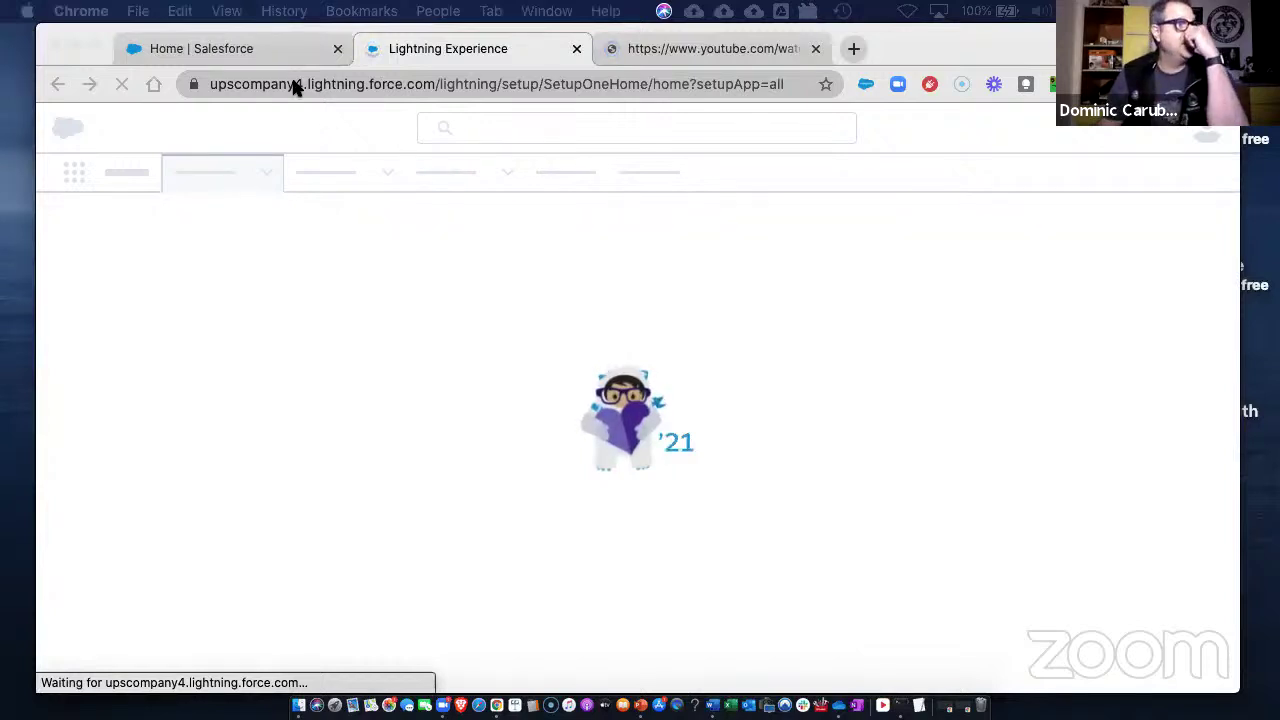
- From the Home page, open the Positions list from the More menu, showing the Tap Dancer record
{"action": "left_click", "coordinate": [231, 49]}
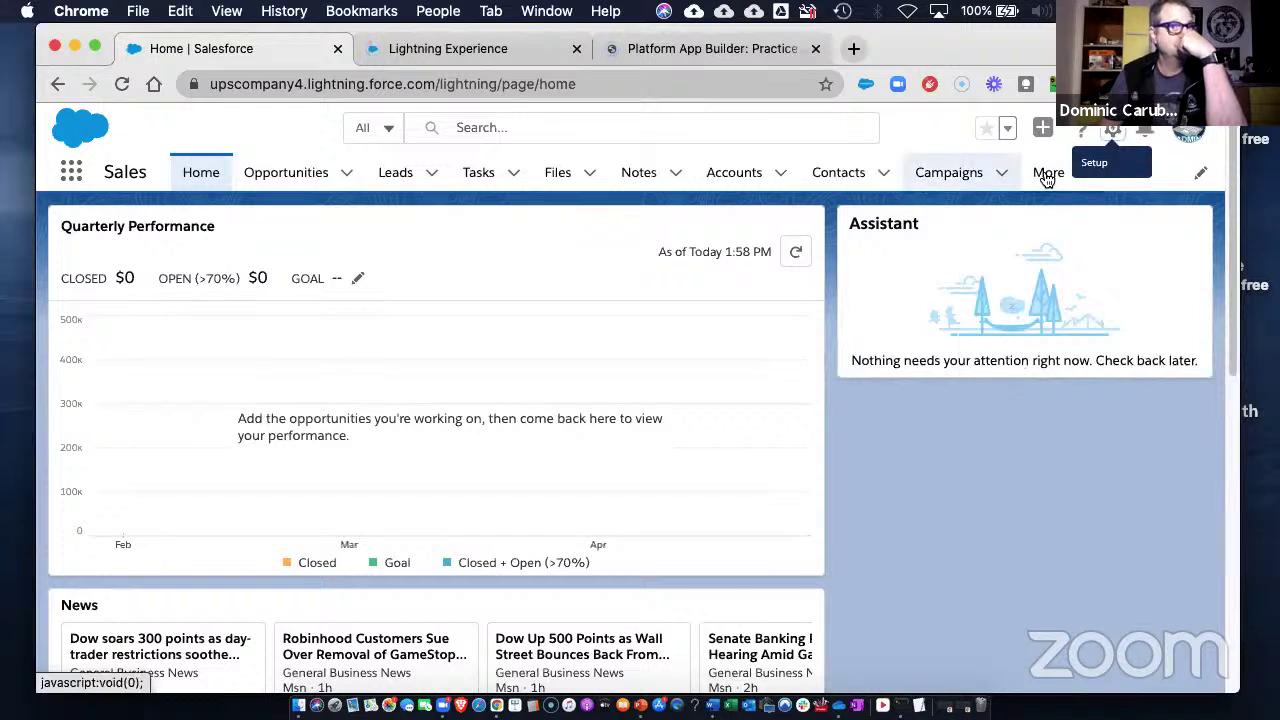
{"action": "left_click", "coordinate": [1048, 172]}
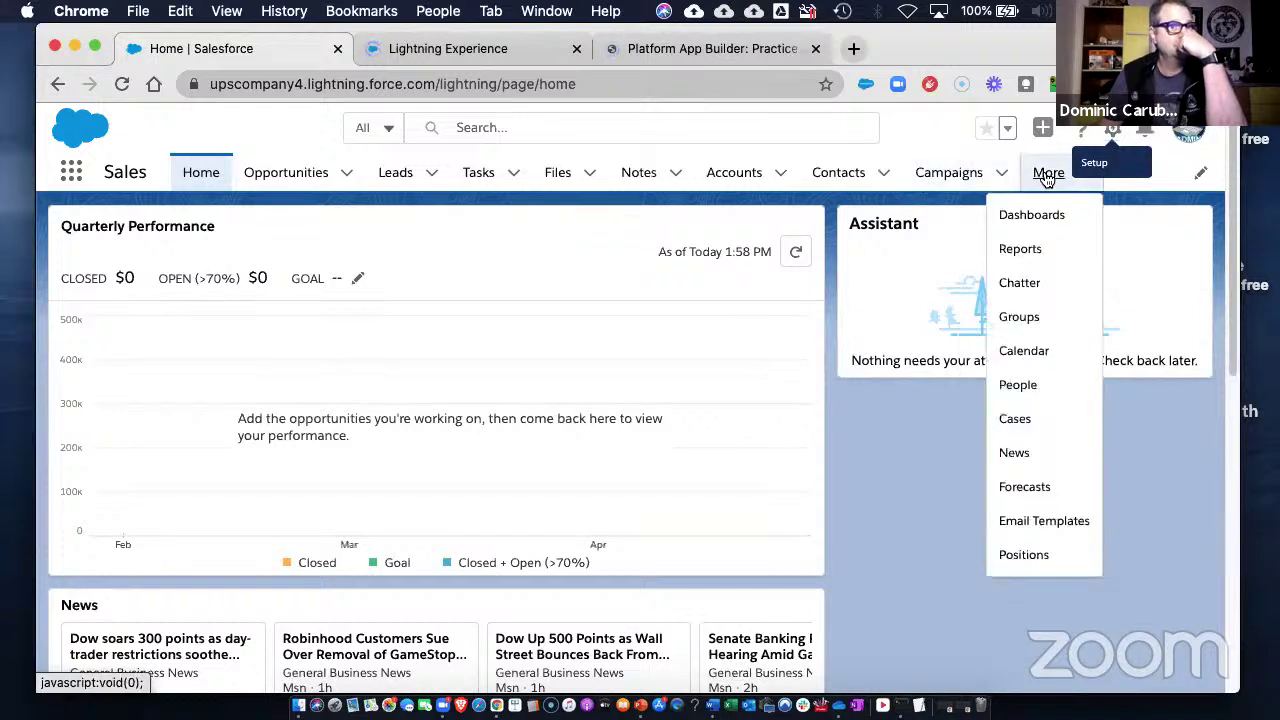
{"action": "left_click", "coordinate": [1026, 558]}
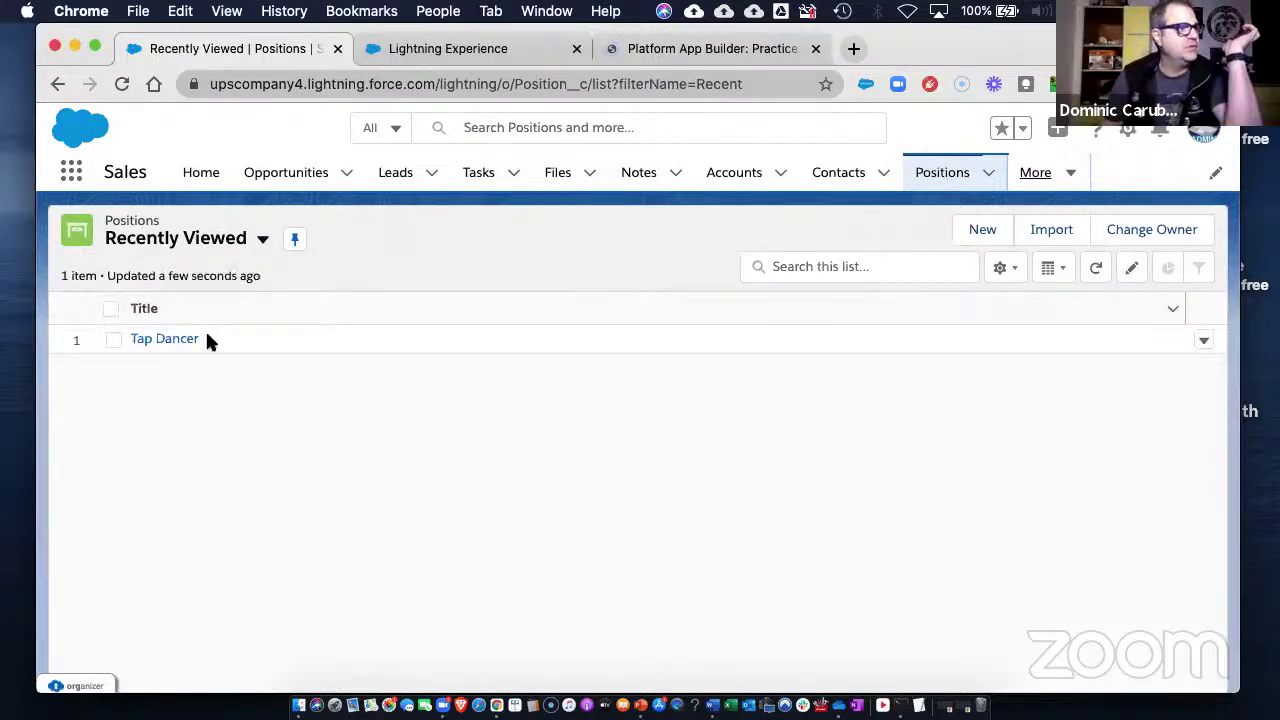
- Drag the Word exercise guide over Chrome to show exercise 6-6, Create an Object-Specific Quick Action
{"action": "left_click", "coordinate": [1128, 131]}
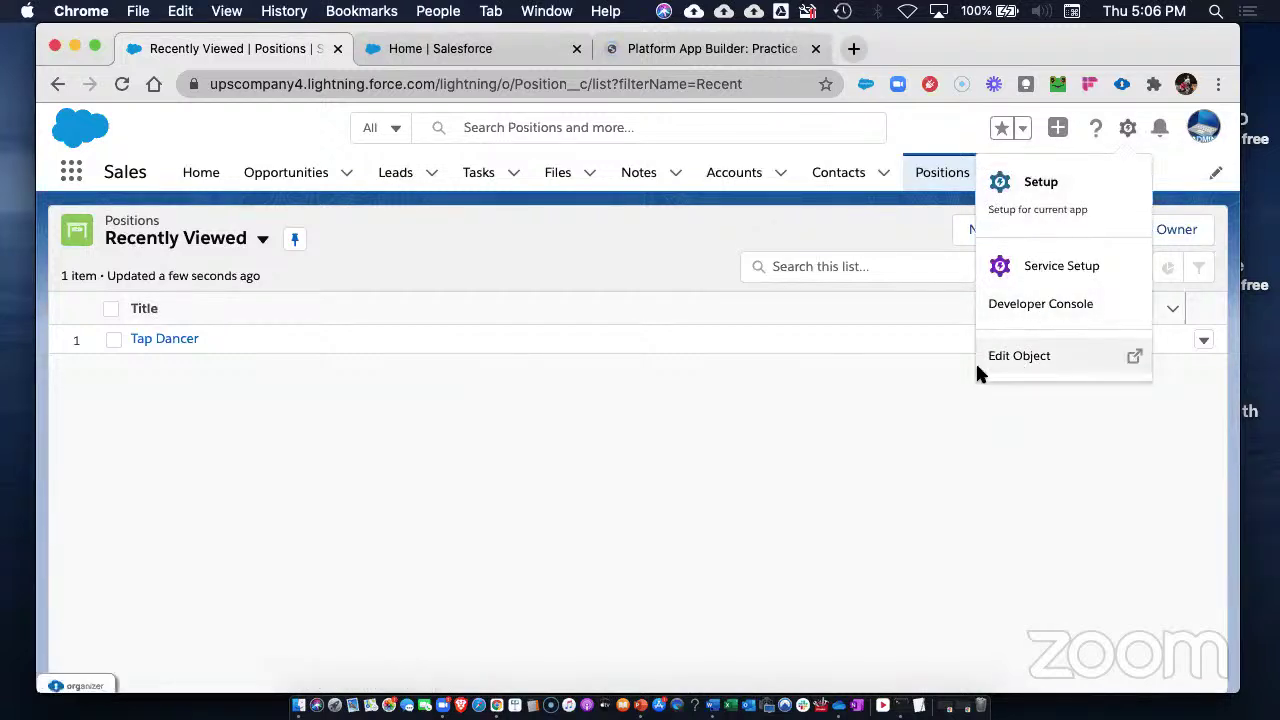
{"action": "left_click", "coordinate": [185, 382]}
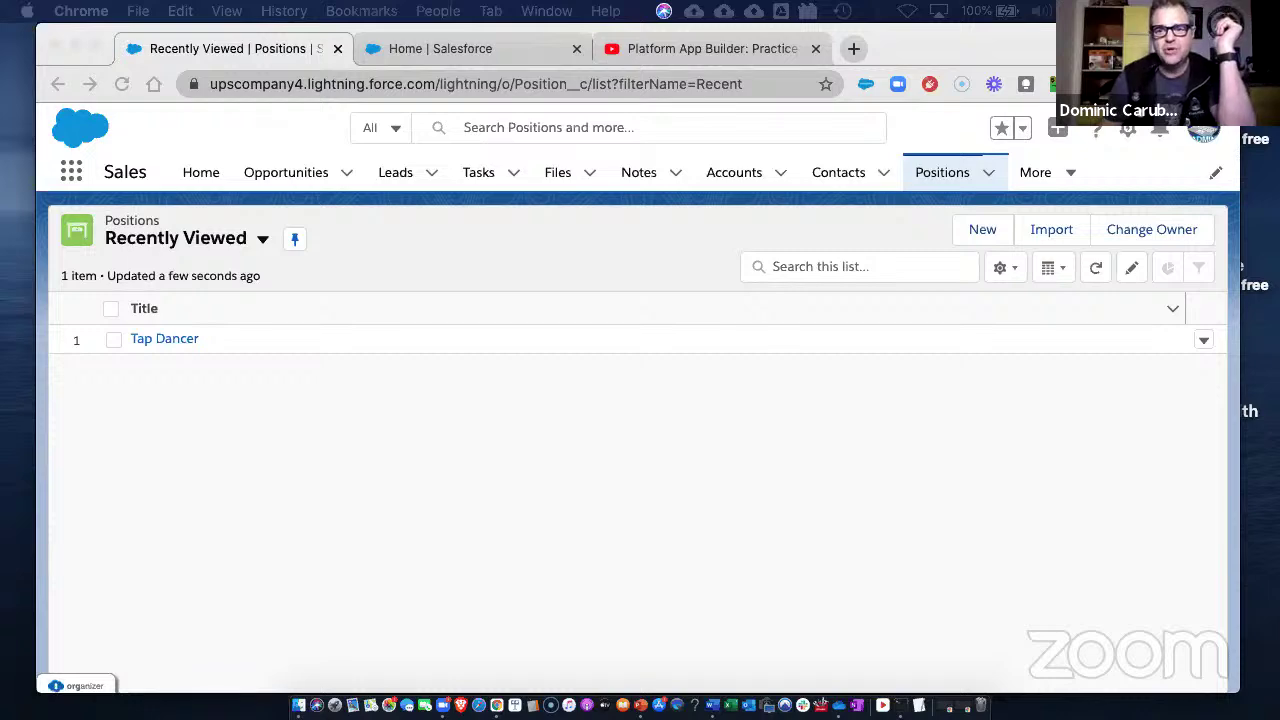
{"action": "left_click_drag", "start_coordinate": [1279, 52], "coordinate": [700, 39]}
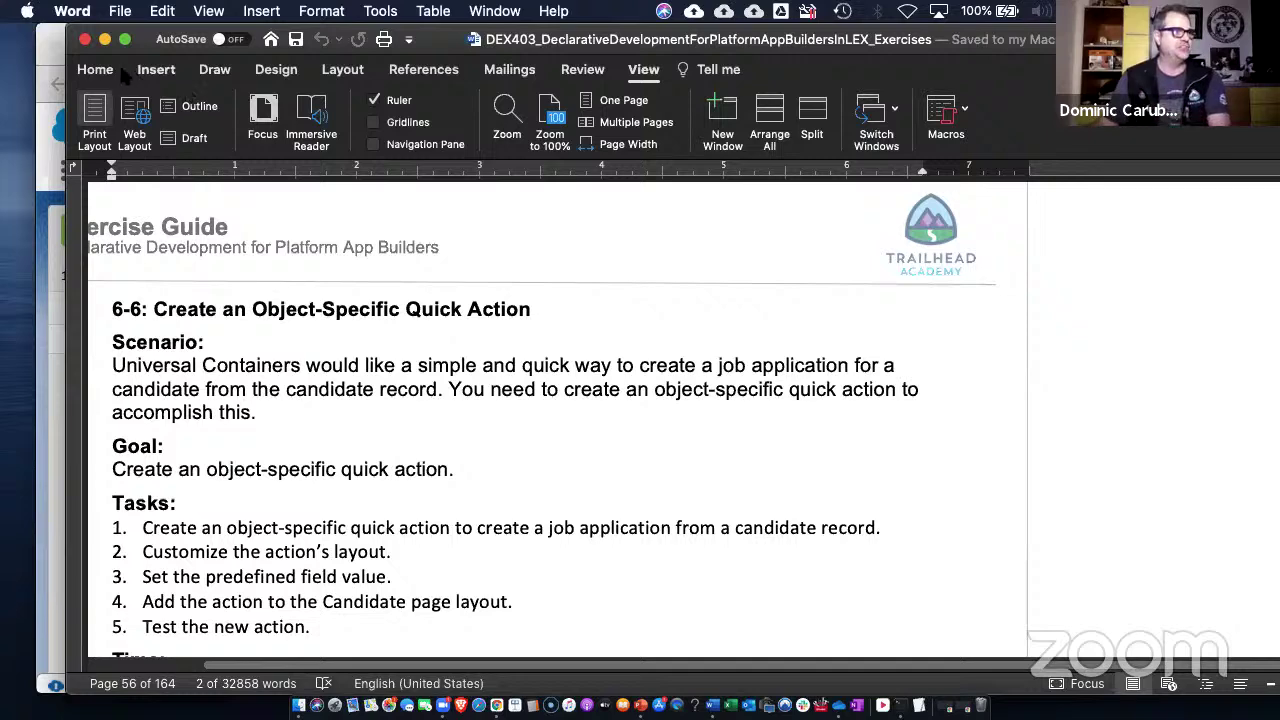
- Drag the Word guide off to the right to uncover the Salesforce Positions list
{"action": "left_click", "coordinate": [90, 72]}
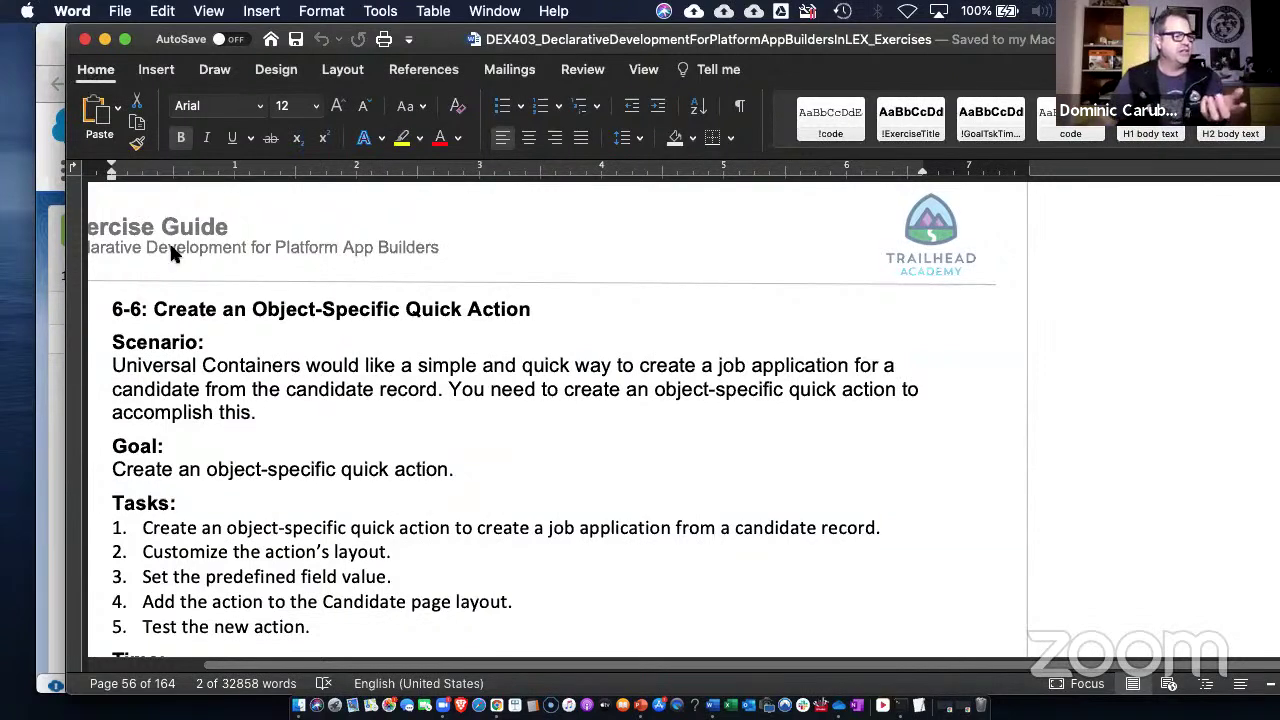
{"action": "scroll", "coordinate": [340, 385], "scroll_direction": "down", "scroll_amount": 1}
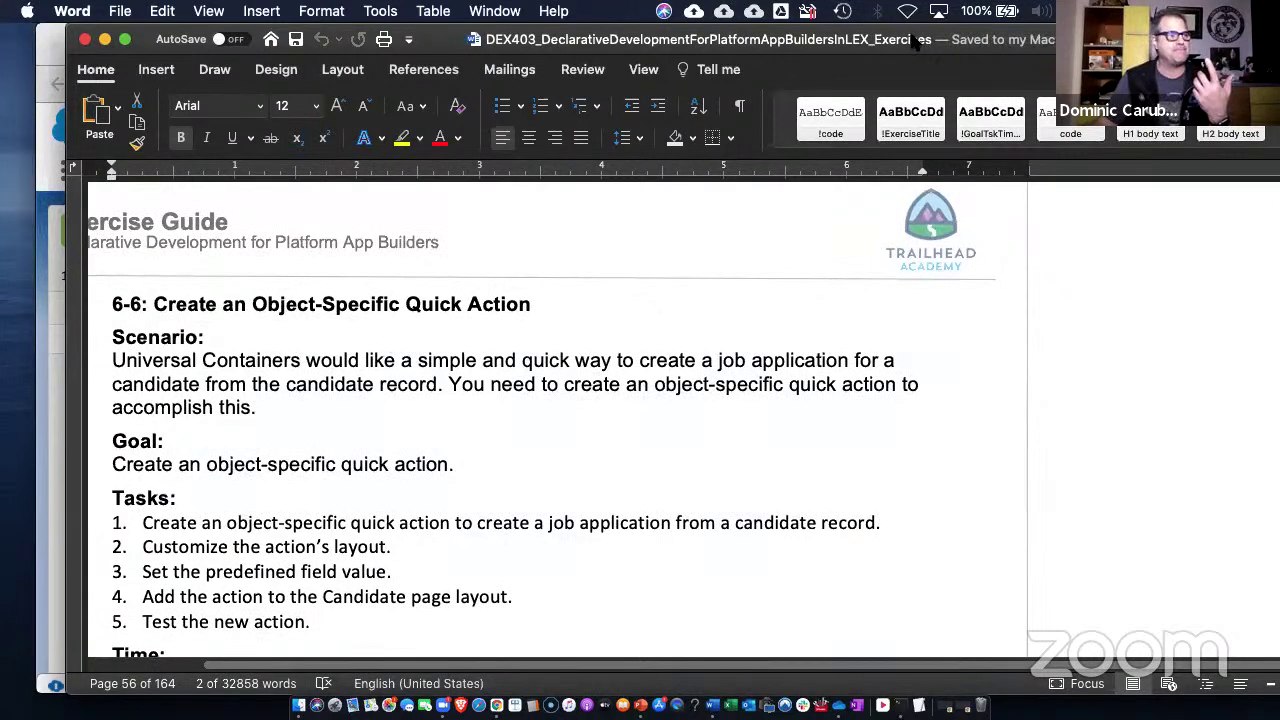
{"action": "left_click_drag", "start_coordinate": [917, 40], "coordinate": [1279, 48]}
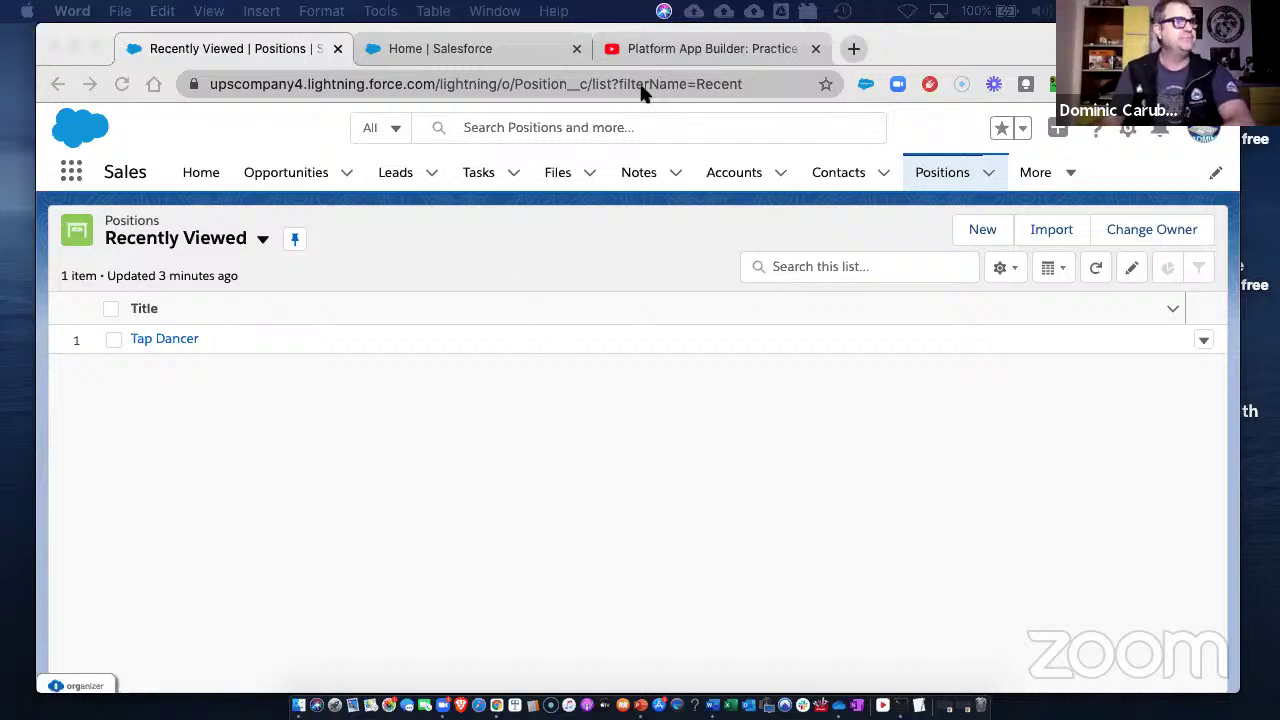
- Mute the YouTube Platform App Builder stream, then switch back to the Salesforce Setup tab
{"action": "left_click", "coordinate": [729, 52]}
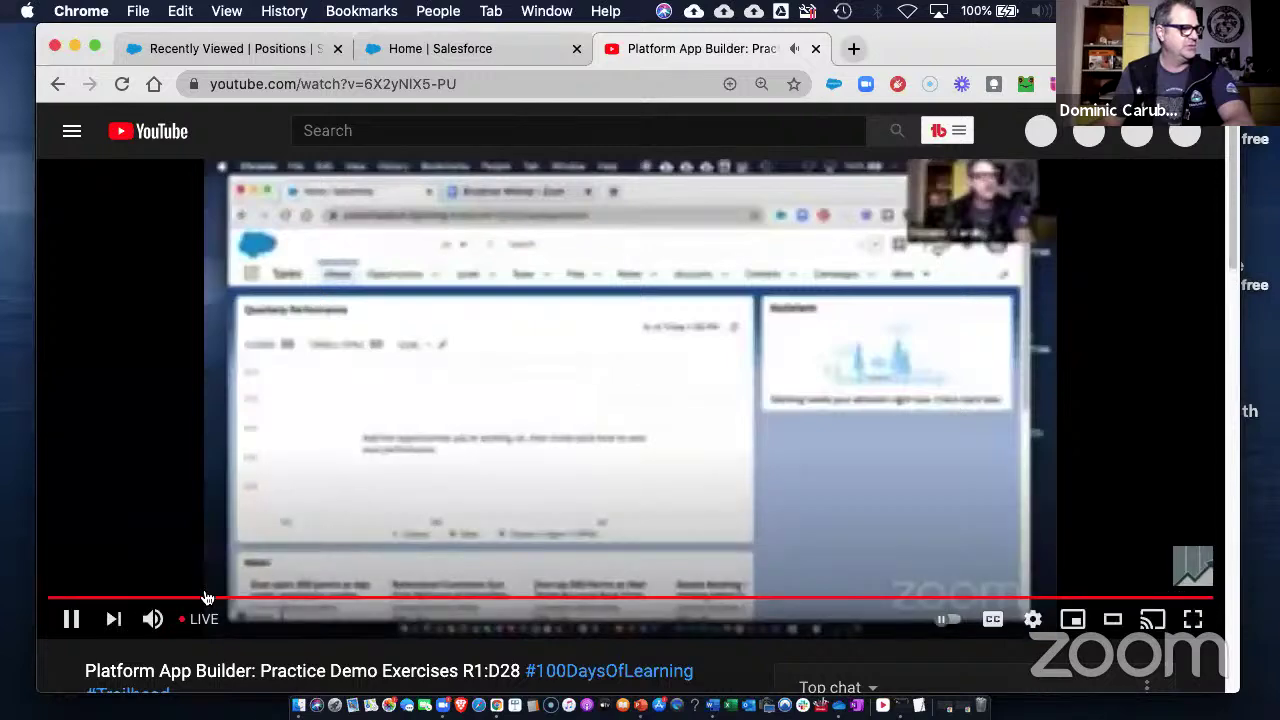
{"action": "left_click", "coordinate": [152, 619]}
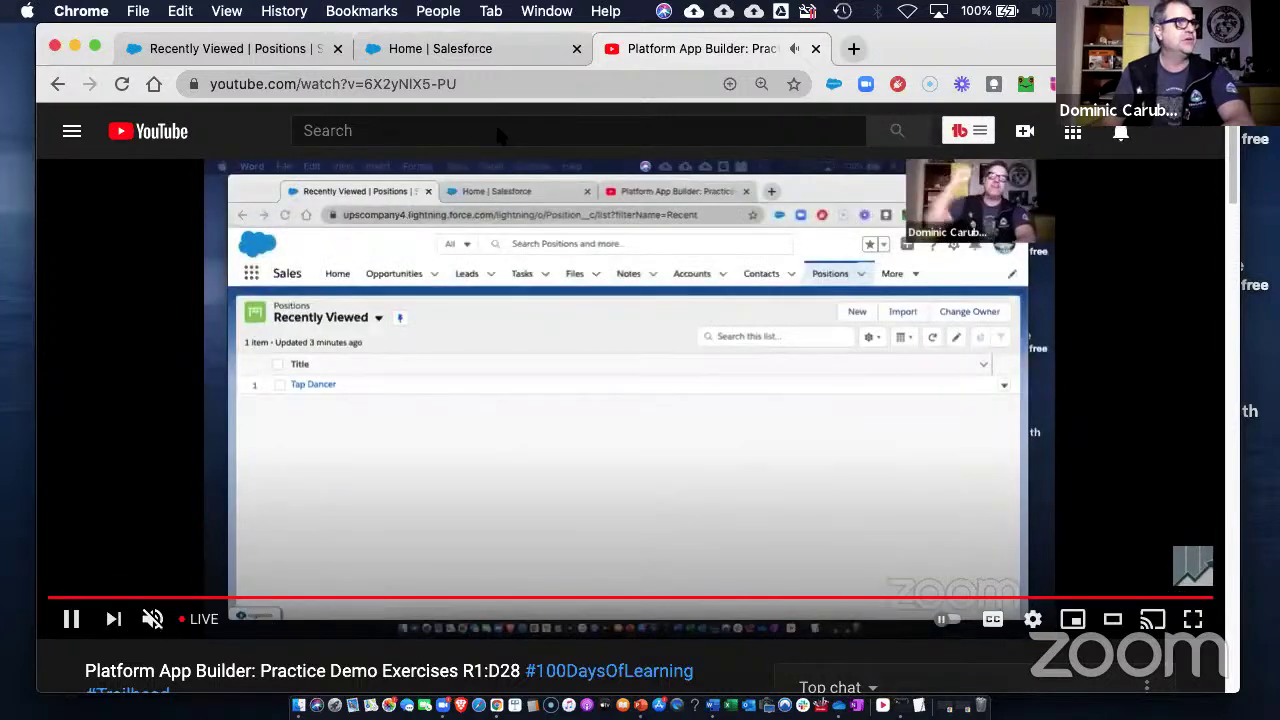
{"action": "key", "text": "super+1"}
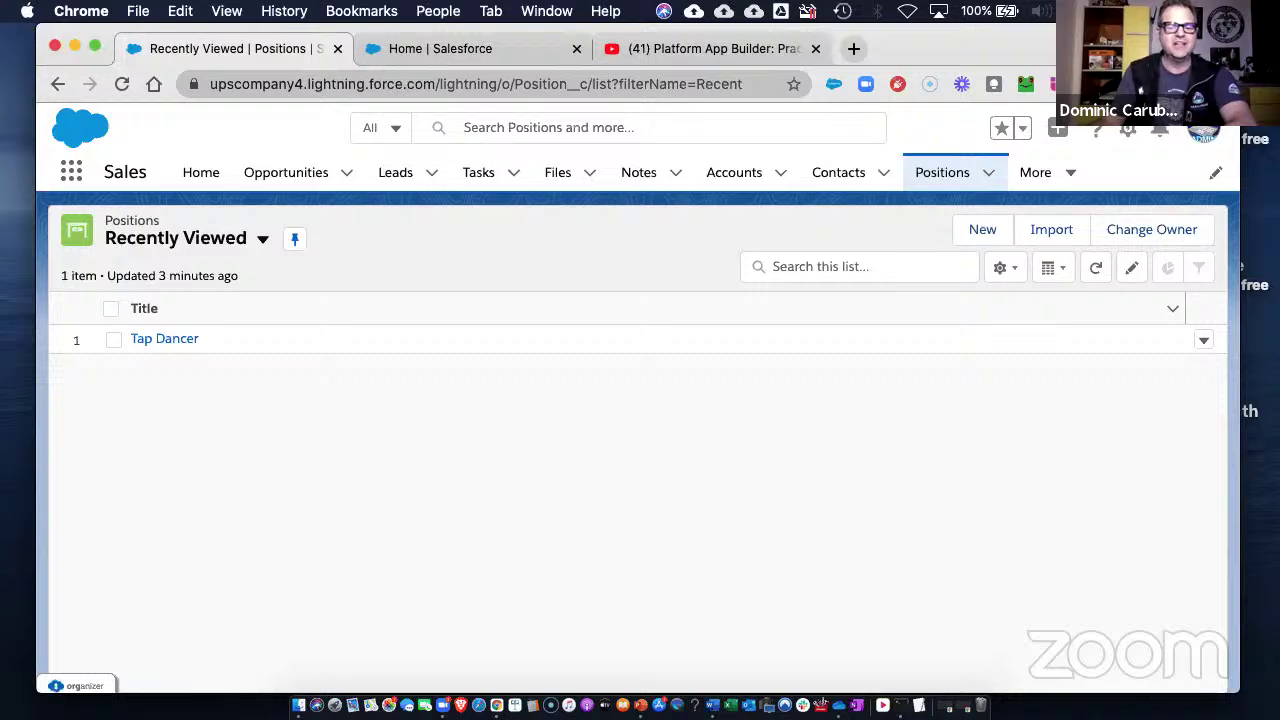
{"action": "left_click", "coordinate": [505, 48]}
- Filter Object Manager with 'can' and open the Candidate object's details
{"action": "left_click", "coordinate": [312, 178]}
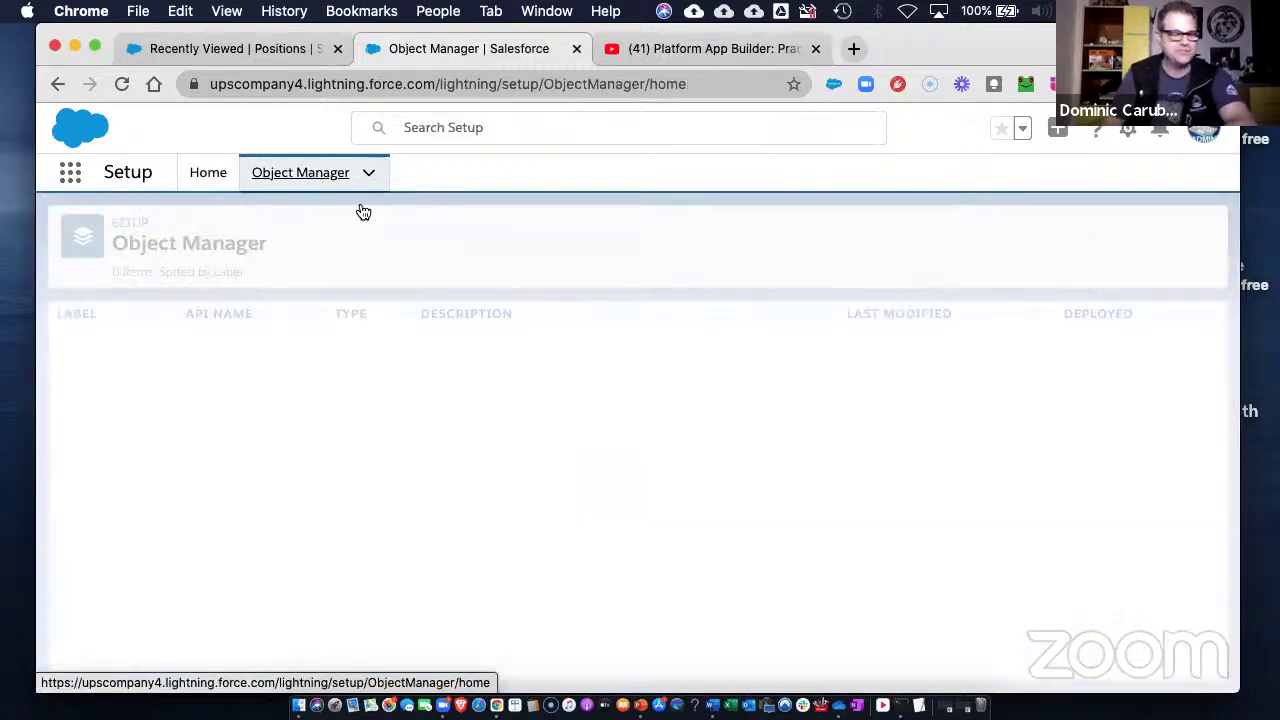
{"action": "left_click", "coordinate": [868, 228]}
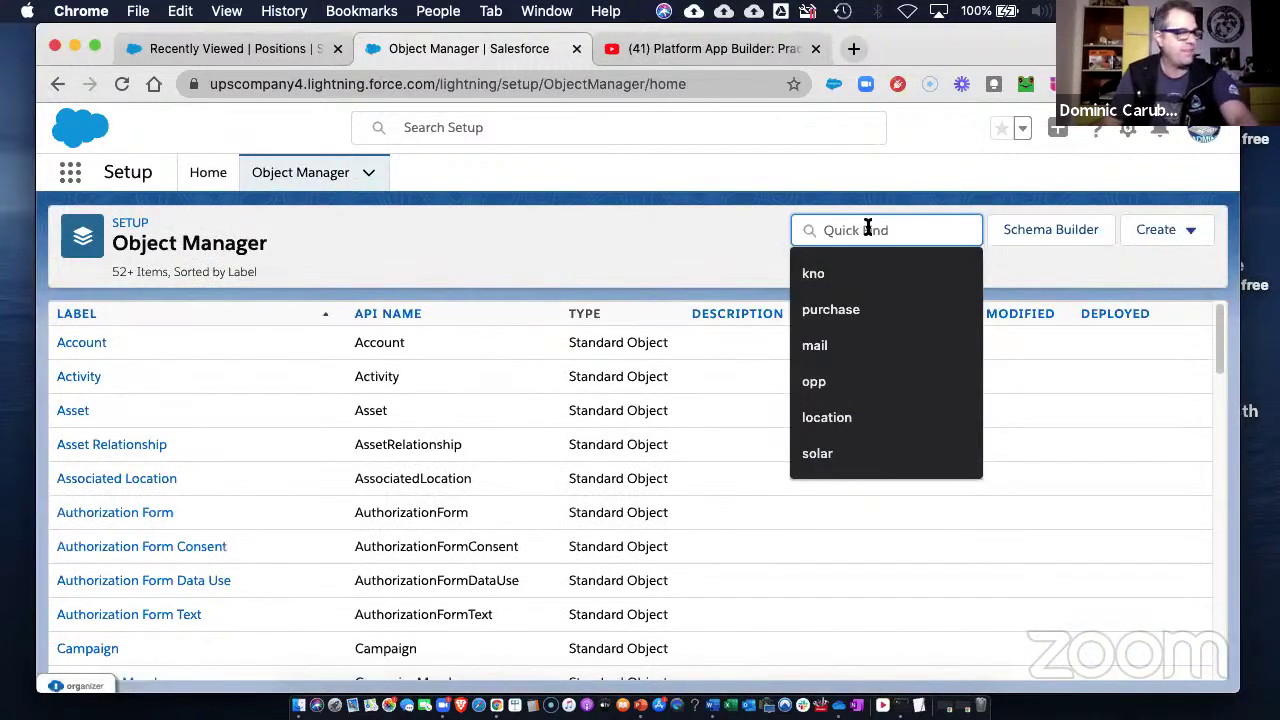
{"action": "type", "text": "can"}
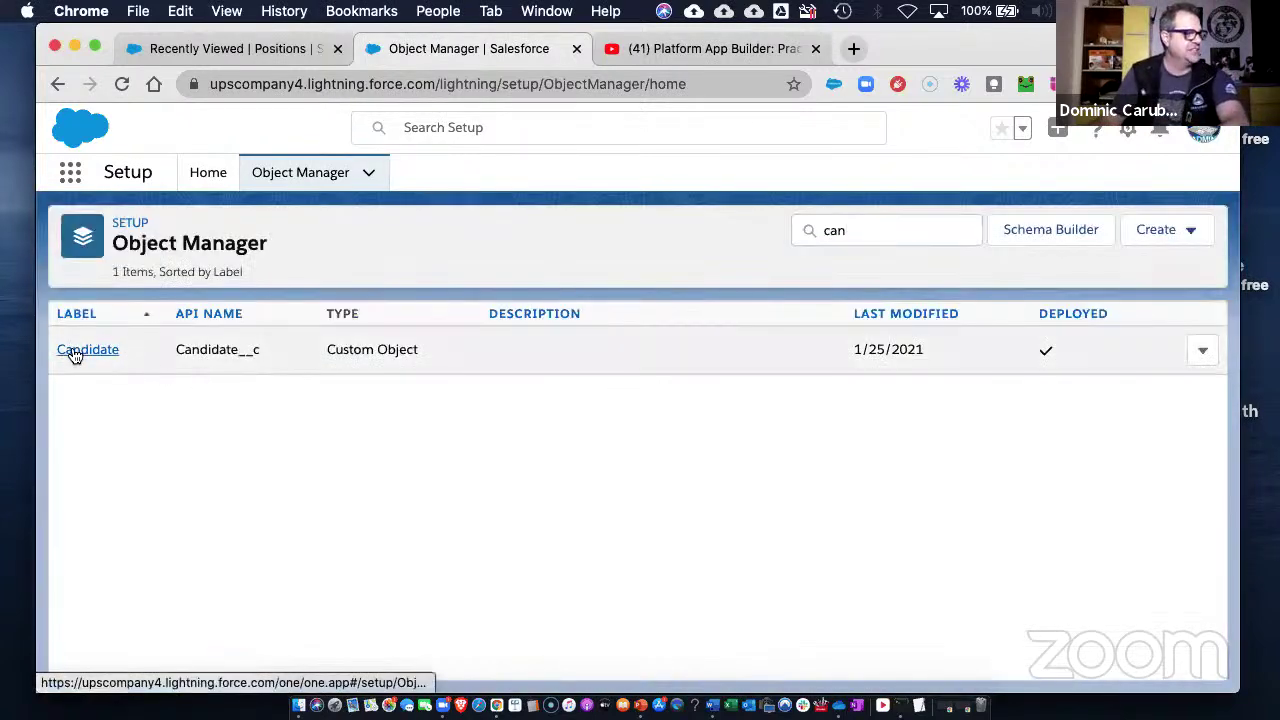
{"action": "left_click", "coordinate": [75, 353]}
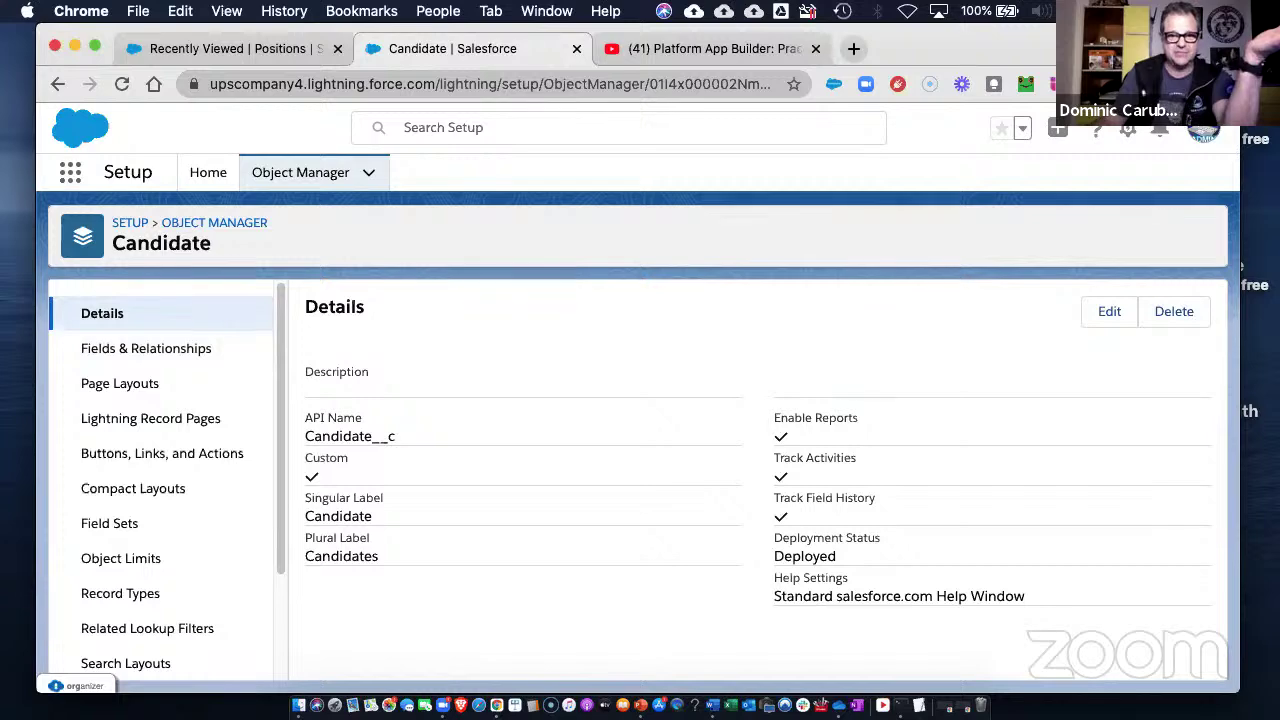
{"action": "key", "text": "F4"}
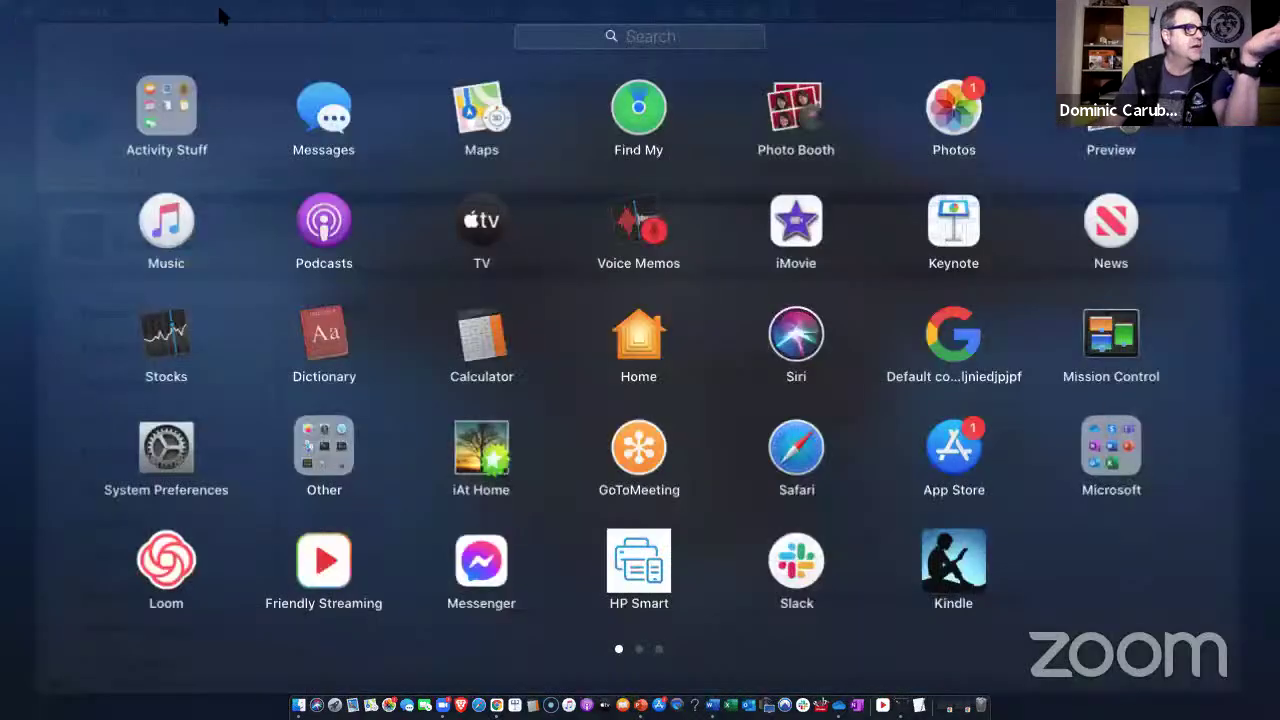
- Open the Tap Dancer position record and review its actions, then return to the Candidate object setup
{"action": "left_click", "coordinate": [222, 15]}
{"action": "left_click", "coordinate": [223, 48]}
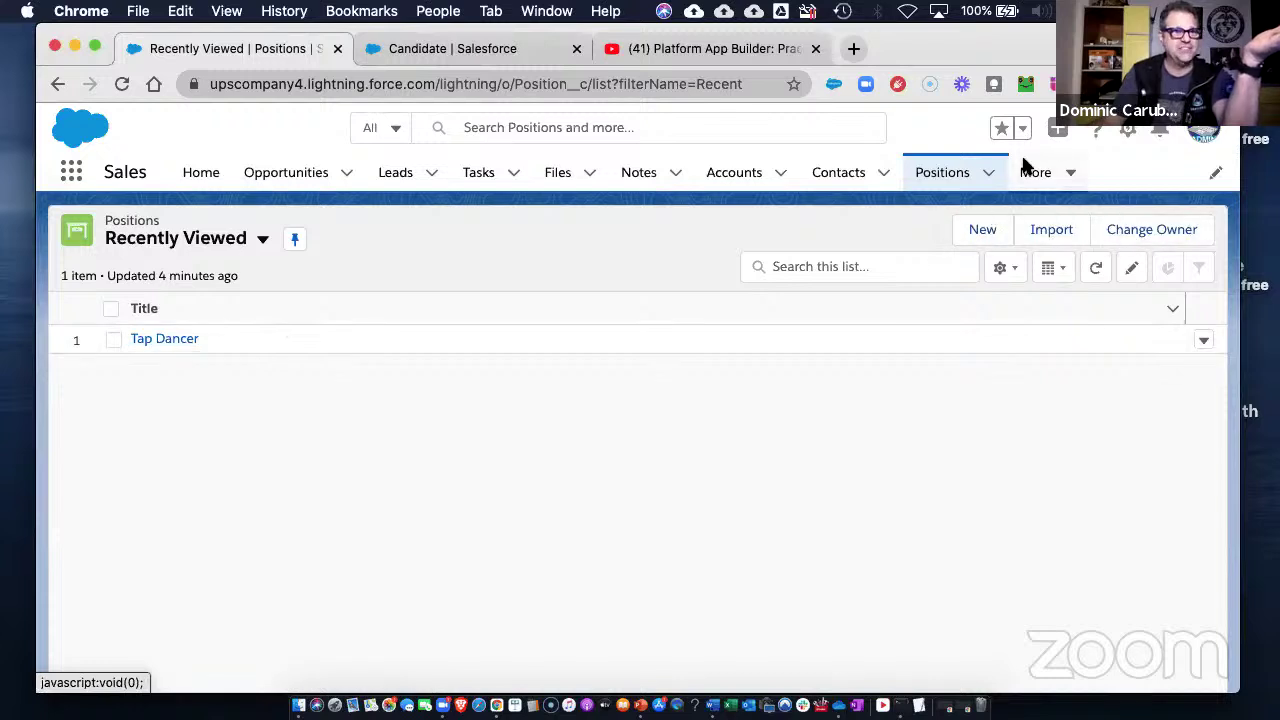
{"action": "left_click", "coordinate": [1058, 130]}
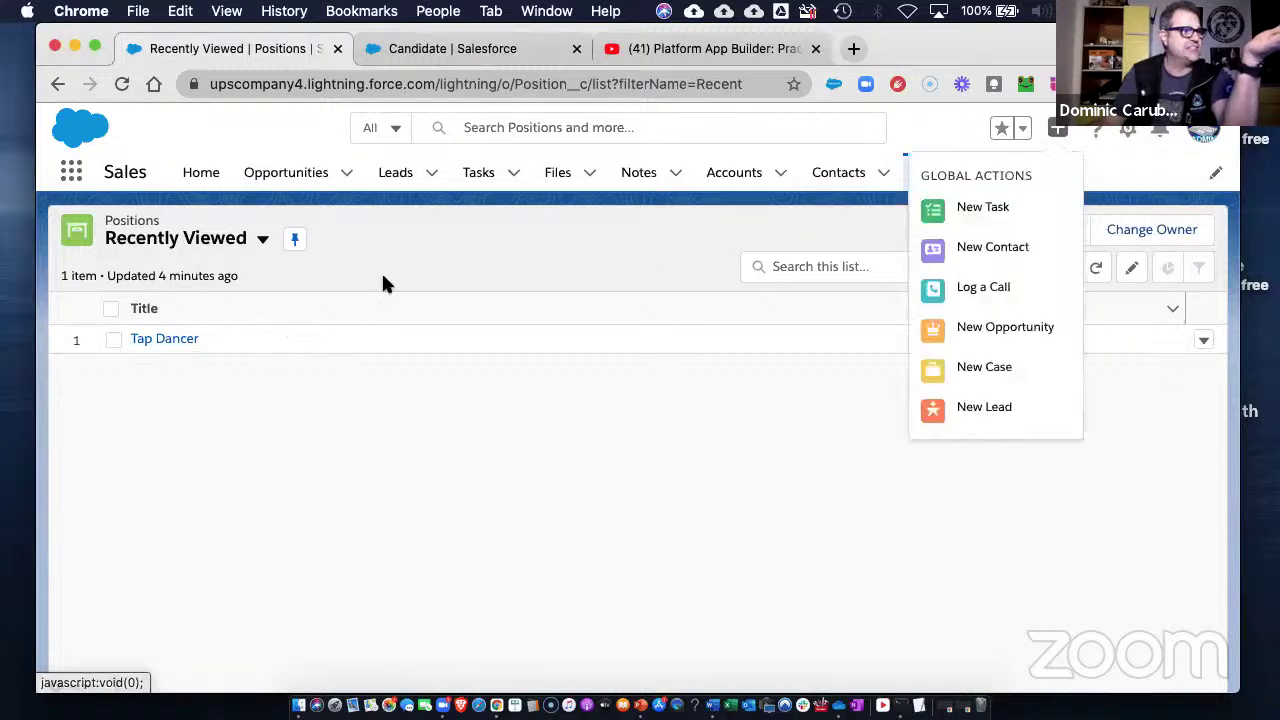
{"action": "left_click", "coordinate": [163, 338]}
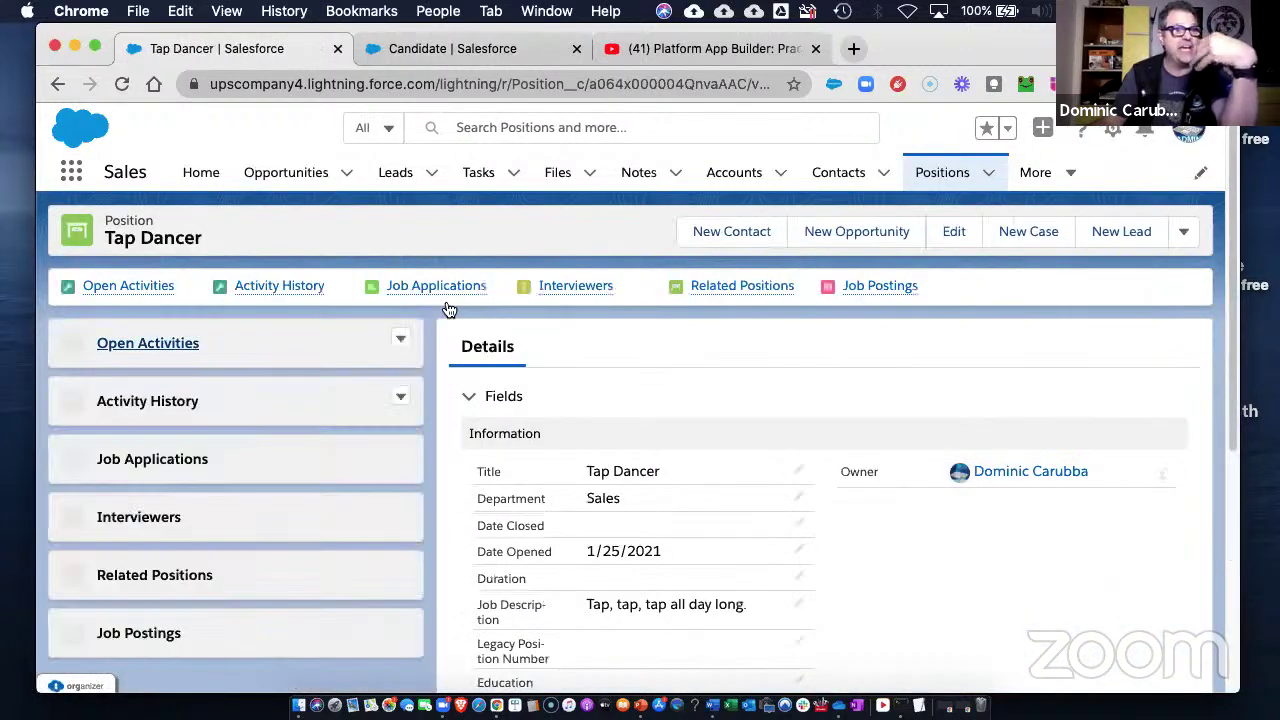
{"action": "left_click", "coordinate": [1185, 234]}
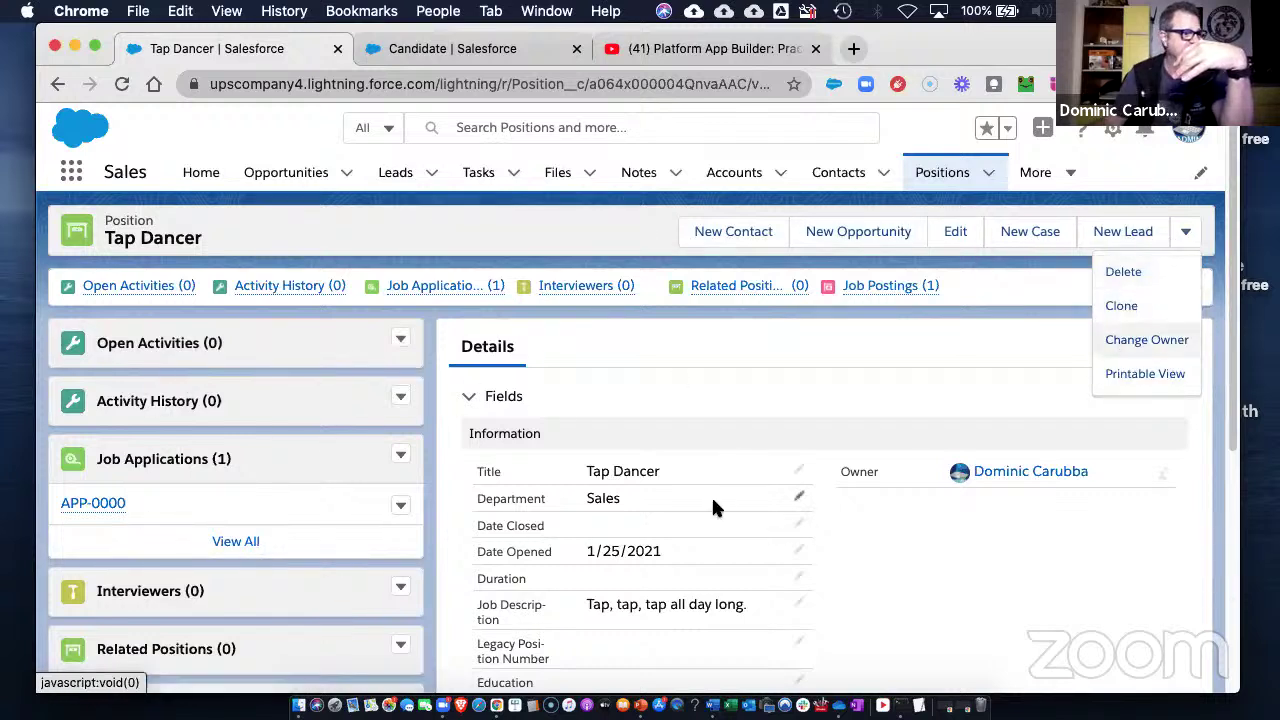
{"action": "left_click", "coordinate": [979, 408]}
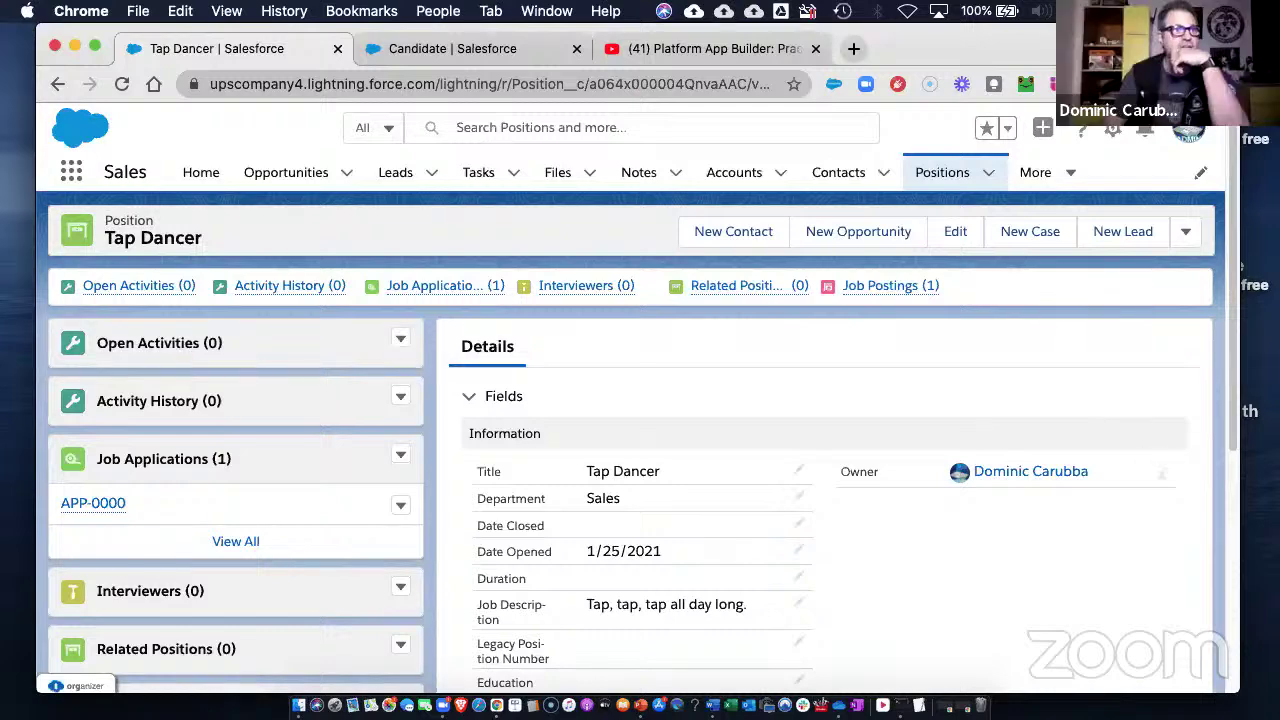
{"action": "left_click", "coordinate": [455, 48]}
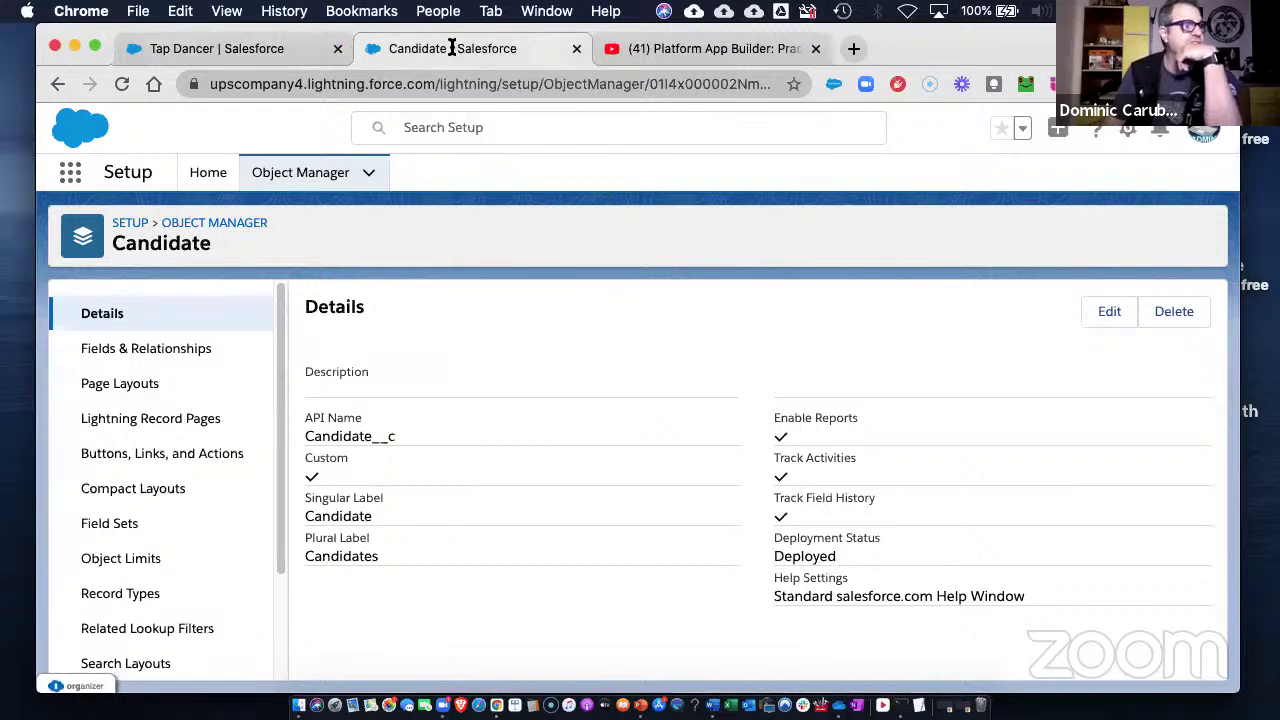
- From the Candidate object's Buttons, Links, and Actions page, start a New Action
{"action": "left_click", "coordinate": [137, 459]}
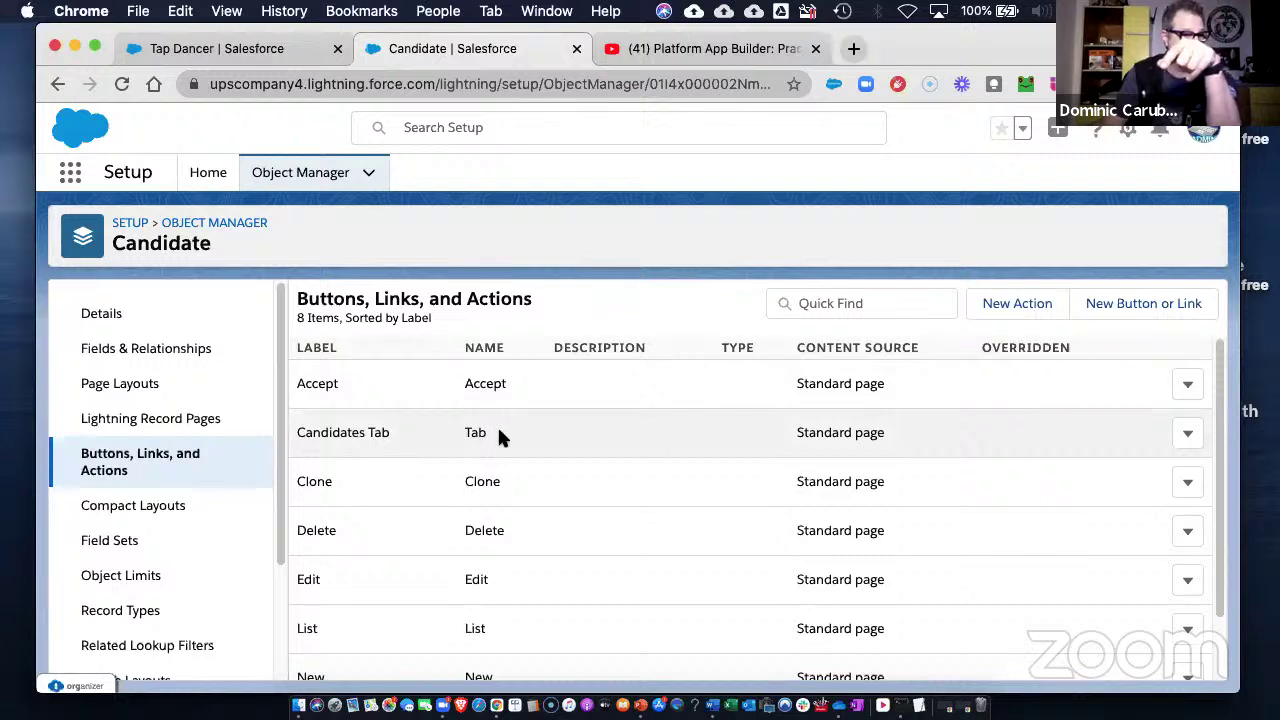
{"action": "scroll", "coordinate": [697, 512], "scroll_direction": "down", "scroll_amount": 2}
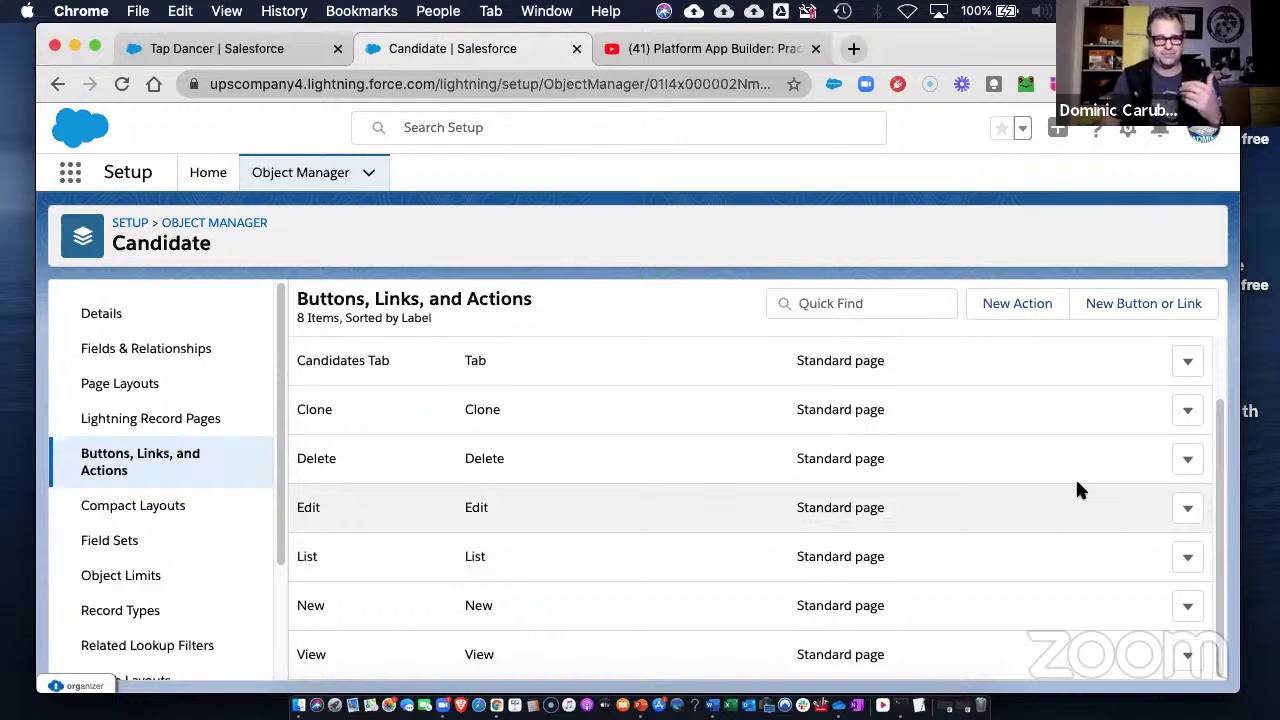
{"action": "left_click", "coordinate": [1020, 303]}
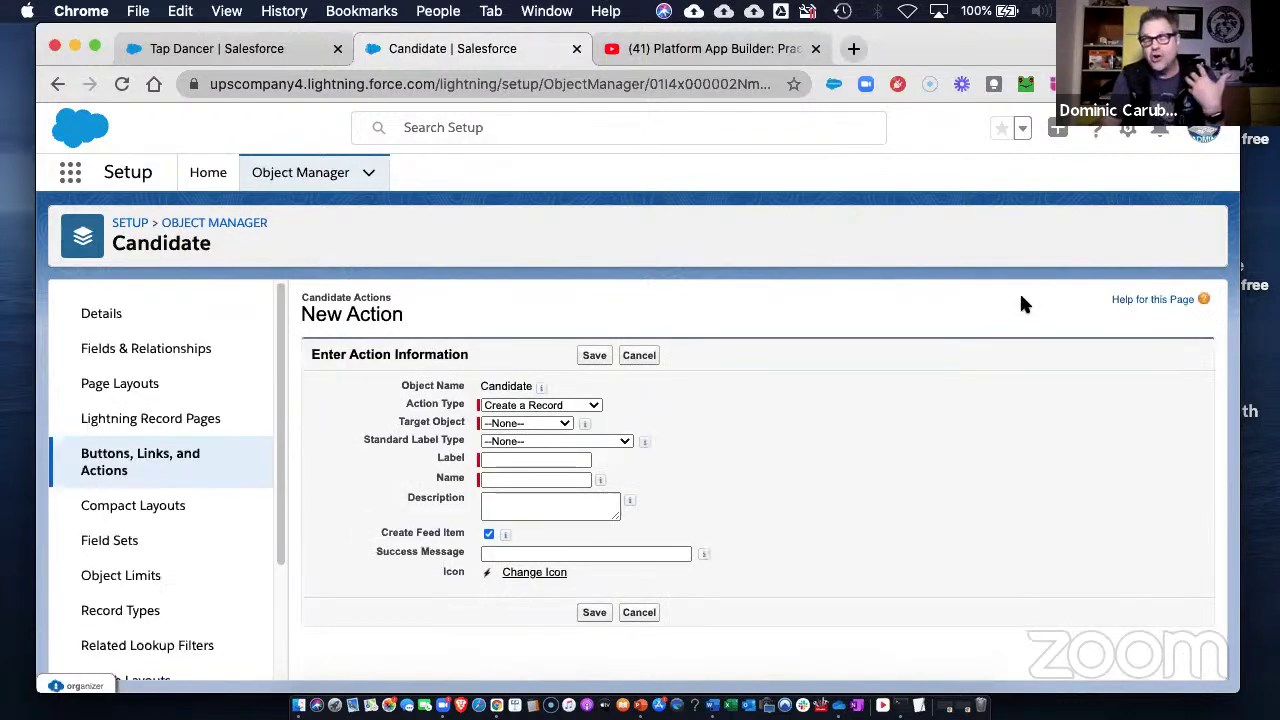
- Set Action Type 'Create a Record', Target Object 'Job Application', and Standard Label Type --None--
{"action": "left_click", "coordinate": [588, 404]}
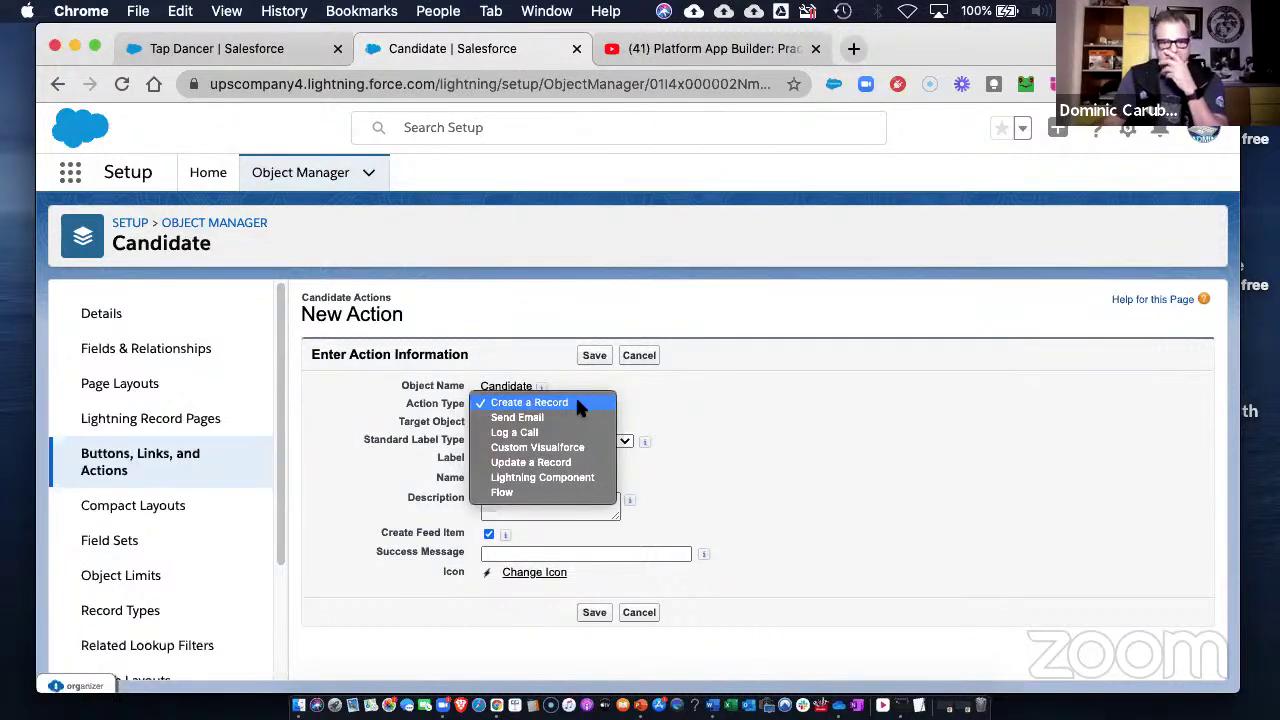
{"action": "left_click", "coordinate": [577, 402]}
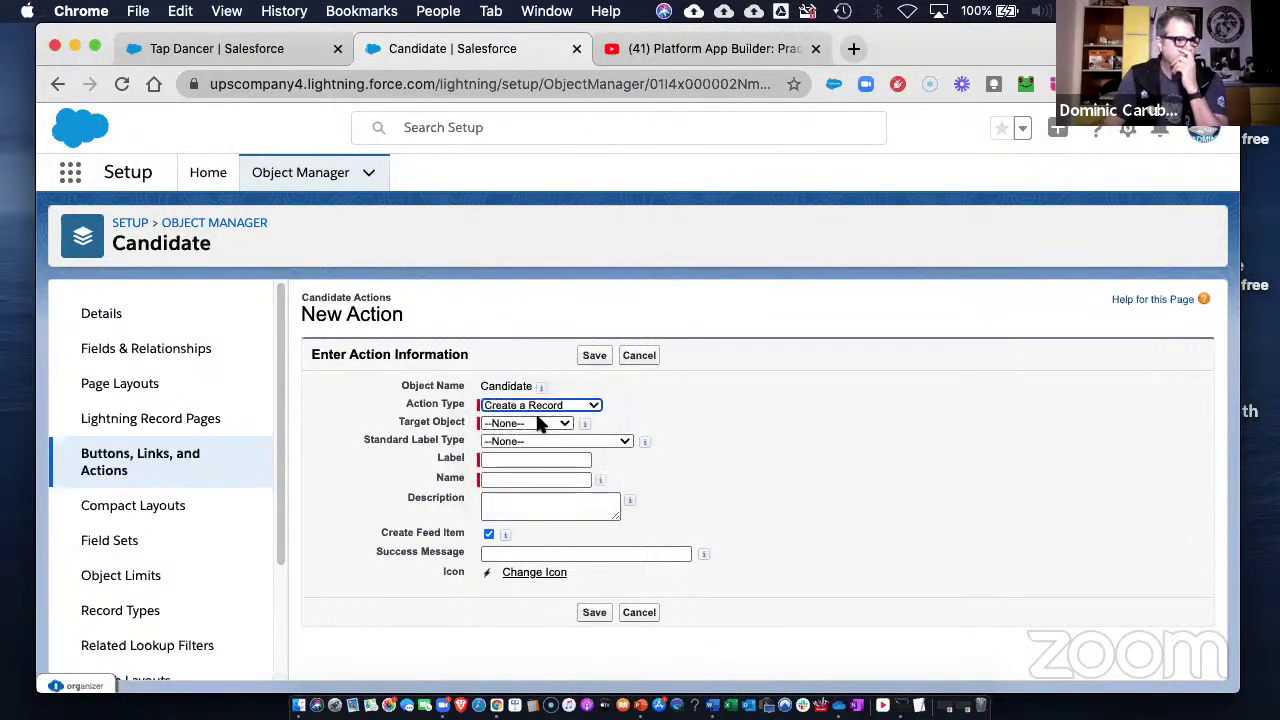
{"action": "left_click", "coordinate": [535, 422]}
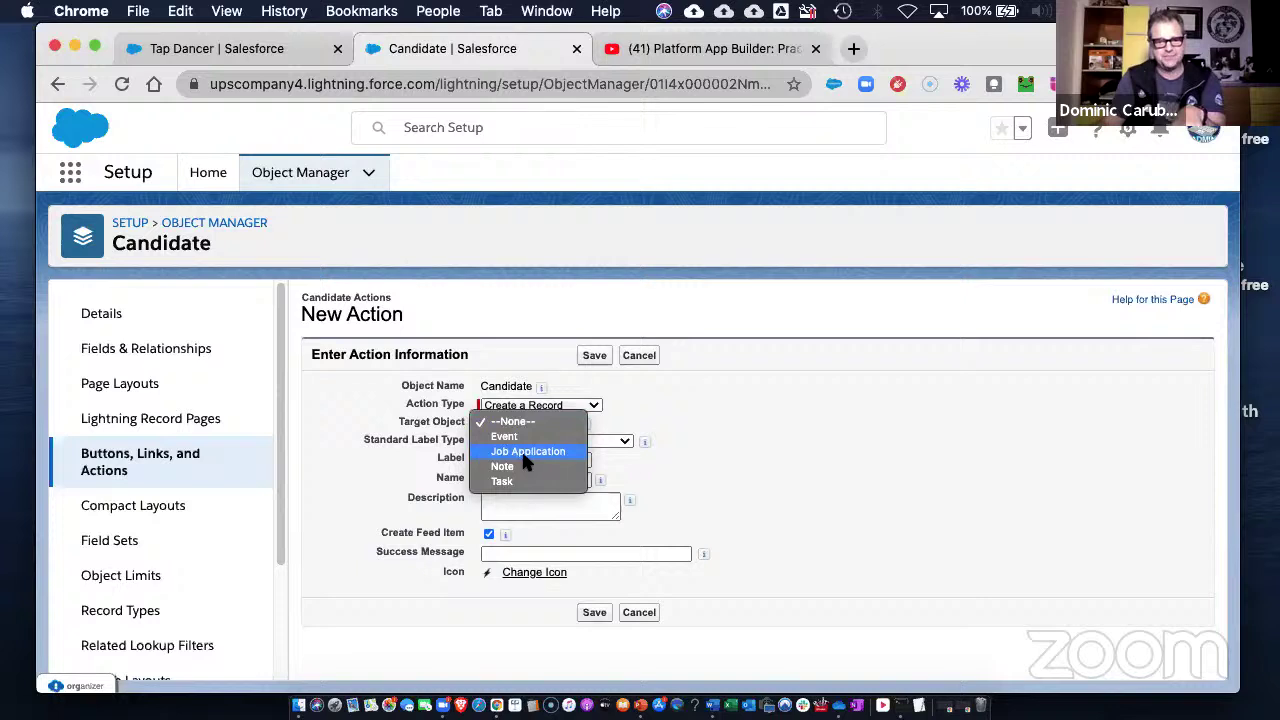
{"action": "left_click", "coordinate": [521, 451]}
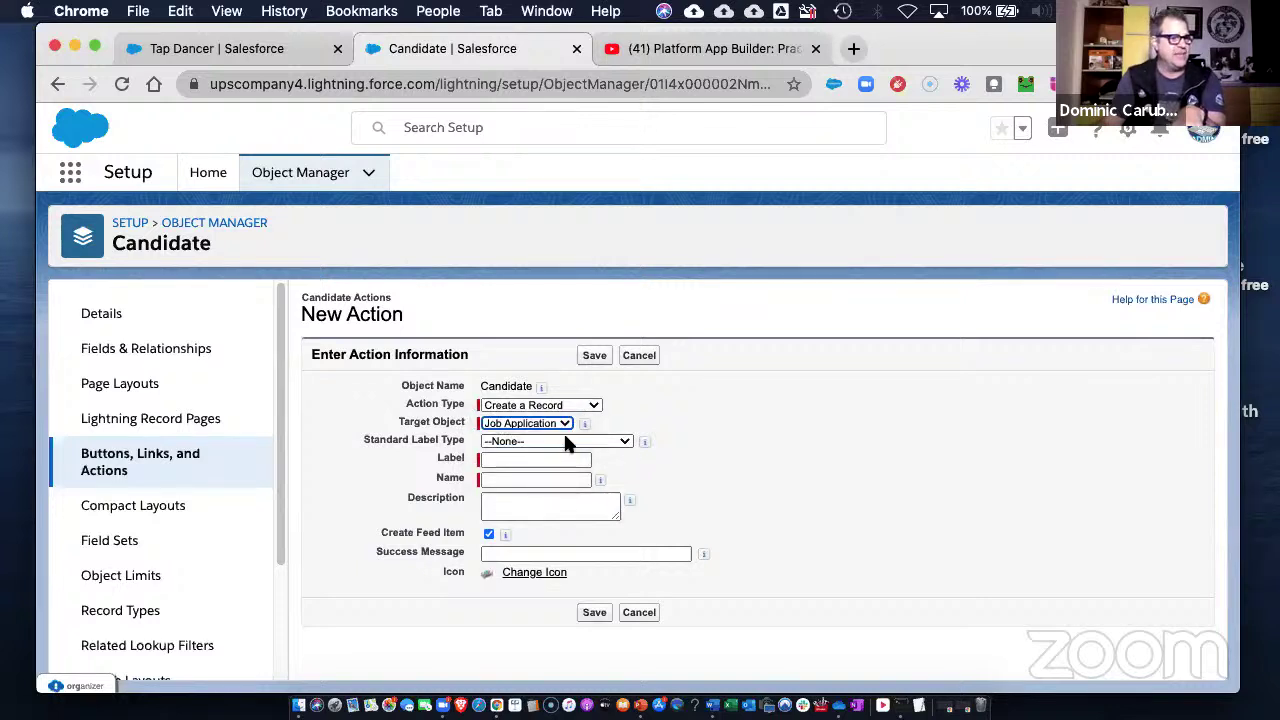
{"action": "left_click", "coordinate": [566, 443]}
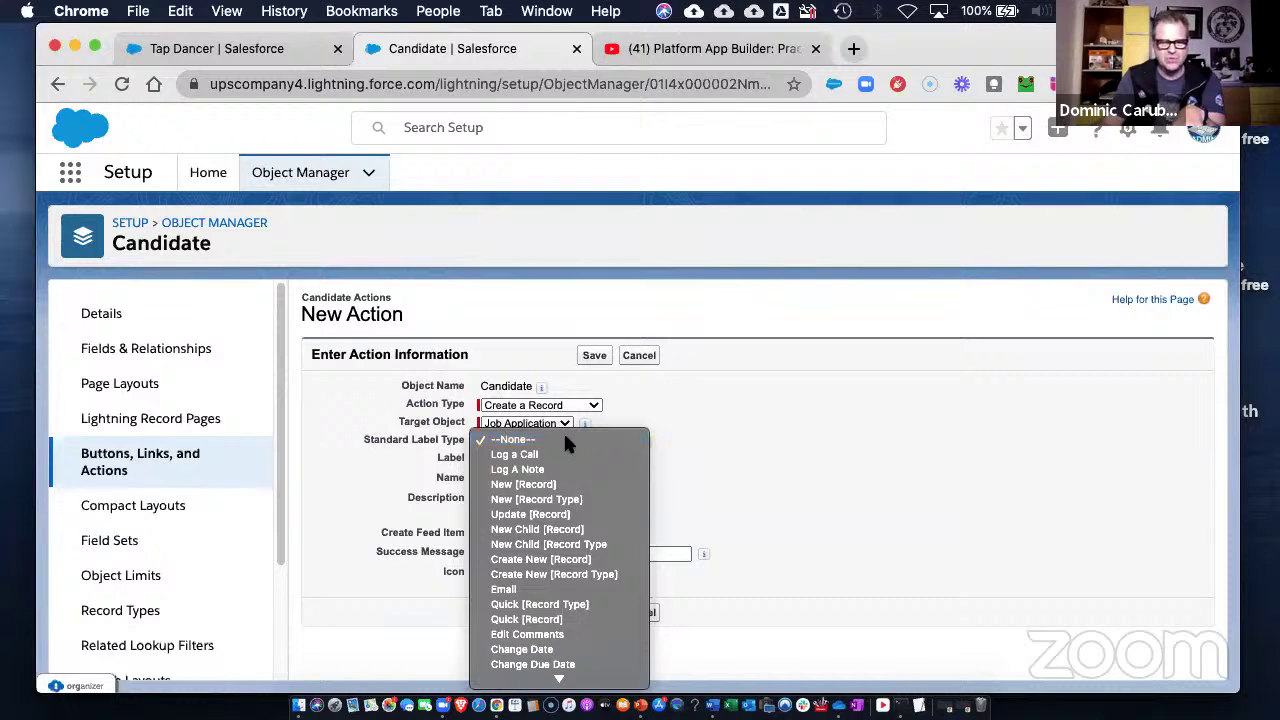
{"action": "left_click", "coordinate": [565, 441]}
- Label the action 'New Job App', accept the name New_Job_App, and paste in its description
{"action": "left_click", "coordinate": [498, 457]}
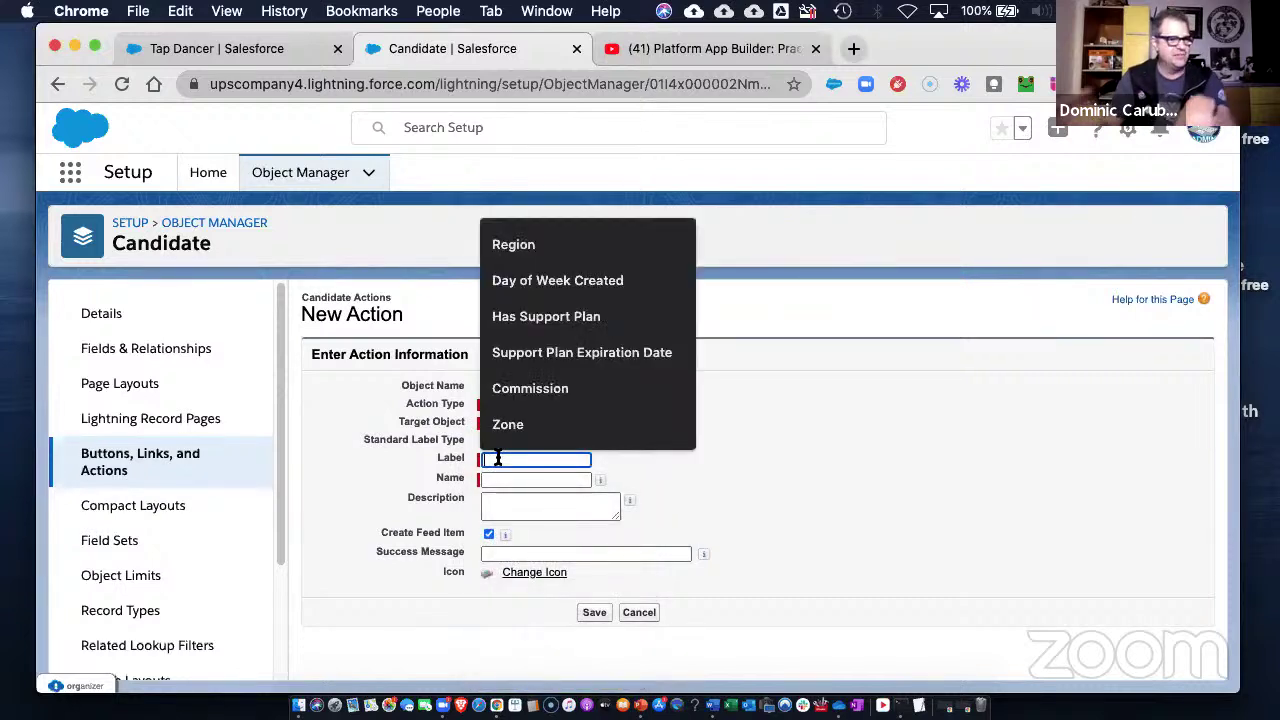
{"action": "type", "text": "New "}
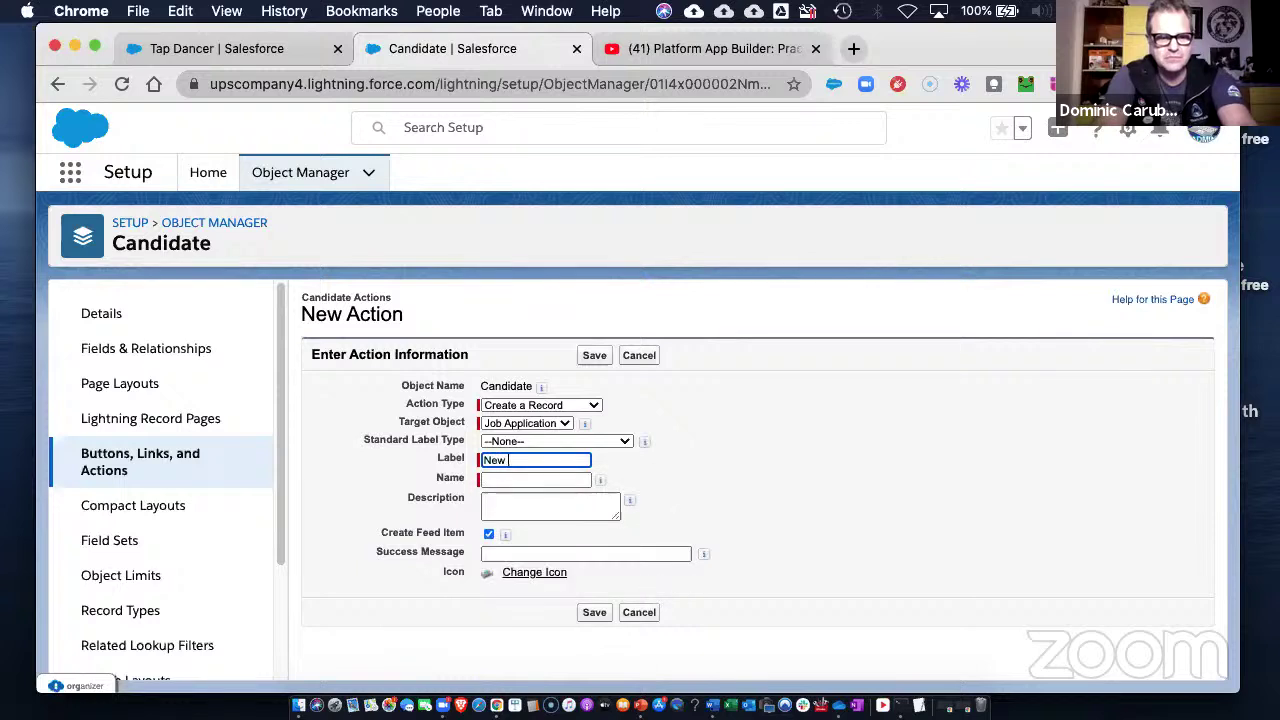
{"action": "type", "text": "Job App"}
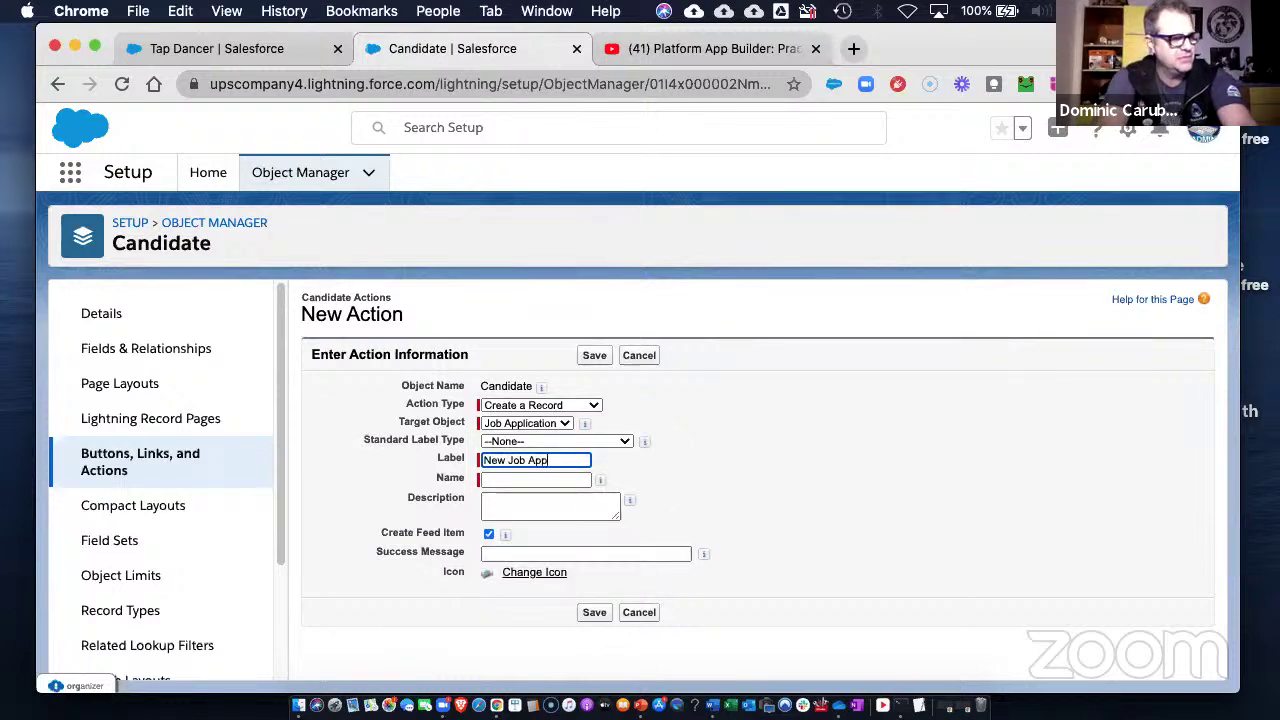
{"action": "key", "text": "Tab"}
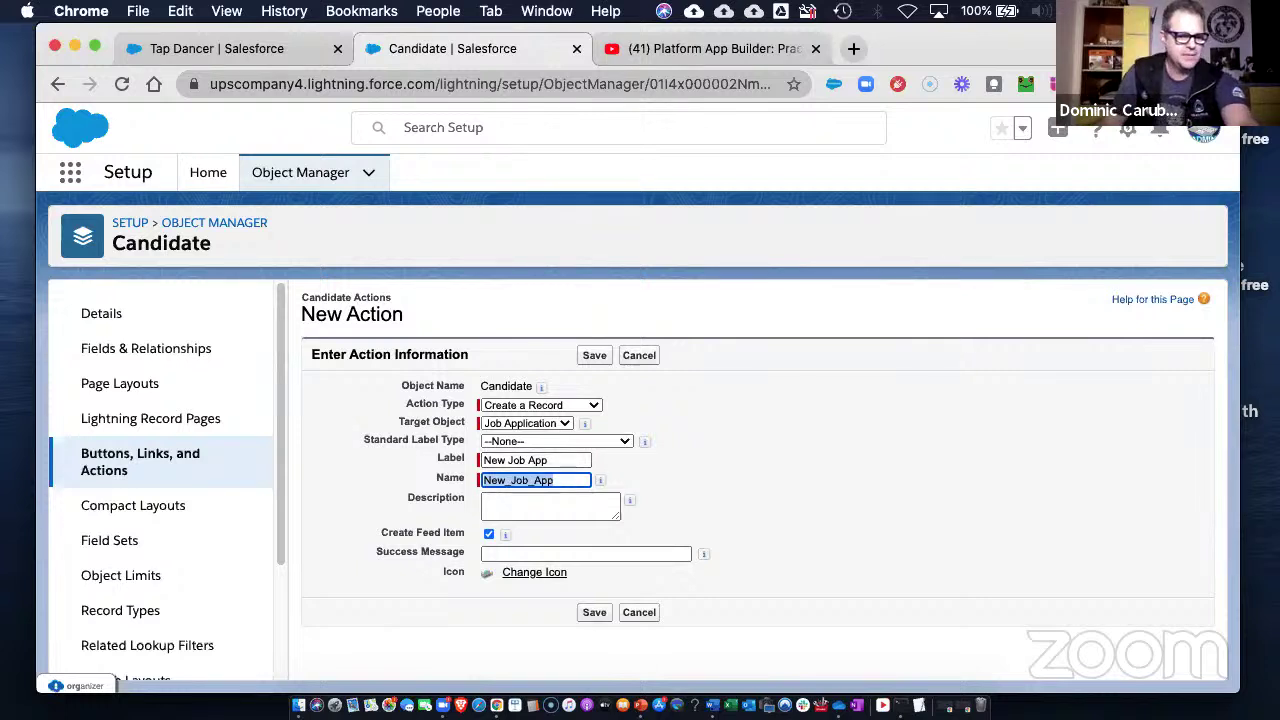
{"action": "key", "text": "Tab"}
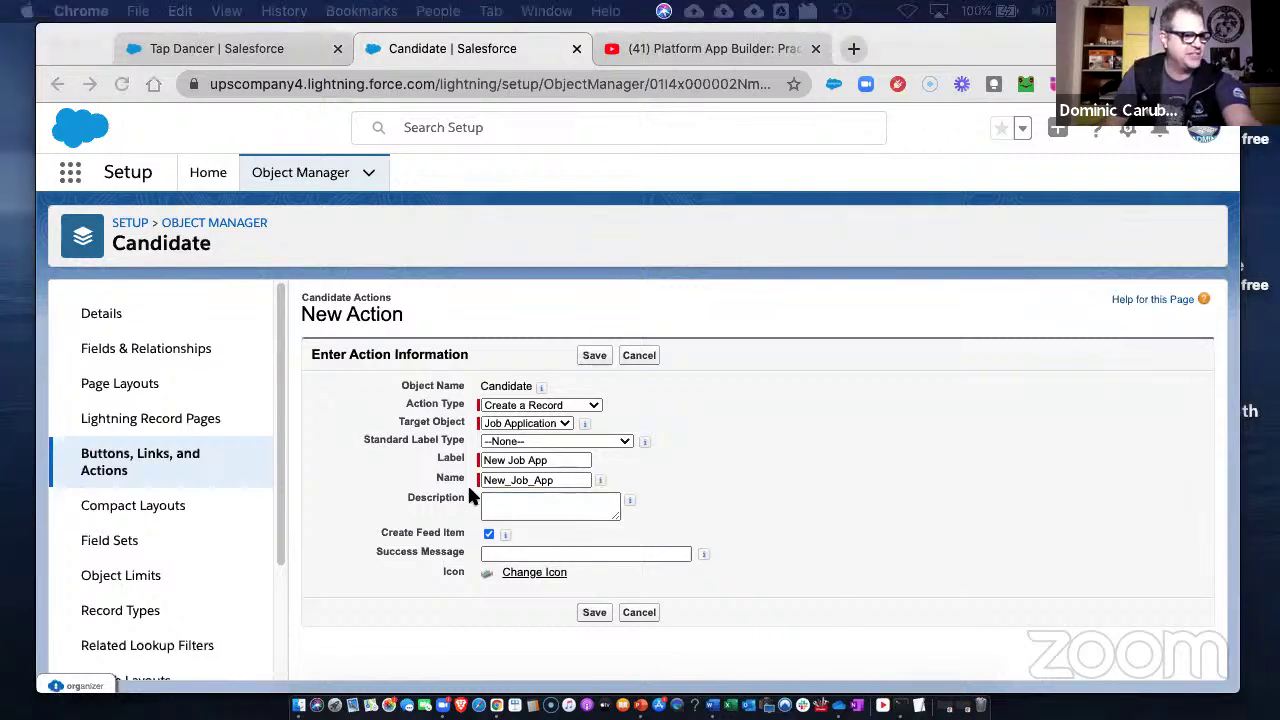
{"action": "left_click", "coordinate": [491, 505]}
{"action": "type", "text": "Application from a Candidate record"}
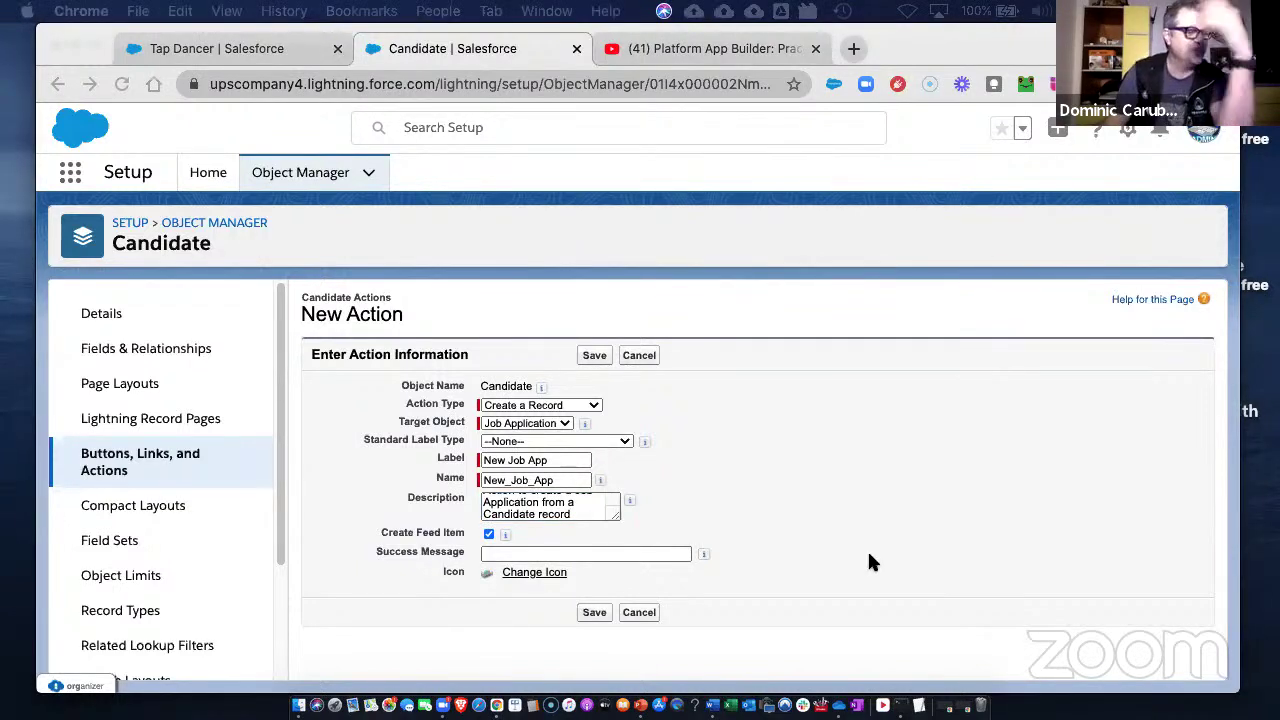
{"action": "left_click", "coordinate": [585, 553]}
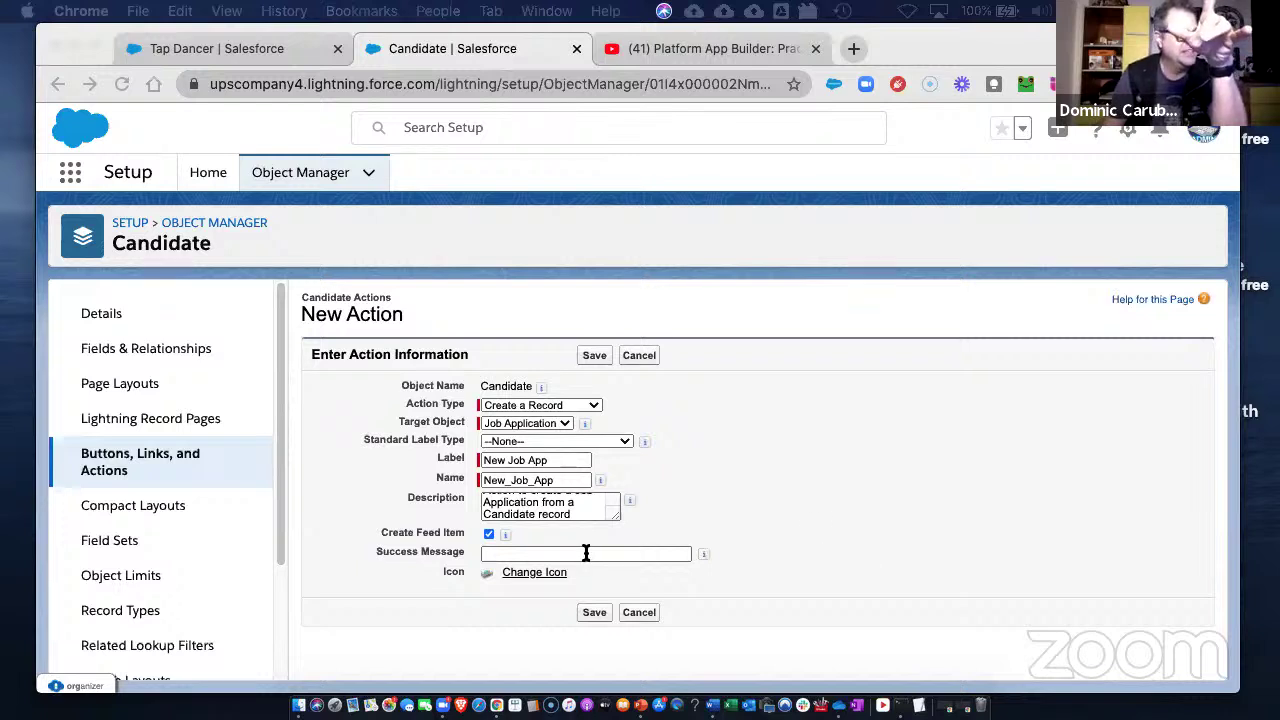
{"action": "left_click", "coordinate": [595, 506]}
{"action": "mouse_move", "coordinate": [624, 510]}
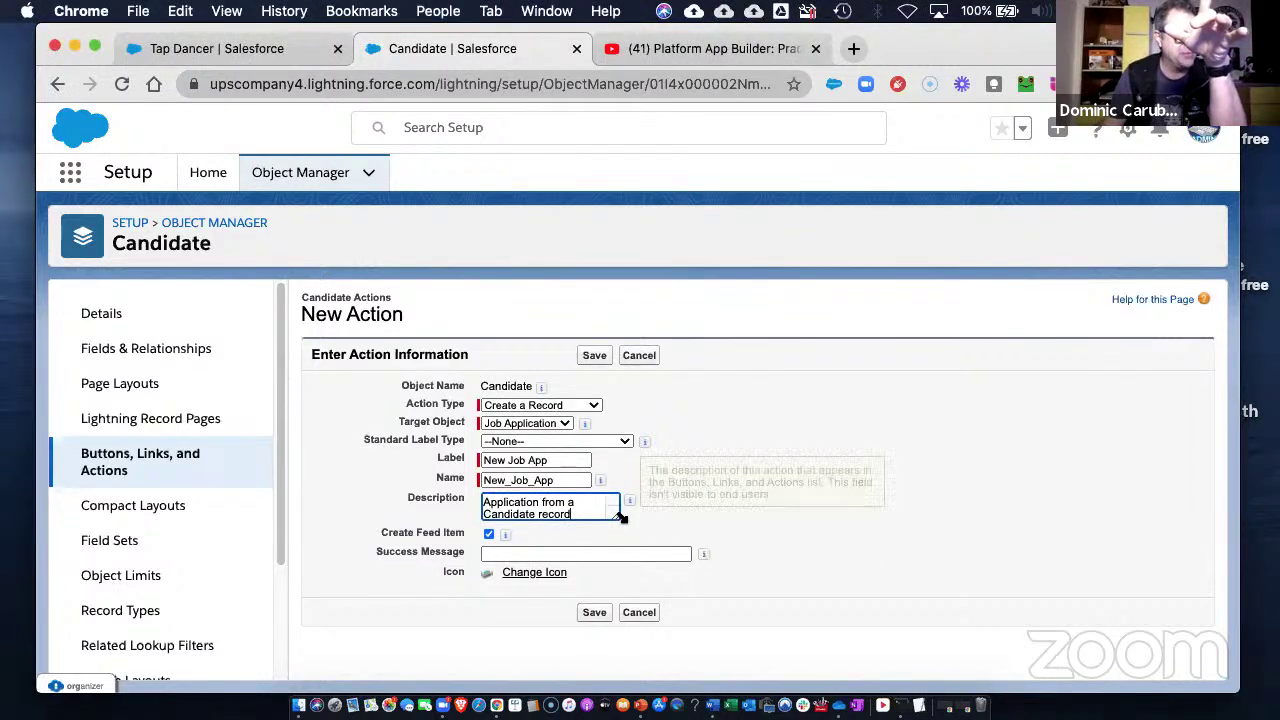
{"action": "left_click_drag", "start_coordinate": [615, 514], "coordinate": [658, 505]}
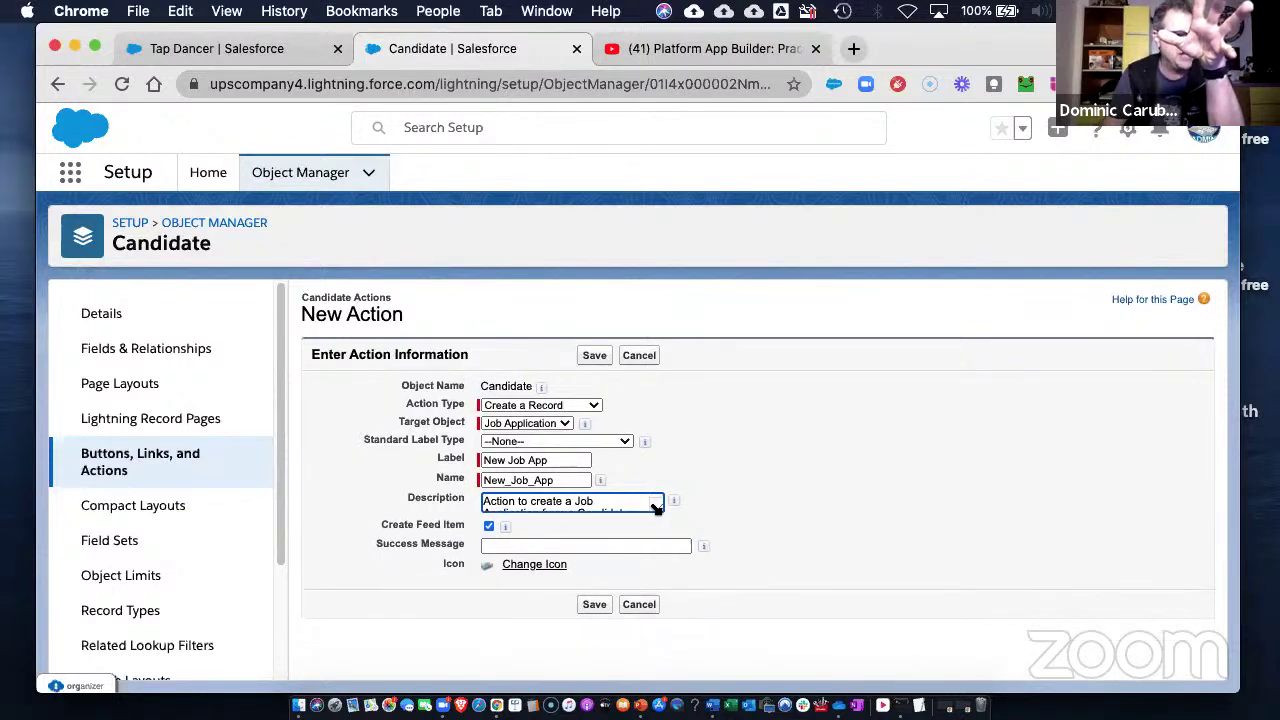
- Enter 'Job application created' as the action's success message
{"action": "left_click", "coordinate": [551, 545]}
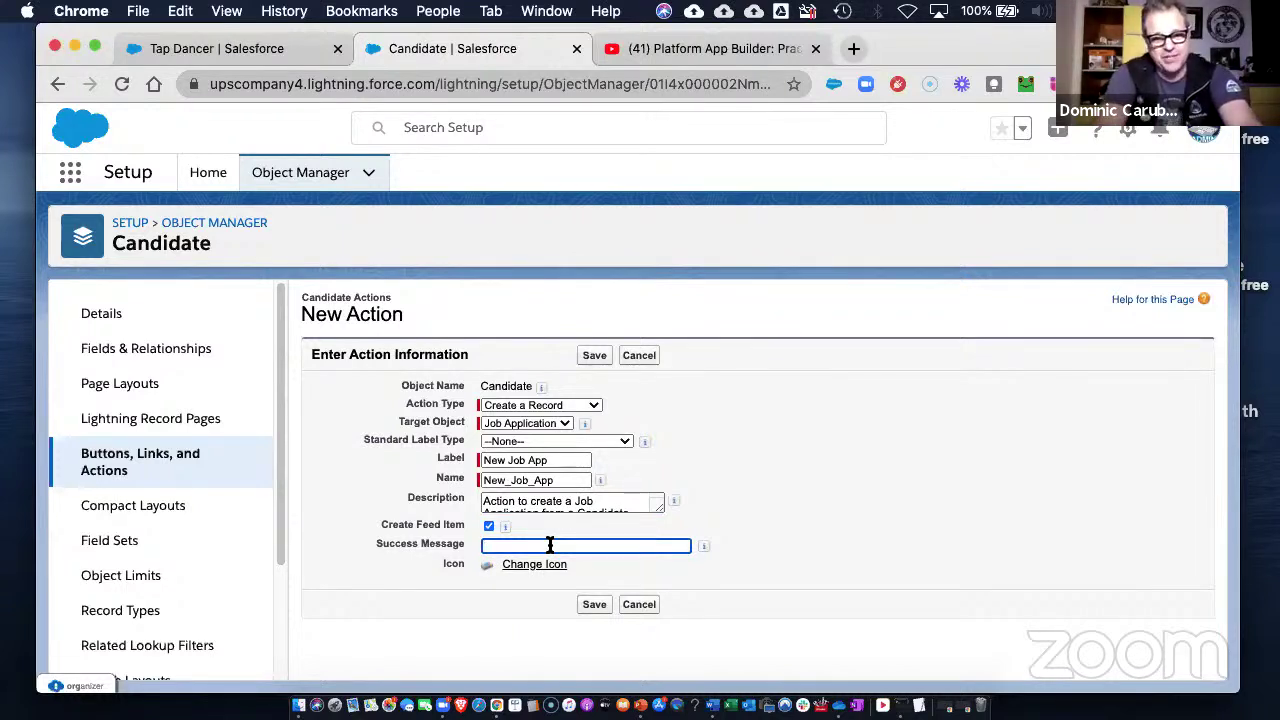
{"action": "type", "text": "J"}
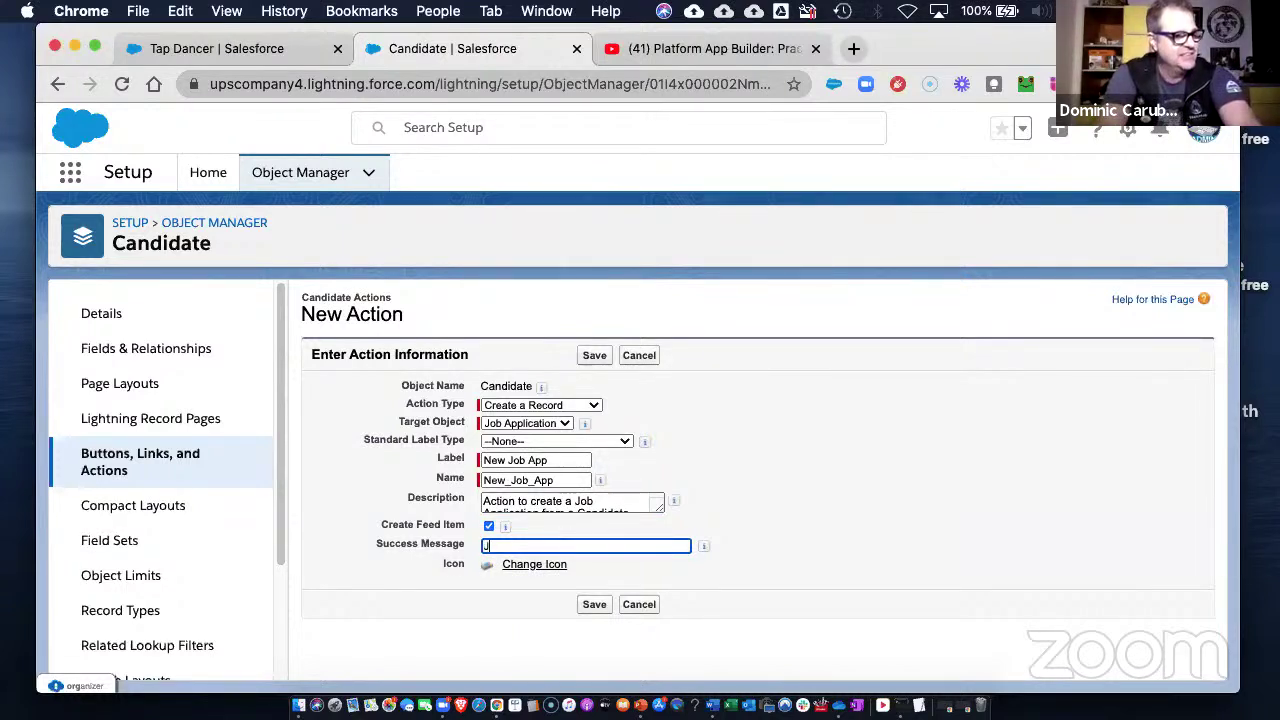
{"action": "key", "text": "BackSpace"}
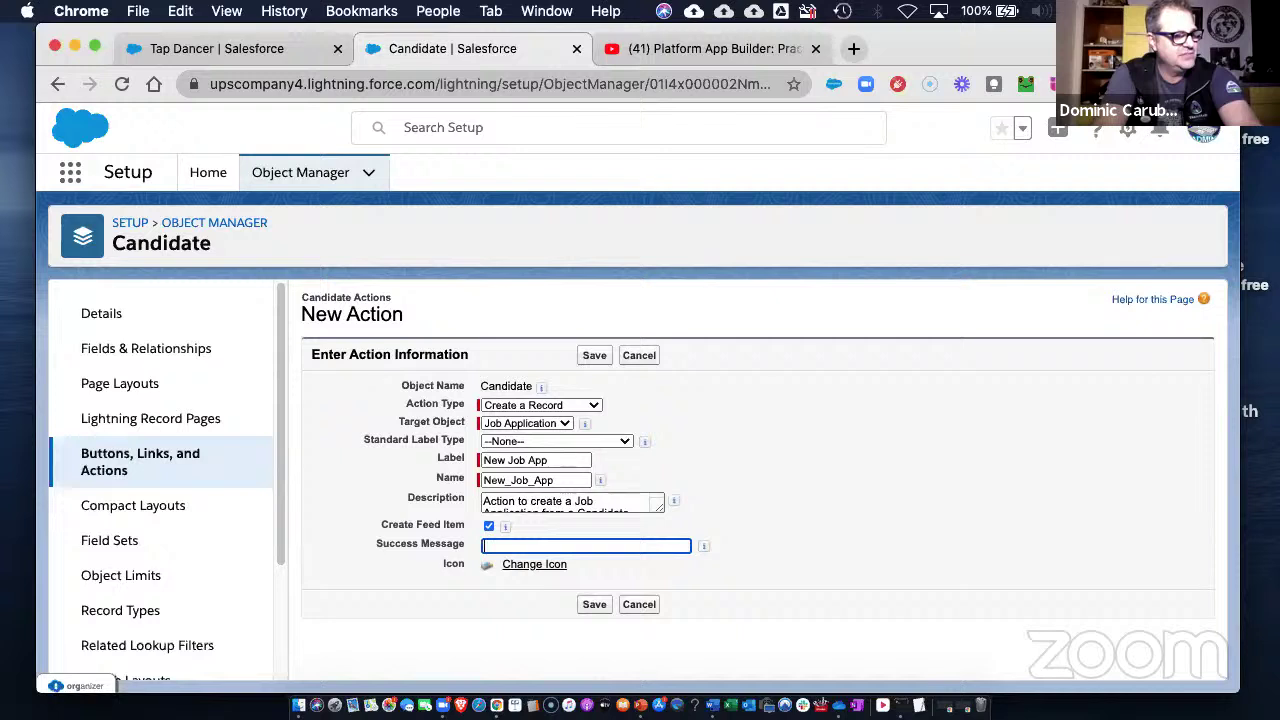
{"action": "type", "text": "Job applicati"}
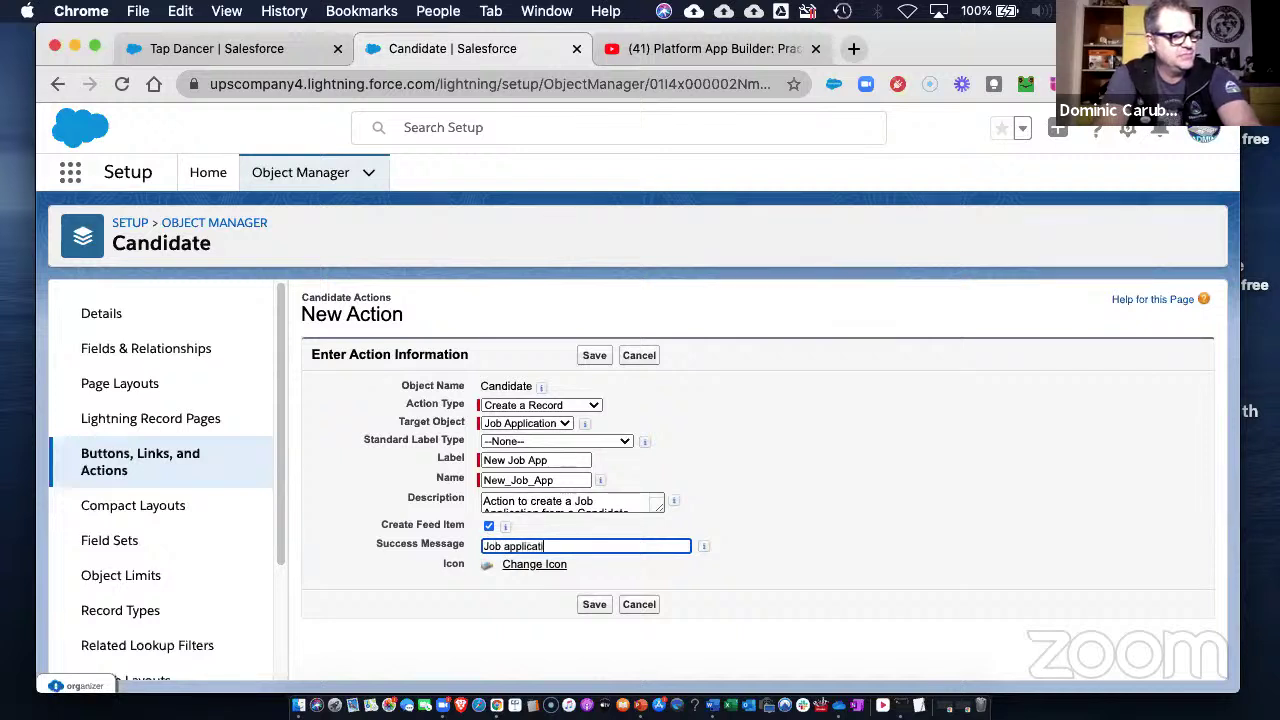
{"action": "type", "text": "on created!"}
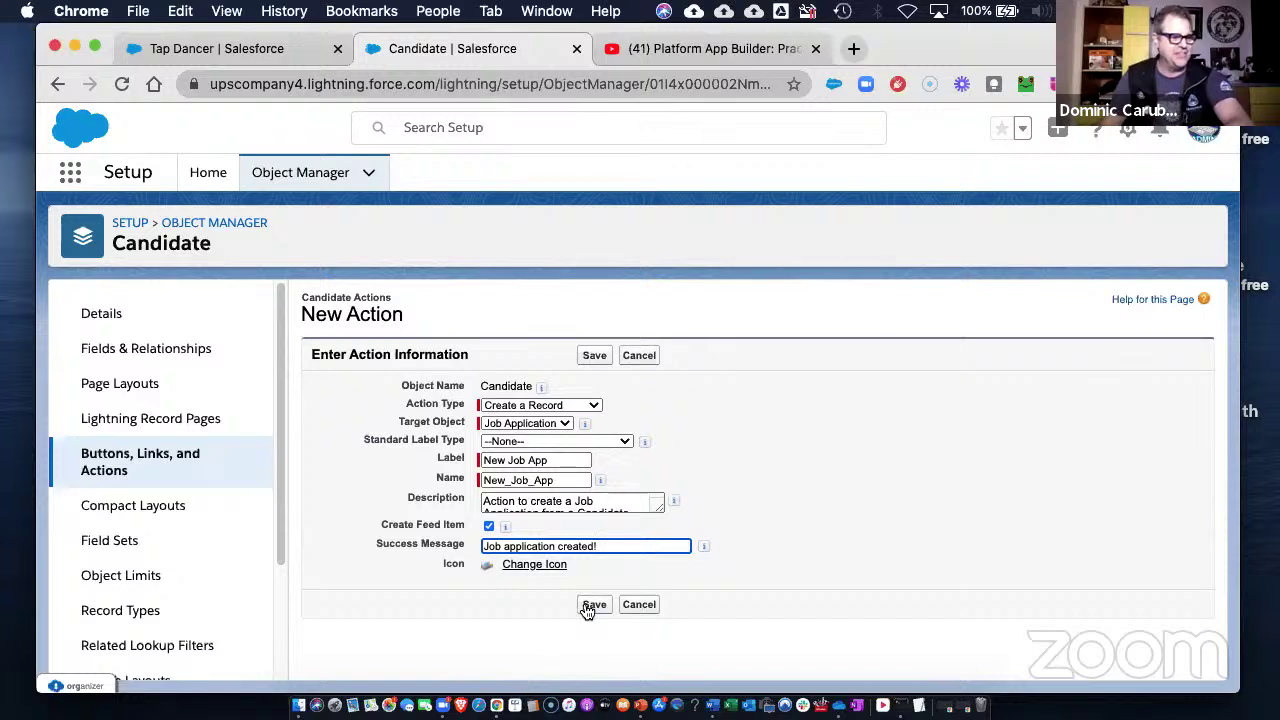
{"action": "mouse_move", "coordinate": [704, 548]}
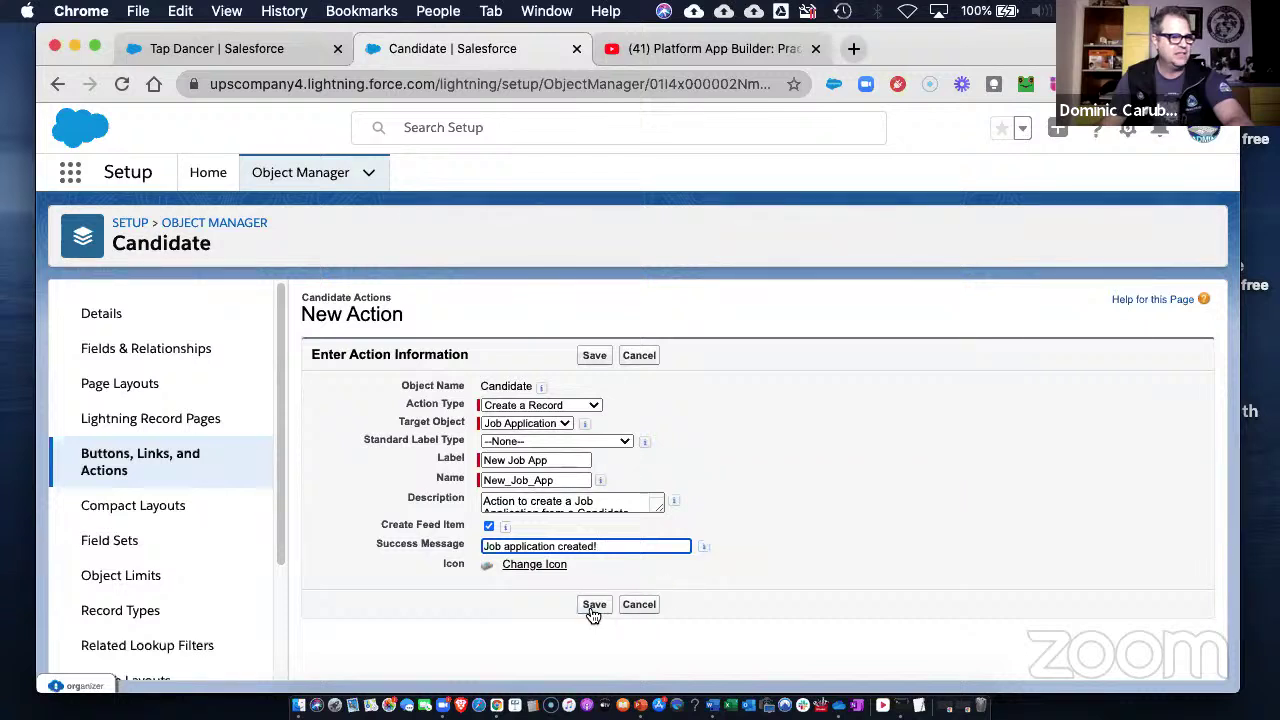
{"action": "mouse_move", "coordinate": [505, 528]}
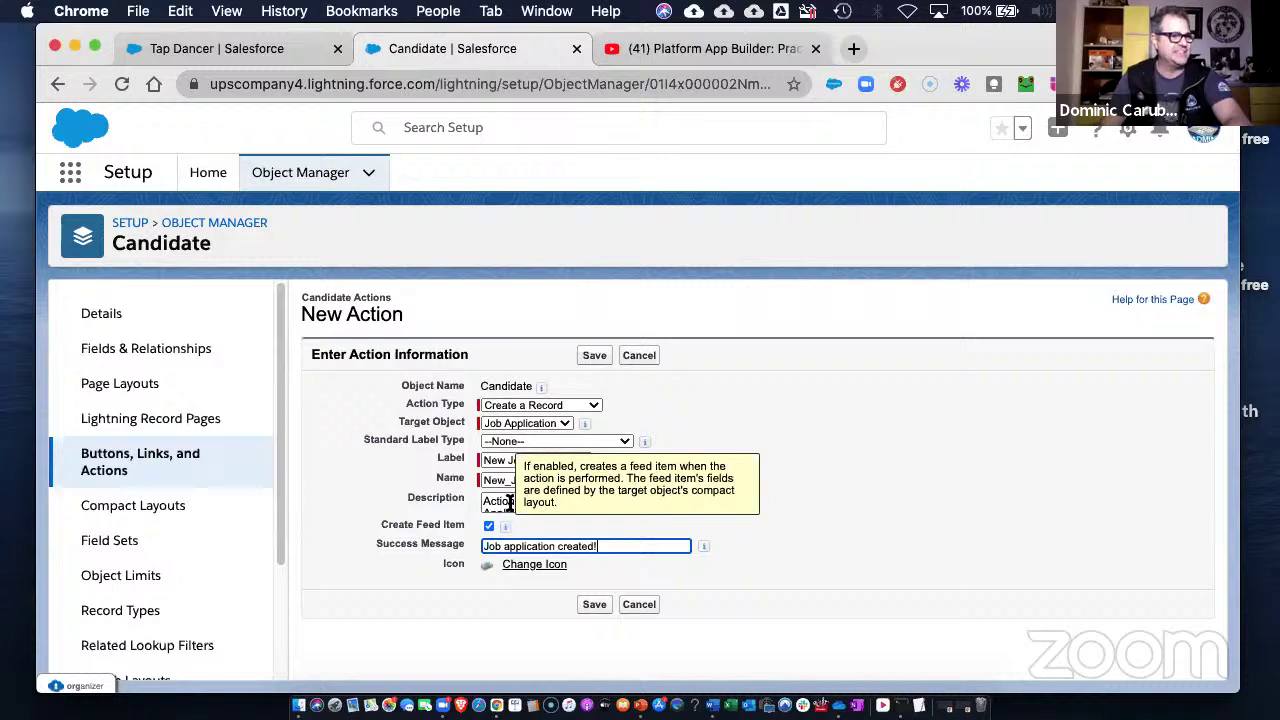
- Save the New Job App action, add the Position field to its layout, and save the layout
{"action": "left_click", "coordinate": [592, 605]}
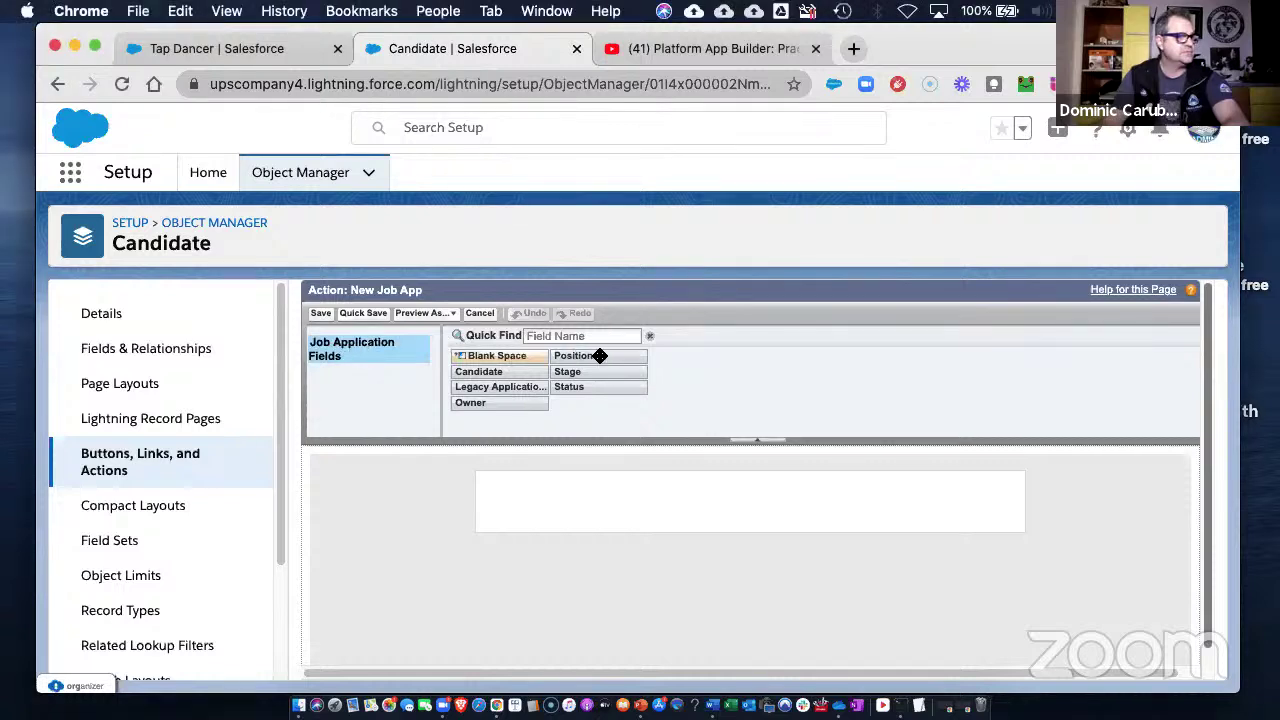
{"action": "left_click_drag", "start_coordinate": [600, 356], "coordinate": [545, 490]}
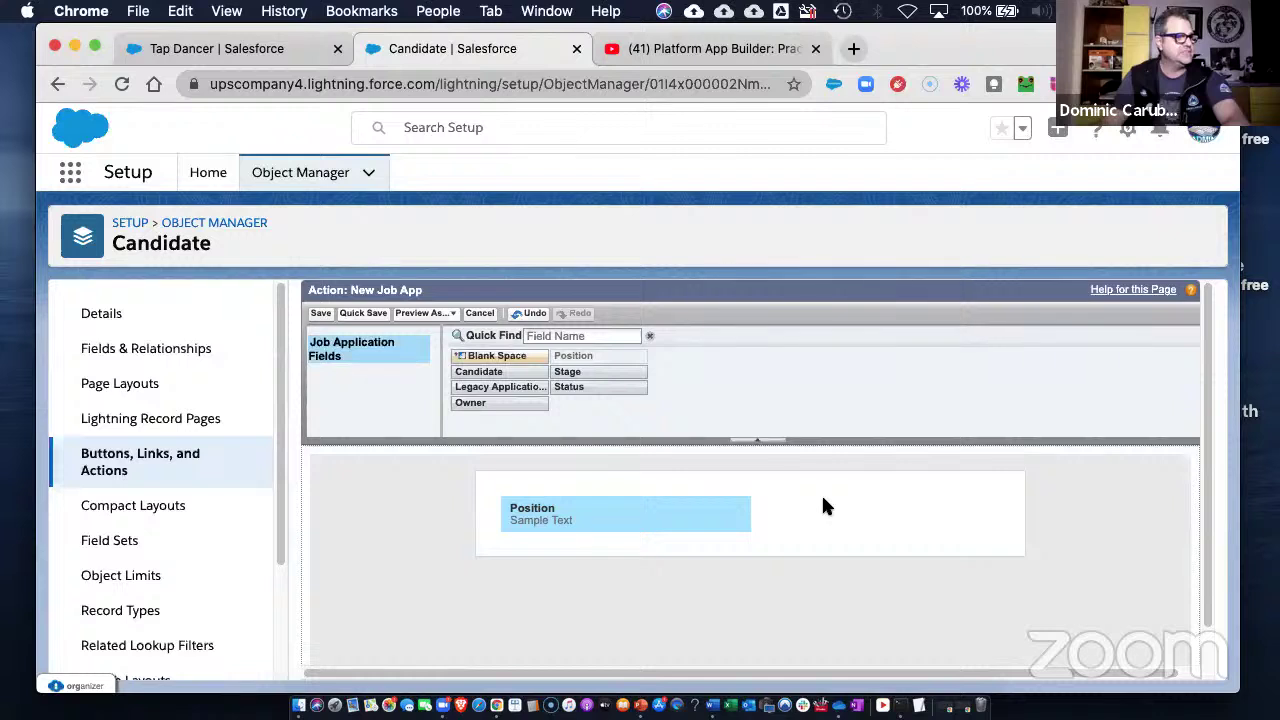
{"action": "left_click", "coordinate": [320, 315]}
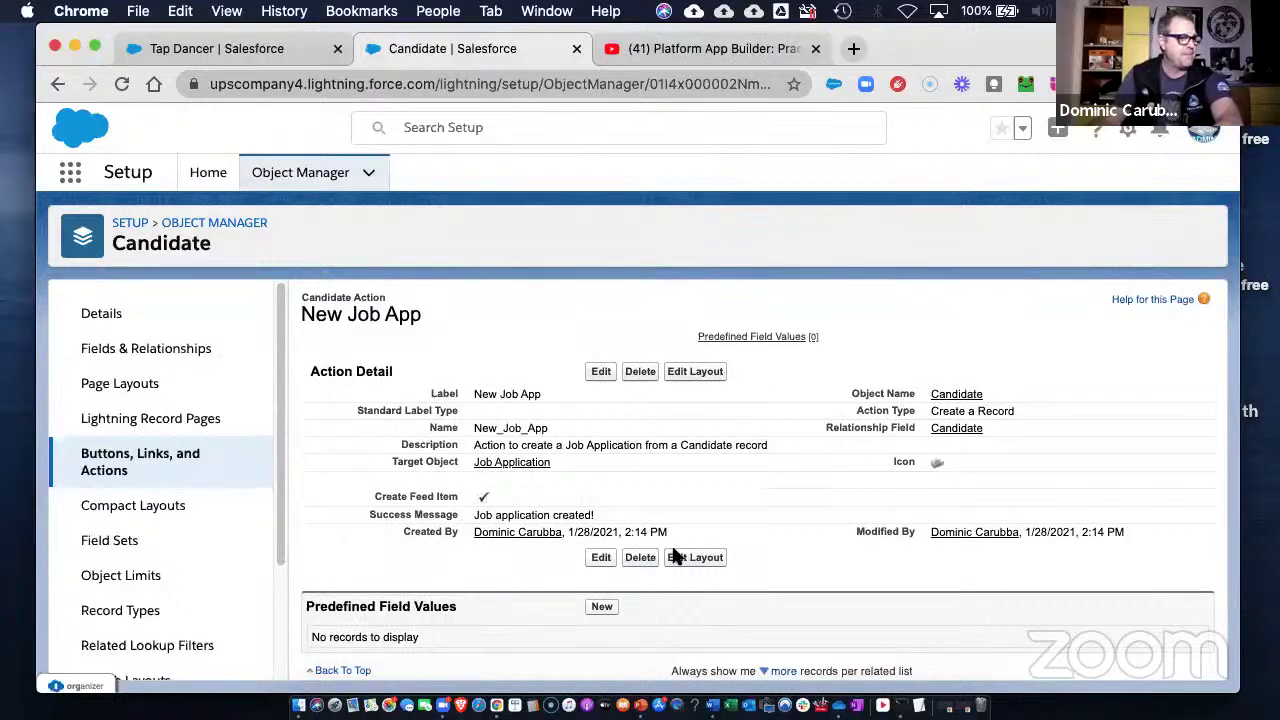
- Add a predefined field value on New Job App setting the Stage picklist to New
{"action": "left_click", "coordinate": [601, 610]}
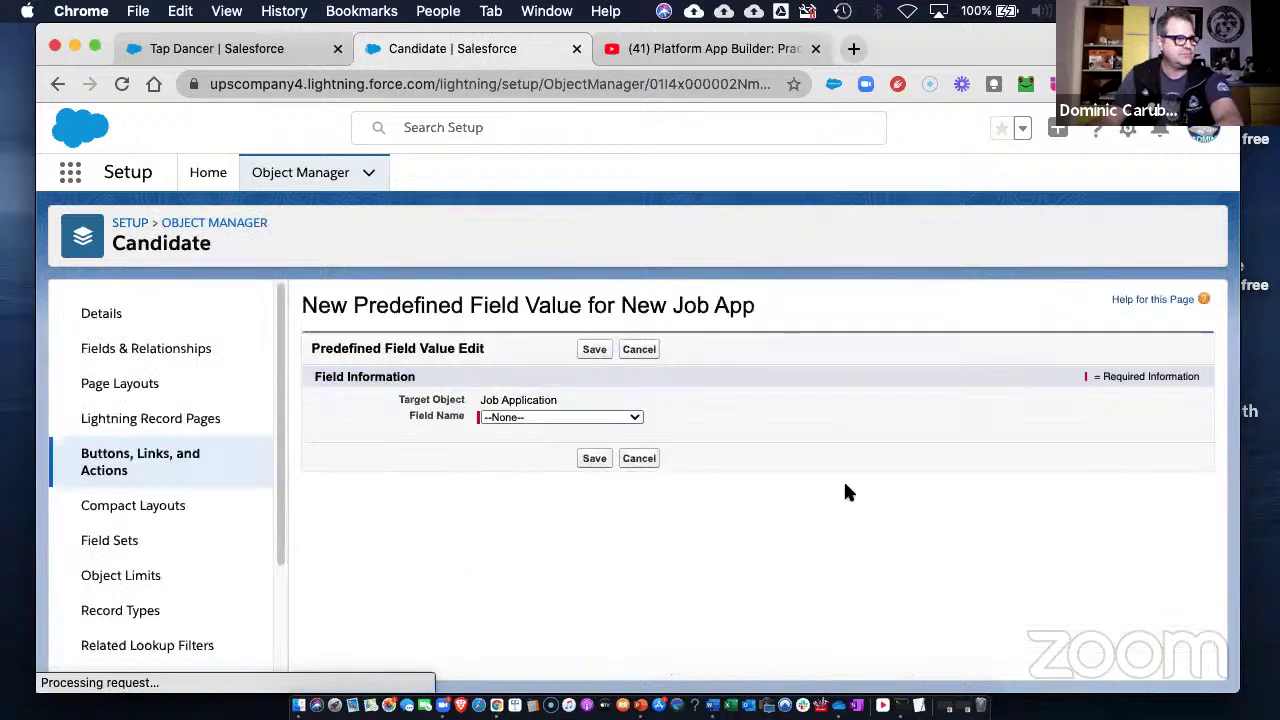
{"action": "left_click", "coordinate": [527, 417]}
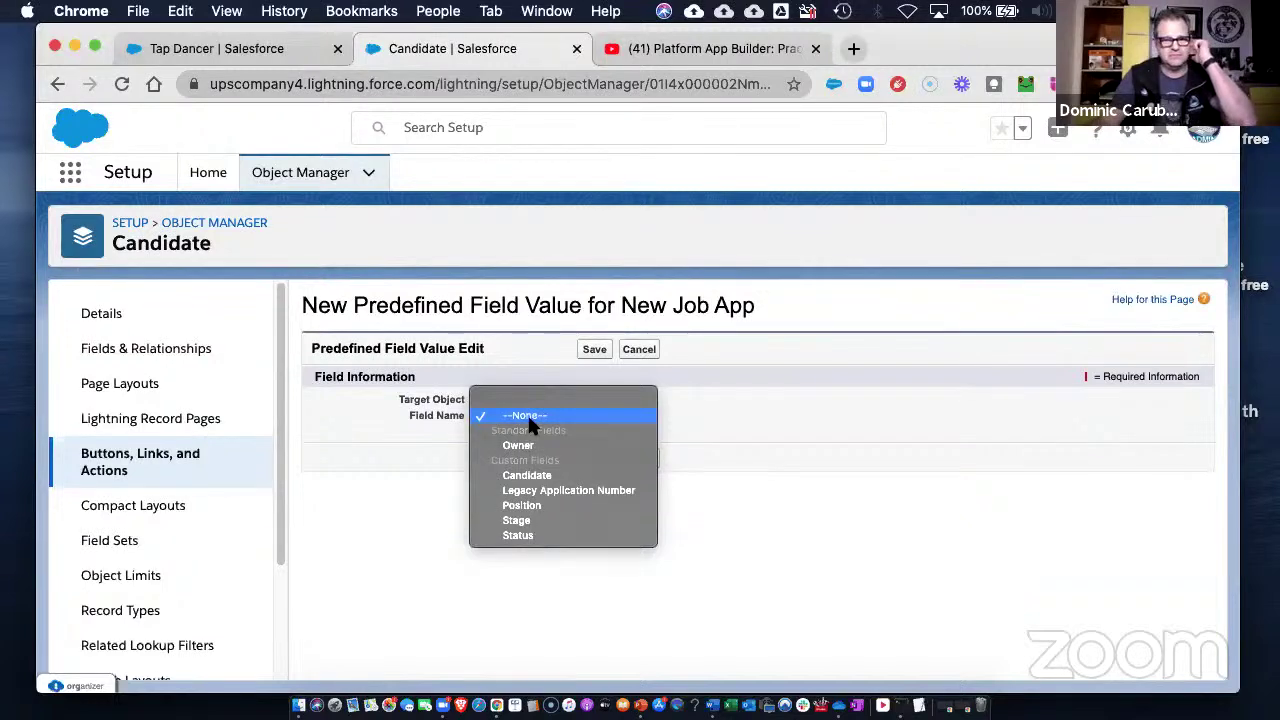
{"action": "left_click", "coordinate": [789, 391]}
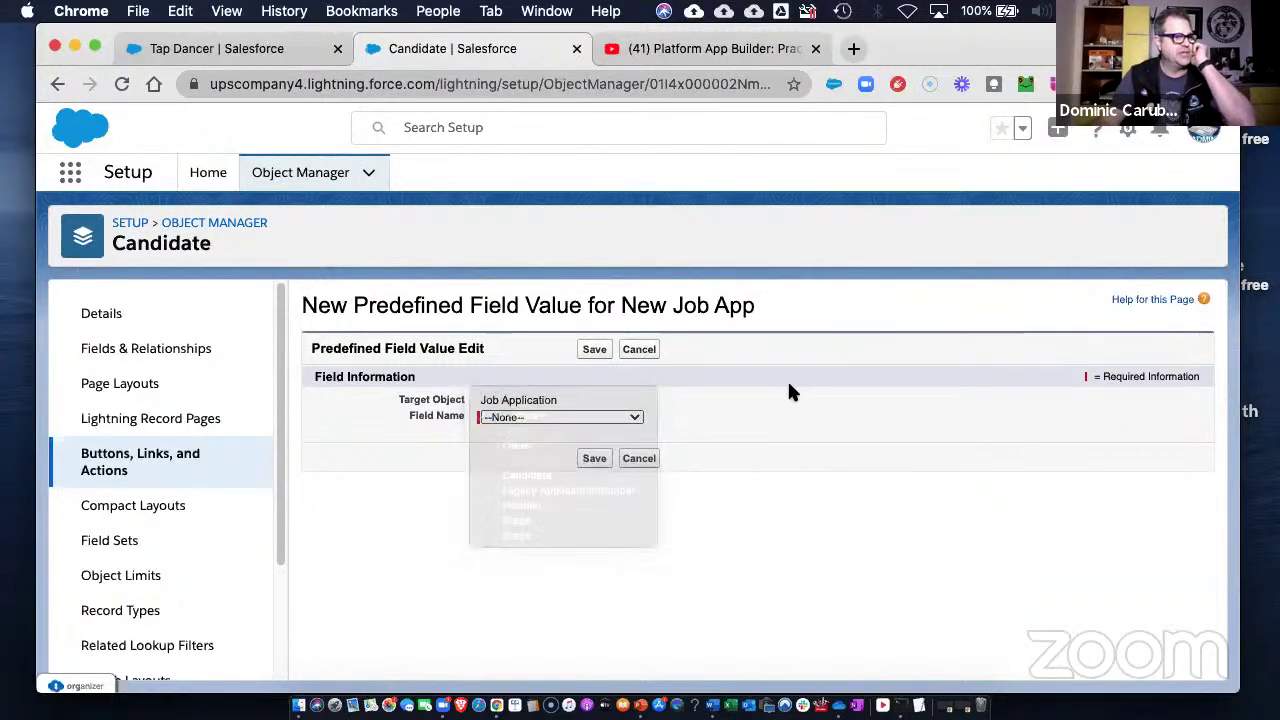
{"action": "left_click", "coordinate": [562, 417]}
{"action": "left_click", "coordinate": [516, 522]}
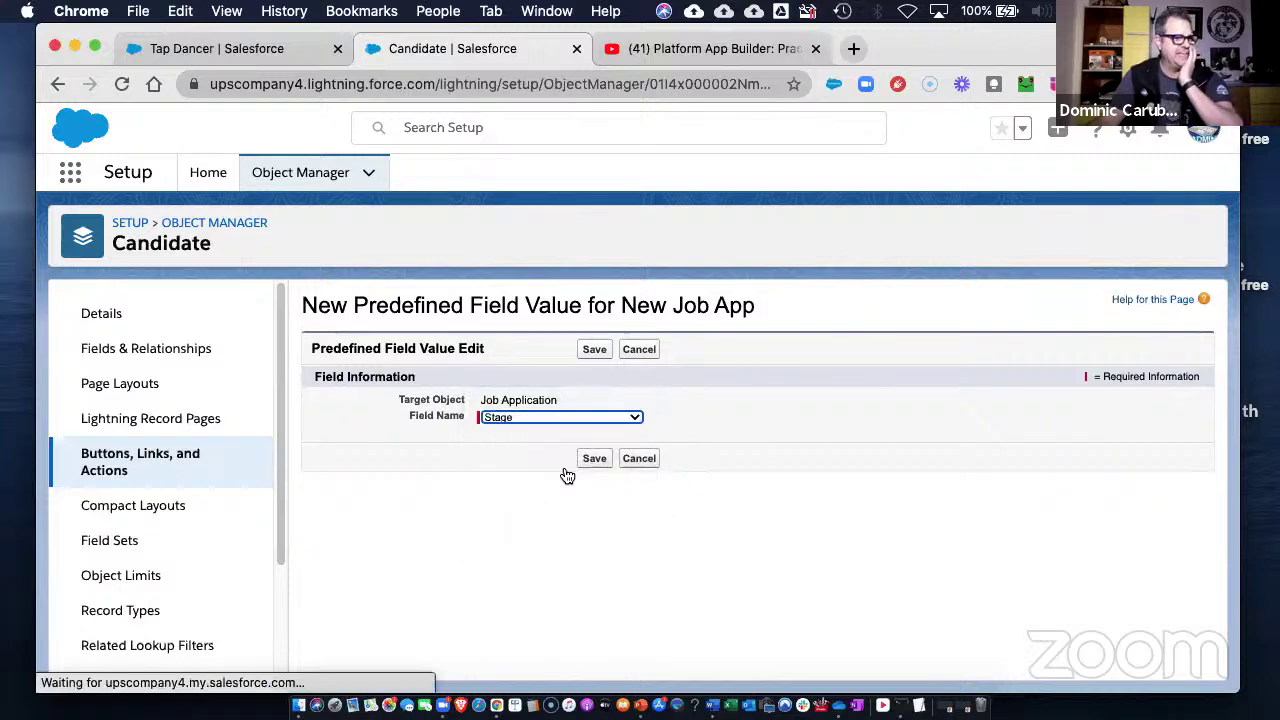
{"action": "left_click", "coordinate": [569, 489]}
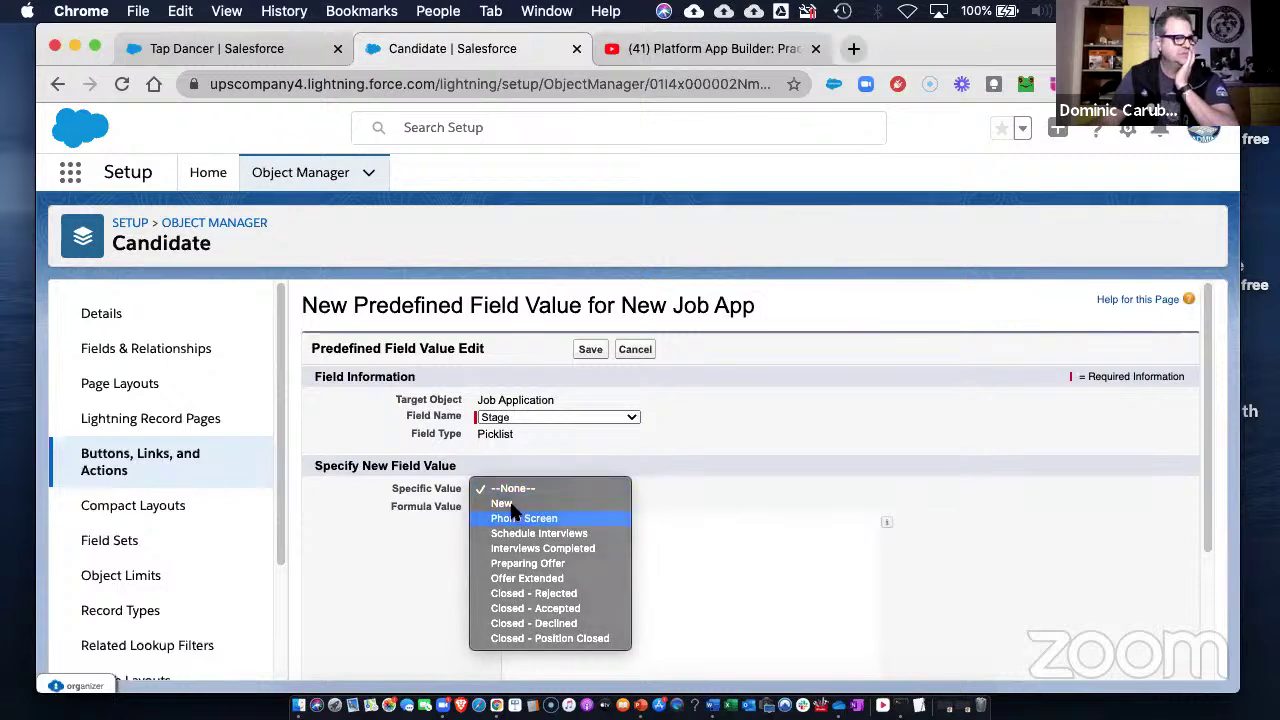
{"action": "left_click", "coordinate": [522, 518]}
{"action": "left_click", "coordinate": [527, 491]}
{"action": "left_click", "coordinate": [502, 472]}
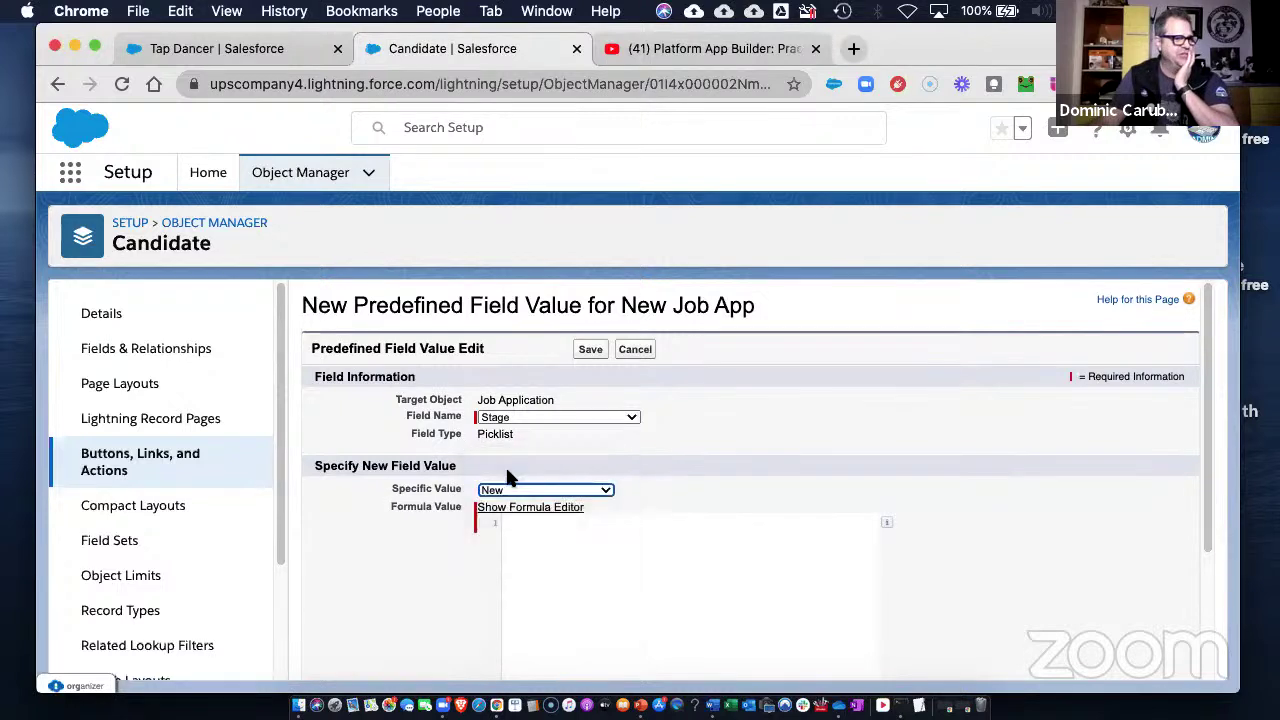
{"action": "left_click", "coordinate": [605, 535]}
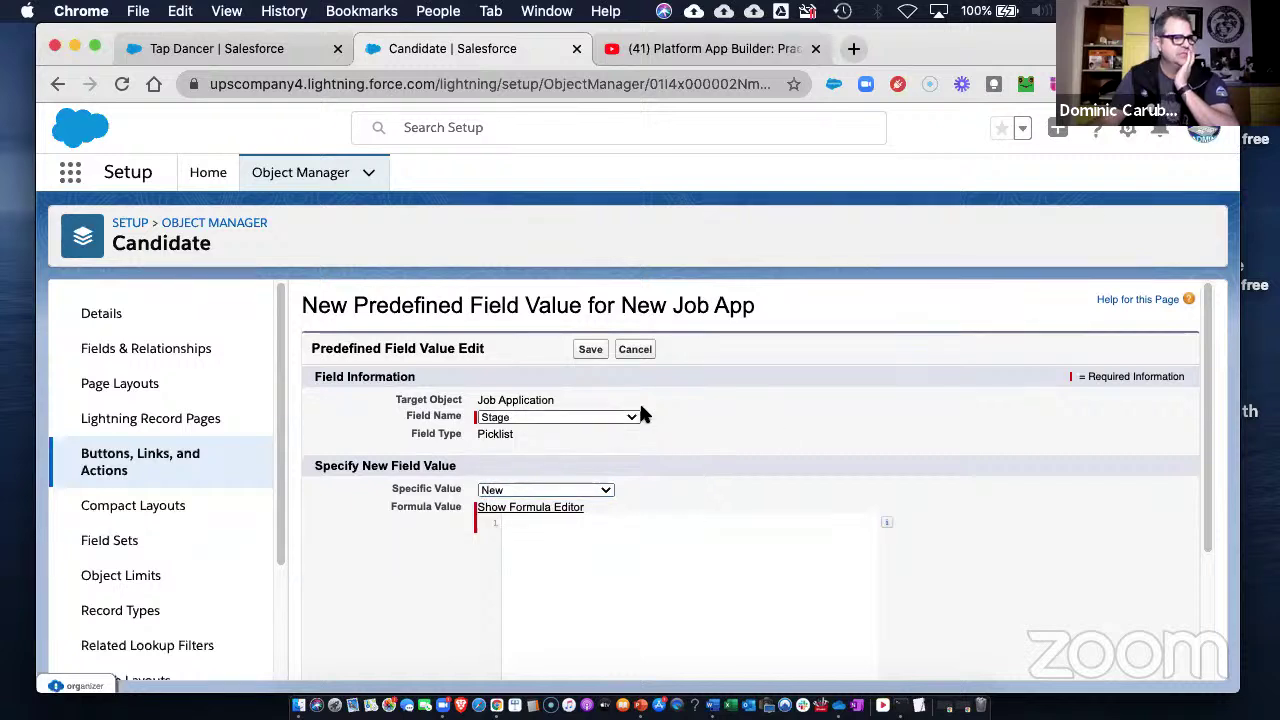
{"action": "scroll", "coordinate": [900, 500], "scroll_direction": "down", "scroll_amount": 3}
{"action": "left_click", "coordinate": [592, 658]}
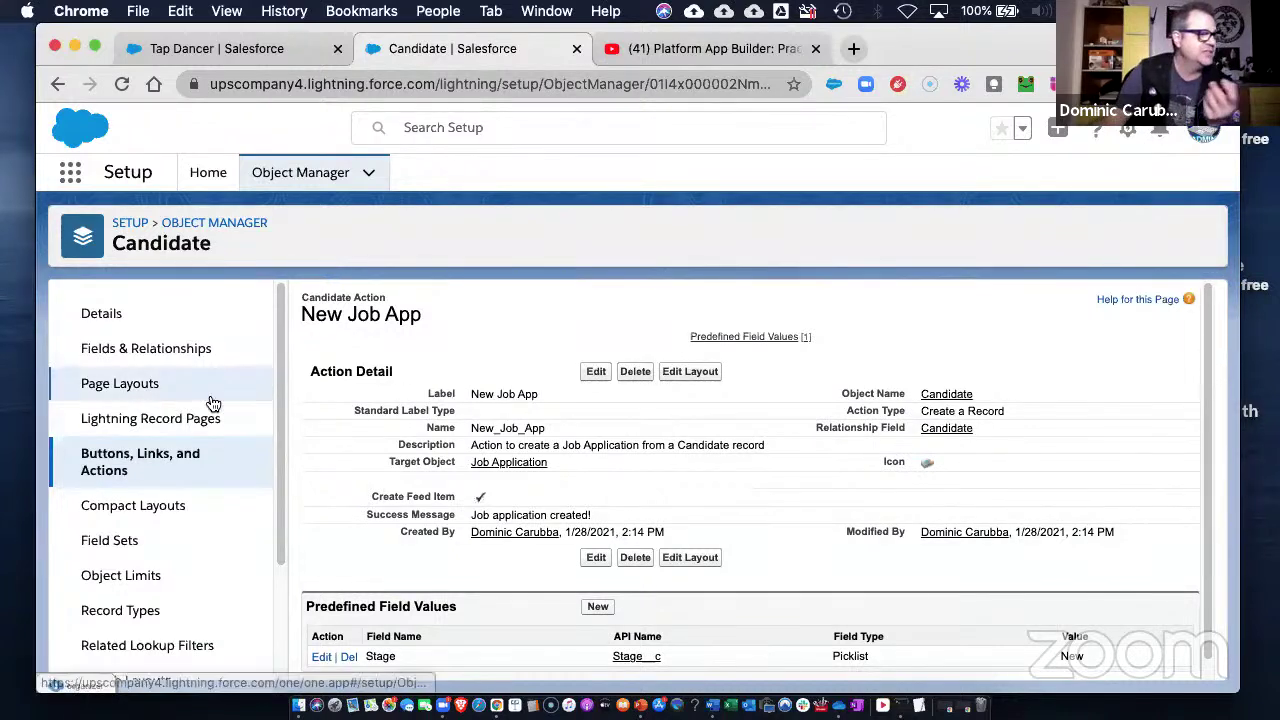
- Open Candidate Layout from the Candidate page layouts list and bring the Word guide into view
{"action": "left_click", "coordinate": [120, 392]}
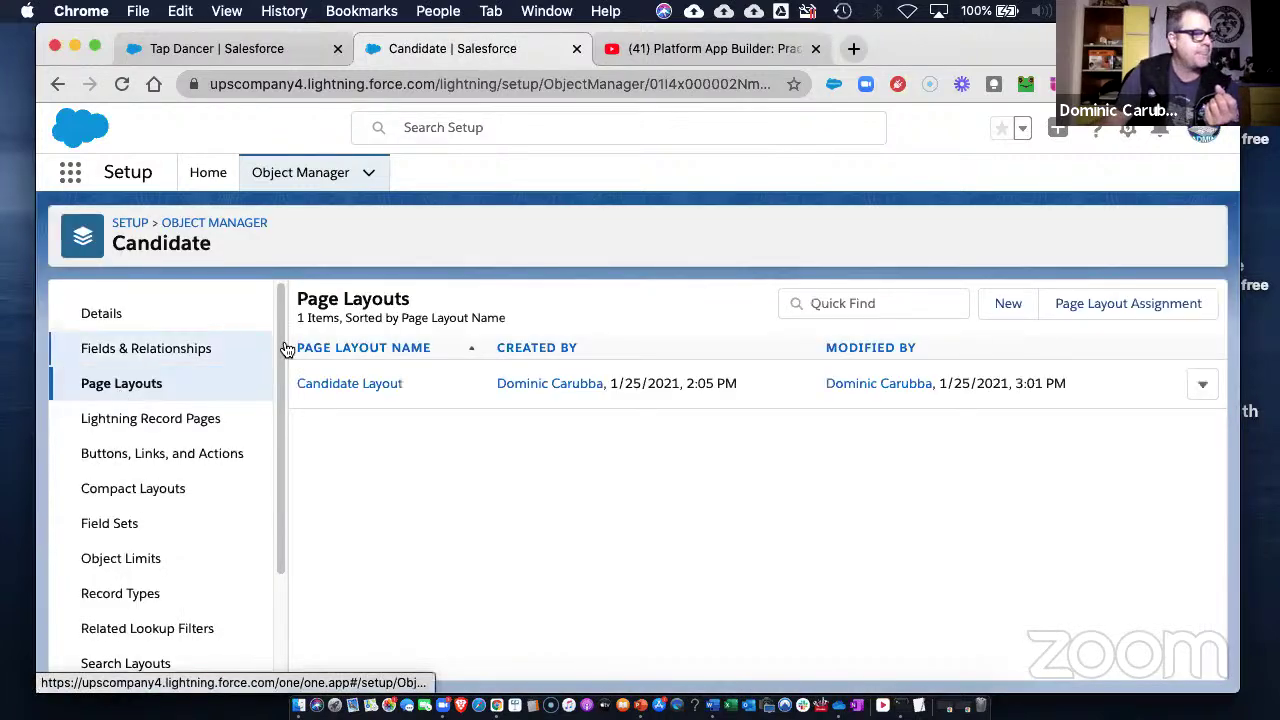
{"action": "left_click", "coordinate": [362, 385]}
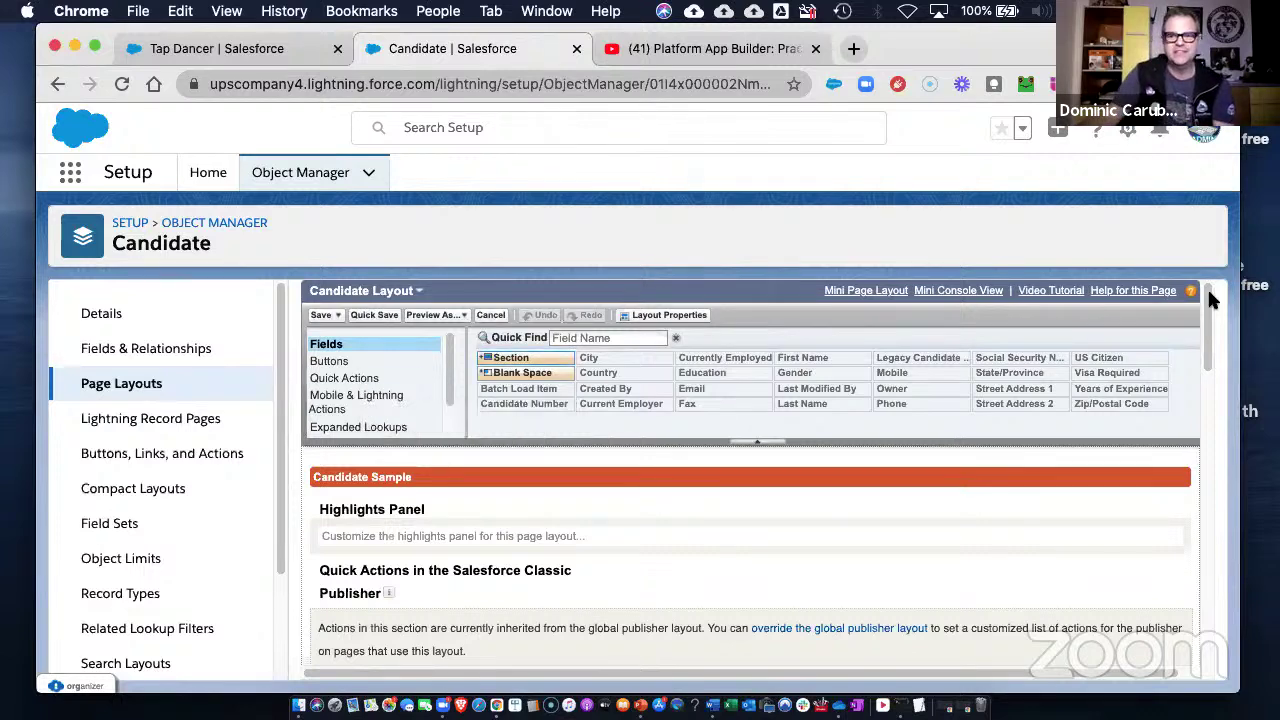
{"action": "left_click_drag", "start_coordinate": [1279, 60], "coordinate": [1070, 71]}
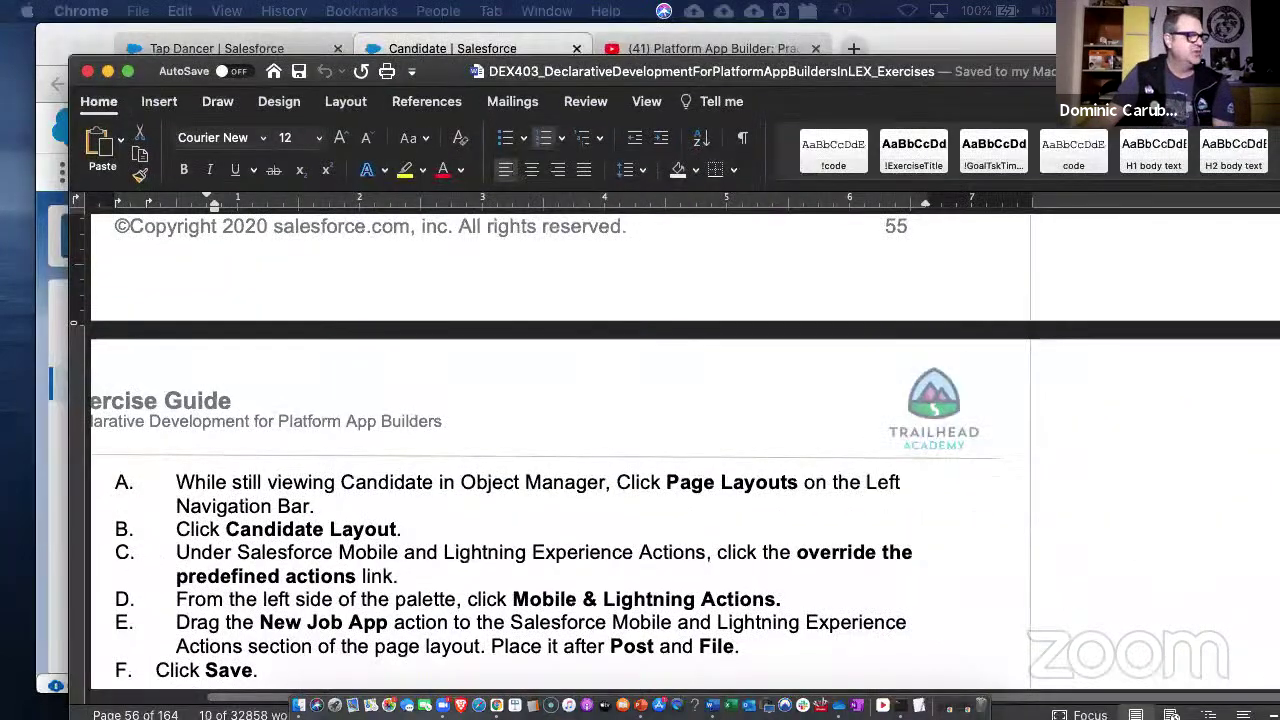
- Scroll the Word guide to the Candidate page layout steps, then move it aside to reveal Salesforce
{"action": "scroll", "coordinate": [617, 450], "scroll_direction": "up", "scroll_amount": 1}
{"action": "scroll", "coordinate": [617, 457], "scroll_direction": "up", "scroll_amount": 5}
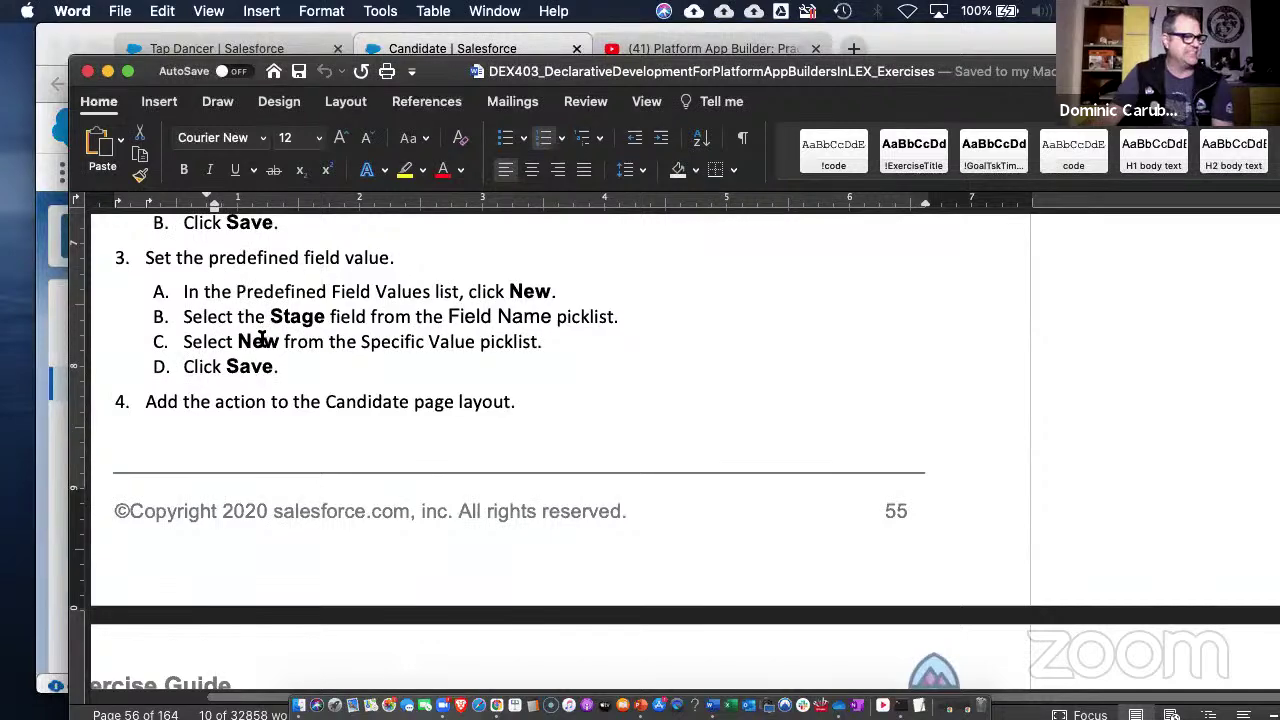
{"action": "scroll", "coordinate": [417, 345], "scroll_direction": "down", "scroll_amount": 3}
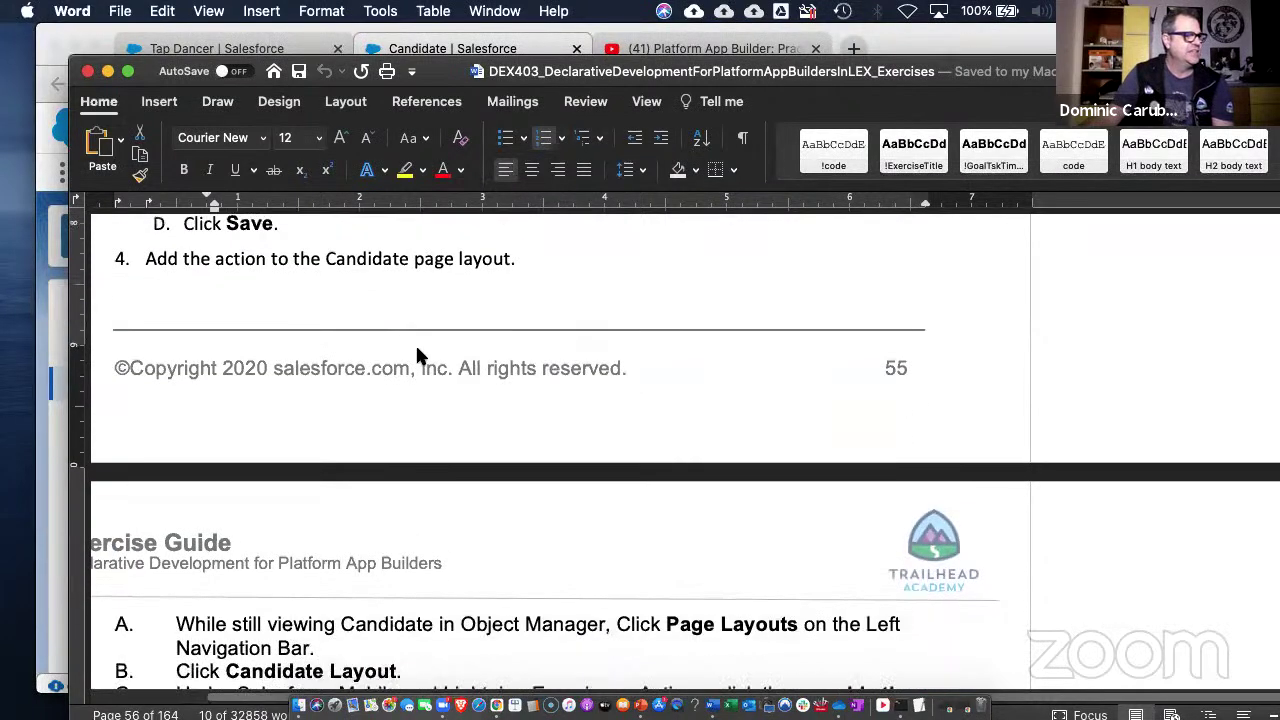
{"action": "scroll", "coordinate": [417, 357], "scroll_direction": "down", "scroll_amount": 3}
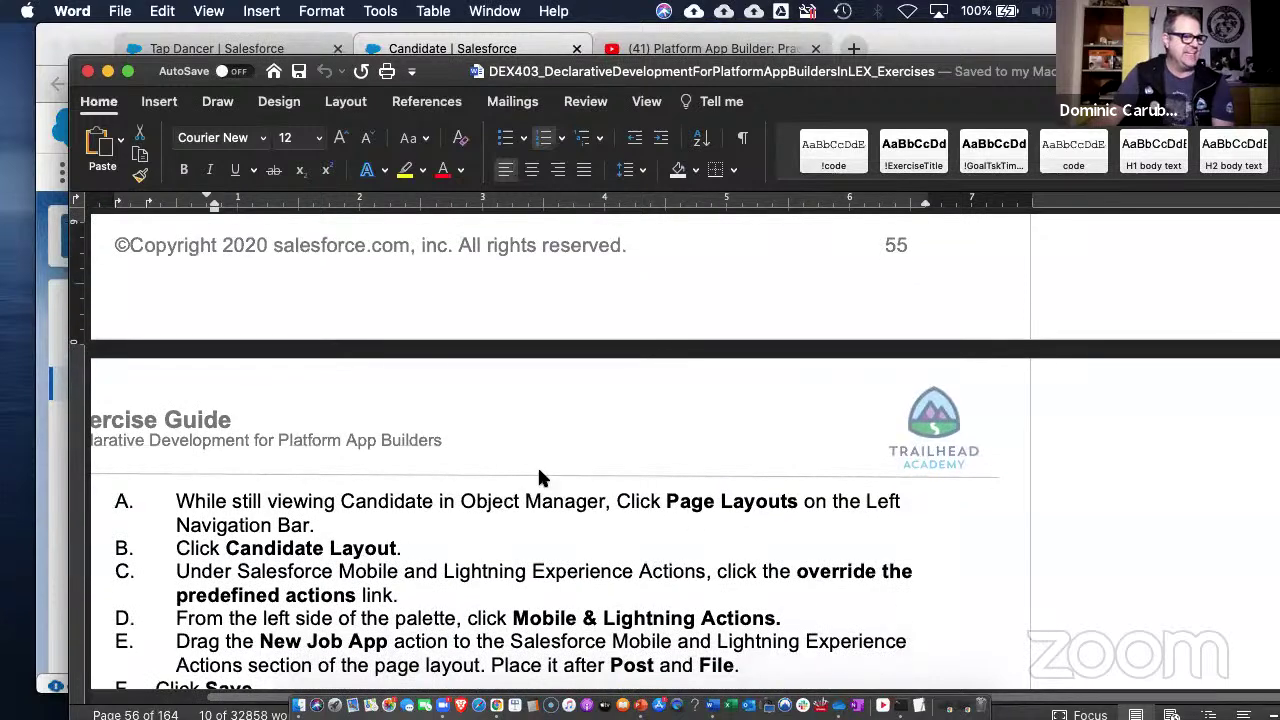
{"action": "scroll", "coordinate": [571, 487], "scroll_direction": "down", "scroll_amount": 1}
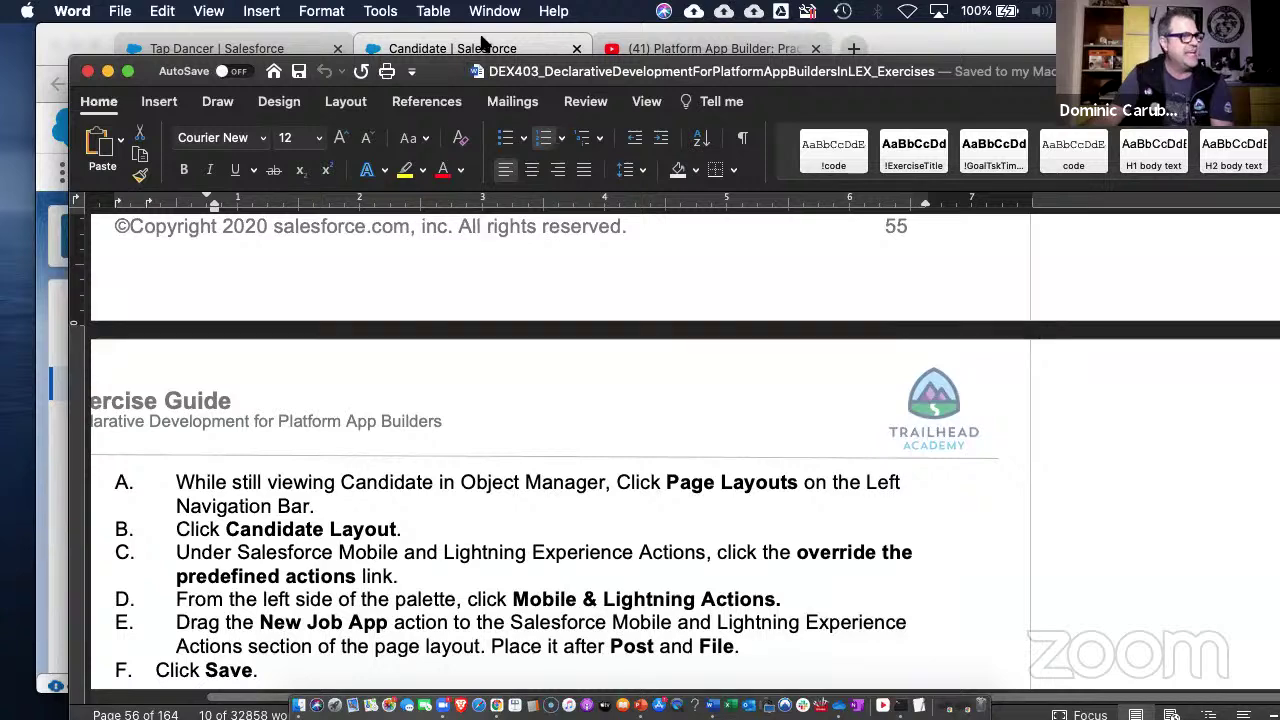
{"action": "left_click", "coordinate": [918, 70]}
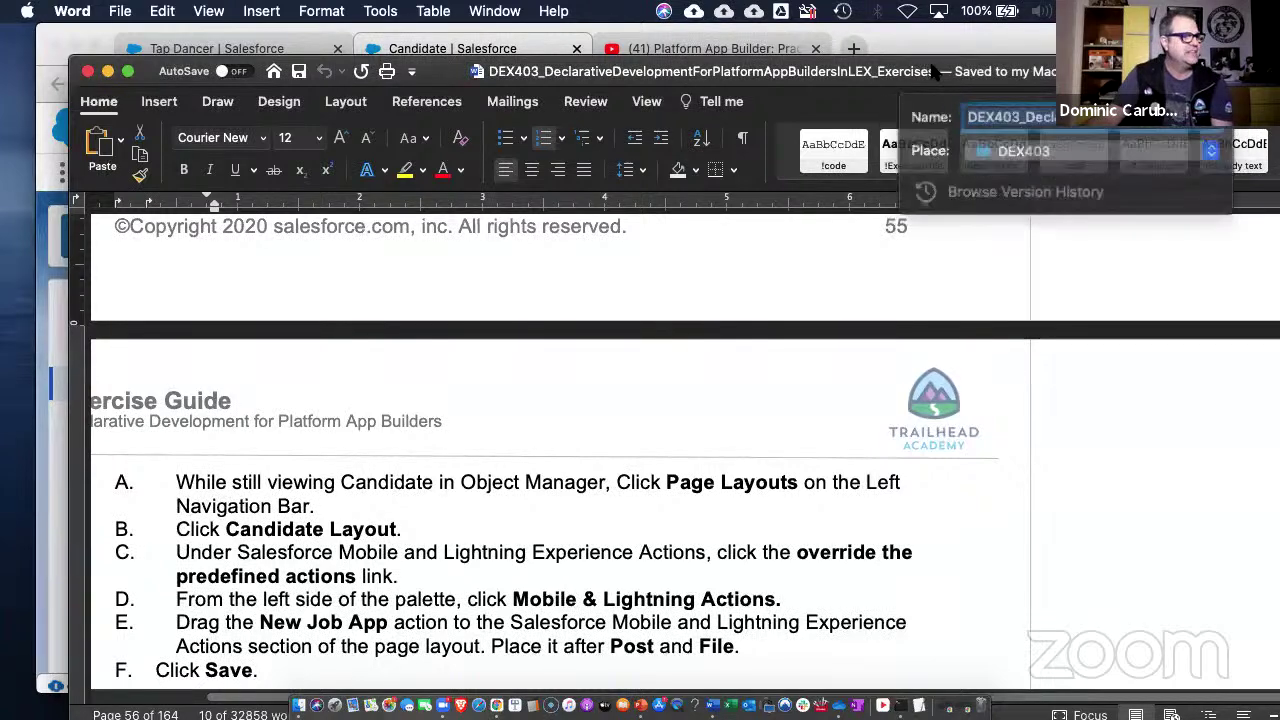
{"action": "left_click_drag", "start_coordinate": [443, 64], "coordinate": [1279, 100]}
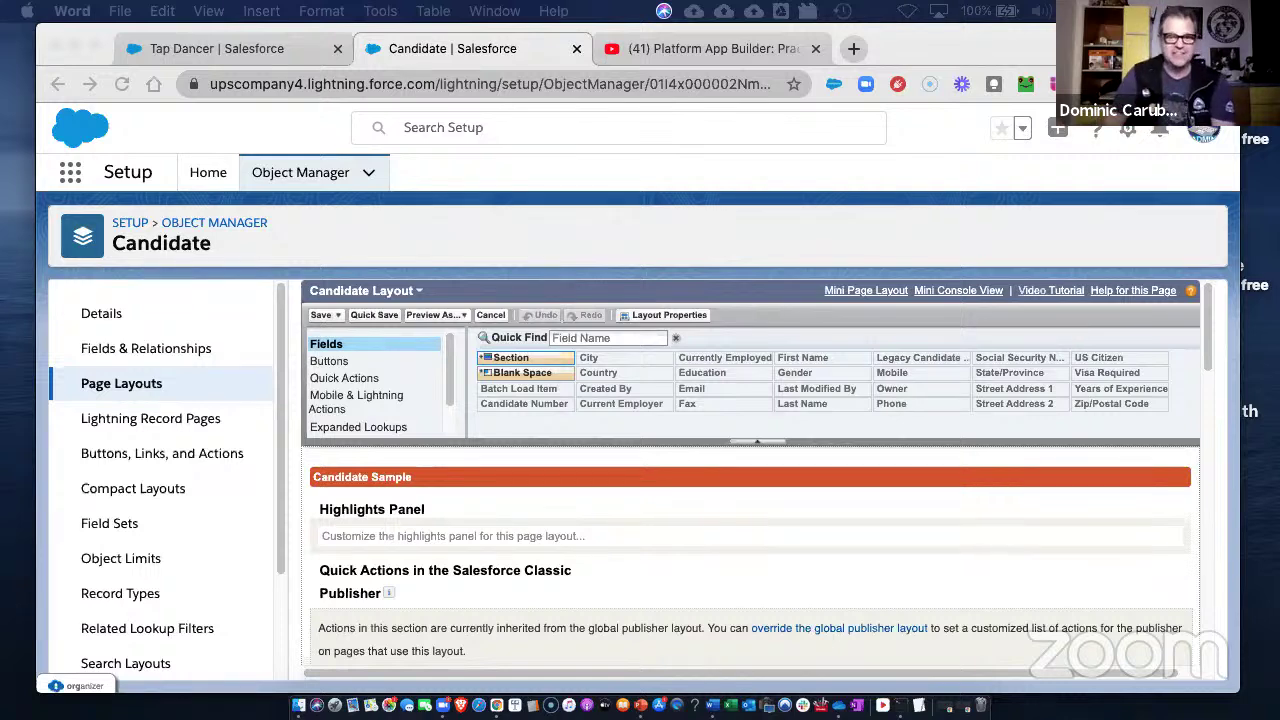
- Override the predefined actions, place New Job App after Post and File, and save the Candidate Layout
{"action": "key", "text": "ctrl+Up"}
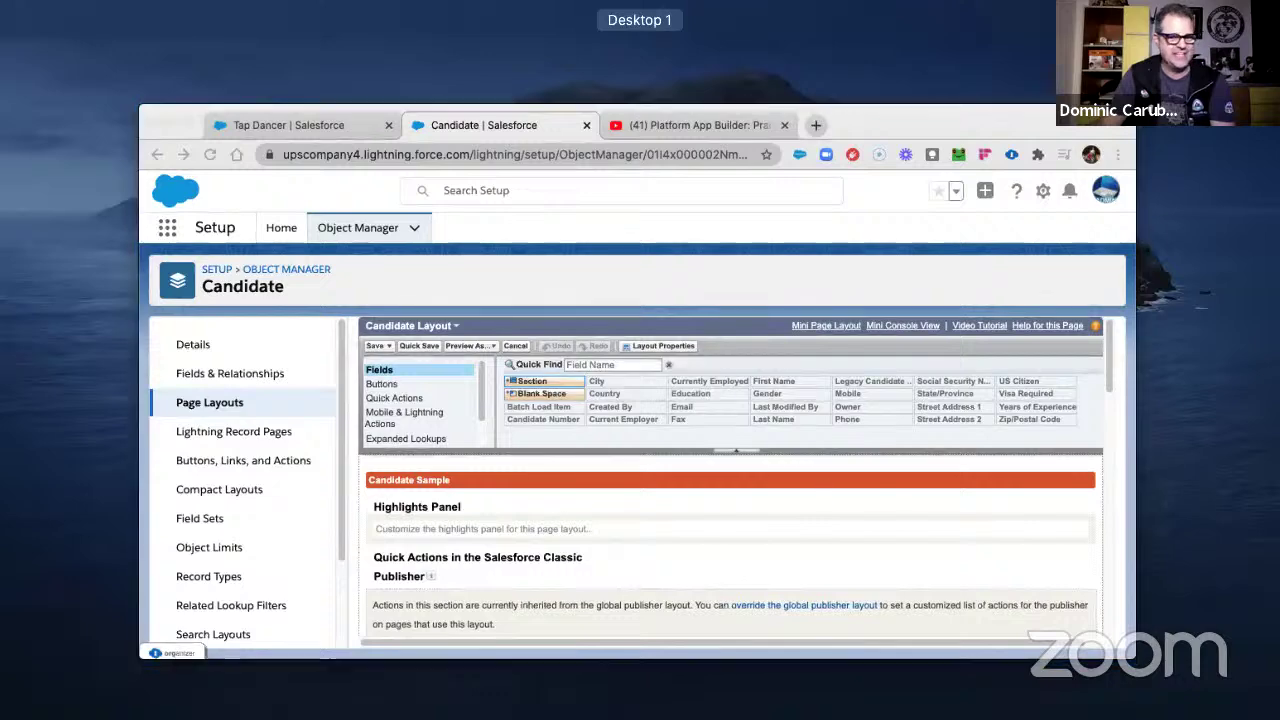
{"action": "left_click", "coordinate": [407, 411]}
{"action": "left_click", "coordinate": [345, 410]}
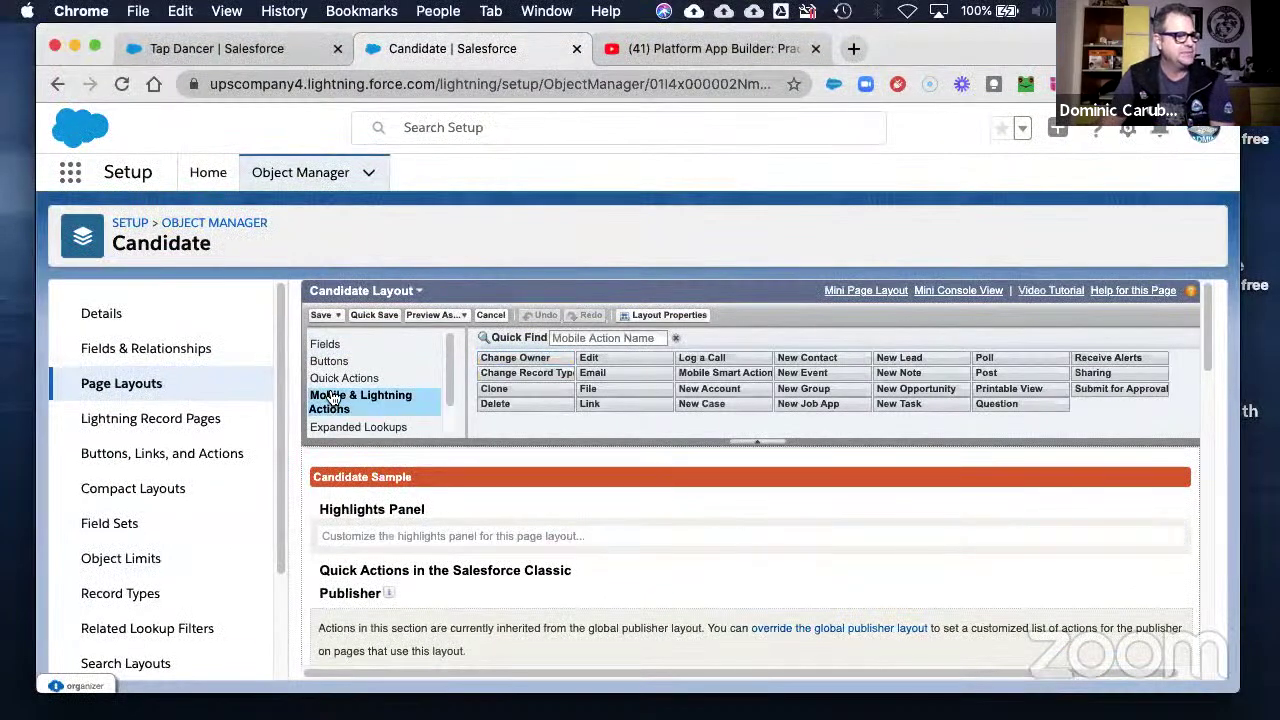
{"action": "scroll", "coordinate": [561, 623], "scroll_direction": "down", "scroll_amount": 3}
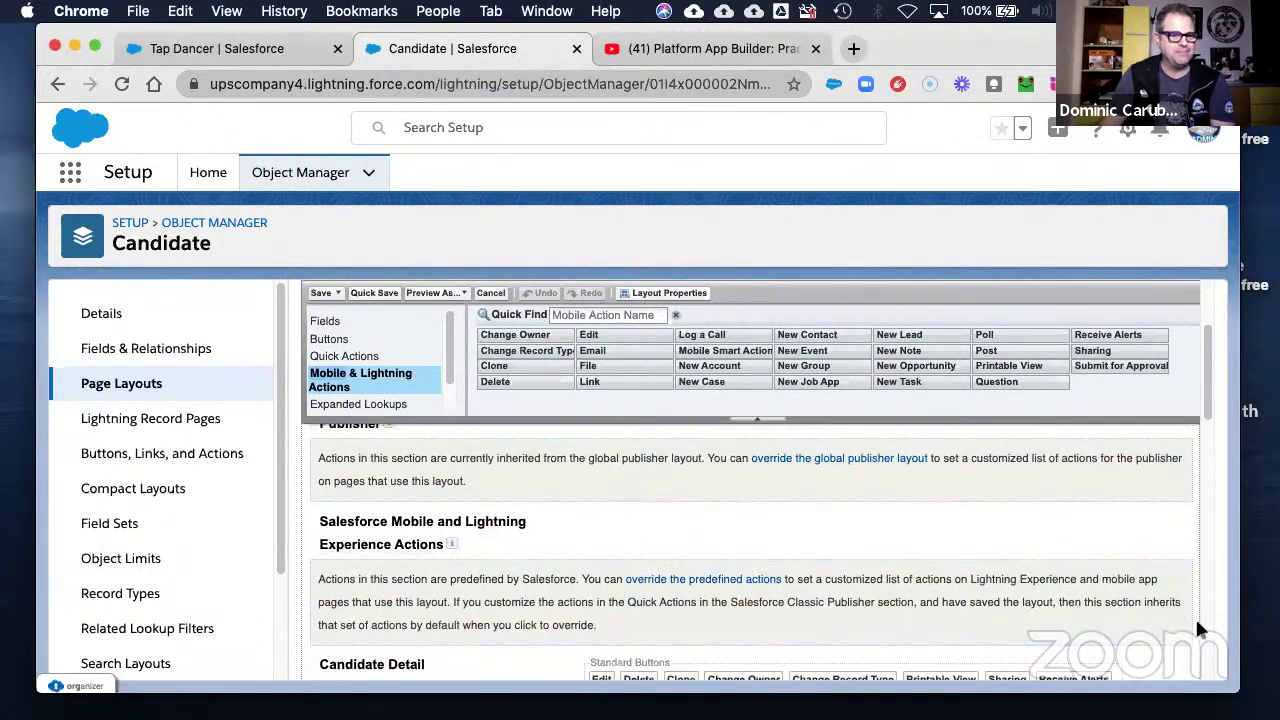
{"action": "left_click", "coordinate": [1173, 623]}
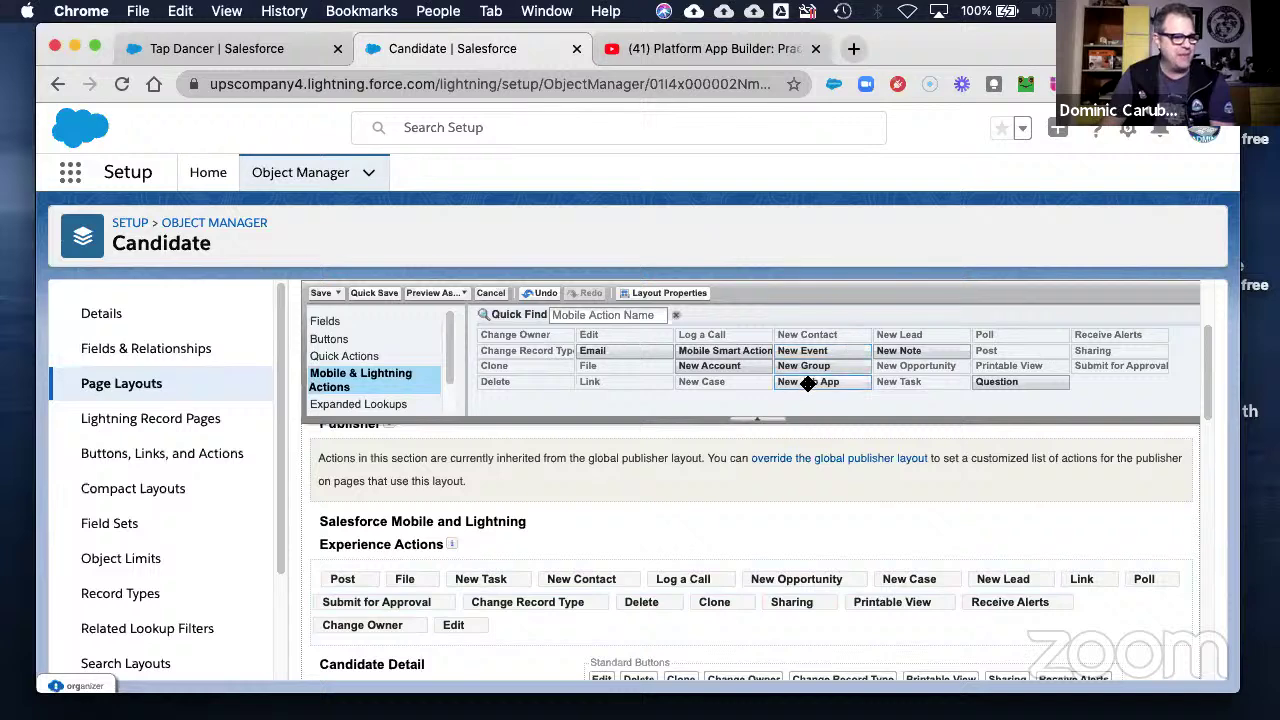
{"action": "mouse_move", "coordinate": [807, 384]}
{"action": "left_mouse_down"}
{"action": "mouse_move", "coordinate": [797, 474]}
{"action": "mouse_move", "coordinate": [613, 511]}
{"action": "mouse_move", "coordinate": [458, 580]}
{"action": "left_mouse_up"}
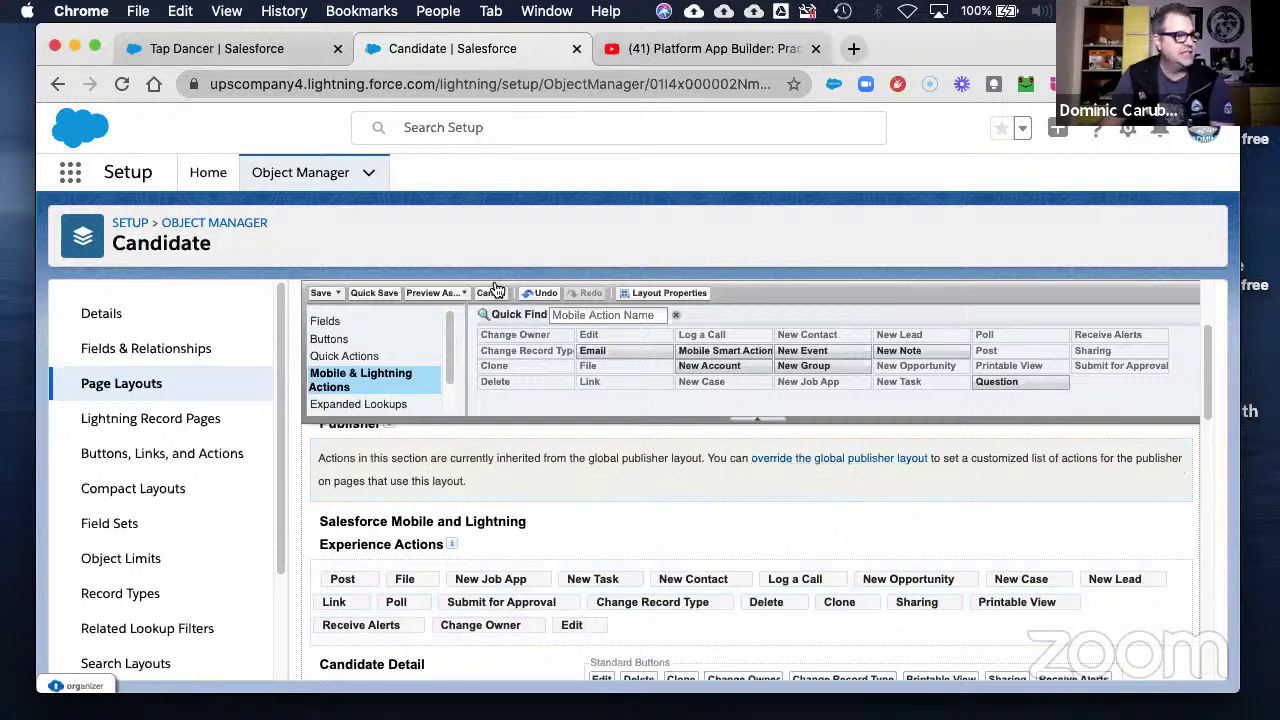
{"action": "left_click", "coordinate": [320, 293]}
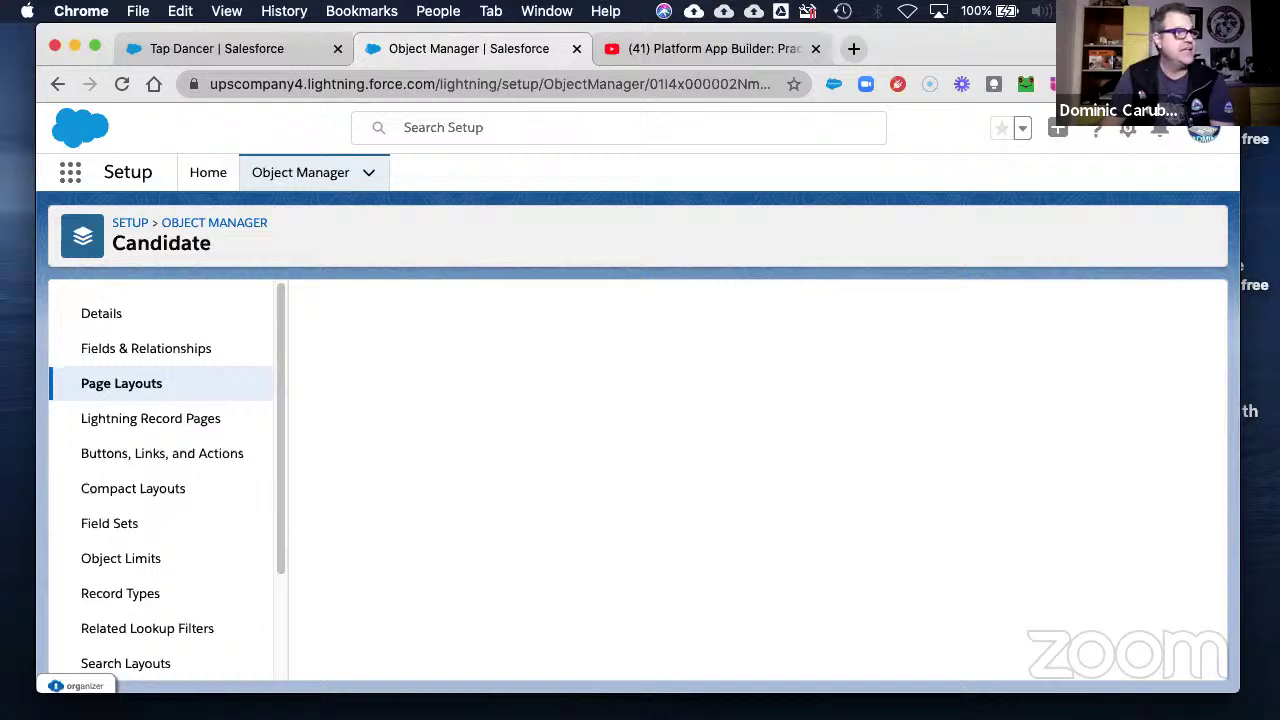
- Switch to the Recruiting app and open the Candidates tab
{"action": "left_click", "coordinate": [215, 48]}
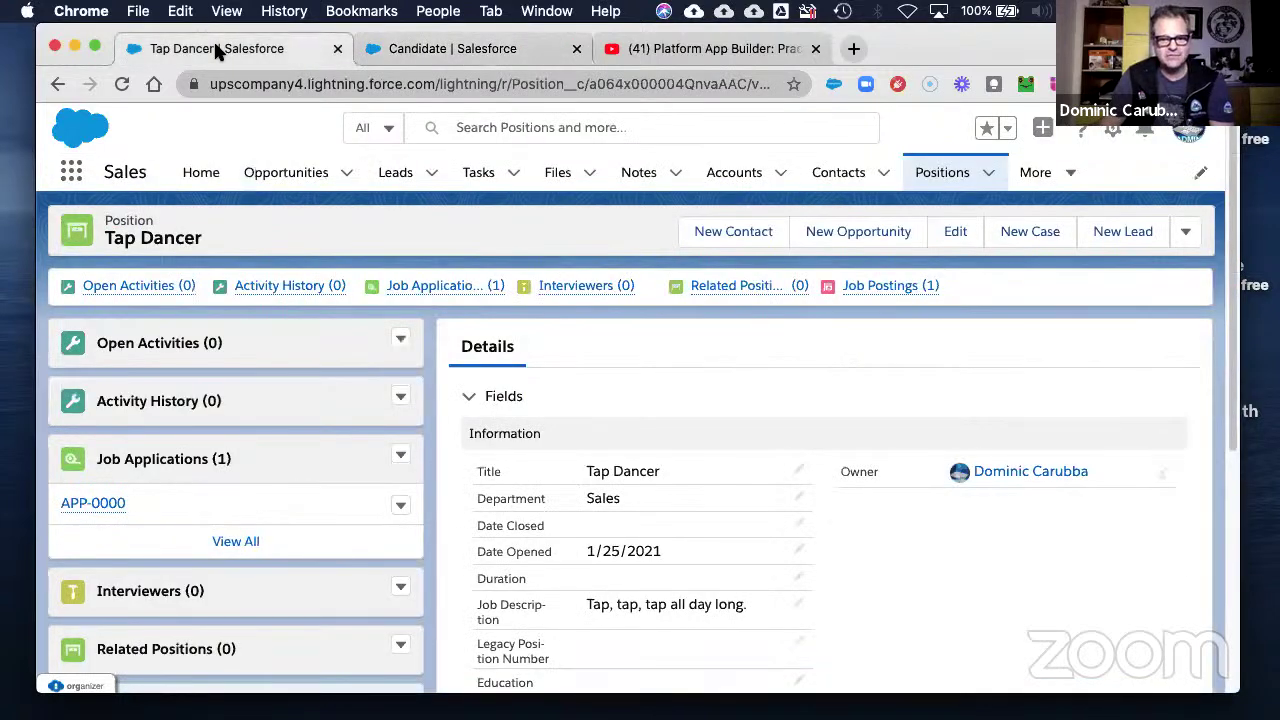
{"action": "left_click", "coordinate": [71, 172]}
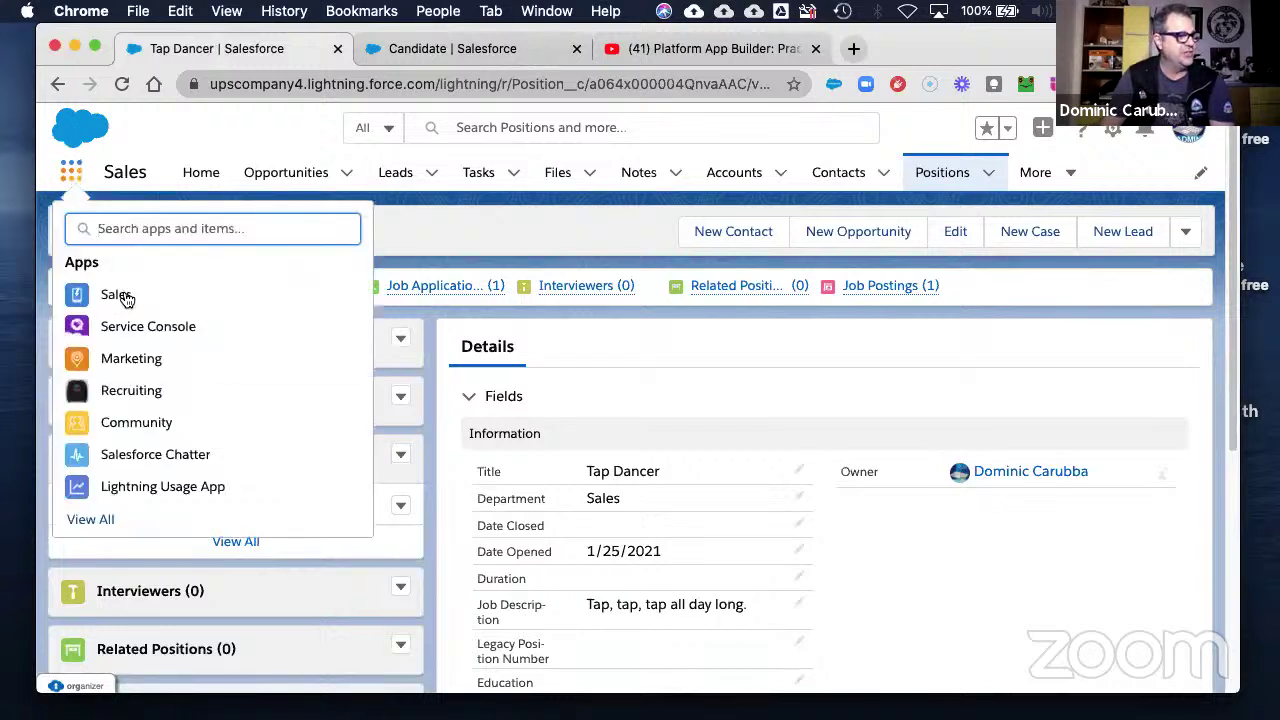
{"action": "left_click", "coordinate": [120, 396]}
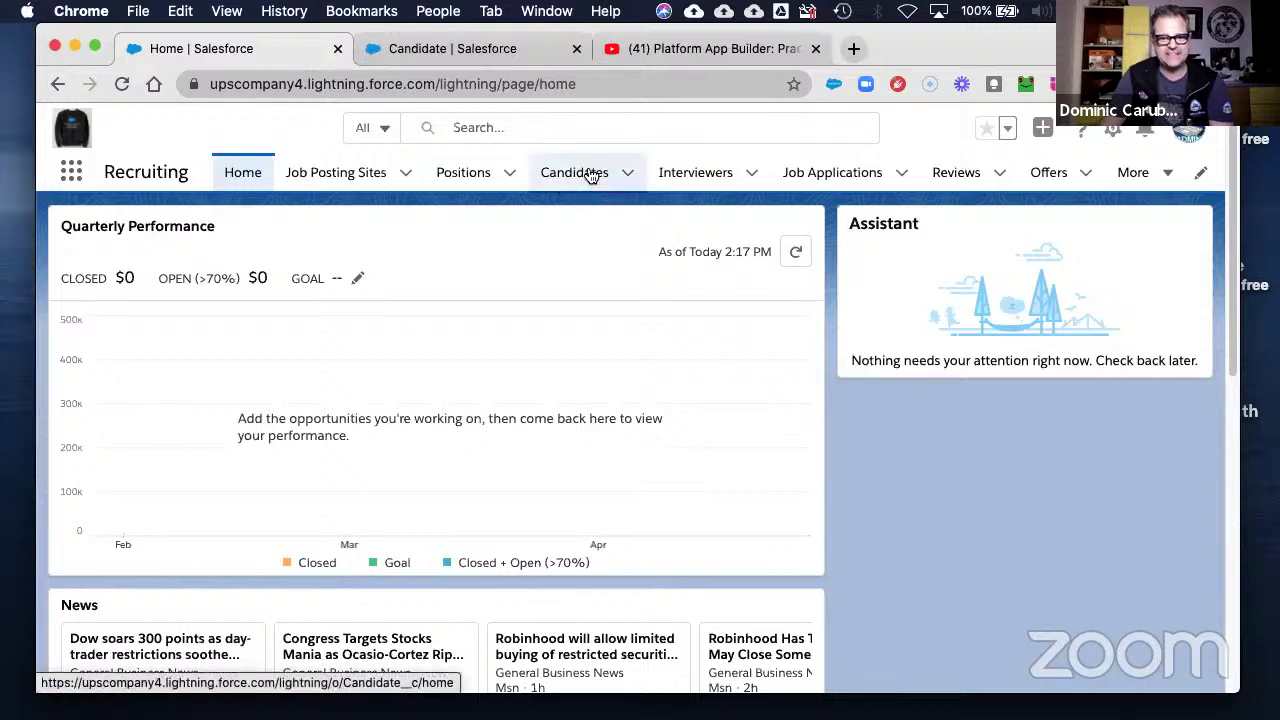
{"action": "left_click", "coordinate": [592, 175]}
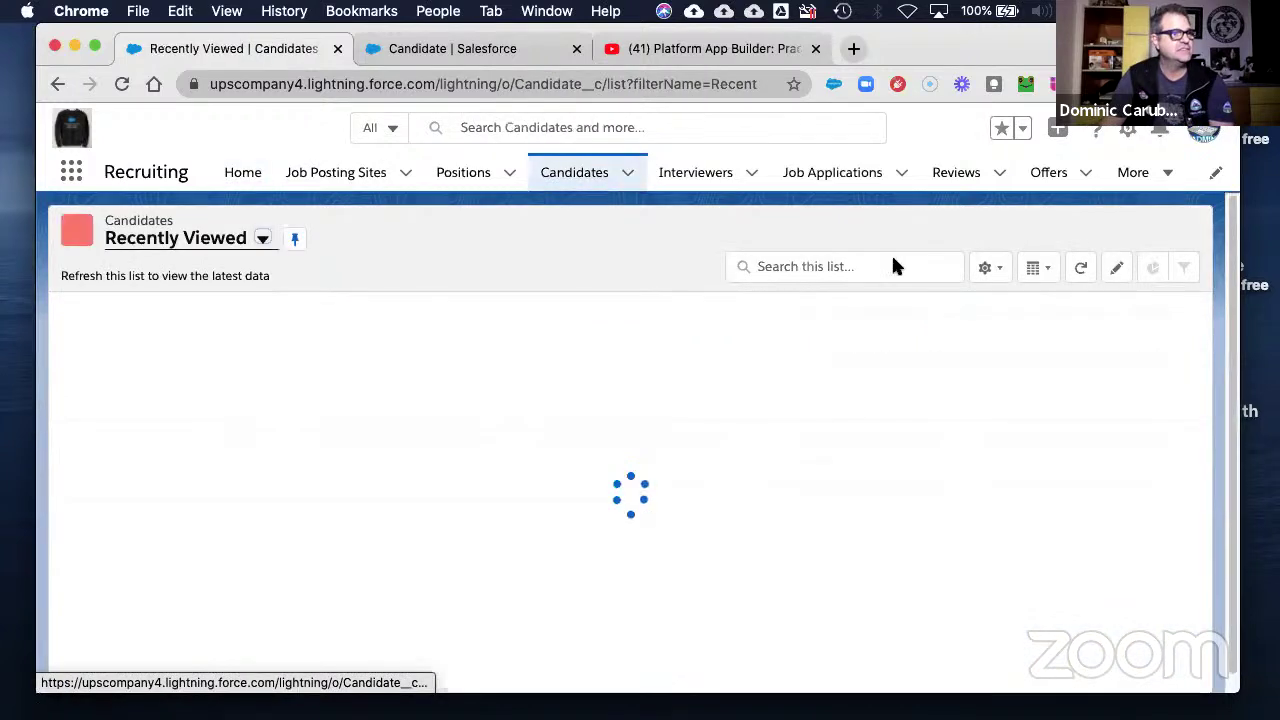
- Check the All and Recruiter Queue list views, return to All, and open its list view controls
{"action": "left_click", "coordinate": [262, 239]}
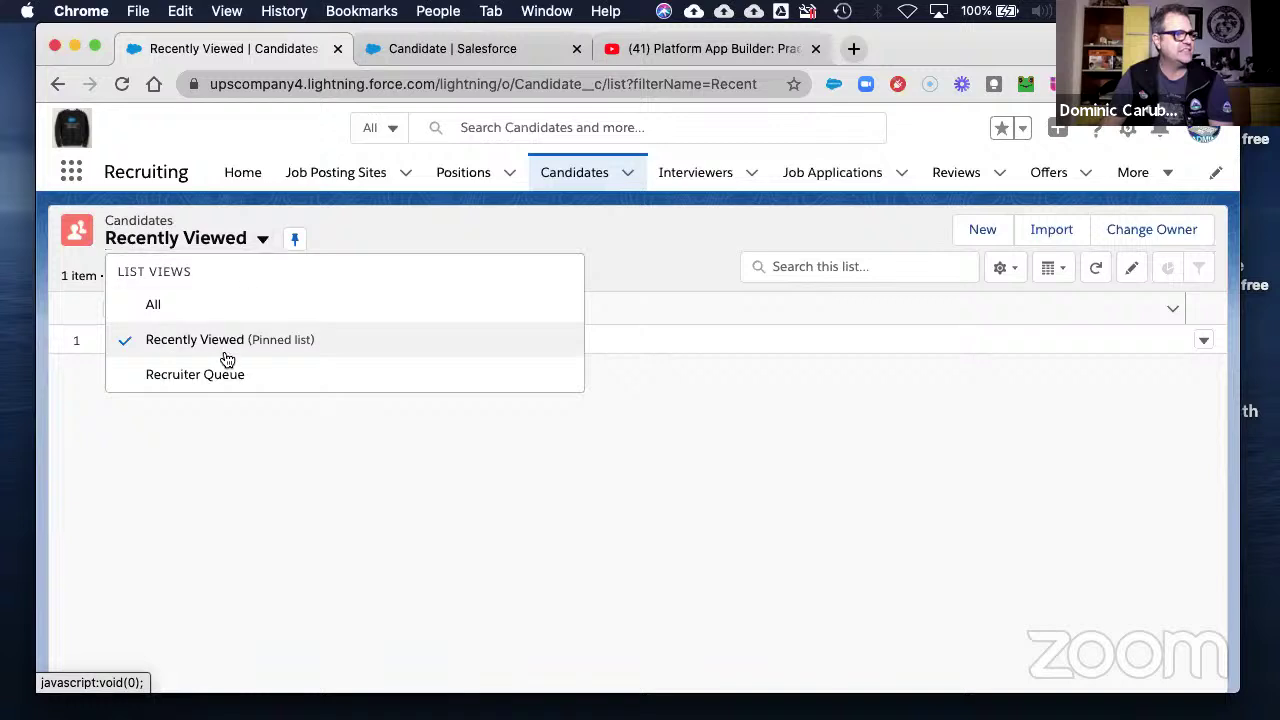
{"action": "left_click", "coordinate": [185, 302]}
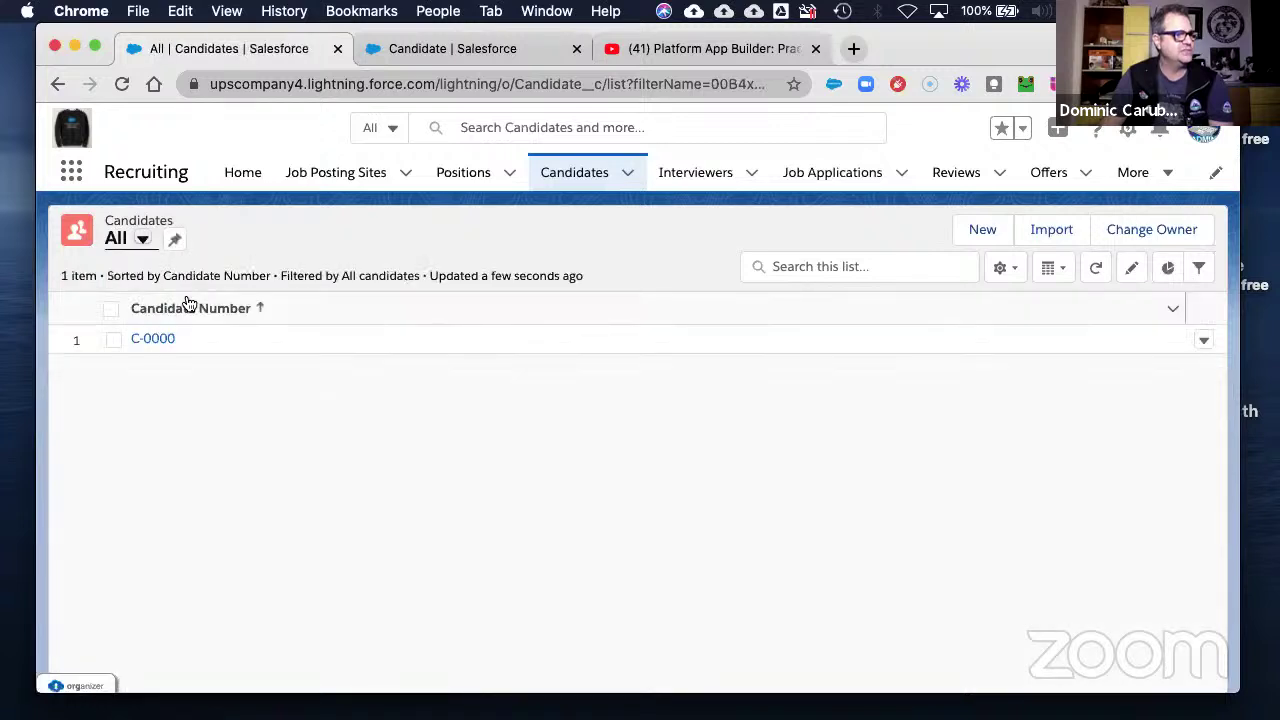
{"action": "left_click", "coordinate": [143, 240]}
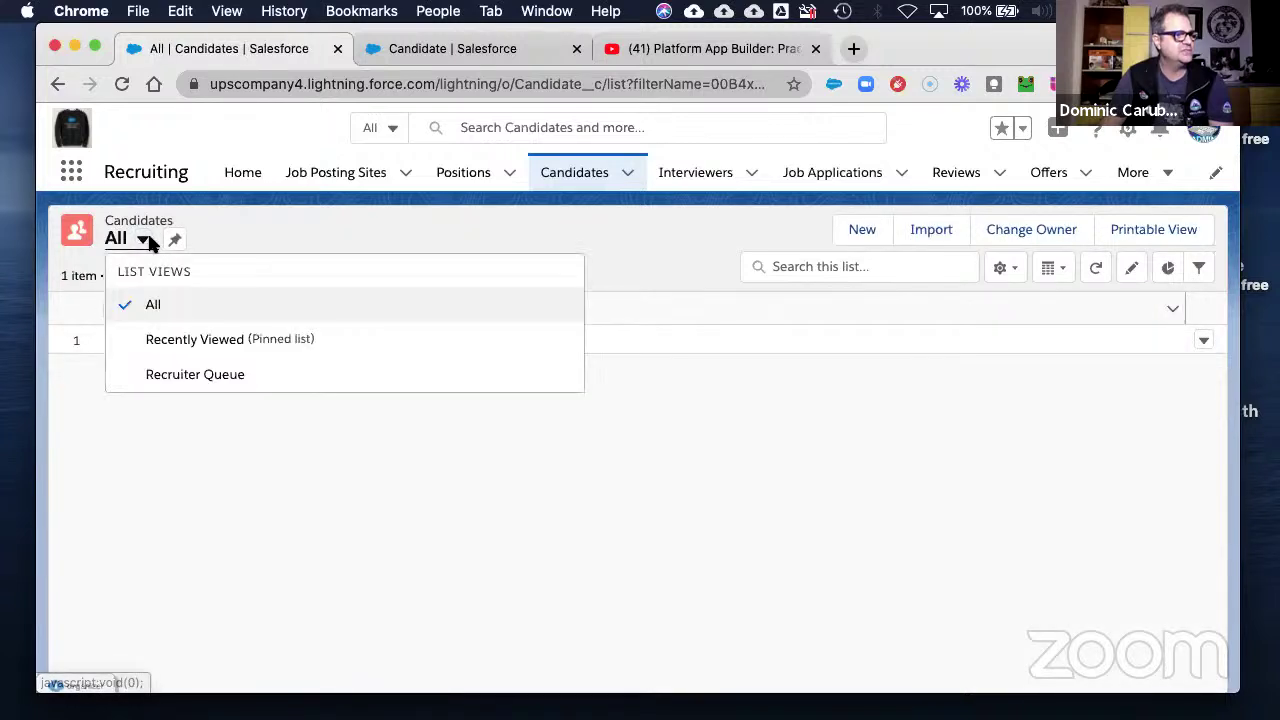
{"action": "left_click", "coordinate": [193, 376]}
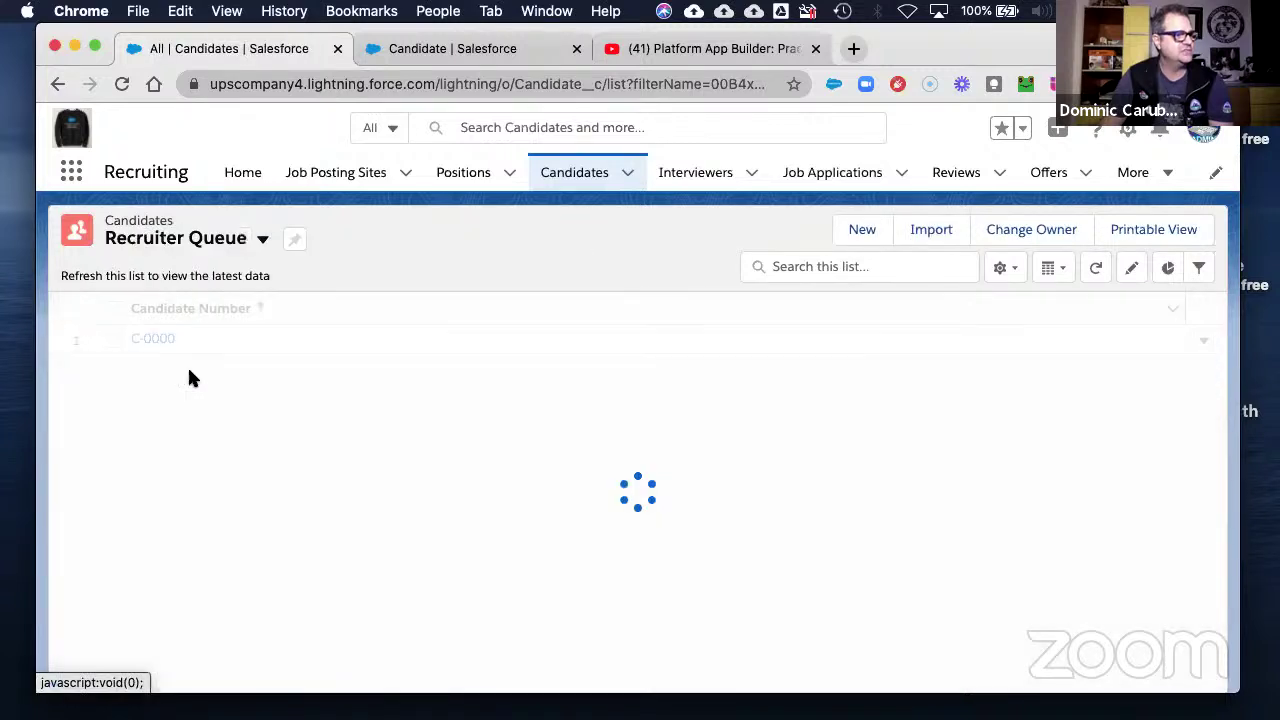
{"action": "left_click", "coordinate": [205, 248]}
{"action": "left_click", "coordinate": [184, 306]}
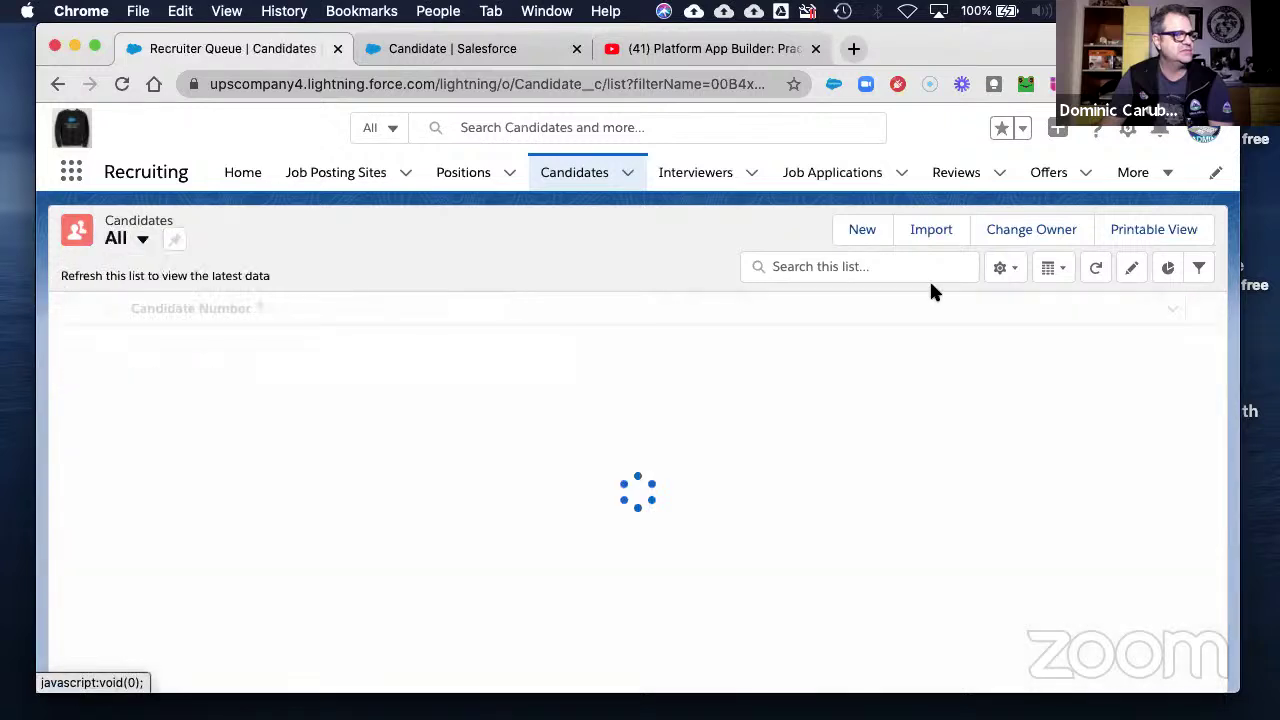
{"action": "left_click", "coordinate": [1000, 268]}
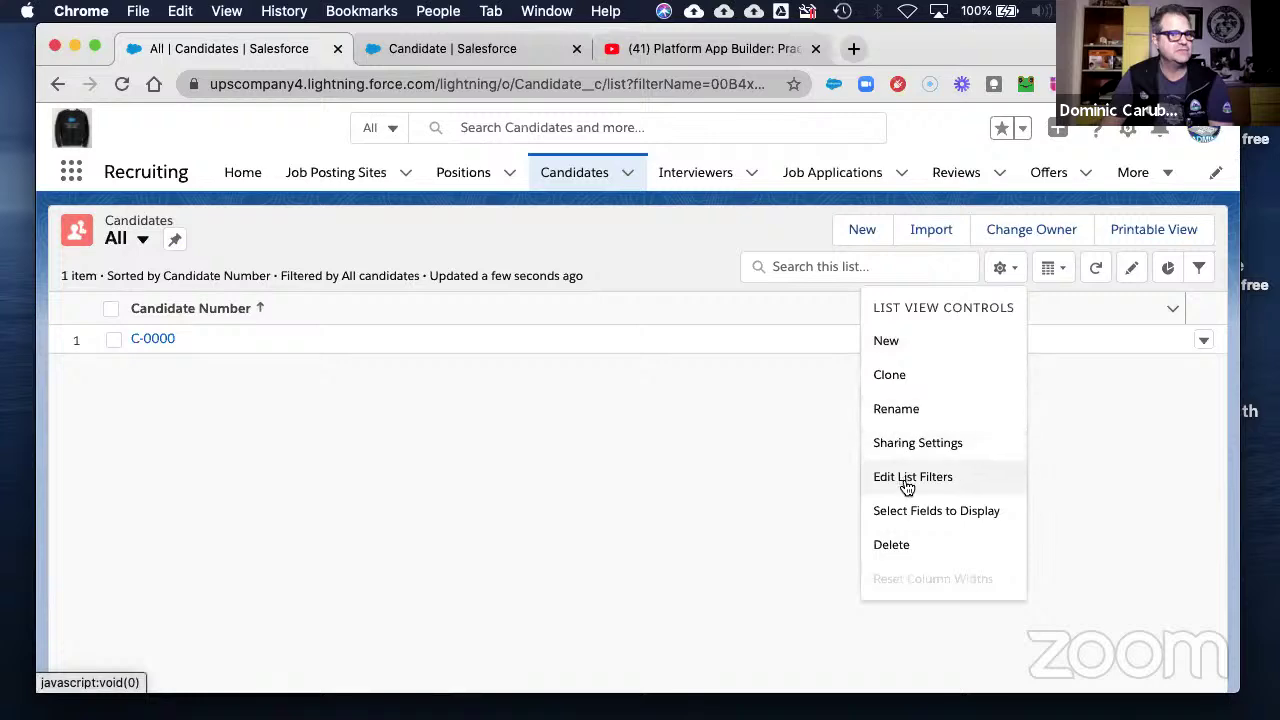
- Open Select Fields to Display and add First Name and Last Name to the visible fields
{"action": "left_click", "coordinate": [910, 510]}
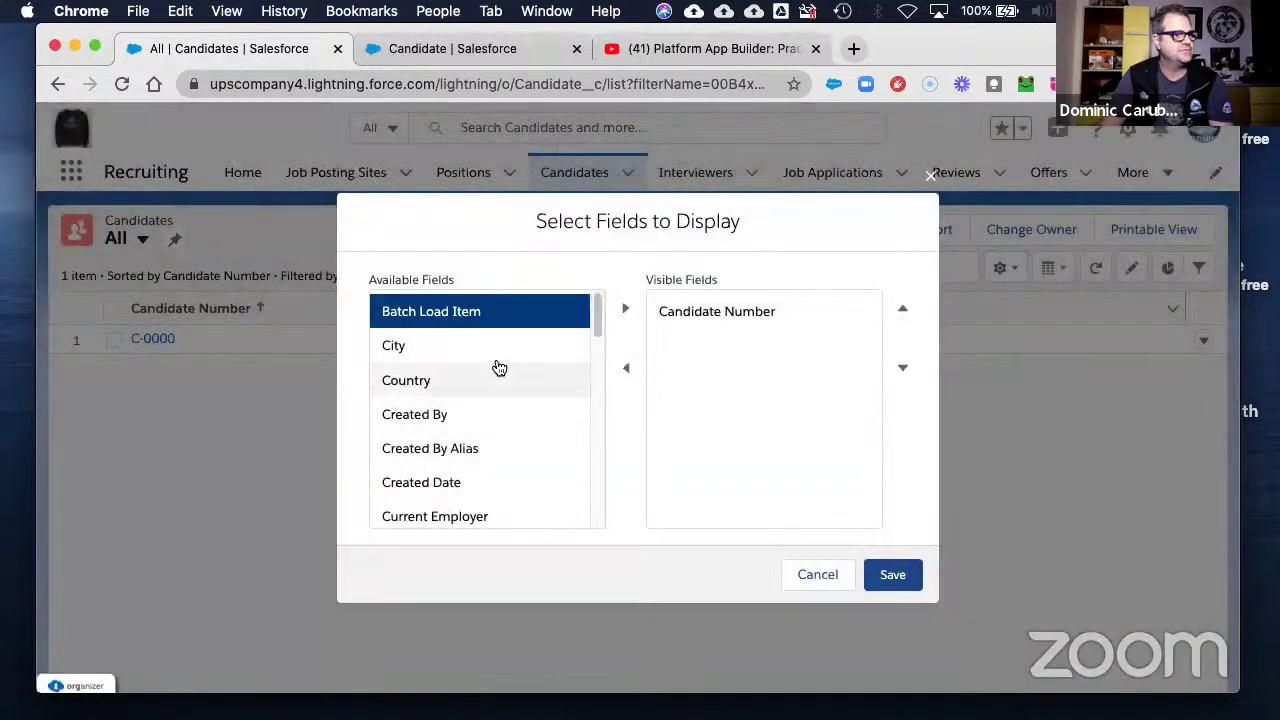
{"action": "scroll", "coordinate": [480, 420], "scroll_direction": "down", "scroll_amount": 1}
{"action": "scroll", "coordinate": [466, 403], "scroll_direction": "up", "scroll_amount": 1}
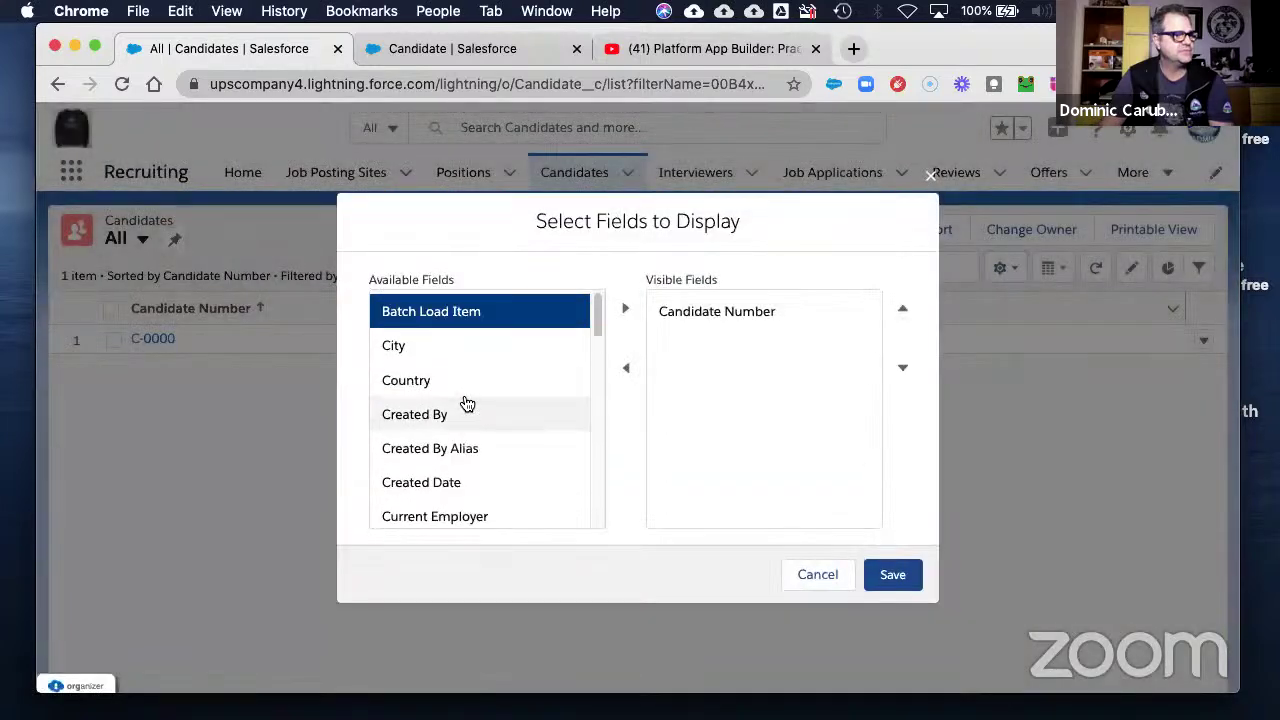
{"action": "scroll", "coordinate": [466, 403], "scroll_direction": "down", "scroll_amount": 5}
{"action": "scroll", "coordinate": [469, 403], "scroll_direction": "up", "scroll_amount": 2}
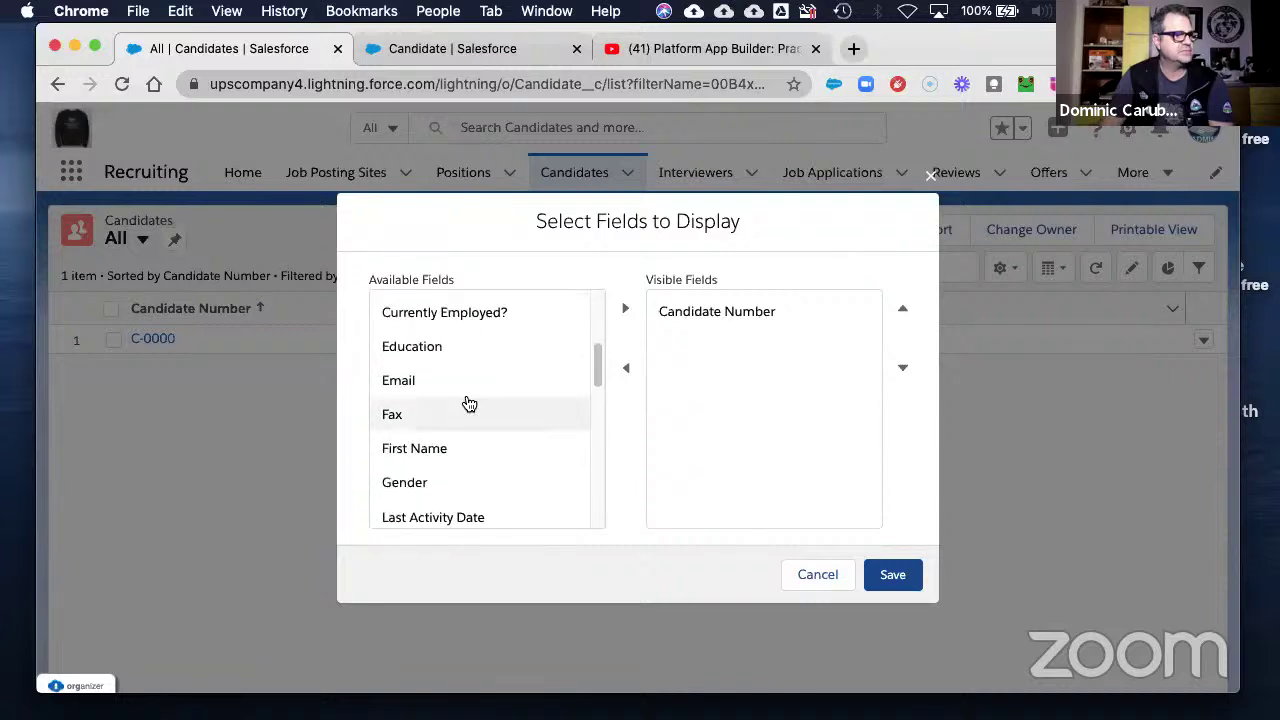
{"action": "left_click", "coordinate": [443, 449]}
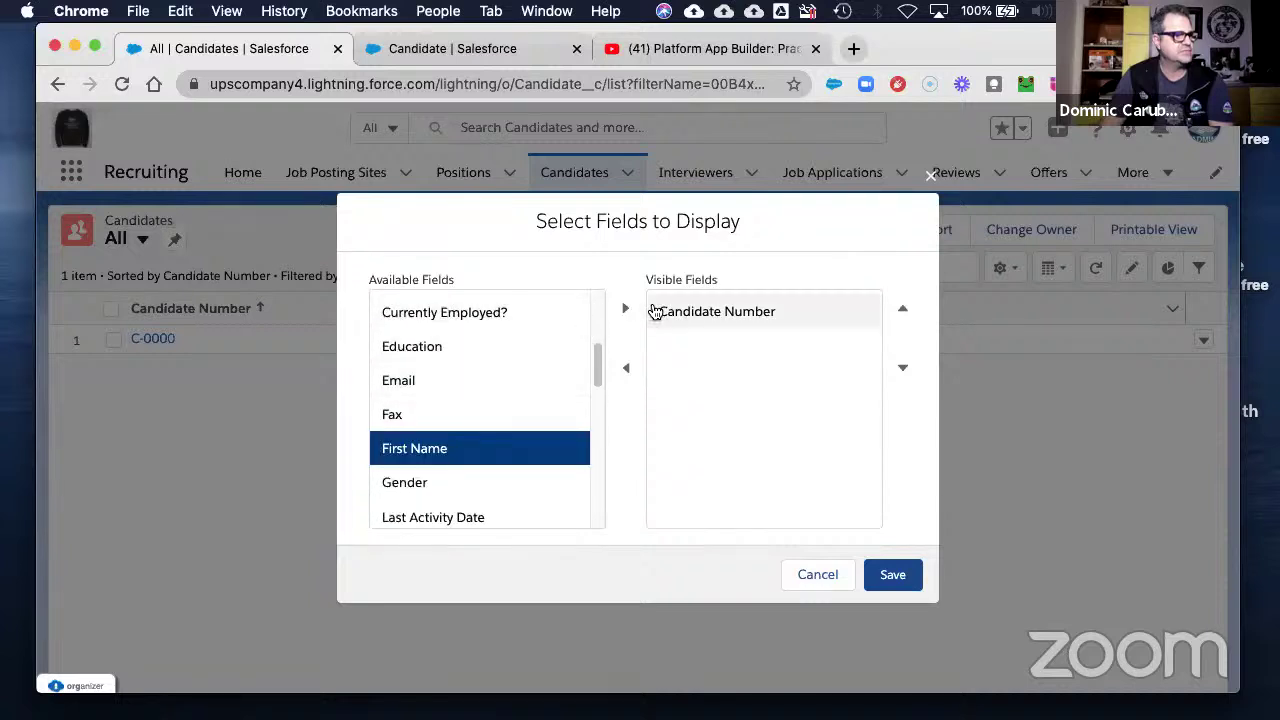
{"action": "left_click", "coordinate": [625, 310]}
{"action": "scroll", "coordinate": [480, 410], "scroll_direction": "down", "scroll_amount": 1}
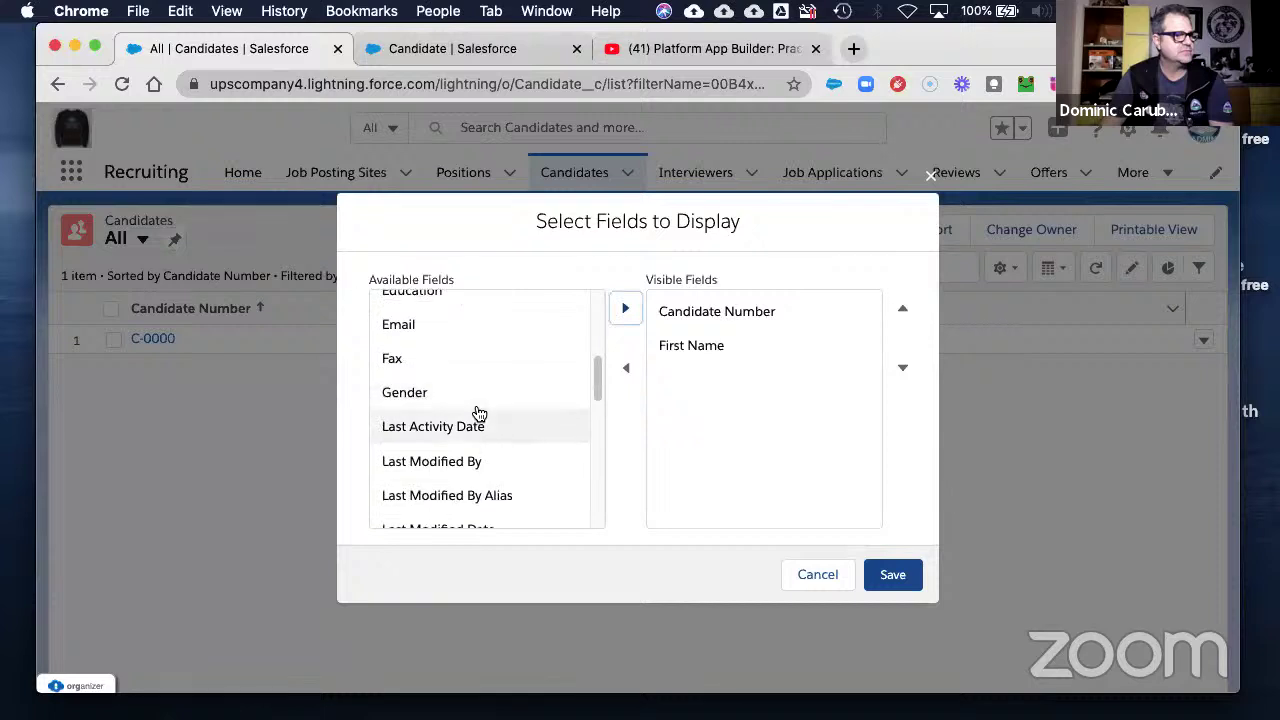
{"action": "scroll", "coordinate": [466, 428], "scroll_direction": "down", "scroll_amount": 3}
{"action": "left_click", "coordinate": [429, 445]}
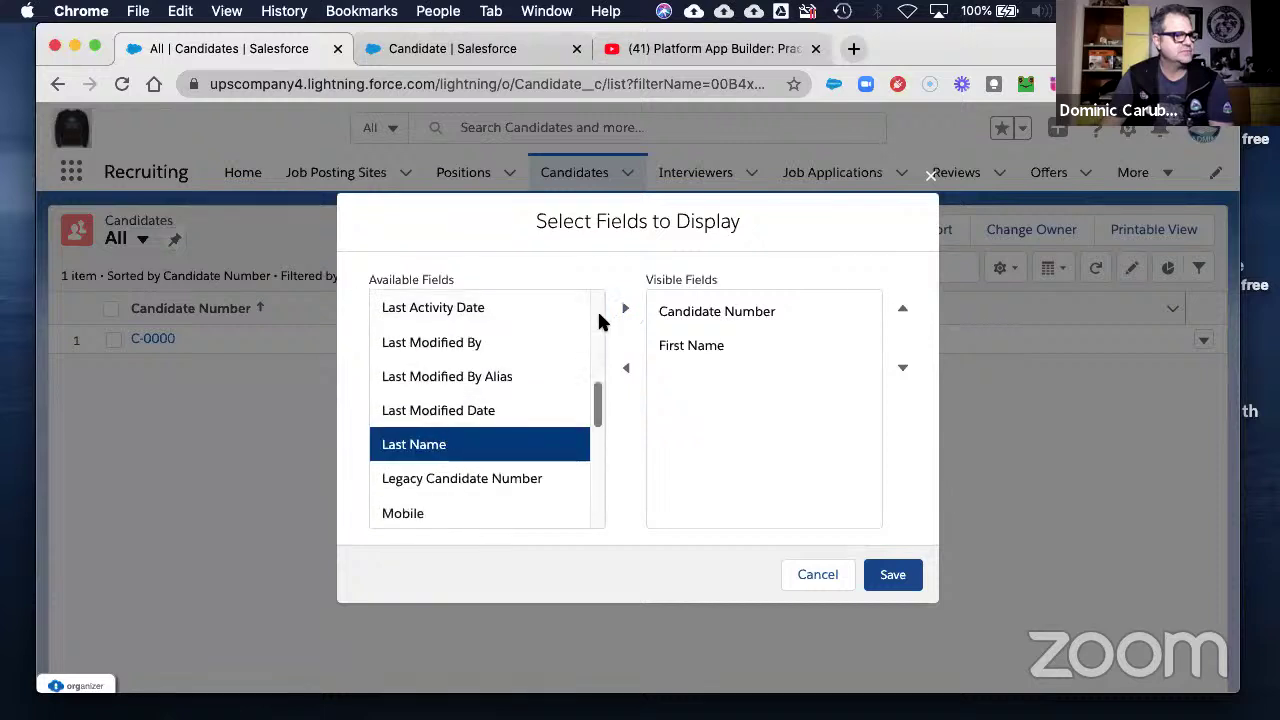
{"action": "left_click", "coordinate": [626, 310]}
- Add Mobile, Phone and State/Province to the visible columns
{"action": "scroll", "coordinate": [446, 454], "scroll_direction": "down", "scroll_amount": 1}
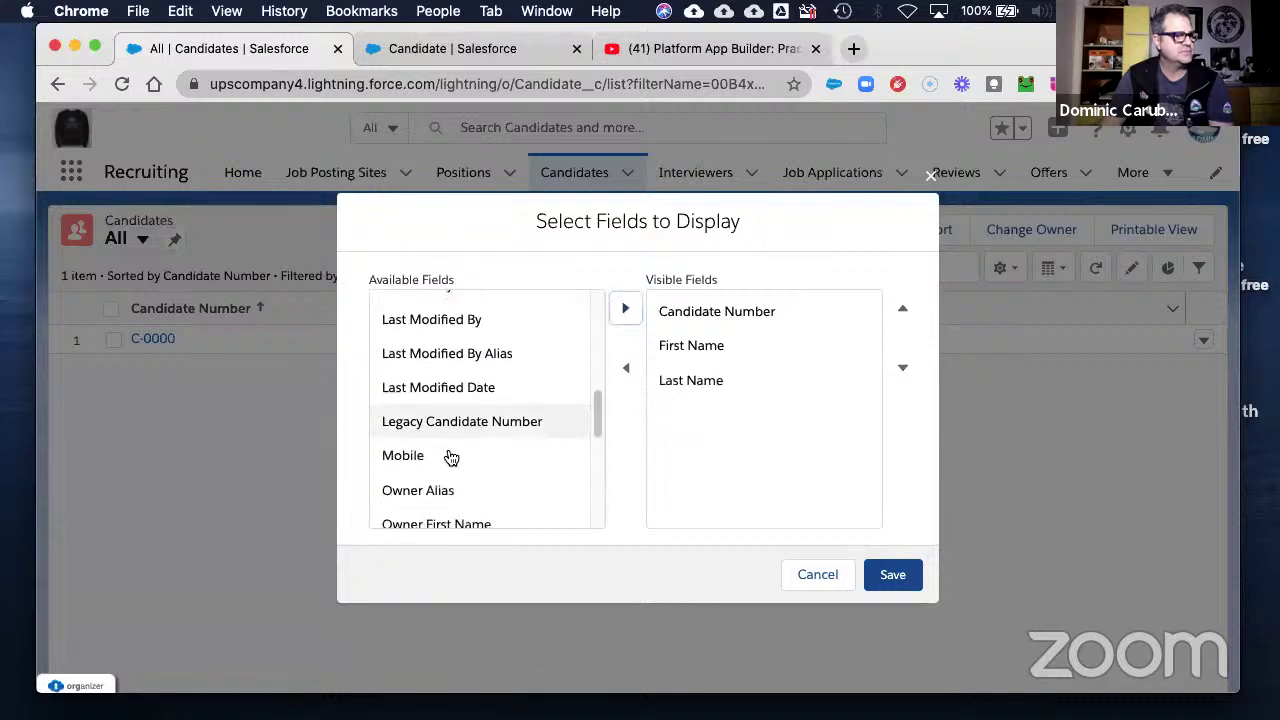
{"action": "left_click", "coordinate": [435, 457]}
{"action": "left_click", "coordinate": [626, 310]}
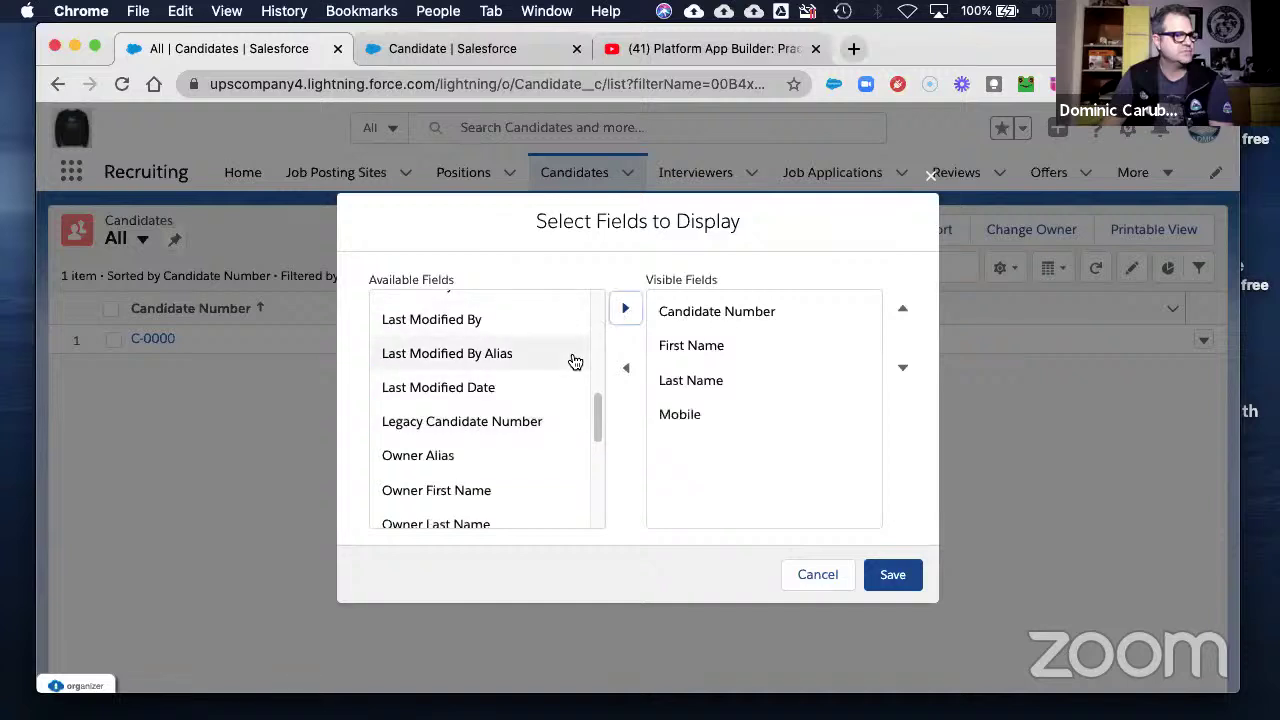
{"action": "scroll", "coordinate": [484, 408], "scroll_direction": "down", "scroll_amount": 1}
{"action": "left_click", "coordinate": [420, 471]}
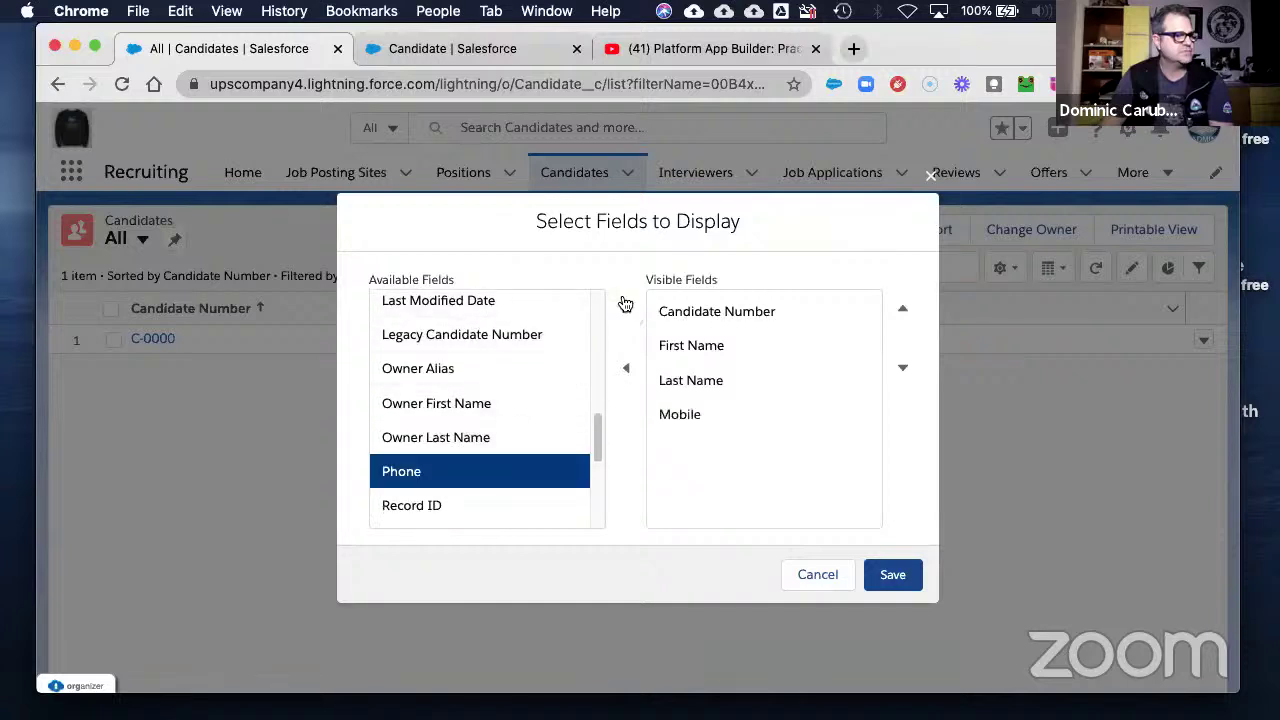
{"action": "left_click", "coordinate": [626, 312]}
{"action": "scroll", "coordinate": [477, 403], "scroll_direction": "down", "scroll_amount": 2}
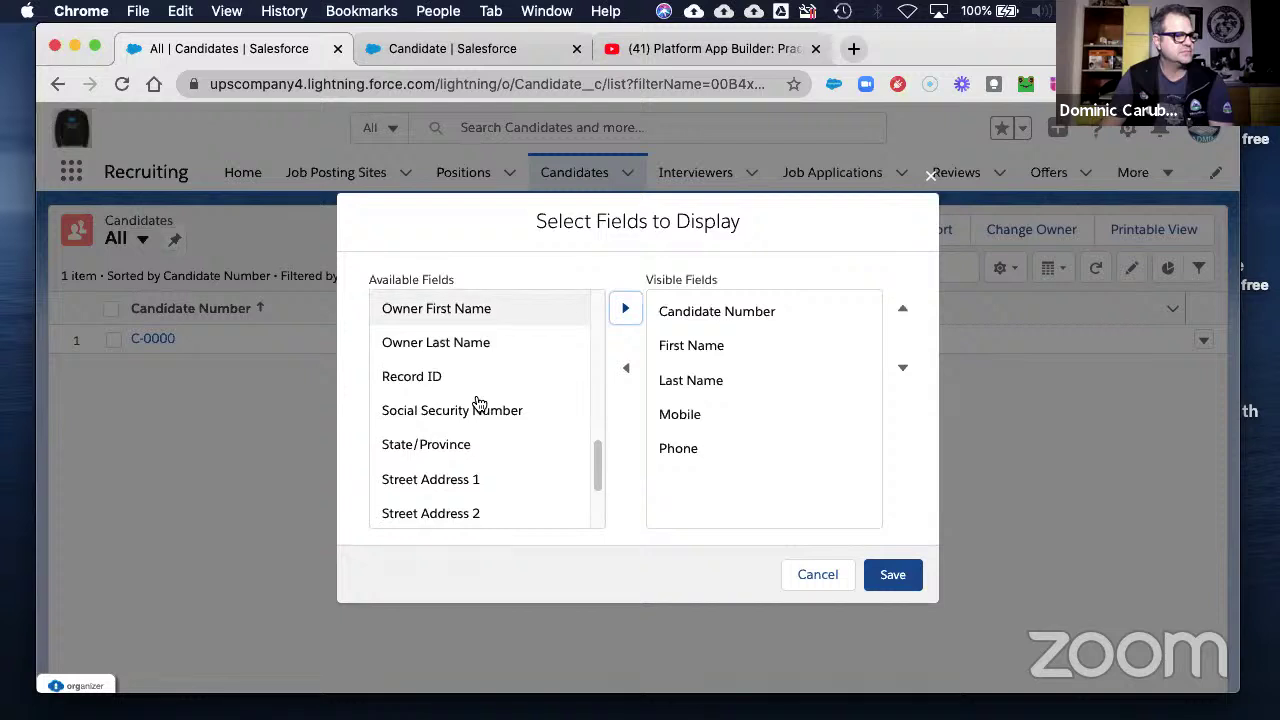
{"action": "scroll", "coordinate": [477, 403], "scroll_direction": "down", "scroll_amount": 1}
{"action": "scroll", "coordinate": [476, 401], "scroll_direction": "down", "scroll_amount": 2}
{"action": "scroll", "coordinate": [476, 401], "scroll_direction": "up", "scroll_amount": 9}
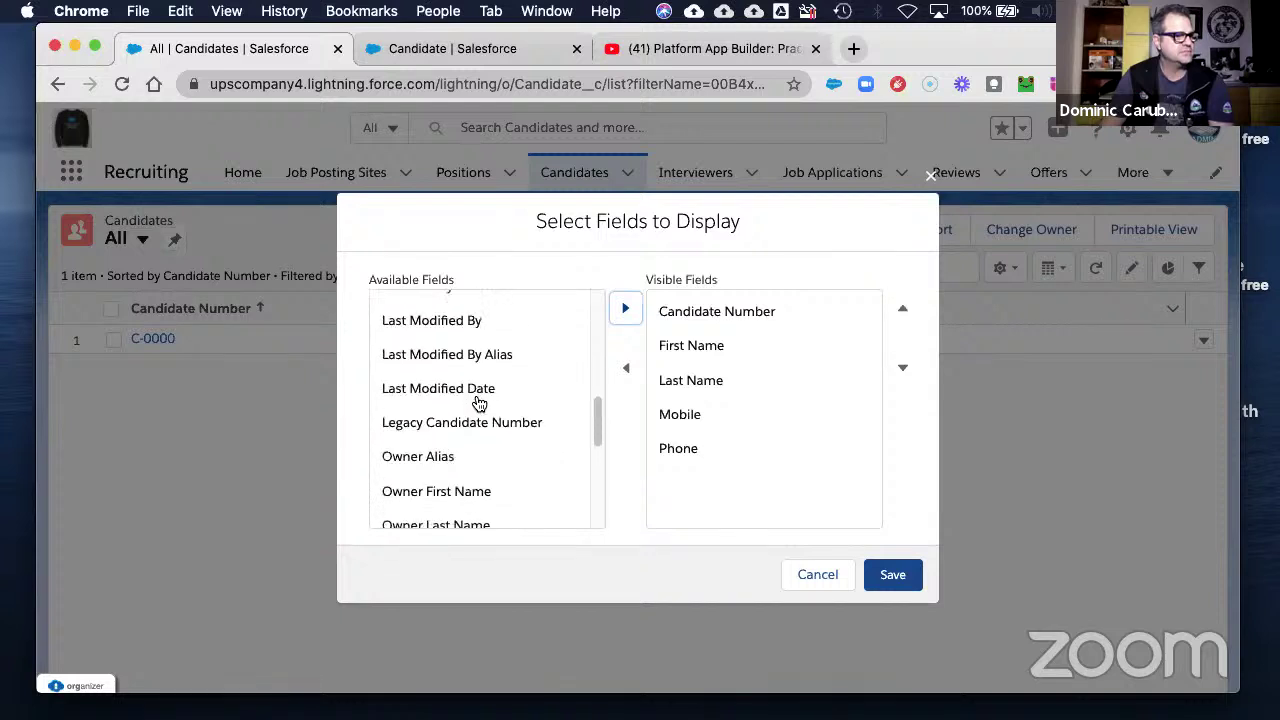
{"action": "scroll", "coordinate": [480, 402], "scroll_direction": "down", "scroll_amount": 3}
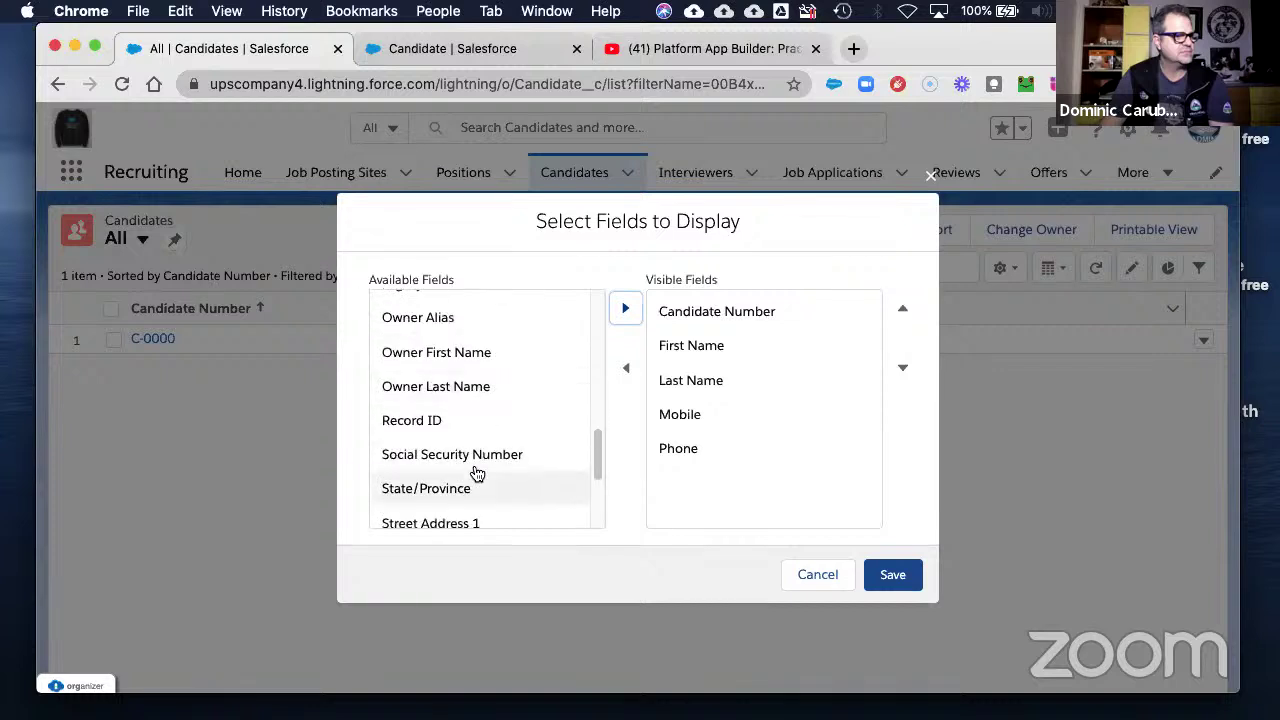
{"action": "left_click", "coordinate": [463, 488]}
{"action": "left_click", "coordinate": [626, 311]}
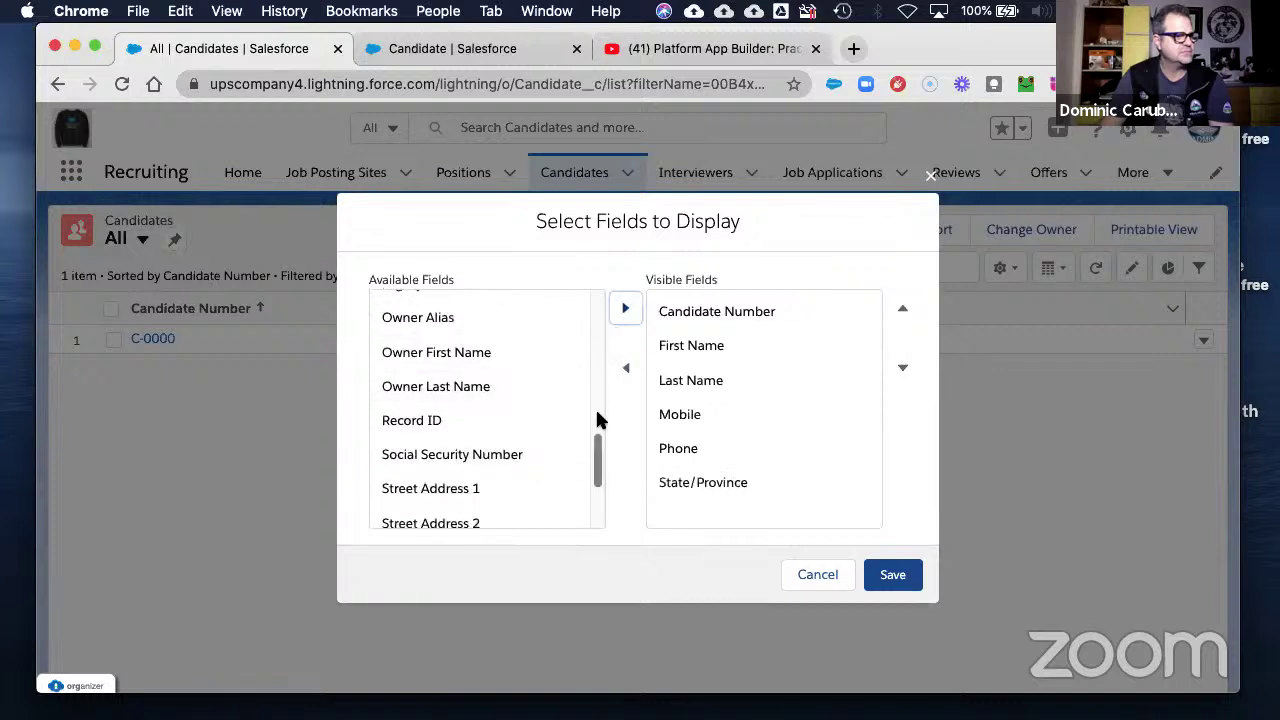
- Add Email, Currently Employed? and City to the visible columns
{"action": "left_click_drag", "start_coordinate": [598, 466], "coordinate": [592, 356]}
{"action": "left_click", "coordinate": [423, 489]}
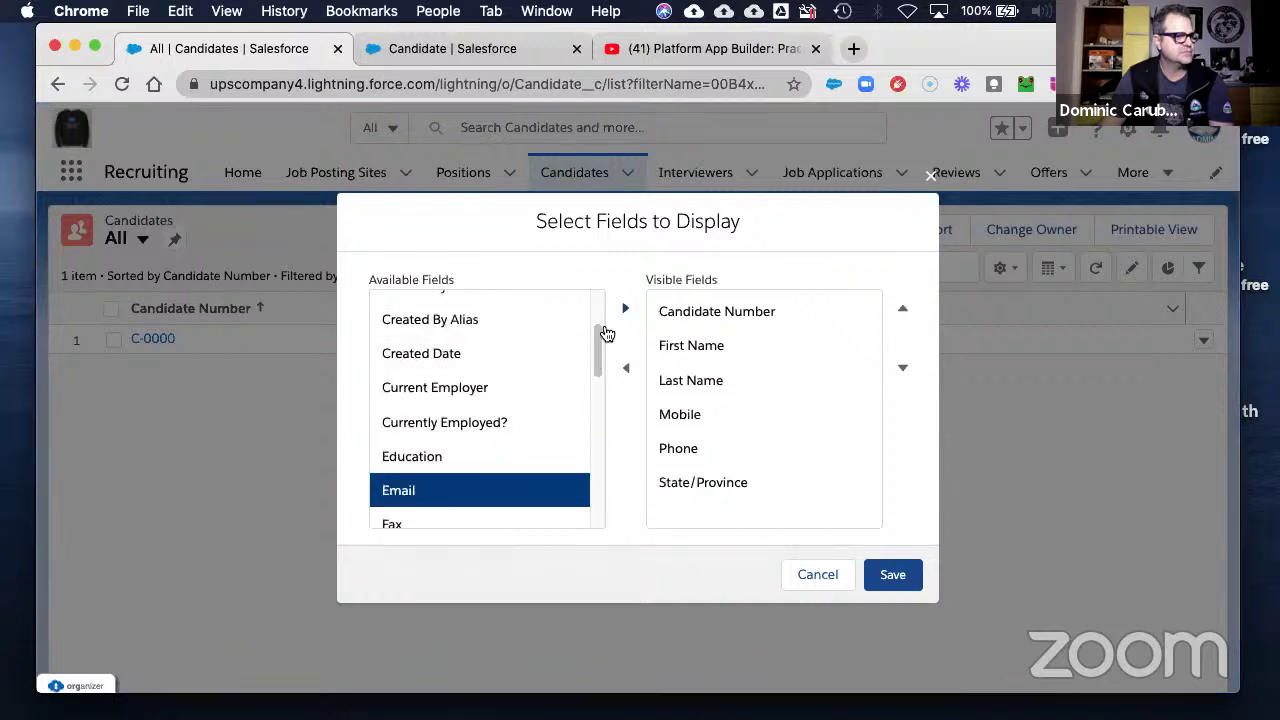
{"action": "left_click", "coordinate": [624, 313]}
{"action": "mouse_move", "coordinate": [600, 357]}
{"action": "left_mouse_down"}
{"action": "mouse_move", "coordinate": [600, 386]}
{"action": "mouse_move", "coordinate": [599, 350]}
{"action": "left_mouse_up"}
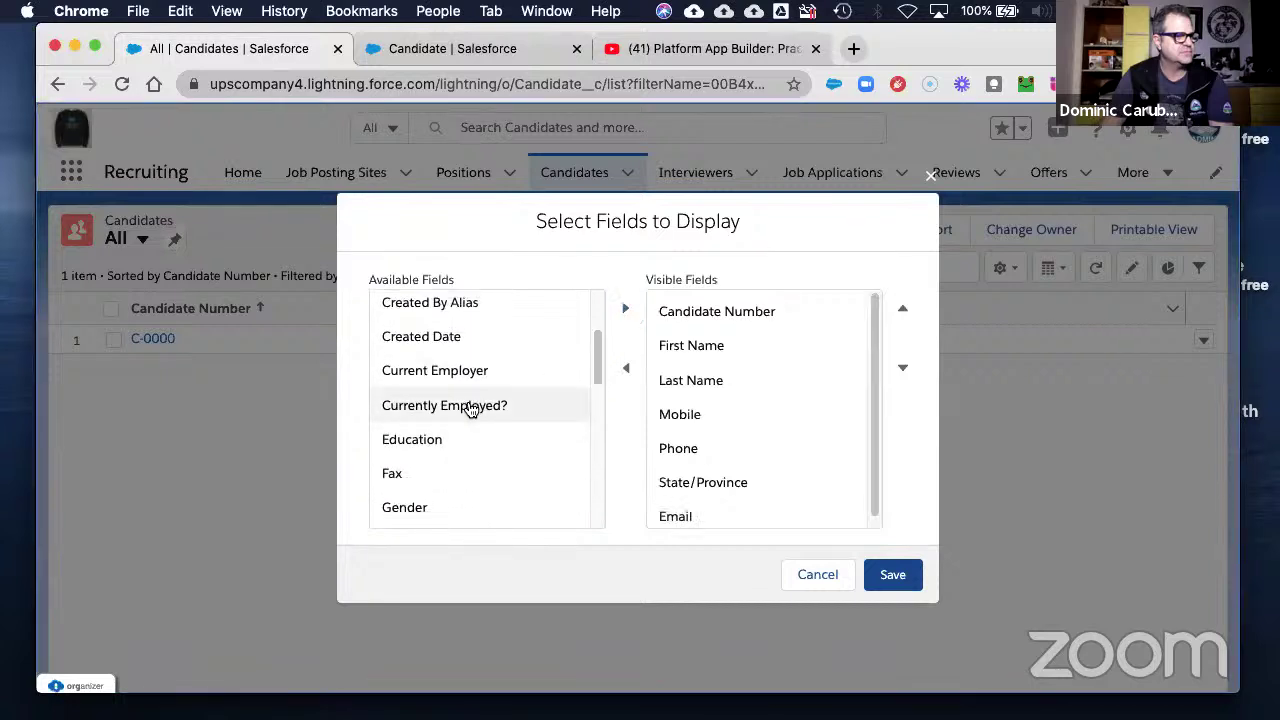
{"action": "left_click", "coordinate": [470, 405]}
{"action": "left_click", "coordinate": [624, 313]}
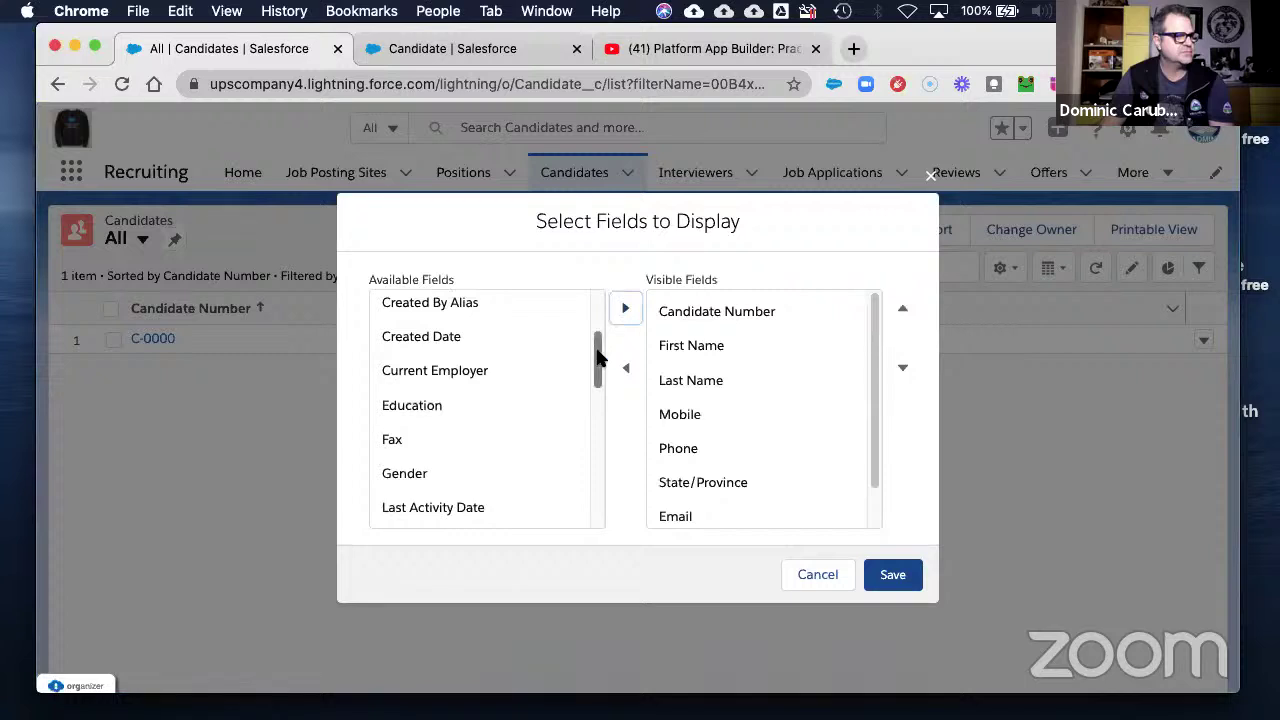
{"action": "left_click_drag", "start_coordinate": [597, 351], "coordinate": [594, 295]}
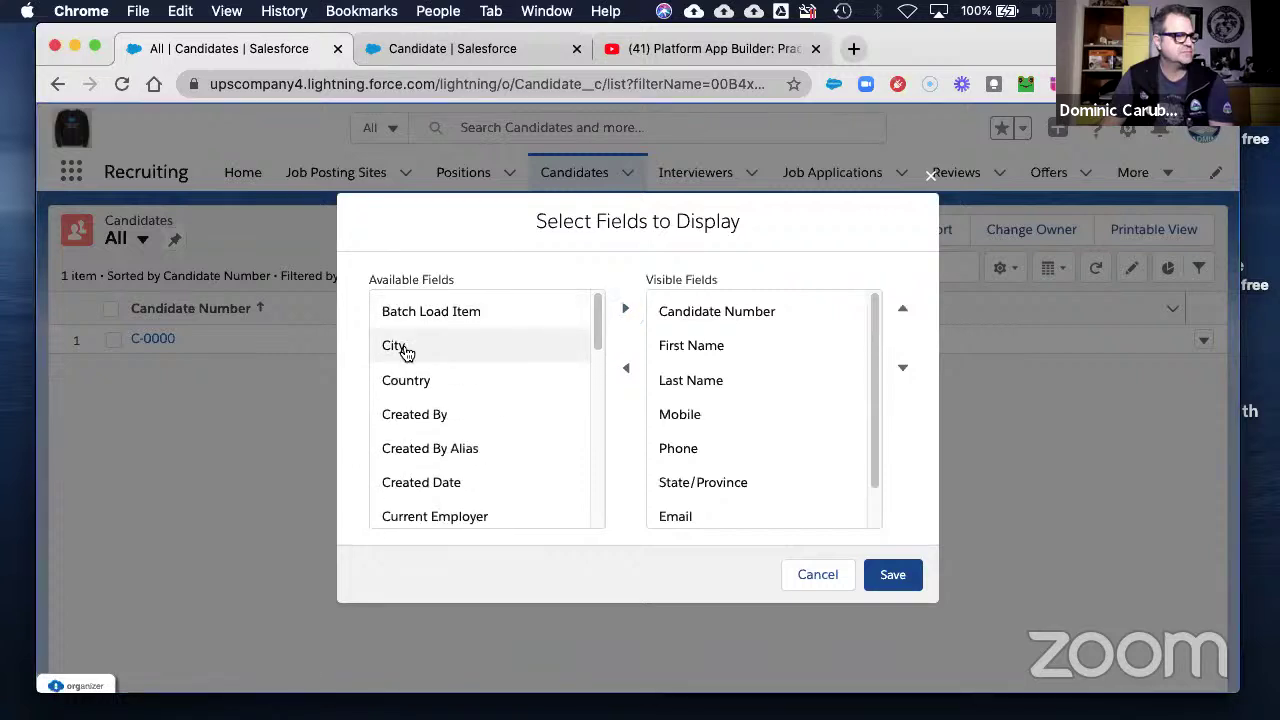
{"action": "left_click", "coordinate": [400, 349]}
{"action": "left_click", "coordinate": [625, 311]}
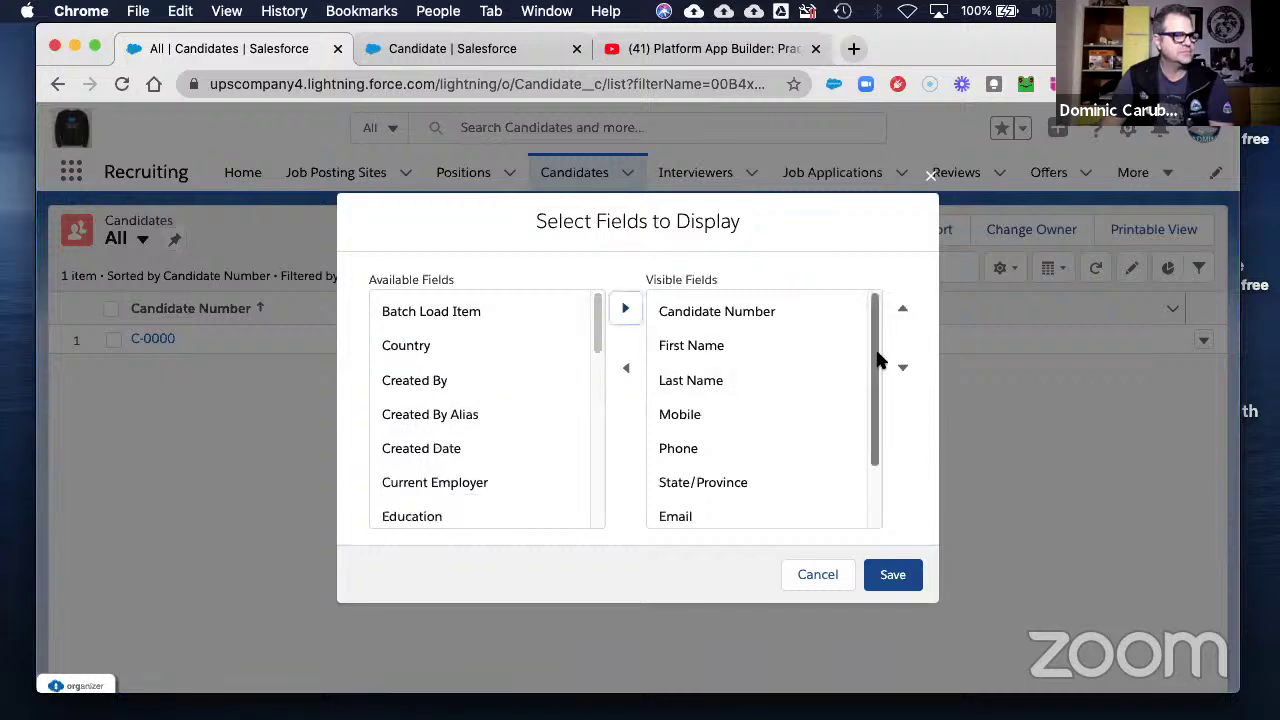
- Move City up to follow Phone and Email up to follow the names, then save the view
{"action": "left_click_drag", "start_coordinate": [875, 360], "coordinate": [874, 412]}
{"action": "left_click", "coordinate": [676, 524]}
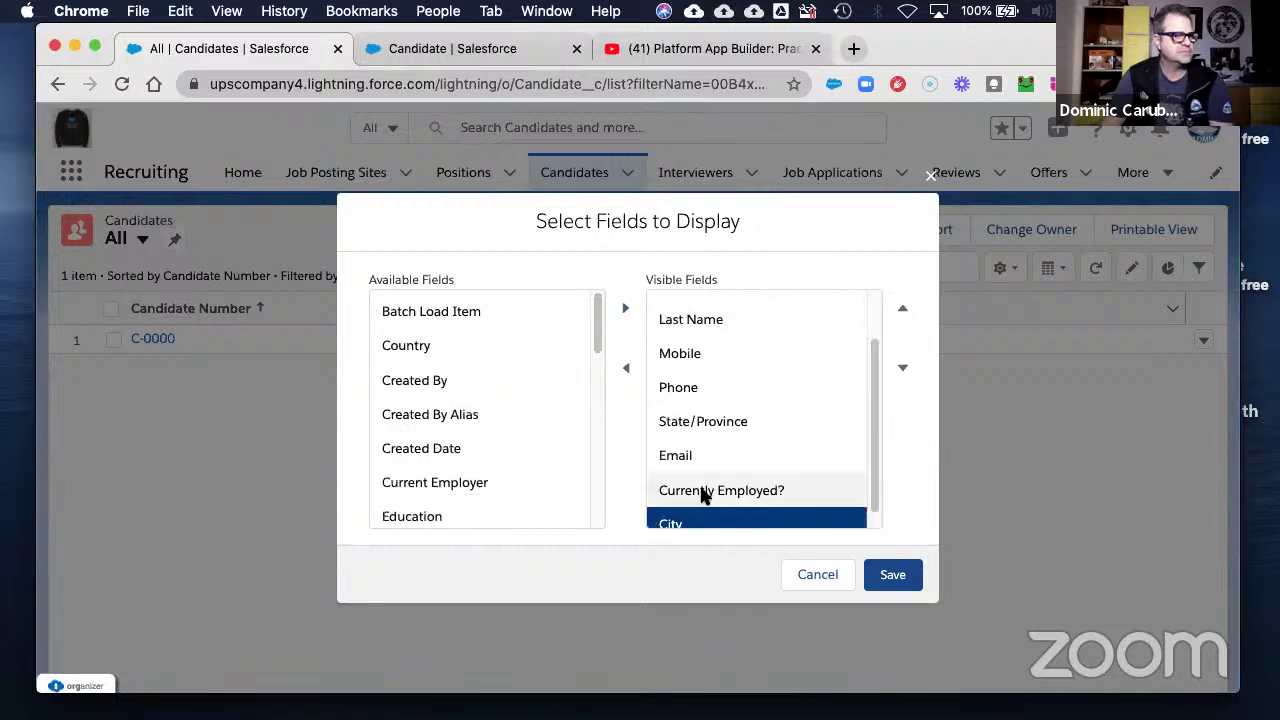
{"action": "left_click", "coordinate": [903, 310]}
{"action": "left_click", "coordinate": [903, 310]}
{"action": "left_click", "coordinate": [903, 310]}
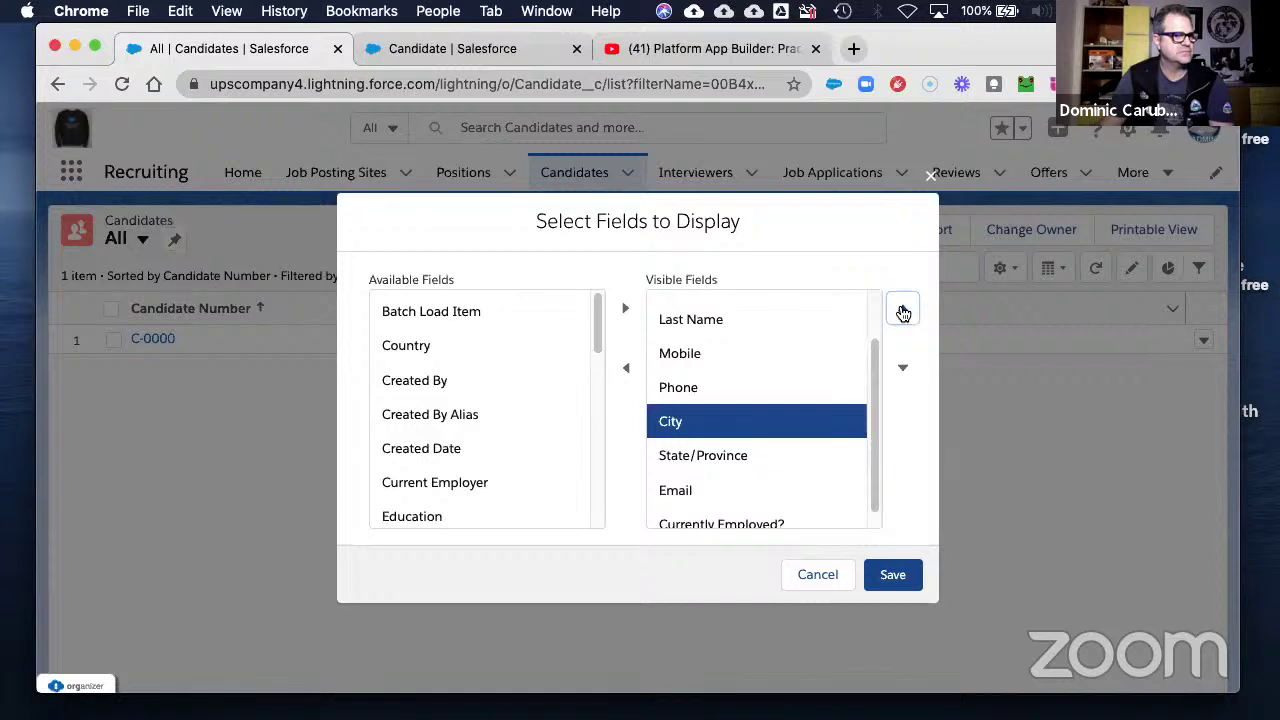
{"action": "left_click_drag", "start_coordinate": [877, 391], "coordinate": [866, 443]}
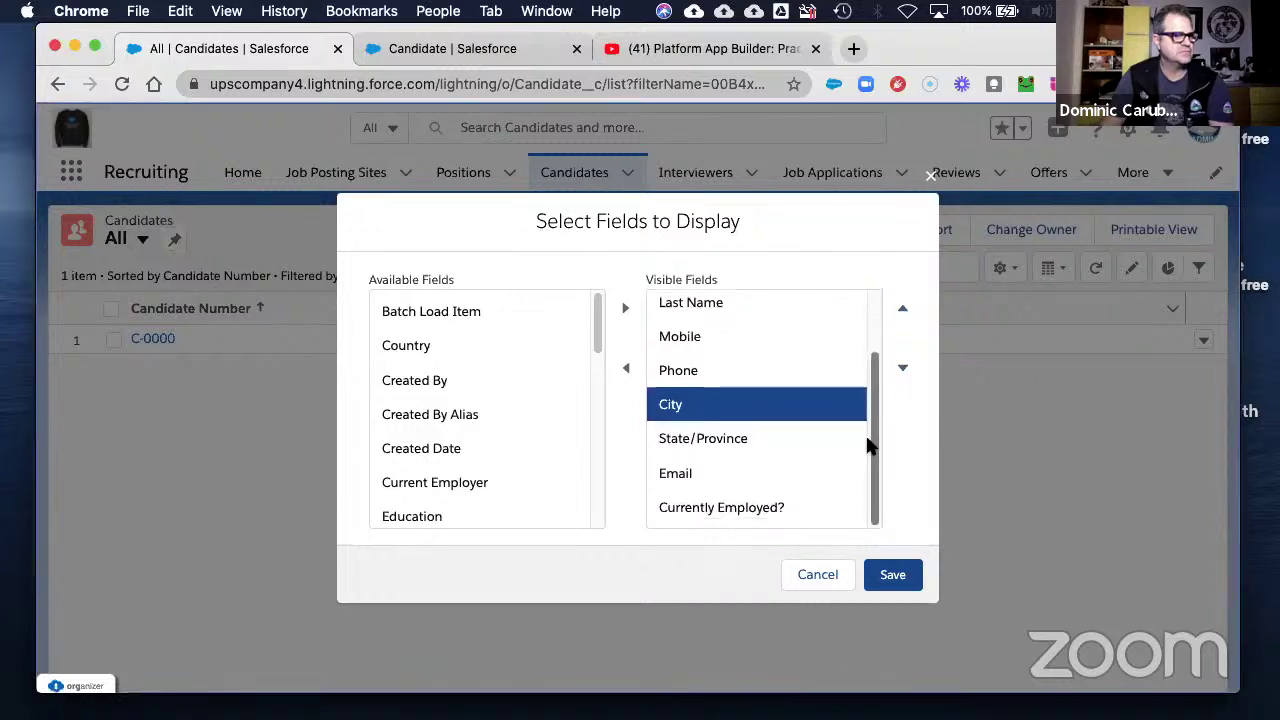
{"action": "left_click", "coordinate": [680, 474]}
{"action": "left_click", "coordinate": [903, 312]}
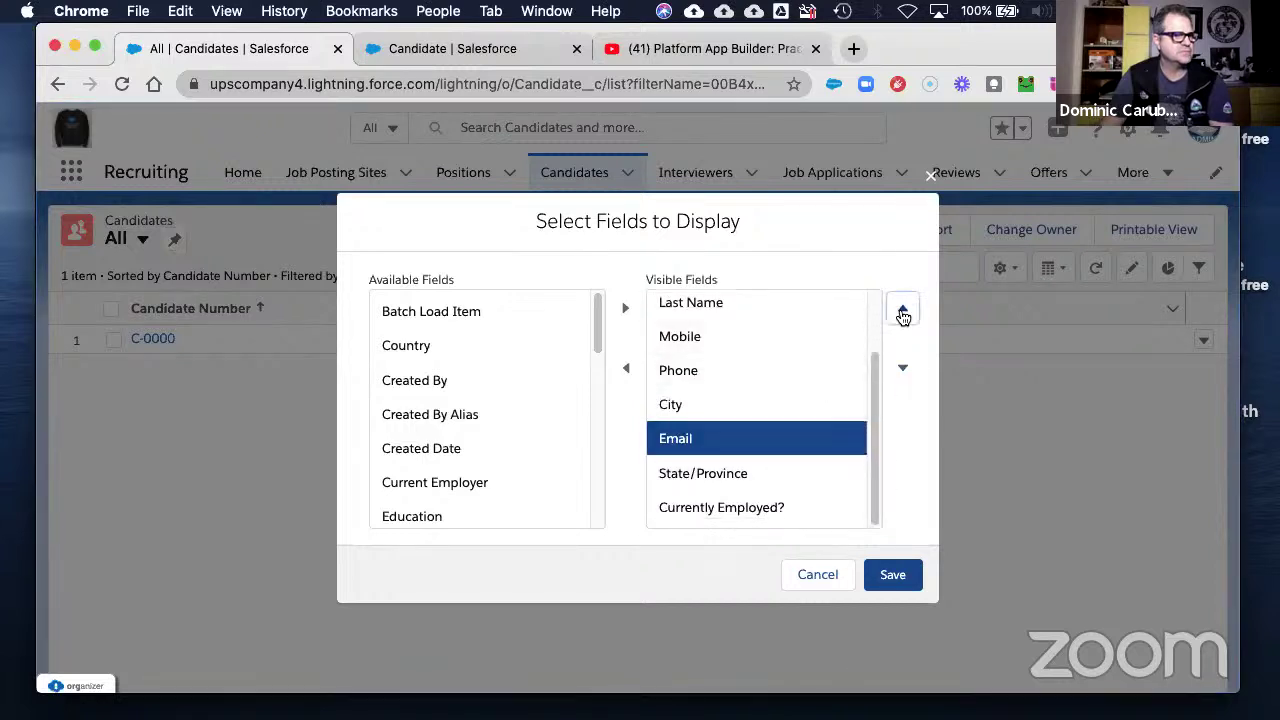
{"action": "left_click", "coordinate": [903, 312]}
{"action": "left_click", "coordinate": [903, 312]}
{"action": "left_click", "coordinate": [903, 312]}
{"action": "left_click", "coordinate": [891, 574]}
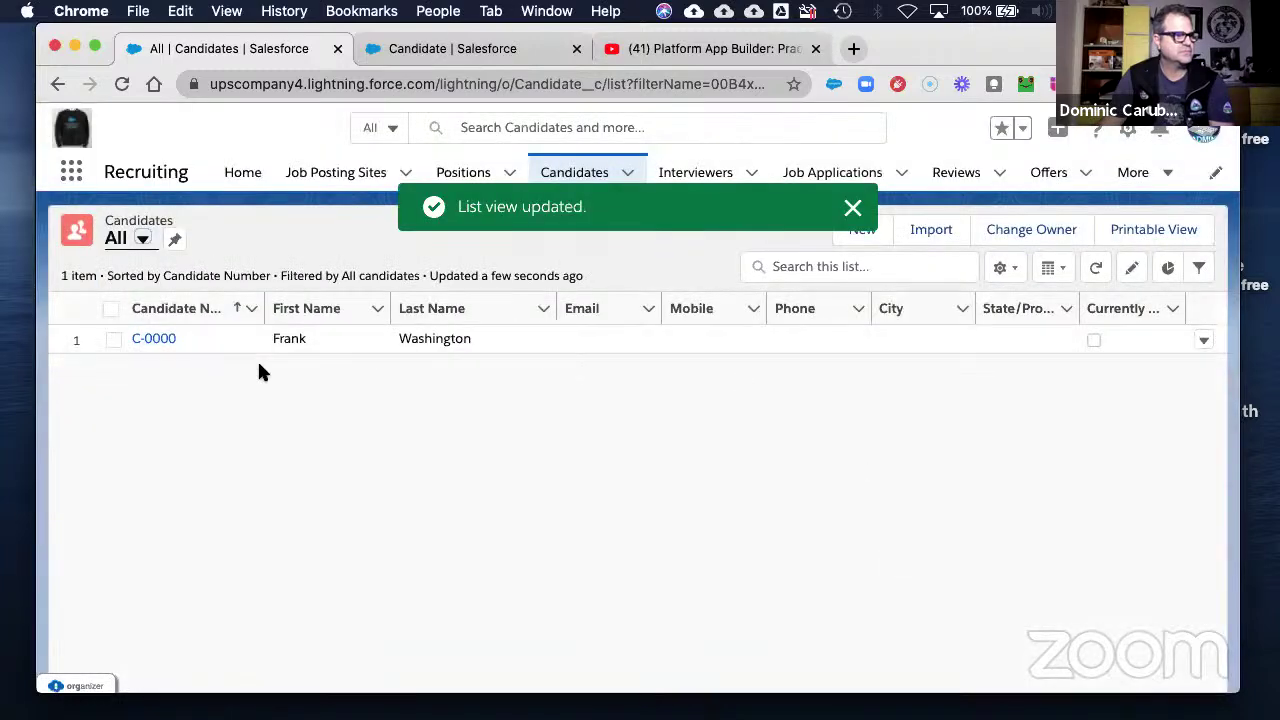
{"action": "left_click", "coordinate": [851, 209]}
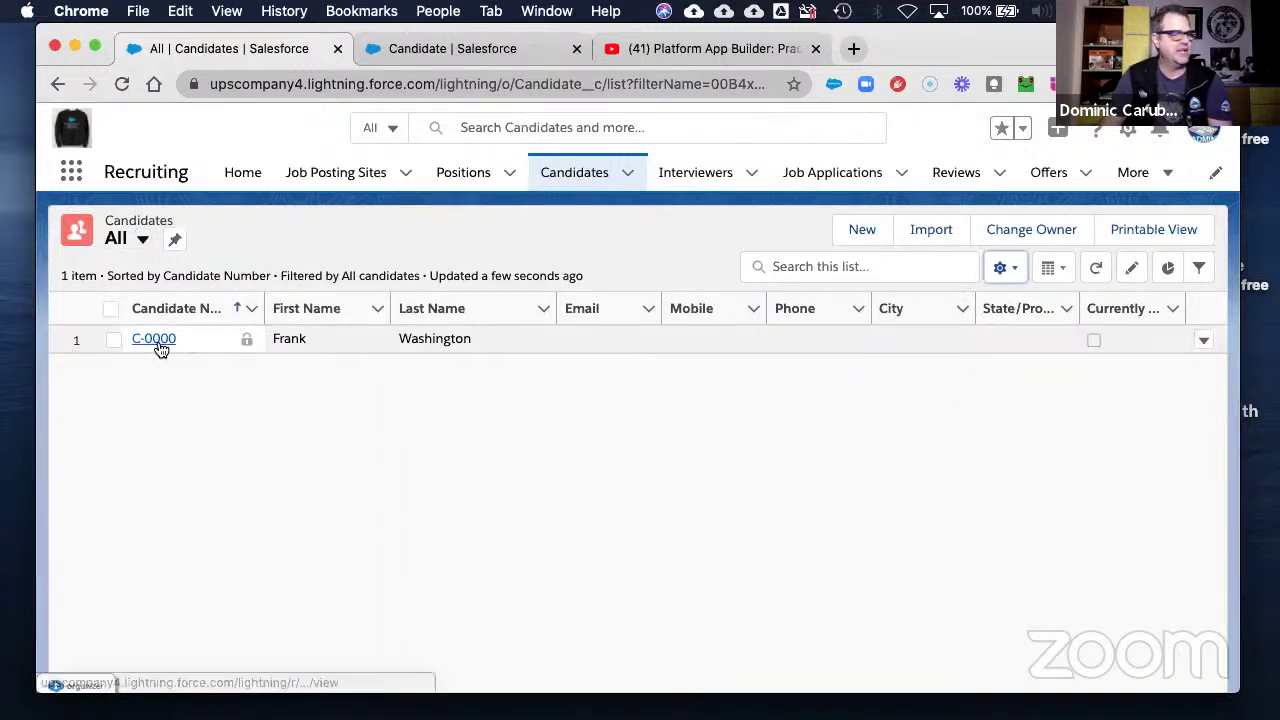
- Create a new candidate with the candidate's first and last name and Gender Male
{"action": "left_click", "coordinate": [866, 231]}
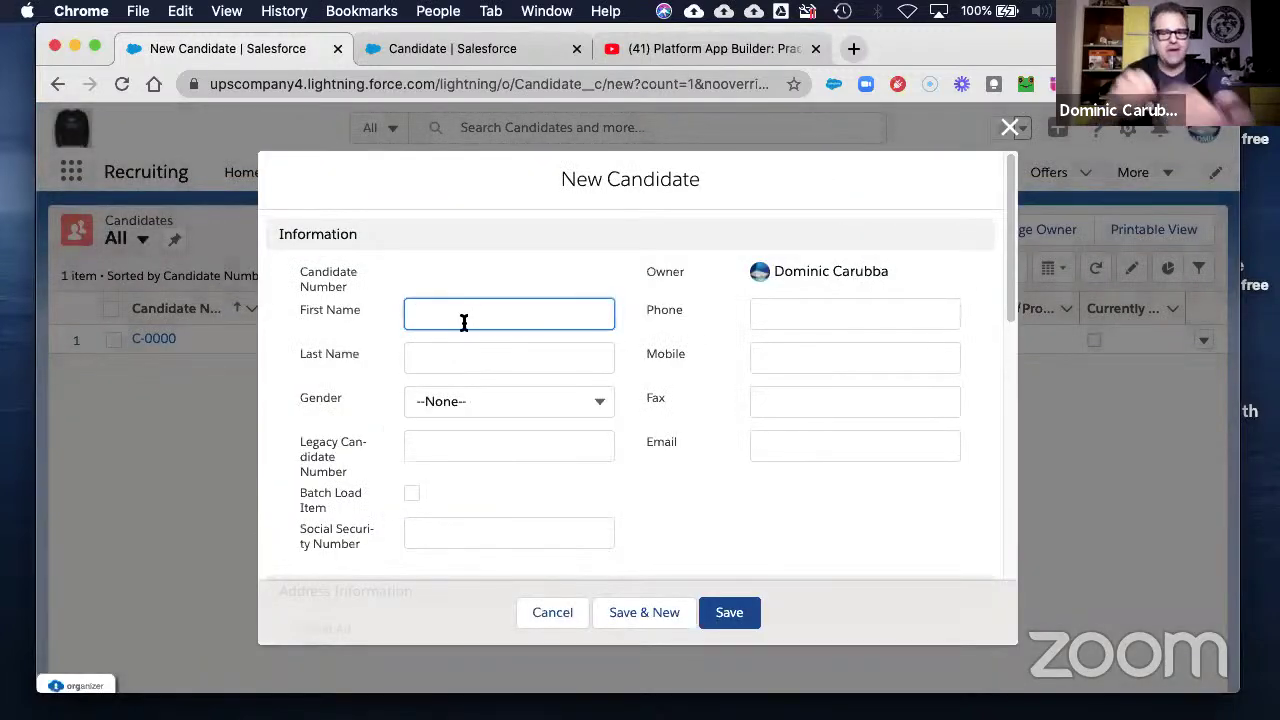
{"action": "key", "text": "Tab"}
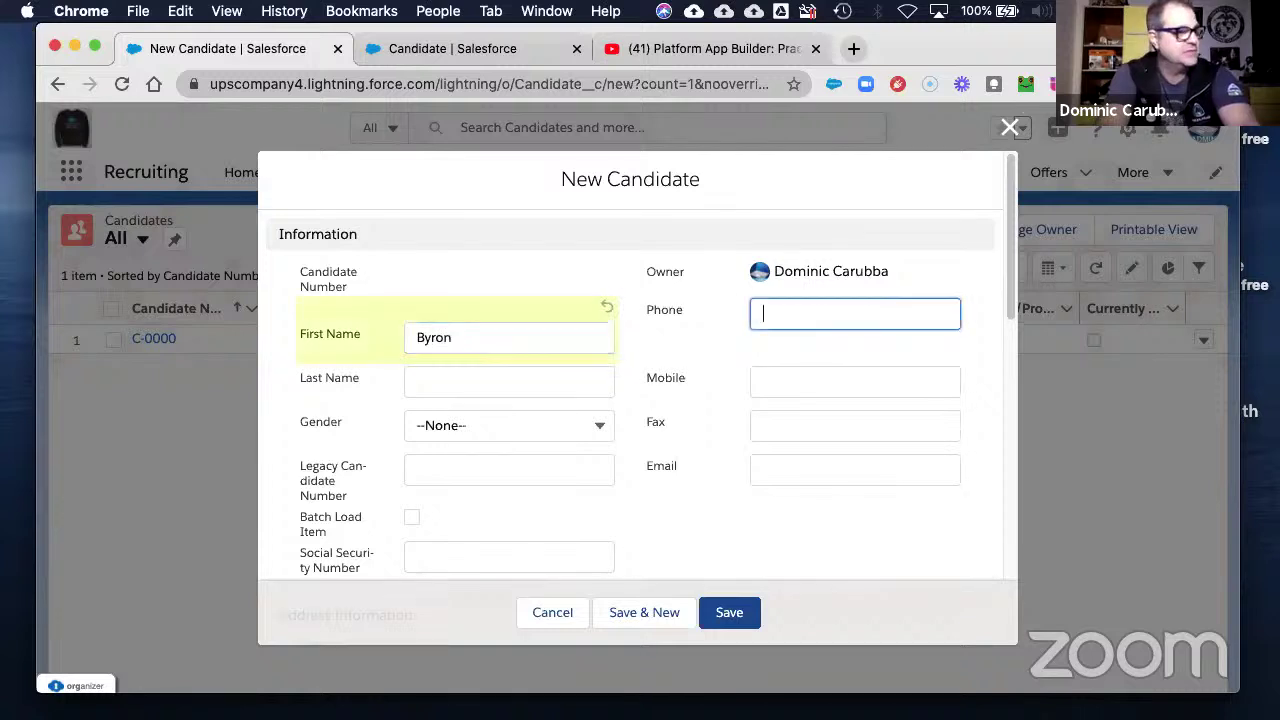
{"action": "left_click", "coordinate": [509, 381]}
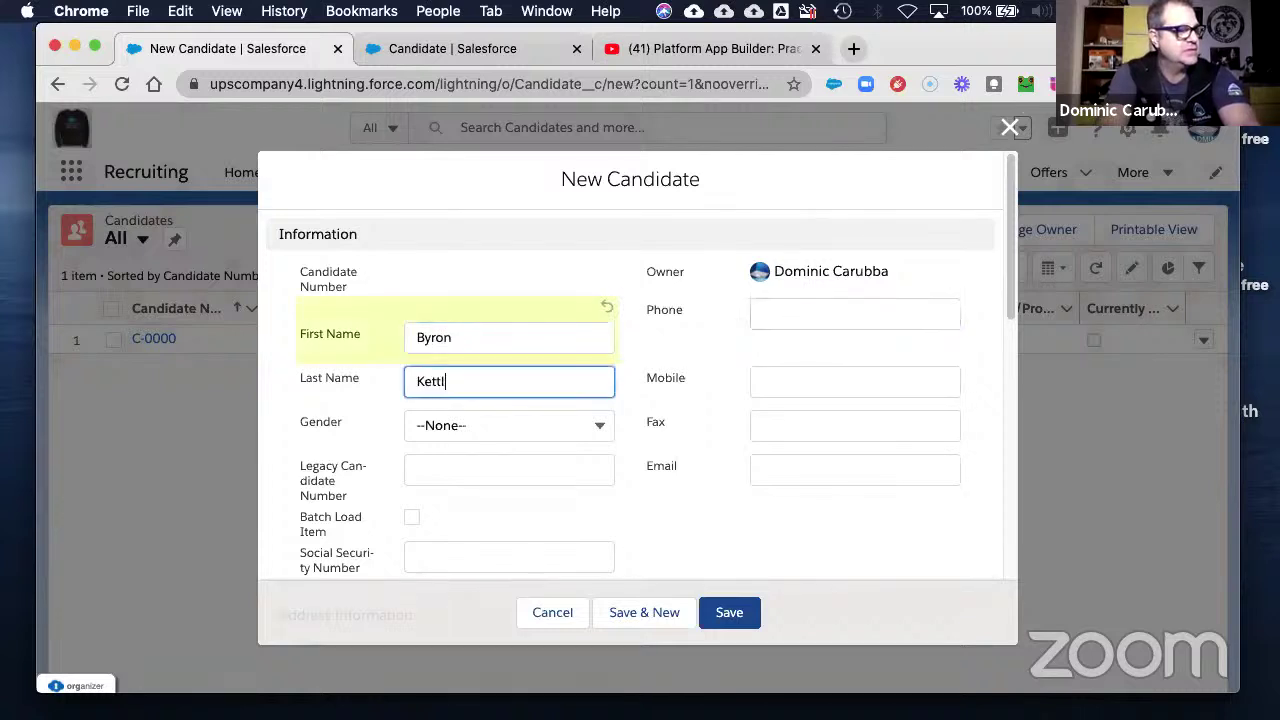
{"action": "key", "text": "Tab"}
{"action": "key", "text": "Tab"}
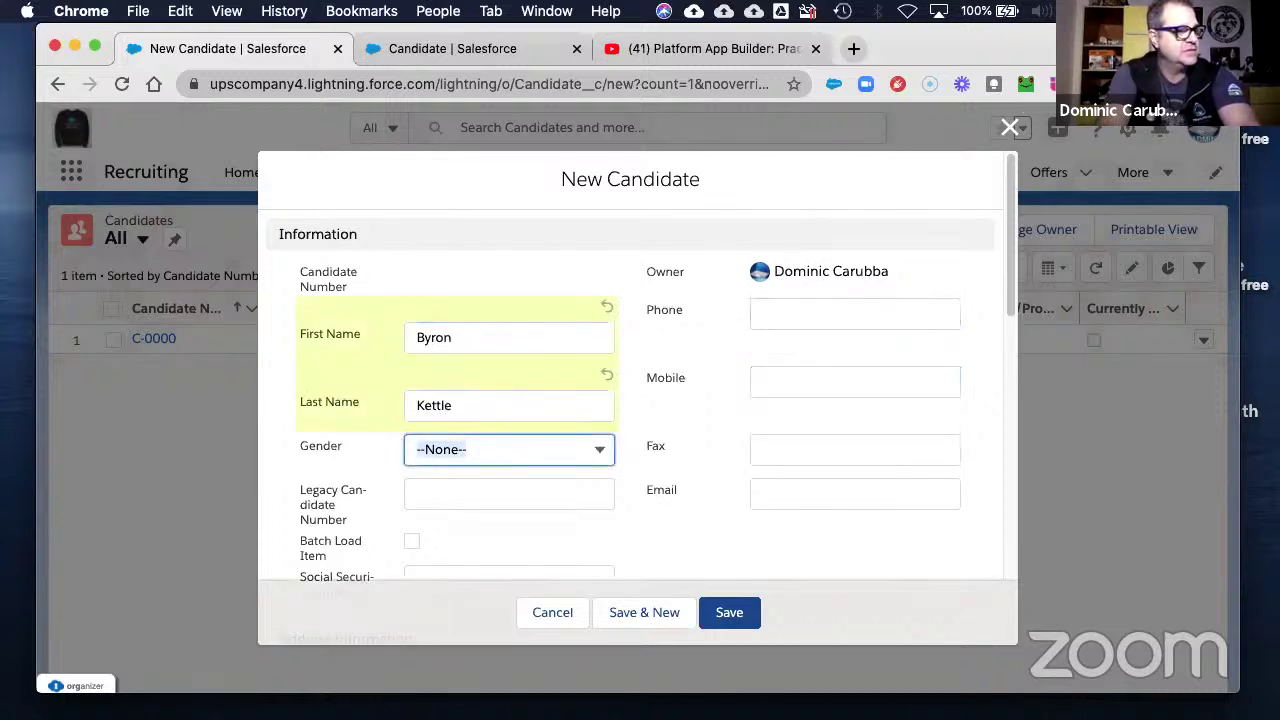
{"action": "key", "text": "space"}
{"action": "key", "text": "Return"}
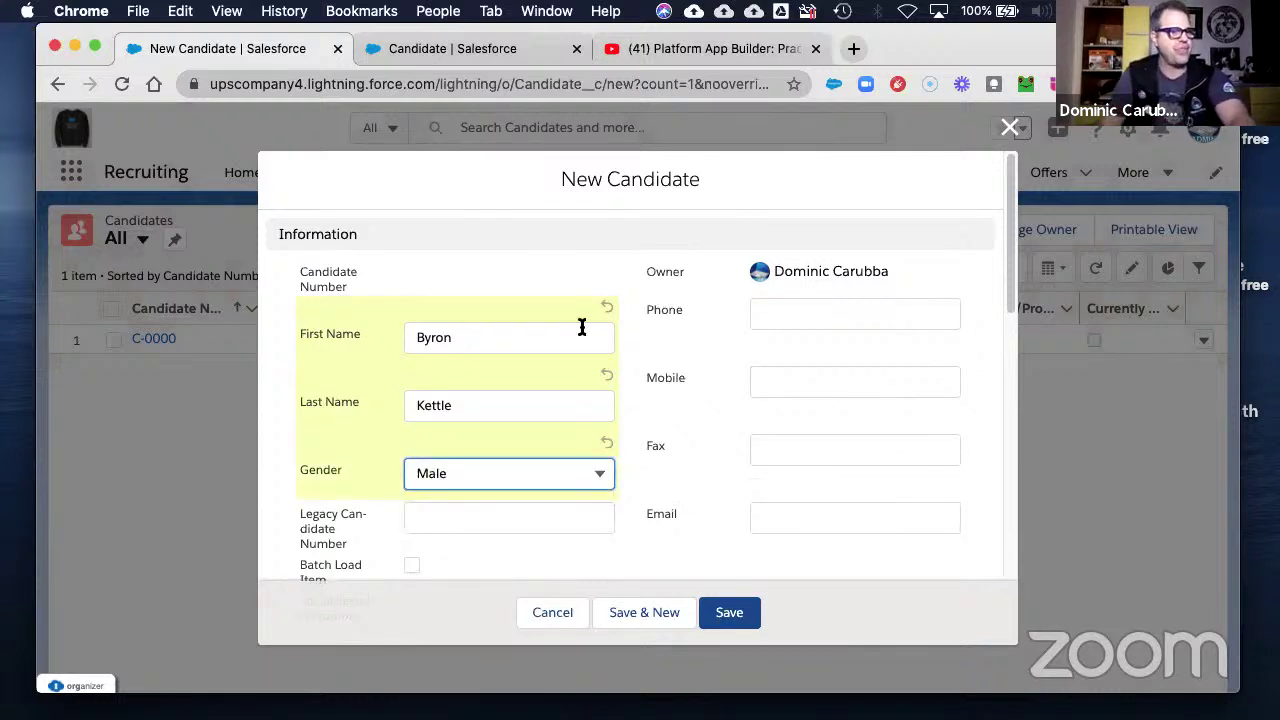
{"action": "left_click", "coordinate": [740, 618]}
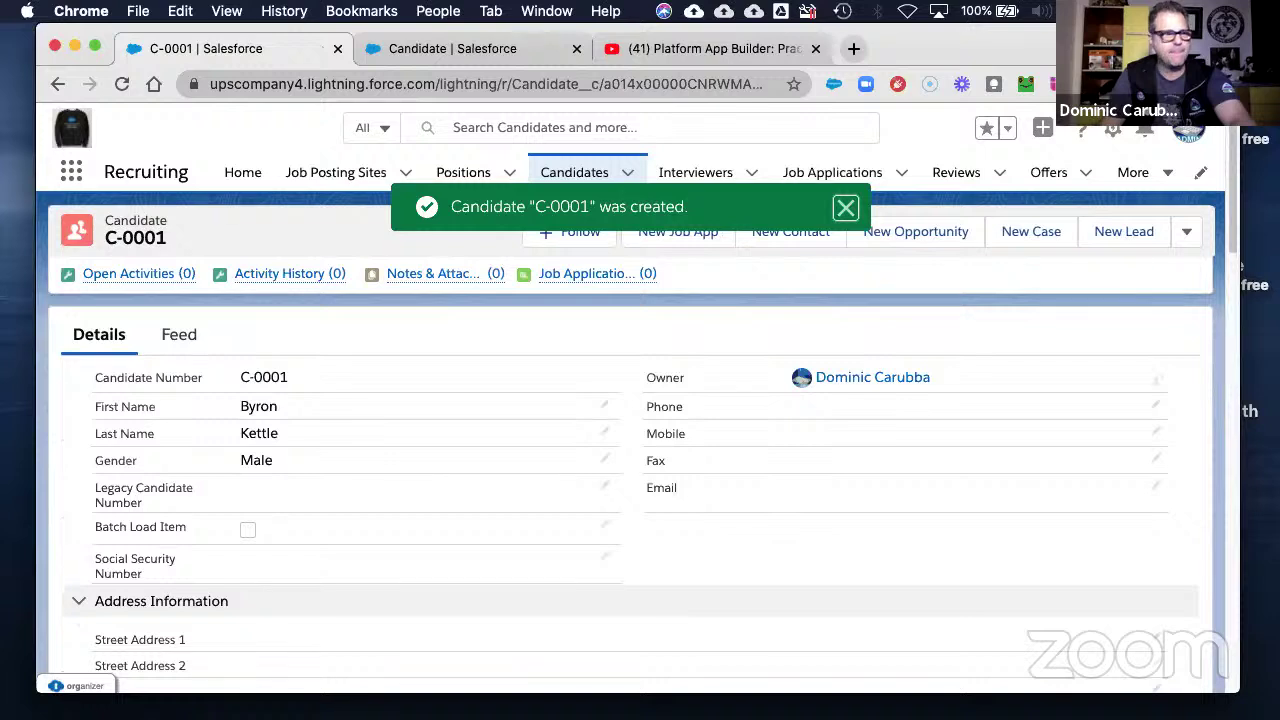
- Create a Tap Dancer job application for C-0001 with New Job App, then open APP-0001
{"action": "left_click", "coordinate": [677, 238]}
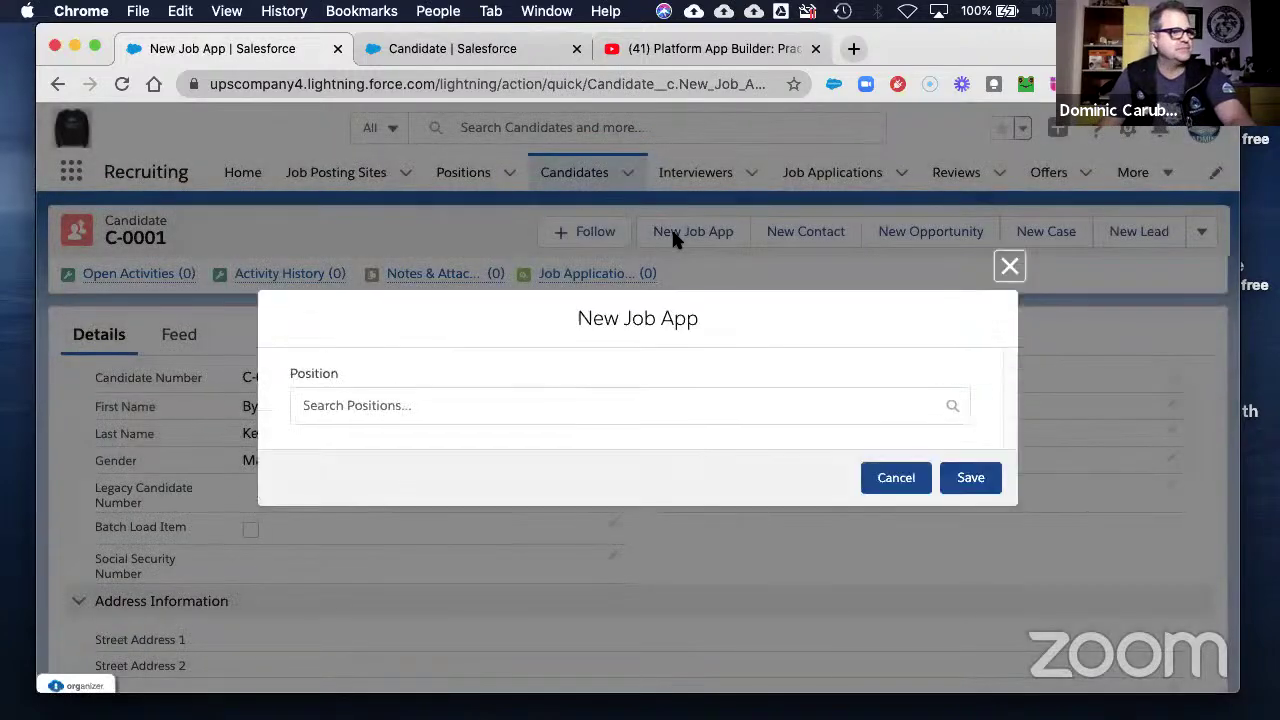
{"action": "left_click", "coordinate": [434, 397]}
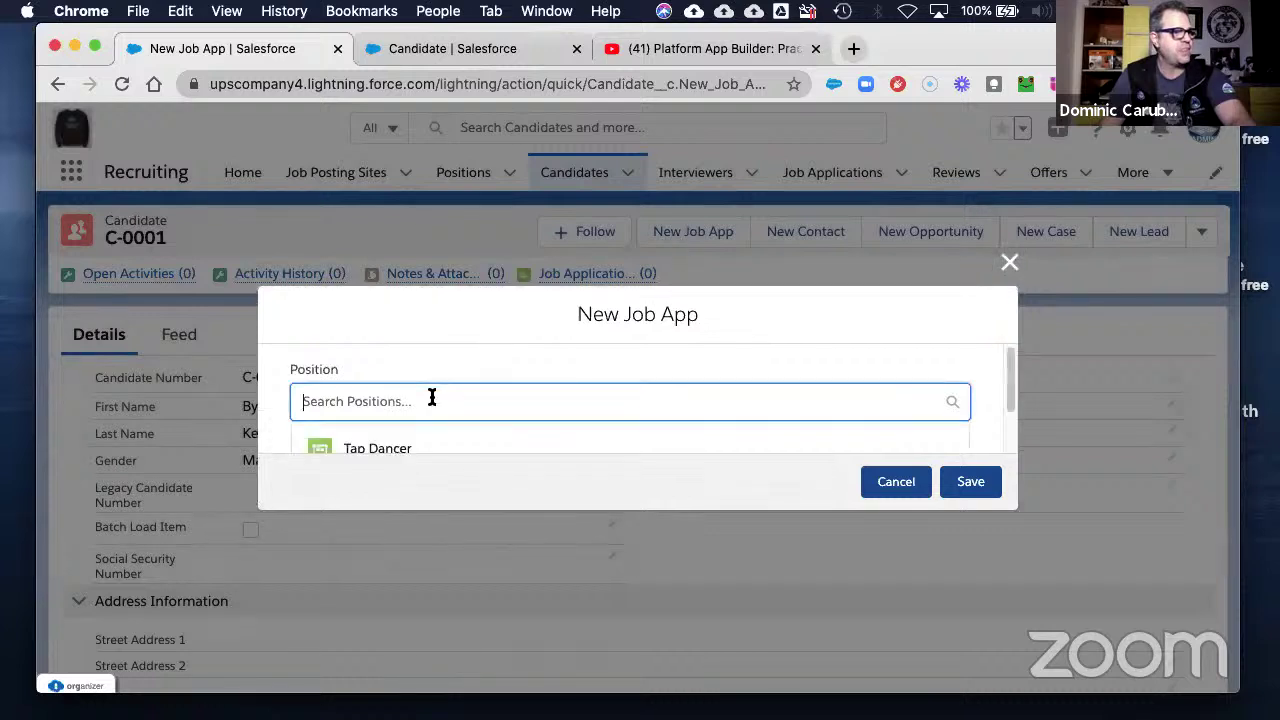
{"action": "left_click", "coordinate": [390, 454]}
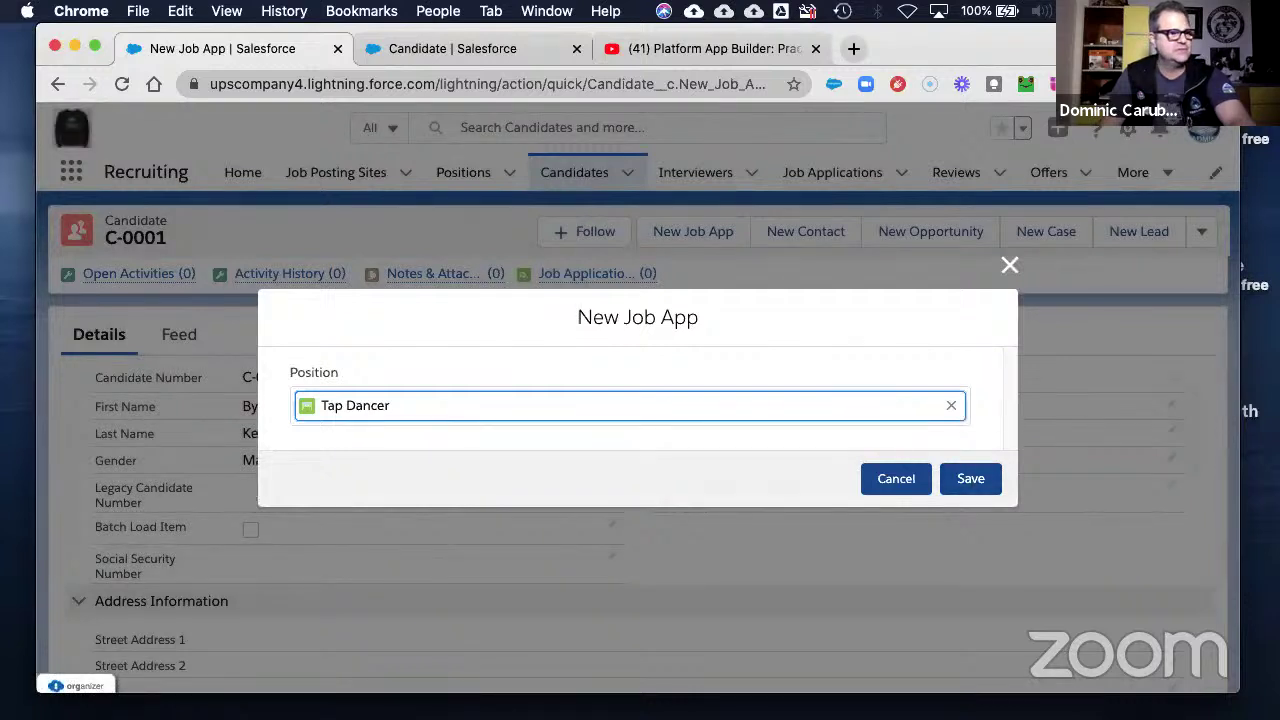
{"action": "left_click", "coordinate": [987, 478]}
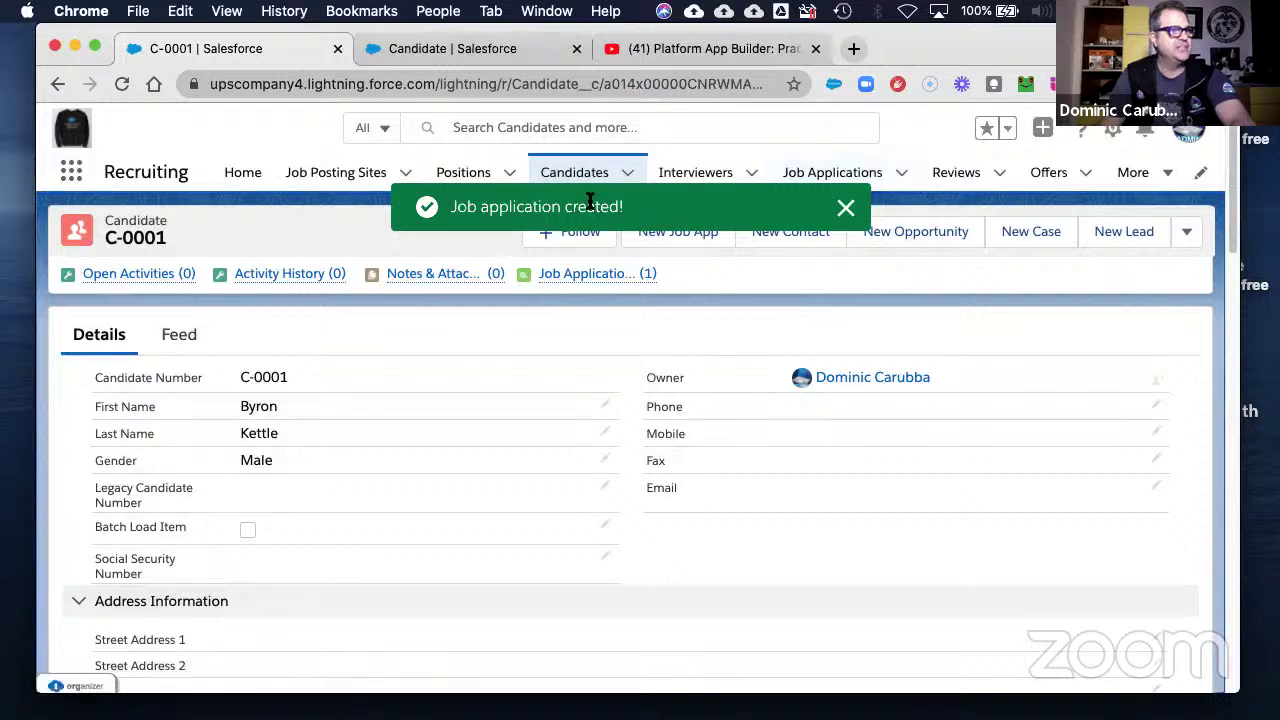
{"action": "left_click", "coordinate": [902, 175]}
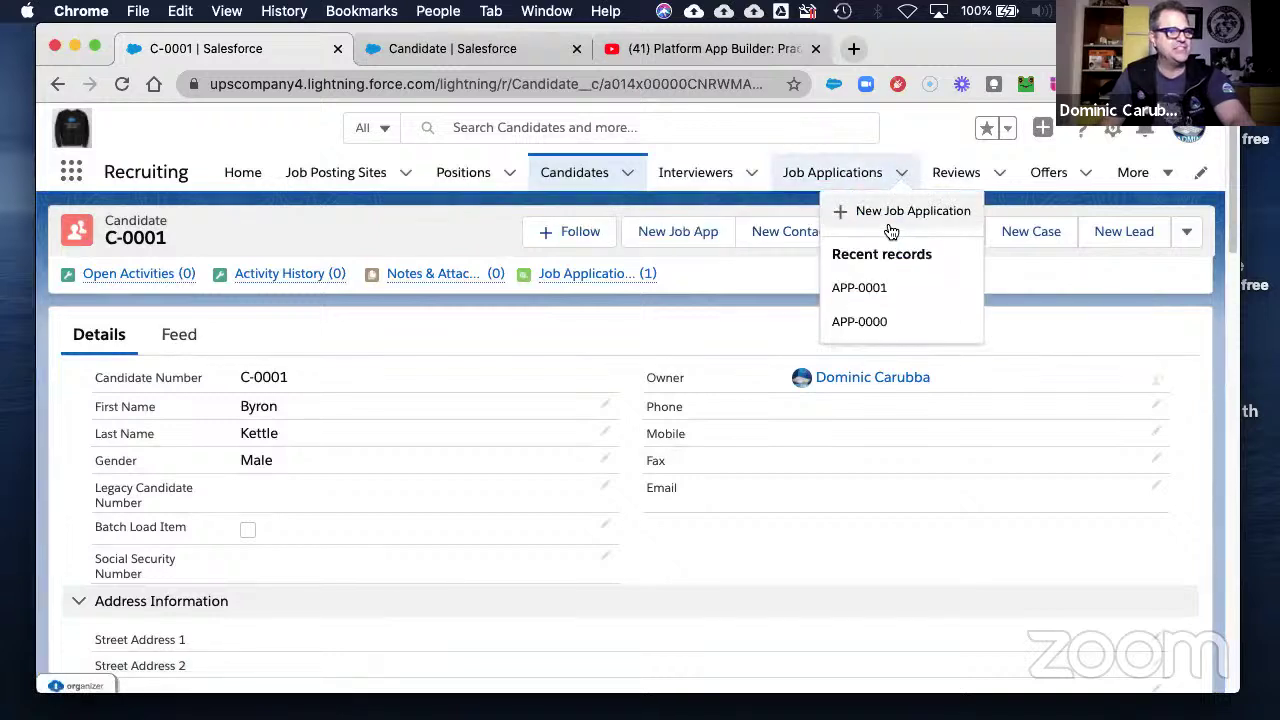
{"action": "left_click", "coordinate": [865, 290]}
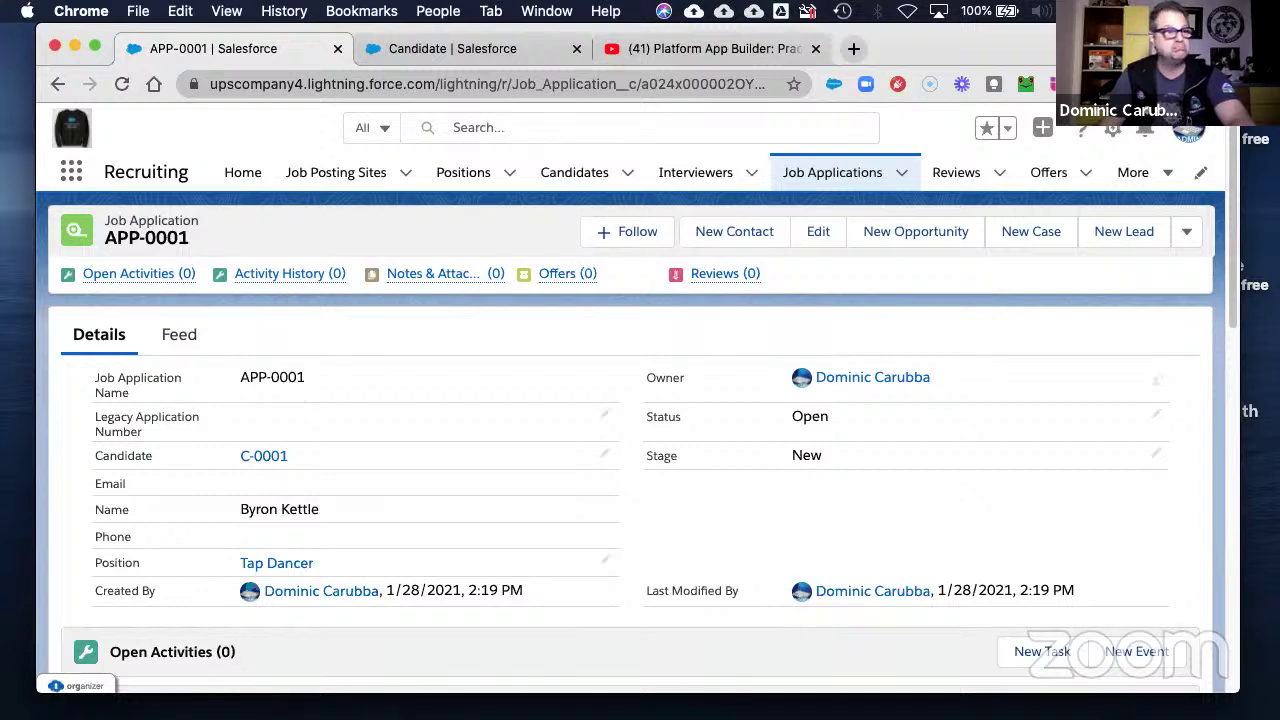
- Go from C-0001 through APP-0001 to the Tap Dancer position, then bring the Word guide over the browser
{"action": "left_click", "coordinate": [57, 86]}
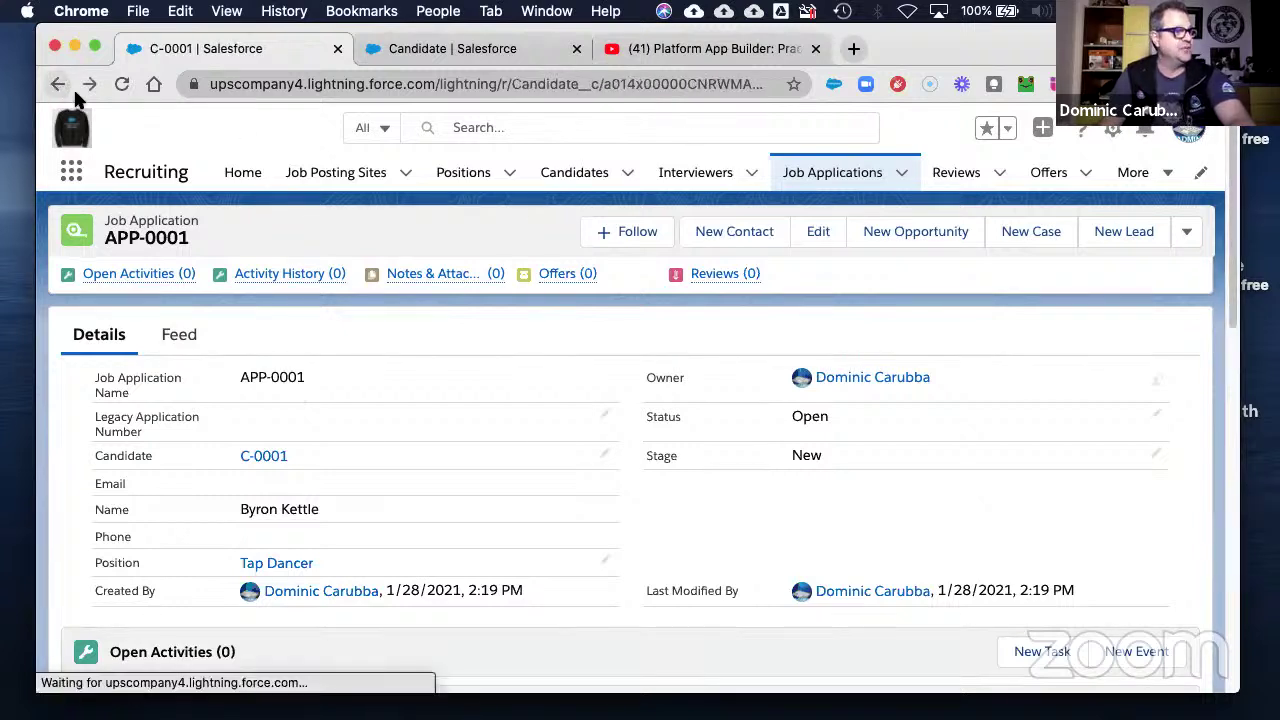
{"action": "scroll", "coordinate": [345, 489], "scroll_direction": "down", "scroll_amount": 10}
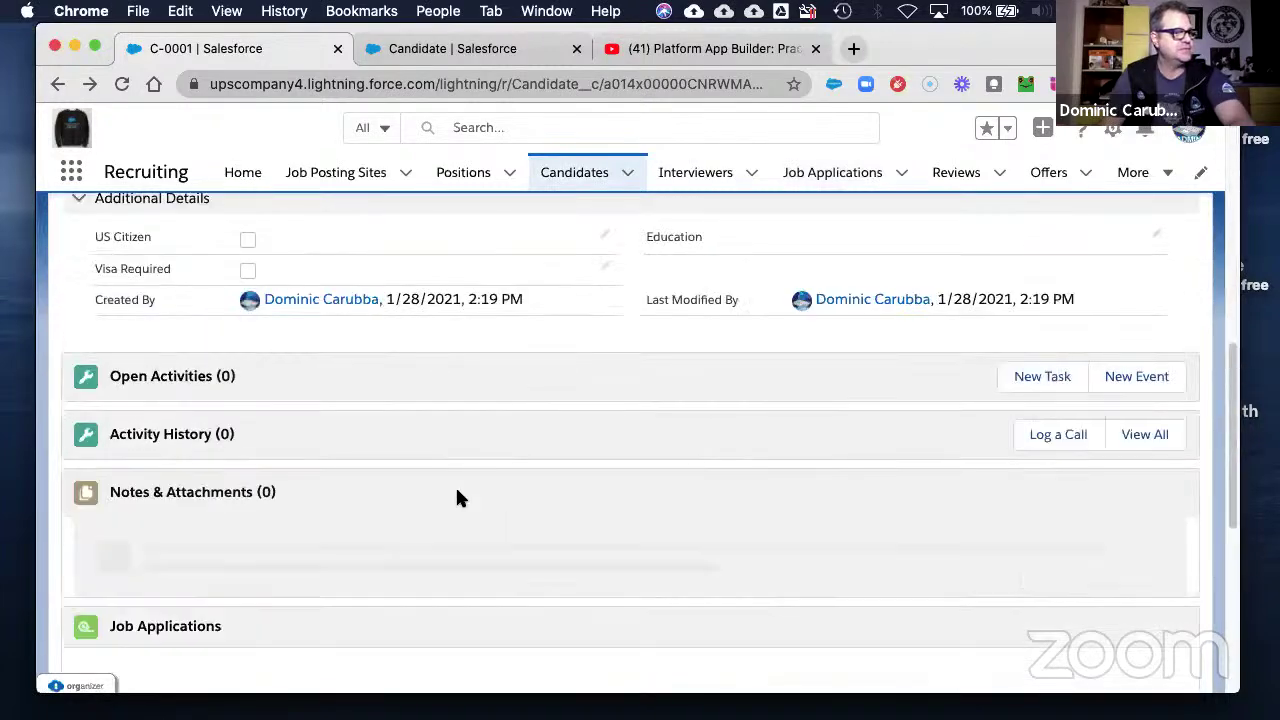
{"action": "scroll", "coordinate": [455, 492], "scroll_direction": "down", "scroll_amount": 3}
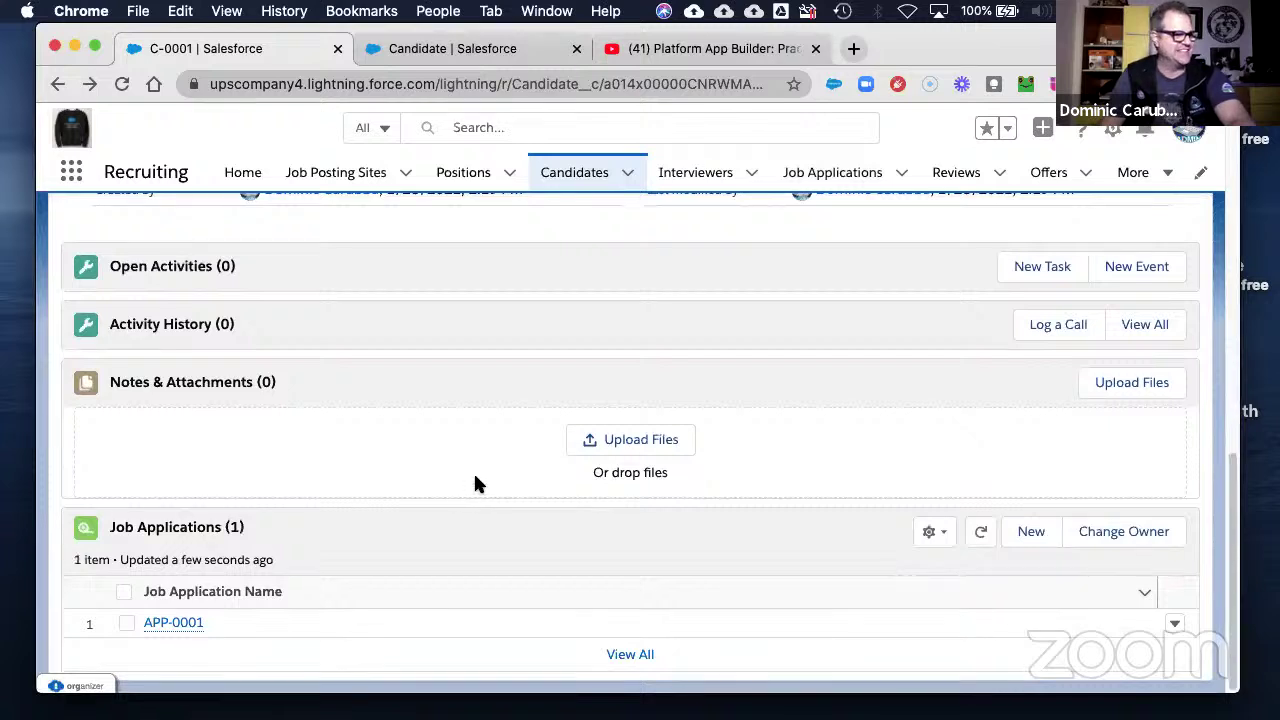
{"action": "left_click", "coordinate": [170, 624]}
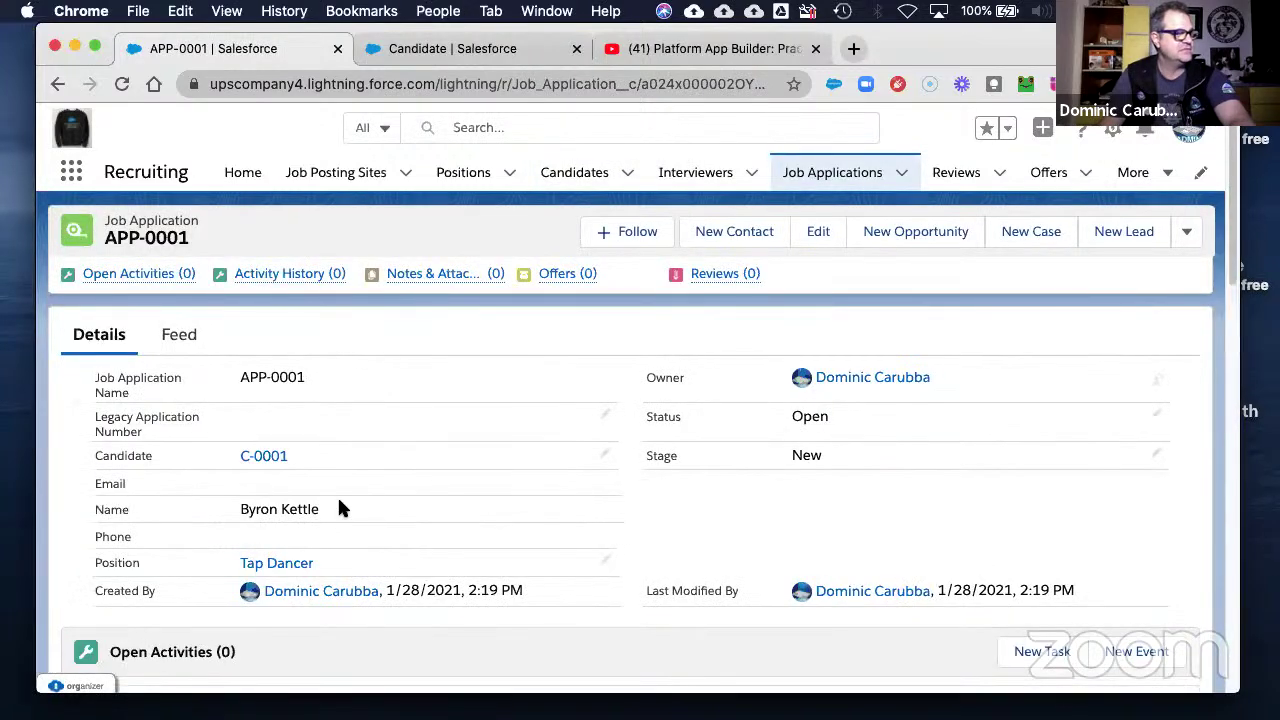
{"action": "left_click", "coordinate": [265, 565]}
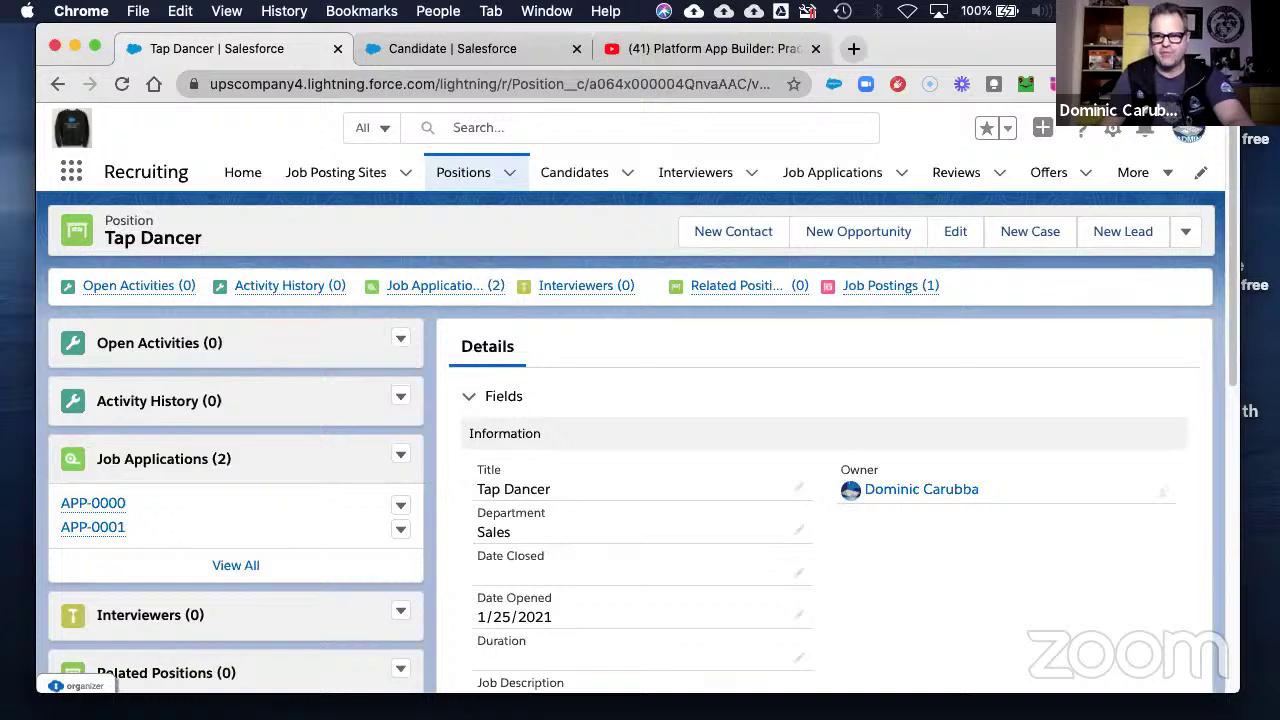
{"action": "mouse_move", "coordinate": [1279, 90]}
{"action": "left_mouse_down"}
{"action": "mouse_move", "coordinate": [1259, 45]}
{"action": "mouse_move", "coordinate": [1100, 39]}
{"action": "left_mouse_up"}
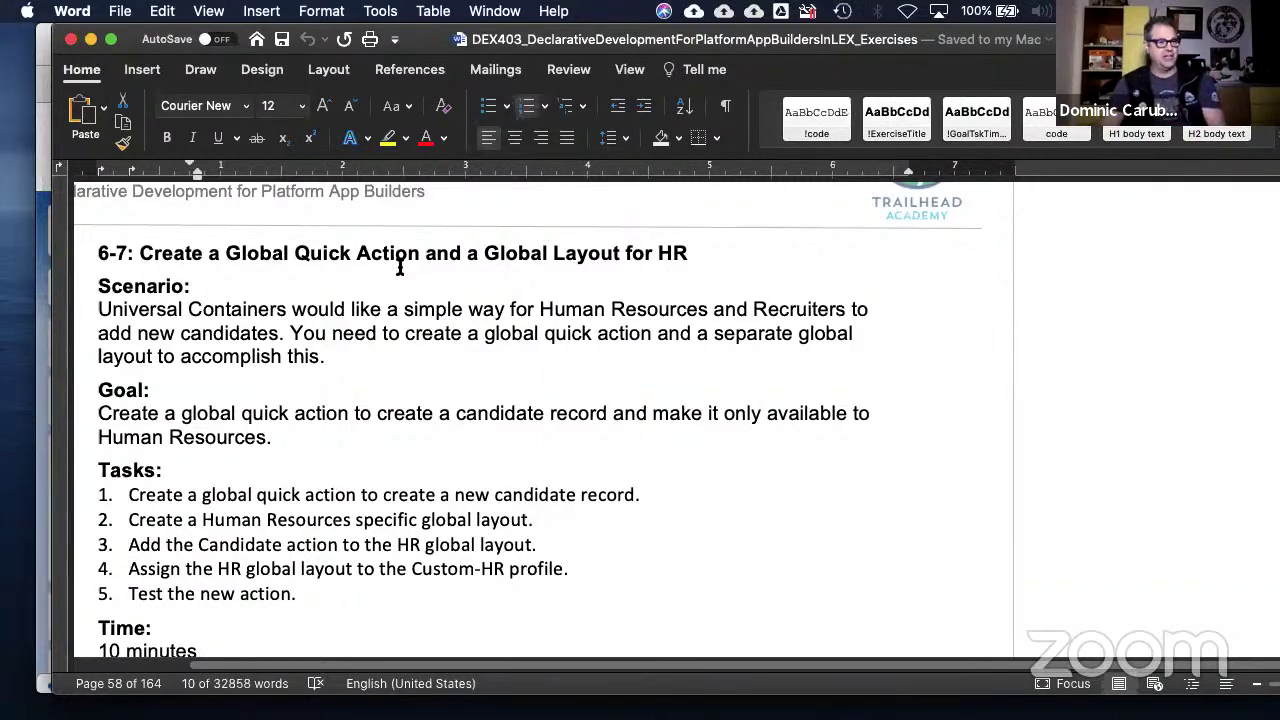
- Highlight each of the four exercise 6-7 tasks, scroll to Instructions, then move the Word guide aside
{"action": "scroll", "coordinate": [465, 370], "scroll_direction": "down", "scroll_amount": 2}
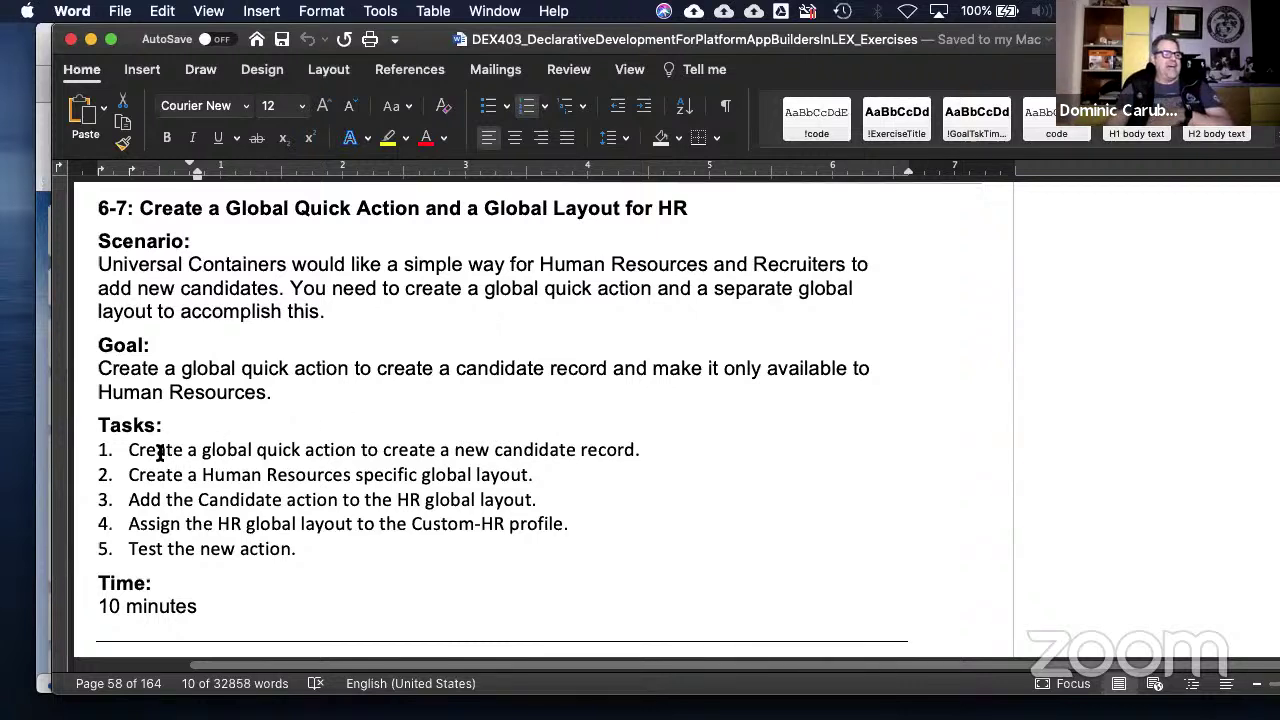
{"action": "left_click_drag", "start_coordinate": [161, 451], "coordinate": [629, 456]}
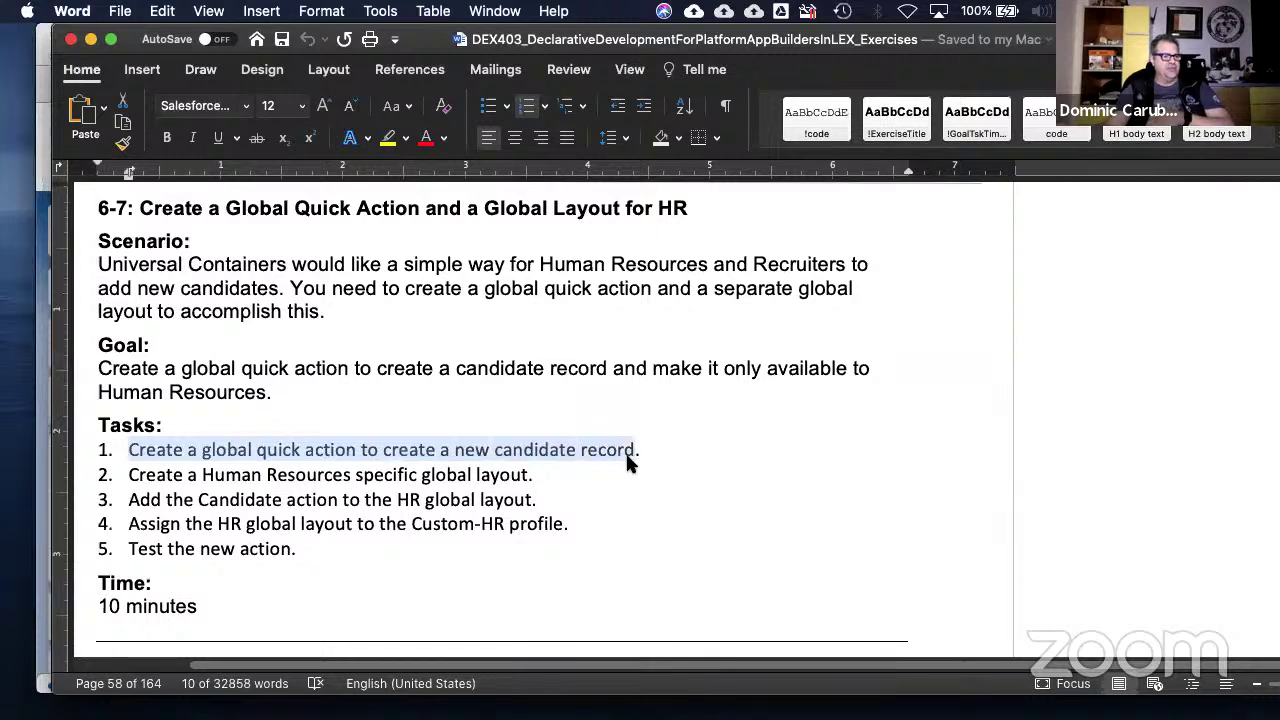
{"action": "left_click", "coordinate": [178, 470]}
{"action": "left_click_drag", "start_coordinate": [184, 471], "coordinate": [522, 476]}
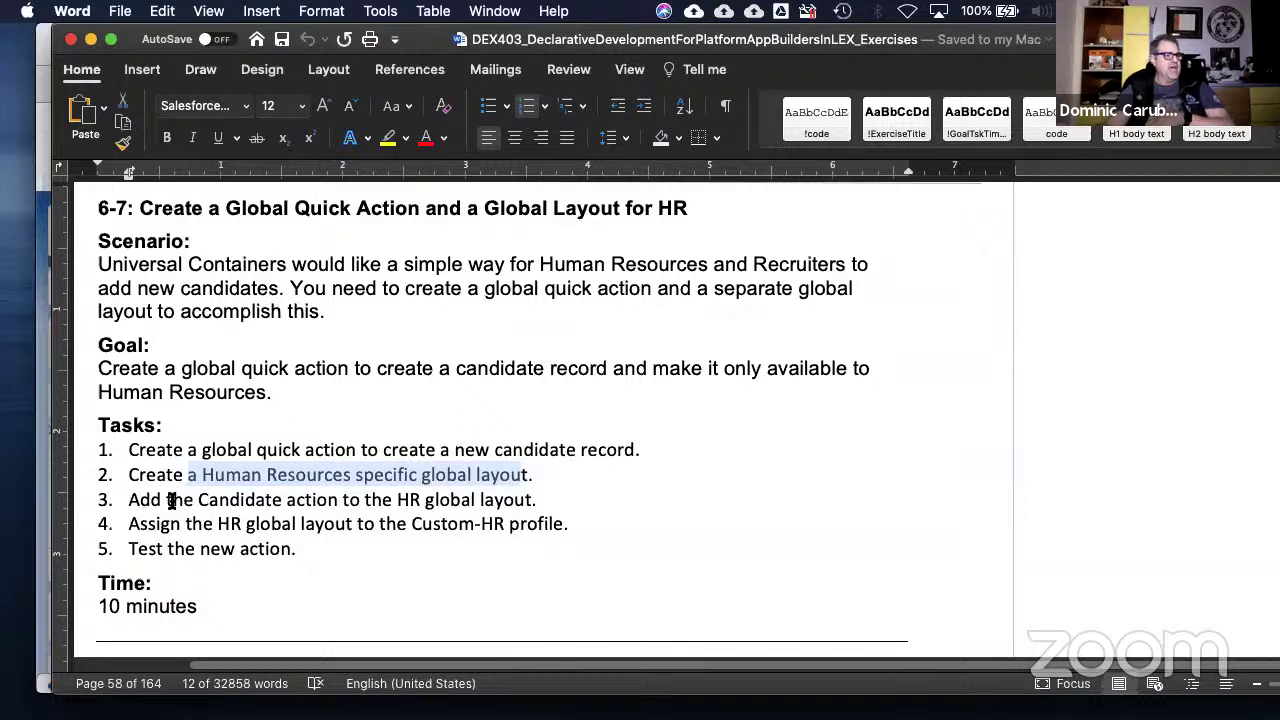
{"action": "left_click_drag", "start_coordinate": [130, 499], "coordinate": [508, 497]}
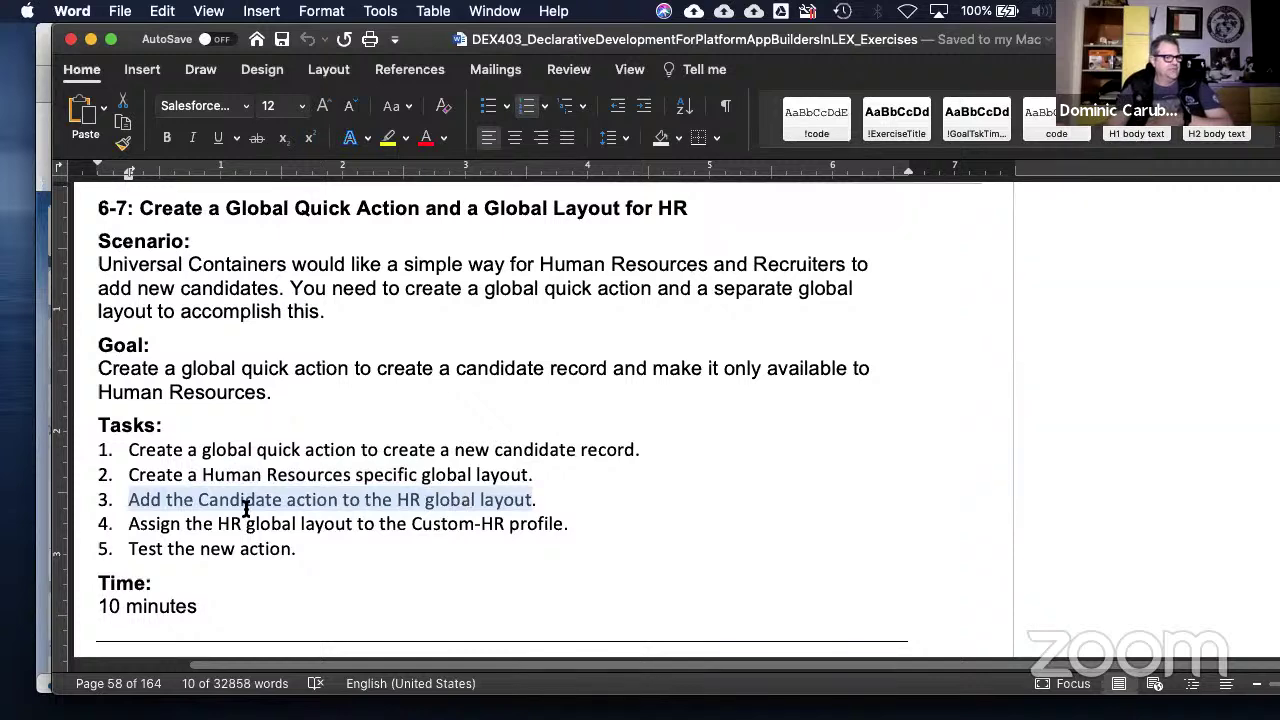
{"action": "left_click_drag", "start_coordinate": [128, 523], "coordinate": [564, 523]}
{"action": "scroll", "coordinate": [309, 549], "scroll_direction": "down", "scroll_amount": 5}
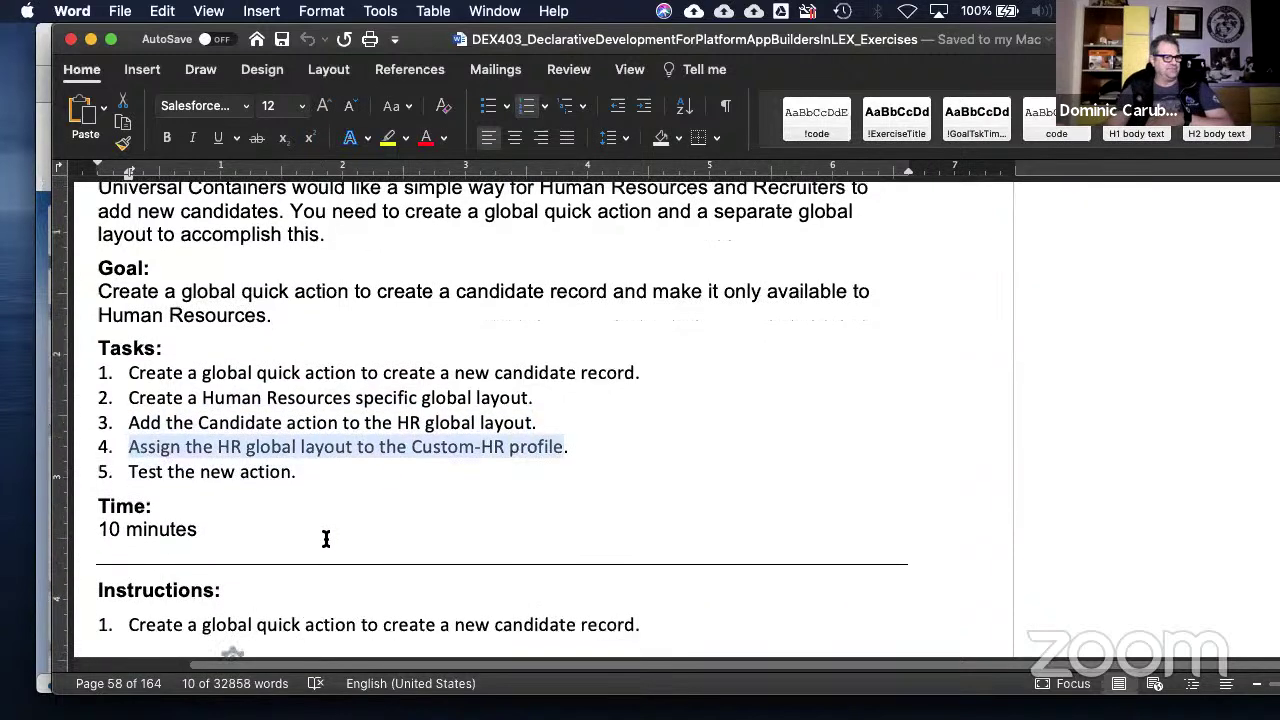
{"action": "scroll", "coordinate": [430, 495], "scroll_direction": "down", "scroll_amount": 3}
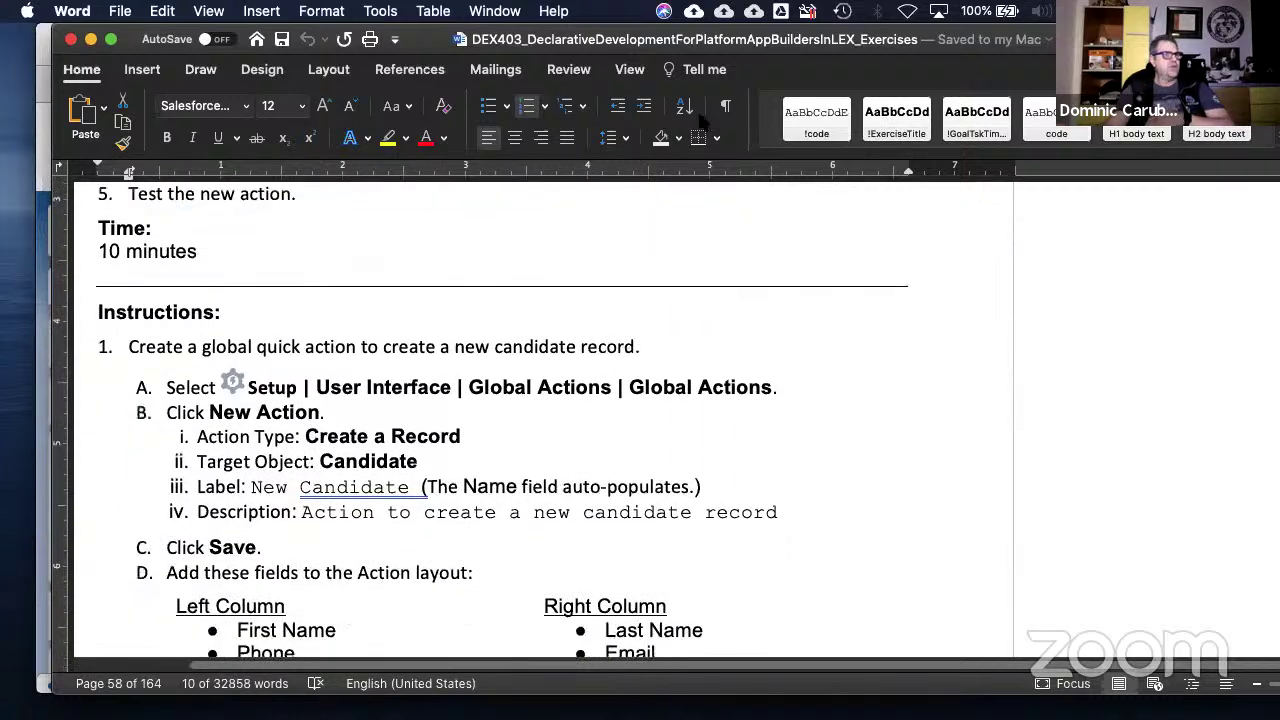
{"action": "left_click_drag", "start_coordinate": [780, 42], "coordinate": [1279, 200]}
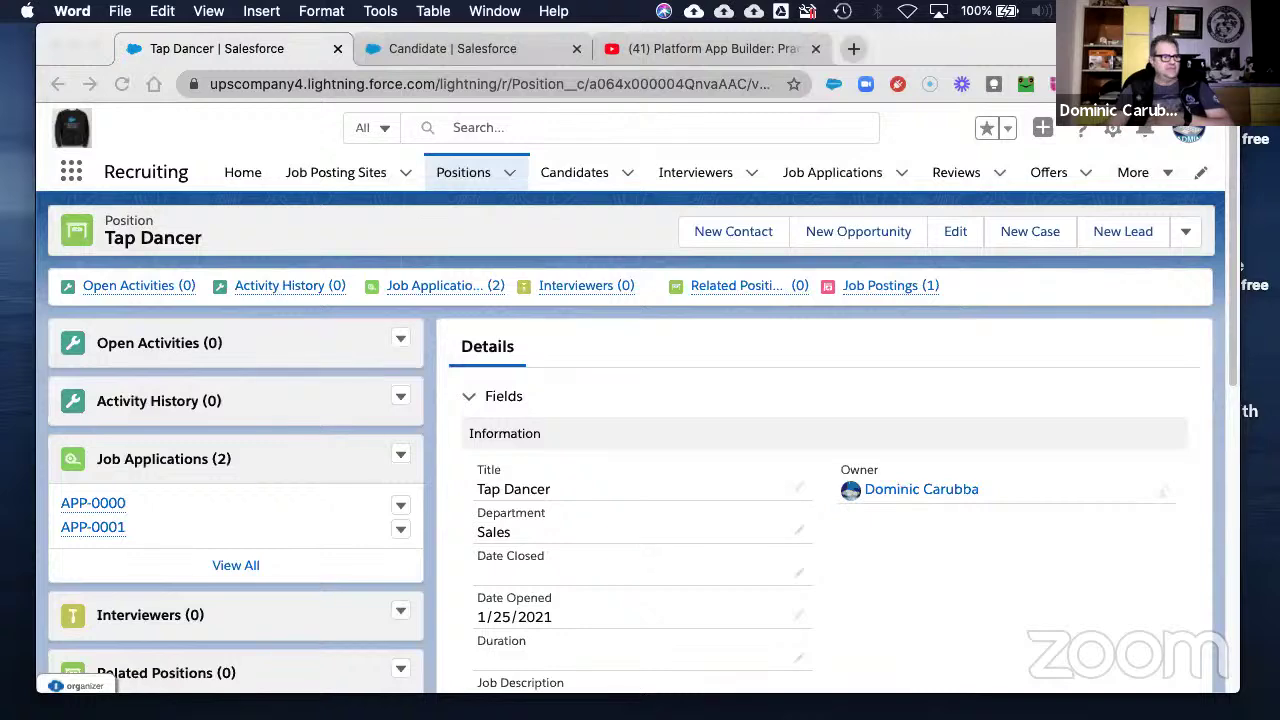
- Search Setup's Quick Find for 'global' and open the Global Actions page
{"action": "left_click", "coordinate": [428, 48]}
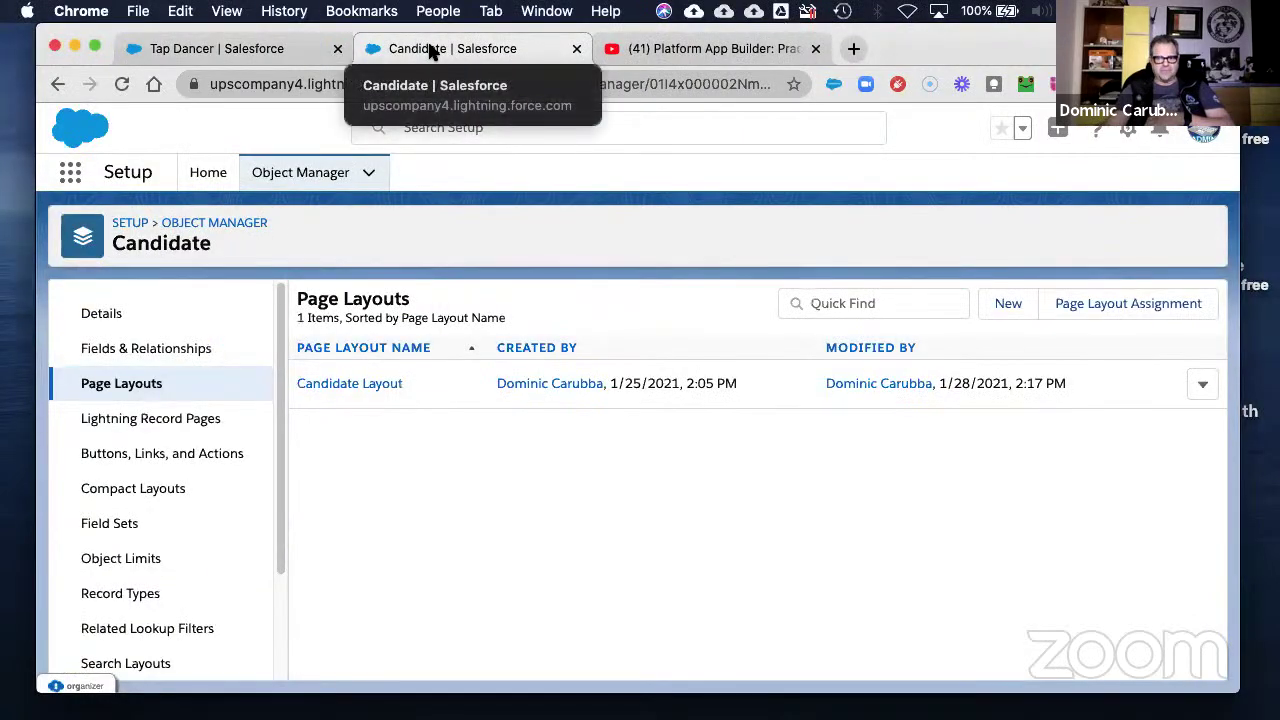
{"action": "left_click", "coordinate": [208, 174]}
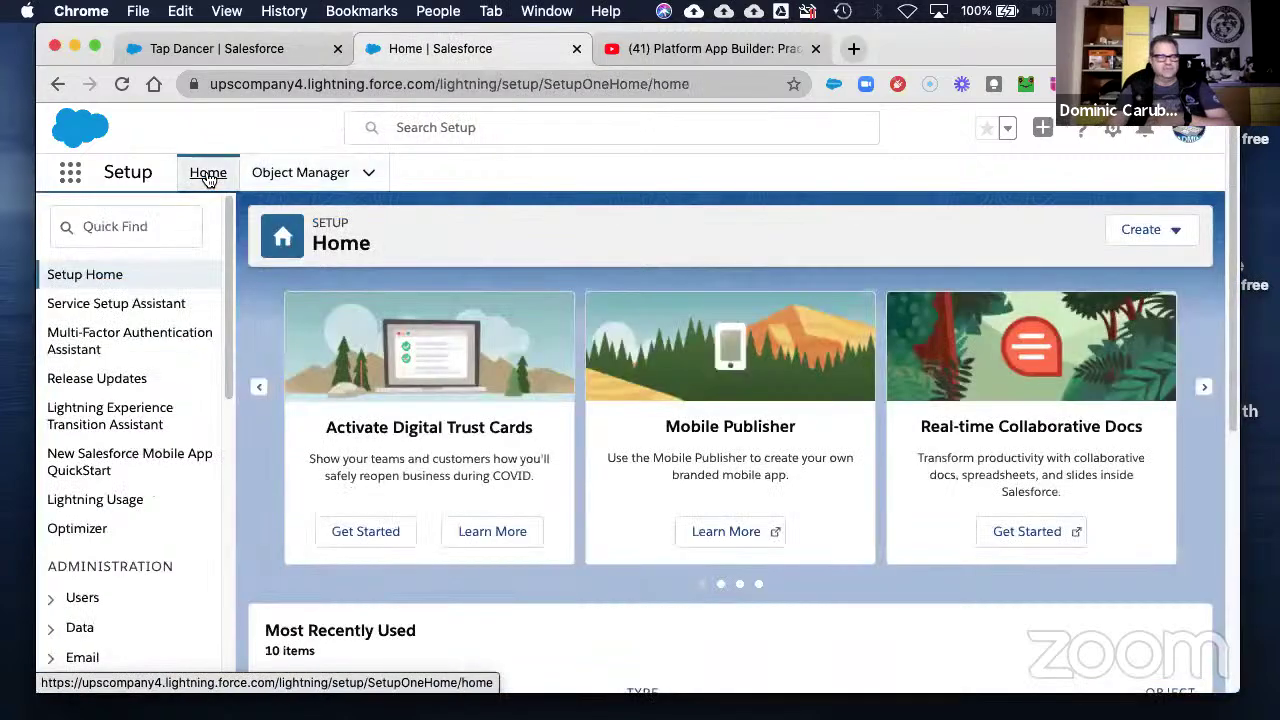
{"action": "left_click", "coordinate": [121, 227]}
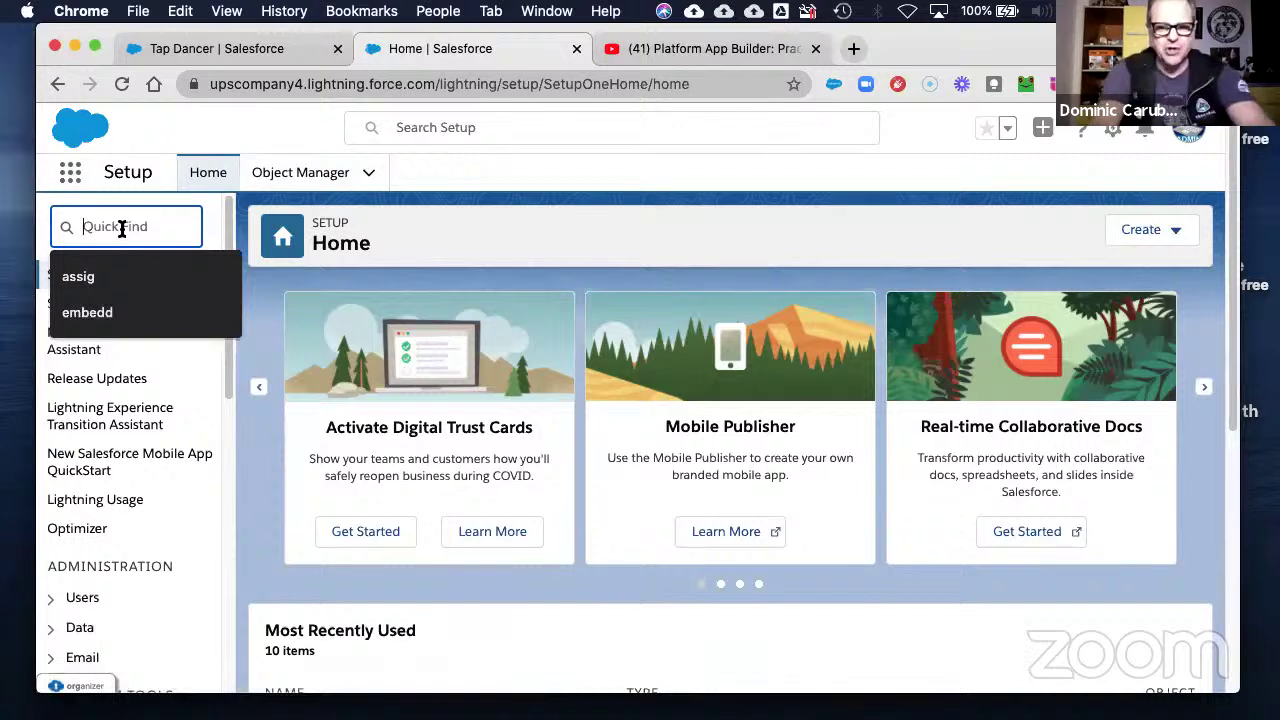
{"action": "type", "text": "g"}
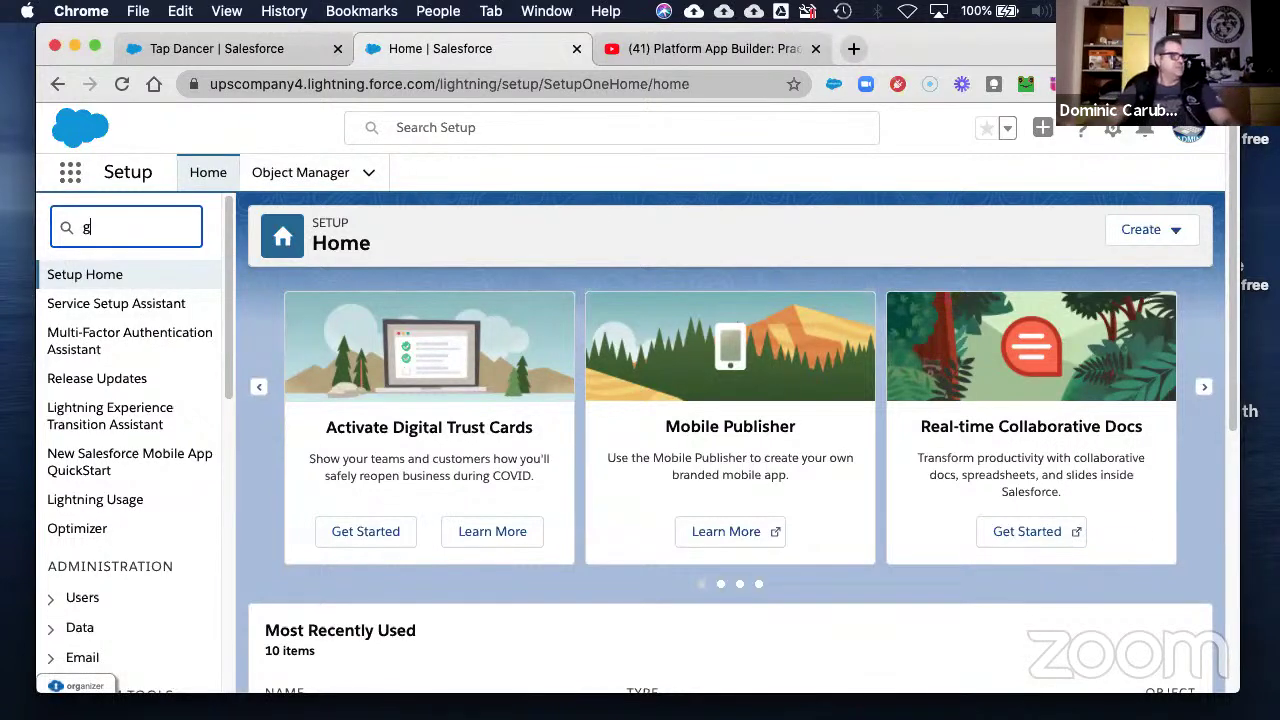
{"action": "type", "text": "lobal"}
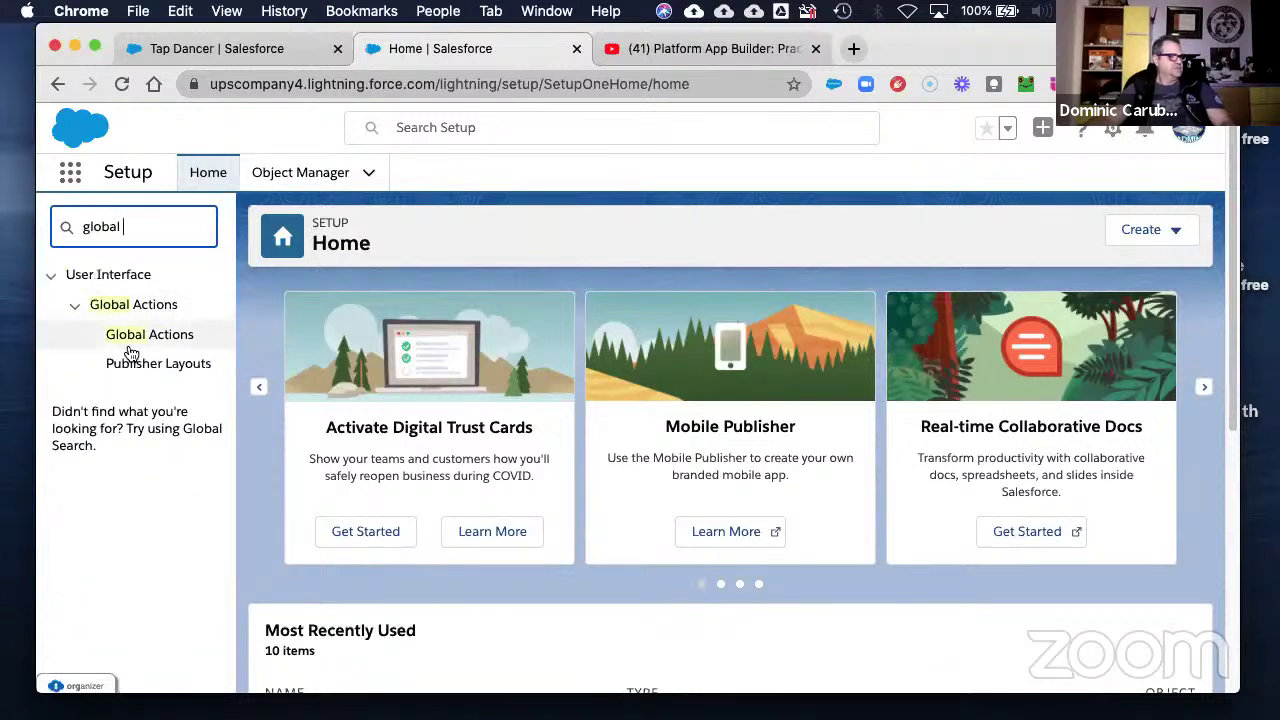
{"action": "left_click", "coordinate": [147, 336]}
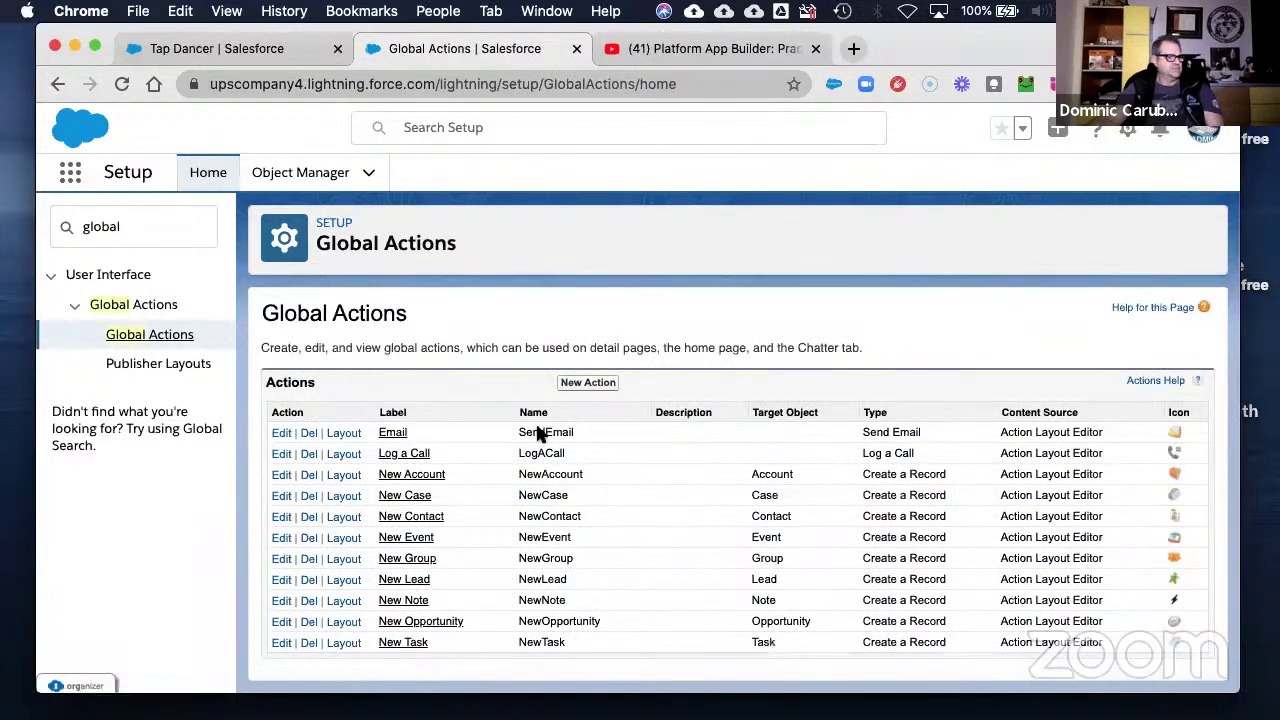
- Start a new global action targeting Candidate, with label Candidate and no standard label type
{"action": "left_click", "coordinate": [592, 383]}
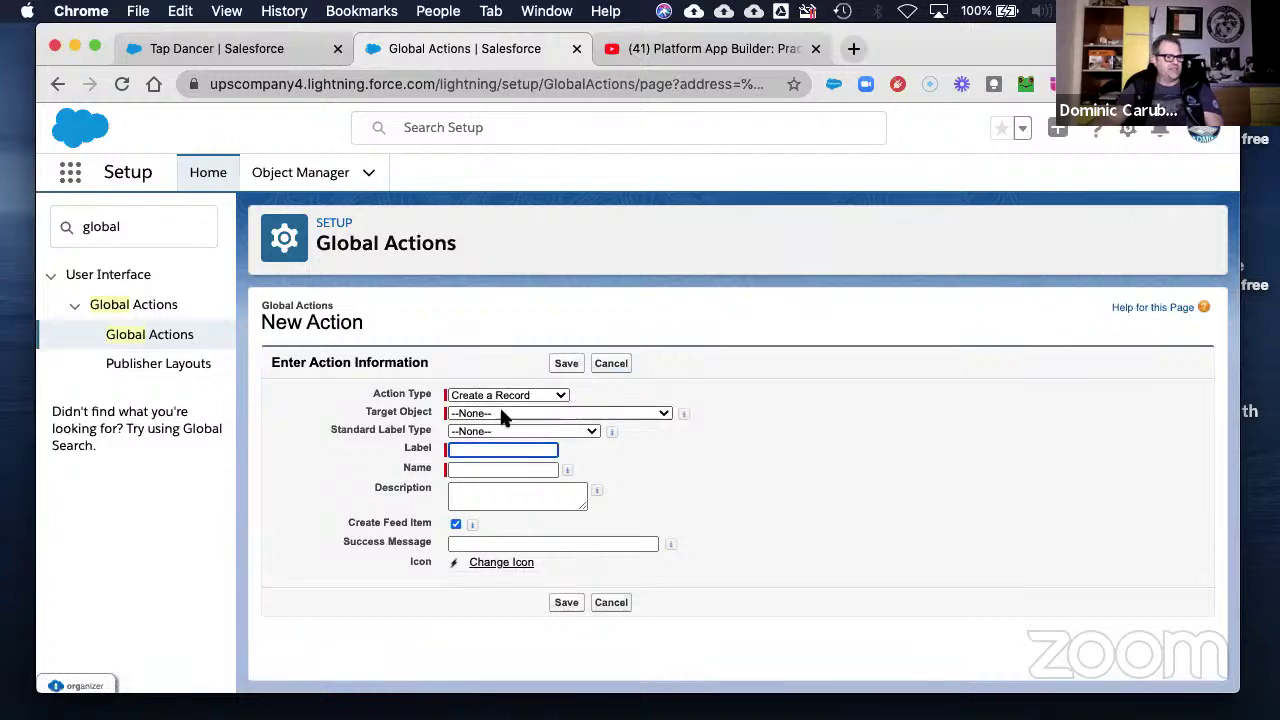
{"action": "left_click", "coordinate": [500, 413]}
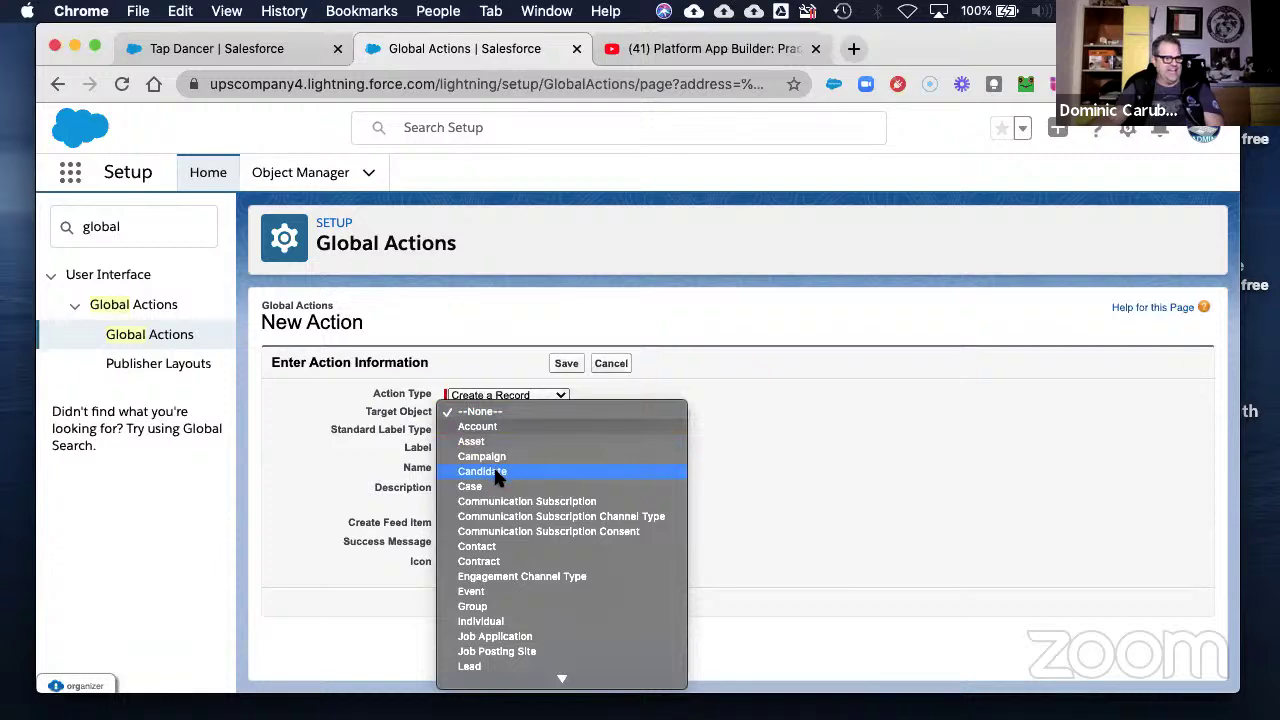
{"action": "left_click", "coordinate": [493, 468]}
{"action": "left_click", "coordinate": [497, 434]}
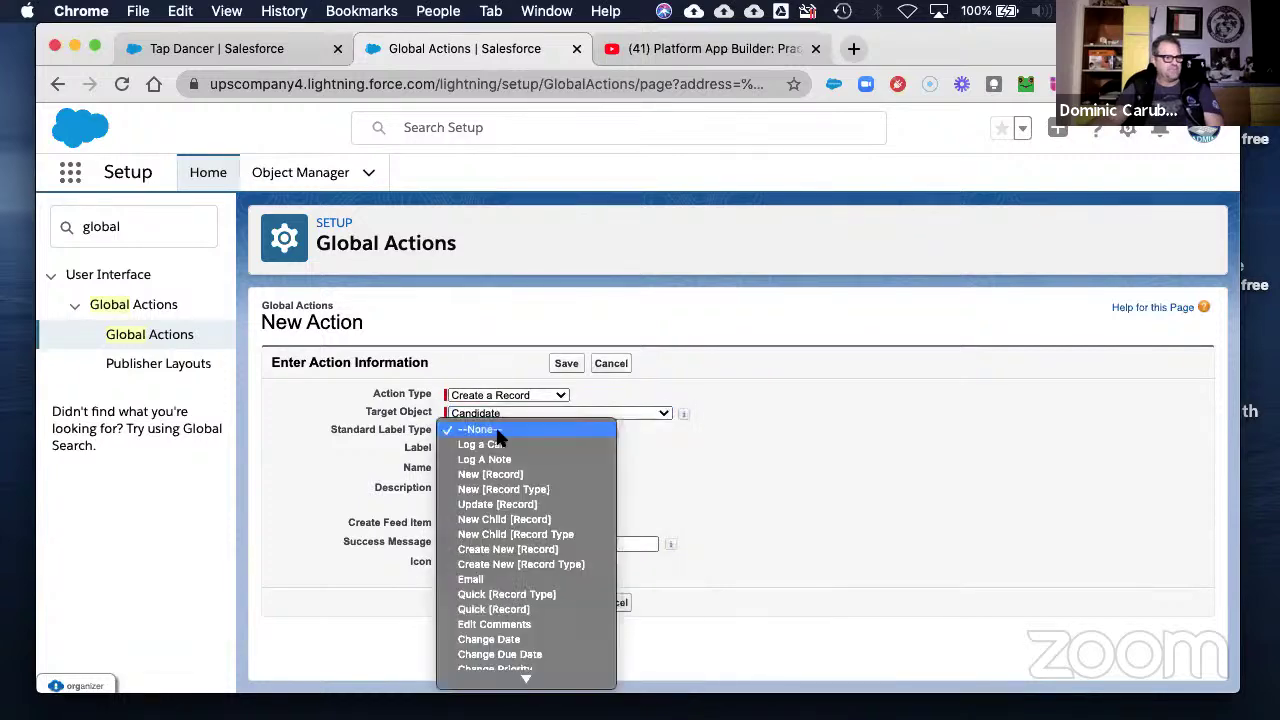
{"action": "left_click", "coordinate": [497, 431]}
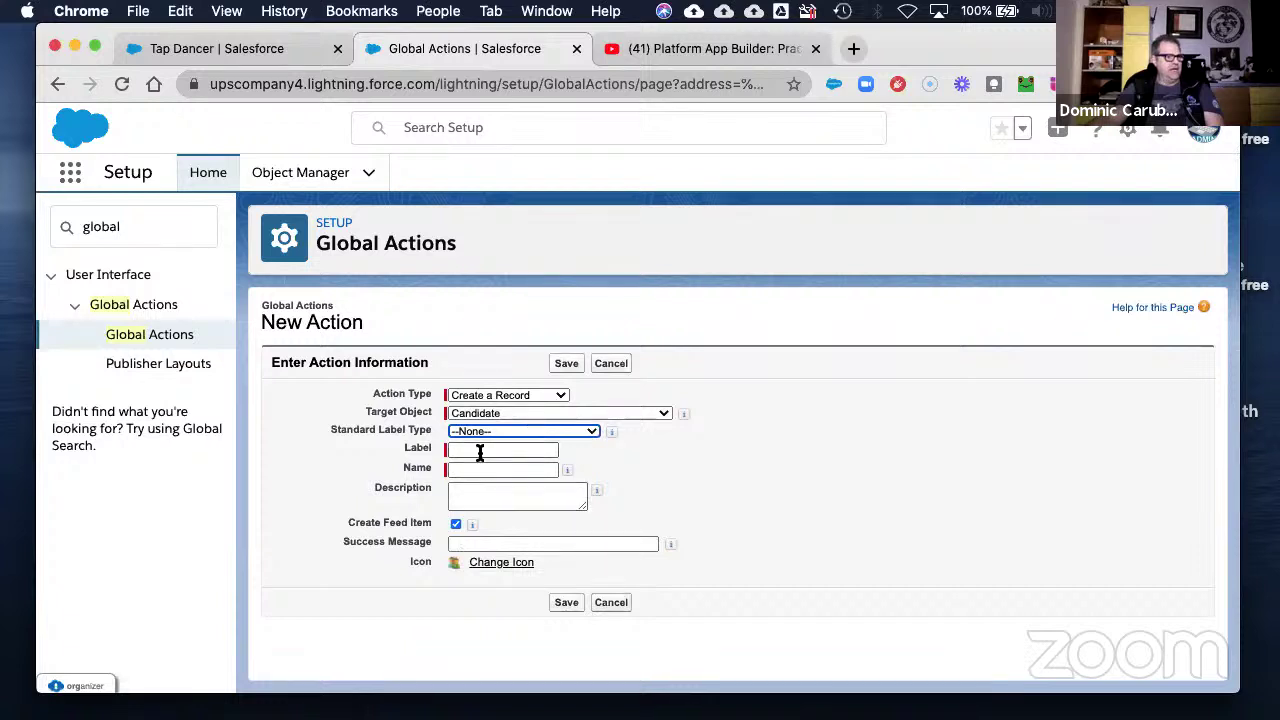
{"action": "left_click", "coordinate": [480, 450]}
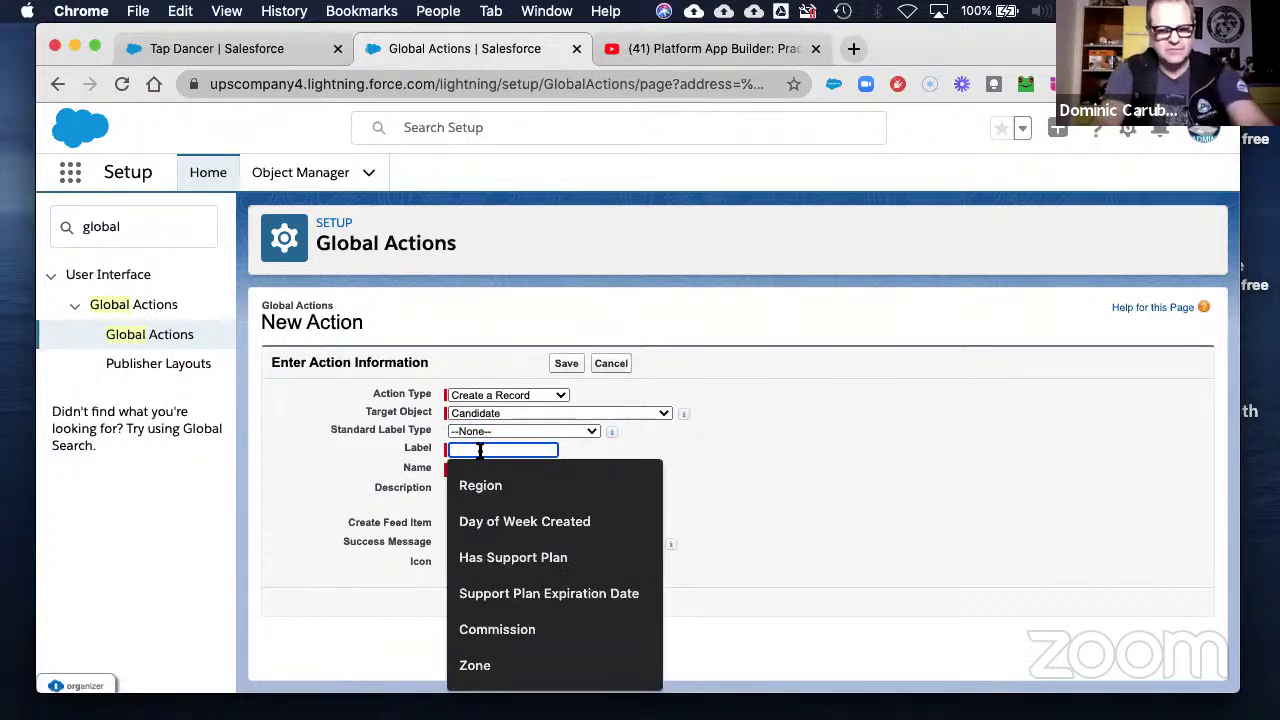
{"action": "type", "text": "Candidate"}
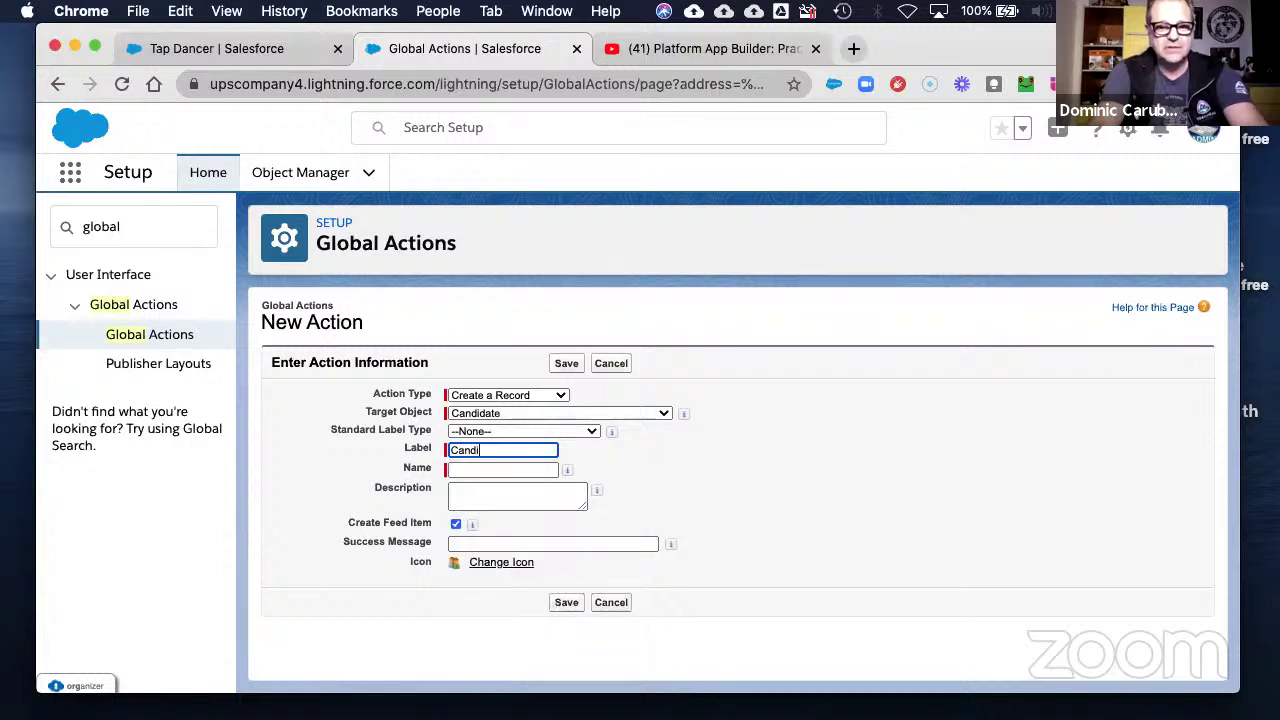
- Describe the action as 'Action to create a new candidate record' and save it
{"action": "key", "text": "Tab"}
{"action": "key", "text": "Tab"}
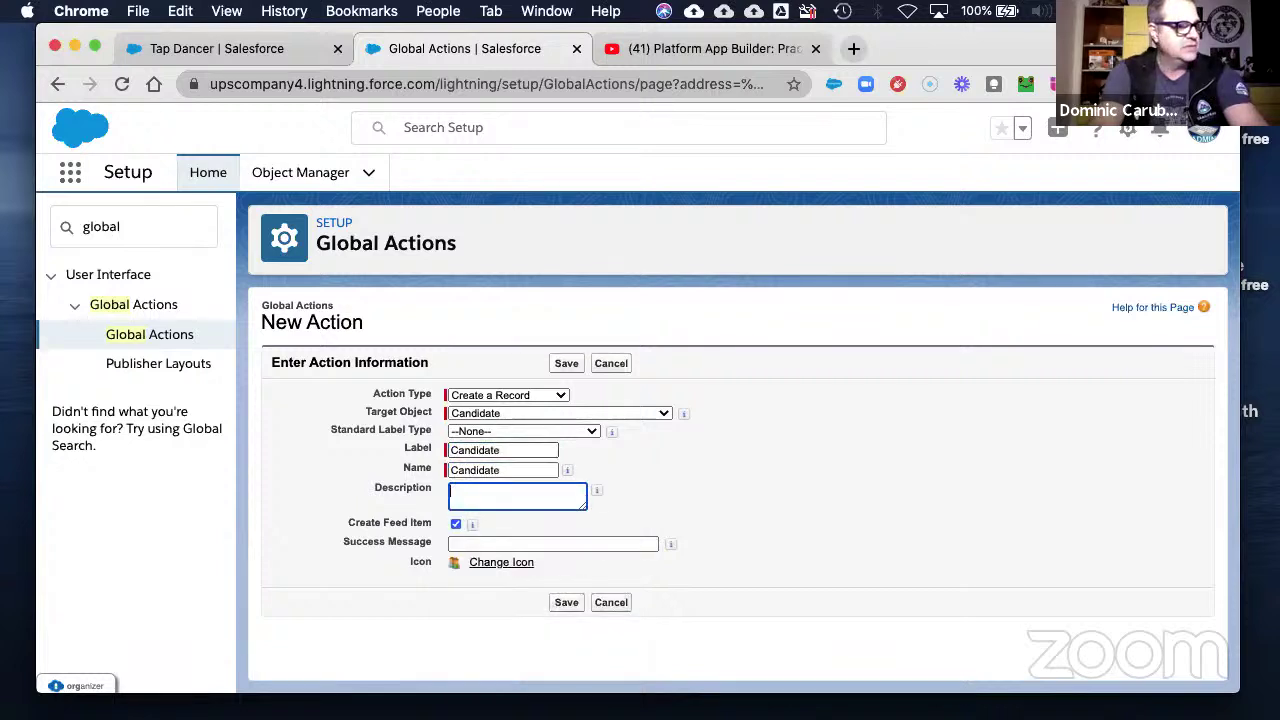
{"action": "type", "text": "Acton"}
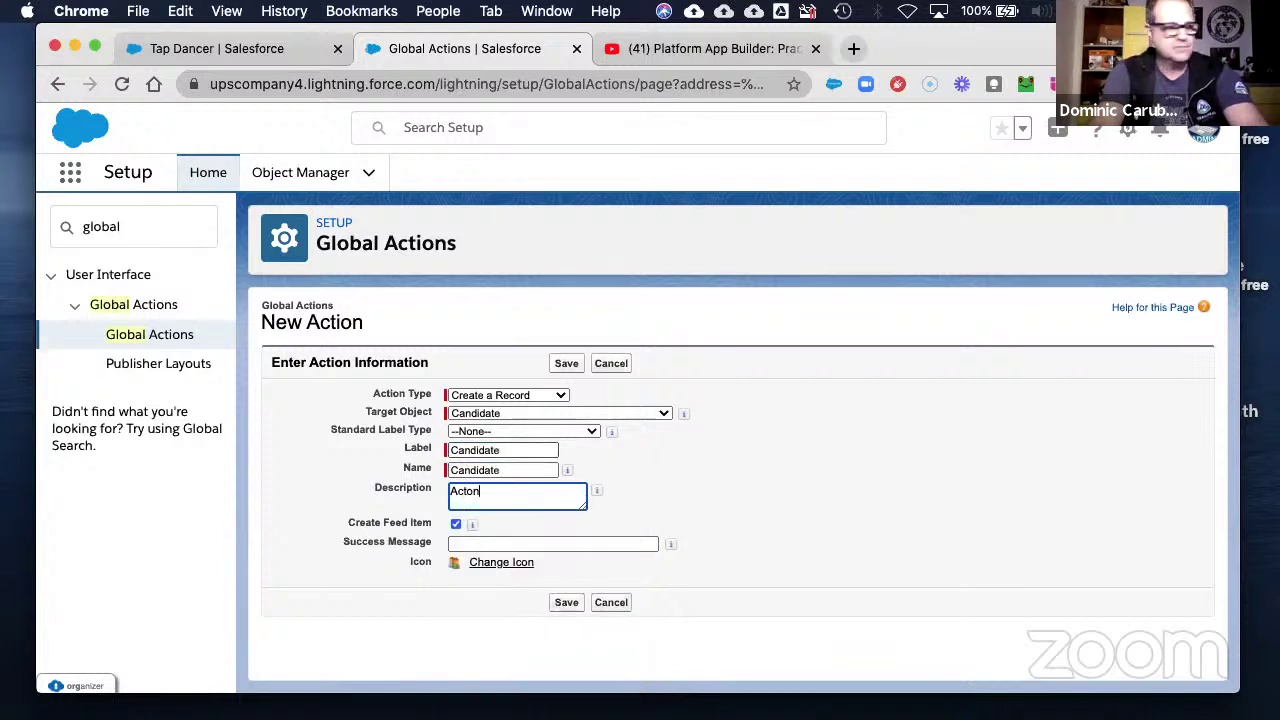
{"action": "key", "text": "BackSpace"}
{"action": "key", "text": "BackSpace"}
{"action": "key", "text": "BackSpace"}
{"action": "type", "text": "tion to "}
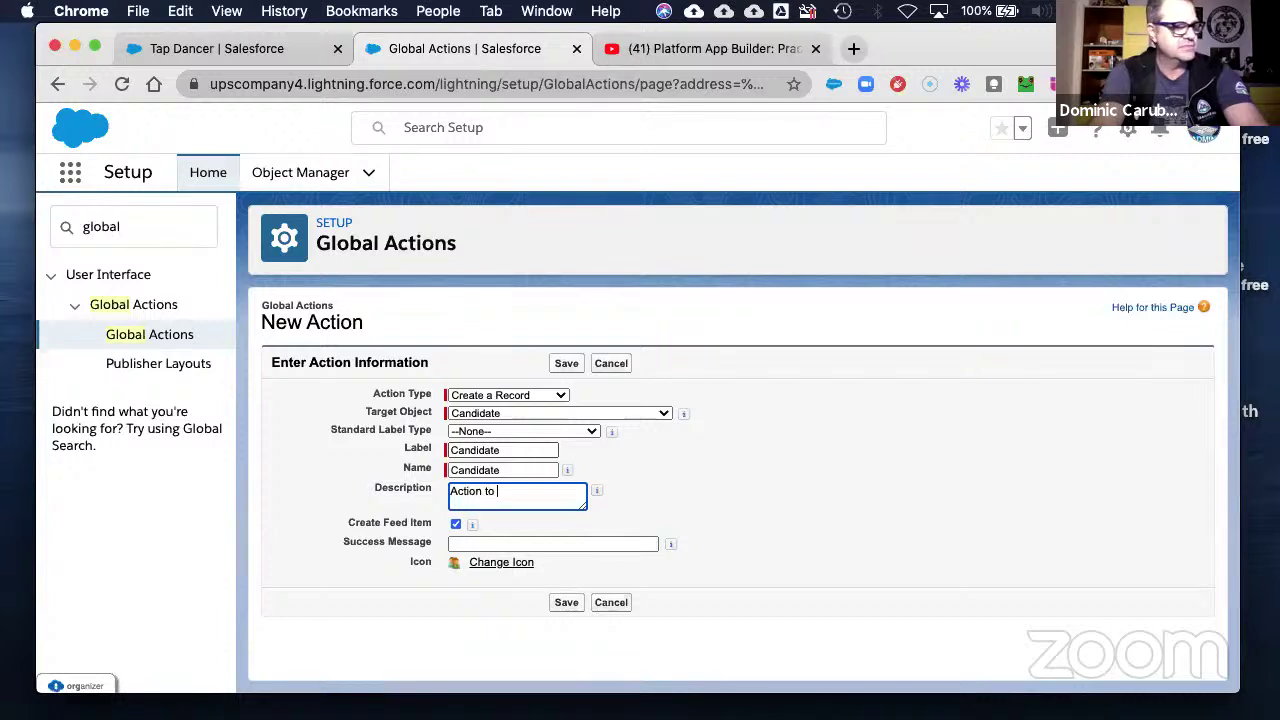
{"action": "type", "text": "create a new "}
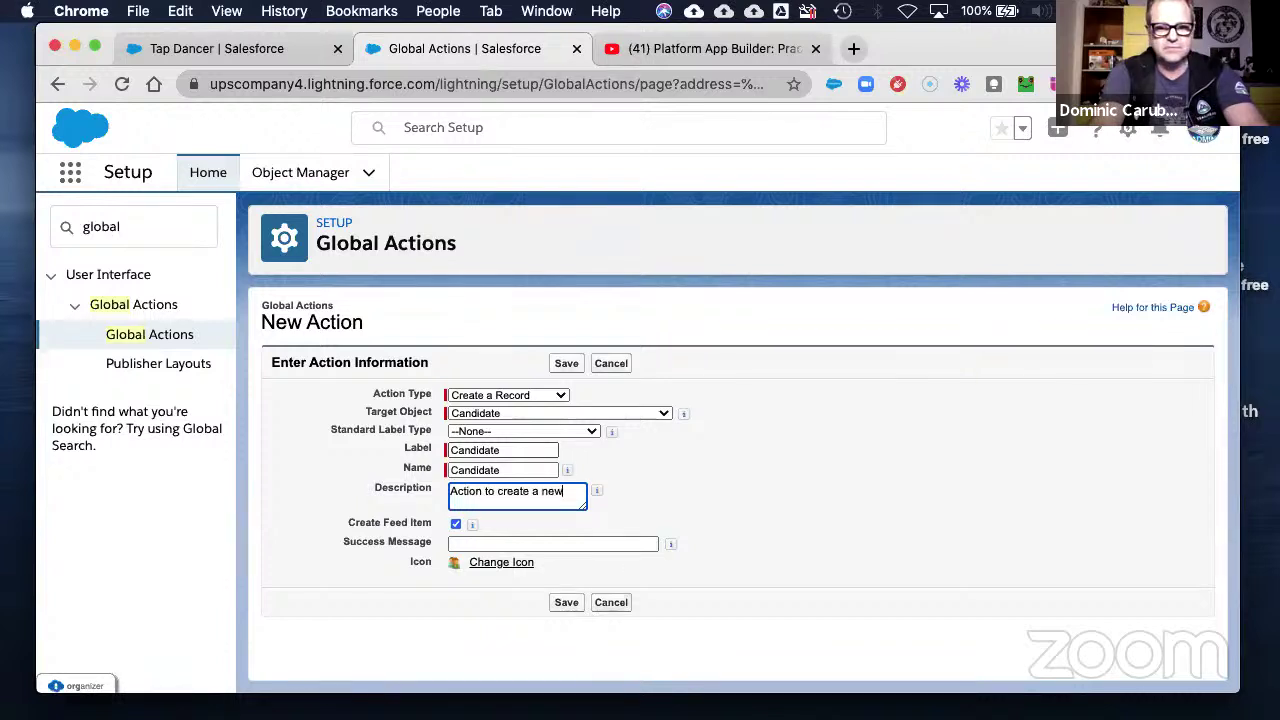
{"action": "type", "text": "candid"}
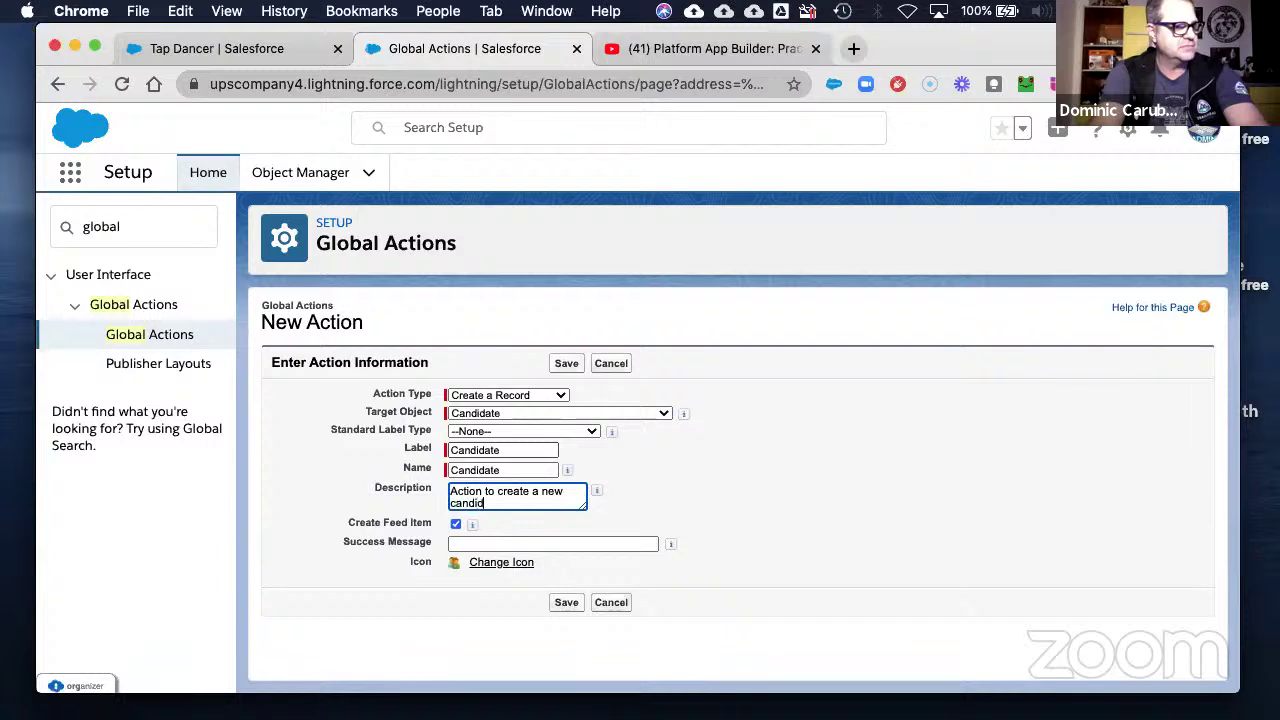
{"action": "type", "text": "ate record"}
{"action": "key", "text": "Tab"}
{"action": "key", "text": "Tab"}
{"action": "key", "text": "Tab"}
{"action": "key", "text": "Tab"}
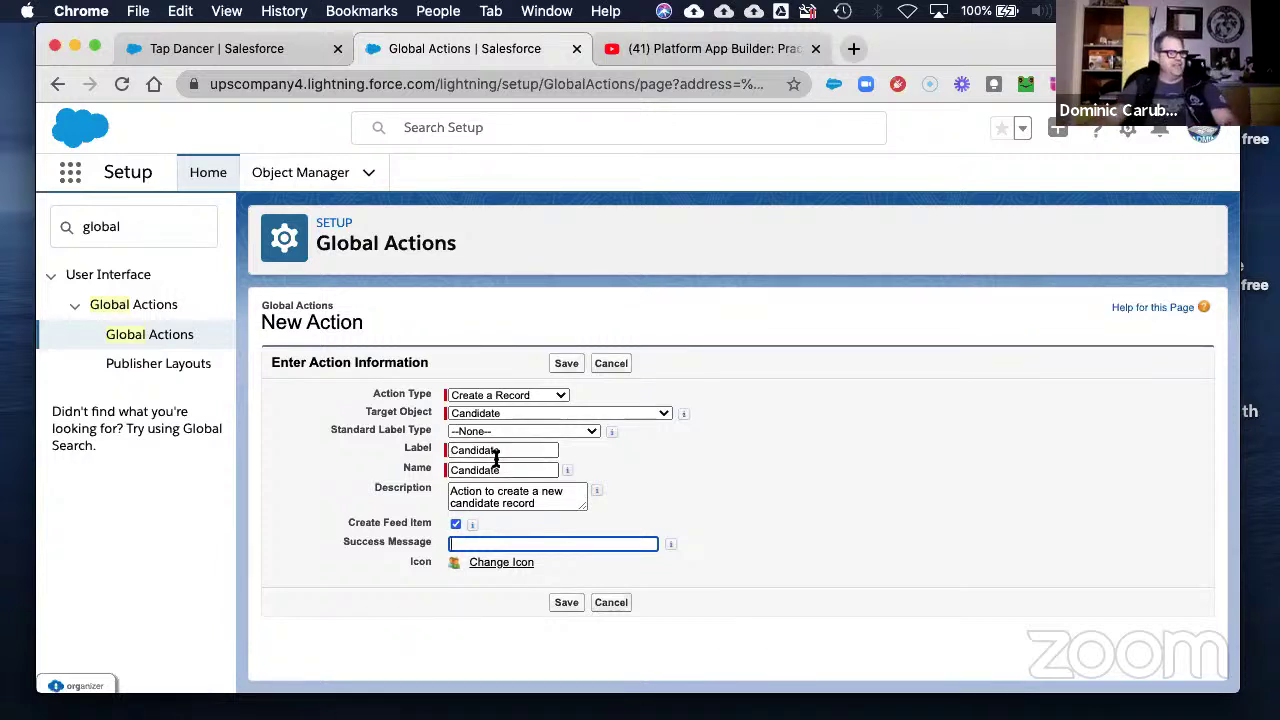
{"action": "left_click", "coordinate": [574, 603]}
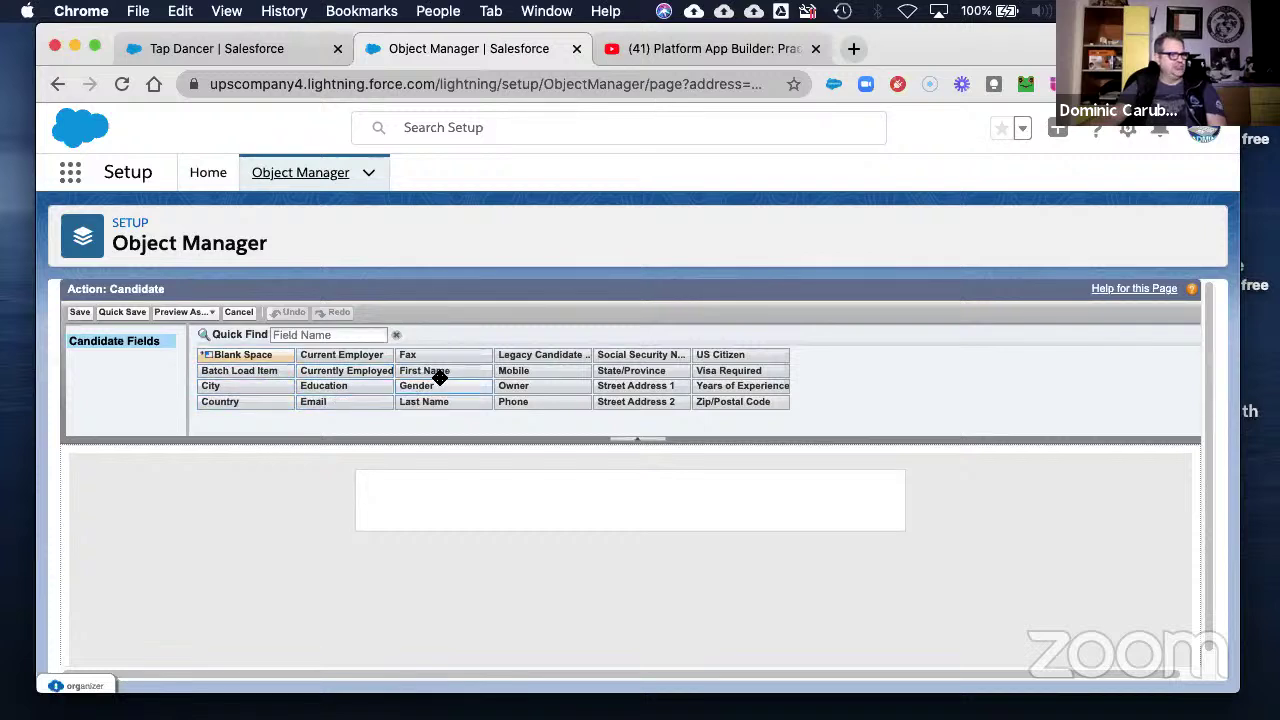
- Lay out First/Last Name, Phone, Email, Education, Currently Employed, Years of Experience, Current Employer; save
{"action": "left_click_drag", "start_coordinate": [440, 377], "coordinate": [417, 475]}
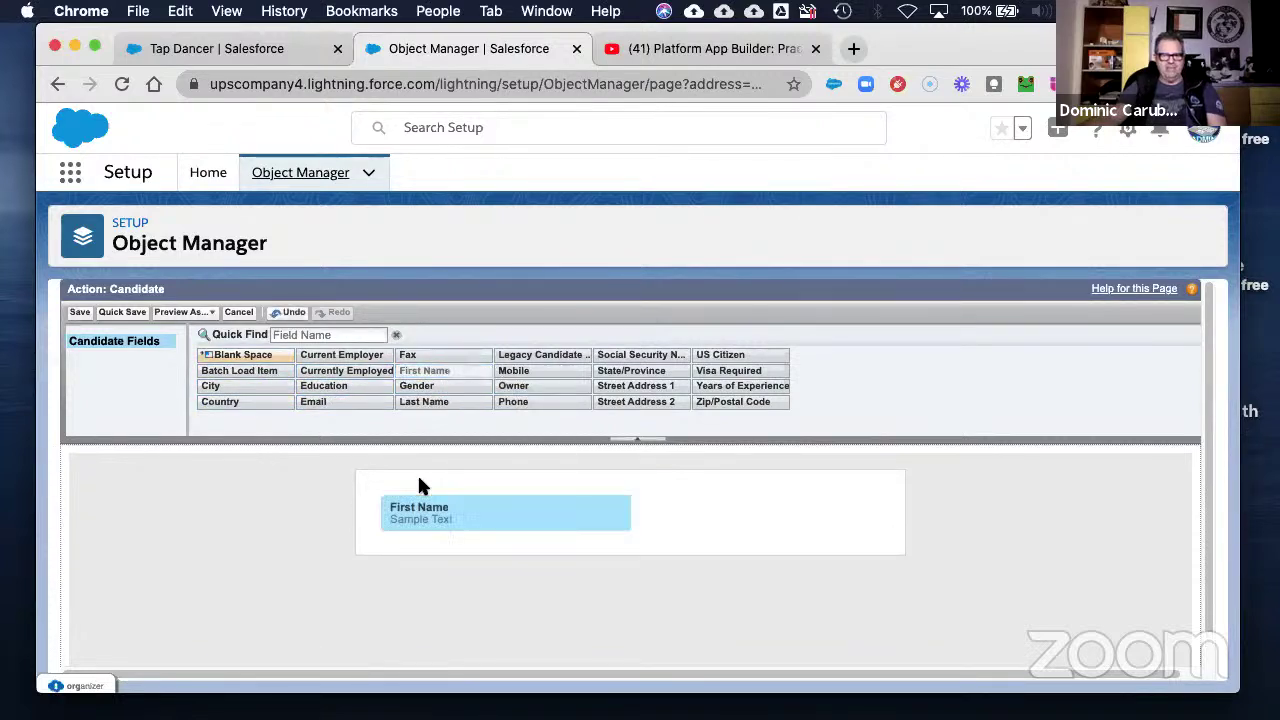
{"action": "left_click_drag", "start_coordinate": [400, 403], "coordinate": [679, 507]}
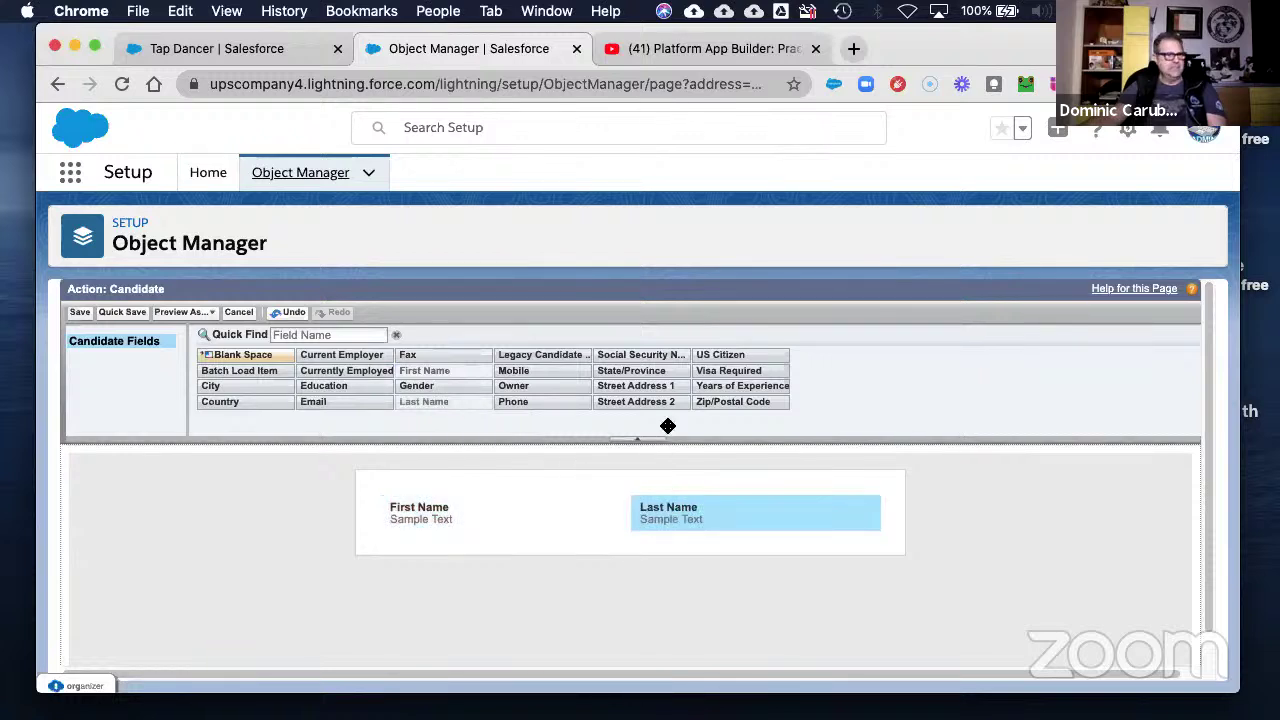
{"action": "left_click_drag", "start_coordinate": [507, 401], "coordinate": [412, 545]}
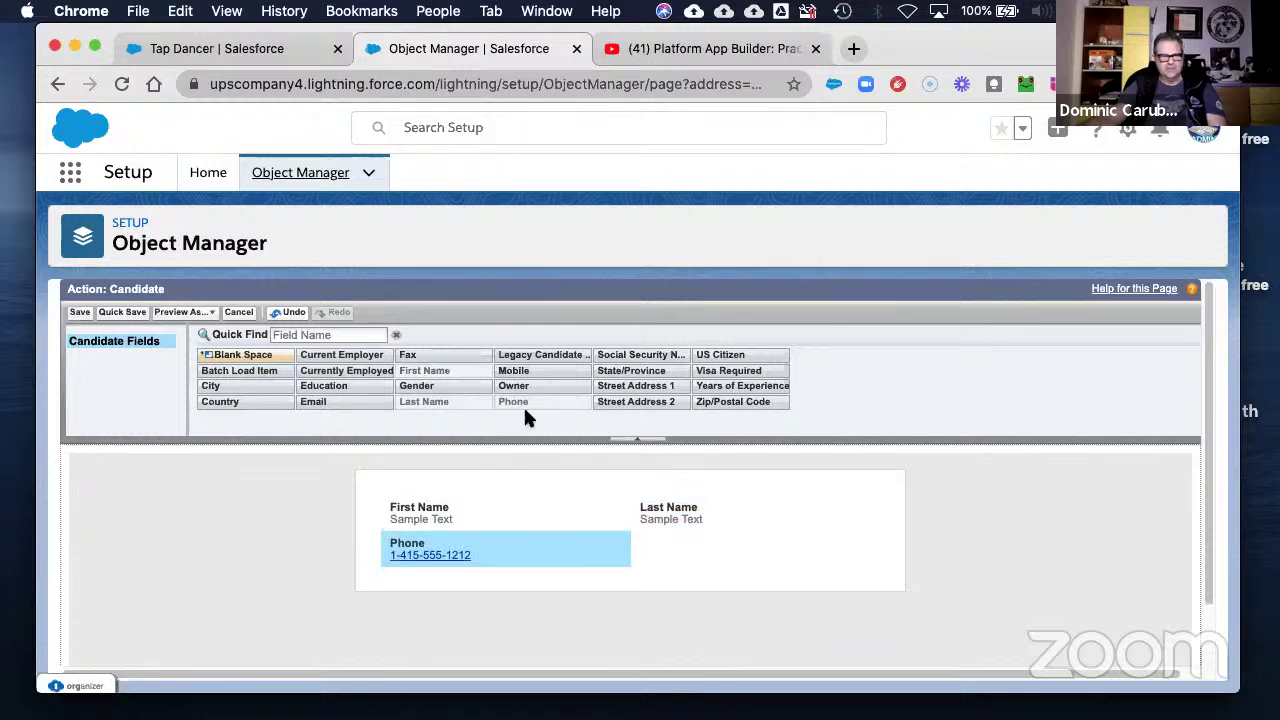
{"action": "left_click_drag", "start_coordinate": [308, 402], "coordinate": [671, 556]}
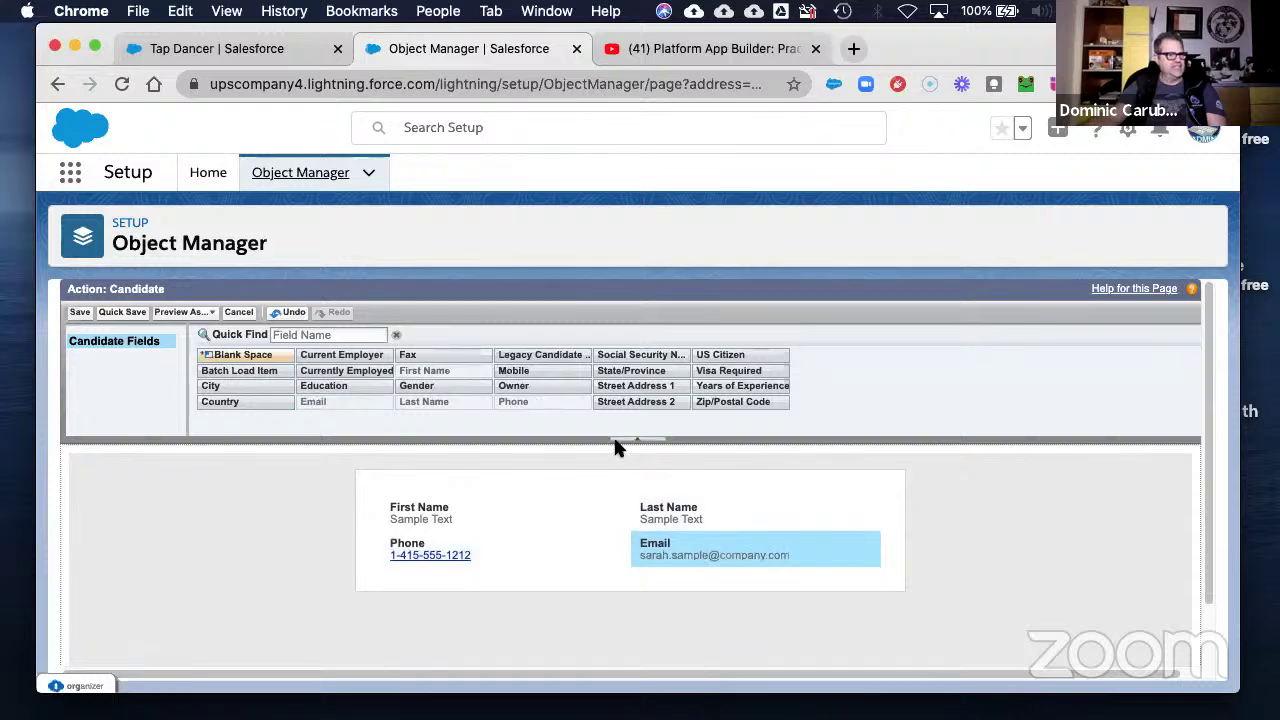
{"action": "left_click_drag", "start_coordinate": [331, 390], "coordinate": [395, 580]}
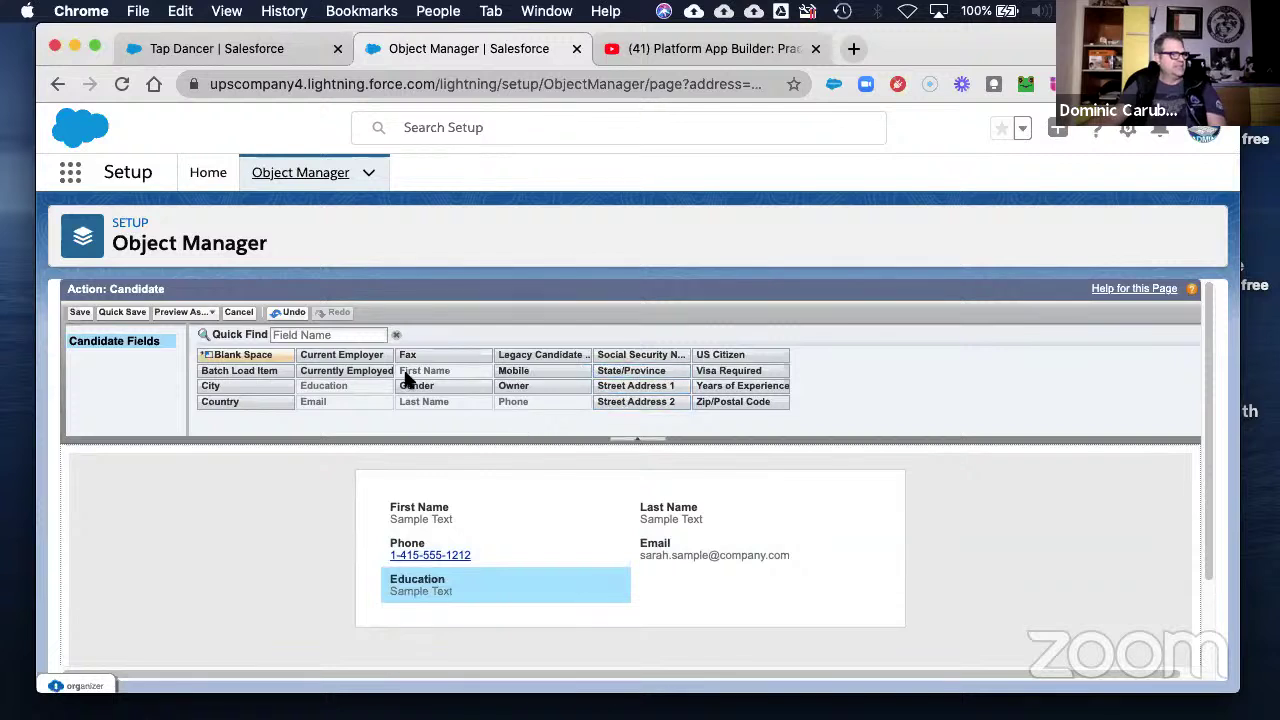
{"action": "left_click_drag", "start_coordinate": [346, 374], "coordinate": [411, 611]}
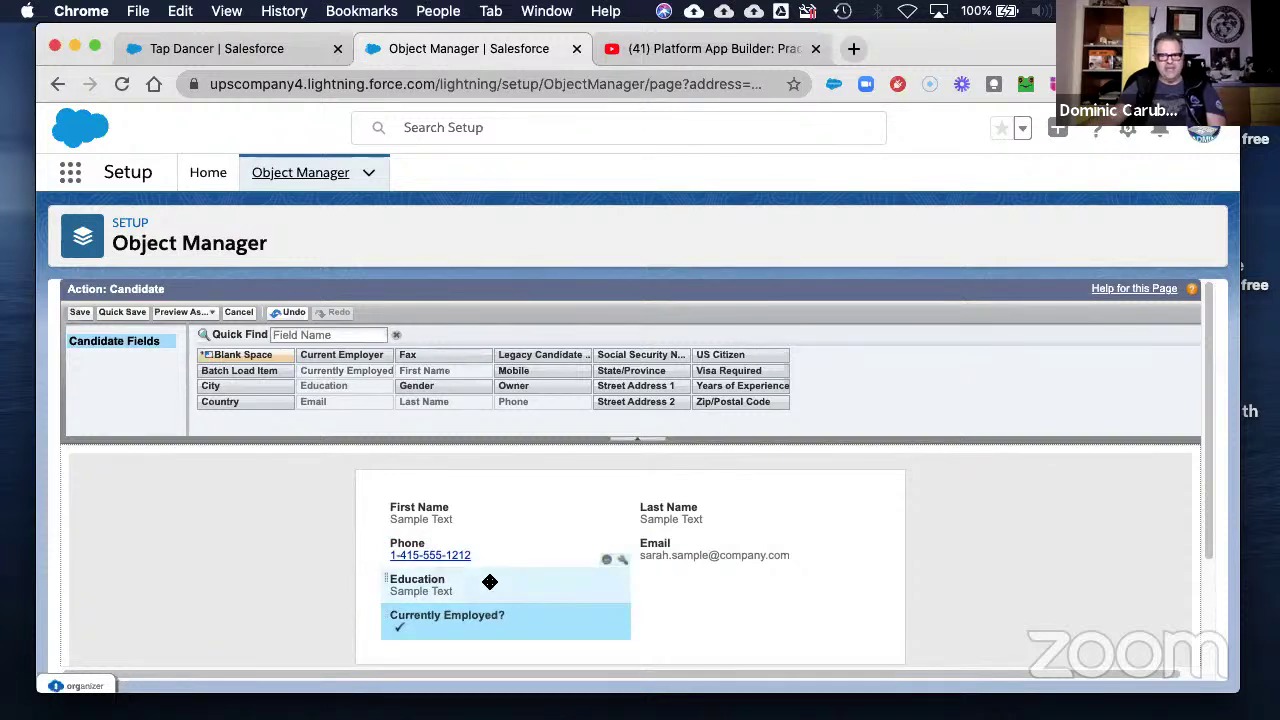
{"action": "left_click_drag", "start_coordinate": [766, 380], "coordinate": [741, 594]}
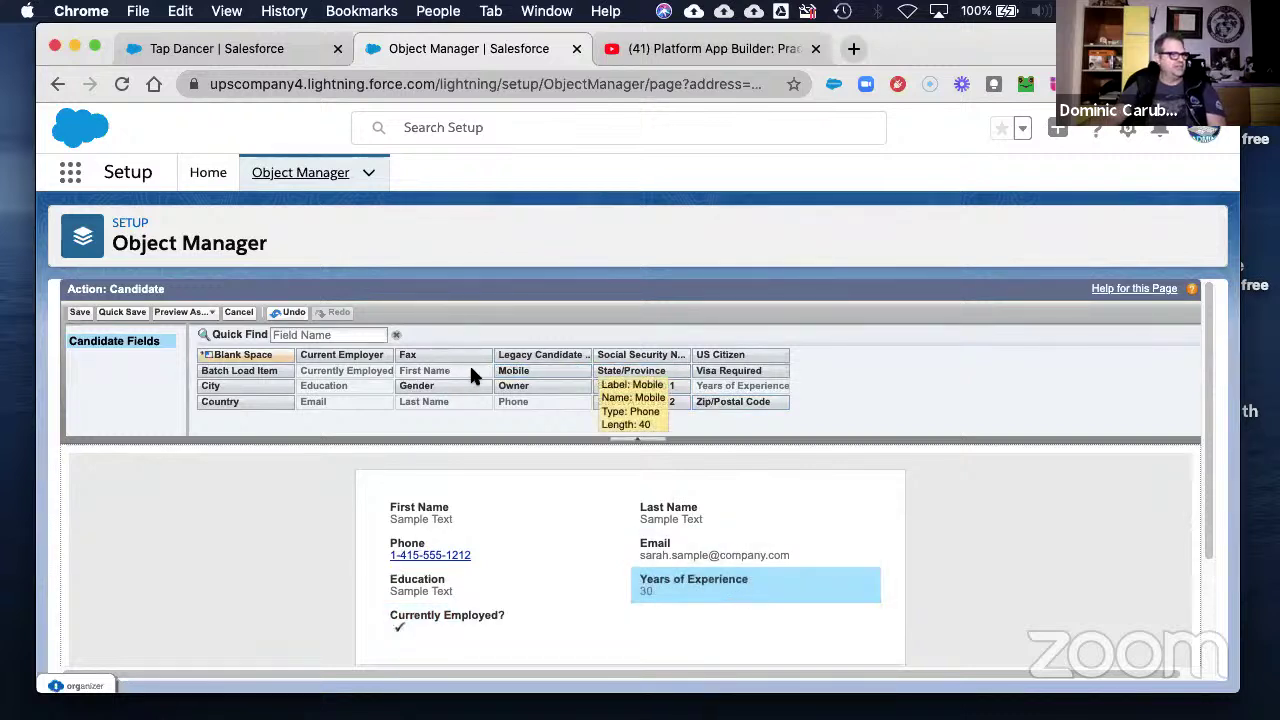
{"action": "left_click_drag", "start_coordinate": [365, 355], "coordinate": [729, 580]}
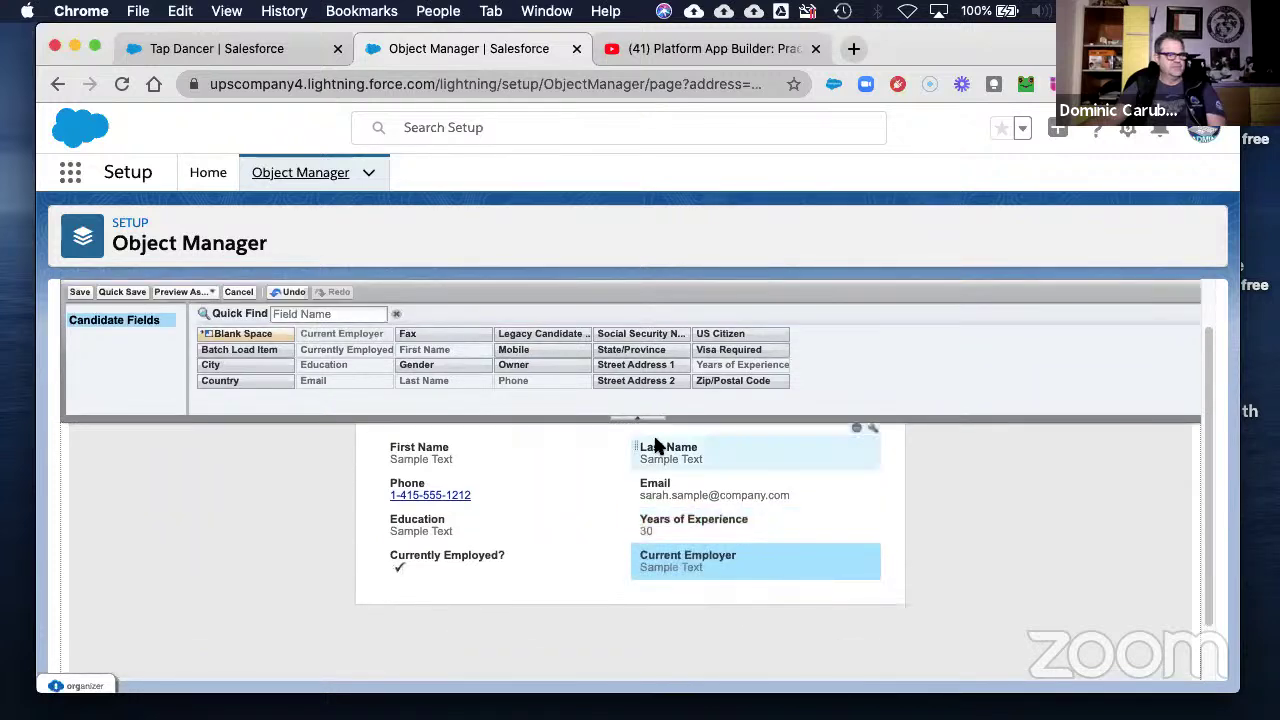
{"action": "left_click", "coordinate": [78, 292]}
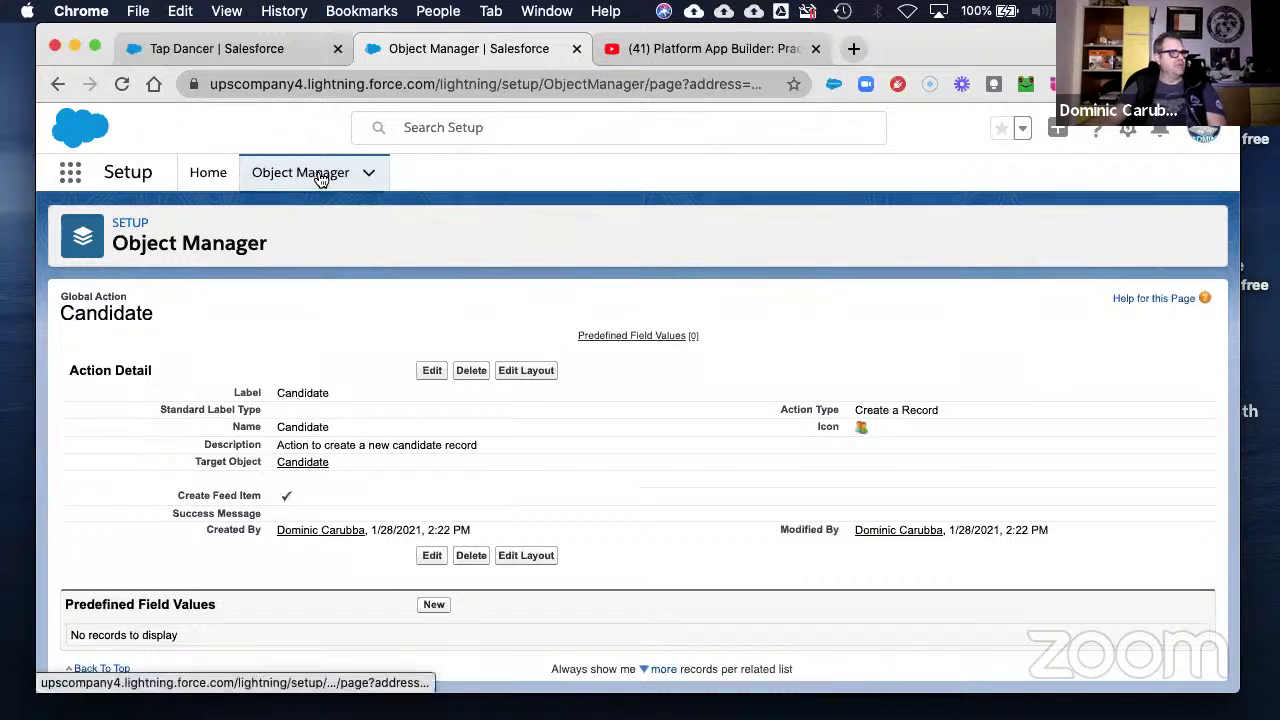
- Go from Setup Home to the Publisher Layouts page under Global Actions
{"action": "left_click", "coordinate": [210, 176]}
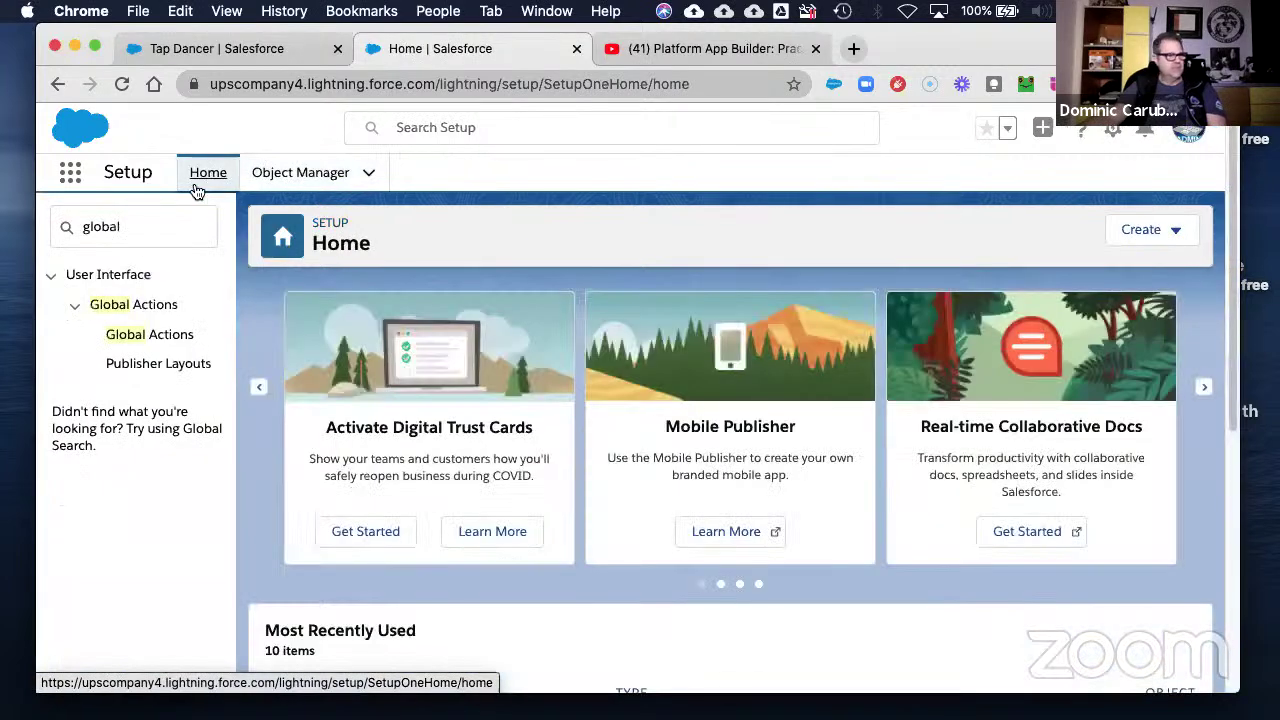
{"action": "left_click", "coordinate": [157, 366]}
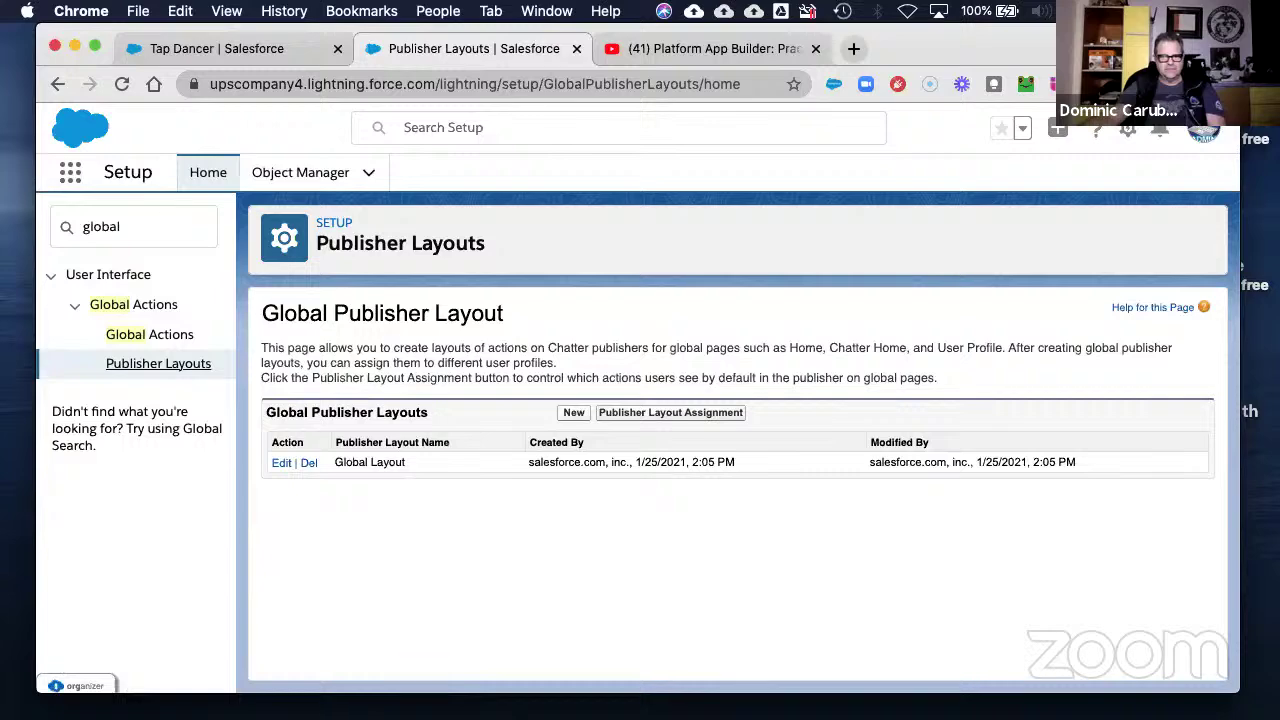
- Clone Global Layout into a new publisher layout named 'HR Layout' and save it
{"action": "left_click", "coordinate": [573, 413]}
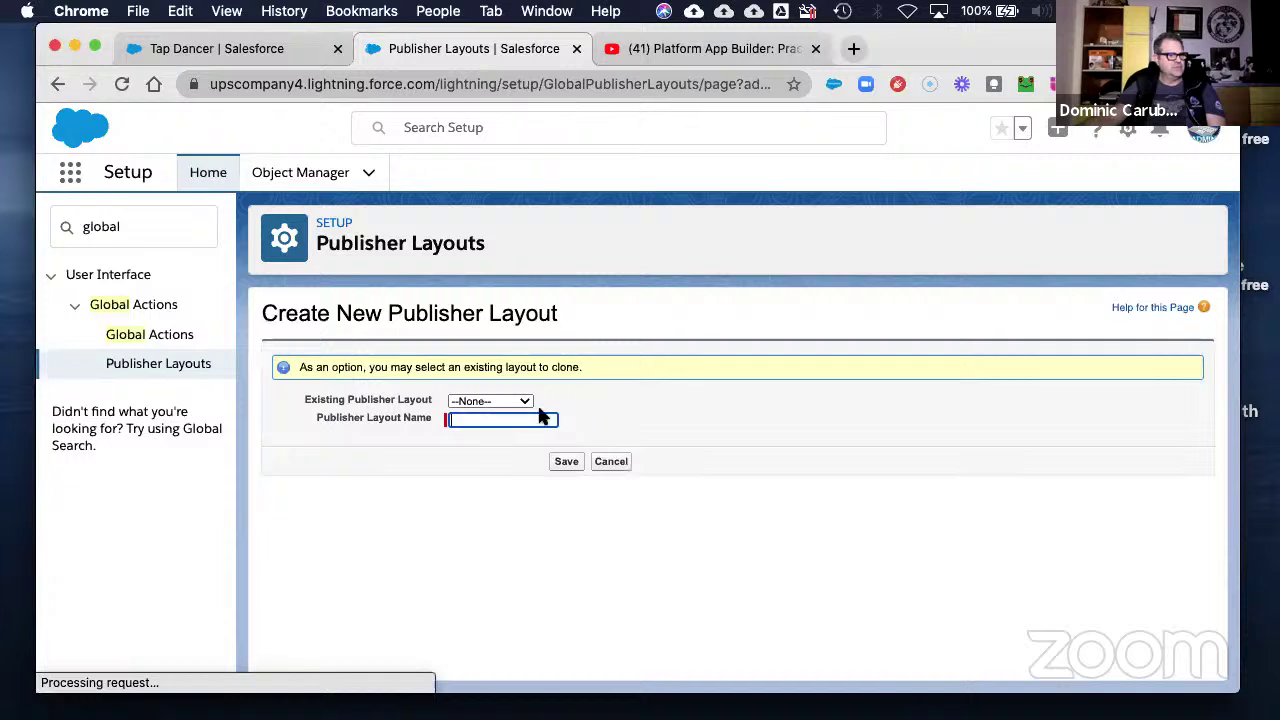
{"action": "left_click", "coordinate": [516, 404]}
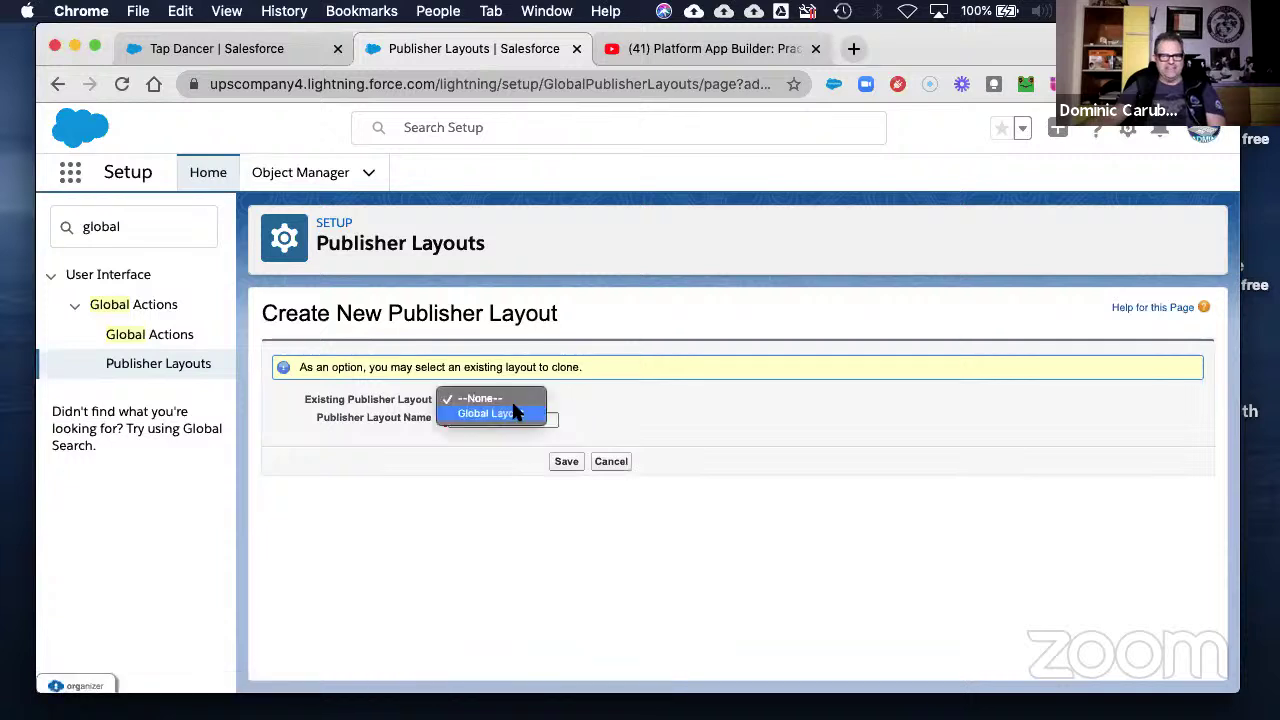
{"action": "left_click", "coordinate": [494, 414]}
{"action": "left_click", "coordinate": [493, 419]}
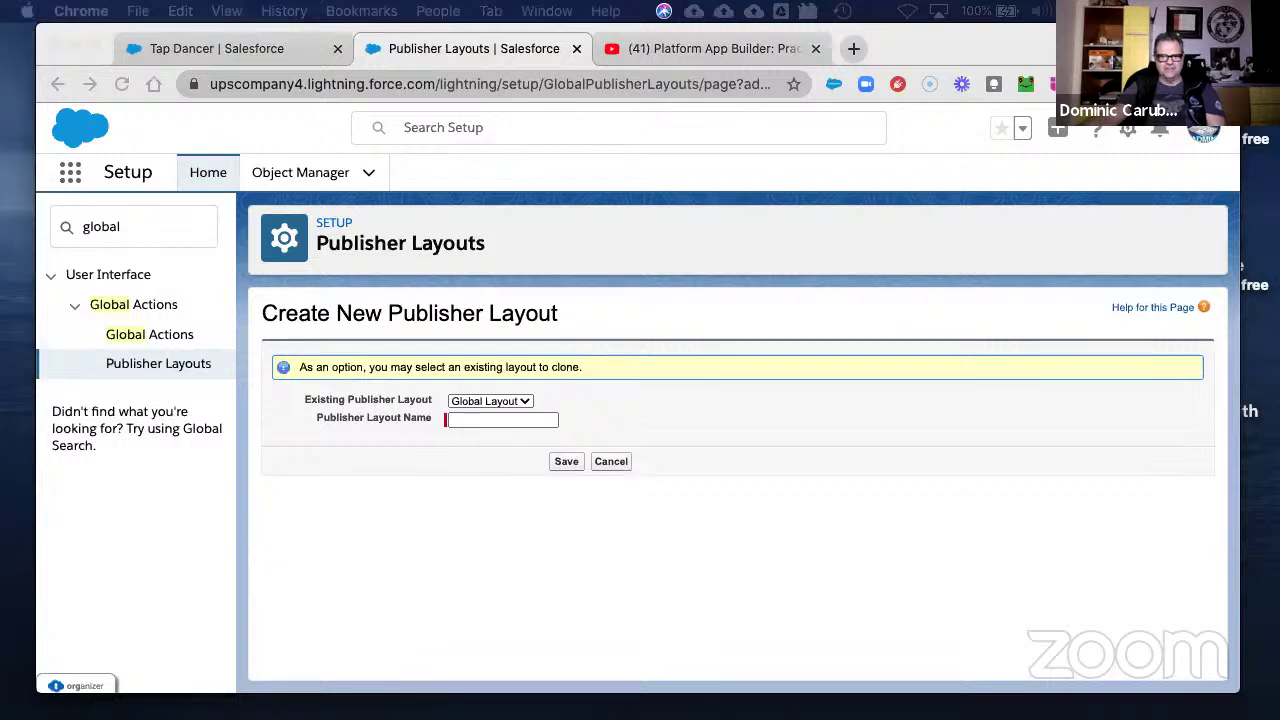
{"action": "right_click", "coordinate": [485, 419]}
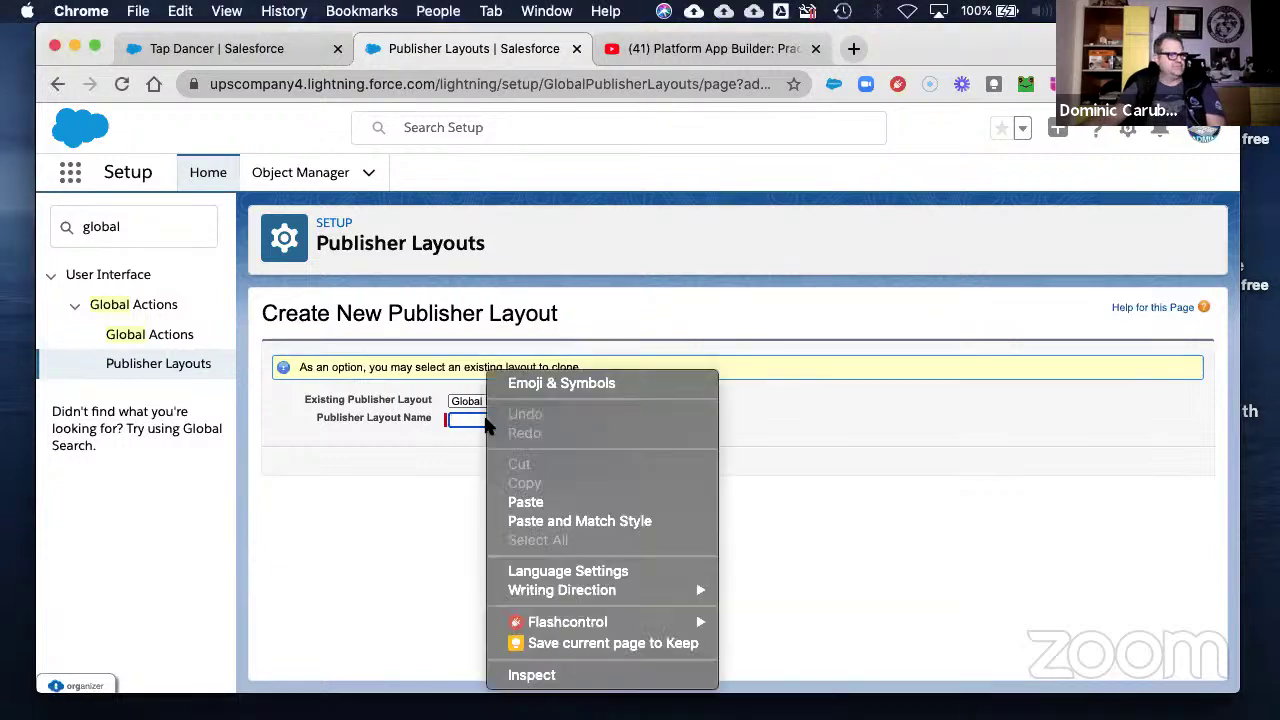
{"action": "left_click", "coordinate": [551, 499]}
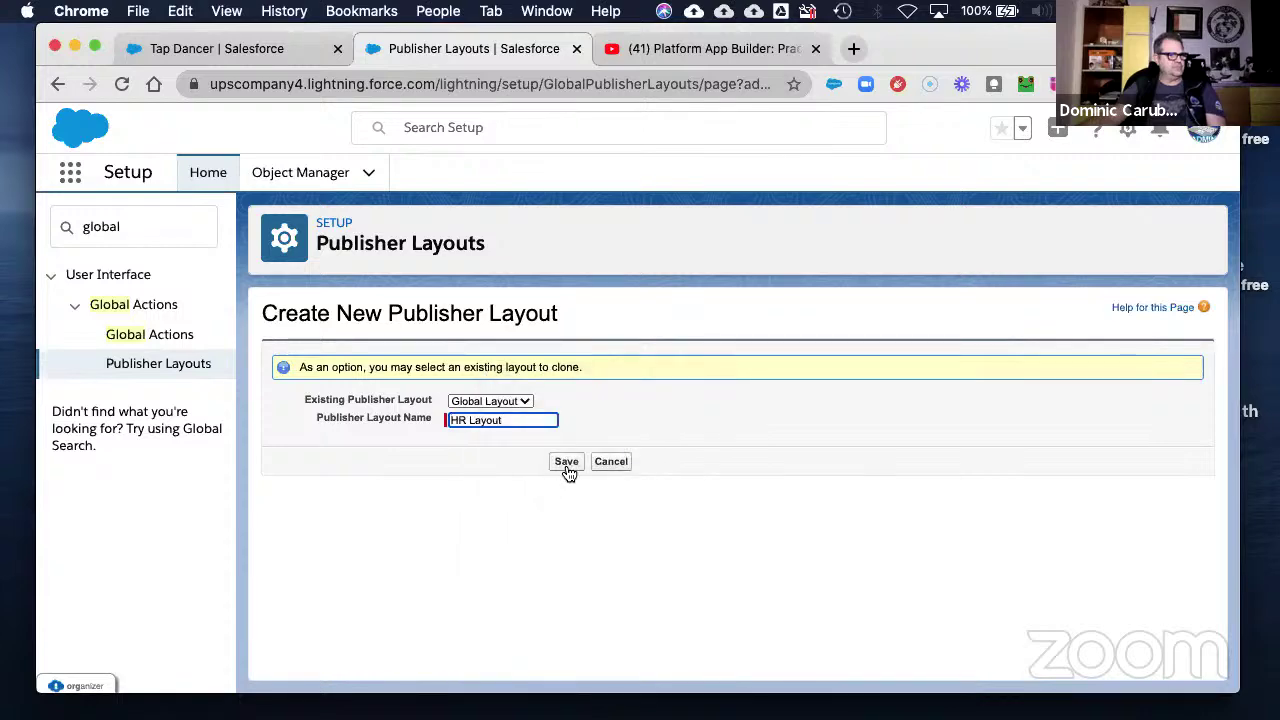
{"action": "left_click", "coordinate": [566, 464]}
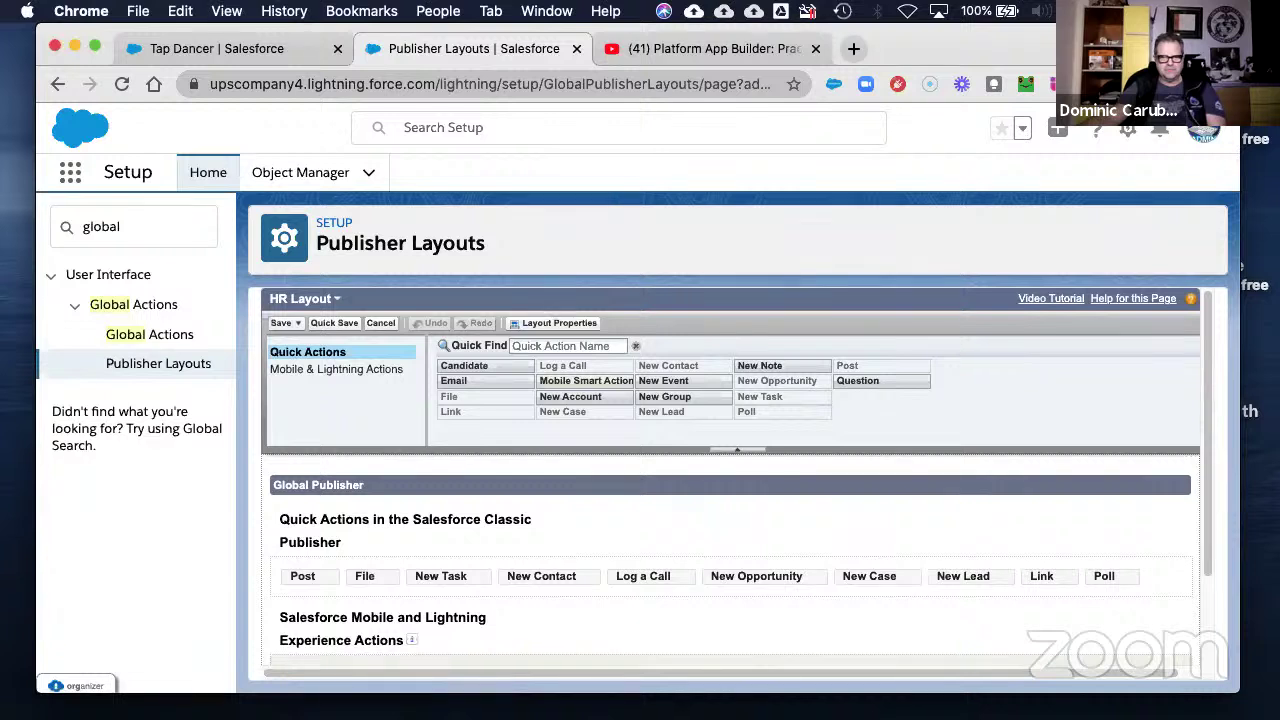
- Override HR Layout's predefined Lightning actions, then go to the Global Actions list
{"action": "left_click", "coordinate": [333, 376]}
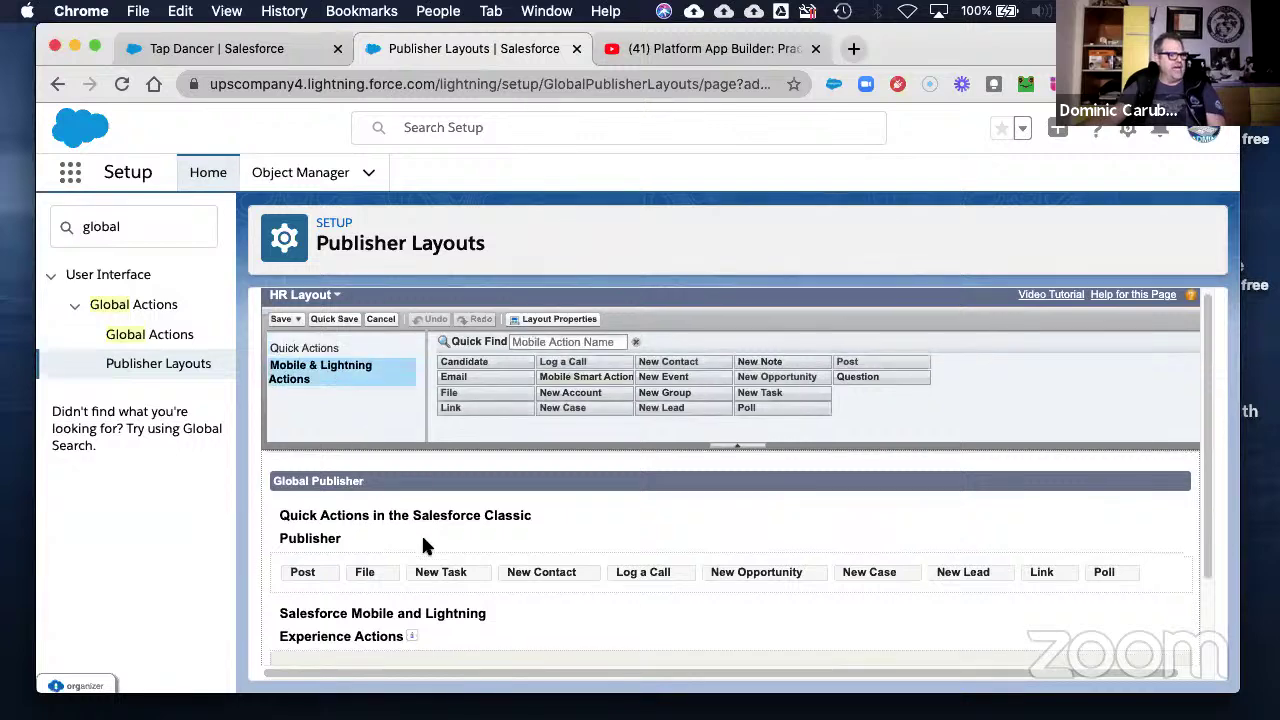
{"action": "scroll", "coordinate": [490, 550], "scroll_direction": "down", "scroll_amount": 3}
{"action": "left_click", "coordinate": [1180, 622]}
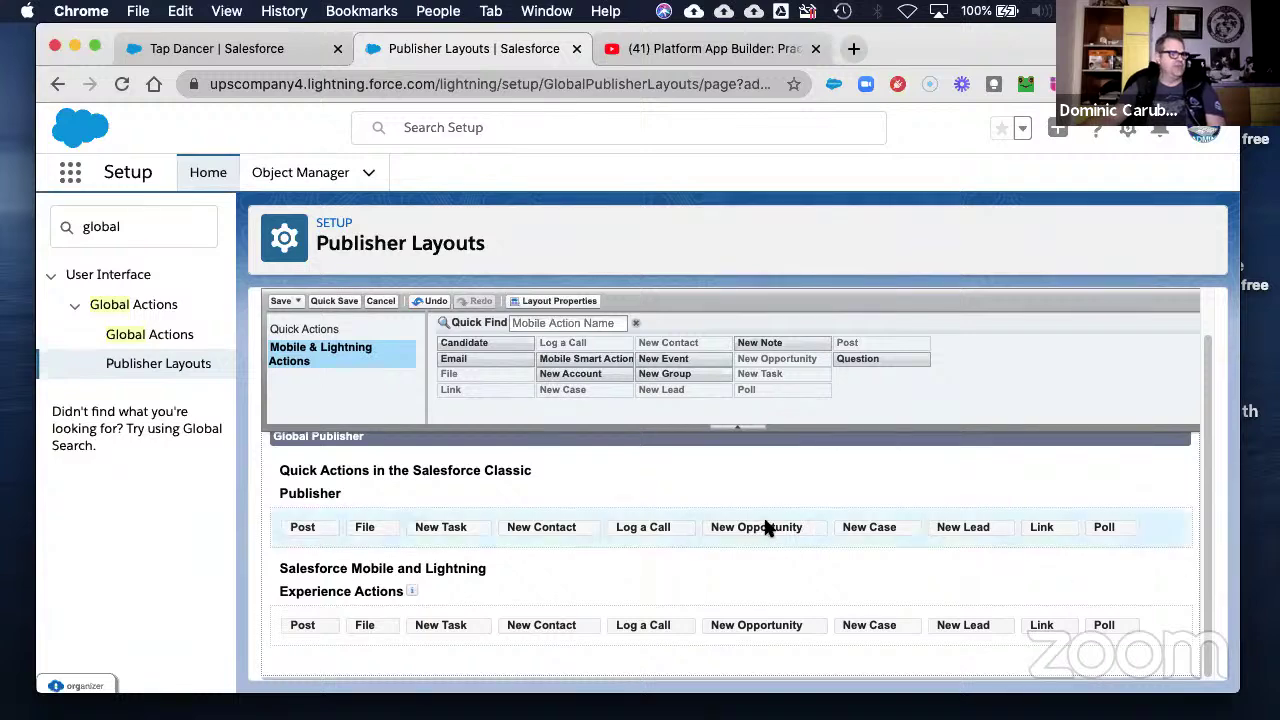
{"action": "left_click", "coordinate": [143, 337]}
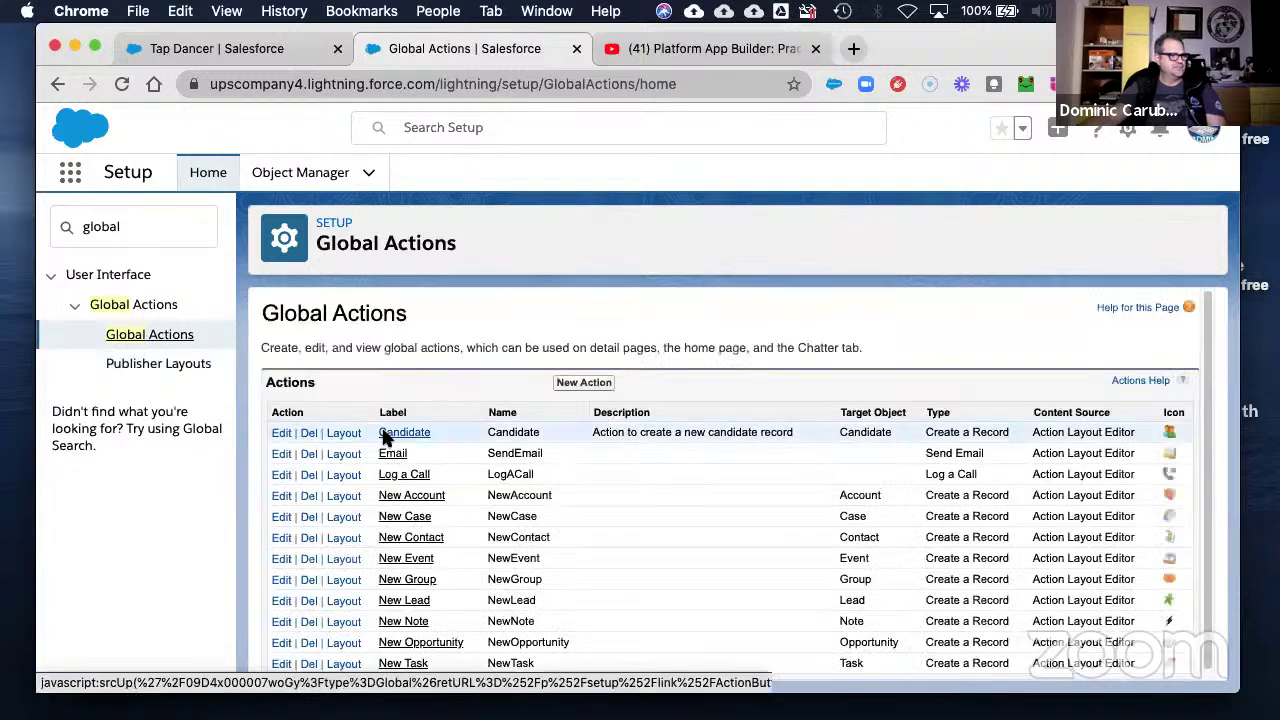
- Relabel the Candidate global action to 'New Candidate' with API name New_Candidate and save
{"action": "left_click", "coordinate": [282, 433]}
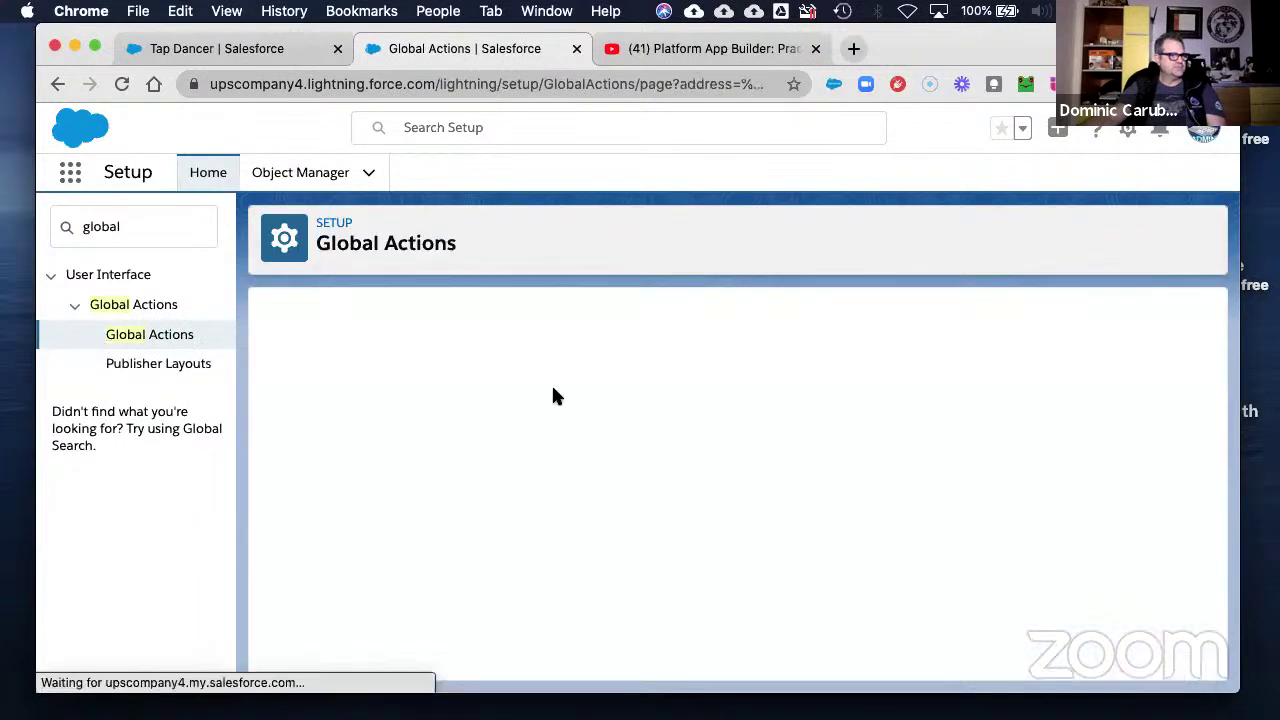
{"action": "double_click", "coordinate": [465, 447]}
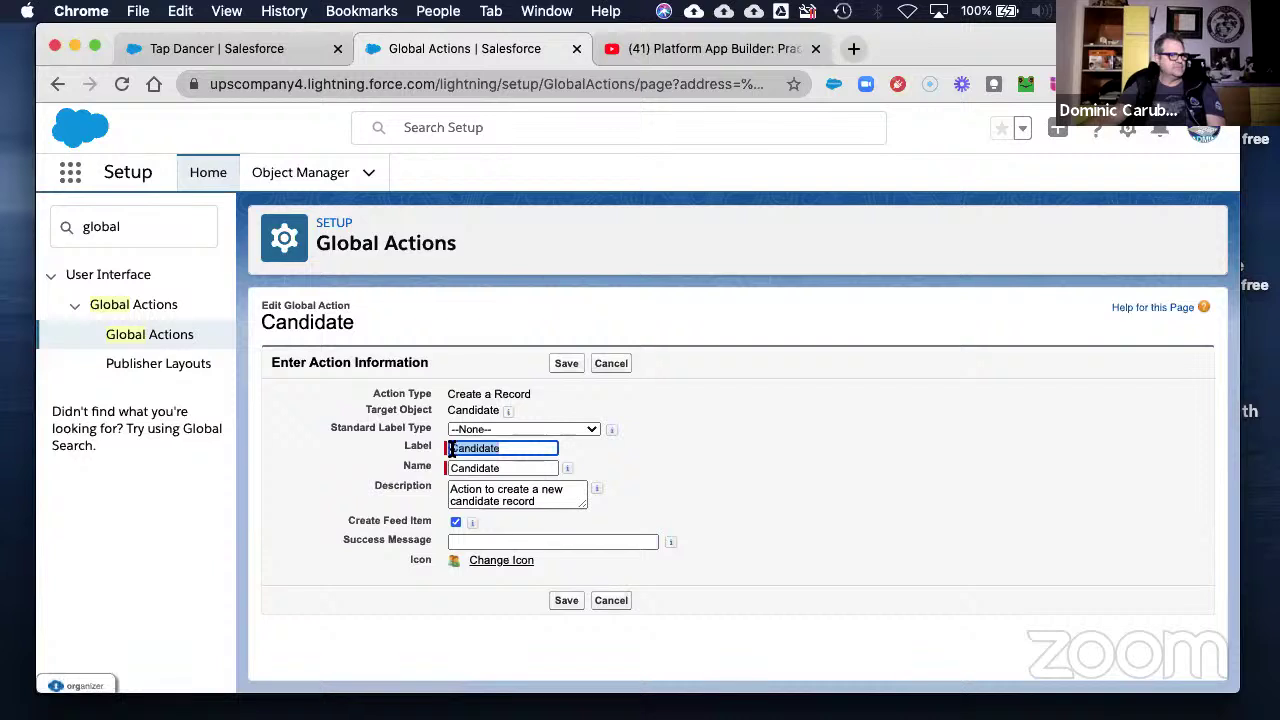
{"action": "double_click", "coordinate": [496, 467]}
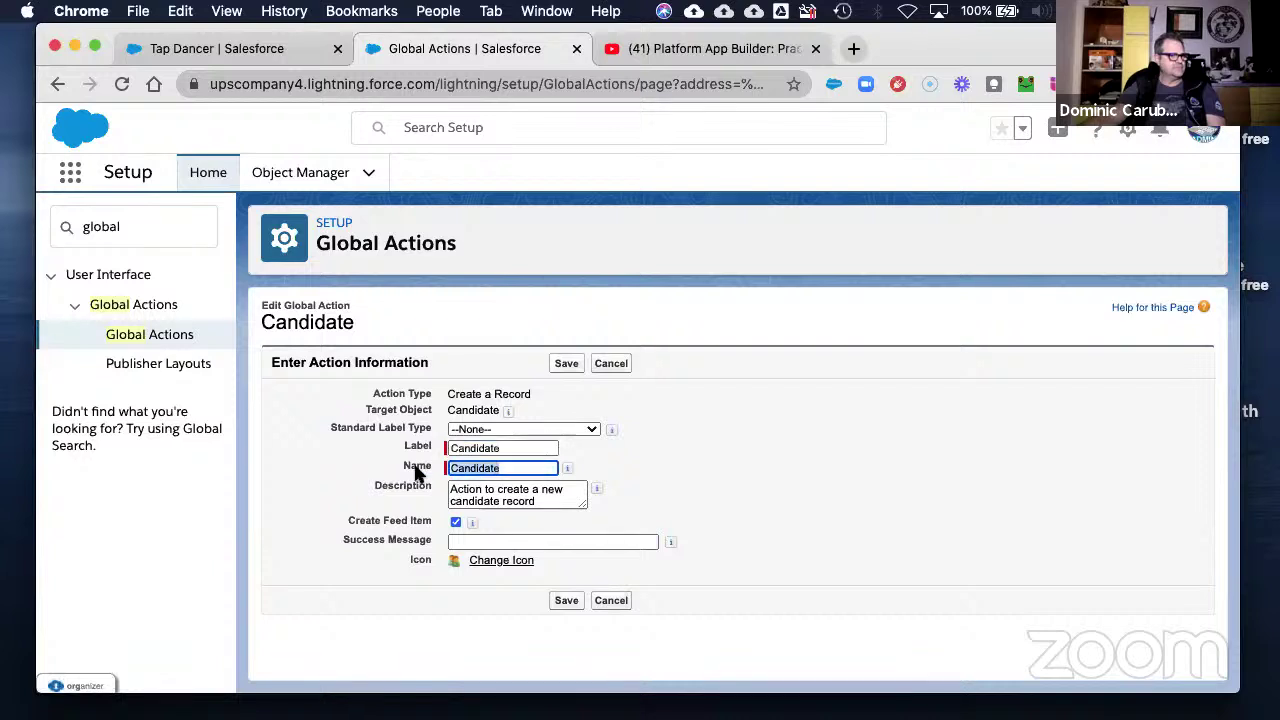
{"action": "key", "text": "BackSpace"}
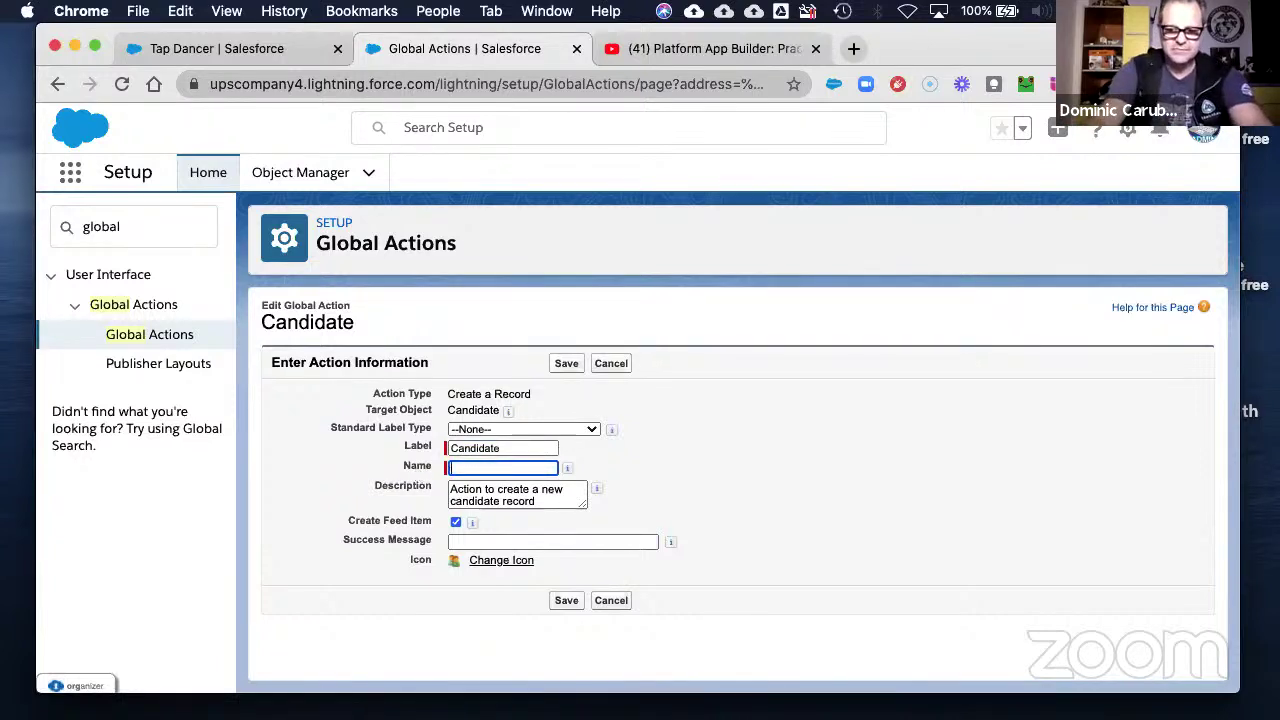
{"action": "key", "text": "shift+Tab"}
{"action": "type", "text": "New "}
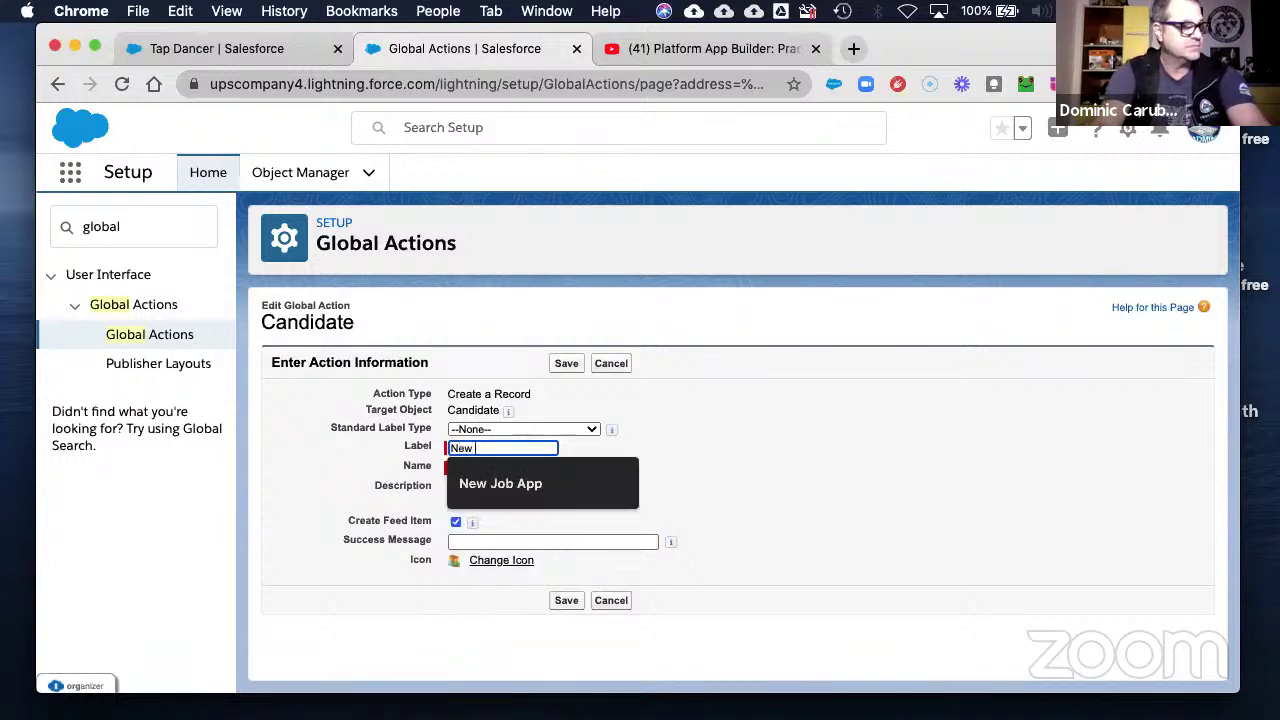
{"action": "type", "text": "Candidate"}
{"action": "key", "text": "Tab"}
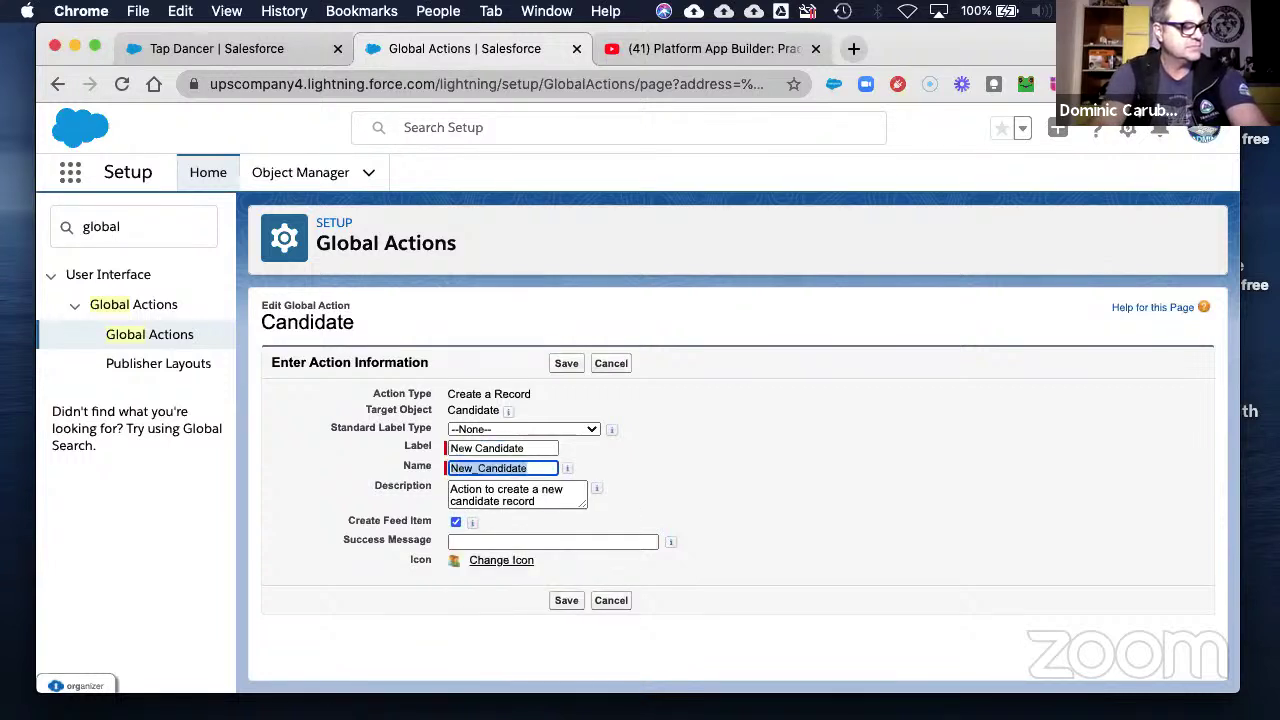
{"action": "key", "text": "Tab"}
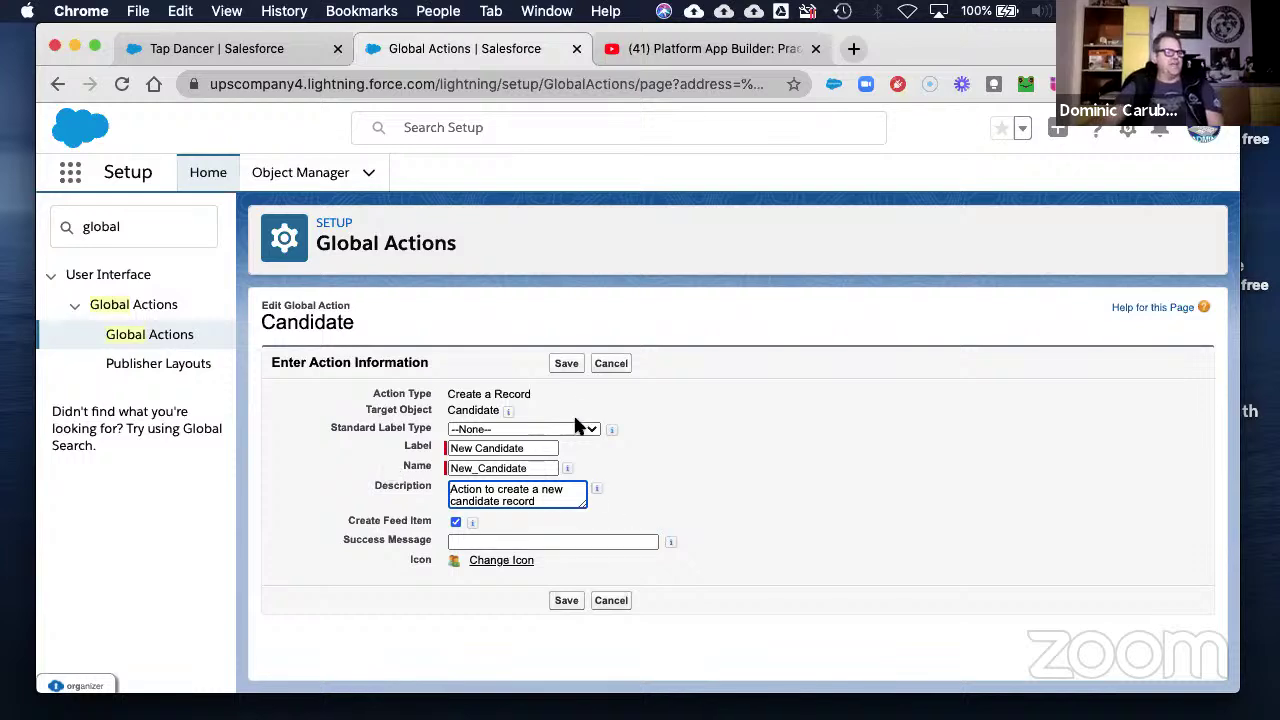
{"action": "left_click", "coordinate": [566, 363]}
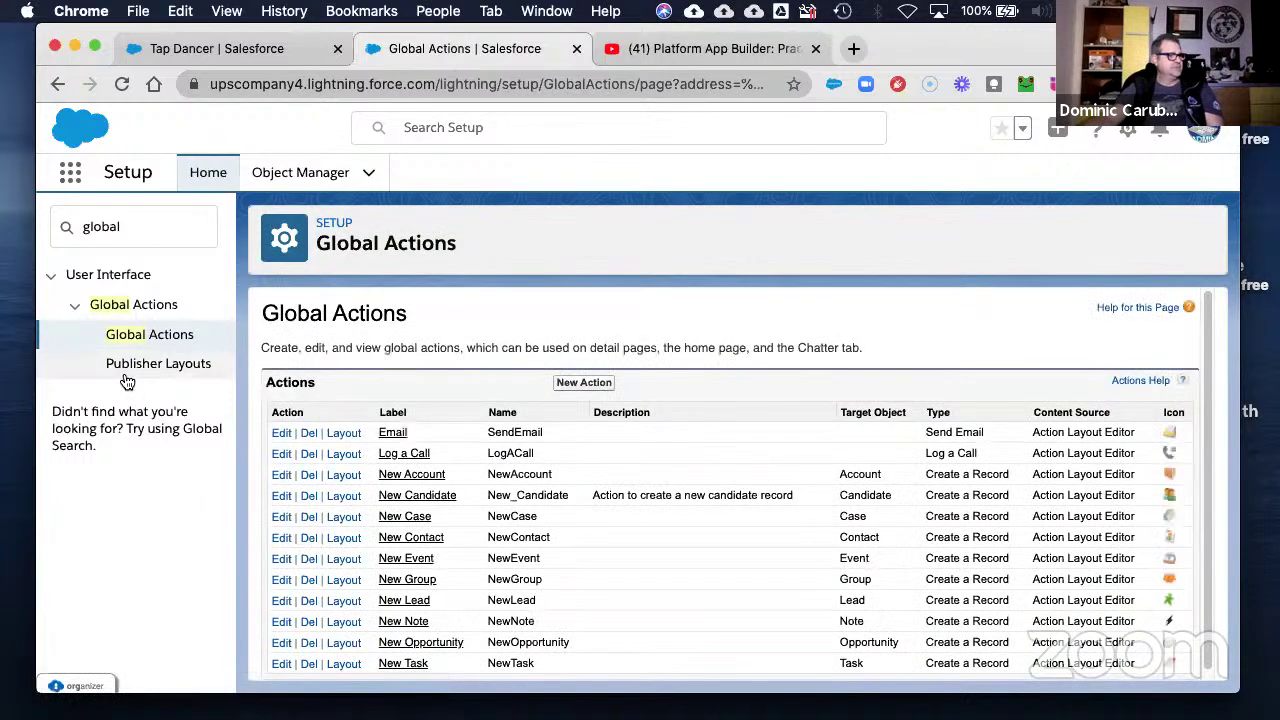
- Edit HR Layout, override its predefined Lightning actions, and add New Candidate to the Classic publisher actions
{"action": "left_click", "coordinate": [128, 370]}
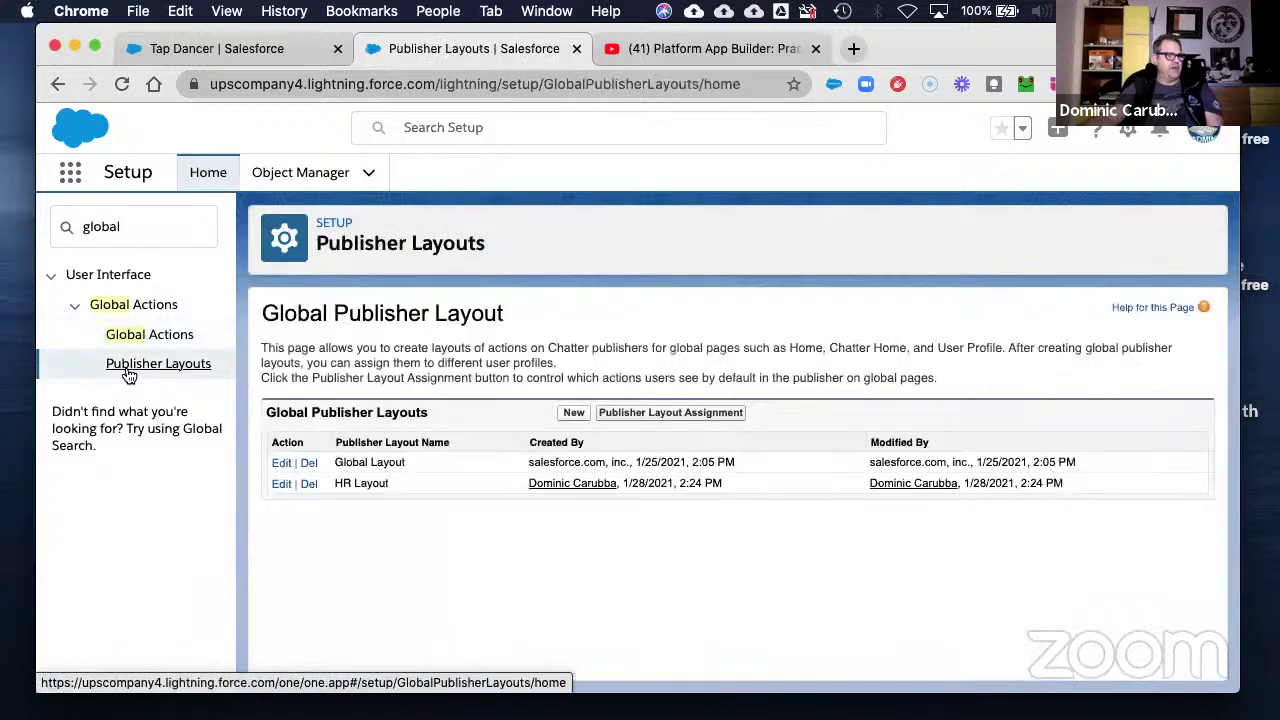
{"action": "left_click", "coordinate": [281, 484]}
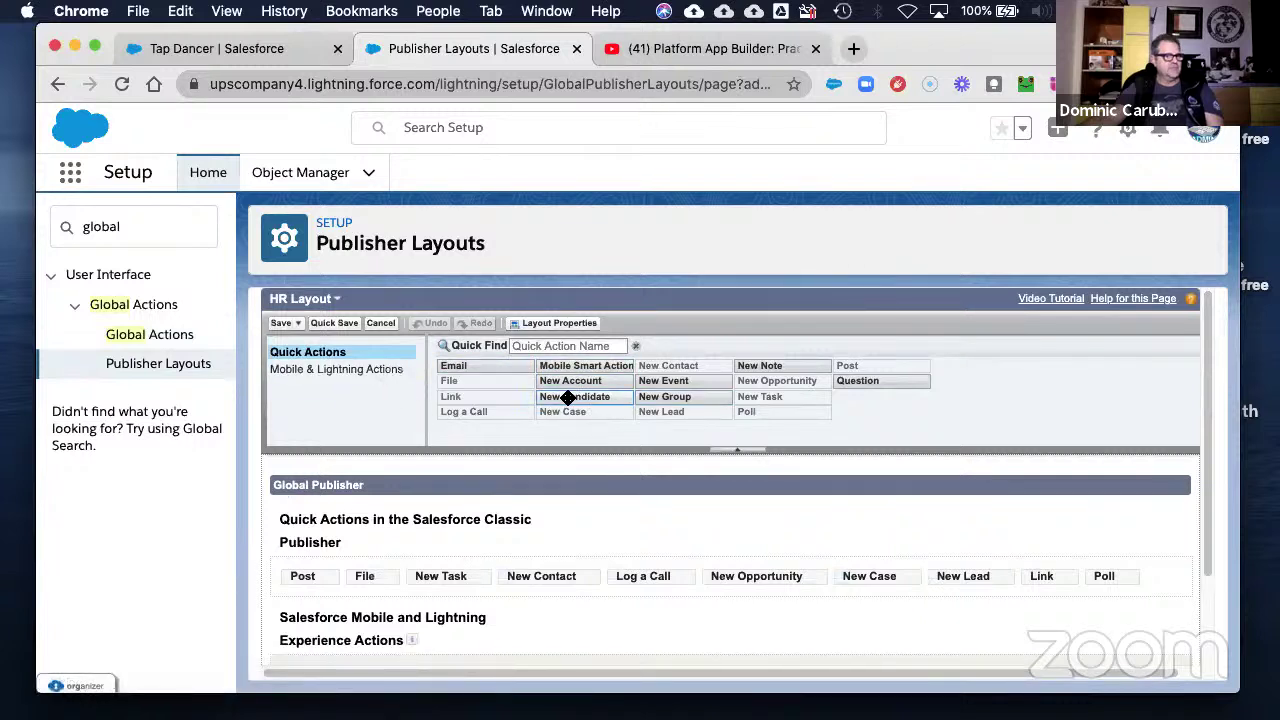
{"action": "mouse_move", "coordinate": [567, 397]}
{"action": "left_click_drag", "start_coordinate": [567, 397], "coordinate": [595, 452]}
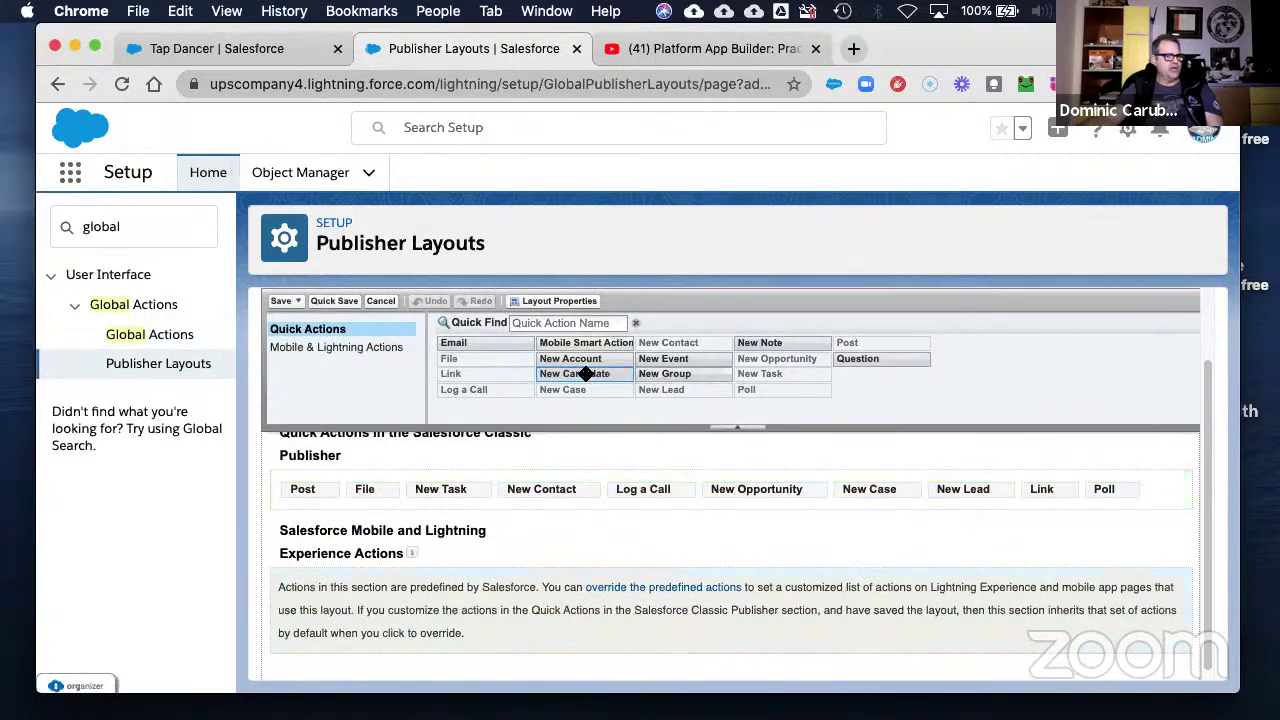
{"action": "left_click", "coordinate": [1181, 626]}
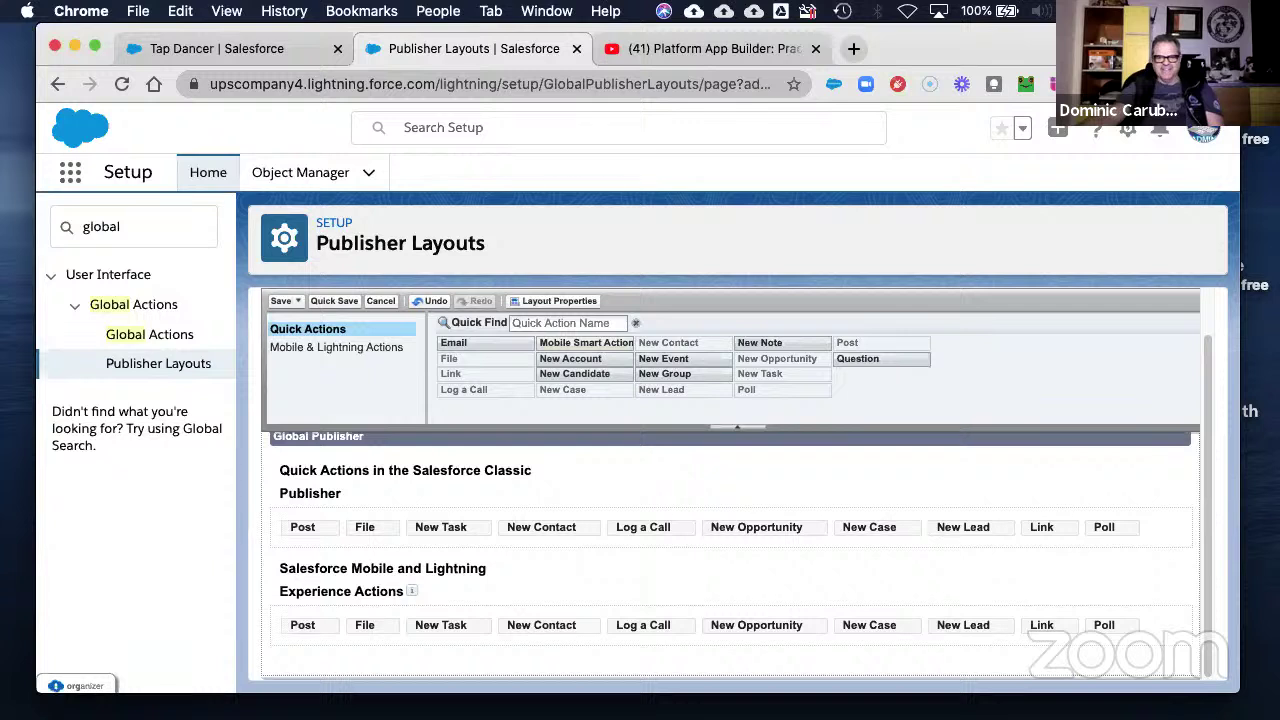
{"action": "mouse_move", "coordinate": [572, 373]}
{"action": "left_mouse_down"}
{"action": "mouse_move", "coordinate": [416, 455]}
{"action": "mouse_move", "coordinate": [365, 527]}
{"action": "mouse_move", "coordinate": [416, 530]}
{"action": "left_mouse_up"}
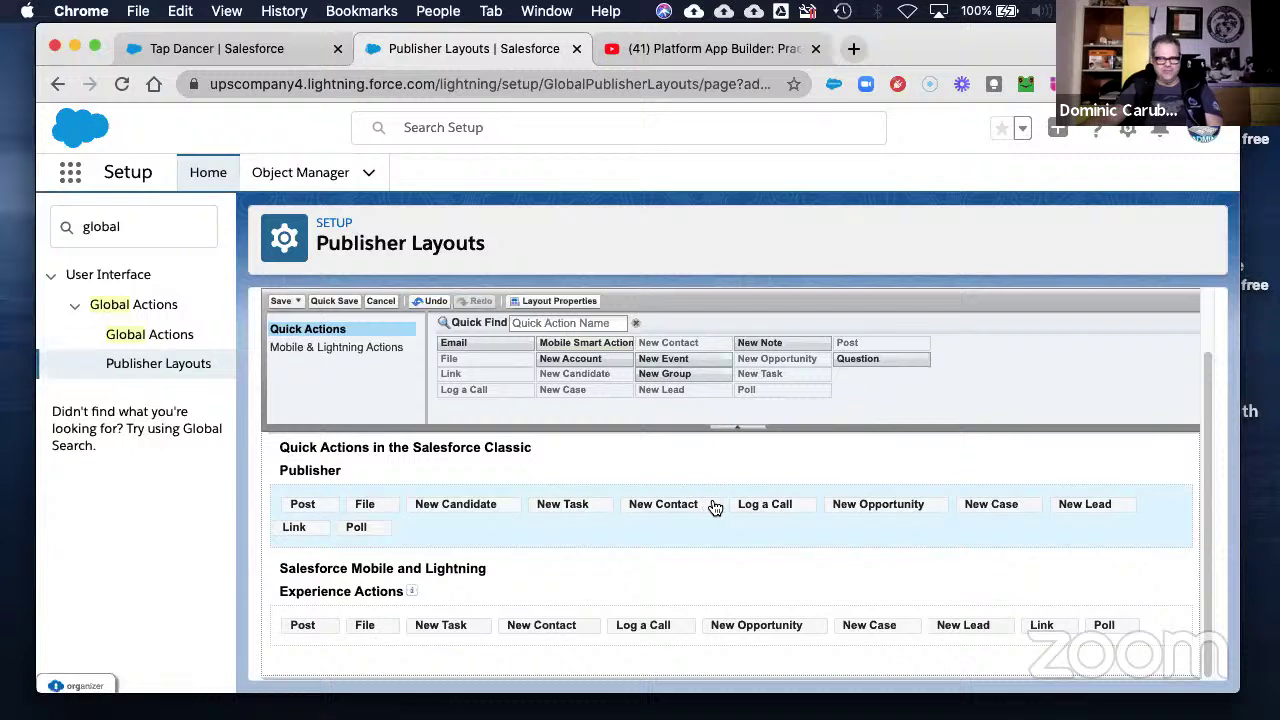
- Drag New Opportunity, New Case and New Lead out of the Classic publisher actions row
{"action": "left_click_drag", "start_coordinate": [765, 504], "coordinate": [753, 390]}
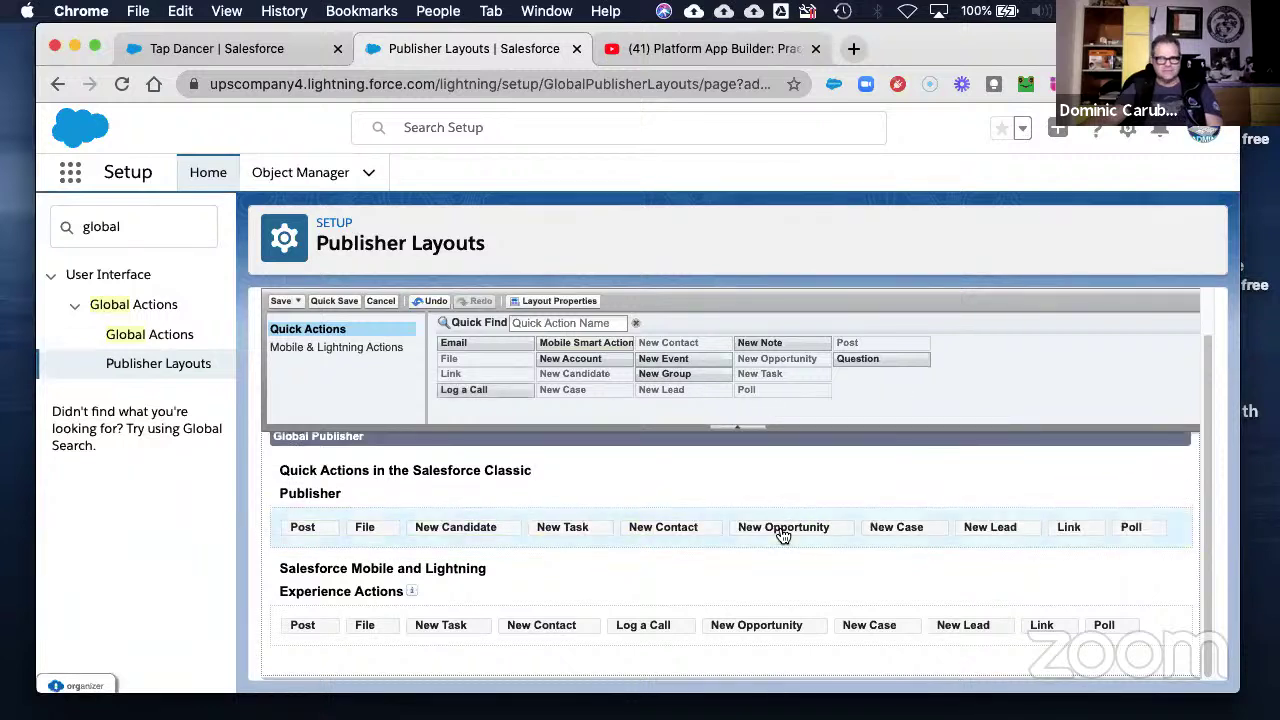
{"action": "left_click_drag", "start_coordinate": [783, 537], "coordinate": [757, 360]}
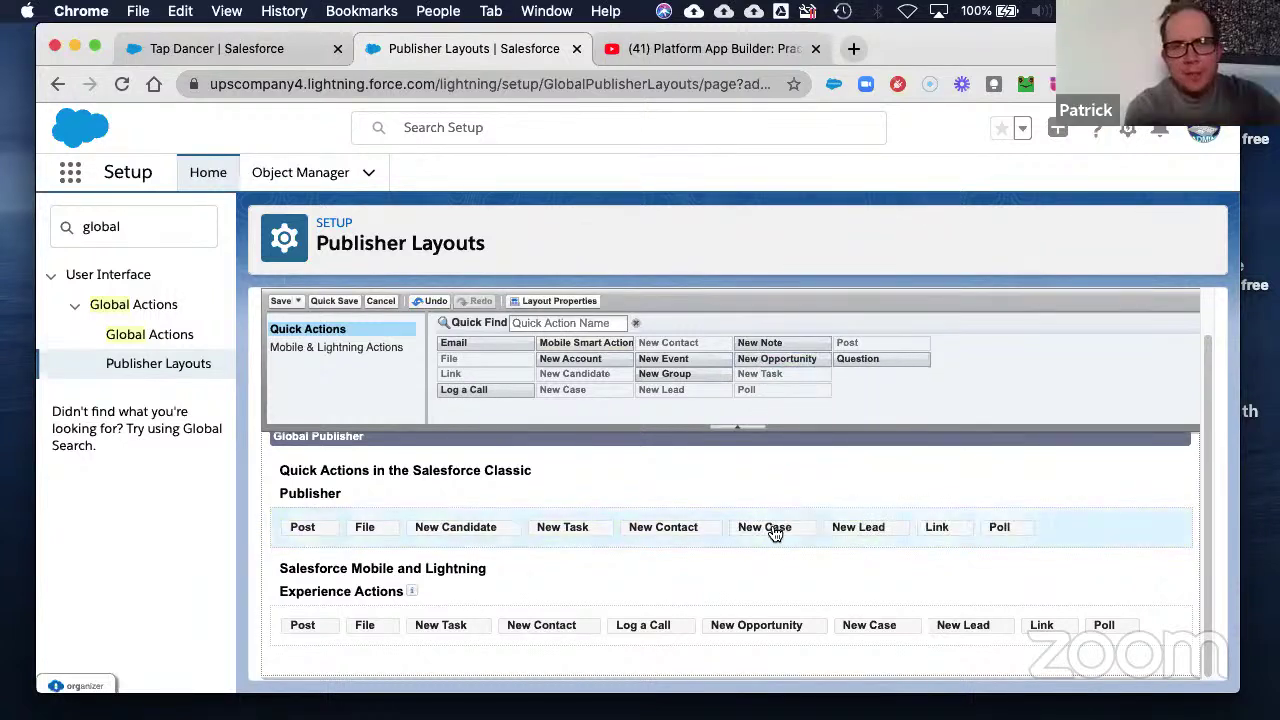
{"action": "left_click_drag", "start_coordinate": [766, 527], "coordinate": [741, 376]}
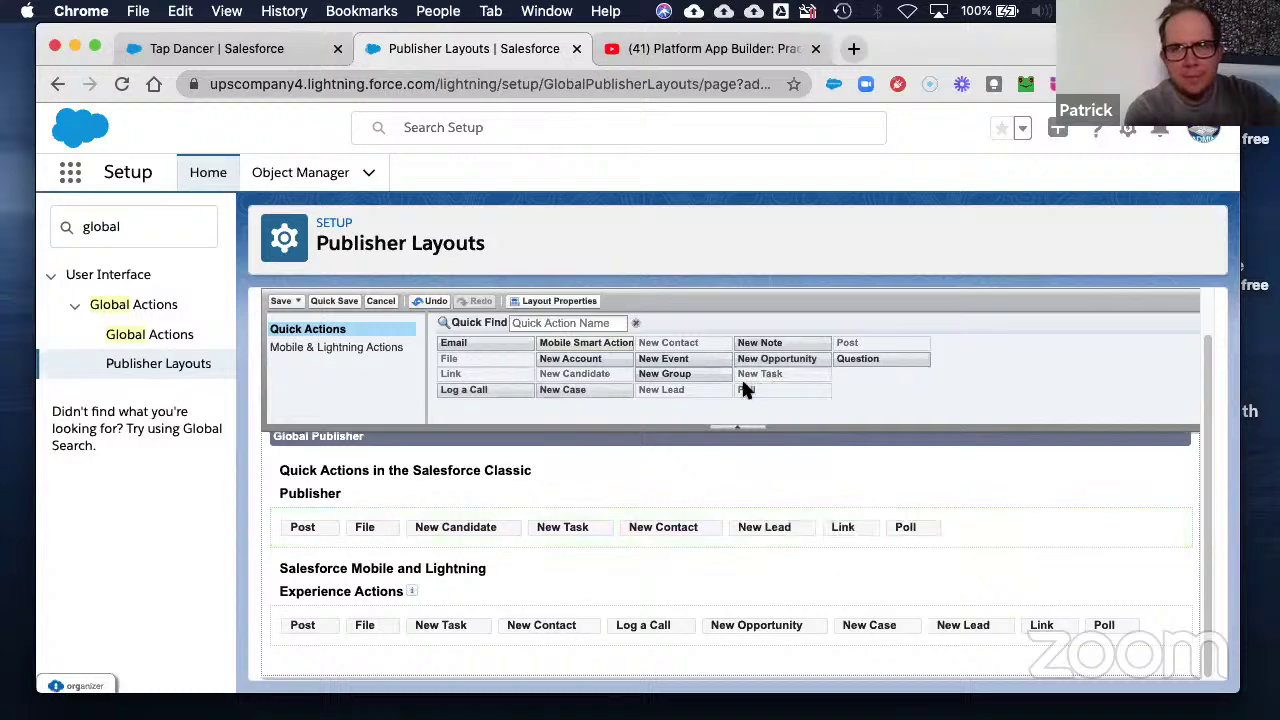
{"action": "left_click_drag", "start_coordinate": [760, 530], "coordinate": [740, 384]}
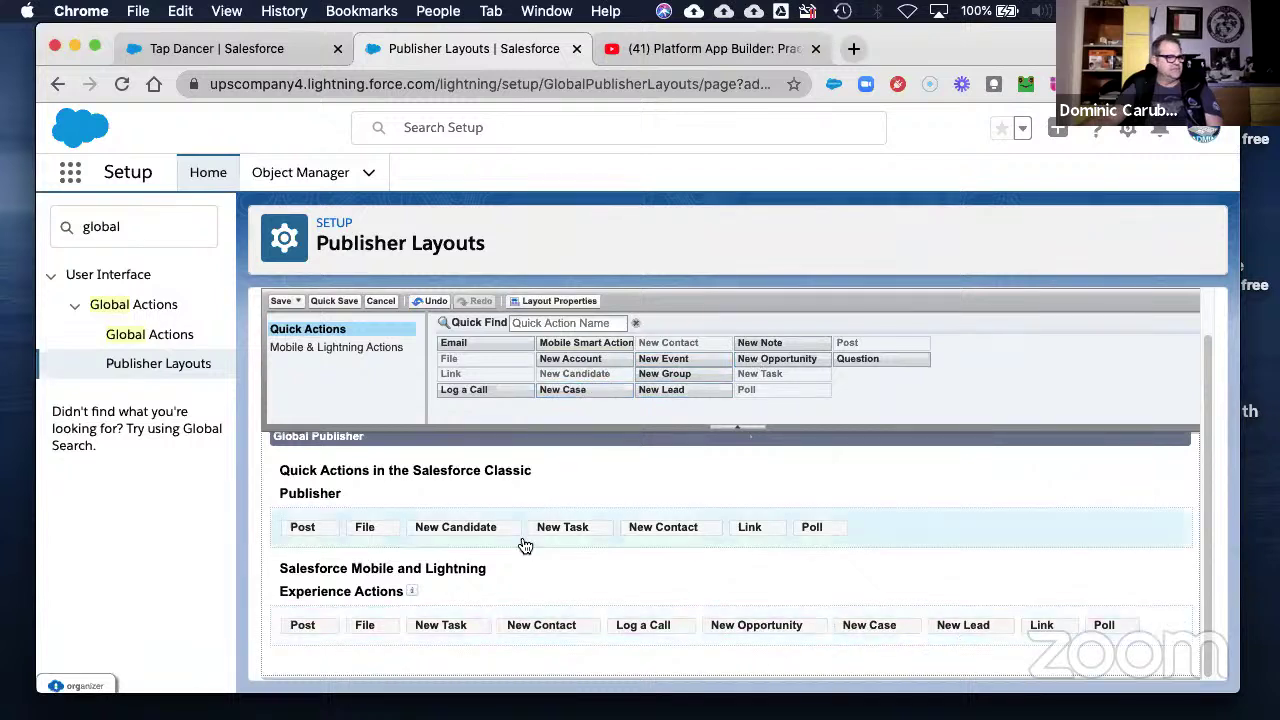
{"action": "left_click_drag", "start_coordinate": [470, 527], "coordinate": [437, 516]}
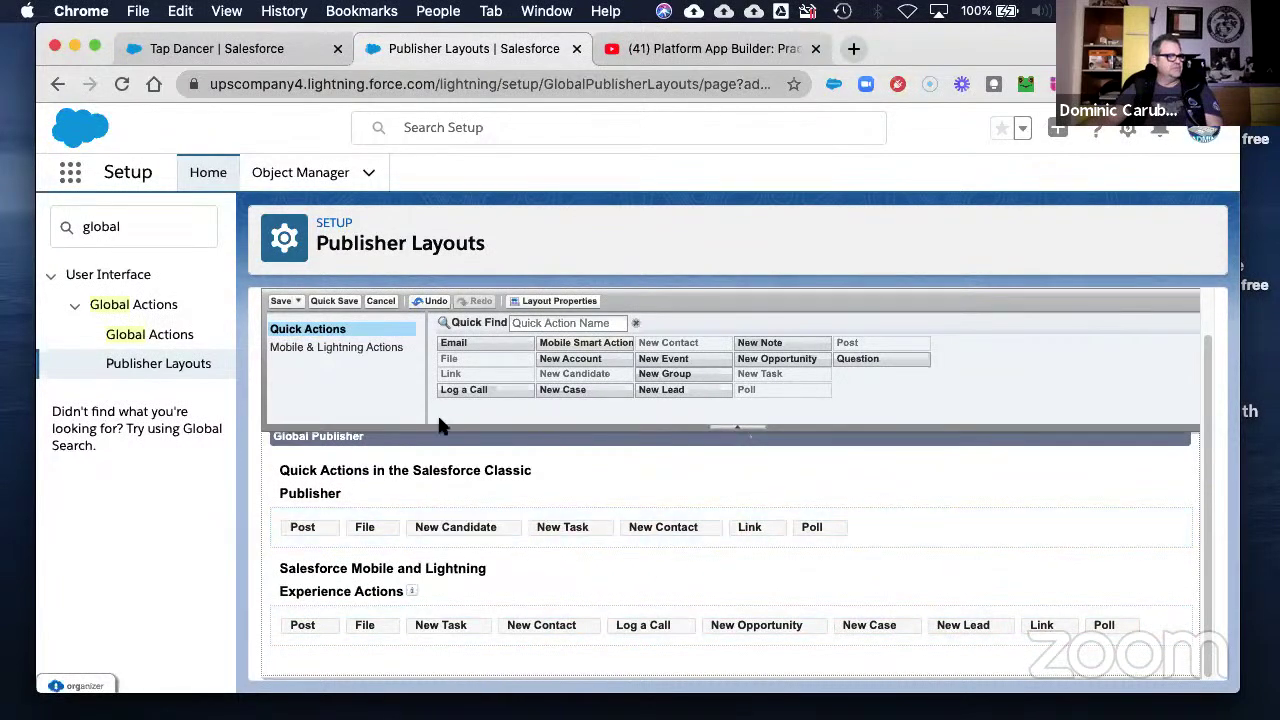
- Add New Candidate right after File in the Mobile & Lightning actions row
{"action": "left_click", "coordinate": [336, 349]}
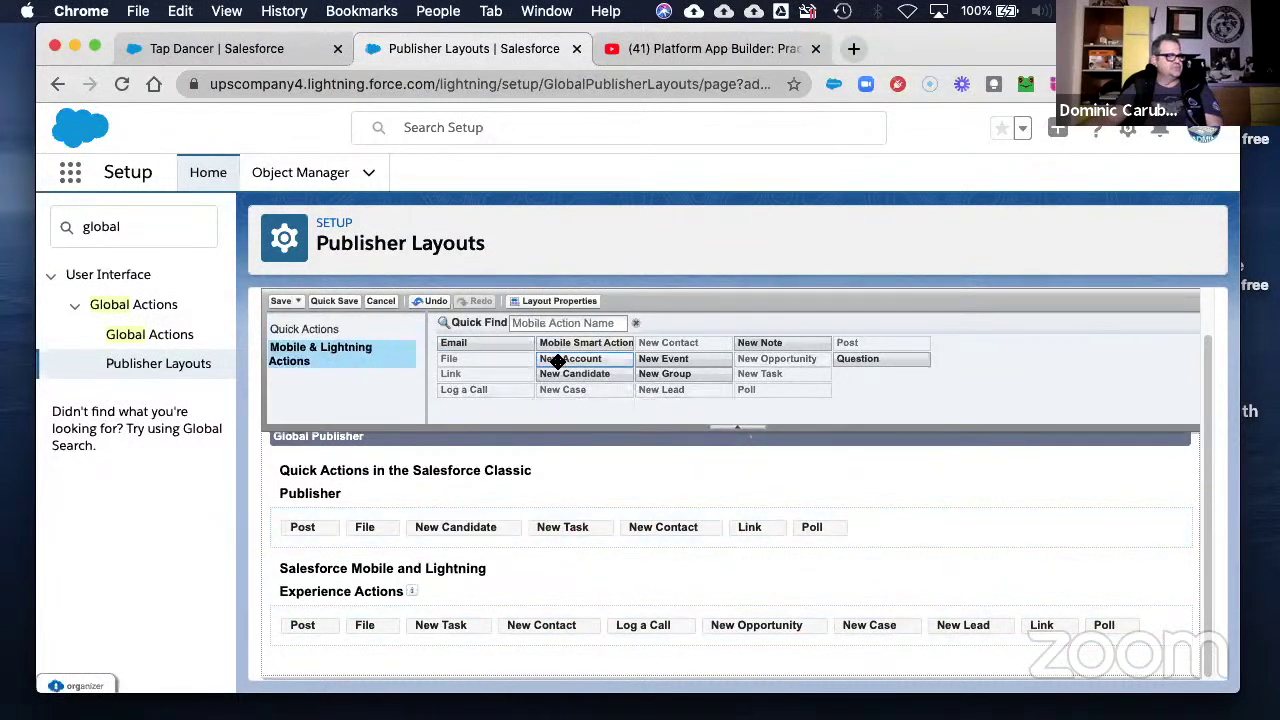
{"action": "left_click_drag", "start_coordinate": [556, 374], "coordinate": [400, 616]}
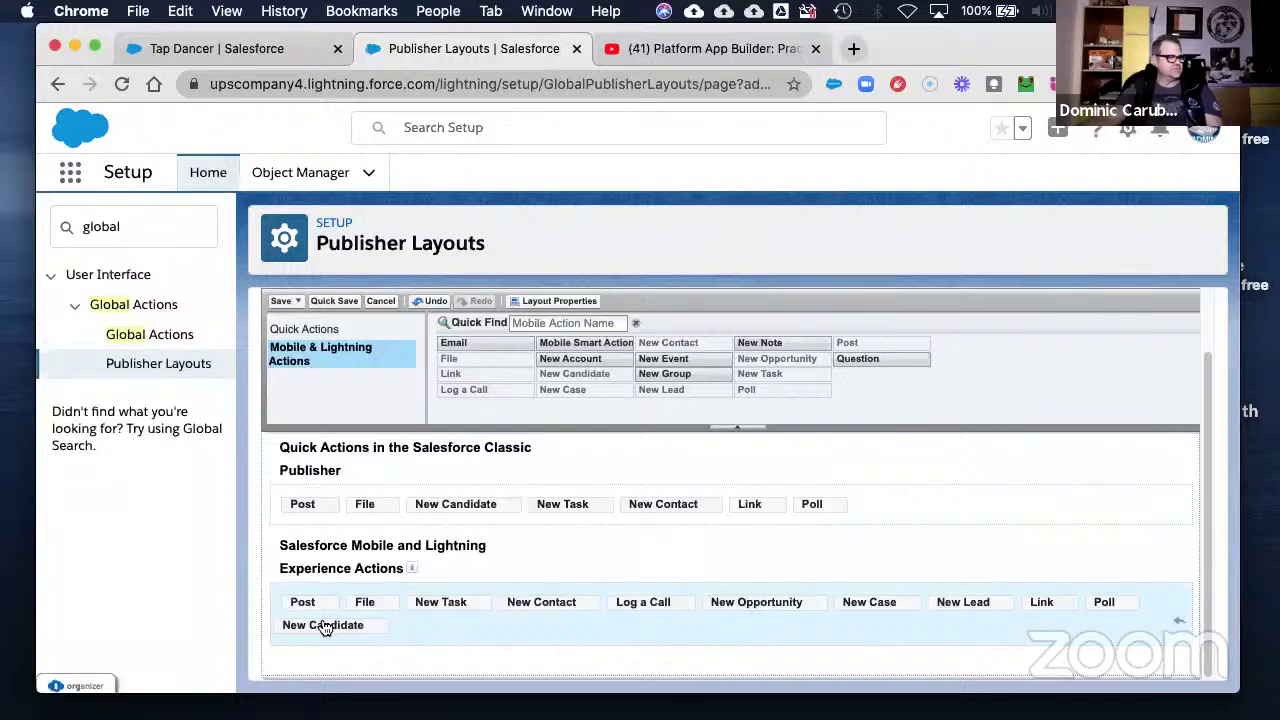
{"action": "left_click_drag", "start_coordinate": [322, 625], "coordinate": [415, 607]}
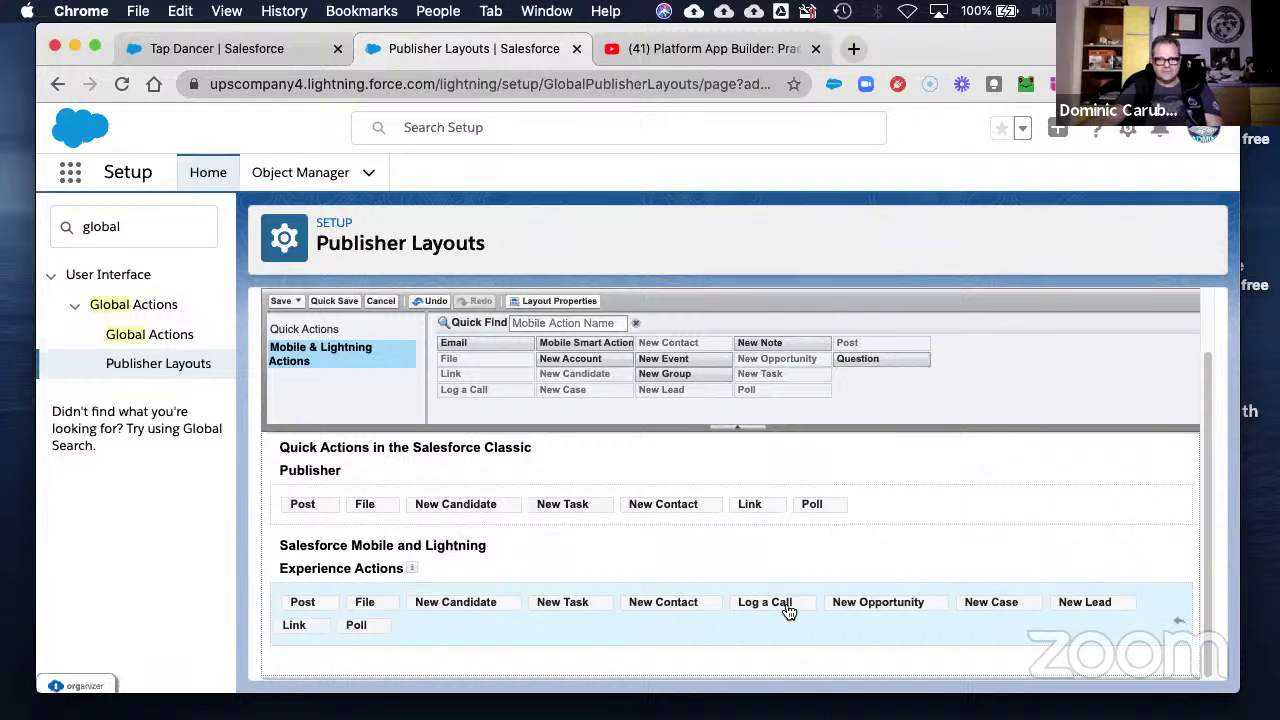
- Remove Log a Call, New Opportunity, New Case and New Lead, keeping New Contact before Link
{"action": "left_click_drag", "start_coordinate": [788, 611], "coordinate": [783, 372]}
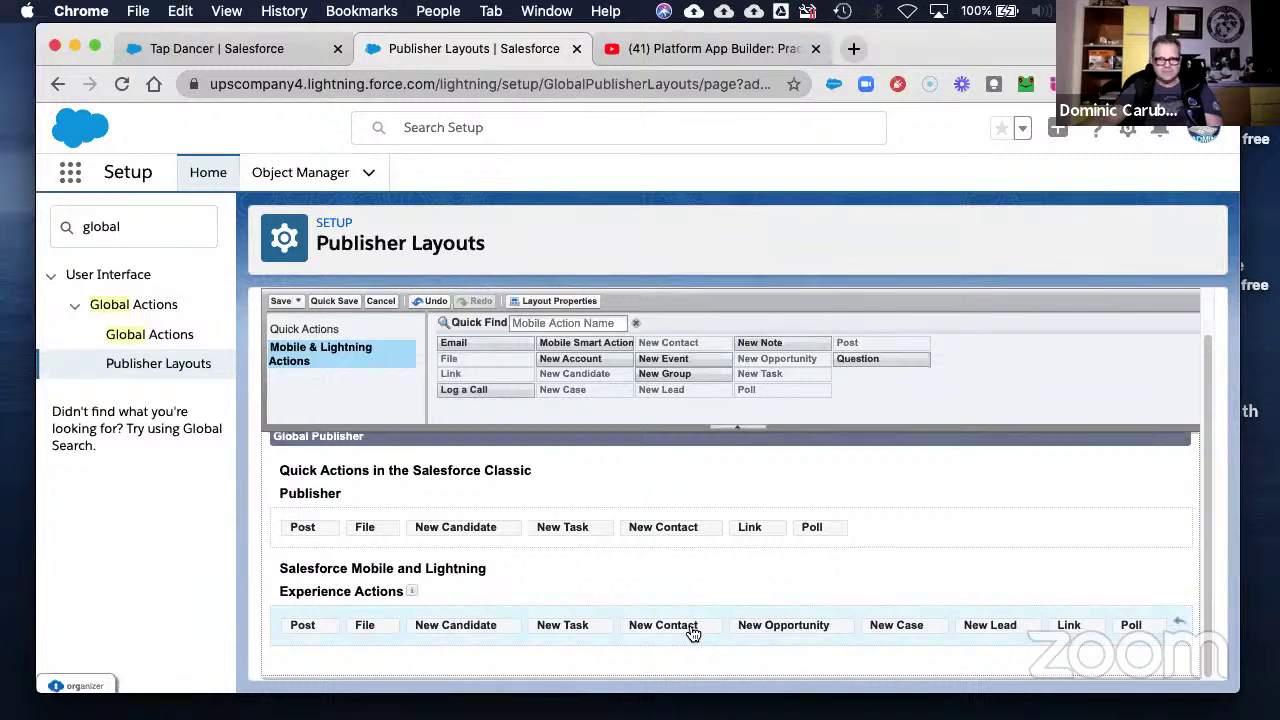
{"action": "left_click_drag", "start_coordinate": [693, 633], "coordinate": [730, 388]}
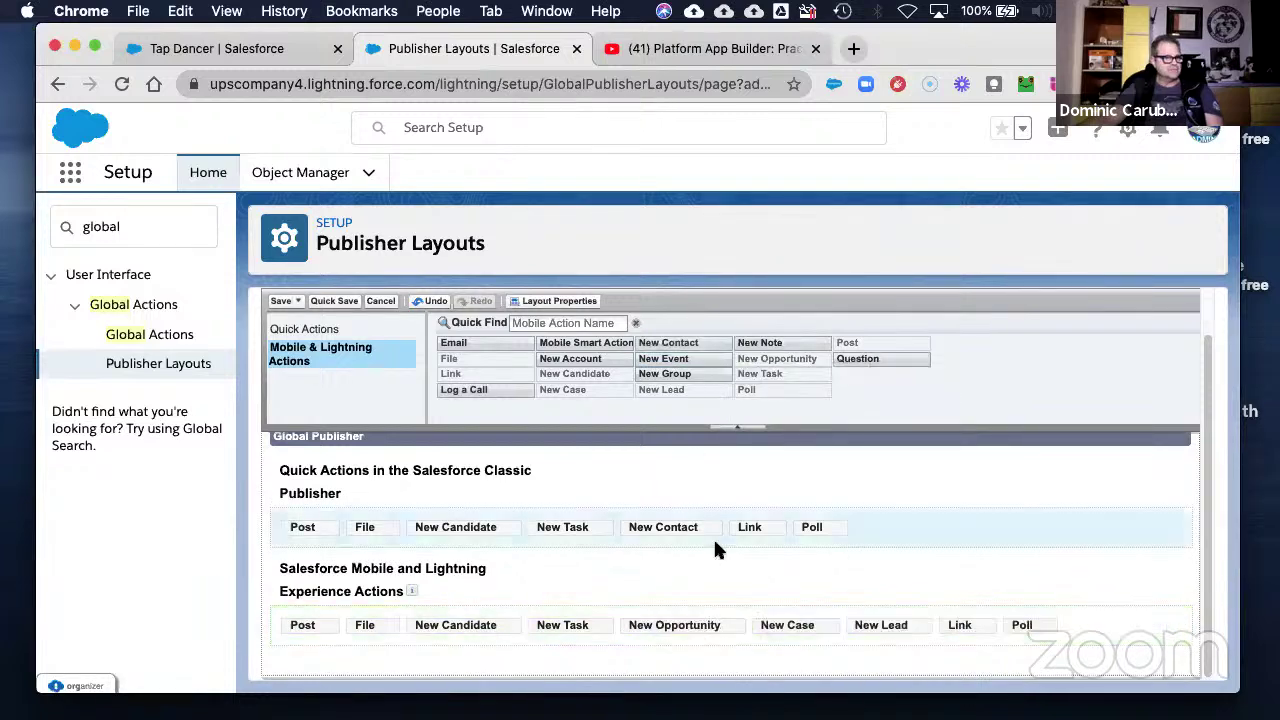
{"action": "left_click_drag", "start_coordinate": [690, 635], "coordinate": [713, 346]}
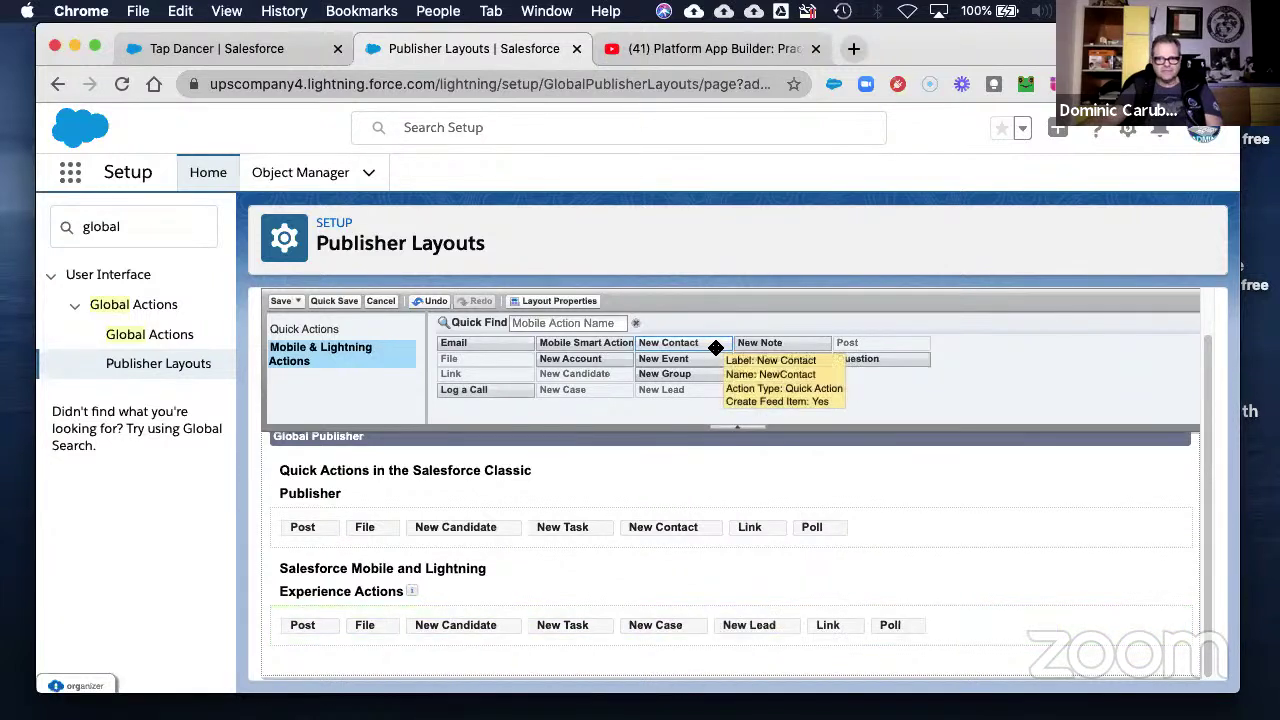
{"action": "left_click_drag", "start_coordinate": [661, 628], "coordinate": [688, 362]}
{"action": "left_click_drag", "start_coordinate": [676, 630], "coordinate": [694, 362]}
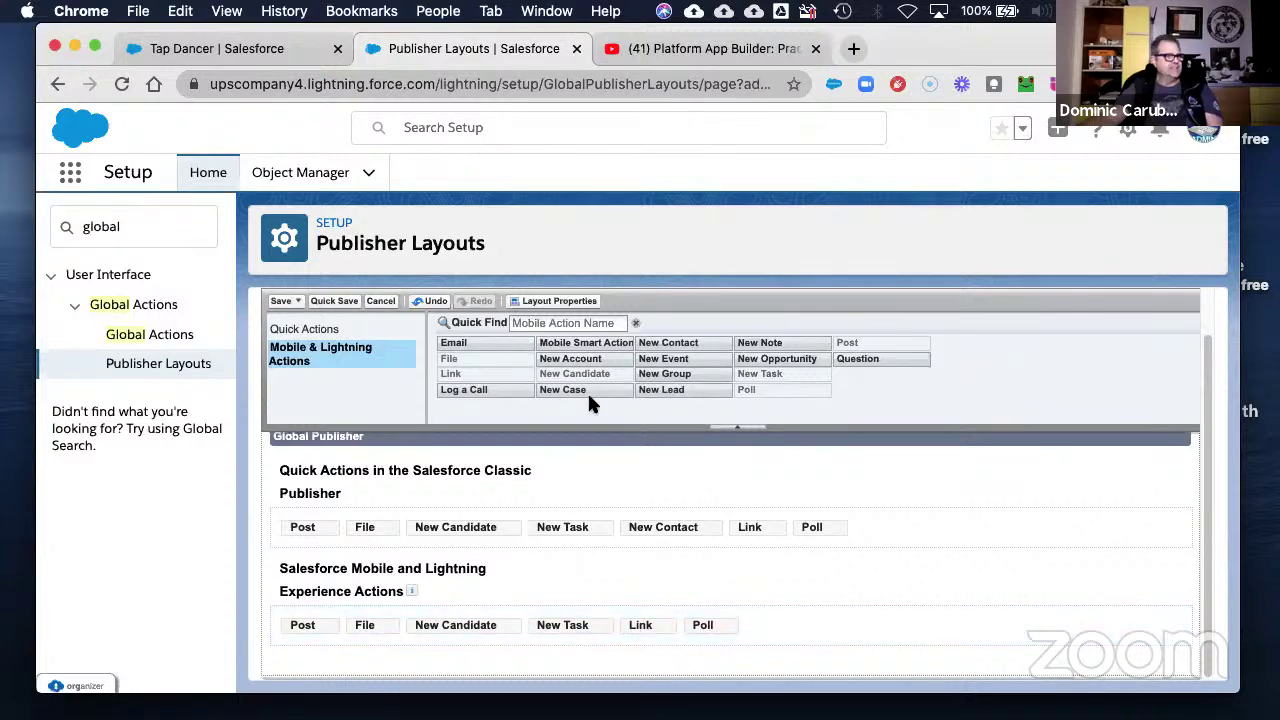
{"action": "left_click_drag", "start_coordinate": [684, 346], "coordinate": [604, 635]}
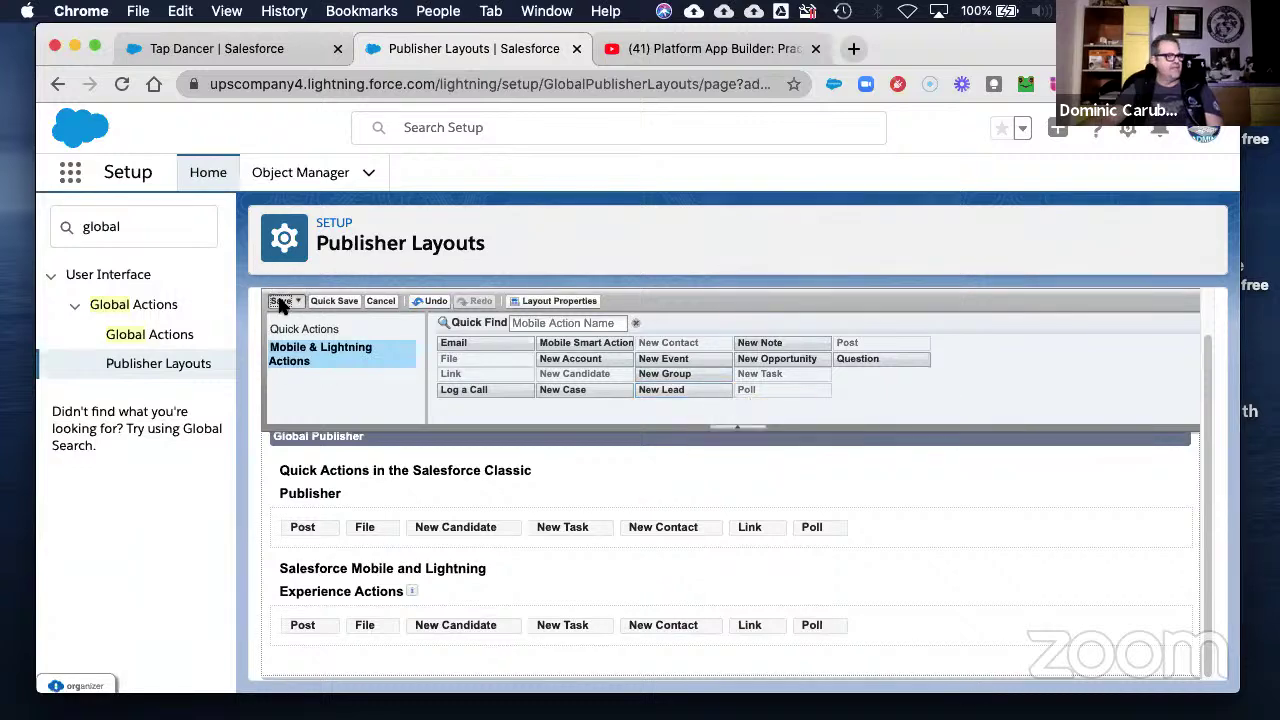
- Save the HR Layout changes and open the publisher layout assignment editor
{"action": "left_click", "coordinate": [281, 302]}
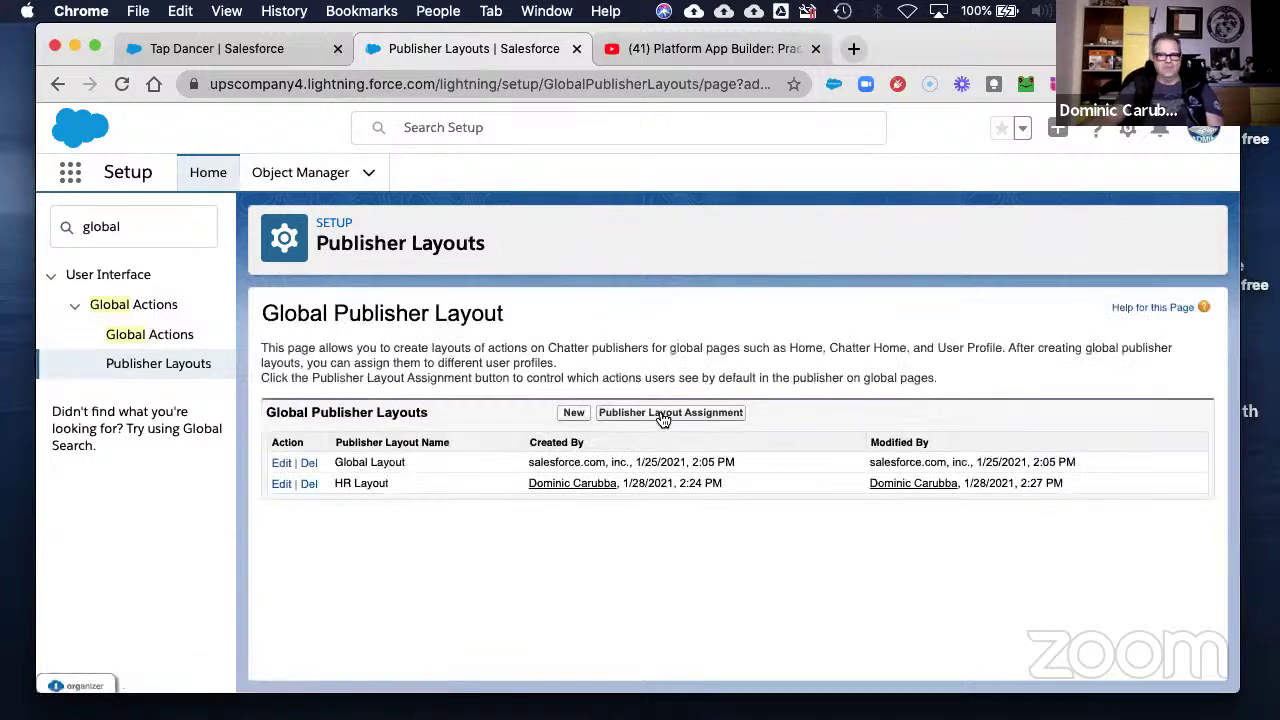
{"action": "left_click", "coordinate": [662, 414]}
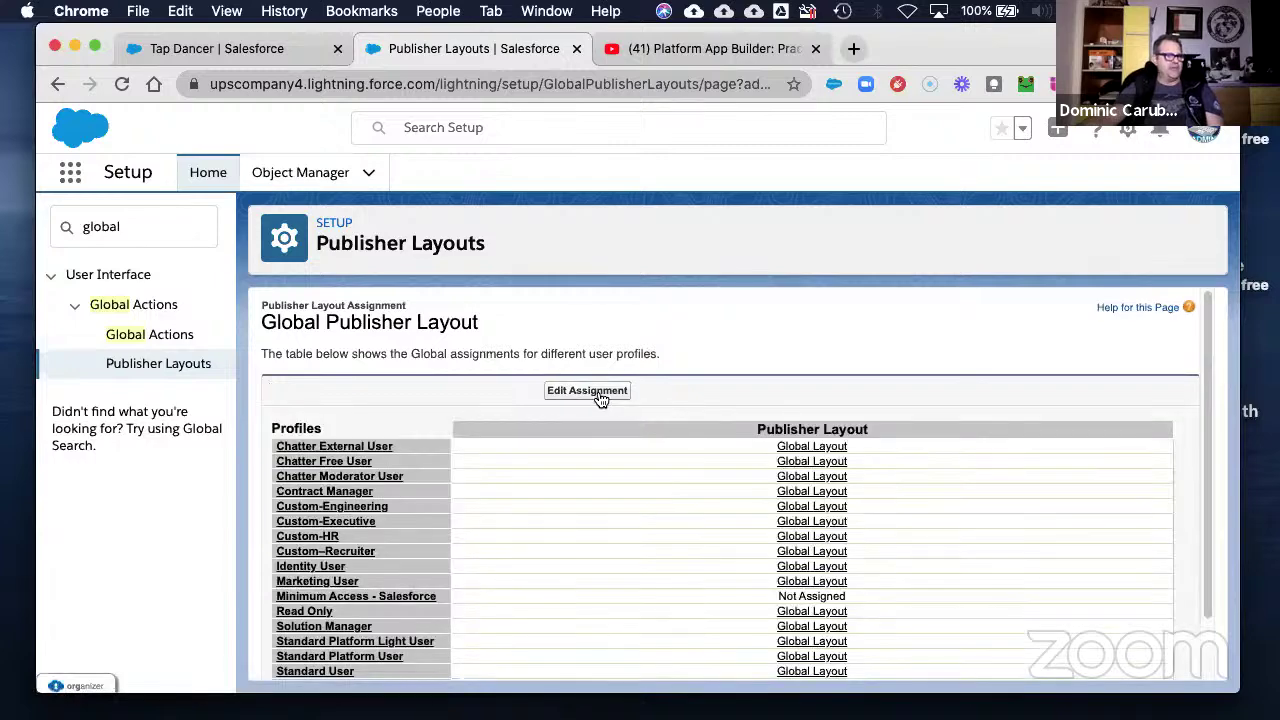
{"action": "left_click", "coordinate": [599, 392]}
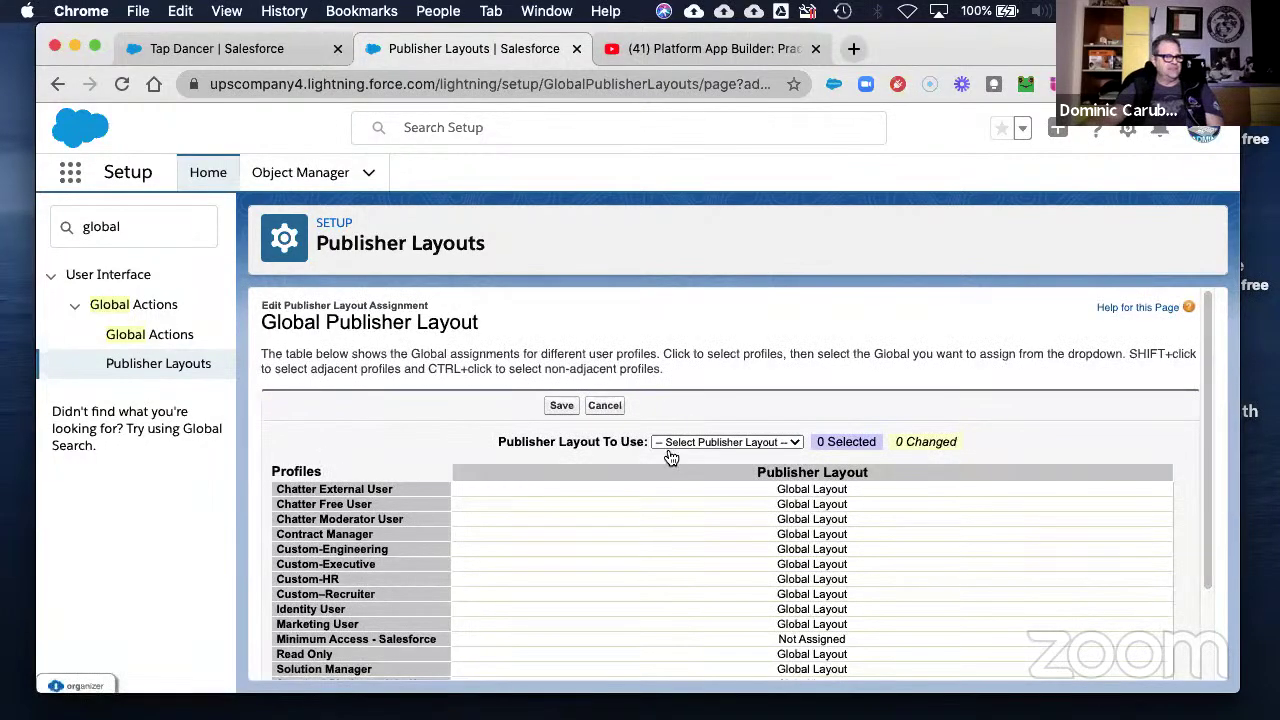
{"action": "scroll", "coordinate": [520, 566], "scroll_direction": "down", "scroll_amount": 3}
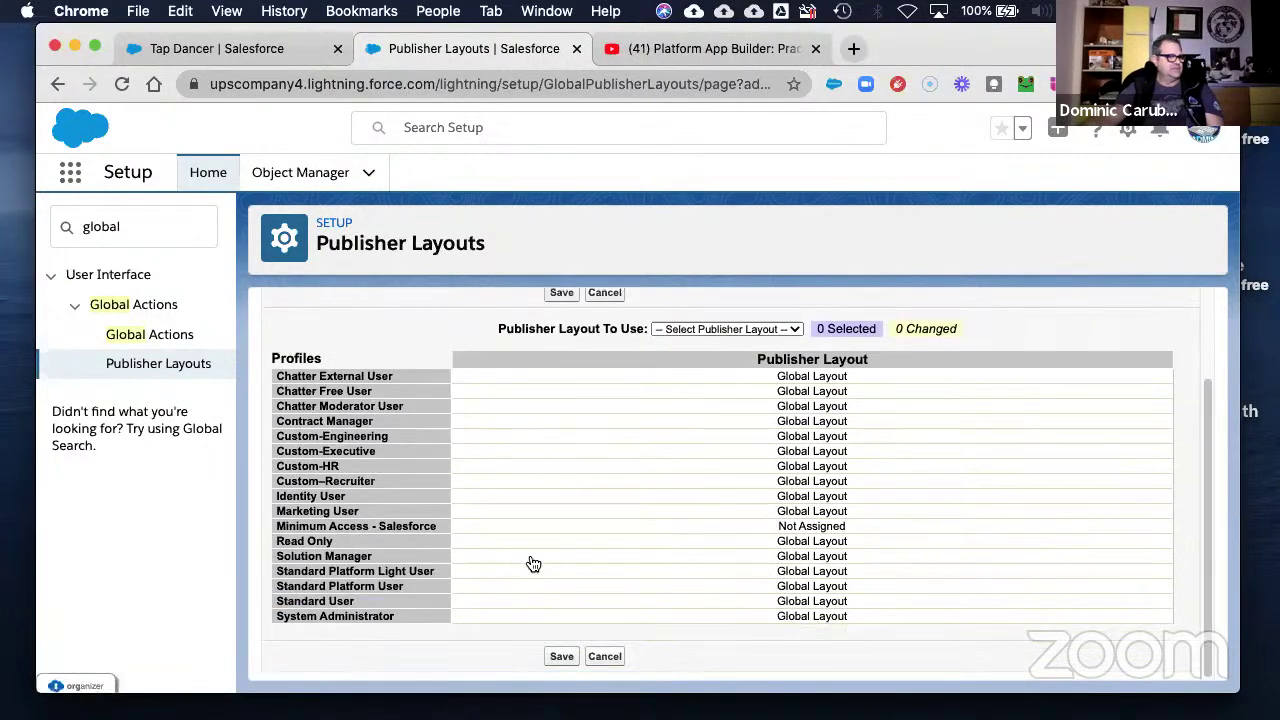
- Assign HR Layout to the Custom-HR profile only and save the assignment
{"action": "left_click", "coordinate": [745, 330]}
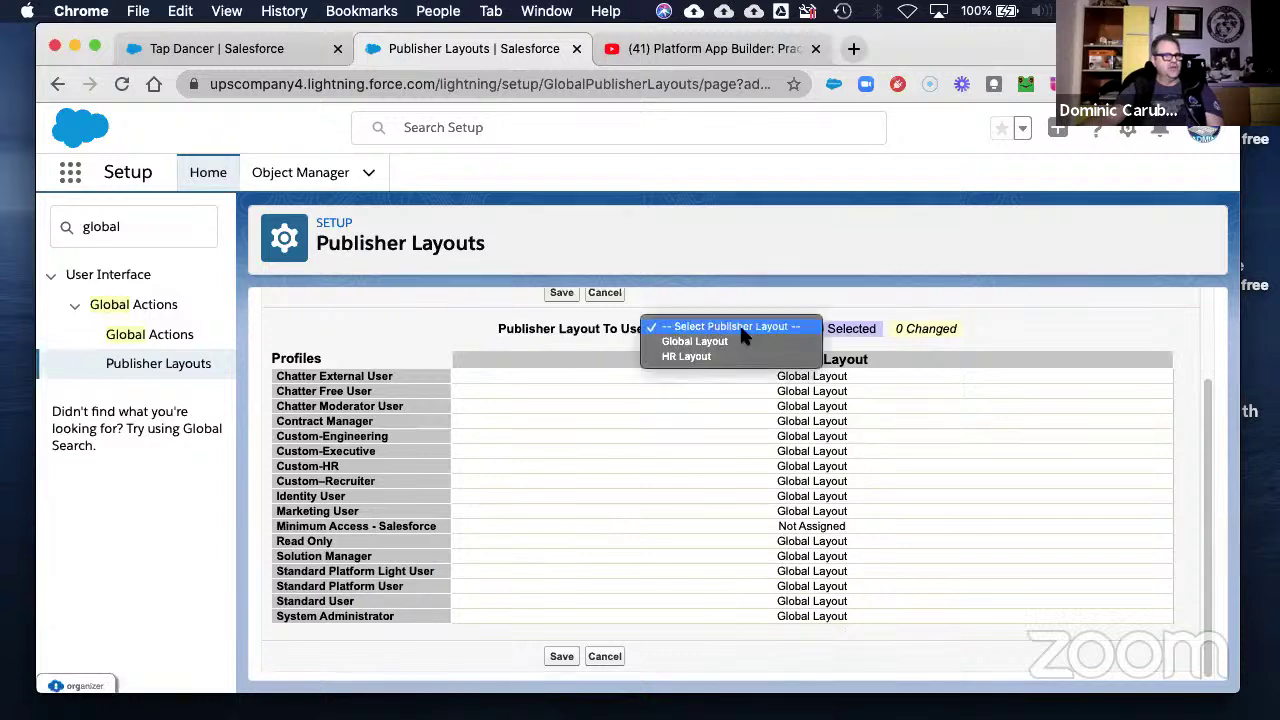
{"action": "left_click", "coordinate": [697, 357]}
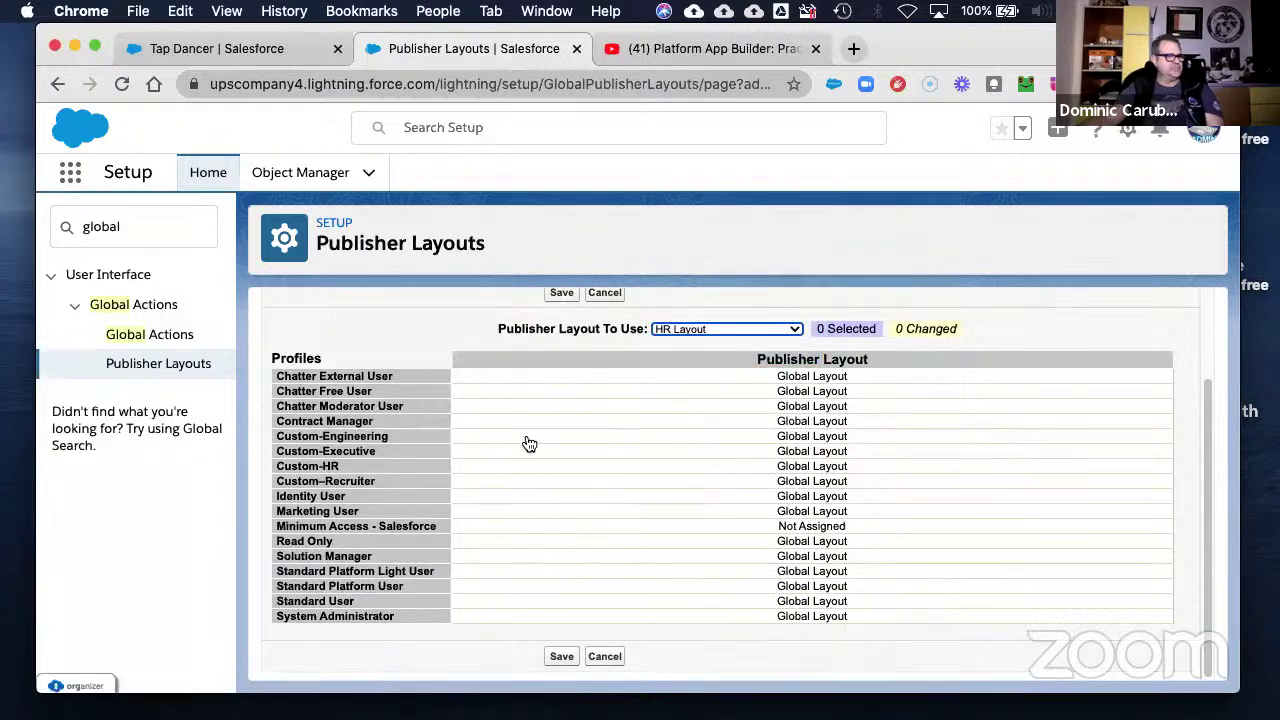
{"action": "left_click", "coordinate": [518, 468]}
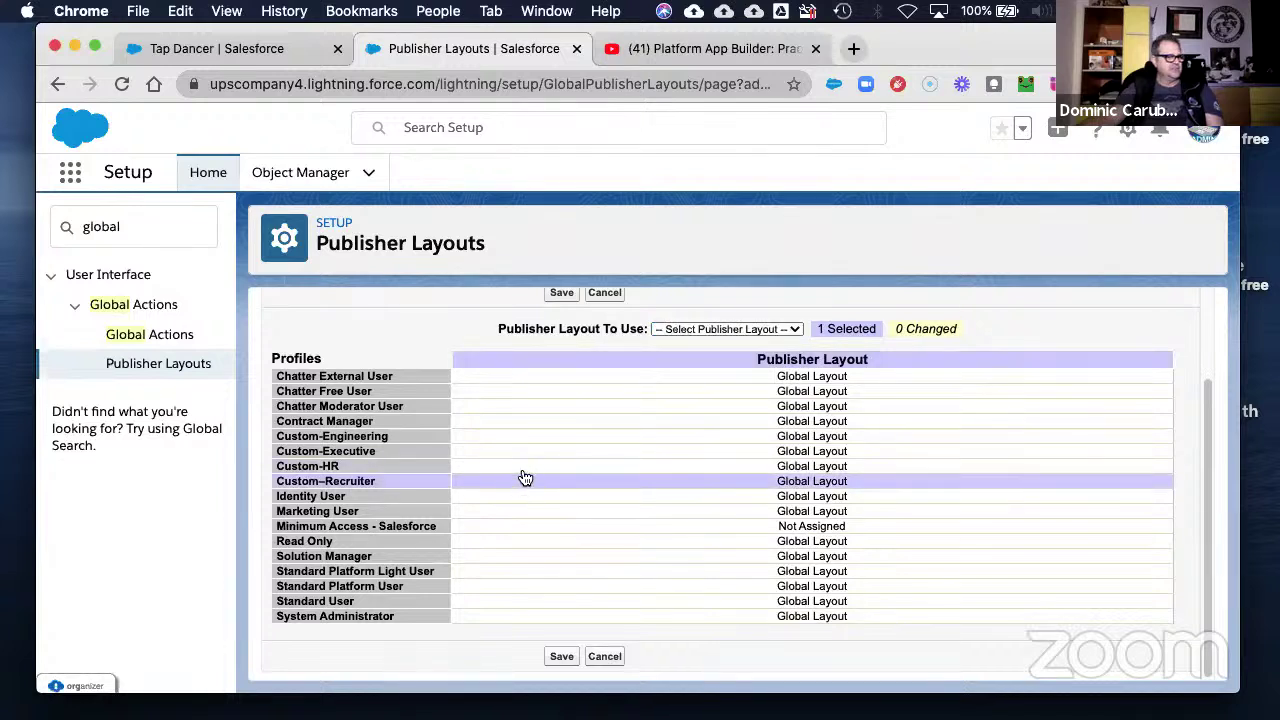
{"action": "left_click", "coordinate": [527, 486], "text": "shift"}
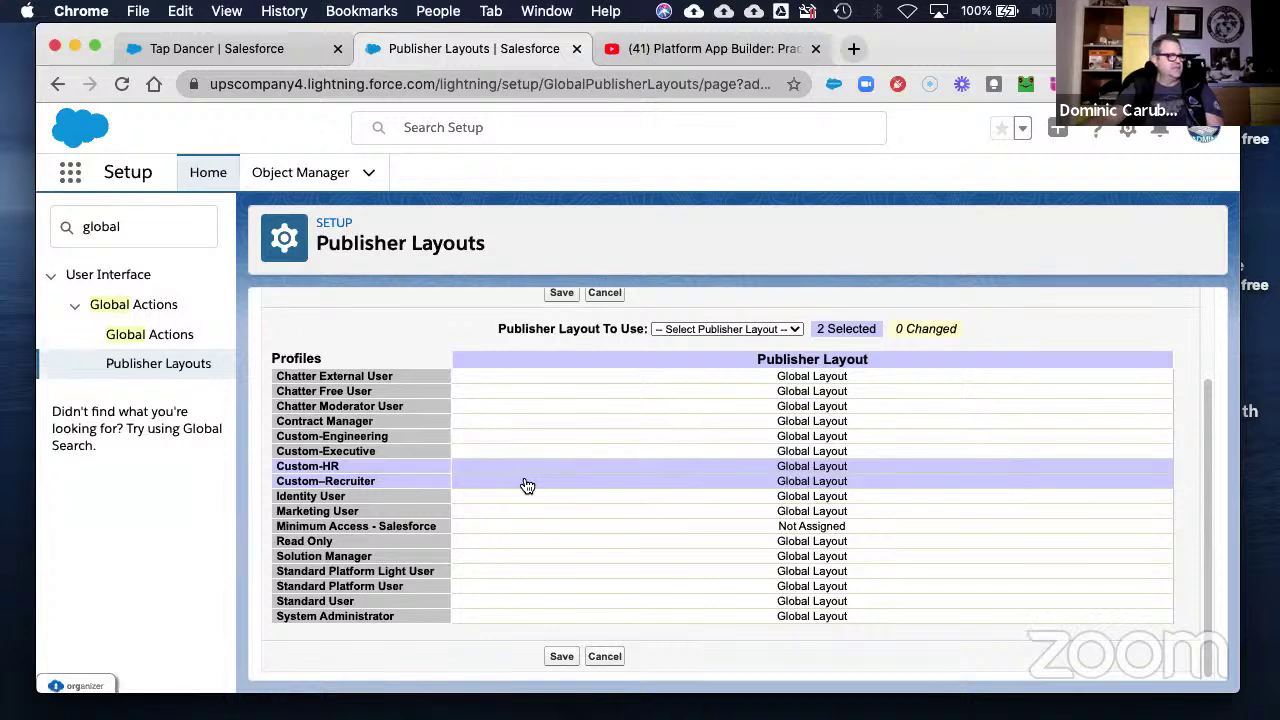
{"action": "left_click", "coordinate": [527, 486]}
{"action": "left_click", "coordinate": [539, 473]}
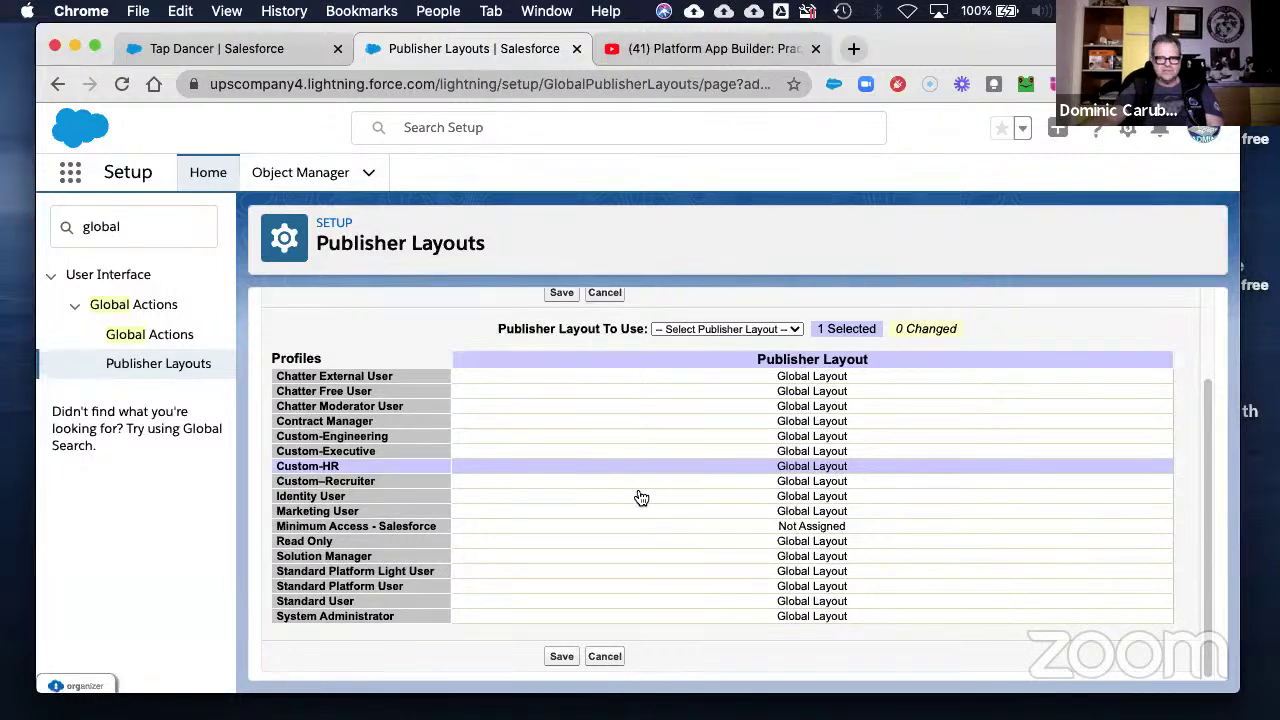
{"action": "left_click", "coordinate": [700, 330]}
{"action": "left_click", "coordinate": [697, 357]}
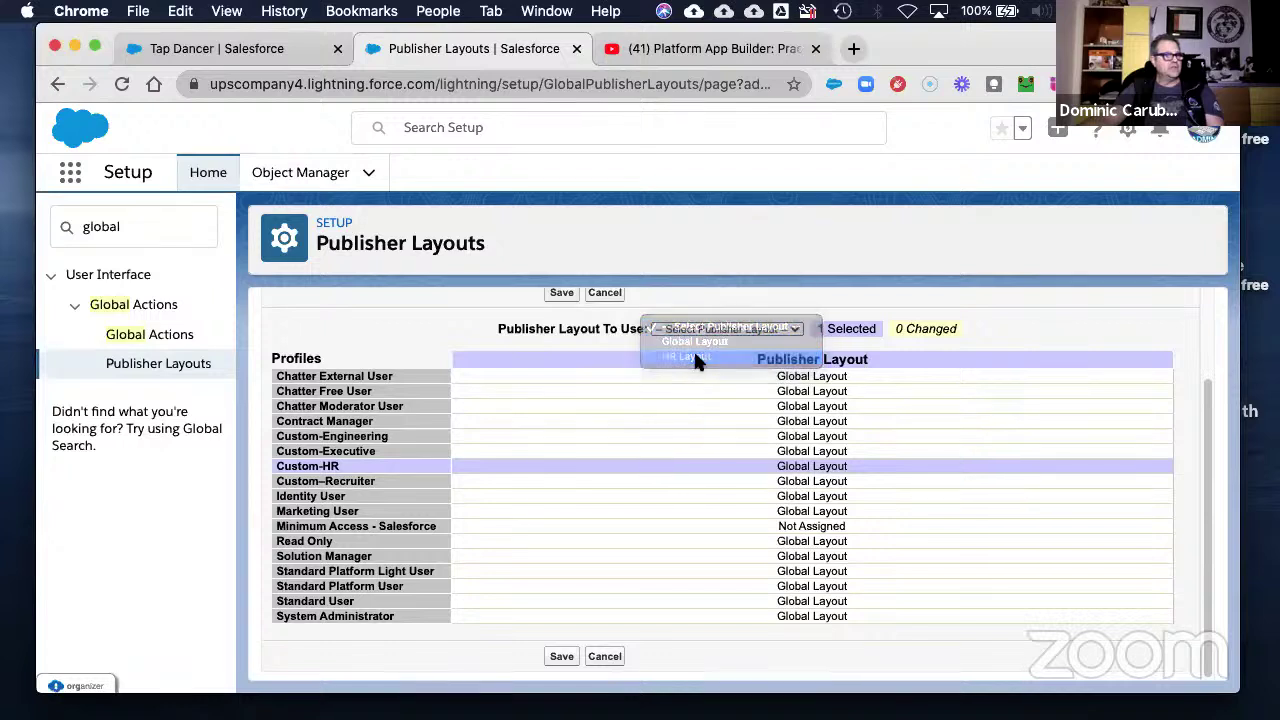
{"action": "left_click", "coordinate": [562, 655]}
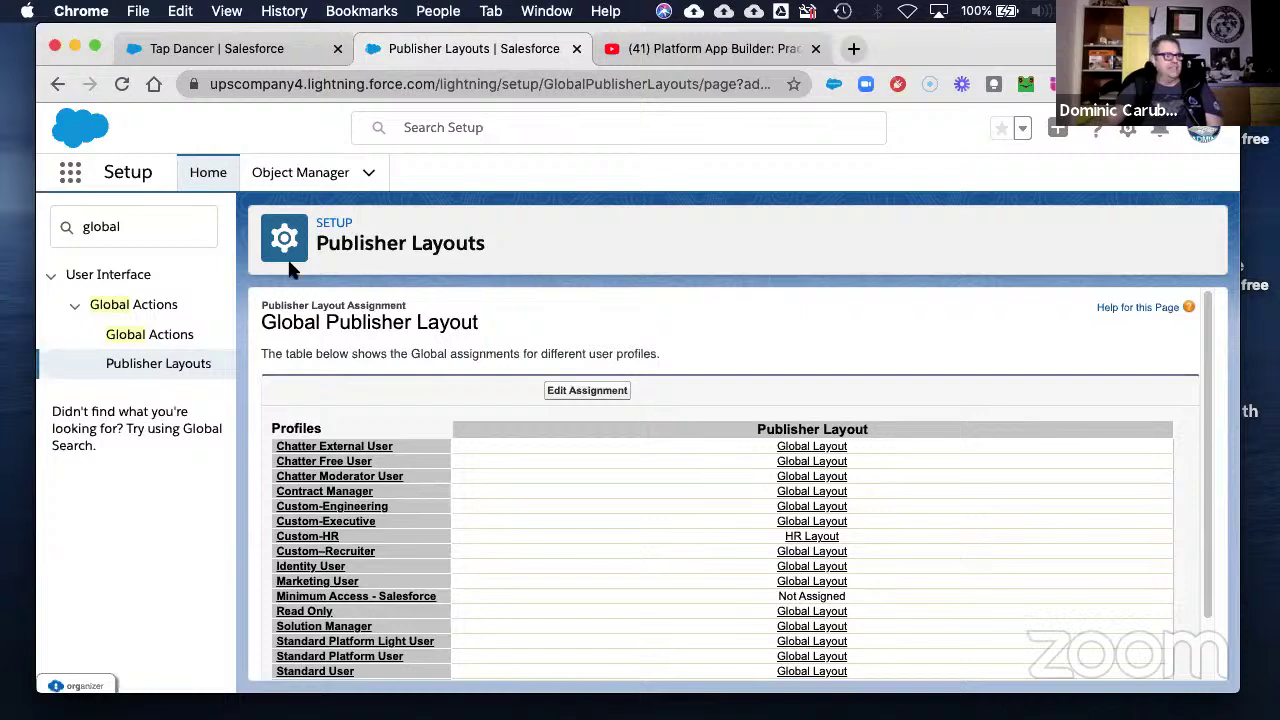
- Log in as the recruiting manager from the Users list filtered by K, then switch to Lightning Experience
{"action": "left_click", "coordinate": [136, 228]}
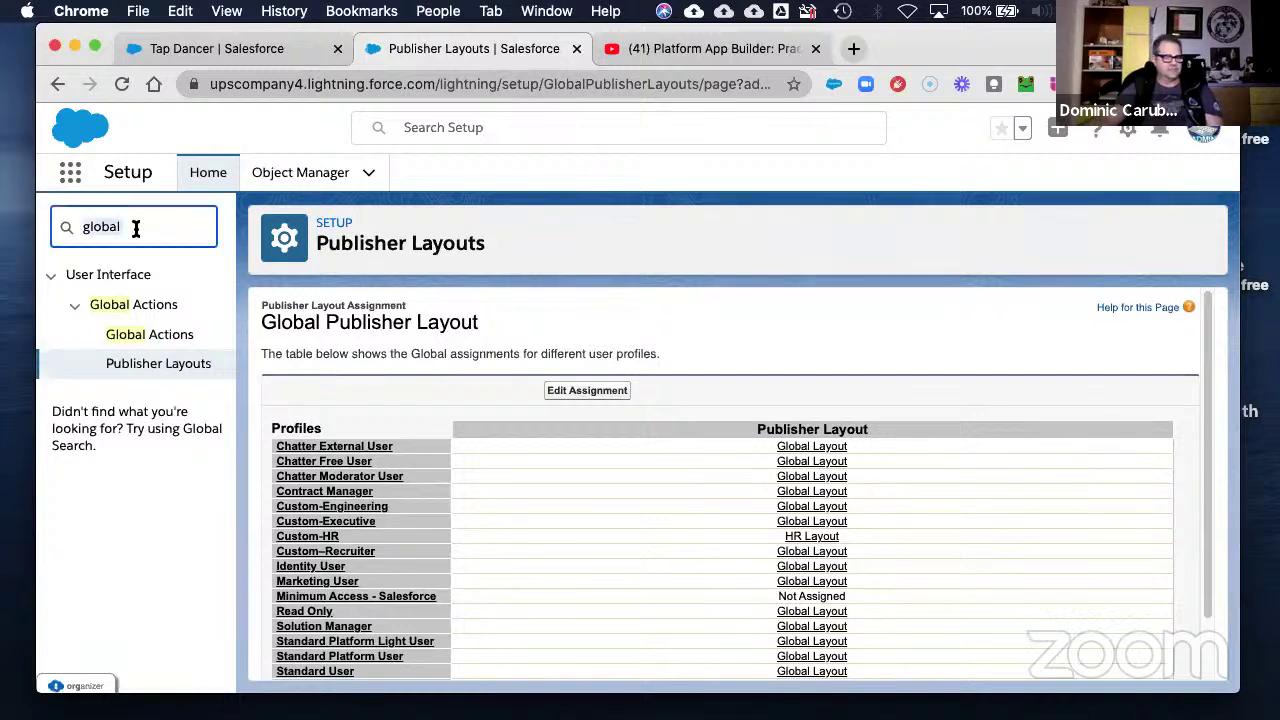
{"action": "type", "text": "us"}
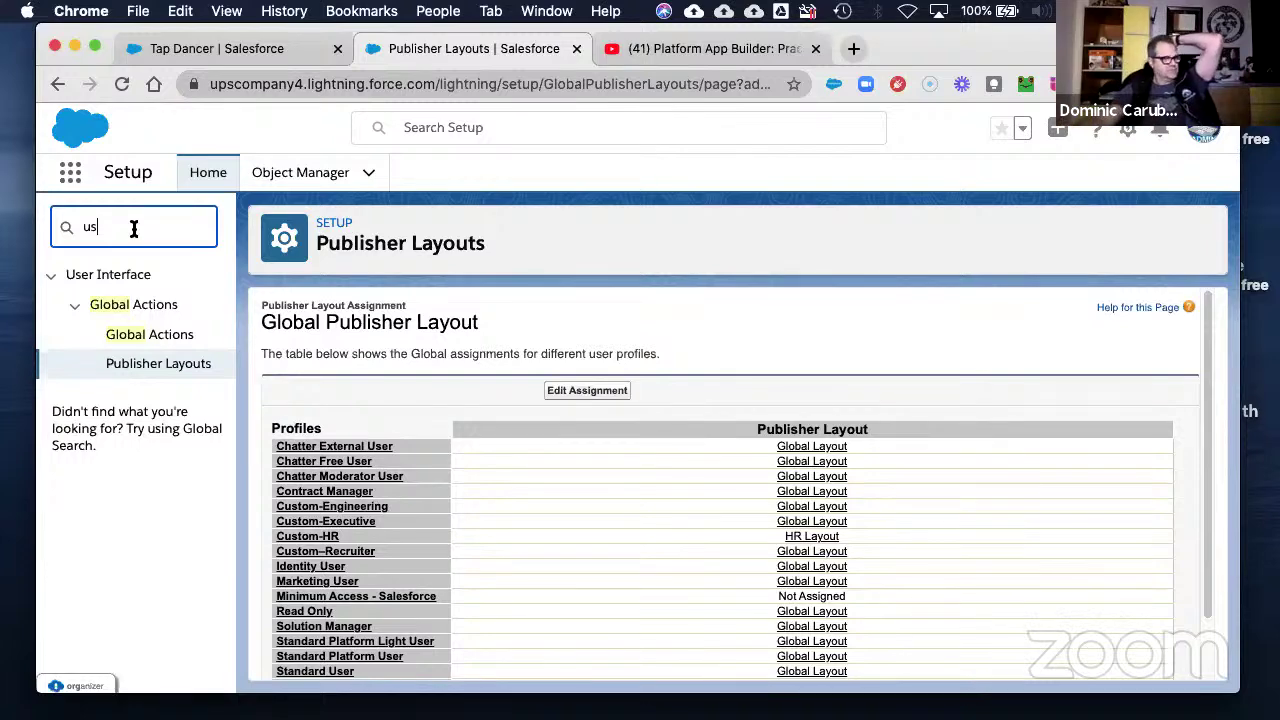
{"action": "type", "text": "er"}
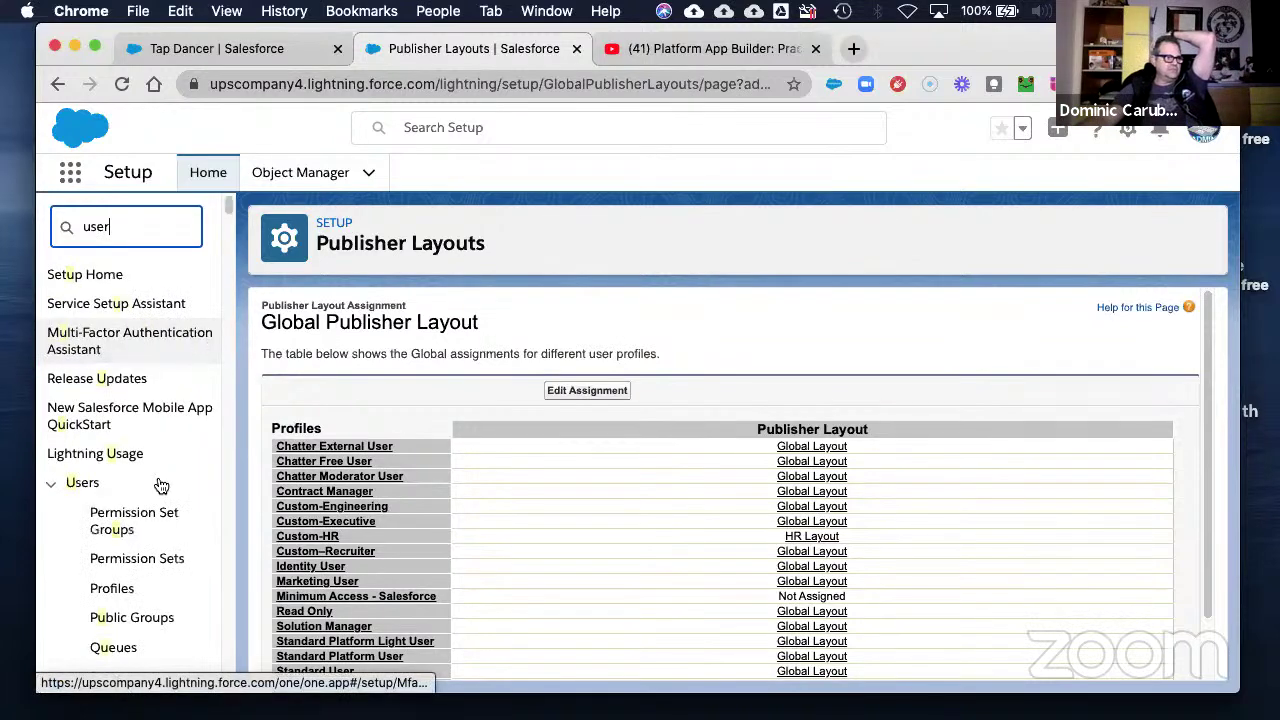
{"action": "left_click", "coordinate": [107, 546]}
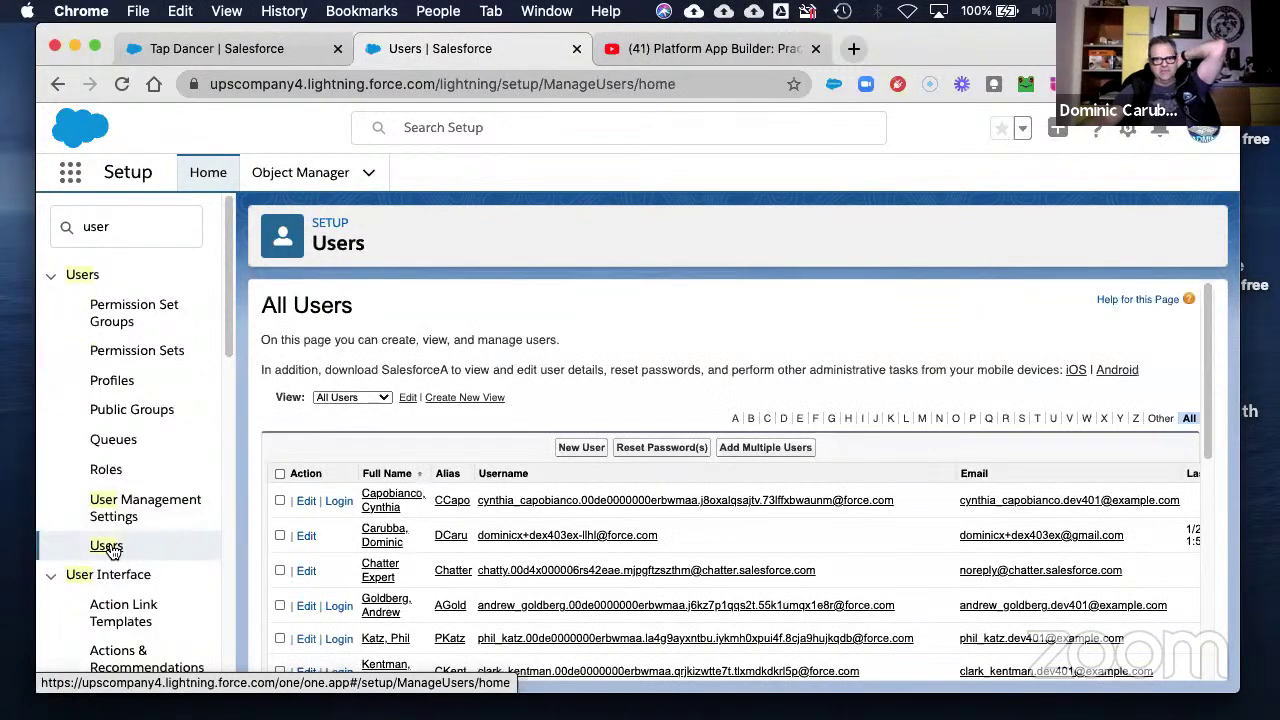
{"action": "left_click", "coordinate": [890, 419]}
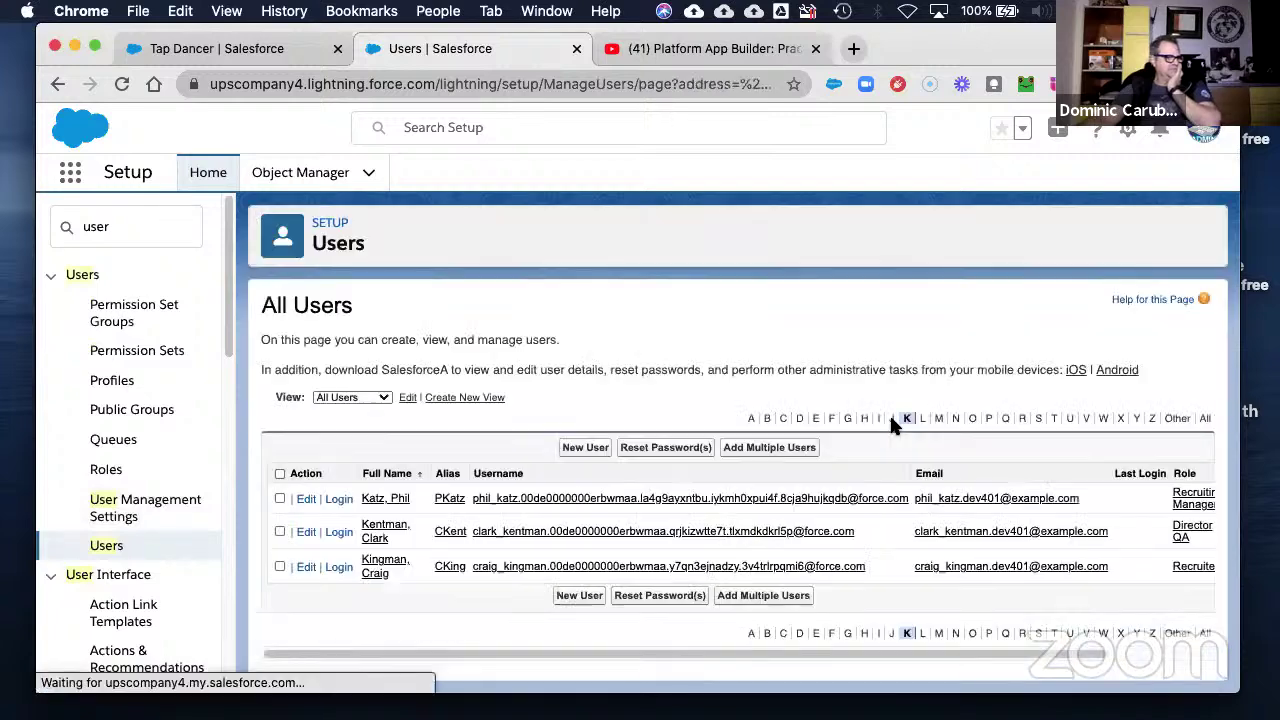
{"action": "left_click", "coordinate": [338, 498]}
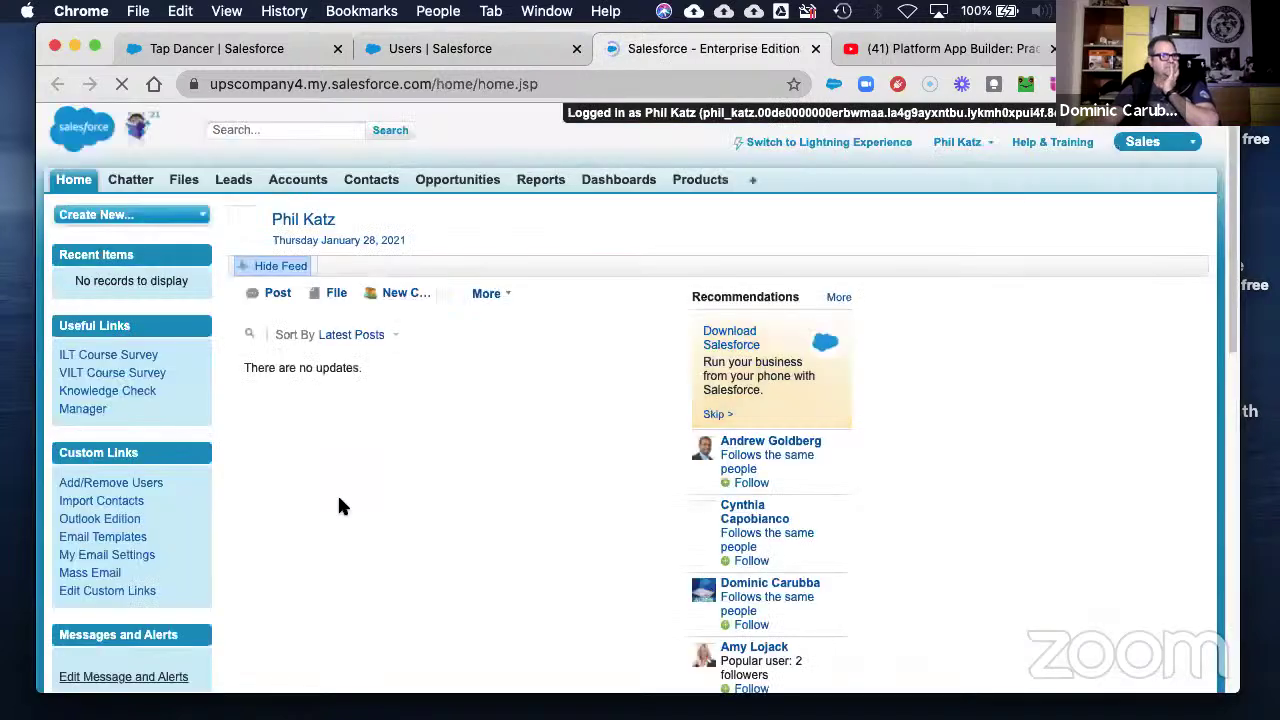
{"action": "left_click", "coordinate": [833, 145]}
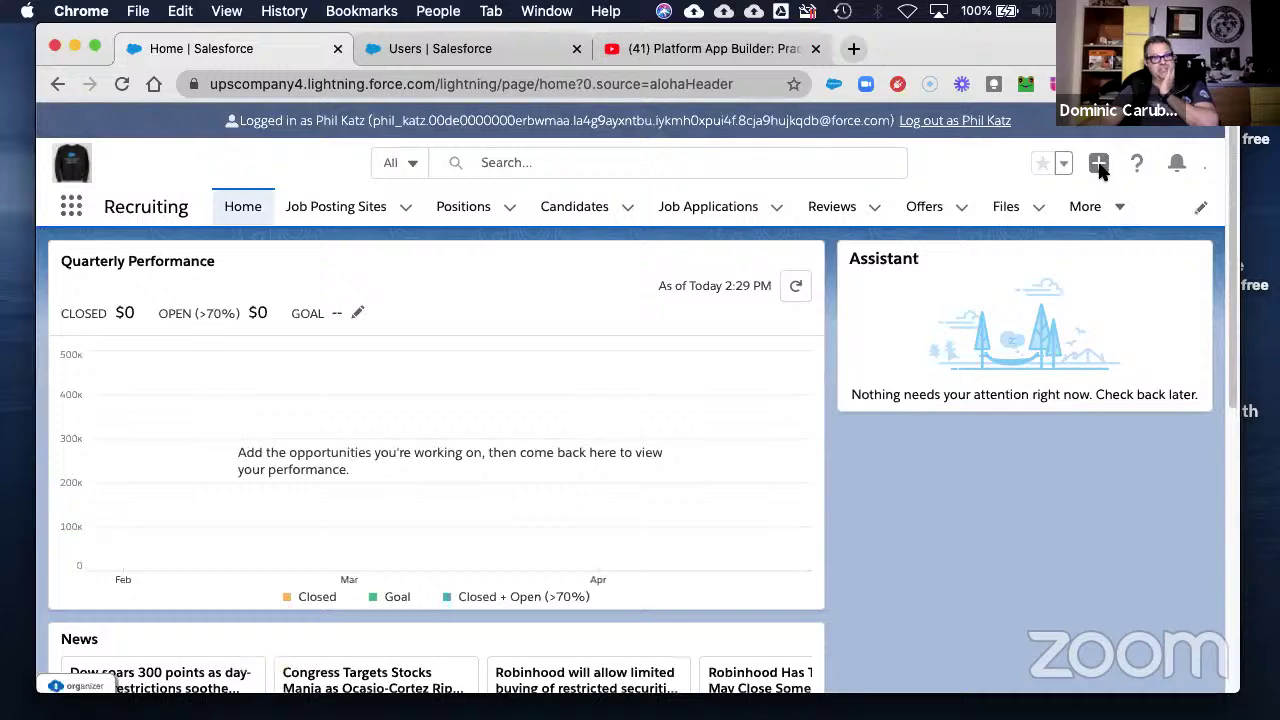
- Dismiss the Go Mobile panel and start a New Candidate from the global actions menu
{"action": "left_click", "coordinate": [1068, 170]}
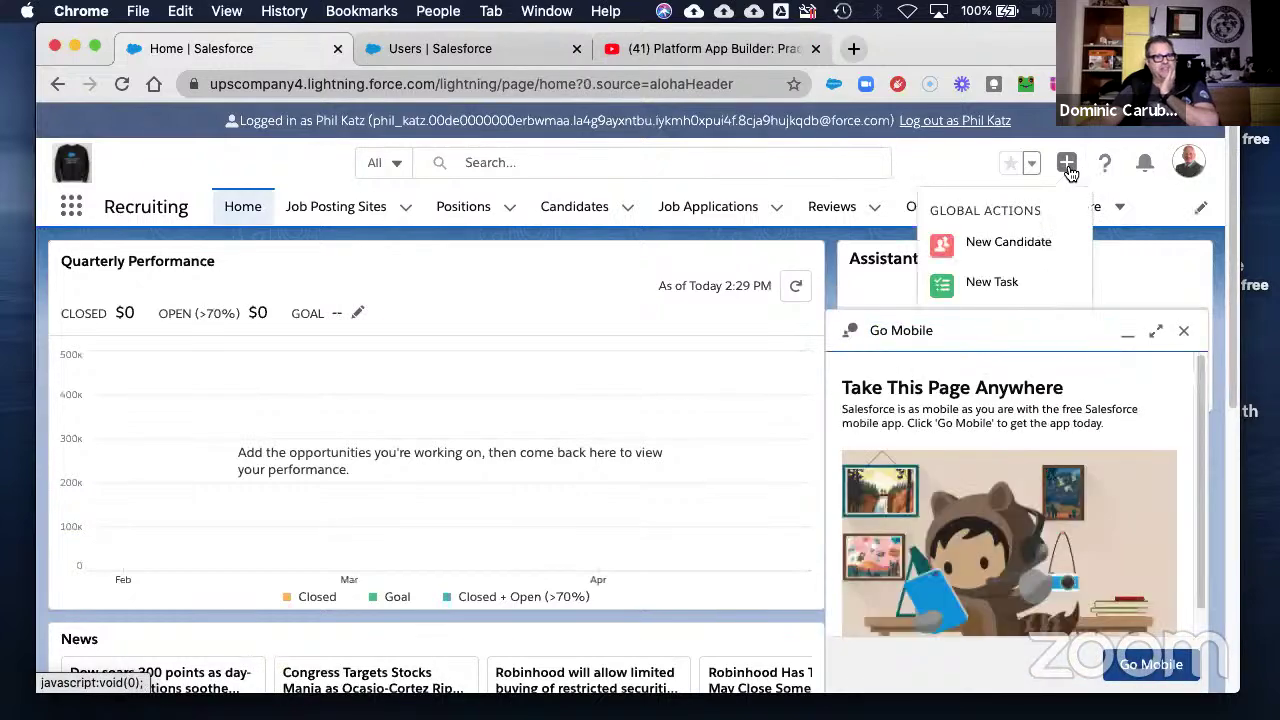
{"action": "left_click", "coordinate": [1182, 331]}
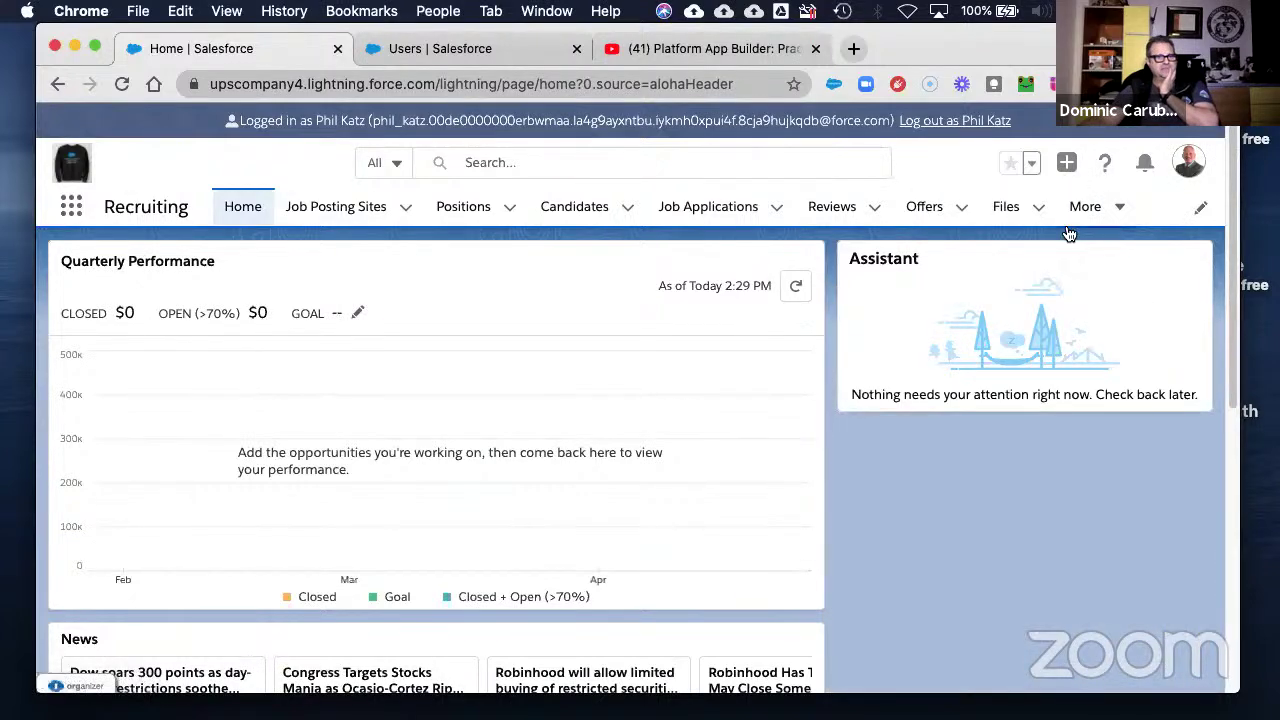
{"action": "left_click", "coordinate": [1066, 163]}
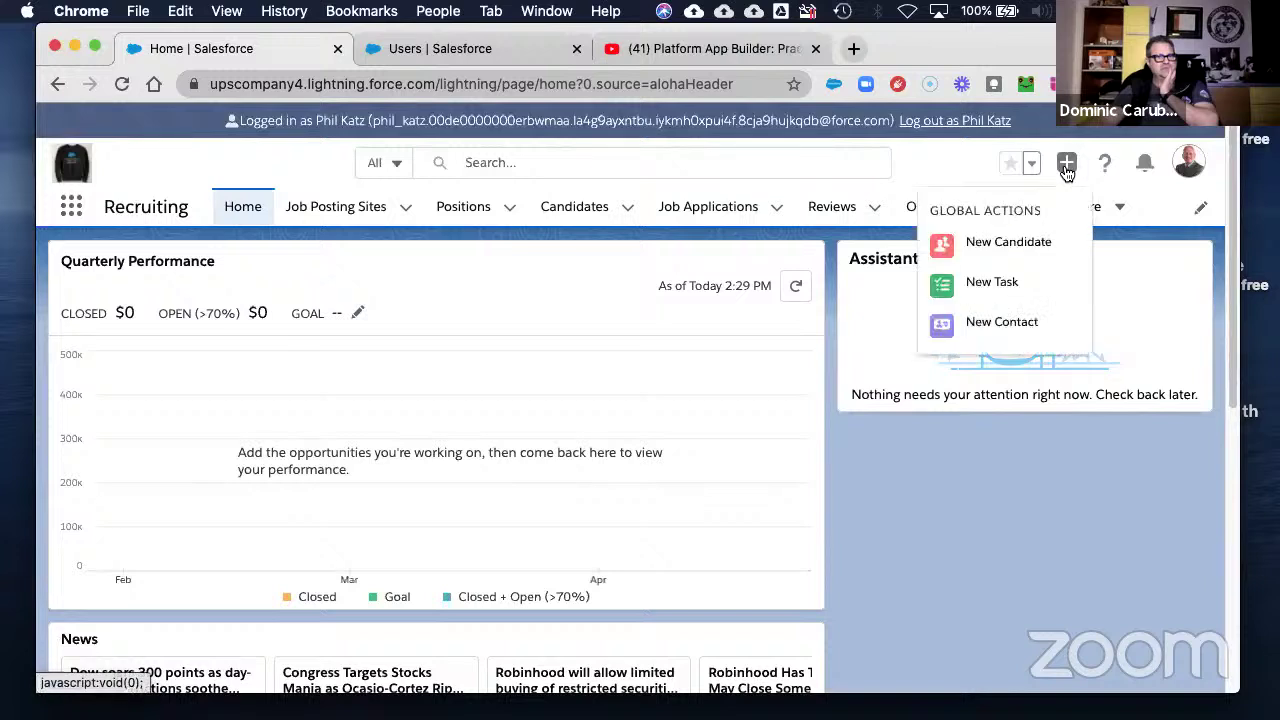
{"action": "left_click", "coordinate": [993, 245]}
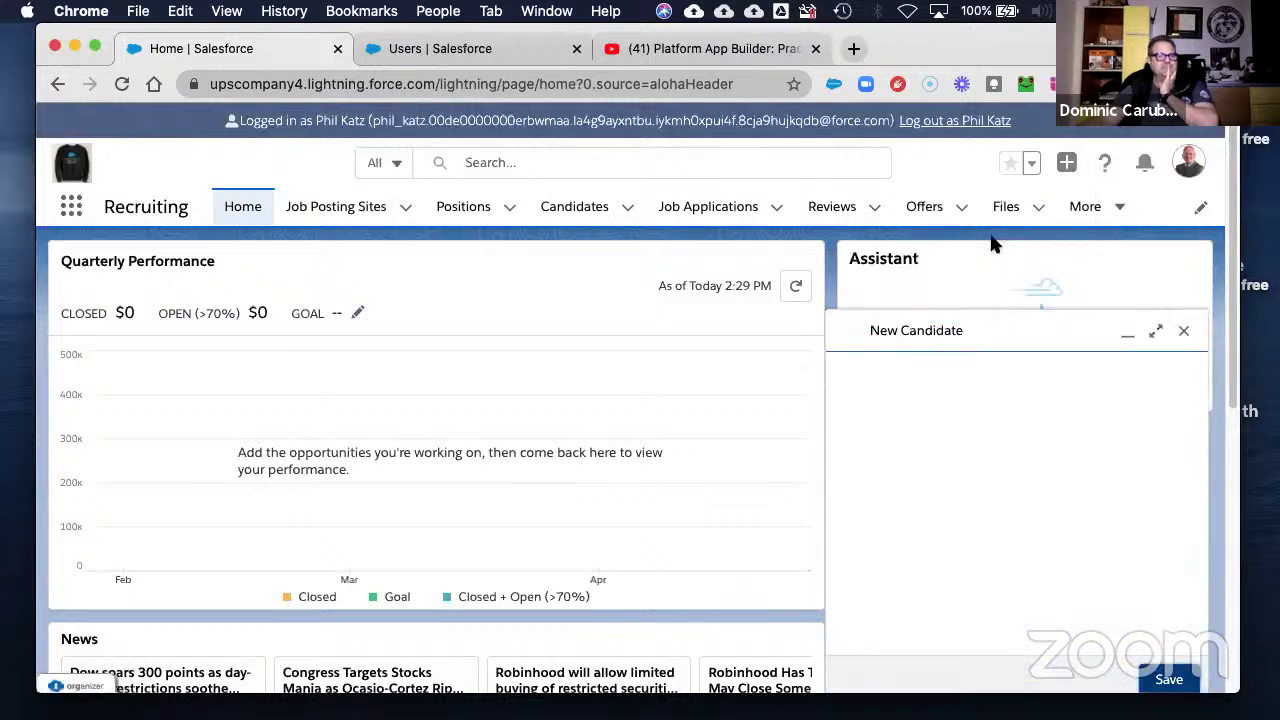
- Move BA/BS into the Chosen education levels and return to the First Name field
{"action": "left_click", "coordinate": [930, 400]}
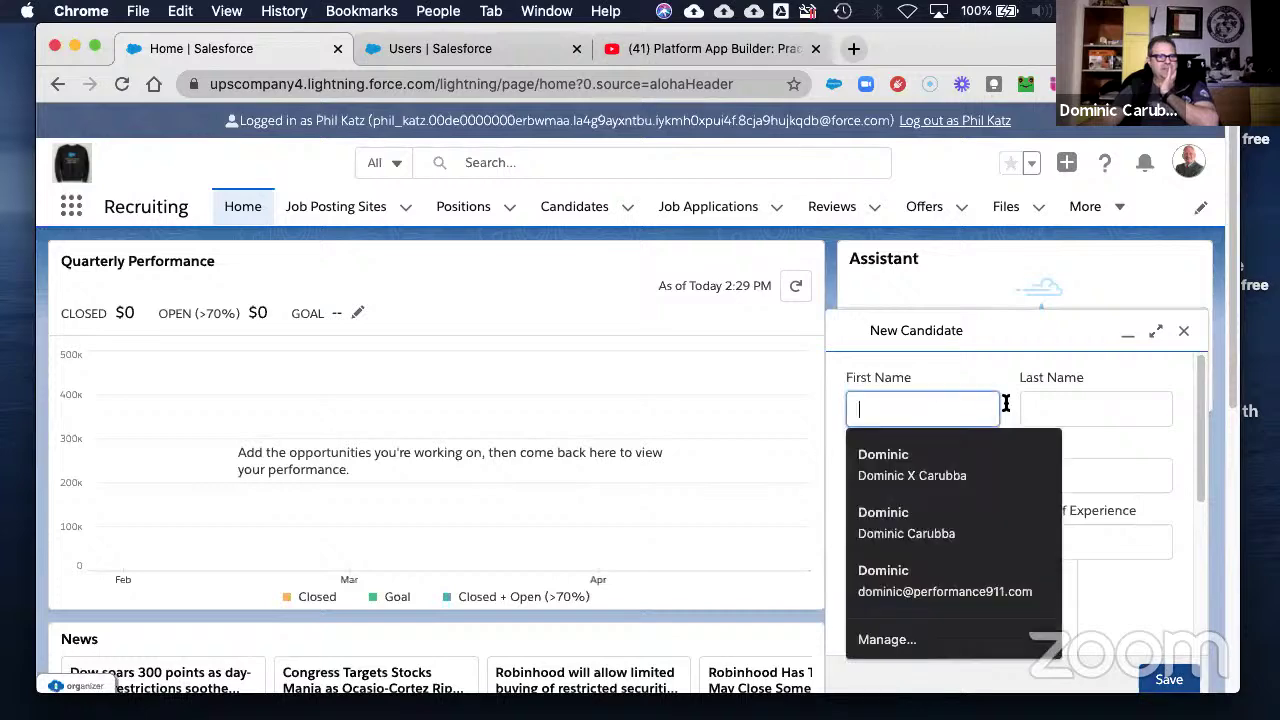
{"action": "left_click", "coordinate": [1066, 406]}
{"action": "left_click", "coordinate": [884, 481]}
{"action": "left_click", "coordinate": [1084, 465]}
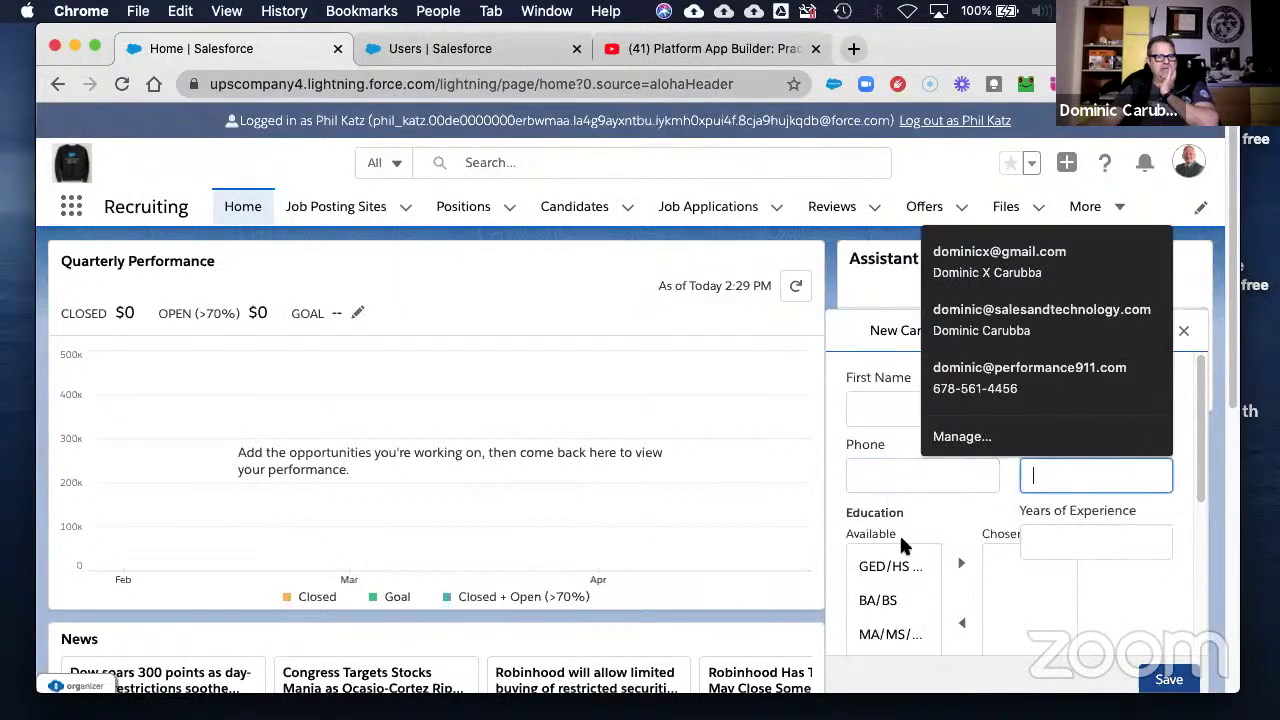
{"action": "scroll", "coordinate": [880, 535], "scroll_direction": "down", "scroll_amount": 3}
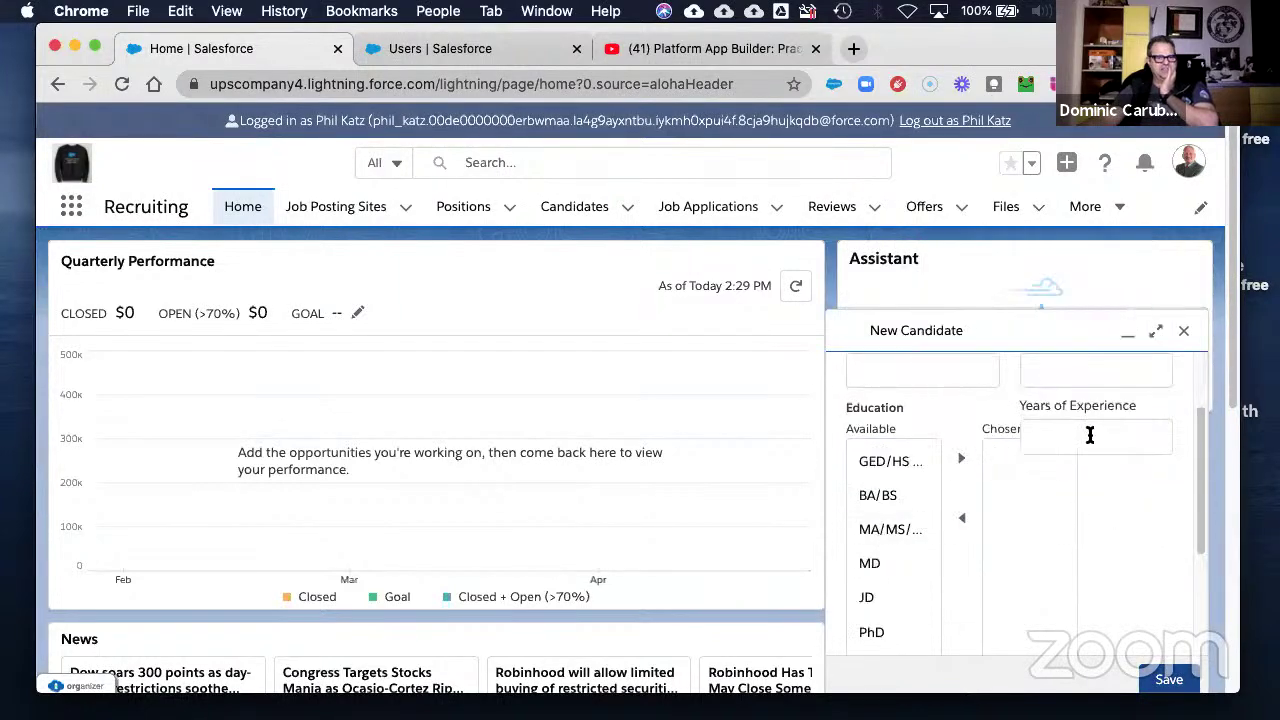
{"action": "left_click", "coordinate": [1096, 435]}
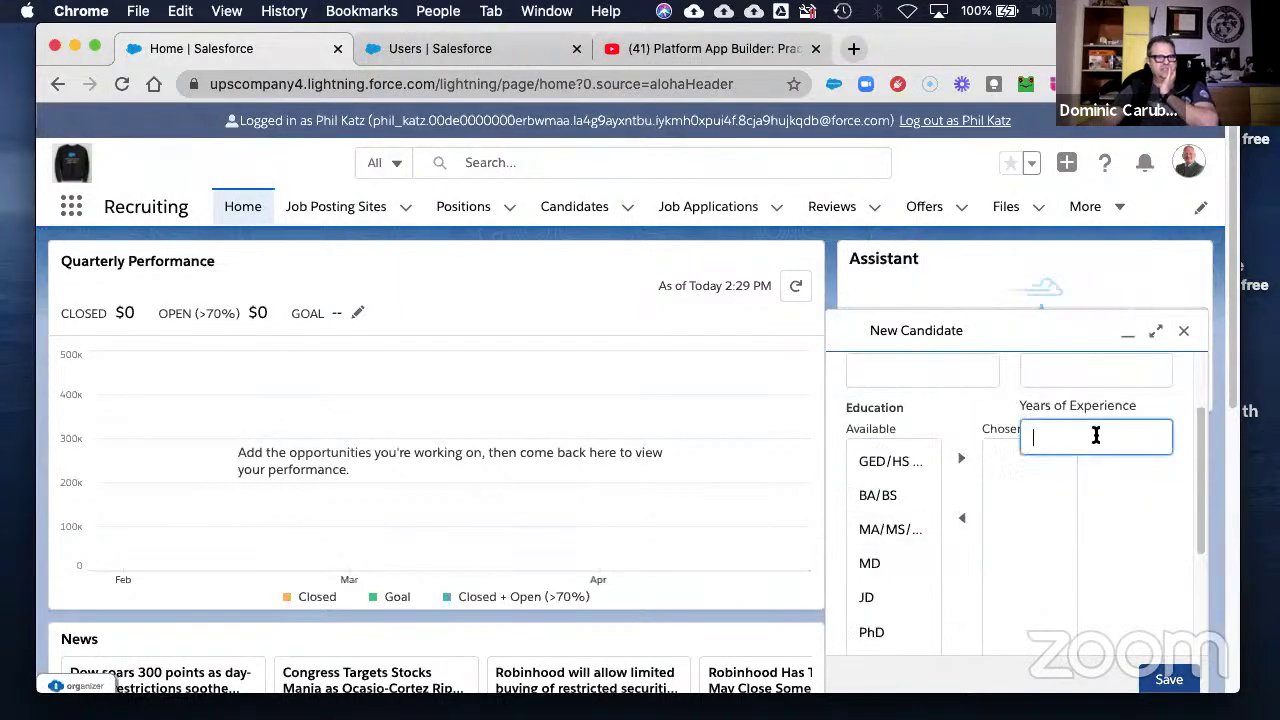
{"action": "left_click", "coordinate": [886, 528]}
{"action": "left_click", "coordinate": [877, 495]}
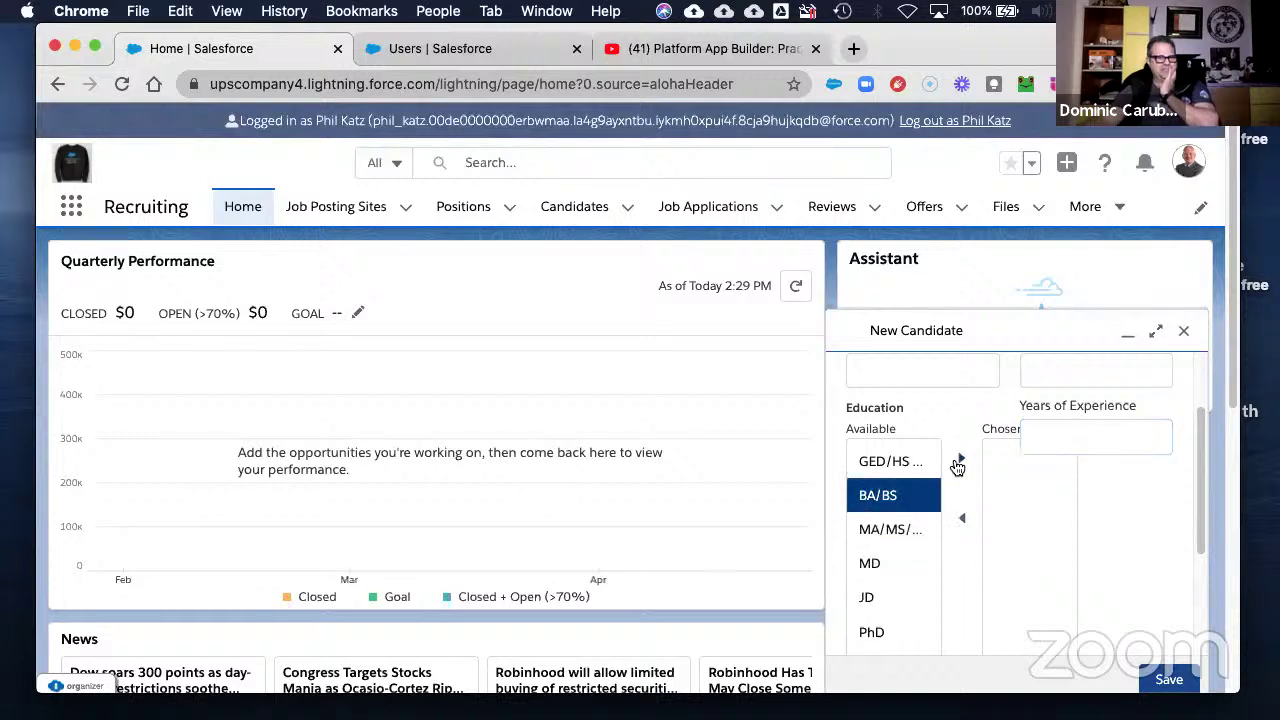
{"action": "left_click", "coordinate": [961, 459]}
{"action": "left_click", "coordinate": [1062, 437]}
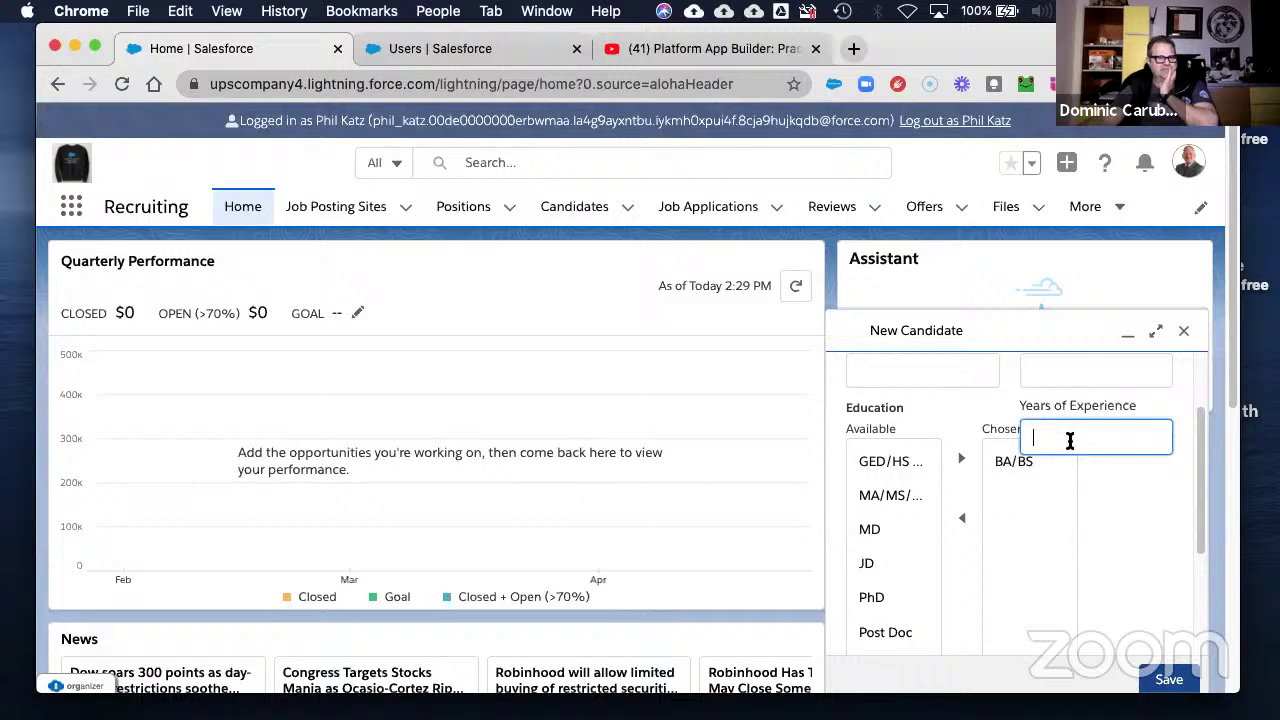
{"action": "scroll", "coordinate": [1105, 469], "scroll_direction": "up", "scroll_amount": 2}
{"action": "scroll", "coordinate": [1105, 469], "scroll_direction": "down", "scroll_amount": 6}
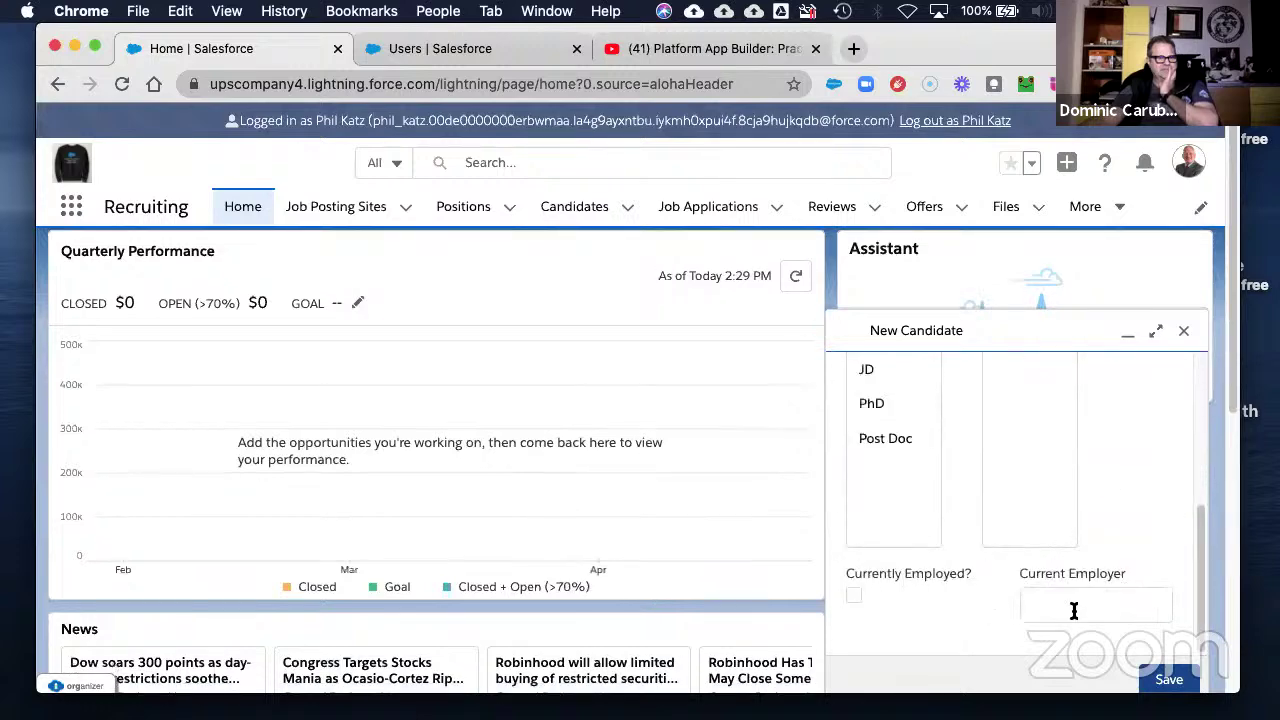
{"action": "scroll", "coordinate": [1171, 545], "scroll_direction": "down", "scroll_amount": 3}
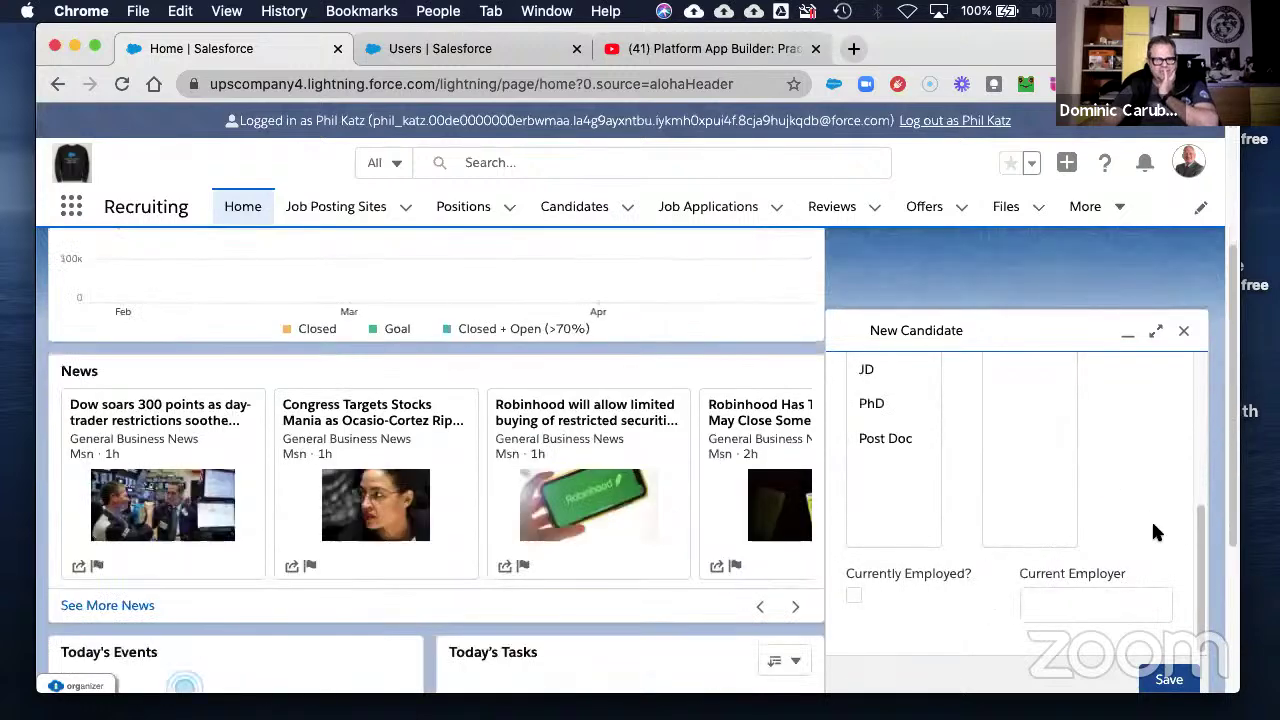
{"action": "scroll", "coordinate": [1123, 530], "scroll_direction": "up", "scroll_amount": 6}
{"action": "left_click", "coordinate": [857, 408]}
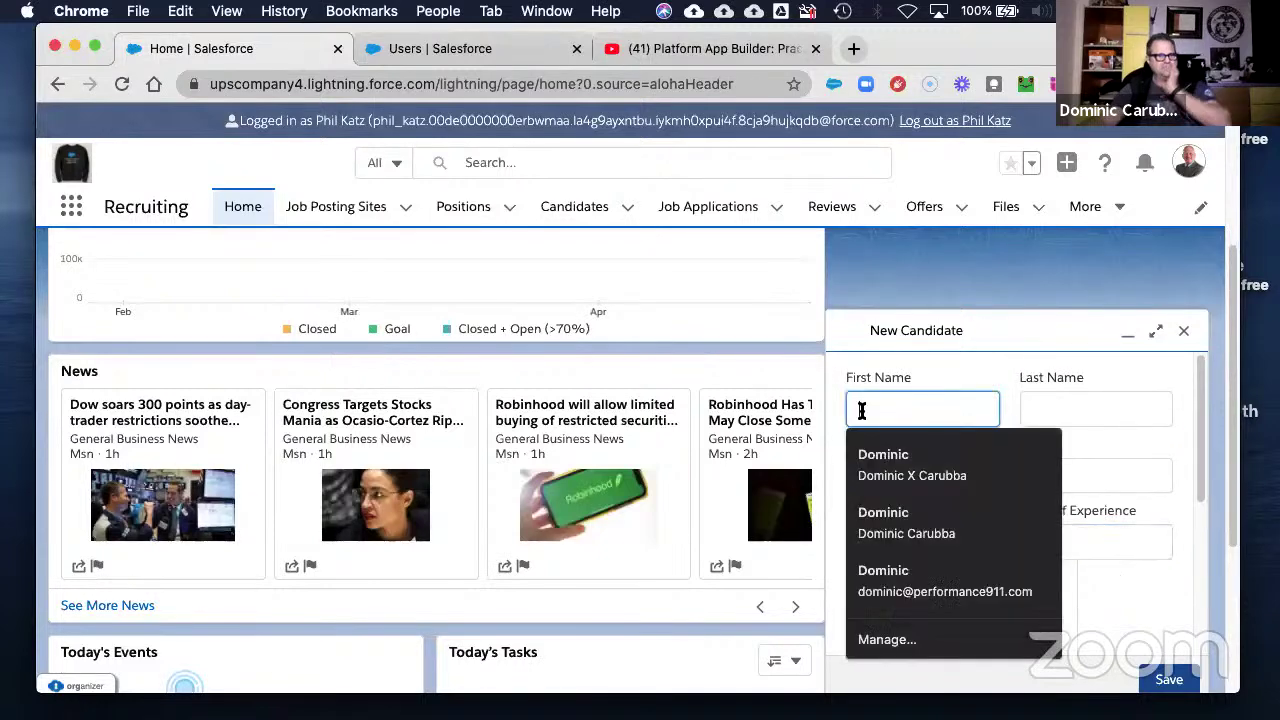
- Enter first name Test, last name Candidate, plus a phone number and email address
{"action": "type", "text": "Test"}
{"action": "key", "text": "Tab"}
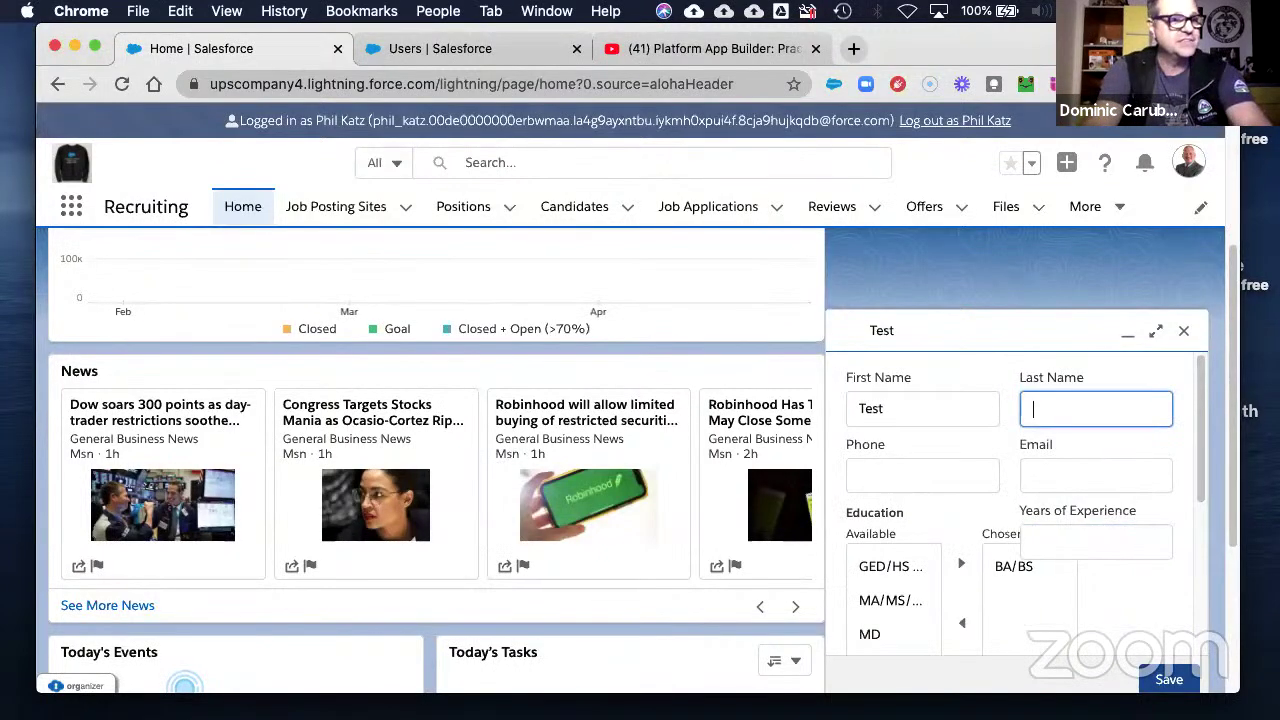
{"action": "type", "text": "Candidate"}
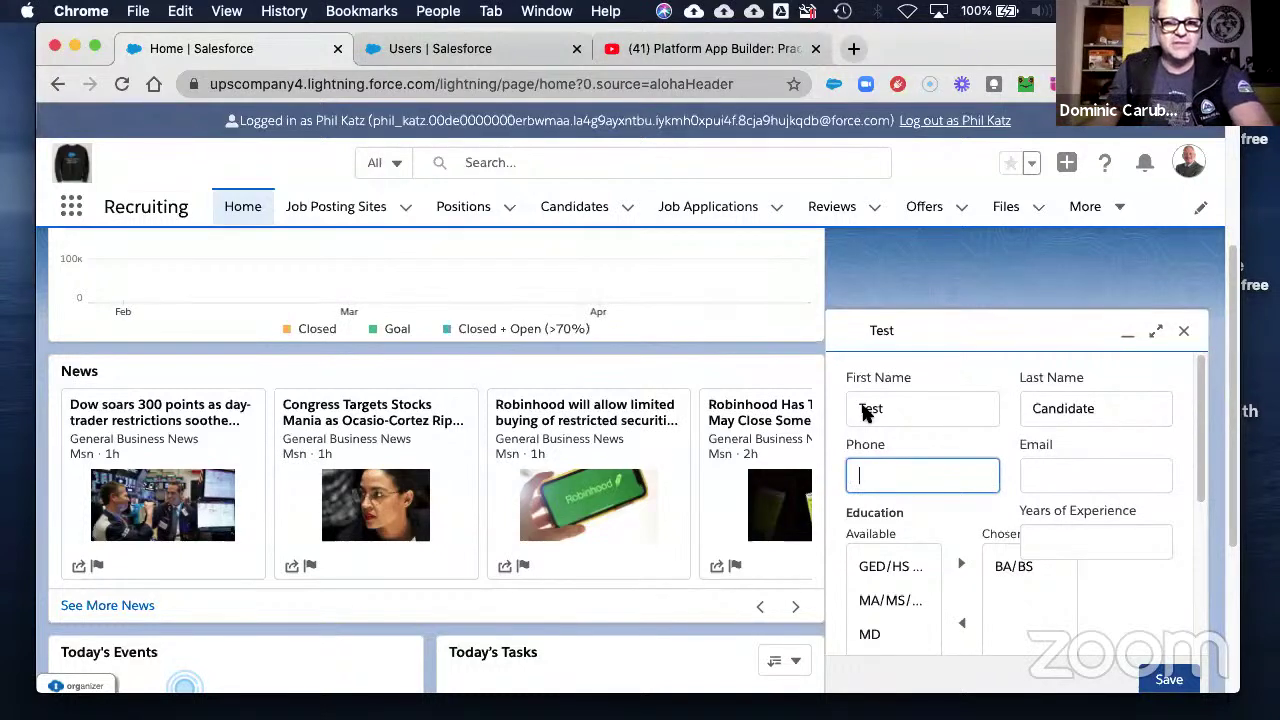
{"action": "type", "text": "5"}
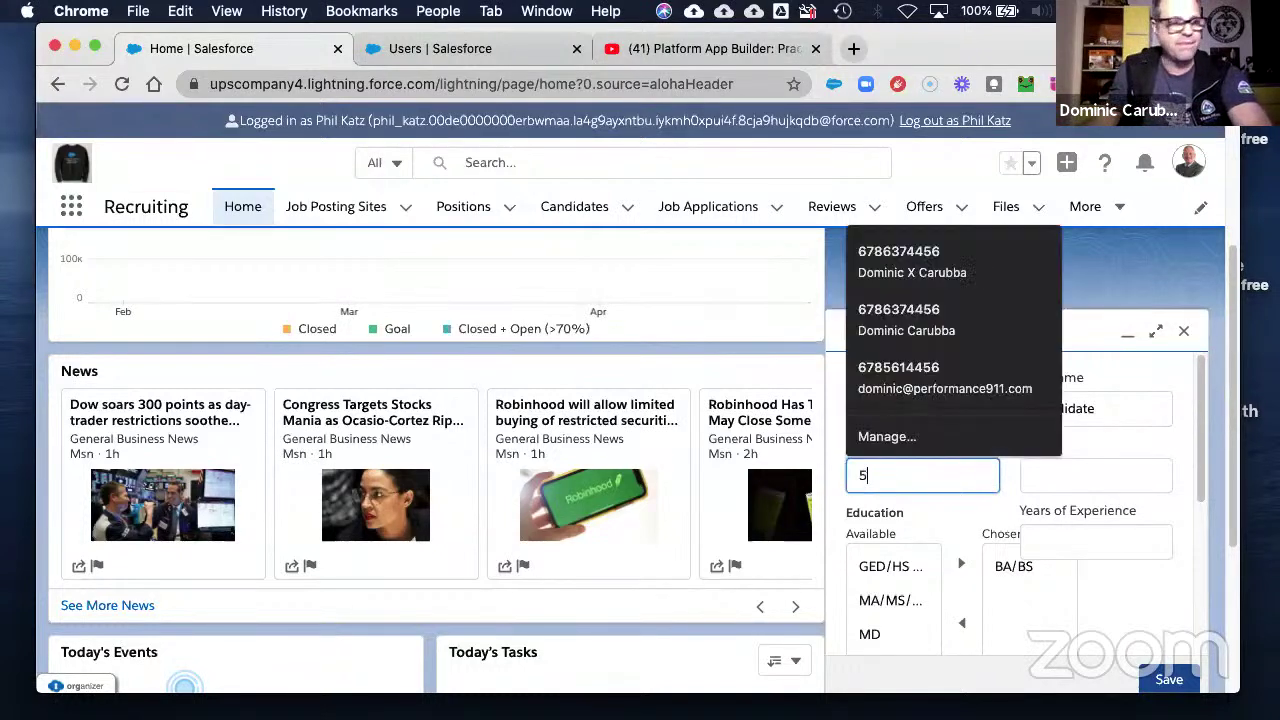
{"action": "type", "text": "555555"}
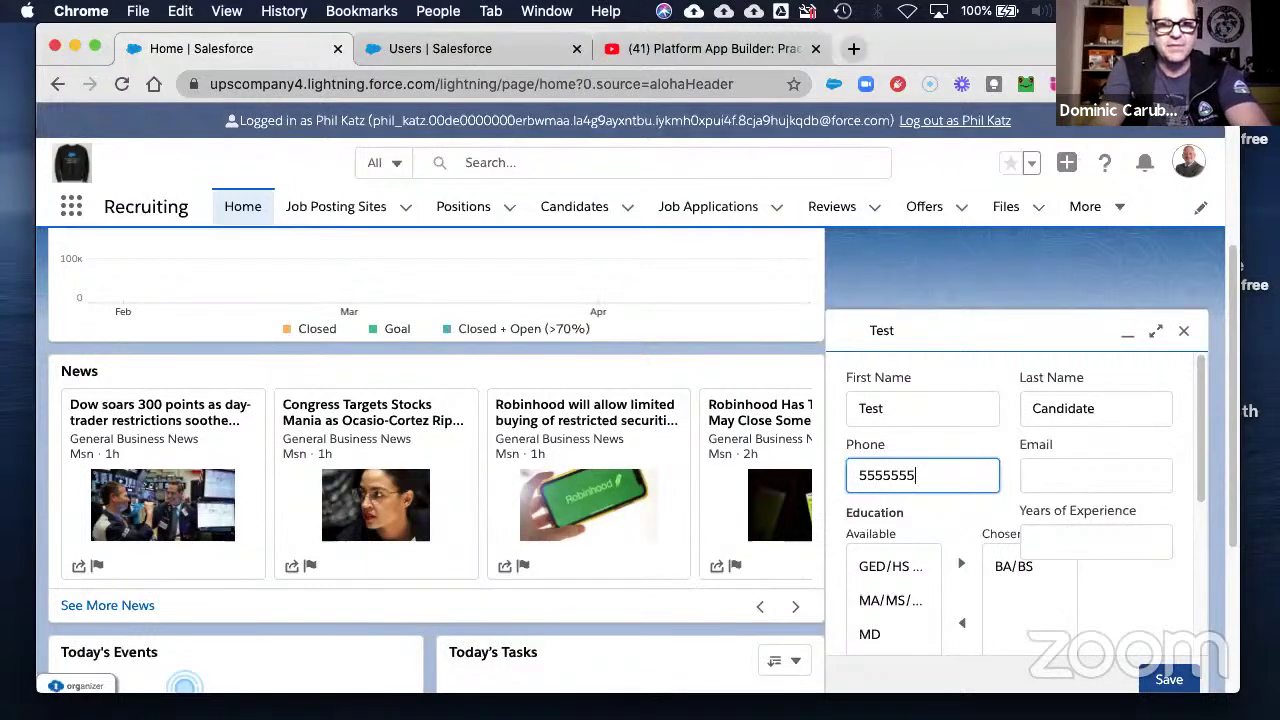
{"action": "type", "text": "555"}
{"action": "key", "text": "Tab"}
{"action": "type", "text": "tes"}
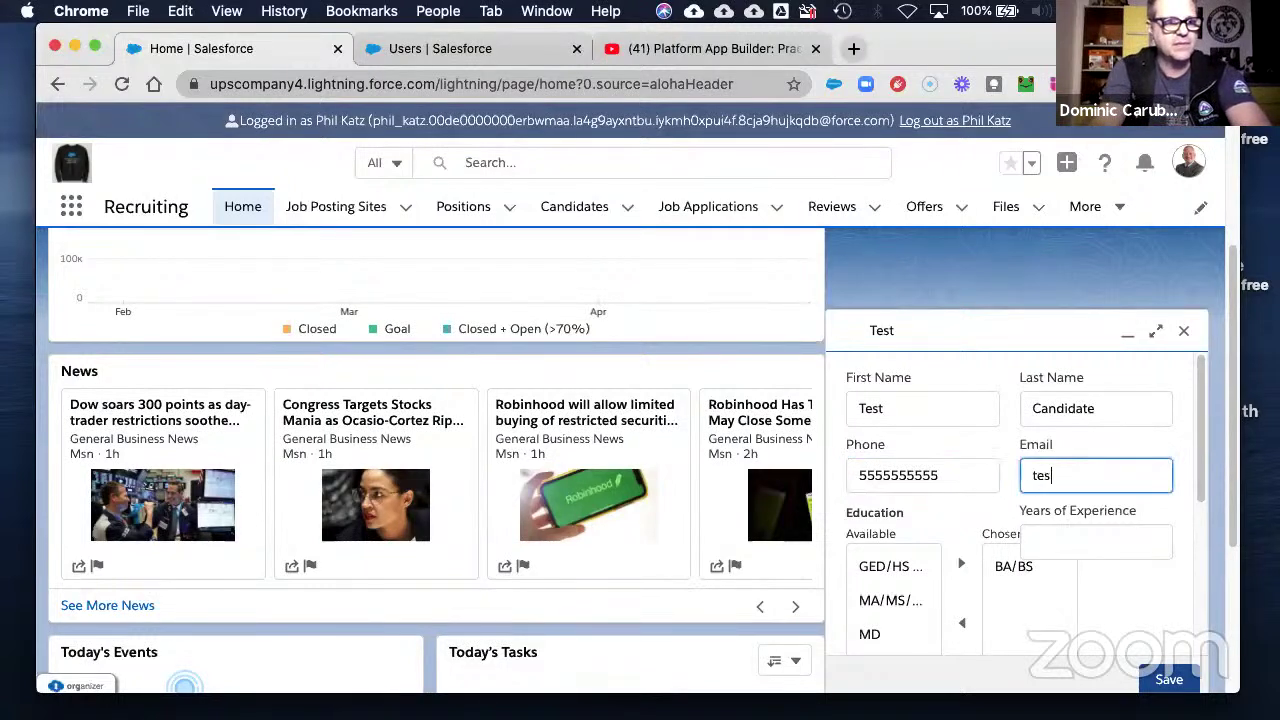
{"action": "type", "text": "t@u"}
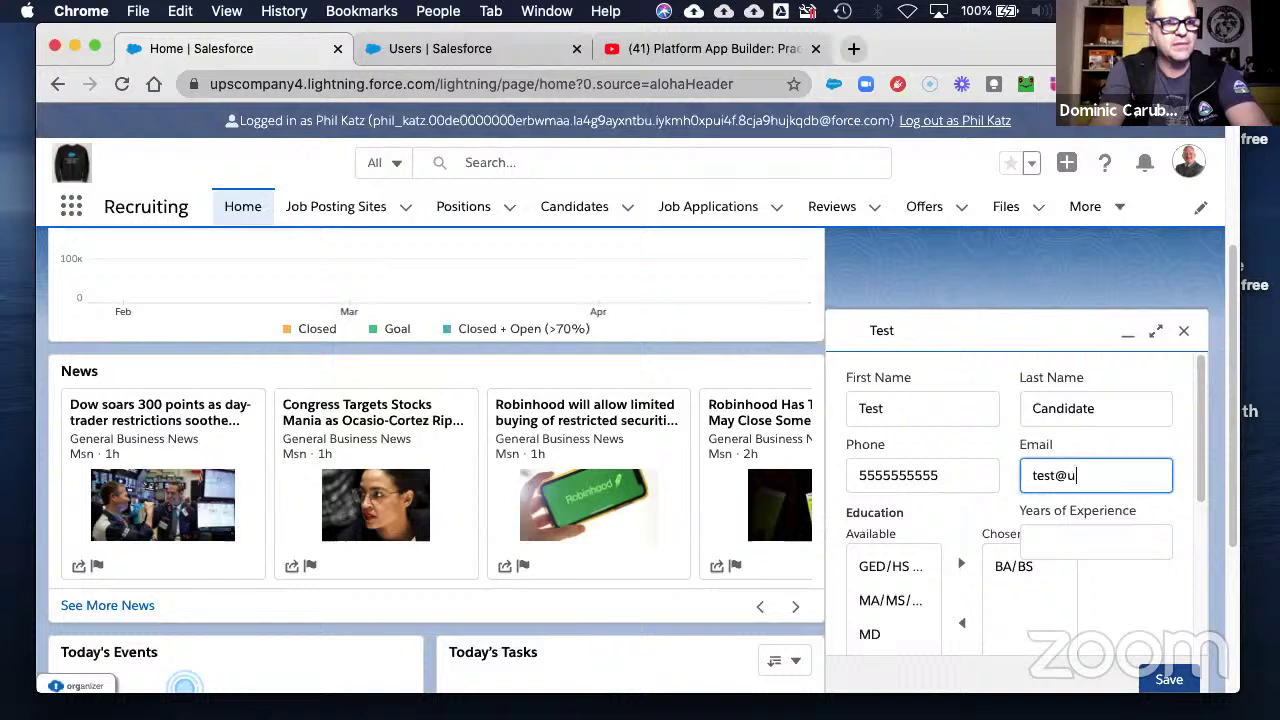
{"action": "type", "text": "ctest.com"}
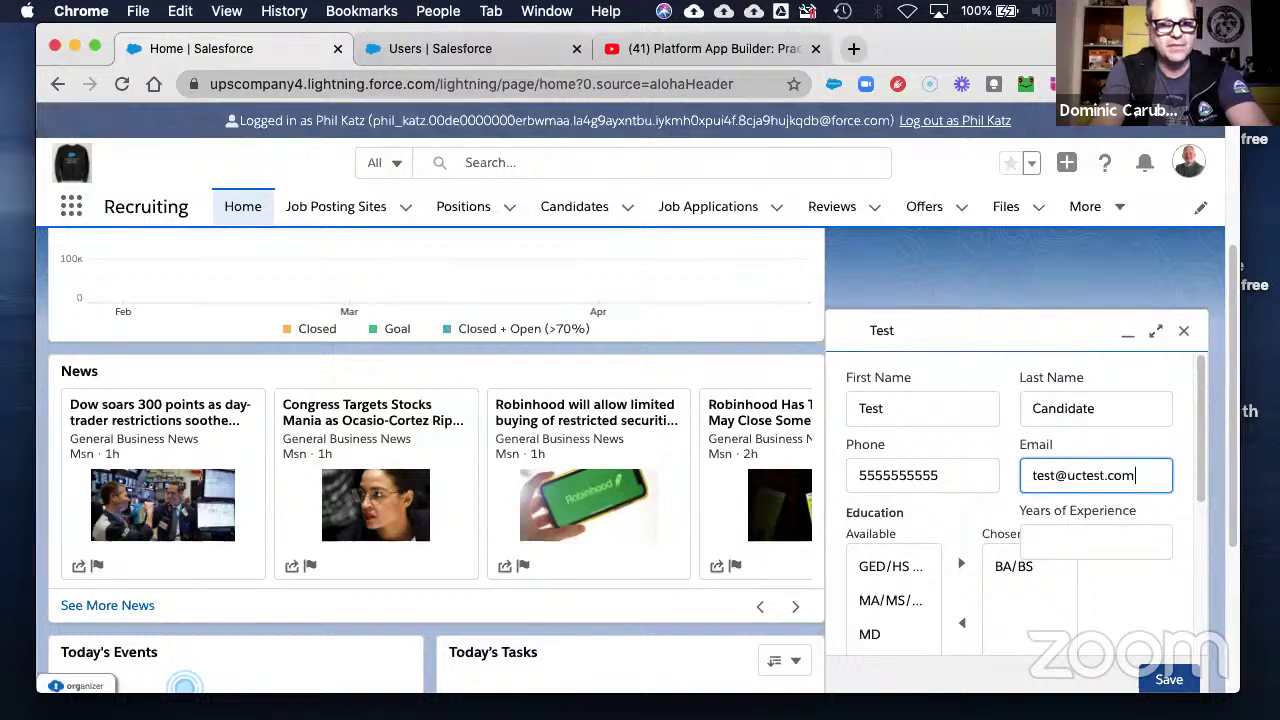
- Check Currently Employed, set Current Employer to Test, and save the candidate
{"action": "key", "text": "Tab"}
{"action": "key", "text": "Tab"}
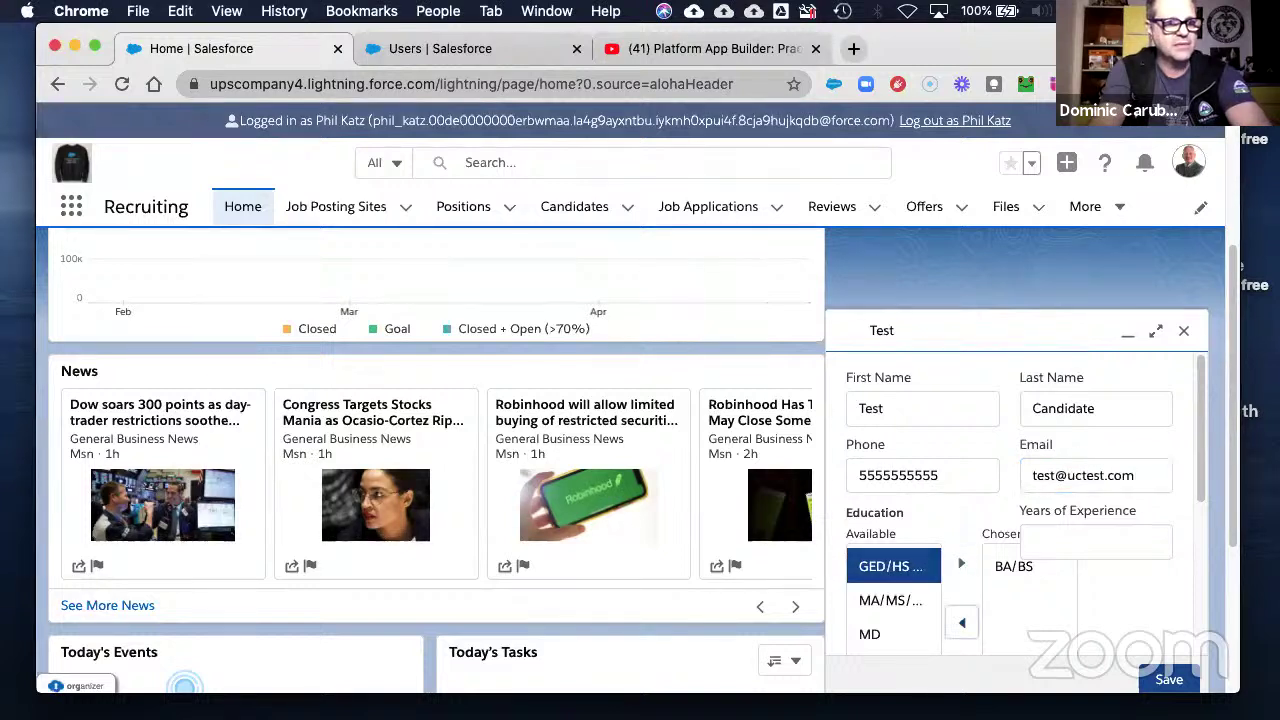
{"action": "key", "text": "Tab"}
{"action": "key", "text": "Tab"}
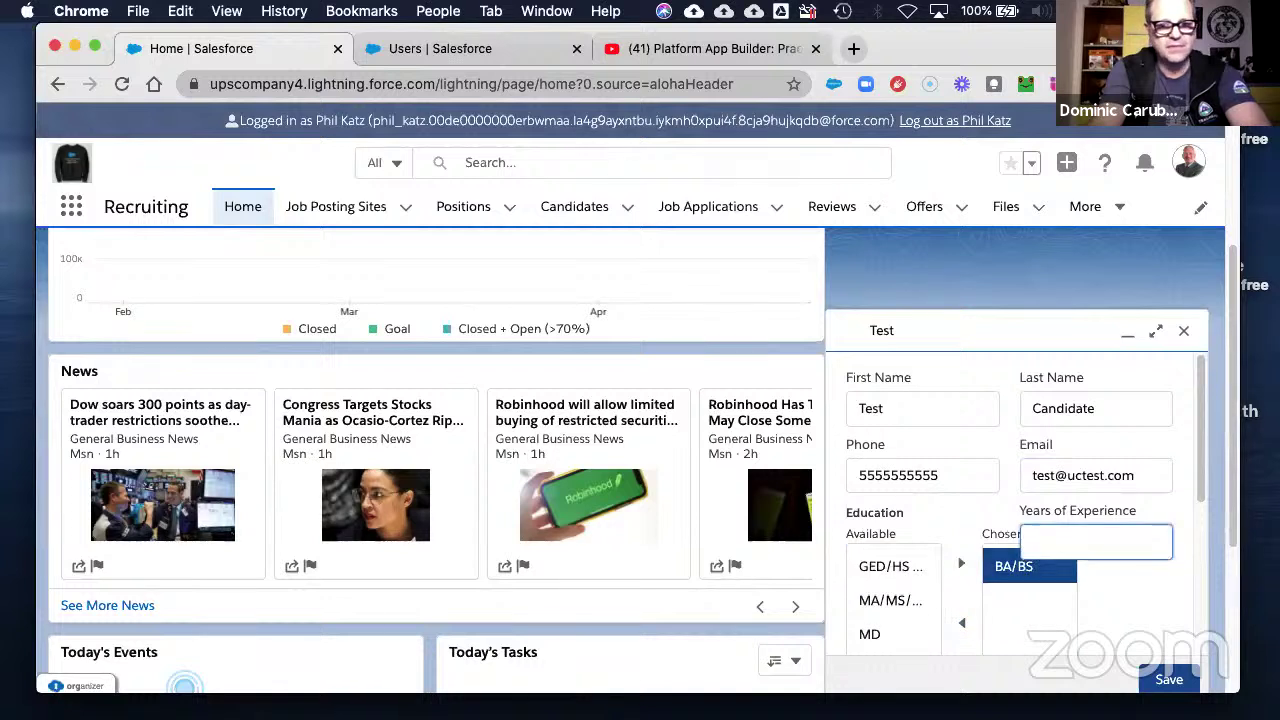
{"action": "key", "text": "Tab"}
{"action": "key", "text": "space"}
{"action": "key", "text": "Tab"}
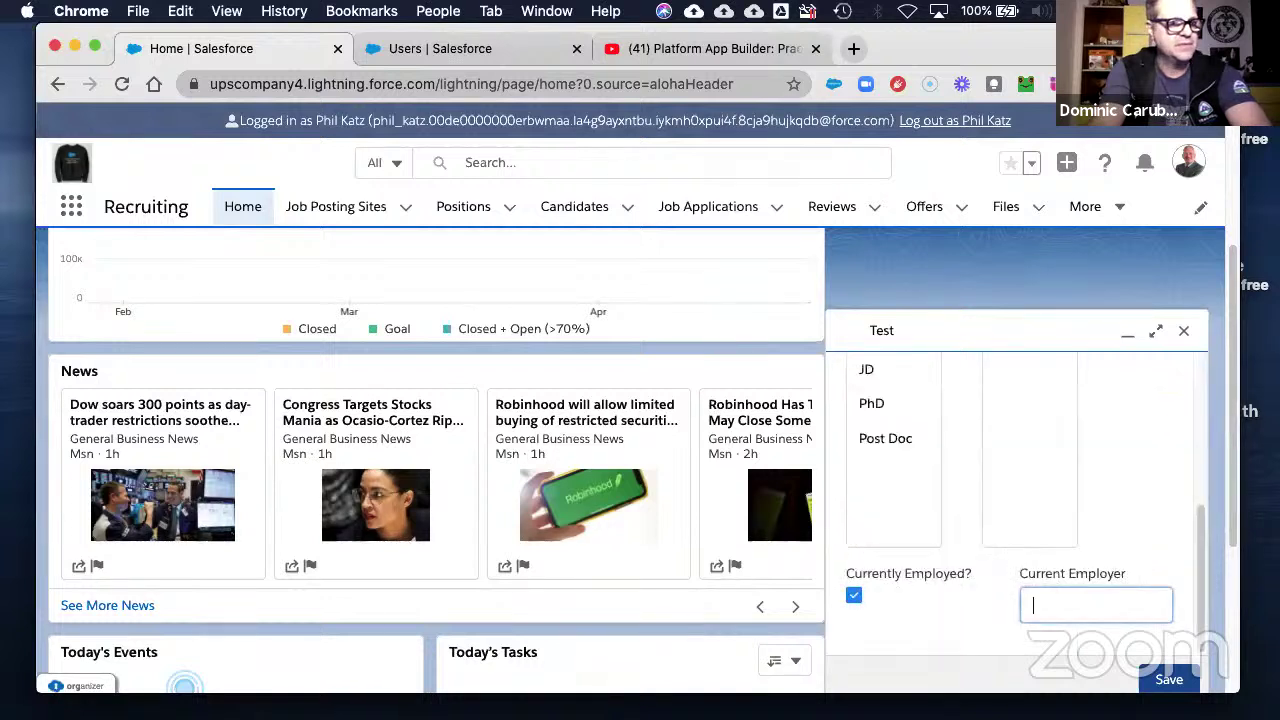
{"action": "type", "text": "Test"}
{"action": "key", "text": "Tab"}
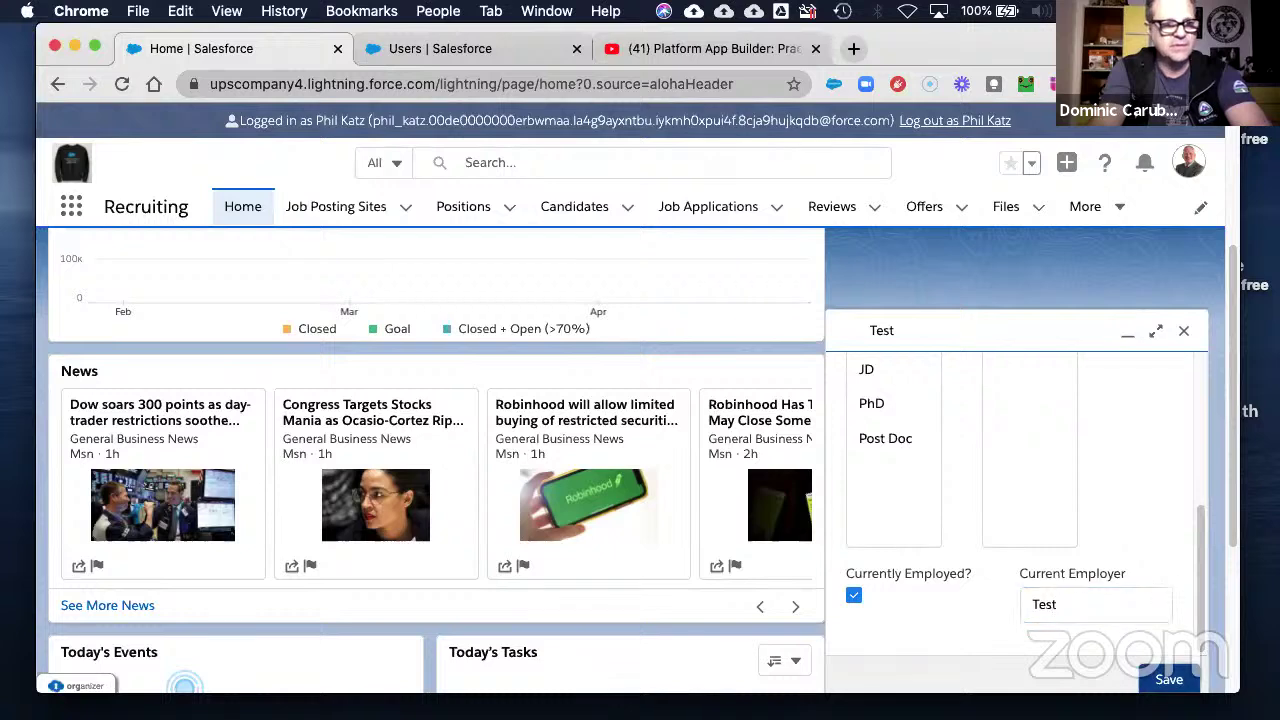
{"action": "key", "text": "Return"}
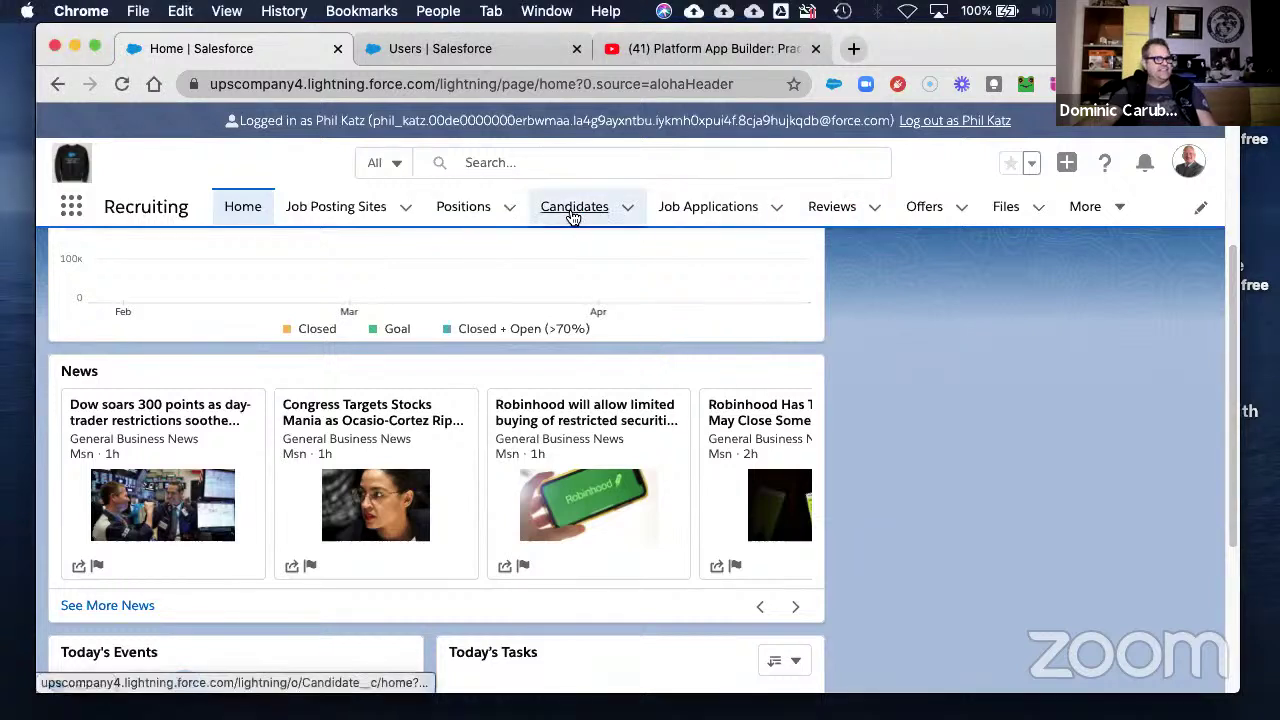
- Review candidate C-0002 from the Candidates tab, then log out as the recruiting user
{"action": "left_click", "coordinate": [586, 214]}
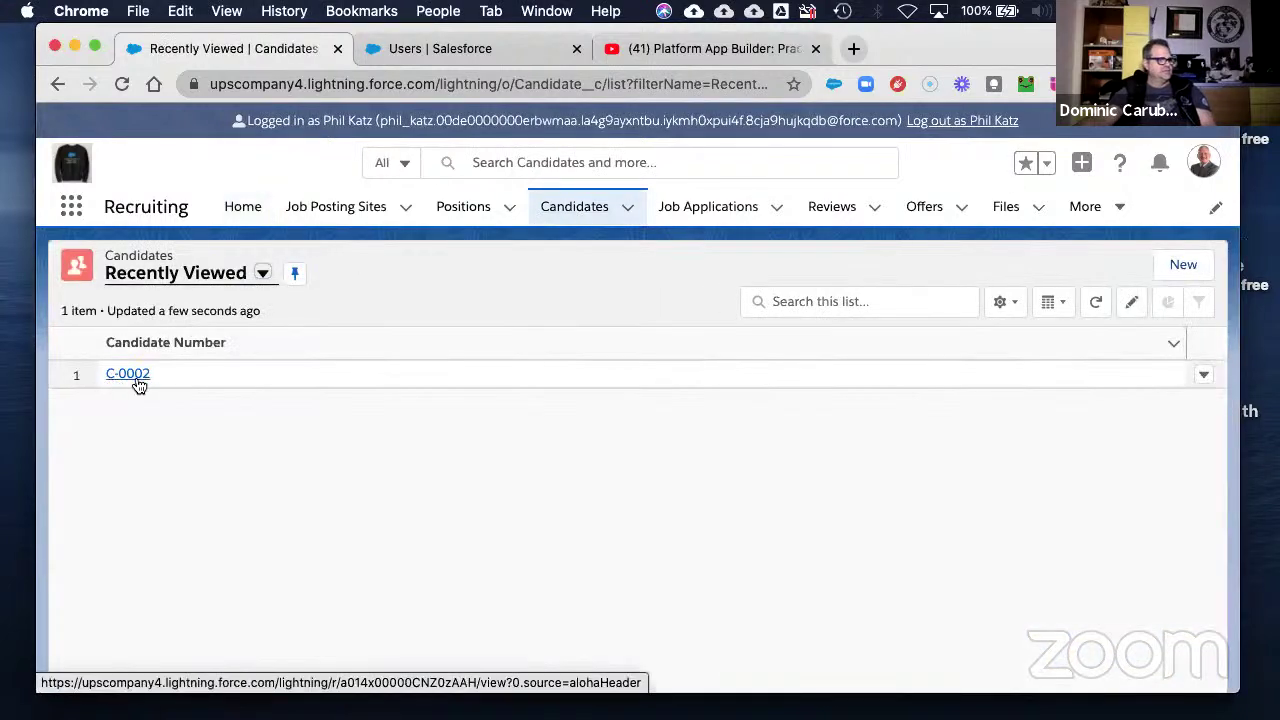
{"action": "left_click", "coordinate": [131, 373]}
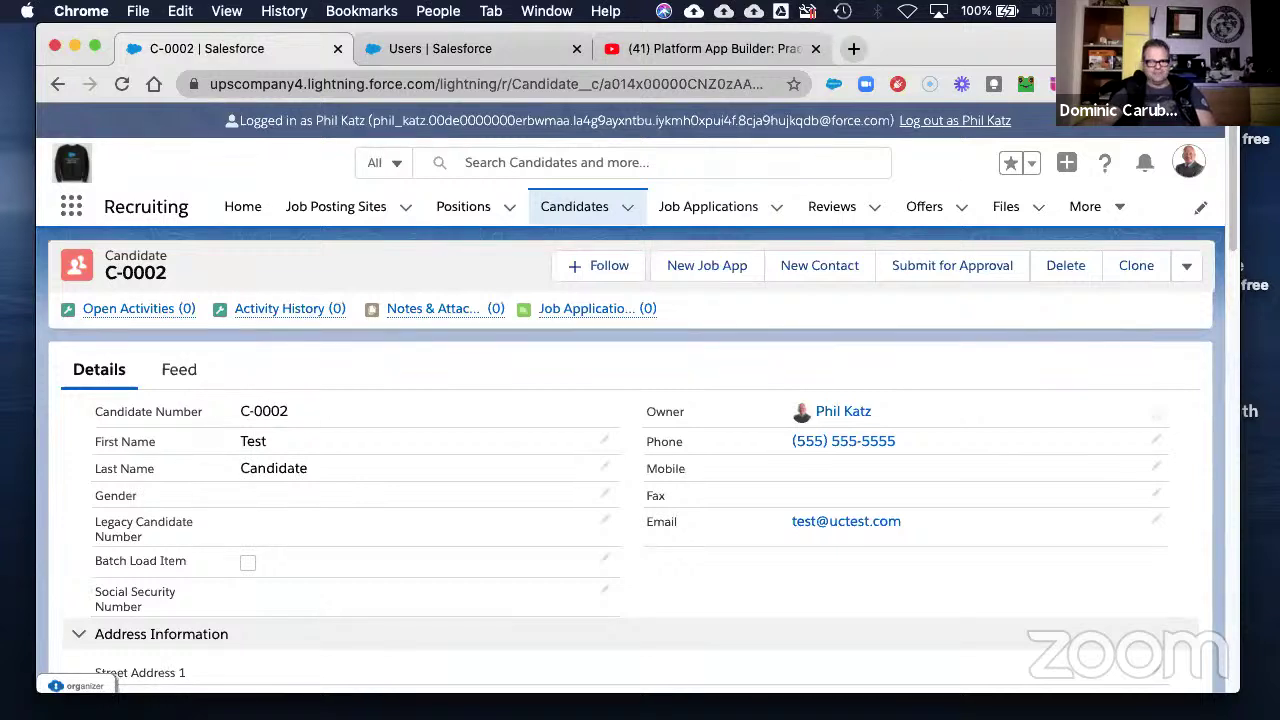
{"action": "left_click", "coordinate": [962, 122]}
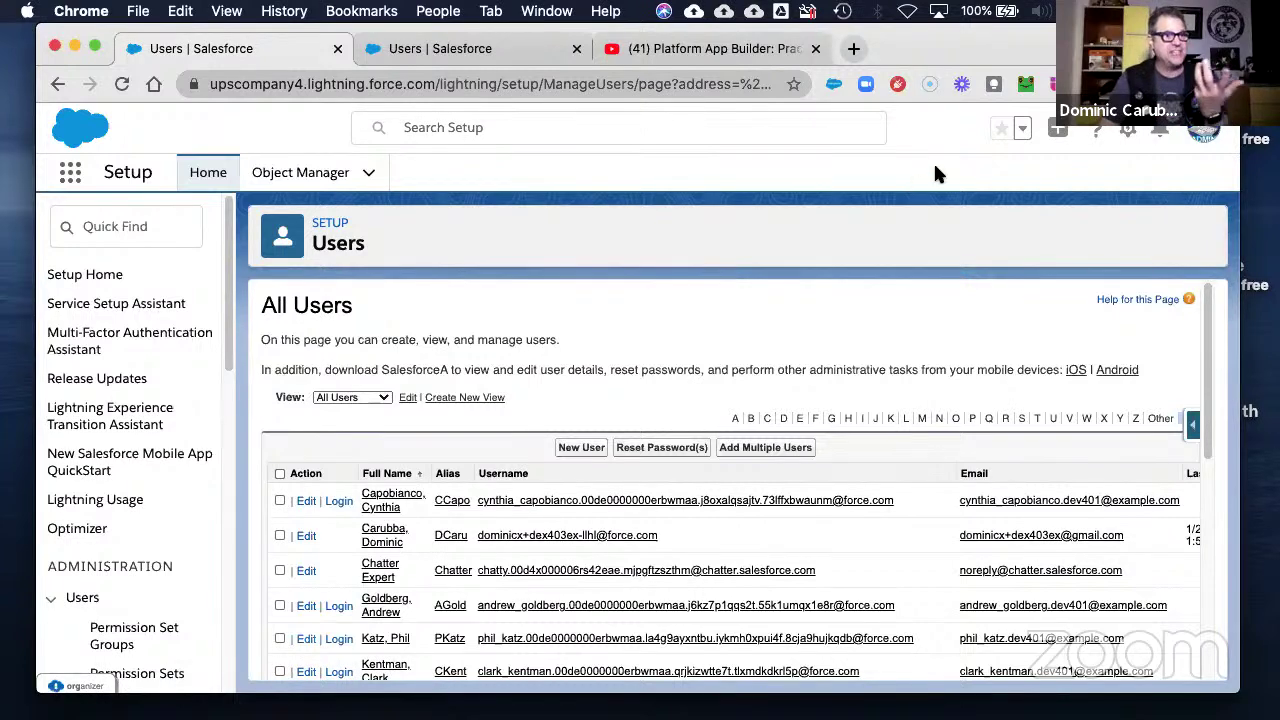
- Open the Recruiting app from the App Launcher
{"action": "left_click", "coordinate": [1058, 130]}
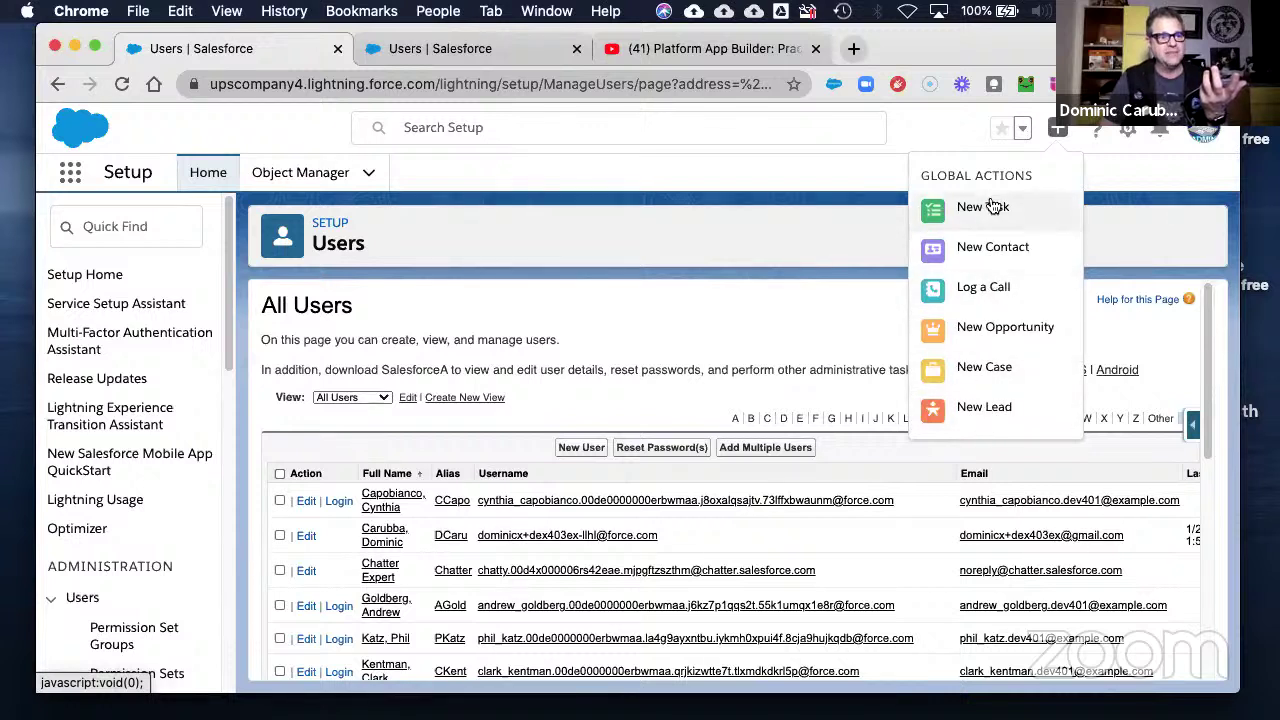
{"action": "left_click", "coordinate": [795, 213]}
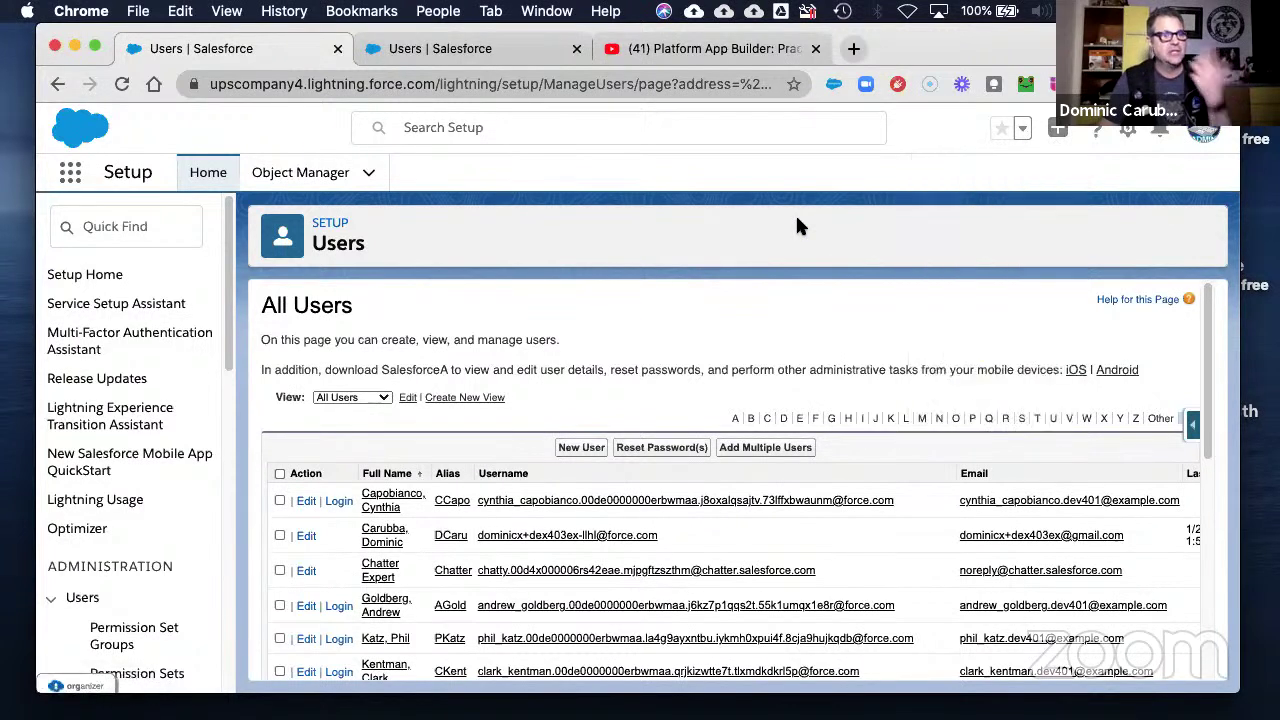
{"action": "left_click", "coordinate": [70, 172]}
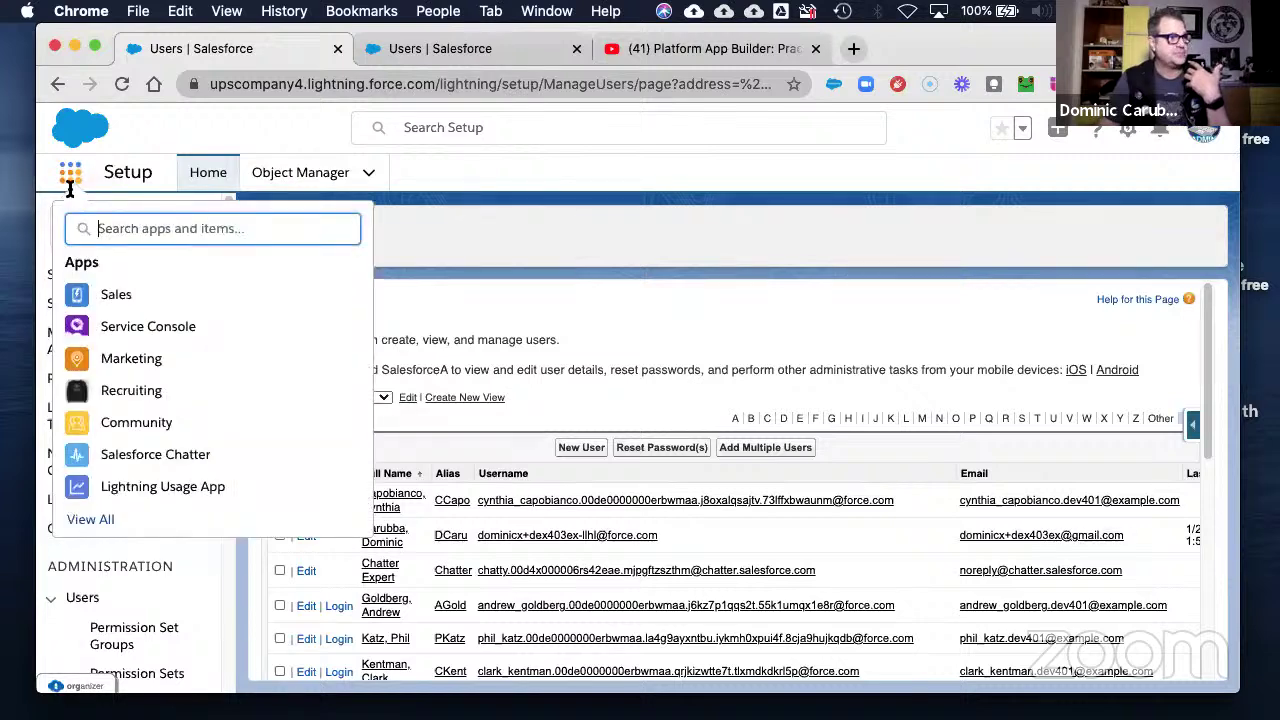
{"action": "left_click", "coordinate": [113, 392]}
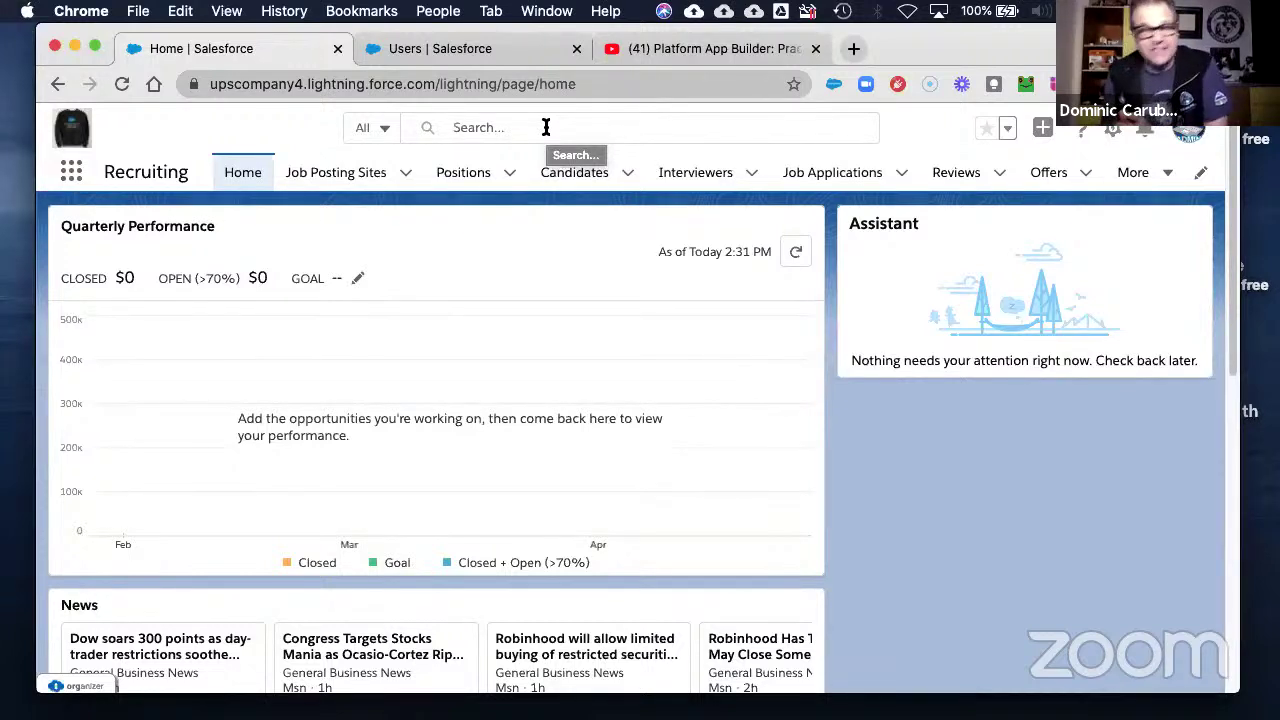
- Show the All candidates list view with C-0002, then bring the Word exercise guide forward
{"action": "left_click", "coordinate": [622, 175]}
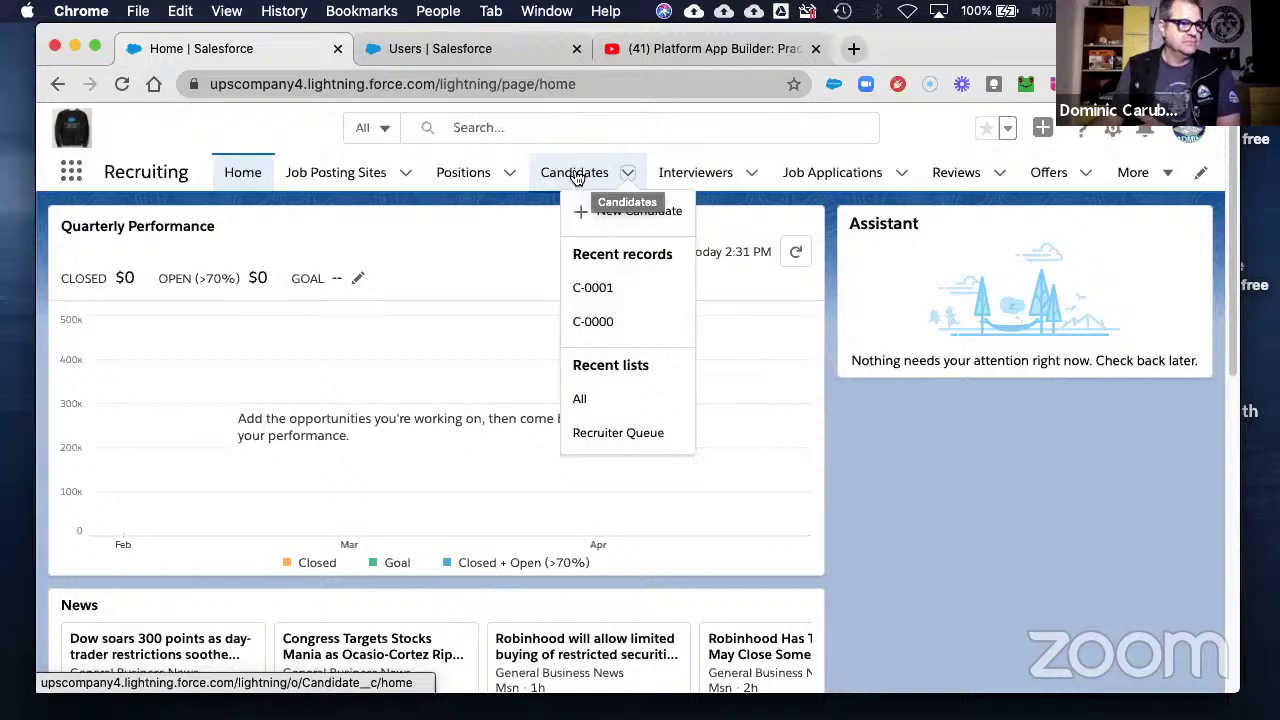
{"action": "left_click", "coordinate": [580, 401]}
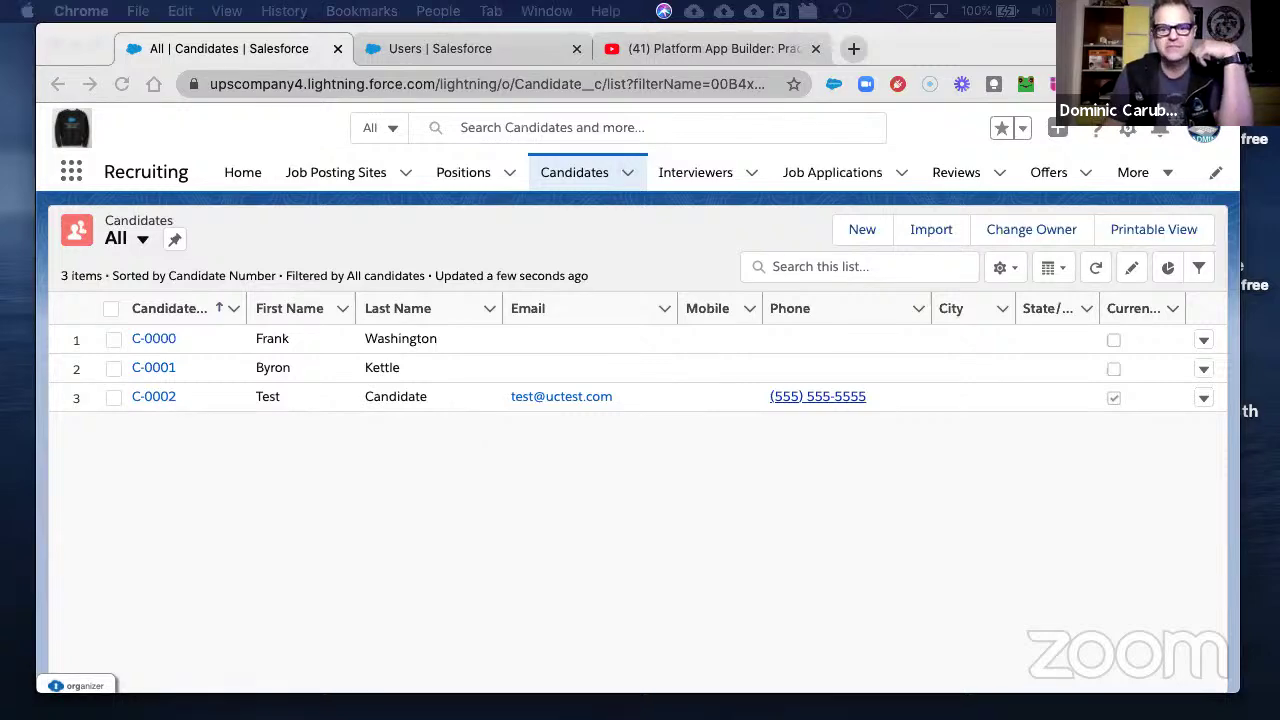
{"action": "left_click_drag", "start_coordinate": [1279, 92], "coordinate": [1200, 56]}
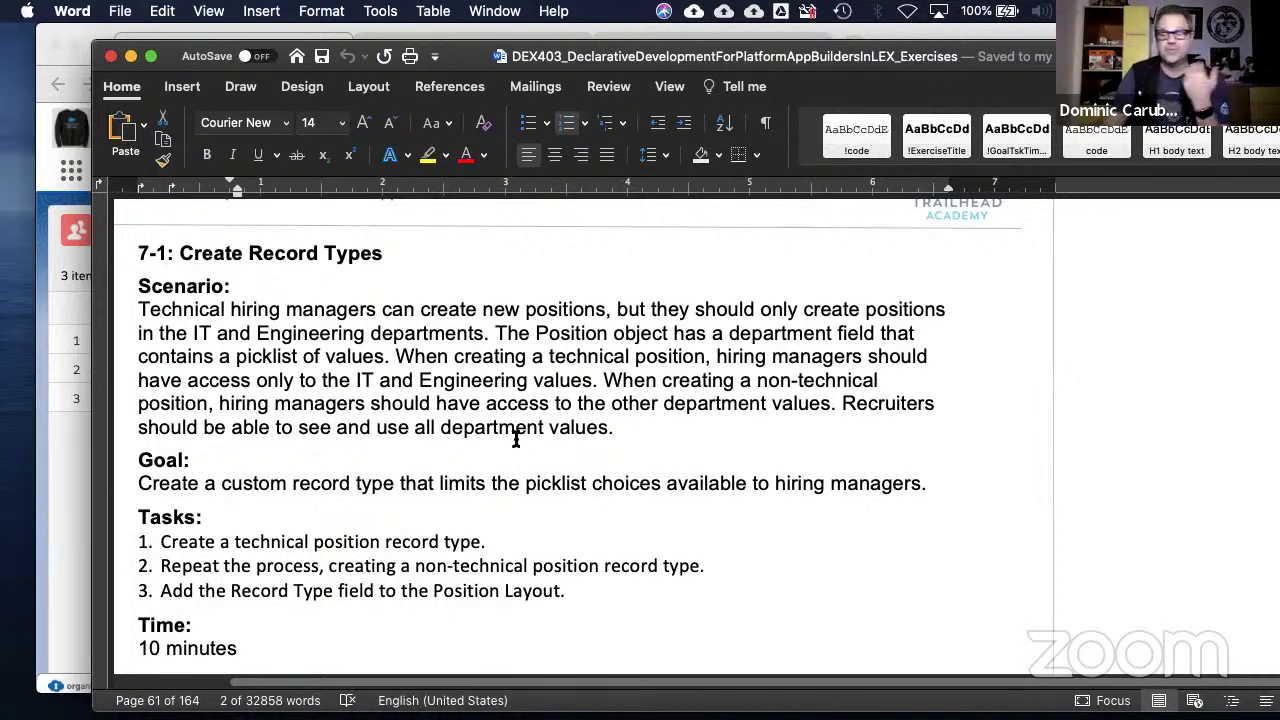
- Scroll through exercises 7-1 to 7-3 in the Word guide and back up to 7-1
{"action": "scroll", "coordinate": [590, 588], "scroll_direction": "down", "scroll_amount": 1}
{"action": "scroll", "coordinate": [590, 588], "scroll_direction": "down", "scroll_amount": 8}
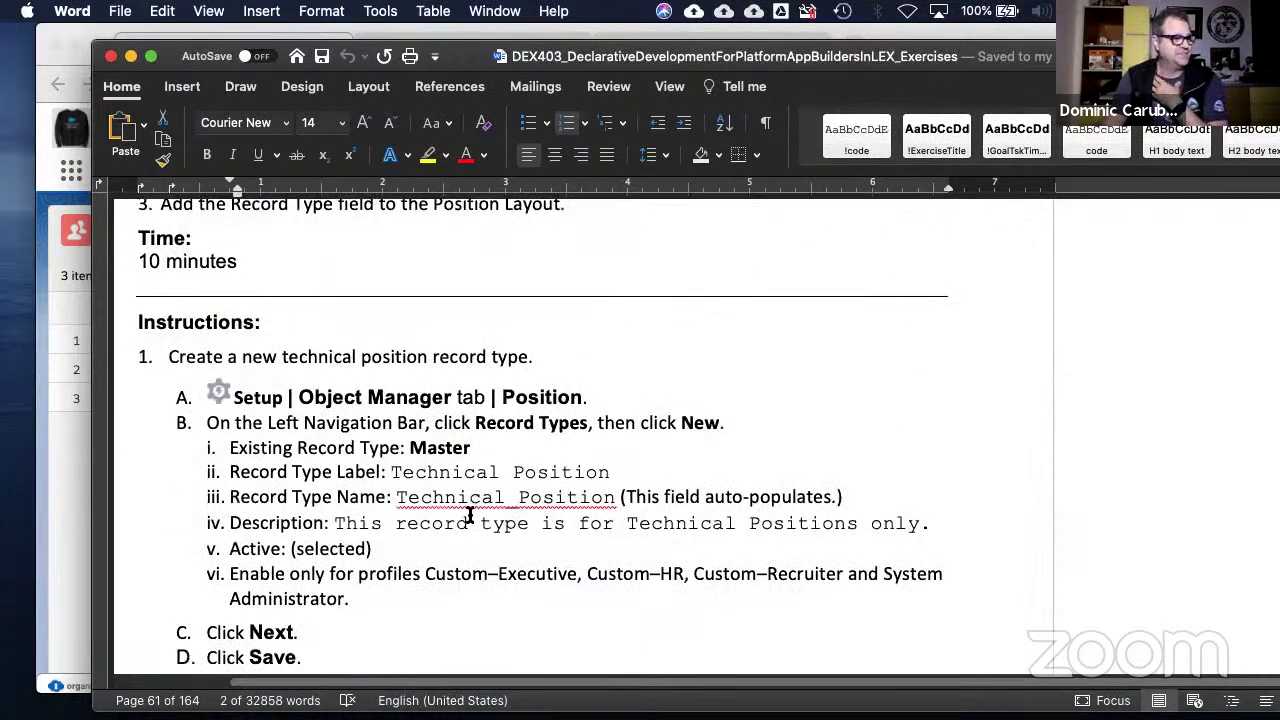
{"action": "scroll", "coordinate": [469, 516], "scroll_direction": "down", "scroll_amount": 8}
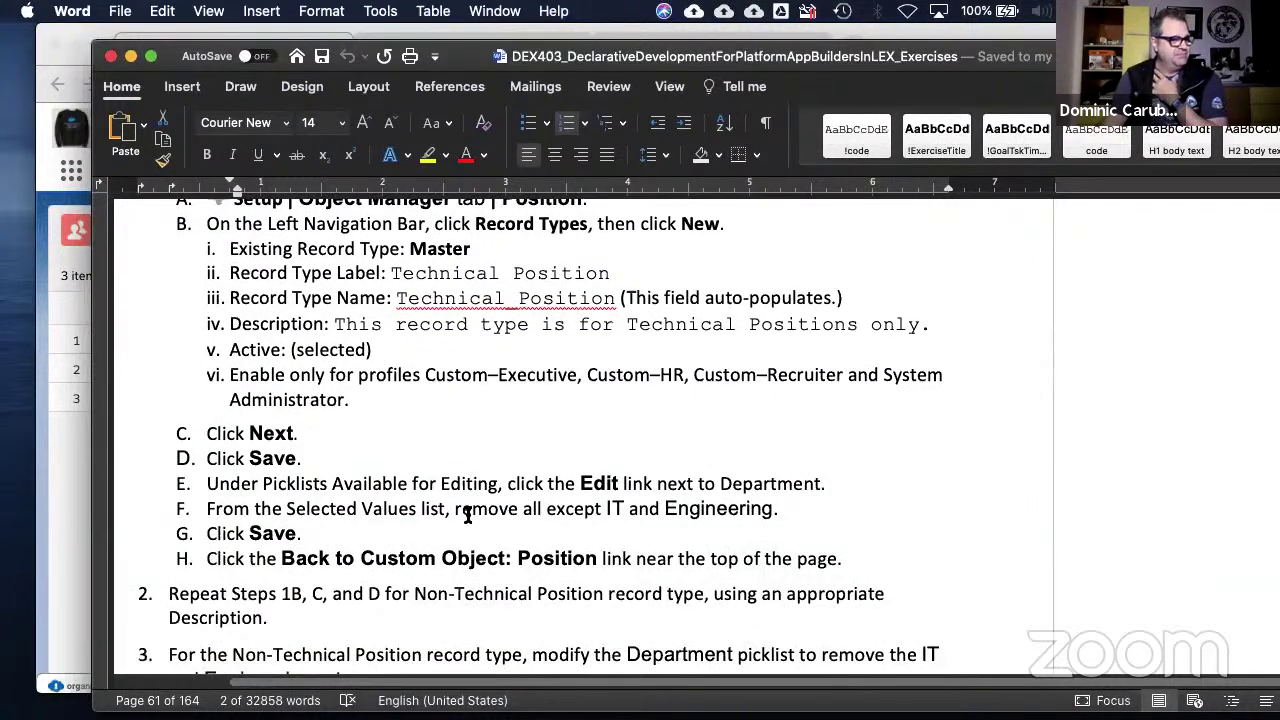
{"action": "scroll", "coordinate": [468, 515], "scroll_direction": "down", "scroll_amount": 12}
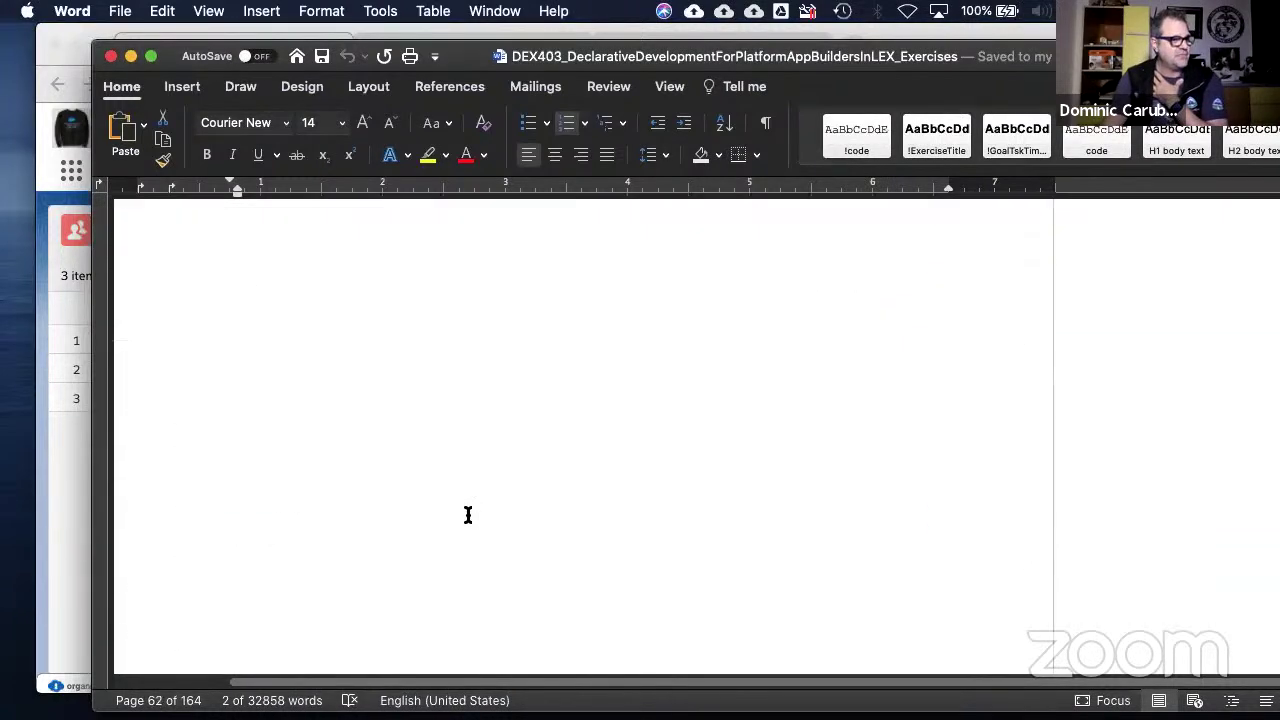
{"action": "scroll", "coordinate": [468, 515], "scroll_direction": "down", "scroll_amount": 10}
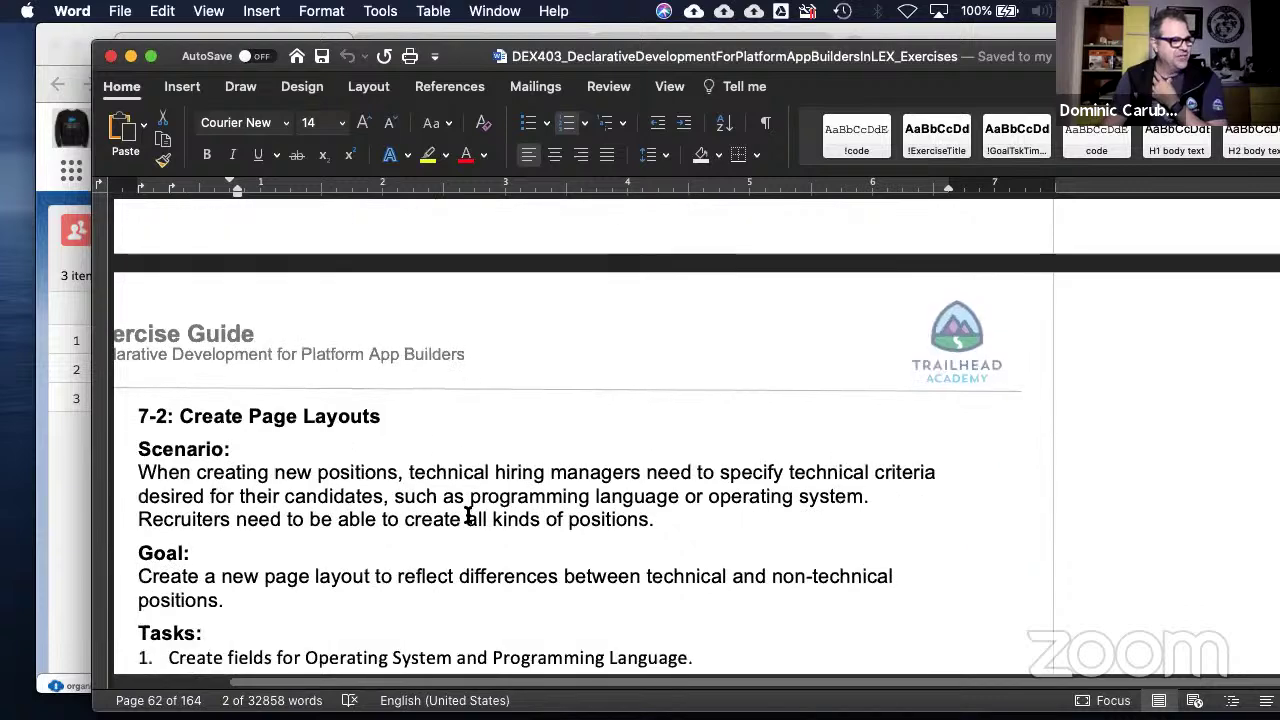
{"action": "scroll", "coordinate": [468, 515], "scroll_direction": "down", "scroll_amount": 15}
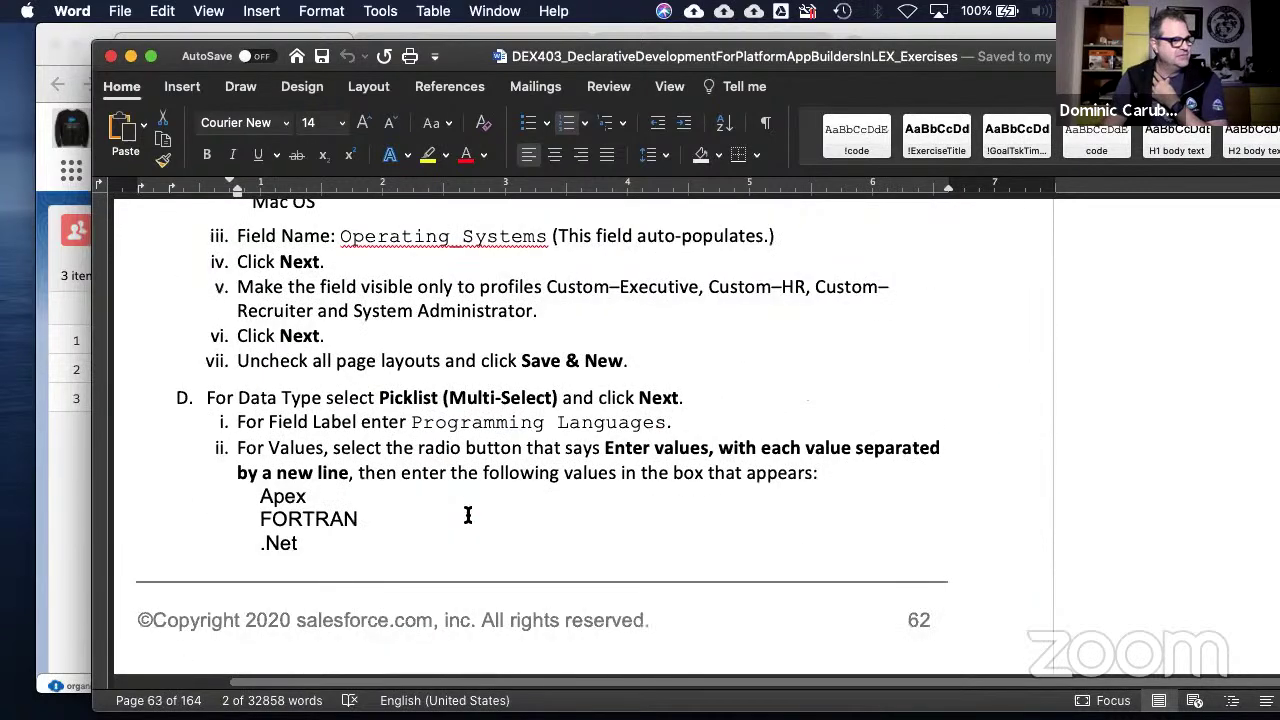
{"action": "scroll", "coordinate": [468, 515], "scroll_direction": "down", "scroll_amount": 15}
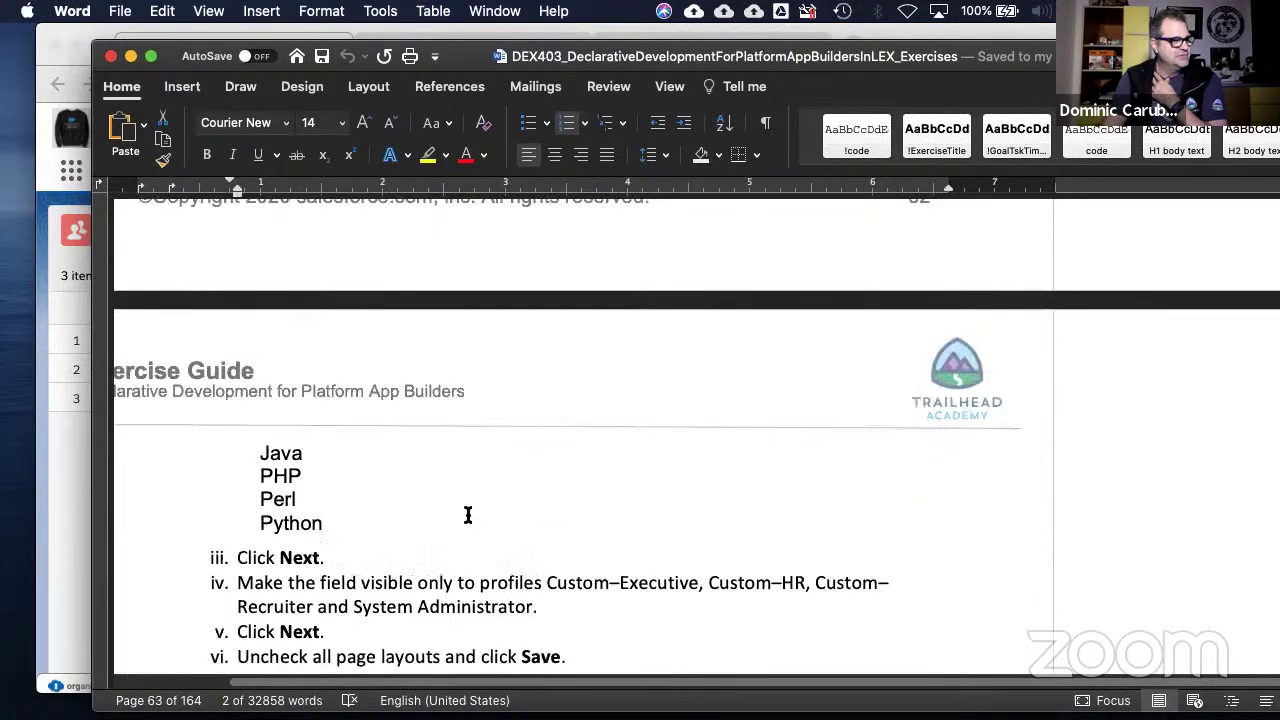
{"action": "scroll", "coordinate": [468, 515], "scroll_direction": "down", "scroll_amount": 12}
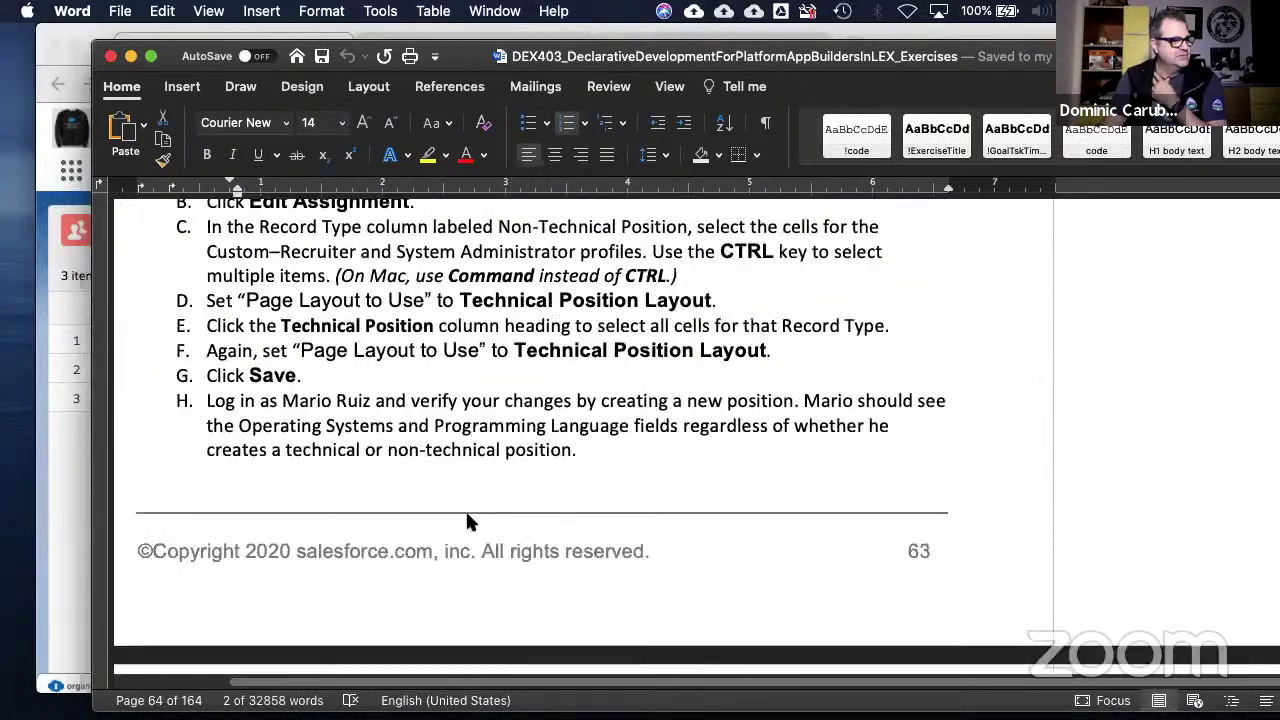
{"action": "scroll", "coordinate": [468, 515], "scroll_direction": "down", "scroll_amount": 10}
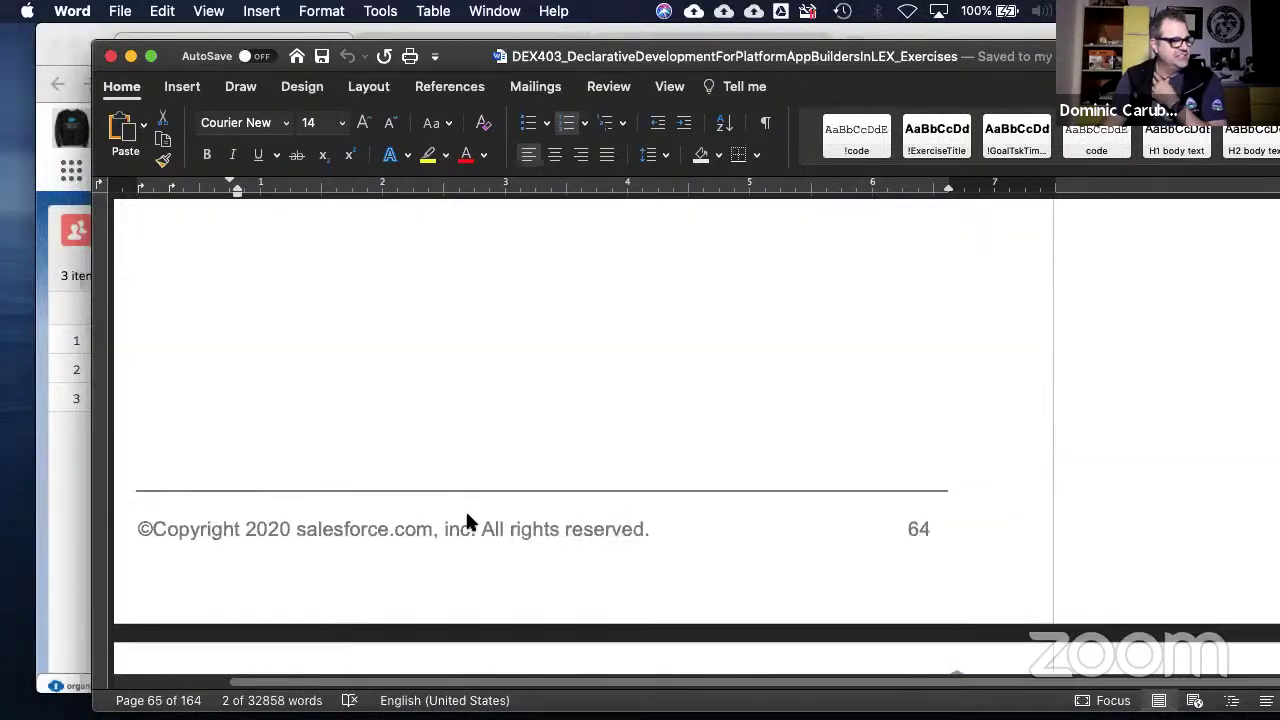
{"action": "scroll", "coordinate": [468, 515], "scroll_direction": "down", "scroll_amount": 8}
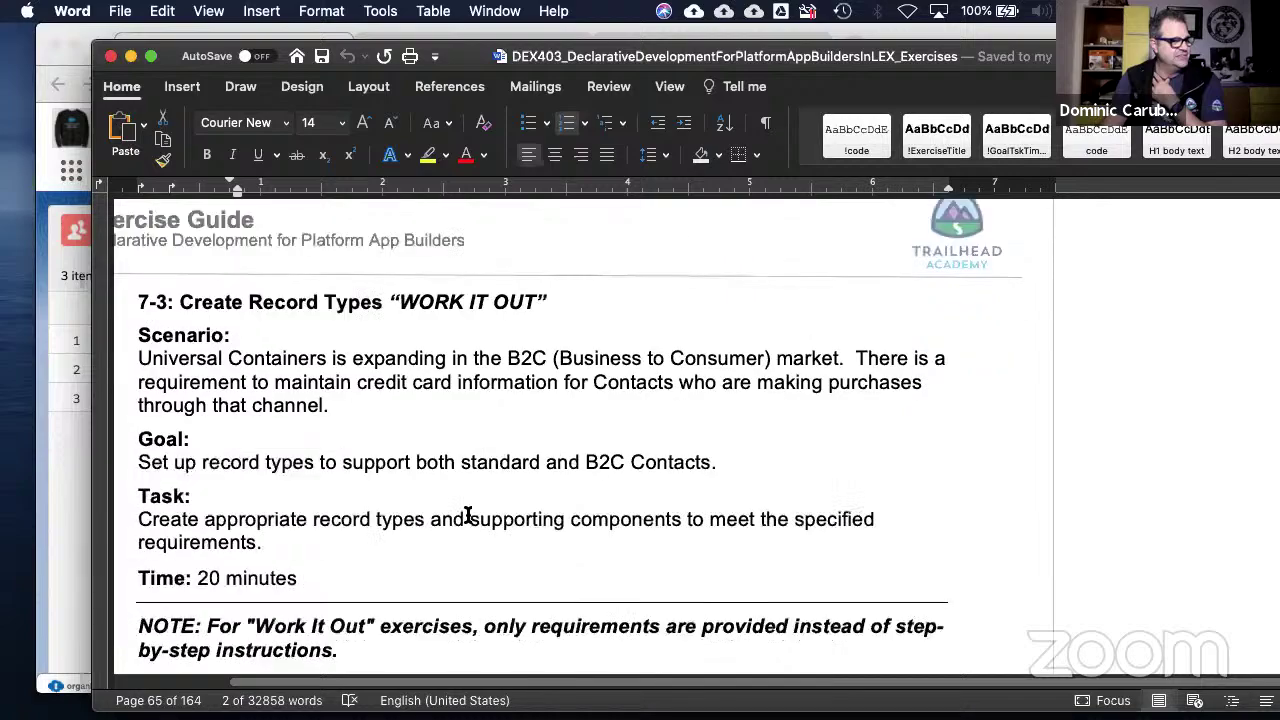
{"action": "scroll", "coordinate": [466, 514], "scroll_direction": "up", "scroll_amount": 3}
{"action": "scroll", "coordinate": [490, 505], "scroll_direction": "down", "scroll_amount": 10}
{"action": "scroll", "coordinate": [400, 510], "scroll_direction": "up", "scroll_amount": 20}
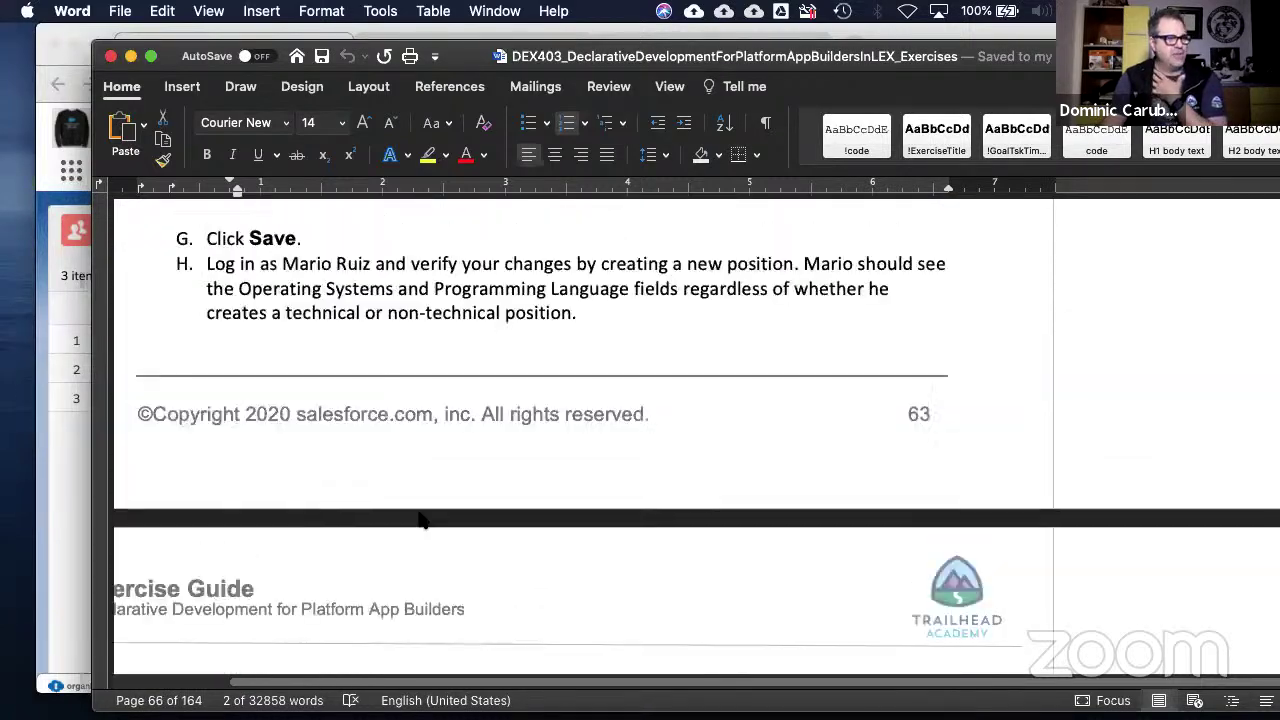
{"action": "scroll", "coordinate": [390, 511], "scroll_direction": "up", "scroll_amount": 5}
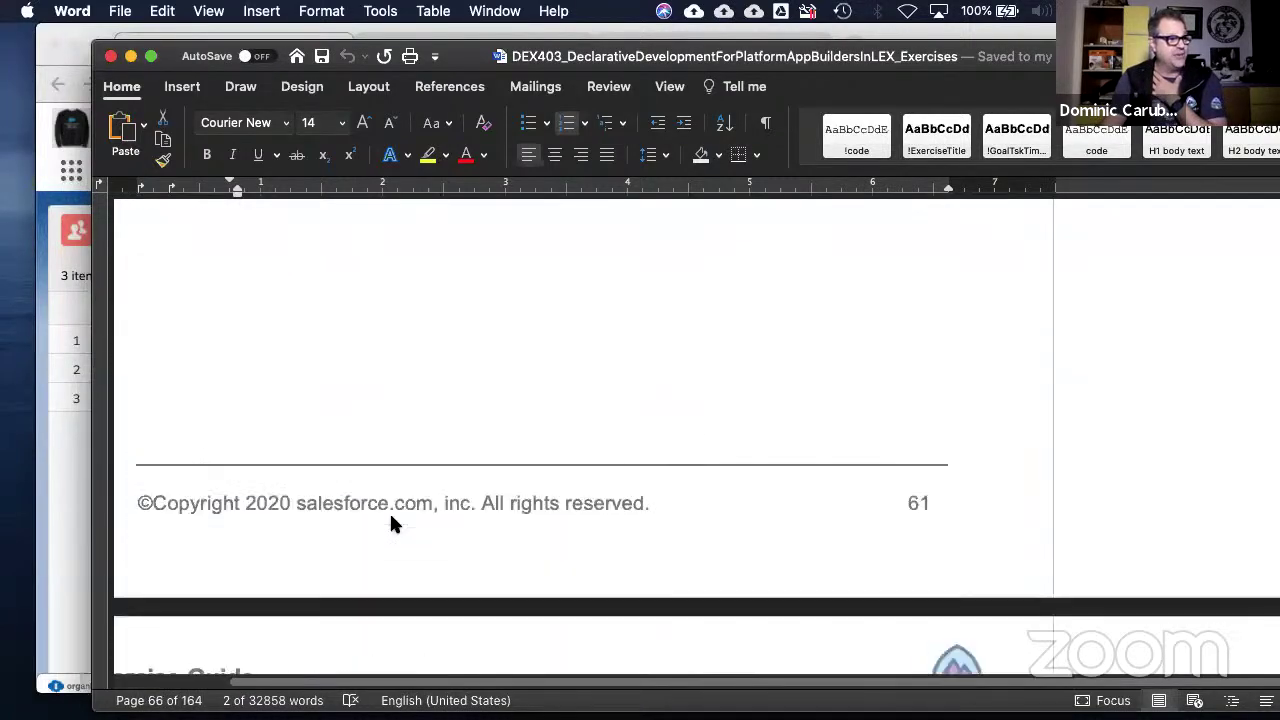
{"action": "scroll", "coordinate": [391, 511], "scroll_direction": "down", "scroll_amount": 5}
{"action": "scroll", "coordinate": [394, 515], "scroll_direction": "up", "scroll_amount": 10}
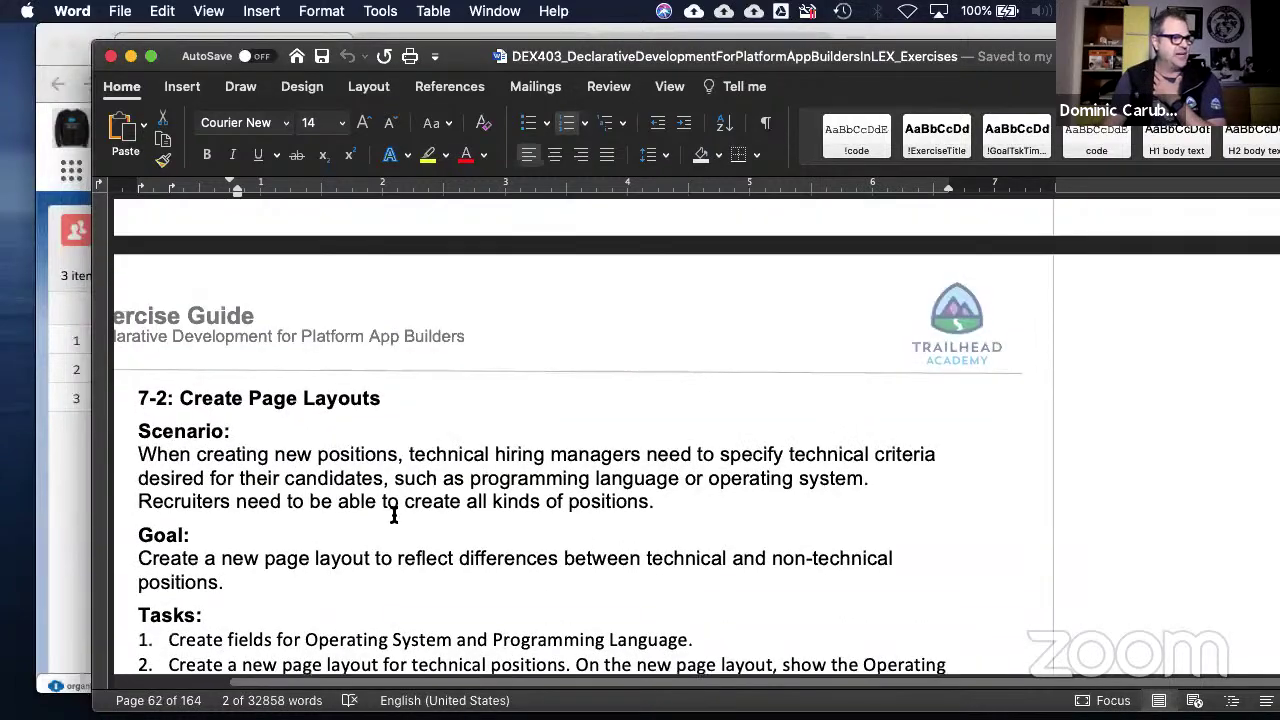
{"action": "scroll", "coordinate": [399, 517], "scroll_direction": "up", "scroll_amount": 10}
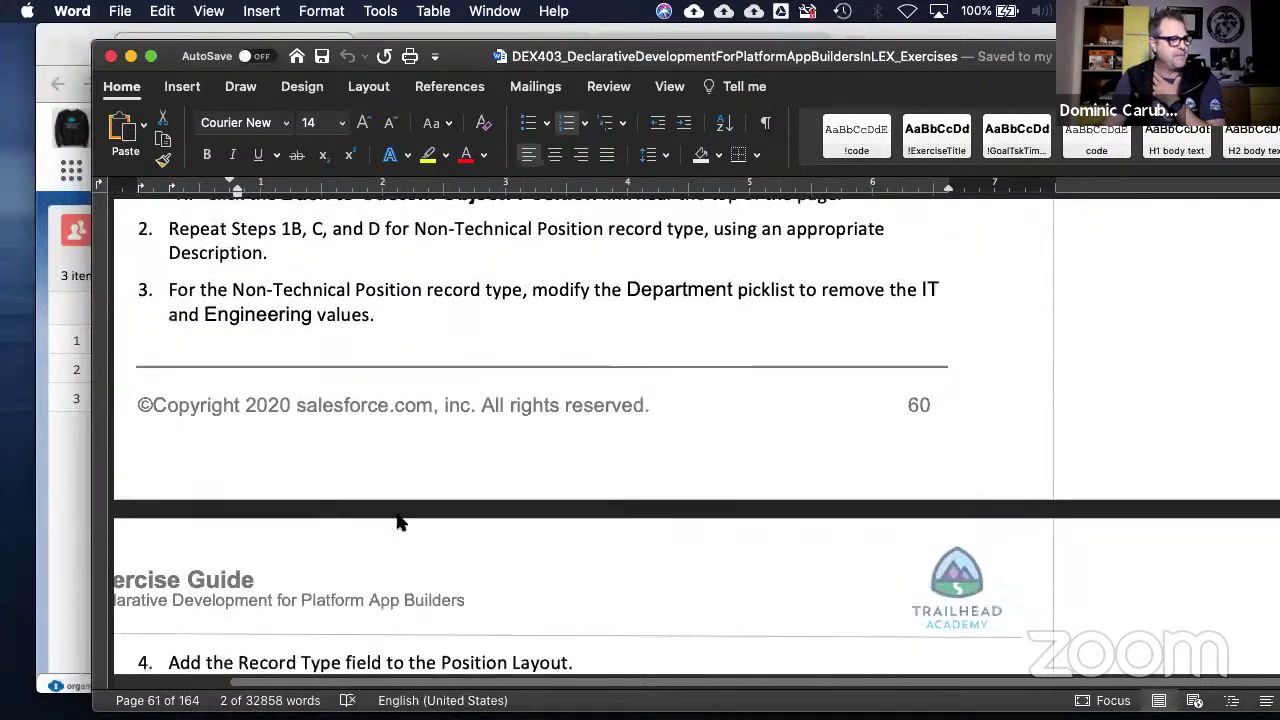
{"action": "scroll", "coordinate": [405, 517], "scroll_direction": "up", "scroll_amount": 6}
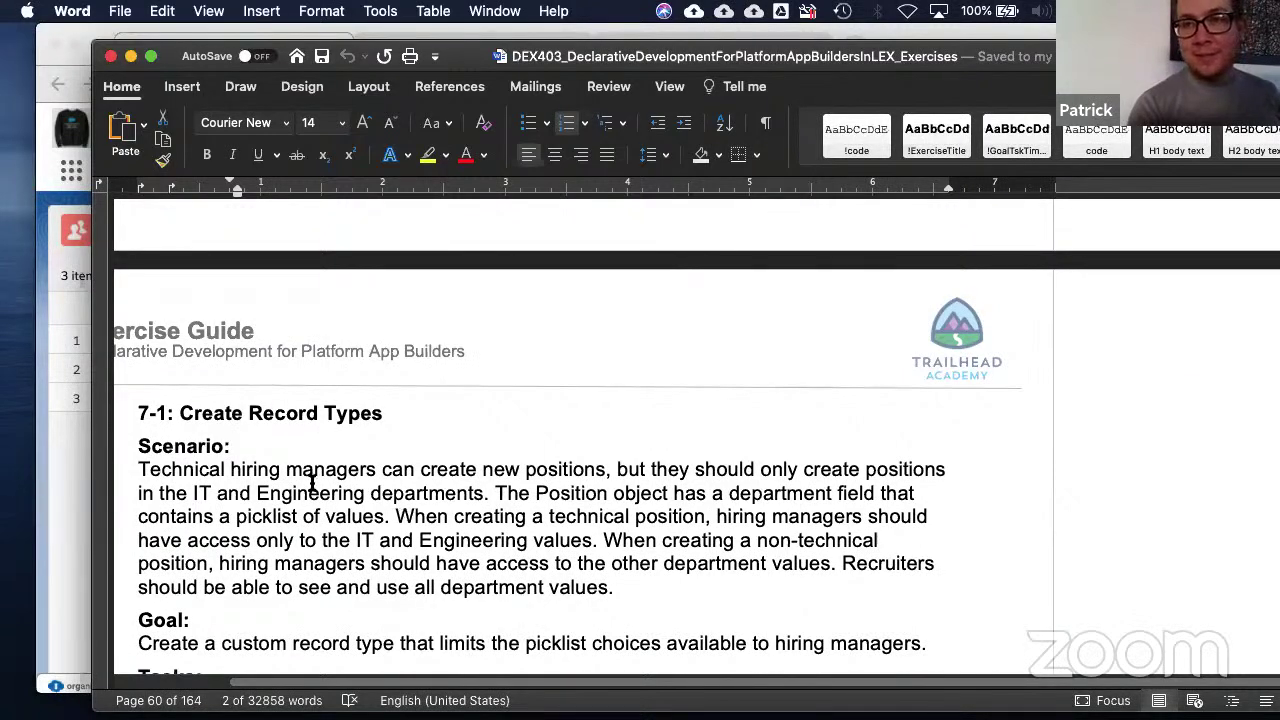
{"action": "scroll", "coordinate": [443, 388], "scroll_direction": "down", "scroll_amount": 4}
{"action": "scroll", "coordinate": [444, 390], "scroll_direction": "down", "scroll_amount": 2}
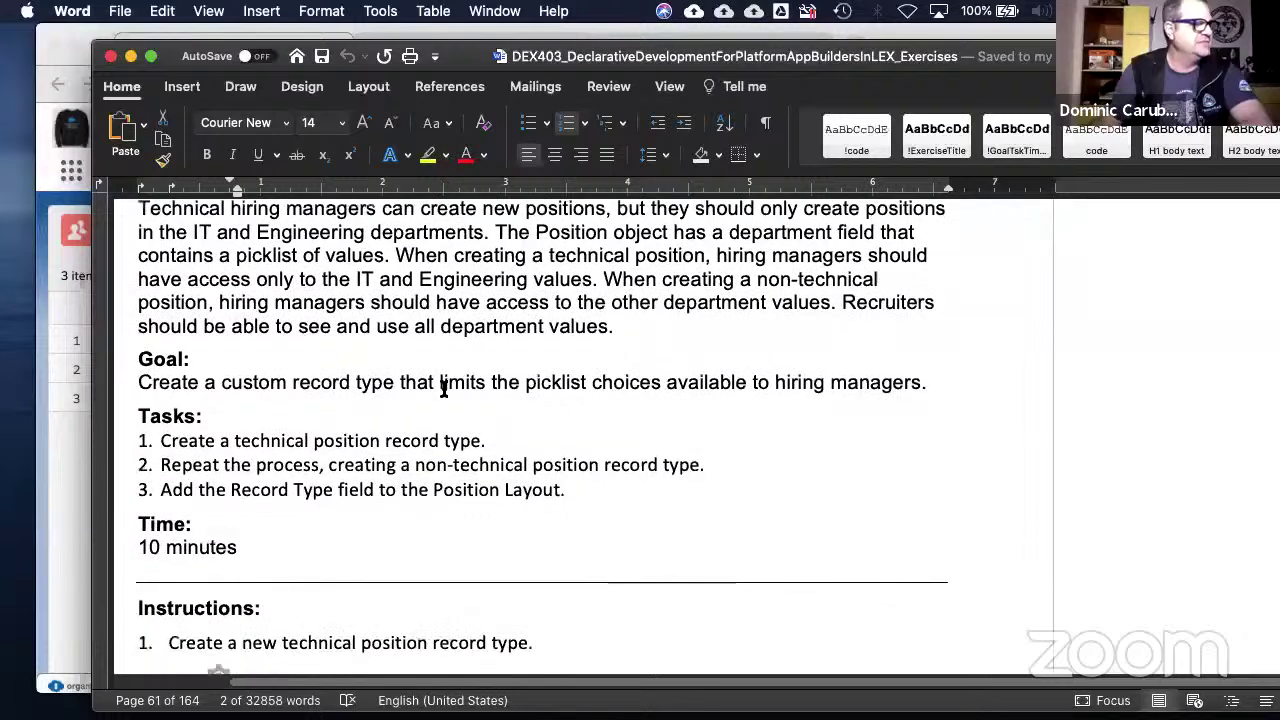
{"action": "mouse_move", "coordinate": [804, 70]}
{"action": "left_mouse_down"}
{"action": "mouse_move", "coordinate": [970, 78]}
{"action": "mouse_move", "coordinate": [690, 78]}
{"action": "mouse_move", "coordinate": [789, 78]}
{"action": "left_mouse_up"}
{"action": "scroll", "coordinate": [550, 322], "scroll_direction": "up", "scroll_amount": 1}
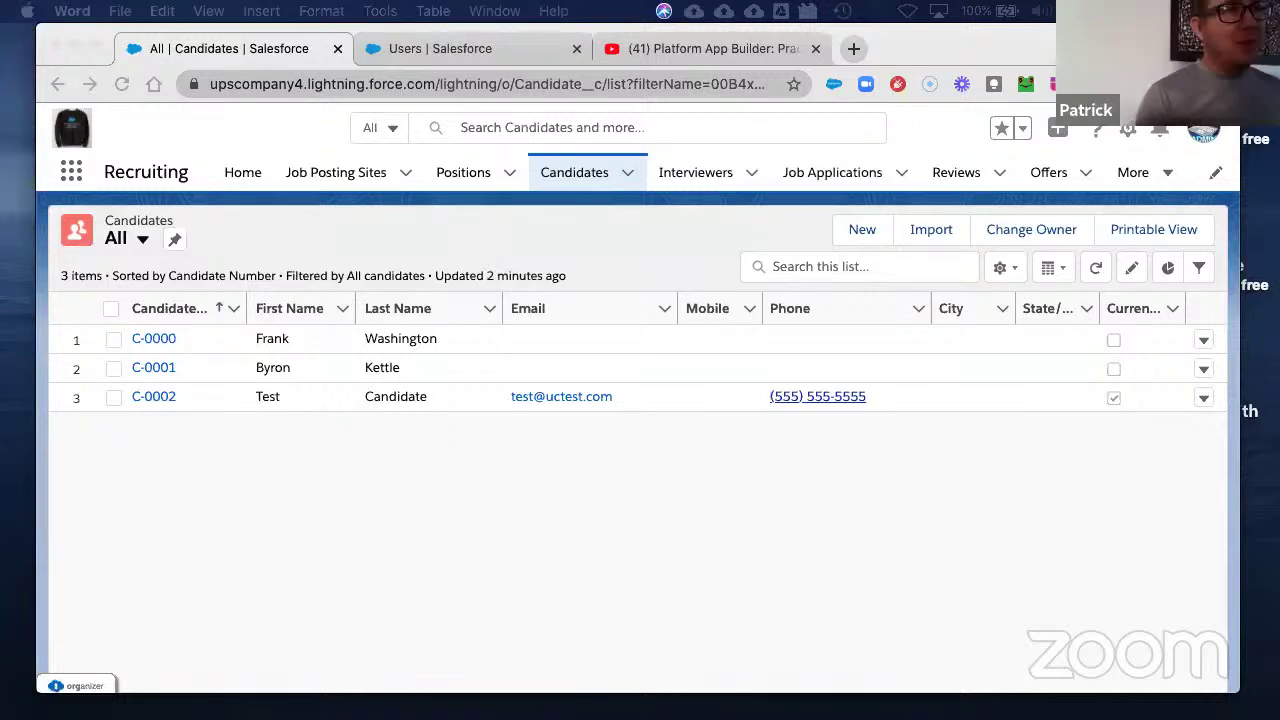
- Search 'pos' in Object Manager and open the Position object's details
{"action": "left_click", "coordinate": [476, 50]}
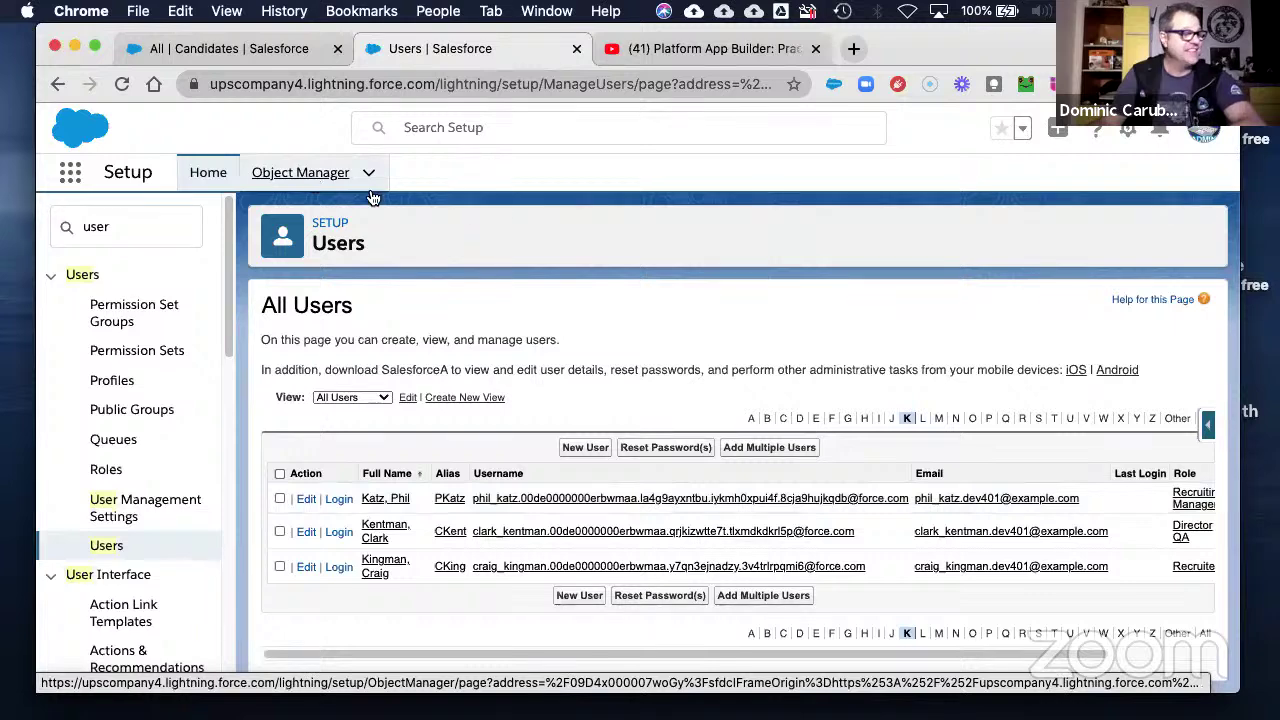
{"action": "left_click", "coordinate": [310, 175]}
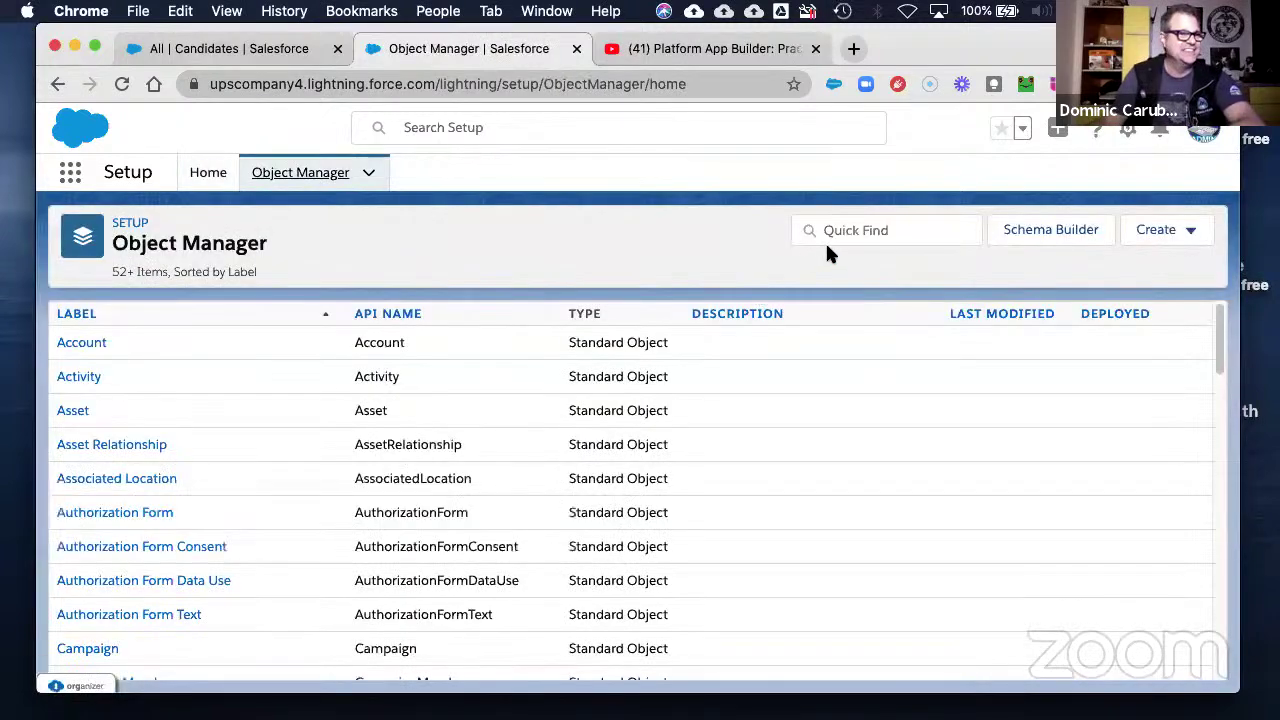
{"action": "left_click", "coordinate": [870, 229]}
{"action": "type", "text": "pos"}
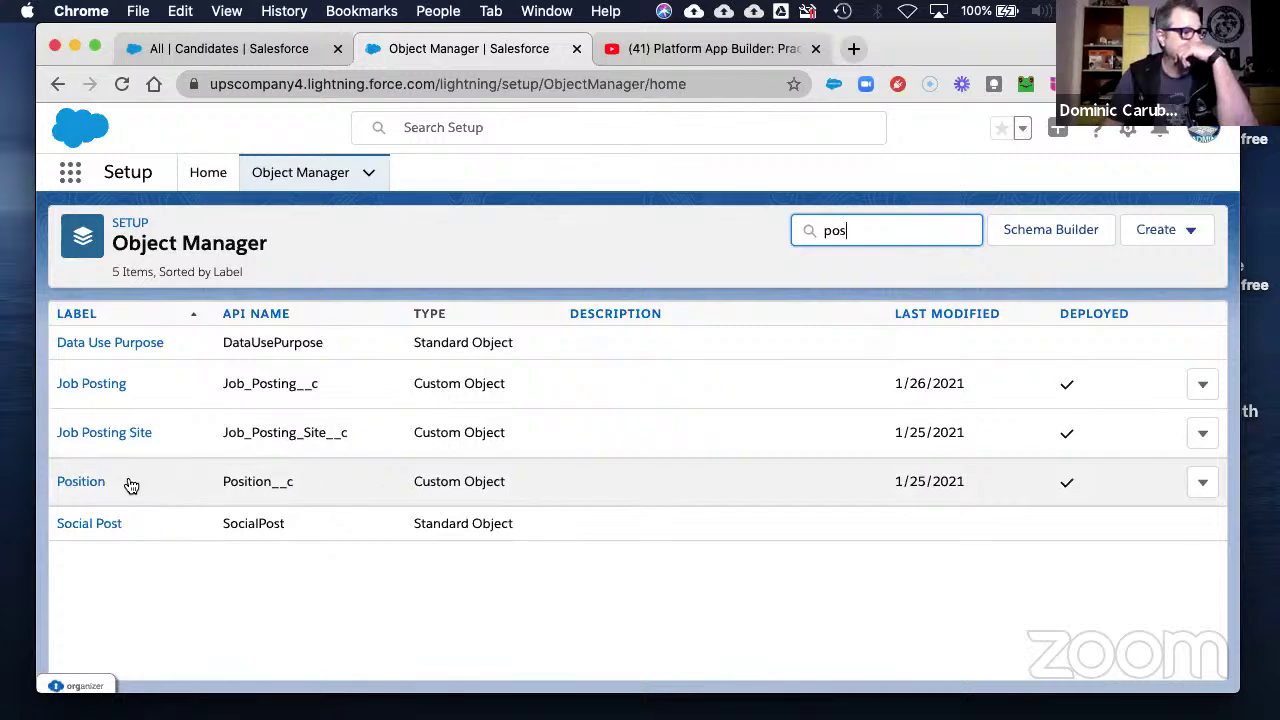
{"action": "left_click", "coordinate": [75, 484]}
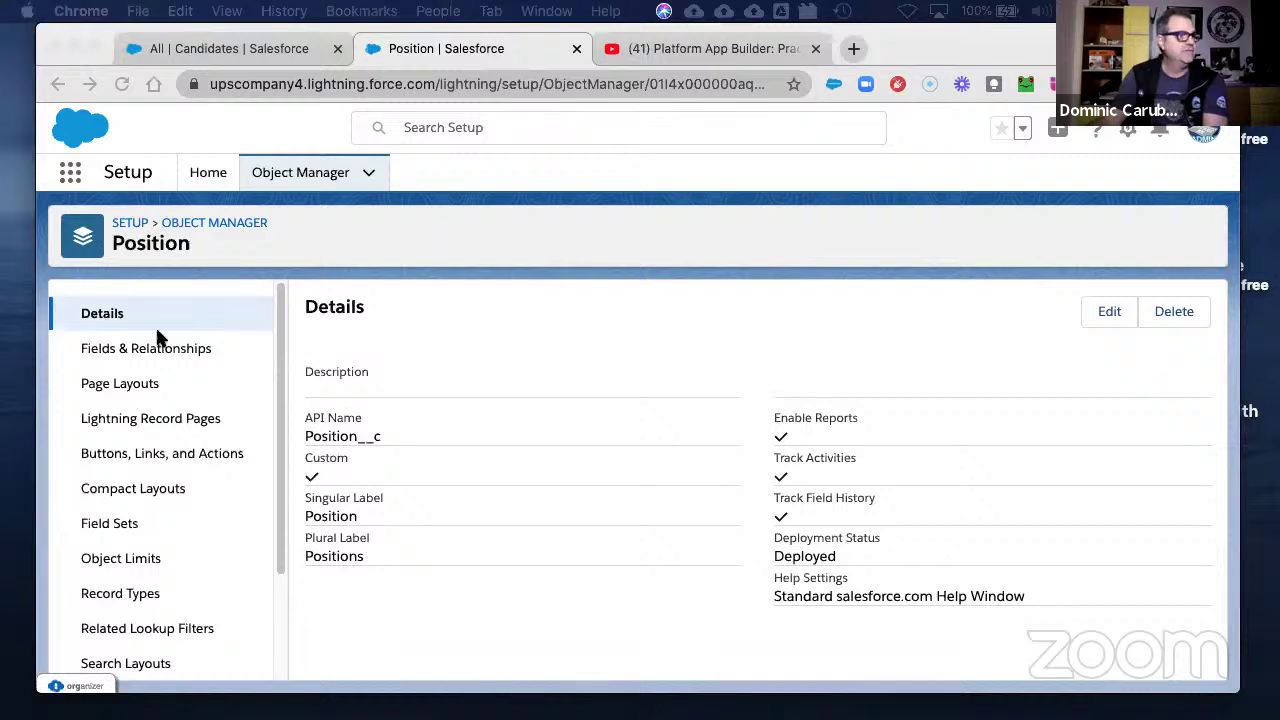
{"action": "left_click", "coordinate": [113, 597]}
{"action": "left_click", "coordinate": [82, 388]}
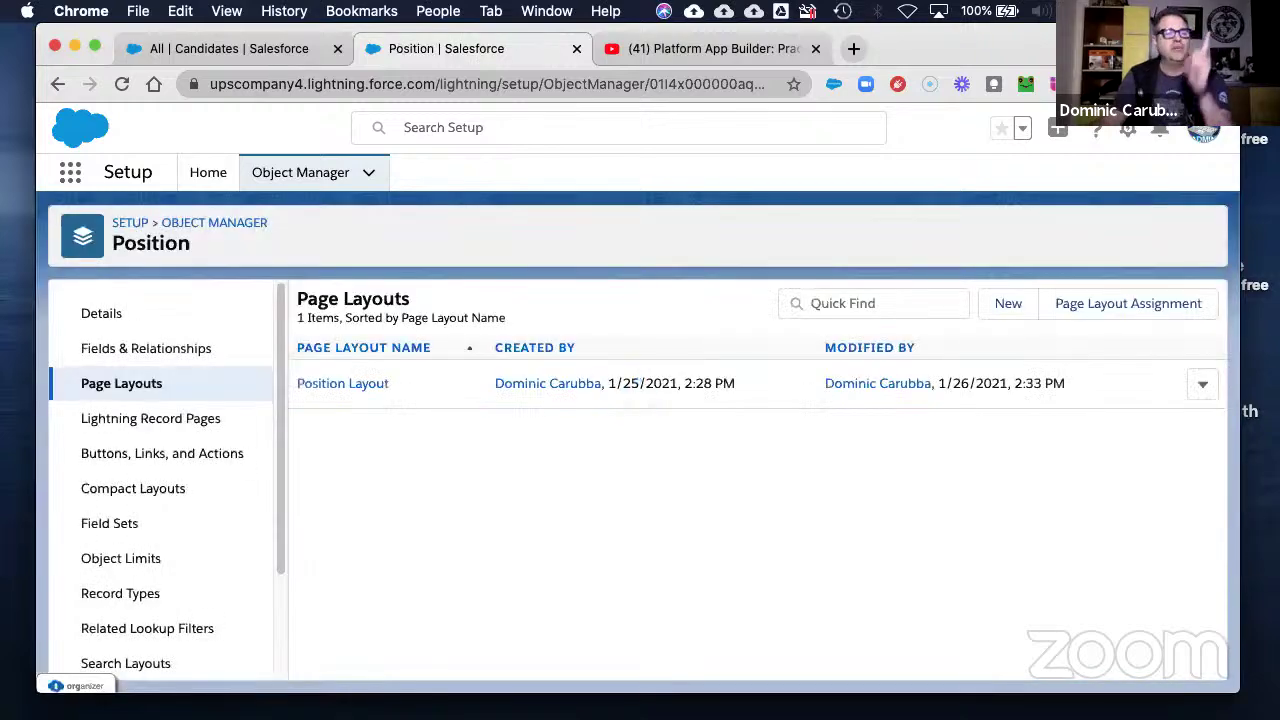
{"action": "left_click", "coordinate": [1122, 305]}
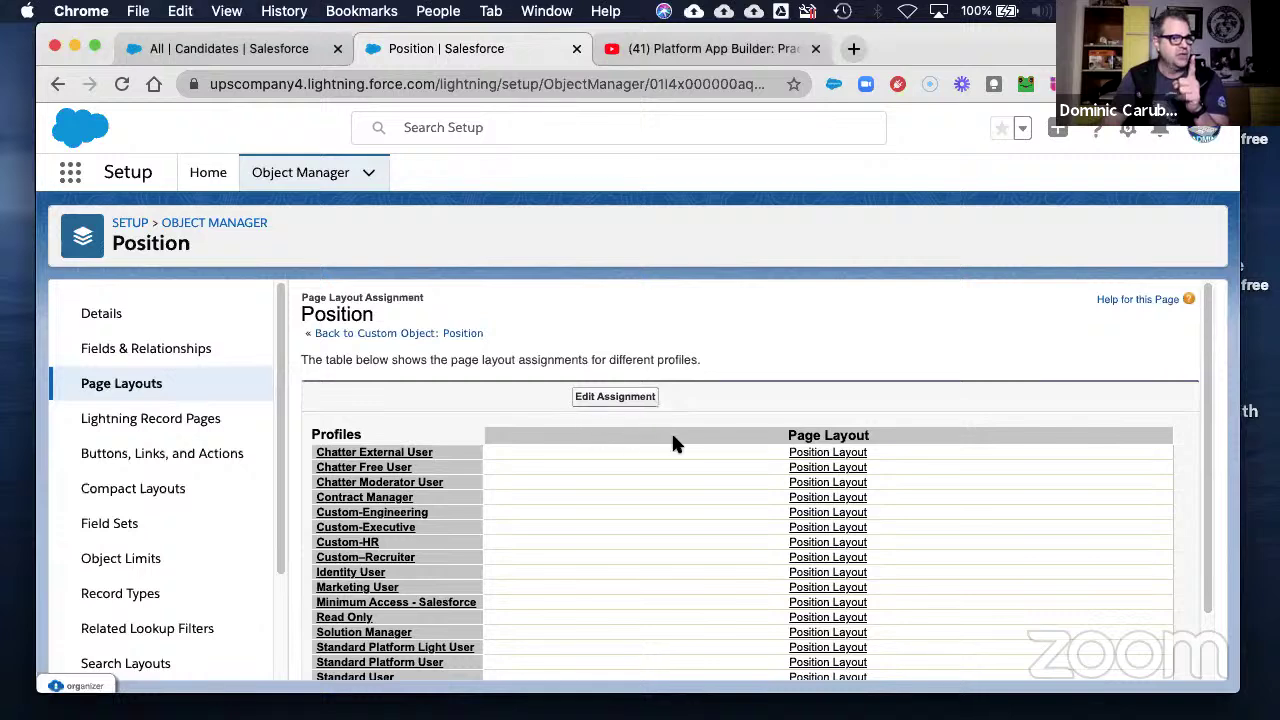
{"action": "scroll", "coordinate": [653, 470], "scroll_direction": "down", "scroll_amount": 2}
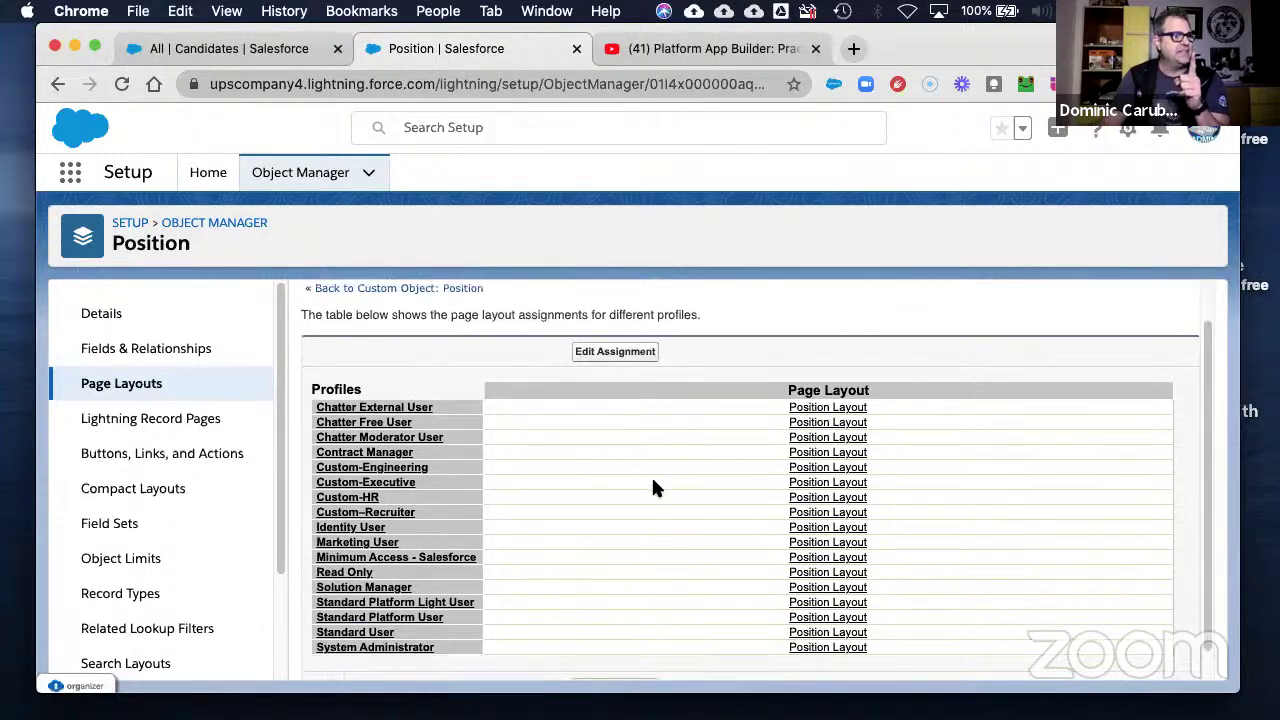
{"action": "left_click", "coordinate": [617, 322]}
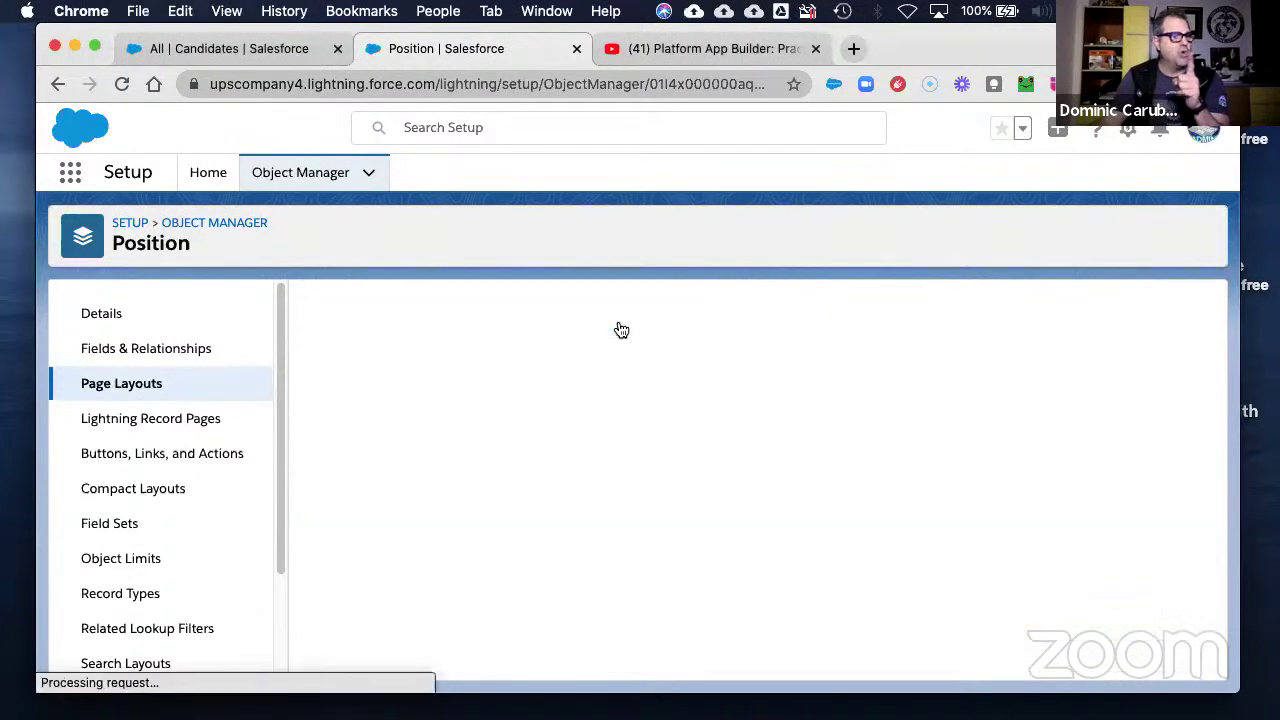
{"action": "left_click", "coordinate": [711, 434]}
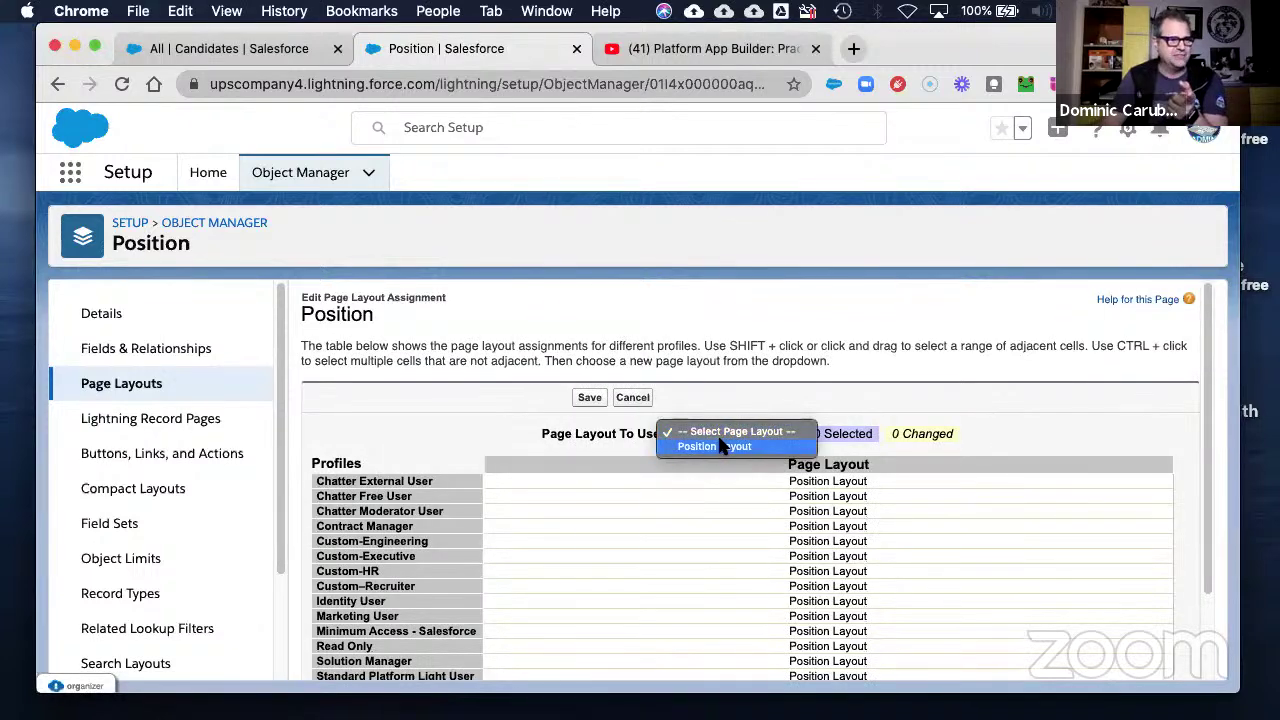
{"action": "left_click", "coordinate": [728, 382]}
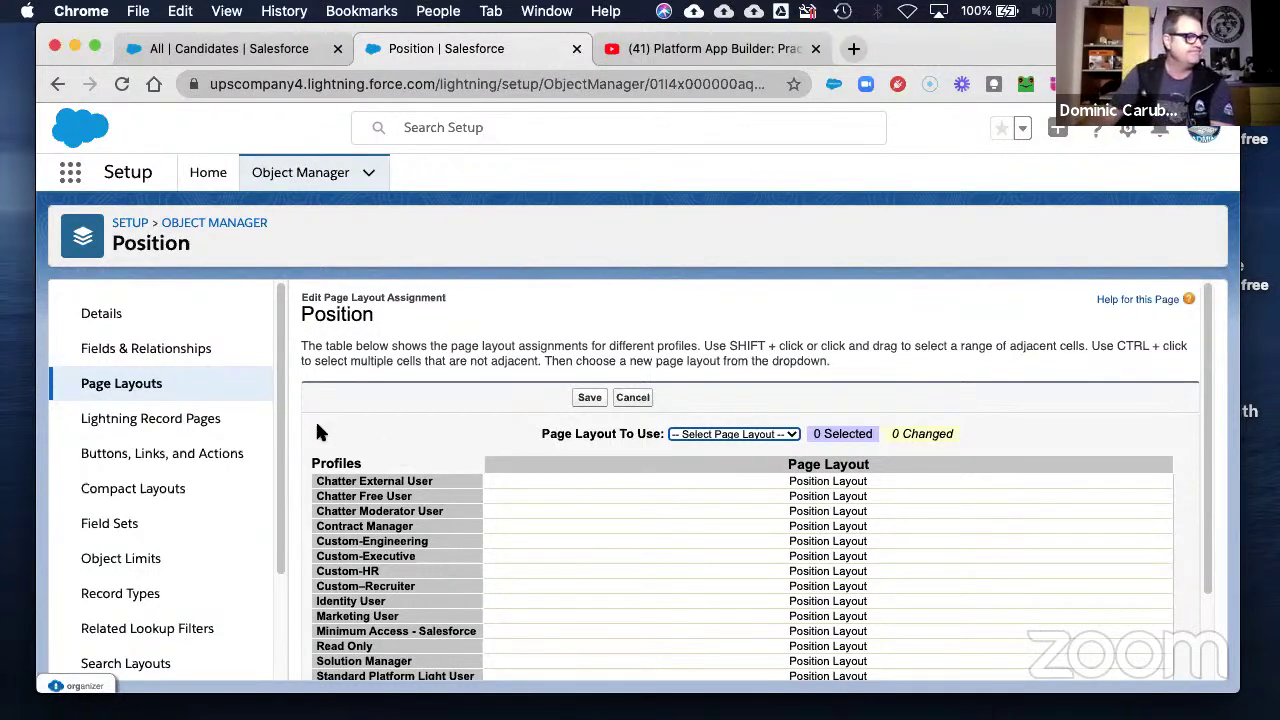
{"action": "left_click", "coordinate": [140, 388]}
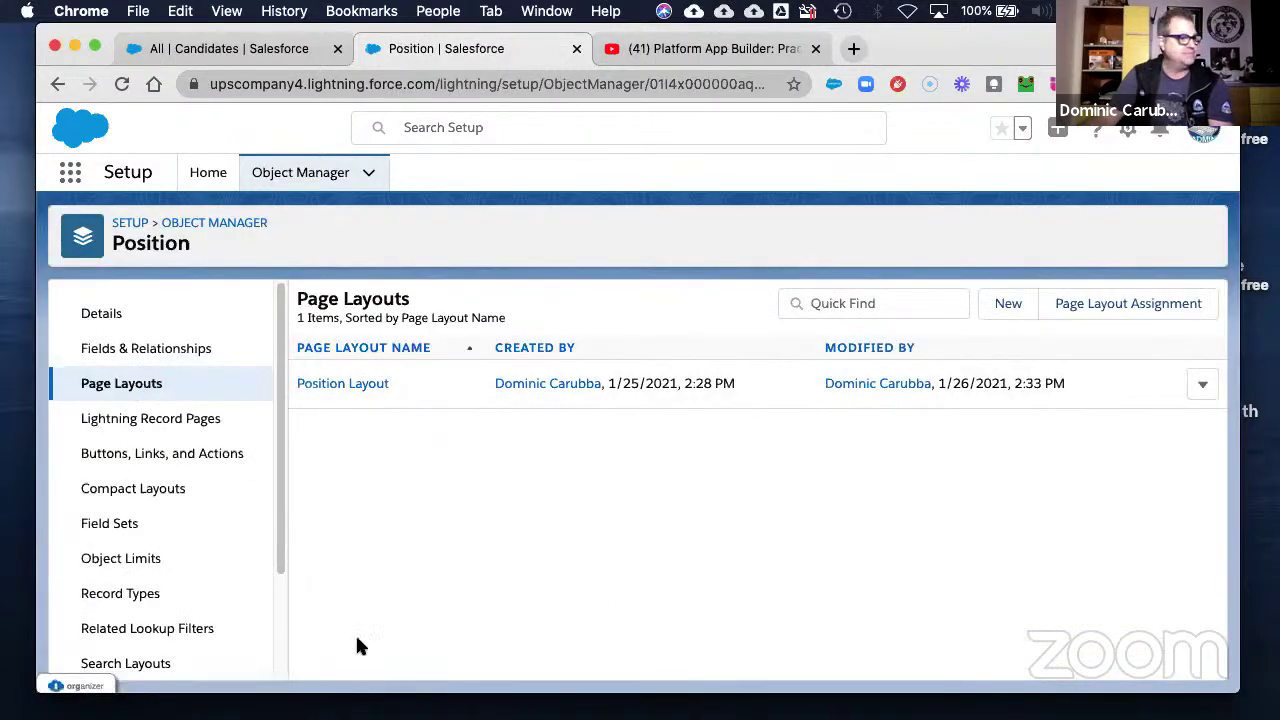
{"action": "scroll", "coordinate": [151, 600], "scroll_direction": "down", "scroll_amount": 2}
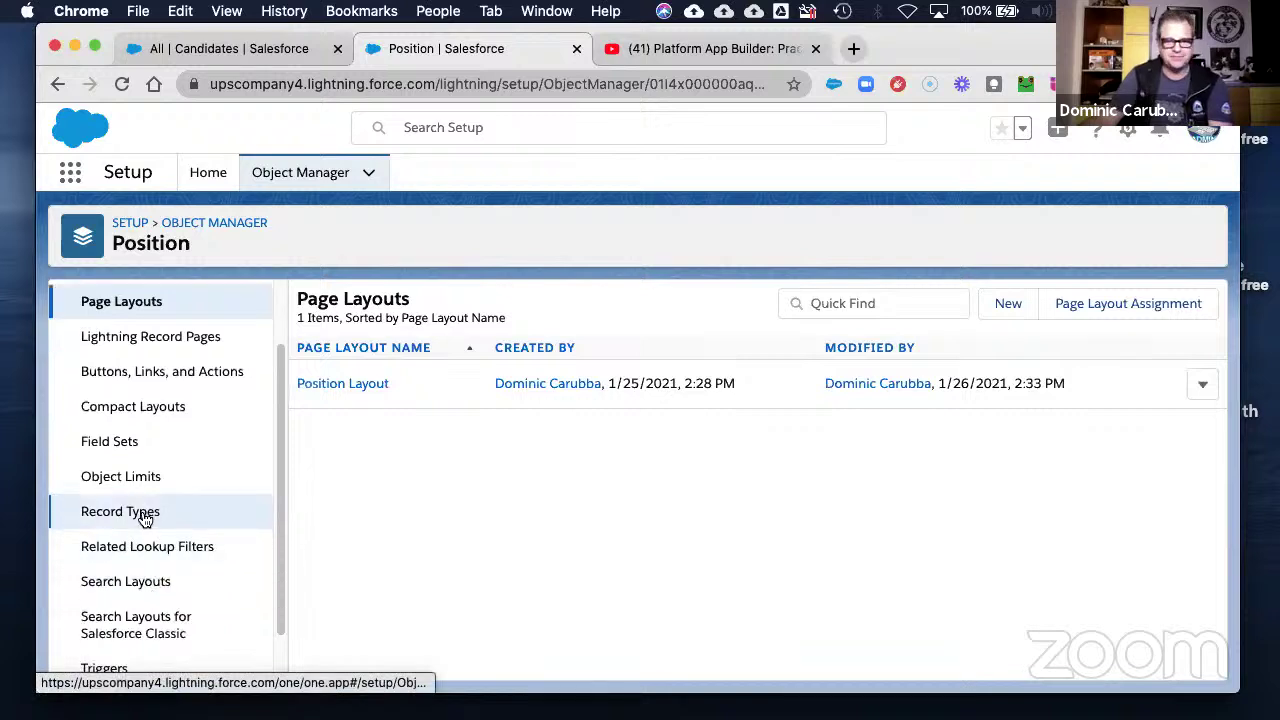
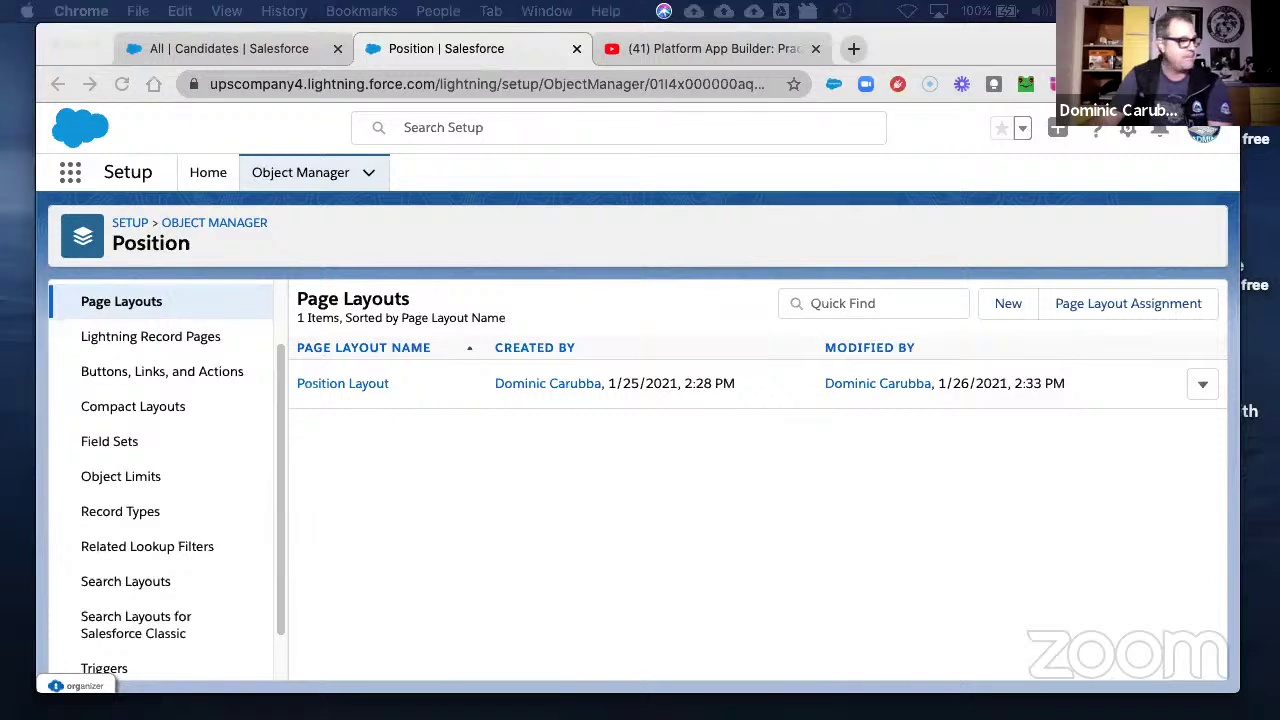
- Open the Position object's Record Types list, which has no record types yet
{"action": "left_click", "coordinate": [119, 514]}
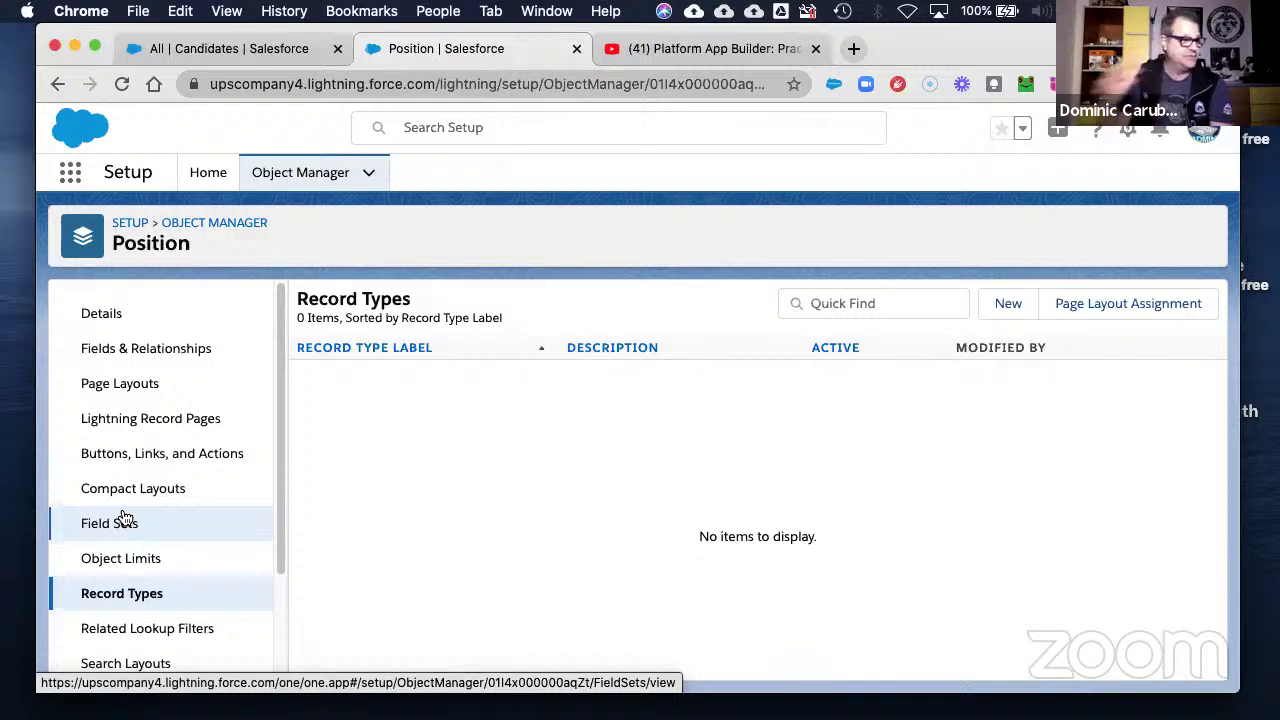
- Start a new Position record type and paste 'Technical Position' as its label
{"action": "left_click", "coordinate": [1004, 303]}
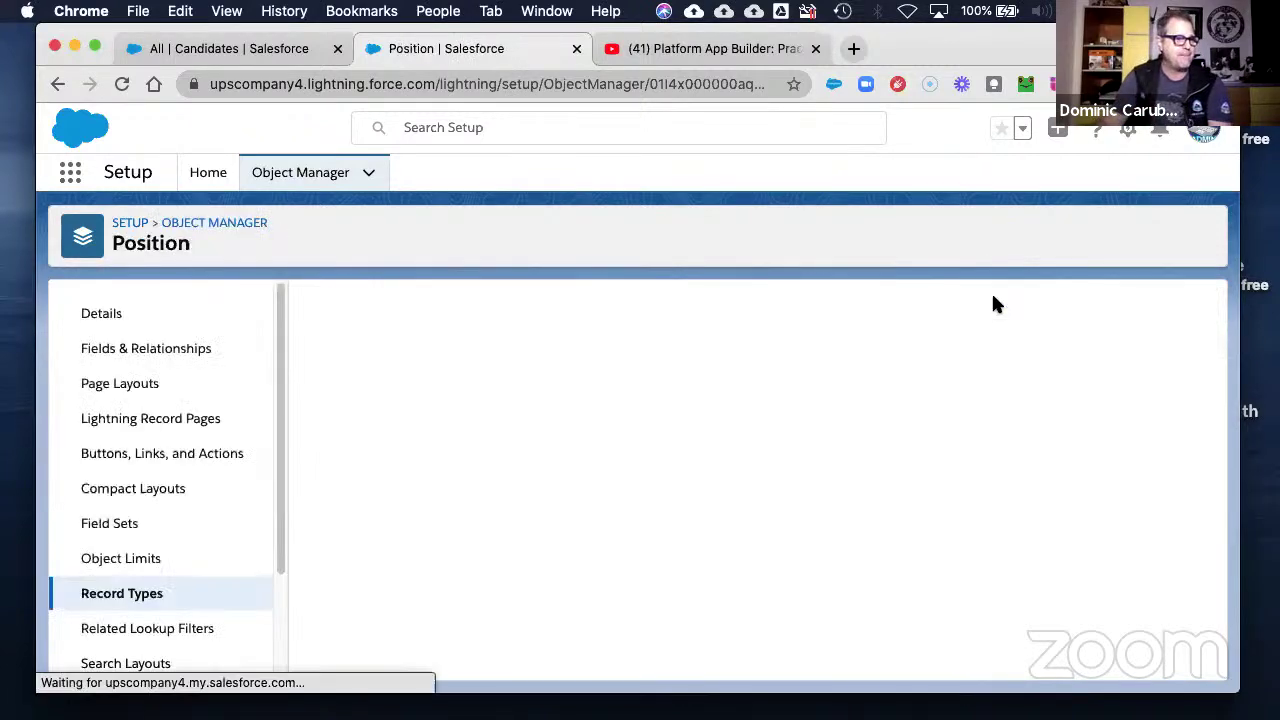
{"action": "right_click", "coordinate": [489, 491]}
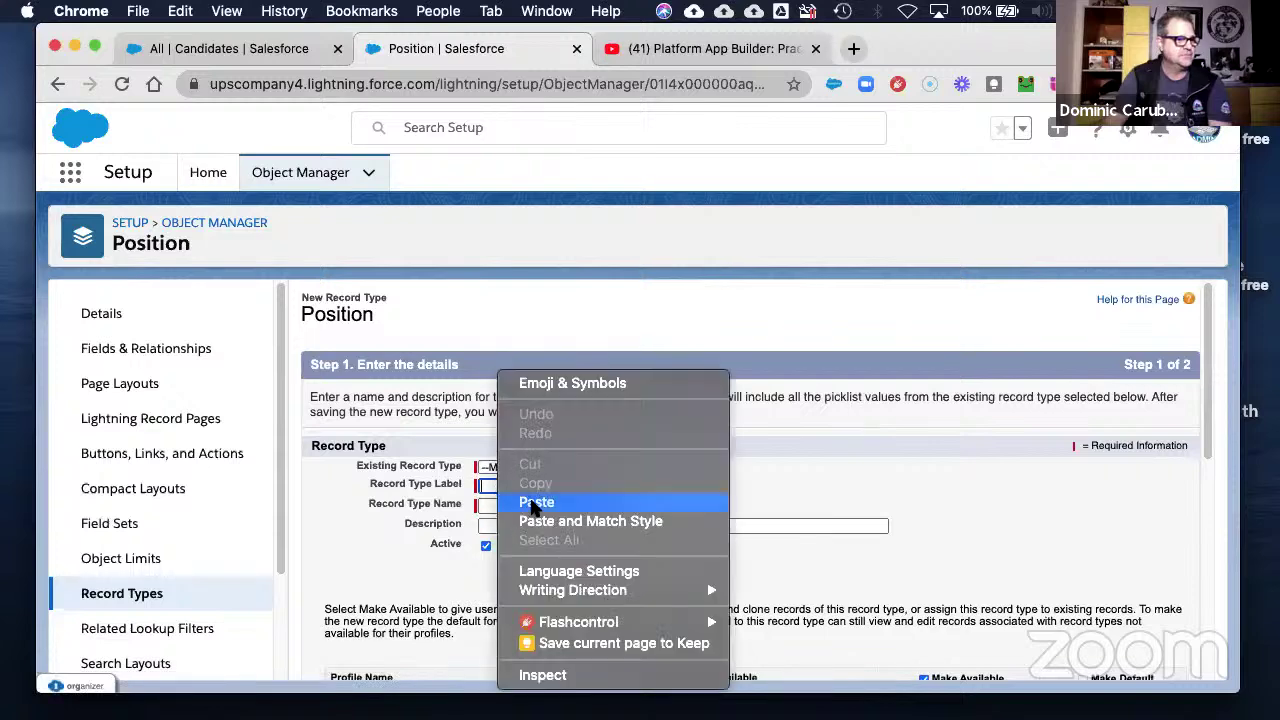
{"action": "left_click", "coordinate": [532, 503]}
{"action": "left_click", "coordinate": [503, 525]}
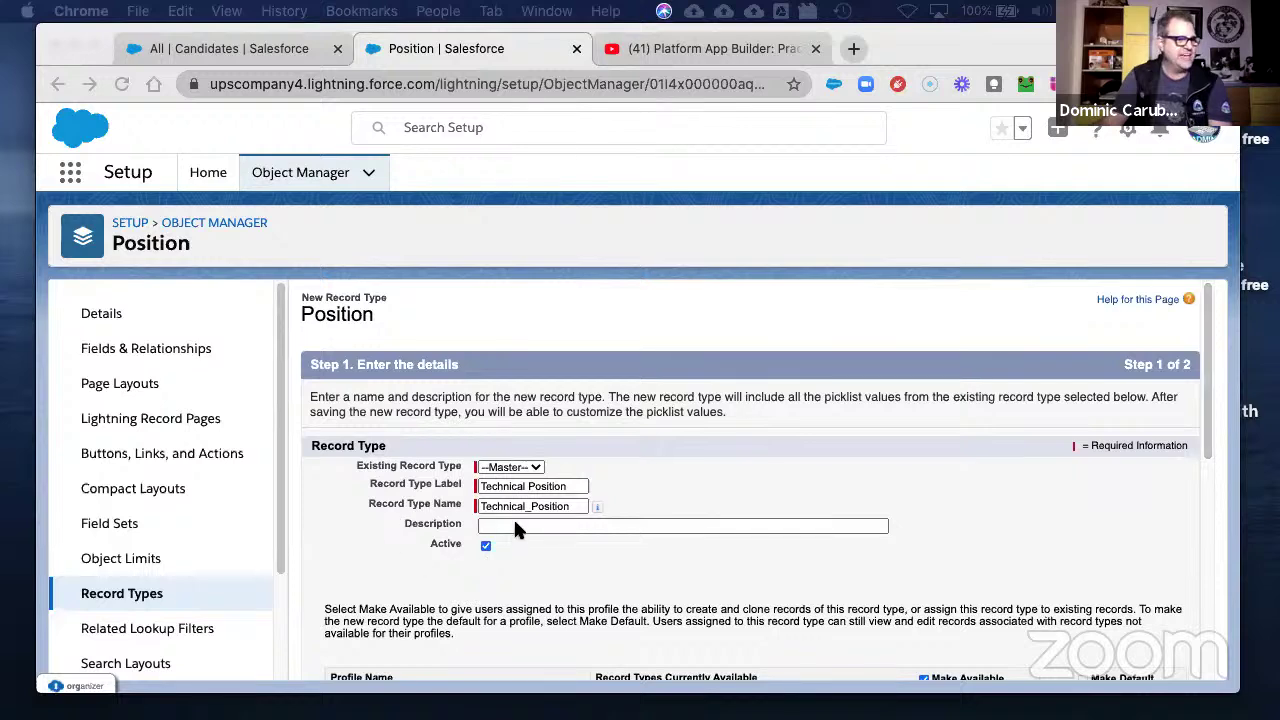
- Paste the 'for consulting partners' description, then abandon the draft for the Compact Layouts list
{"action": "left_click", "coordinate": [516, 526]}
{"action": "right_click", "coordinate": [517, 528]}
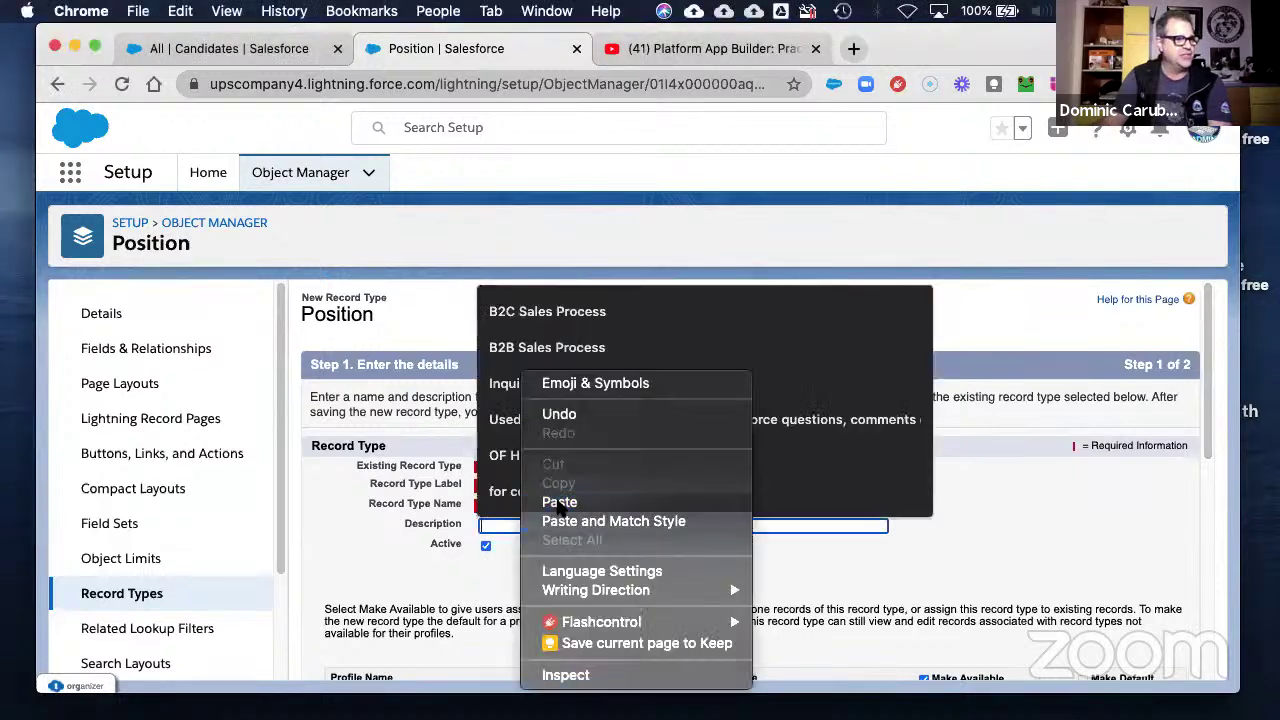
{"action": "left_click", "coordinate": [558, 504]}
{"action": "left_click", "coordinate": [709, 549]}
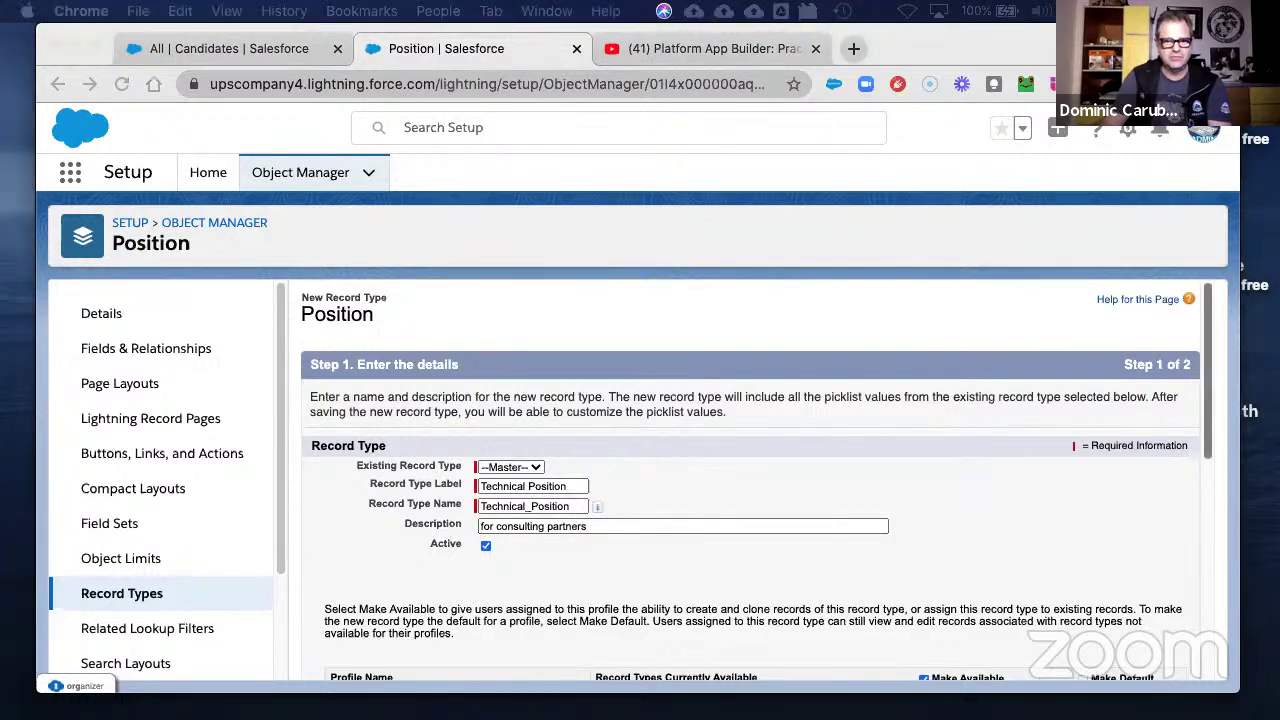
{"action": "left_click", "coordinate": [601, 526]}
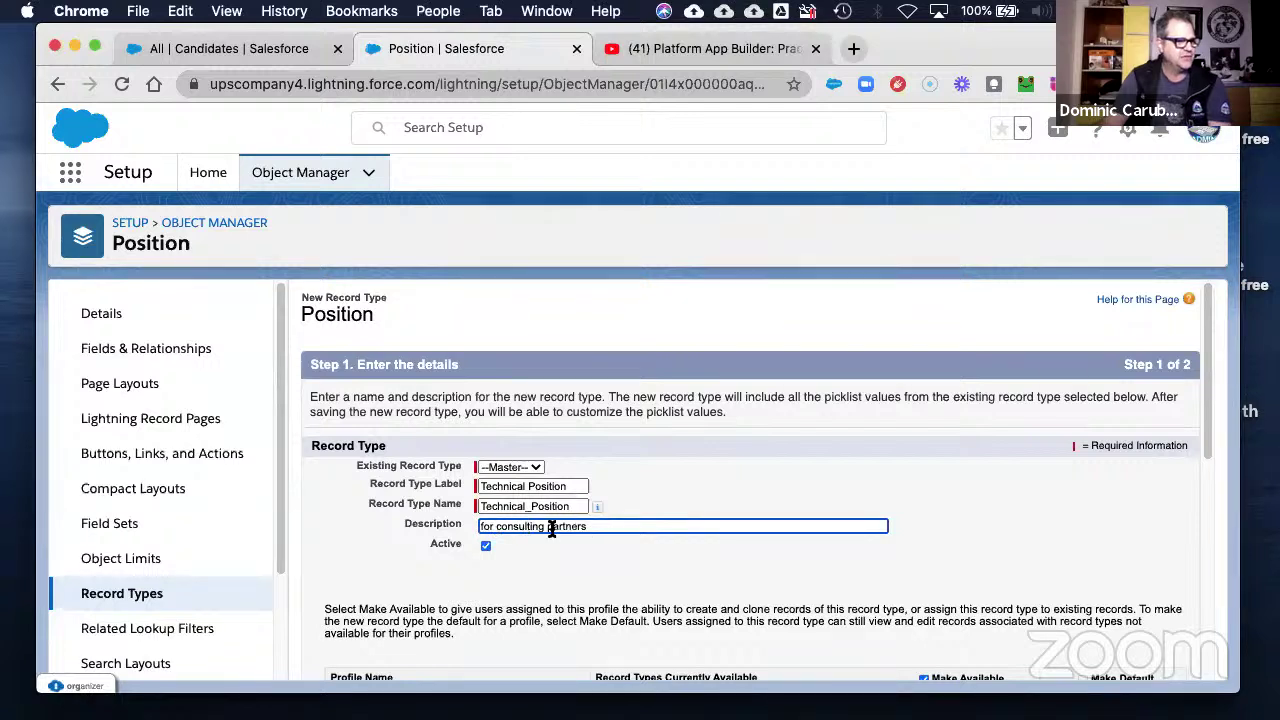
{"action": "left_click", "coordinate": [620, 573]}
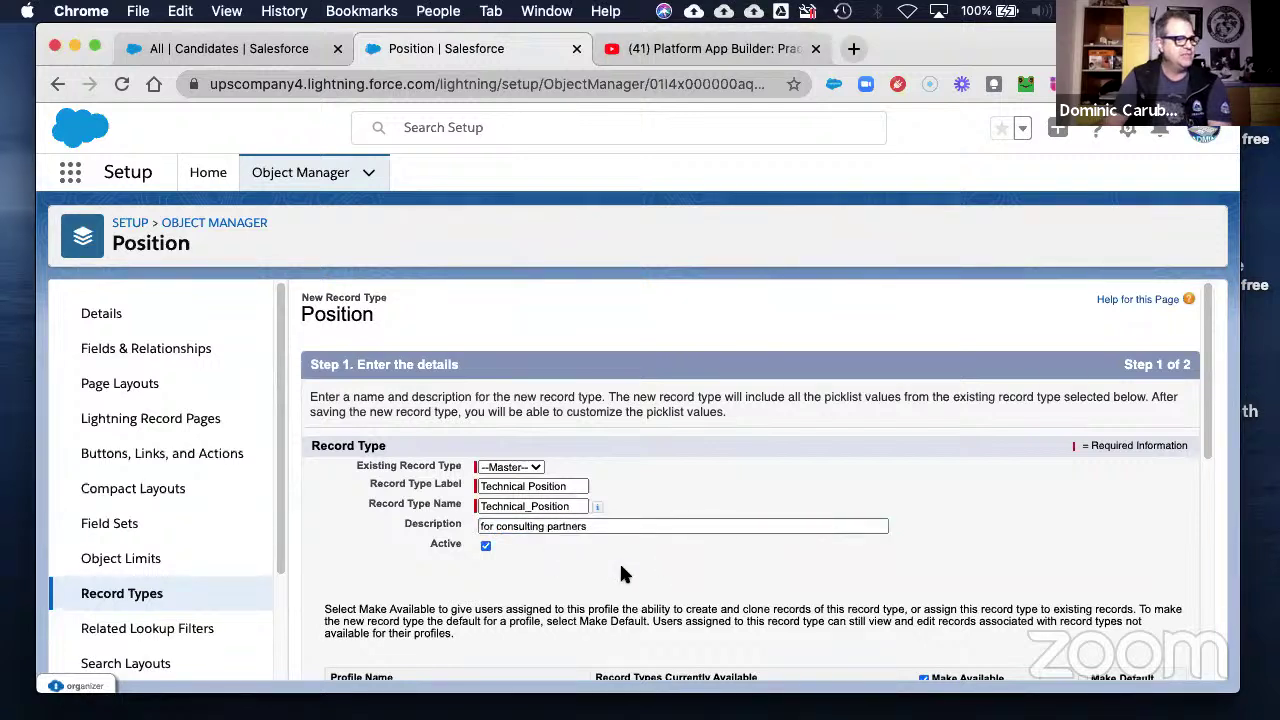
{"action": "left_click", "coordinate": [122, 496]}
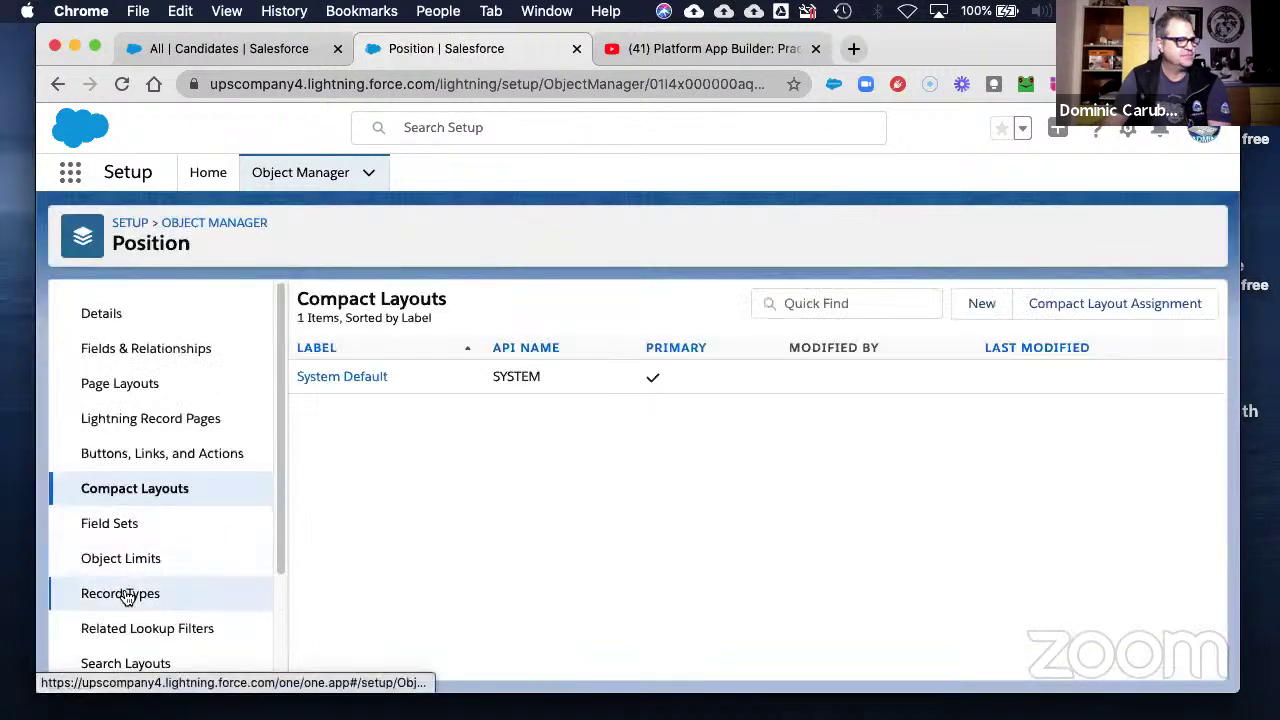
- Return to Position's Record Types and start a new record type
{"action": "left_click", "coordinate": [122, 594]}
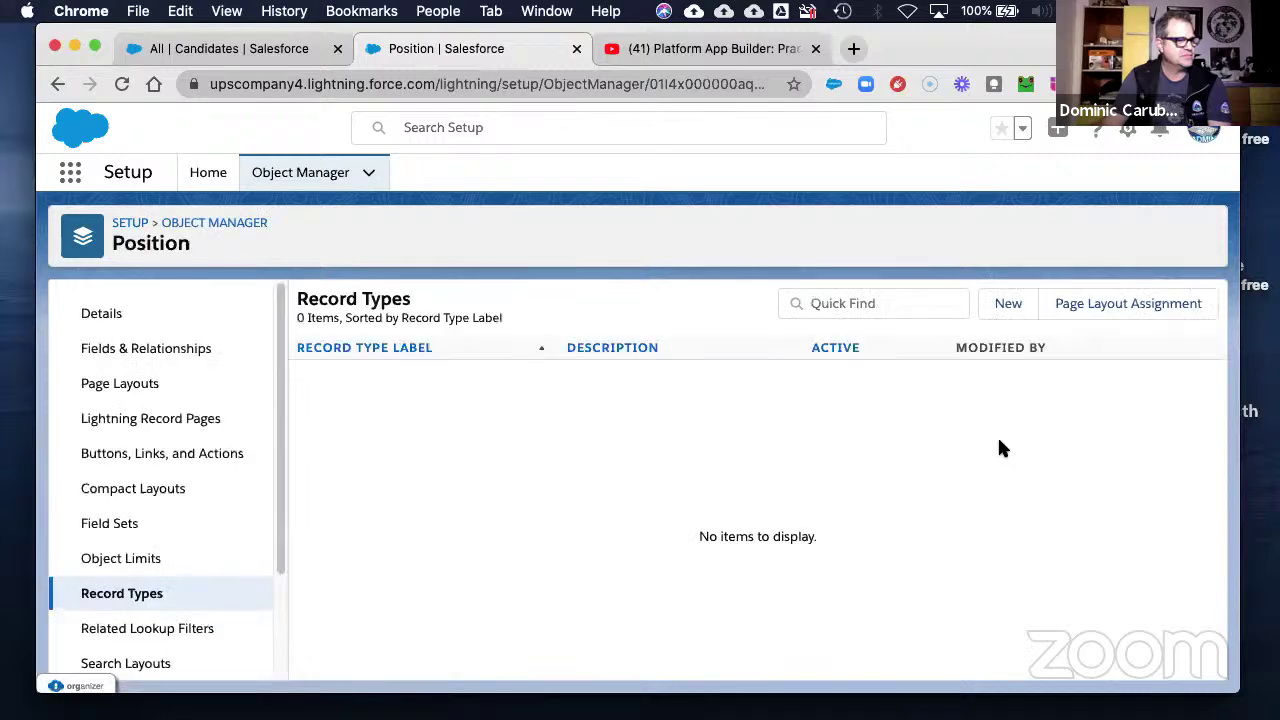
{"action": "left_click", "coordinate": [1006, 303]}
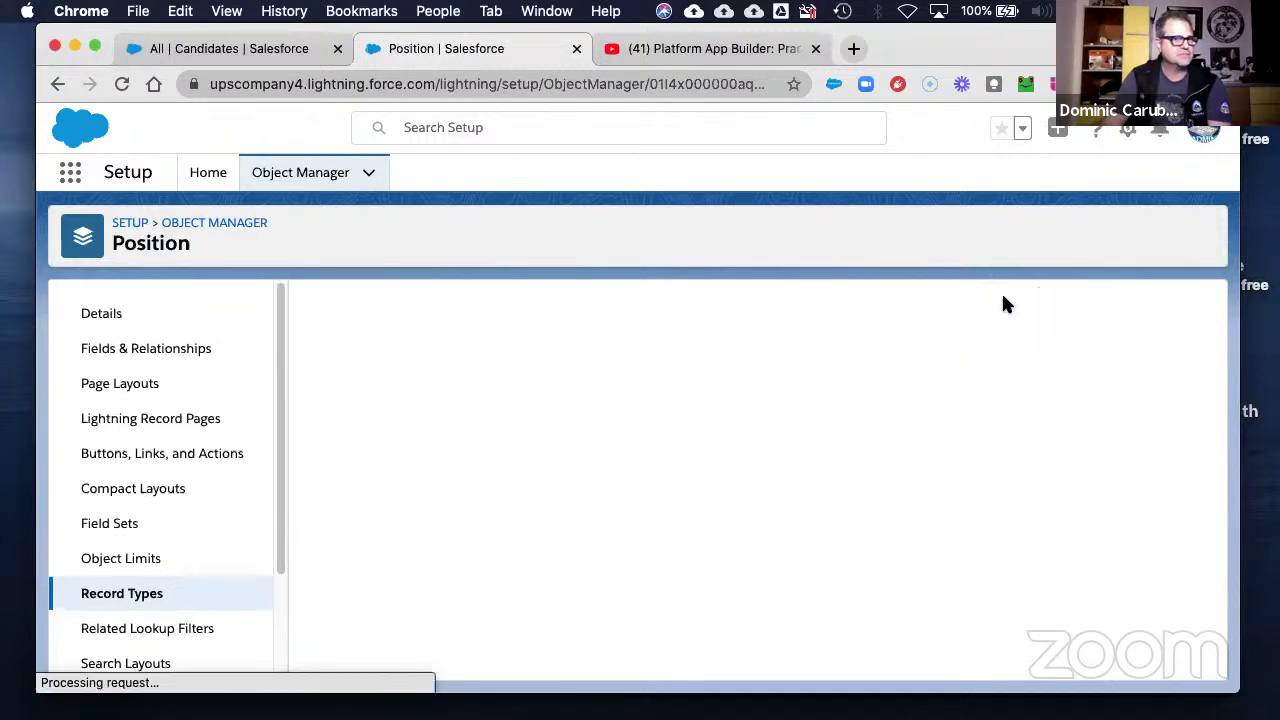
{"action": "left_click", "coordinate": [59, 84]}
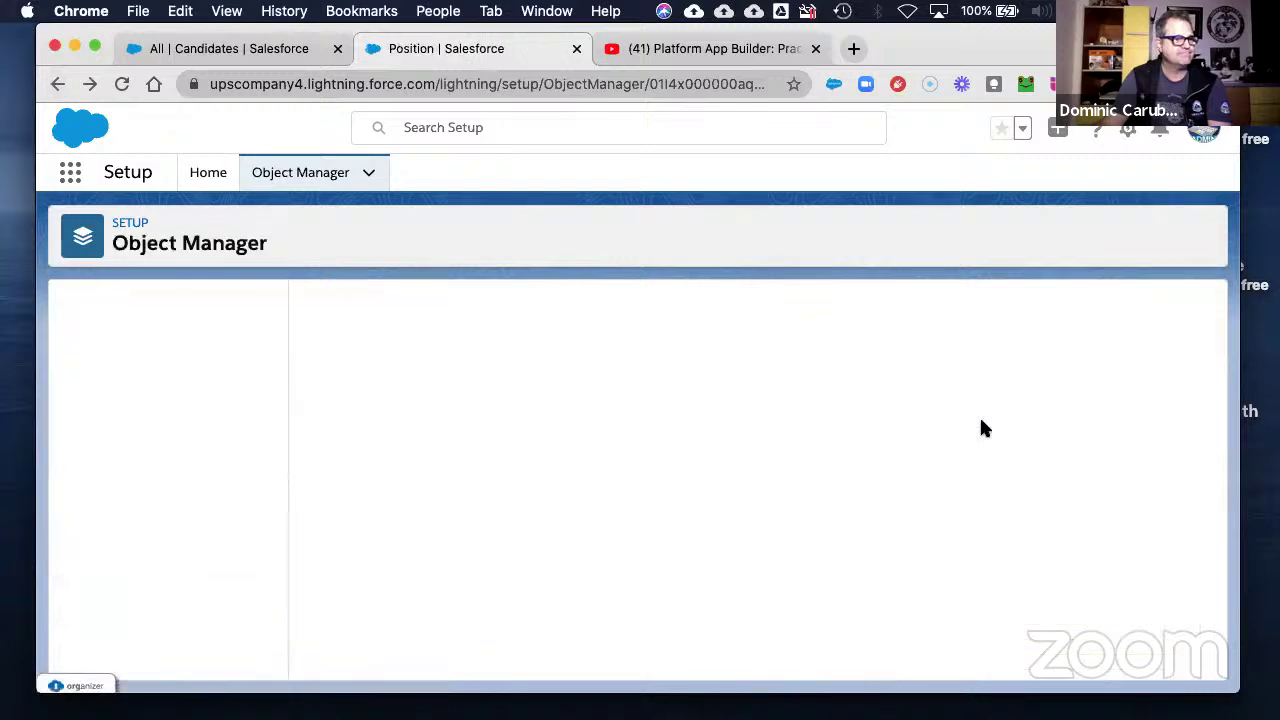
{"action": "left_click", "coordinate": [1006, 302]}
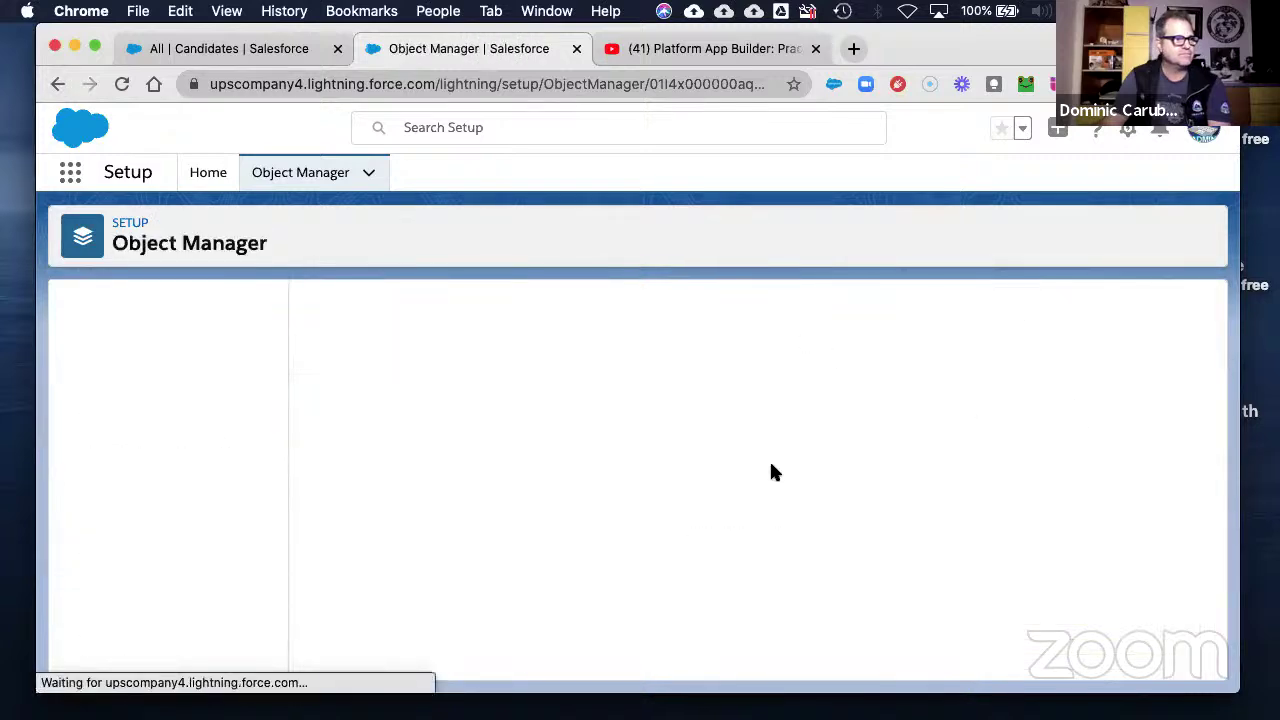
- Label it 'Technical Position' and paste the 'for Technical Positions only' description
{"action": "left_click", "coordinate": [524, 485]}
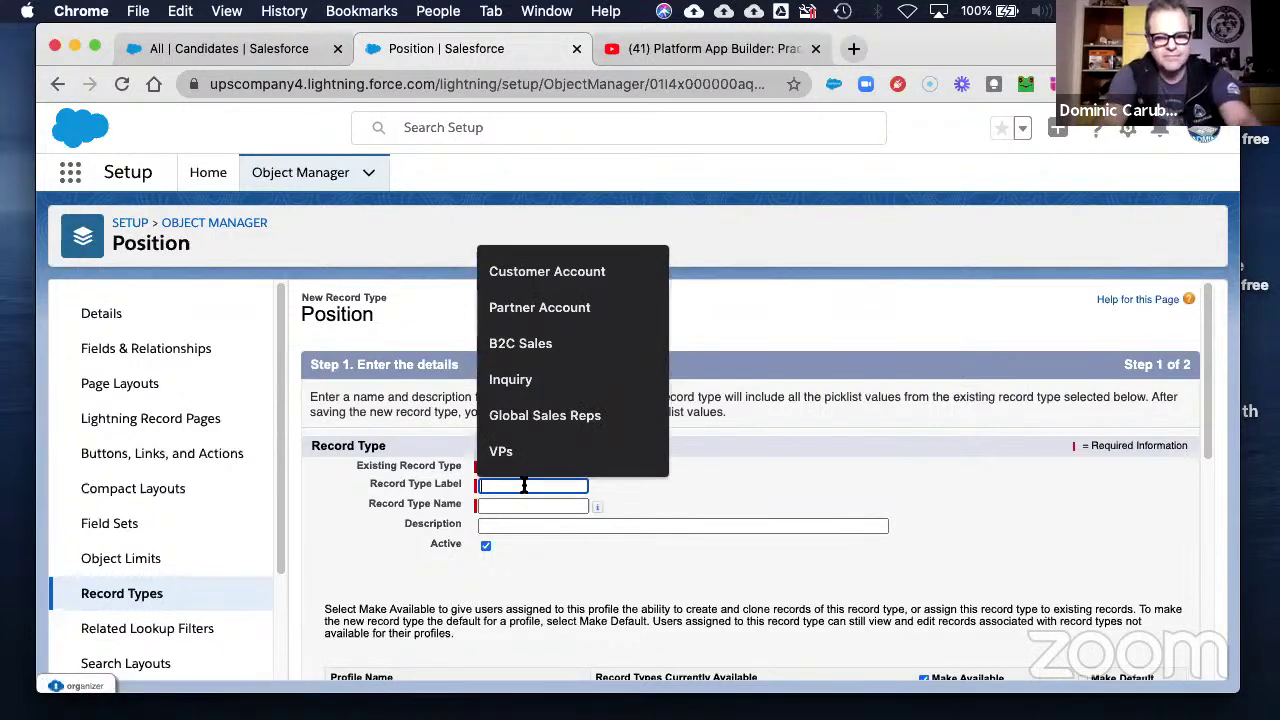
{"action": "type", "text": "Te"}
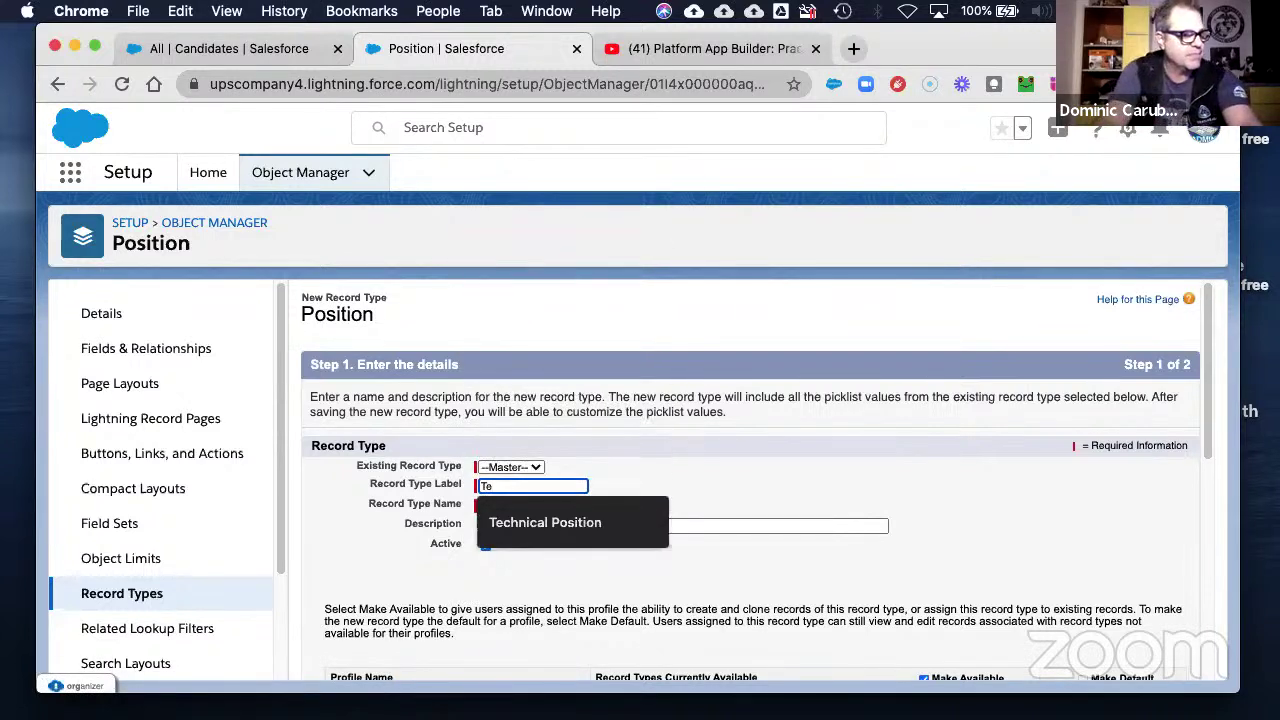
{"action": "key", "text": "Down"}
{"action": "key", "text": "Return"}
{"action": "key", "text": "Tab"}
{"action": "key", "text": "Tab"}
{"action": "key", "text": "Tab"}
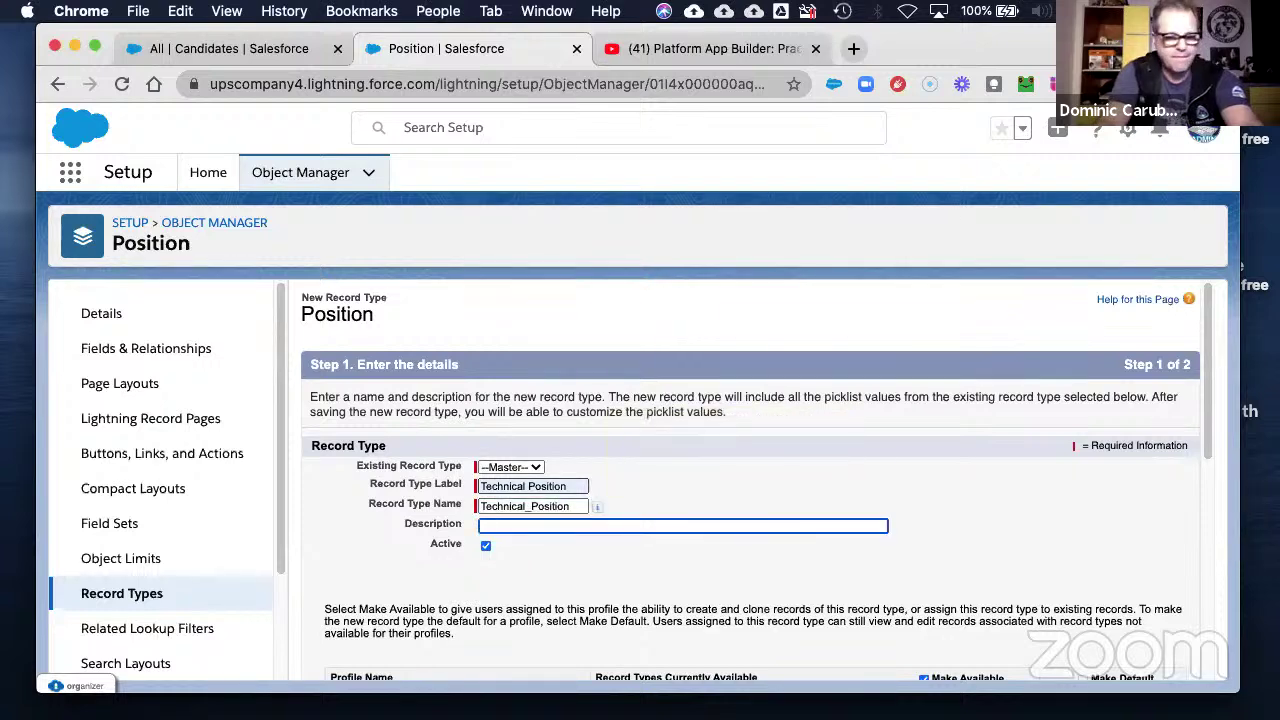
{"action": "type", "text": "This record type is for Technical Positions only."}
{"action": "key", "text": "Tab"}
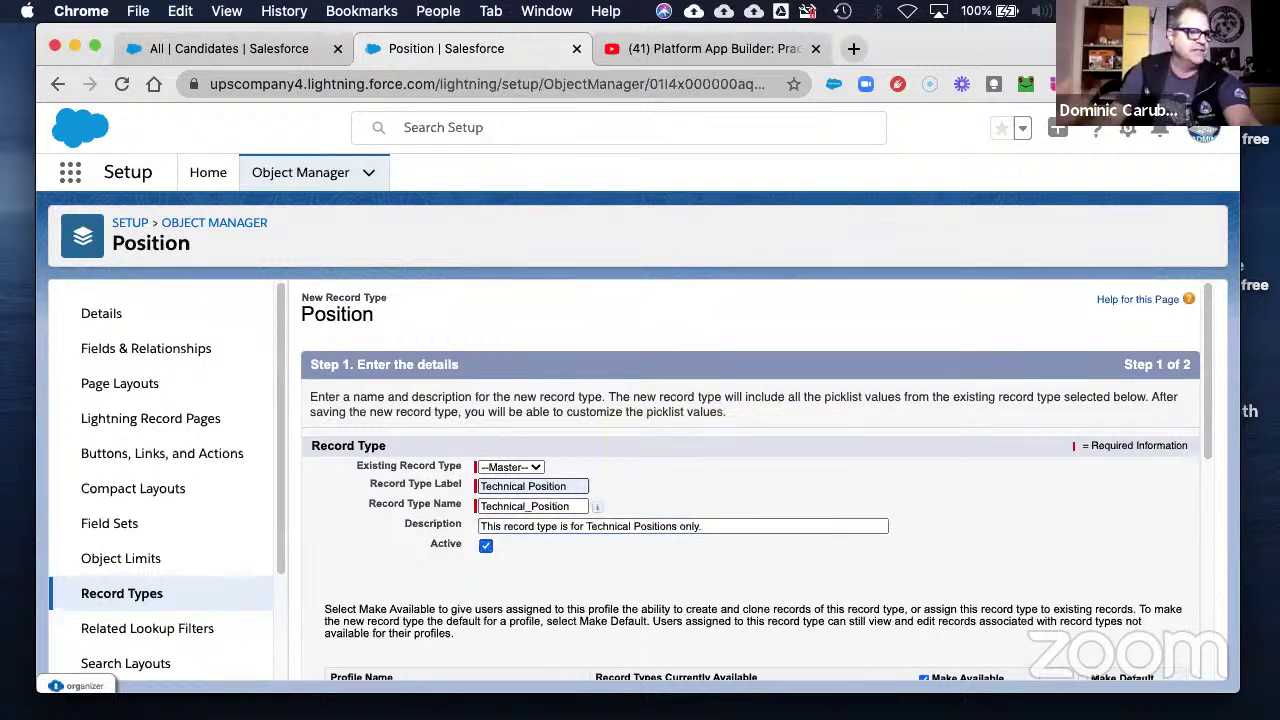
- Clear availability for all profiles, then enable Custom-Executive, Custom-HR, Custom-Recruiter and System Administrator
{"action": "scroll", "coordinate": [917, 410], "scroll_direction": "down", "scroll_amount": 5}
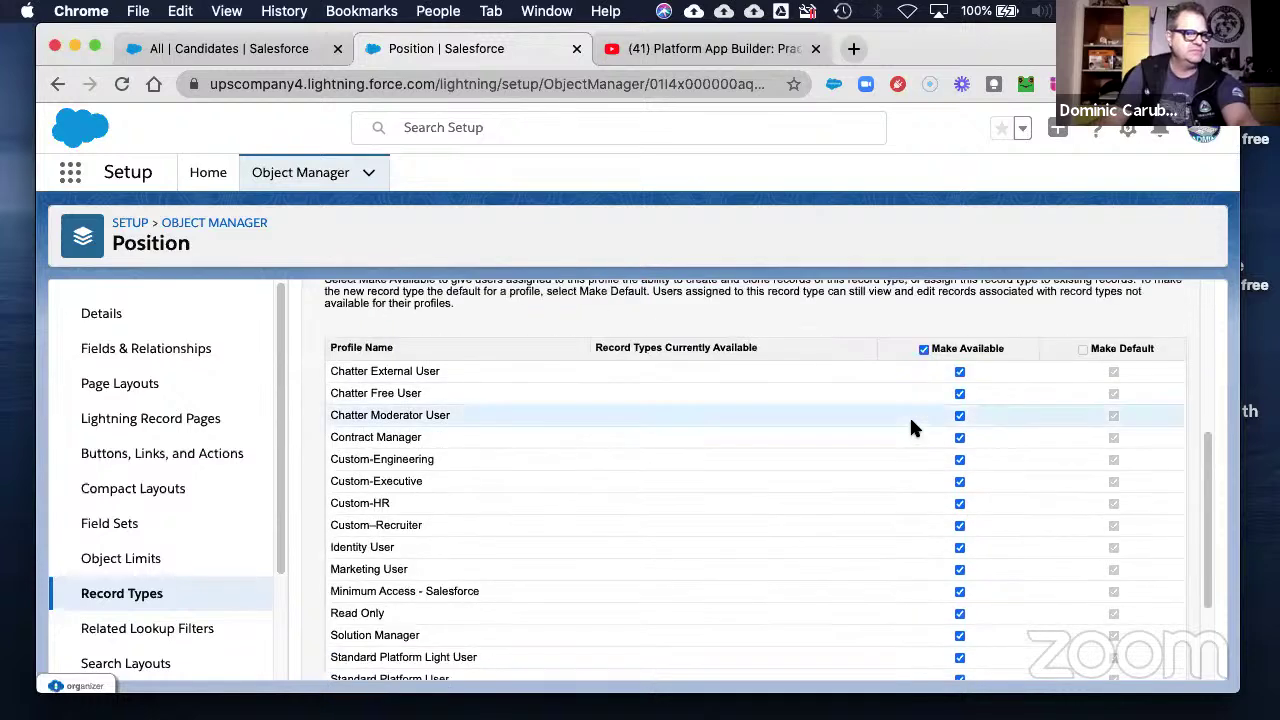
{"action": "left_click", "coordinate": [922, 351]}
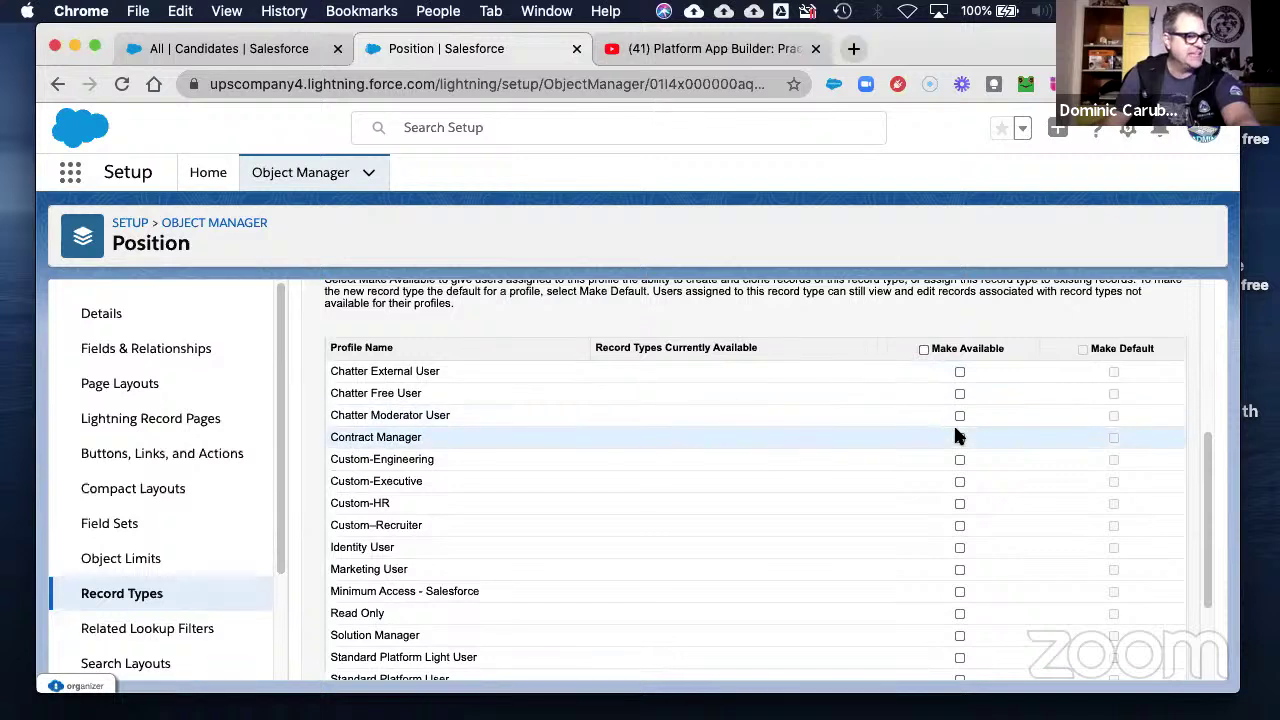
{"action": "left_click", "coordinate": [959, 481]}
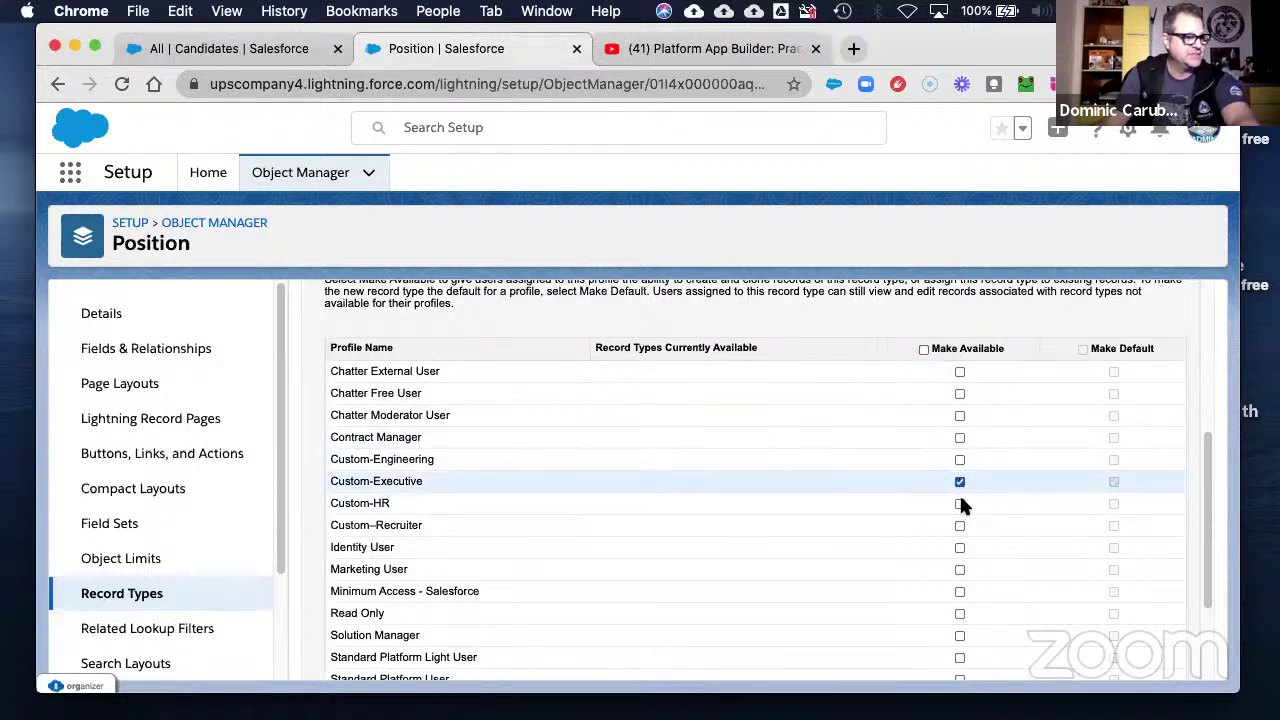
{"action": "left_click", "coordinate": [959, 504]}
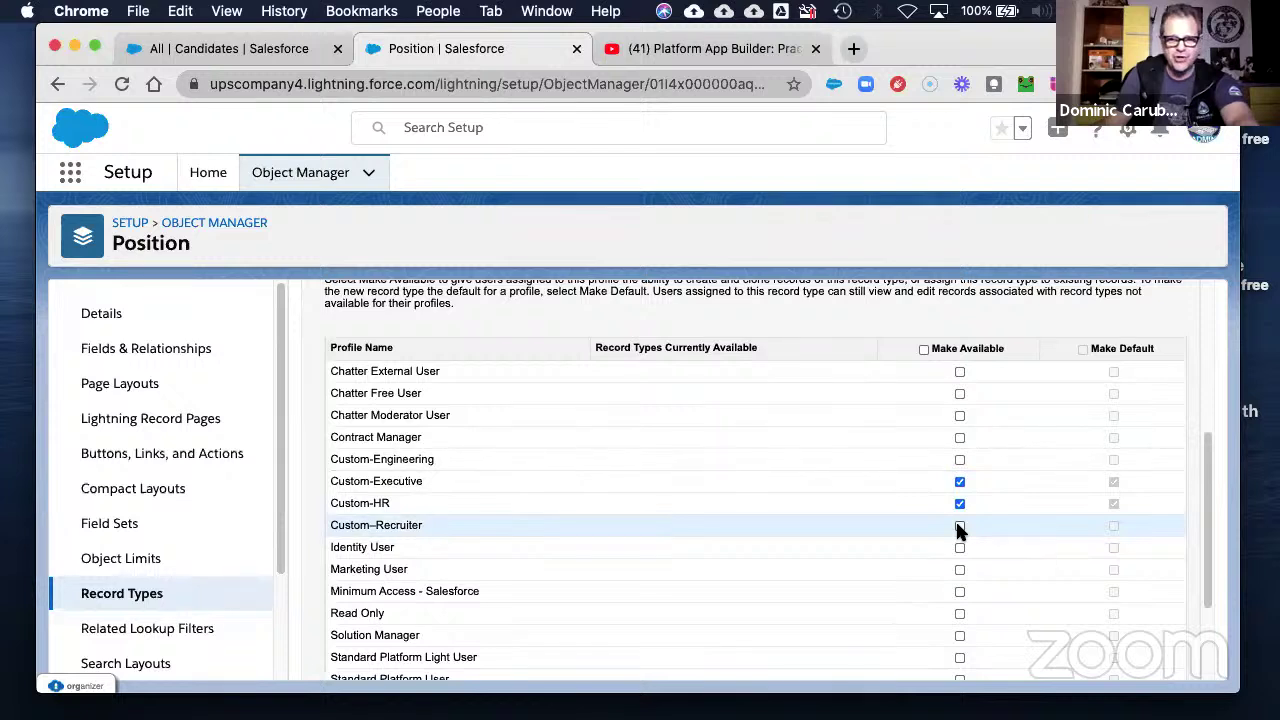
{"action": "left_click", "coordinate": [959, 526]}
{"action": "scroll", "coordinate": [959, 530], "scroll_direction": "down", "scroll_amount": 3}
{"action": "left_click", "coordinate": [959, 573]}
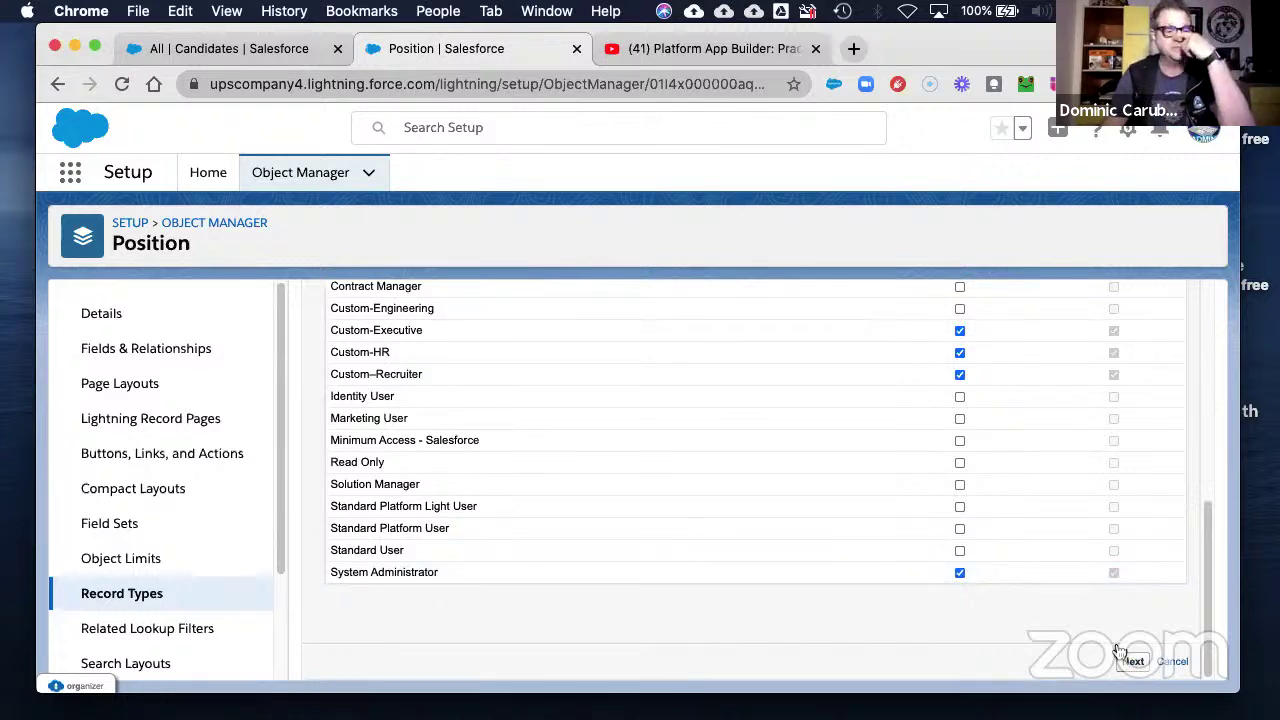
- Apply Position Layout to all profiles and save the Technical Position record type
{"action": "left_click", "coordinate": [1131, 660]}
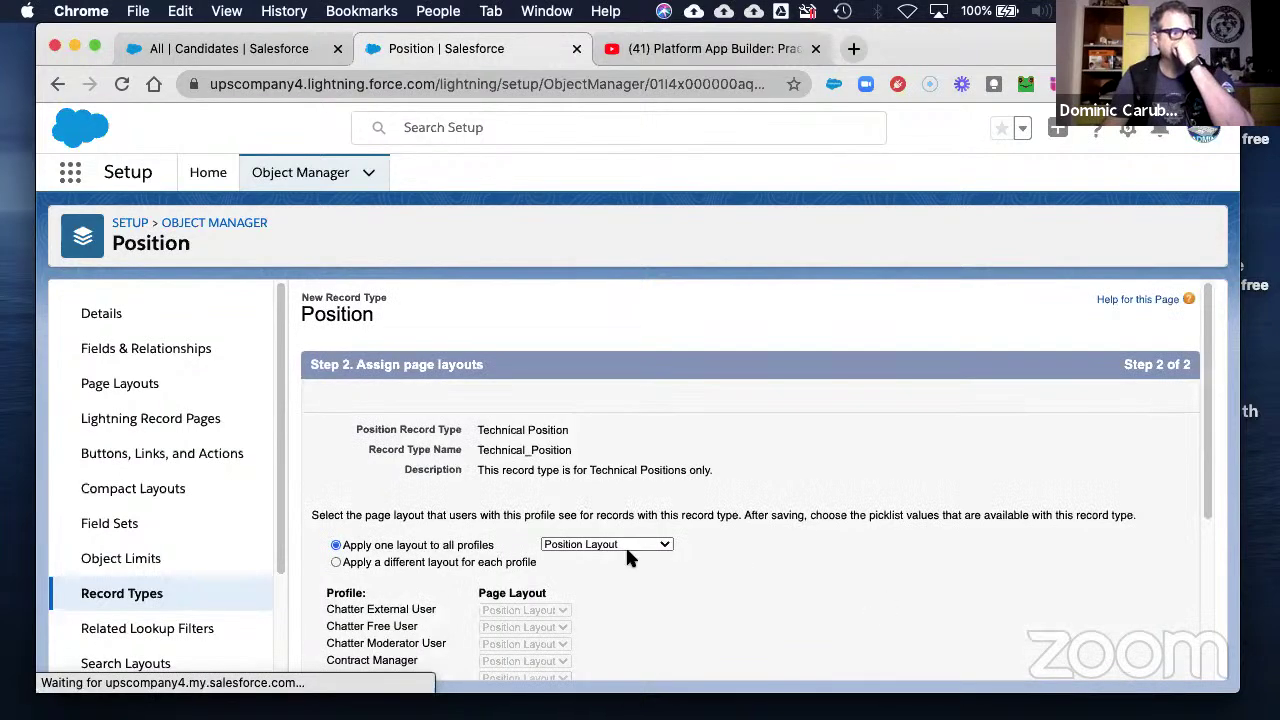
{"action": "left_click", "coordinate": [623, 543]}
{"action": "left_click", "coordinate": [643, 561]}
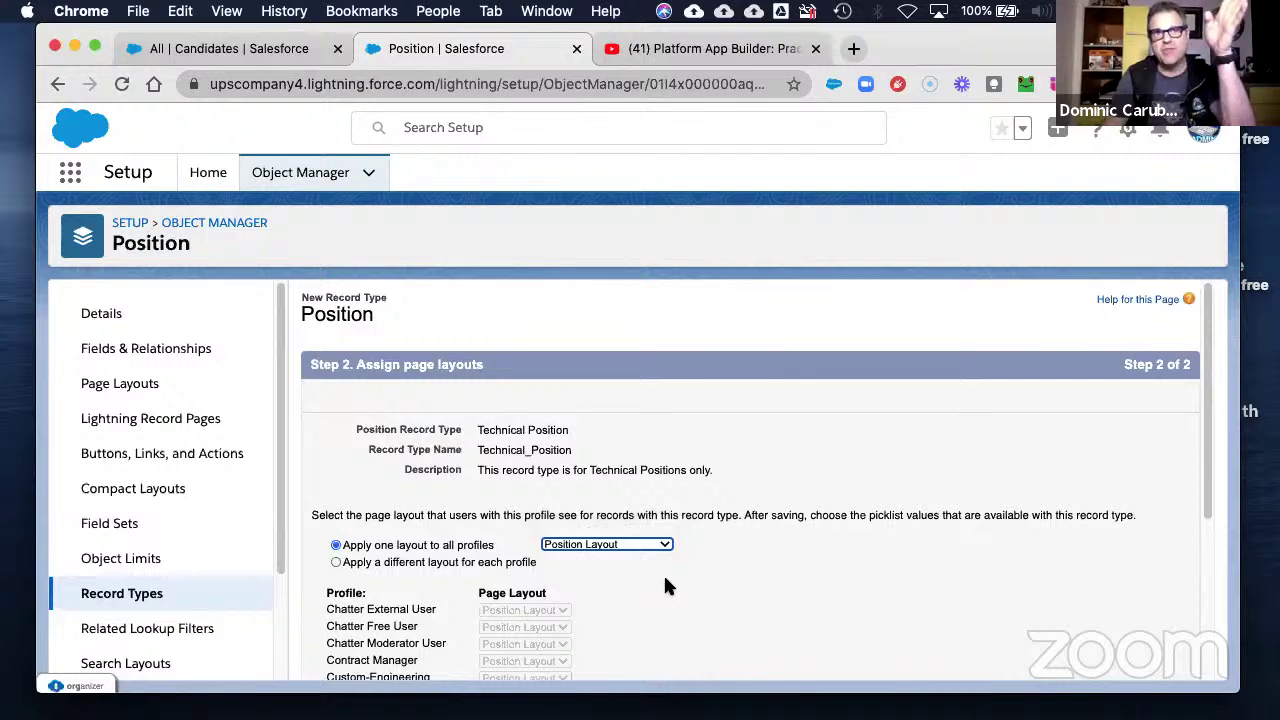
{"action": "scroll", "coordinate": [669, 575], "scroll_direction": "down", "scroll_amount": 5}
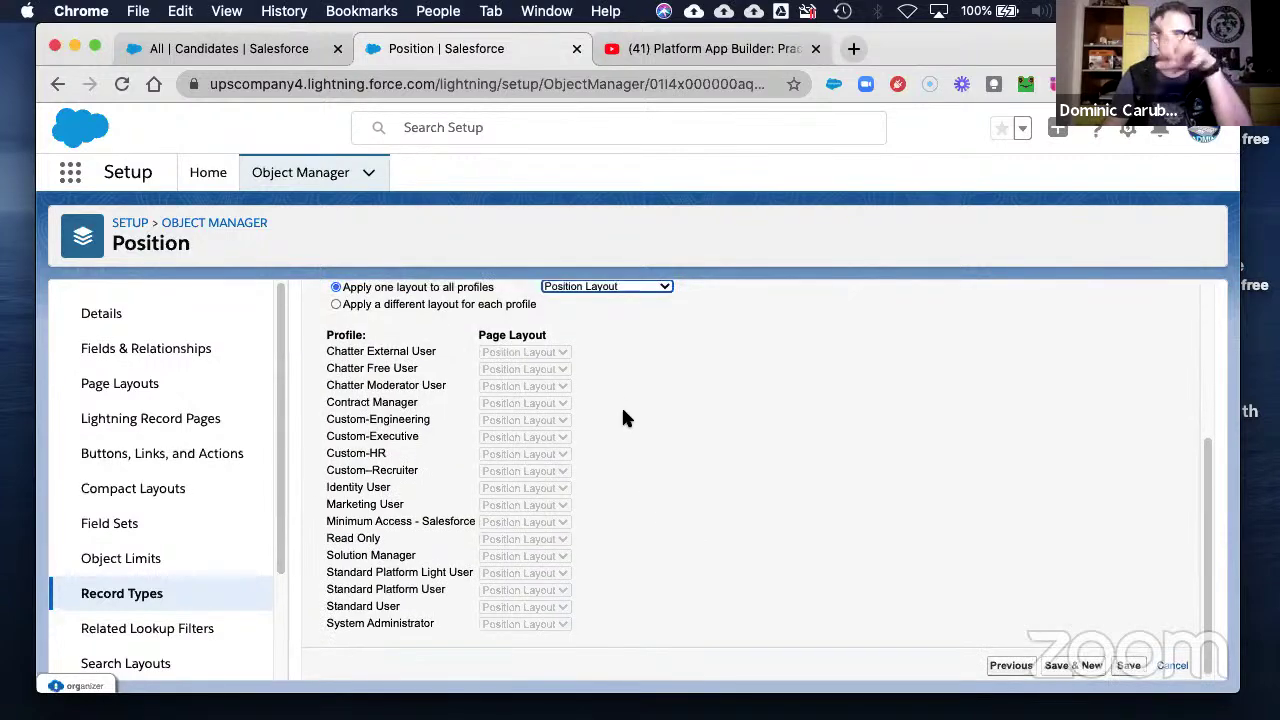
{"action": "scroll", "coordinate": [621, 400], "scroll_direction": "up", "scroll_amount": 5}
{"action": "scroll", "coordinate": [659, 474], "scroll_direction": "down", "scroll_amount": 4}
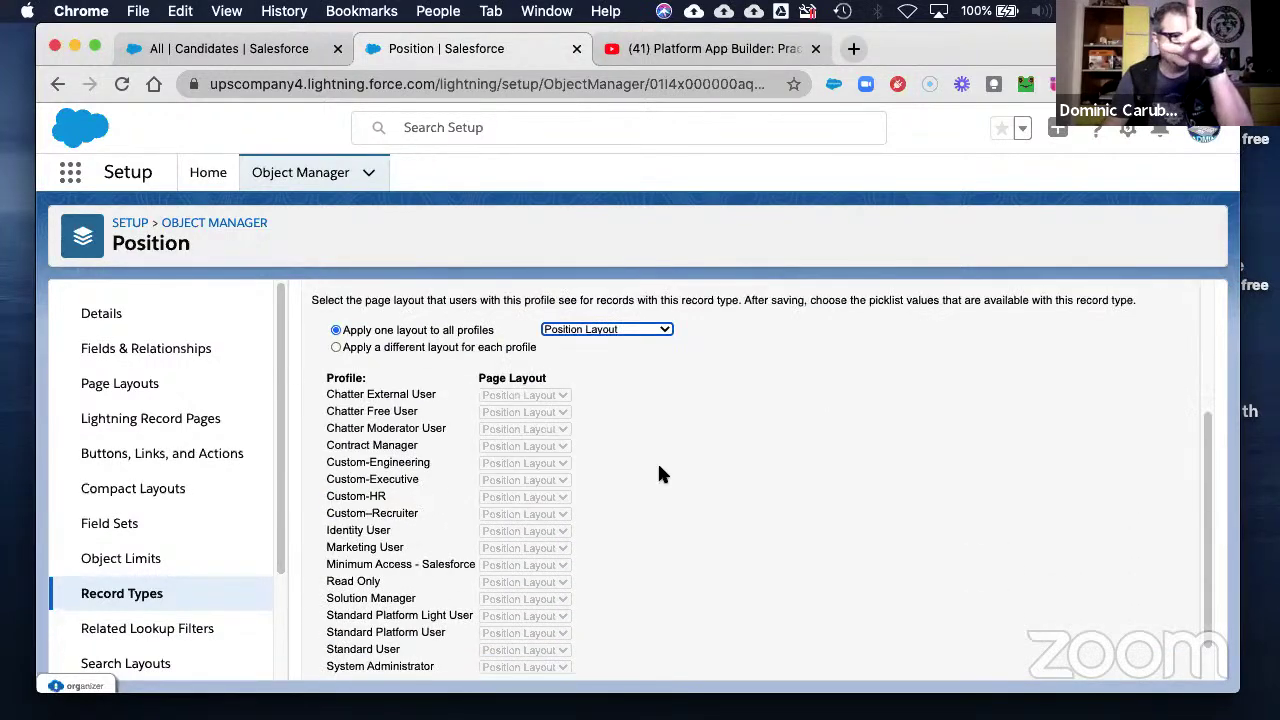
{"action": "left_click", "coordinate": [603, 335]}
{"action": "left_click", "coordinate": [600, 327]}
{"action": "scroll", "coordinate": [1112, 580], "scroll_direction": "down", "scroll_amount": 1}
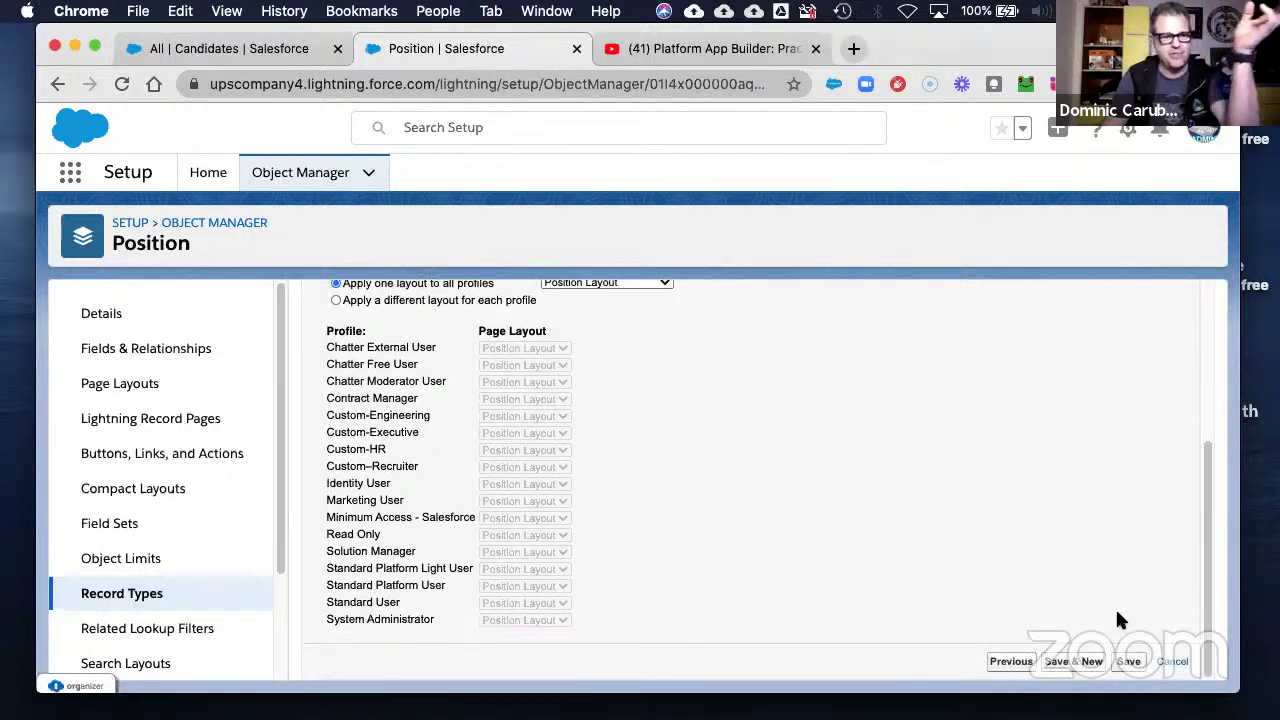
{"action": "left_click", "coordinate": [1130, 665]}
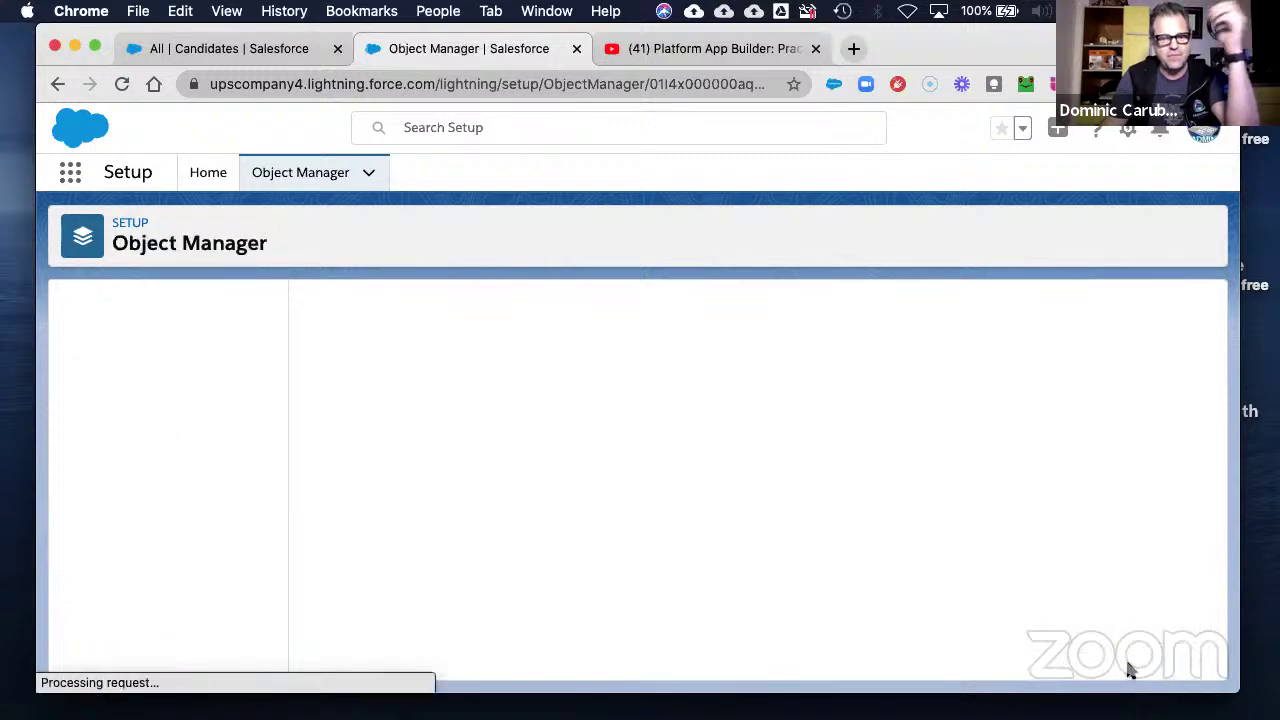
- Remove Finance, Support and Sales from Technical Position's Department values, keeping Engineering and IT, and save
{"action": "scroll", "coordinate": [537, 518], "scroll_direction": "down", "scroll_amount": 2}
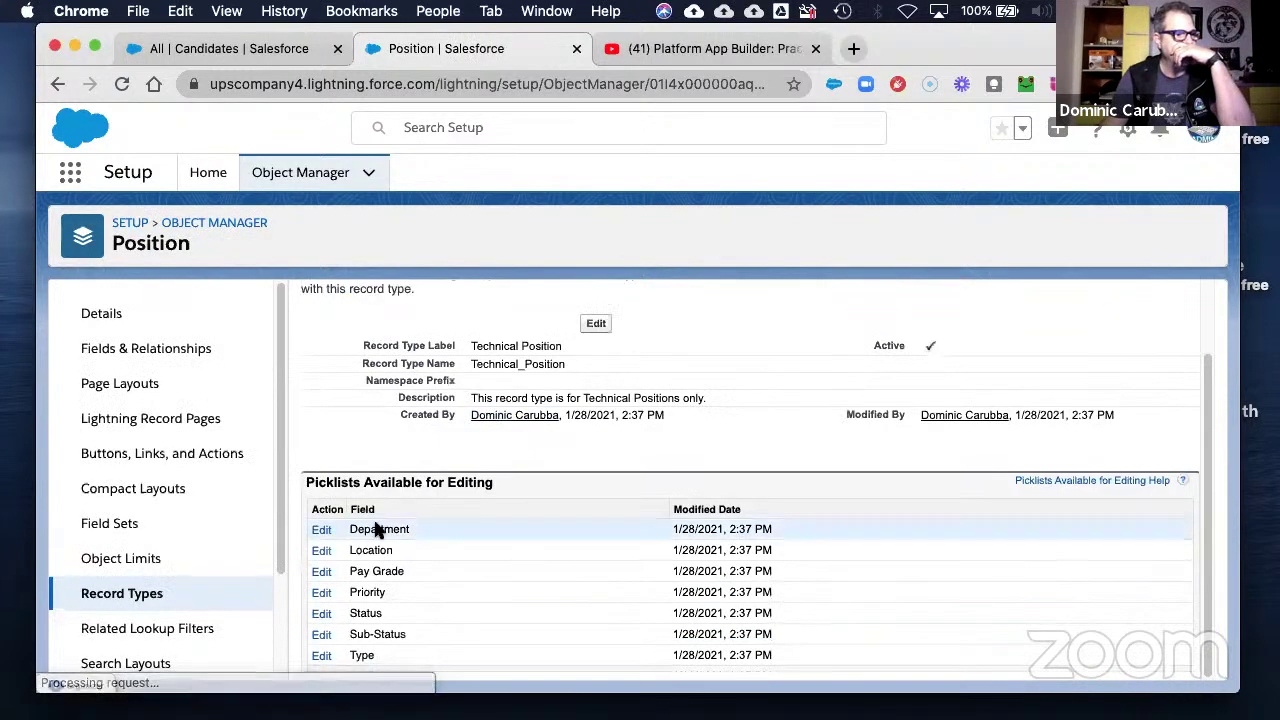
{"action": "left_click", "coordinate": [321, 530]}
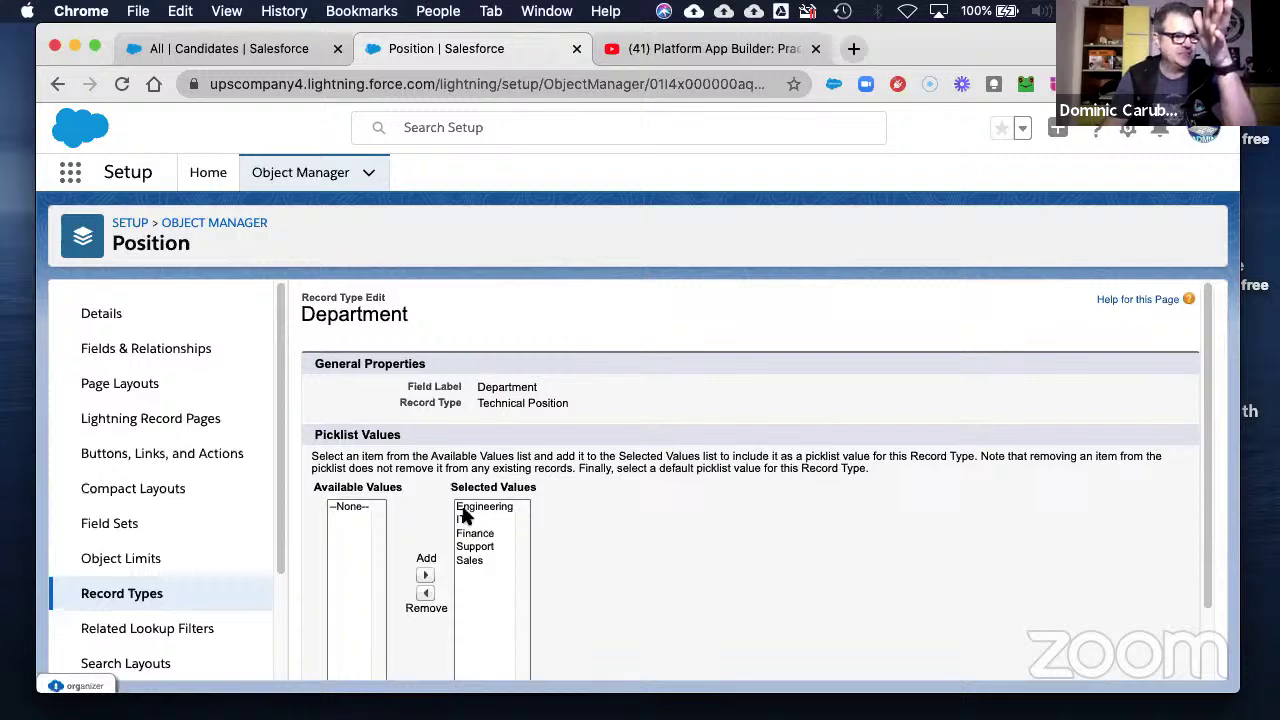
{"action": "left_click", "coordinate": [478, 535]}
{"action": "scroll", "coordinate": [481, 553], "scroll_direction": "down", "scroll_amount": 1}
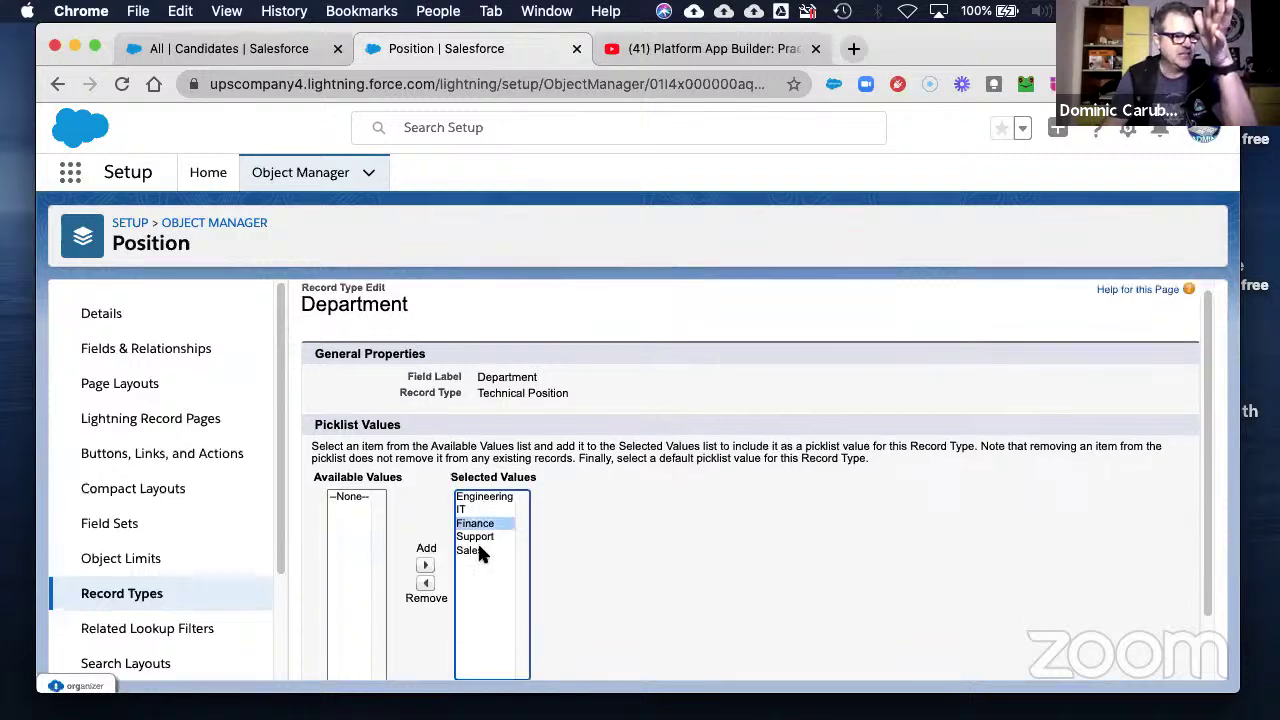
{"action": "left_click", "coordinate": [428, 585]}
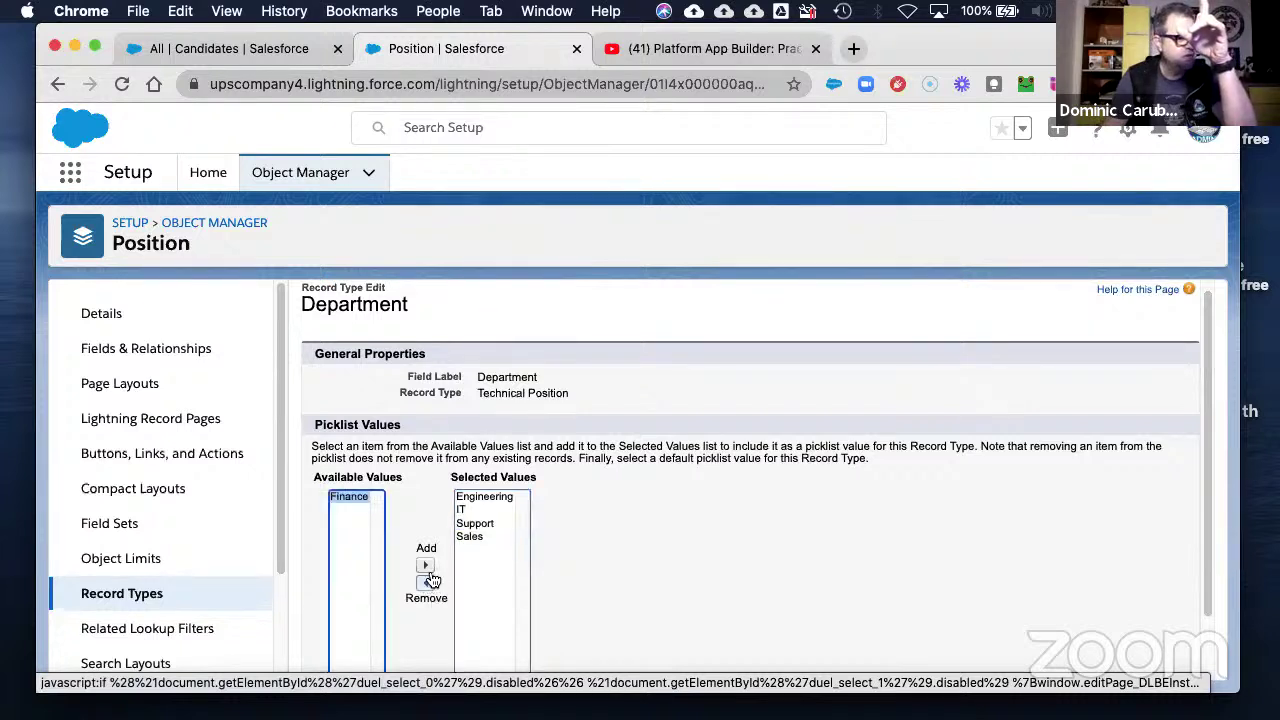
{"action": "left_click", "coordinate": [470, 522]}
{"action": "left_click", "coordinate": [425, 583]}
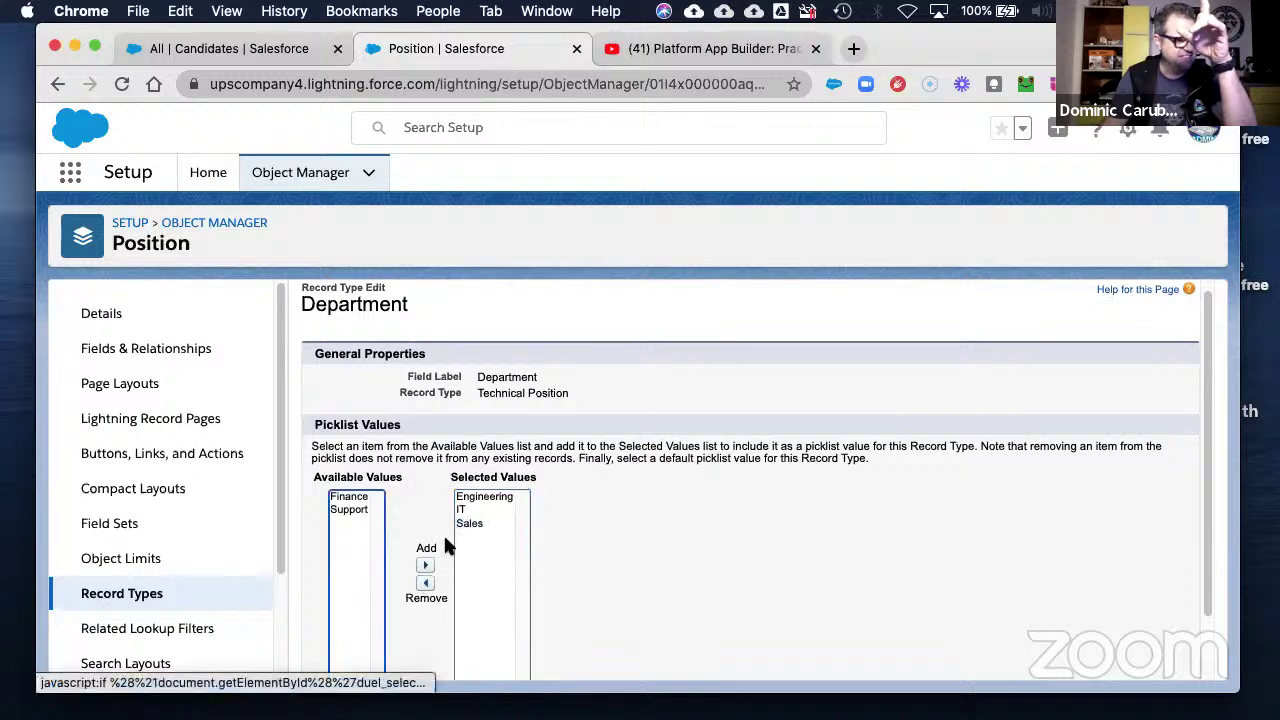
{"action": "left_click", "coordinate": [470, 524]}
{"action": "left_click", "coordinate": [425, 583]}
{"action": "scroll", "coordinate": [700, 560], "scroll_direction": "down", "scroll_amount": 2}
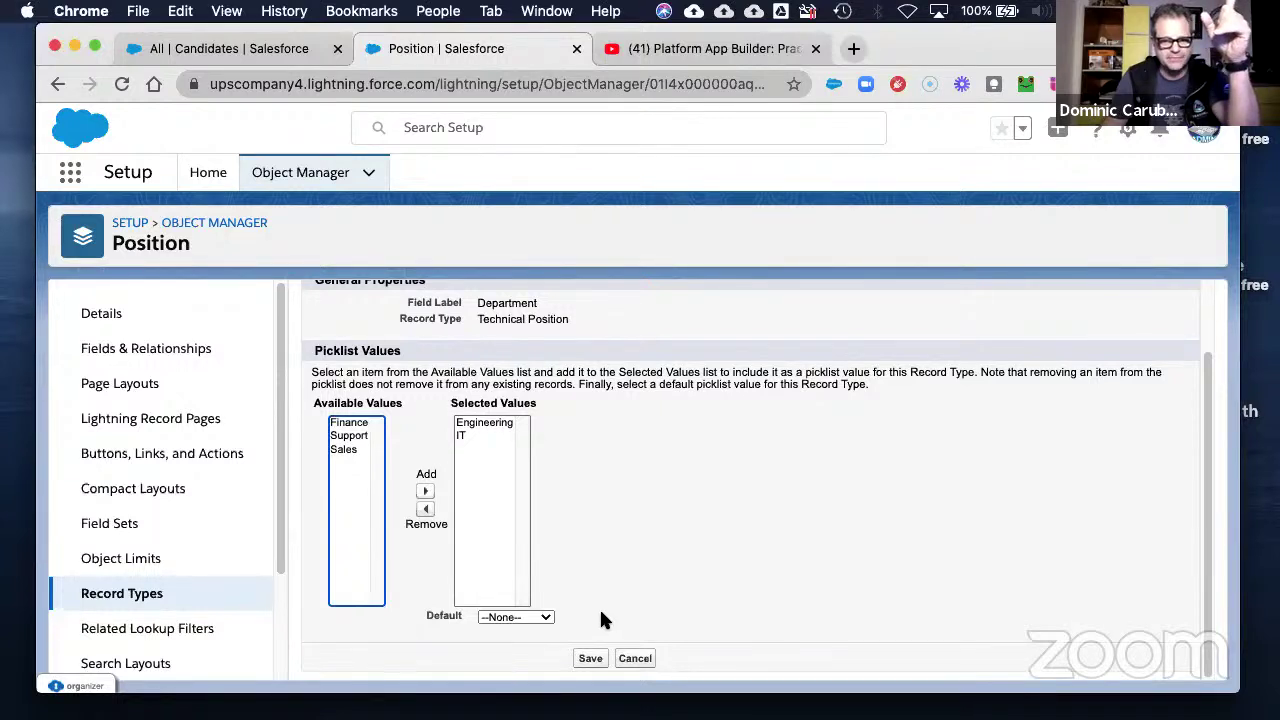
{"action": "left_click", "coordinate": [590, 659]}
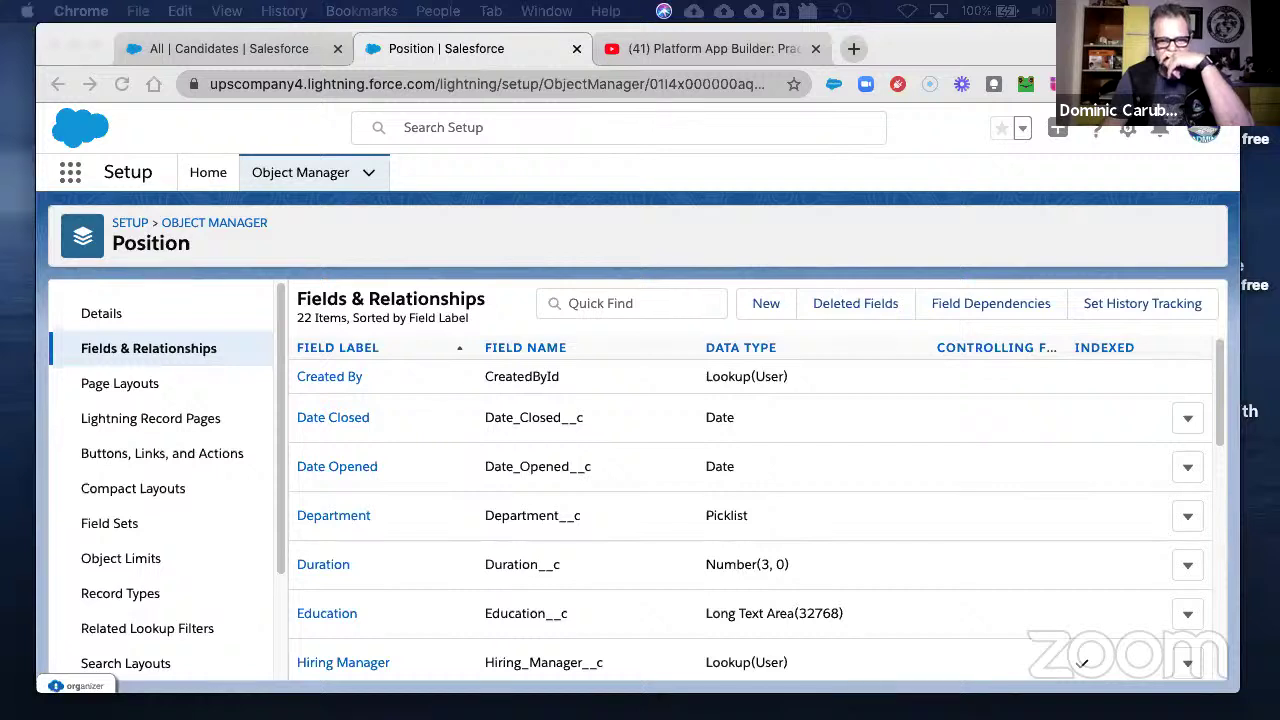
- Start a new Position record type labelled 'Non-Technical Position'
{"action": "left_click", "coordinate": [130, 596]}
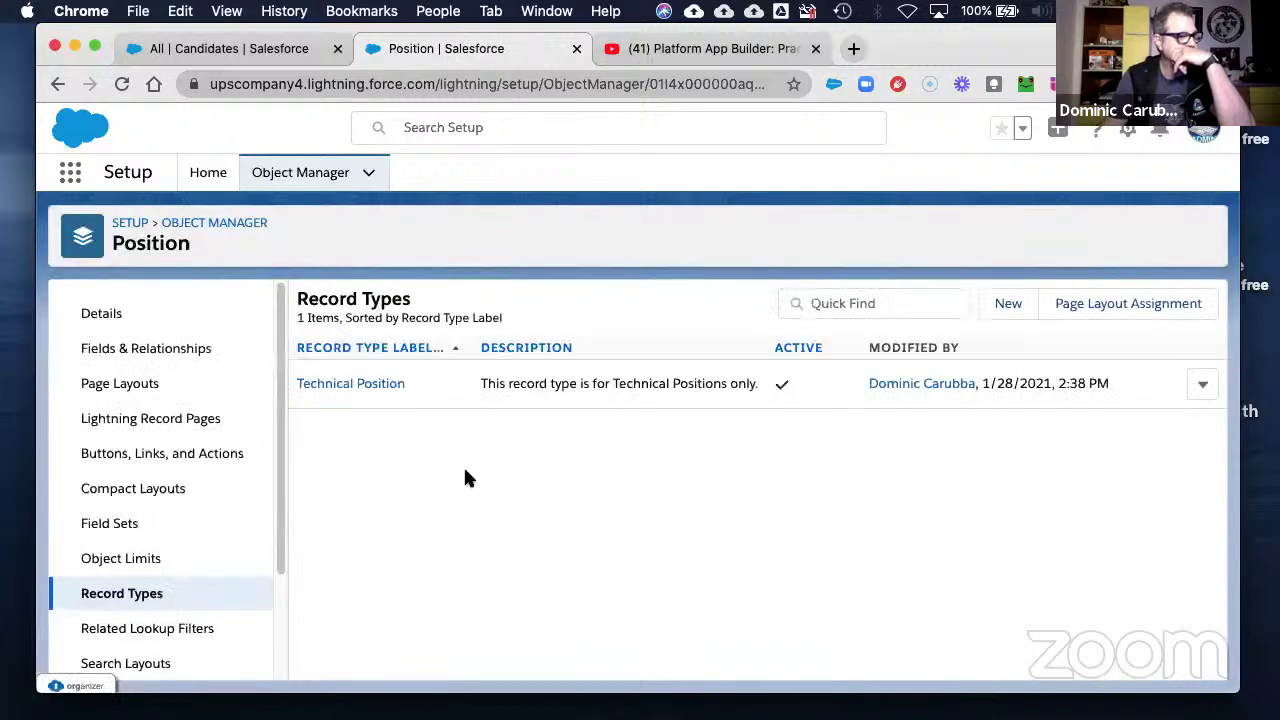
{"action": "left_click", "coordinate": [1009, 305]}
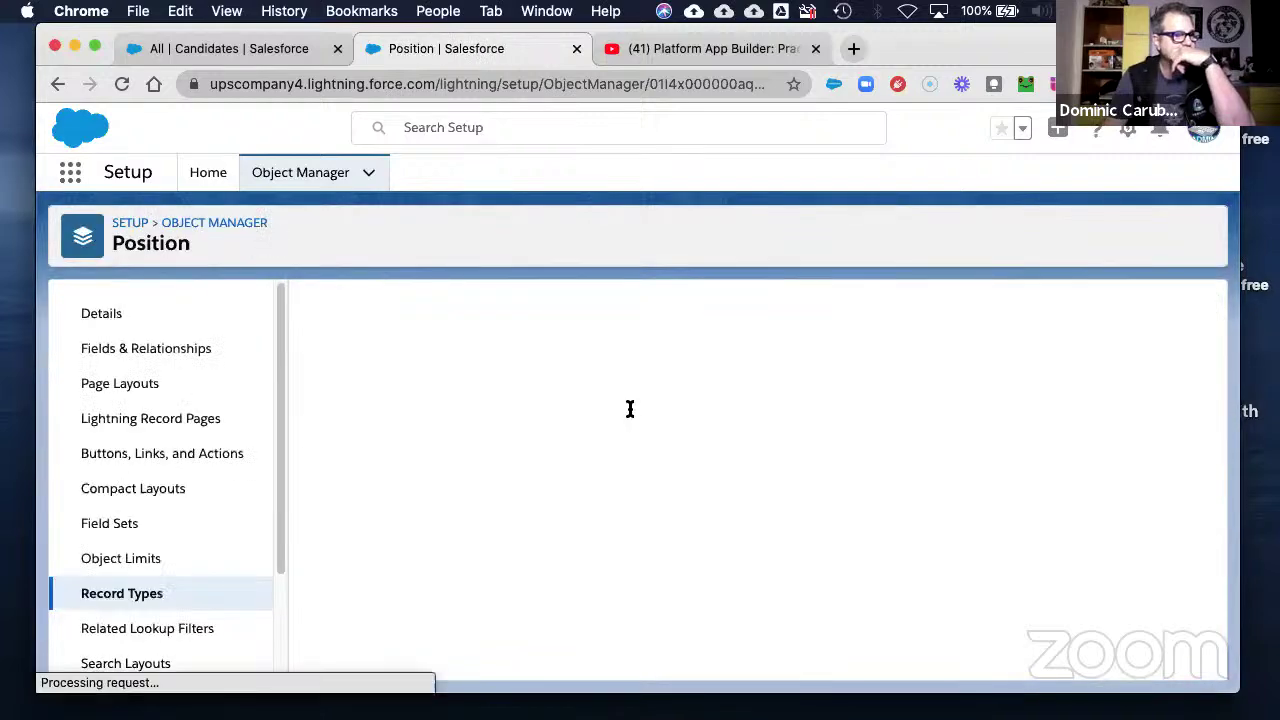
{"action": "right_click", "coordinate": [506, 485]}
{"action": "left_click", "coordinate": [544, 502]}
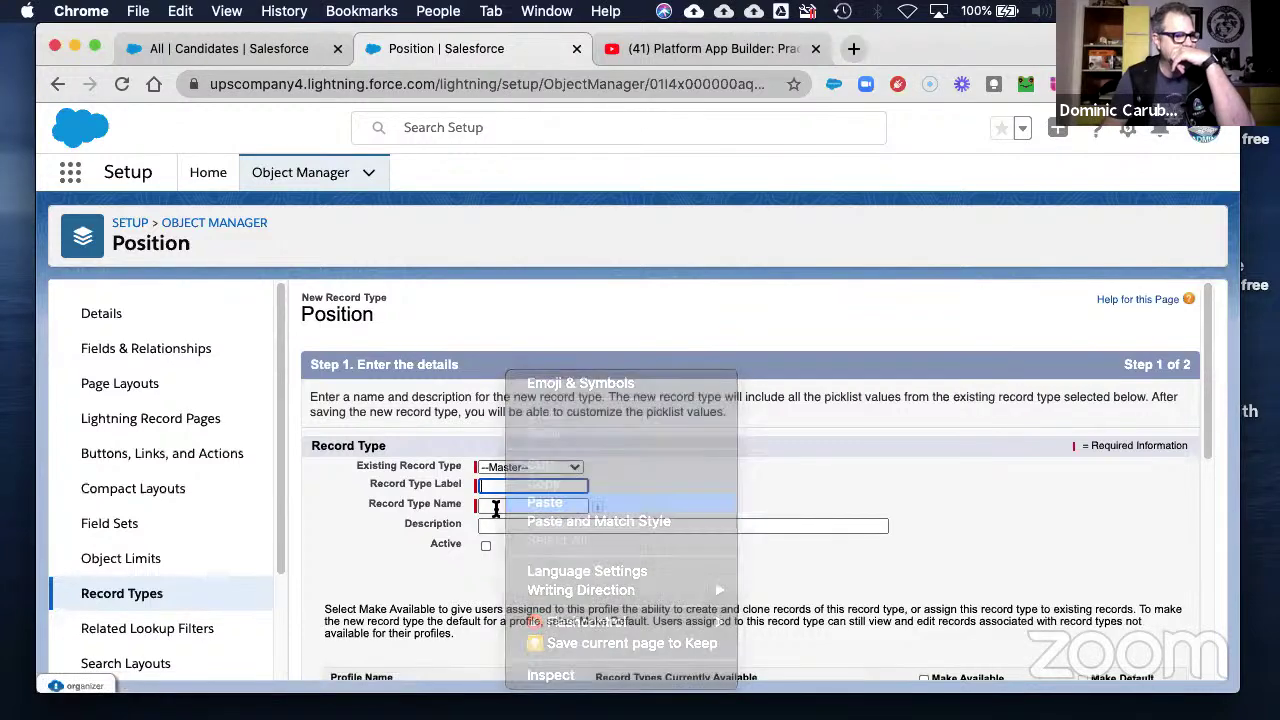
{"action": "left_click", "coordinate": [506, 524]}
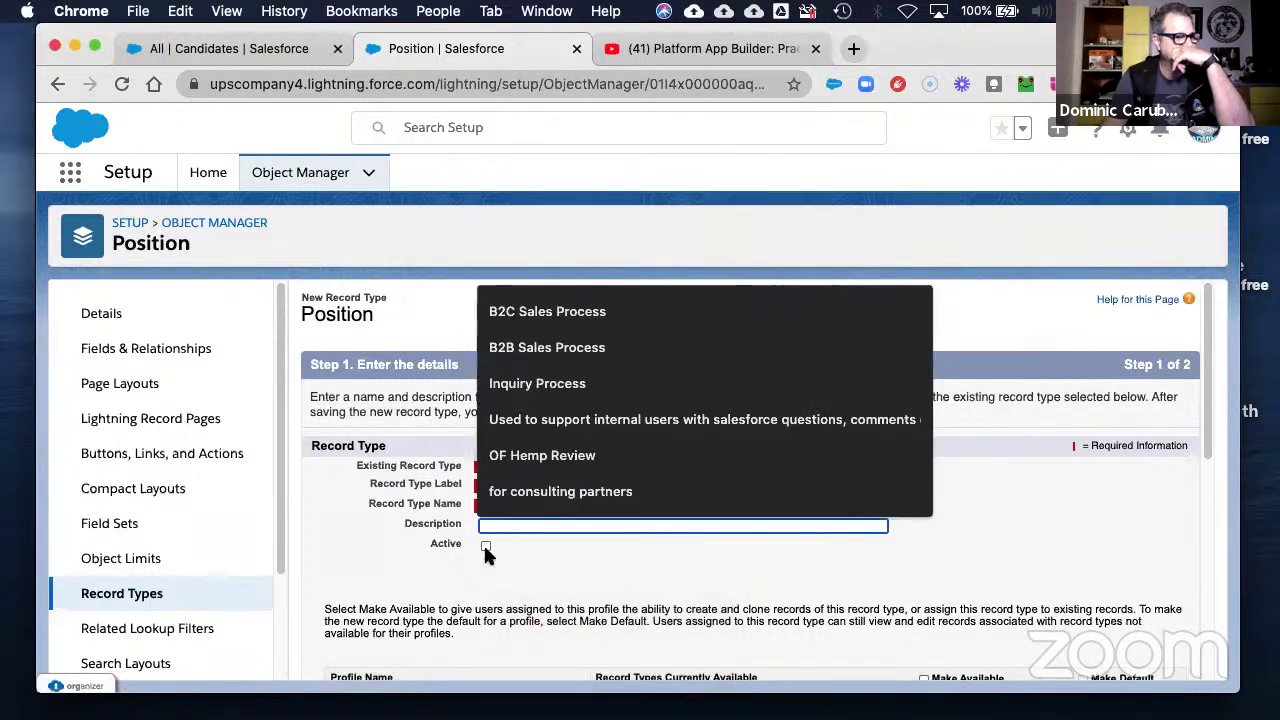
{"action": "left_click", "coordinate": [488, 534]}
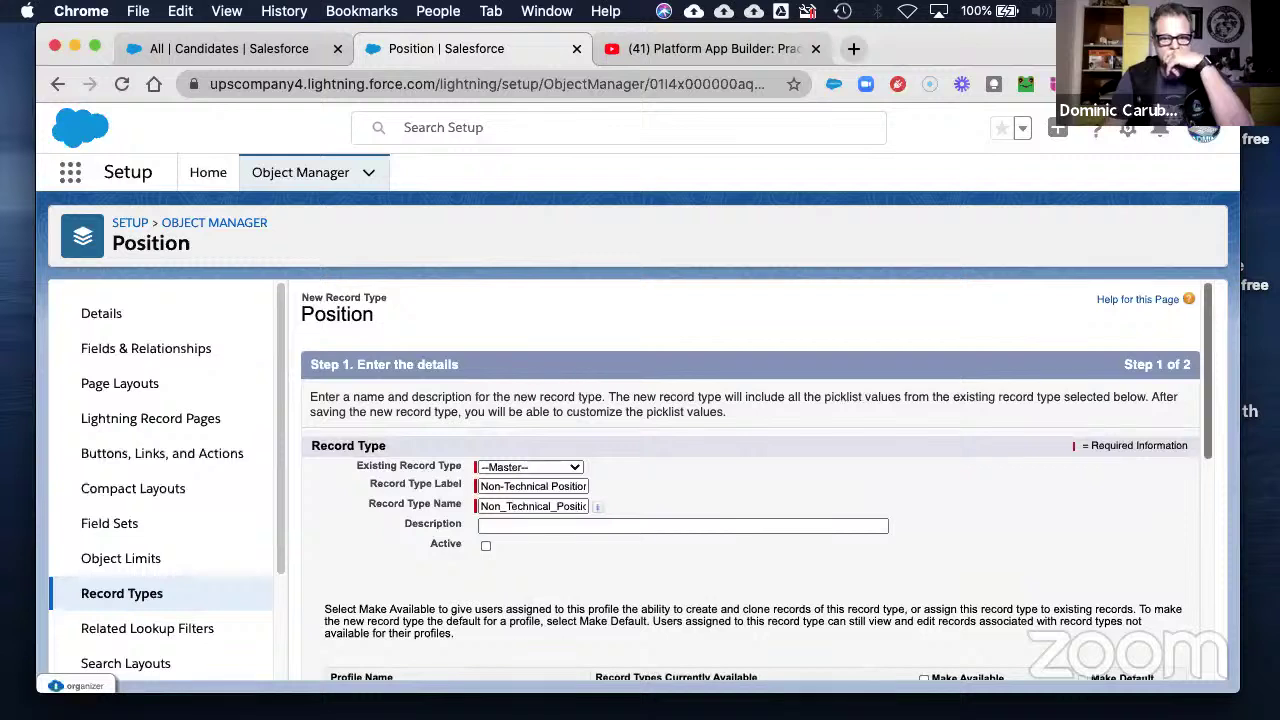
{"action": "left_click", "coordinate": [493, 525]}
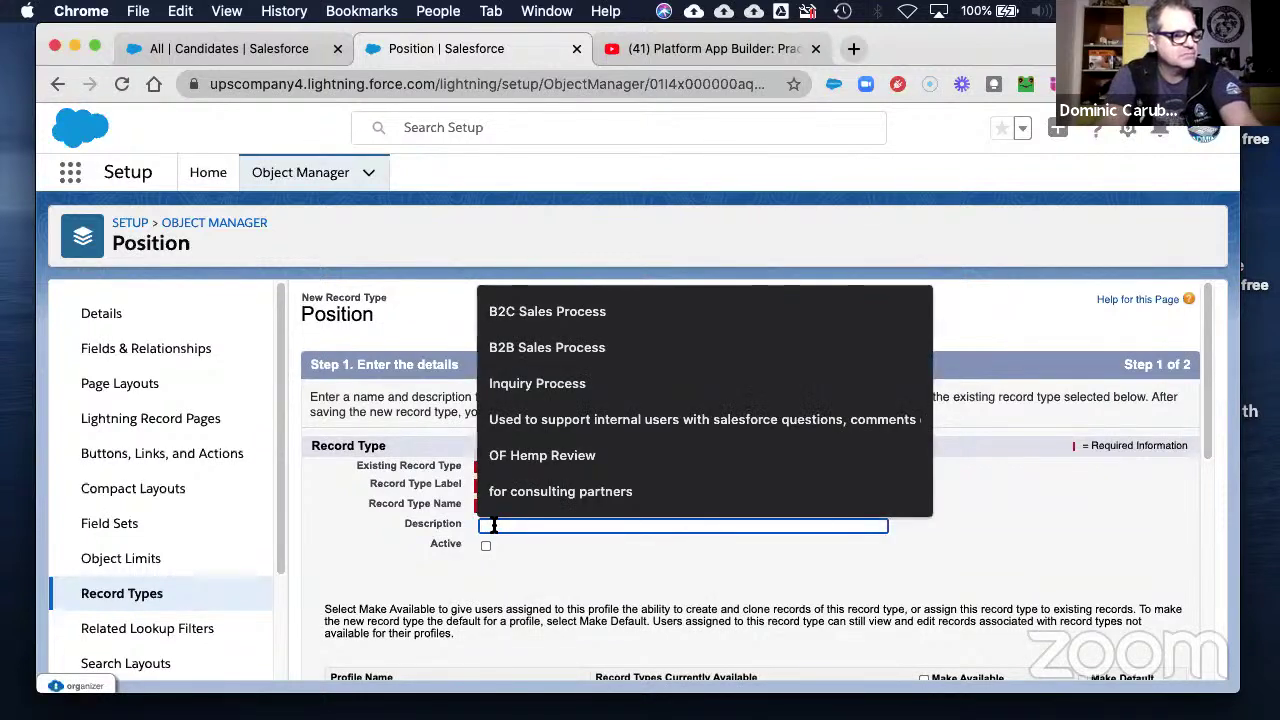
- Describe it as 'For Non-Tech Positions (not IT or Engineering)' and mark it Active
{"action": "type", "text": "For "}
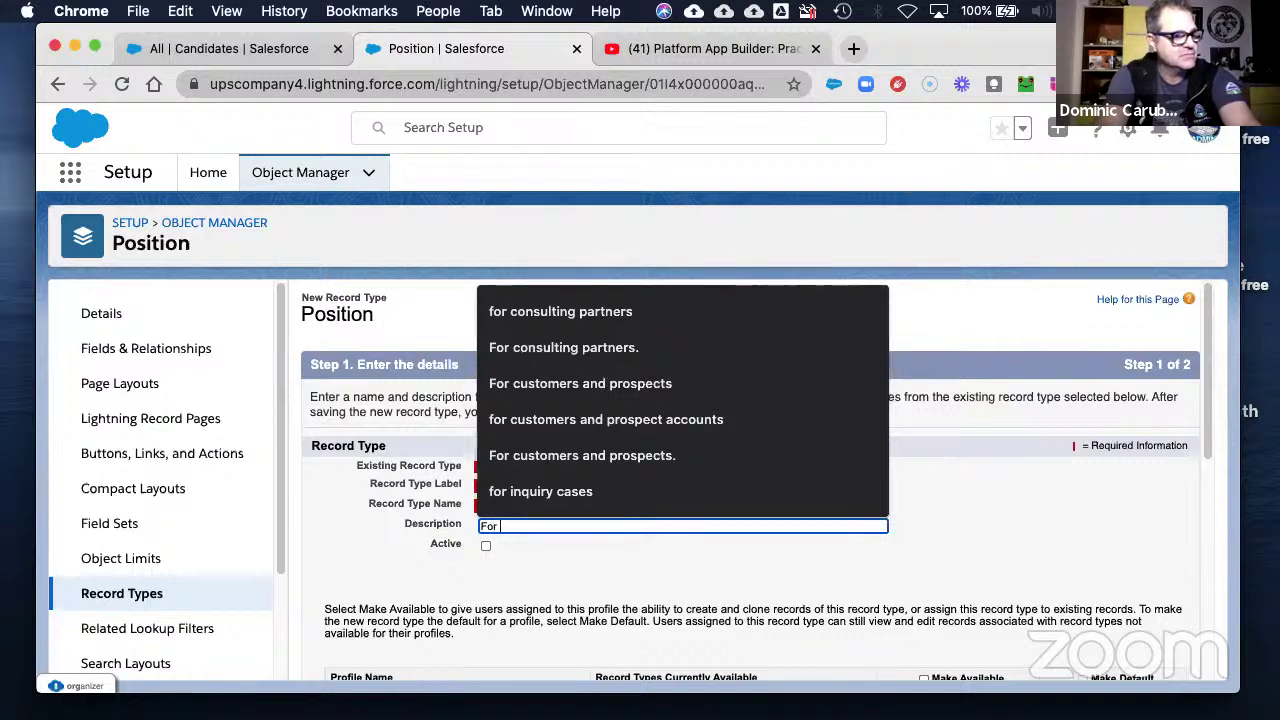
{"action": "type", "text": "Non-Tec"}
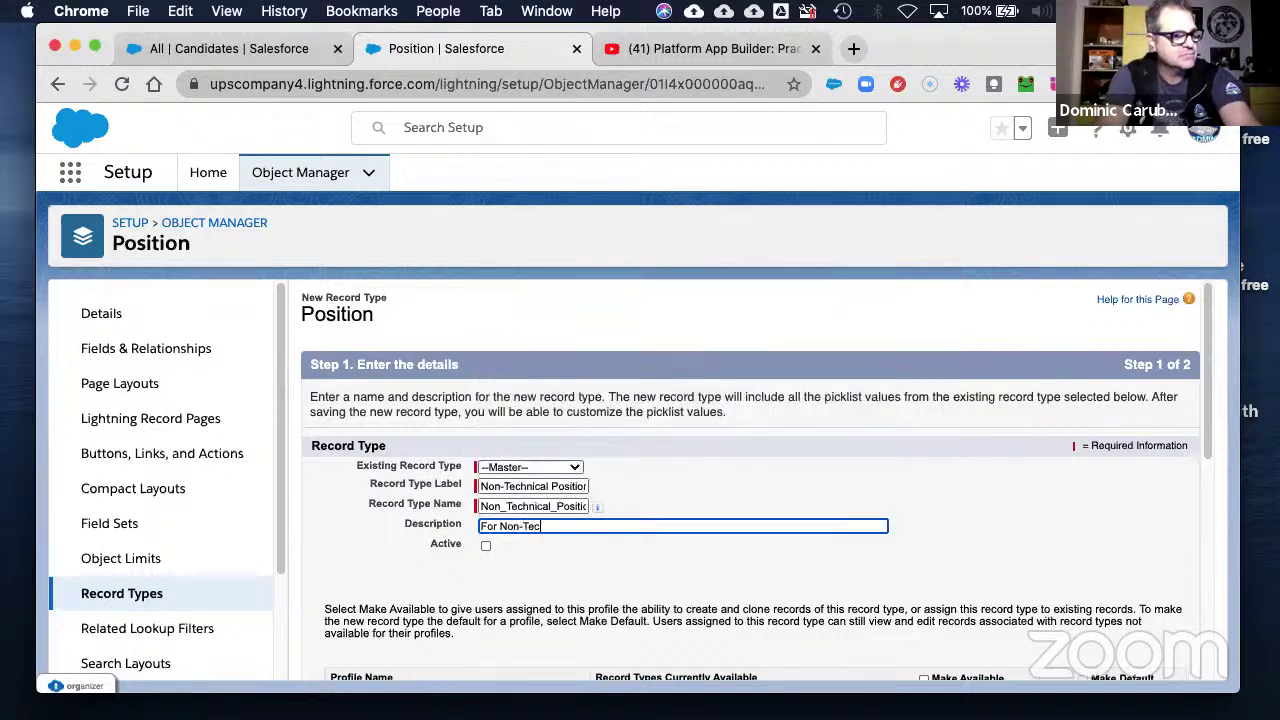
{"action": "key", "text": "BackSpace"}
{"action": "key", "text": "BackSpace"}
{"action": "key", "text": "BackSpace"}
{"action": "key", "text": "BackSpace"}
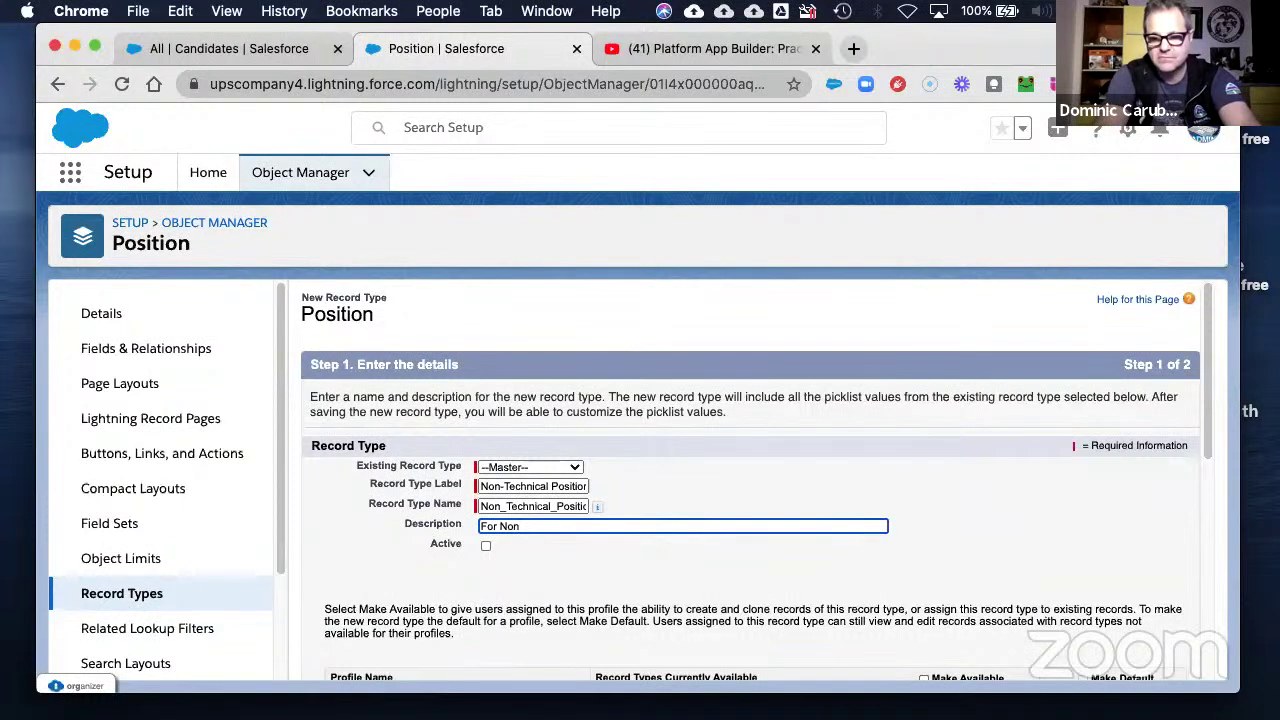
{"action": "type", "text": "Tec"}
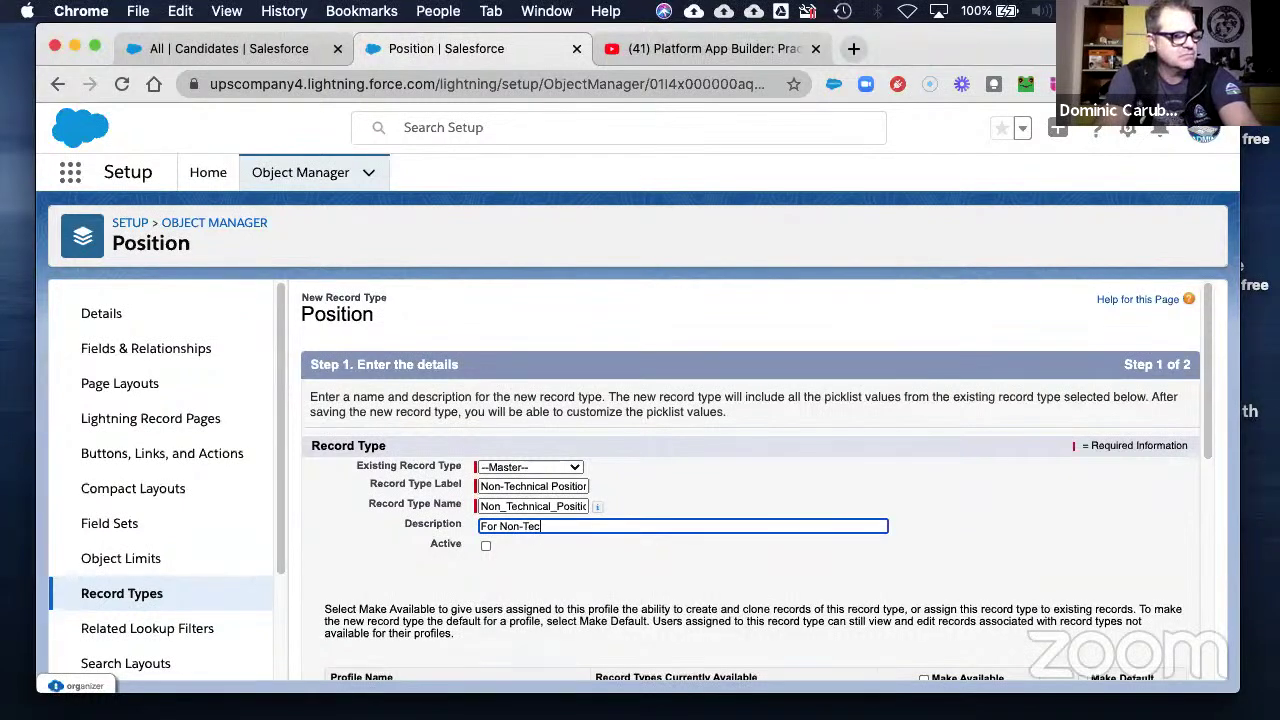
{"action": "type", "text": "h Posision"}
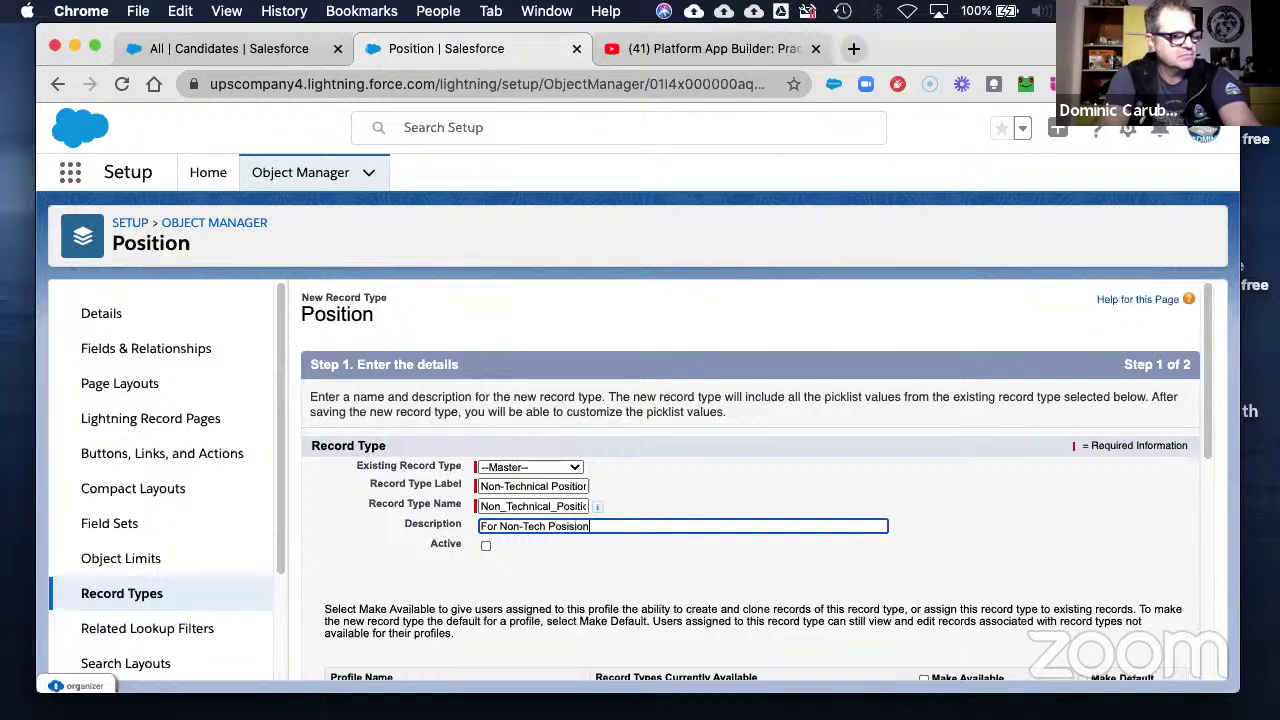
{"action": "type", "text": "t"}
{"action": "key", "text": "BackSpace"}
{"action": "key", "text": "BackSpace"}
{"action": "key", "text": "BackSpace"}
{"action": "key", "text": "BackSpace"}
{"action": "key", "text": "BackSpace"}
{"action": "type", "text": "tions"}
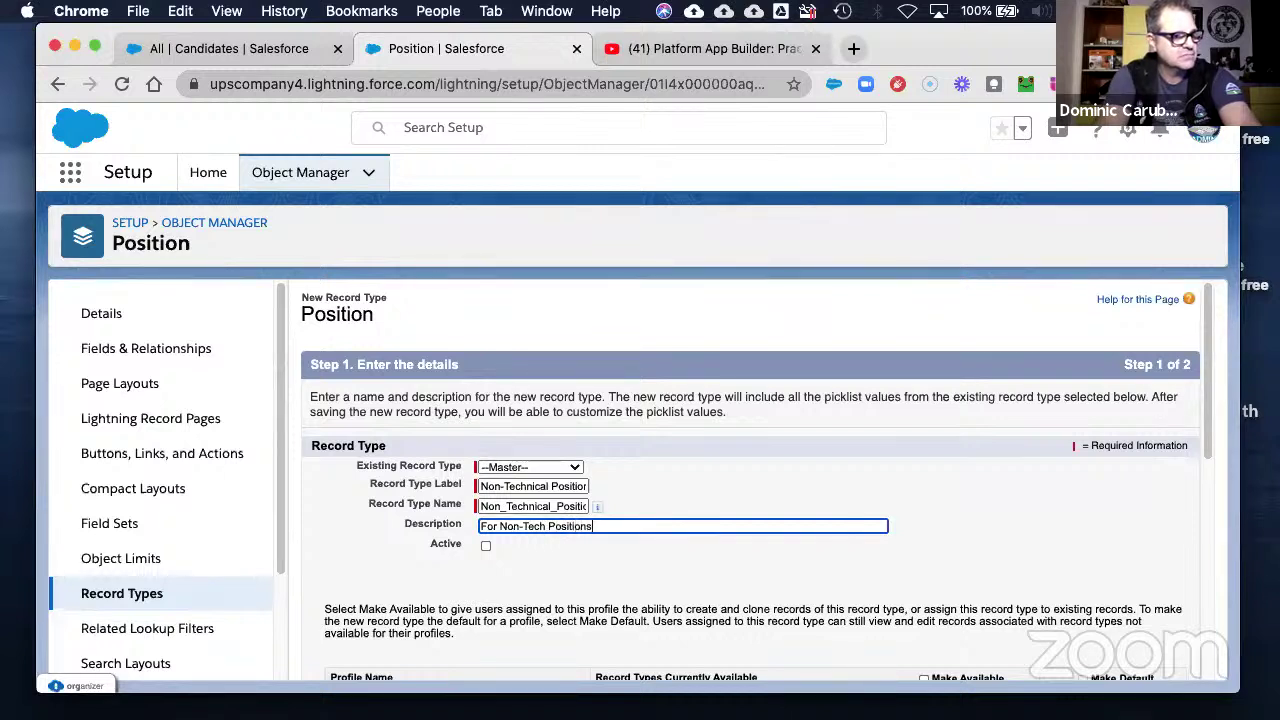
{"action": "type", "text": " (not IT or Engi"}
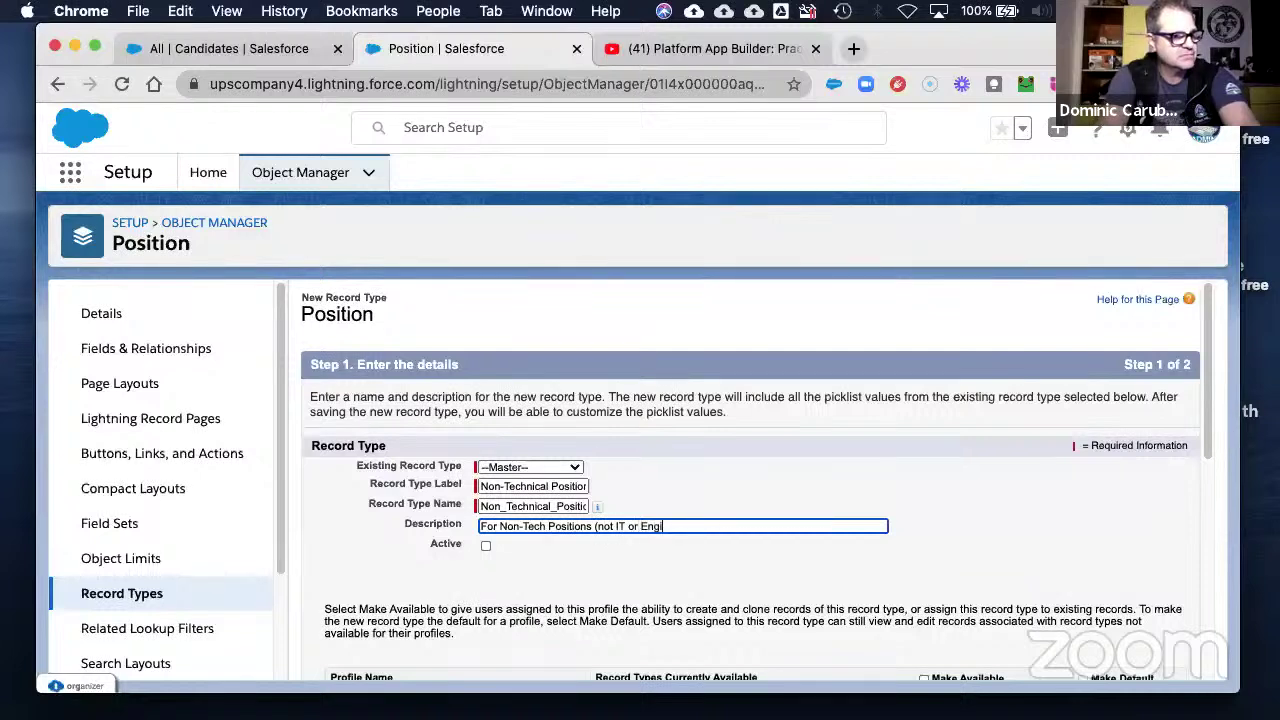
{"action": "type", "text": "neering"}
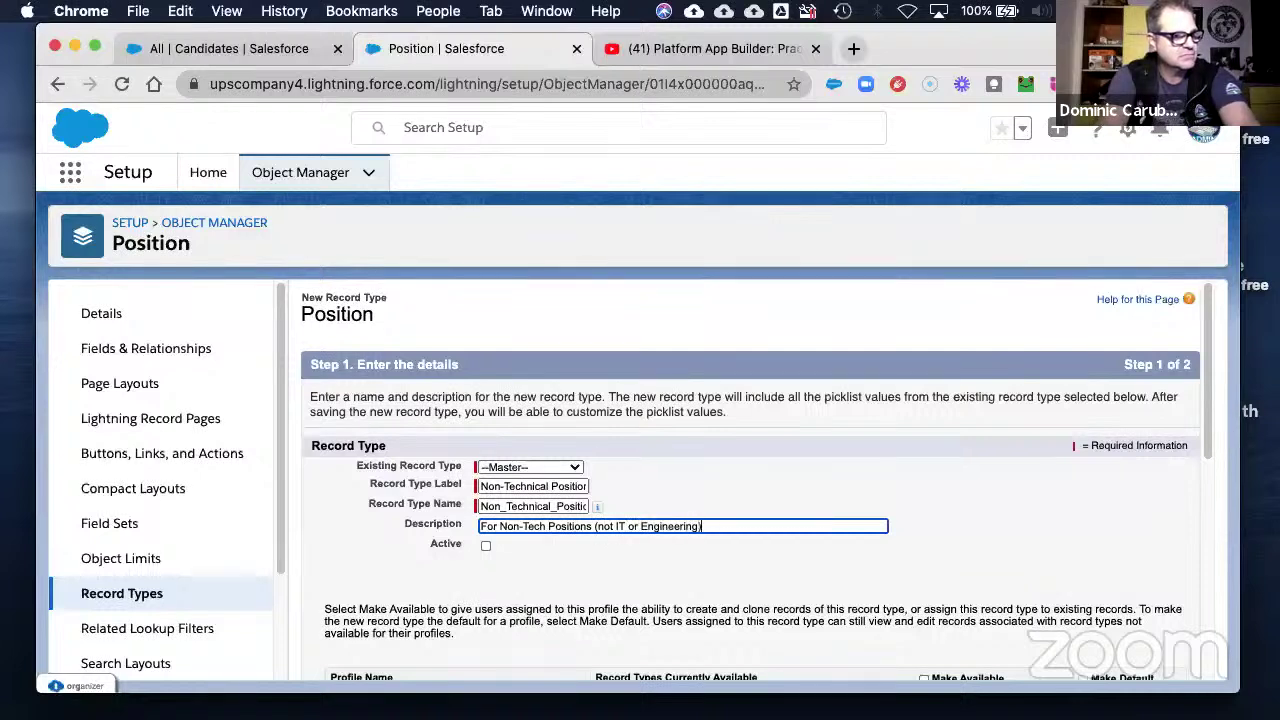
{"action": "left_click", "coordinate": [486, 545]}
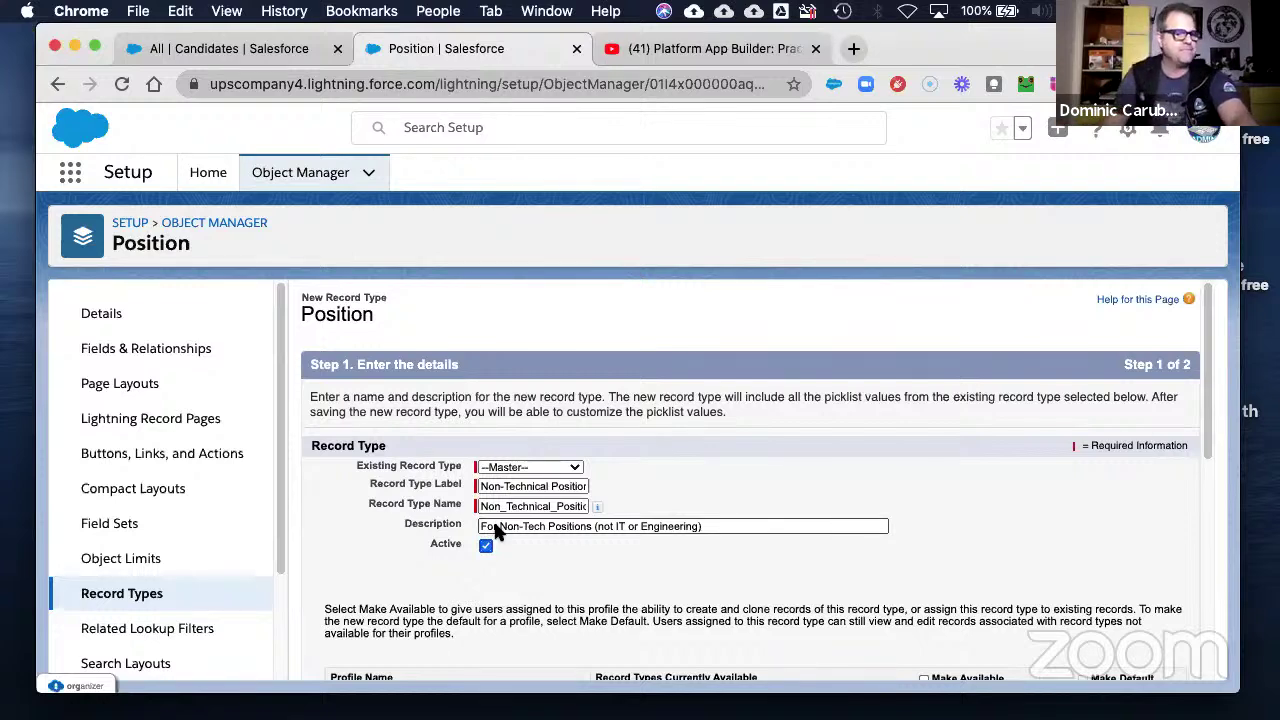
- Make it available to Custom-Executive, Custom-HR, Custom-Recruiter and System Administrator profiles
{"action": "scroll", "coordinate": [965, 592], "scroll_direction": "down", "scroll_amount": 5}
{"action": "scroll", "coordinate": [975, 545], "scroll_direction": "up", "scroll_amount": 1}
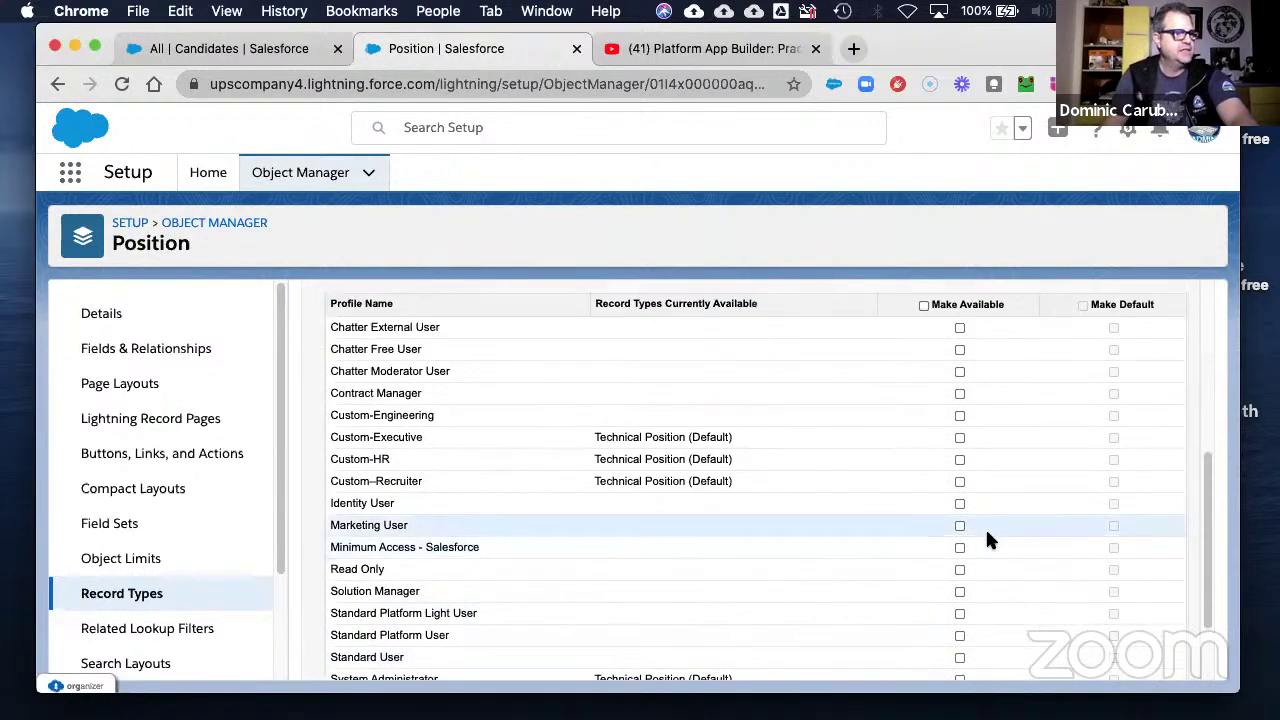
{"action": "left_click", "coordinate": [960, 438]}
{"action": "left_click", "coordinate": [960, 460]}
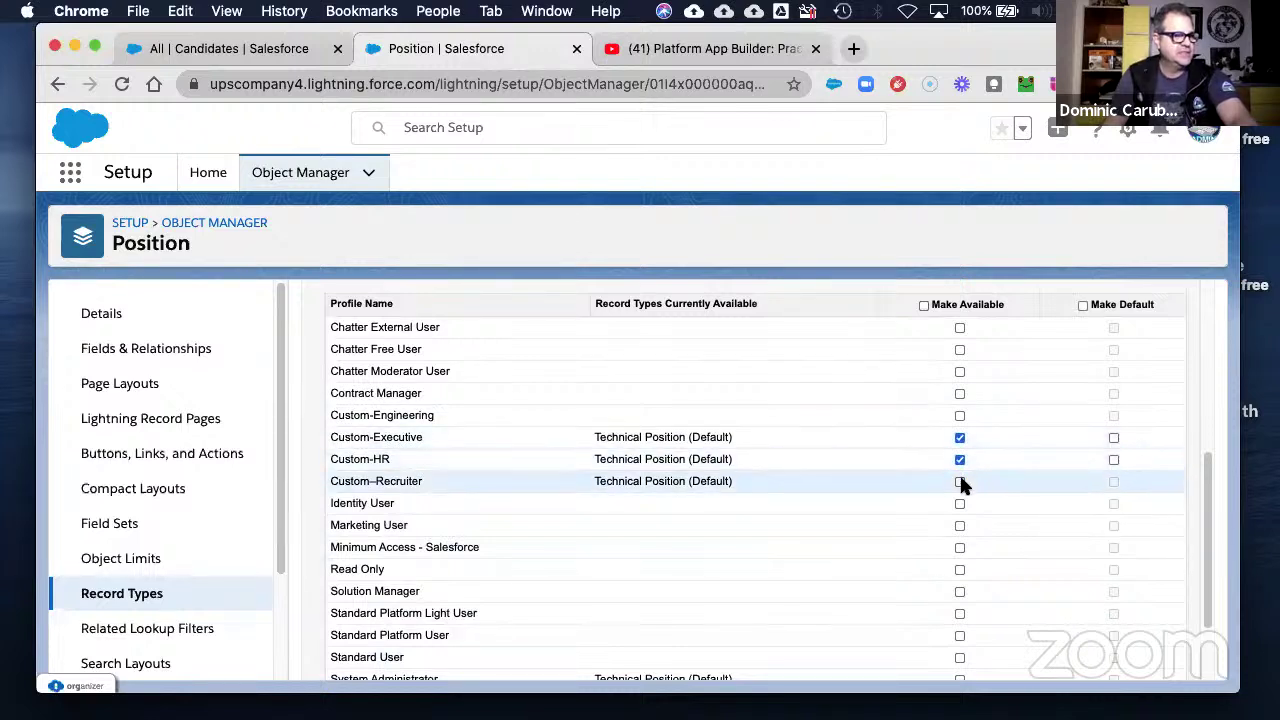
{"action": "left_click", "coordinate": [960, 481]}
{"action": "scroll", "coordinate": [950, 570], "scroll_direction": "down", "scroll_amount": 3}
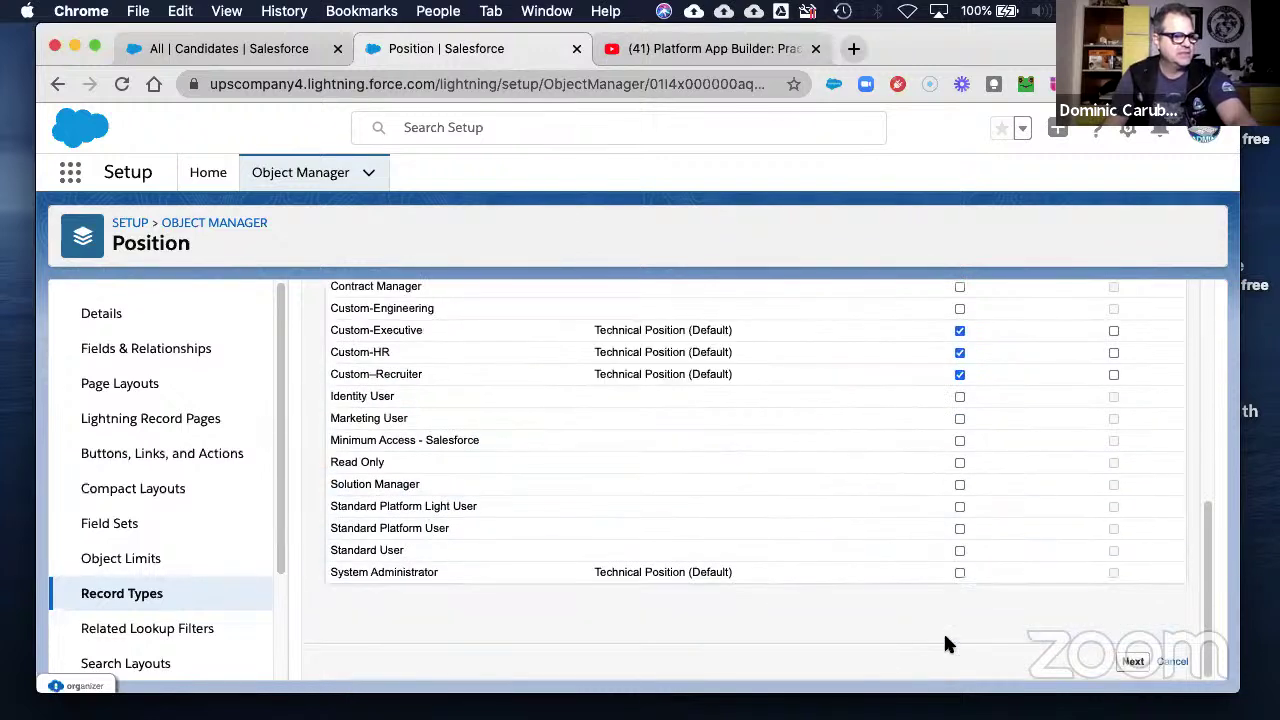
{"action": "left_click", "coordinate": [959, 573]}
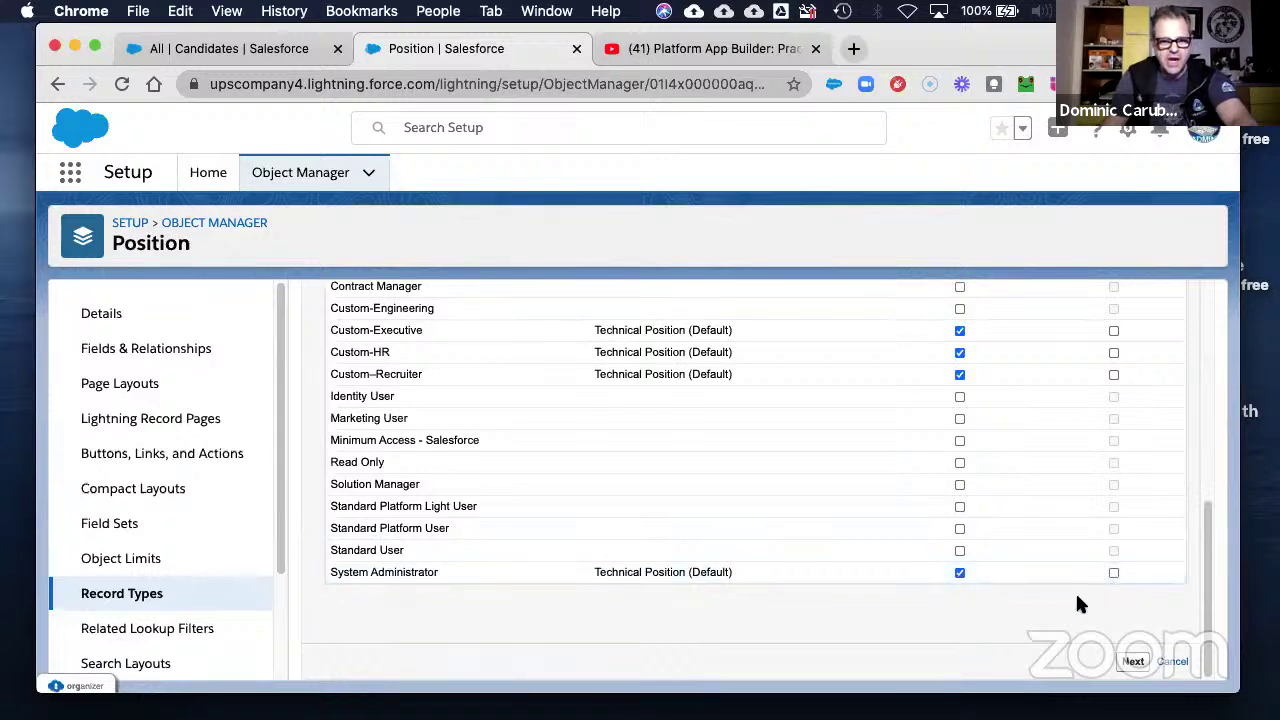
- Save the Non-Technical Position record type with the default page layout assignment
{"action": "left_click", "coordinate": [1133, 661]}
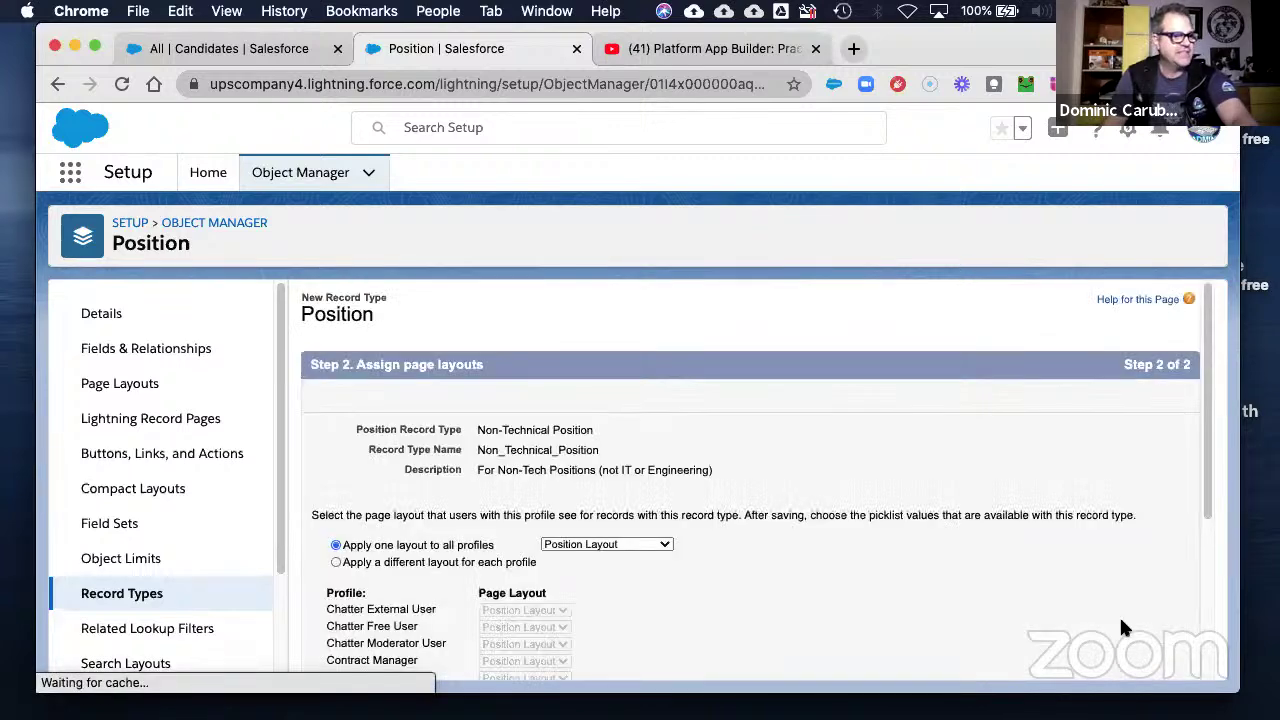
{"action": "scroll", "coordinate": [1110, 605], "scroll_direction": "down", "scroll_amount": 5}
{"action": "left_click", "coordinate": [1128, 661]}
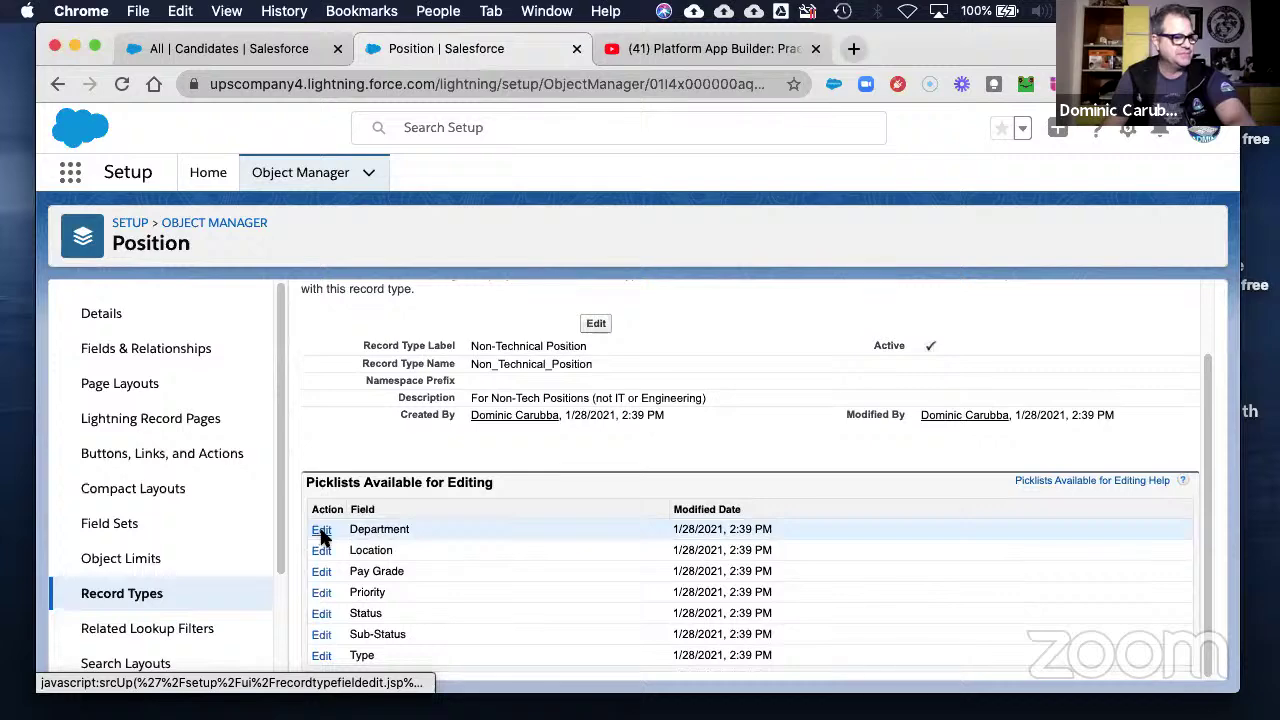
- Remove Engineering and IT from its Department values, keeping Finance, Support and Sales, and save
{"action": "left_click", "coordinate": [321, 533]}
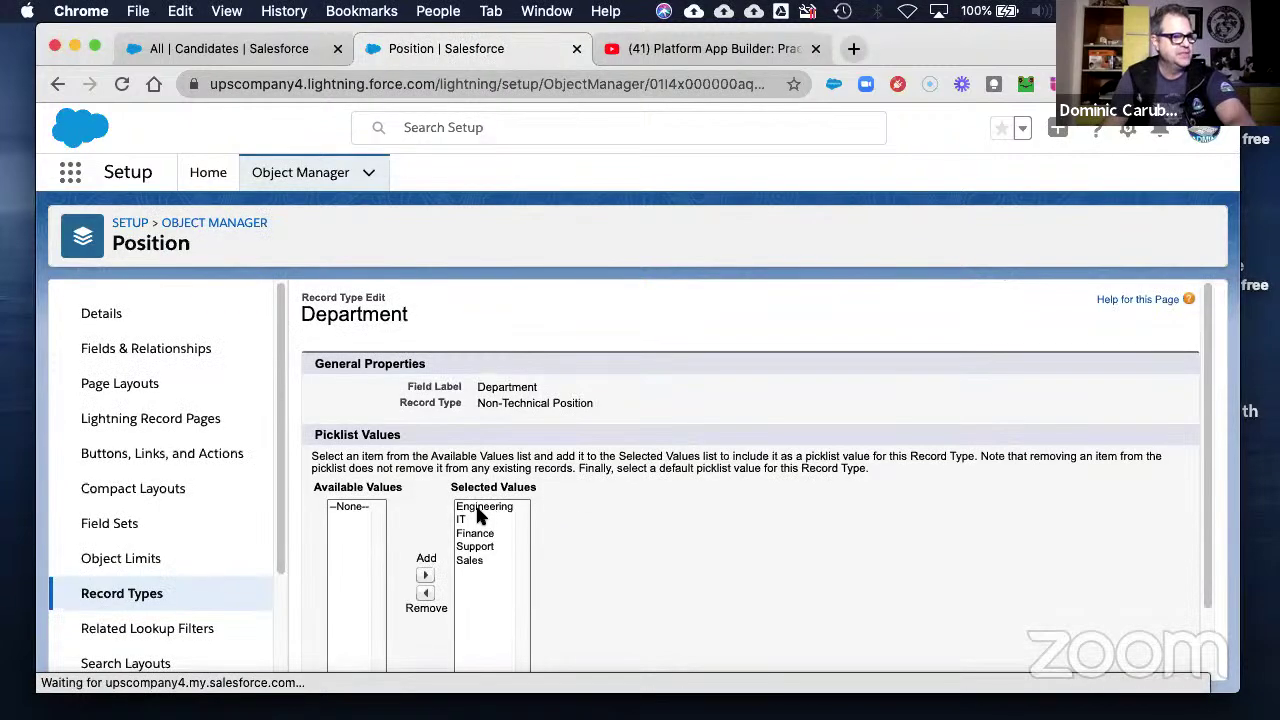
{"action": "scroll", "coordinate": [490, 530], "scroll_direction": "down", "scroll_amount": 1}
{"action": "left_click_drag", "start_coordinate": [478, 497], "coordinate": [476, 511]}
{"action": "left_click", "coordinate": [425, 581]}
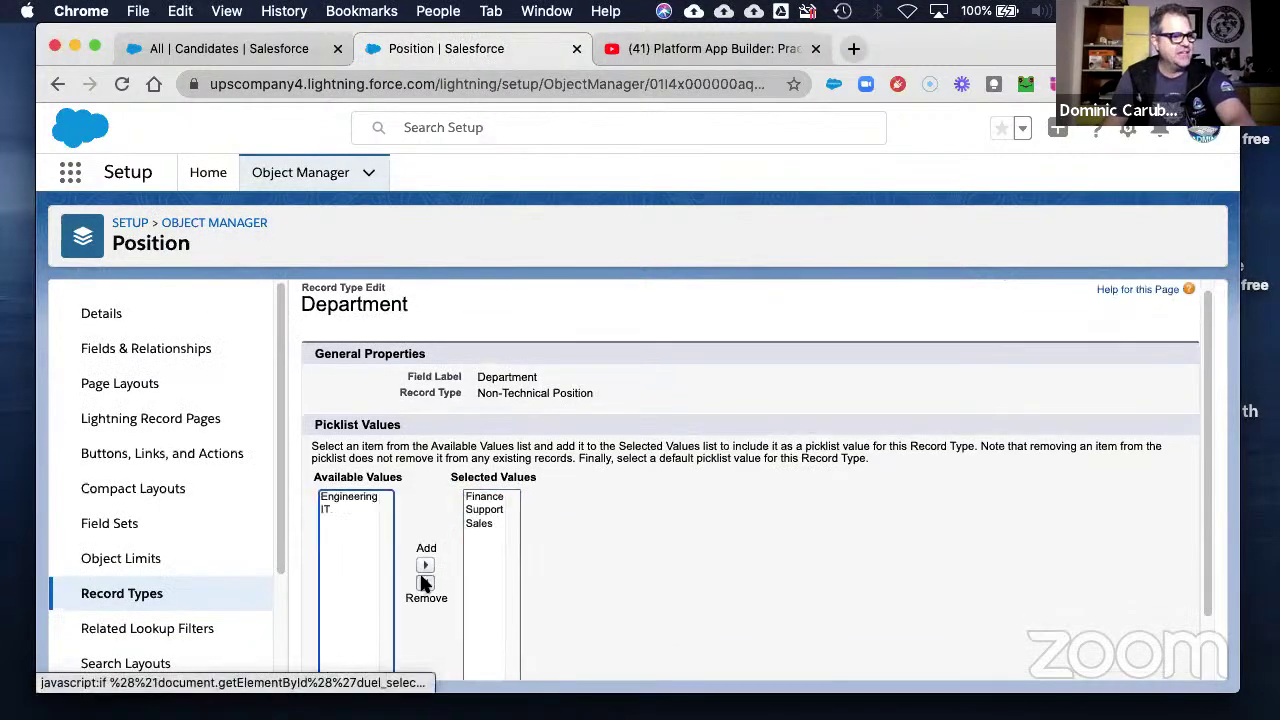
{"action": "scroll", "coordinate": [757, 530], "scroll_direction": "down", "scroll_amount": 2}
{"action": "left_click", "coordinate": [592, 657]}
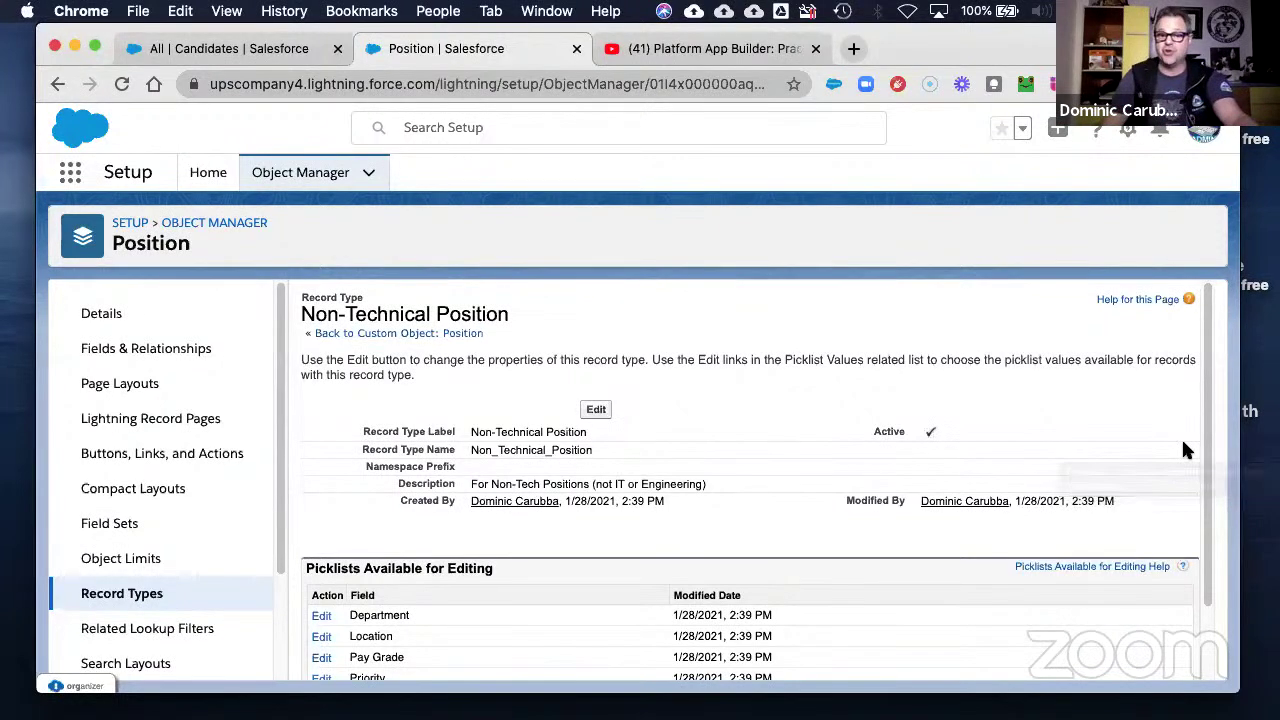
{"action": "key", "text": "super+Tab"}
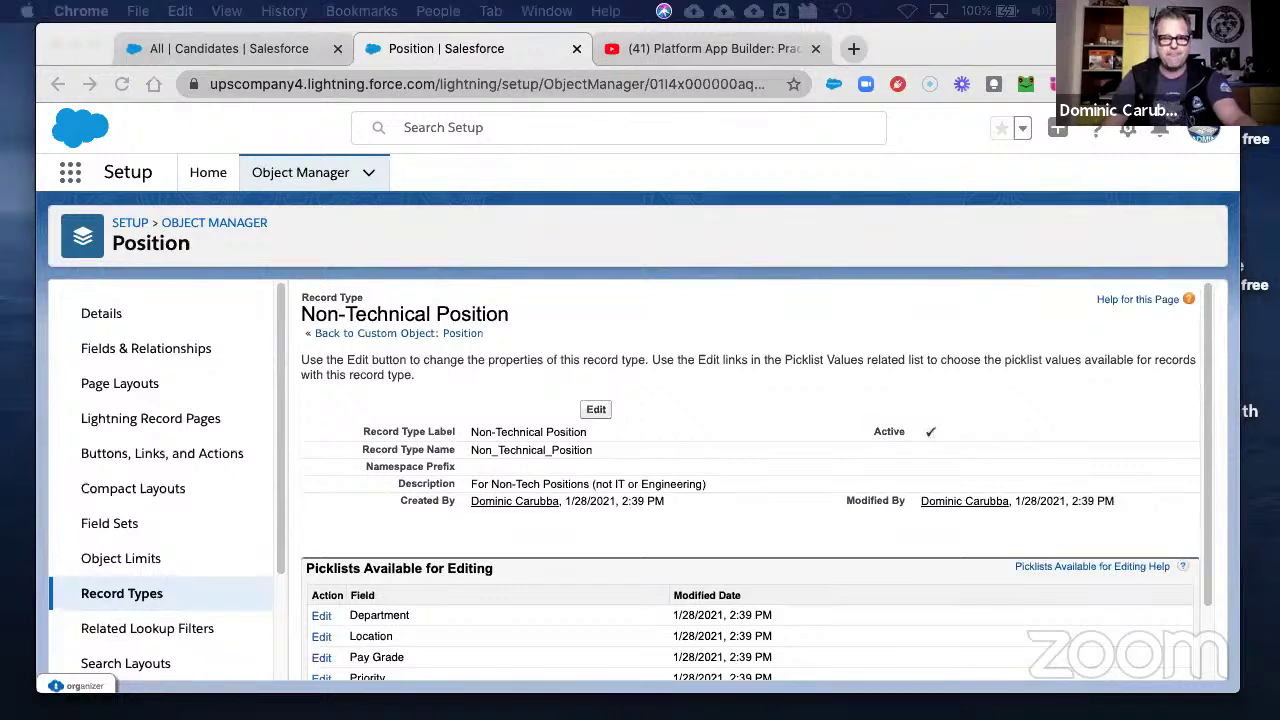
- Add the Record Type field above Owner in Position Layout's Information section and save
{"action": "left_click", "coordinate": [155, 386]}
{"action": "left_click", "coordinate": [152, 386]}
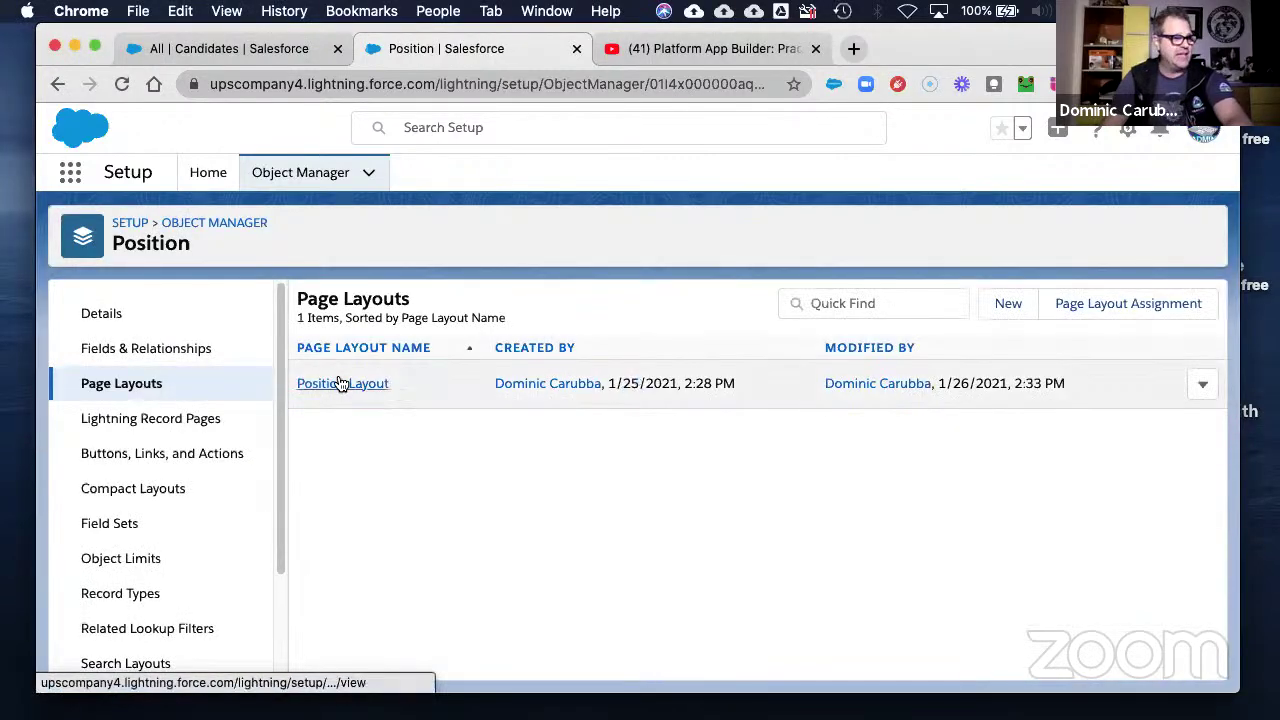
{"action": "left_click", "coordinate": [342, 384]}
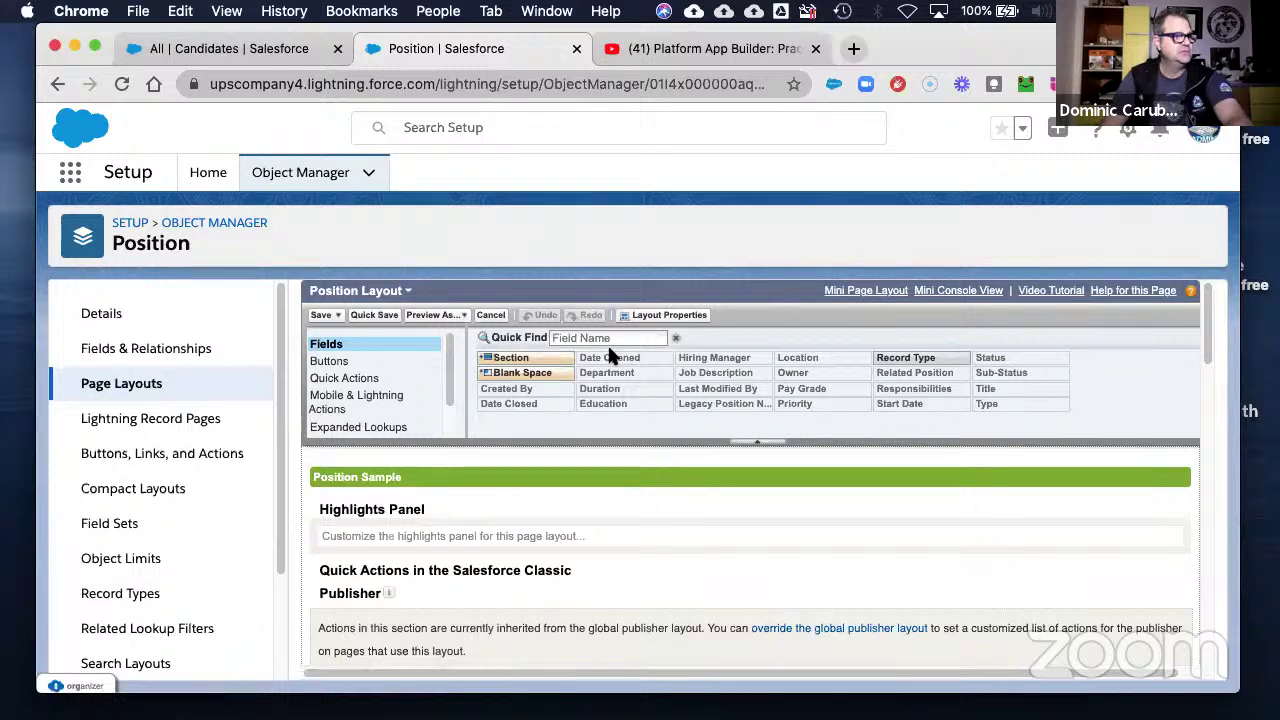
{"action": "left_click_drag", "start_coordinate": [915, 356], "coordinate": [964, 530]}
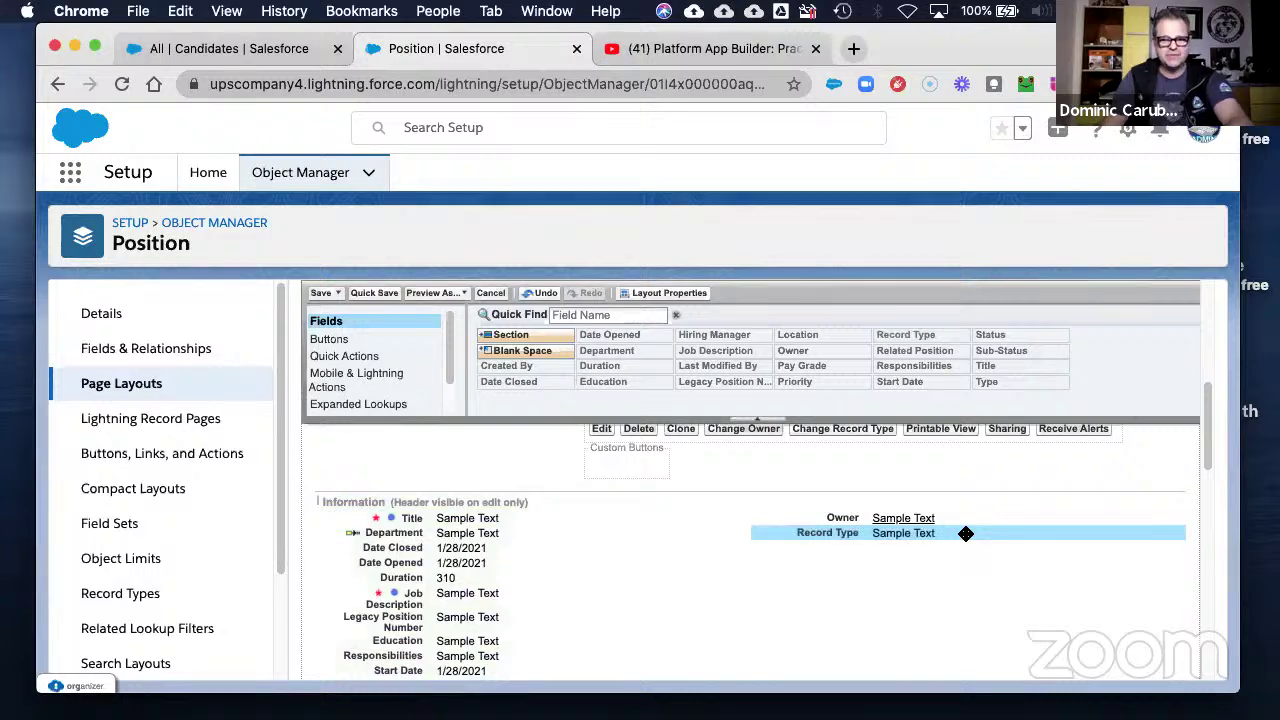
{"action": "left_click_drag", "start_coordinate": [814, 531], "coordinate": [820, 515]}
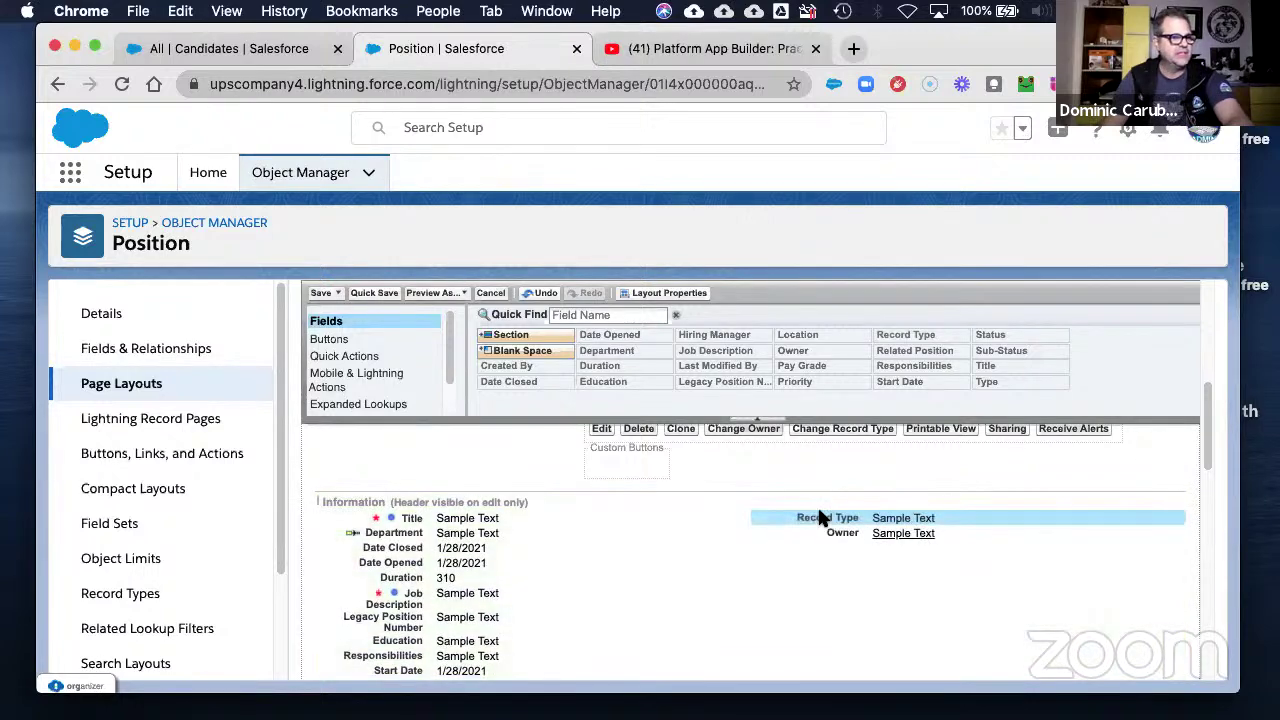
{"action": "left_click", "coordinate": [321, 293]}
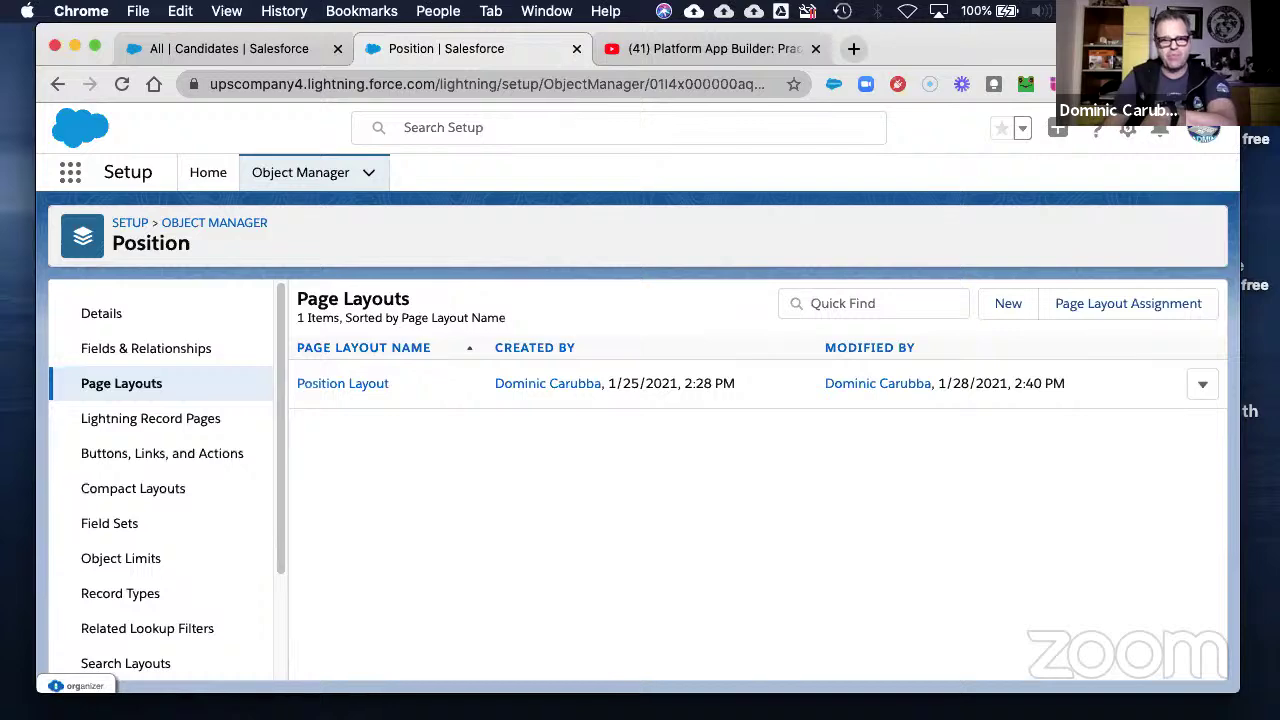
{"action": "key", "text": "super+Tab"}
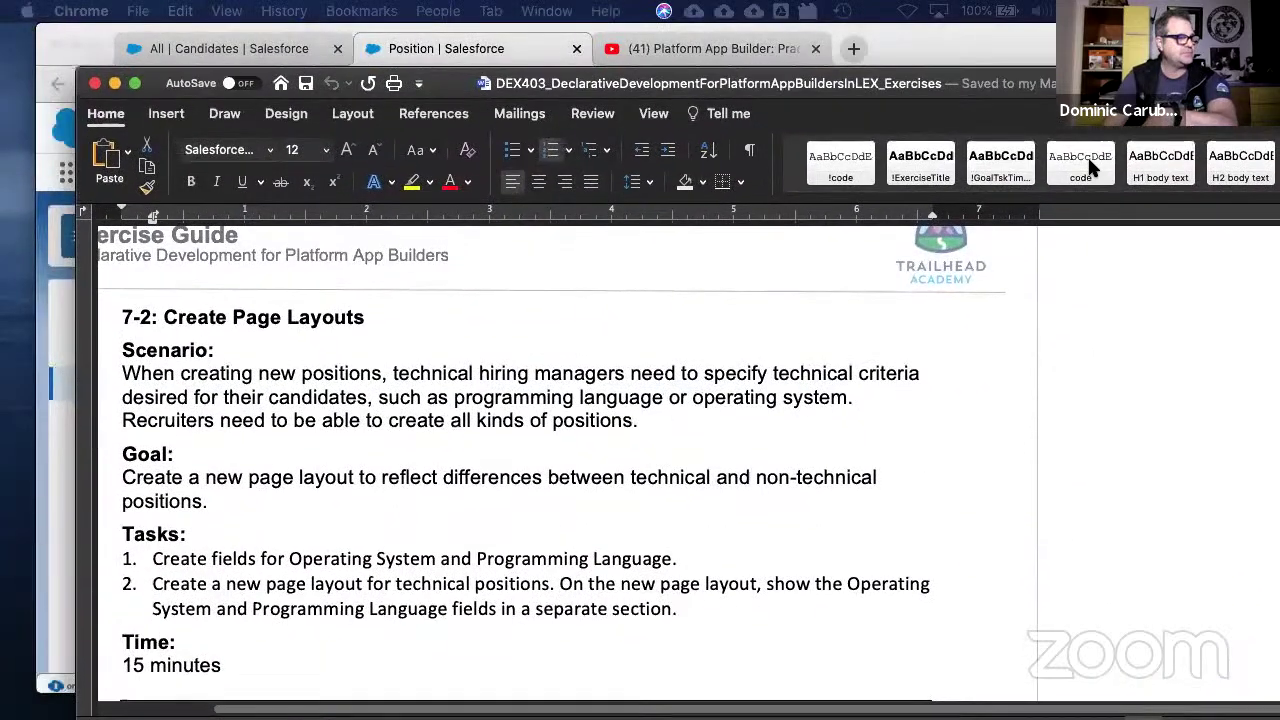
{"action": "left_click", "coordinate": [1090, 168]}
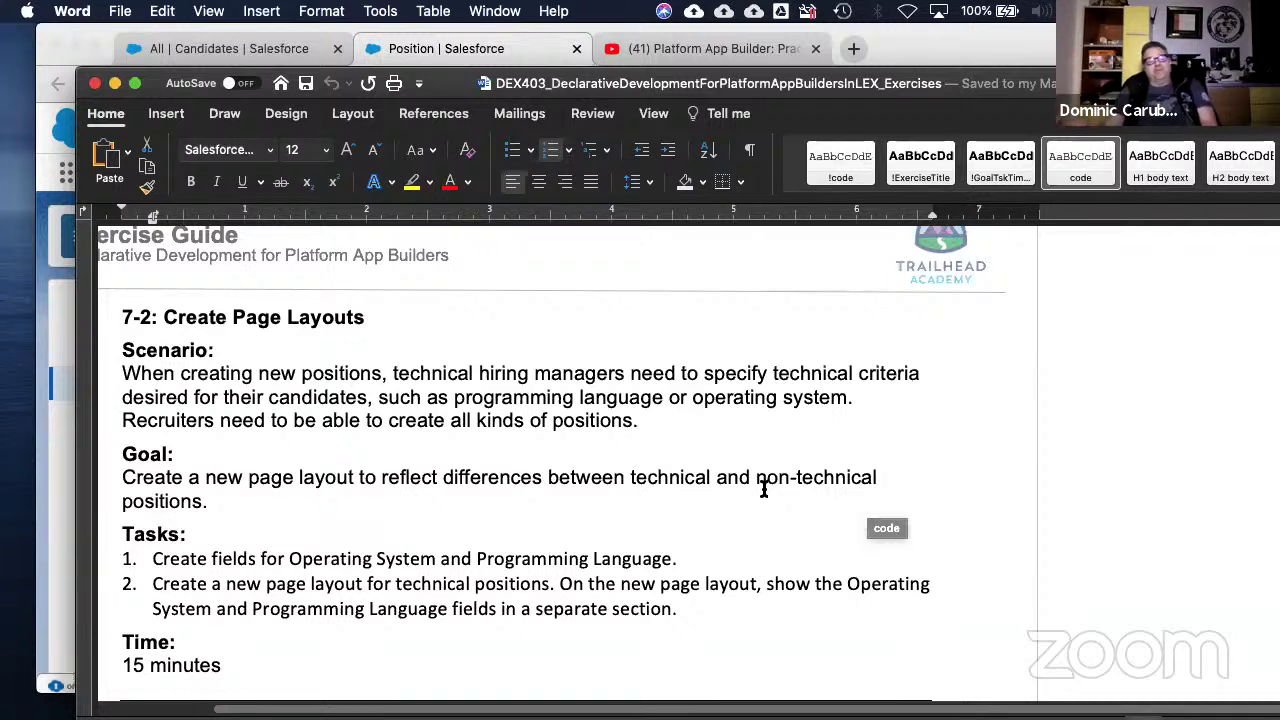
{"action": "left_click", "coordinate": [757, 527]}
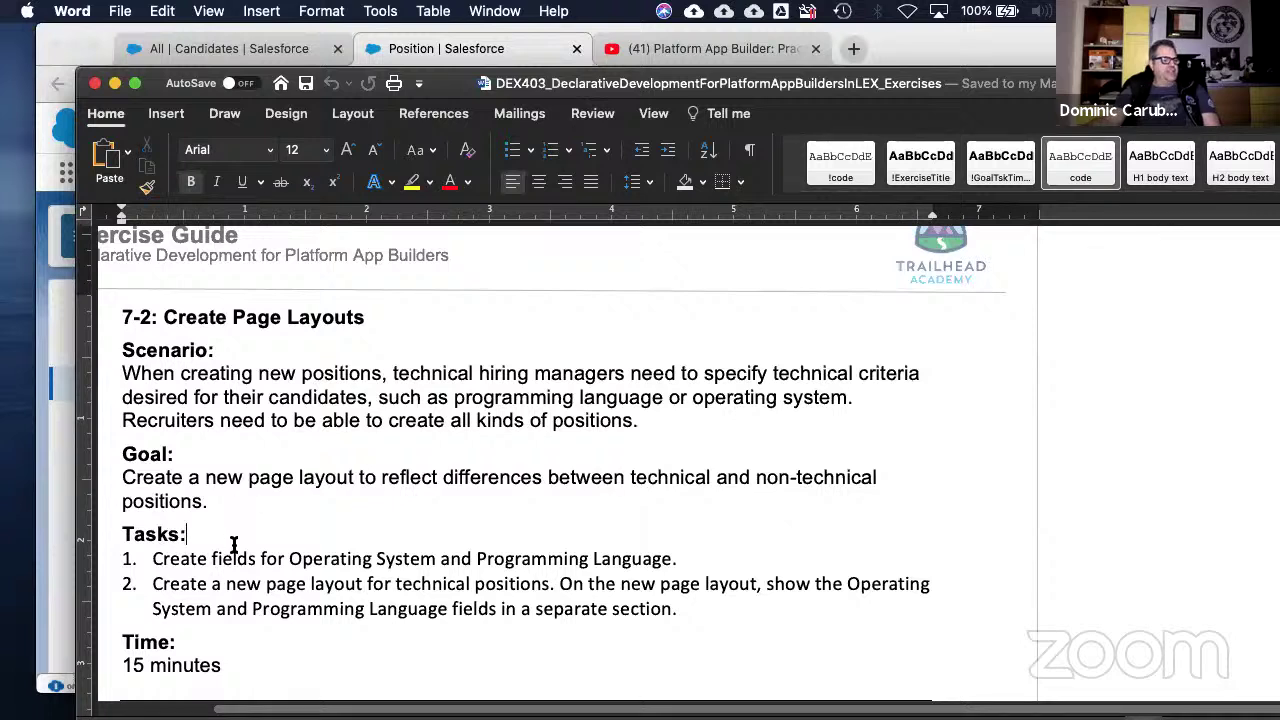
{"action": "left_click_drag", "start_coordinate": [212, 558], "coordinate": [660, 557]}
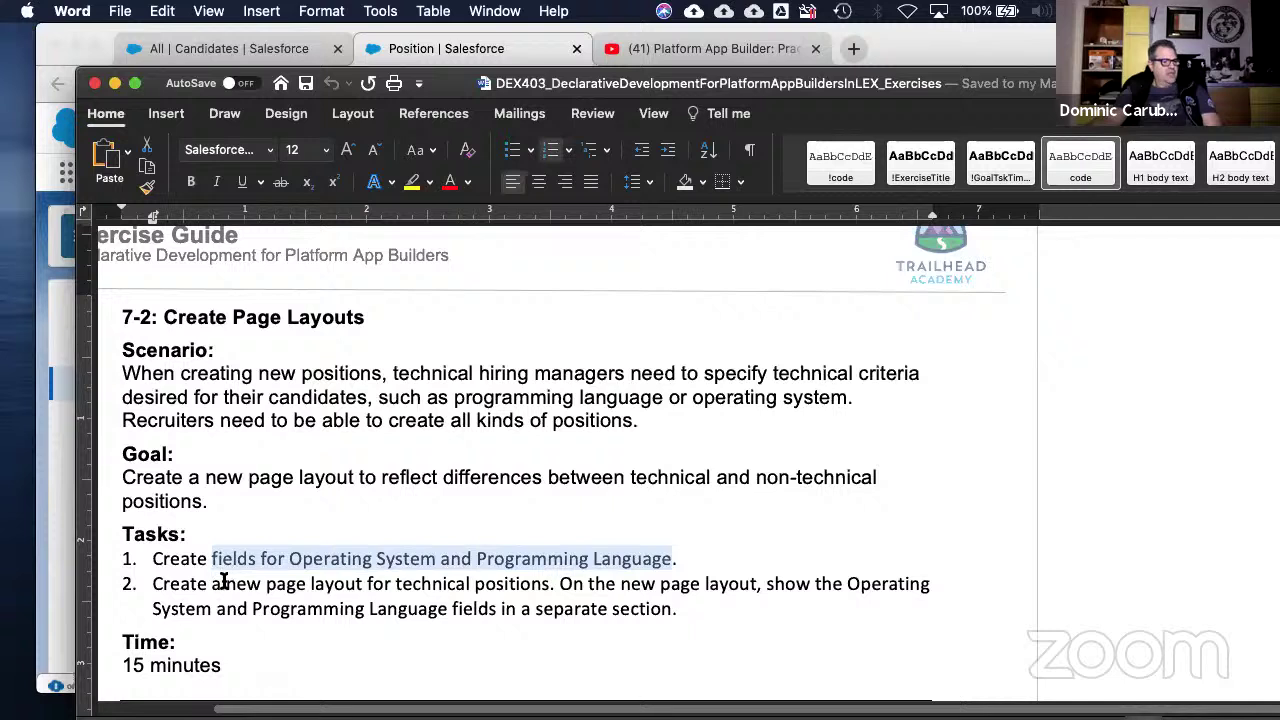
{"action": "left_click_drag", "start_coordinate": [221, 583], "coordinate": [556, 591]}
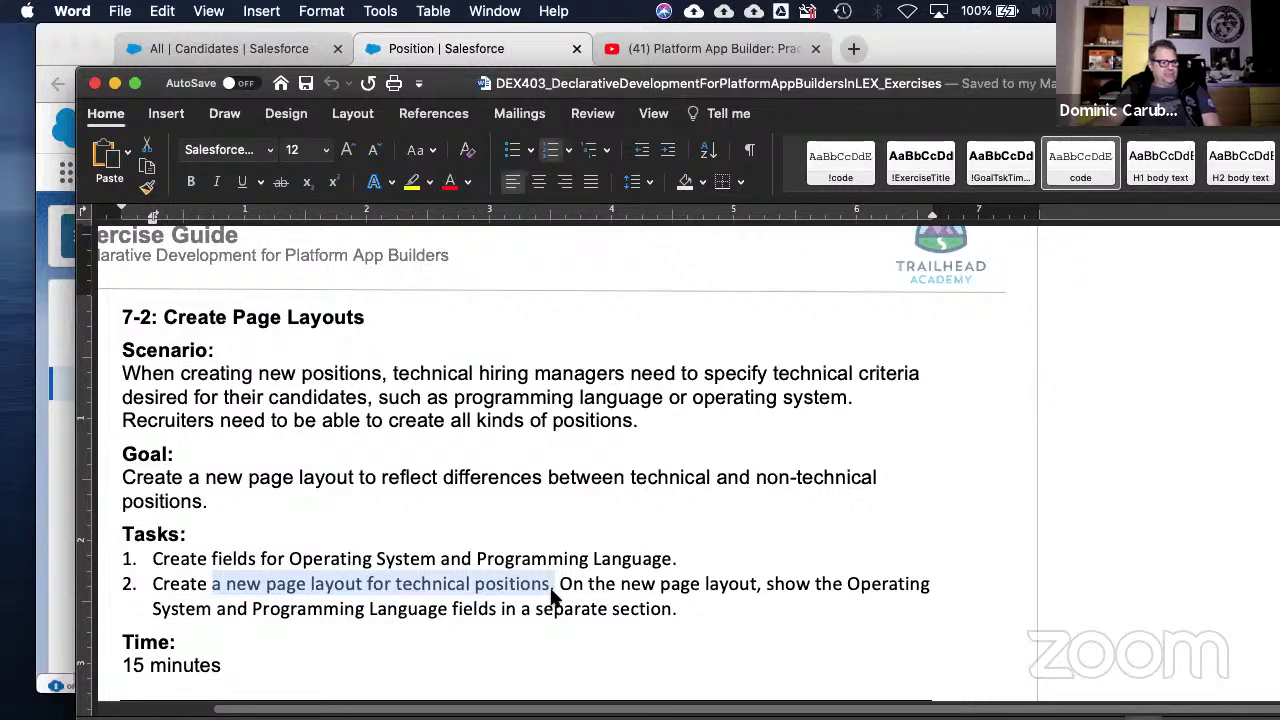
{"action": "scroll", "coordinate": [458, 588], "scroll_direction": "down", "scroll_amount": 1}
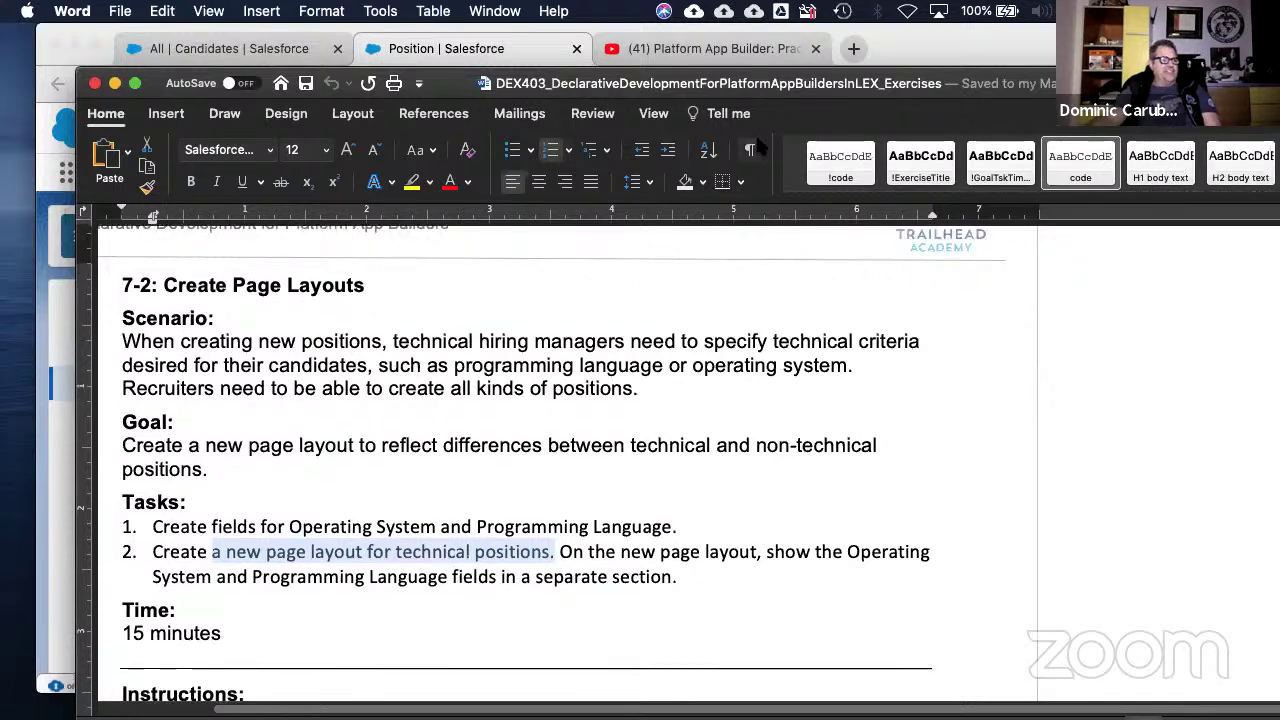
{"action": "left_click_drag", "start_coordinate": [985, 84], "coordinate": [1279, 168]}
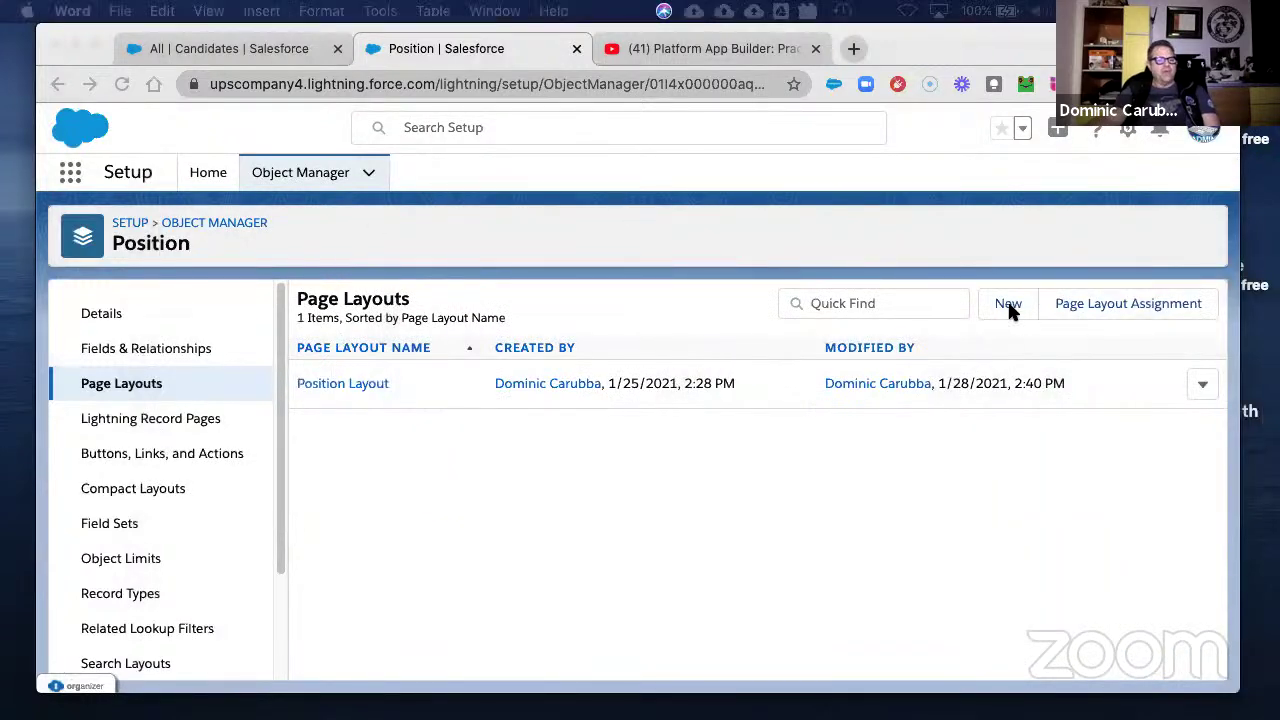
- Start a new multi-select picklist custom field on the Position object
{"action": "left_click", "coordinate": [123, 348]}
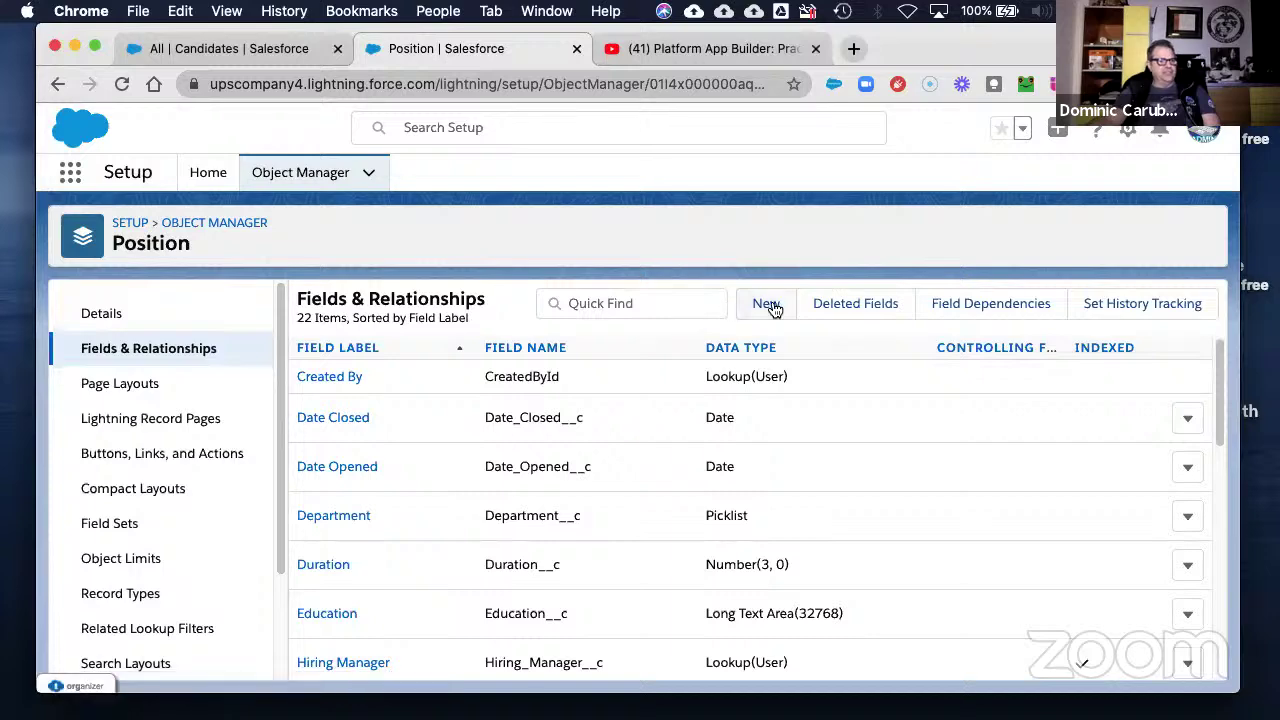
{"action": "left_click", "coordinate": [769, 304]}
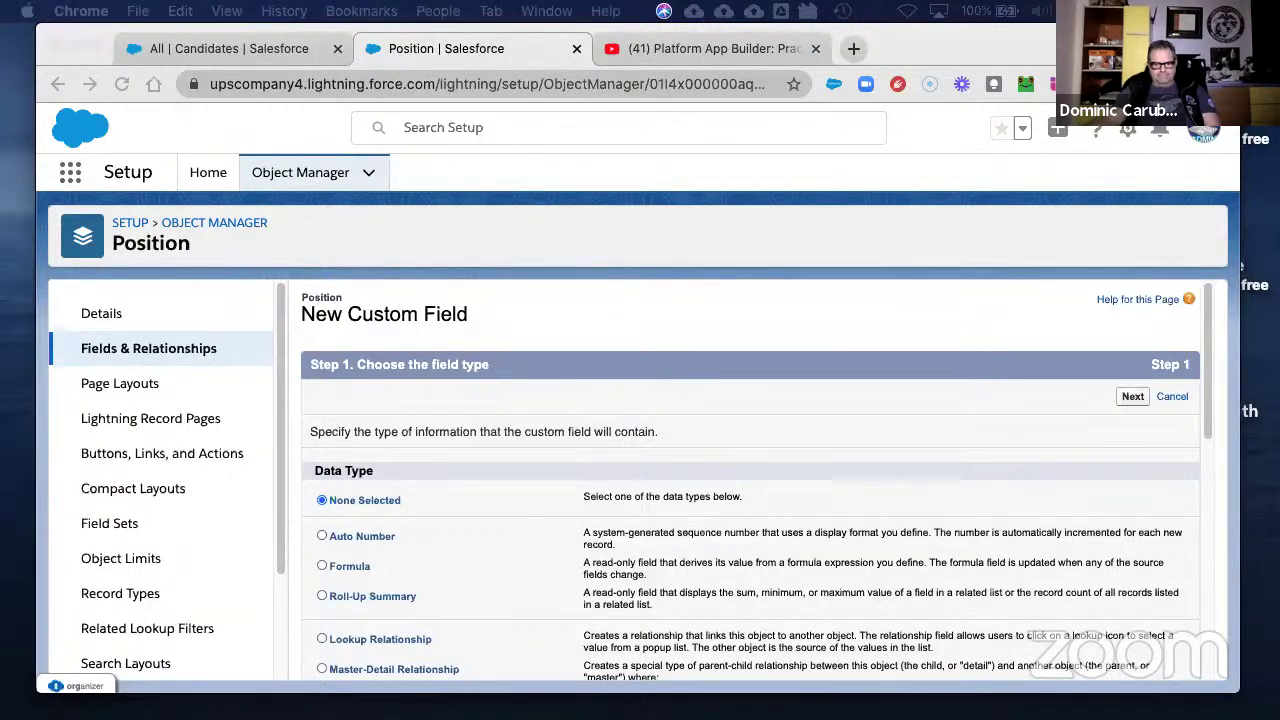
{"action": "scroll", "coordinate": [523, 600], "scroll_direction": "down", "scroll_amount": 10}
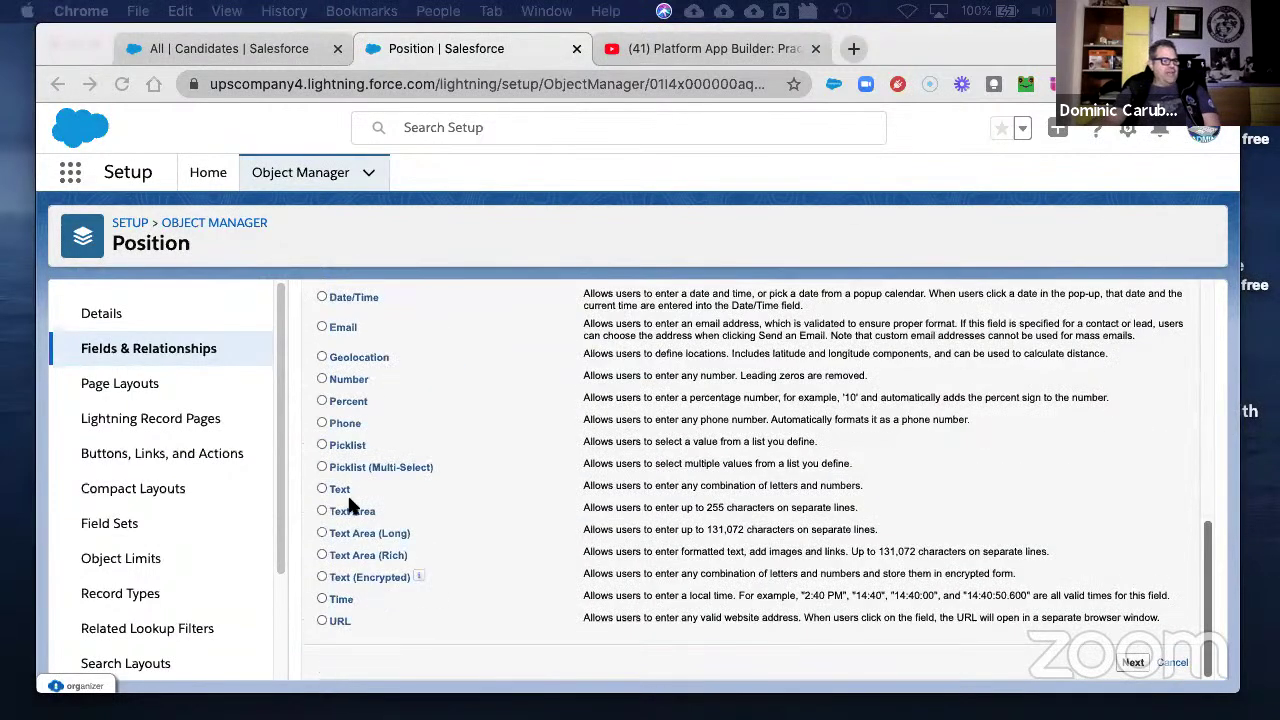
{"action": "left_click", "coordinate": [321, 466]}
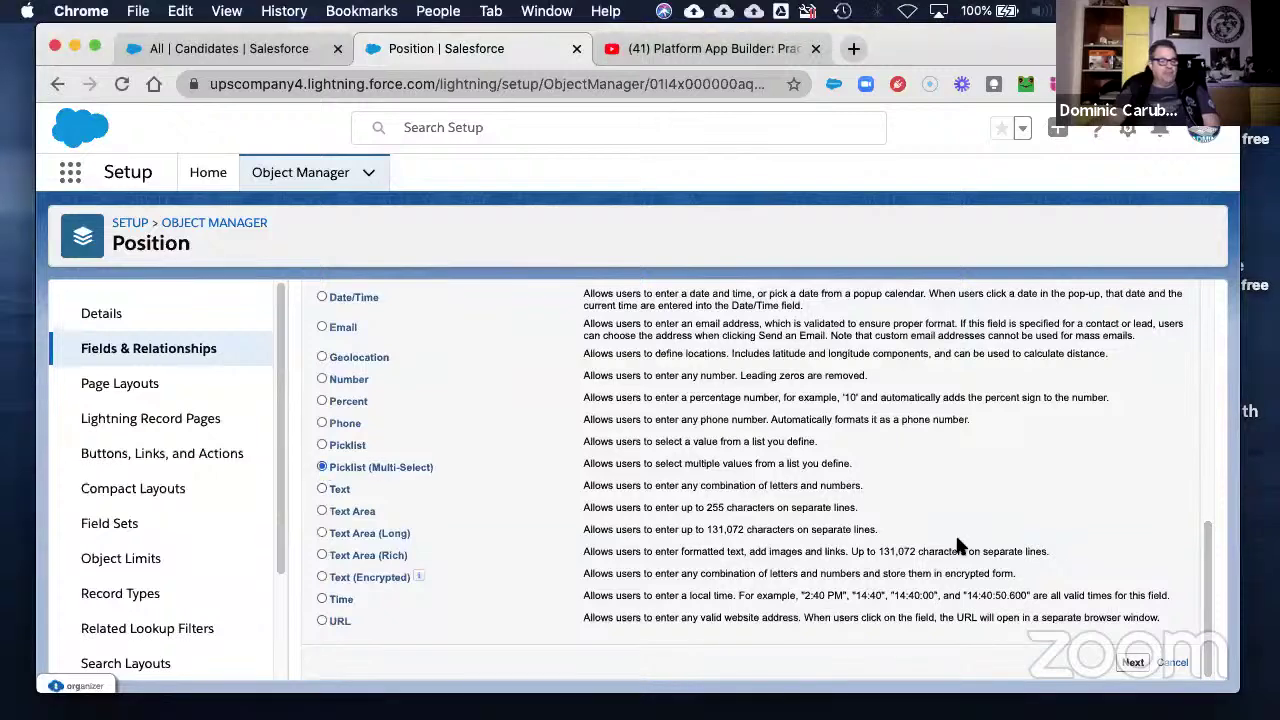
{"action": "left_click", "coordinate": [1133, 663]}
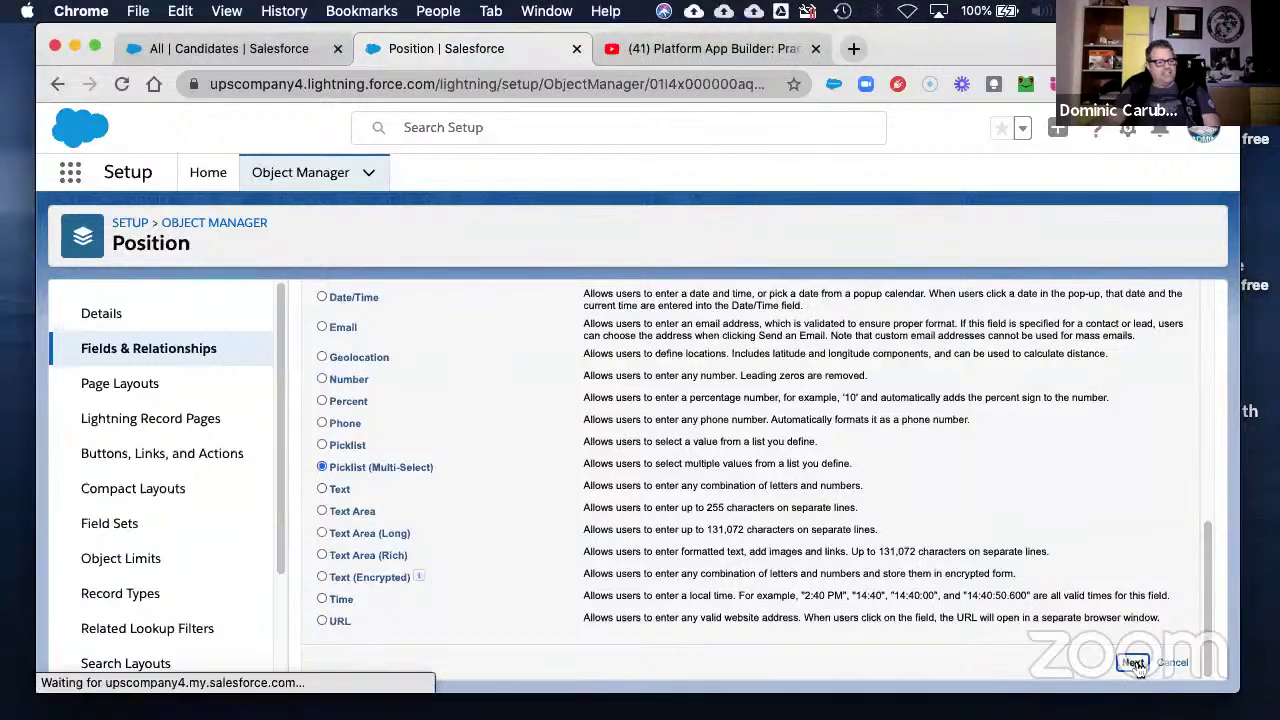
- Label it 'Operating Systems' with manually entered values Windows, Unix and Mac OS
{"action": "left_click", "coordinate": [504, 430]}
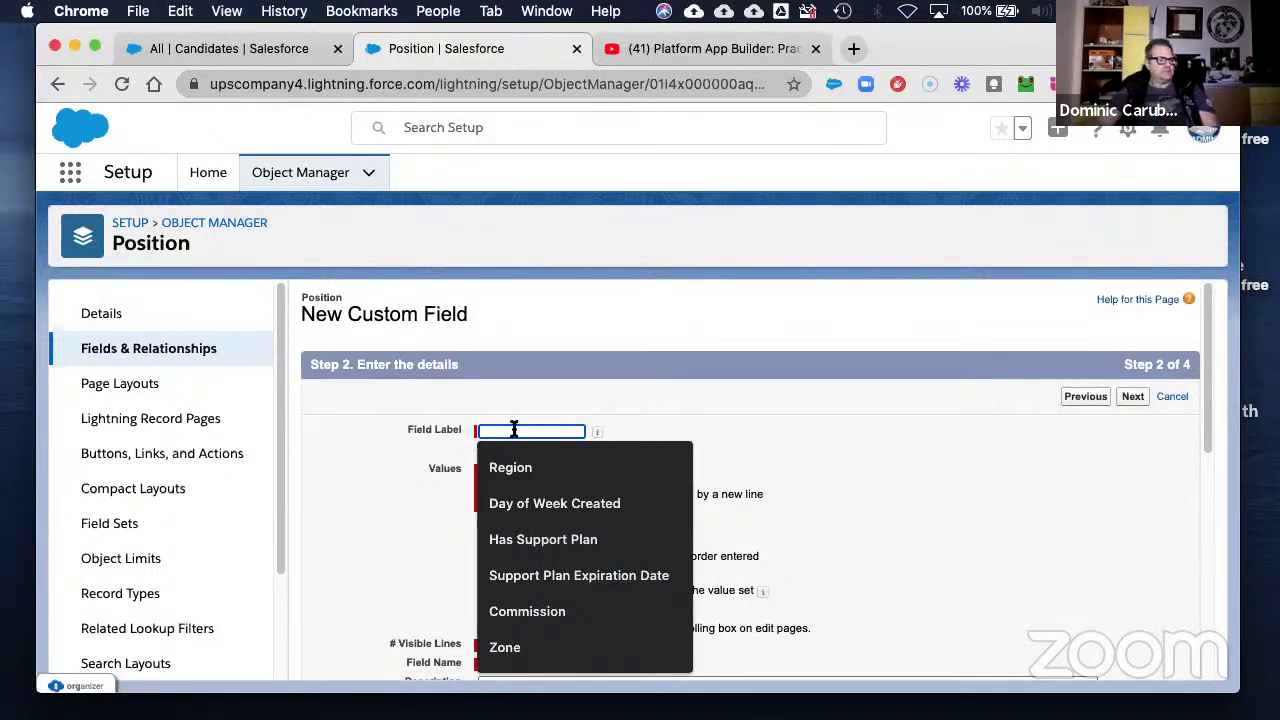
{"action": "right_click", "coordinate": [528, 432]}
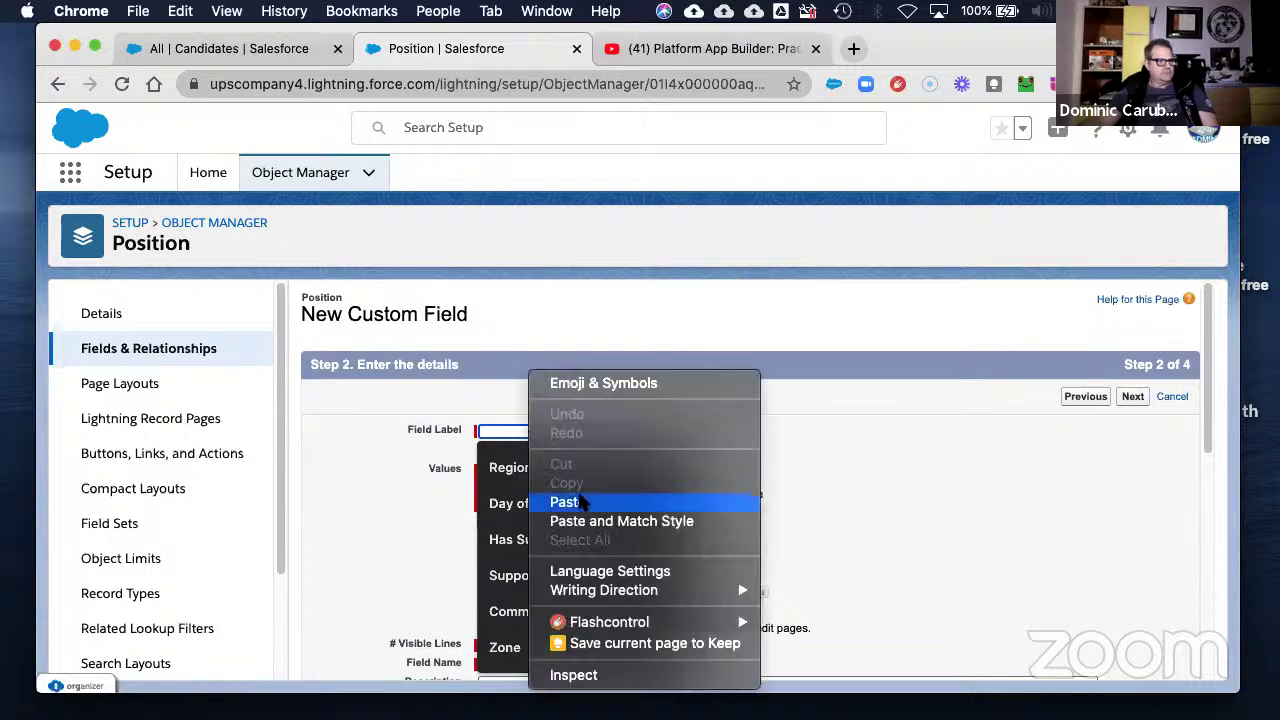
{"action": "left_click", "coordinate": [562, 500]}
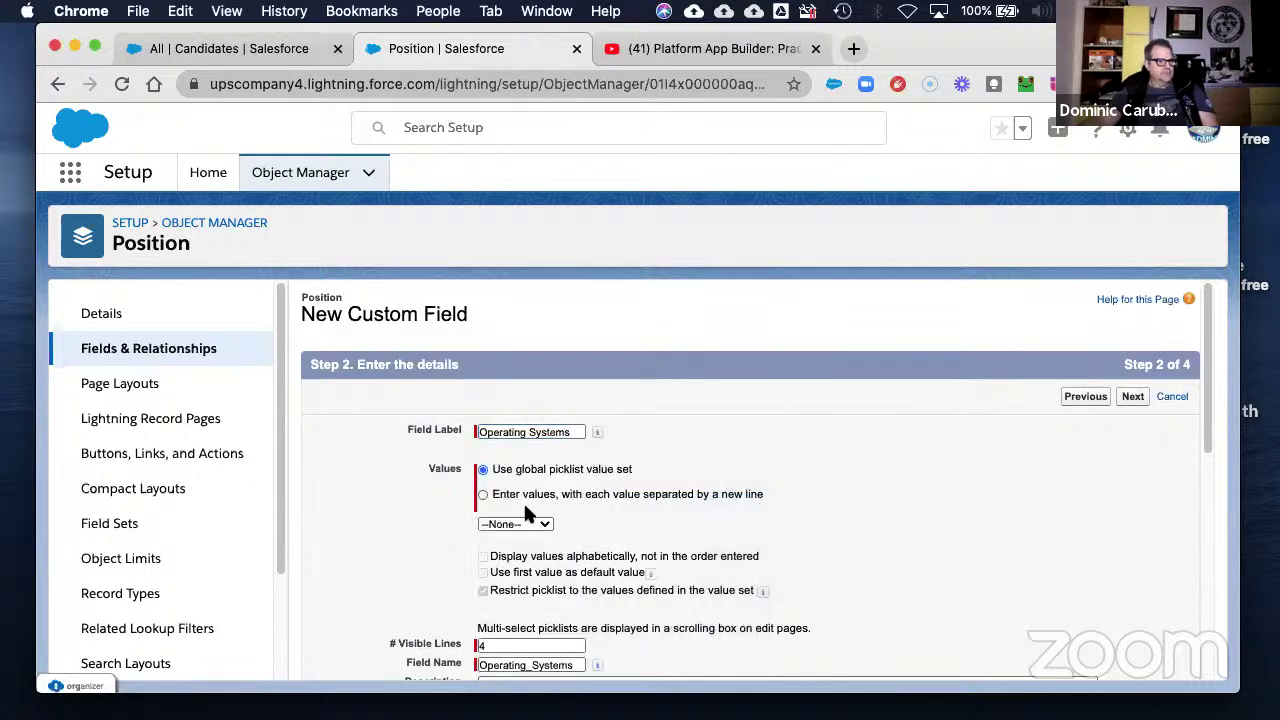
{"action": "left_click", "coordinate": [483, 494]}
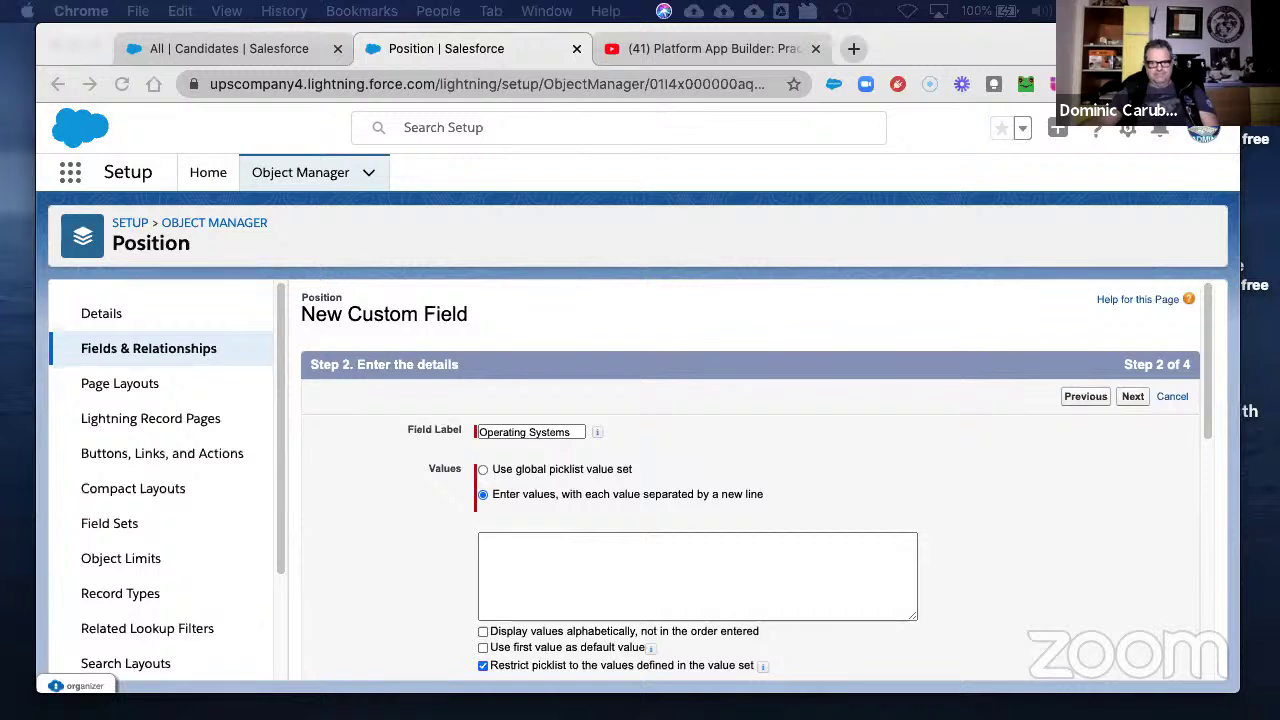
{"action": "left_click", "coordinate": [507, 533]}
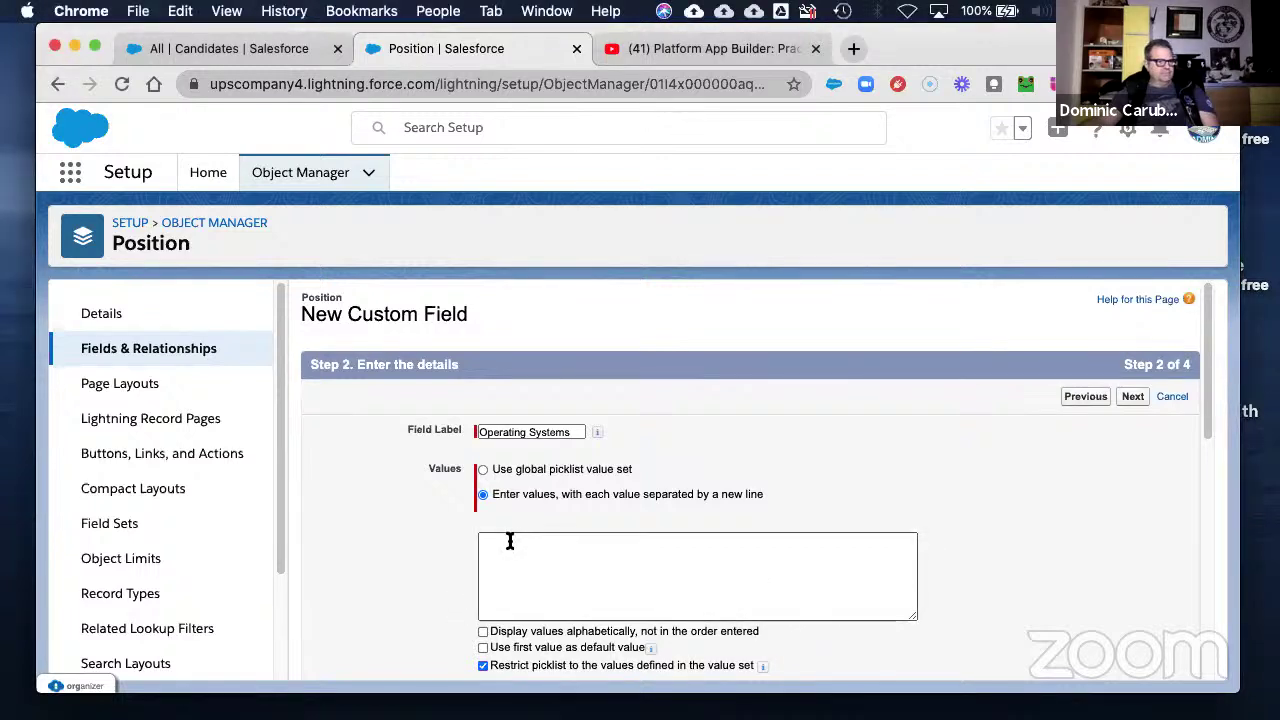
{"action": "right_click", "coordinate": [507, 533]}
{"action": "left_click", "coordinate": [549, 502]}
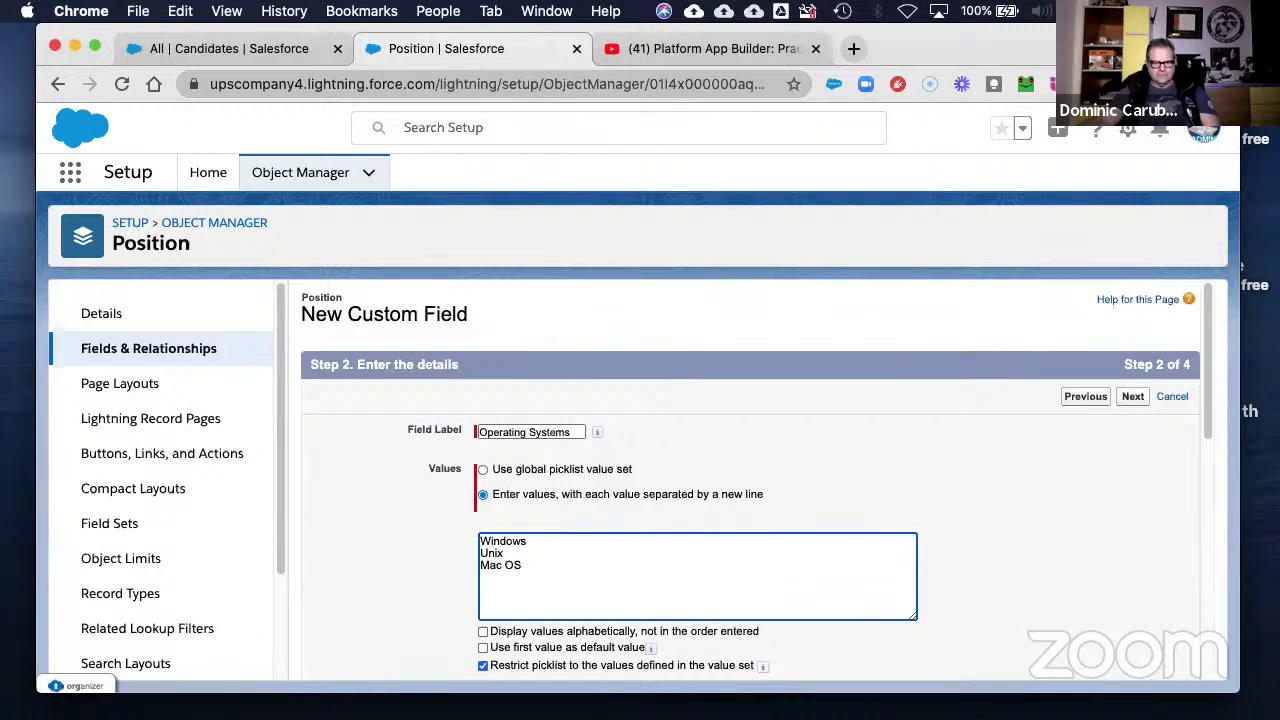
- Set the field's visible lines to 3
{"action": "scroll", "coordinate": [1037, 552], "scroll_direction": "down", "scroll_amount": 5}
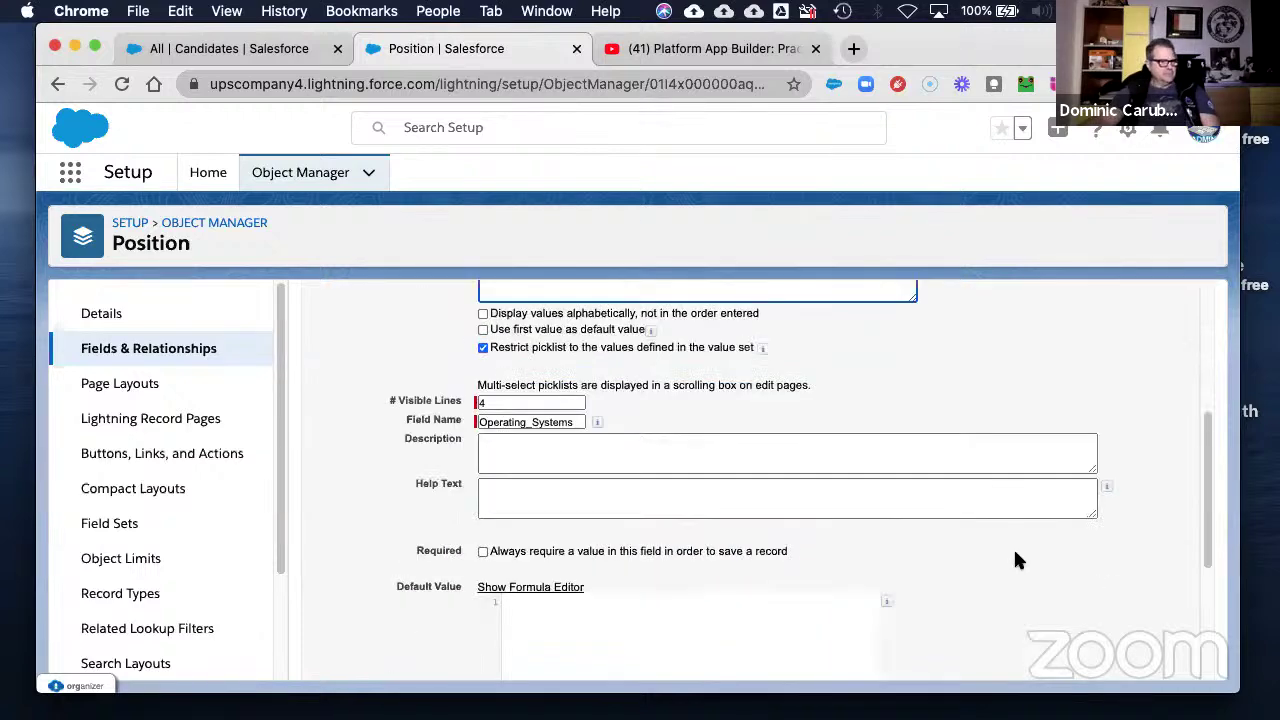
{"action": "scroll", "coordinate": [1015, 551], "scroll_direction": "up", "scroll_amount": 1}
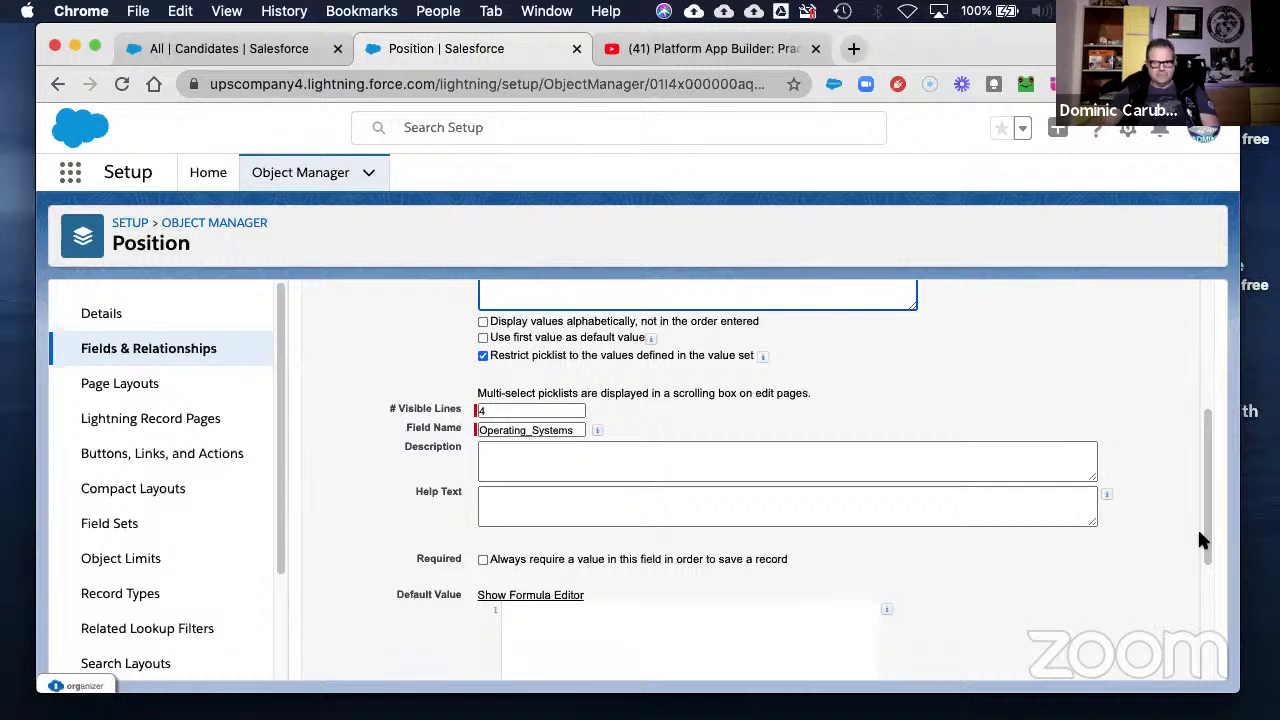
{"action": "double_click", "coordinate": [491, 411]}
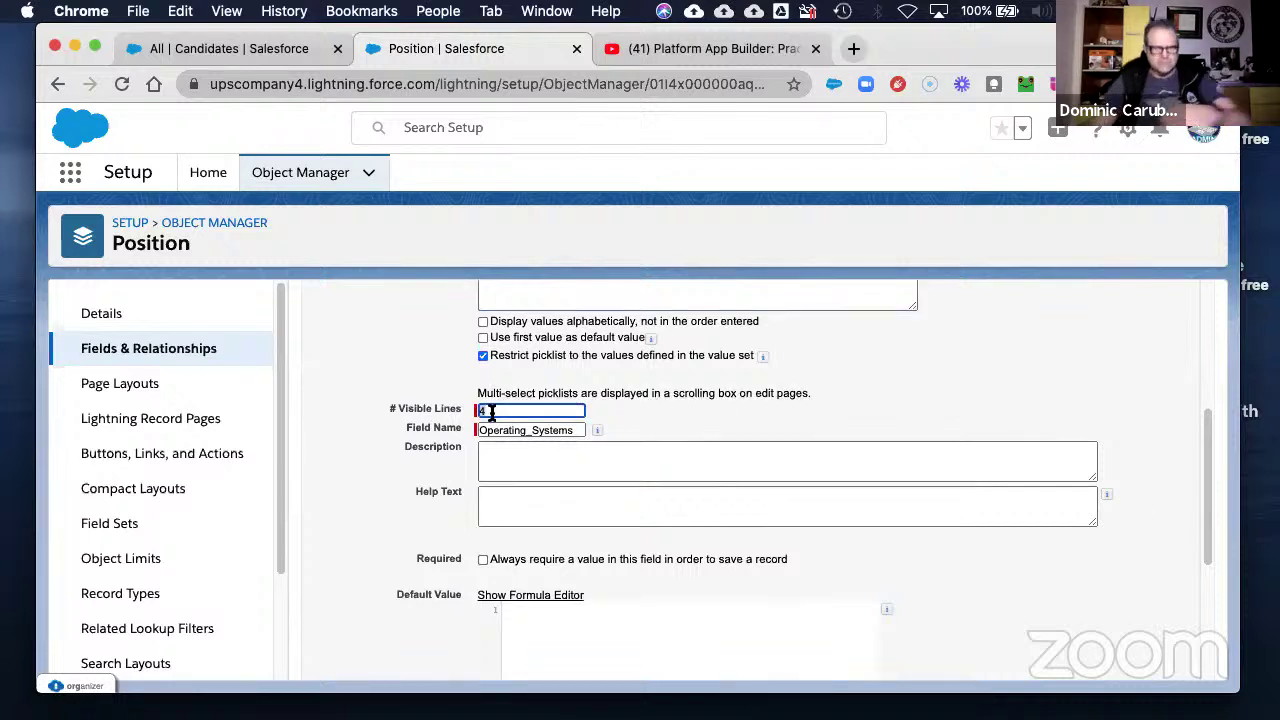
{"action": "type", "text": "3"}
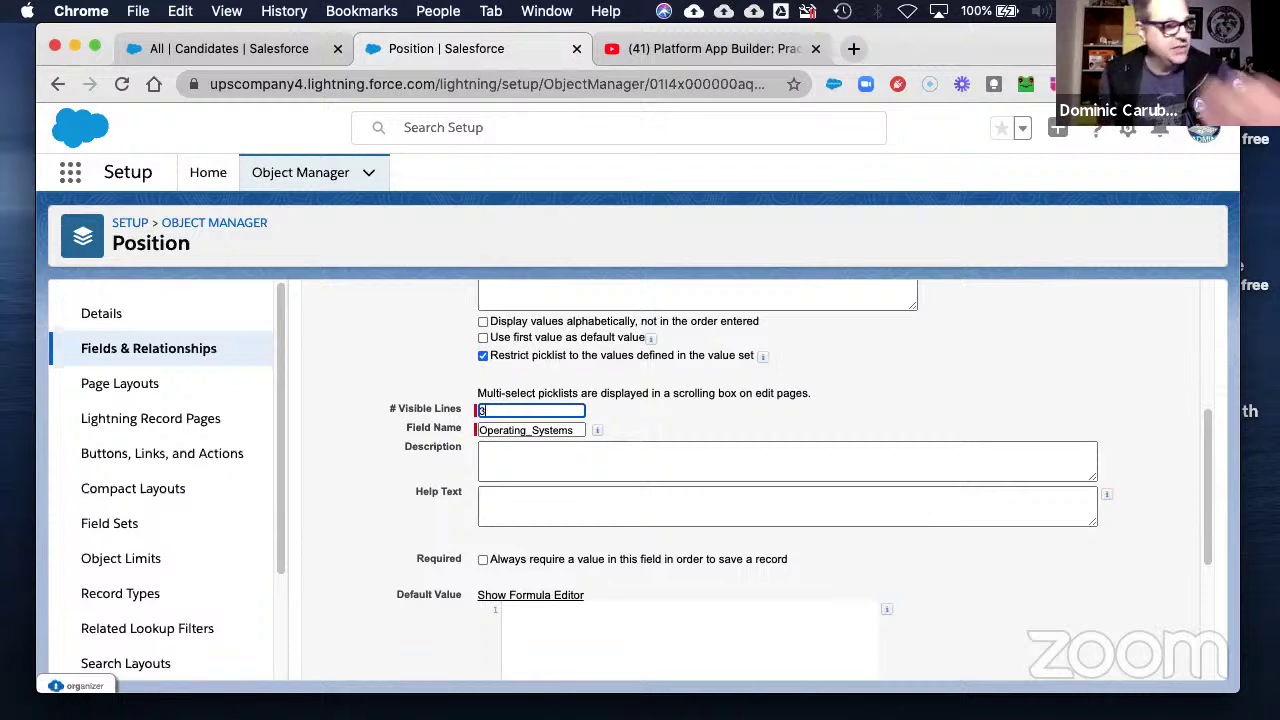
{"action": "left_click", "coordinate": [520, 508]}
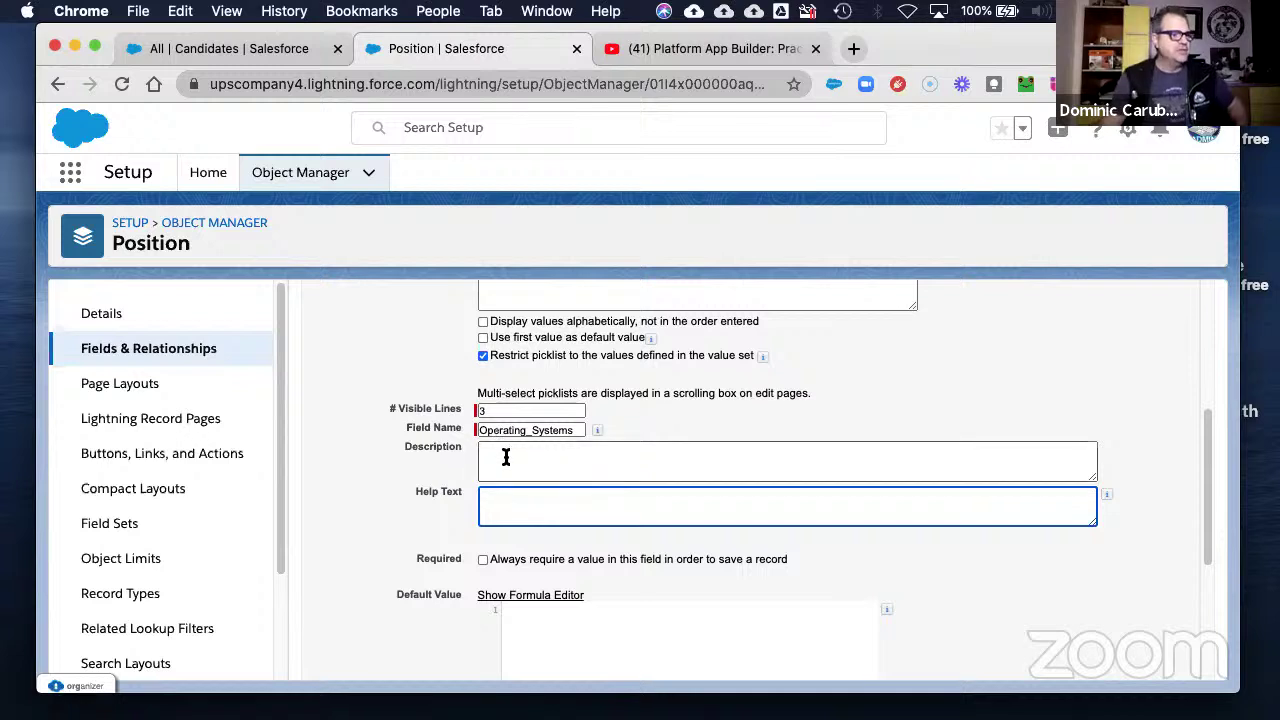
- Add description 'For technical Positions' and help text 'What operating systems will this IT position use?'
{"action": "left_click", "coordinate": [501, 470]}
{"action": "type", "text": "F"}
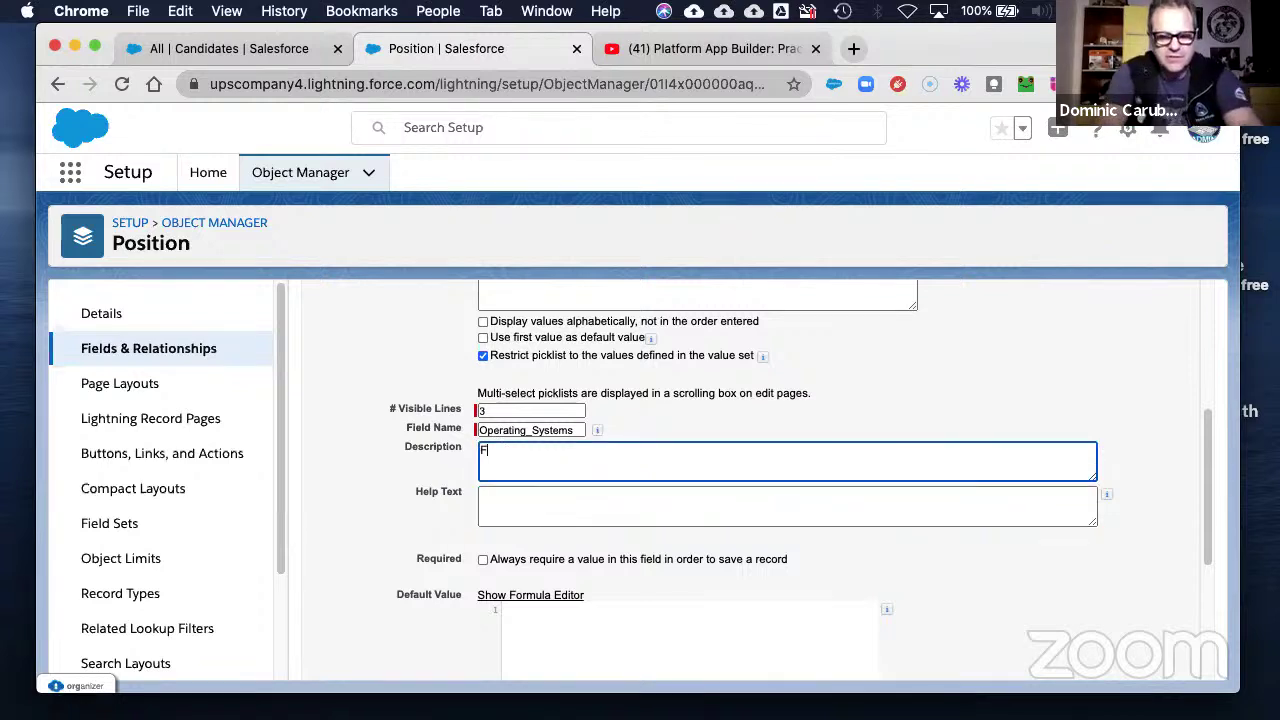
{"action": "type", "text": "or technical"}
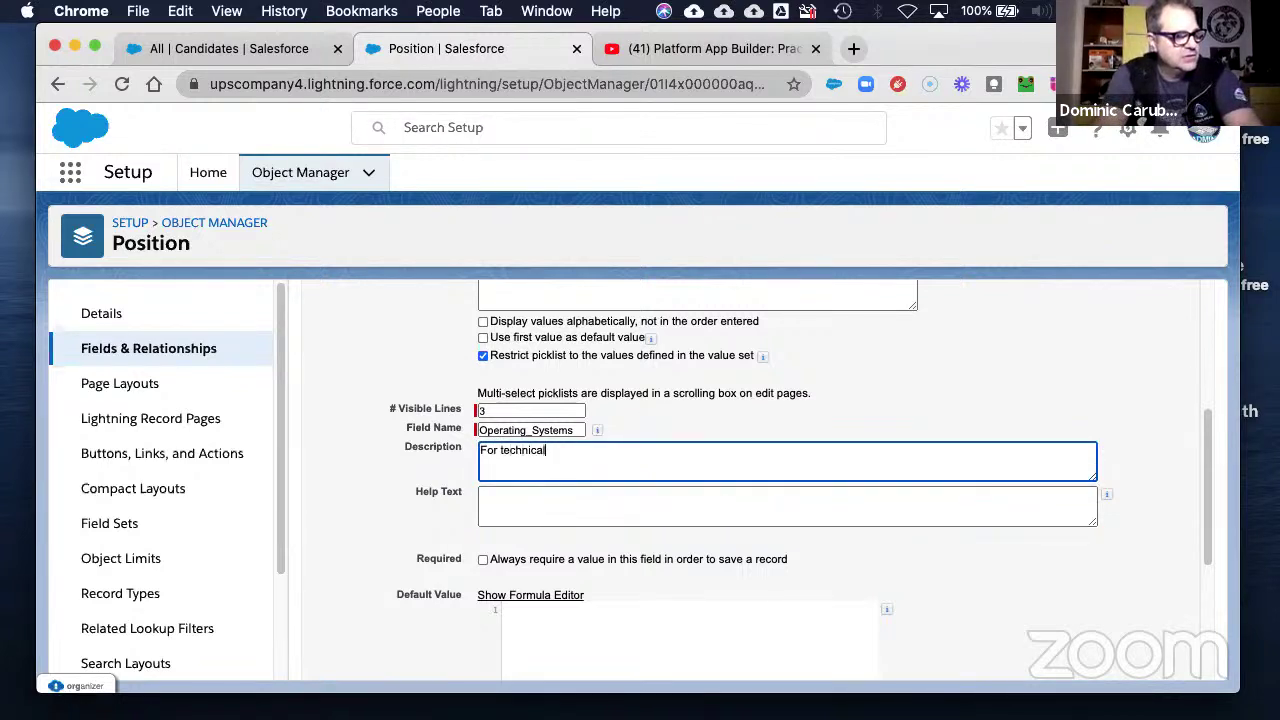
{"action": "type", "text": " Positions"}
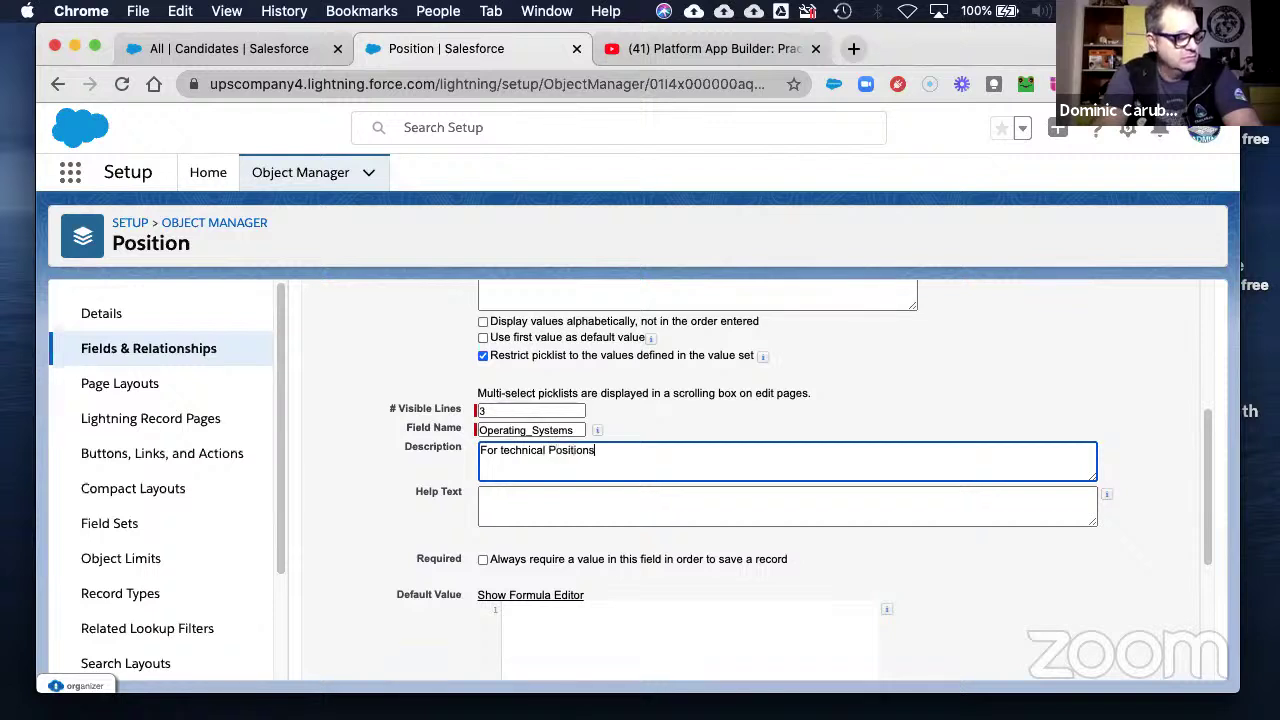
{"action": "key", "text": "Tab"}
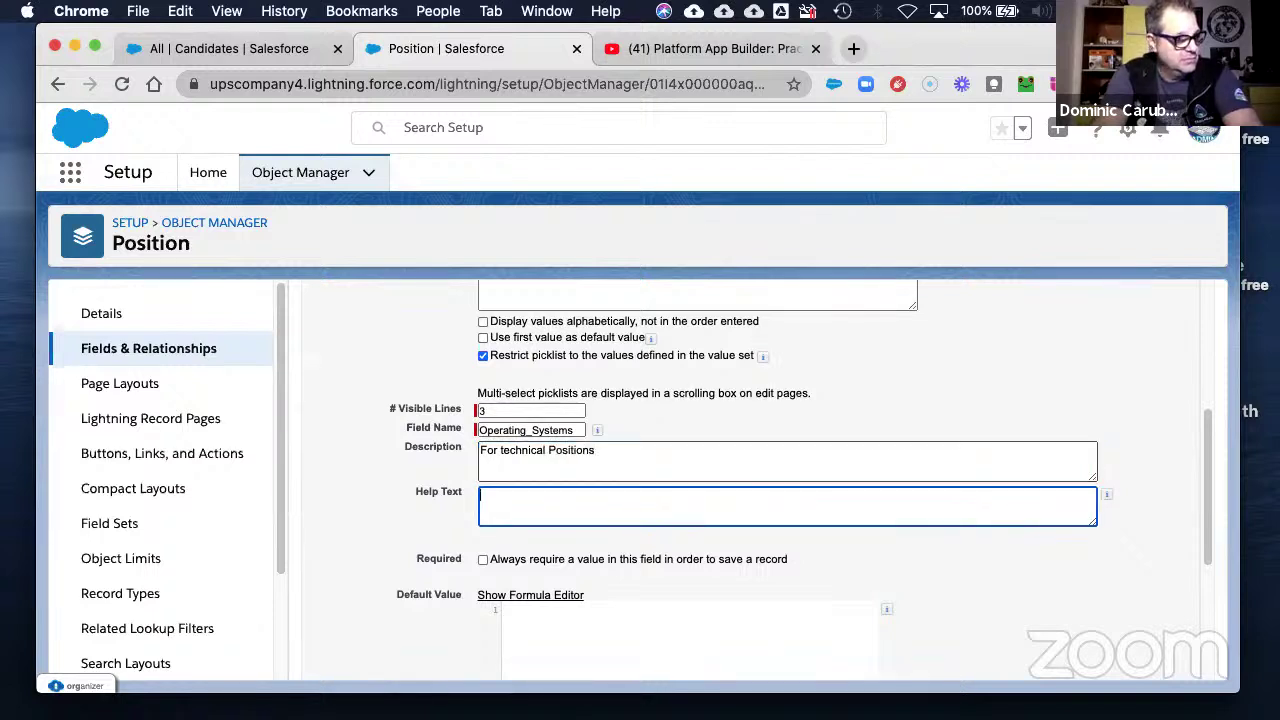
{"action": "type", "text": "What operating systems wil"}
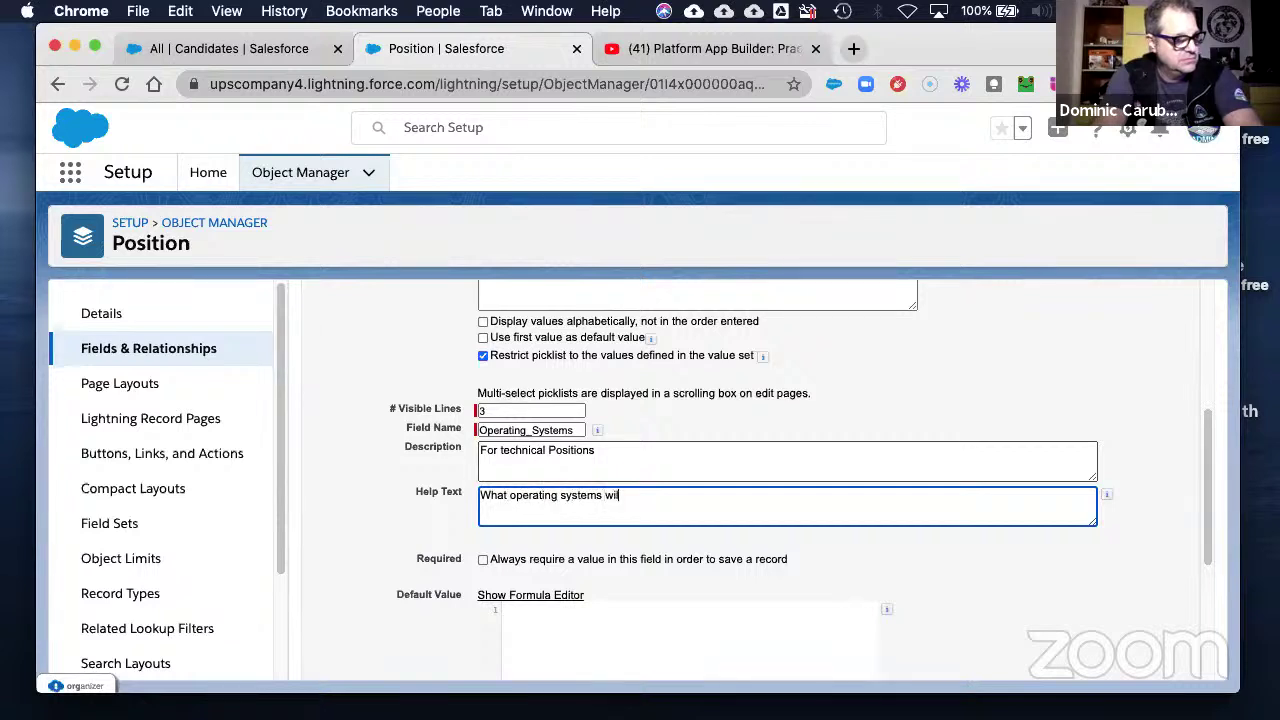
{"action": "type", "text": "l this IT position"}
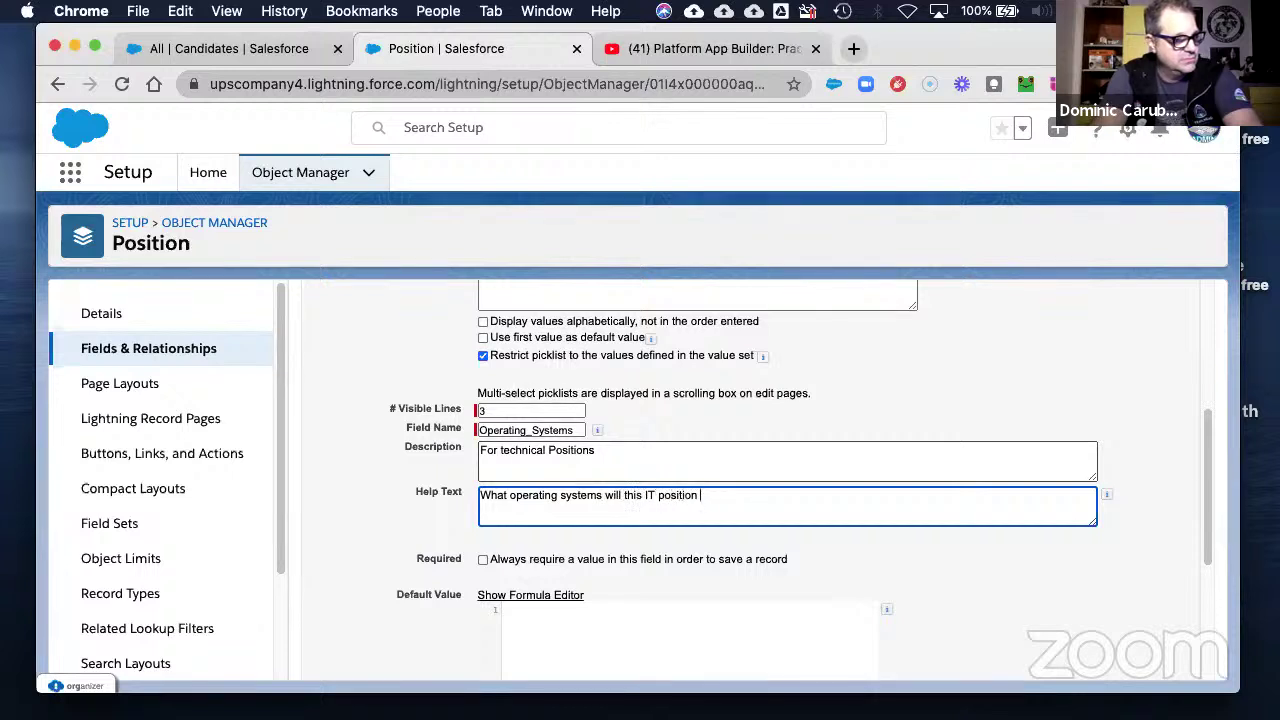
{"action": "type", "text": " use/"}
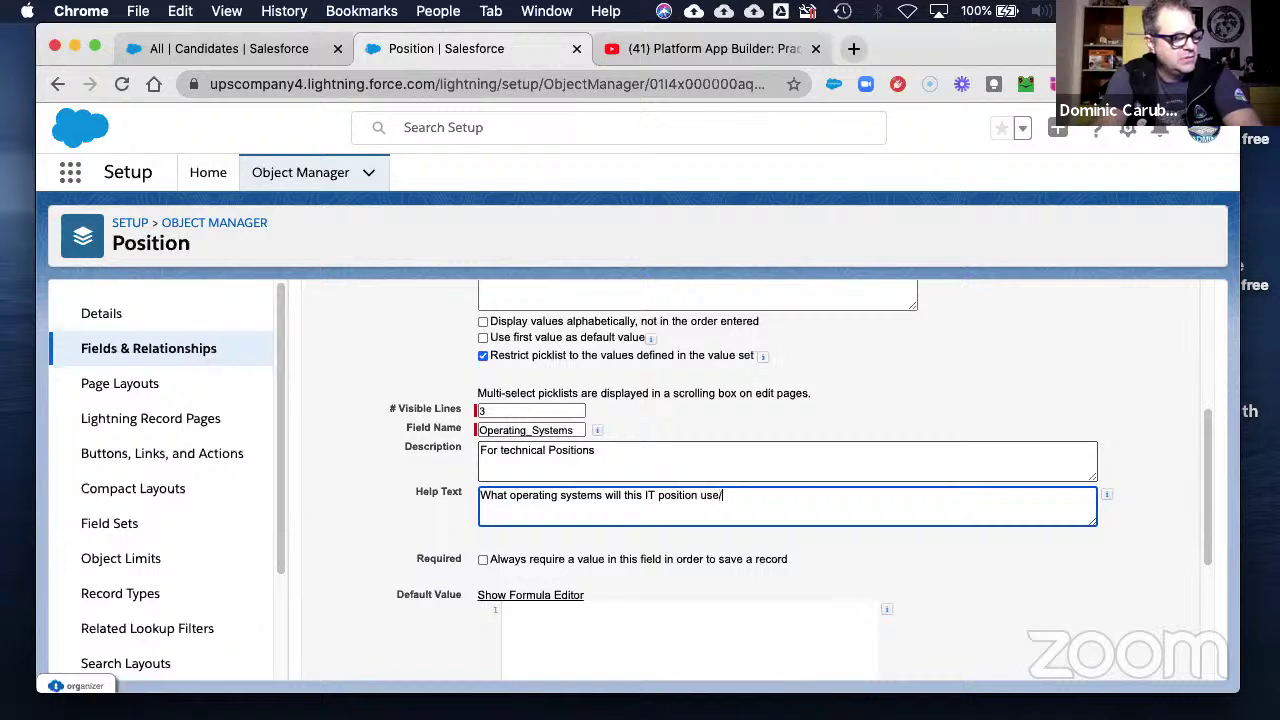
{"action": "key", "text": "BackSpace"}
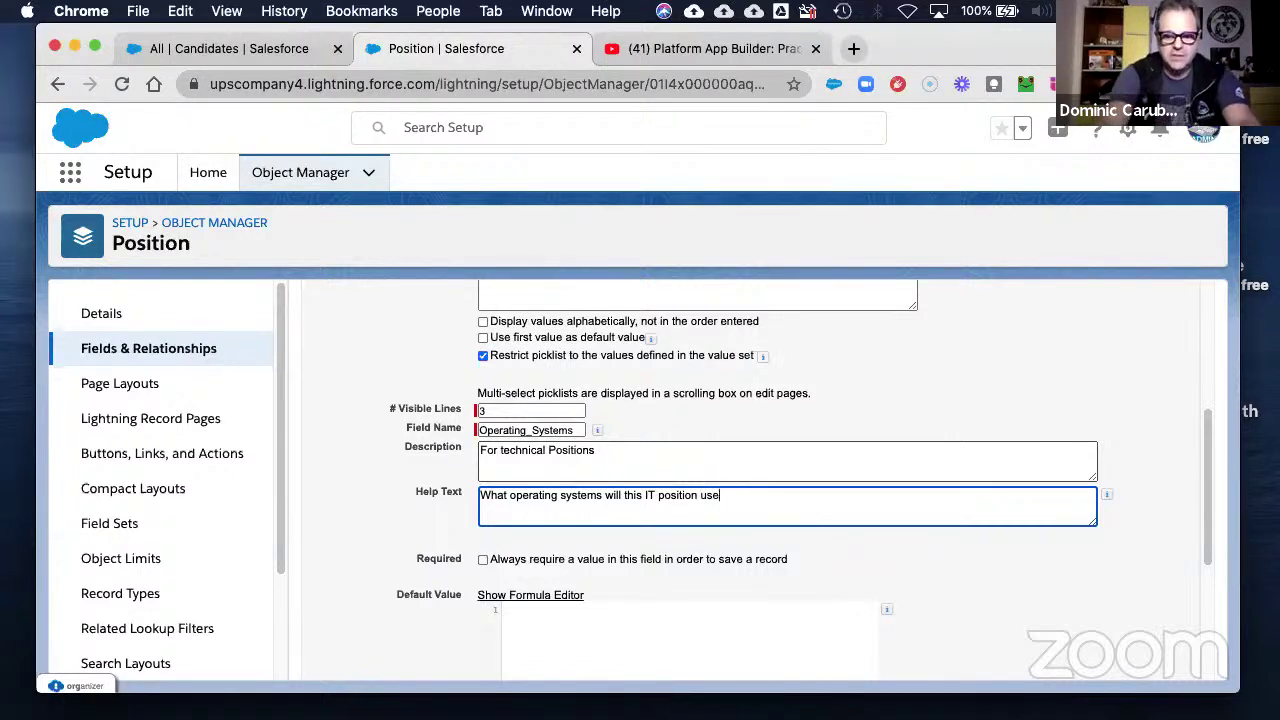
{"action": "type", "text": "?"}
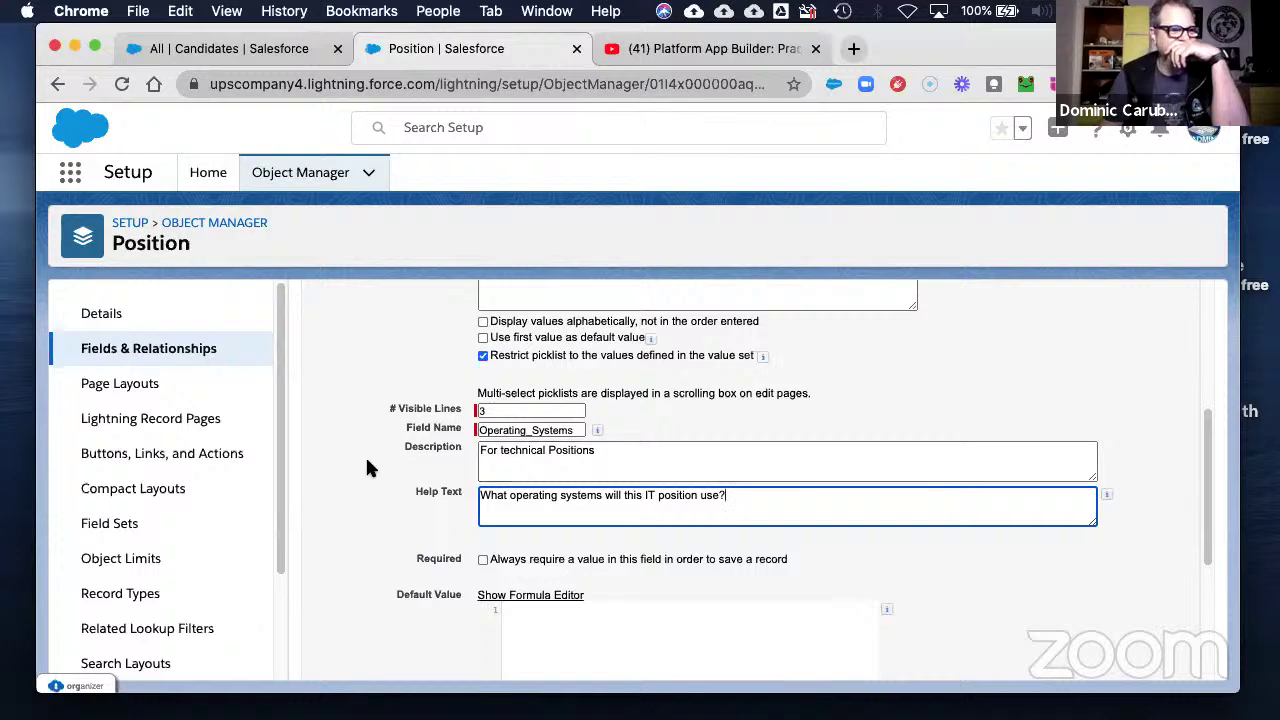
{"action": "scroll", "coordinate": [1041, 481], "scroll_direction": "down", "scroll_amount": 5}
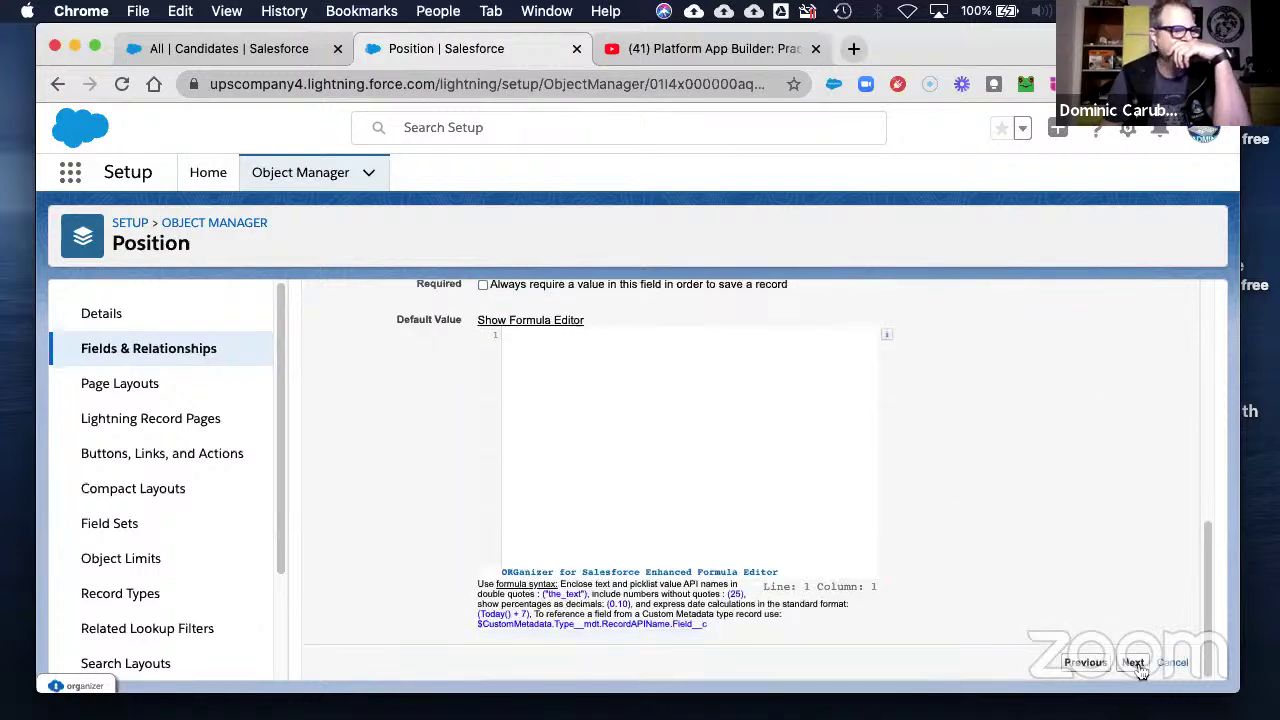
- Clear Visible for all profiles, then grant Operating Systems visibility to Custom-Executive, Custom-HR, Custom-Recruiter and System Administrator
{"action": "left_click", "coordinate": [1135, 665]}
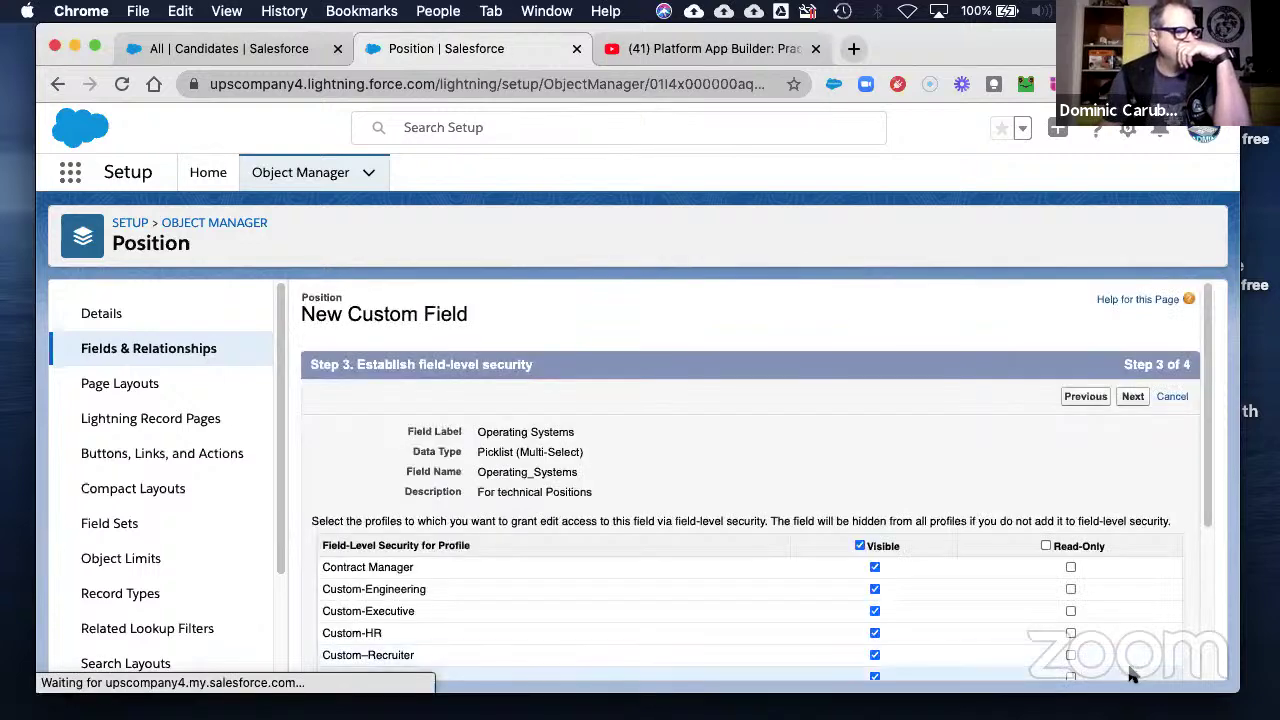
{"action": "left_click", "coordinate": [861, 547]}
{"action": "scroll", "coordinate": [883, 540], "scroll_direction": "down", "scroll_amount": 3}
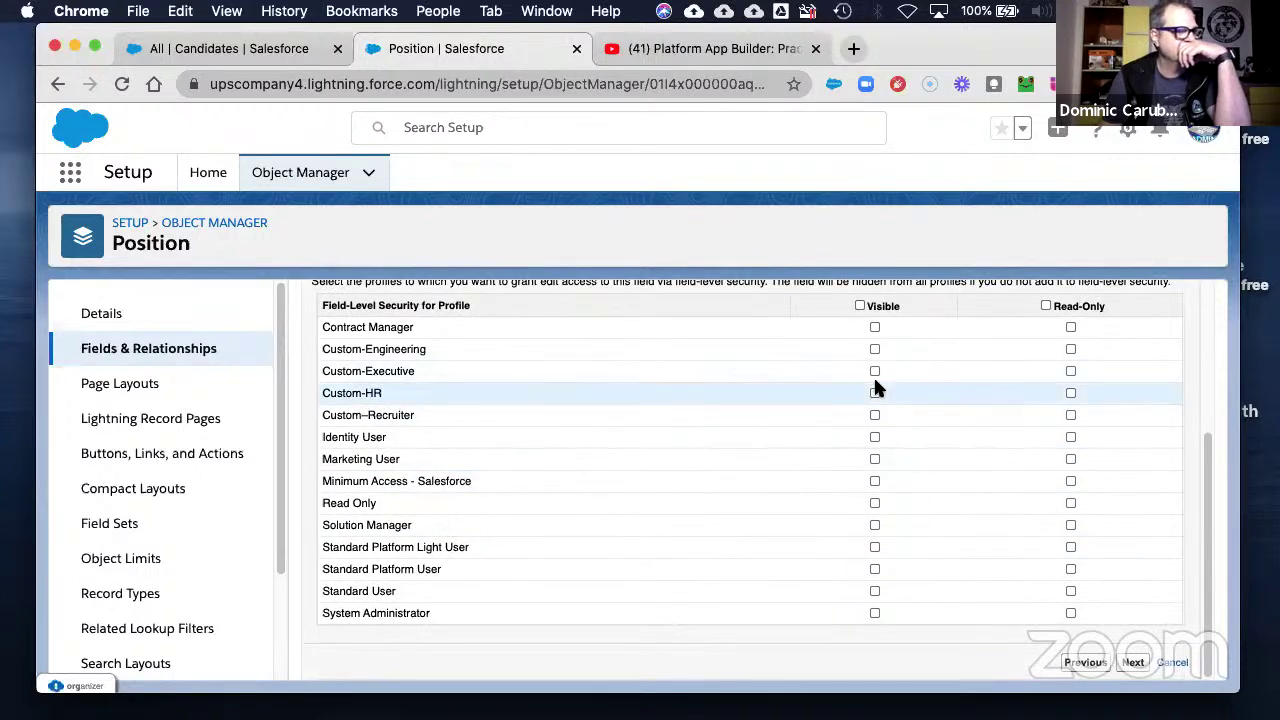
{"action": "left_click", "coordinate": [874, 373]}
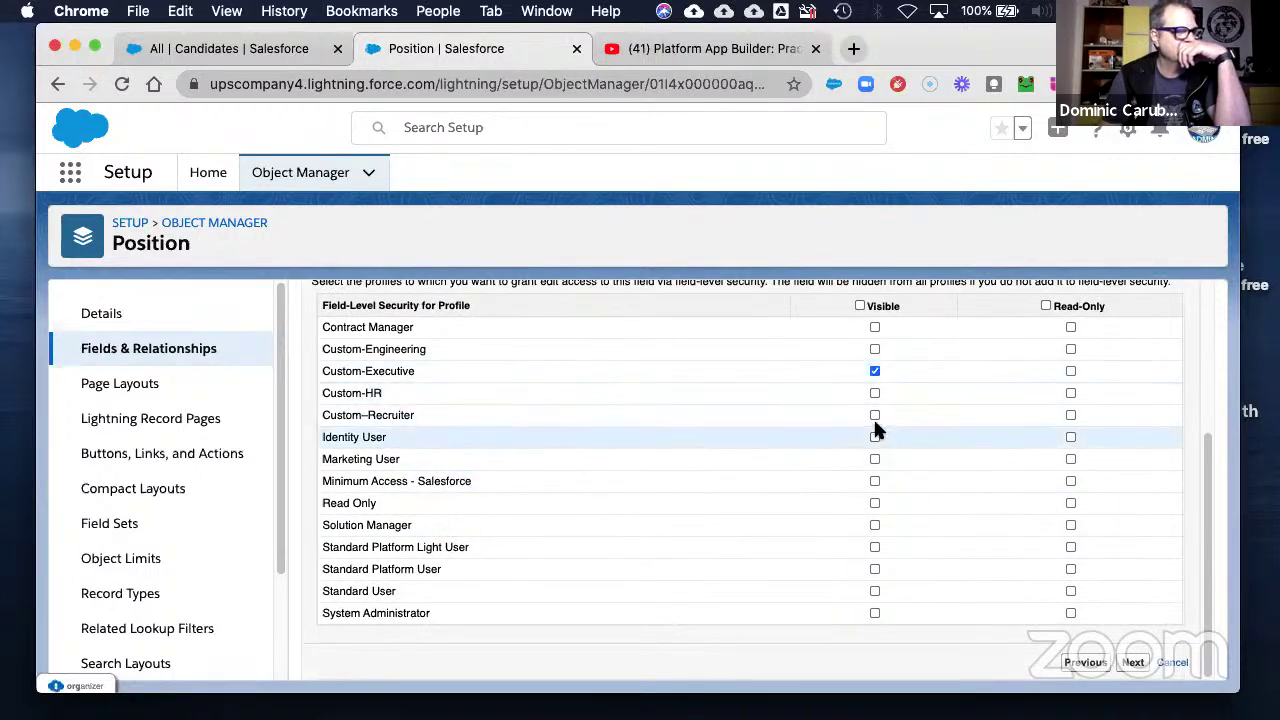
{"action": "left_click", "coordinate": [874, 414]}
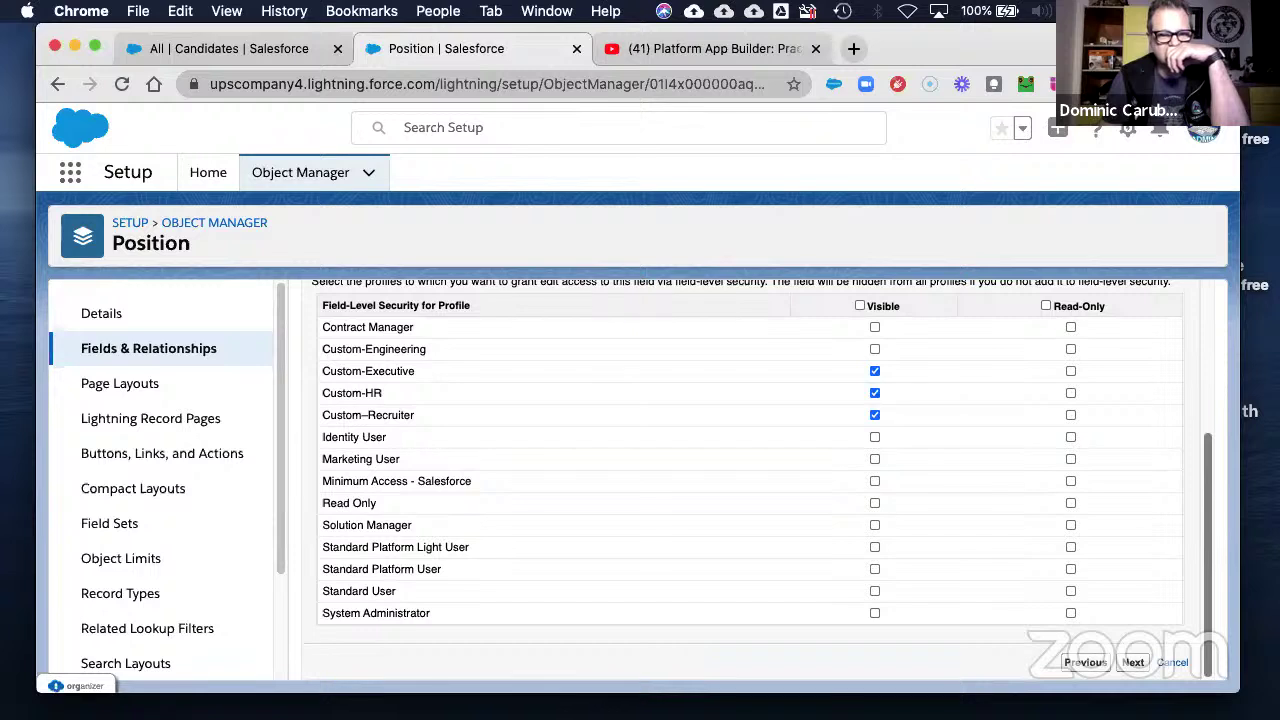
{"action": "left_click", "coordinate": [874, 613]}
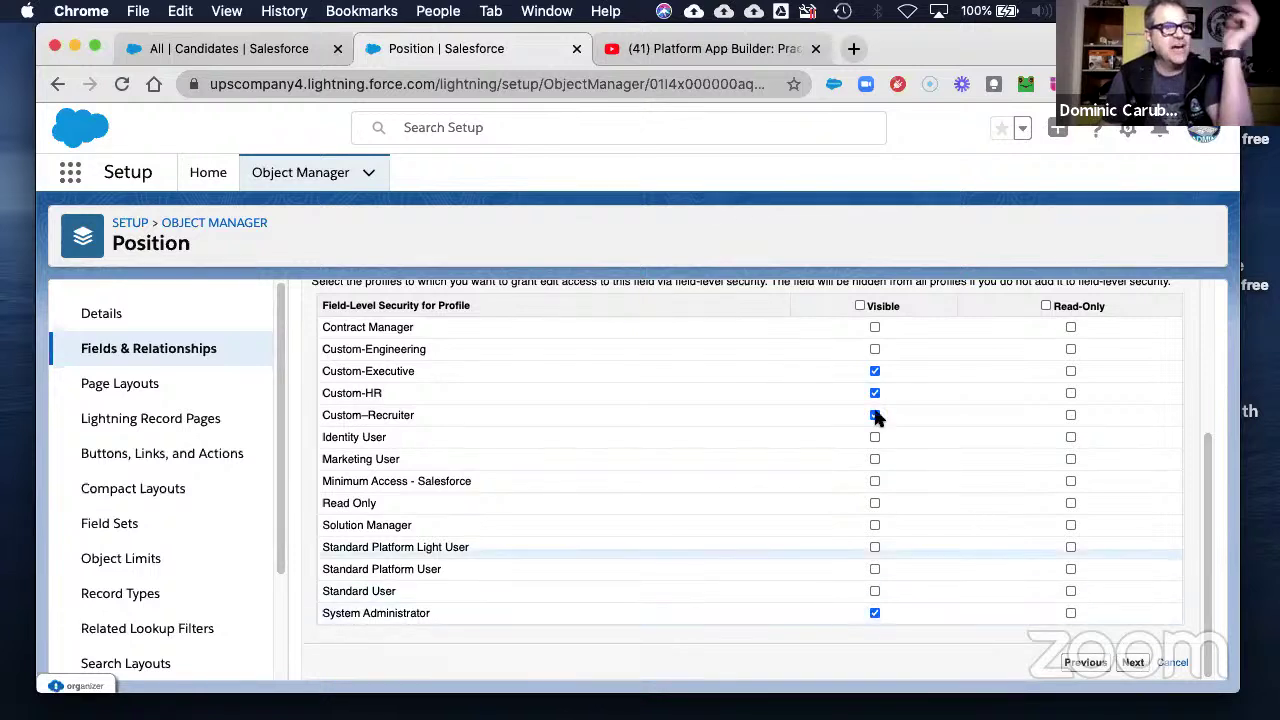
{"action": "scroll", "coordinate": [633, 427], "scroll_direction": "up", "scroll_amount": 5}
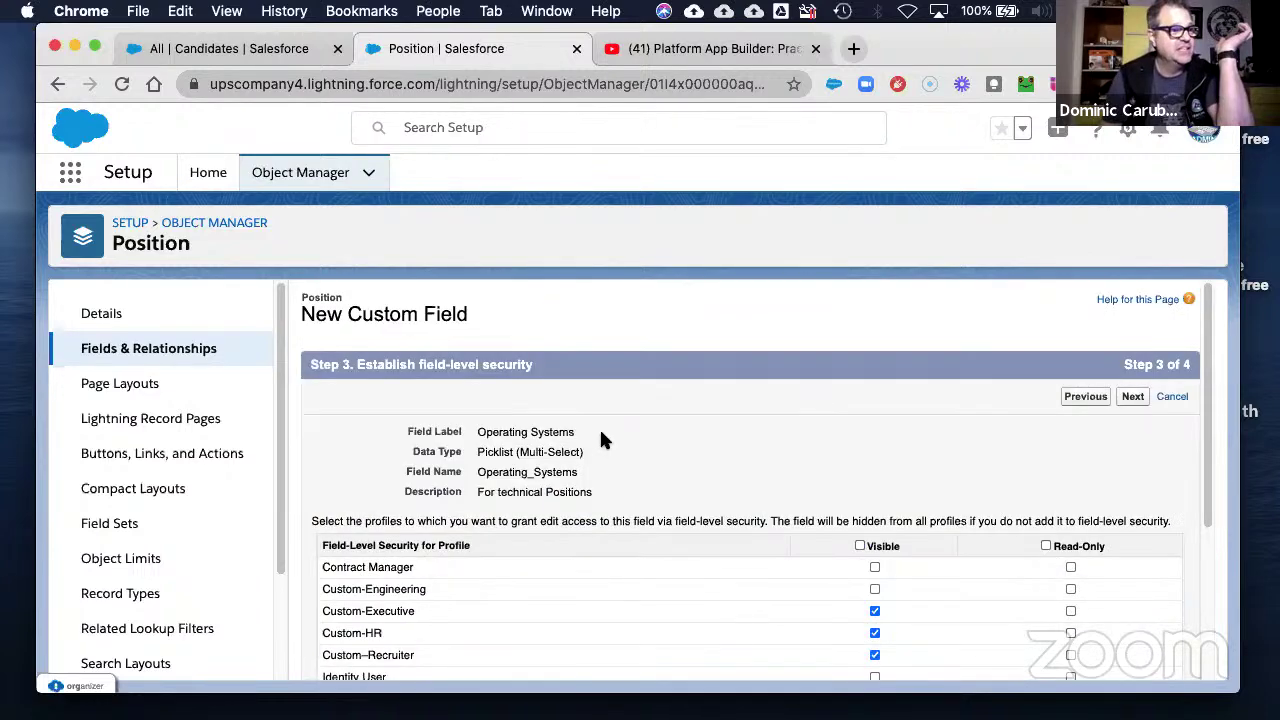
{"action": "scroll", "coordinate": [1000, 450], "scroll_direction": "down", "scroll_amount": 5}
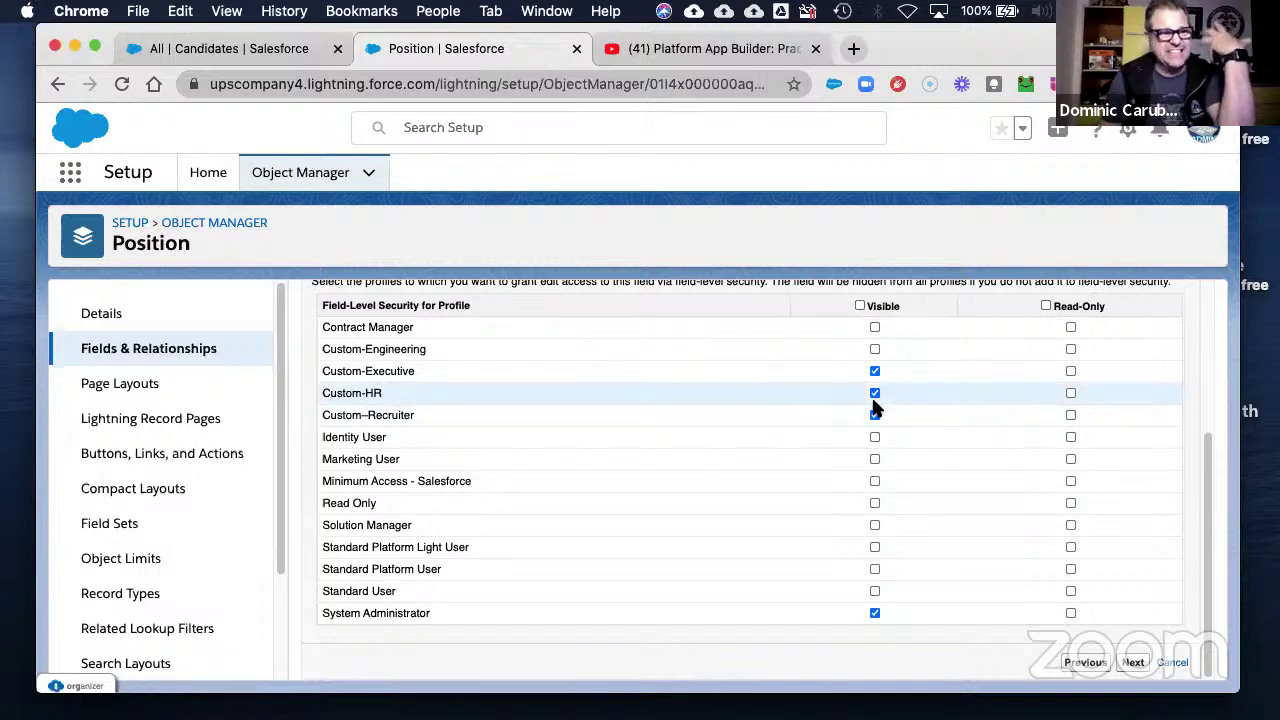
{"action": "left_click", "coordinate": [1133, 664]}
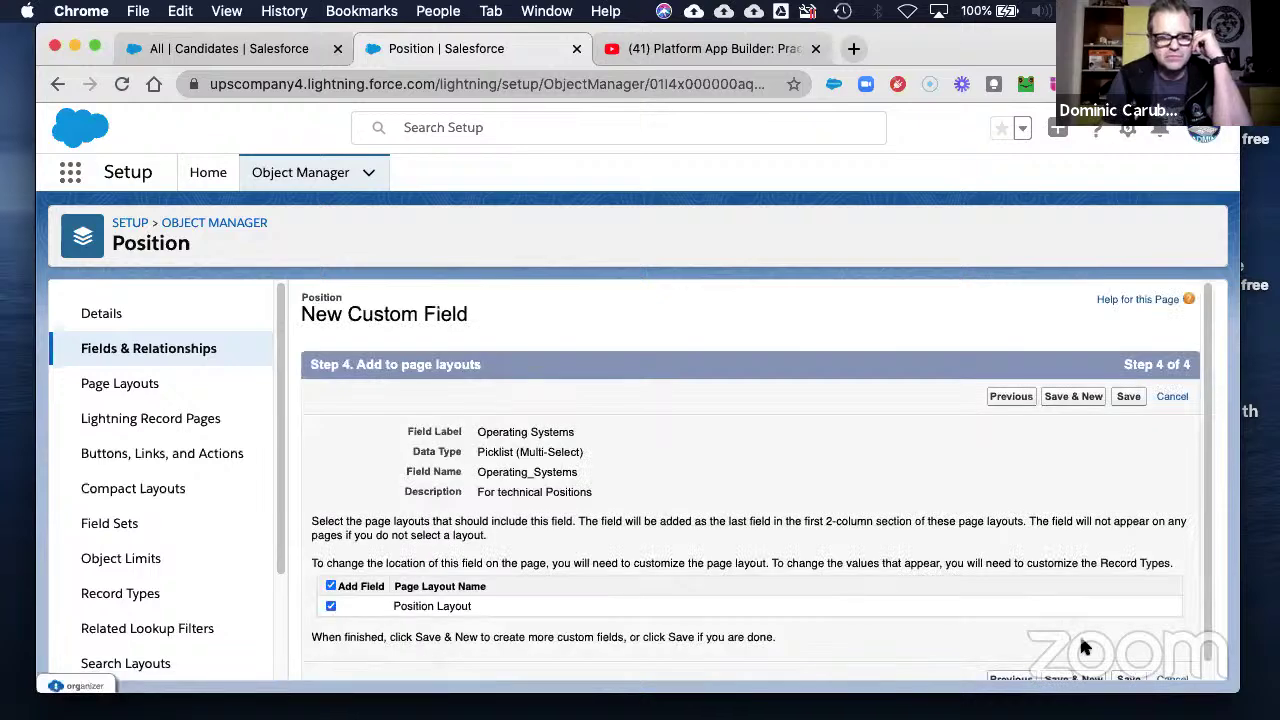
- Save Operating Systems with Position Layout unchecked and start another new Position field
{"action": "left_click", "coordinate": [331, 606]}
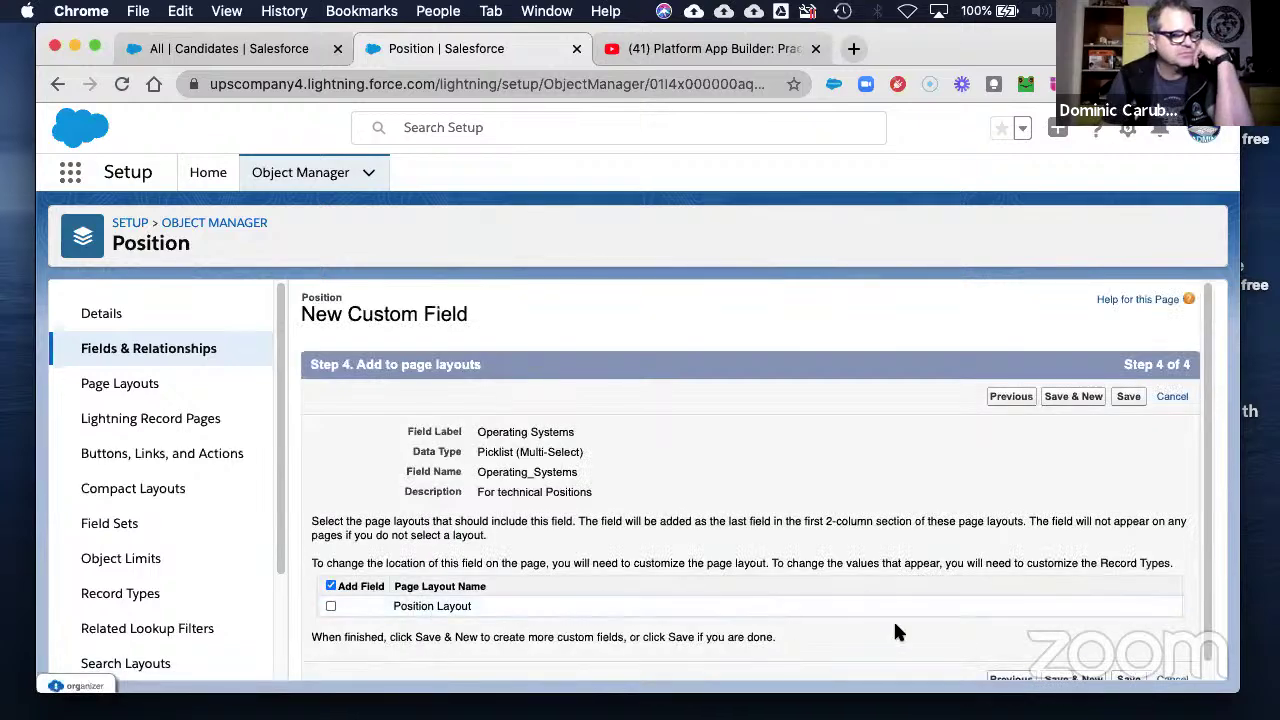
{"action": "scroll", "coordinate": [1005, 608], "scroll_direction": "down", "scroll_amount": 1}
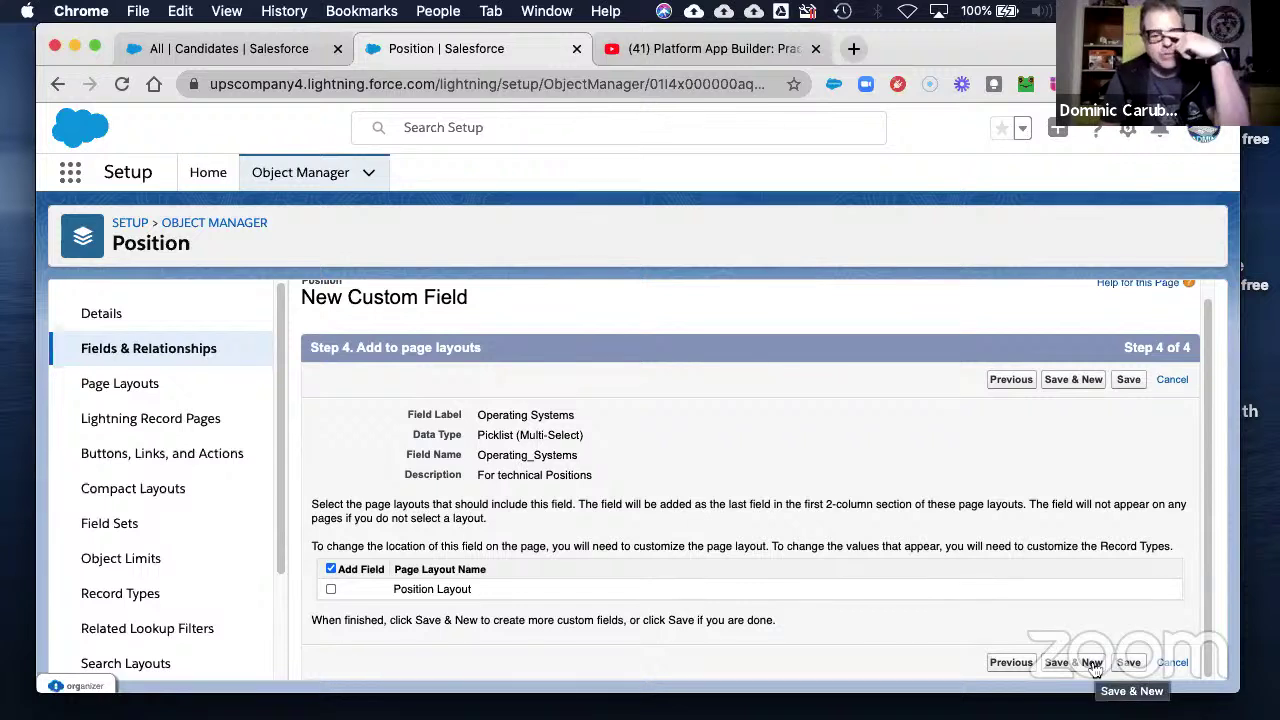
{"action": "left_click", "coordinate": [1093, 668]}
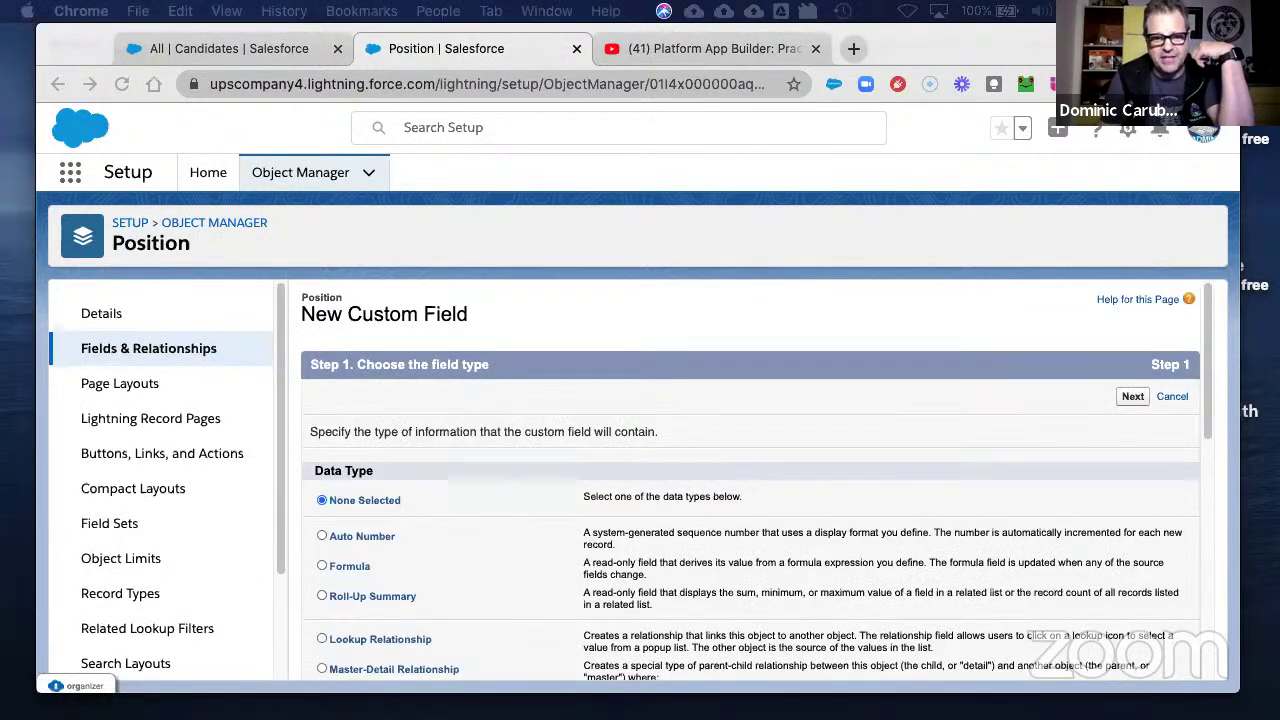
- Choose Picklist (Multi-Select) as the data type for the new Position field
{"action": "scroll", "coordinate": [359, 551], "scroll_direction": "down", "scroll_amount": 10}
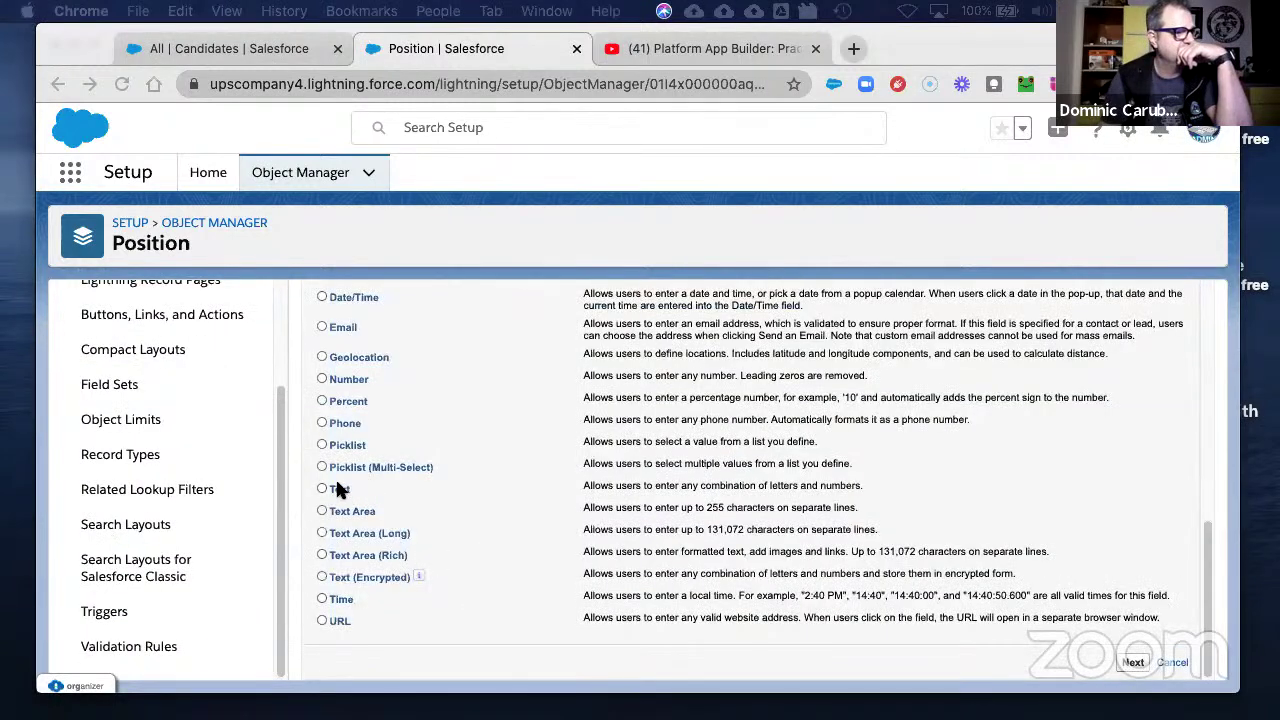
{"action": "left_click", "coordinate": [1009, 576]}
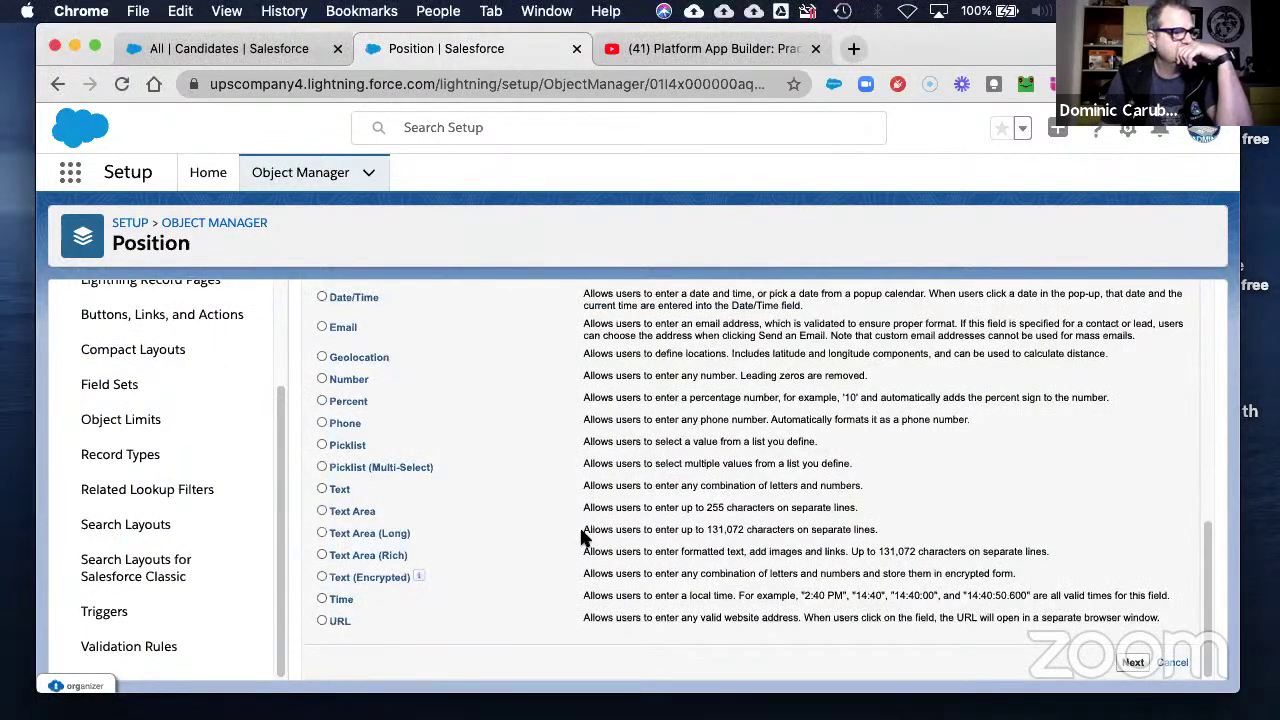
{"action": "left_click", "coordinate": [322, 467]}
{"action": "left_click", "coordinate": [1133, 664]}
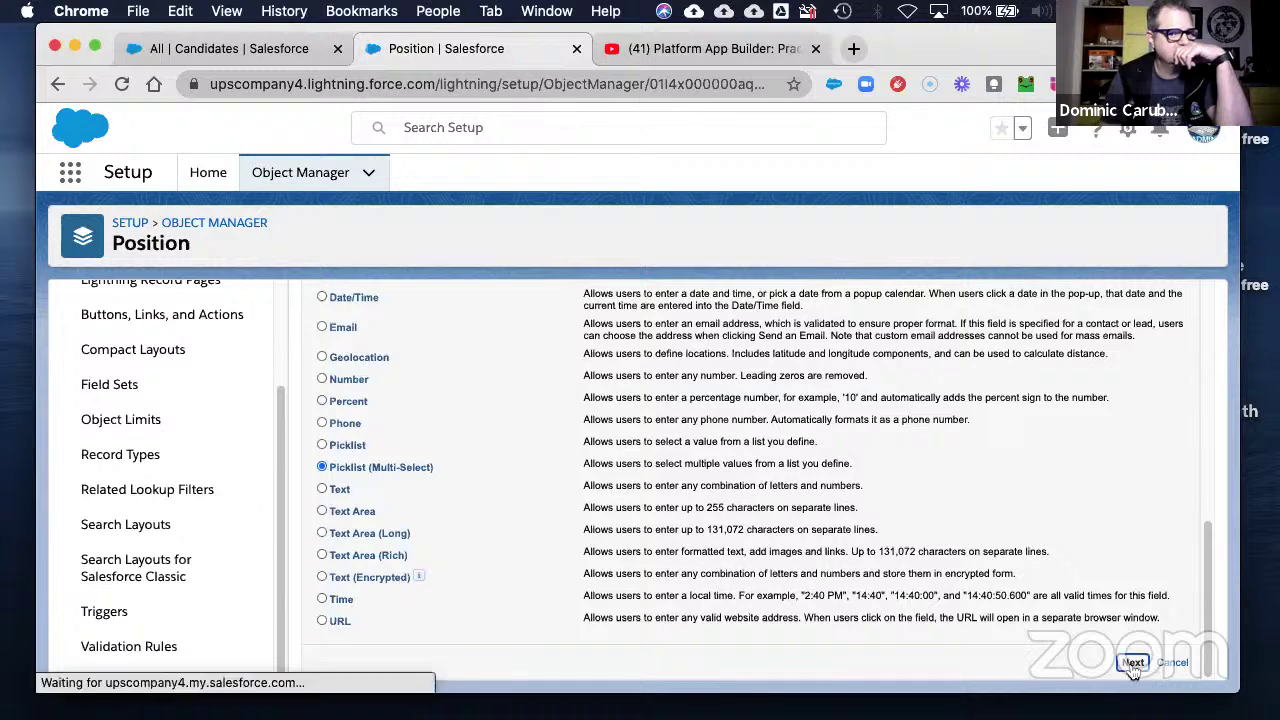
- Paste 'Programming Languages' as the field label so the field name fills in
{"action": "left_click", "coordinate": [500, 432]}
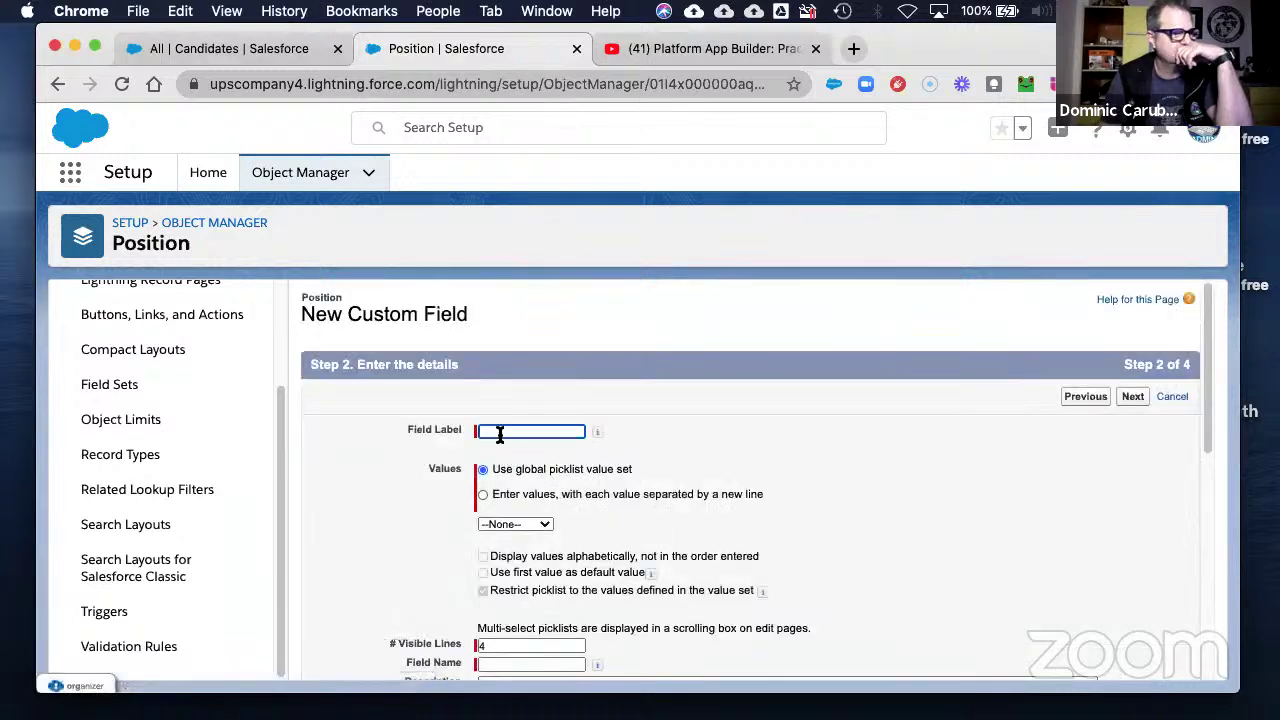
{"action": "left_click", "coordinate": [500, 432]}
{"action": "right_click", "coordinate": [500, 432]}
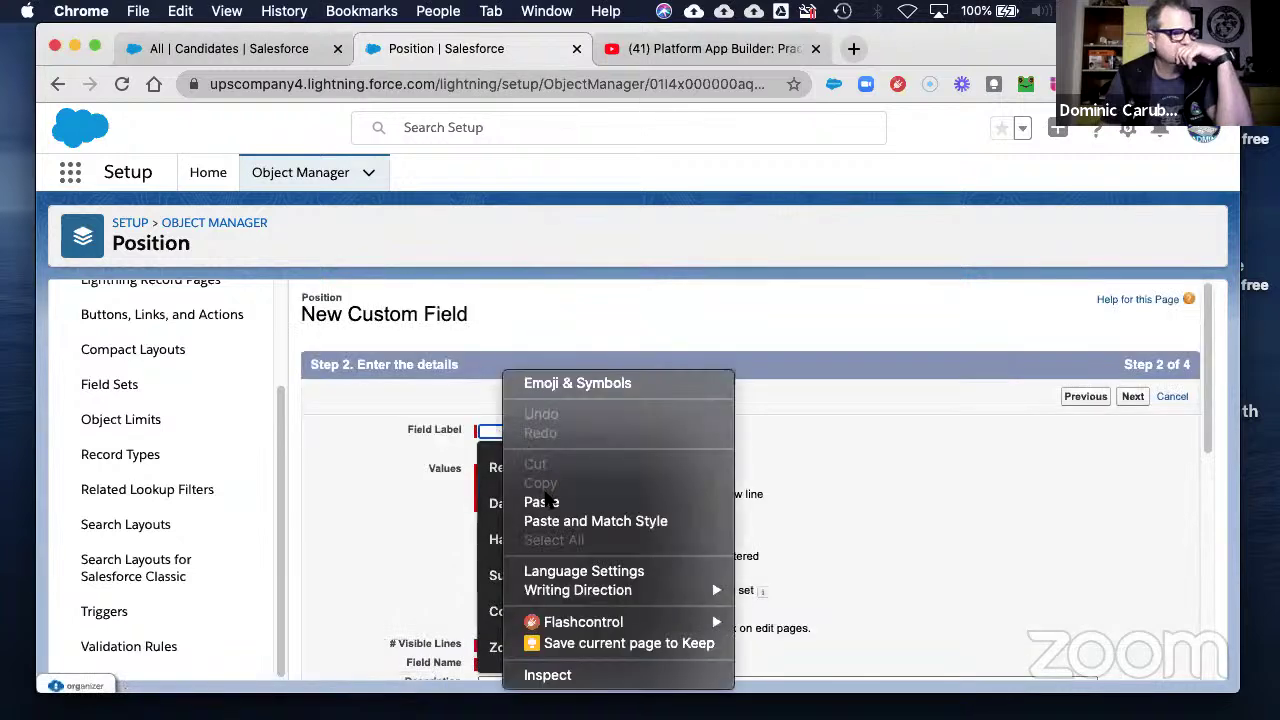
{"action": "left_click", "coordinate": [548, 503]}
{"action": "left_click", "coordinate": [866, 450]}
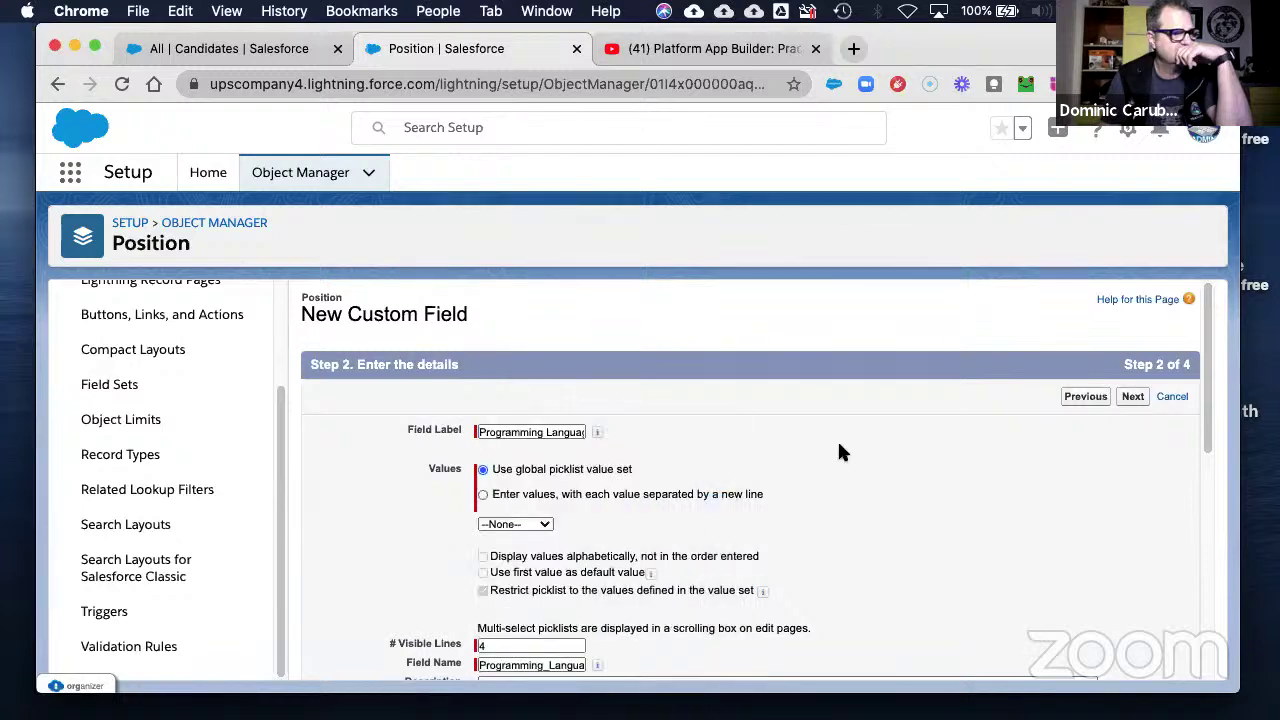
- Enter picklist values Apex, FORTRAN, .Net, Java, PHP, Perl, Python without a trailing blank line
{"action": "left_click", "coordinate": [483, 494]}
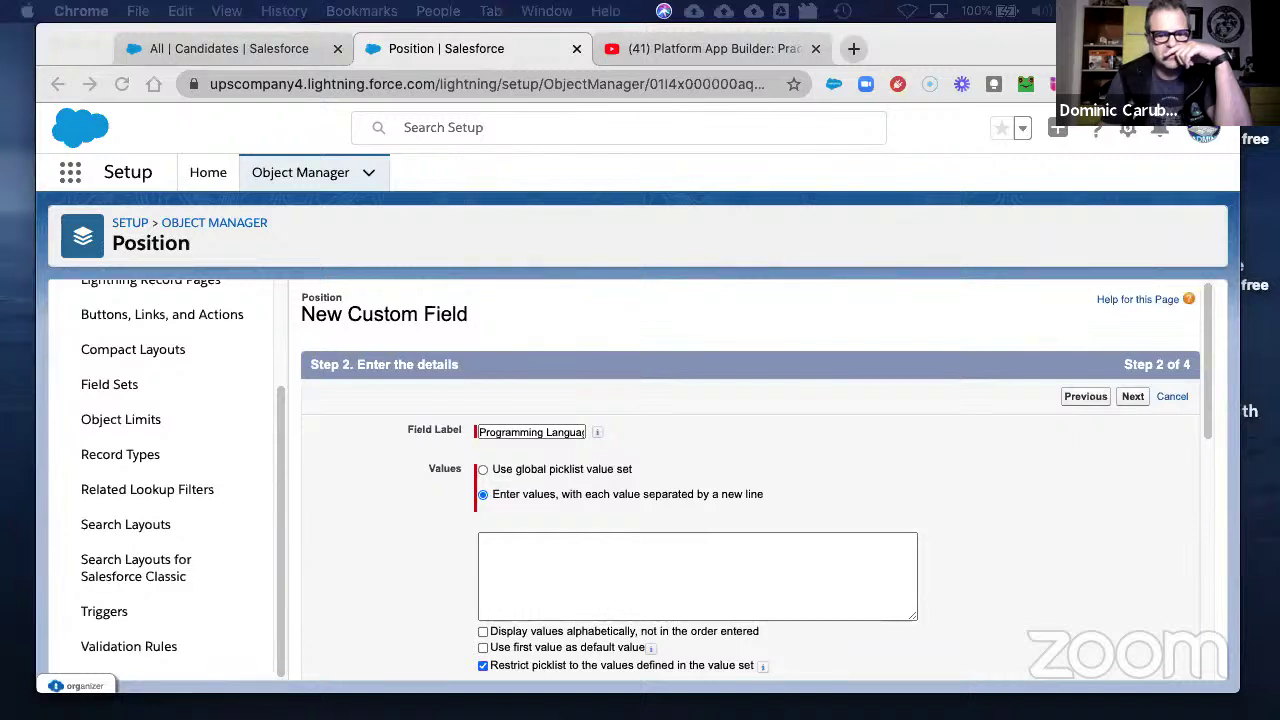
{"action": "left_click", "coordinate": [535, 547]}
{"action": "right_click", "coordinate": [556, 562]}
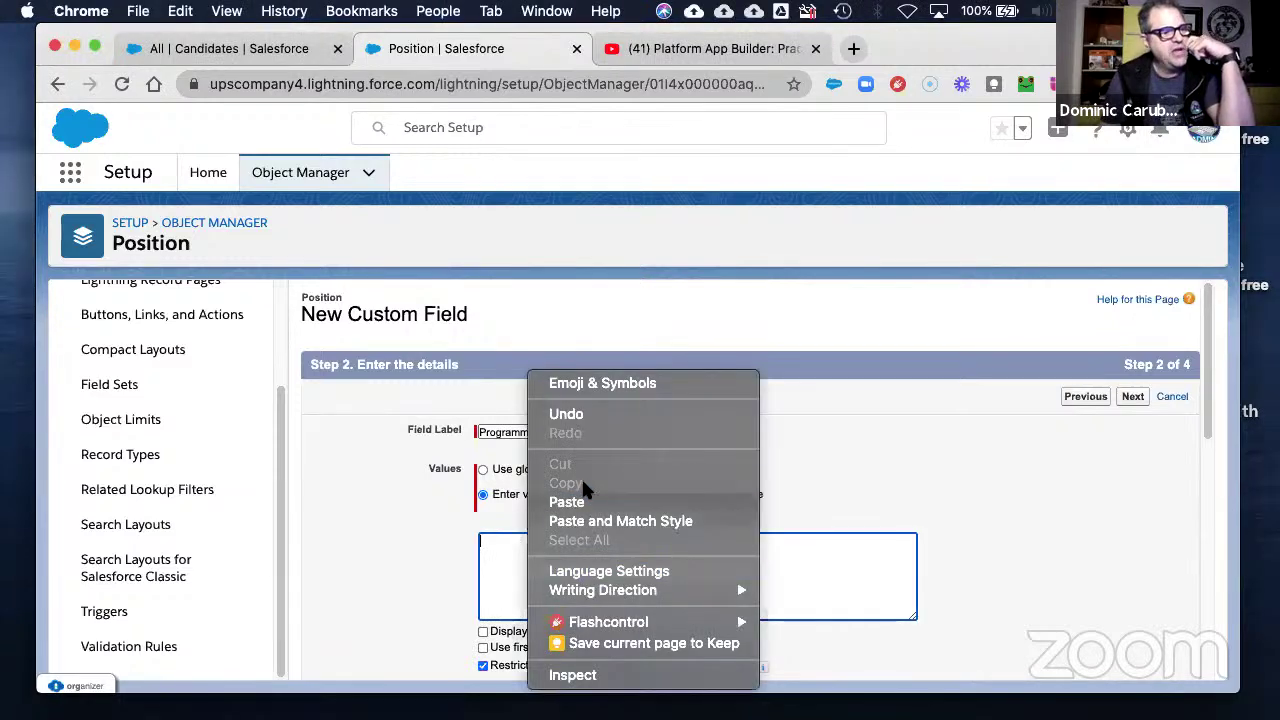
{"action": "left_click", "coordinate": [586, 502]}
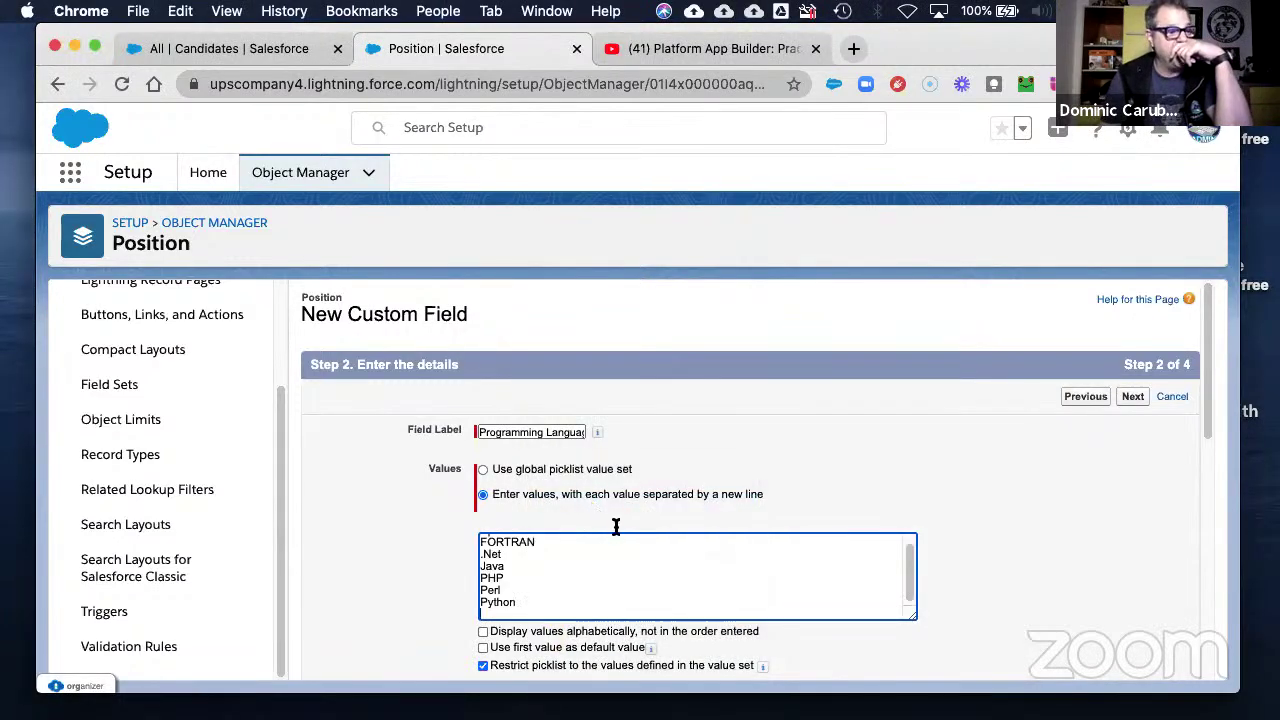
{"action": "left_click_drag", "start_coordinate": [916, 620], "coordinate": [955, 697]}
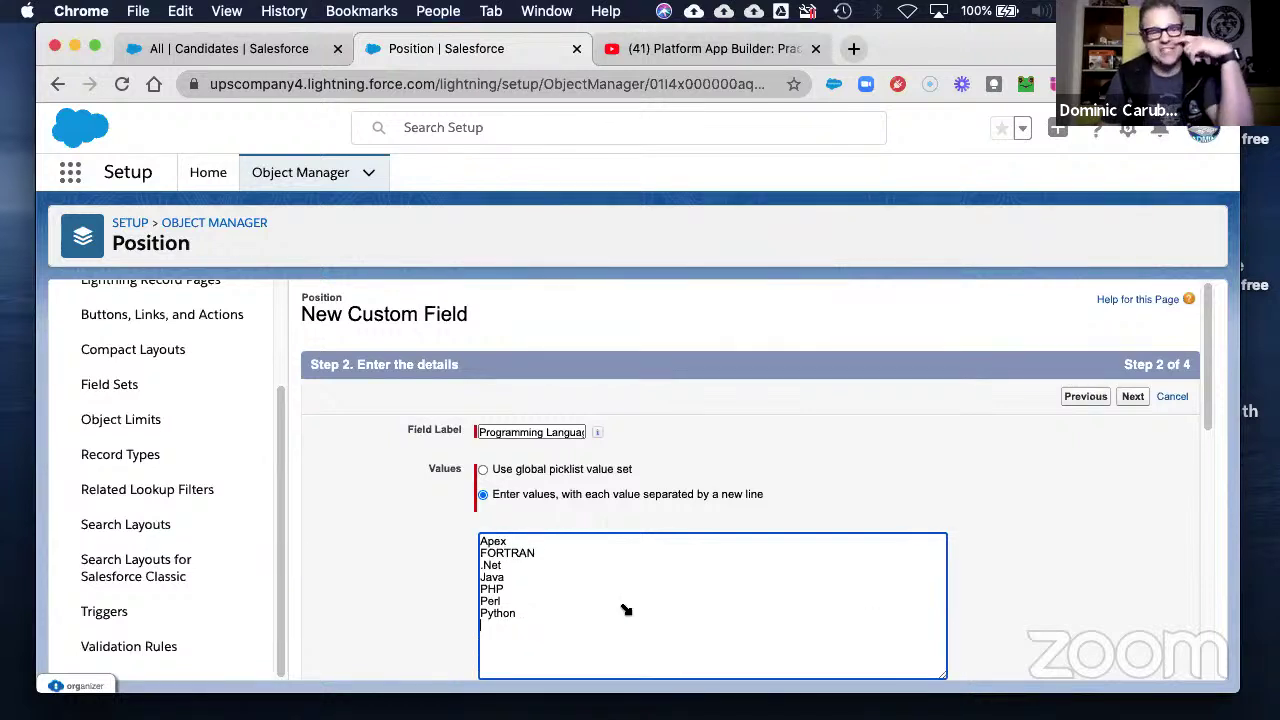
{"action": "scroll", "coordinate": [984, 572], "scroll_direction": "down", "scroll_amount": 2}
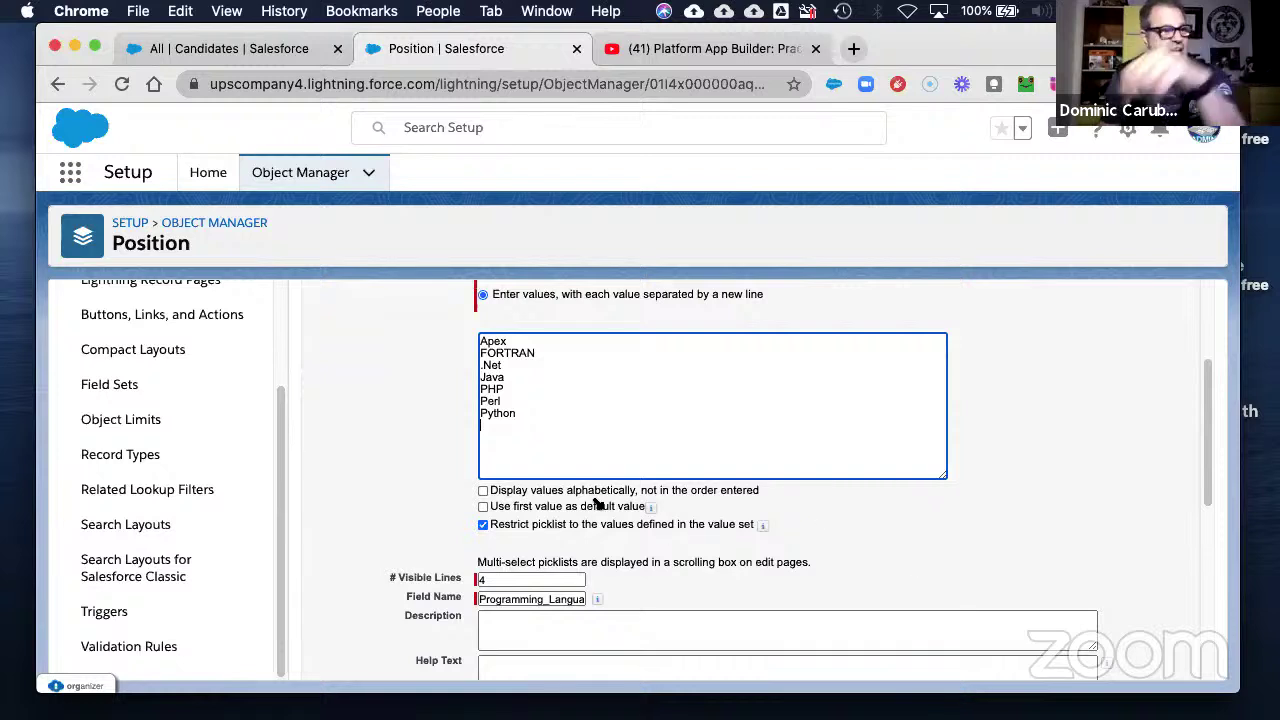
{"action": "key", "text": "BackSpace"}
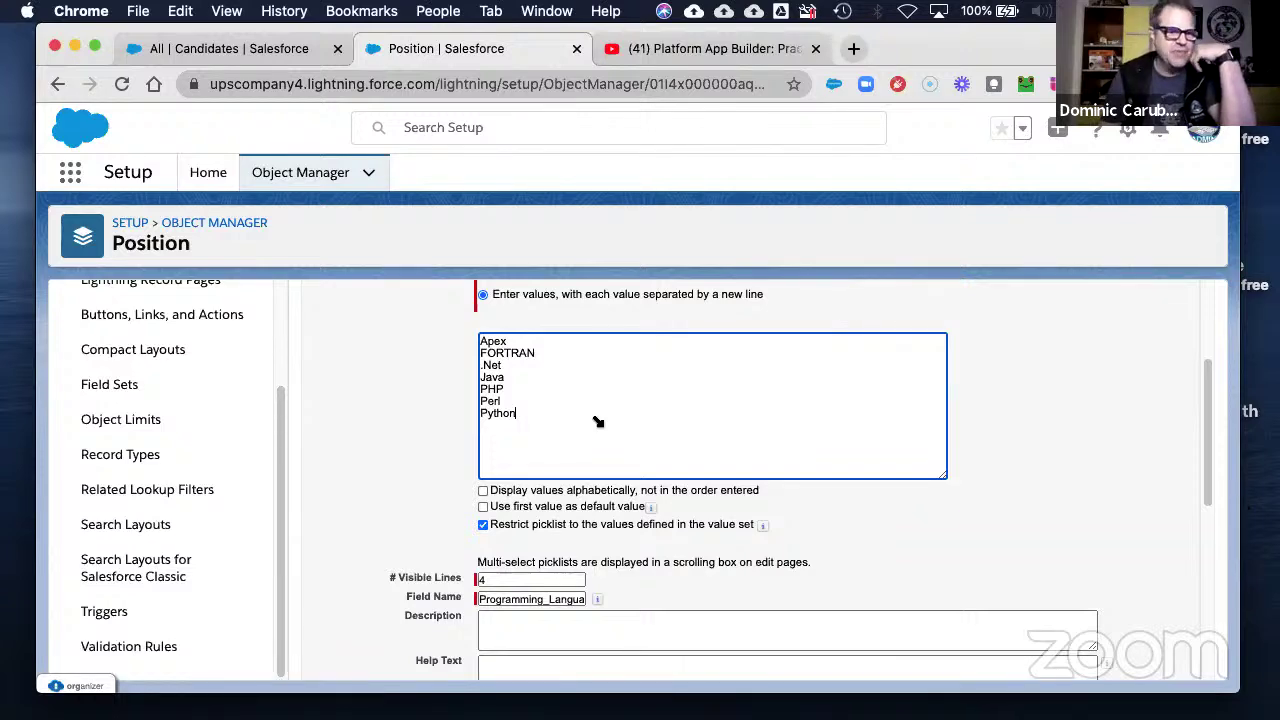
{"action": "scroll", "coordinate": [1050, 520], "scroll_direction": "down", "scroll_amount": 3}
{"action": "scroll", "coordinate": [815, 460], "scroll_direction": "up", "scroll_amount": 3}
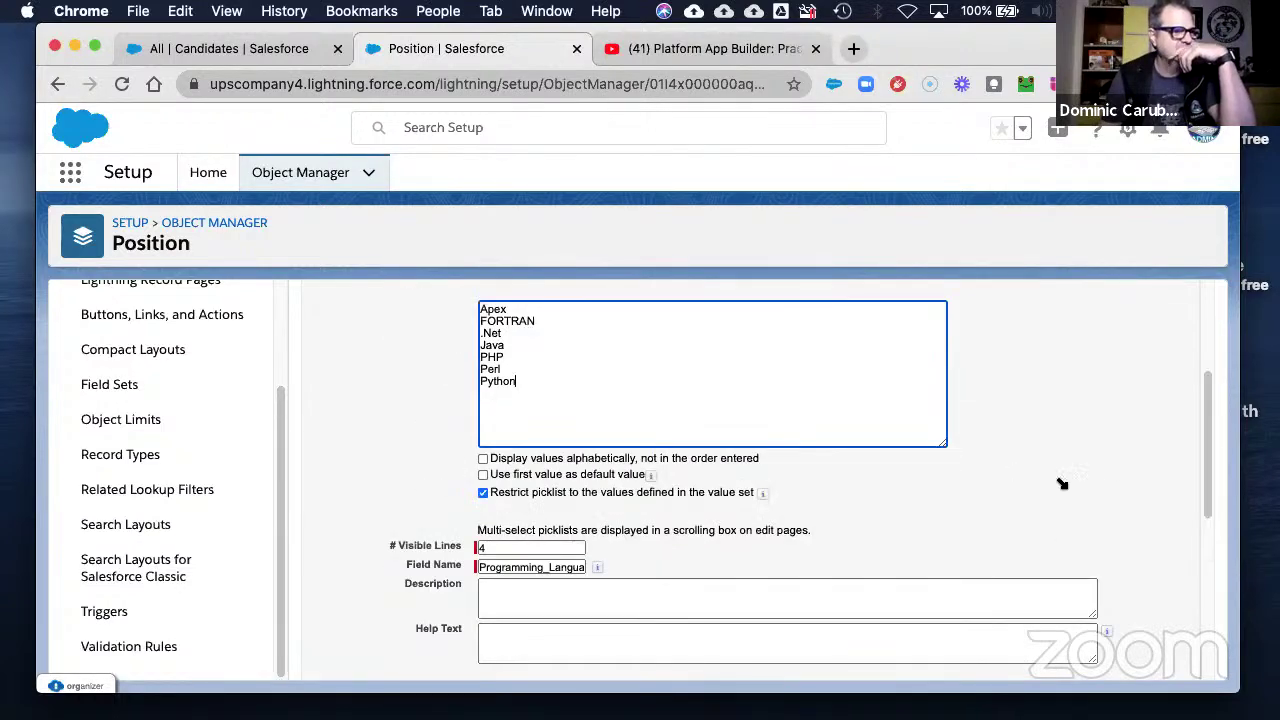
{"action": "scroll", "coordinate": [1066, 486], "scroll_direction": "up", "scroll_amount": 3}
{"action": "left_click", "coordinate": [1130, 397]}
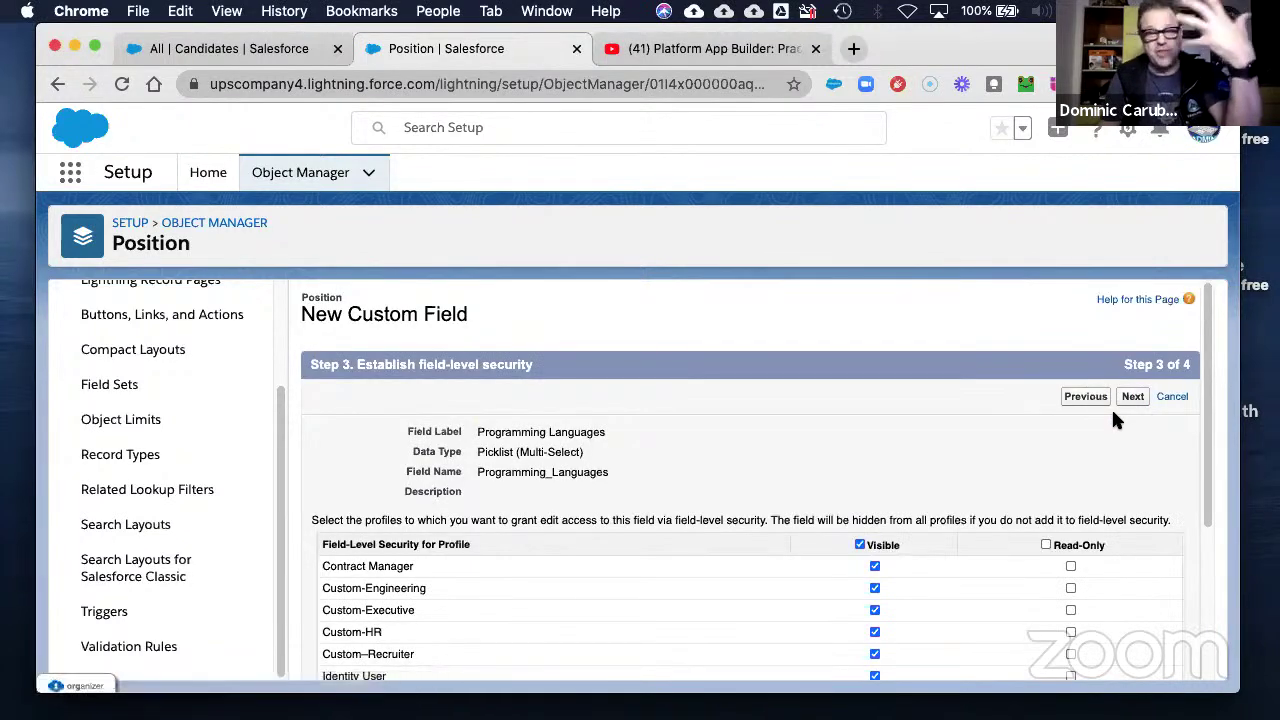
- Clear Visible for all profiles, then tick Custom-Executive, Custom-HR, Custom-Recruiter and System Administrator
{"action": "left_click", "coordinate": [860, 545]}
{"action": "scroll", "coordinate": [931, 582], "scroll_direction": "down", "scroll_amount": 4}
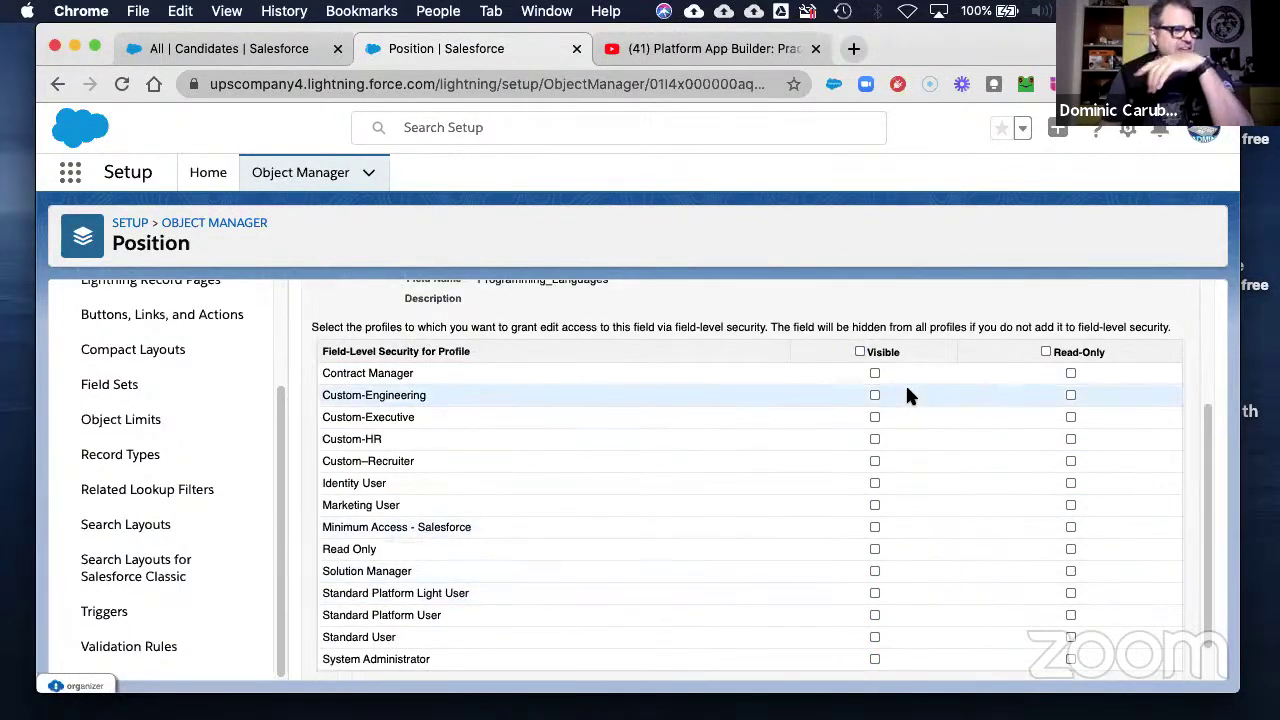
{"action": "left_click", "coordinate": [875, 418]}
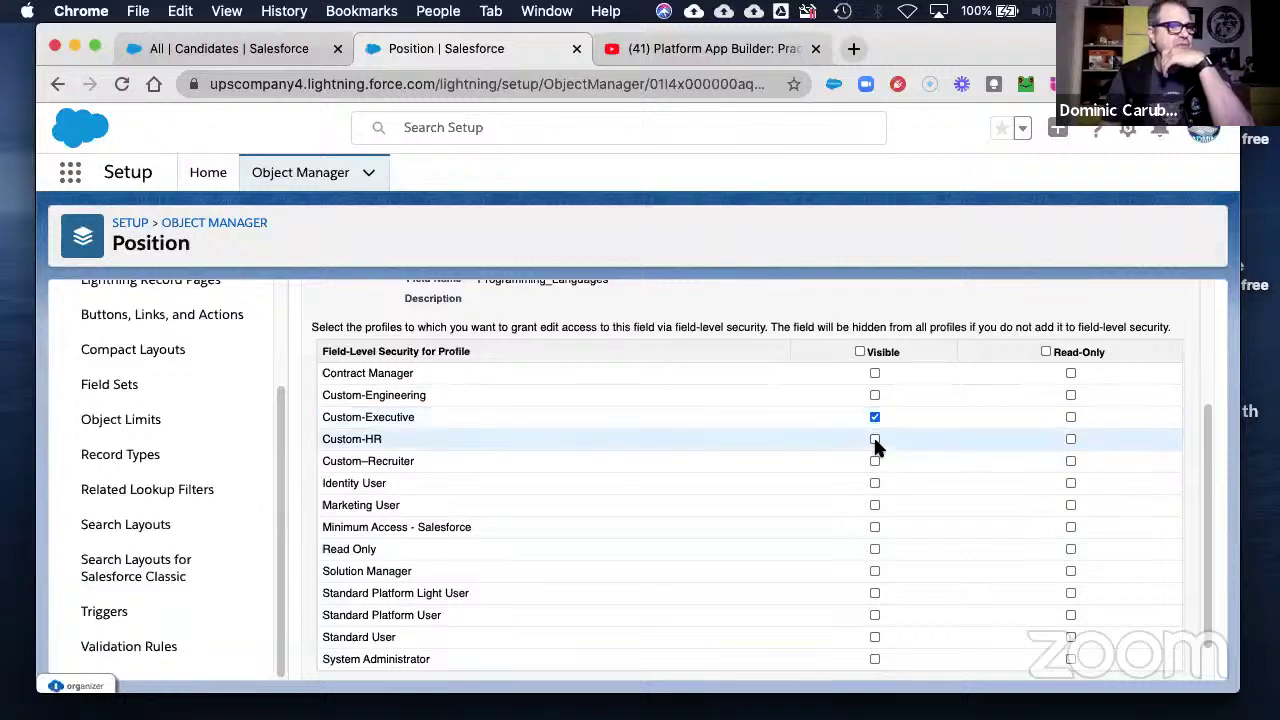
{"action": "left_click", "coordinate": [875, 440]}
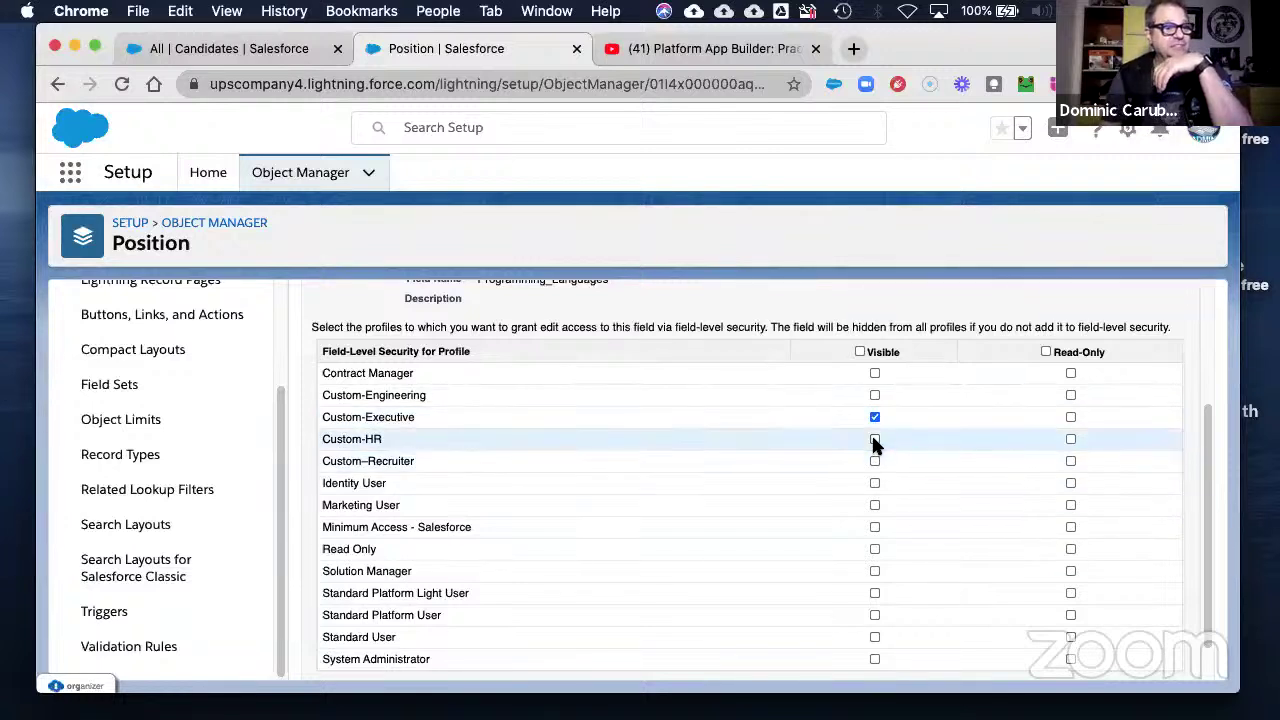
{"action": "left_click", "coordinate": [875, 462]}
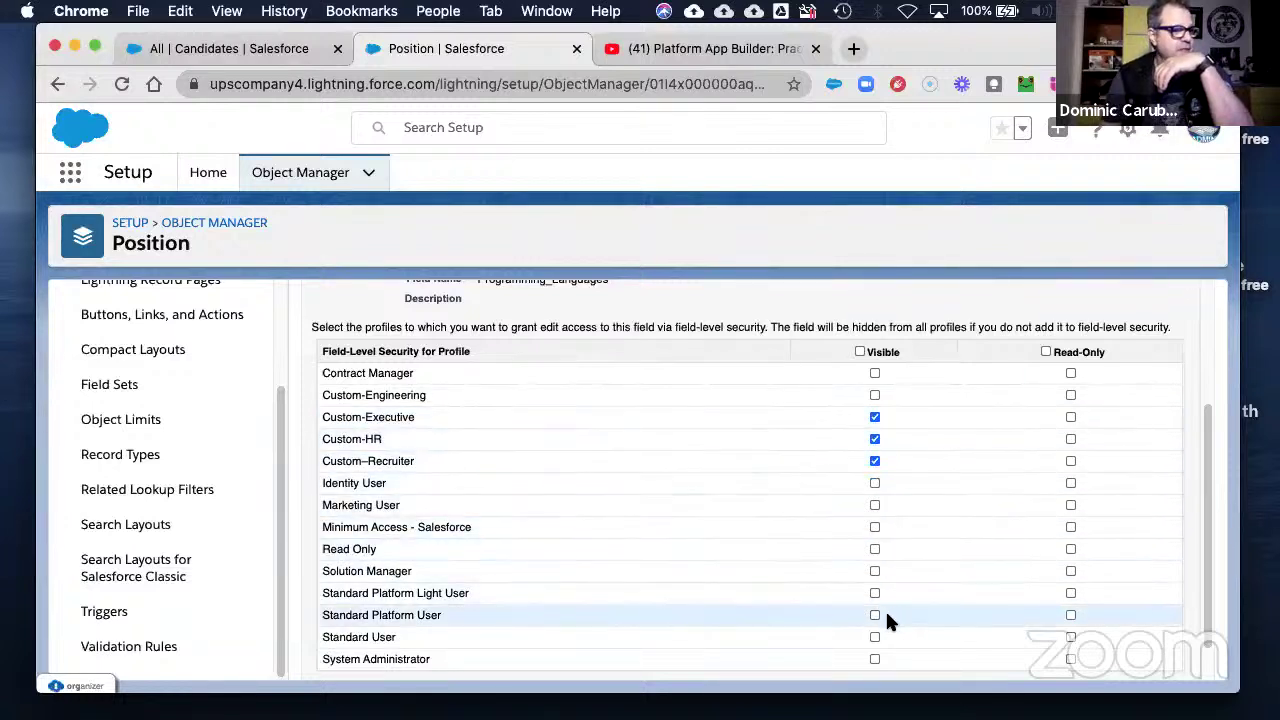
{"action": "left_click", "coordinate": [875, 659]}
{"action": "scroll", "coordinate": [950, 625], "scroll_direction": "down", "scroll_amount": 1}
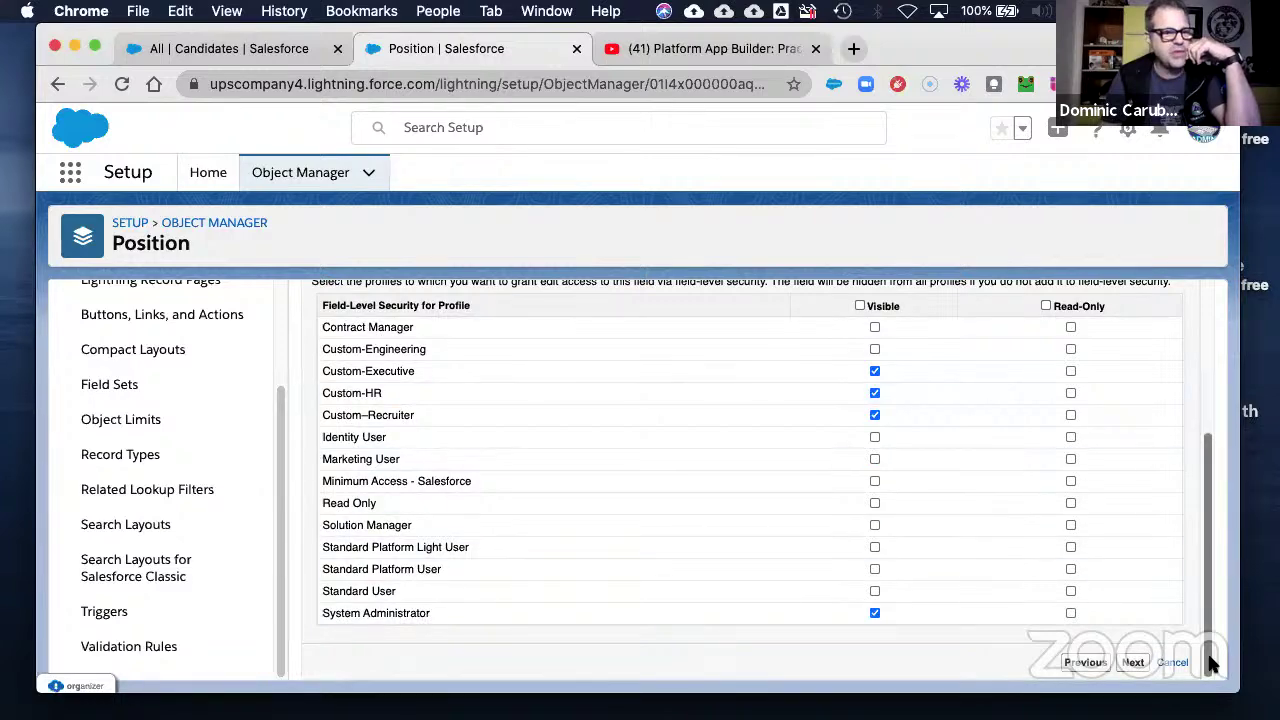
- Save Programming Languages with Position Layout unchecked under Add Field
{"action": "left_click", "coordinate": [1133, 662]}
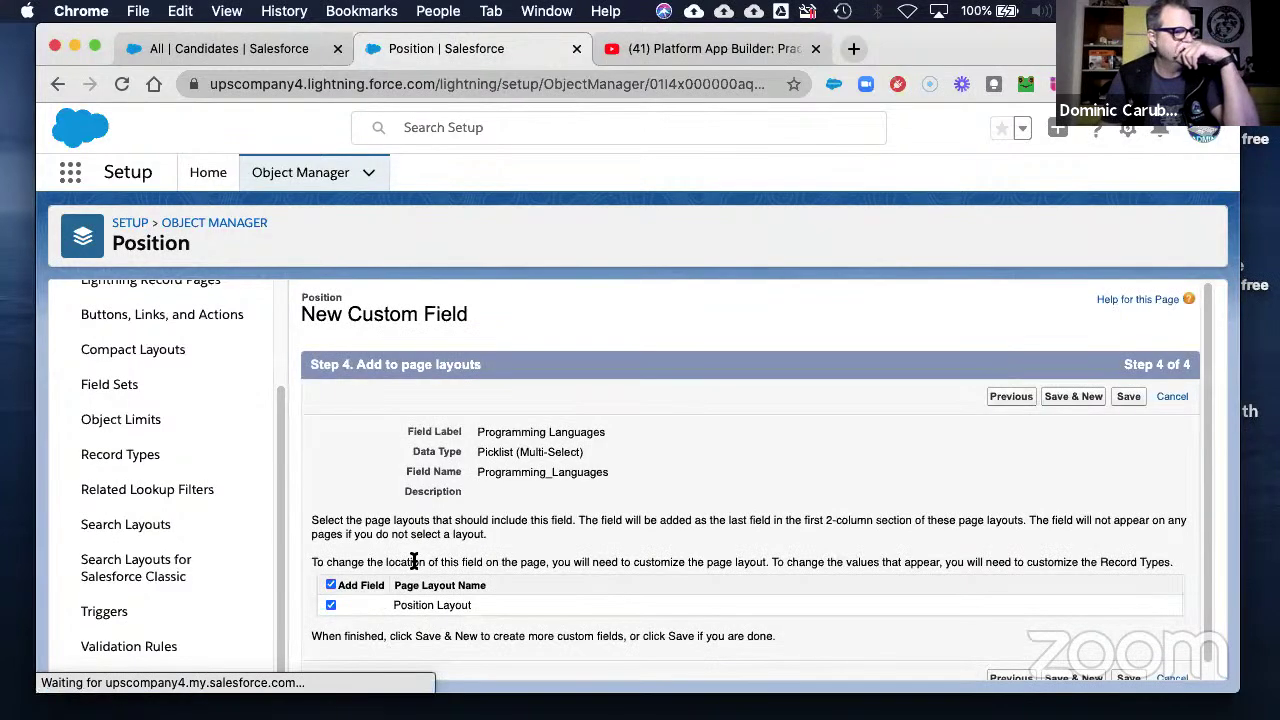
{"action": "left_click", "coordinate": [331, 585]}
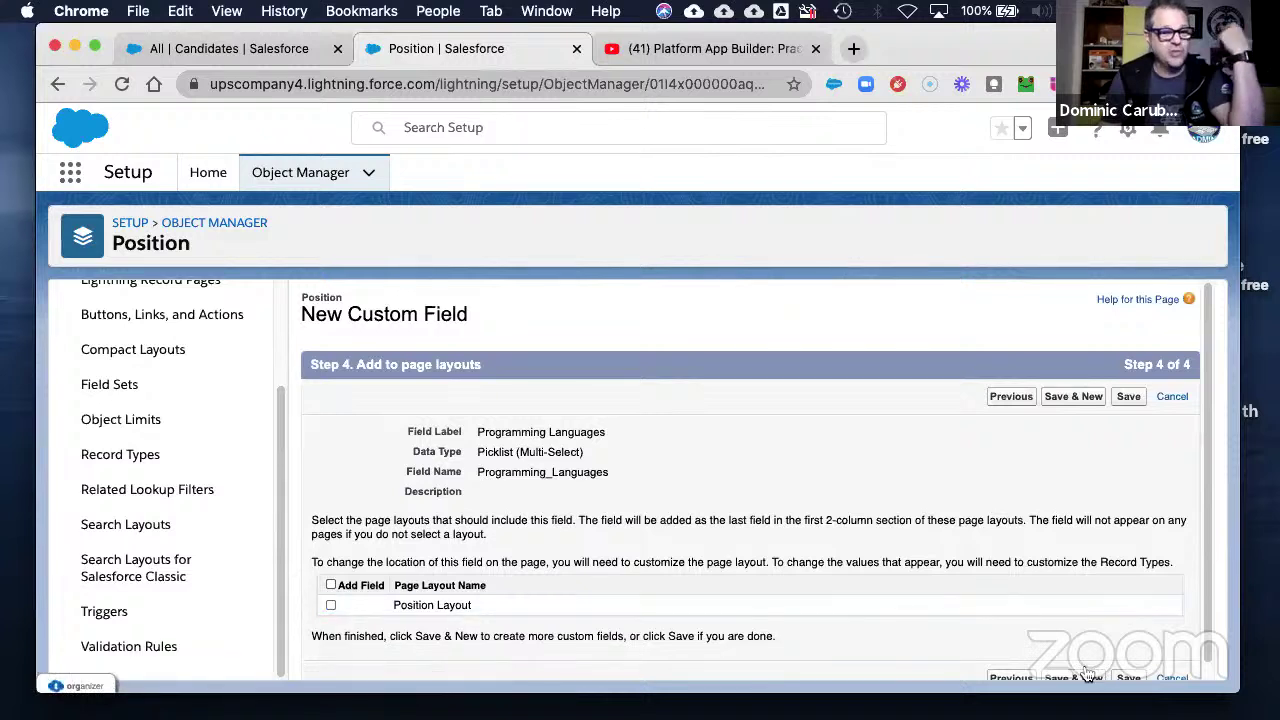
{"action": "left_click", "coordinate": [1128, 677]}
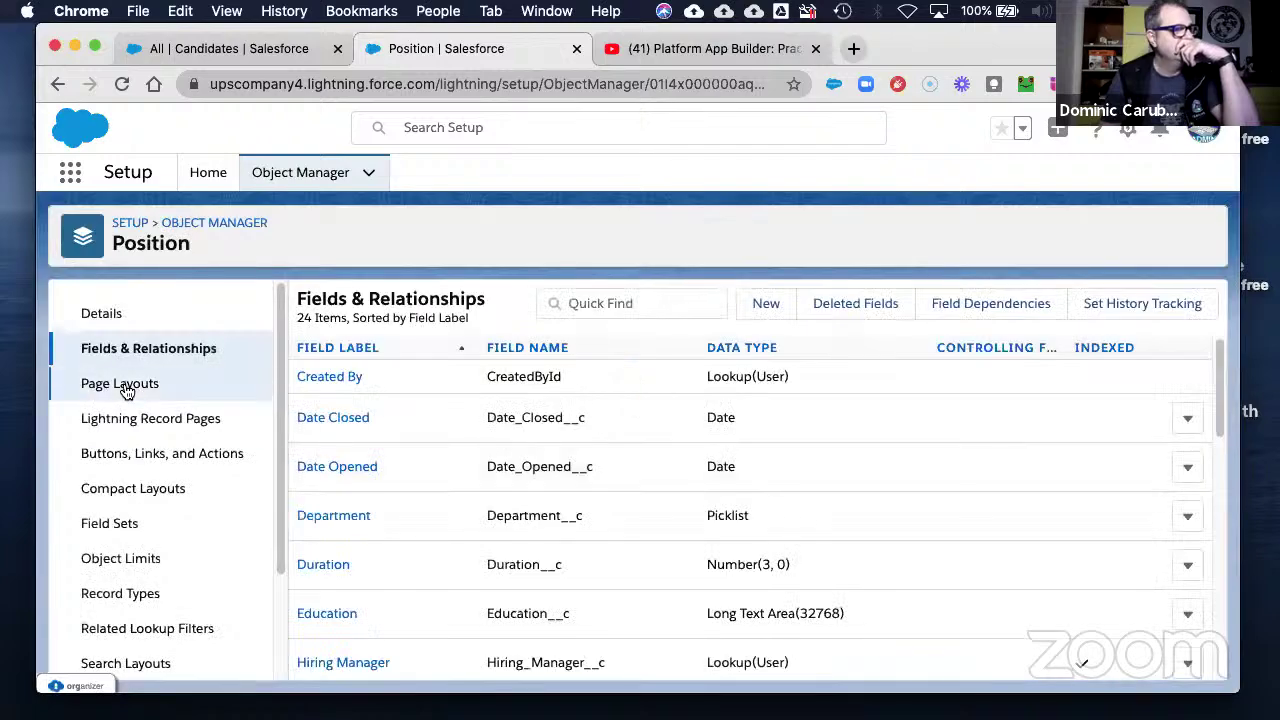
- Create a new page layout 'Technical Position Layout' cloned from Position Layout
{"action": "left_click", "coordinate": [104, 385]}
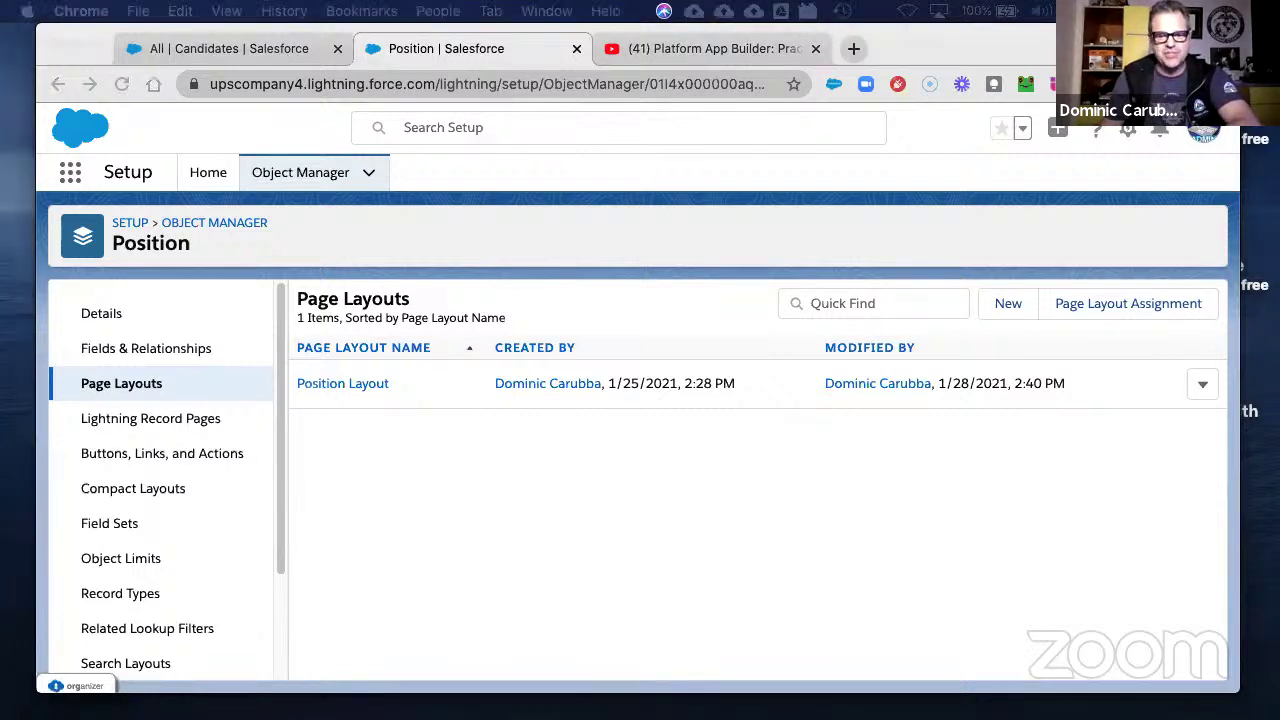
{"action": "left_click", "coordinate": [1010, 303]}
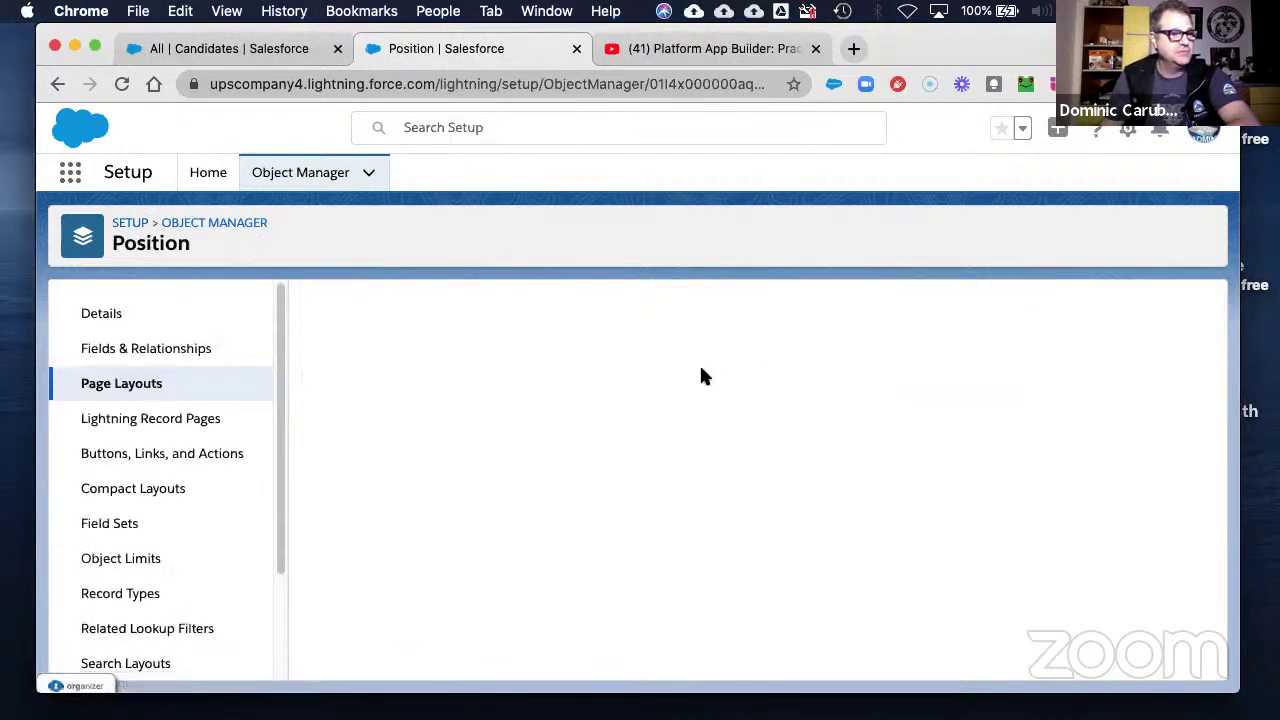
{"action": "right_click", "coordinate": [541, 421]}
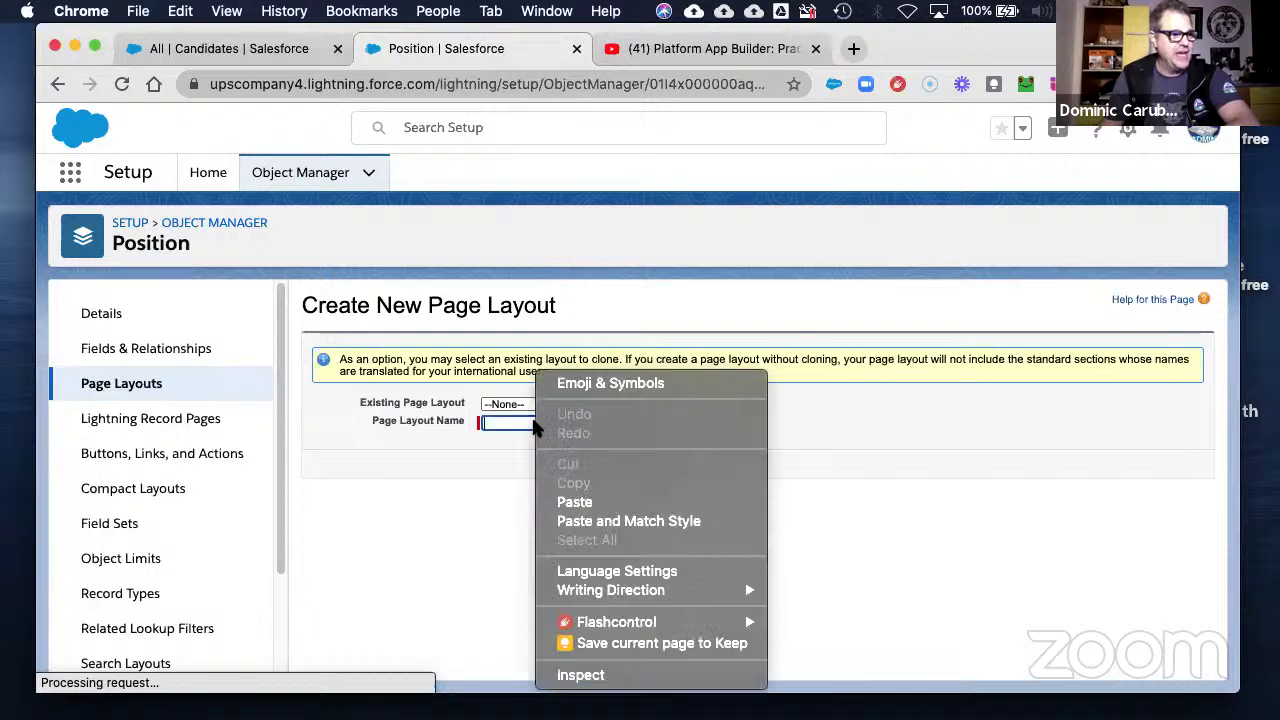
{"action": "left_click", "coordinate": [585, 503]}
{"action": "left_click", "coordinate": [510, 404]}
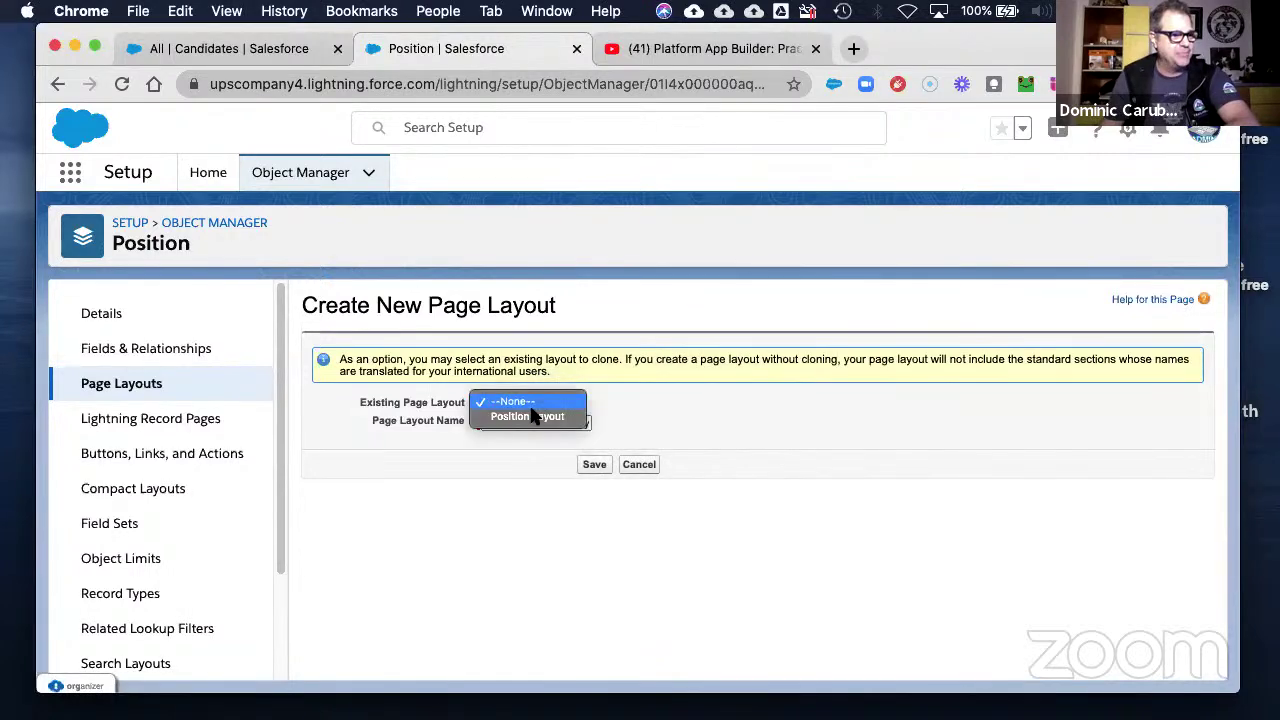
{"action": "left_click", "coordinate": [541, 416]}
{"action": "left_click", "coordinate": [592, 465]}
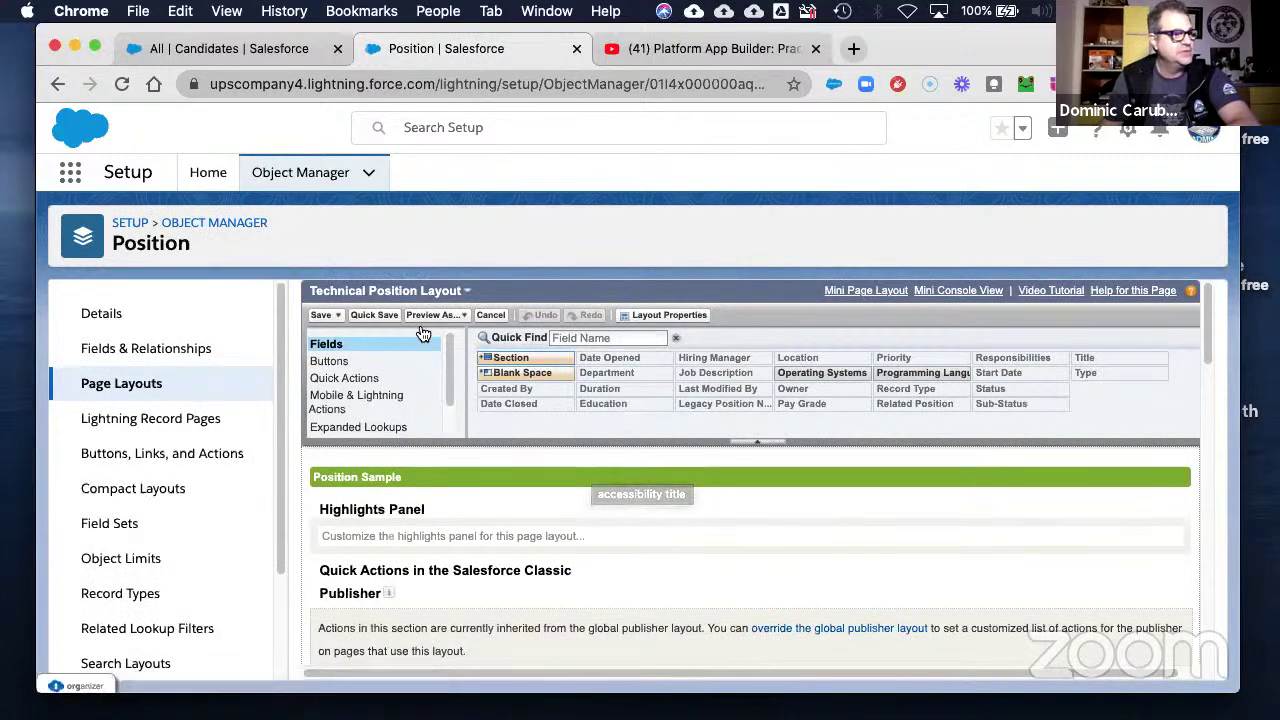
- Add a 1-Column section named 'Technical Skills' to the Technical Position Layout
{"action": "left_click_drag", "start_coordinate": [457, 363], "coordinate": [391, 625]}
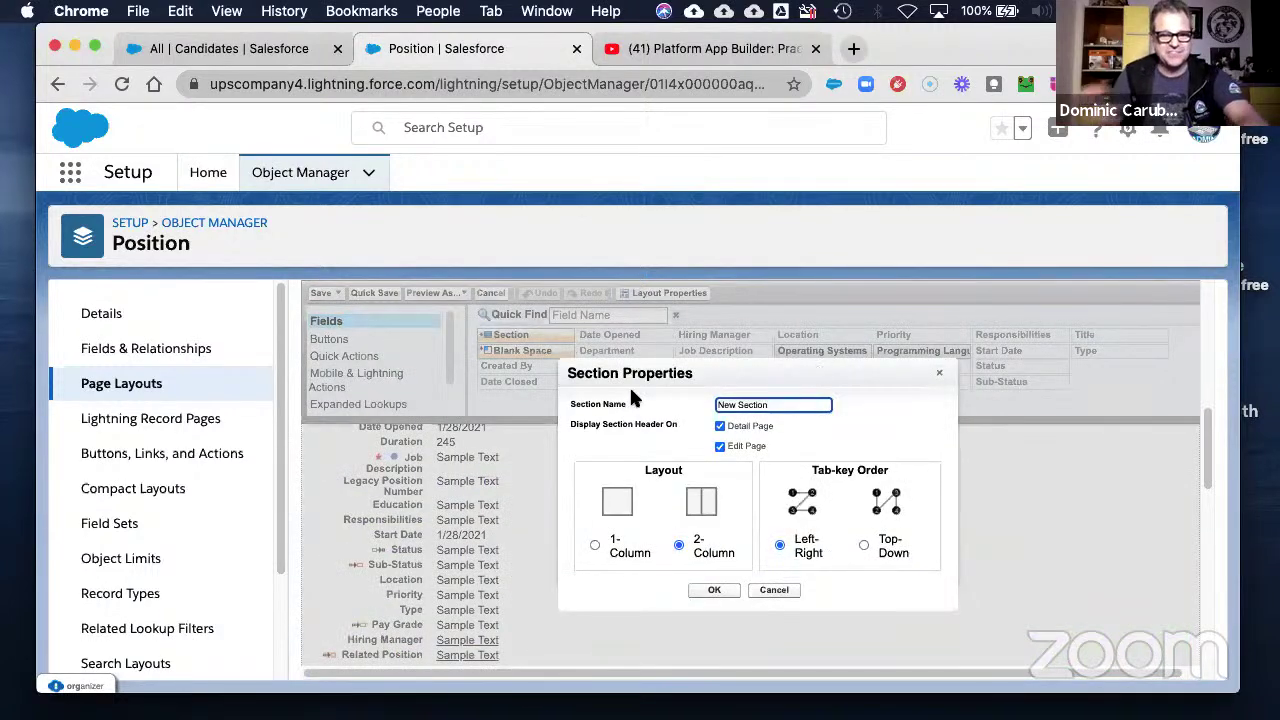
{"action": "type", "text": "Technical Ski"}
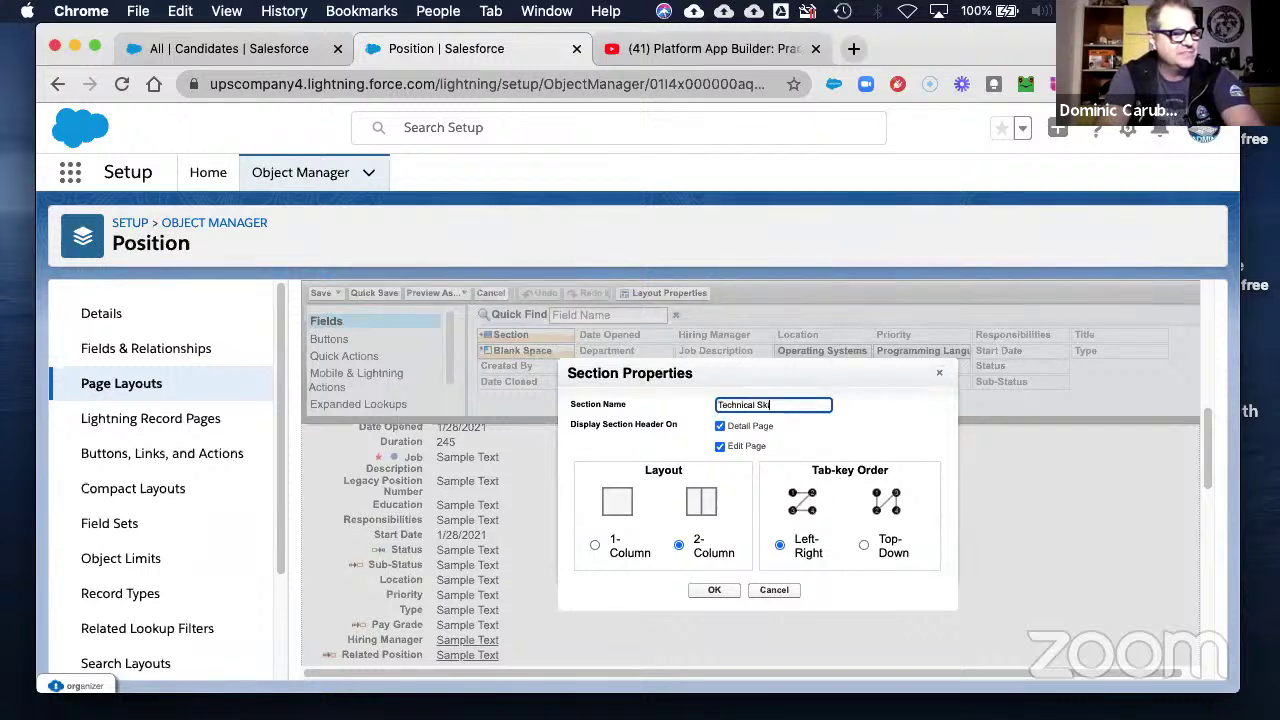
{"action": "type", "text": "lls"}
{"action": "key", "text": "Tab"}
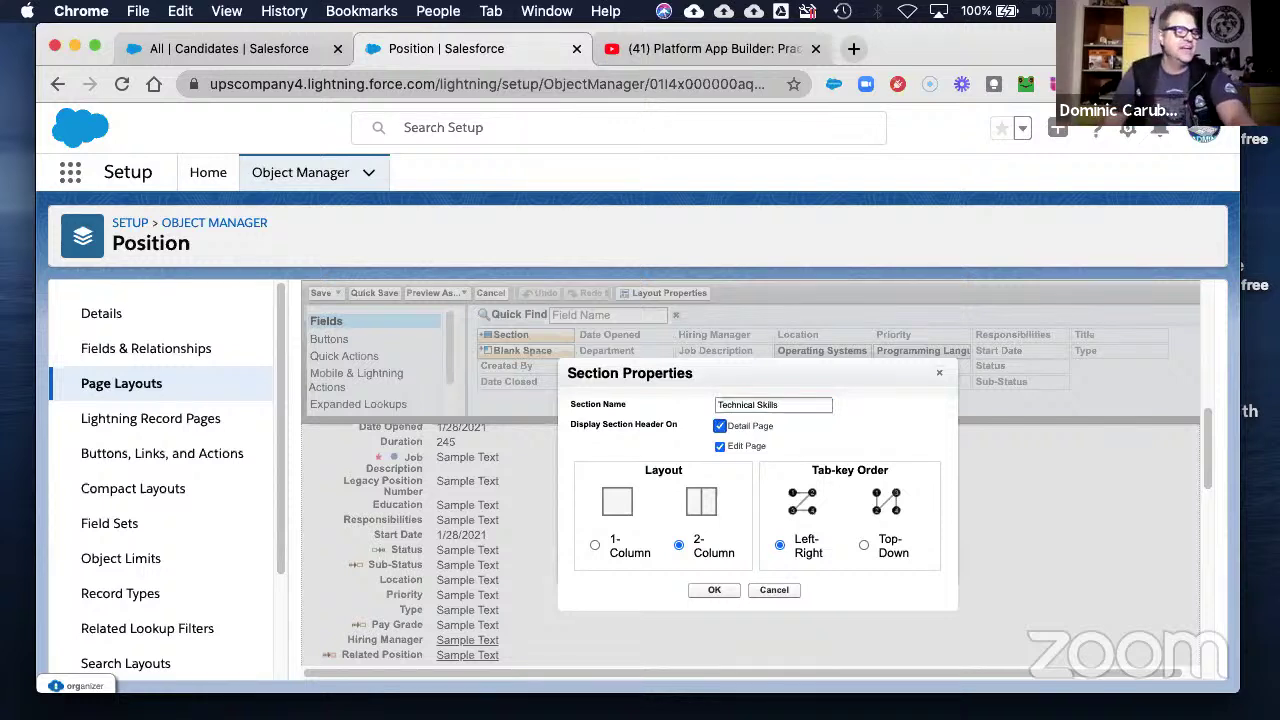
{"action": "left_click", "coordinate": [594, 544]}
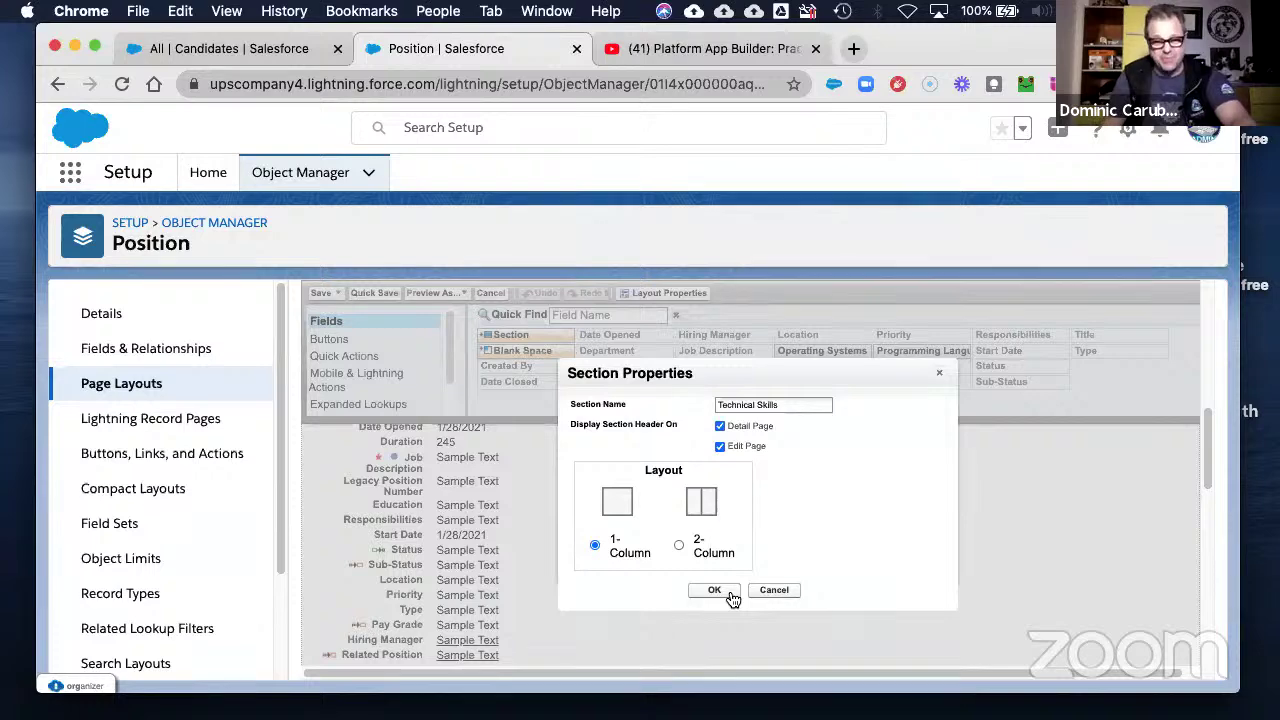
{"action": "left_click", "coordinate": [731, 596]}
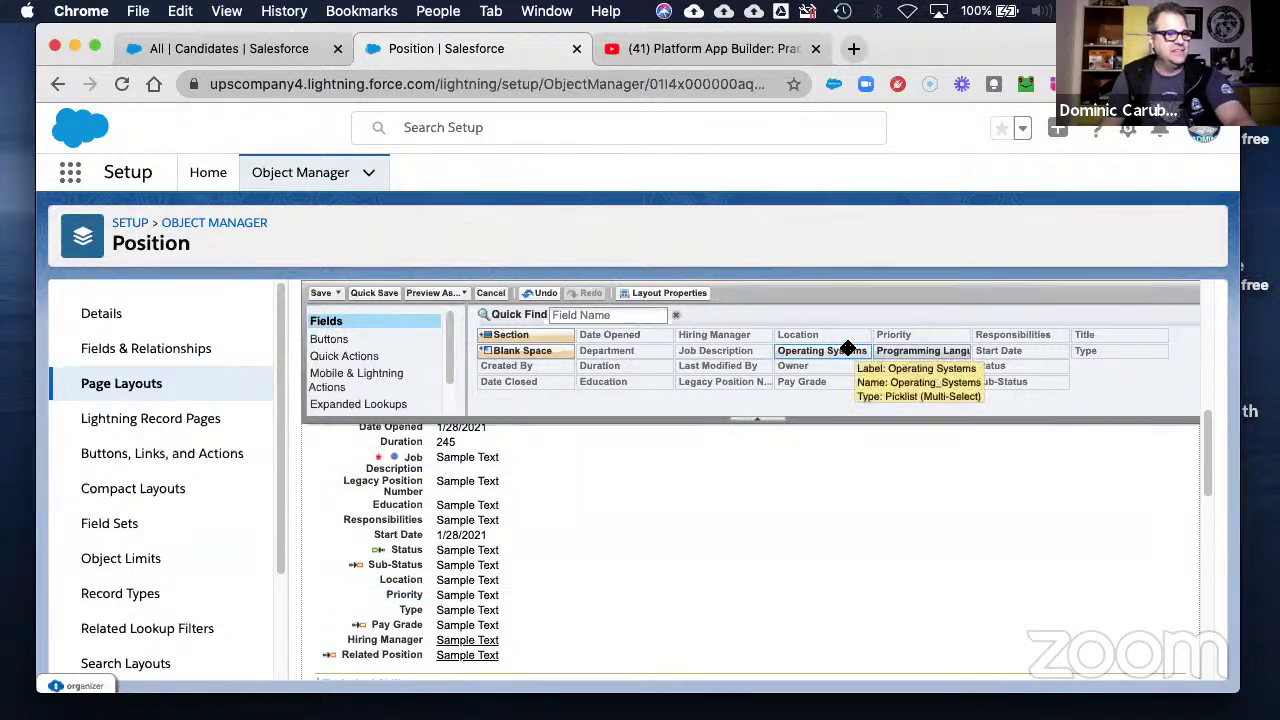
- Put Operating Systems and Programming Languages into Technical Skills and save the layout
{"action": "left_click_drag", "start_coordinate": [847, 349], "coordinate": [584, 576]}
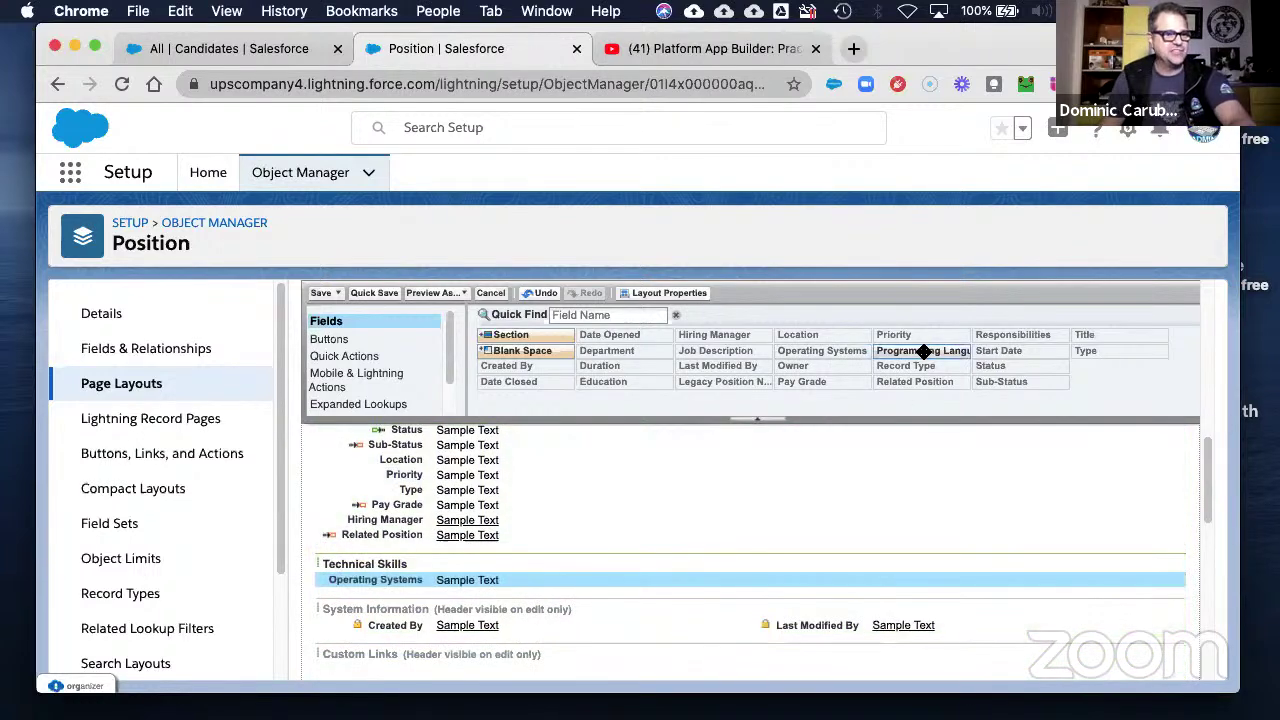
{"action": "left_click_drag", "start_coordinate": [921, 351], "coordinate": [495, 580]}
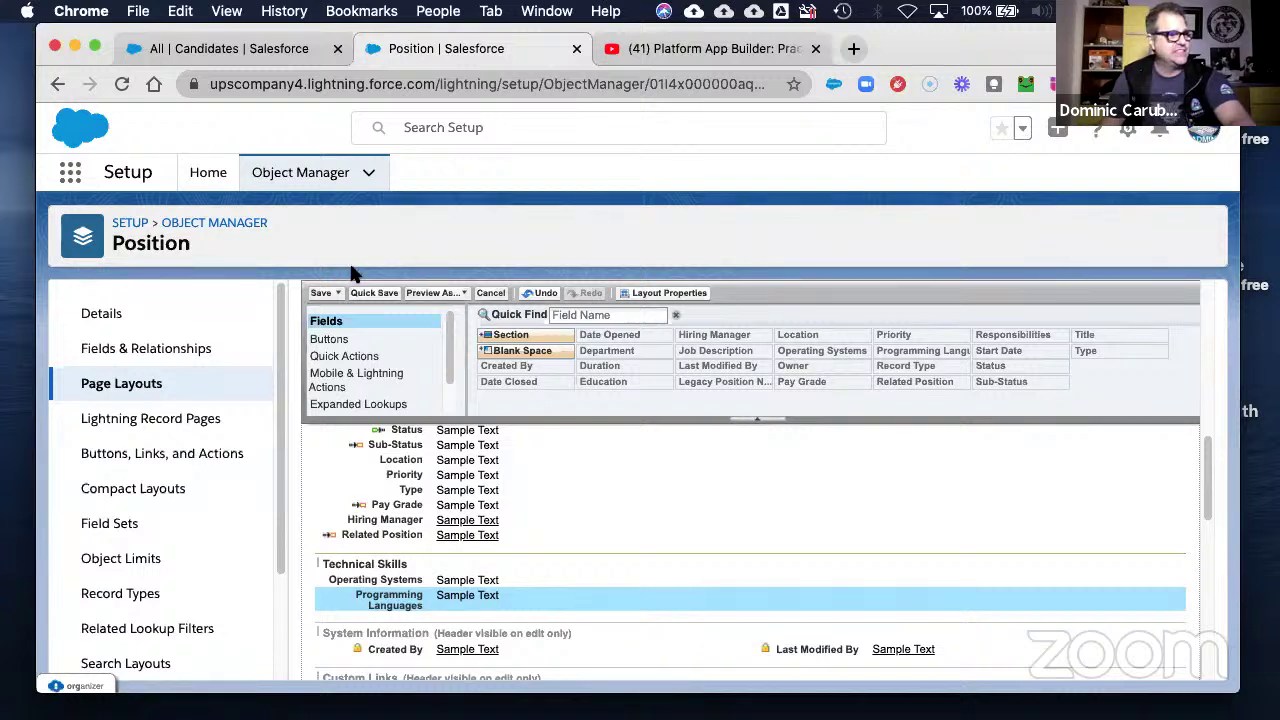
{"action": "left_click", "coordinate": [320, 293]}
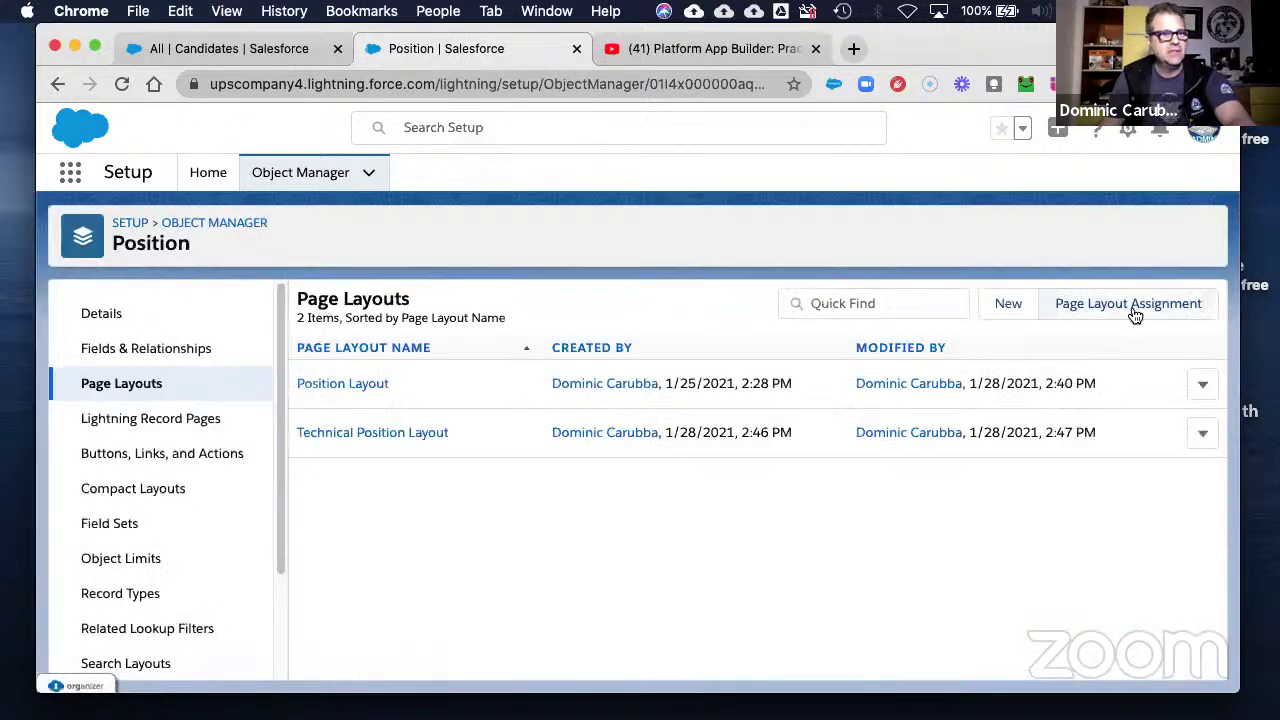
- Open Position's page layout assignments for editing
{"action": "left_click", "coordinate": [1131, 310]}
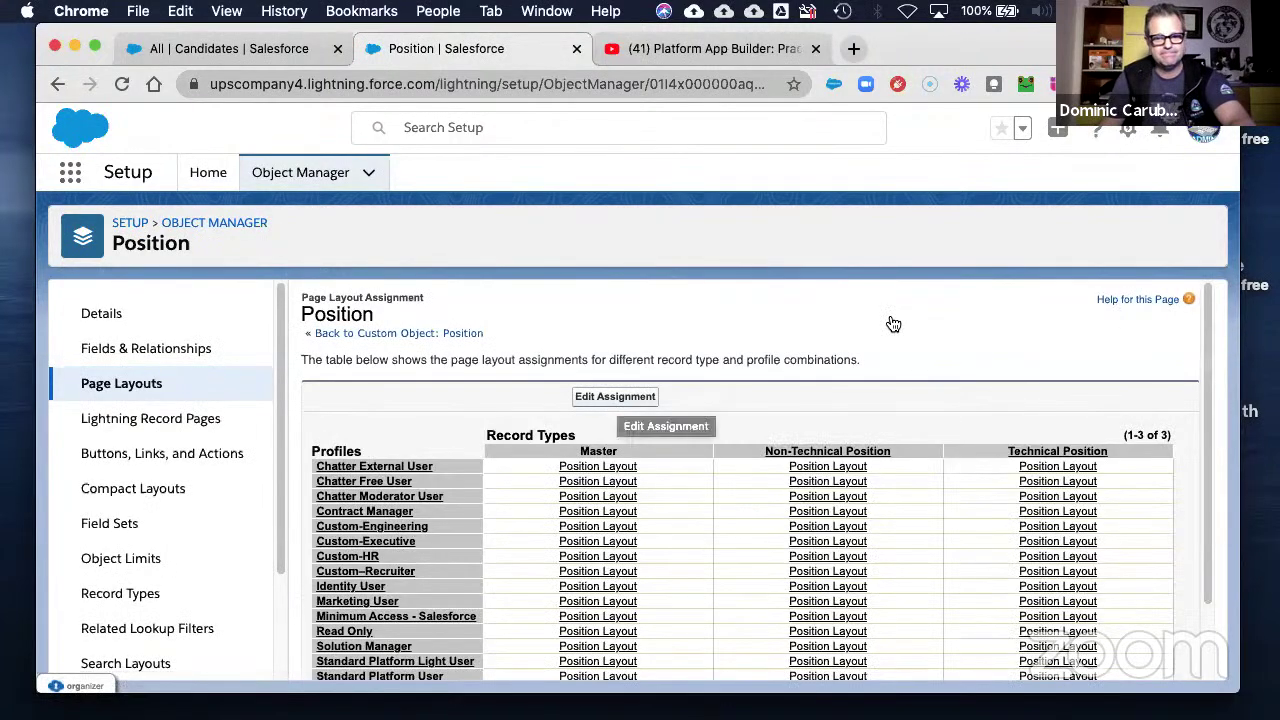
{"action": "left_click", "coordinate": [614, 397]}
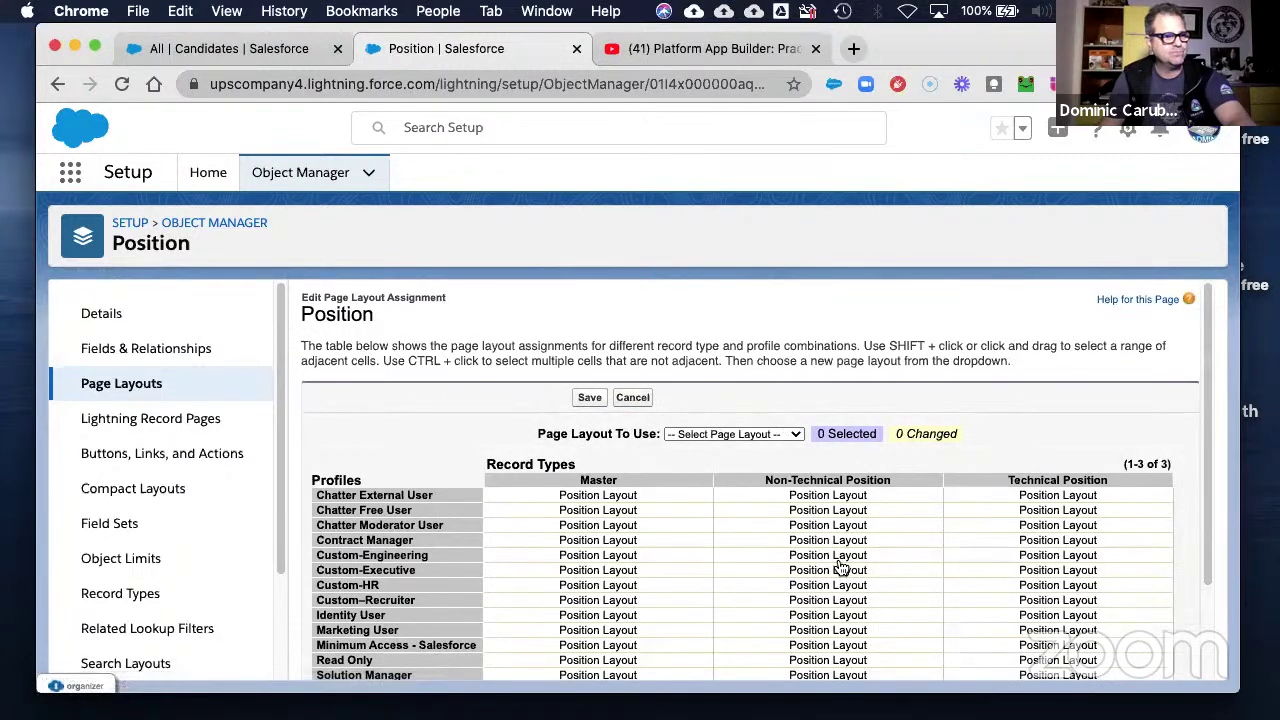
{"action": "scroll", "coordinate": [862, 598], "scroll_direction": "down", "scroll_amount": 2}
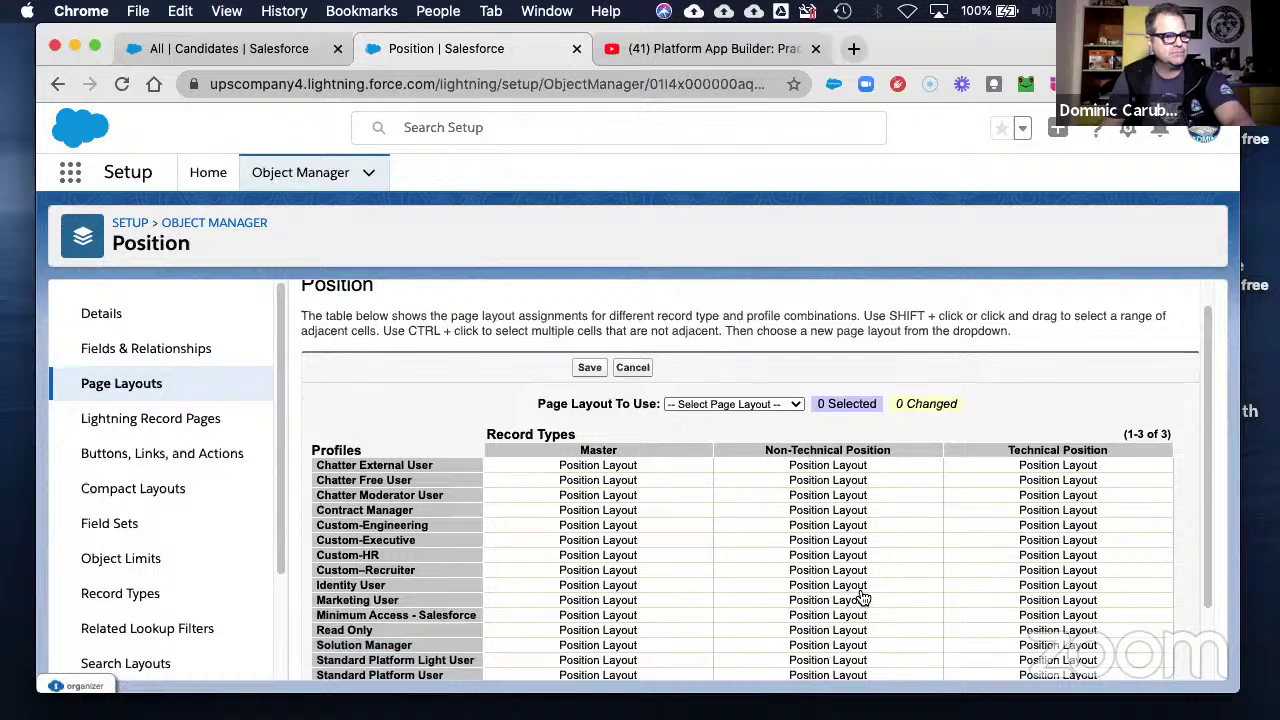
{"action": "scroll", "coordinate": [900, 590], "scroll_direction": "down", "scroll_amount": 2}
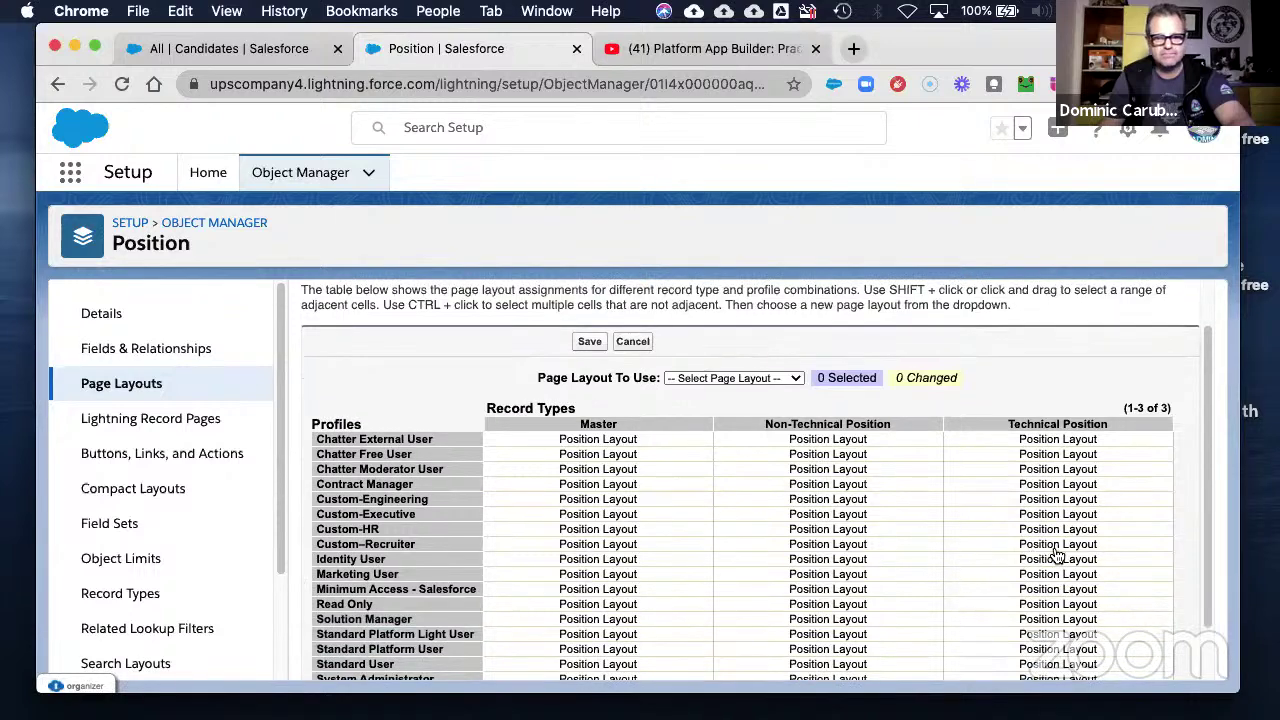
- Select all three Custom-Recruiter record-type cells in the assignment table
{"action": "left_click", "coordinate": [1060, 503]}
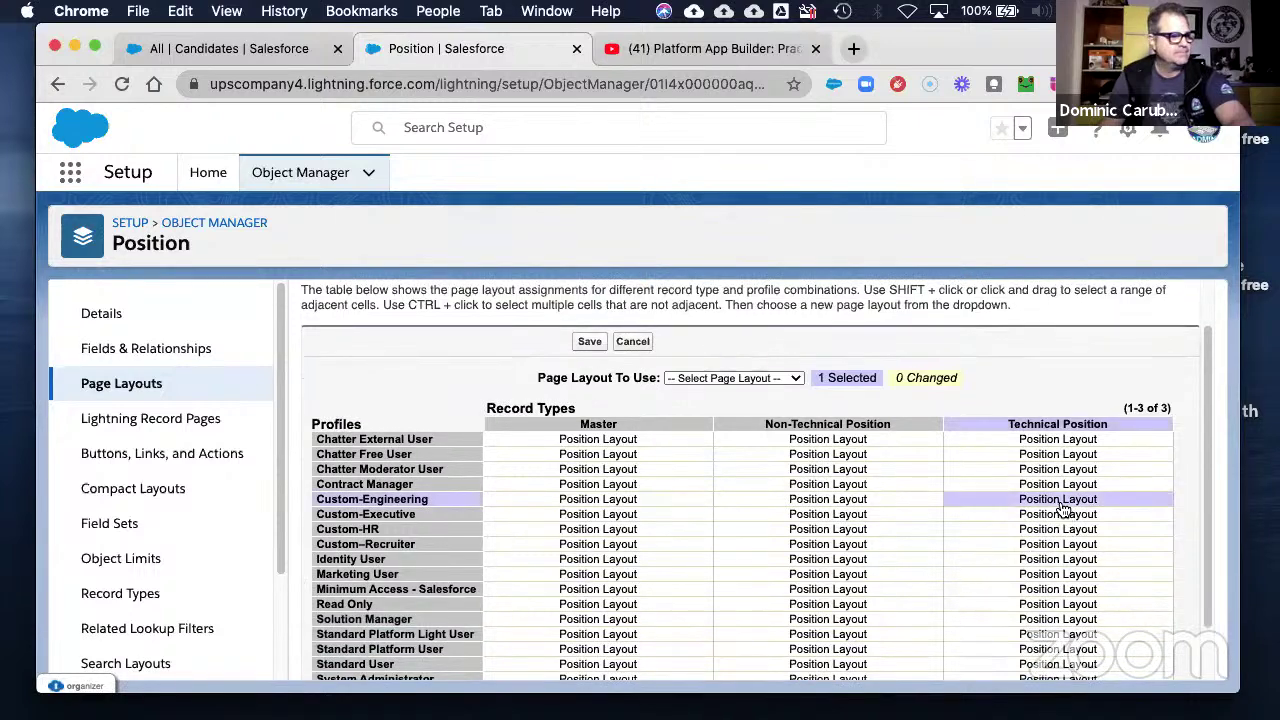
{"action": "left_click", "coordinate": [1062, 516]}
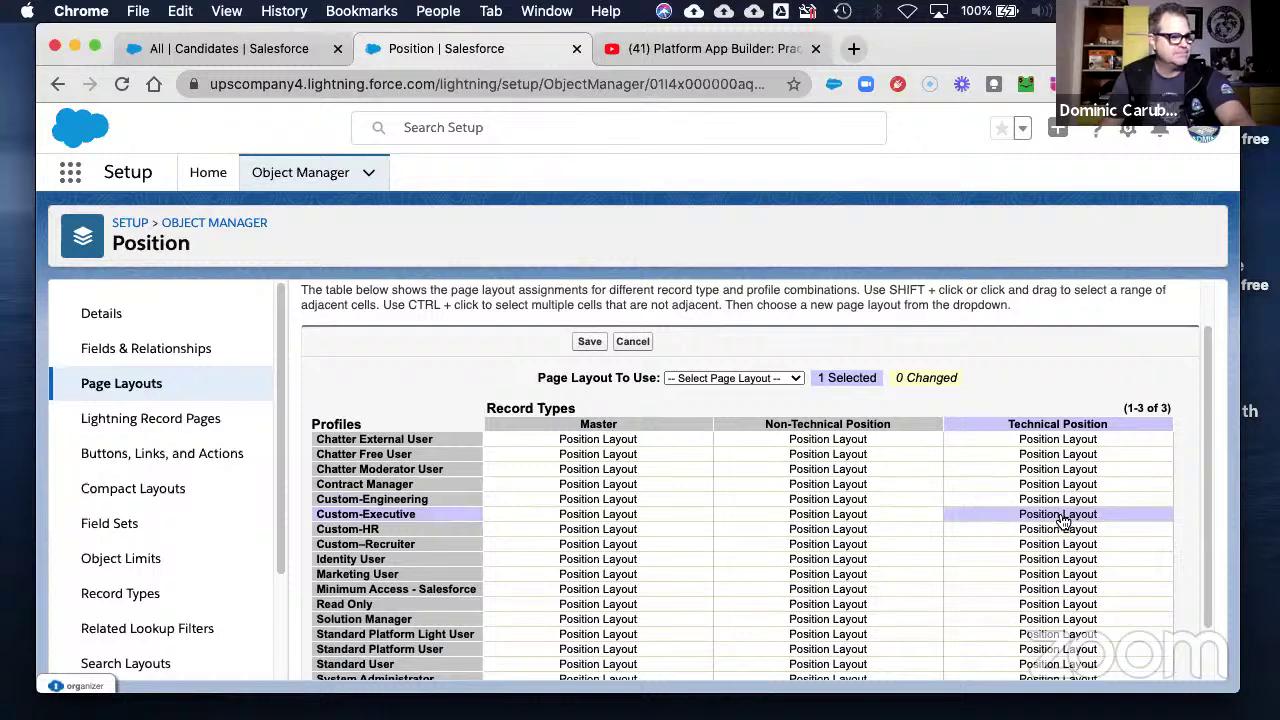
{"action": "left_click", "coordinate": [1057, 544]}
{"action": "left_click", "coordinate": [1055, 531]}
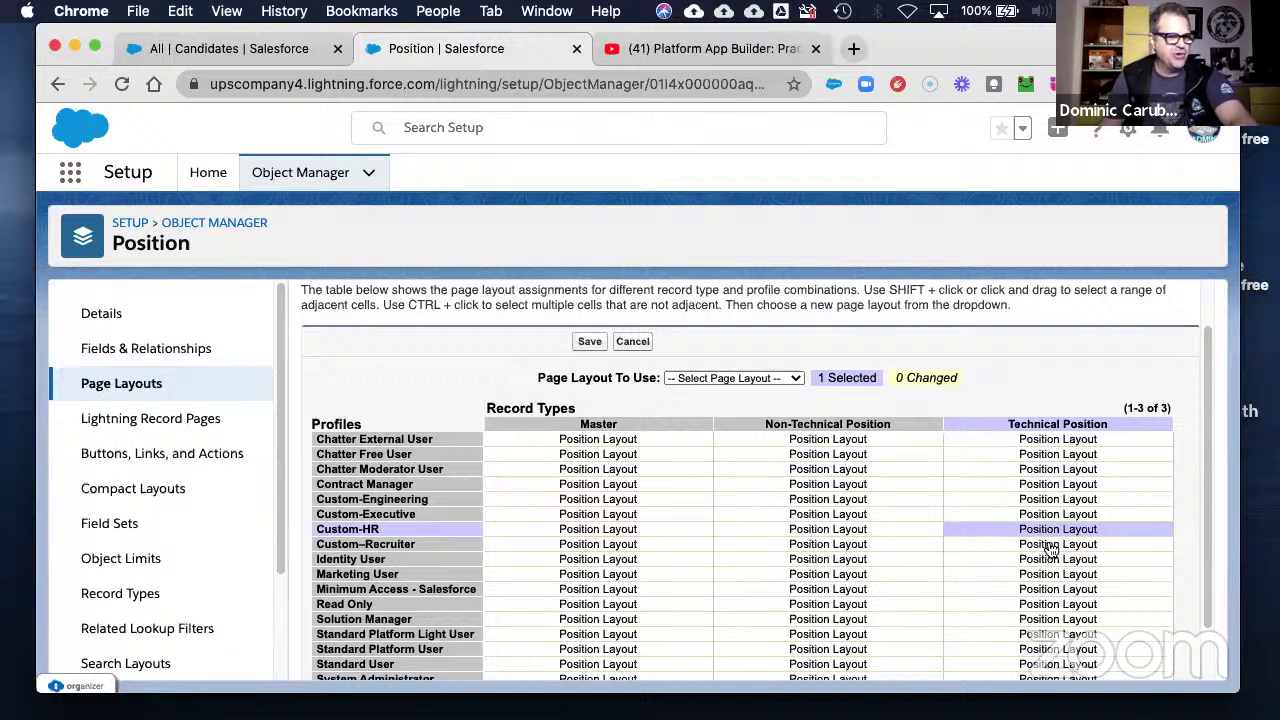
{"action": "left_click", "coordinate": [1052, 545]}
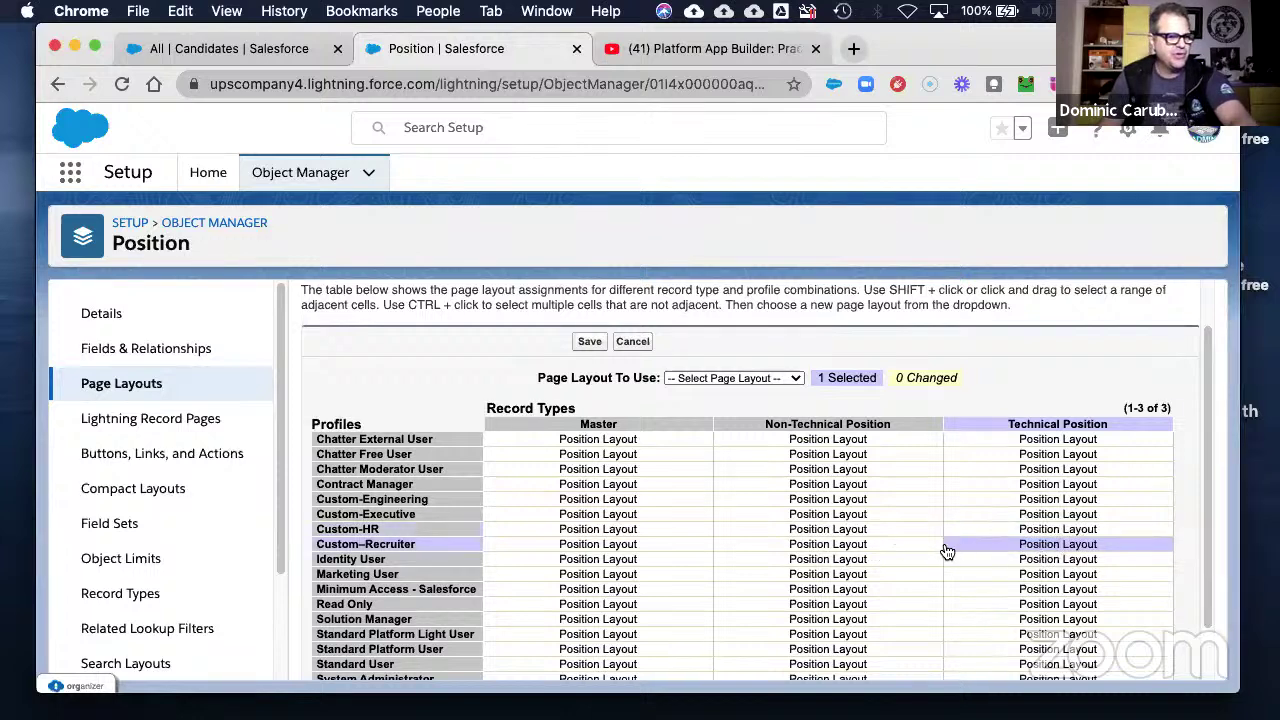
{"action": "left_click_drag", "start_coordinate": [968, 553], "coordinate": [597, 550]}
- Assign Technical Position Layout to the Custom-Recruiter row and all three System Administrator cells
{"action": "left_click", "coordinate": [717, 385]}
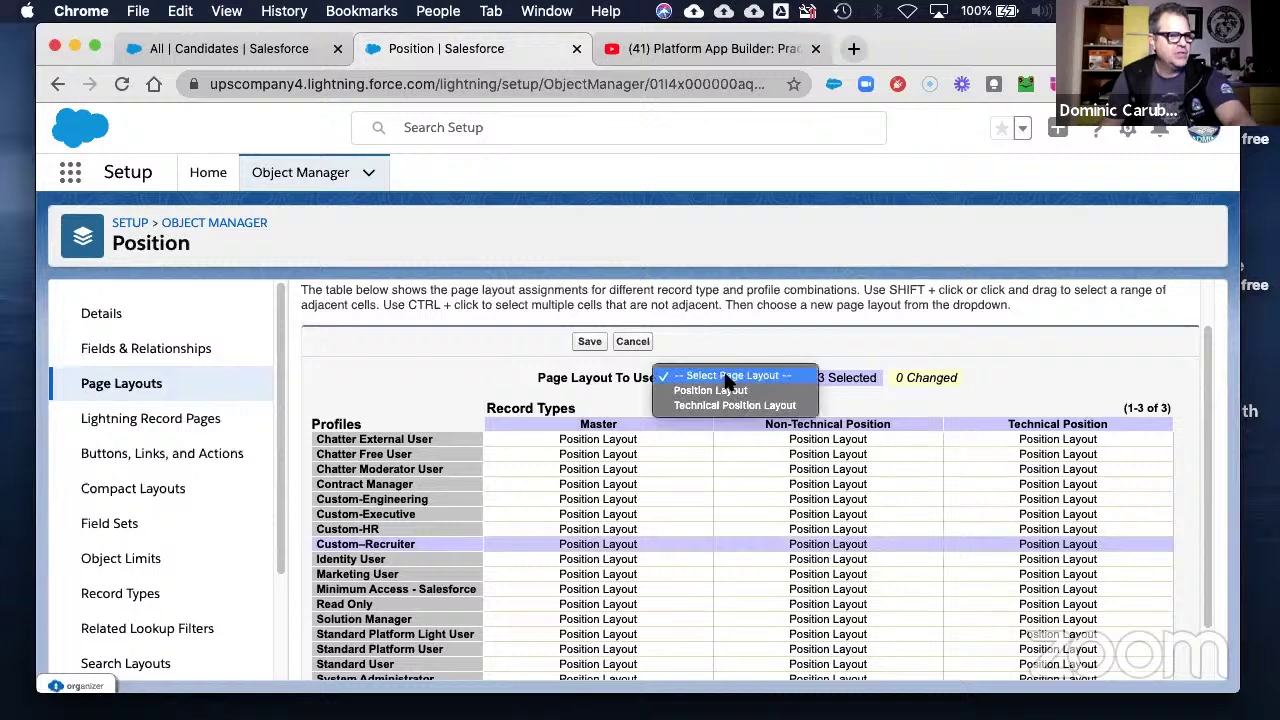
{"action": "left_click", "coordinate": [729, 406]}
{"action": "scroll", "coordinate": [723, 514], "scroll_direction": "down", "scroll_amount": 3}
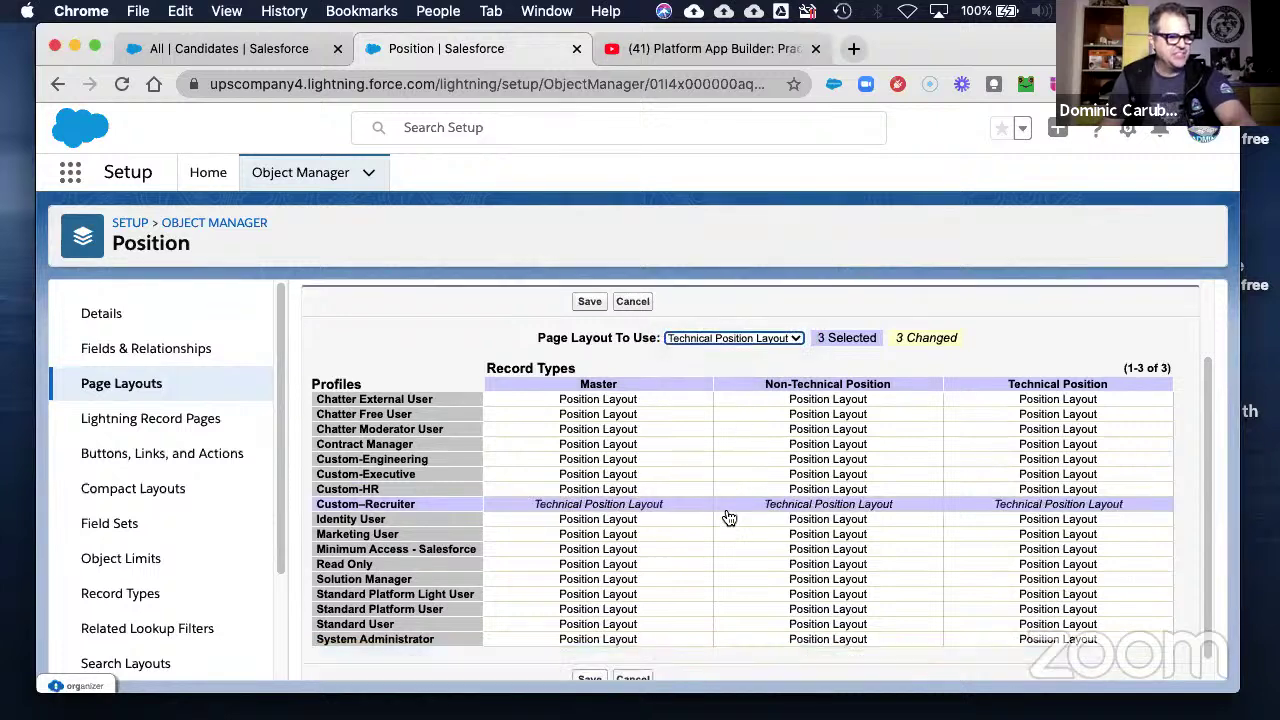
{"action": "left_click_drag", "start_coordinate": [578, 617], "coordinate": [1100, 620]}
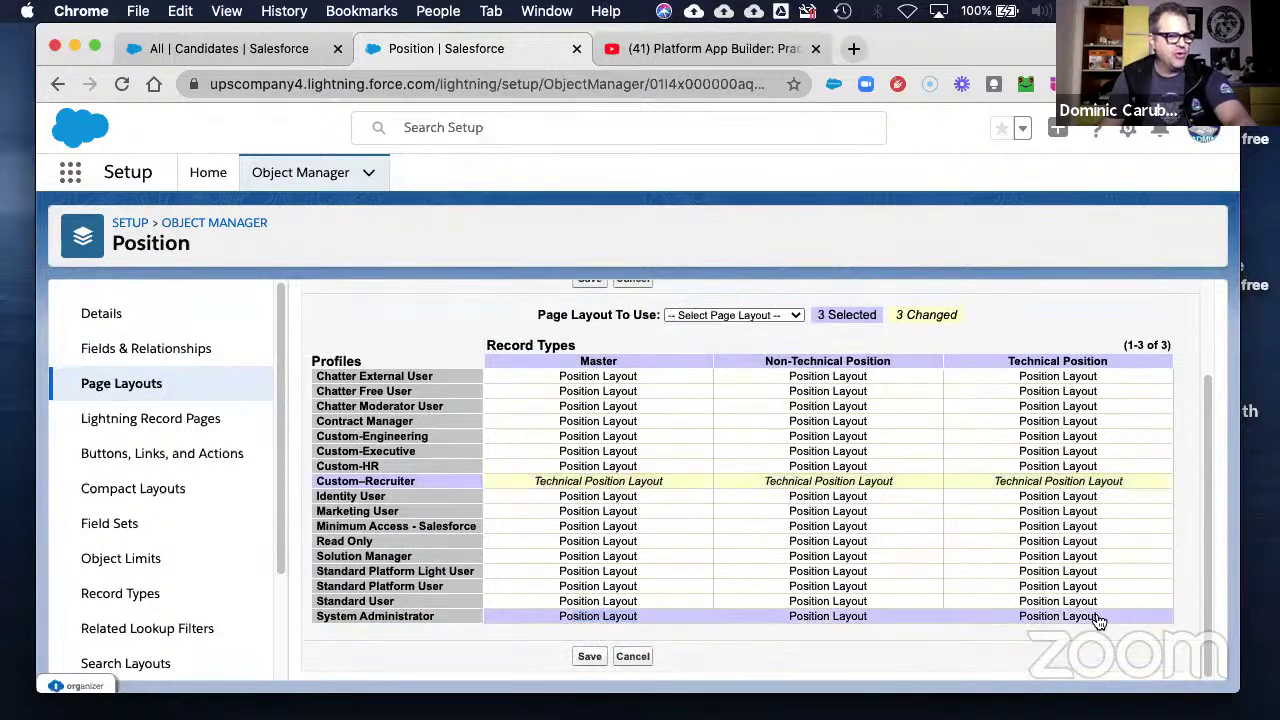
{"action": "left_click", "coordinate": [740, 316]}
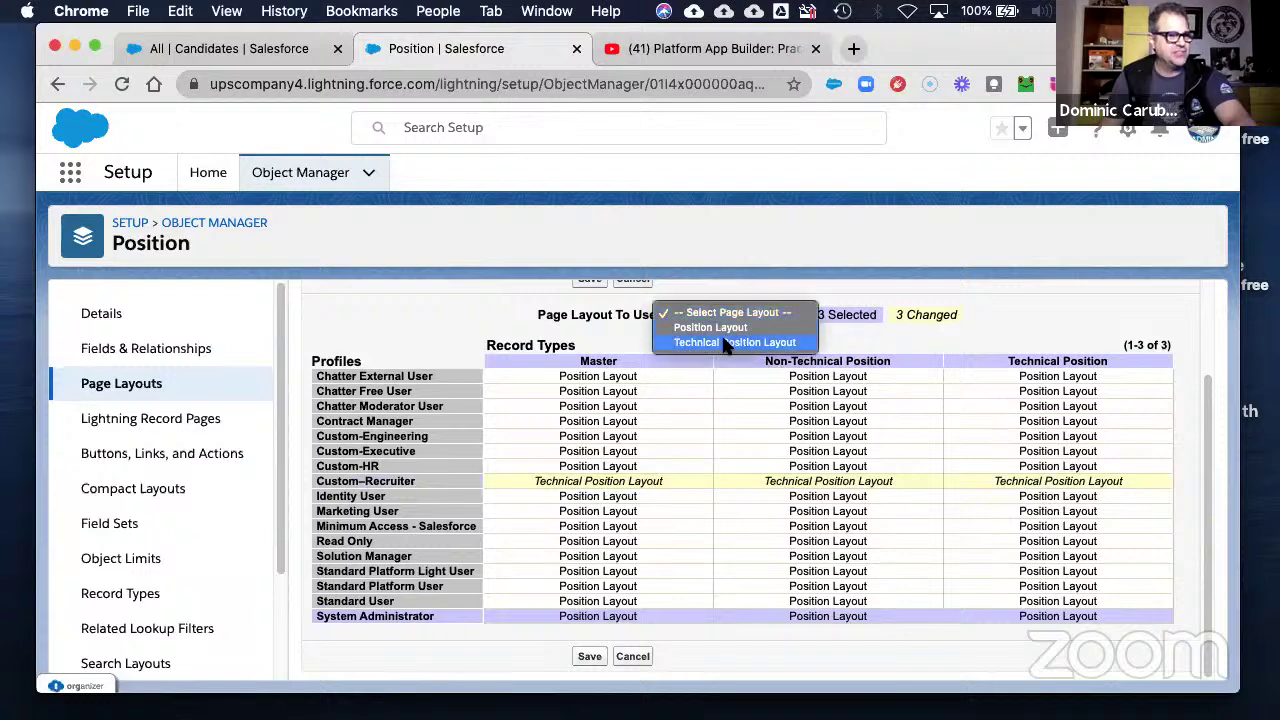
{"action": "left_click", "coordinate": [735, 345]}
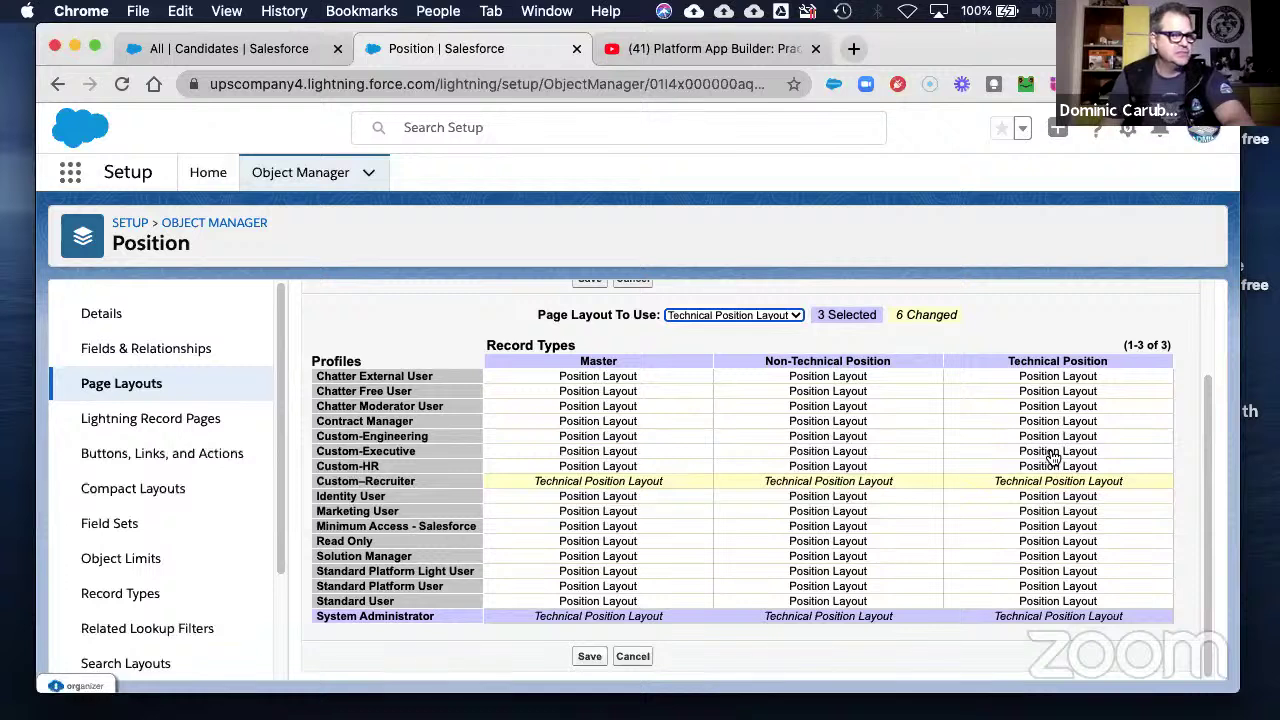
- Assign Technical Position Layout to the Custom-Executive and Custom-HR Technical Position cells
{"action": "left_click", "coordinate": [1051, 455]}
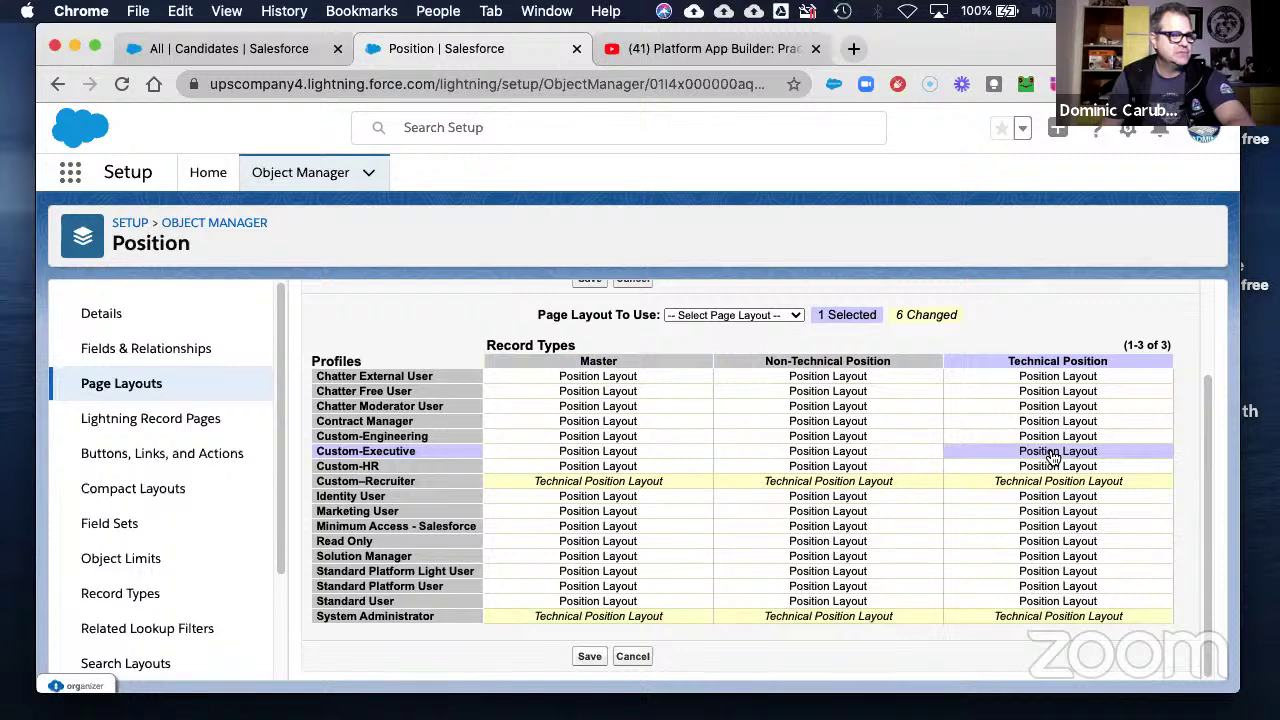
{"action": "left_click", "coordinate": [1052, 466], "text": "shift"}
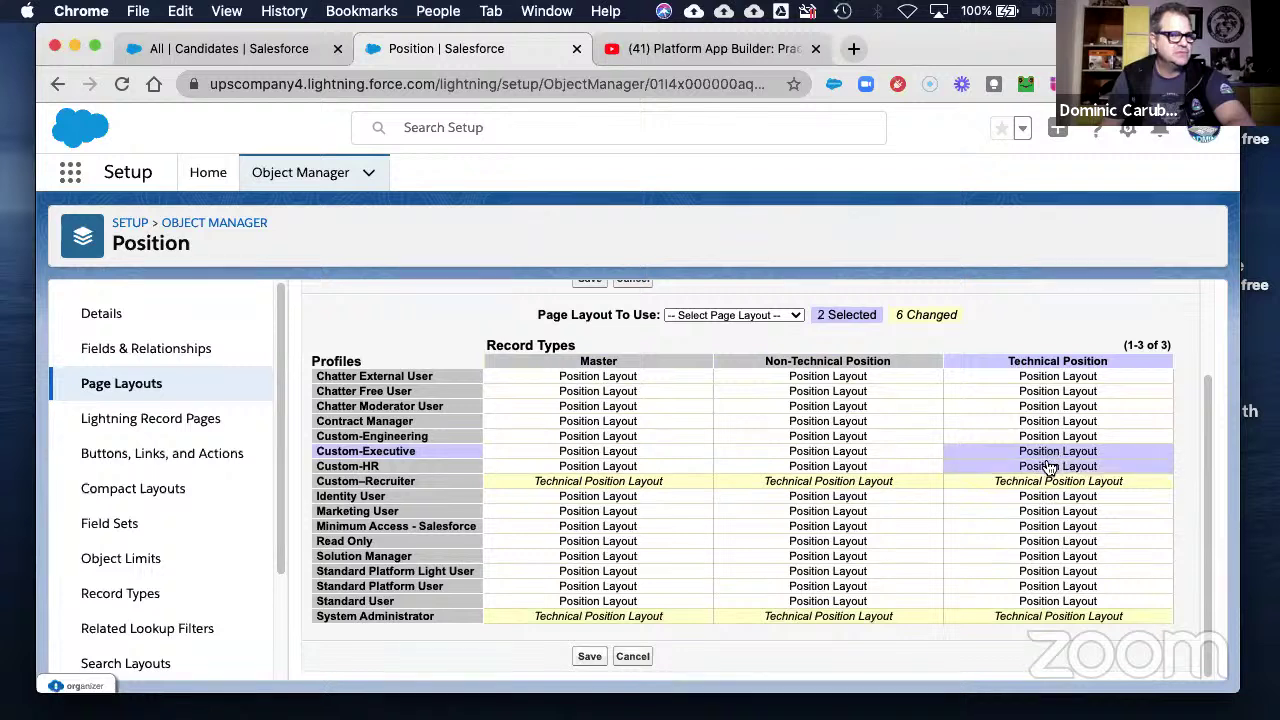
{"action": "left_click", "coordinate": [750, 316]}
{"action": "left_click", "coordinate": [742, 341]}
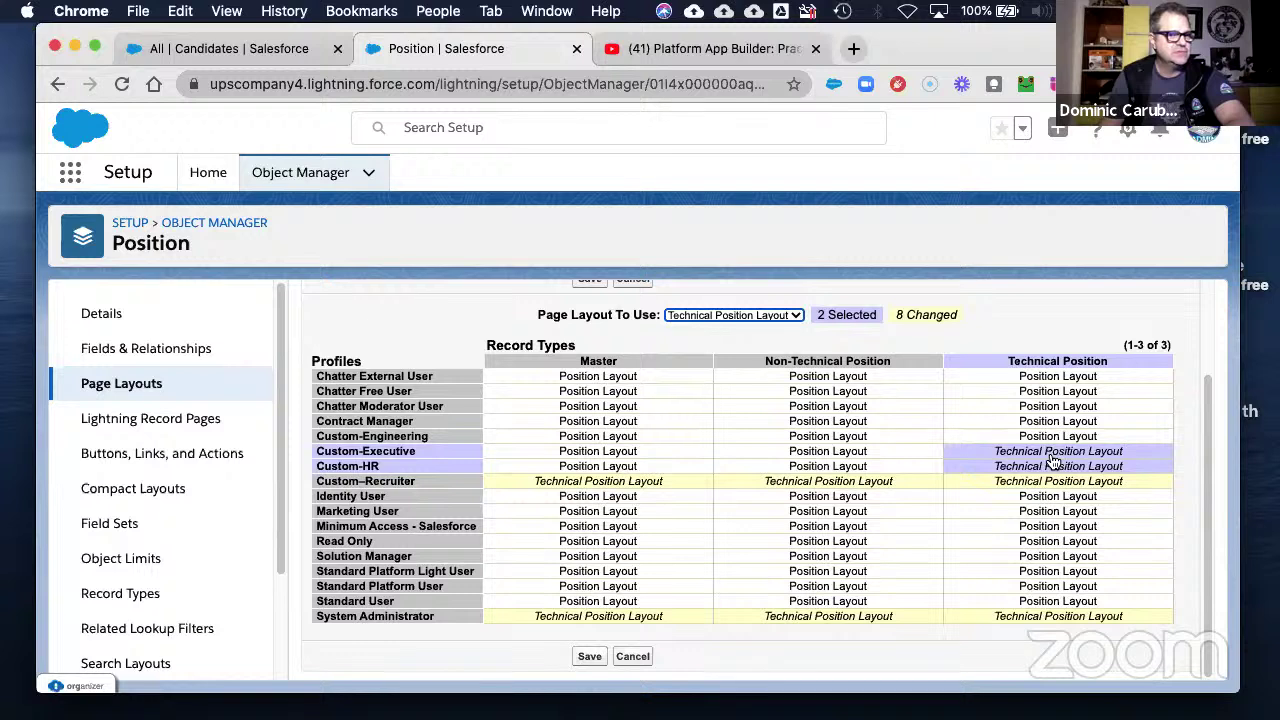
{"action": "left_click", "coordinate": [826, 530]}
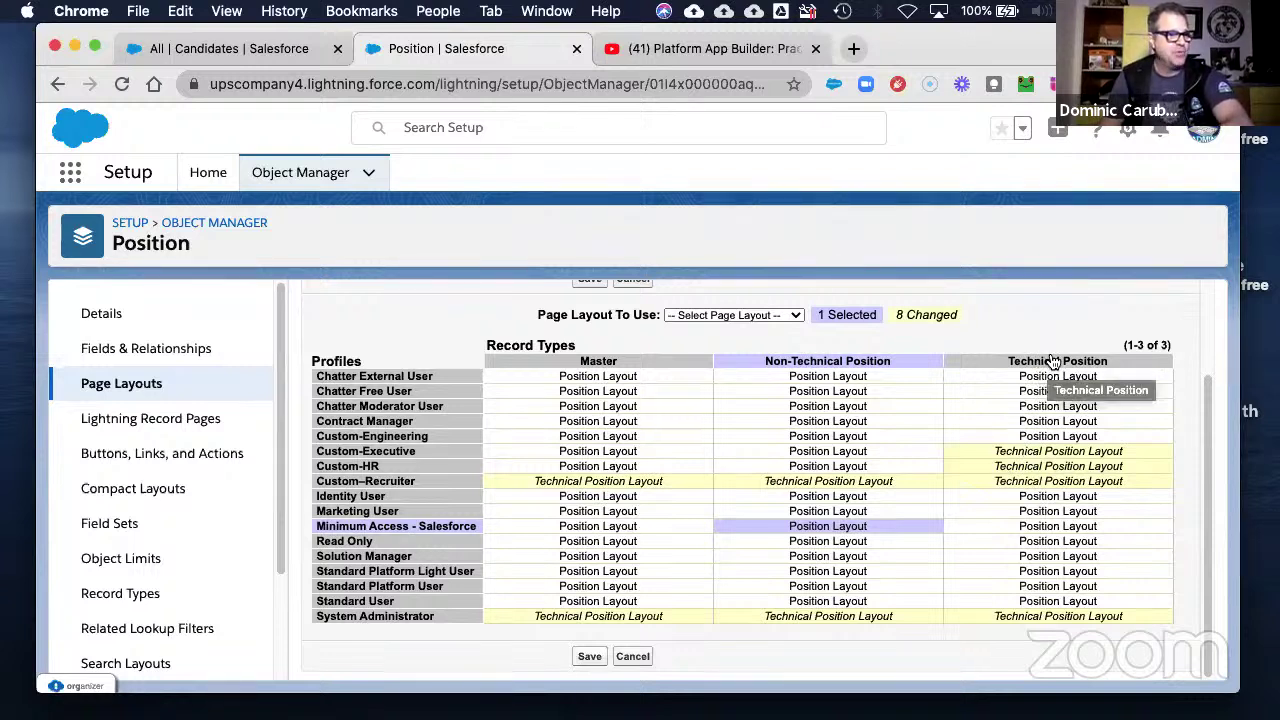
- Save the Position layout assignments, review the Custom-Executive row, and go back to Setup Home
{"action": "left_click", "coordinate": [589, 657]}
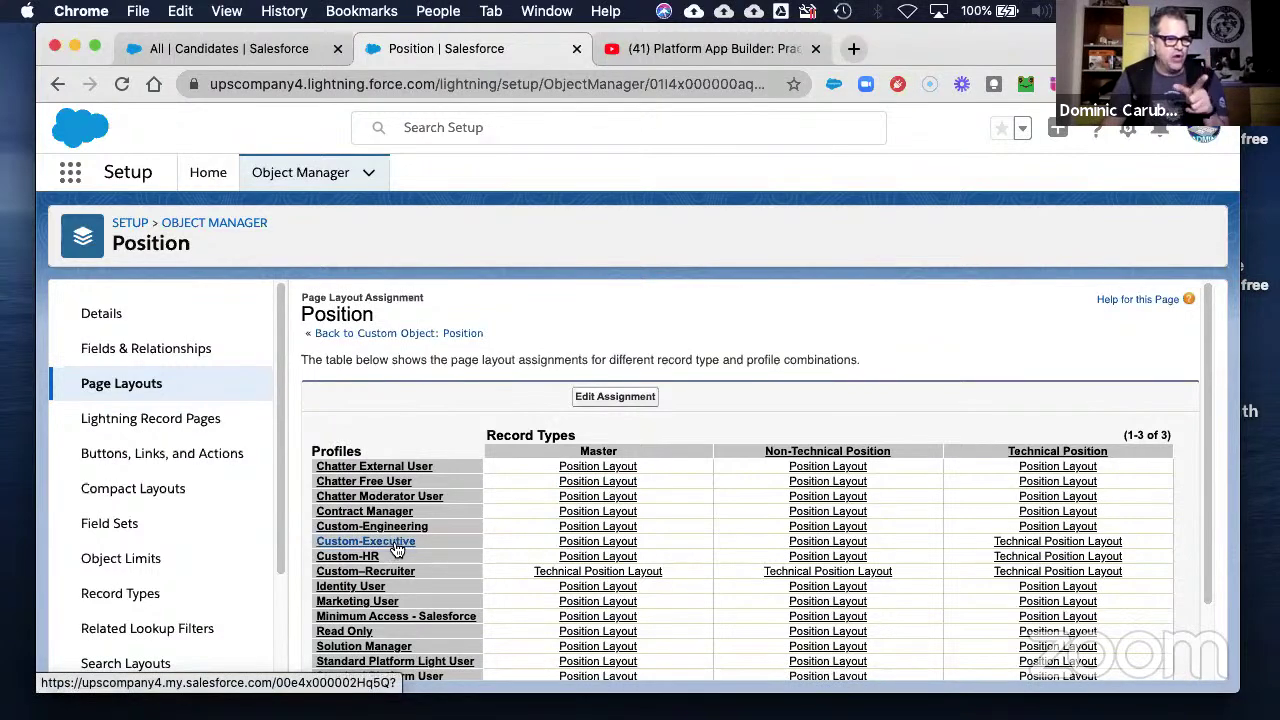
{"action": "left_click_drag", "start_coordinate": [541, 538], "coordinate": [1139, 565]}
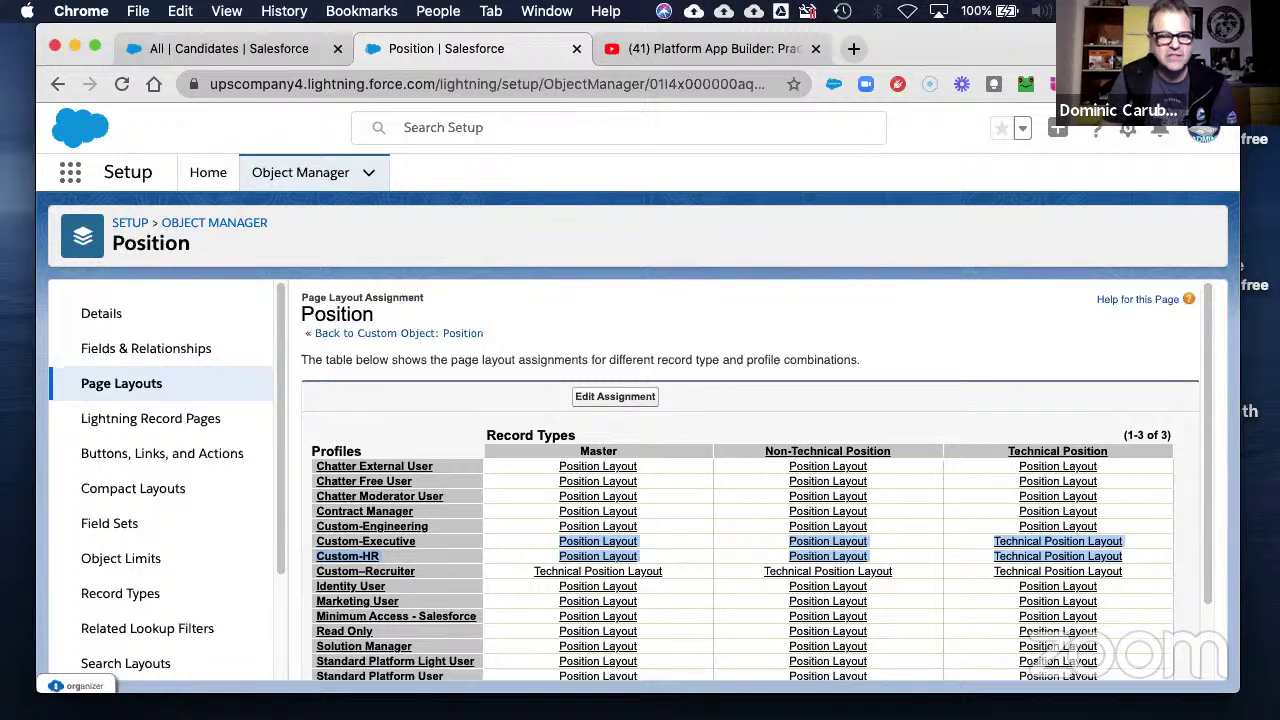
{"action": "left_click", "coordinate": [222, 170]}
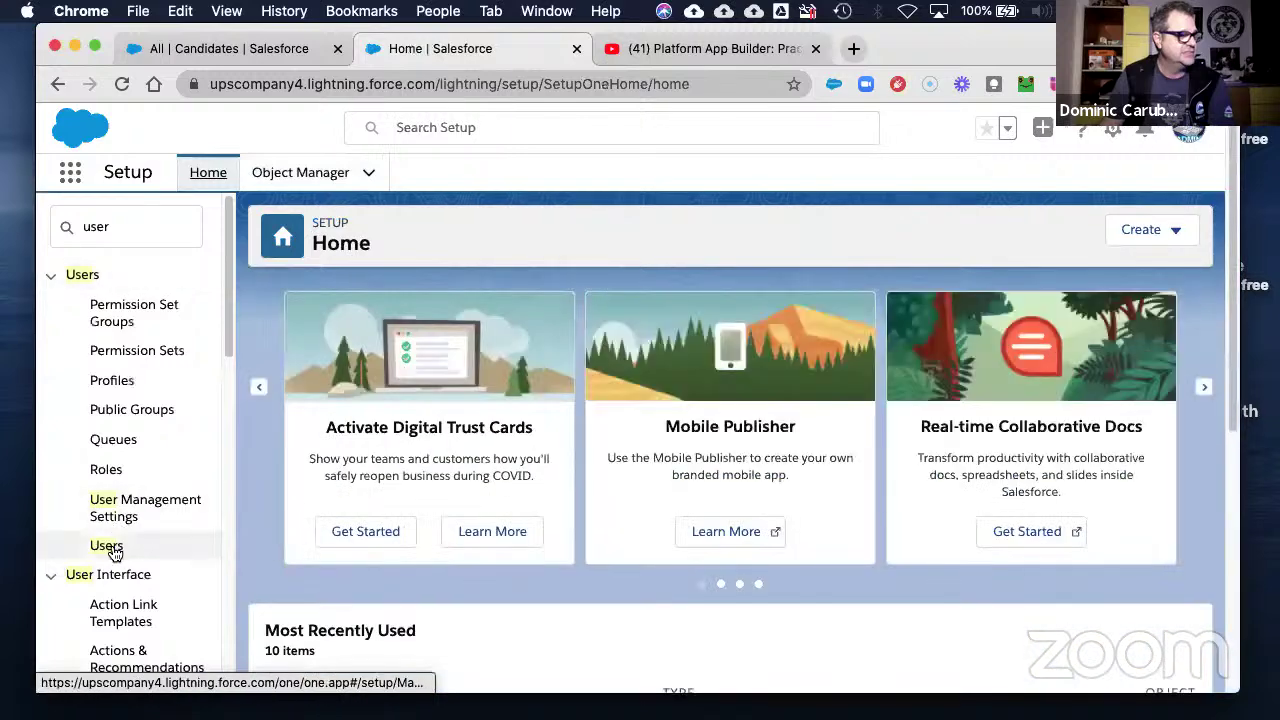
- Filter the Users list to names starting with R and log in as the Recruiter-role user
{"action": "left_click", "coordinate": [107, 546]}
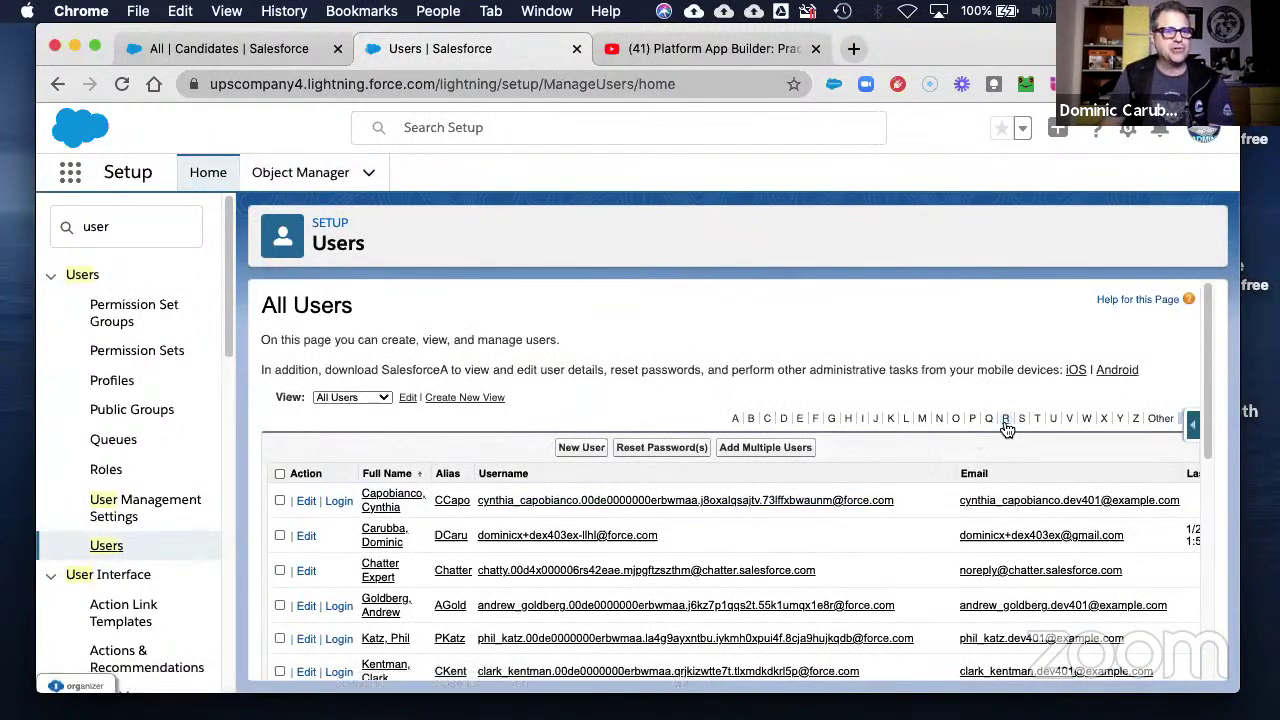
{"action": "left_click", "coordinate": [1006, 422]}
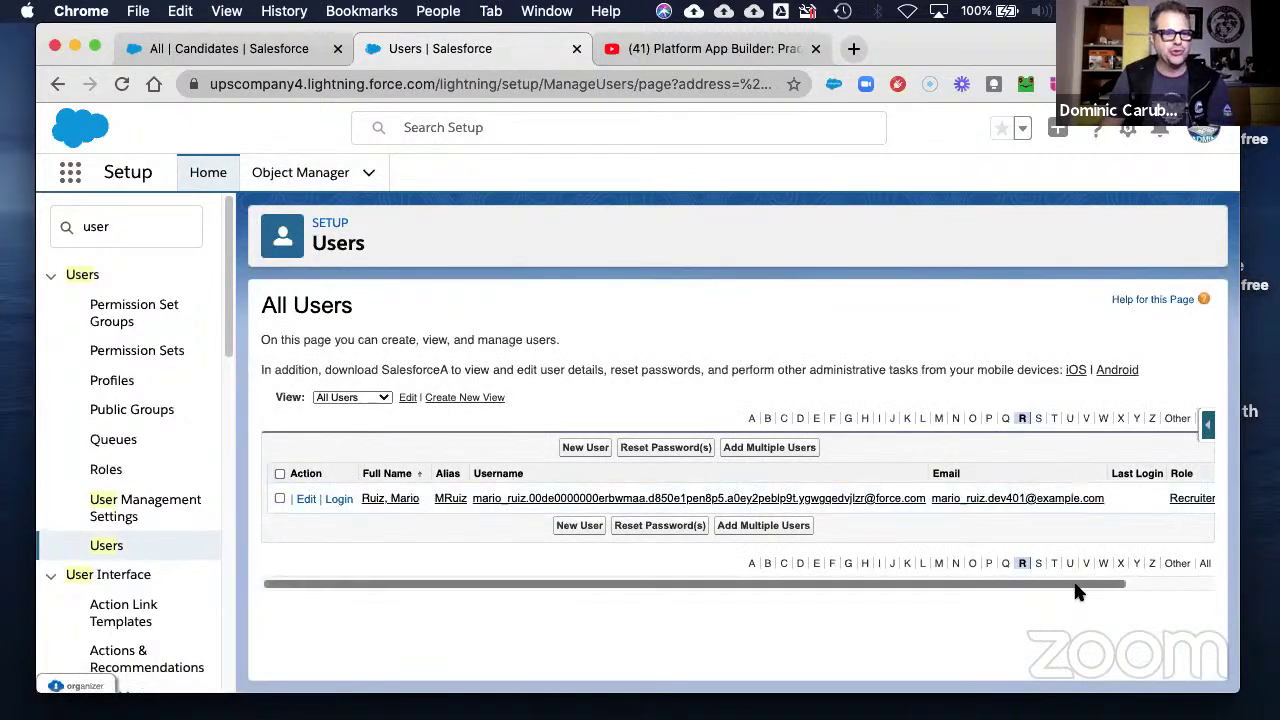
{"action": "scroll", "coordinate": [1078, 592], "scroll_direction": "right", "scroll_amount": 2}
{"action": "scroll", "coordinate": [429, 620], "scroll_direction": "left", "scroll_amount": 2}
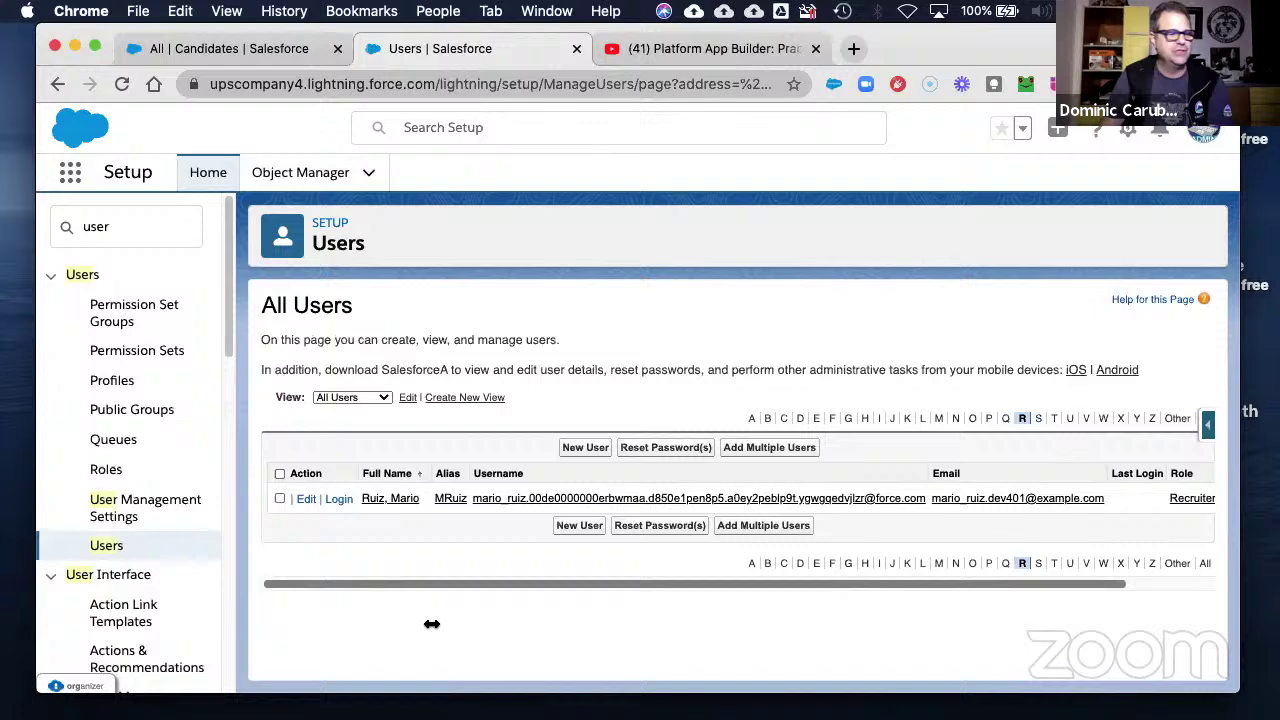
{"action": "left_click", "coordinate": [339, 499]}
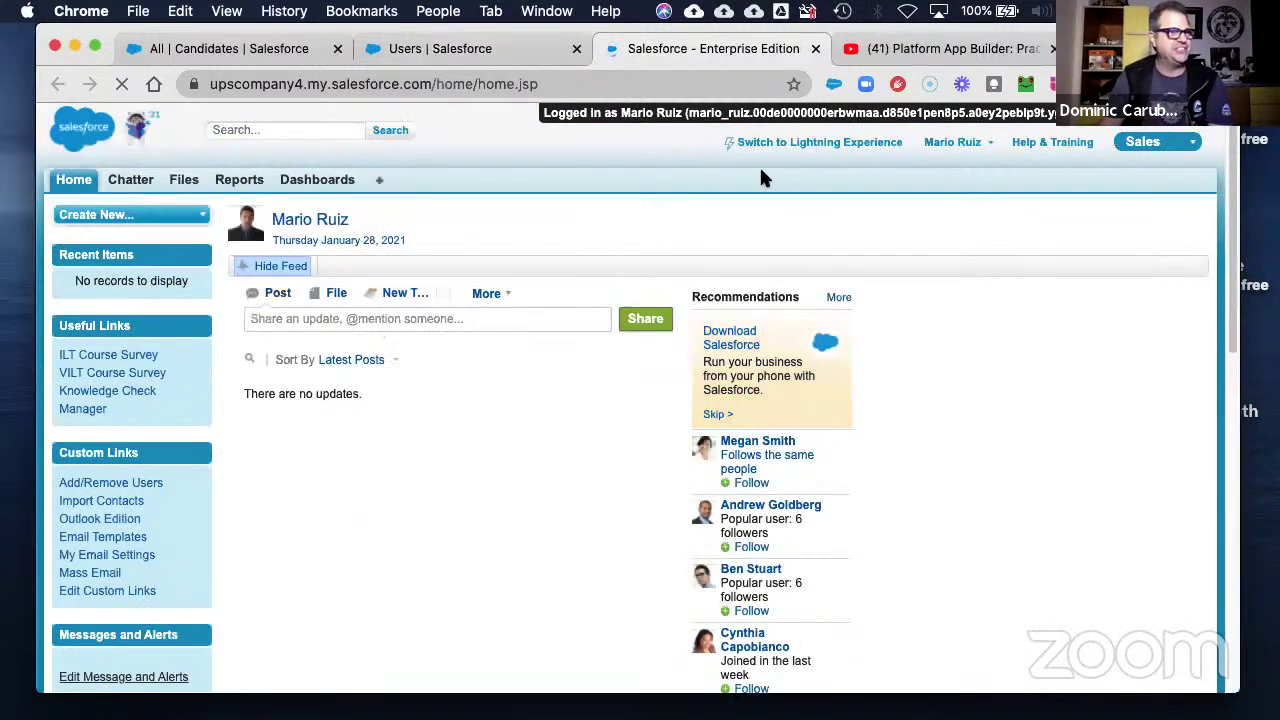
- Switch the recruiter's session to Lightning Experience and show the All Positions list view
{"action": "left_click", "coordinate": [799, 144]}
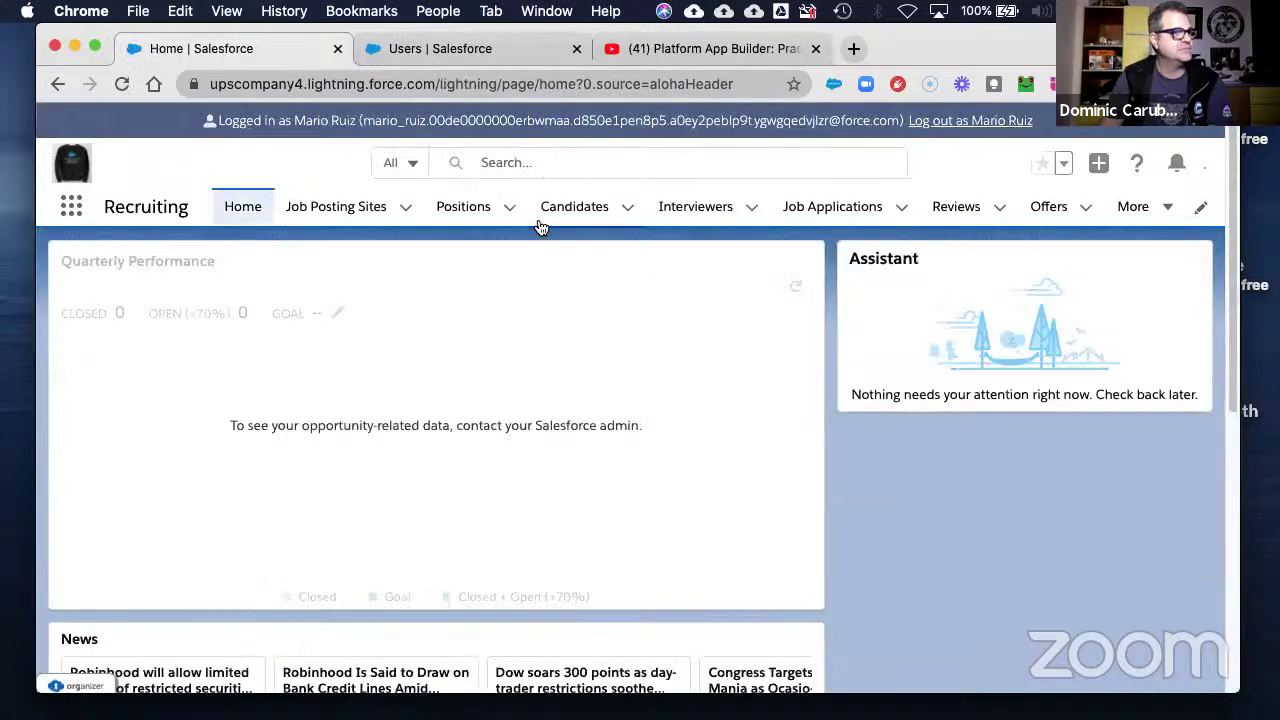
{"action": "left_click", "coordinate": [510, 208]}
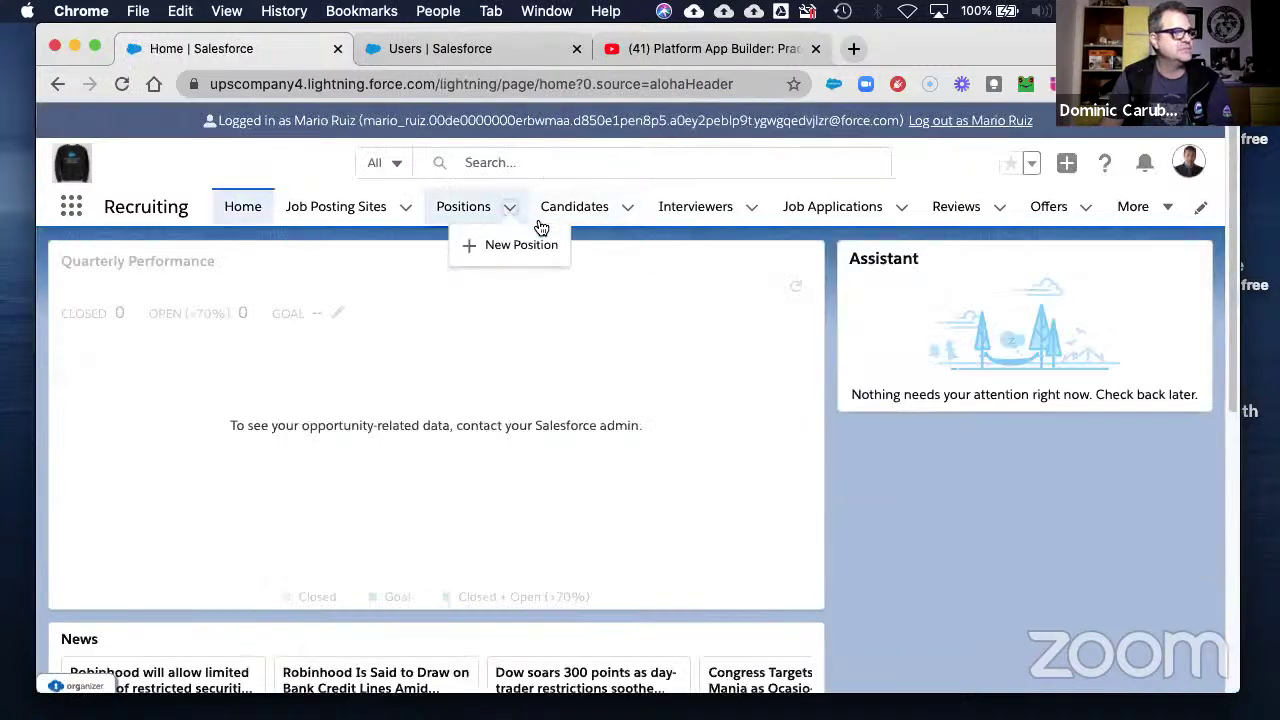
{"action": "left_click", "coordinate": [464, 210]}
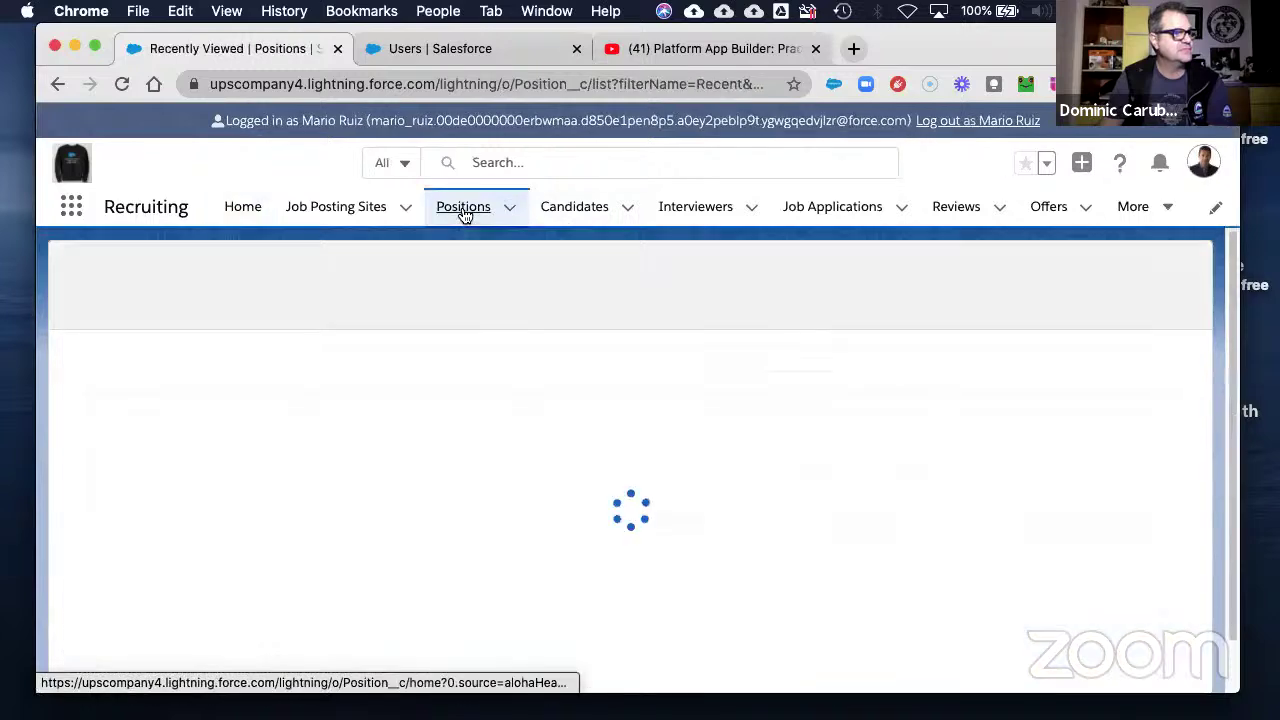
{"action": "left_click", "coordinate": [261, 273]}
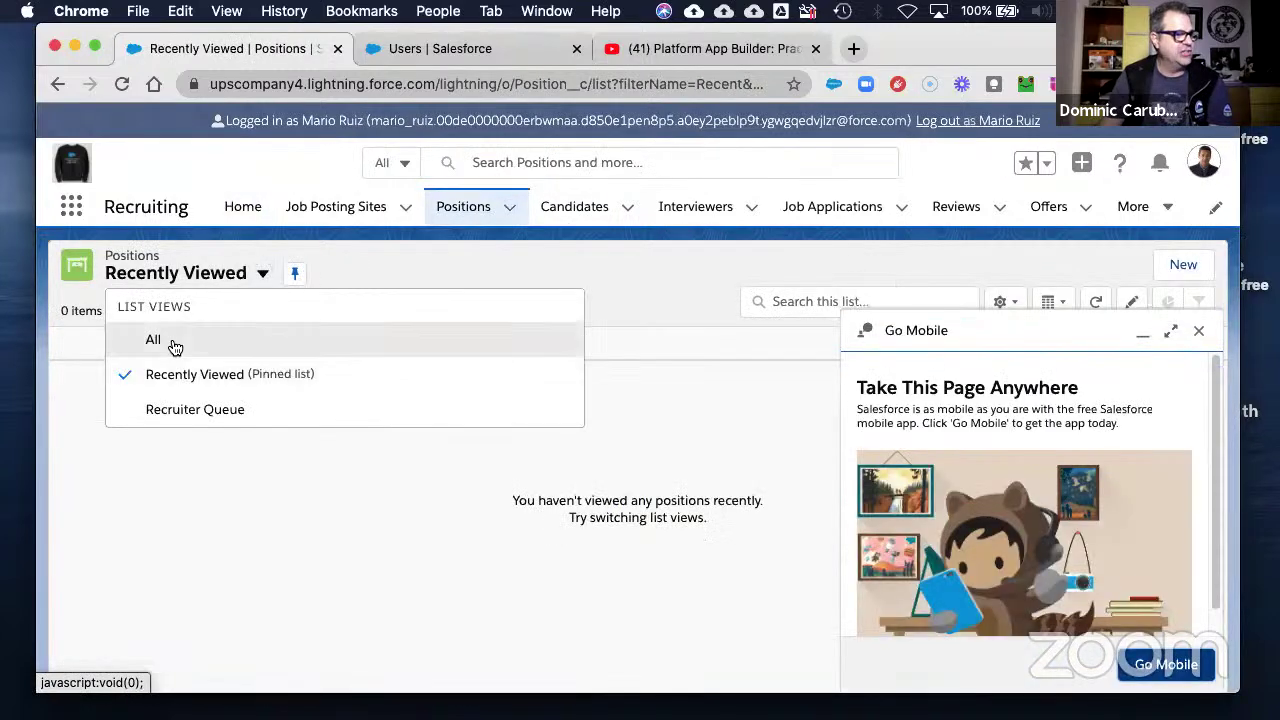
{"action": "left_click", "coordinate": [173, 343]}
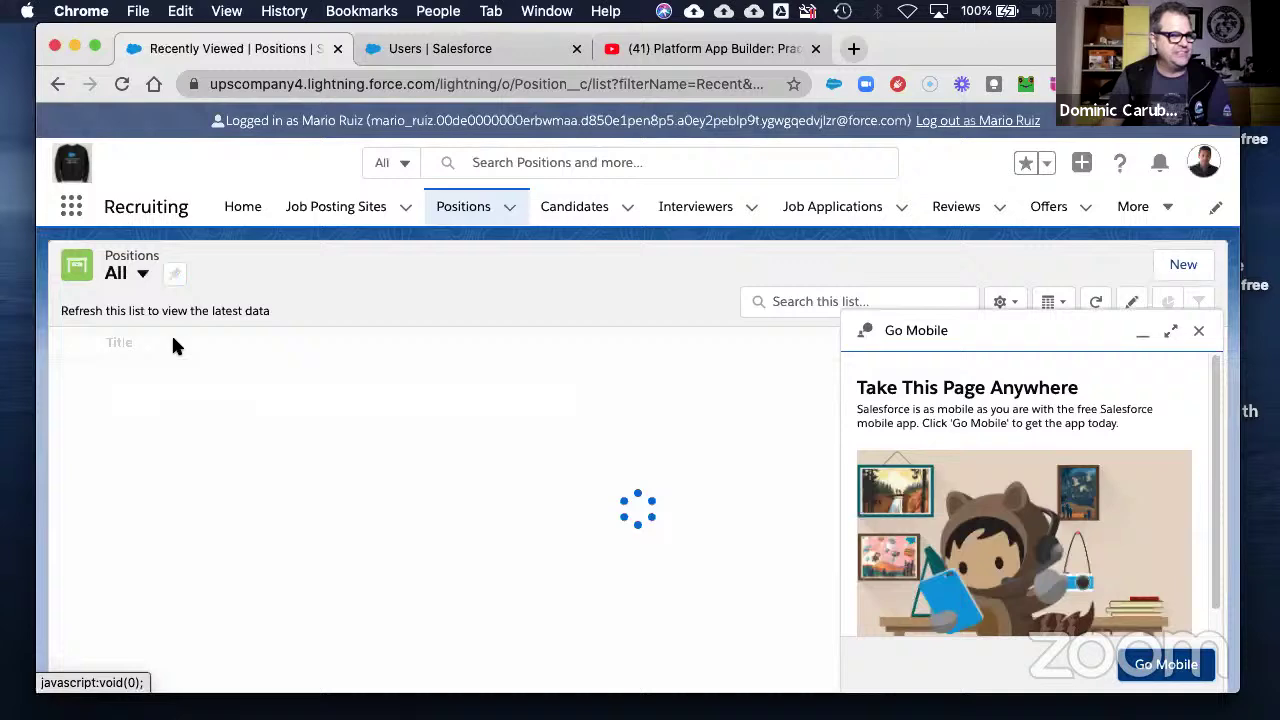
{"action": "left_click", "coordinate": [1198, 334]}
- Open and scroll through the Tap Dancer position record, then return to the positions list
{"action": "left_click", "coordinate": [133, 404]}
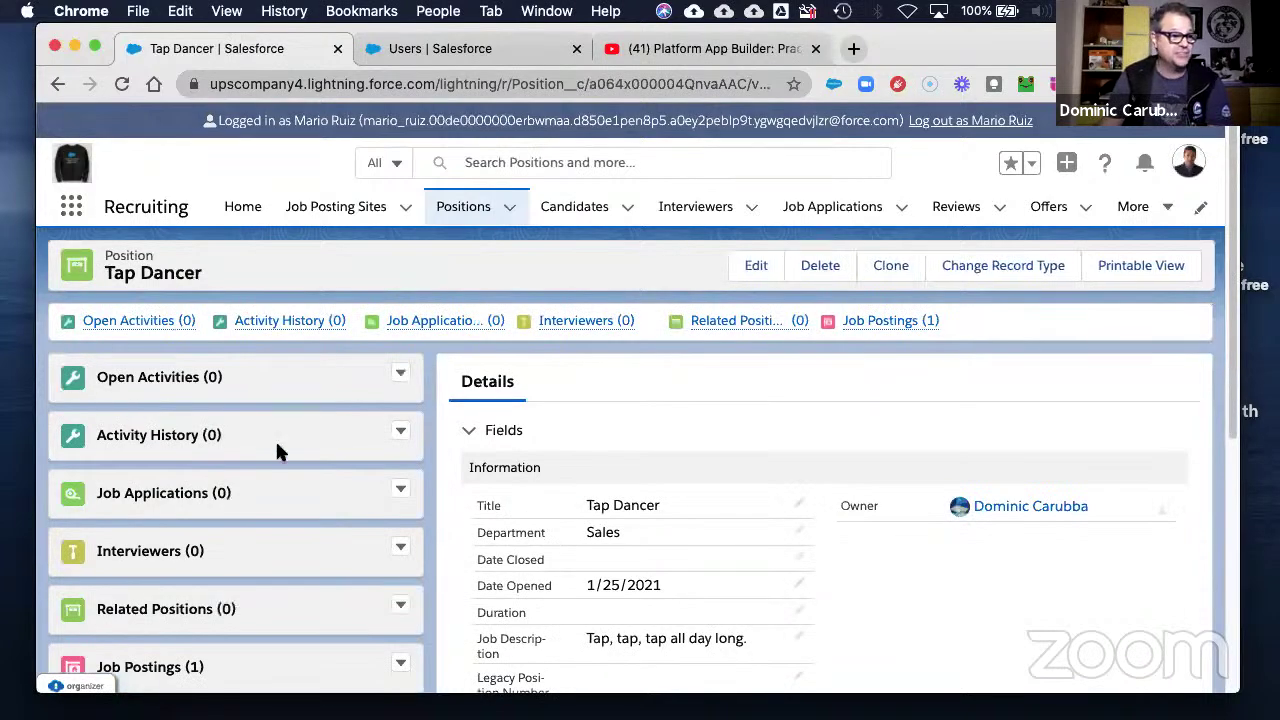
{"action": "scroll", "coordinate": [221, 487], "scroll_direction": "down", "scroll_amount": 5}
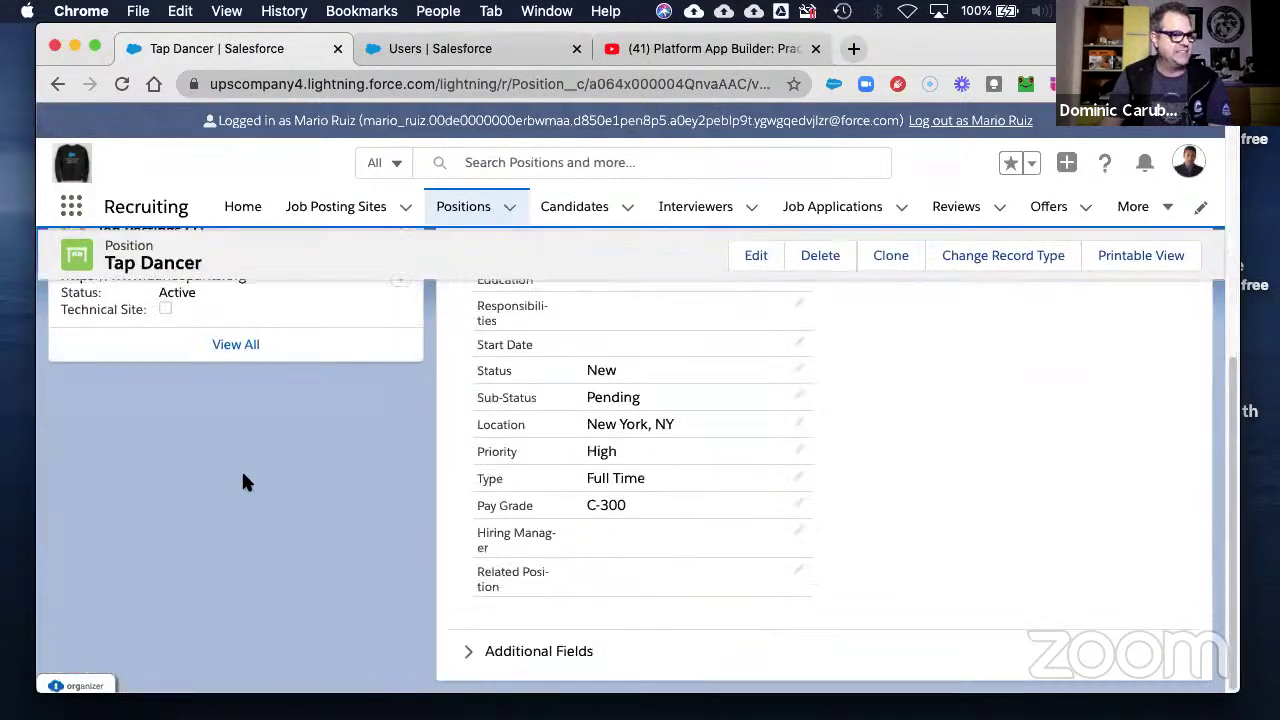
{"action": "scroll", "coordinate": [245, 474], "scroll_direction": "up", "scroll_amount": 5}
{"action": "scroll", "coordinate": [279, 478], "scroll_direction": "down", "scroll_amount": 5}
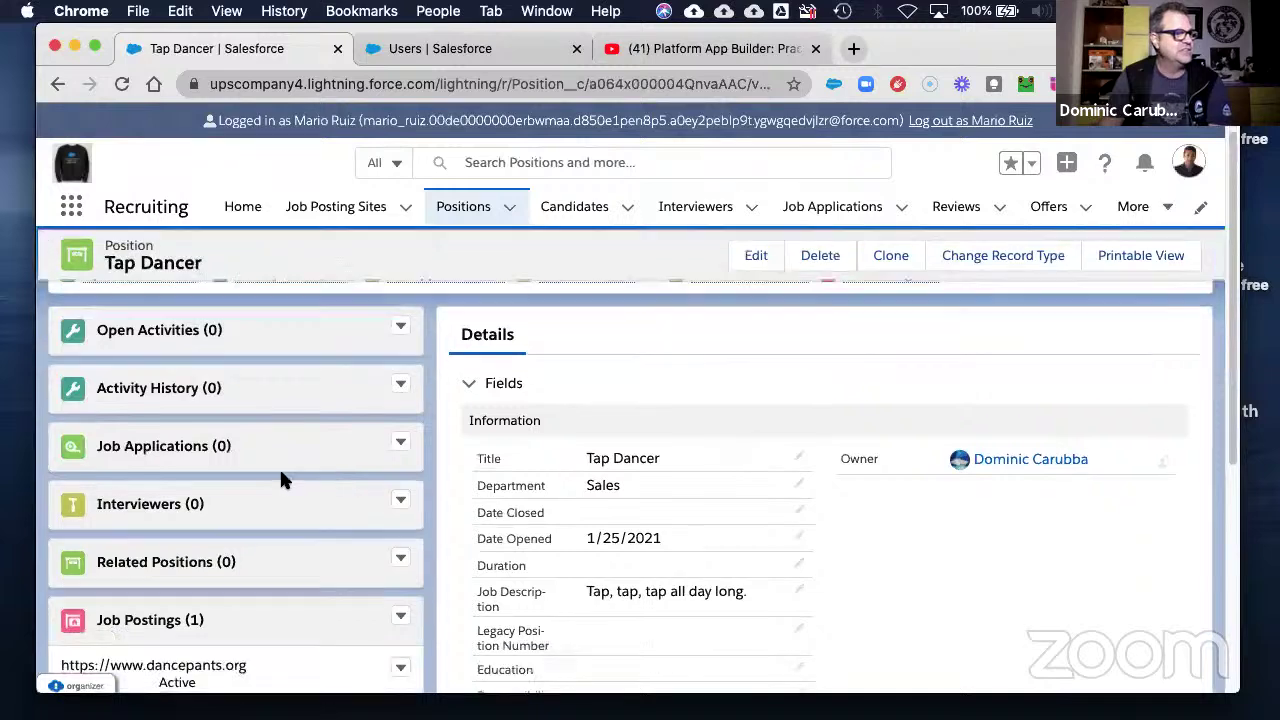
{"action": "scroll", "coordinate": [291, 477], "scroll_direction": "up", "scroll_amount": 5}
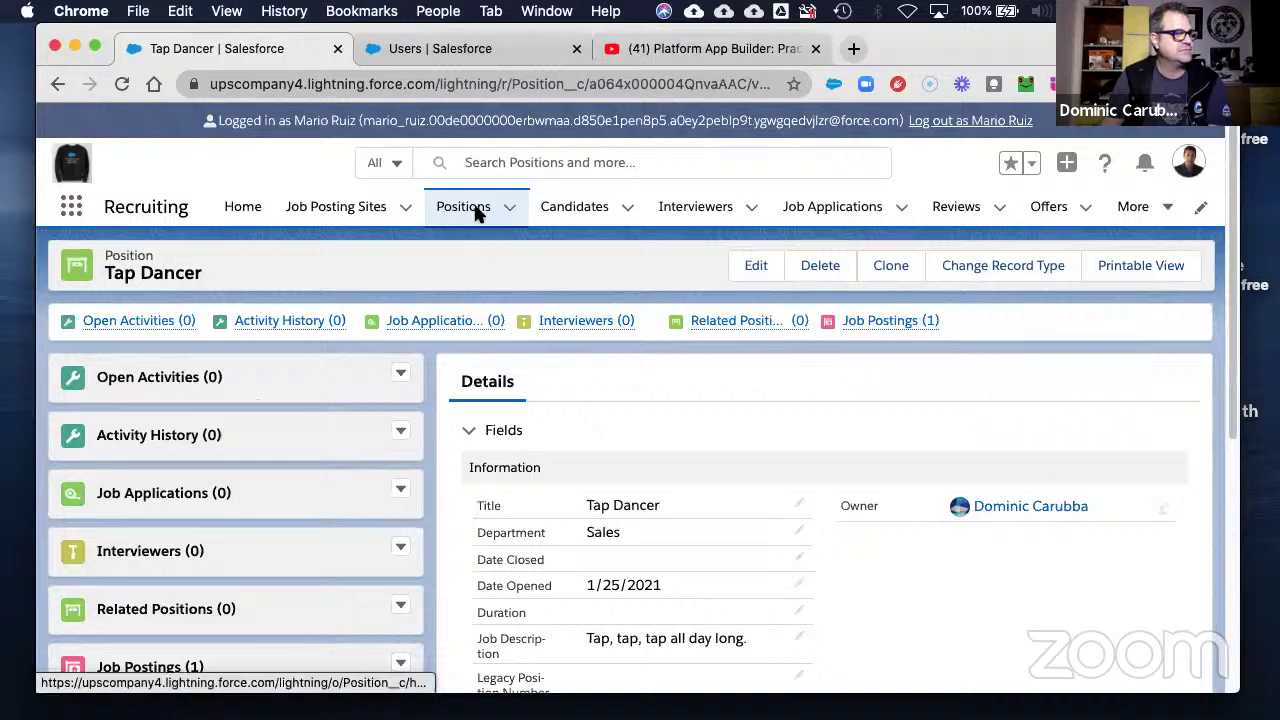
{"action": "left_click", "coordinate": [57, 86]}
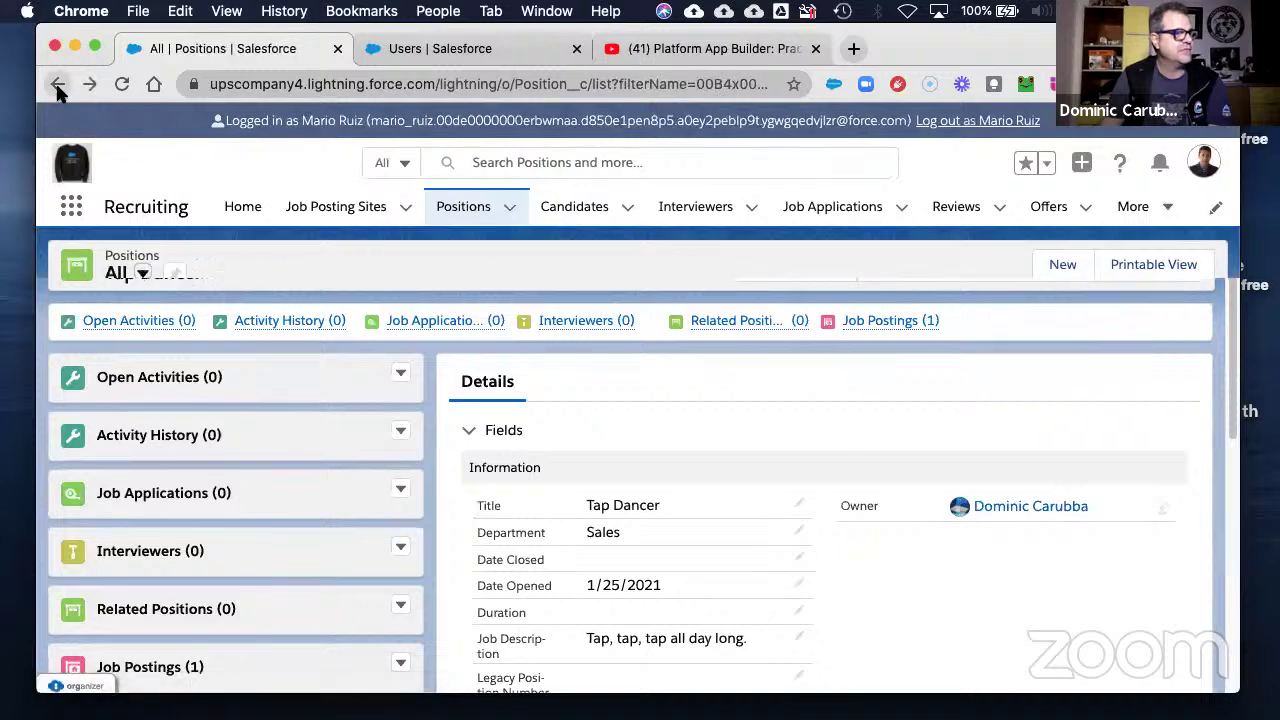
- Check Senior Design Engineer's record type options without changing them, then reopen all positions
{"action": "left_click", "coordinate": [177, 373]}
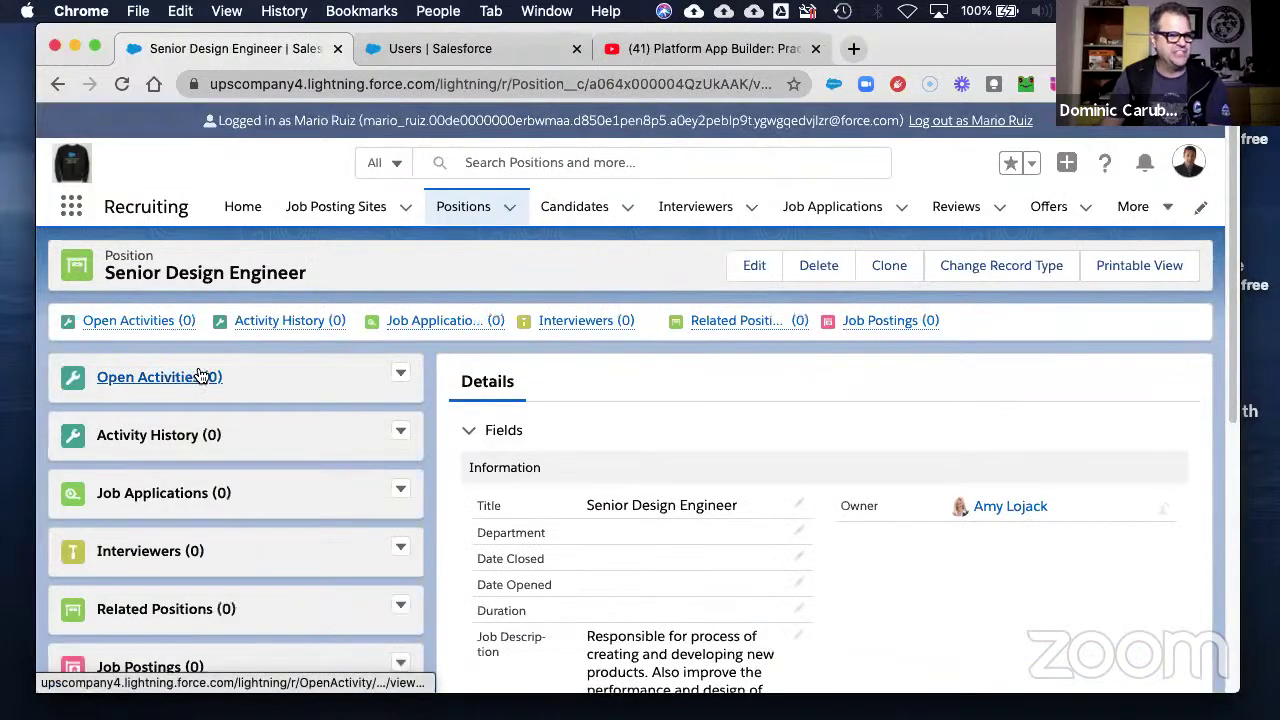
{"action": "scroll", "coordinate": [975, 605], "scroll_direction": "down", "scroll_amount": 3}
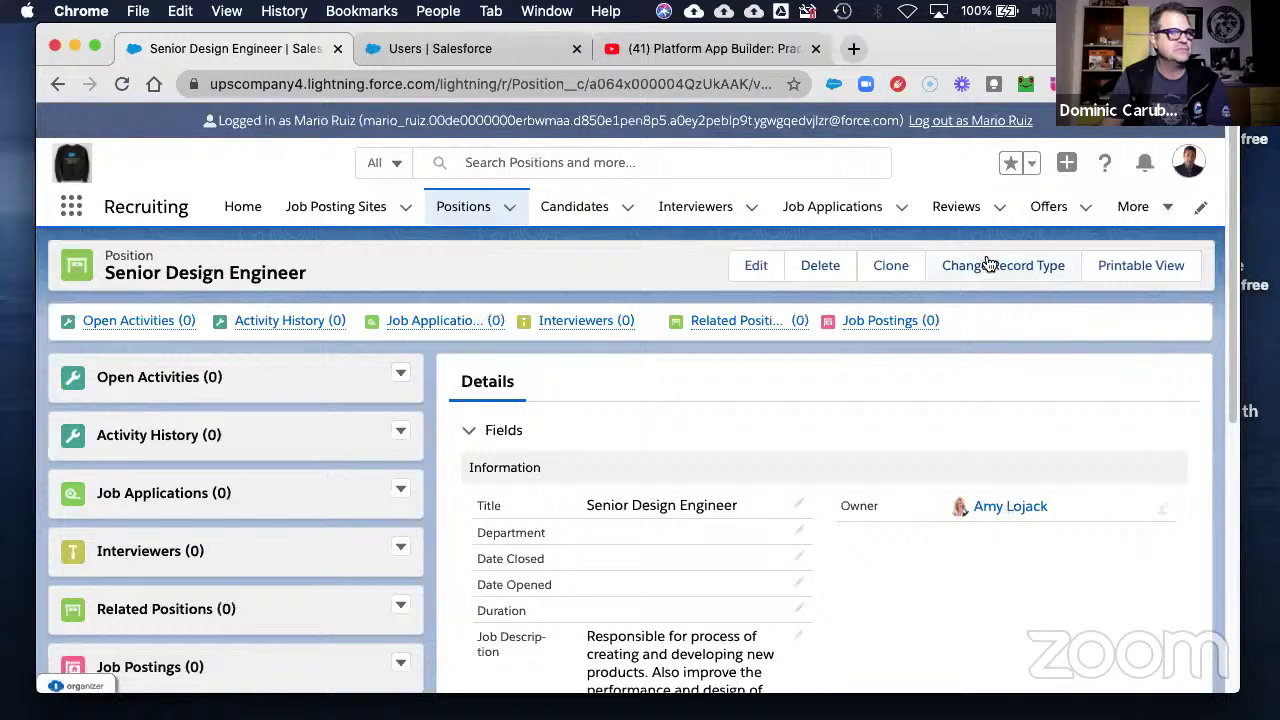
{"action": "left_click", "coordinate": [990, 263]}
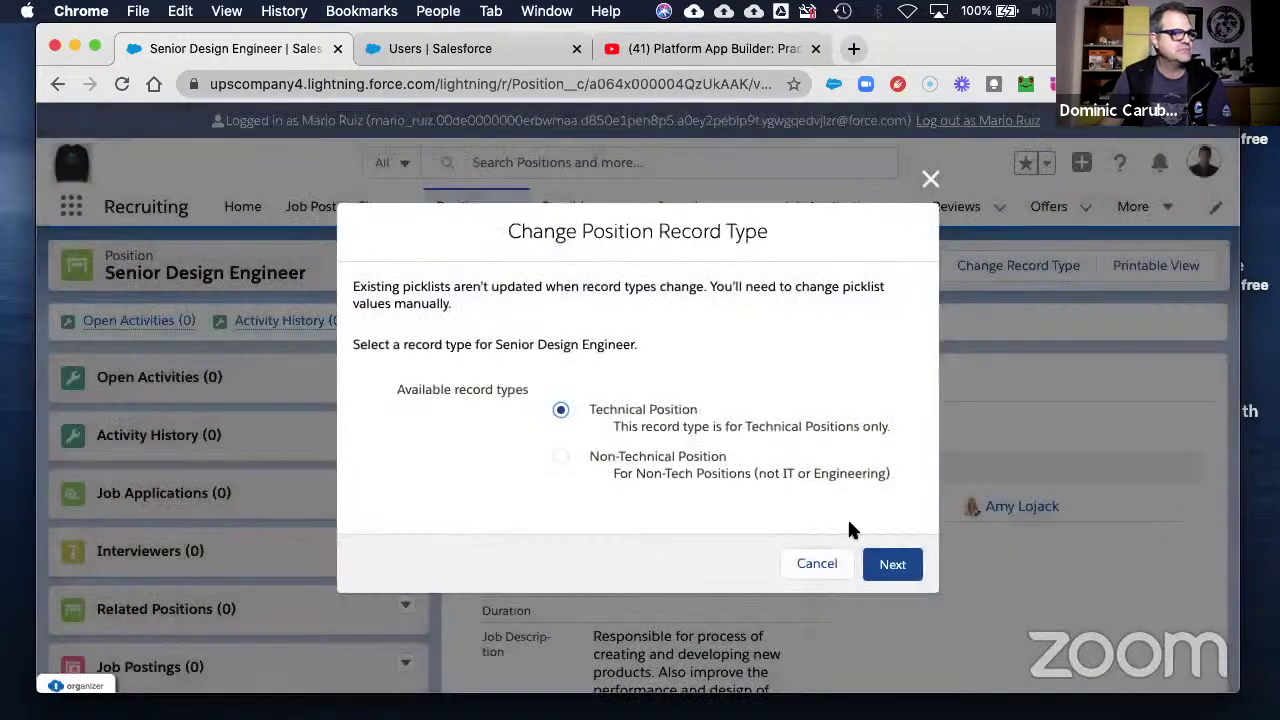
{"action": "left_click", "coordinate": [797, 566]}
{"action": "left_click", "coordinate": [511, 211]}
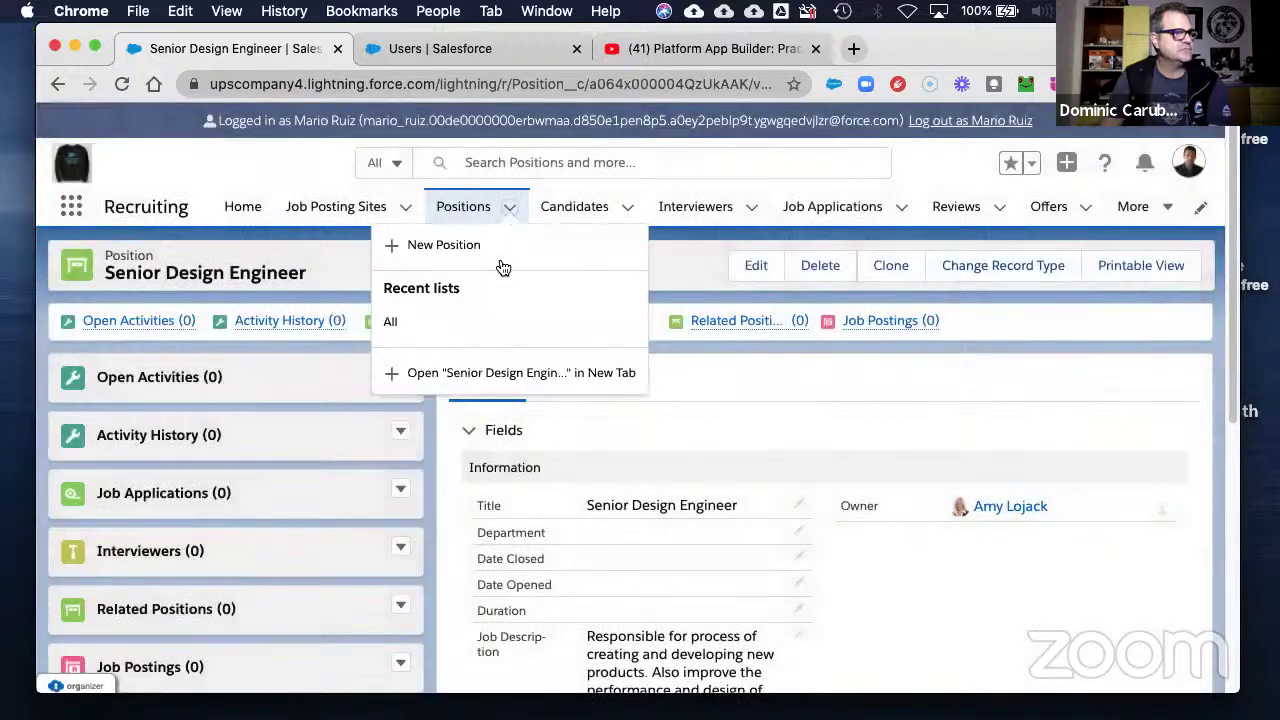
{"action": "left_click", "coordinate": [405, 326]}
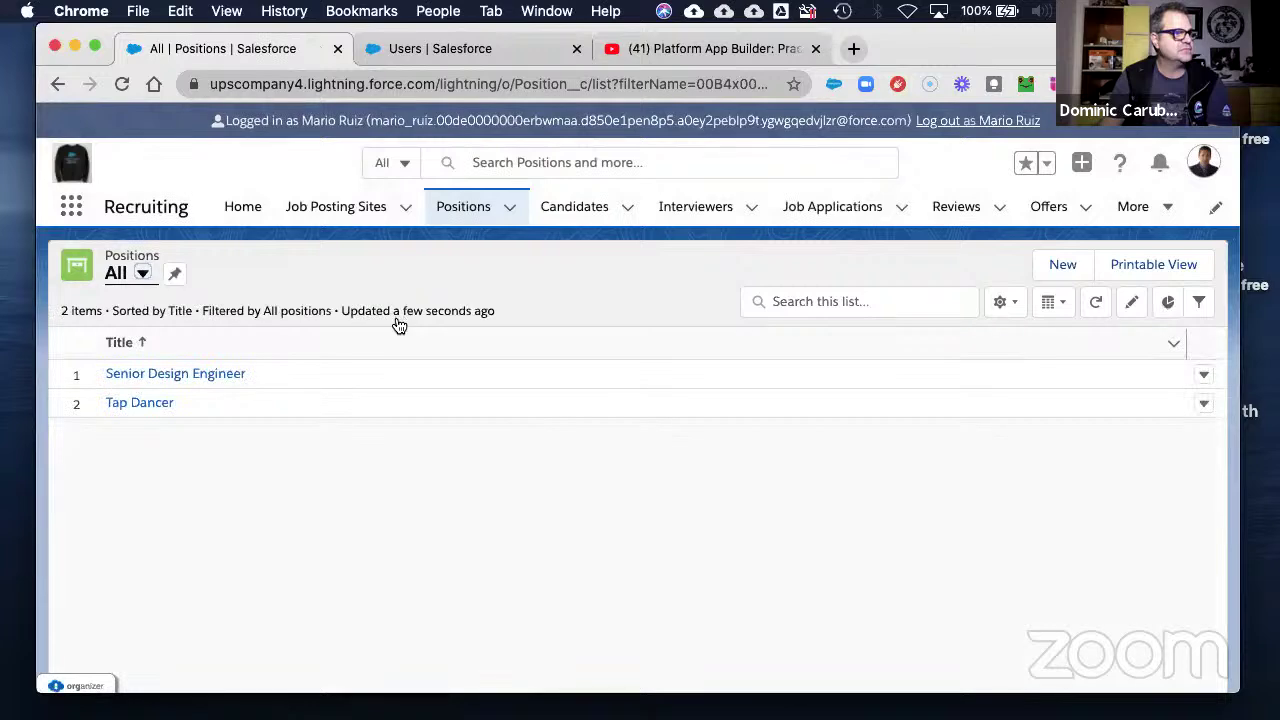
- Try changing Tap Dancer to Non-Technical Position; saving fails with insufficient access, so cancel
{"action": "left_click", "coordinate": [141, 405]}
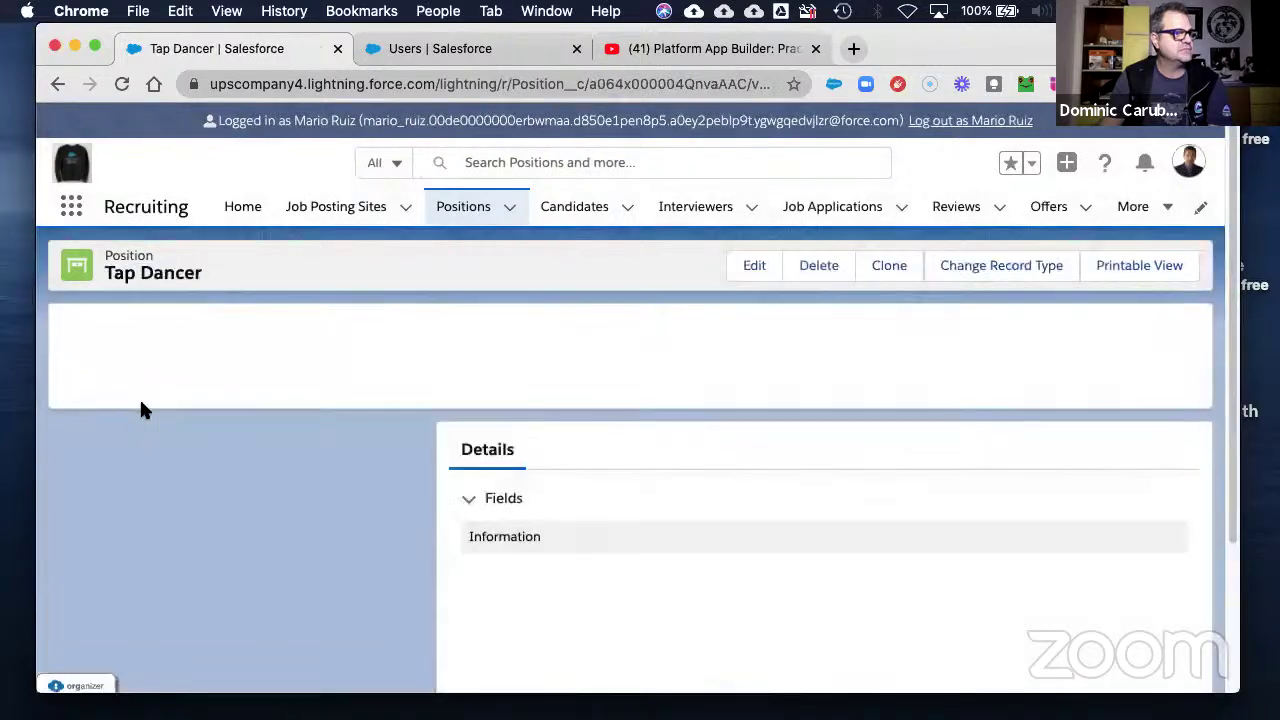
{"action": "left_click", "coordinate": [1016, 267]}
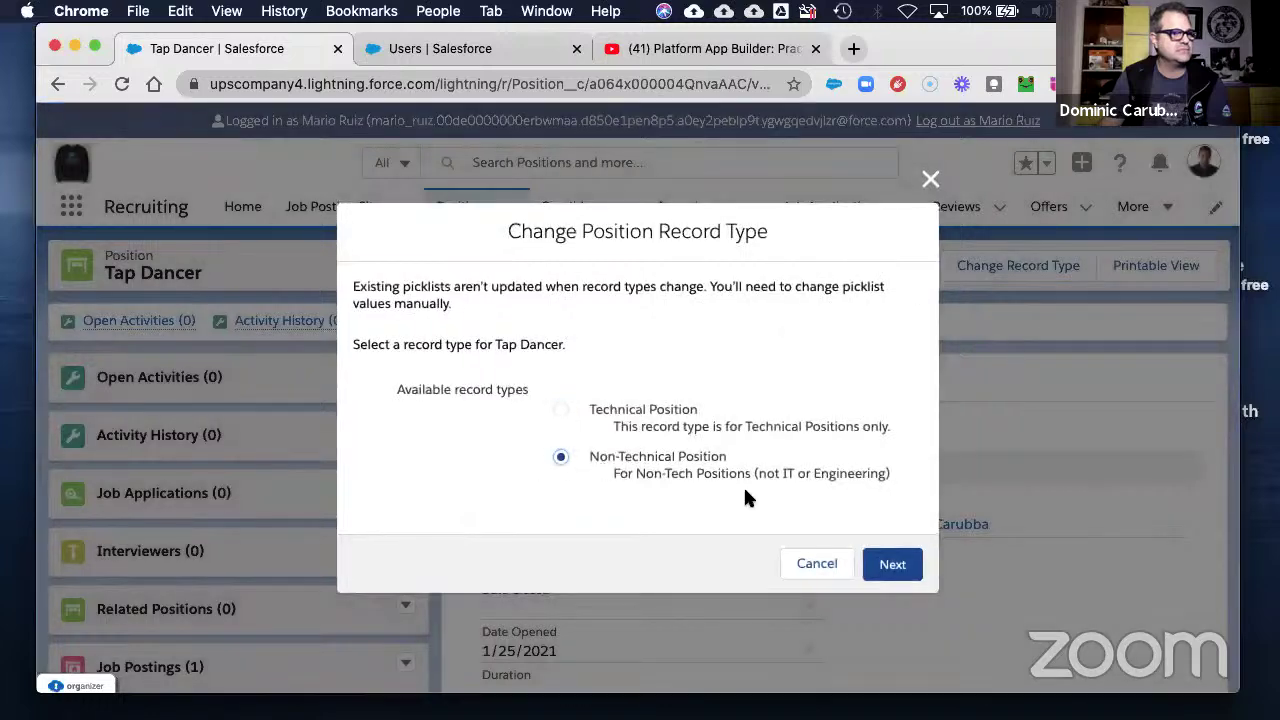
{"action": "left_click", "coordinate": [882, 556]}
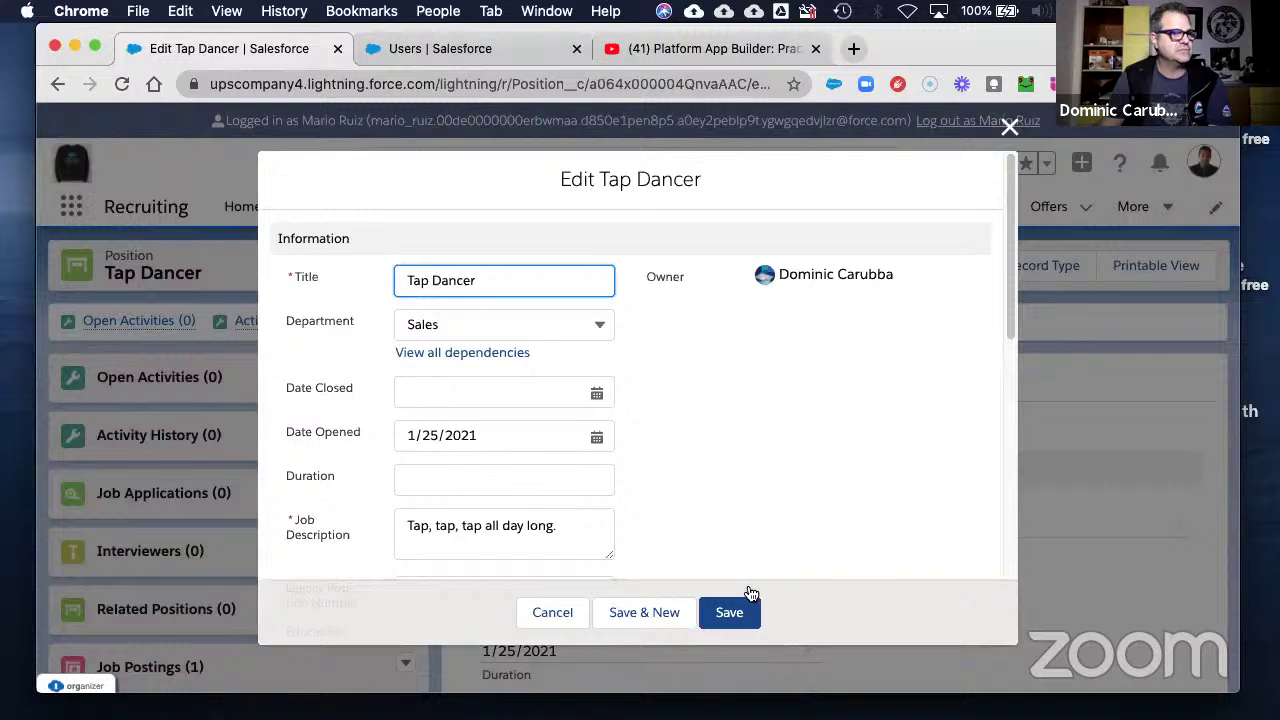
{"action": "left_click", "coordinate": [730, 626]}
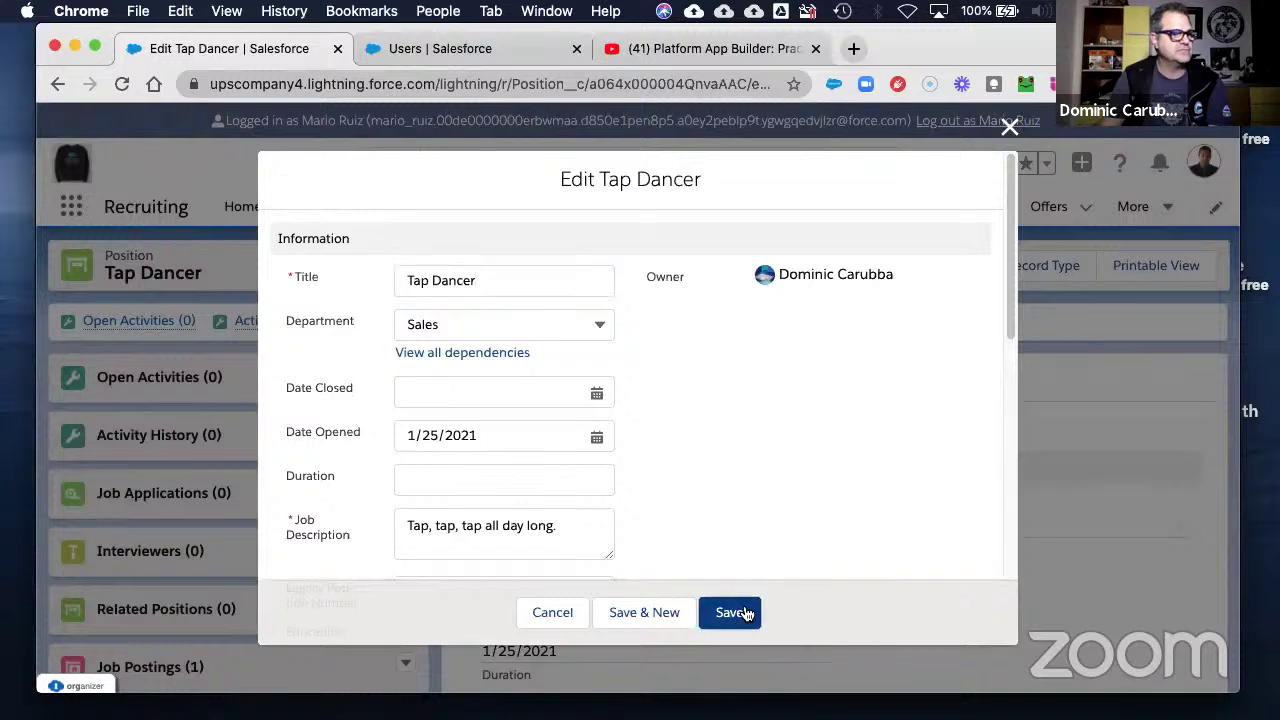
{"action": "scroll", "coordinate": [563, 529], "scroll_direction": "down", "scroll_amount": 5}
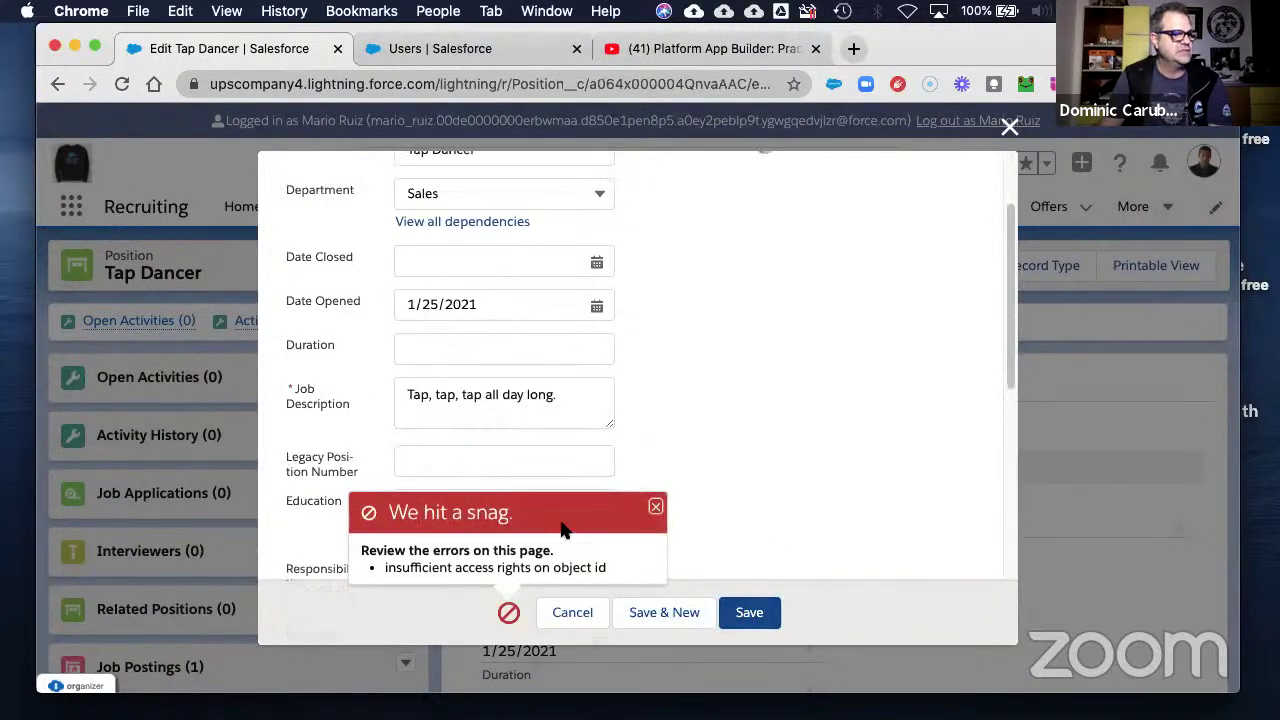
{"action": "left_click", "coordinate": [658, 509]}
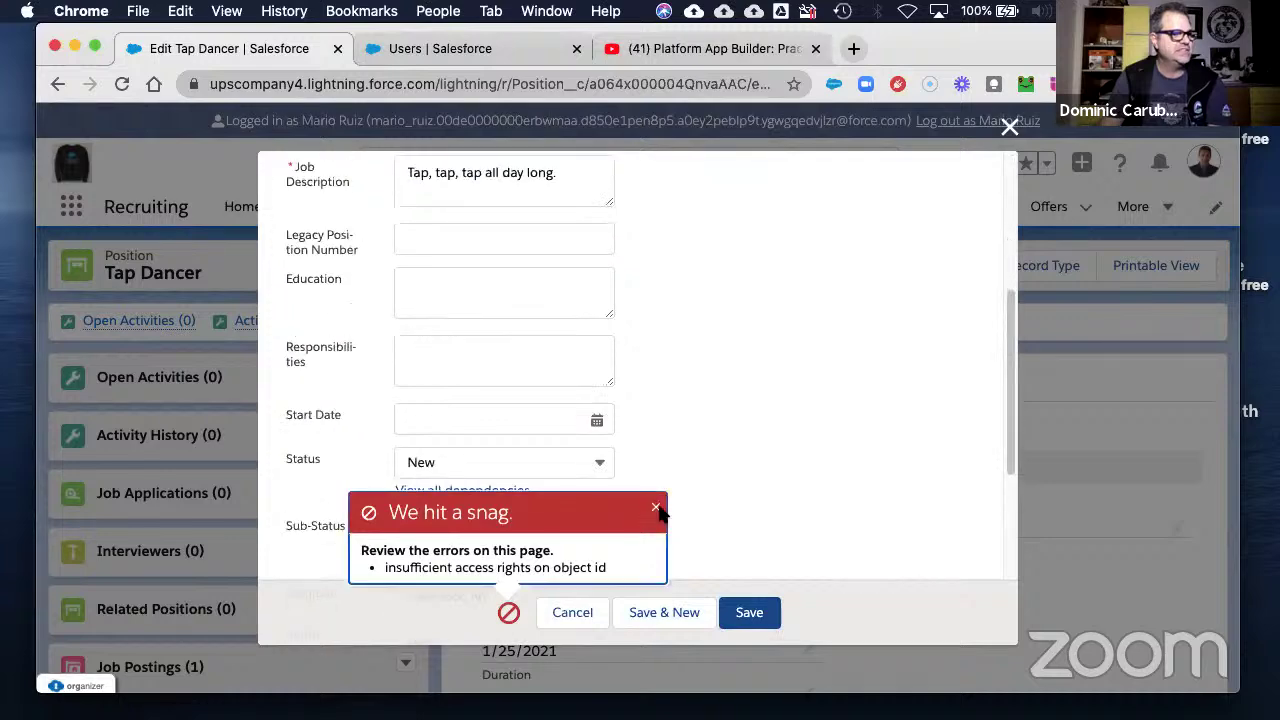
{"action": "left_click", "coordinate": [578, 612]}
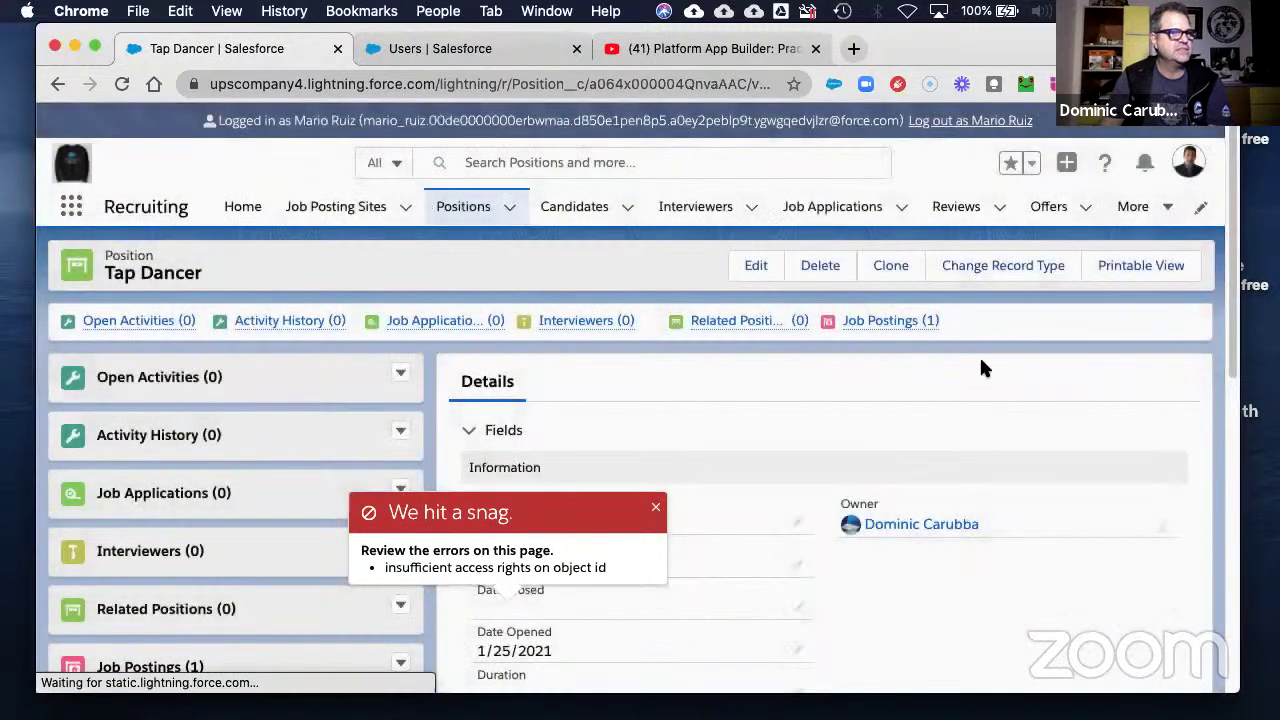
- Attempt to make the logged-in user Tap Dancer's owner, which fails with a permission error
{"action": "left_click", "coordinate": [1163, 527]}
{"action": "left_click", "coordinate": [488, 316]}
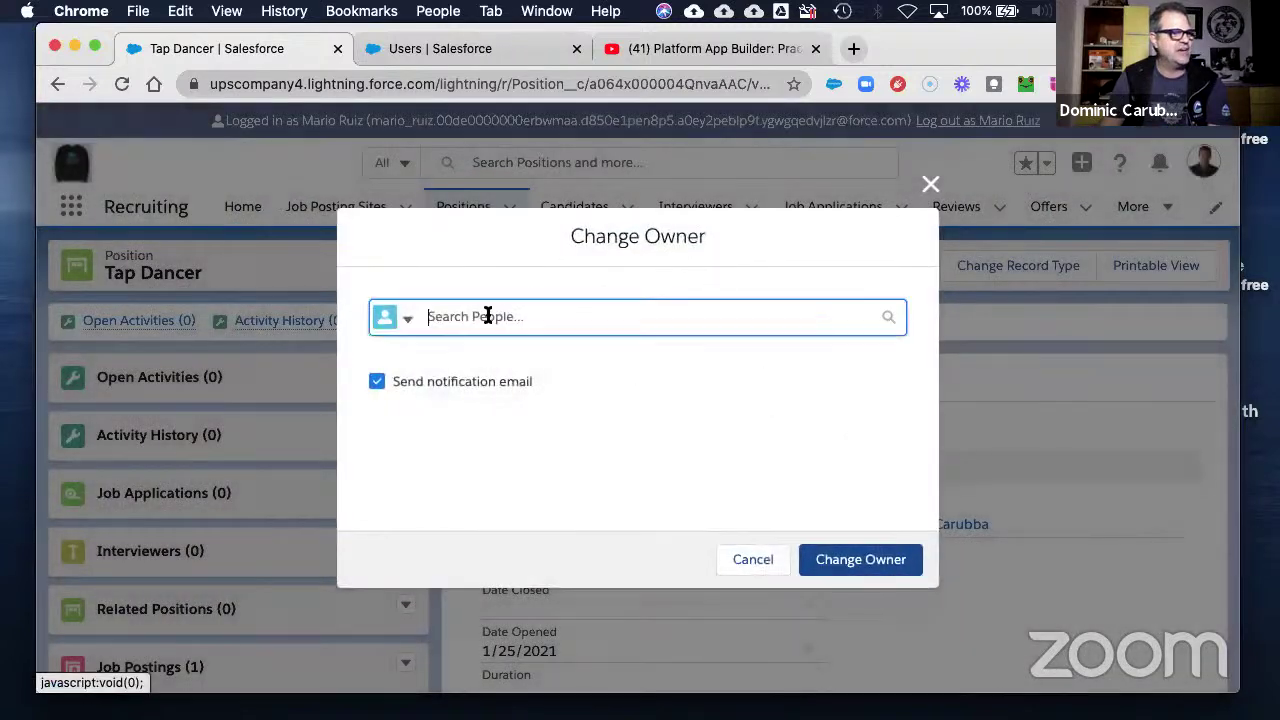
{"action": "left_click", "coordinate": [468, 363]}
{"action": "left_click", "coordinate": [869, 560]}
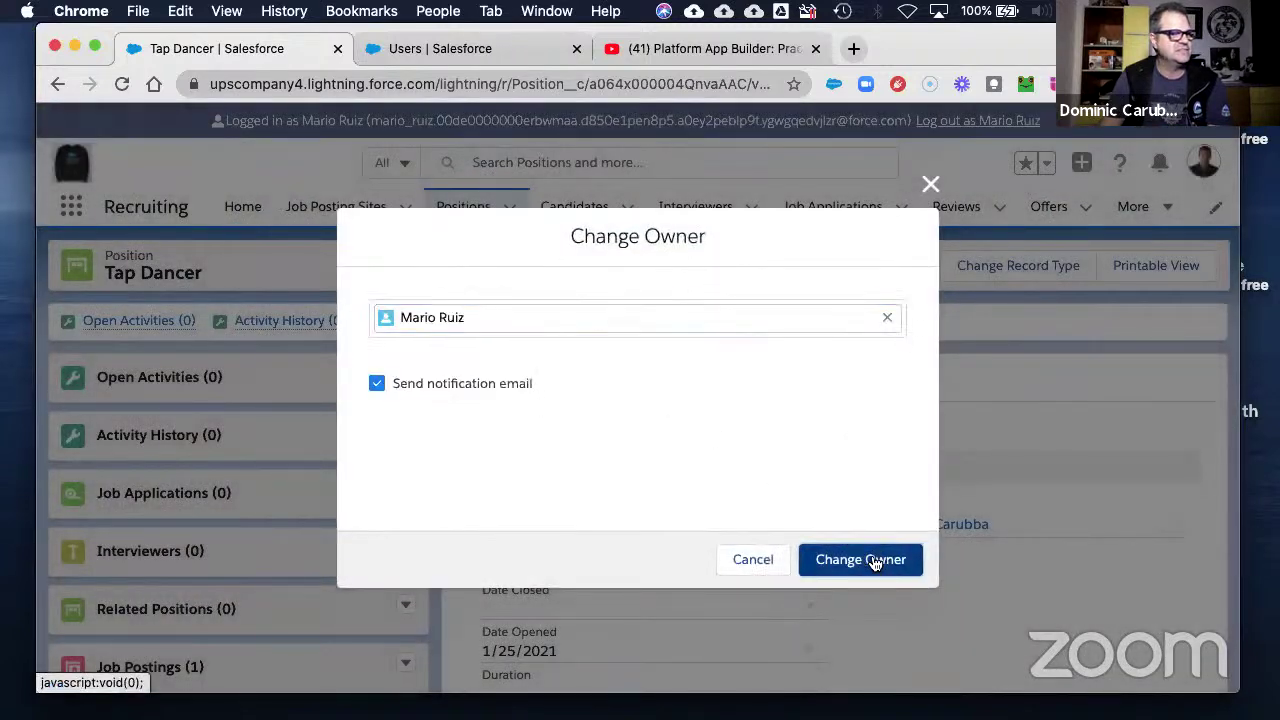
{"action": "left_click", "coordinate": [930, 186]}
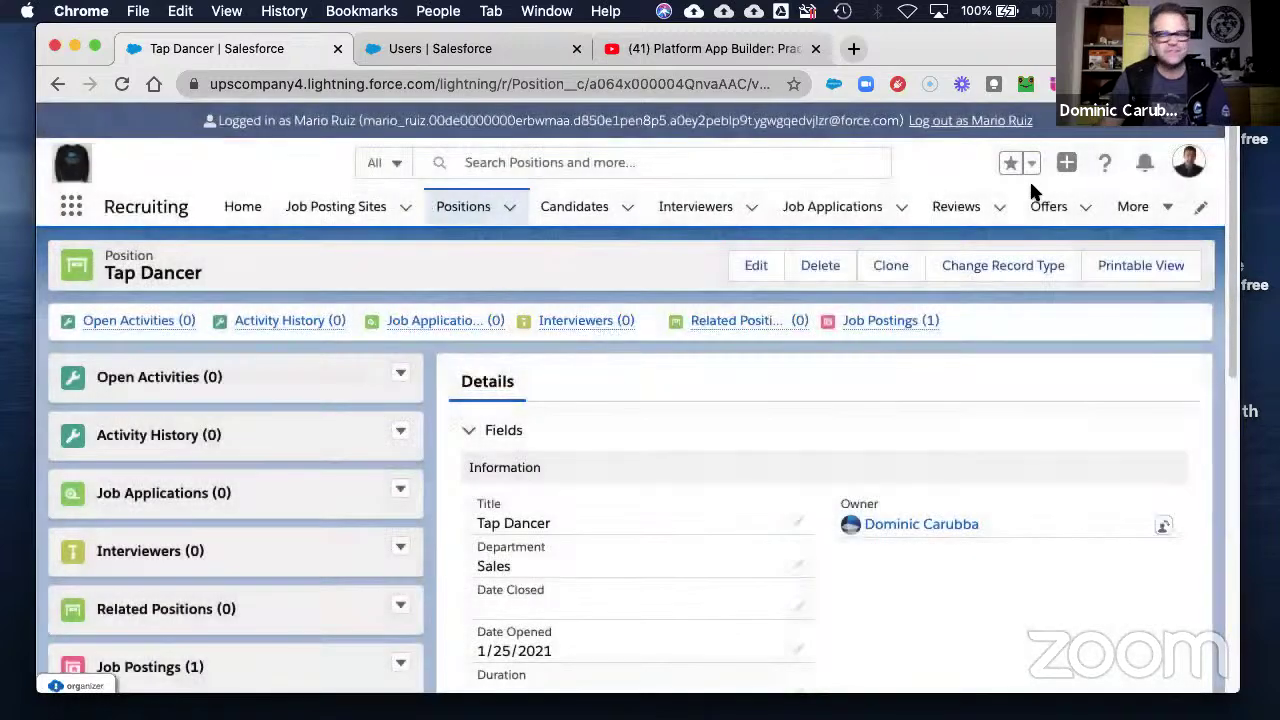
{"action": "left_click", "coordinate": [1252, 458]}
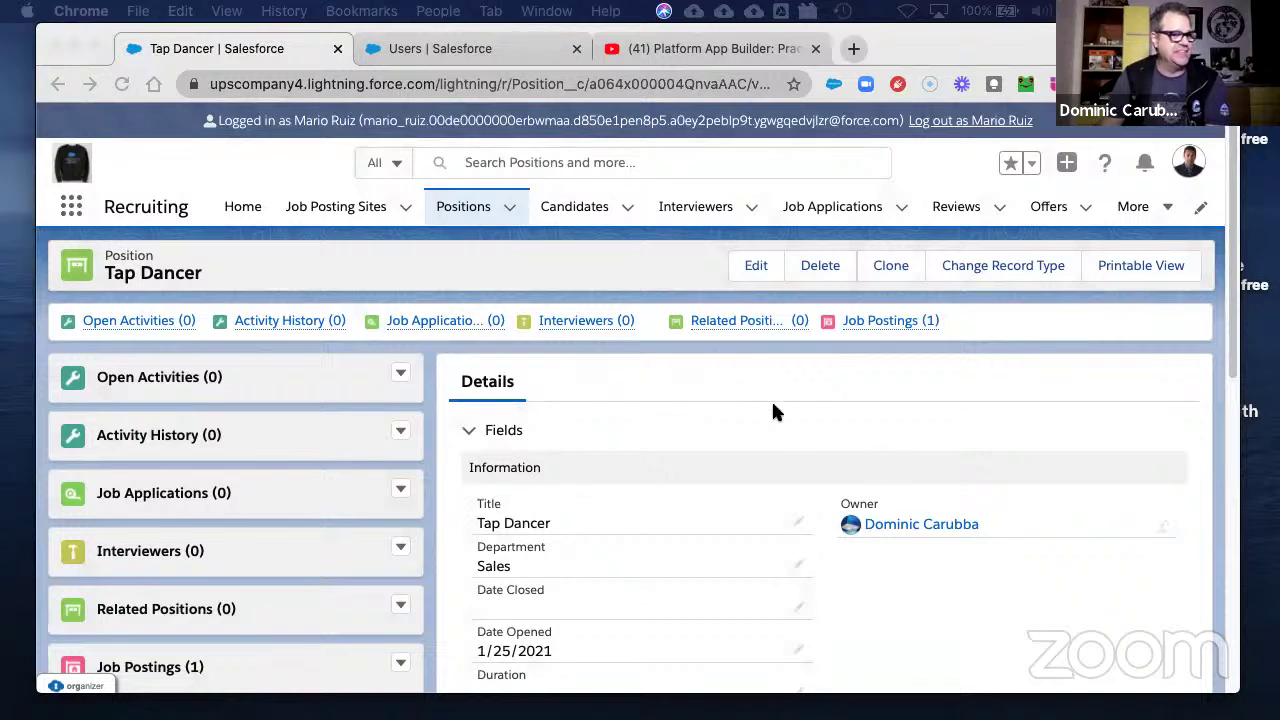
- Reopen Tap Dancer's record type choices, pick Non-Technical Position, and close without saving
{"action": "left_click", "coordinate": [983, 268]}
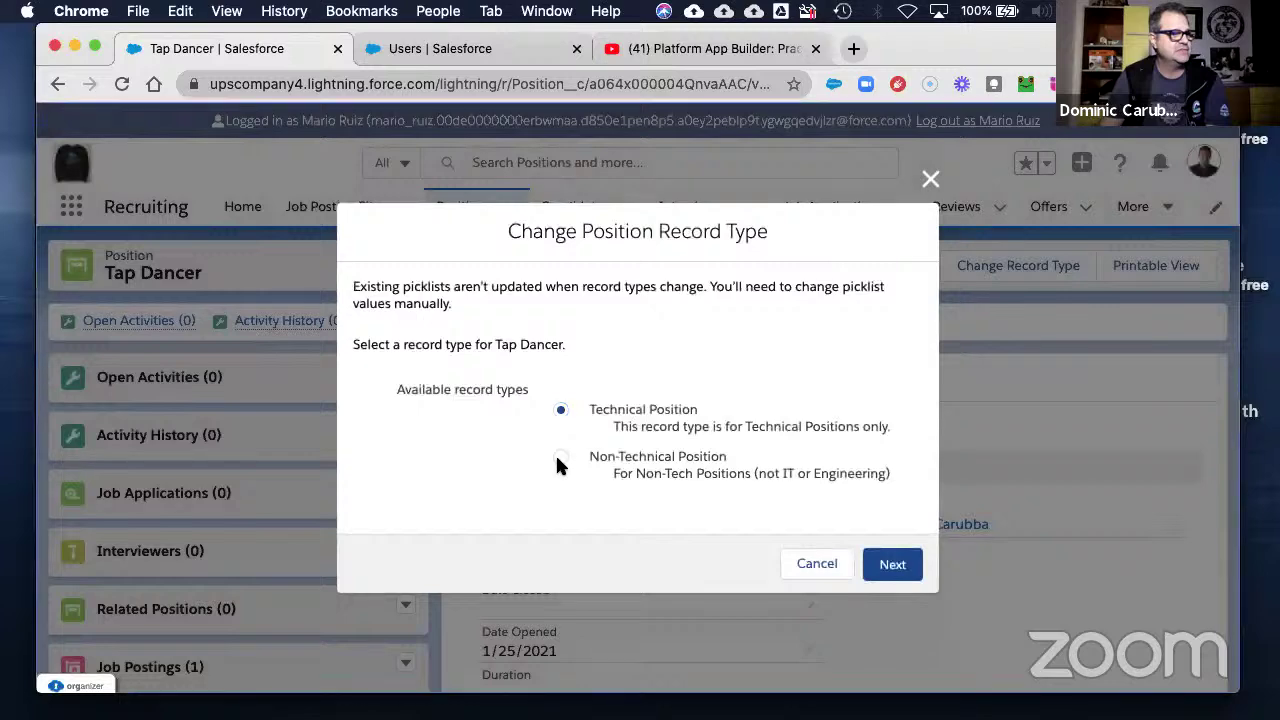
{"action": "left_click", "coordinate": [558, 458]}
{"action": "left_click", "coordinate": [813, 565]}
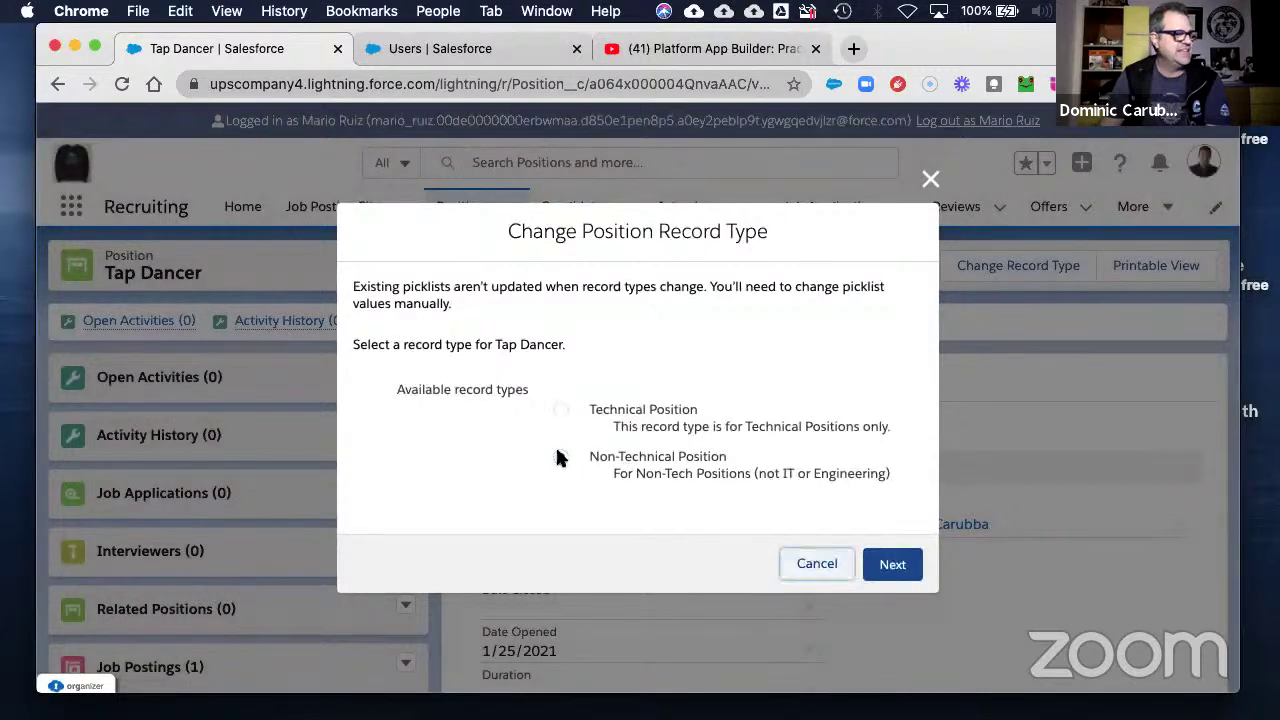
{"action": "scroll", "coordinate": [650, 540], "scroll_direction": "down", "scroll_amount": 2}
{"action": "scroll", "coordinate": [699, 565], "scroll_direction": "down", "scroll_amount": 5}
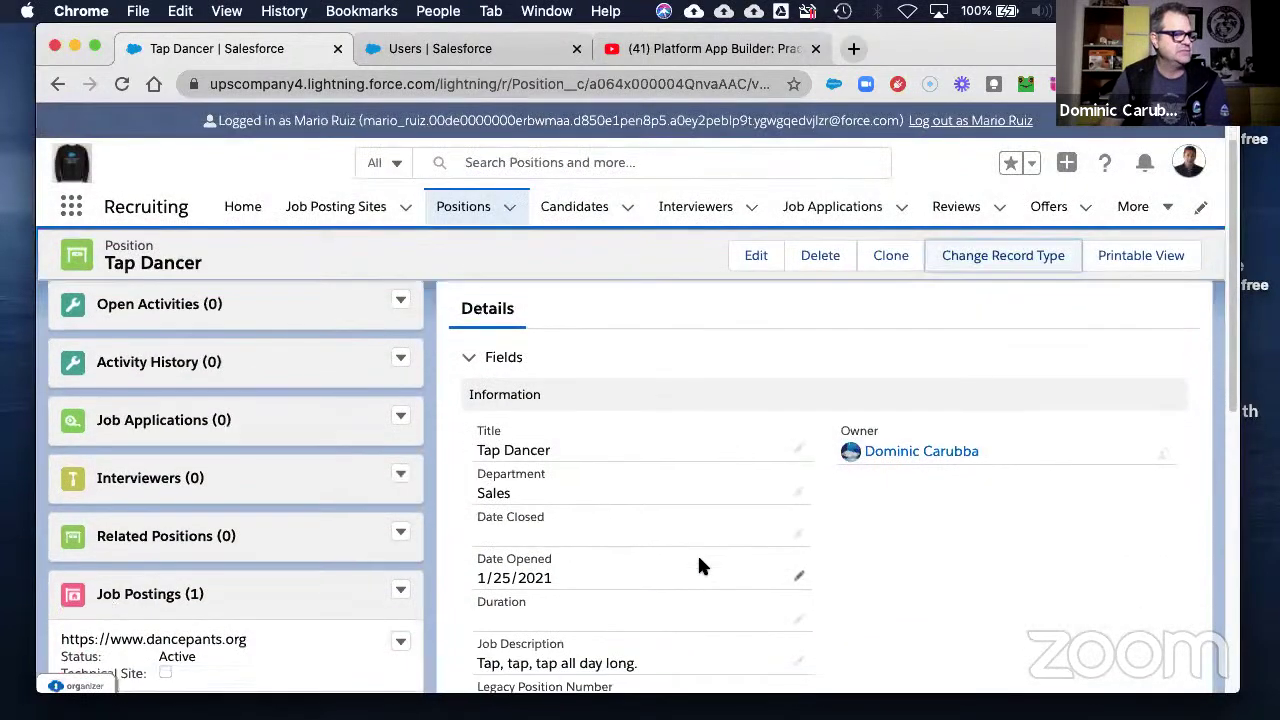
{"action": "scroll", "coordinate": [714, 571], "scroll_direction": "down", "scroll_amount": 2}
{"action": "scroll", "coordinate": [717, 567], "scroll_direction": "down", "scroll_amount": 4}
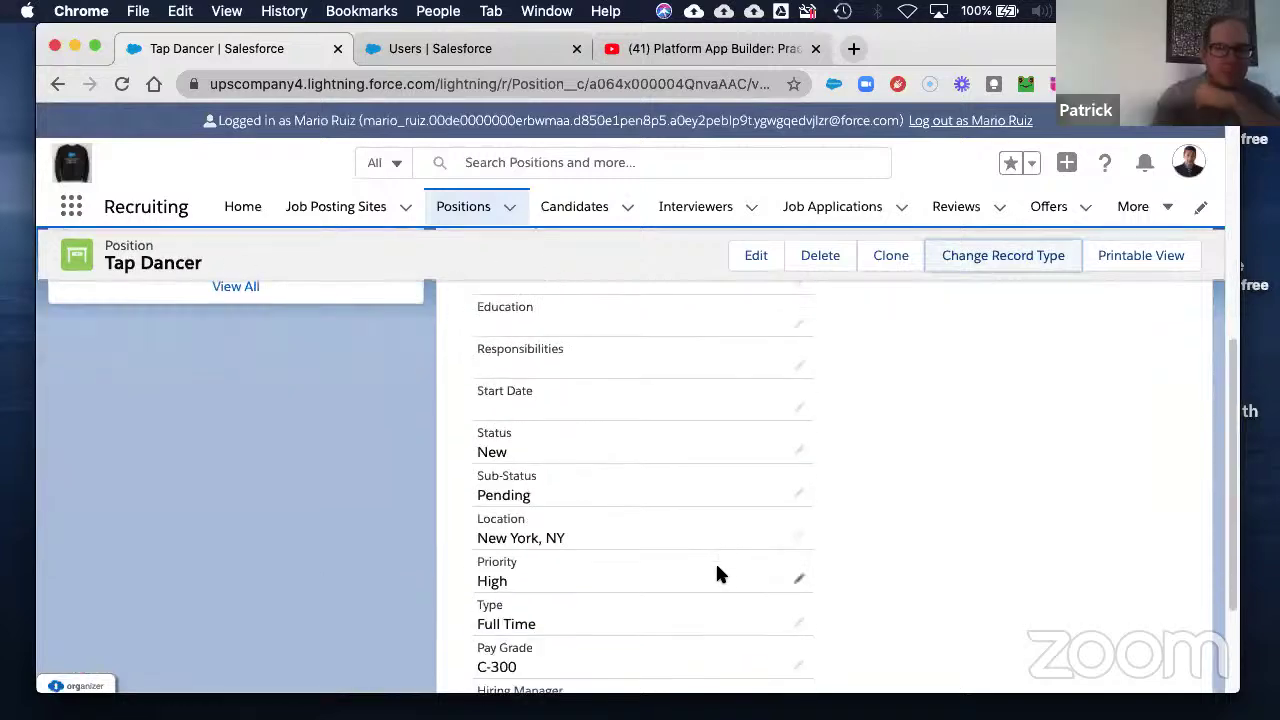
{"action": "scroll", "coordinate": [716, 573], "scroll_direction": "up", "scroll_amount": 10}
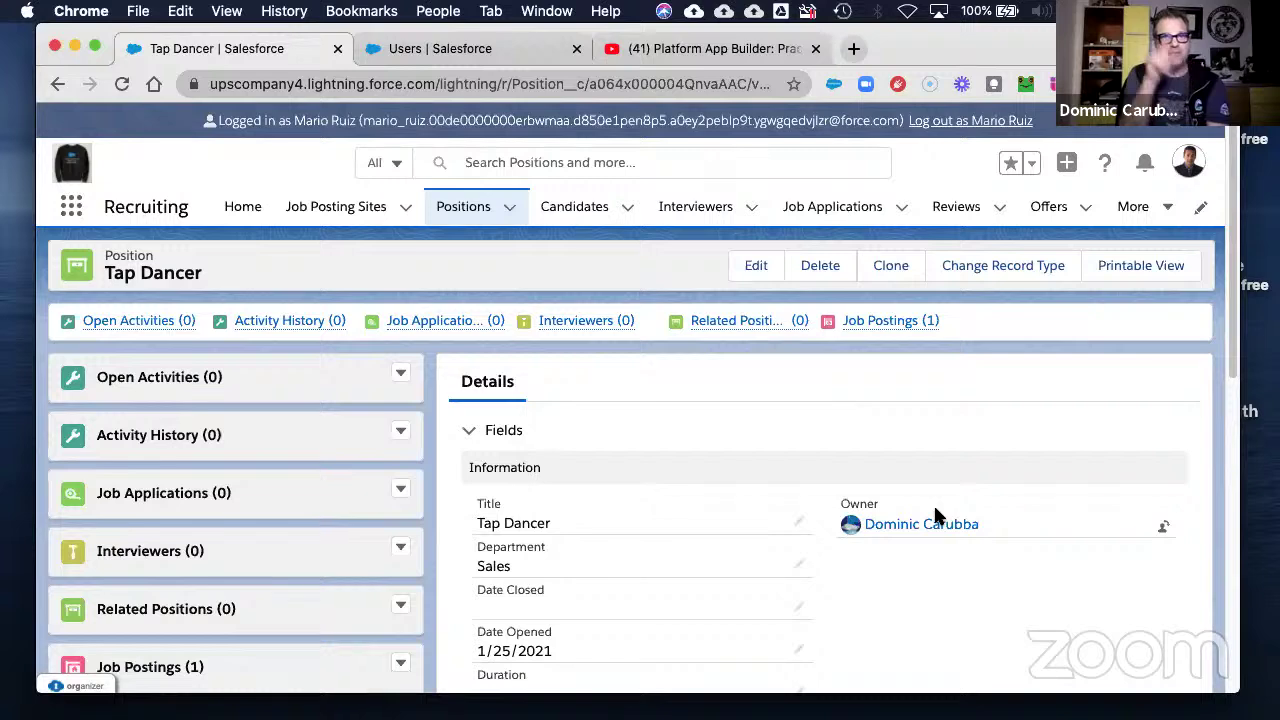
- Log out of the recruiter session, switch to the Recruiting app, and open Tap Dancer
{"action": "left_click", "coordinate": [948, 122]}
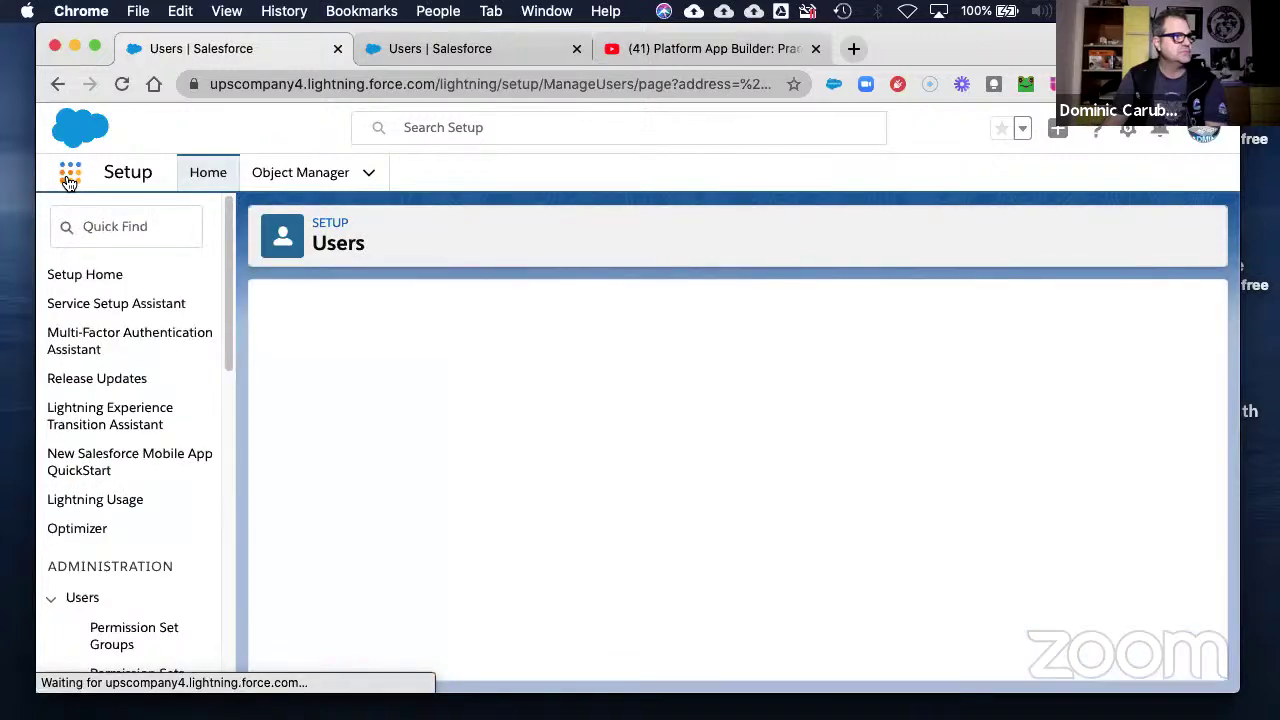
{"action": "left_click", "coordinate": [68, 181]}
{"action": "left_click", "coordinate": [92, 393]}
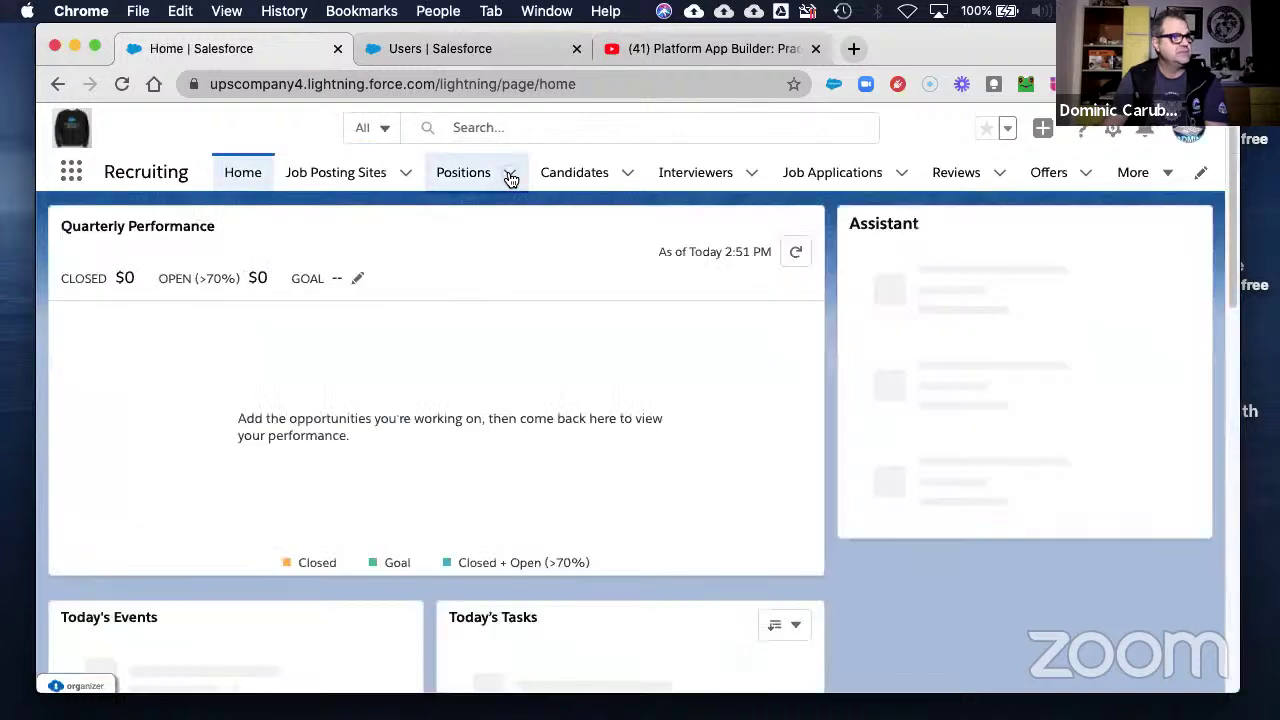
{"action": "left_click", "coordinate": [509, 175]}
{"action": "left_click", "coordinate": [468, 290]}
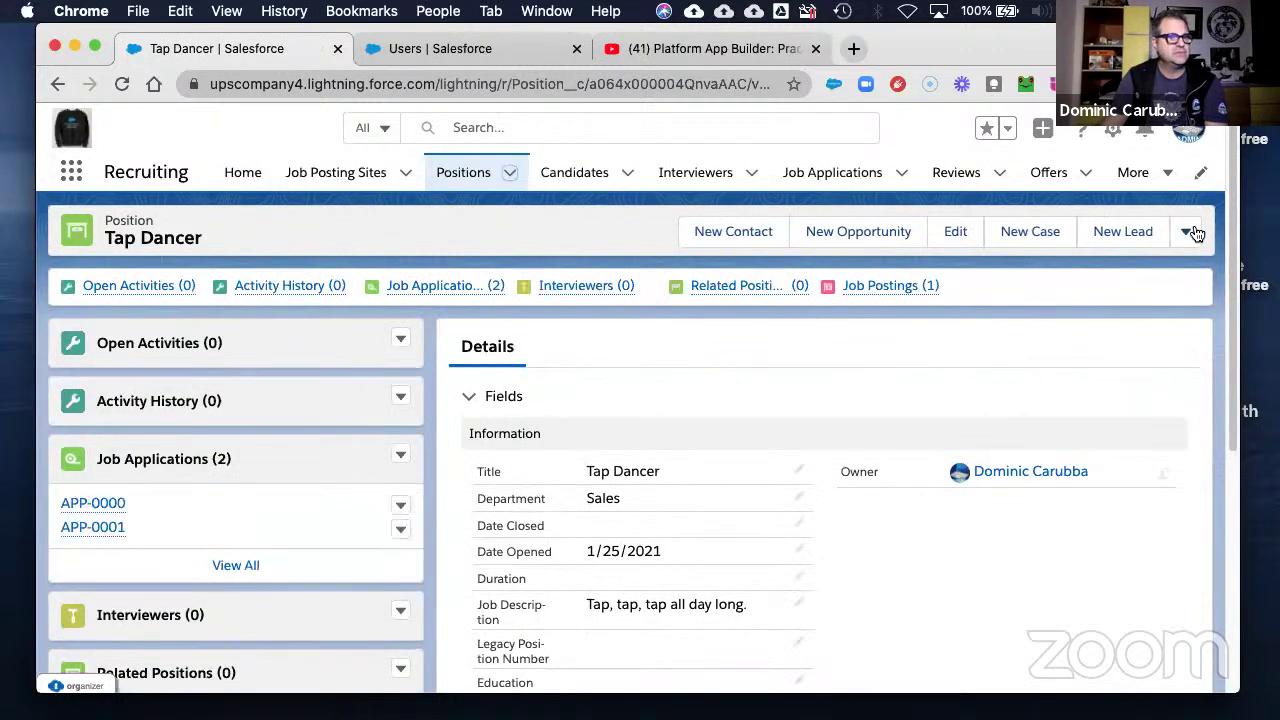
- Change Tap Dancer's record type to Non-Technical Position and save it
{"action": "left_click", "coordinate": [1188, 232]}
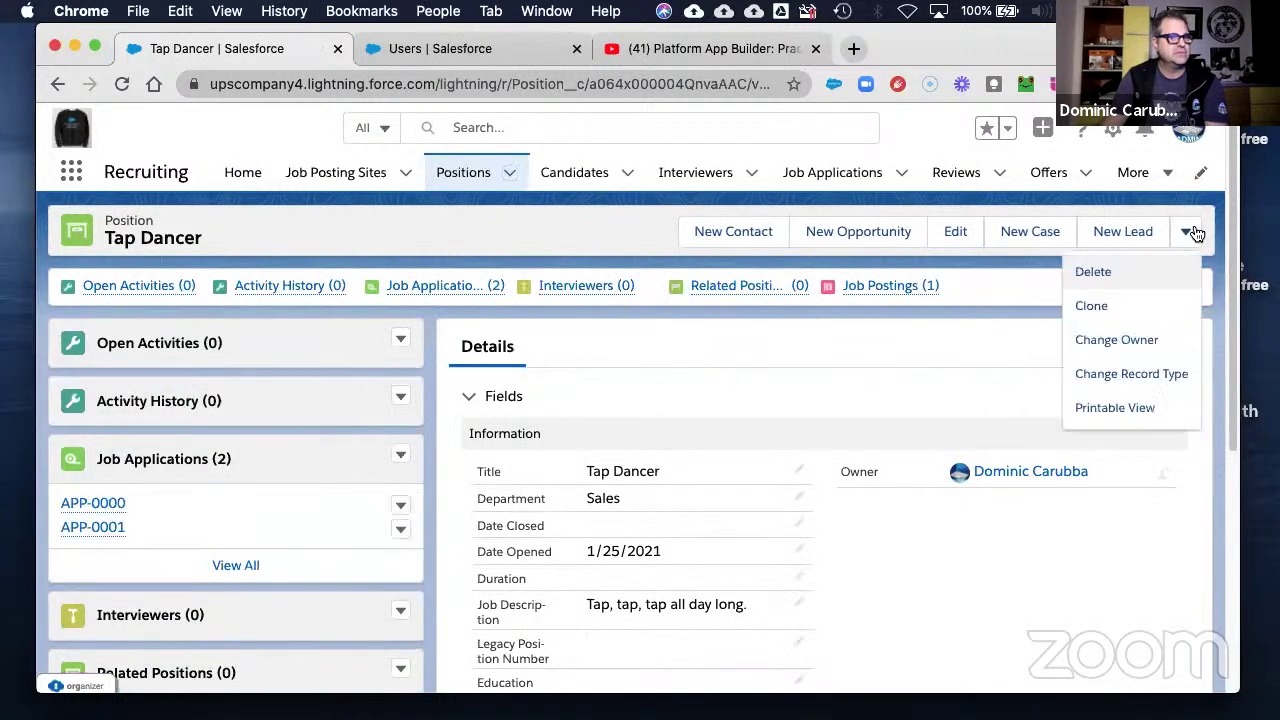
{"action": "left_click", "coordinate": [1120, 374]}
{"action": "left_click", "coordinate": [560, 456]}
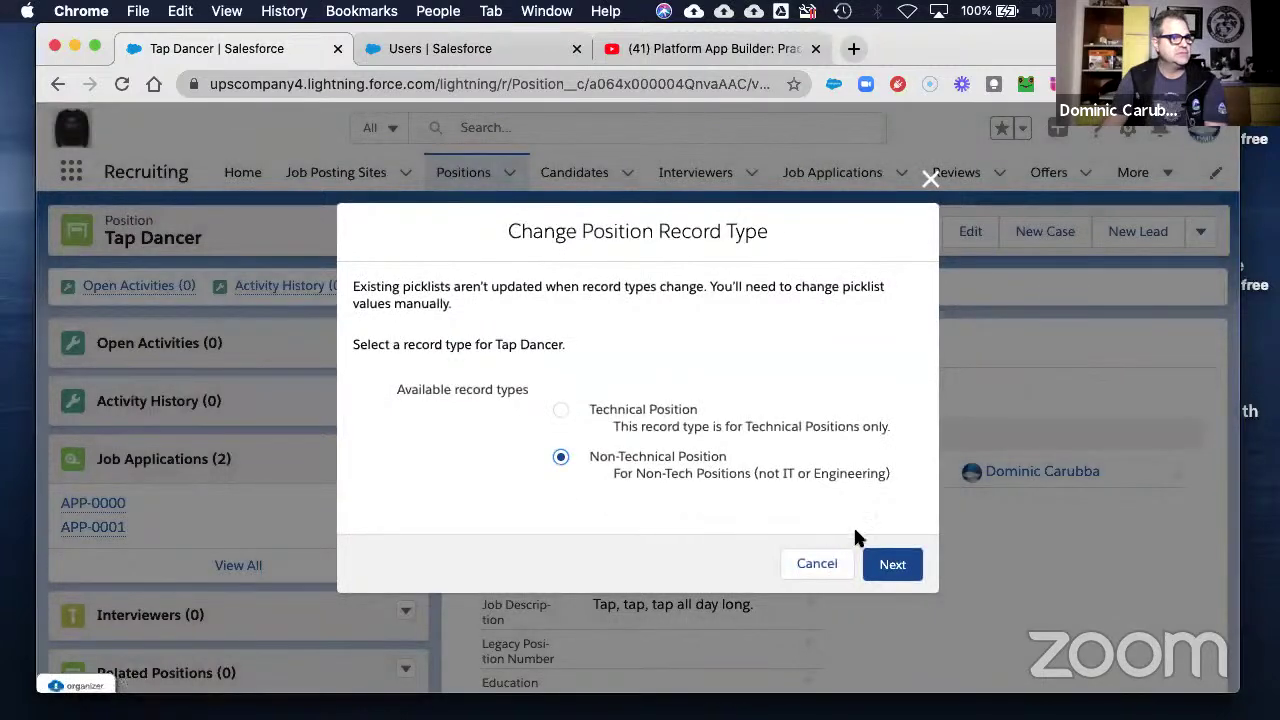
{"action": "left_click", "coordinate": [886, 563]}
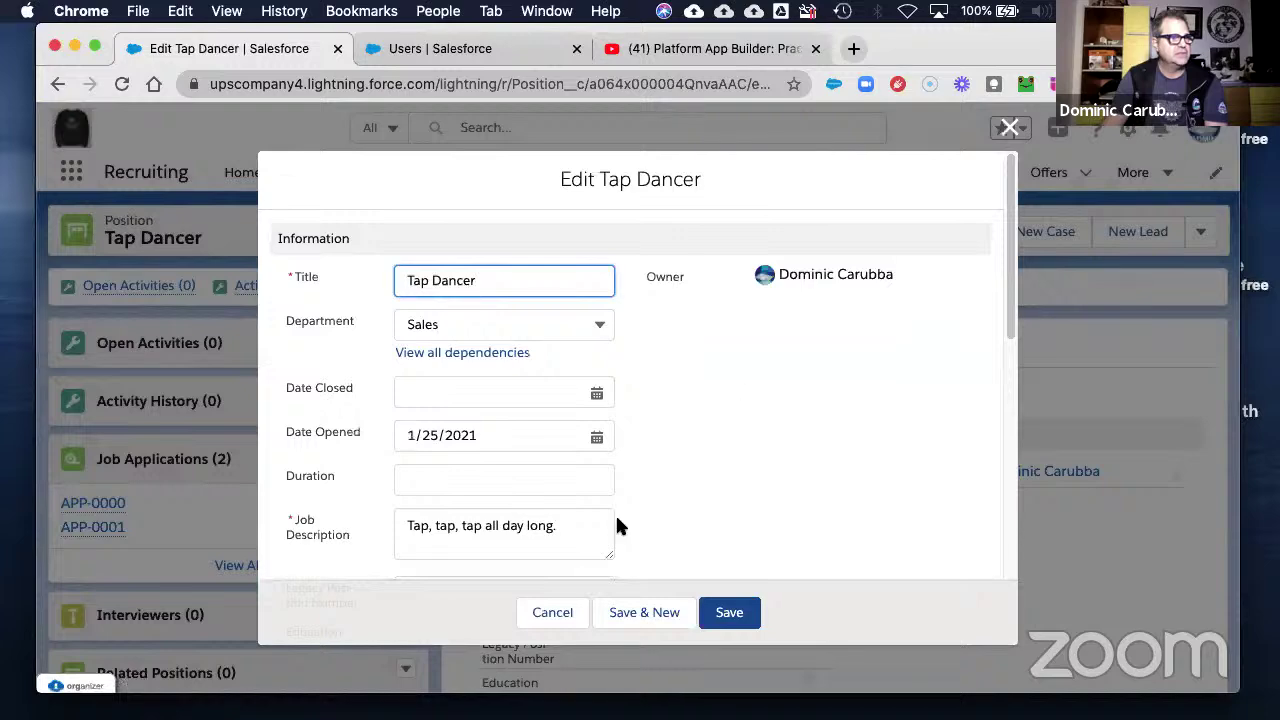
{"action": "scroll", "coordinate": [612, 515], "scroll_direction": "down", "scroll_amount": 10}
{"action": "left_click", "coordinate": [727, 616]}
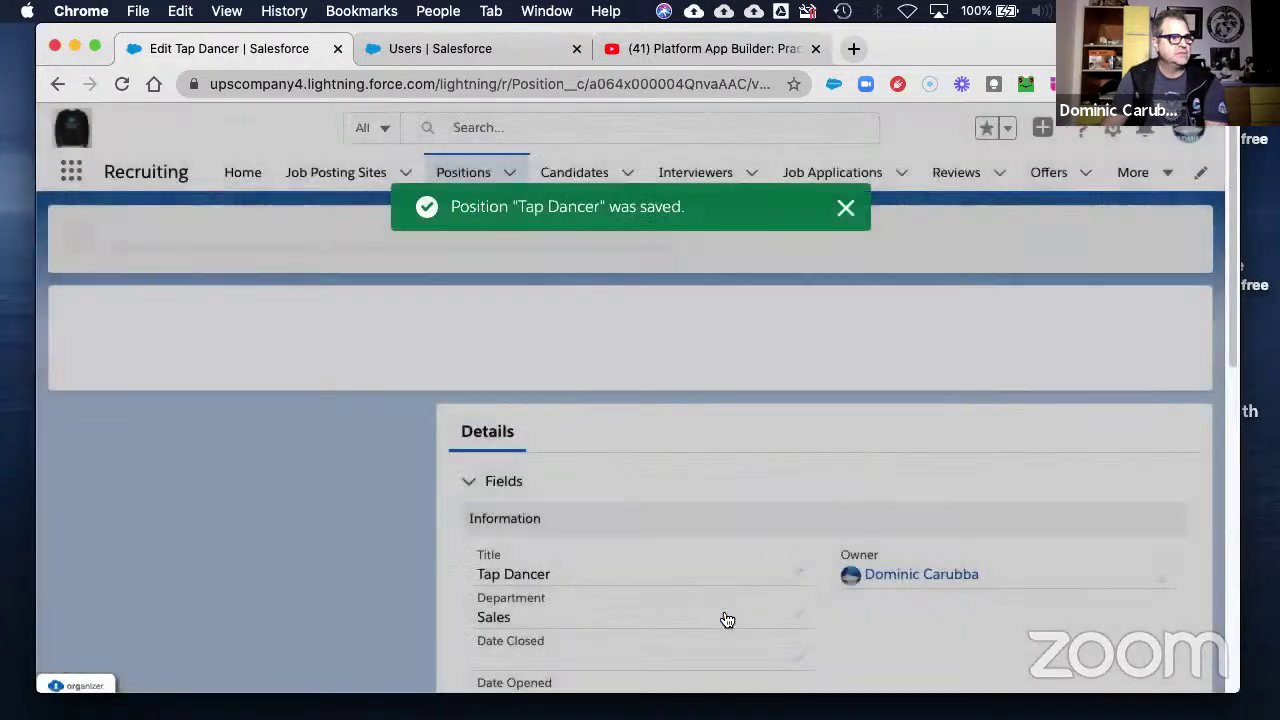
- Set Senior Design Engineer to the Technical Position record type, then edit its Lightning record page
{"action": "left_click", "coordinate": [512, 175]}
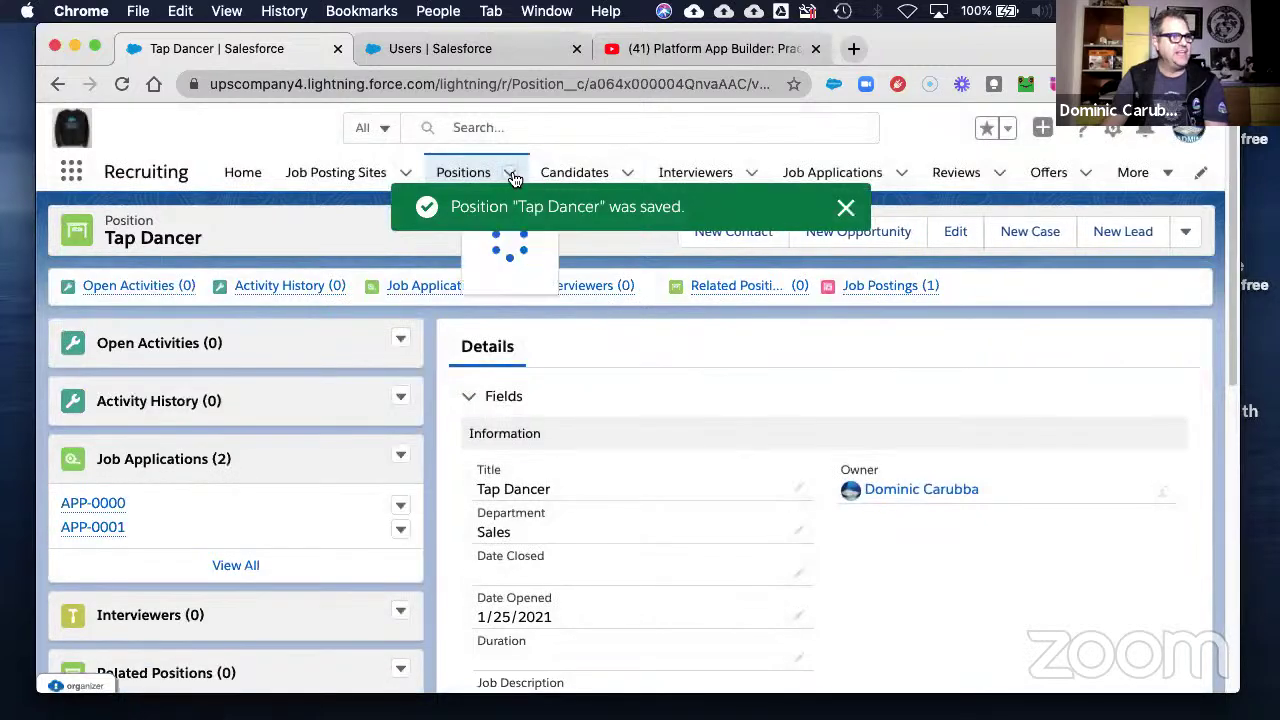
{"action": "left_click", "coordinate": [428, 366]}
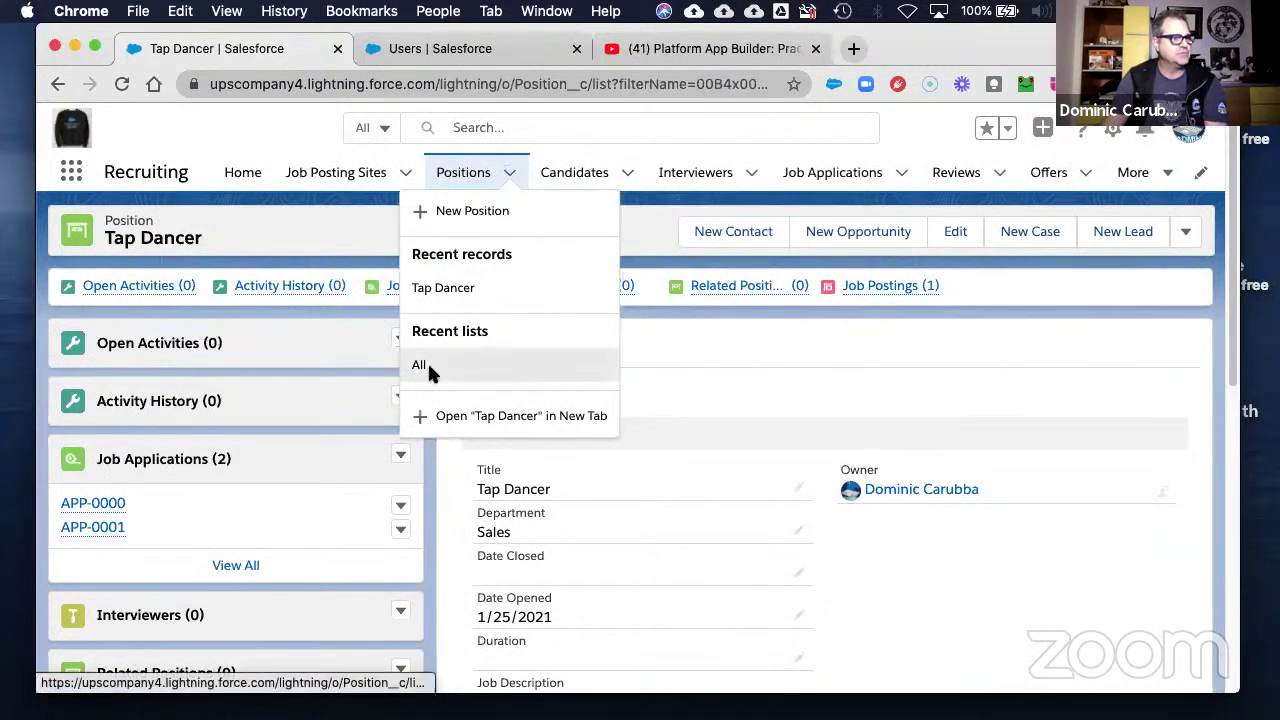
{"action": "left_click", "coordinate": [212, 342]}
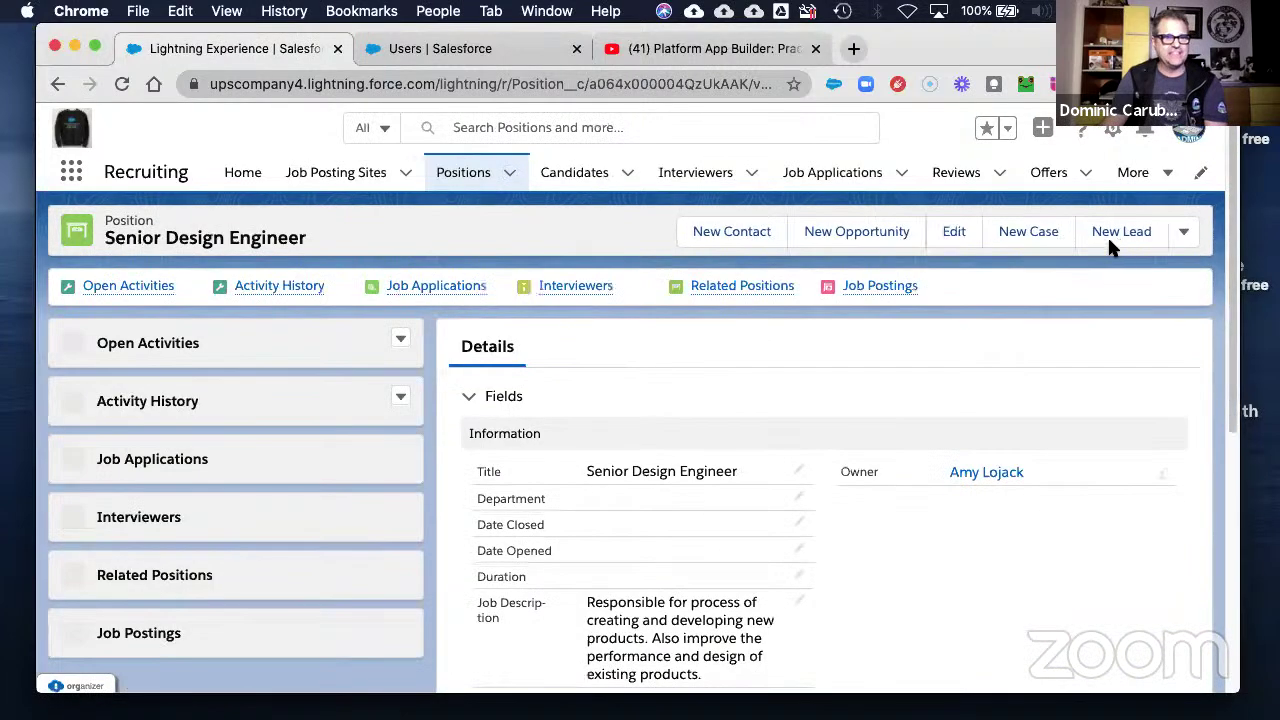
{"action": "left_click", "coordinate": [1184, 235]}
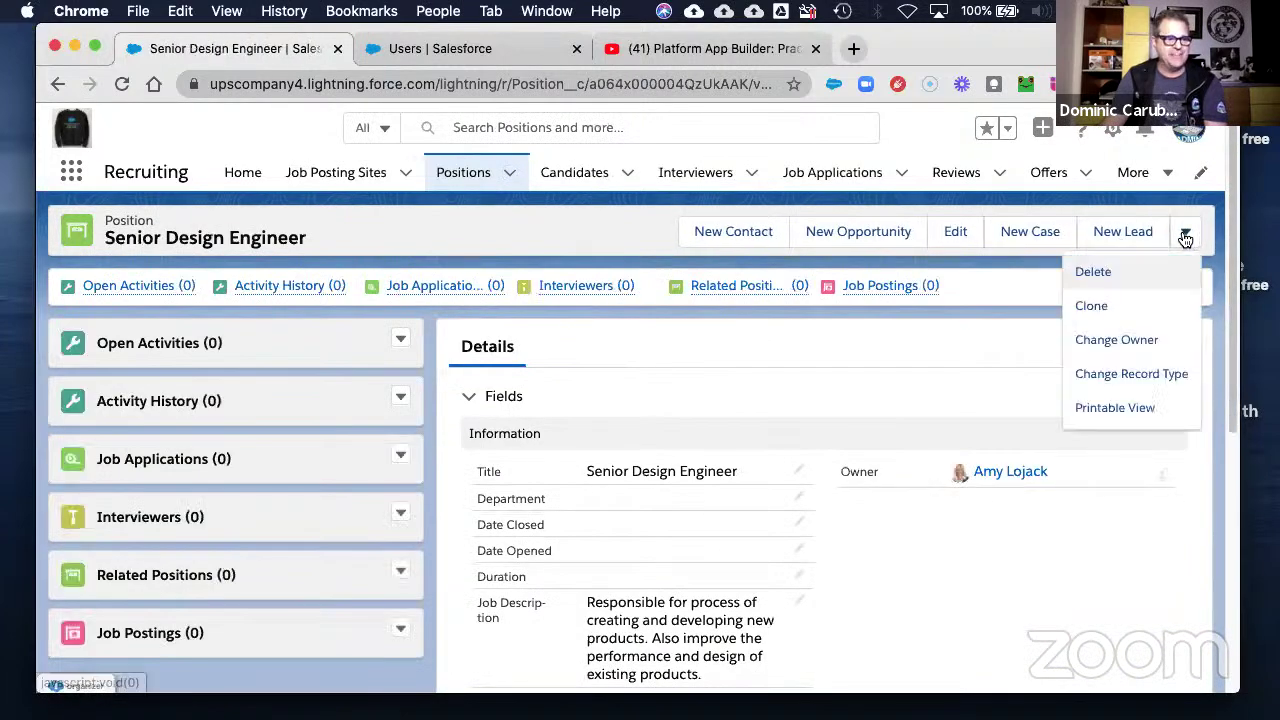
{"action": "left_click", "coordinate": [1105, 373]}
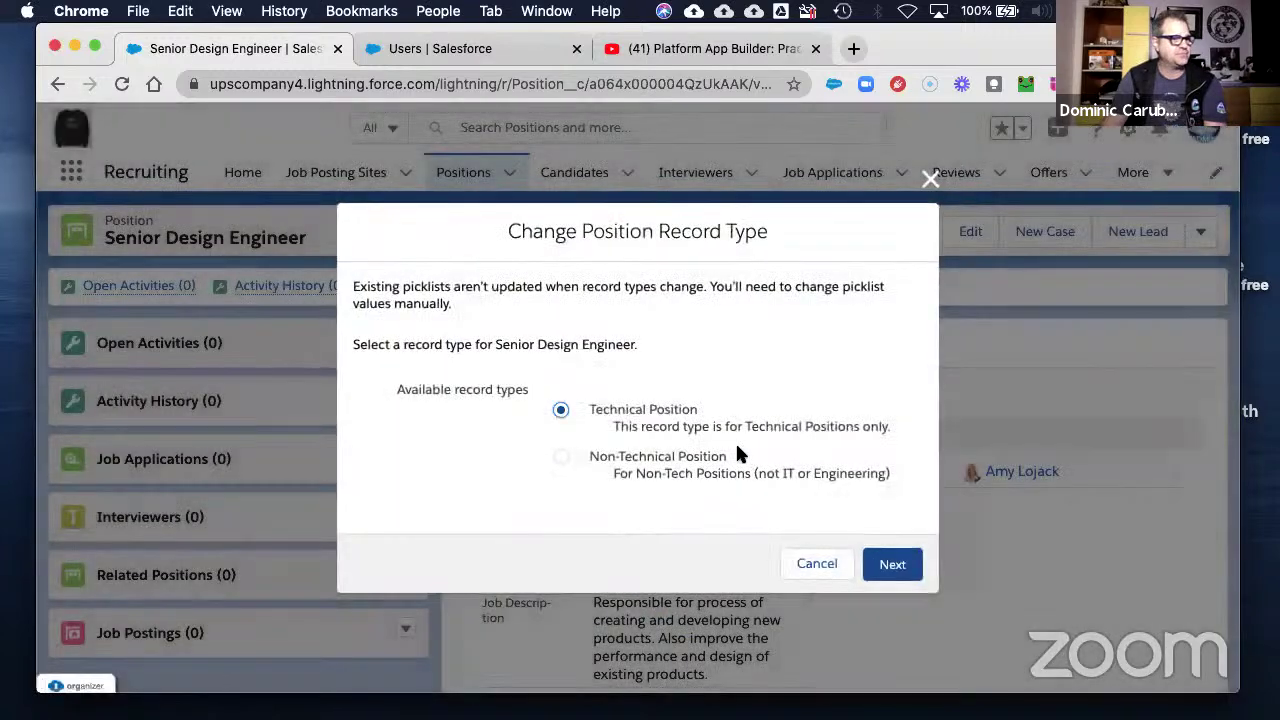
{"action": "left_click", "coordinate": [892, 564]}
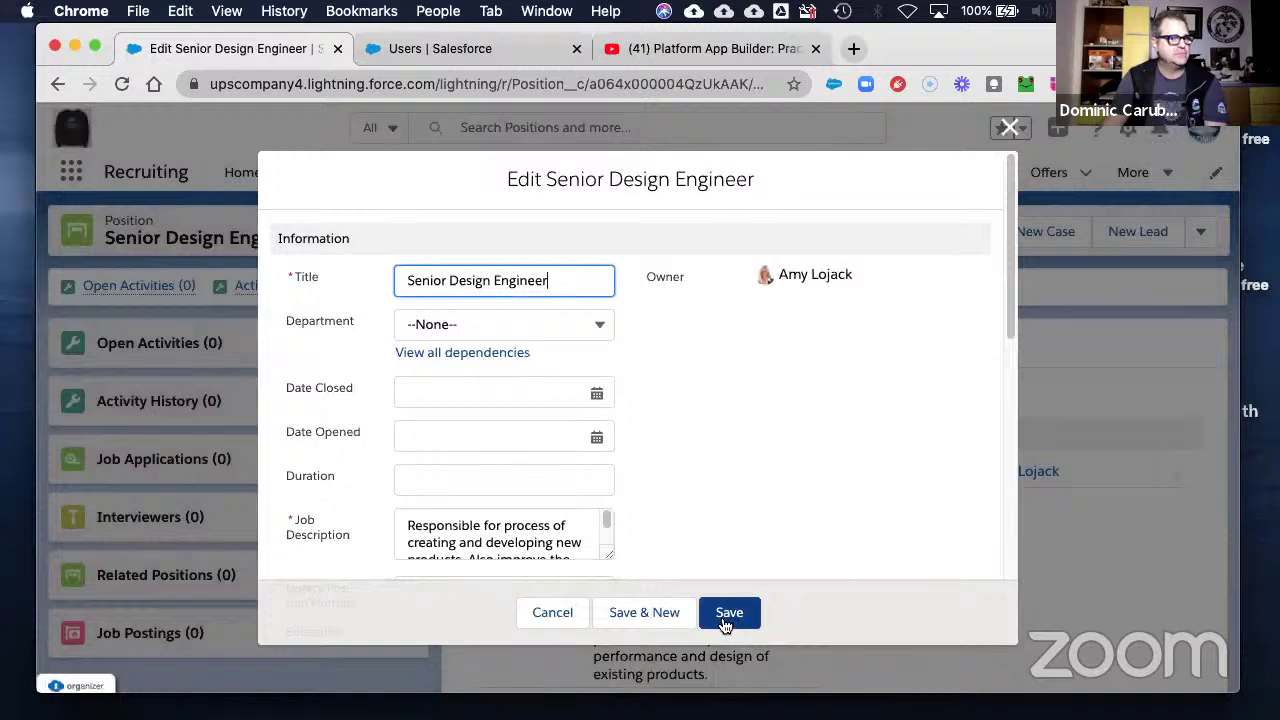
{"action": "left_click", "coordinate": [725, 624]}
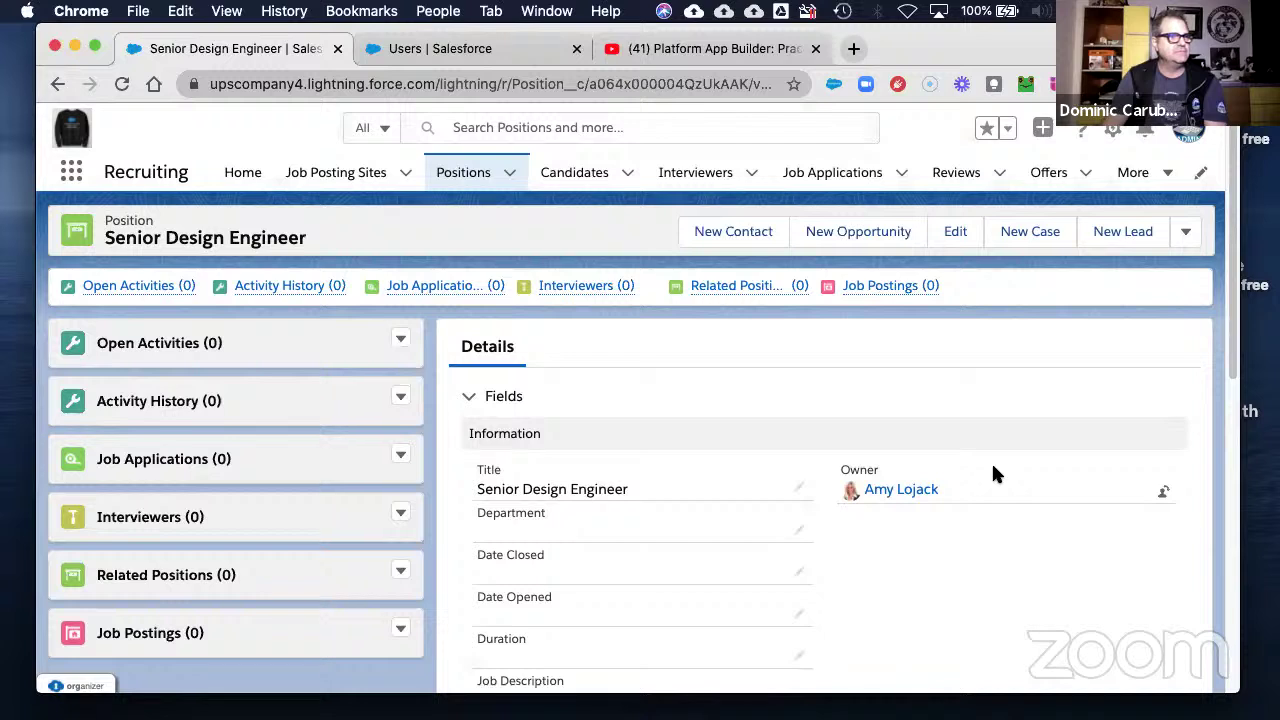
{"action": "left_click", "coordinate": [1113, 130]}
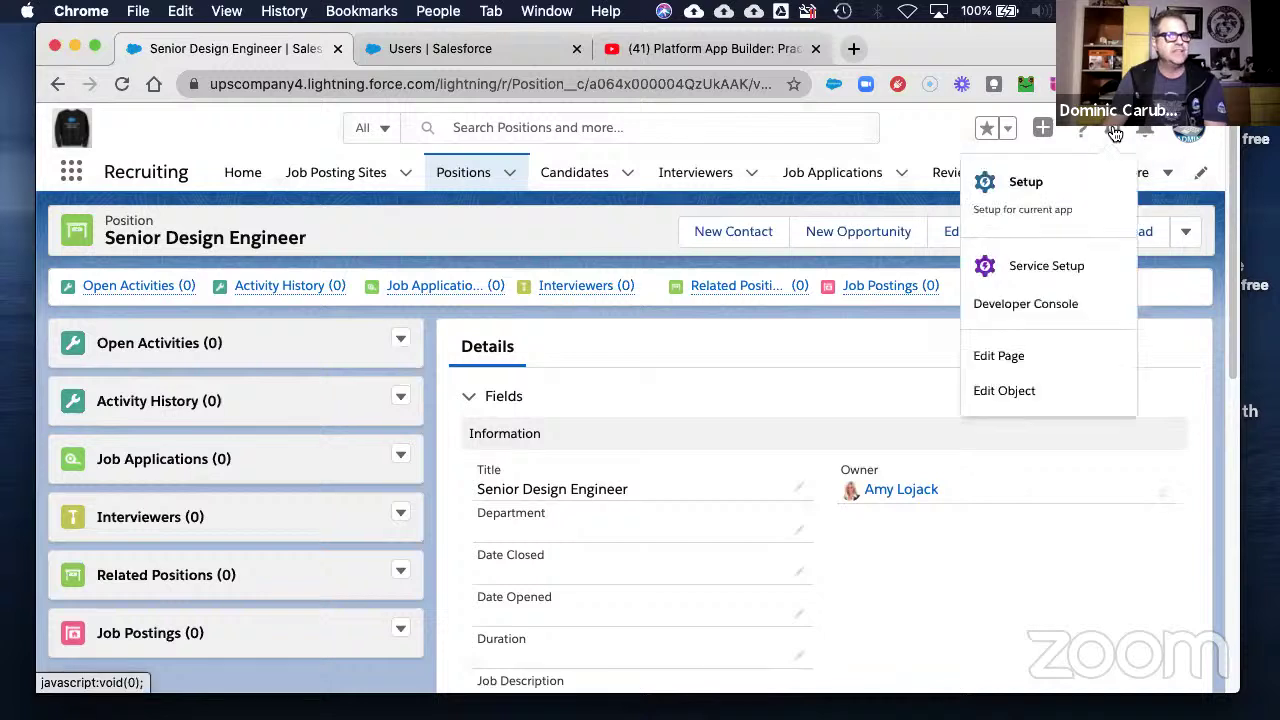
{"action": "left_click", "coordinate": [1007, 360]}
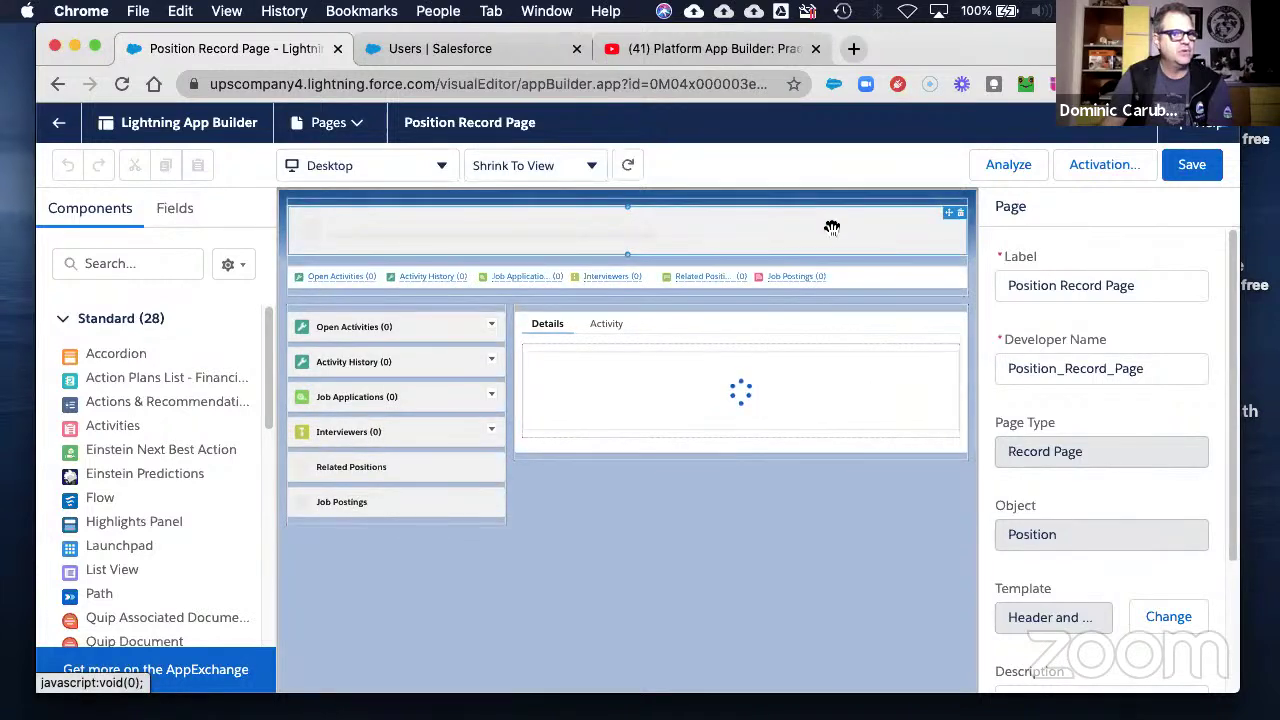
- Select the Highlights Panel and open its Technical Position page layout link in a new tab
{"action": "left_click", "coordinate": [832, 228]}
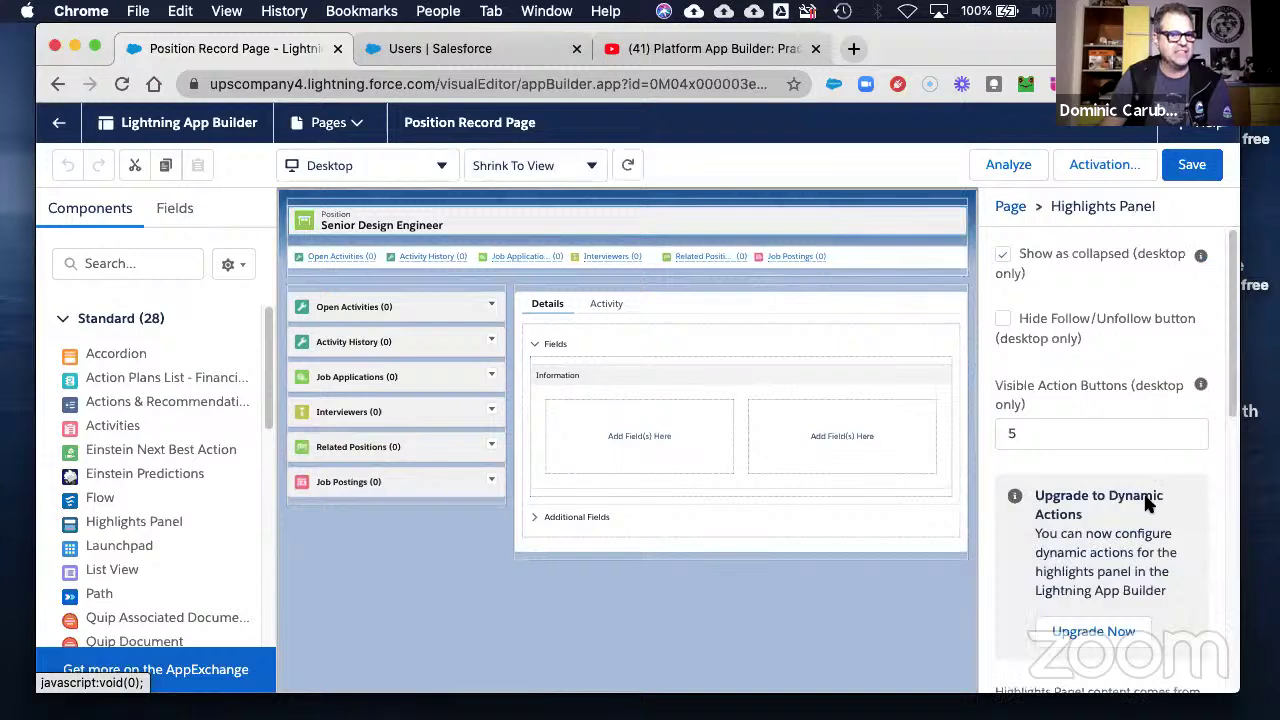
{"action": "scroll", "coordinate": [1165, 560], "scroll_direction": "down", "scroll_amount": 2}
{"action": "scroll", "coordinate": [1168, 570], "scroll_direction": "down", "scroll_amount": 4}
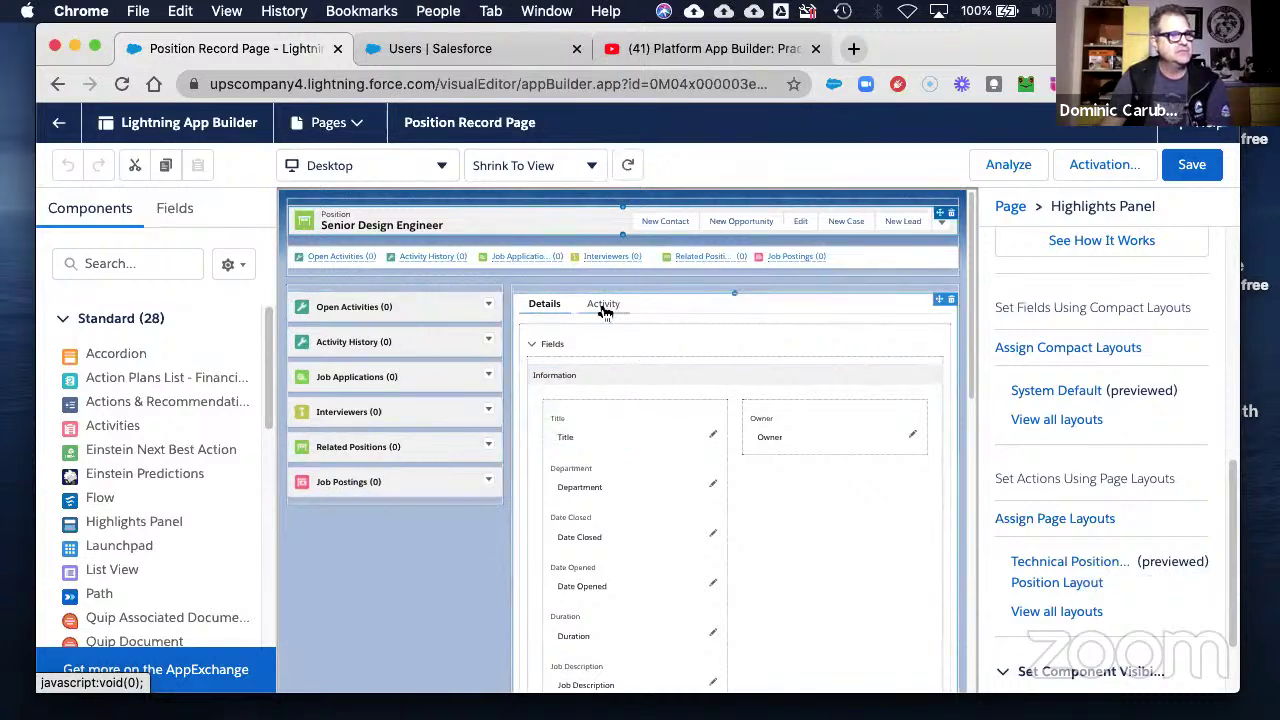
{"action": "left_click", "coordinate": [531, 346]}
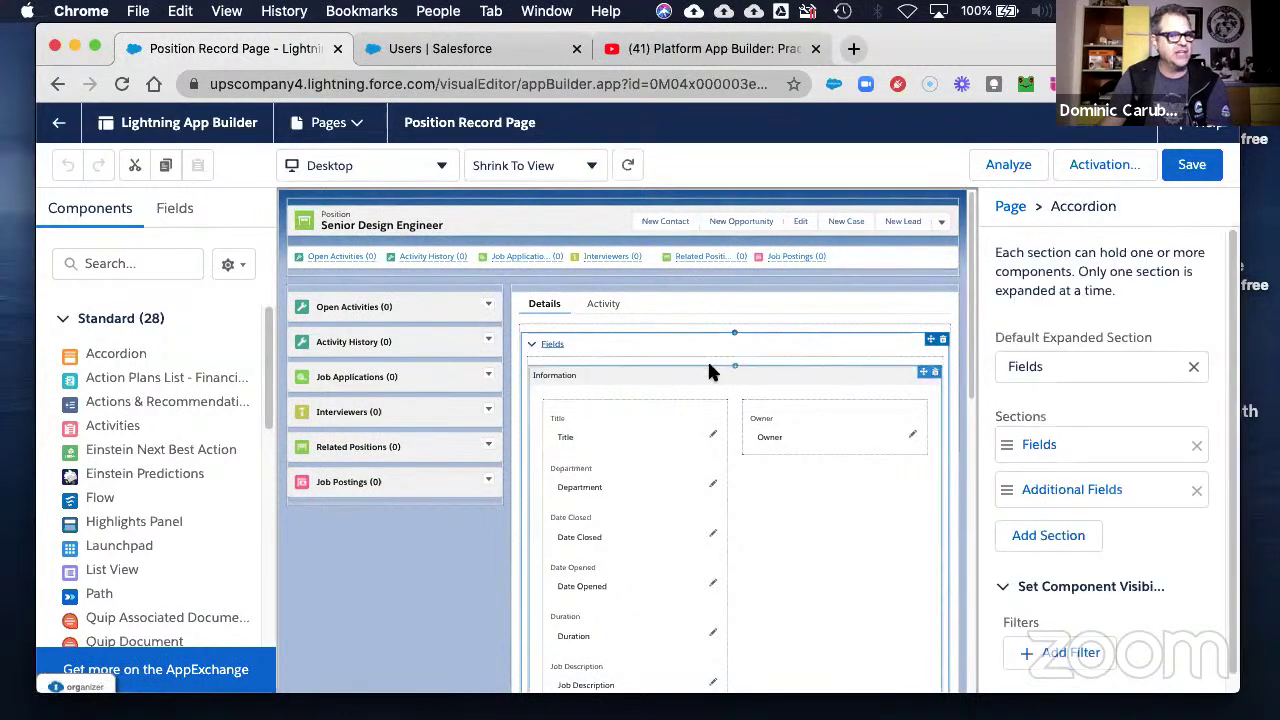
{"action": "left_click", "coordinate": [562, 224]}
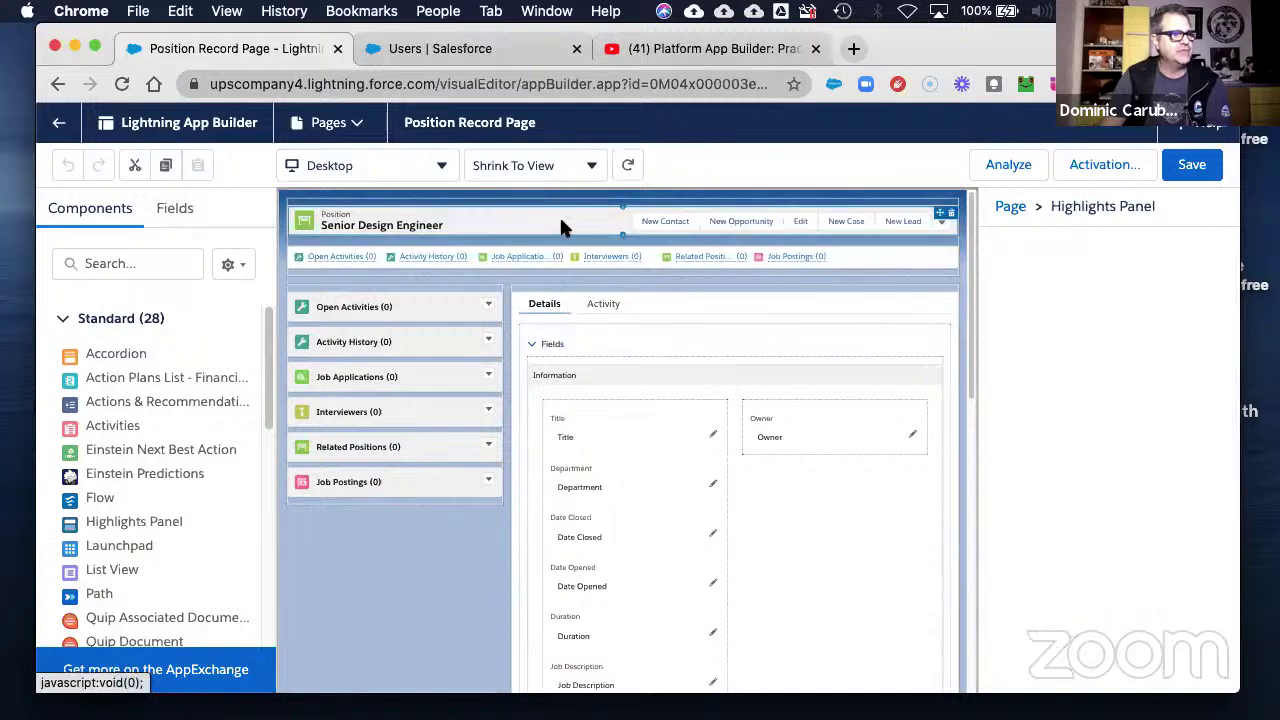
{"action": "scroll", "coordinate": [1105, 580], "scroll_direction": "down", "scroll_amount": 5}
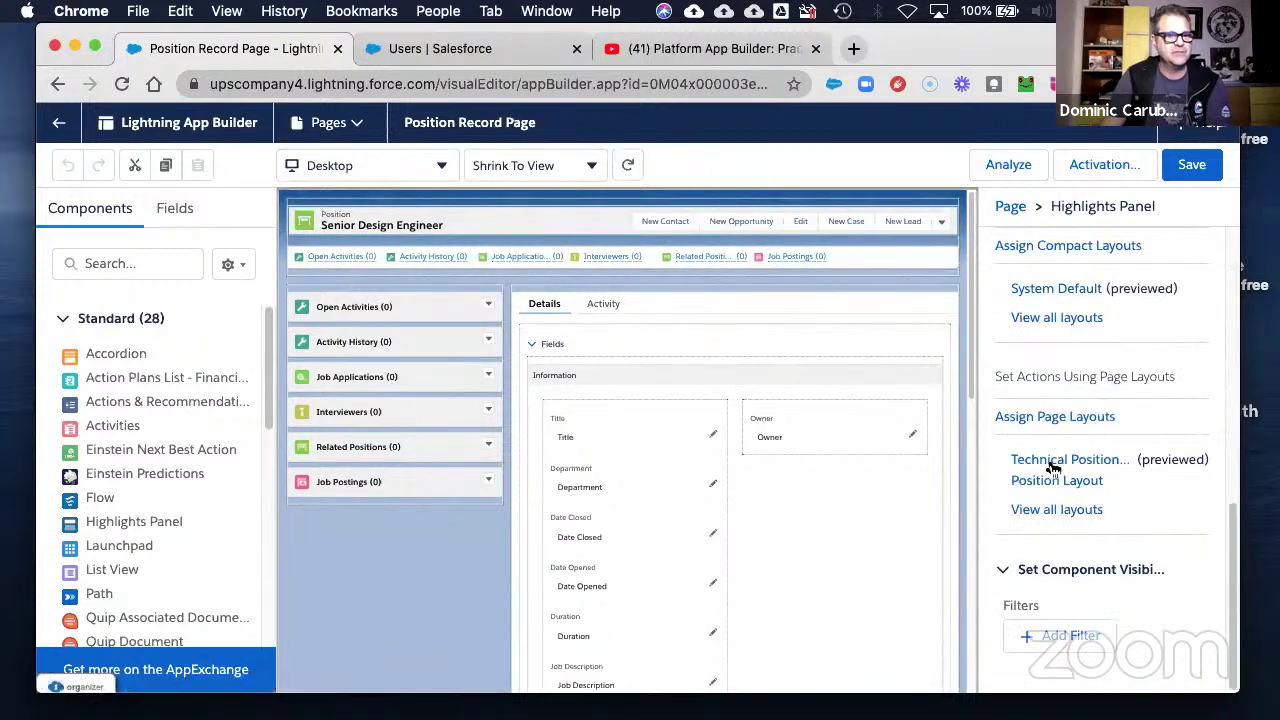
{"action": "left_click", "coordinate": [1052, 464]}
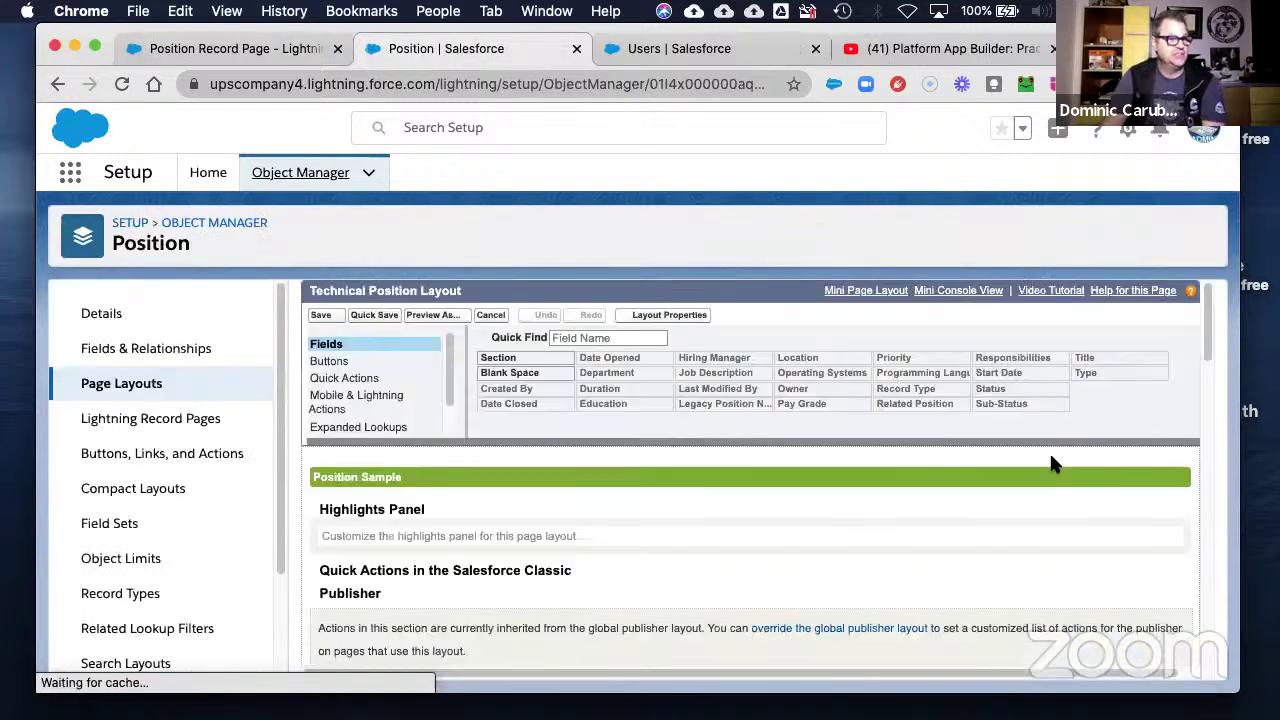
- Review and save the Technical Position Layout, then go back to the Position Record Page builder
{"action": "scroll", "coordinate": [752, 474], "scroll_direction": "down", "scroll_amount": 3}
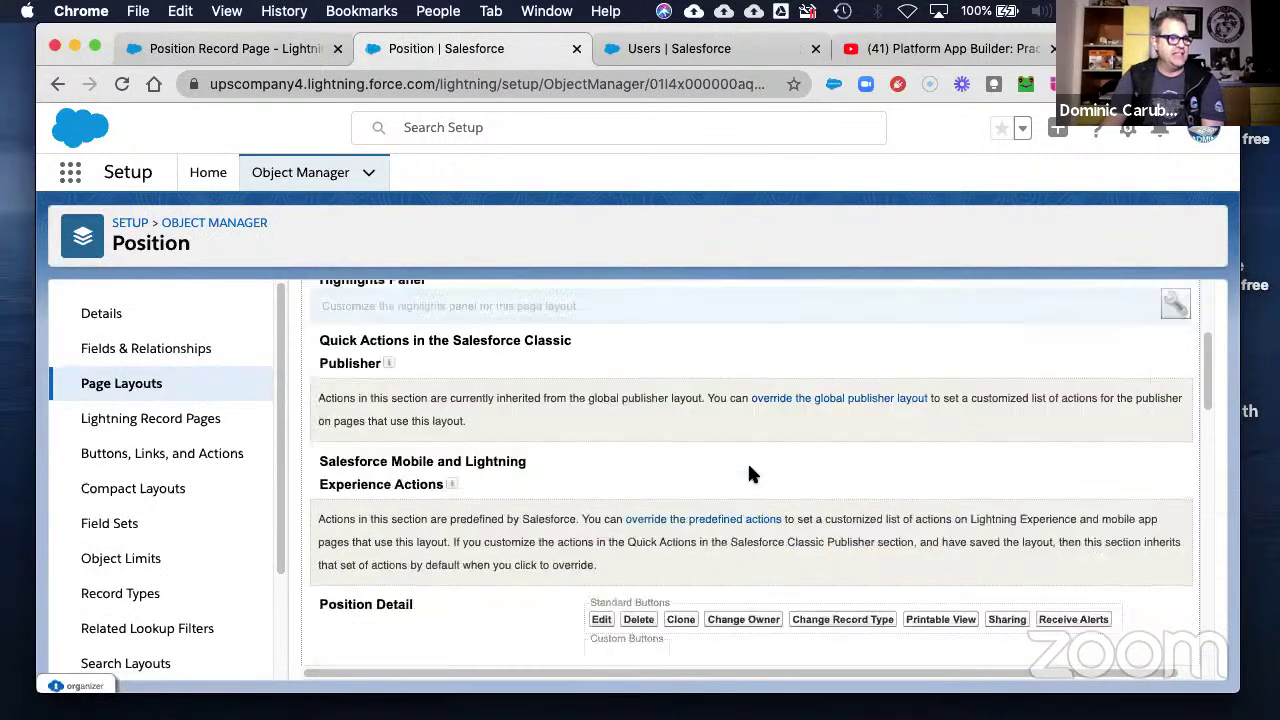
{"action": "scroll", "coordinate": [752, 474], "scroll_direction": "down", "scroll_amount": 5}
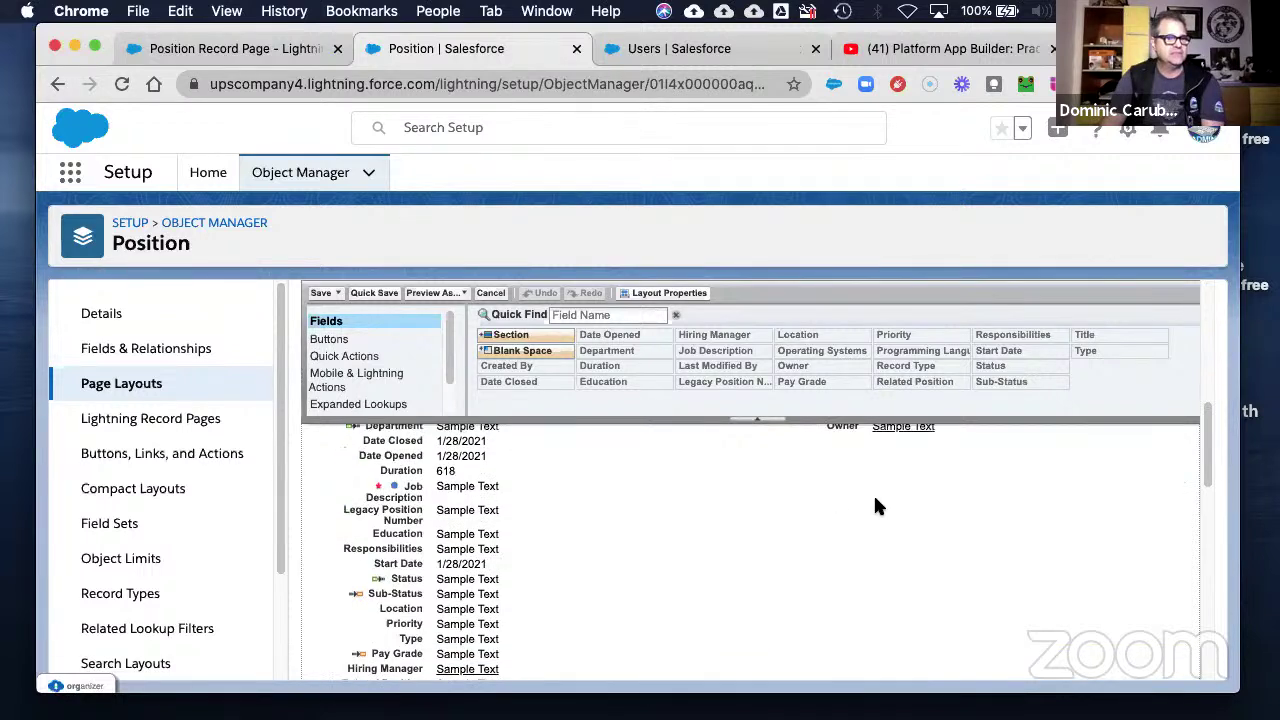
{"action": "scroll", "coordinate": [875, 506], "scroll_direction": "up", "scroll_amount": 1}
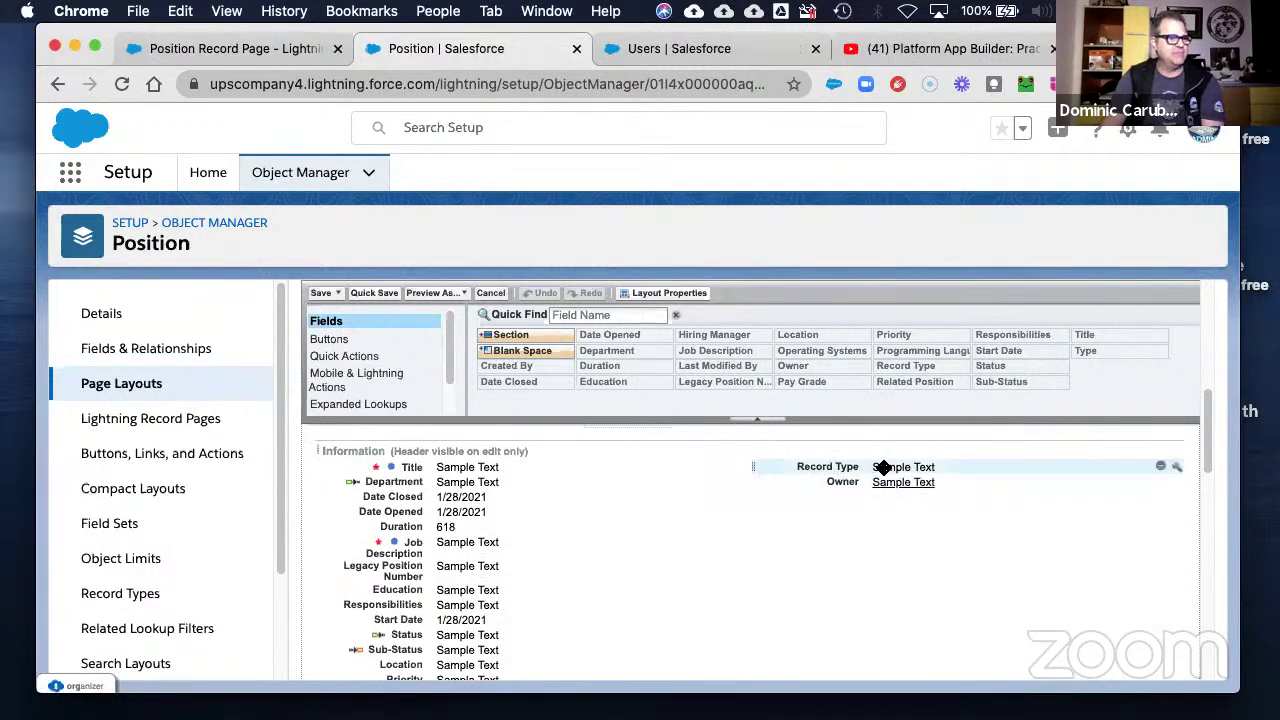
{"action": "scroll", "coordinate": [555, 543], "scroll_direction": "down", "scroll_amount": 1}
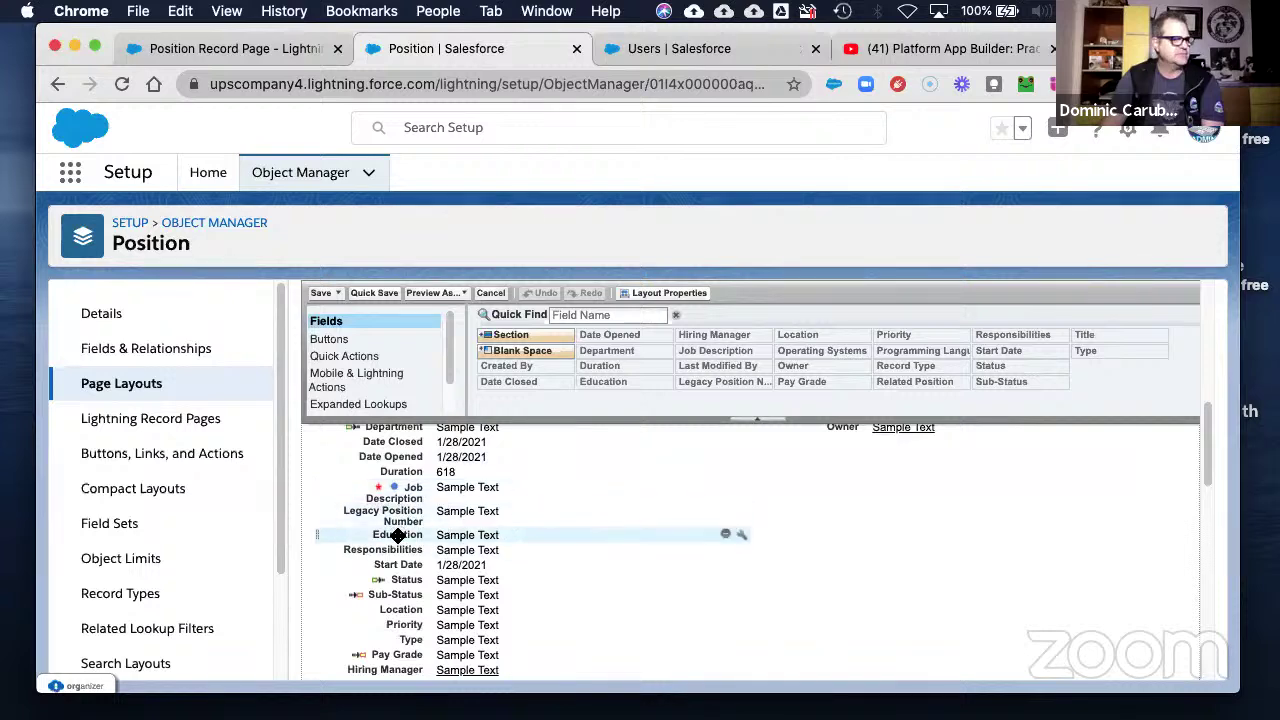
{"action": "scroll", "coordinate": [475, 534], "scroll_direction": "down", "scroll_amount": 3}
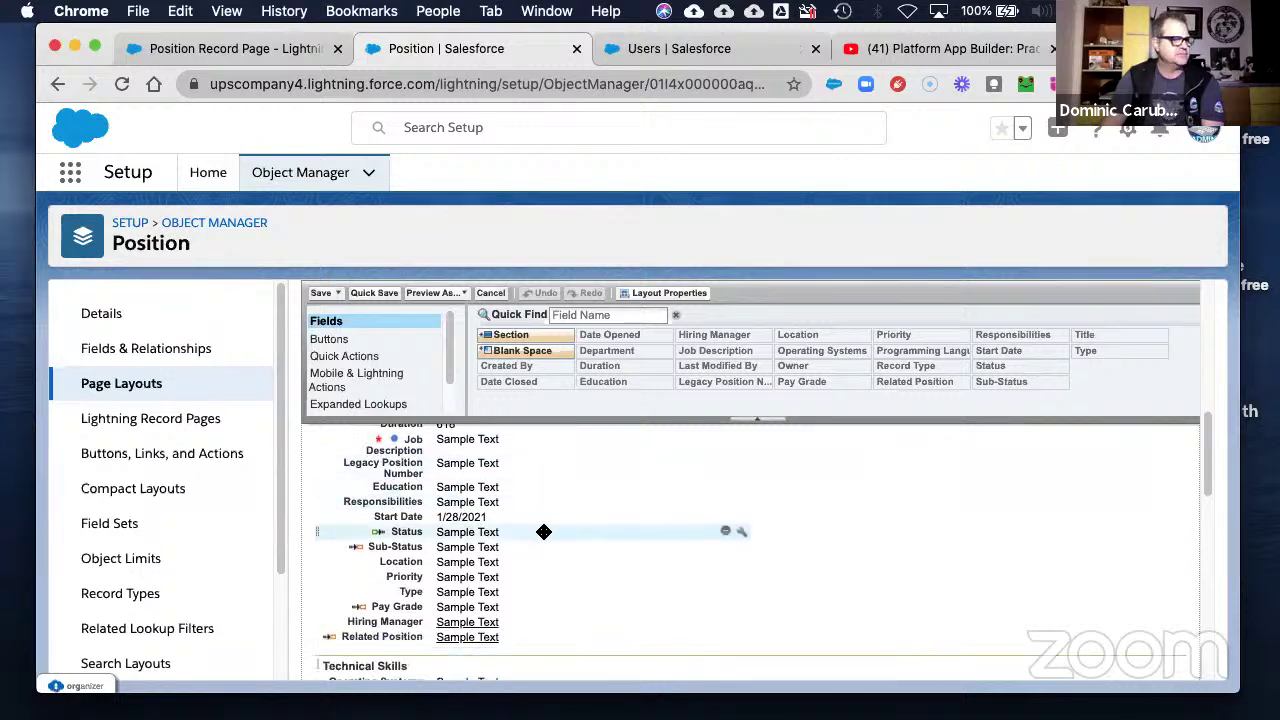
{"action": "scroll", "coordinate": [560, 534], "scroll_direction": "down", "scroll_amount": 3}
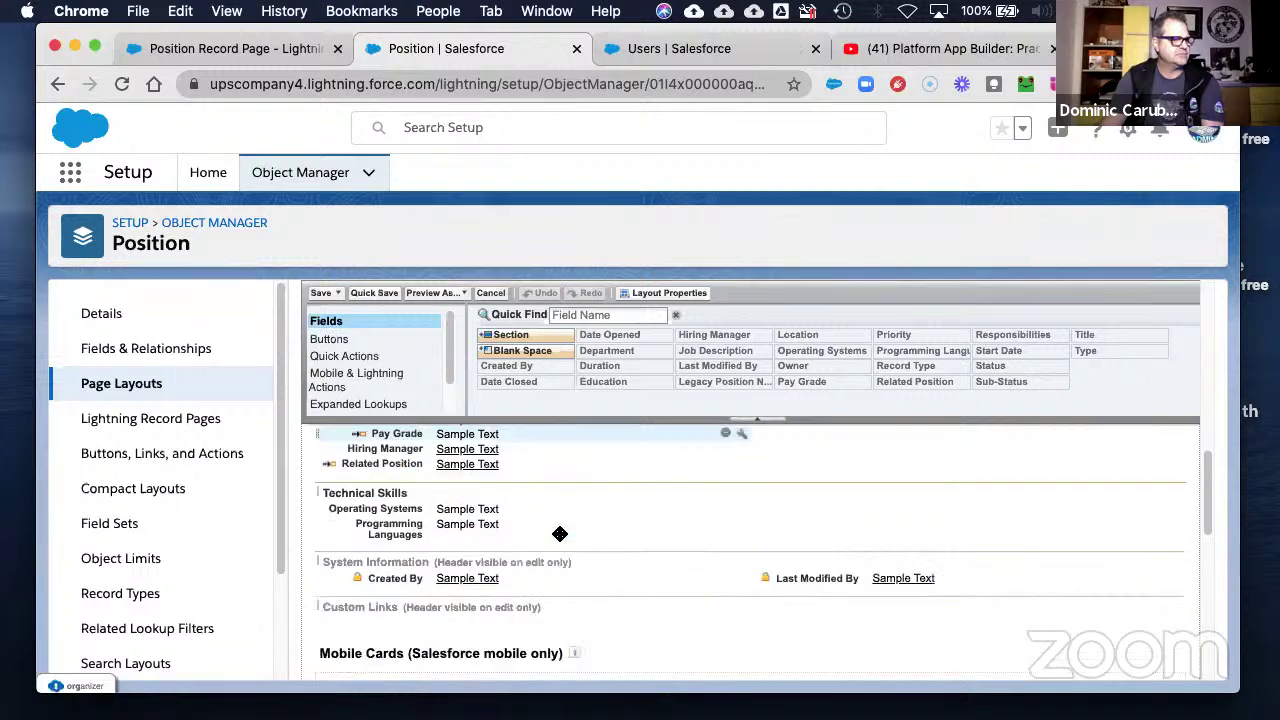
{"action": "scroll", "coordinate": [560, 534], "scroll_direction": "up", "scroll_amount": 10}
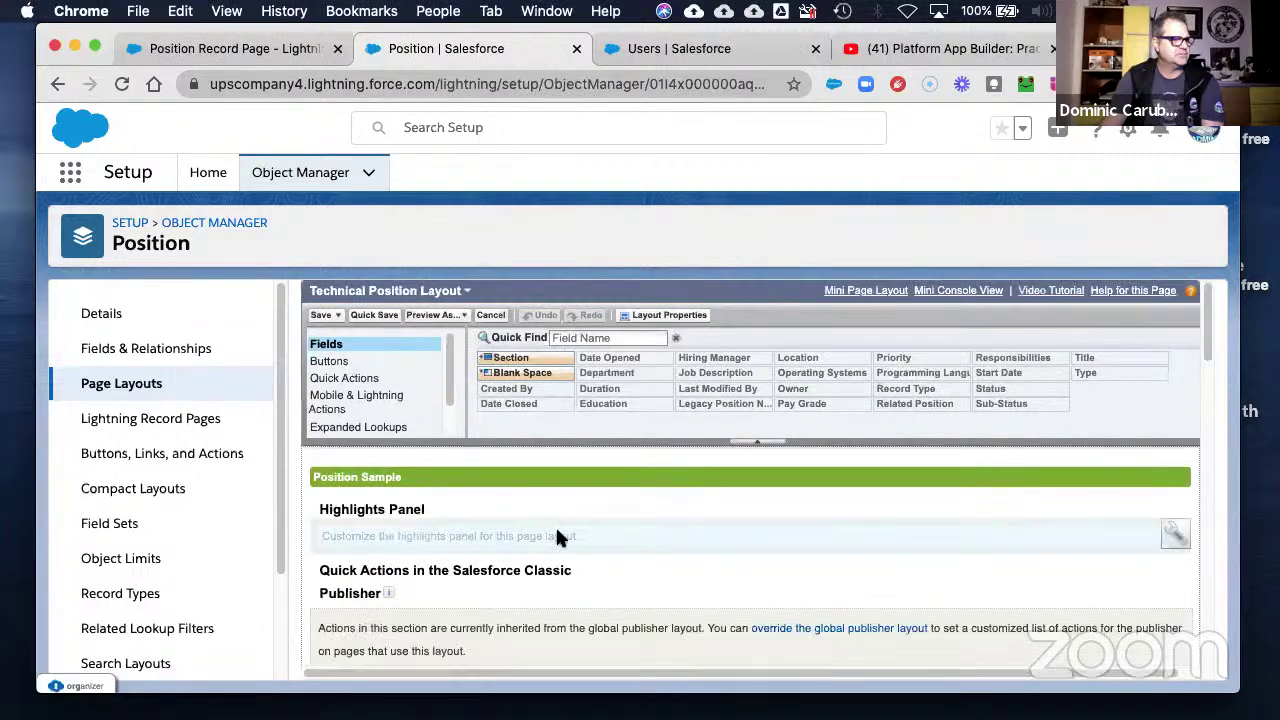
{"action": "left_click", "coordinate": [320, 315]}
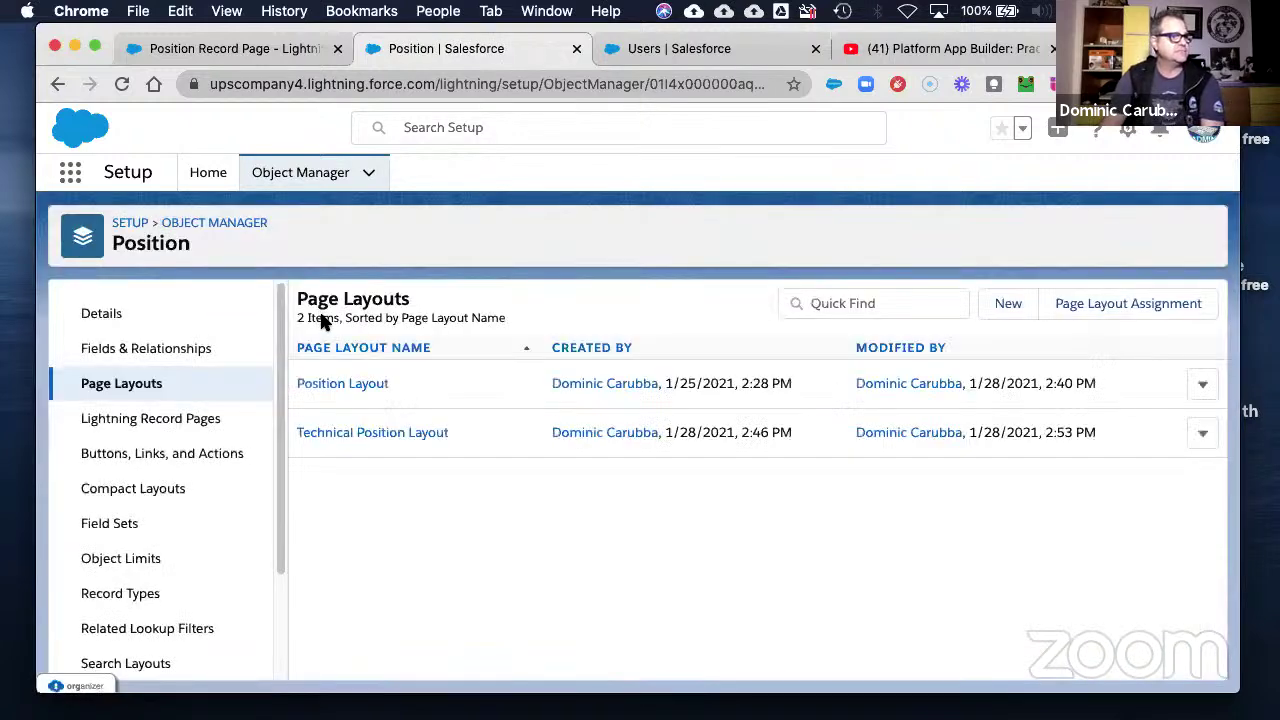
{"action": "left_click", "coordinate": [208, 172]}
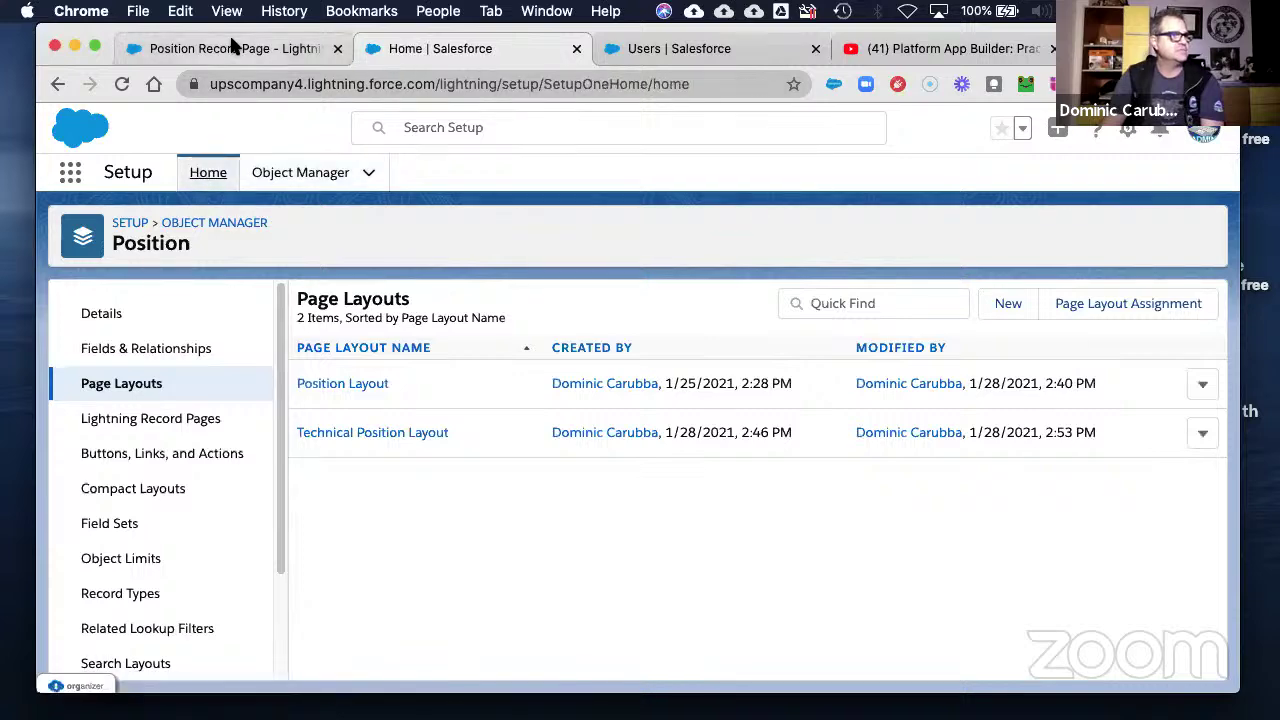
{"action": "left_click", "coordinate": [240, 49]}
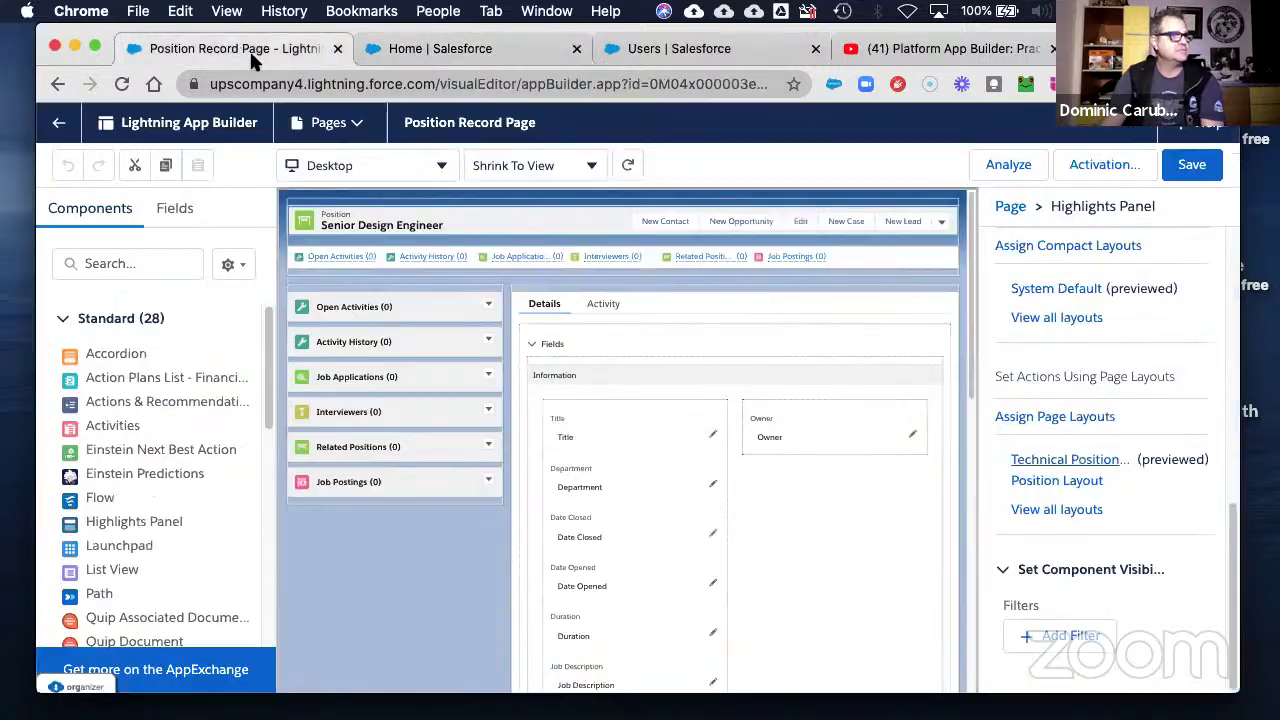
- Save the Position Record Page, review its activation settings, save again, and return to Senior Design Engineer
{"action": "left_click", "coordinate": [1190, 164]}
{"action": "left_click", "coordinate": [1106, 165]}
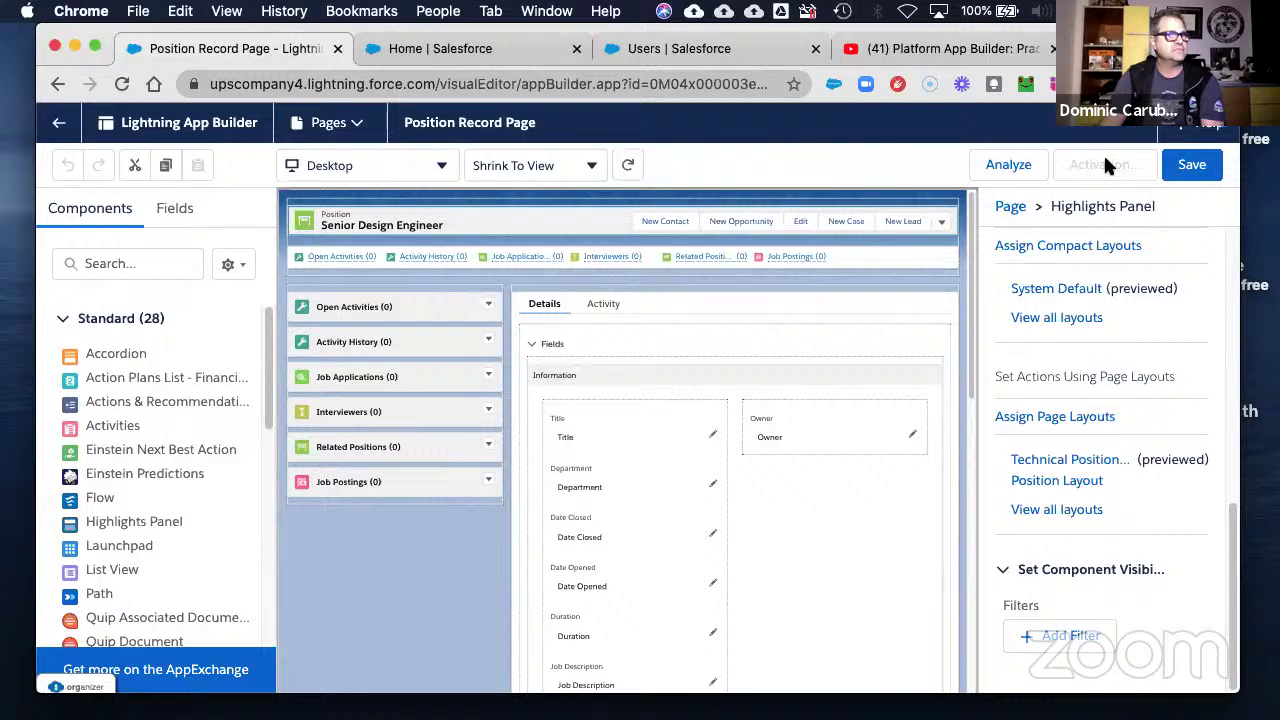
{"action": "scroll", "coordinate": [586, 490], "scroll_direction": "down", "scroll_amount": 2}
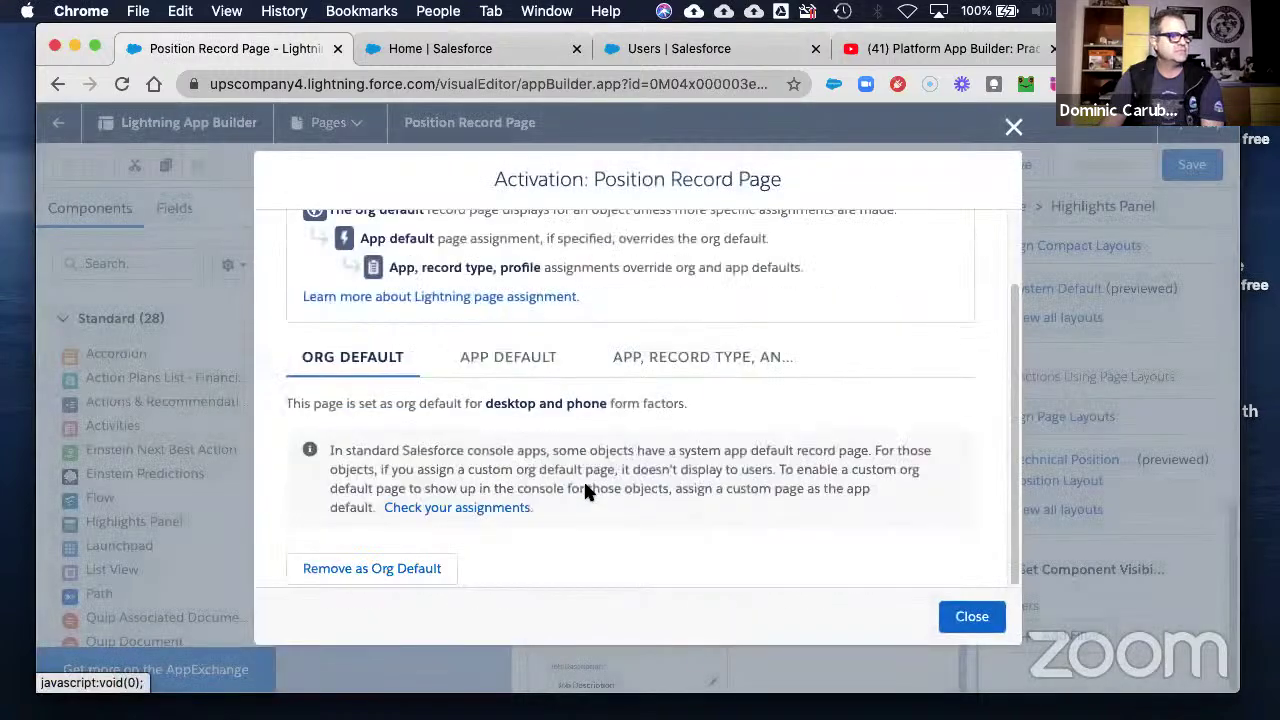
{"action": "scroll", "coordinate": [586, 490], "scroll_direction": "up", "scroll_amount": 2}
{"action": "left_click", "coordinate": [971, 616]}
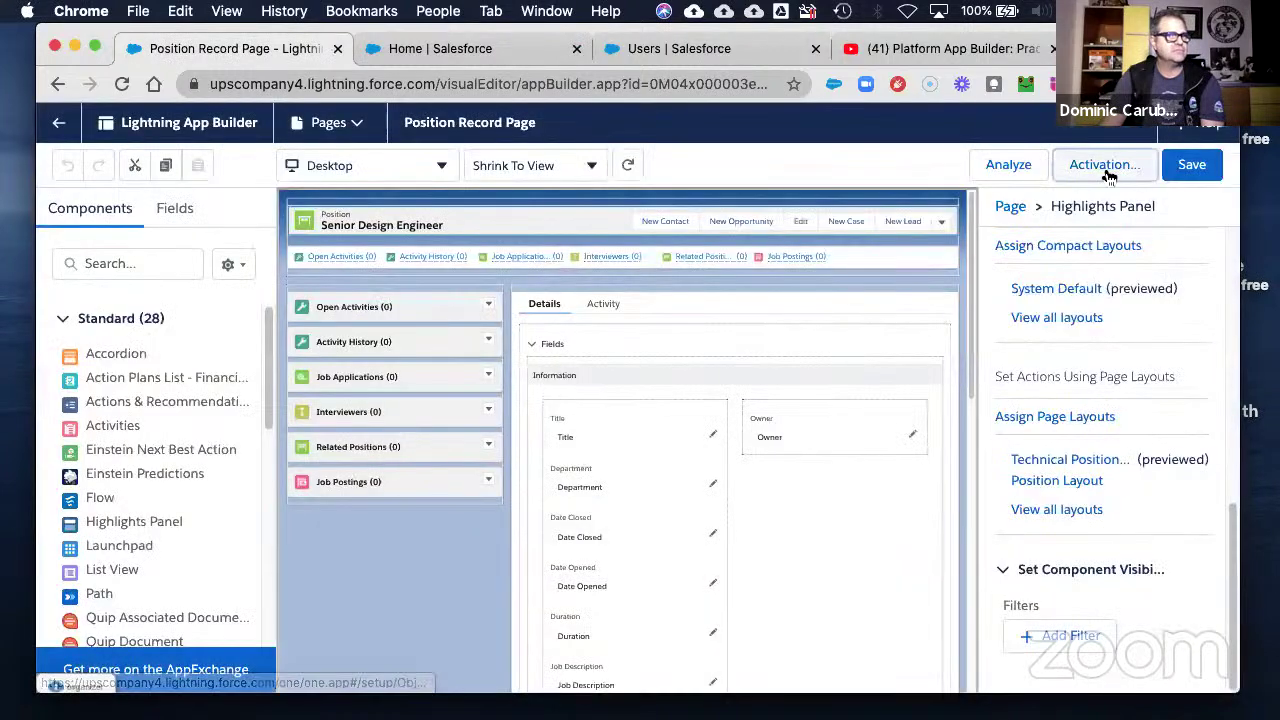
{"action": "left_click", "coordinate": [1186, 166]}
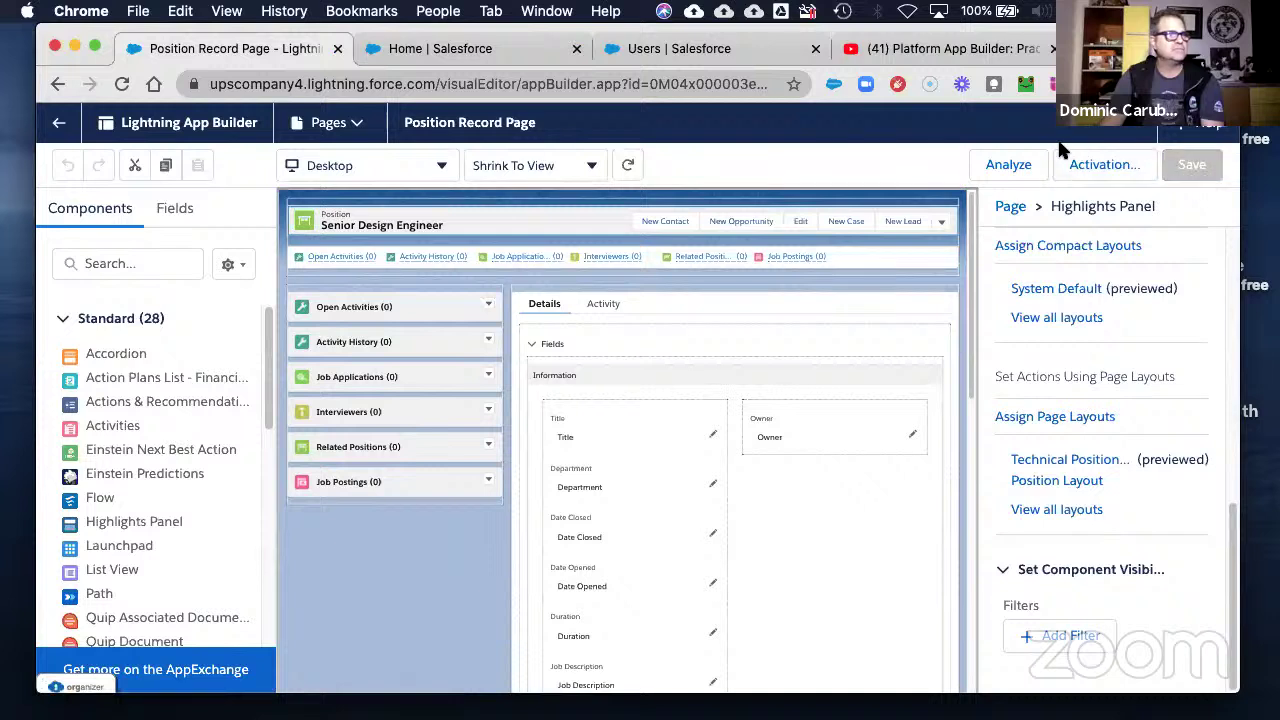
{"action": "left_click", "coordinate": [61, 128]}
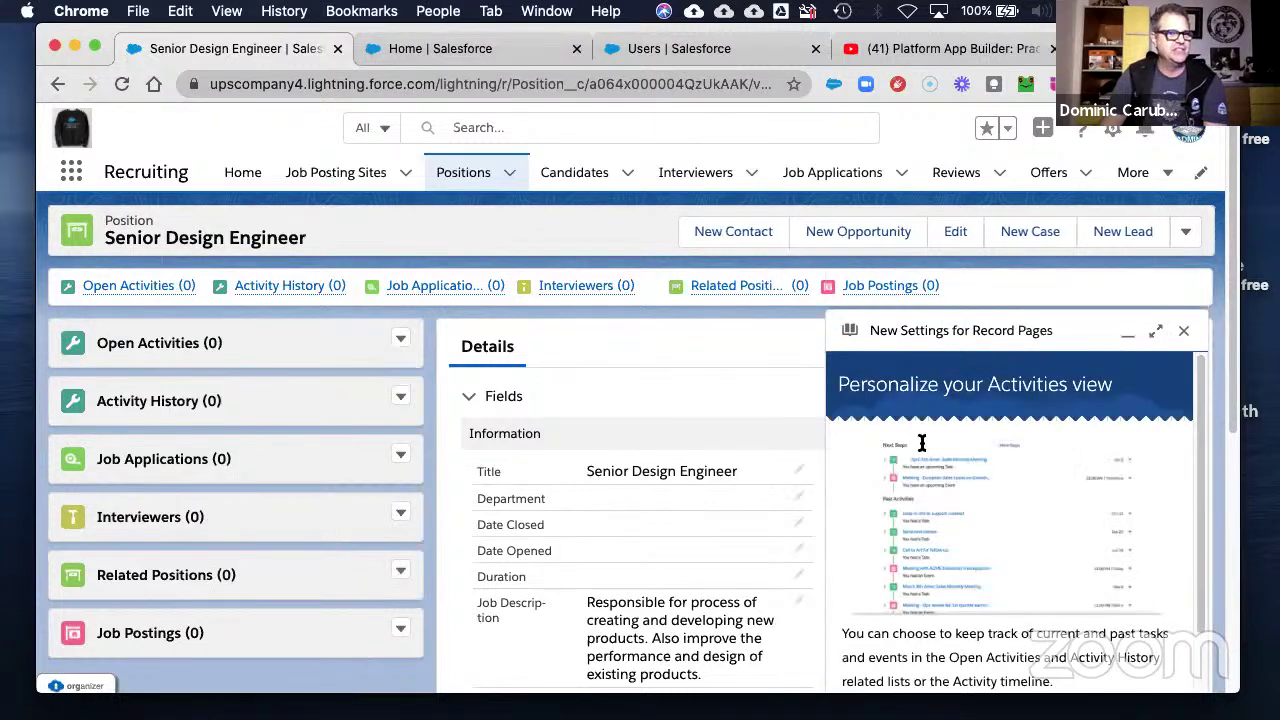
{"action": "left_click", "coordinate": [1184, 332]}
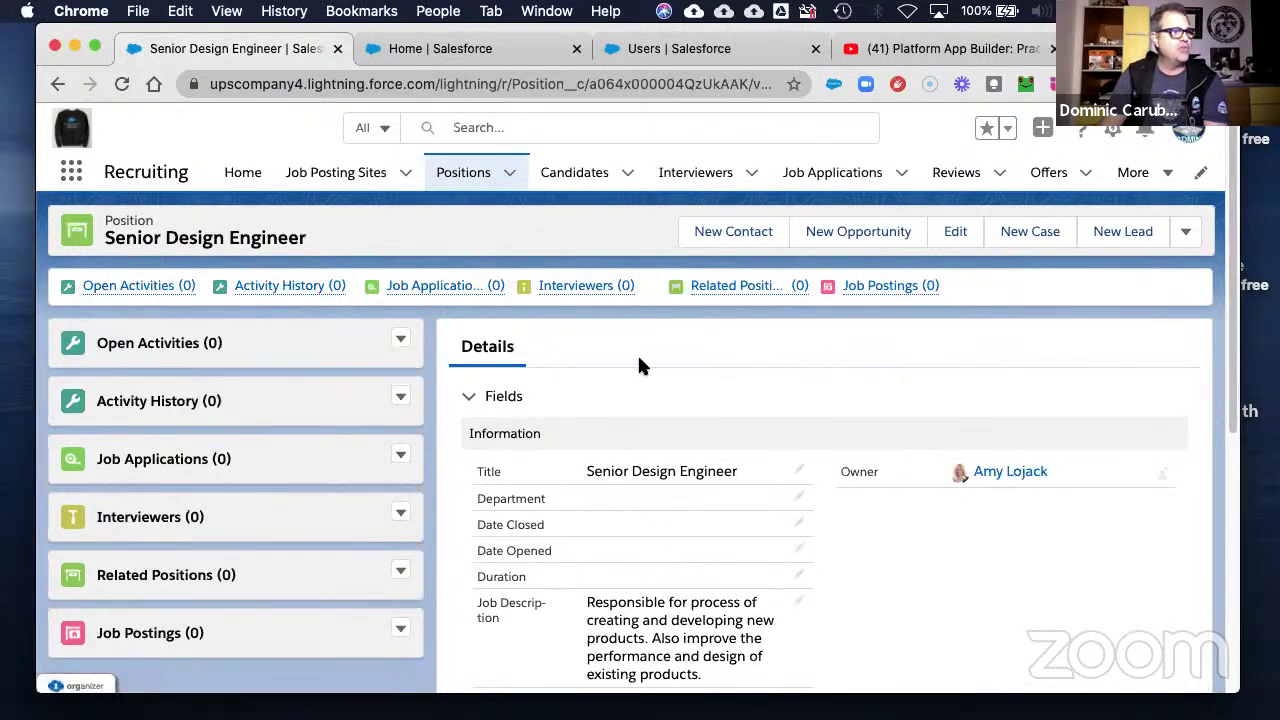
{"action": "scroll", "coordinate": [790, 560], "scroll_direction": "down", "scroll_amount": 5}
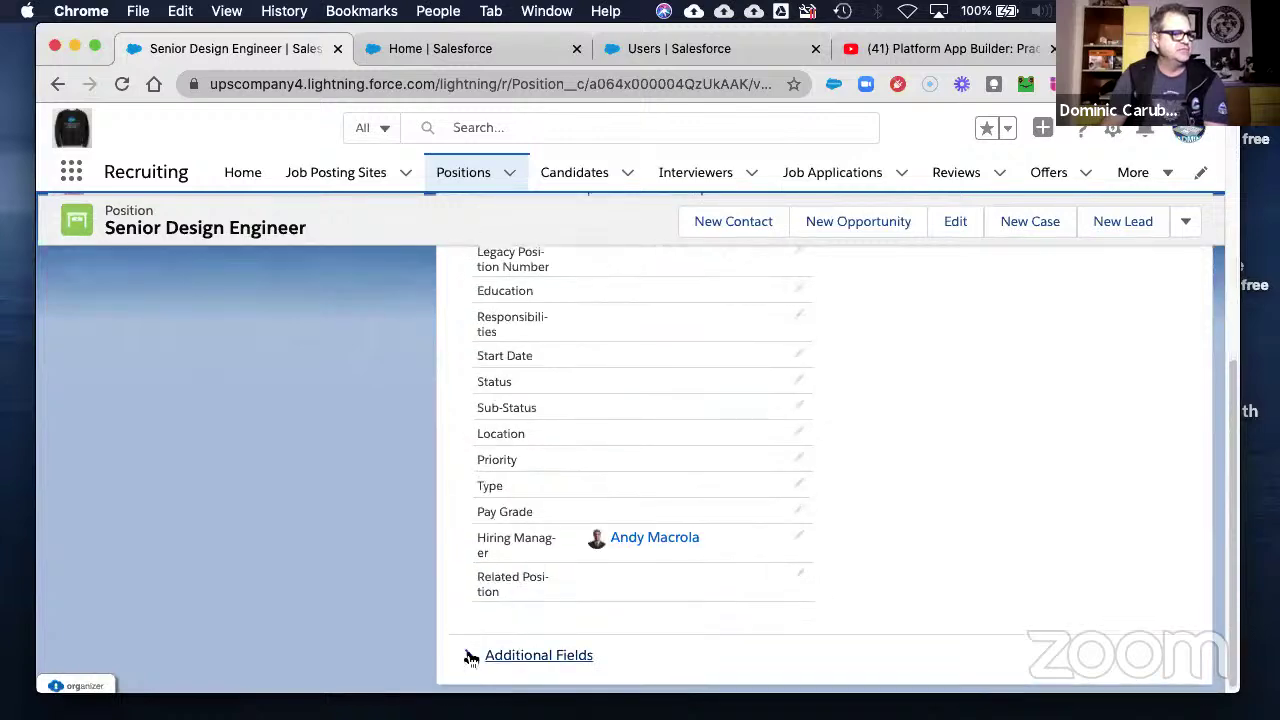
{"action": "left_click", "coordinate": [520, 651]}
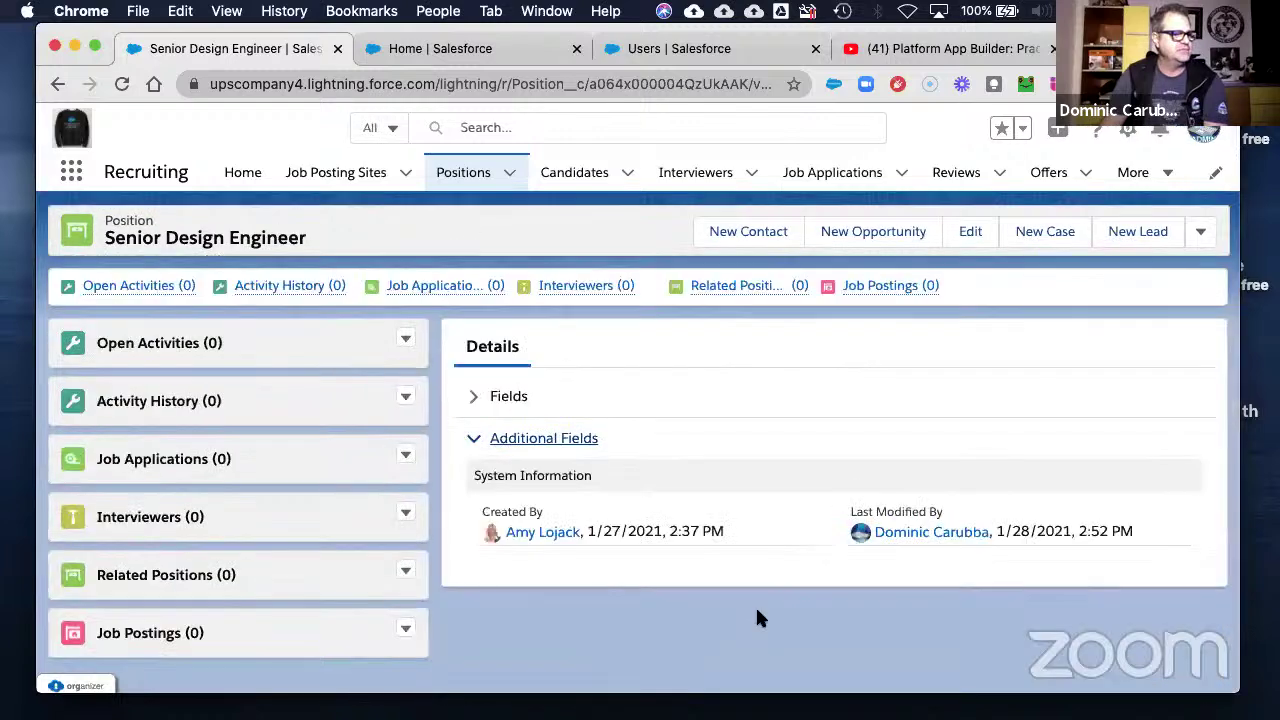
{"action": "left_click", "coordinate": [509, 399]}
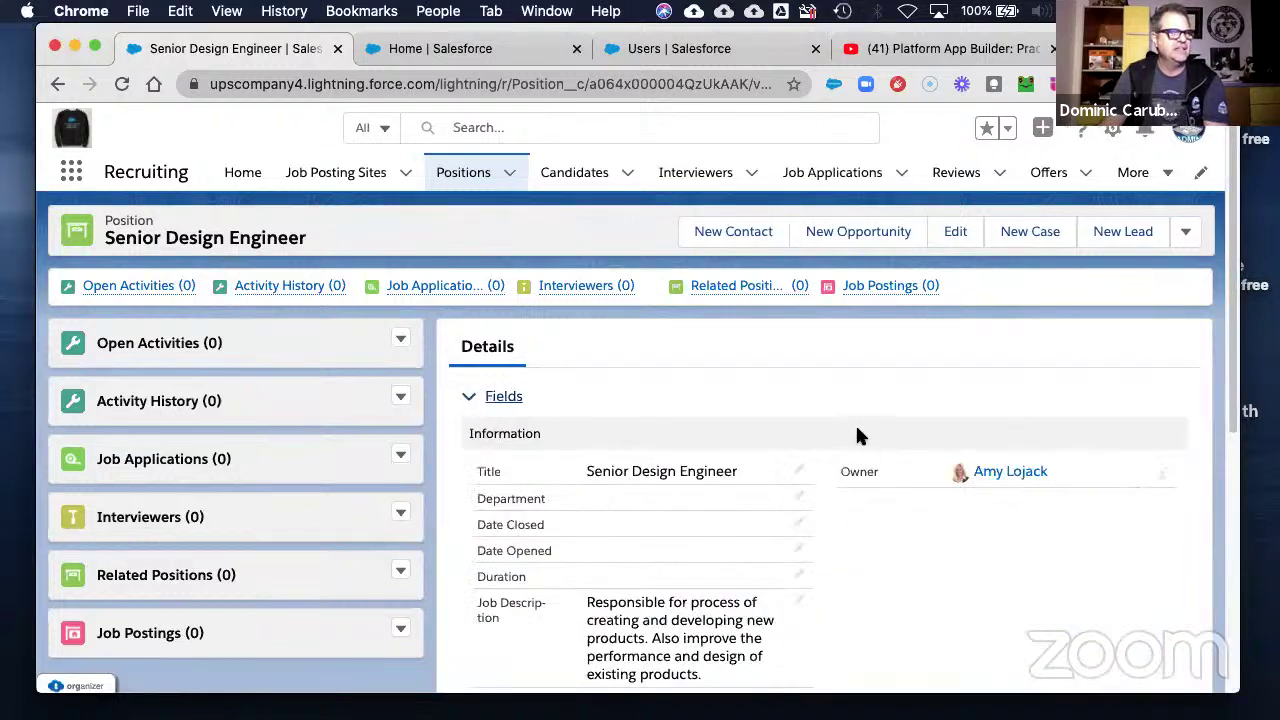
{"action": "left_click", "coordinate": [1185, 231]}
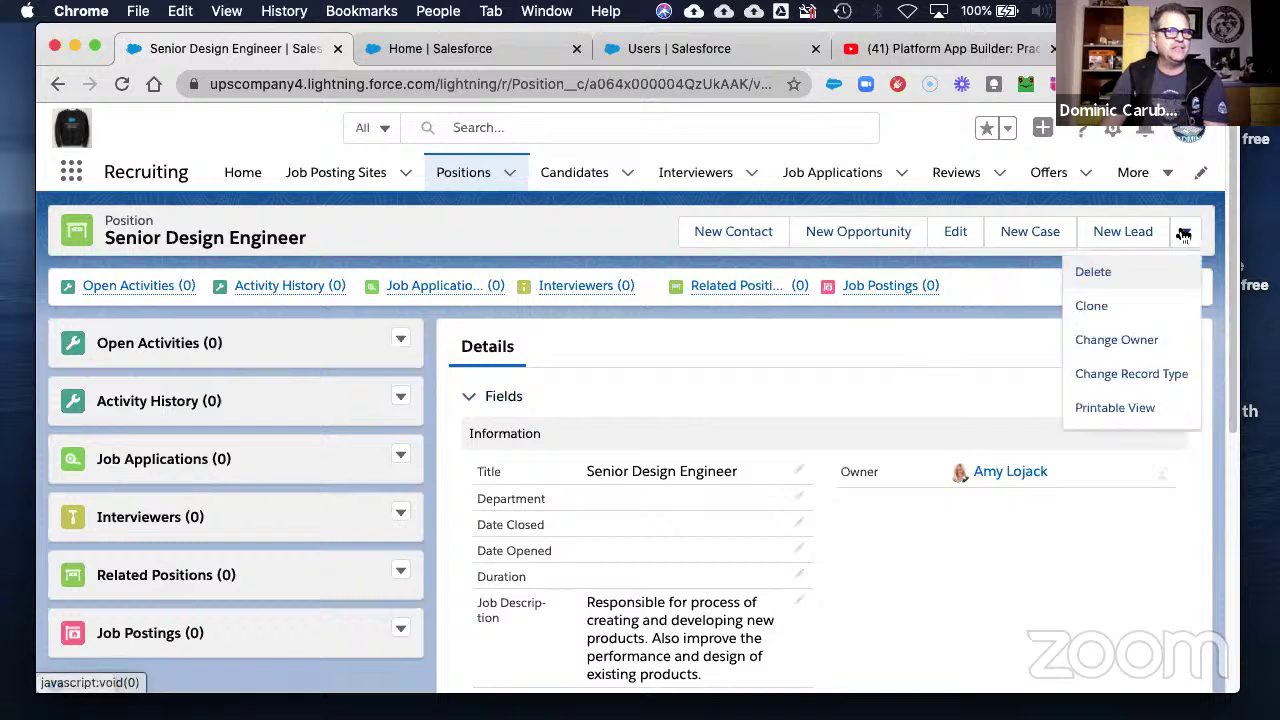
{"action": "left_click", "coordinate": [888, 546]}
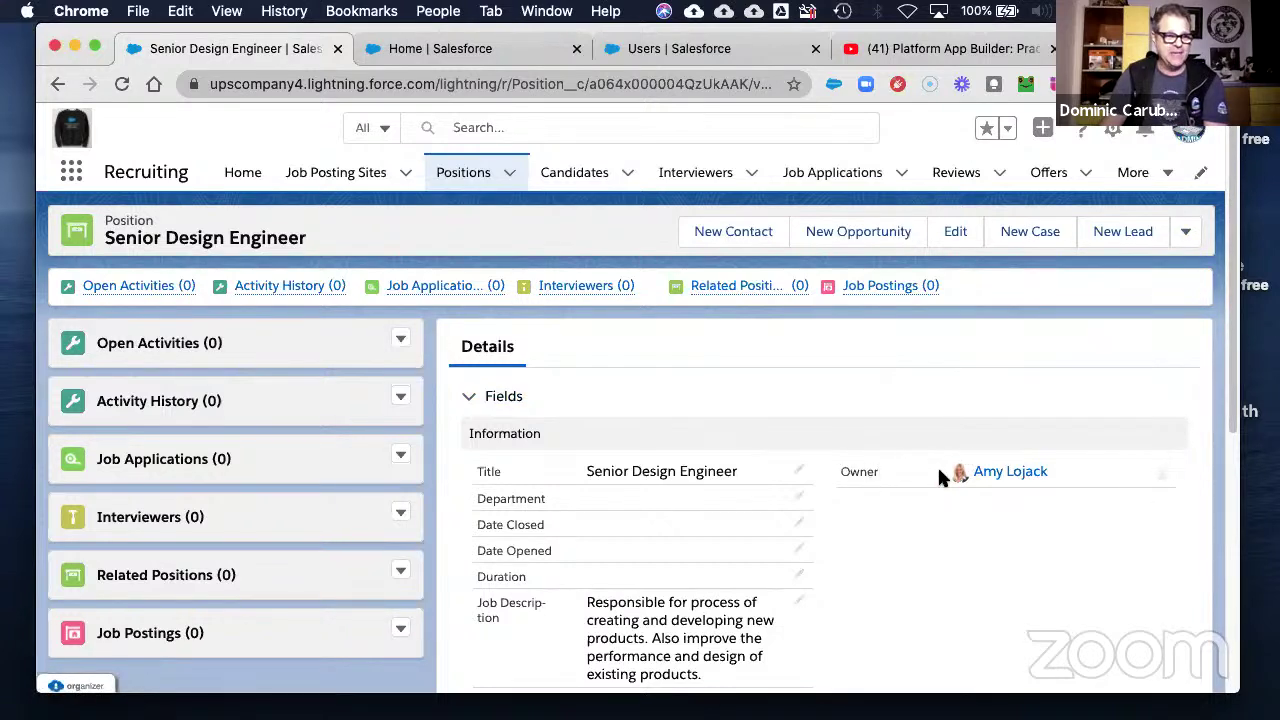
{"action": "scroll", "coordinate": [920, 535], "scroll_direction": "down", "scroll_amount": 5}
{"action": "scroll", "coordinate": [903, 539], "scroll_direction": "up", "scroll_amount": 3}
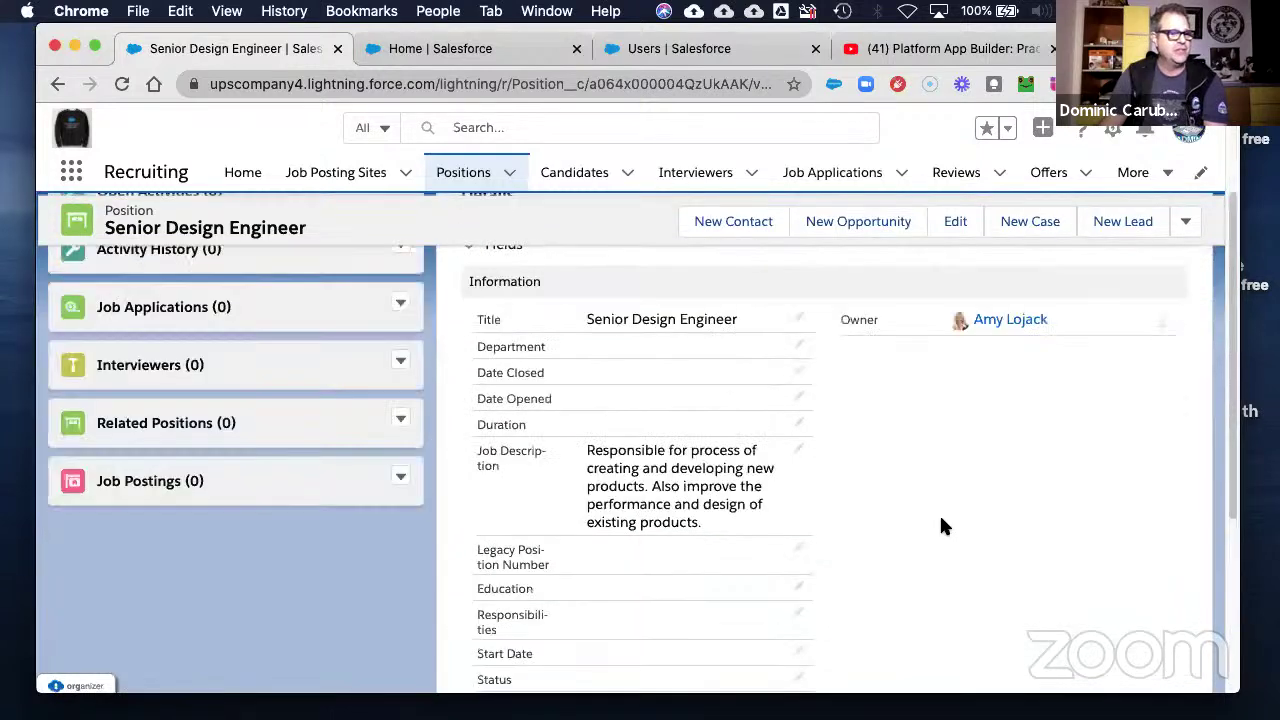
{"action": "scroll", "coordinate": [1140, 425], "scroll_direction": "up", "scroll_amount": 2}
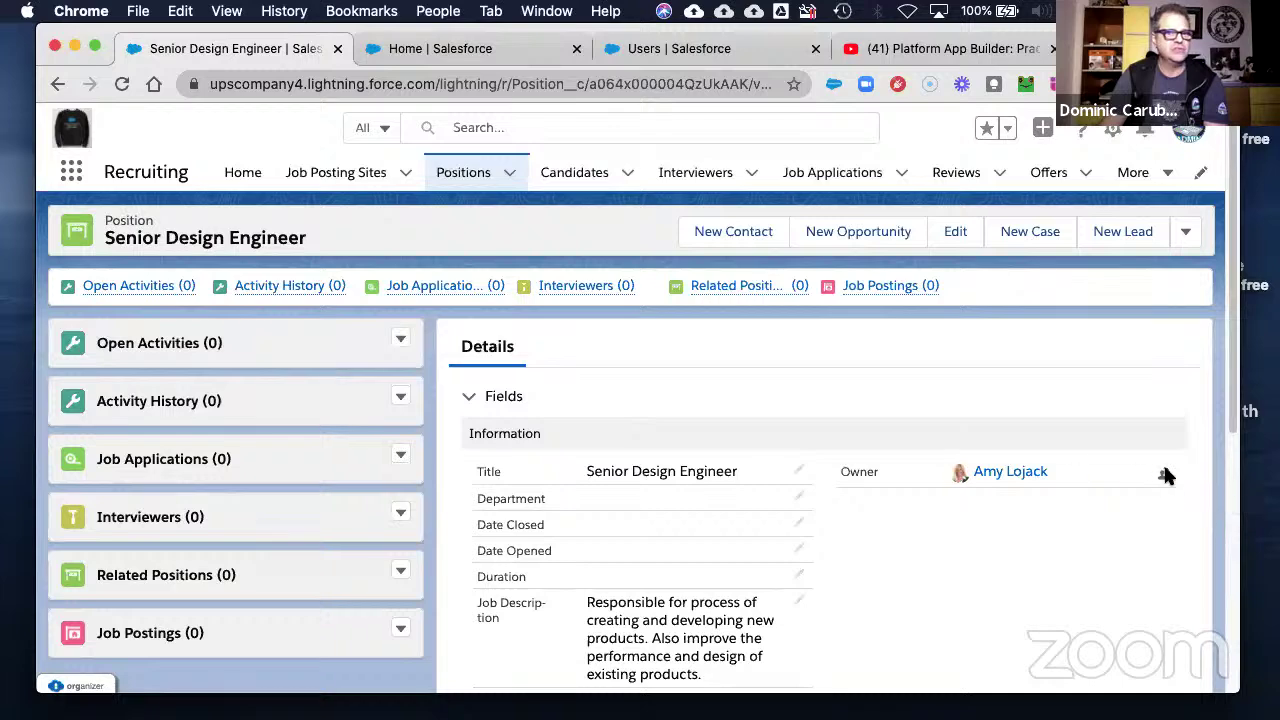
- Transfer the Senior Design Engineer position to another user via Change Owner and dismiss the confirmation
{"action": "left_click", "coordinate": [1164, 474]}
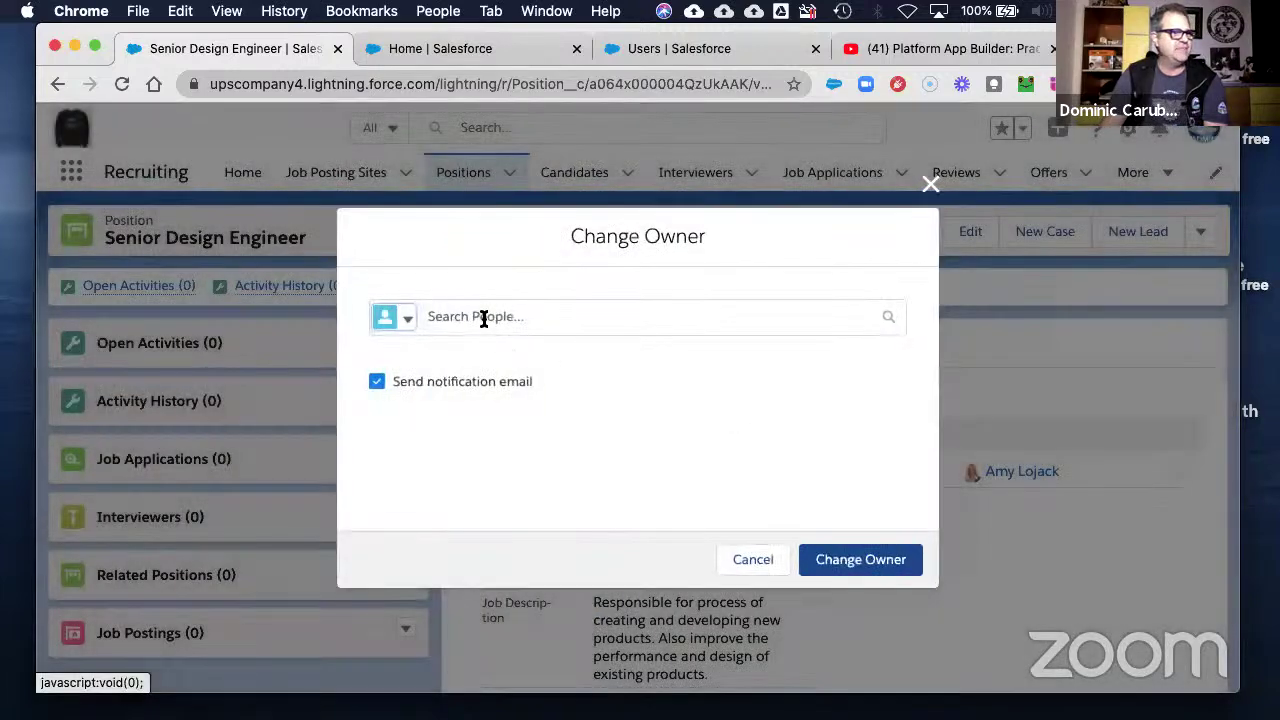
{"action": "left_click", "coordinate": [483, 318]}
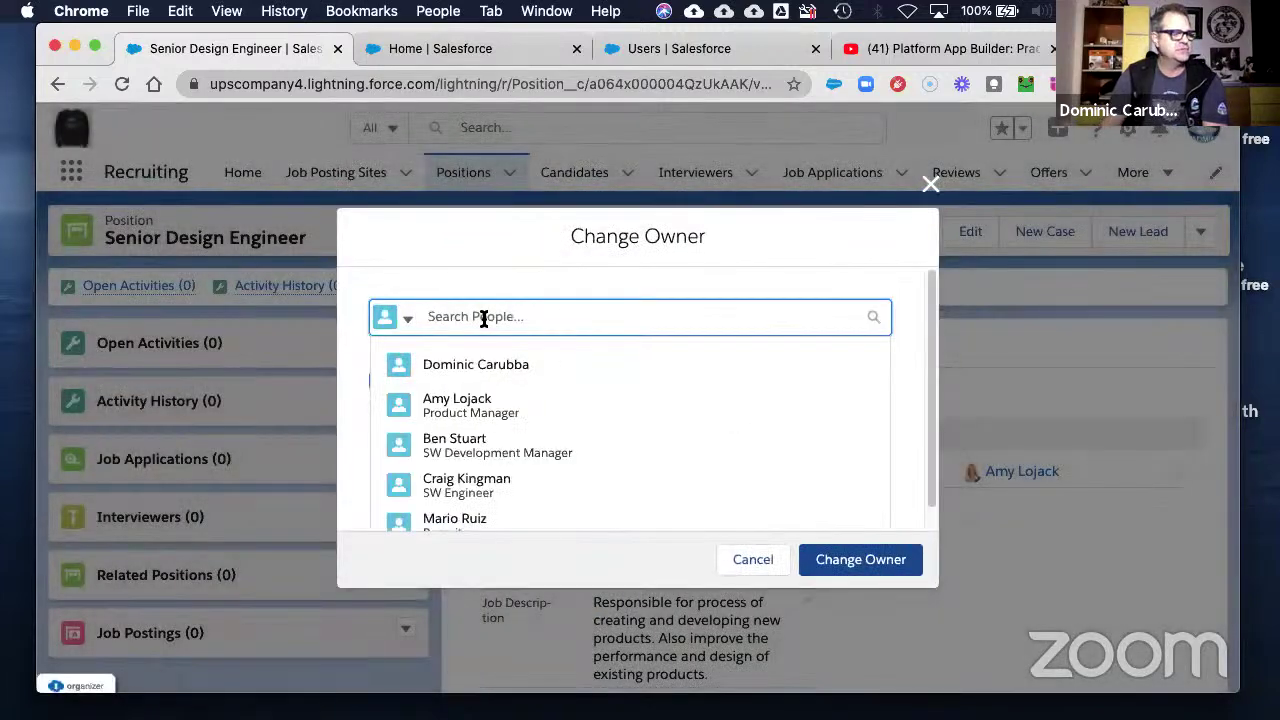
{"action": "left_click", "coordinate": [458, 518]}
{"action": "left_click", "coordinate": [893, 563]}
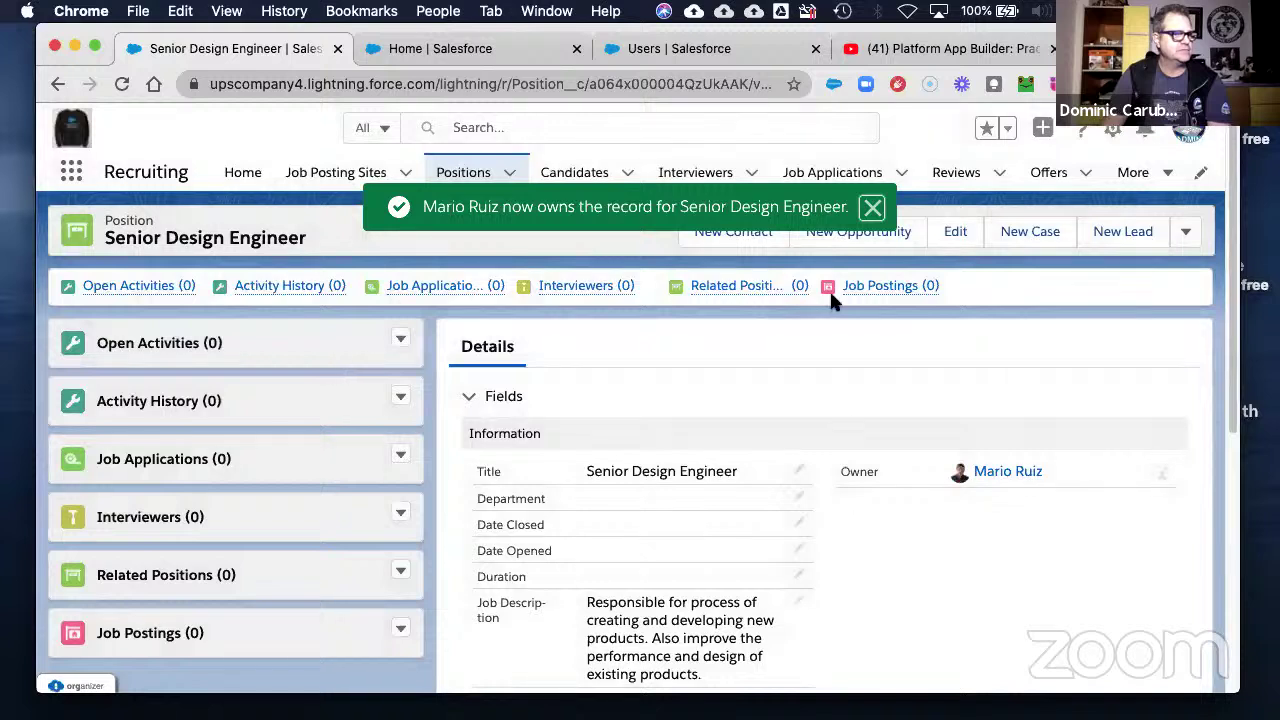
{"action": "left_click", "coordinate": [871, 208]}
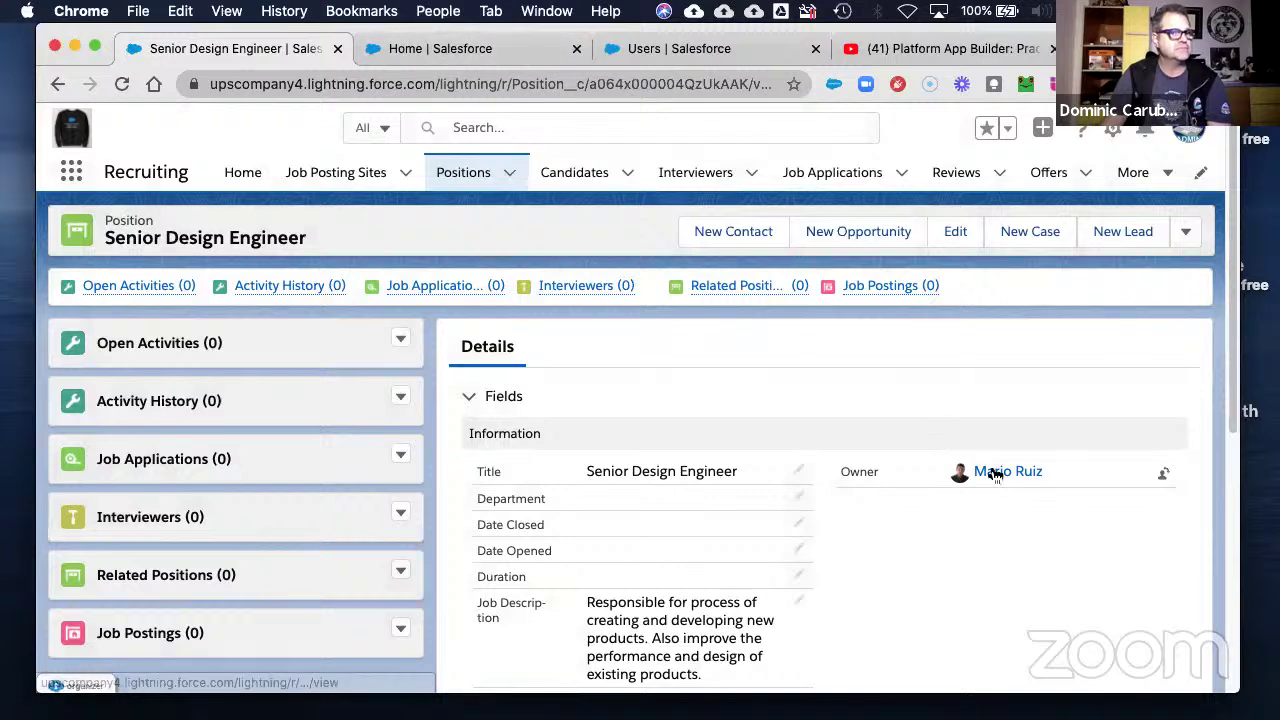
- From the Setup Users list, log in as the position's new owner and open their Positions list
{"action": "left_click", "coordinate": [500, 49]}
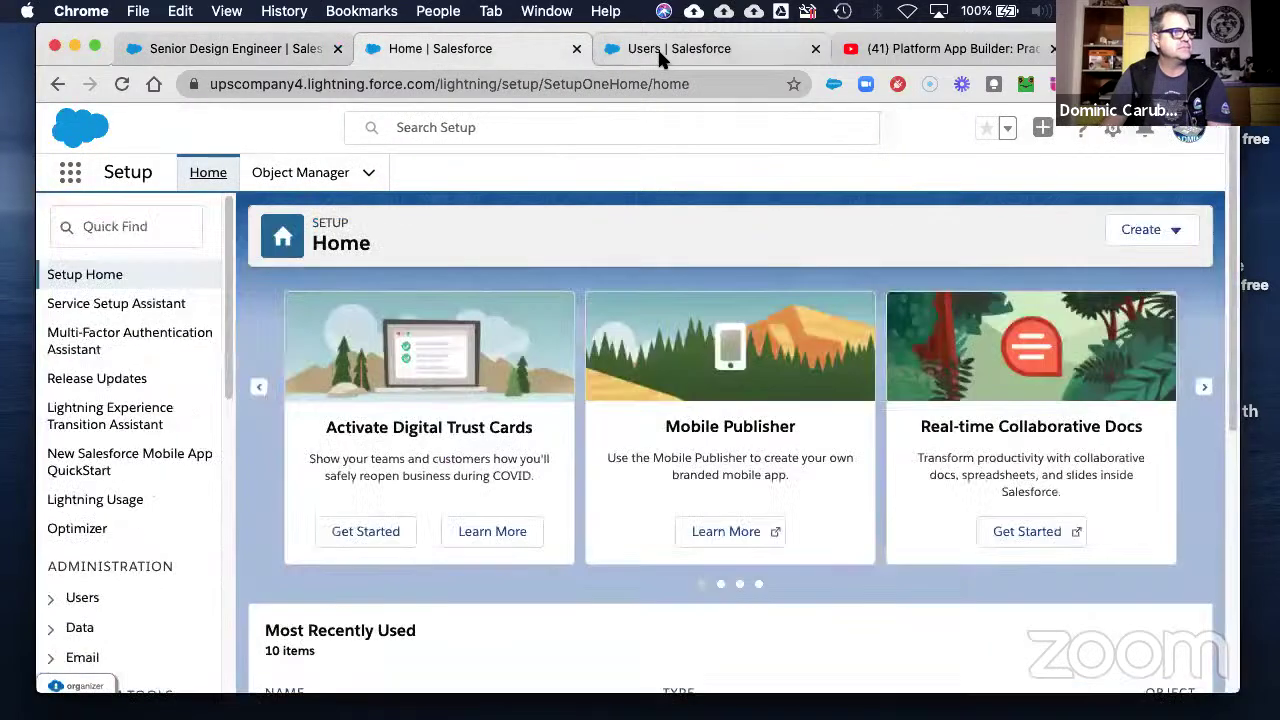
{"action": "left_click", "coordinate": [659, 55]}
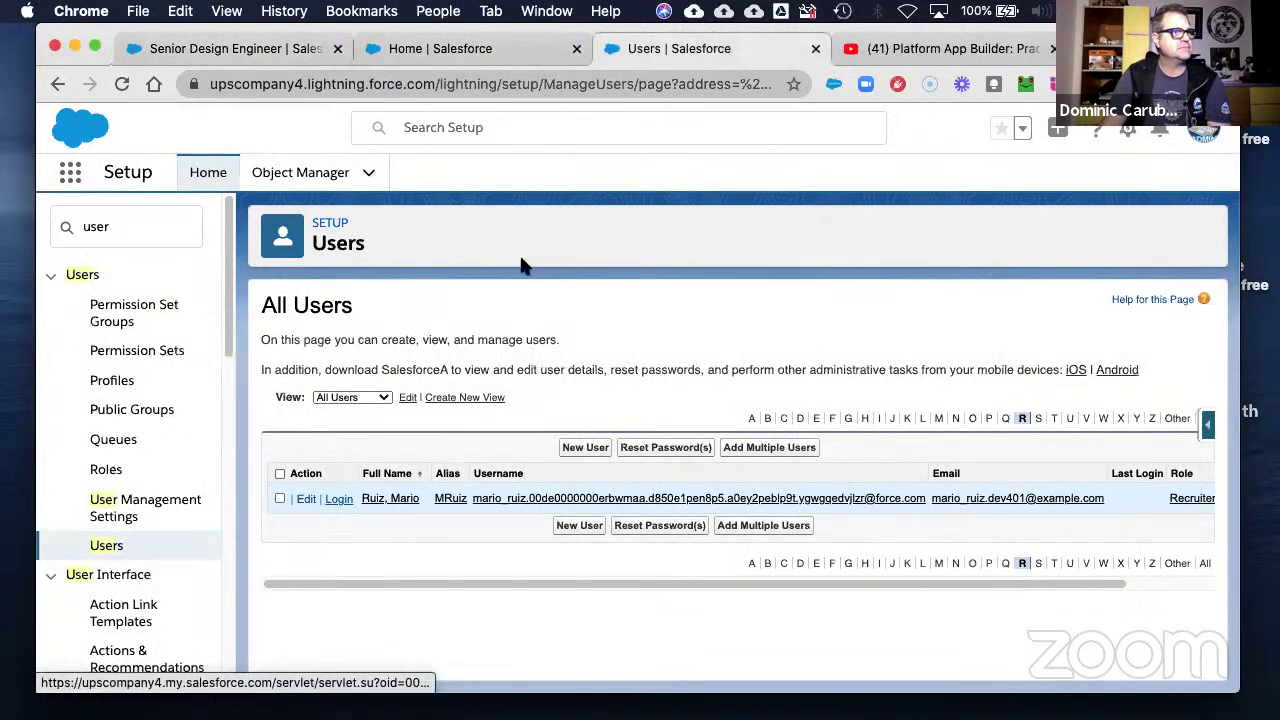
{"action": "left_click", "coordinate": [334, 500]}
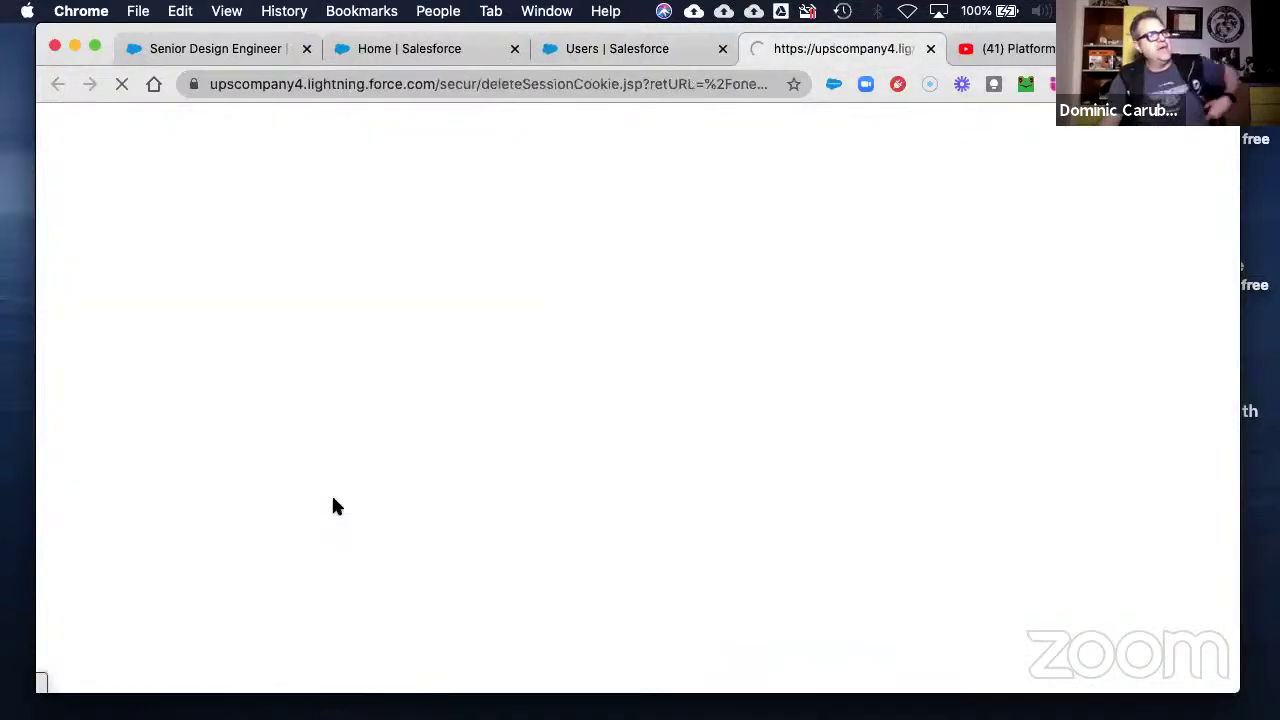
{"action": "key", "text": "ctrl+shift+Tab"}
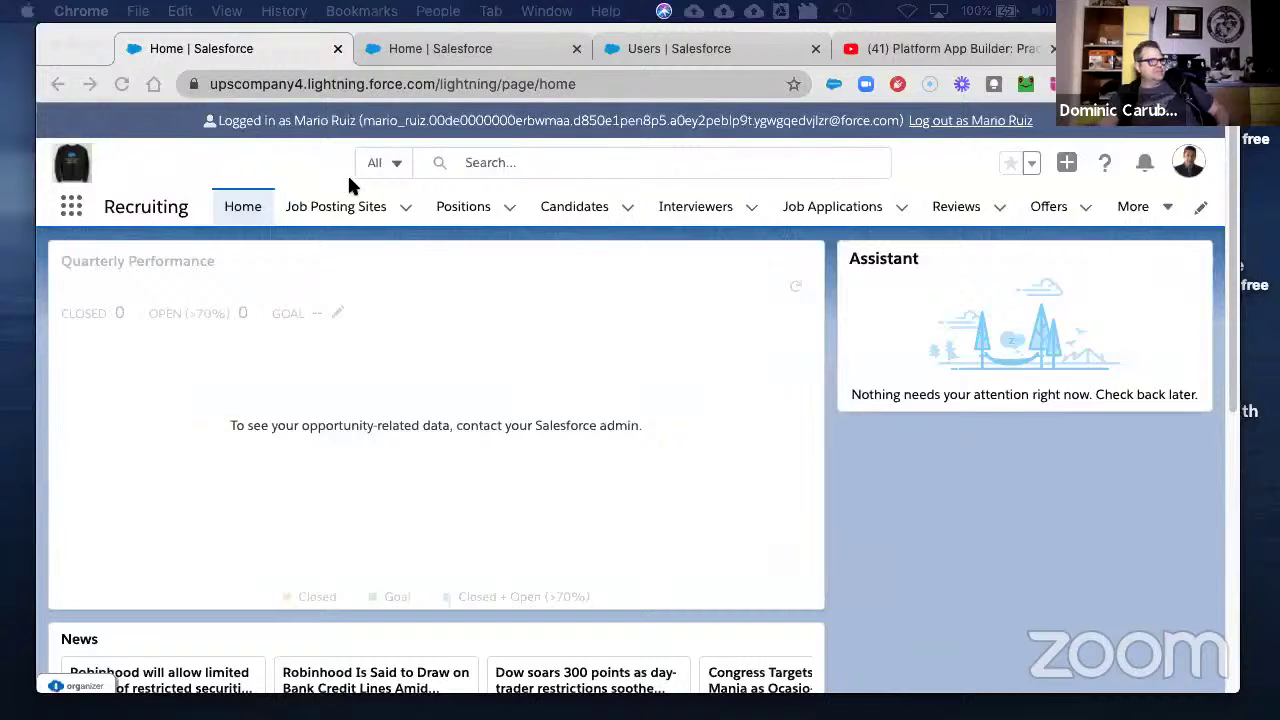
{"action": "left_click", "coordinate": [478, 208]}
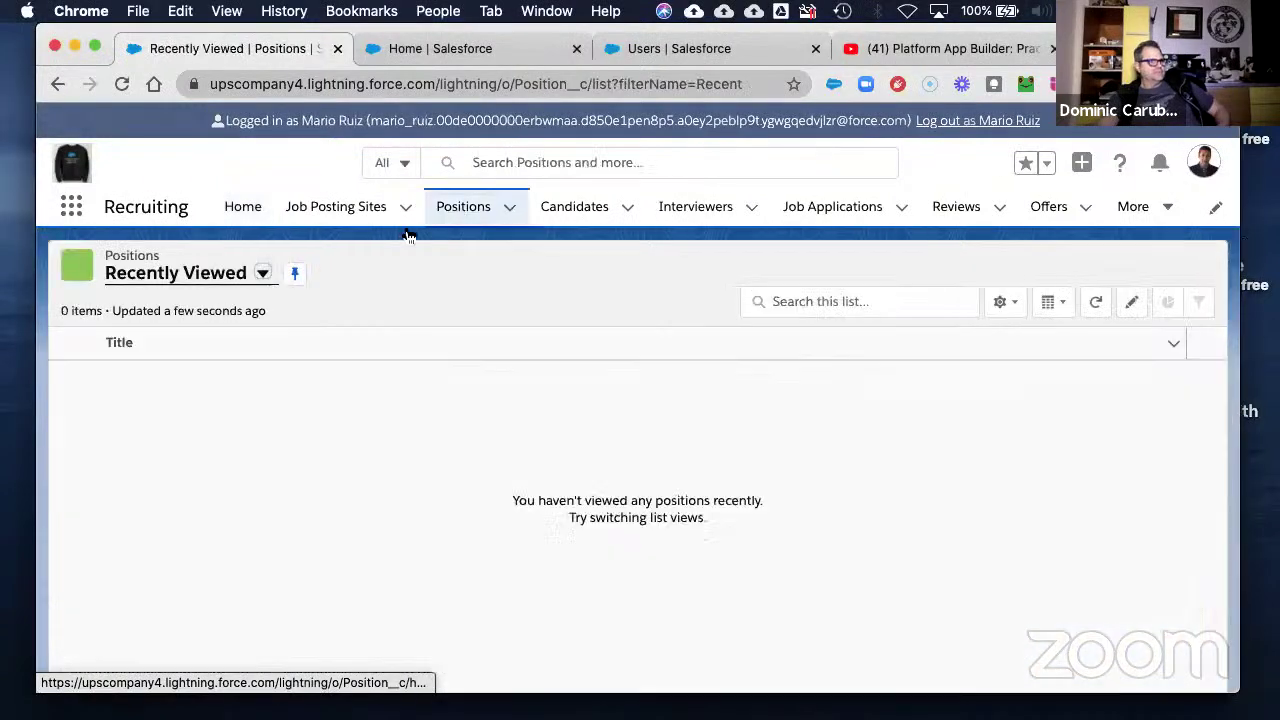
- In the All positions view, review Senior Design Engineer's available record types and cancel unchanged
{"action": "left_click", "coordinate": [222, 284]}
{"action": "left_click", "coordinate": [167, 341]}
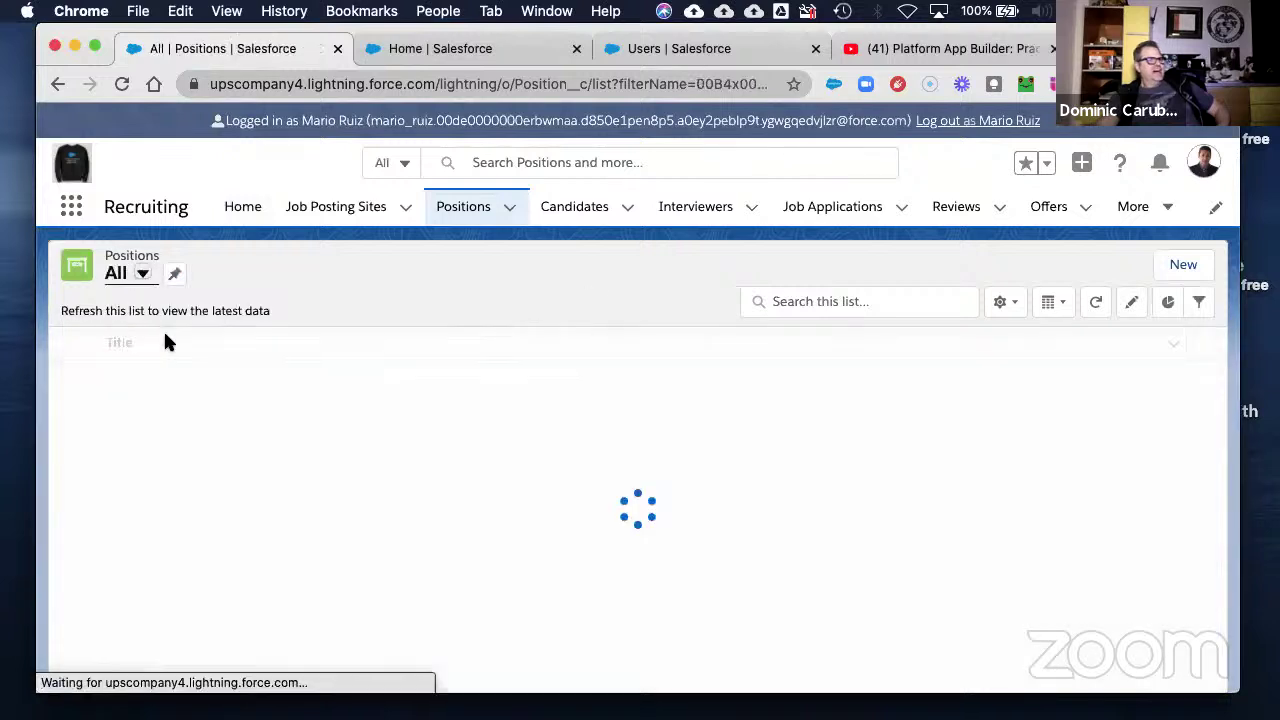
{"action": "left_click", "coordinate": [164, 374]}
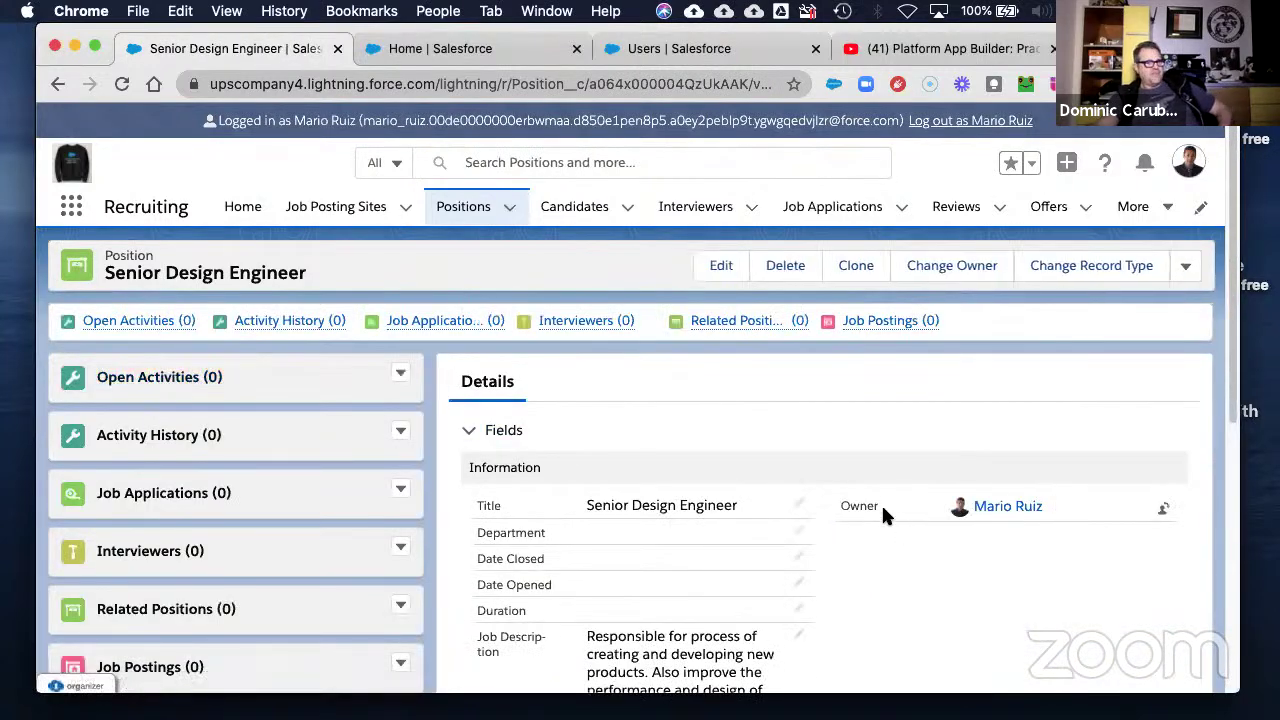
{"action": "left_click", "coordinate": [1119, 263]}
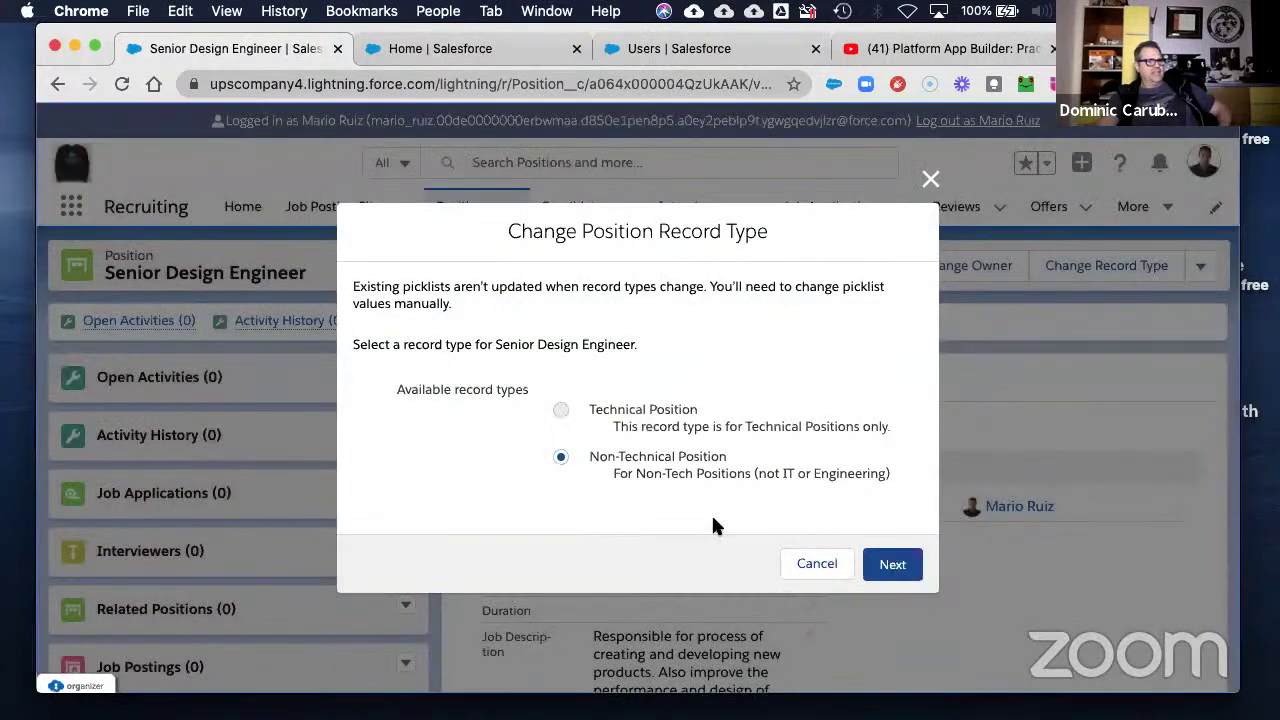
{"action": "left_click", "coordinate": [789, 564]}
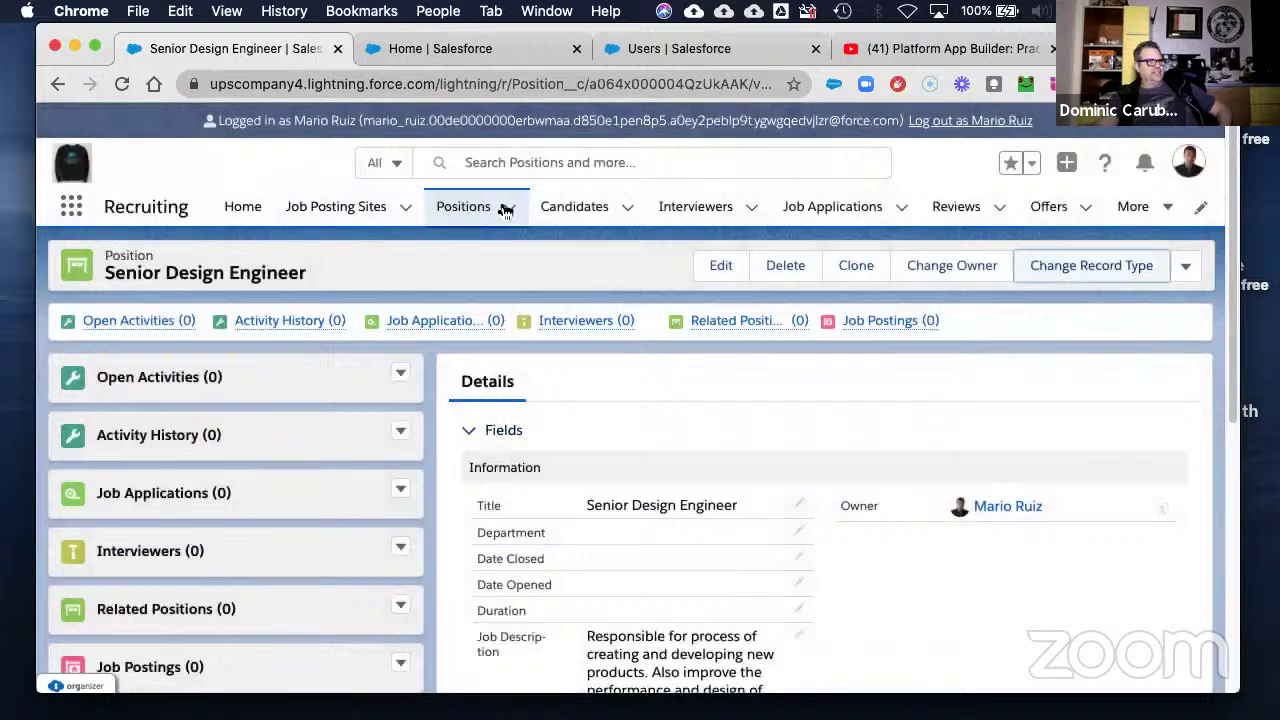
- Review Tap Dancer's available record types twice without changing them, then log out as the other user
{"action": "left_click", "coordinate": [514, 210]}
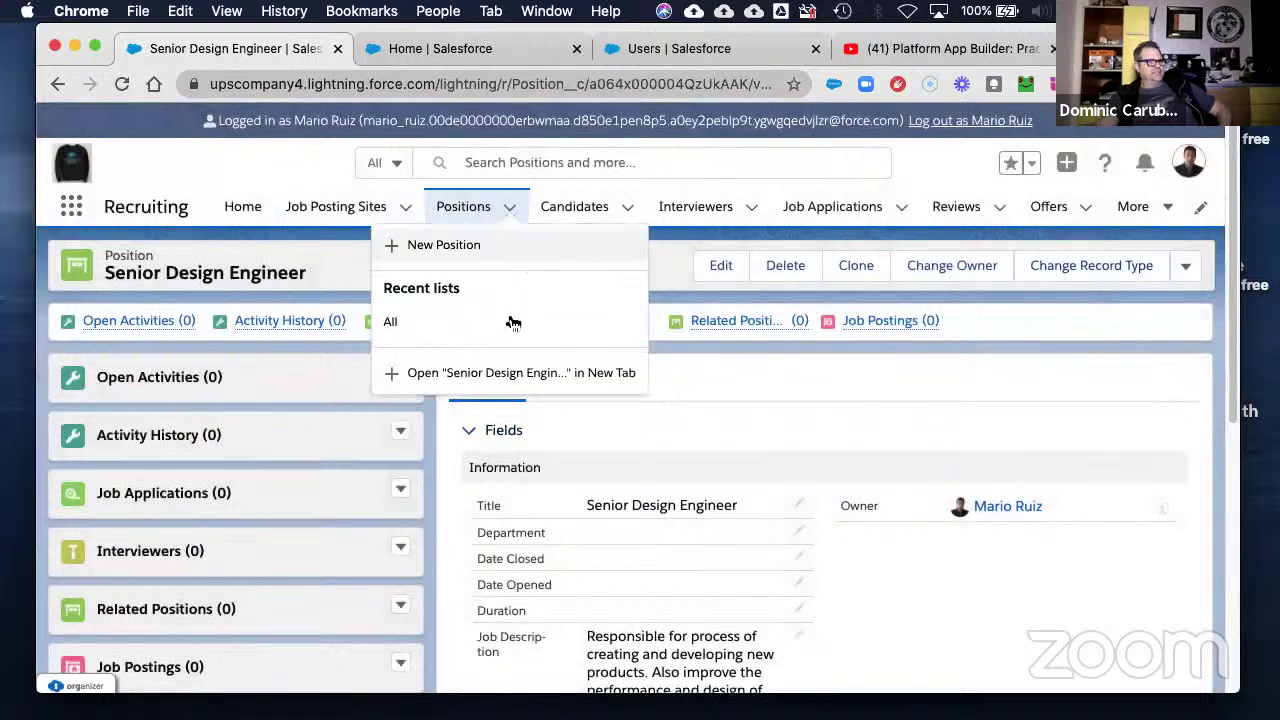
{"action": "left_click", "coordinate": [416, 327]}
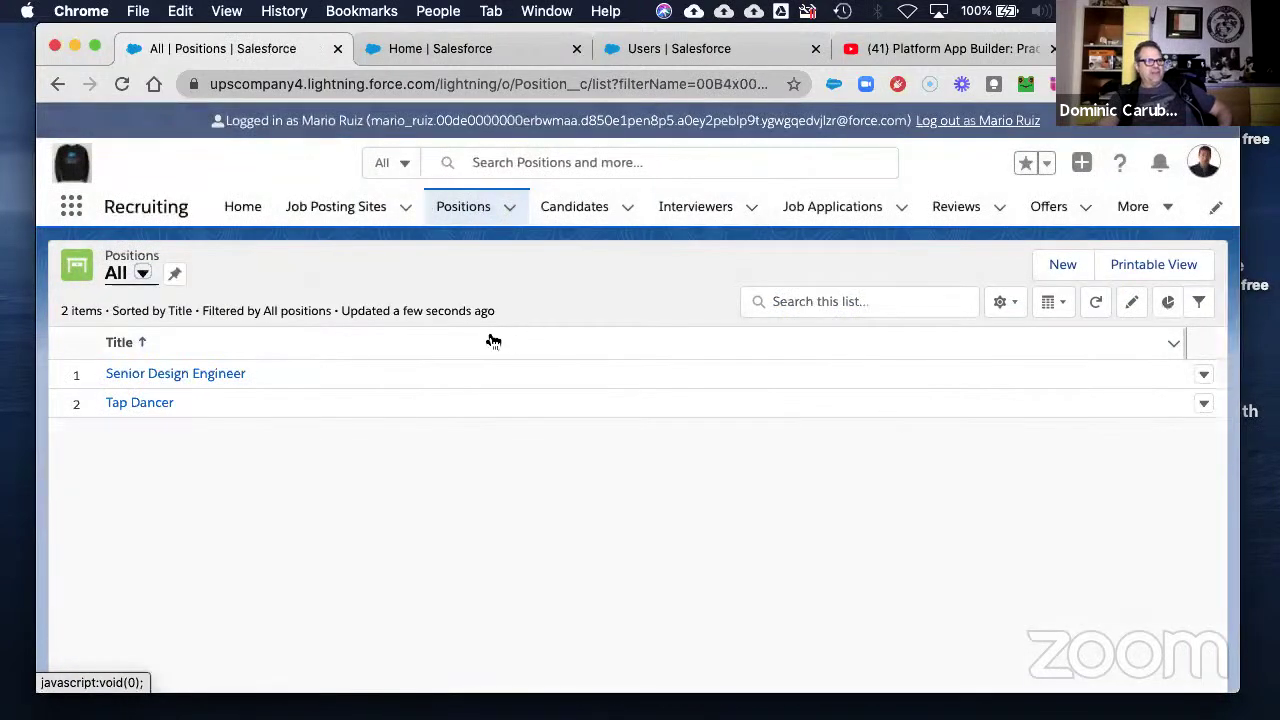
{"action": "left_click", "coordinate": [140, 403]}
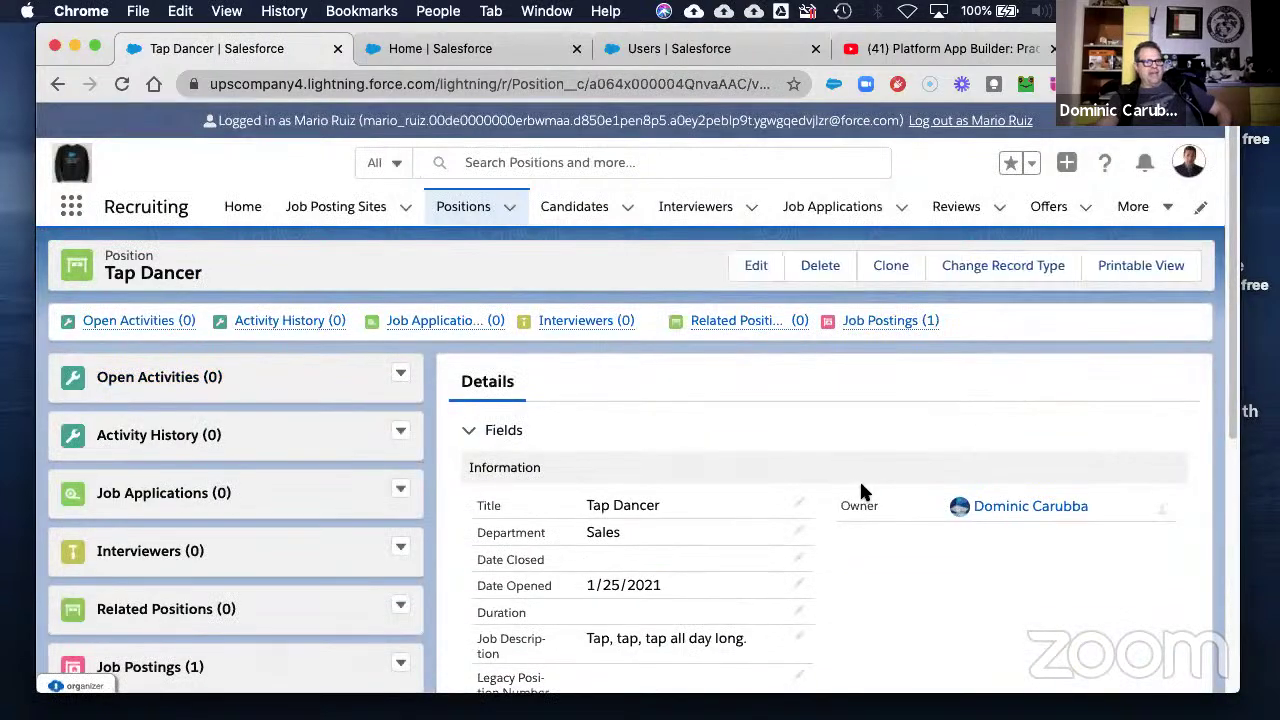
{"action": "left_click", "coordinate": [1004, 266]}
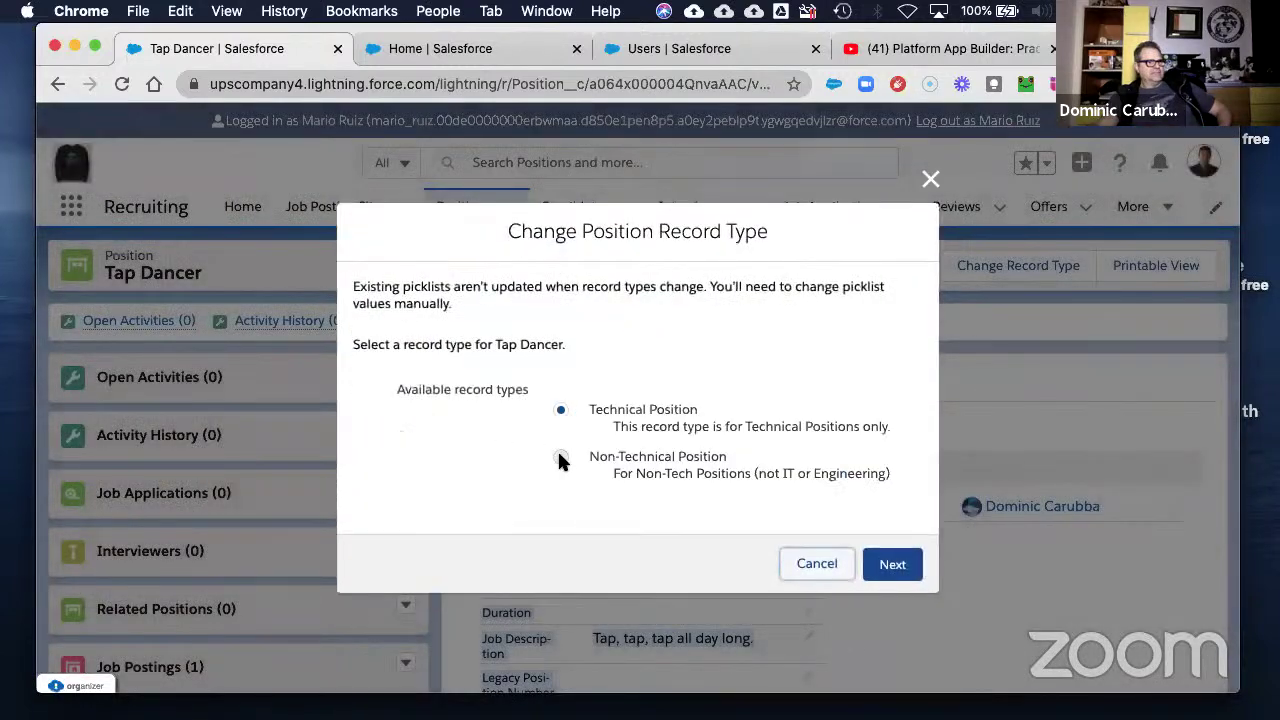
{"action": "left_click", "coordinate": [812, 563]}
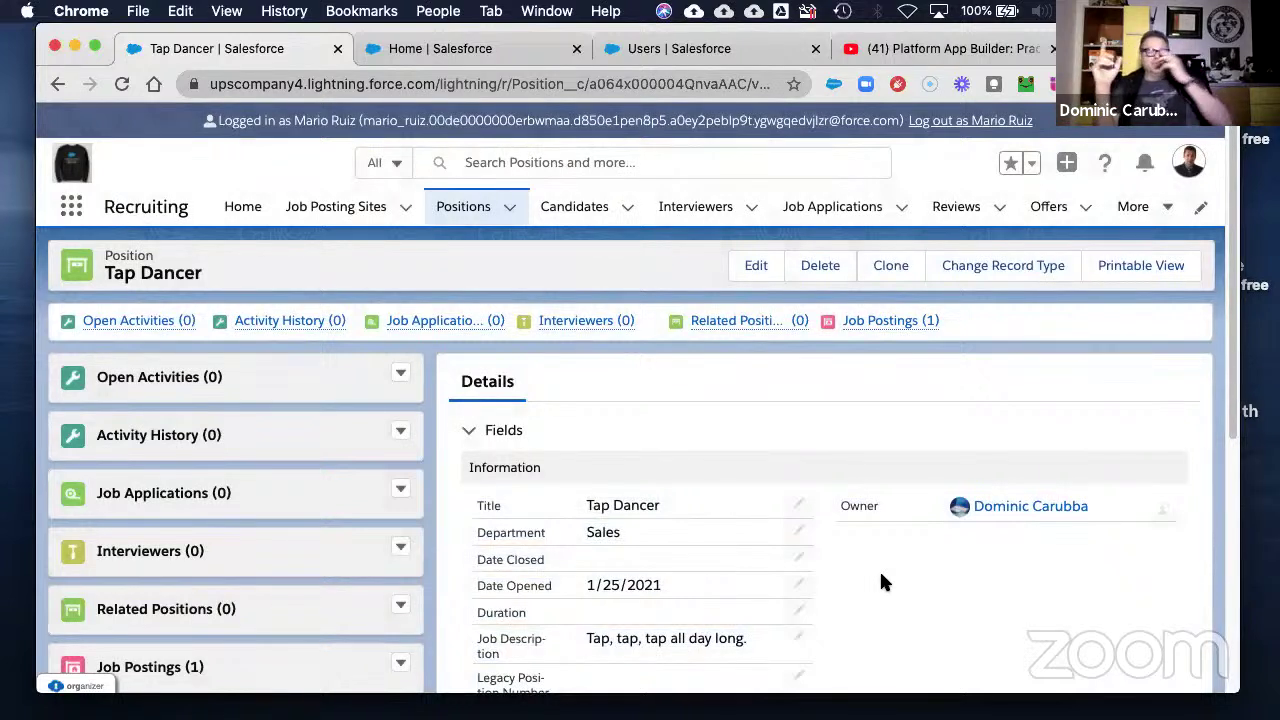
{"action": "left_click", "coordinate": [1005, 268]}
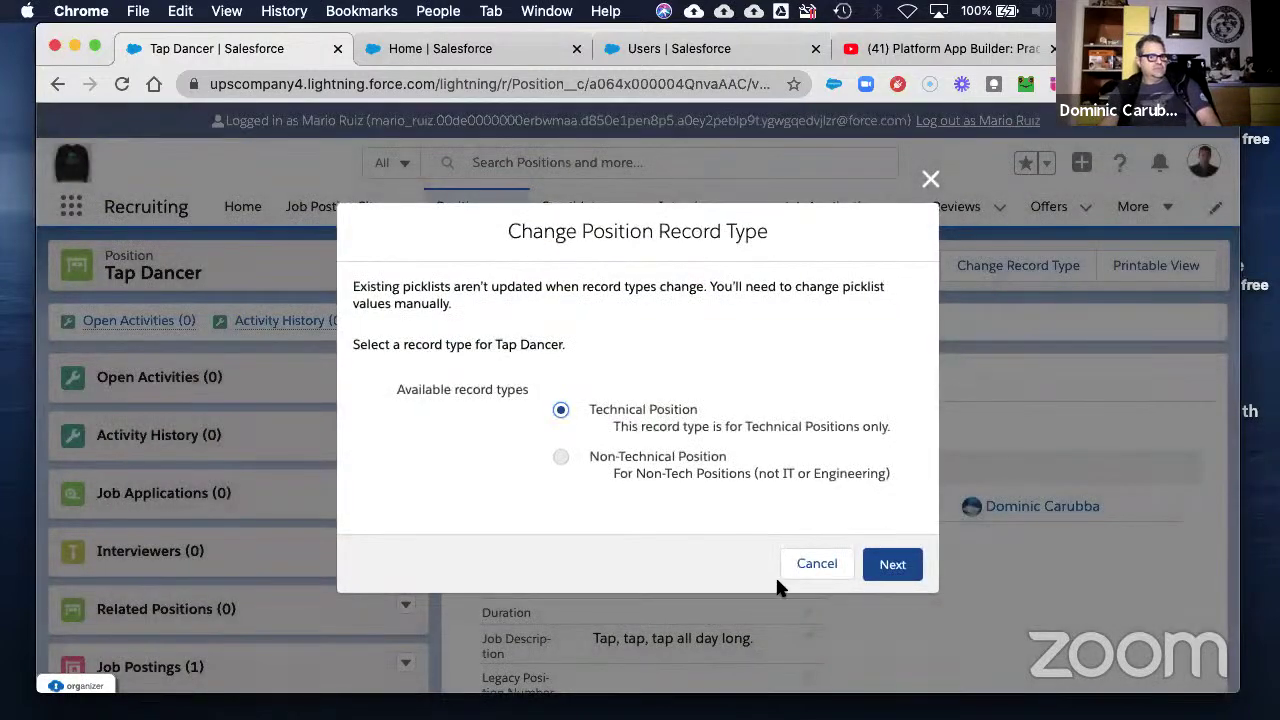
{"action": "left_click", "coordinate": [786, 565]}
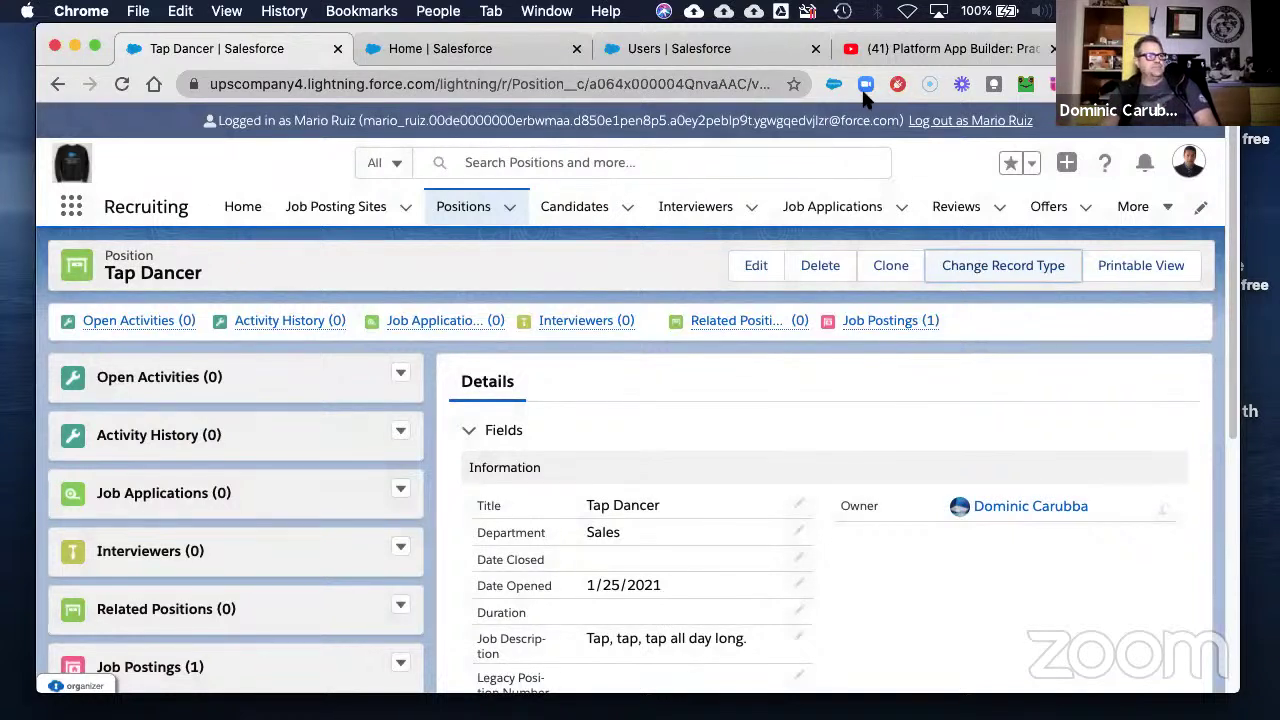
{"action": "left_click", "coordinate": [945, 123]}
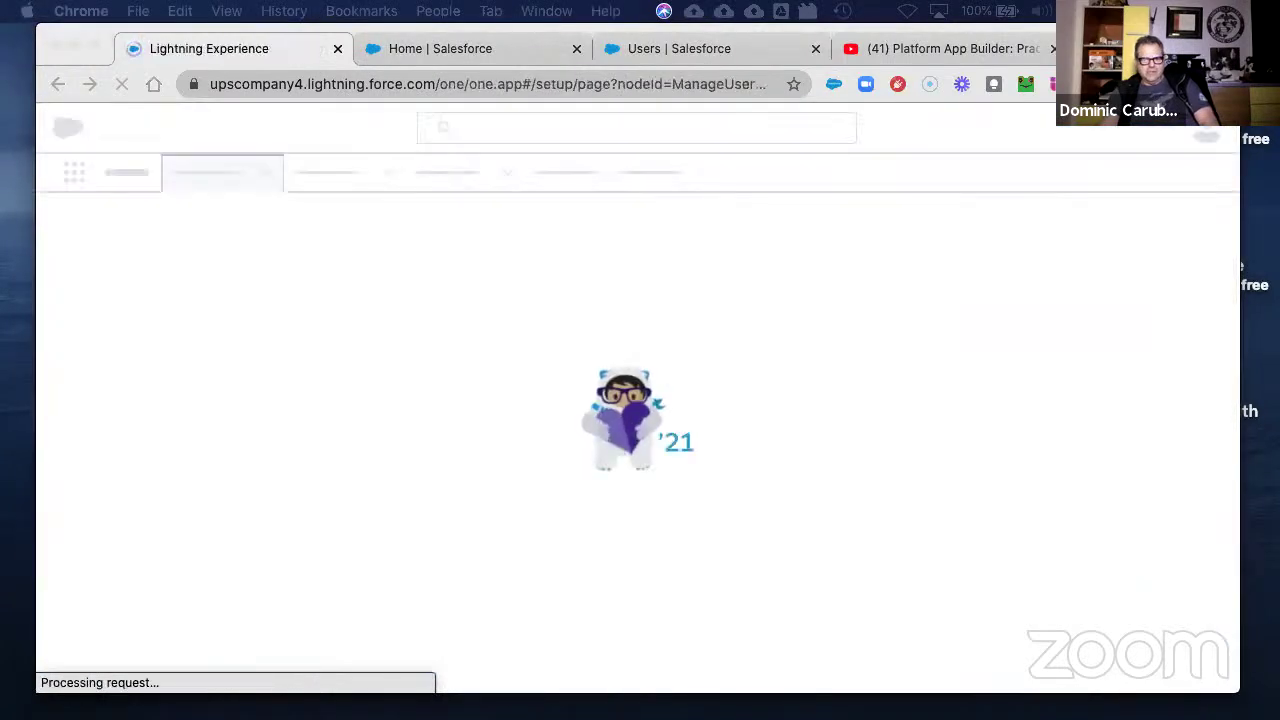
- Bring the Word document with the 7-3 Create Record Types 'Work It Out' scenario into view
{"action": "left_click_drag", "start_coordinate": [1279, 155], "coordinate": [423, 89]}
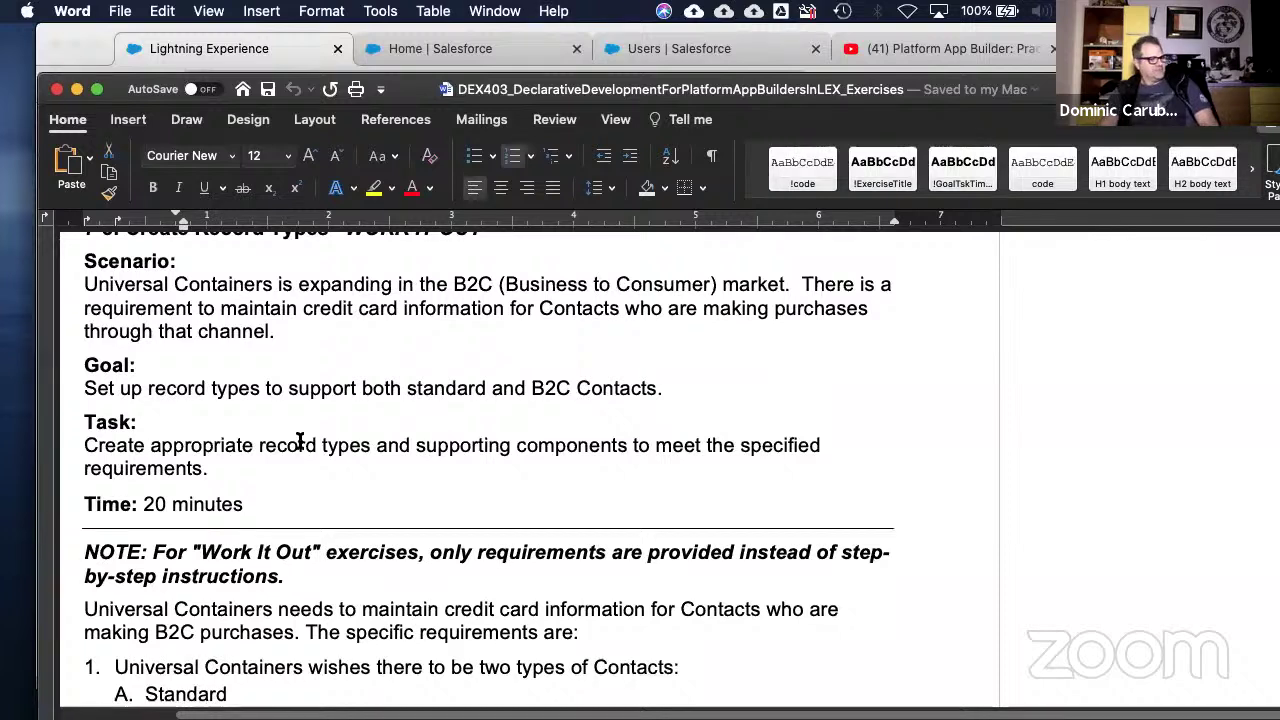
{"action": "scroll", "coordinate": [306, 435], "scroll_direction": "up", "scroll_amount": 1}
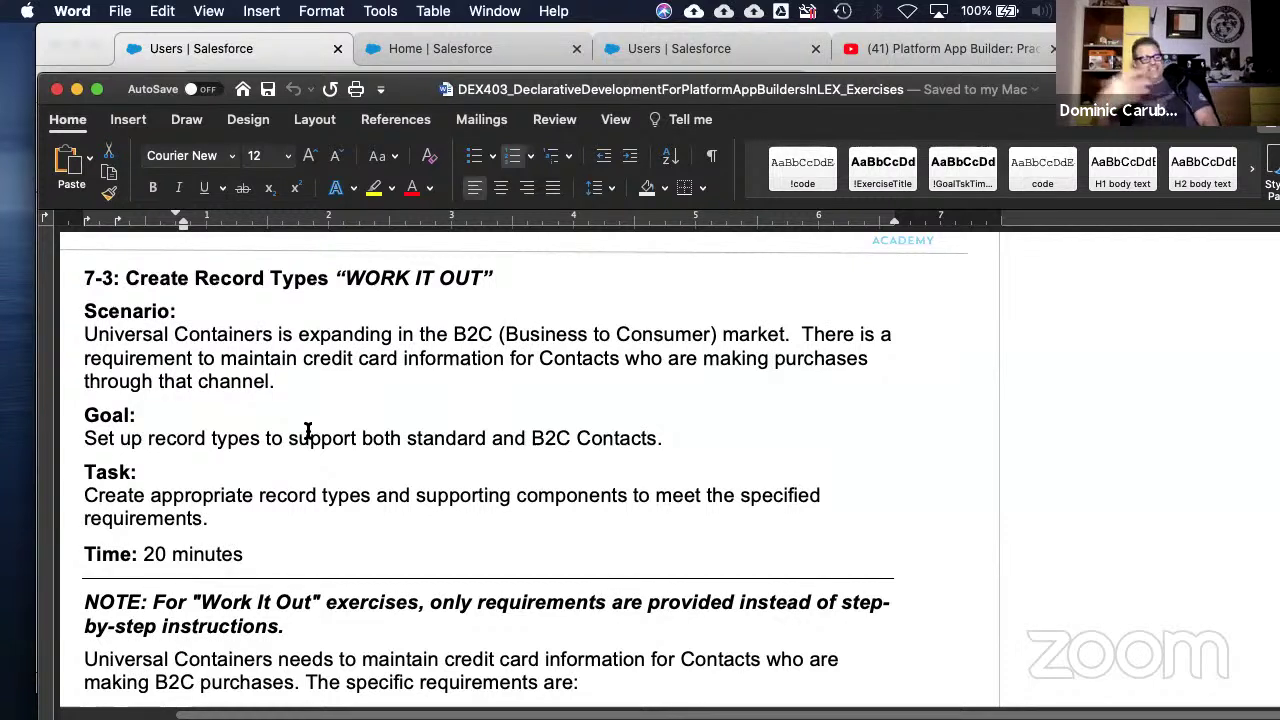
{"action": "scroll", "coordinate": [289, 566], "scroll_direction": "down", "scroll_amount": 3}
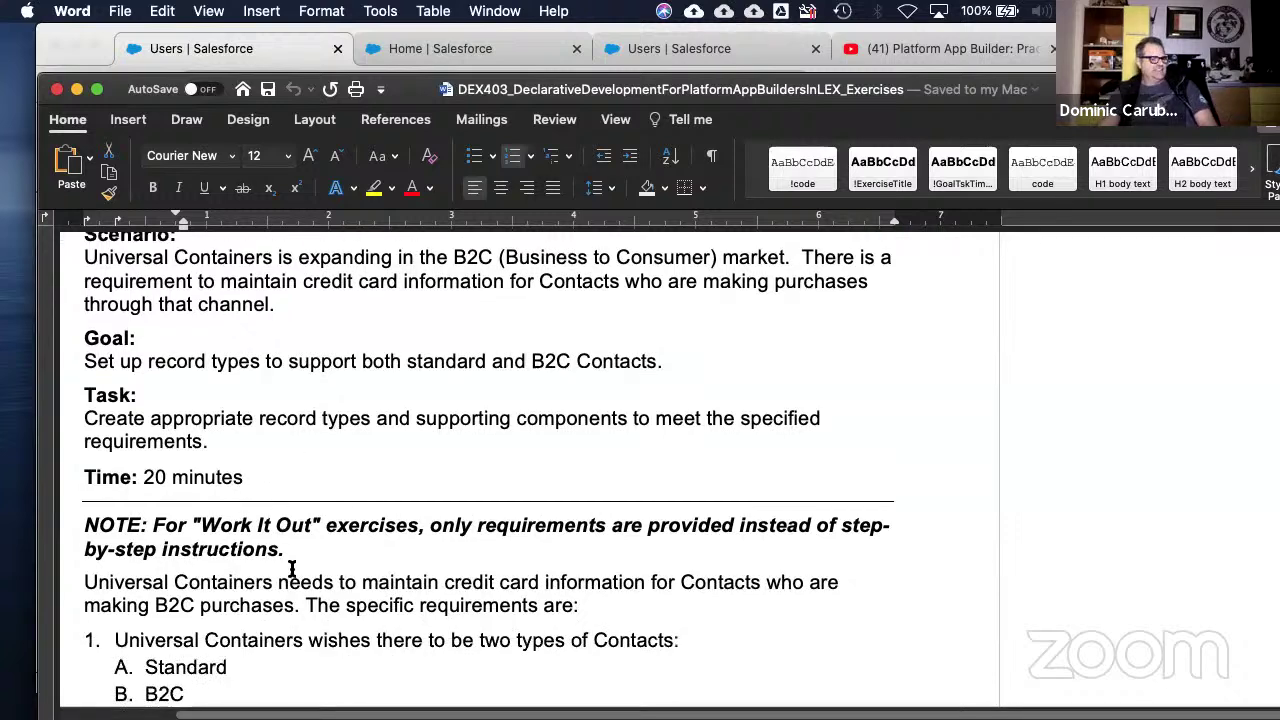
{"action": "scroll", "coordinate": [291, 568], "scroll_direction": "down", "scroll_amount": 2}
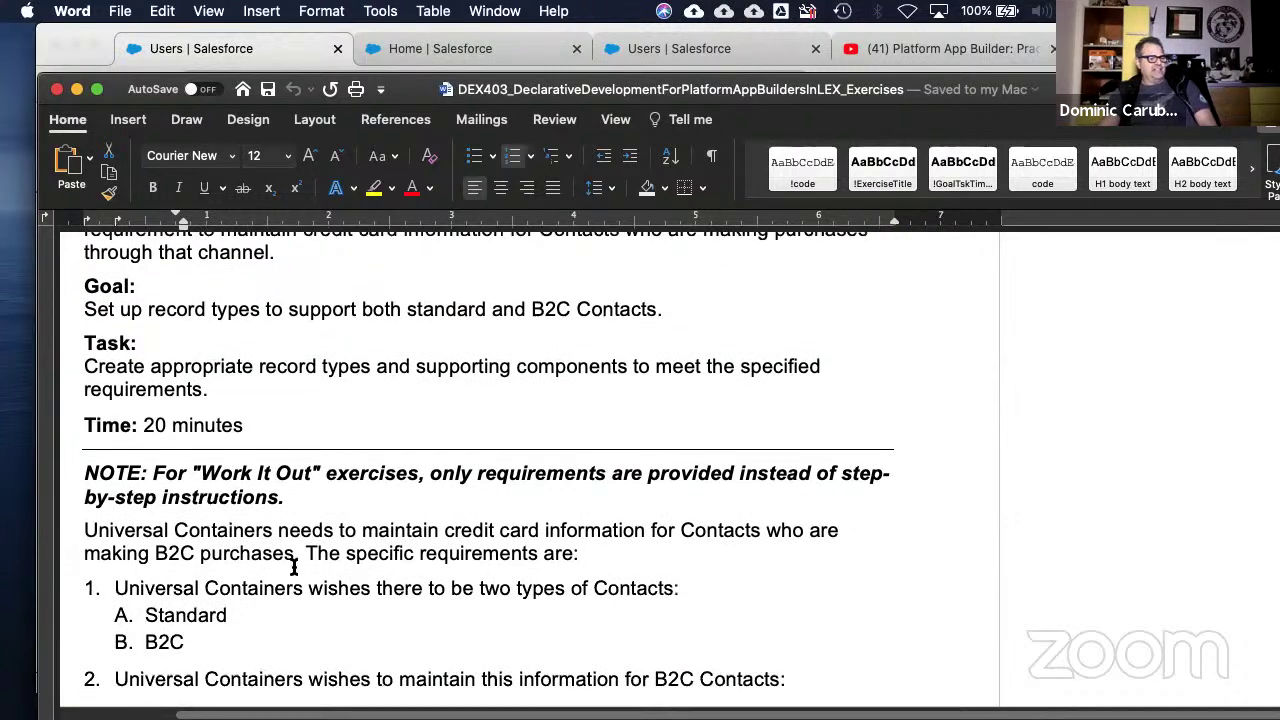
{"action": "left_click_drag", "start_coordinate": [135, 580], "coordinate": [288, 578]}
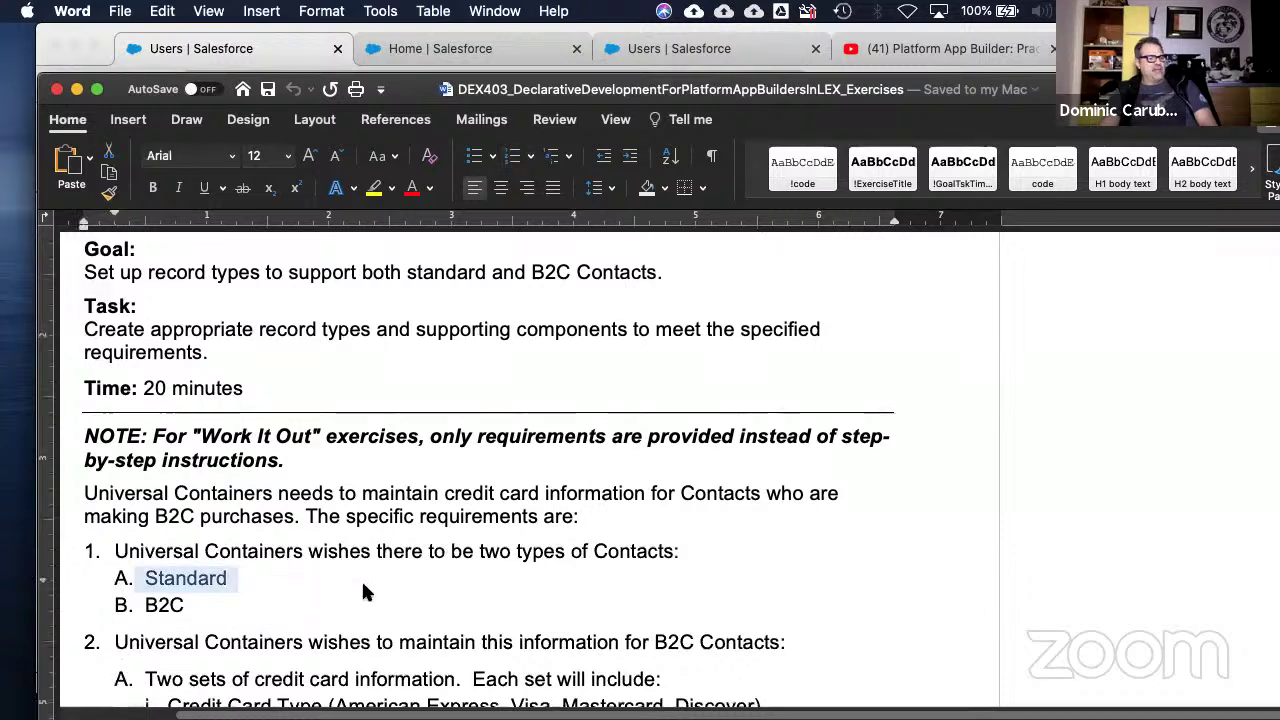
{"action": "scroll", "coordinate": [366, 591], "scroll_direction": "down", "scroll_amount": 3}
{"action": "scroll", "coordinate": [416, 594], "scroll_direction": "down", "scroll_amount": 2}
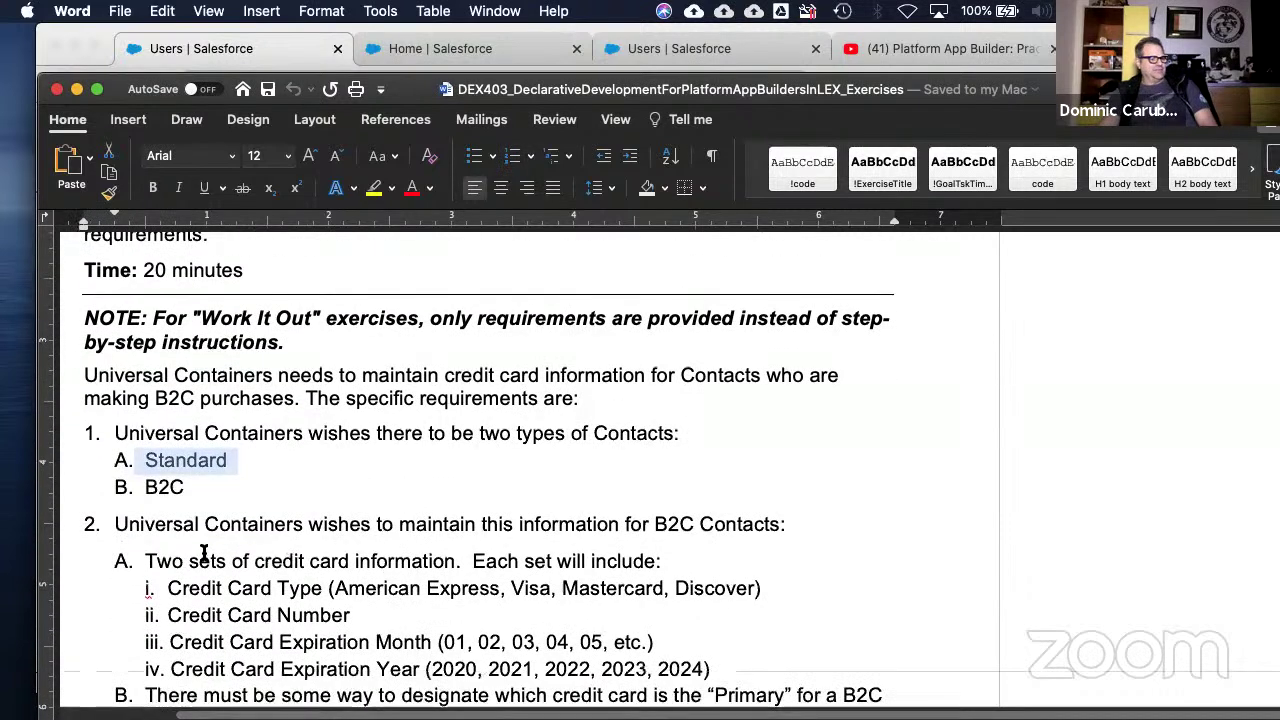
{"action": "left_click_drag", "start_coordinate": [210, 561], "coordinate": [740, 568]}
{"action": "scroll", "coordinate": [437, 603], "scroll_direction": "down", "scroll_amount": 3}
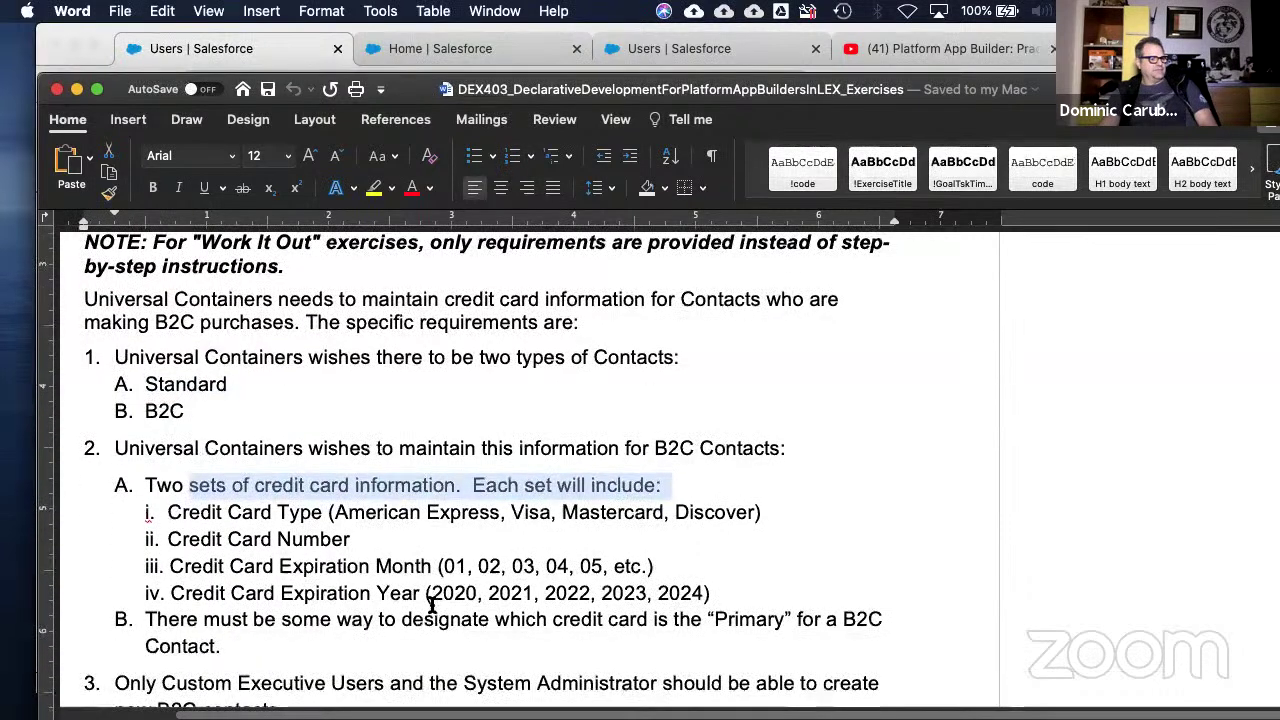
{"action": "scroll", "coordinate": [413, 603], "scroll_direction": "up", "scroll_amount": 2}
{"action": "scroll", "coordinate": [413, 603], "scroll_direction": "down", "scroll_amount": 1}
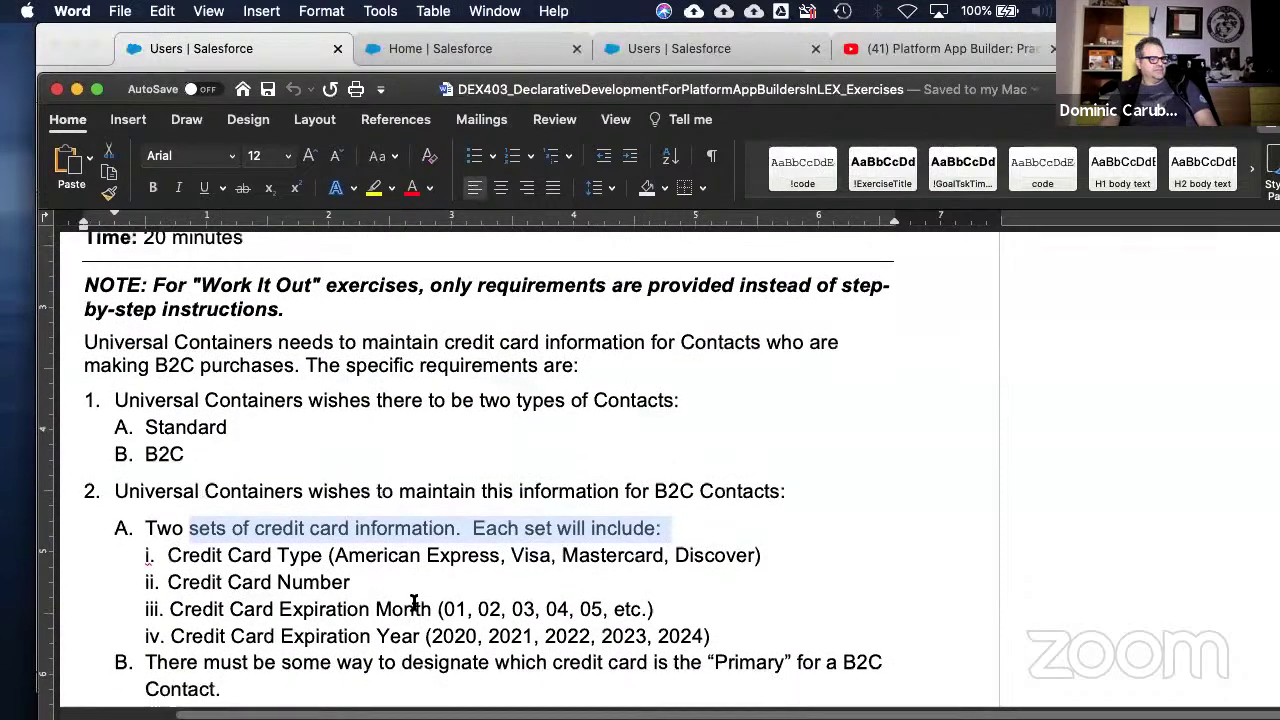
{"action": "scroll", "coordinate": [411, 600], "scroll_direction": "down", "scroll_amount": 3}
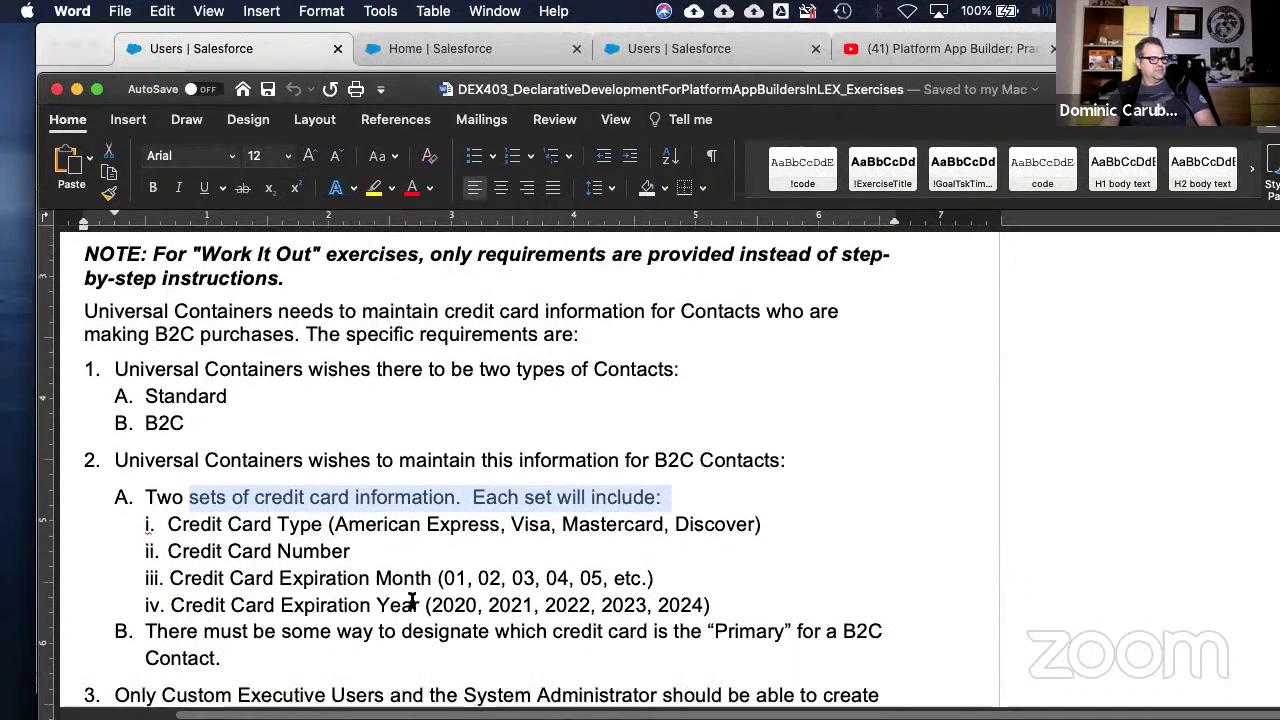
{"action": "scroll", "coordinate": [411, 601], "scroll_direction": "down", "scroll_amount": 1}
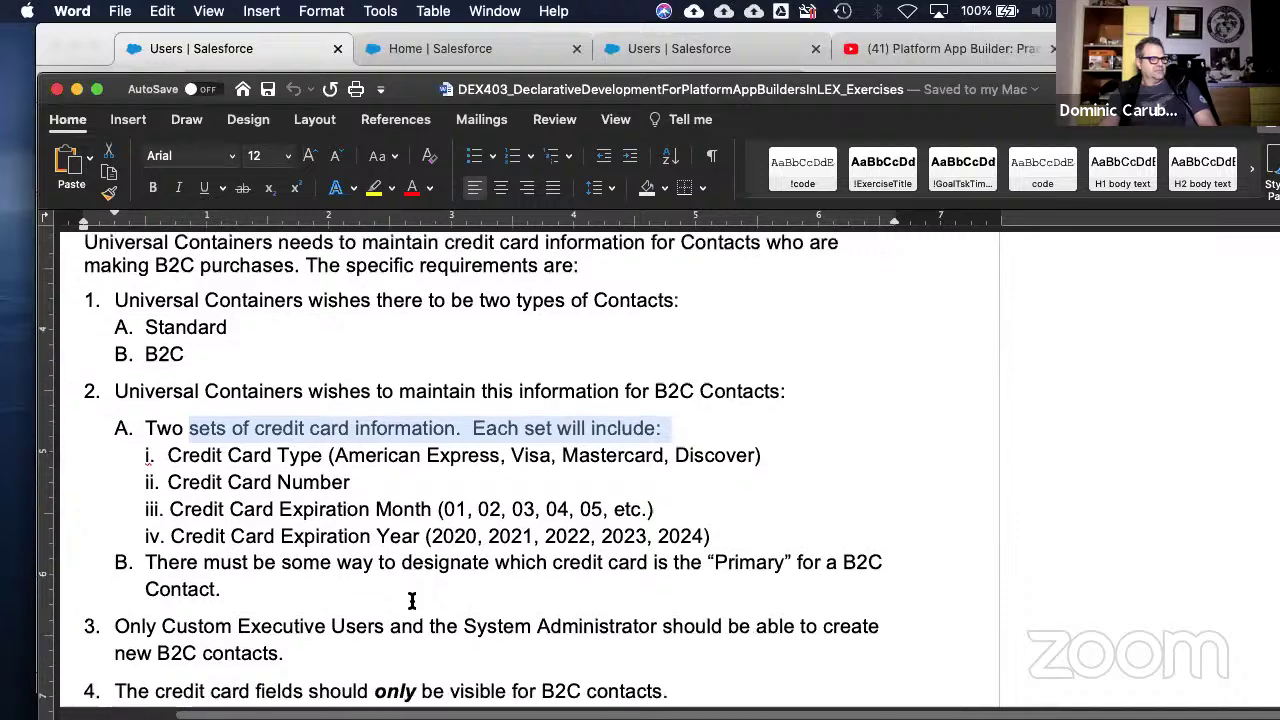
{"action": "scroll", "coordinate": [411, 600], "scroll_direction": "down", "scroll_amount": 2}
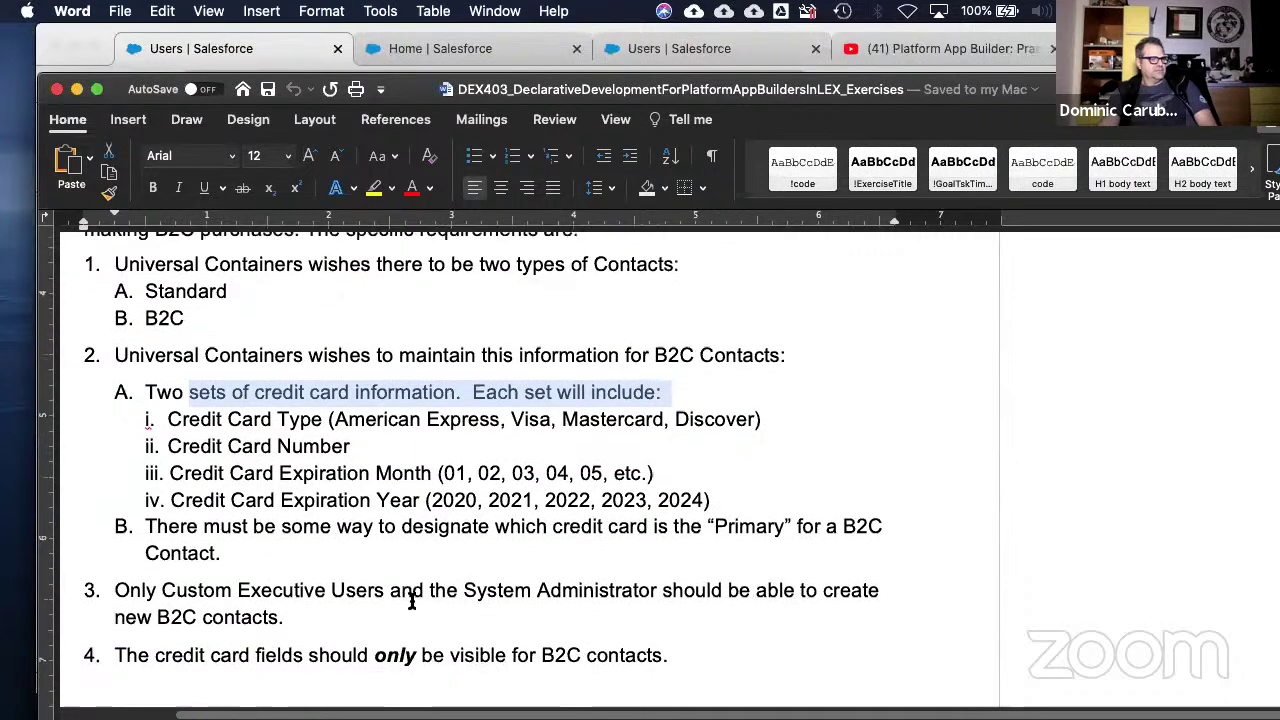
{"action": "scroll", "coordinate": [411, 600], "scroll_direction": "down", "scroll_amount": 1}
{"action": "scroll", "coordinate": [411, 600], "scroll_direction": "down", "scroll_amount": 2}
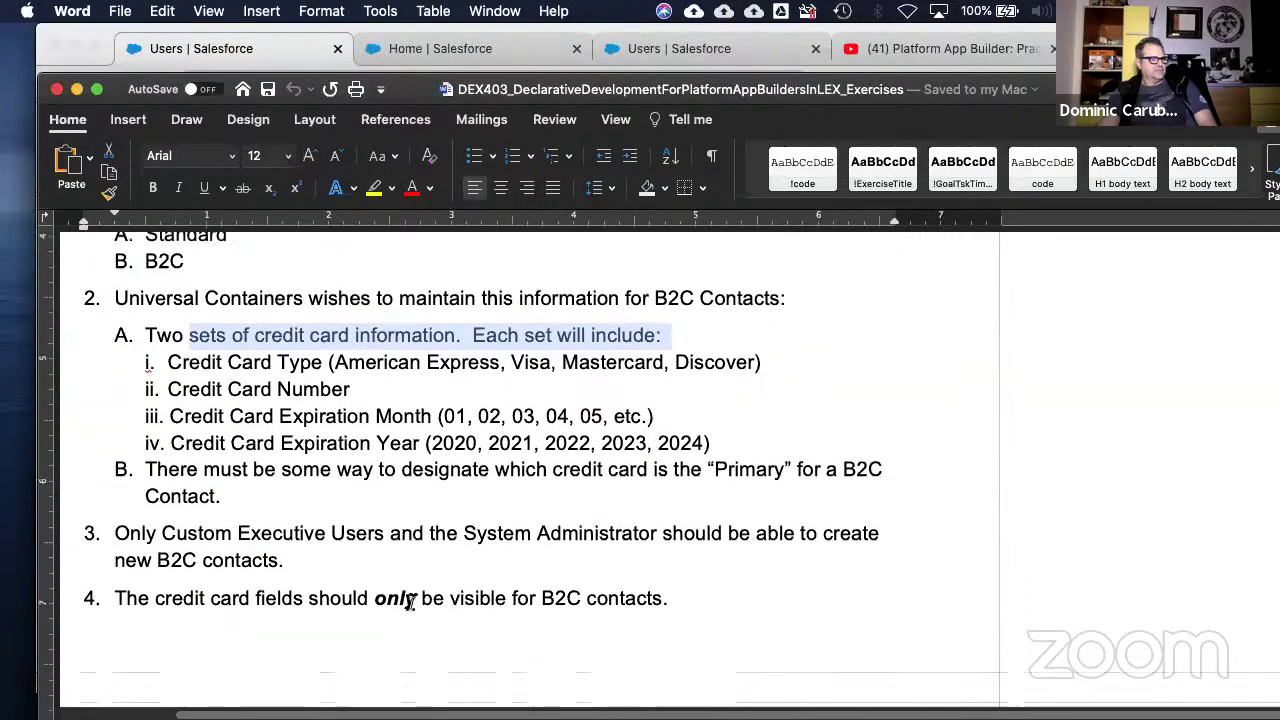
{"action": "left_click_drag", "start_coordinate": [178, 362], "coordinate": [757, 449]}
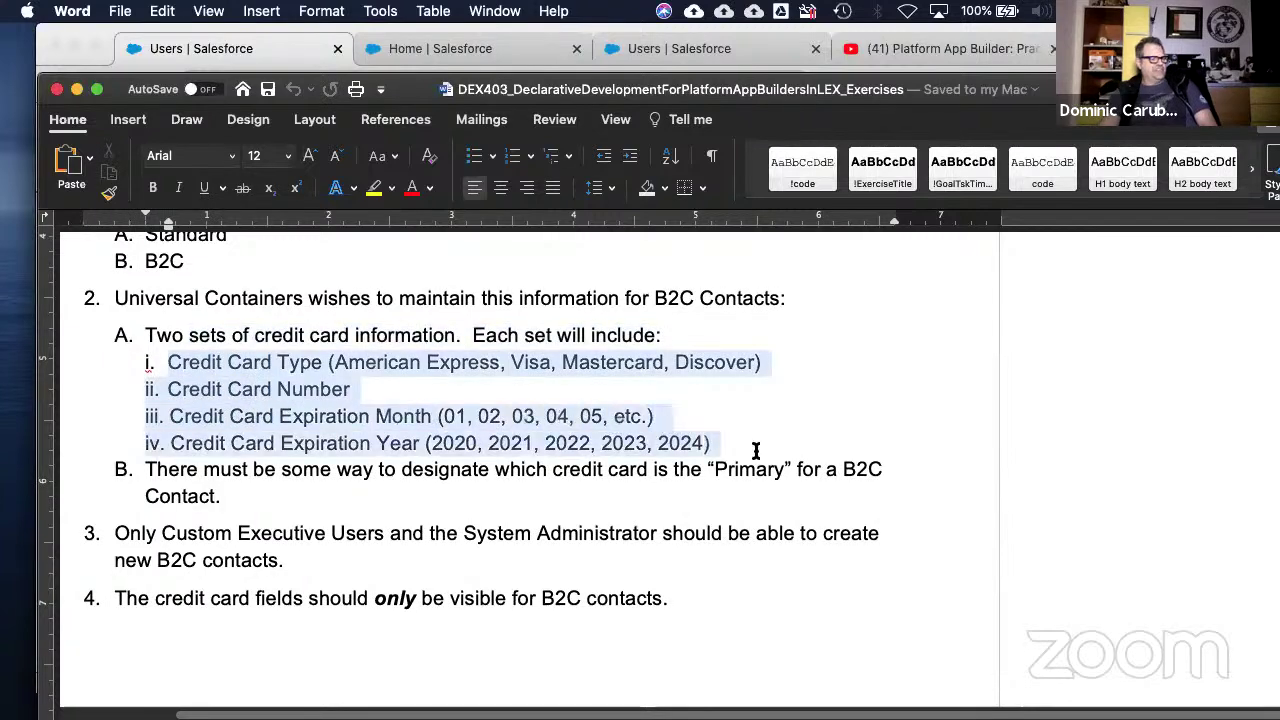
{"action": "left_click", "coordinate": [808, 466]}
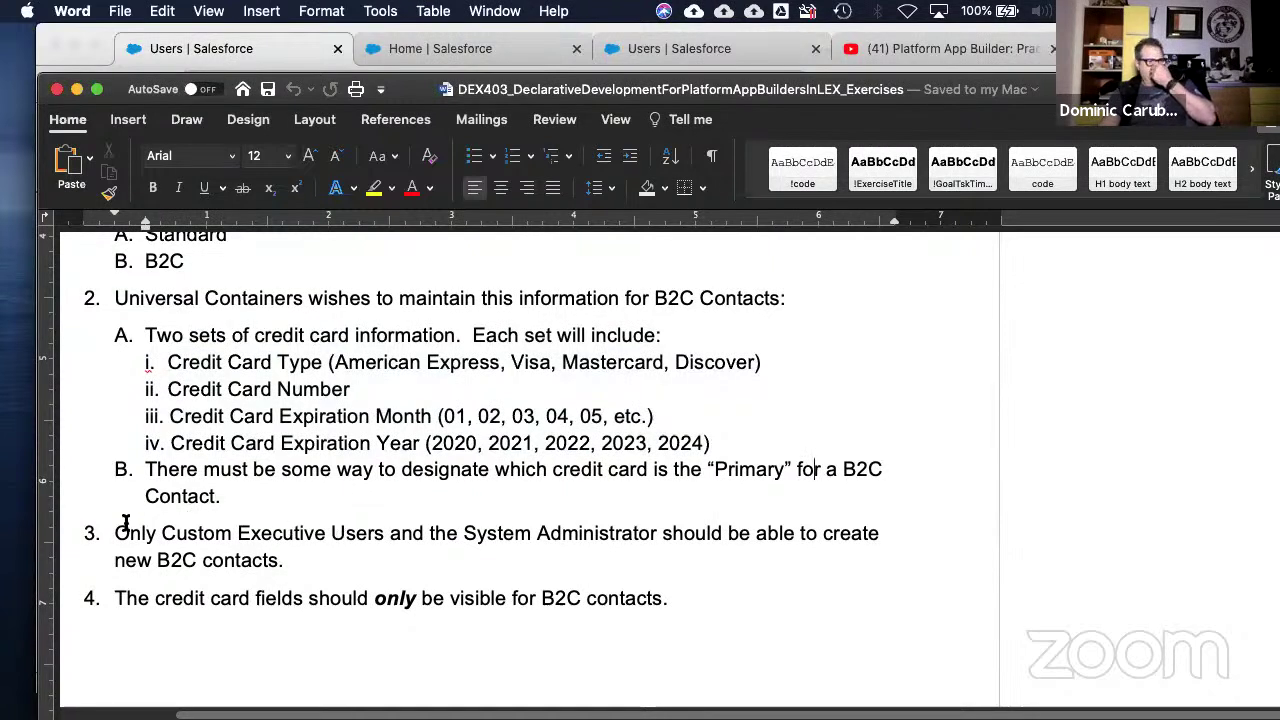
{"action": "scroll", "coordinate": [394, 541], "scroll_direction": "down", "scroll_amount": 1}
{"action": "scroll", "coordinate": [394, 541], "scroll_direction": "down", "scroll_amount": 1}
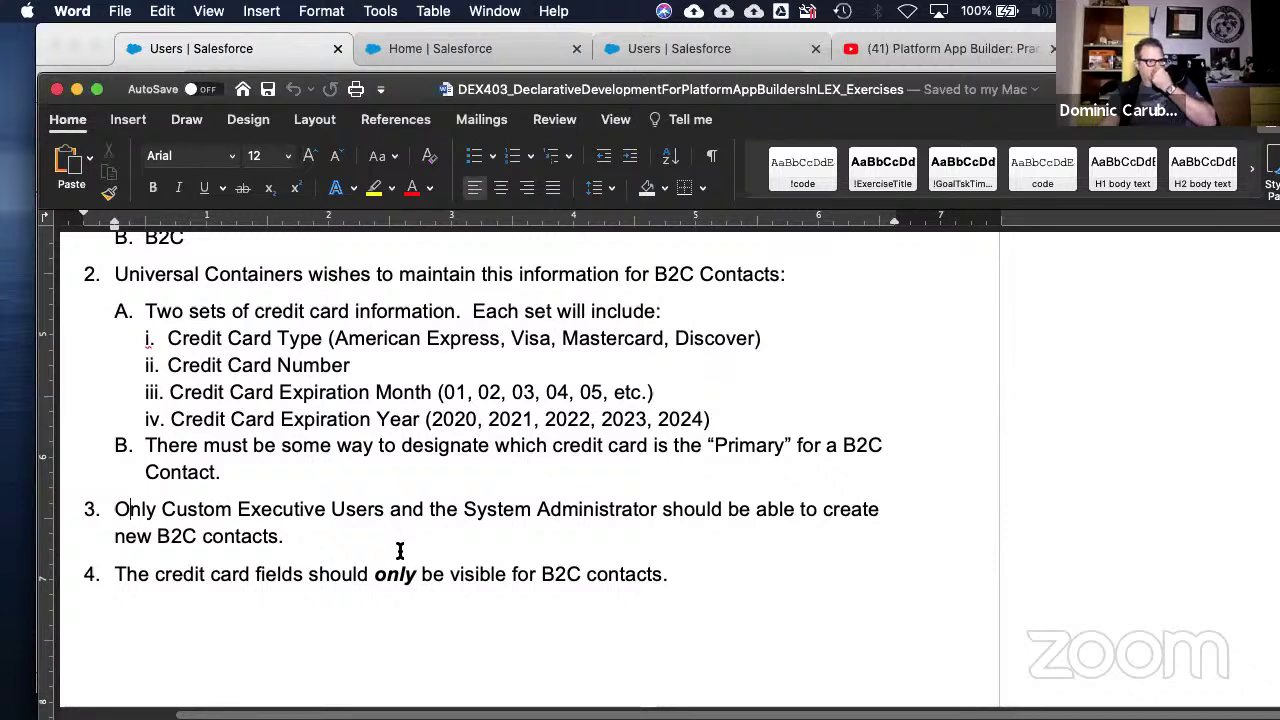
{"action": "left_click_drag", "start_coordinate": [530, 580], "coordinate": [660, 577]}
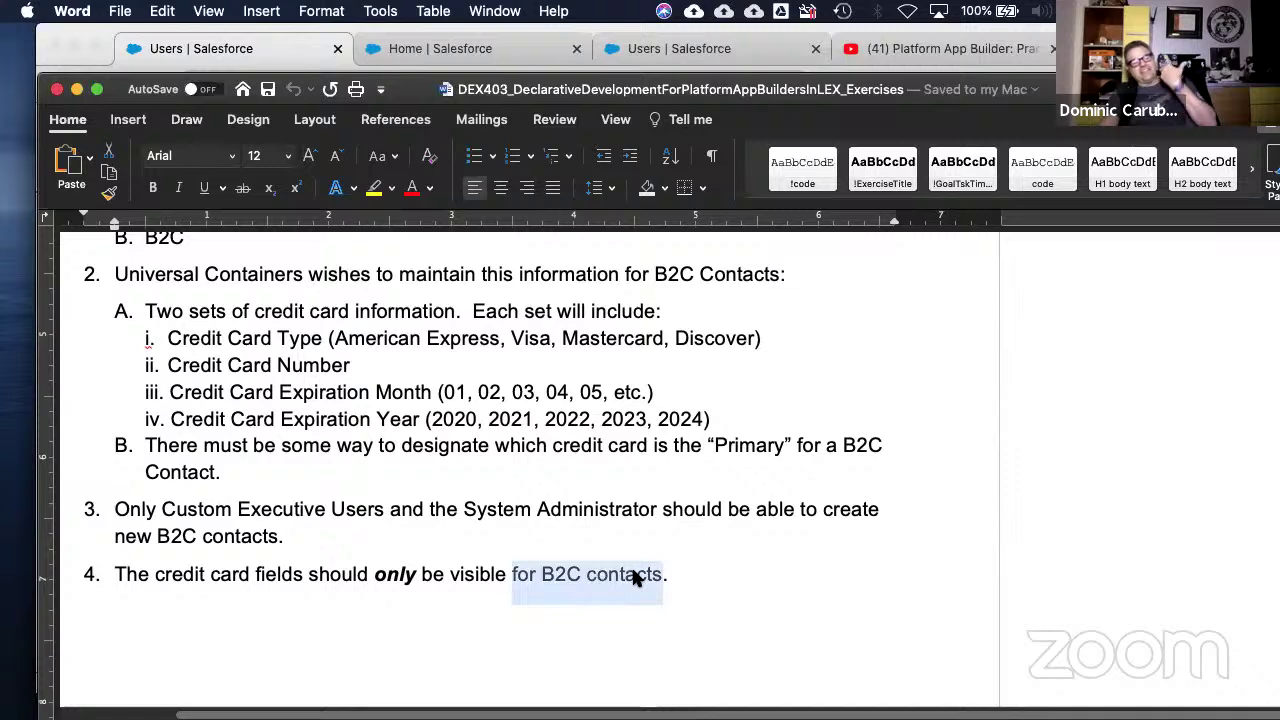
{"action": "scroll", "coordinate": [582, 570], "scroll_direction": "down", "scroll_amount": 4}
{"action": "scroll", "coordinate": [409, 552], "scroll_direction": "down", "scroll_amount": 10}
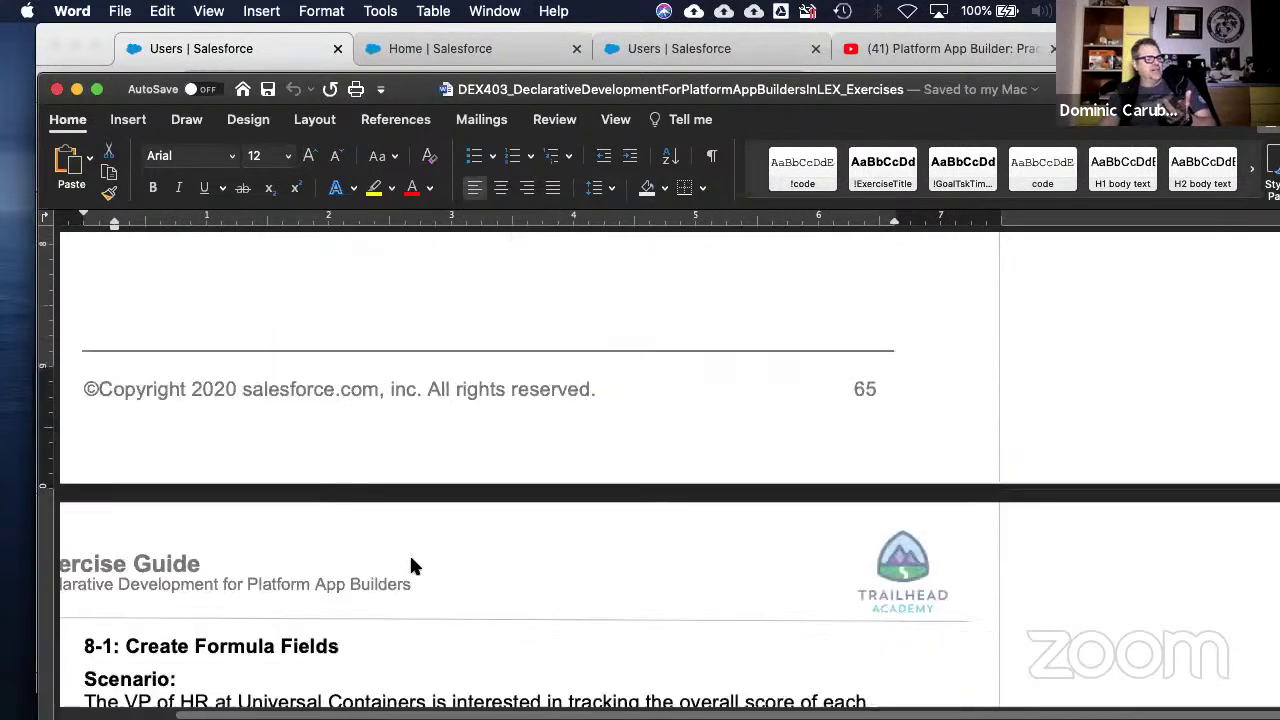
{"action": "scroll", "coordinate": [409, 560], "scroll_direction": "up", "scroll_amount": 10}
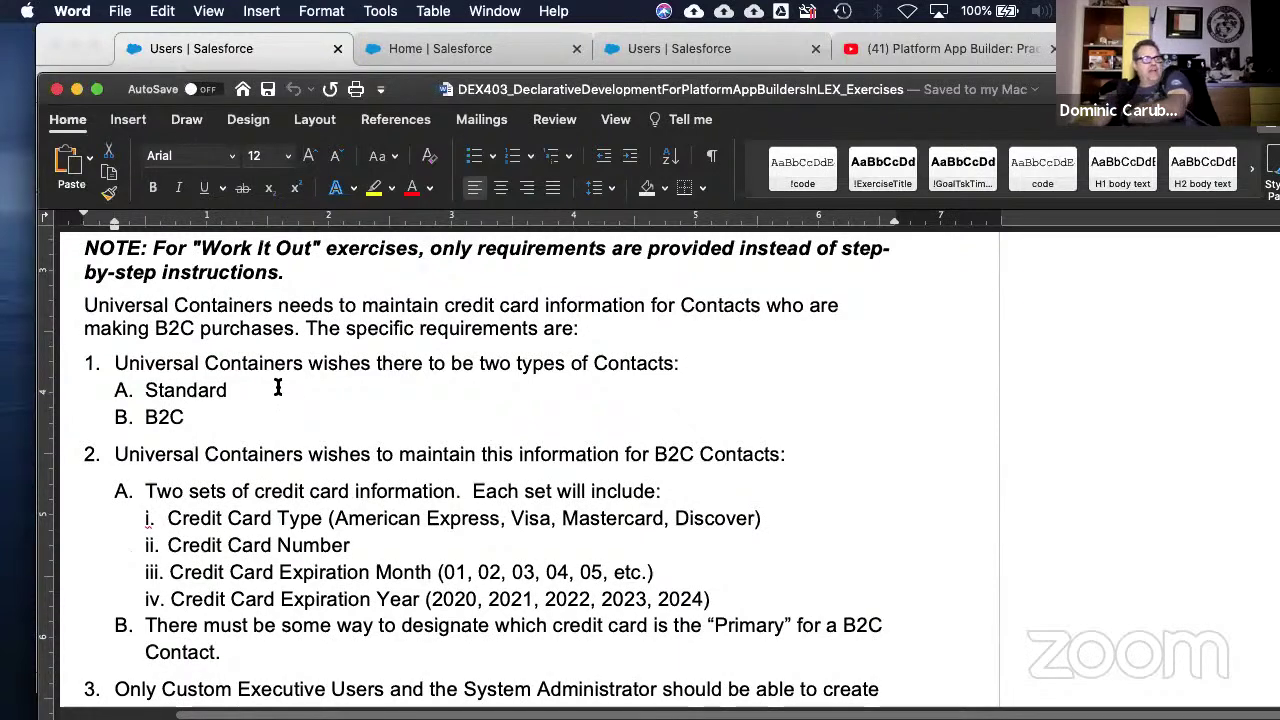
{"action": "left_click", "coordinate": [157, 416]}
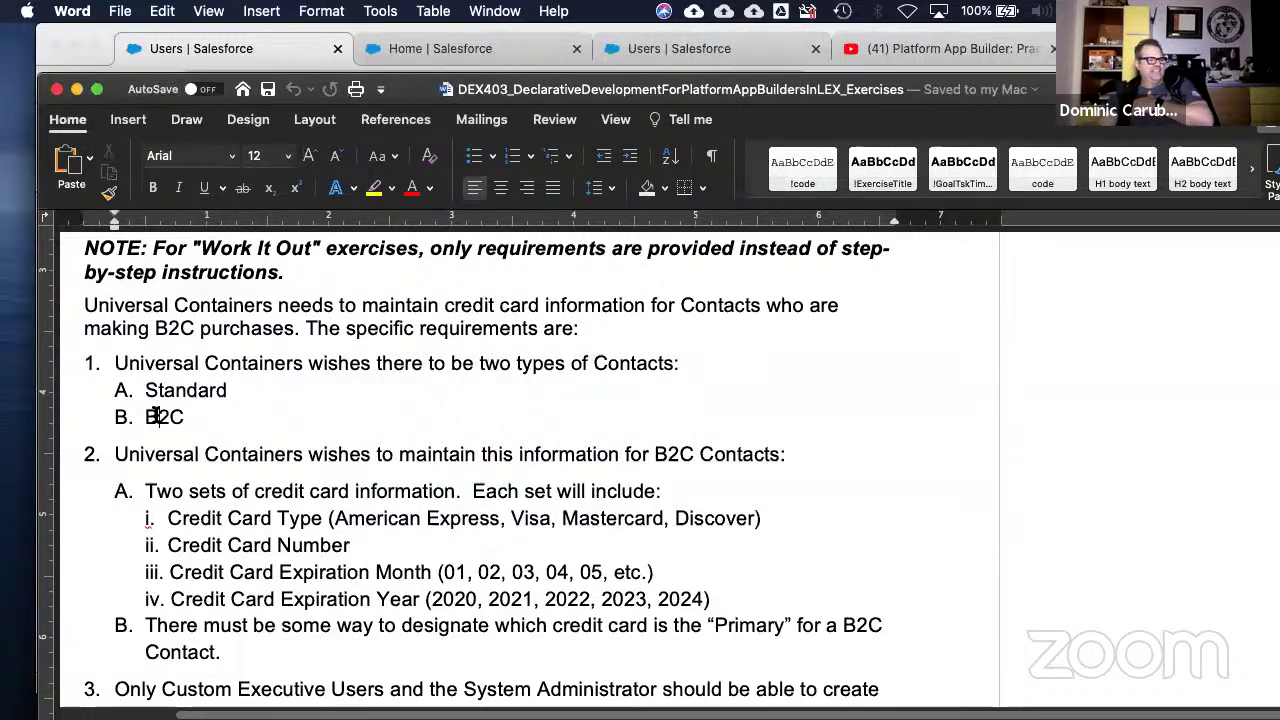
{"action": "left_click", "coordinate": [667, 454]}
{"action": "left_click_drag", "start_coordinate": [170, 518], "coordinate": [760, 604]}
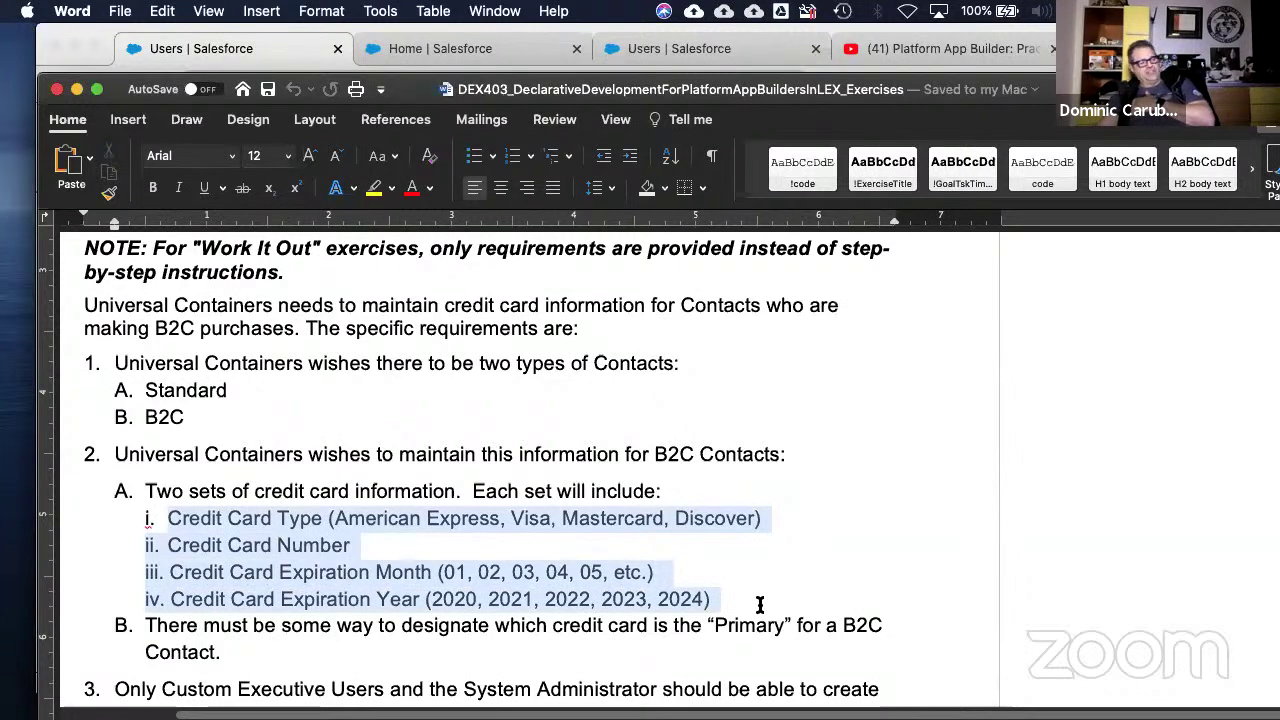
{"action": "left_click", "coordinate": [199, 522]}
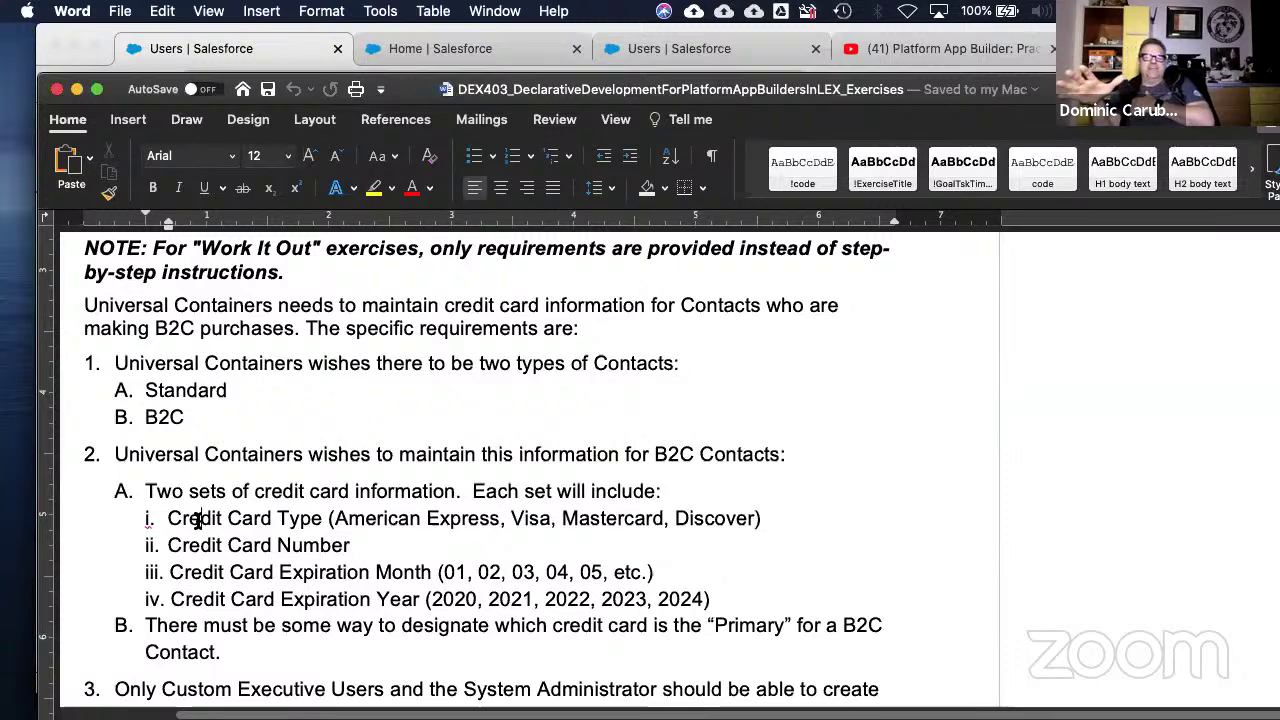
{"action": "left_click", "coordinate": [394, 545]}
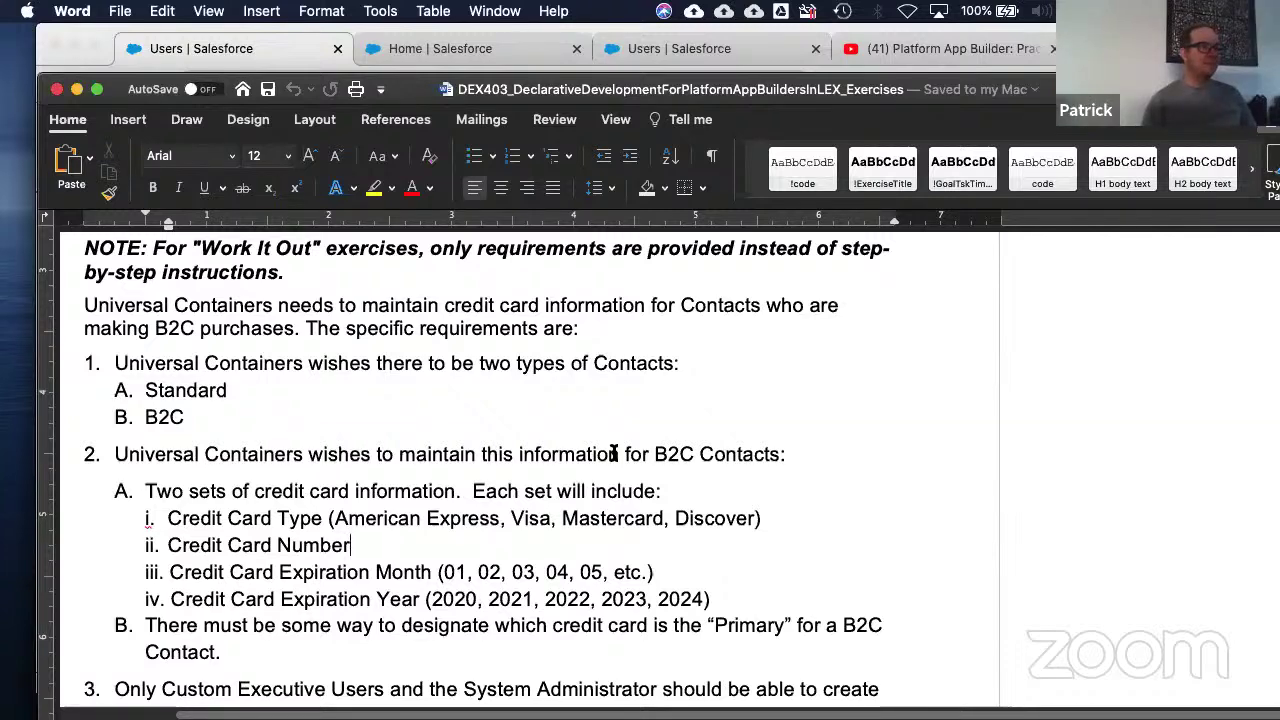
{"action": "left_click_drag", "start_coordinate": [766, 516], "coordinate": [165, 508]}
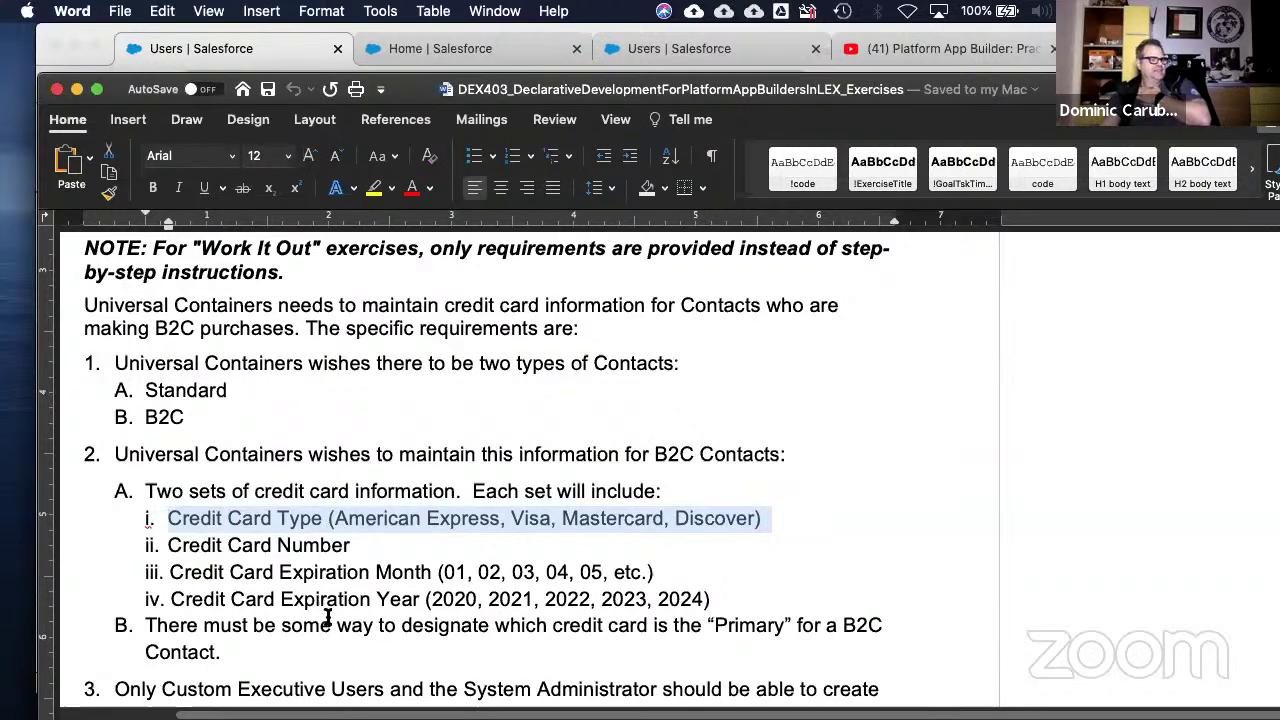
{"action": "left_click", "coordinate": [370, 578]}
{"action": "left_click_drag", "start_coordinate": [437, 572], "coordinate": [512, 572]}
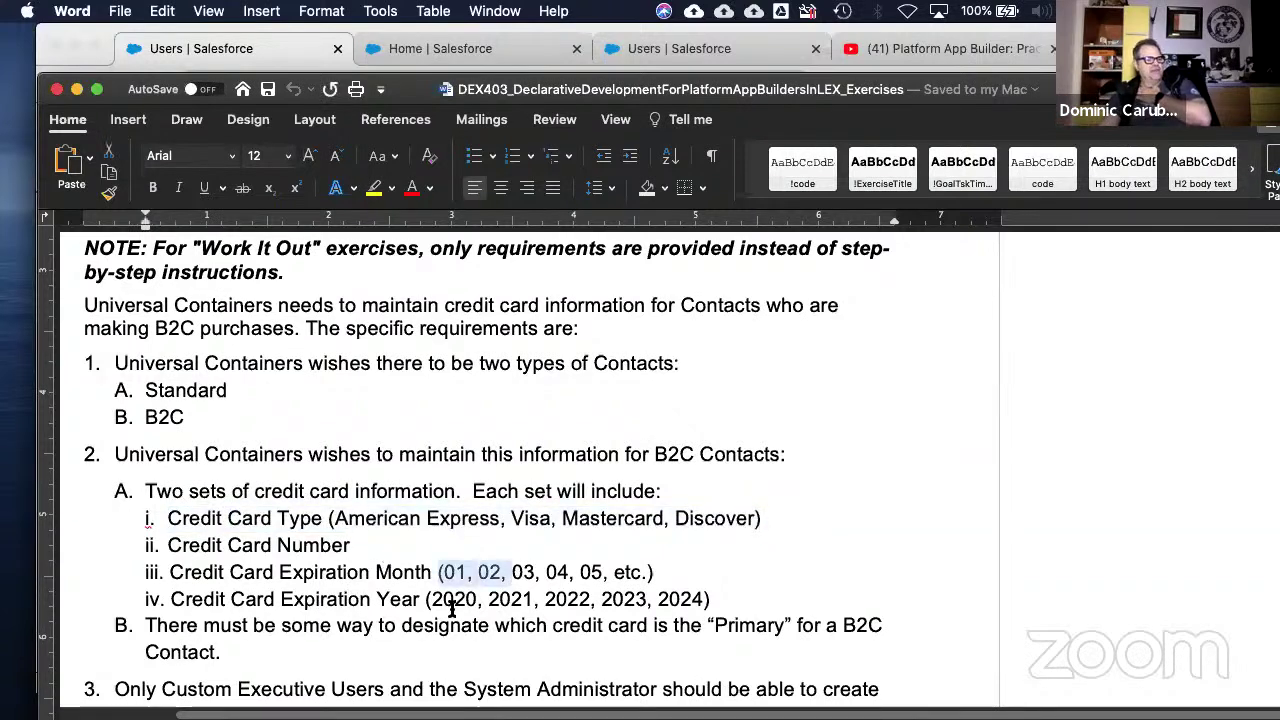
{"action": "left_click_drag", "start_coordinate": [432, 599], "coordinate": [605, 596]}
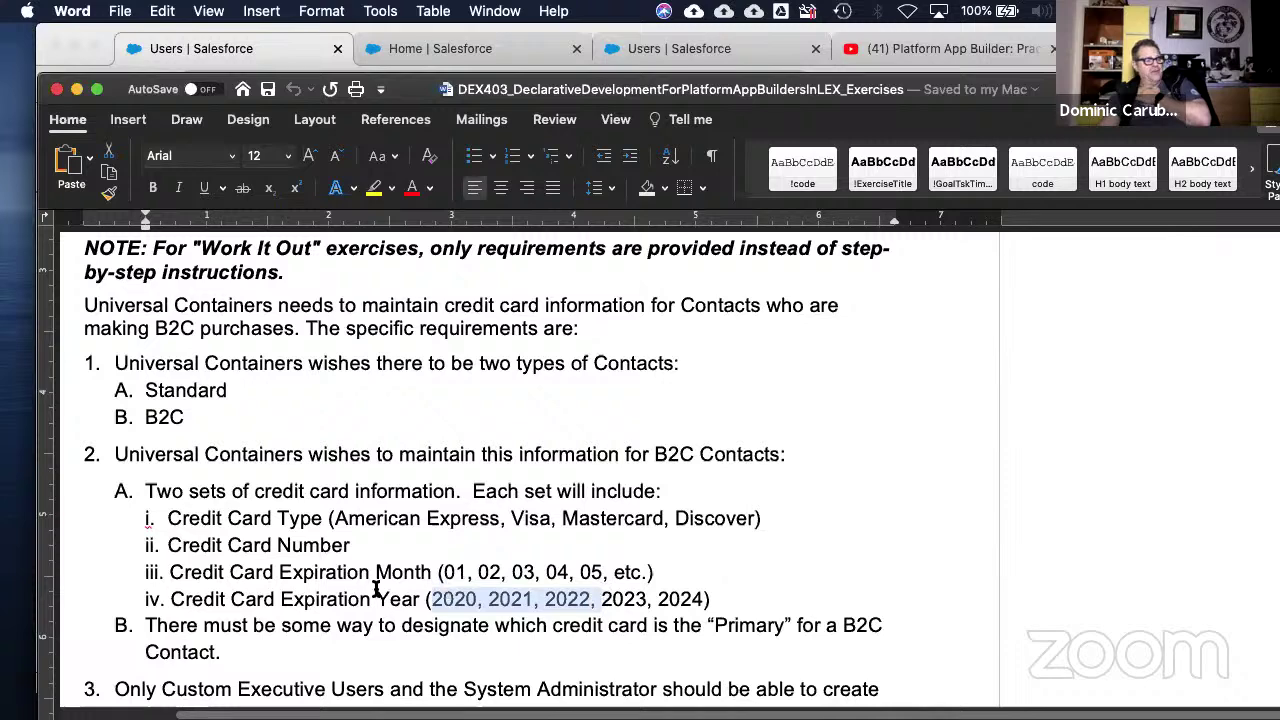
{"action": "left_click", "coordinate": [304, 622]}
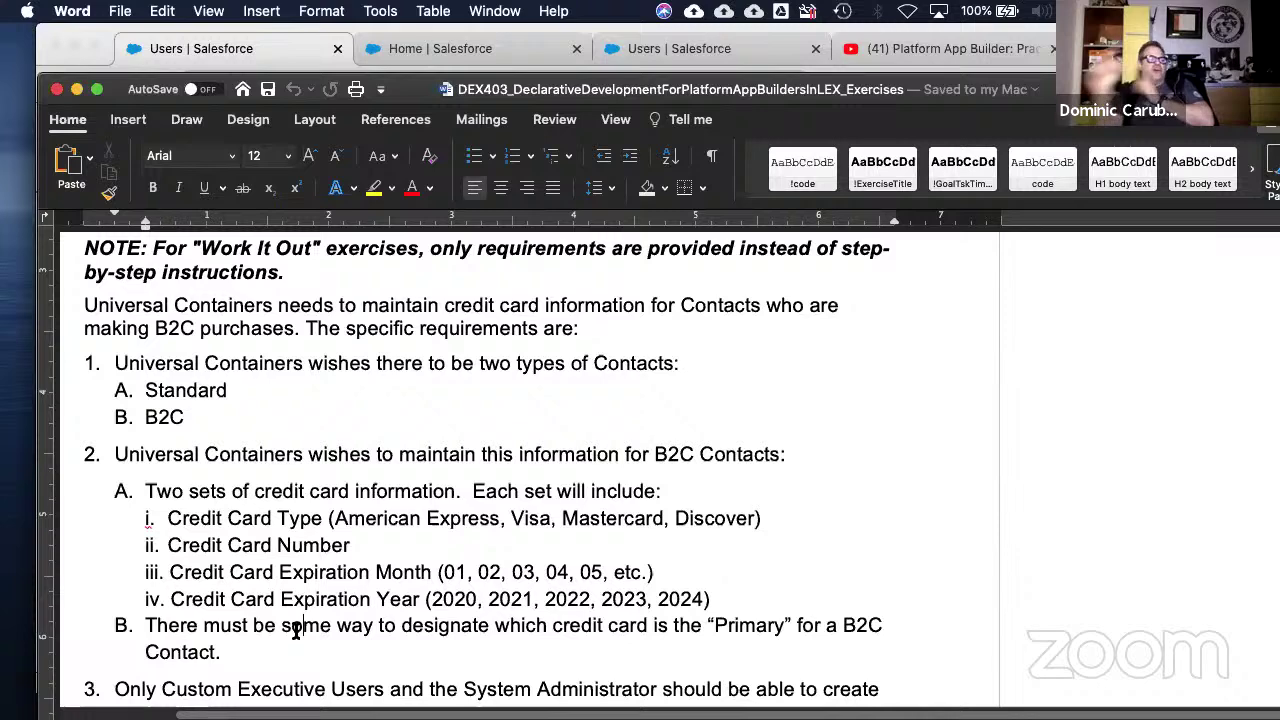
{"action": "left_click", "coordinate": [177, 518]}
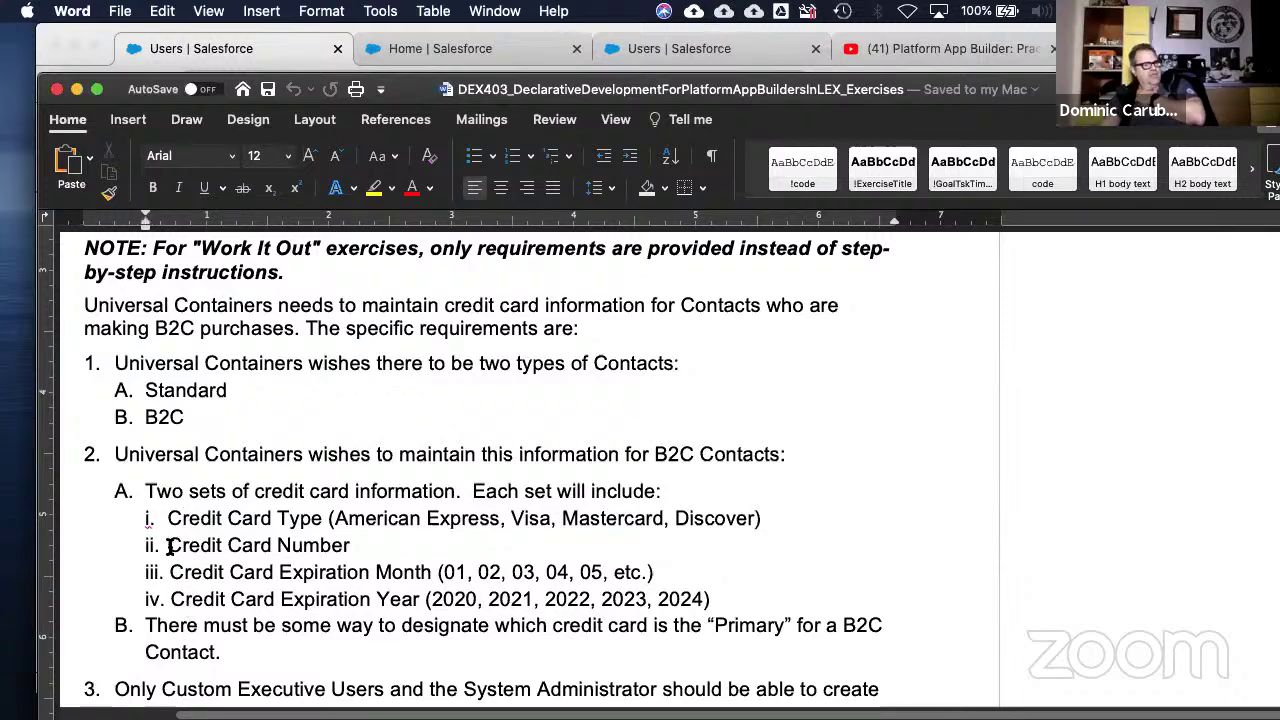
{"action": "left_click_drag", "start_coordinate": [168, 545], "coordinate": [737, 606]}
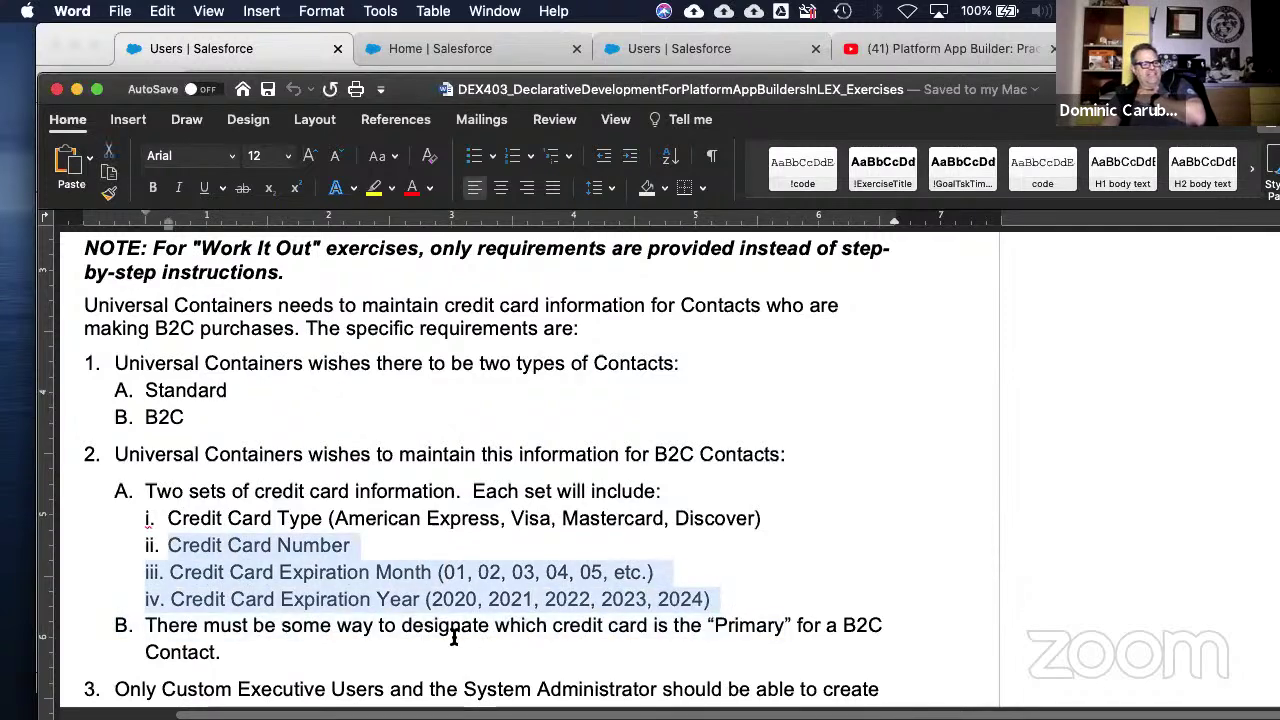
{"action": "left_click", "coordinate": [656, 651]}
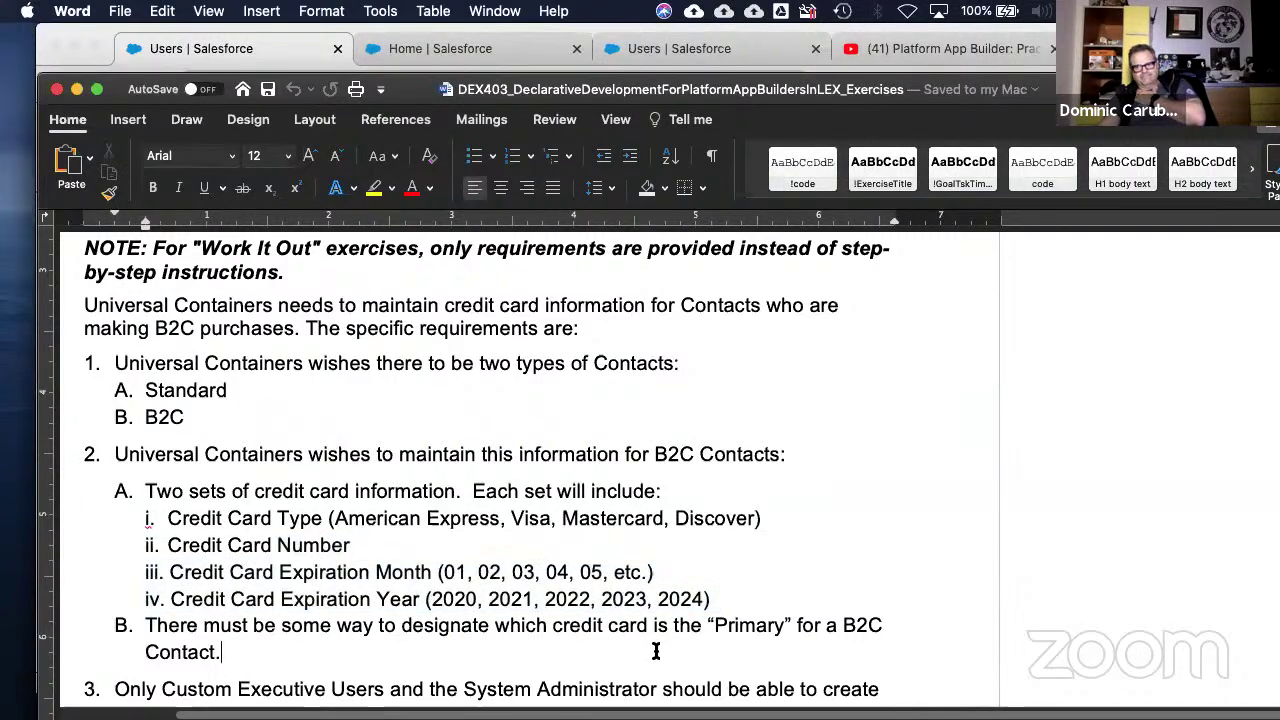
{"action": "scroll", "coordinate": [401, 607], "scroll_direction": "down", "scroll_amount": 2}
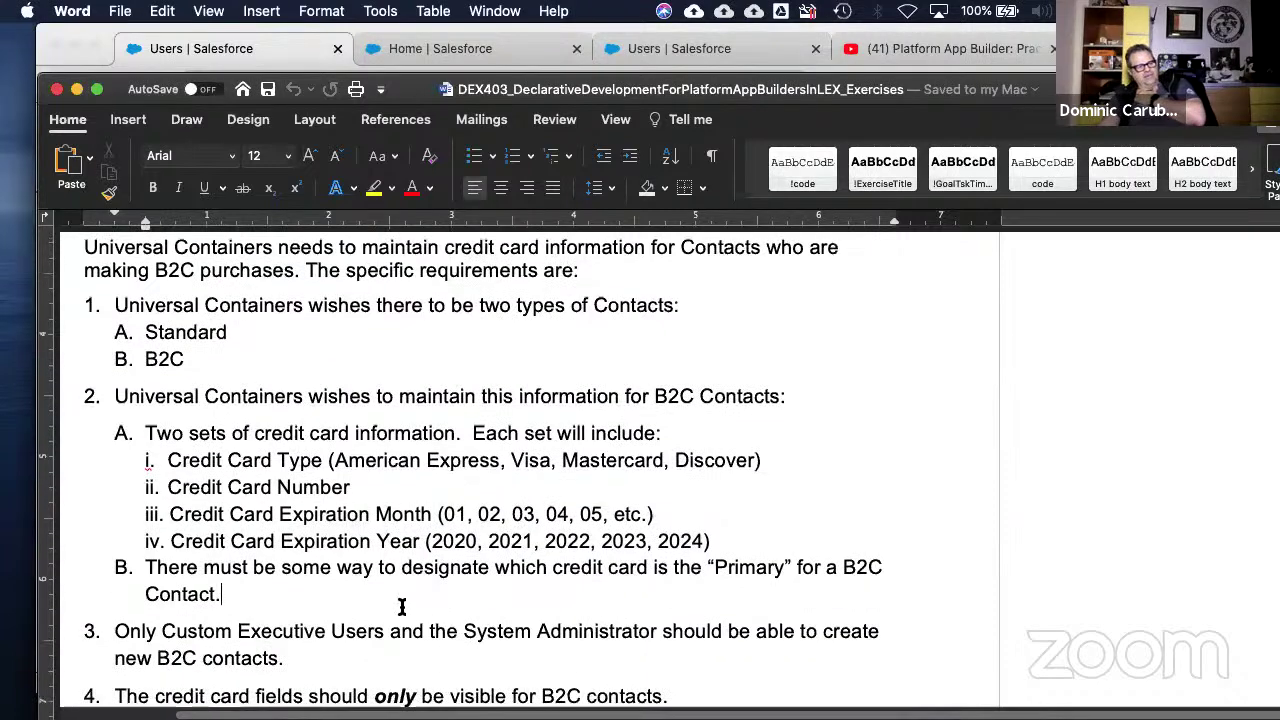
{"action": "scroll", "coordinate": [372, 603], "scroll_direction": "down", "scroll_amount": 1}
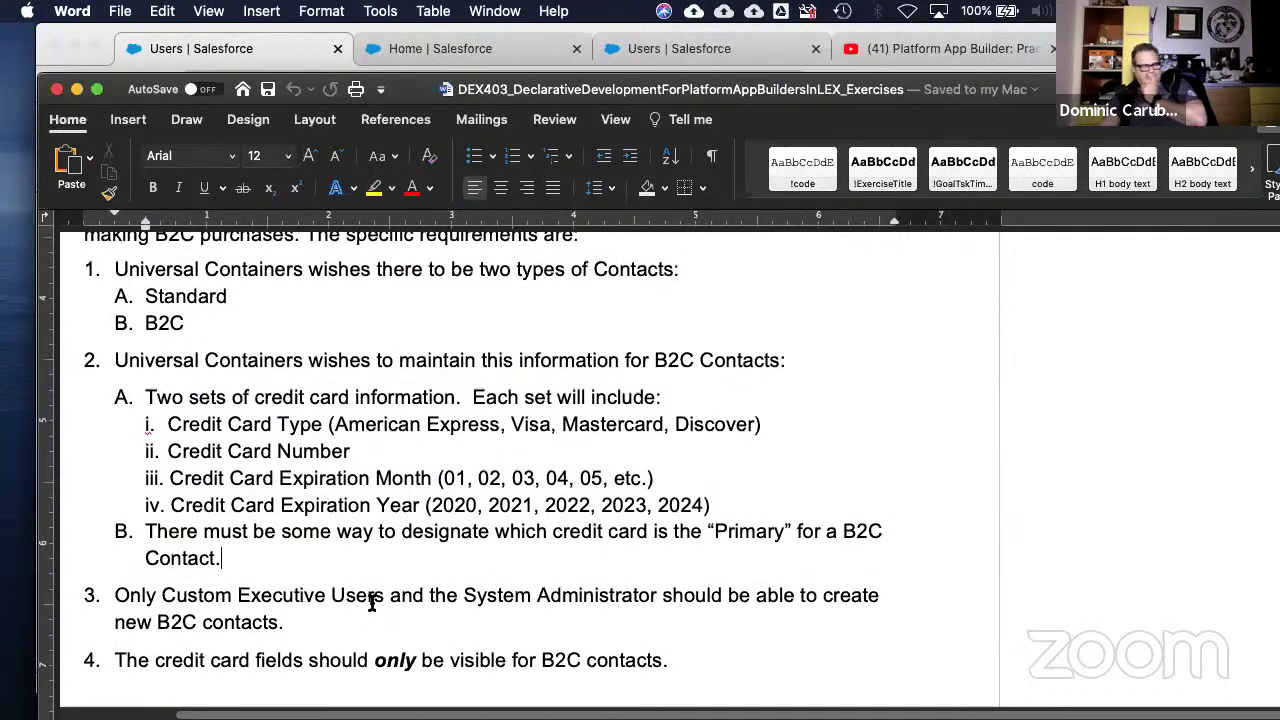
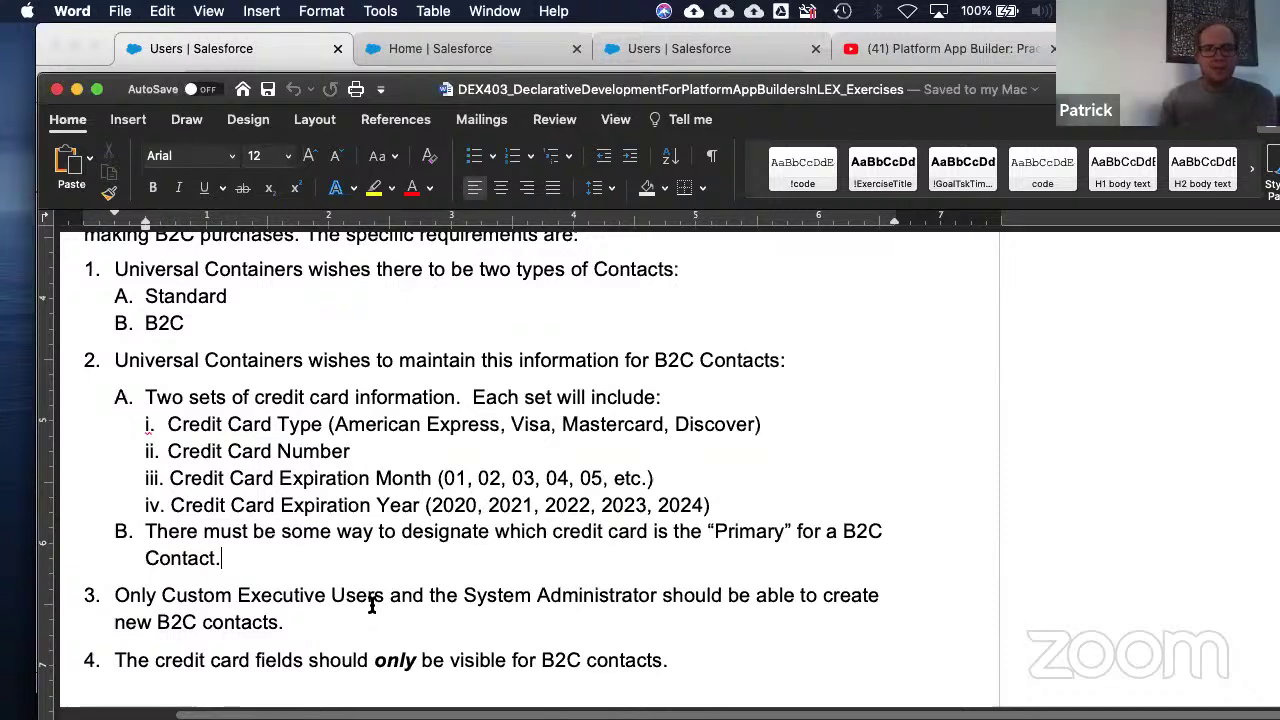
- Move past the B2C contact requirements to the 8-1: Create Formula Fields heading
{"action": "left_click", "coordinate": [385, 505]}
{"action": "scroll", "coordinate": [384, 503], "scroll_direction": "down", "scroll_amount": 15}
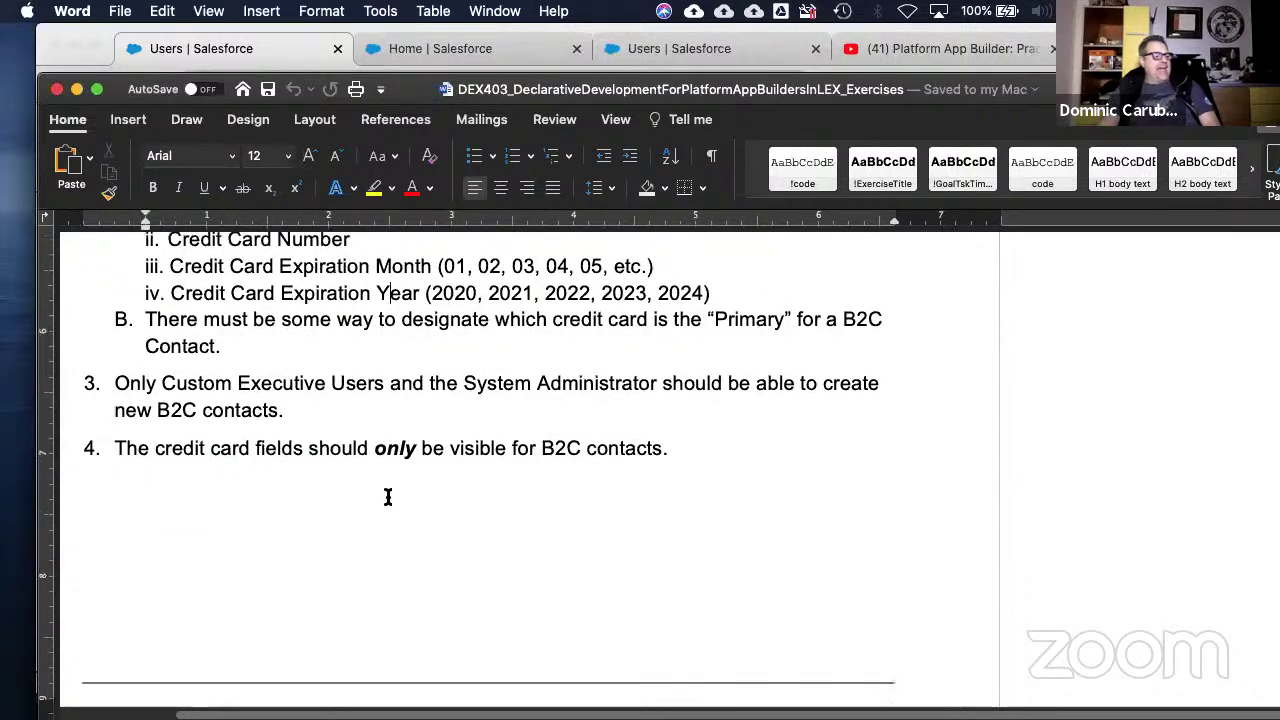
{"action": "scroll", "coordinate": [388, 497], "scroll_direction": "down", "scroll_amount": 5}
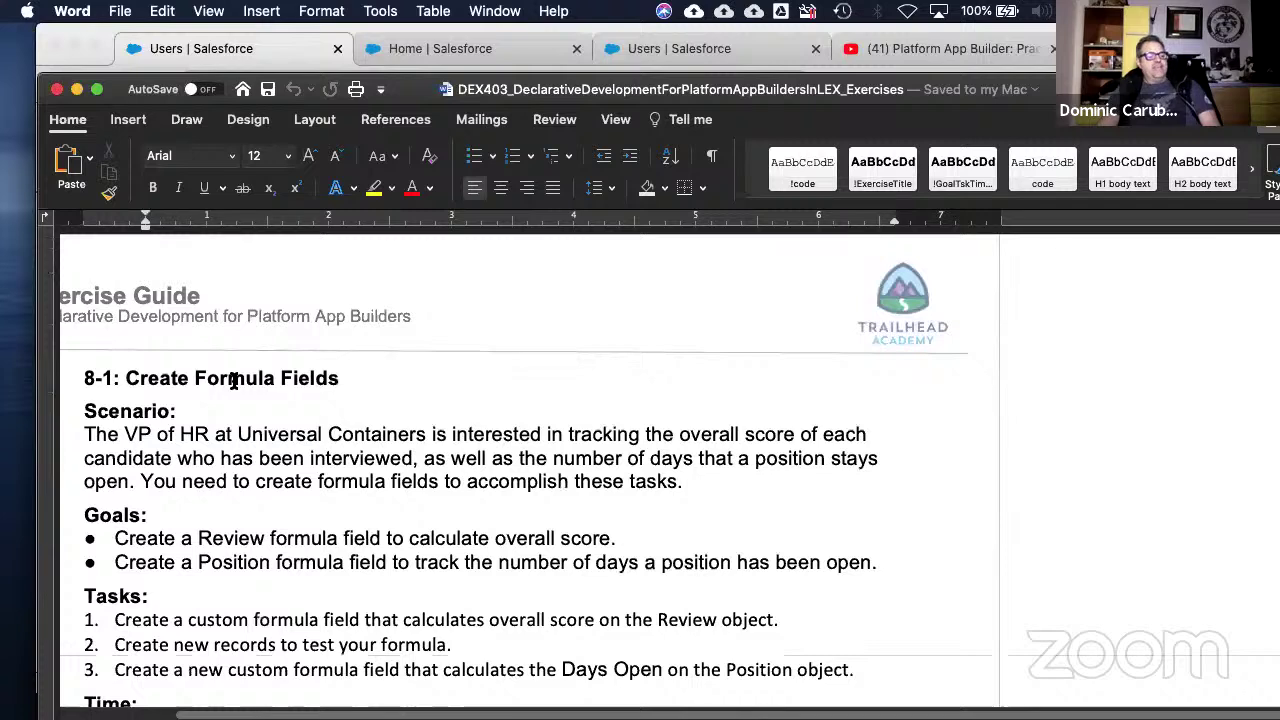
- Highlight 'Formula Fields' in the 8-1 heading and read through its formula steps
{"action": "left_click_drag", "start_coordinate": [232, 380], "coordinate": [346, 384]}
{"action": "scroll", "coordinate": [428, 434], "scroll_direction": "down", "scroll_amount": 1}
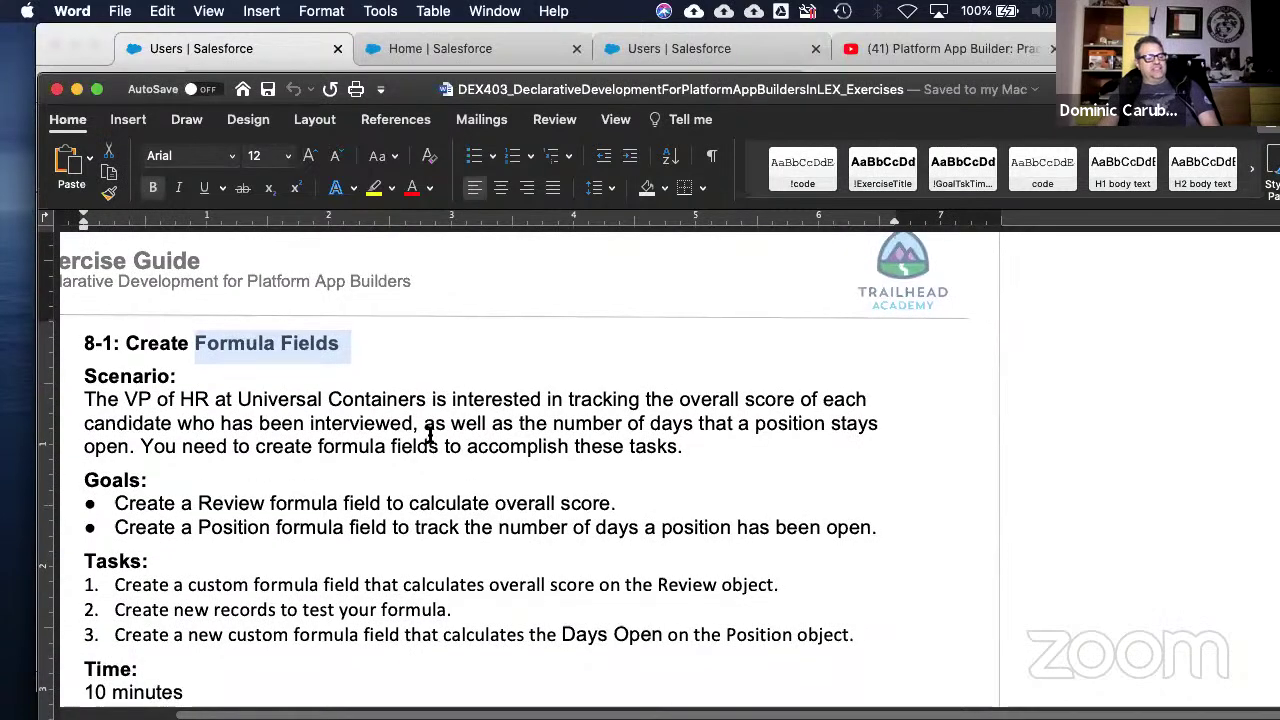
{"action": "scroll", "coordinate": [428, 434], "scroll_direction": "down", "scroll_amount": 1}
{"action": "scroll", "coordinate": [428, 434], "scroll_direction": "down", "scroll_amount": 10}
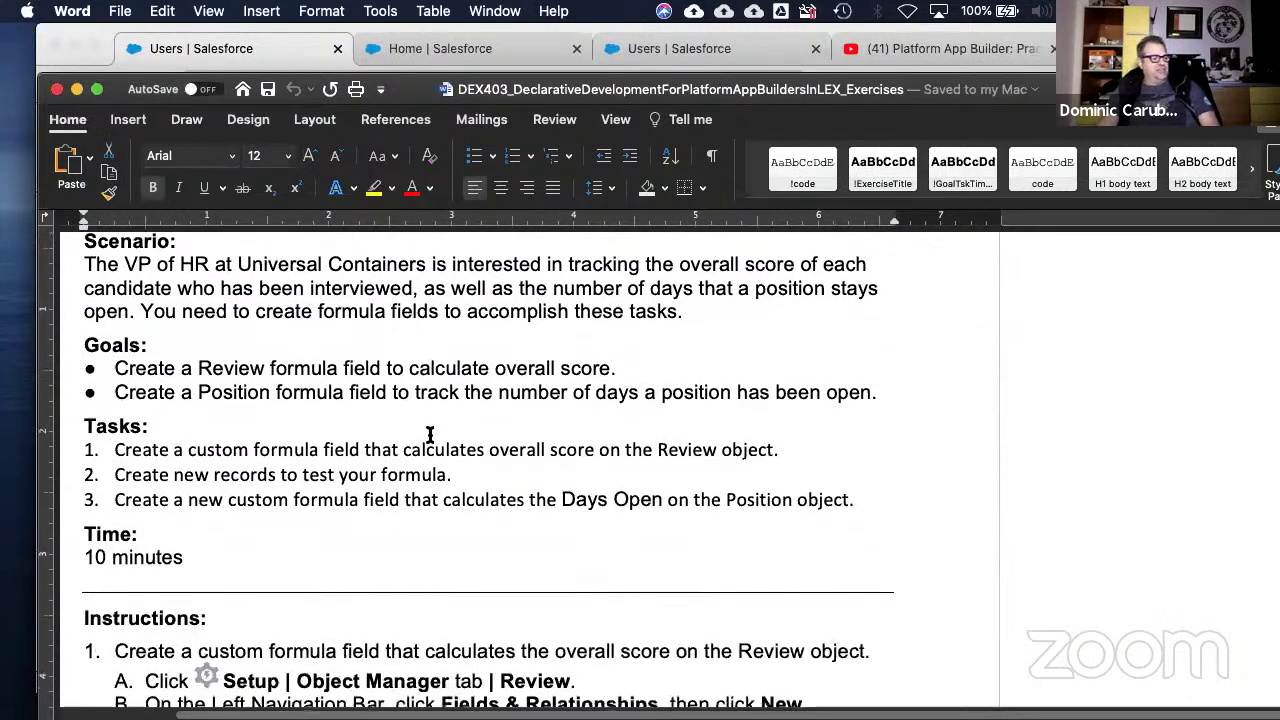
{"action": "scroll", "coordinate": [428, 434], "scroll_direction": "down", "scroll_amount": 3}
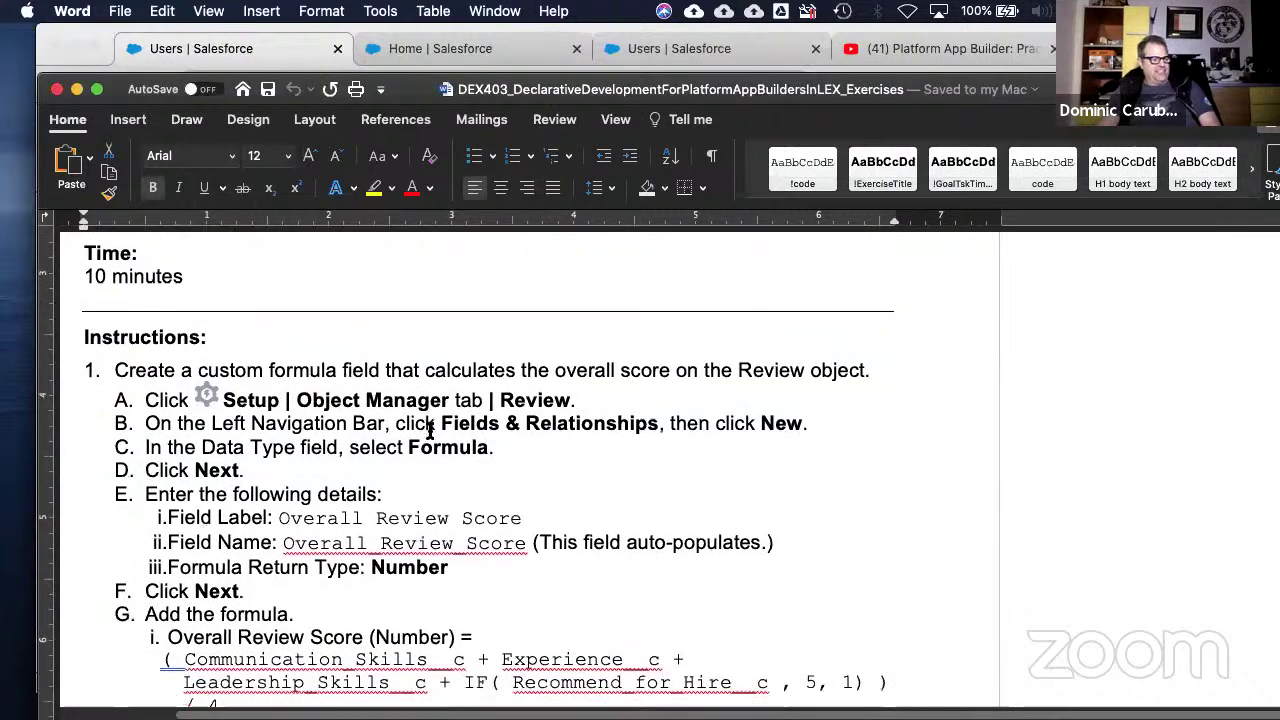
{"action": "scroll", "coordinate": [429, 431], "scroll_direction": "down", "scroll_amount": 2}
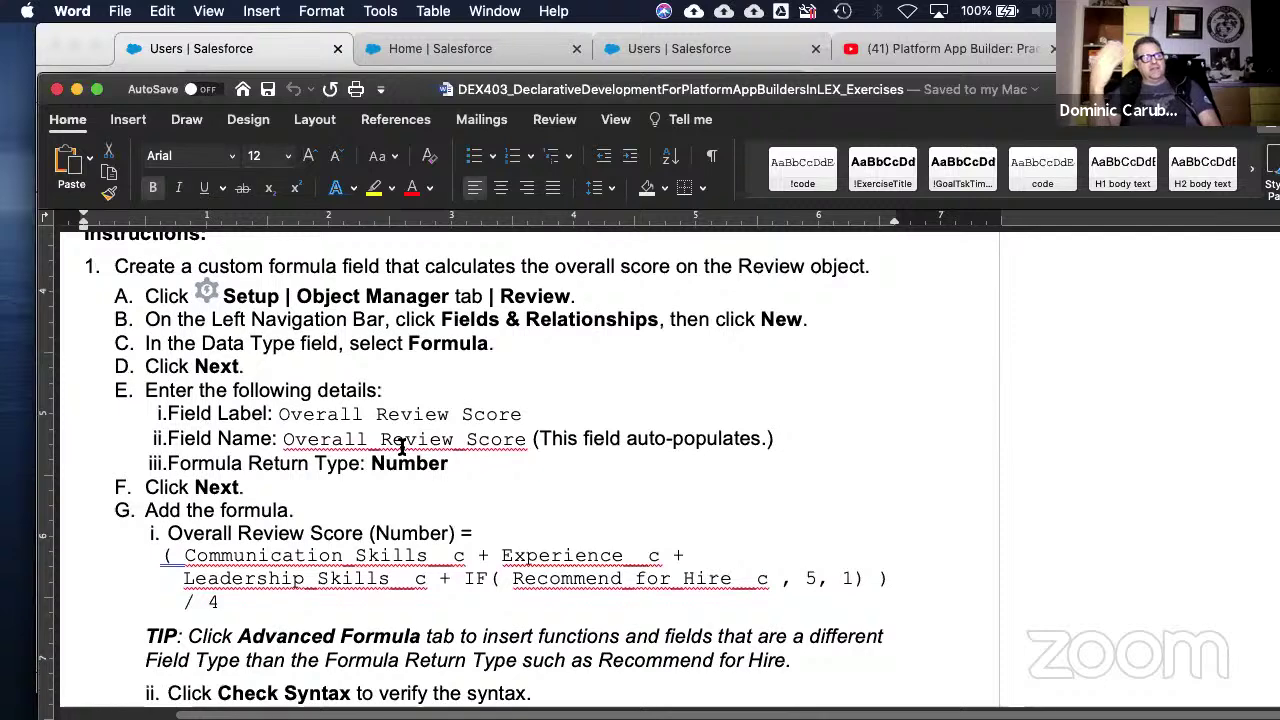
{"action": "scroll", "coordinate": [399, 494], "scroll_direction": "down", "scroll_amount": 20}
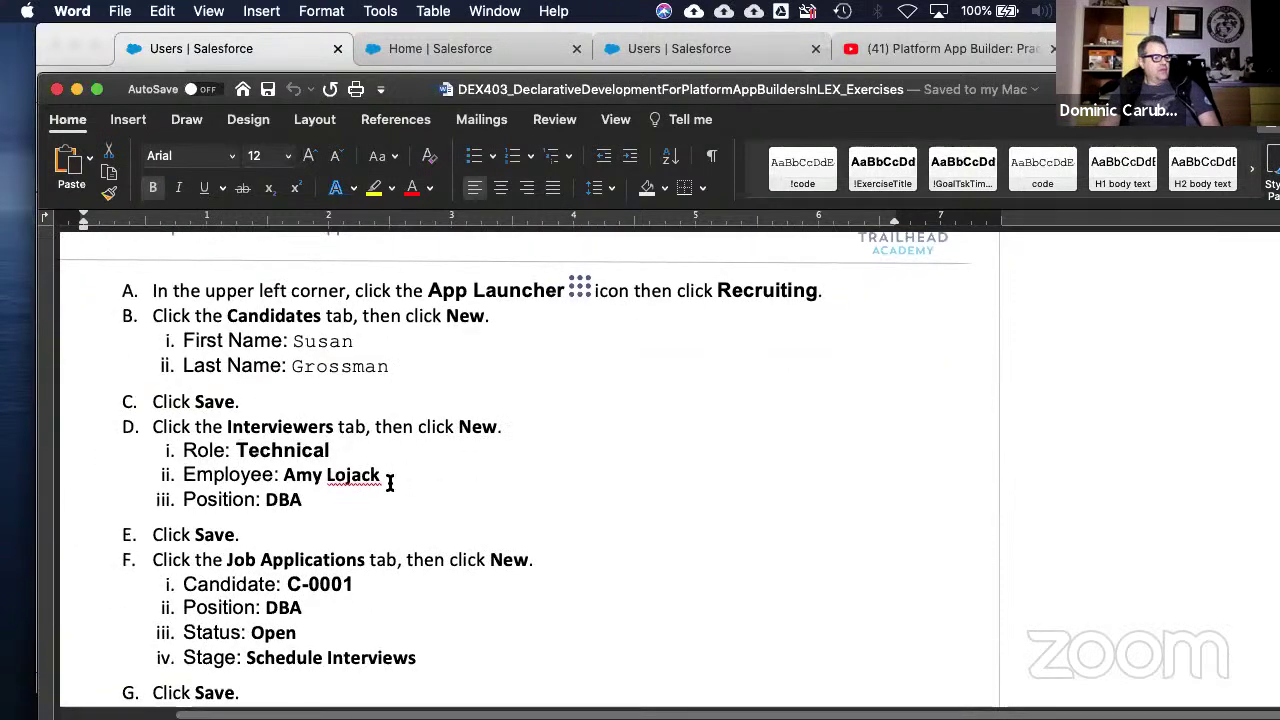
{"action": "scroll", "coordinate": [390, 483], "scroll_direction": "down", "scroll_amount": 3}
{"action": "scroll", "coordinate": [390, 483], "scroll_direction": "down", "scroll_amount": 20}
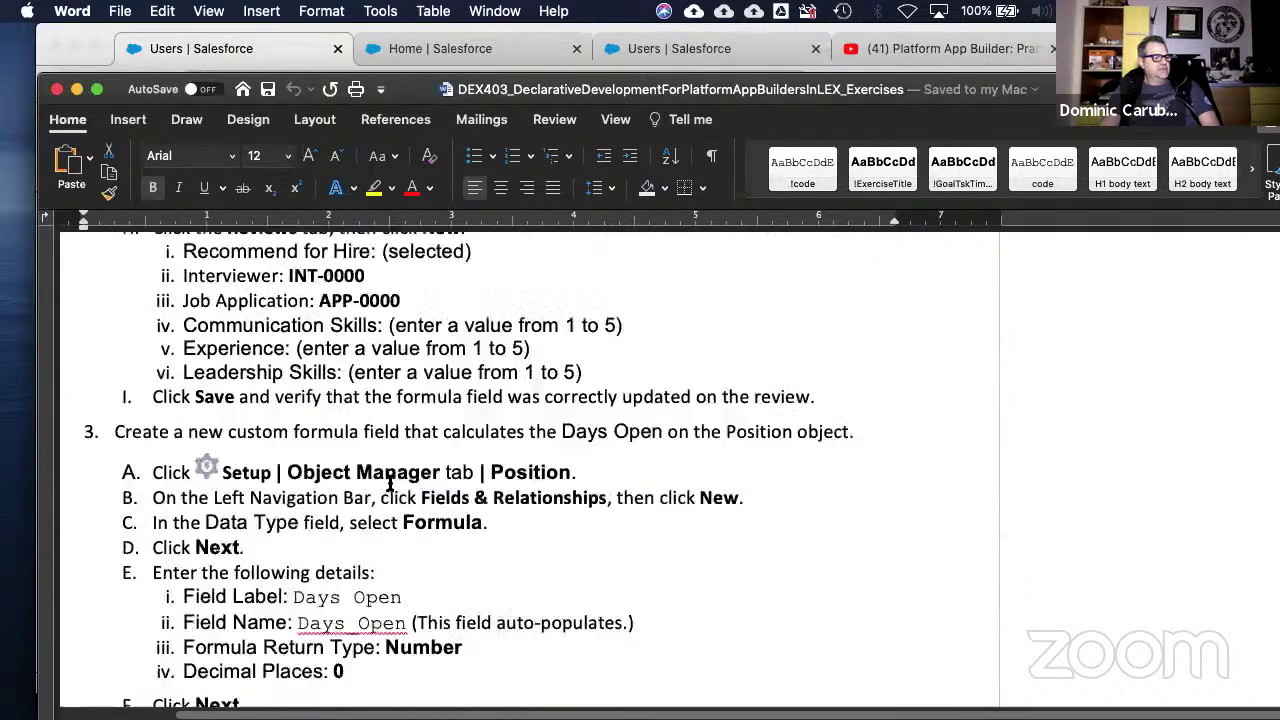
- Review the end of exercise 8-1 and reach the 8-2: Create Cross-Object Formulas heading
{"action": "scroll", "coordinate": [390, 483], "scroll_direction": "up", "scroll_amount": 2}
{"action": "scroll", "coordinate": [390, 483], "scroll_direction": "down", "scroll_amount": 3}
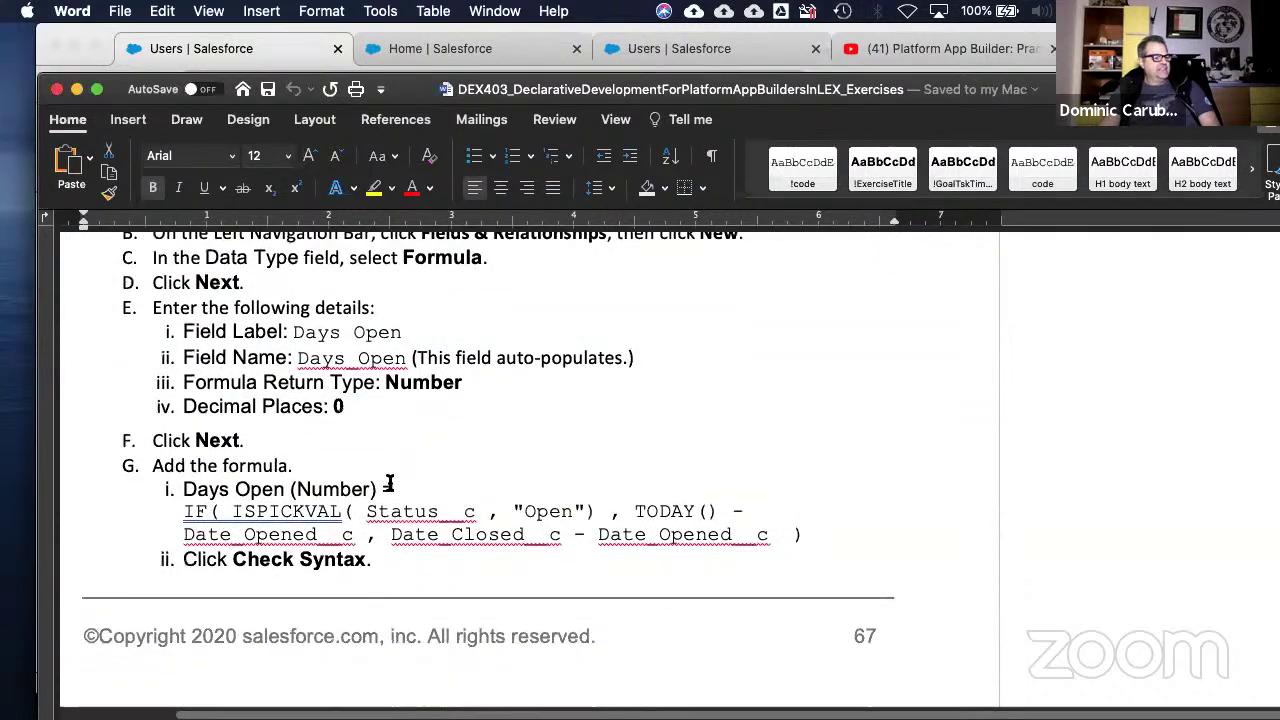
{"action": "scroll", "coordinate": [390, 483], "scroll_direction": "up", "scroll_amount": 10}
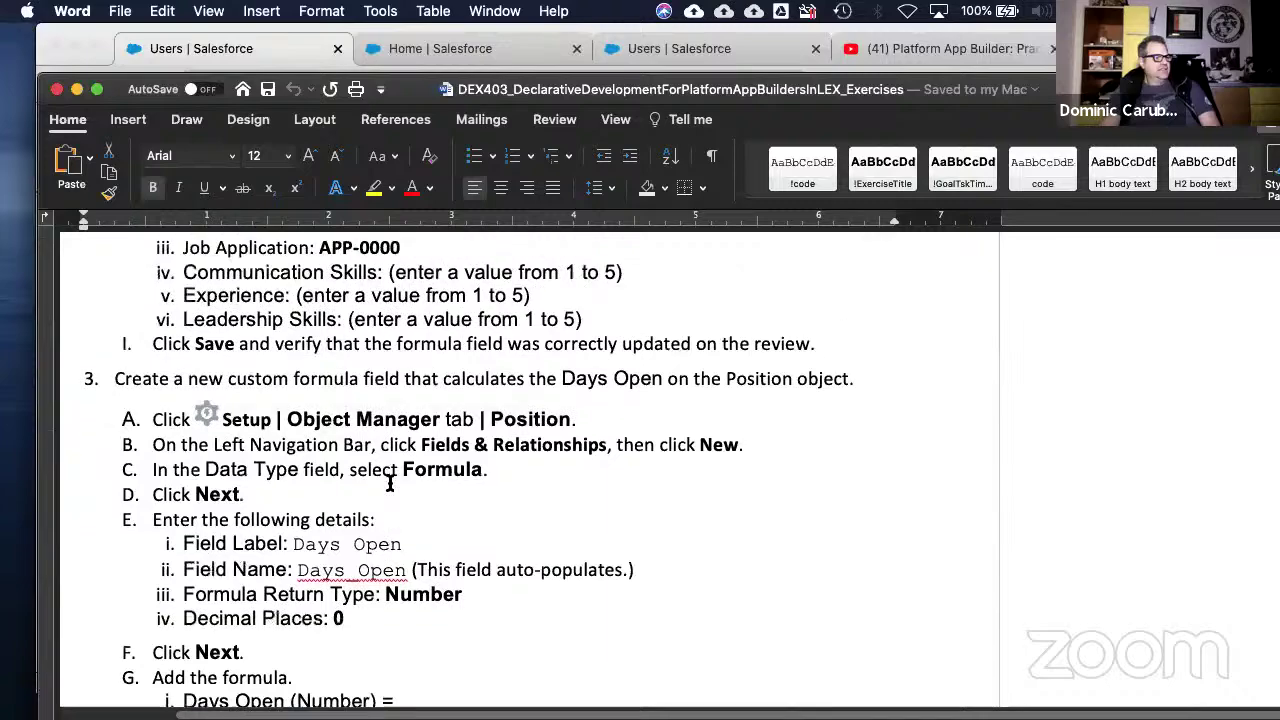
{"action": "scroll", "coordinate": [390, 483], "scroll_direction": "up", "scroll_amount": 15}
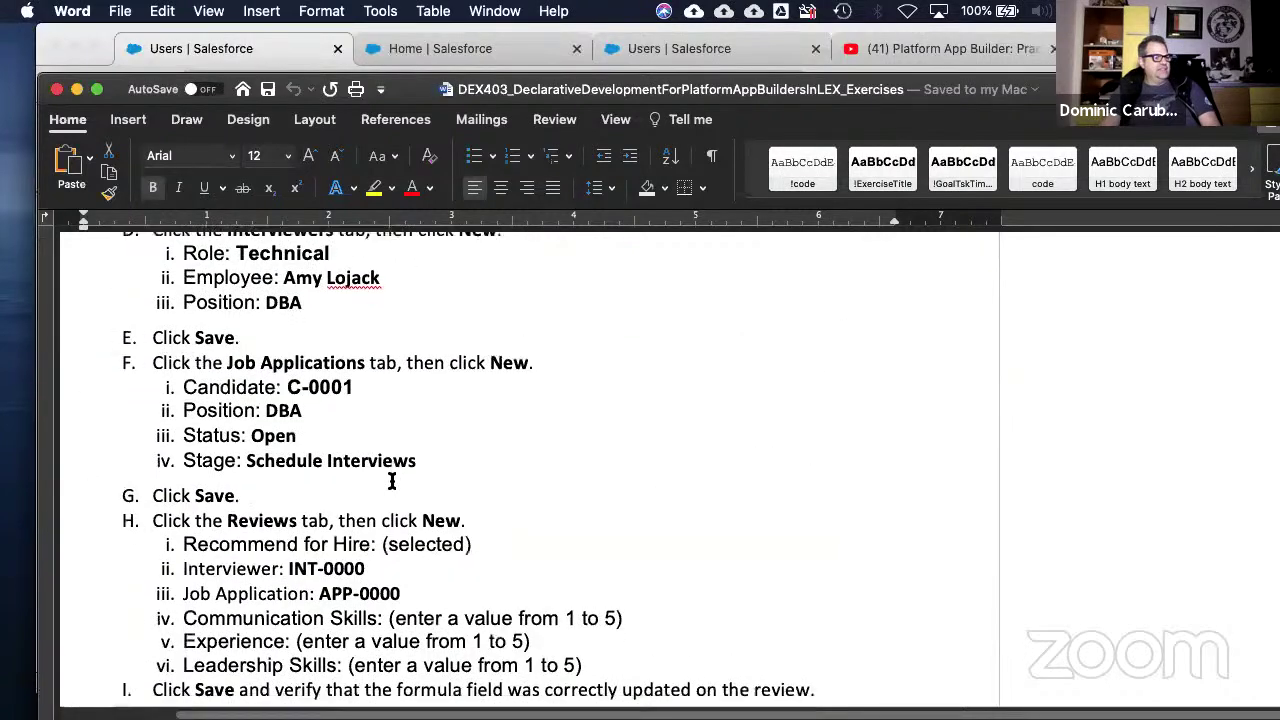
{"action": "scroll", "coordinate": [390, 483], "scroll_direction": "down", "scroll_amount": 15}
{"action": "scroll", "coordinate": [392, 482], "scroll_direction": "down", "scroll_amount": 20}
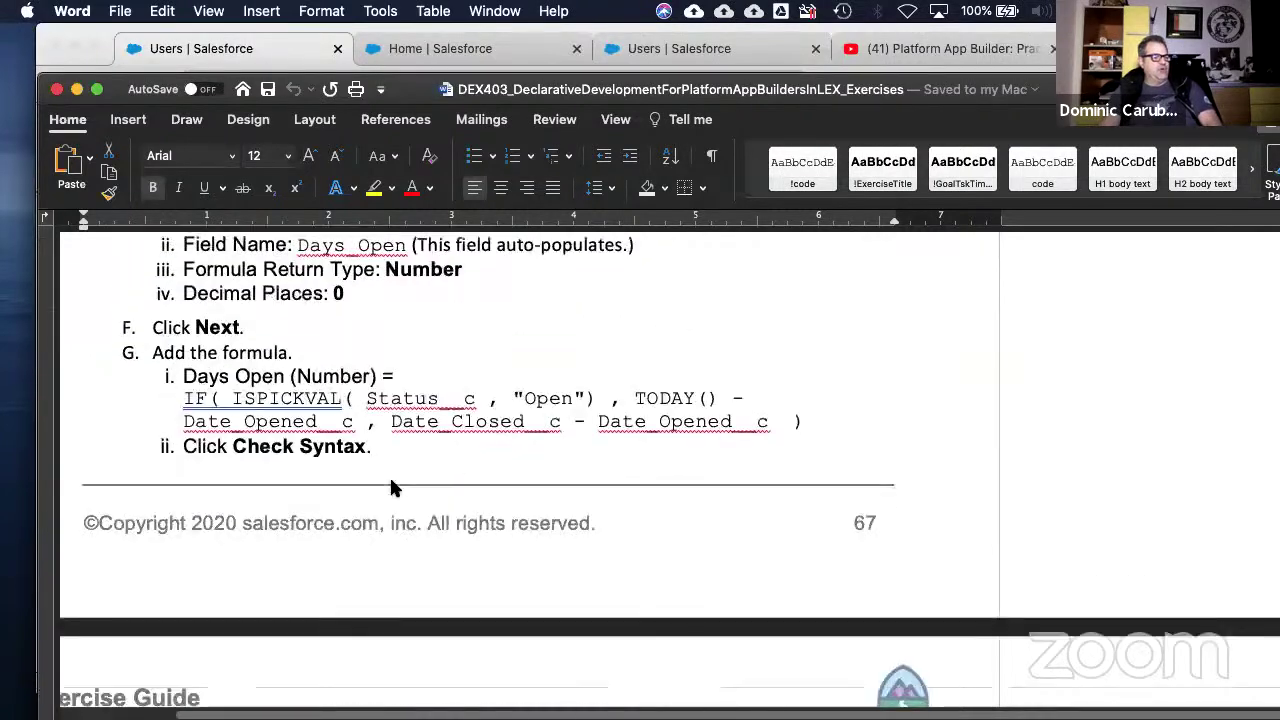
{"action": "scroll", "coordinate": [391, 482], "scroll_direction": "down", "scroll_amount": 20}
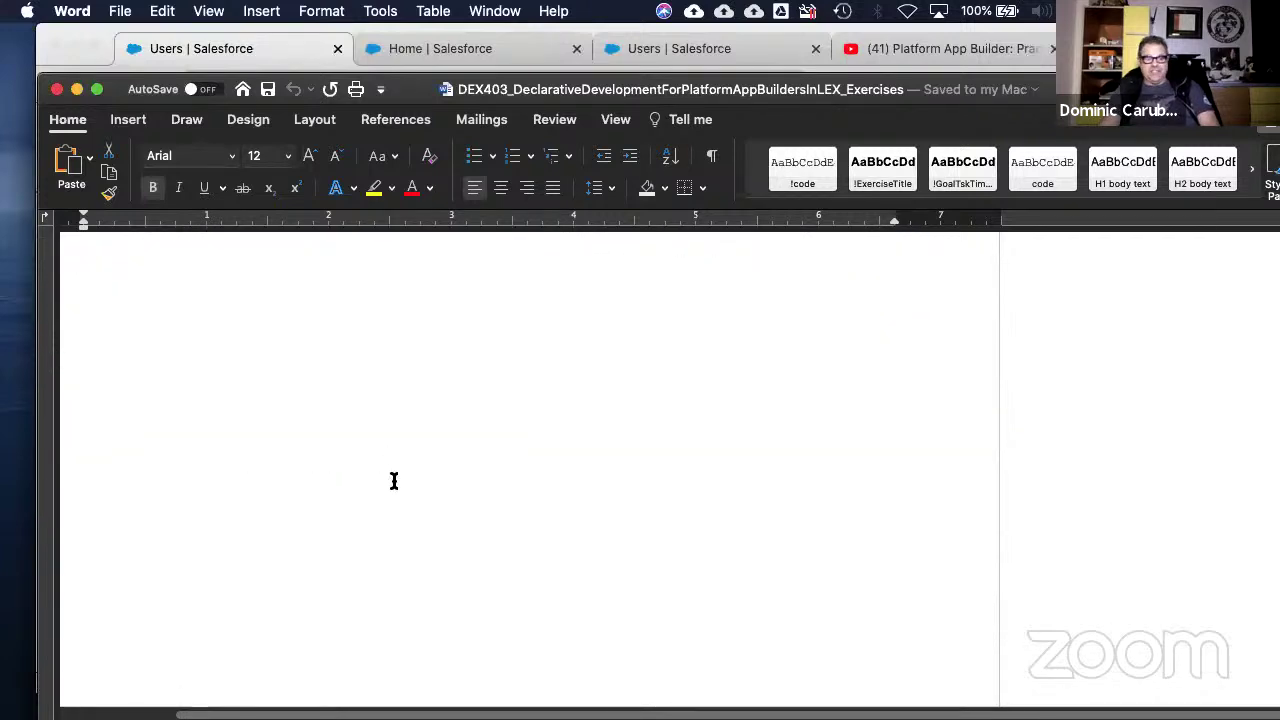
{"action": "scroll", "coordinate": [391, 484], "scroll_direction": "down", "scroll_amount": 8}
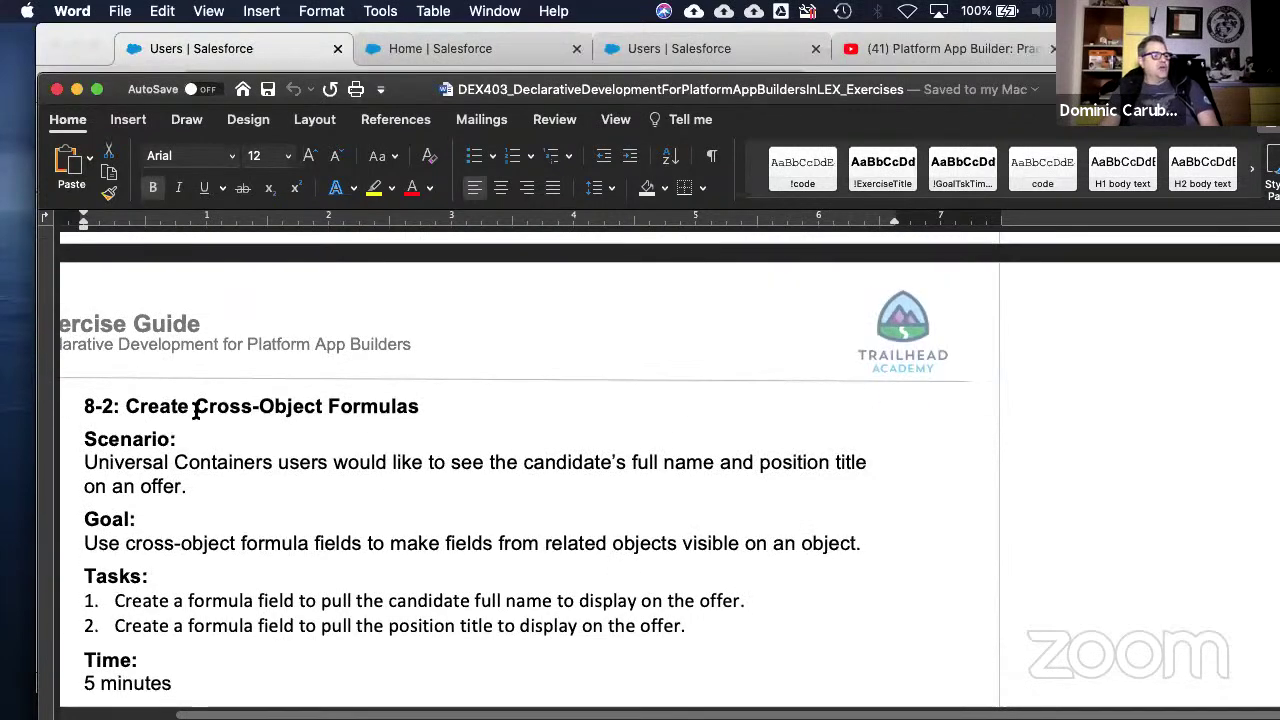
- Highlight and deselect 'Cross-Object Formulas' in the 8-2 heading, then go on to exercise 8-3
{"action": "left_click_drag", "start_coordinate": [189, 410], "coordinate": [471, 411]}
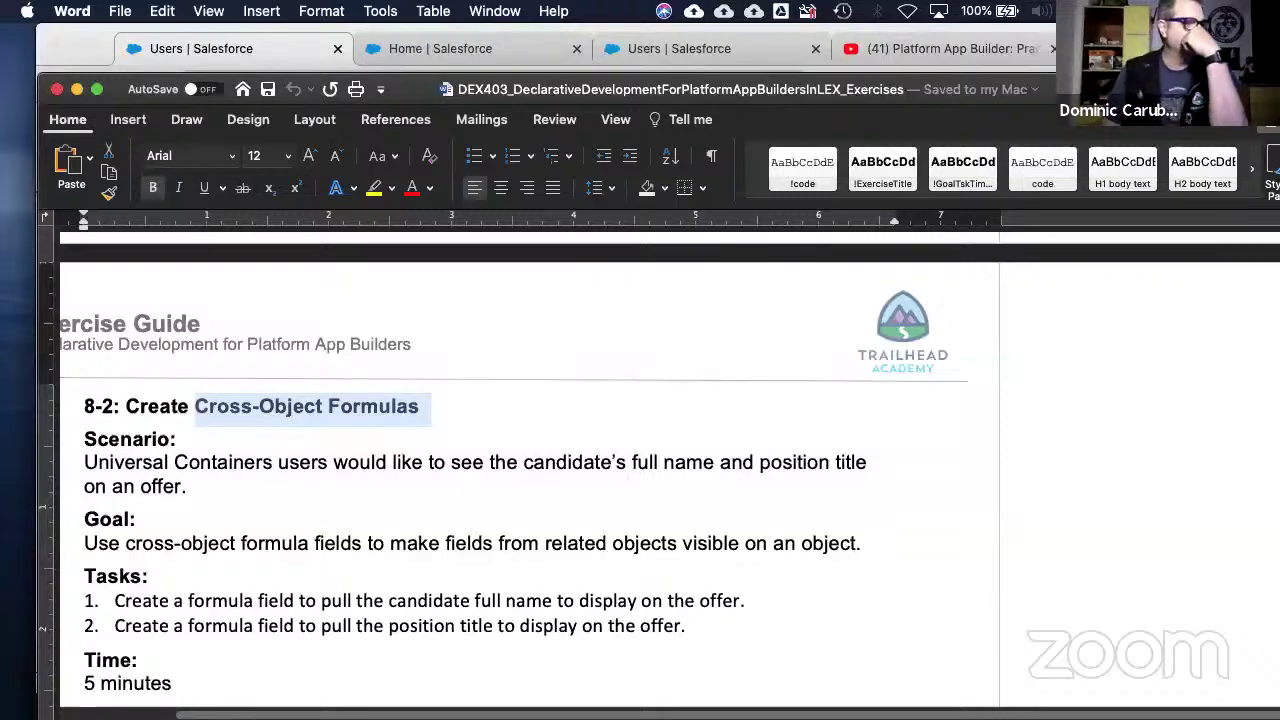
{"action": "left_click", "coordinate": [540, 406]}
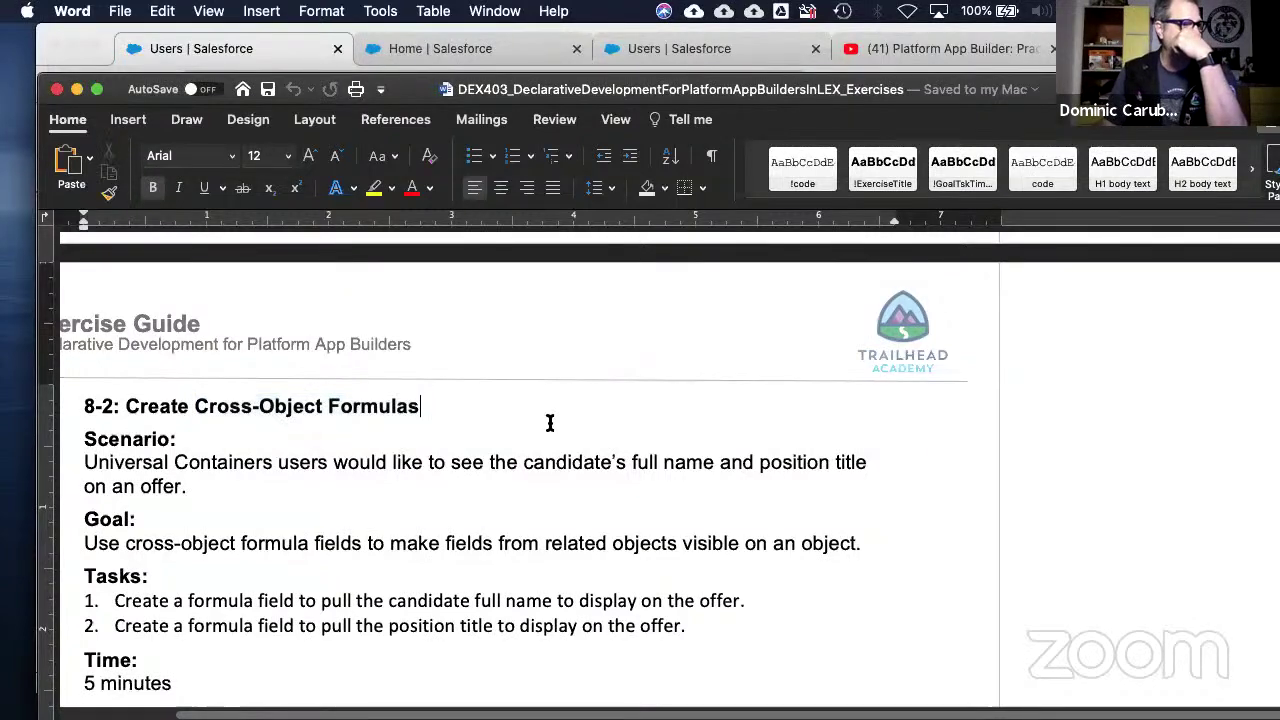
{"action": "scroll", "coordinate": [540, 415], "scroll_direction": "down", "scroll_amount": 15}
{"action": "scroll", "coordinate": [521, 415], "scroll_direction": "down", "scroll_amount": 20}
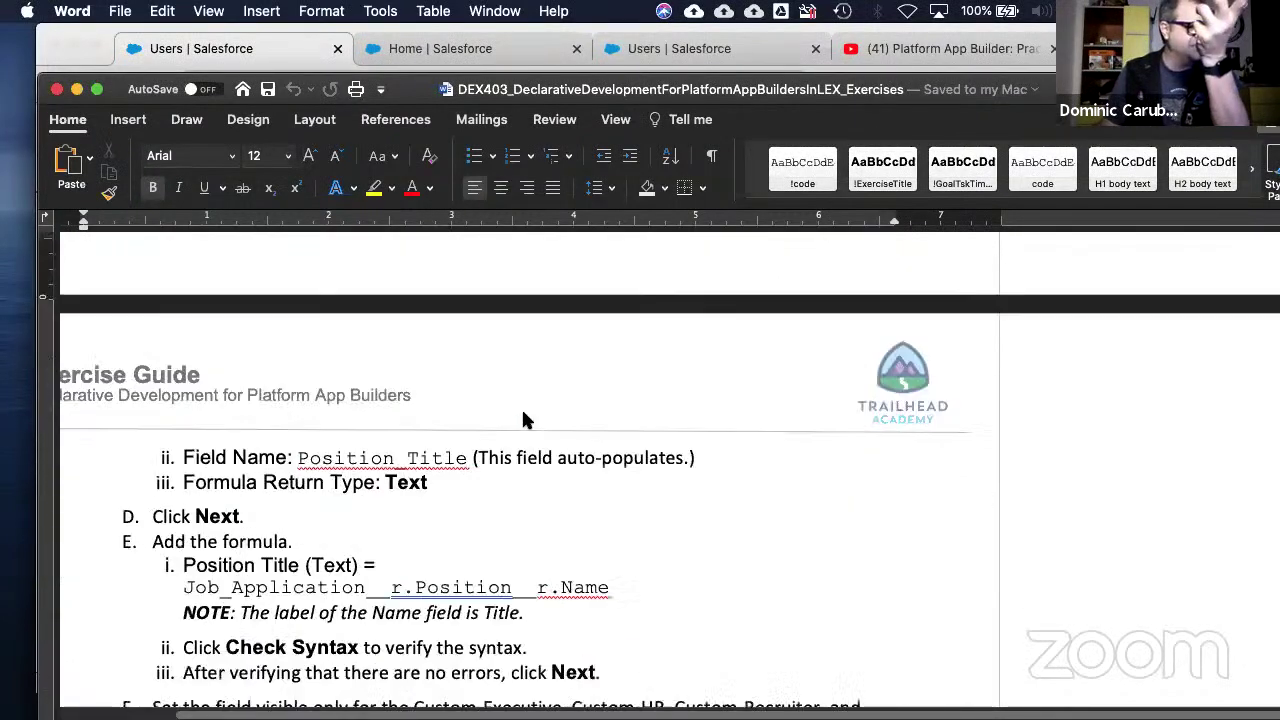
{"action": "scroll", "coordinate": [525, 411], "scroll_direction": "down", "scroll_amount": 5}
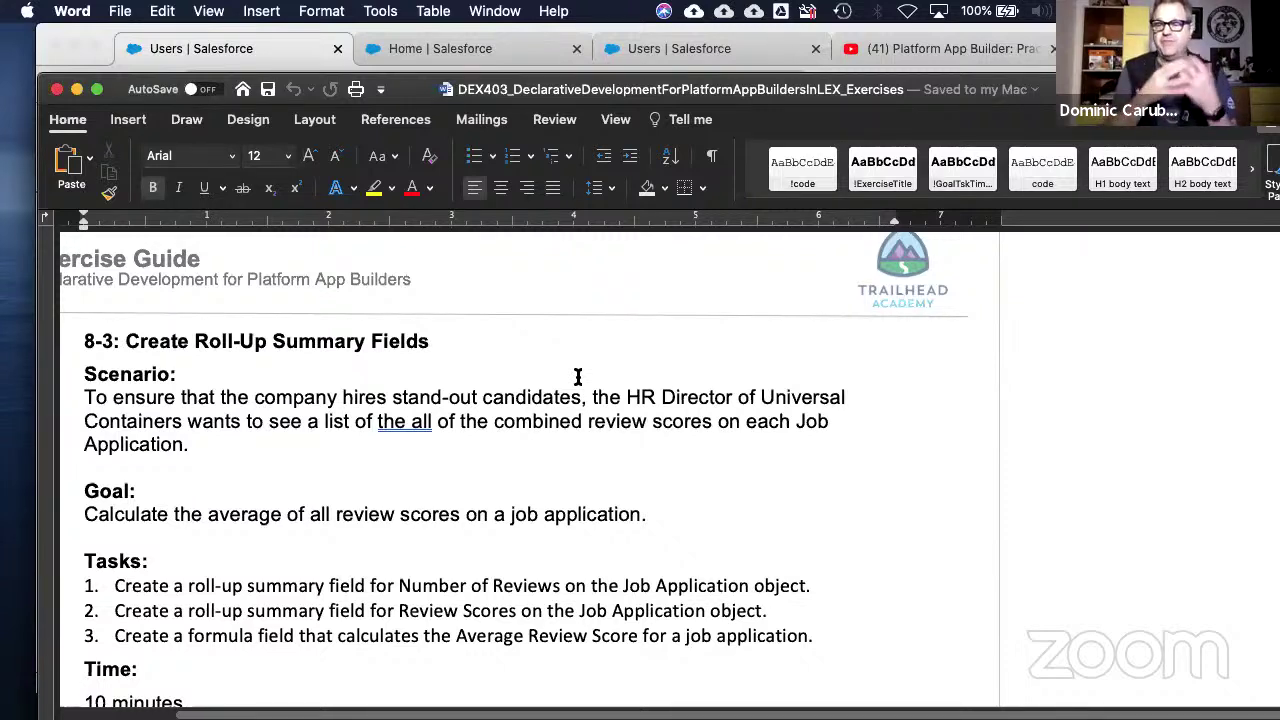
- Read through exercise 8-3 and into 8-4's Rating formula field instructions
{"action": "scroll", "coordinate": [578, 376], "scroll_direction": "down", "scroll_amount": 15}
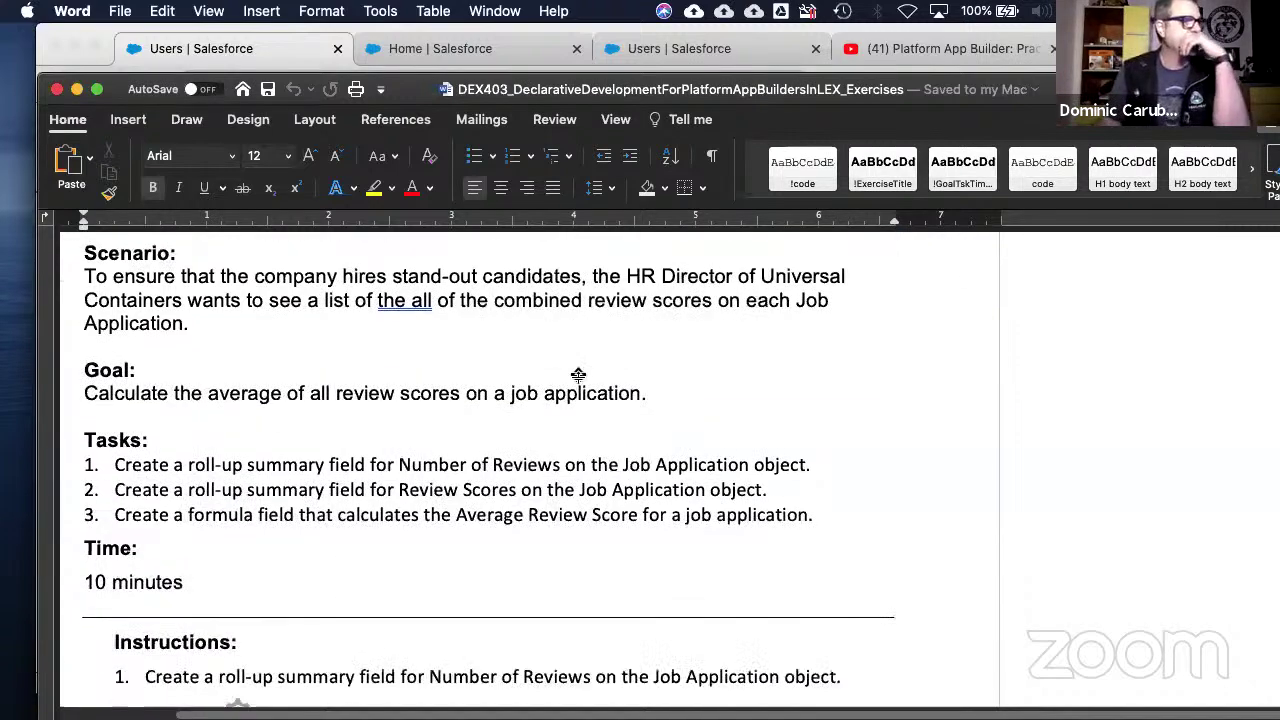
{"action": "scroll", "coordinate": [578, 383], "scroll_direction": "down", "scroll_amount": 15}
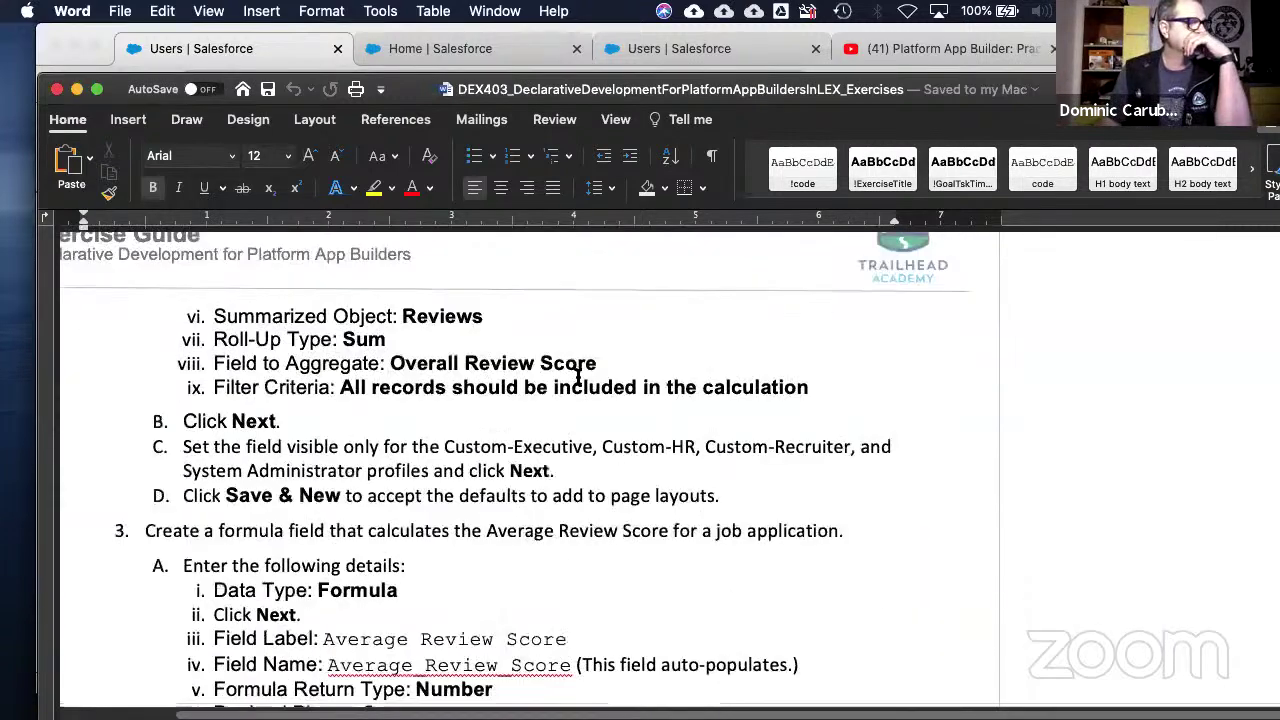
{"action": "scroll", "coordinate": [578, 383], "scroll_direction": "down", "scroll_amount": 3}
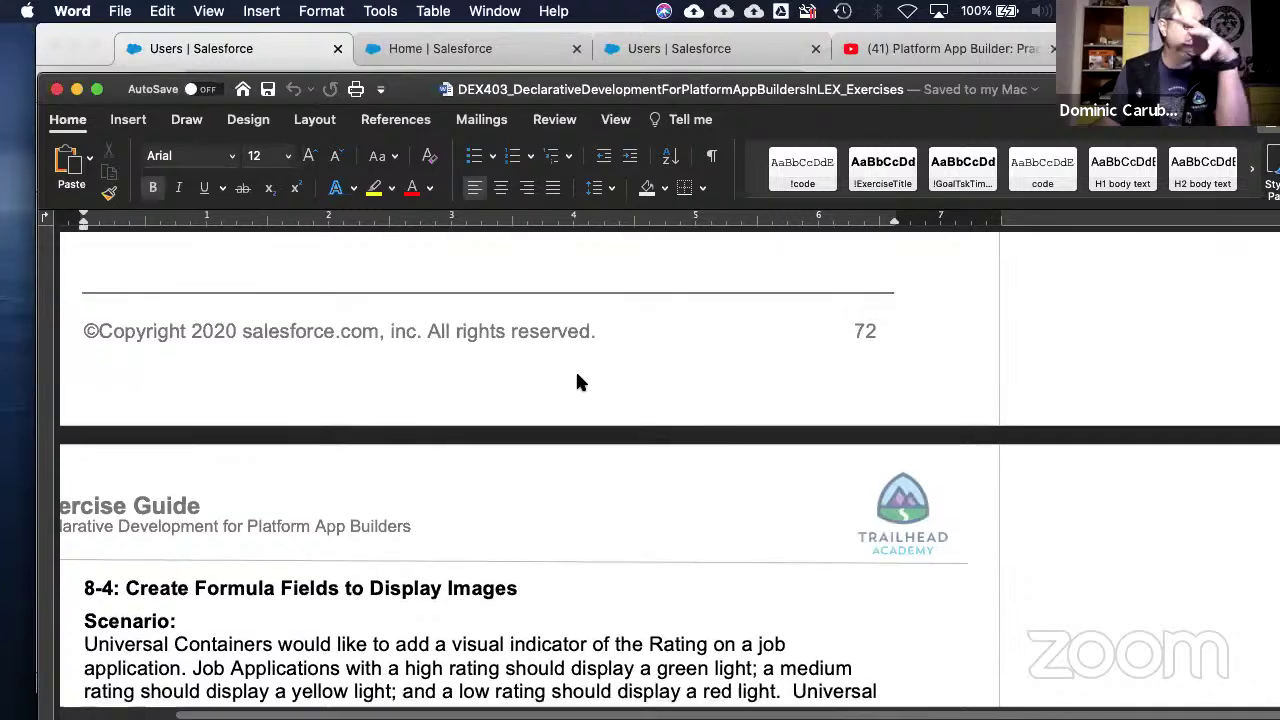
{"action": "scroll", "coordinate": [345, 416], "scroll_direction": "down", "scroll_amount": 7}
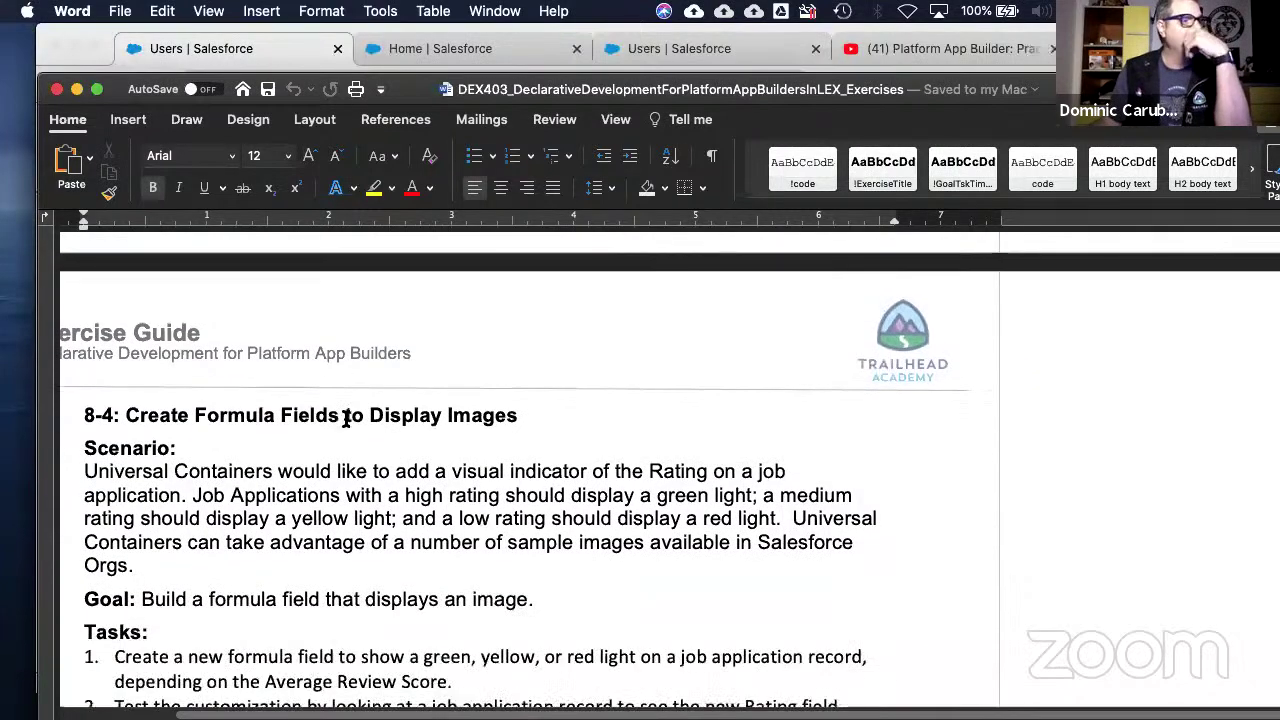
{"action": "scroll", "coordinate": [341, 416], "scroll_direction": "down", "scroll_amount": 10}
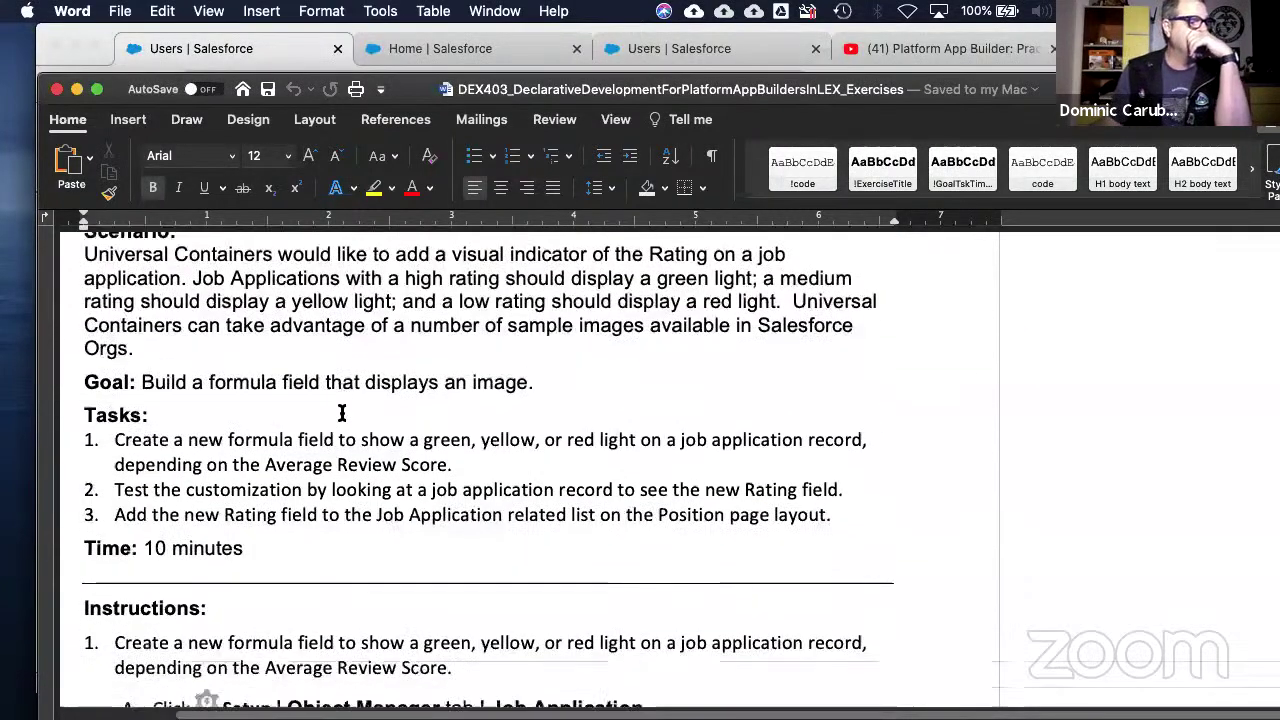
{"action": "scroll", "coordinate": [336, 410], "scroll_direction": "down", "scroll_amount": 4}
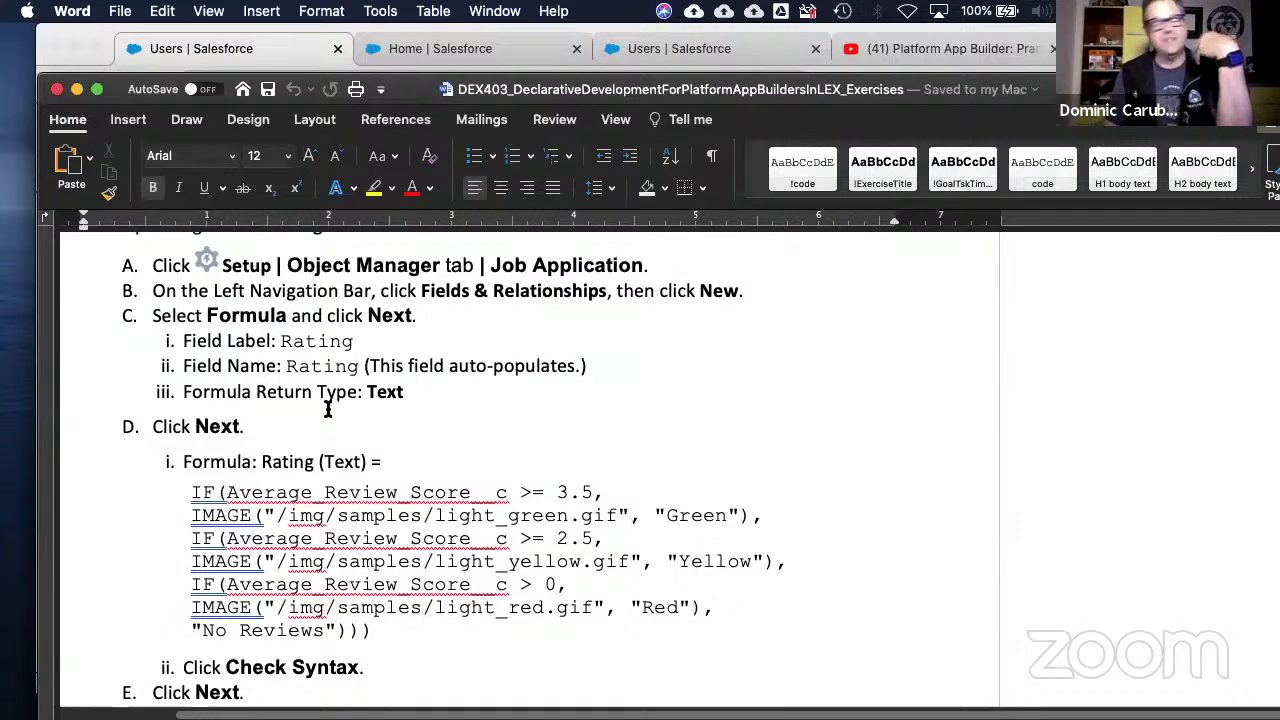
{"action": "scroll", "coordinate": [300, 430], "scroll_direction": "down", "scroll_amount": 1}
- Highlight parts of the Rating IF/IMAGE formula, including the red-light lines, then go on to 'Click Save'
{"action": "left_click_drag", "start_coordinate": [226, 488], "coordinate": [800, 575]}
{"action": "left_click", "coordinate": [772, 513]}
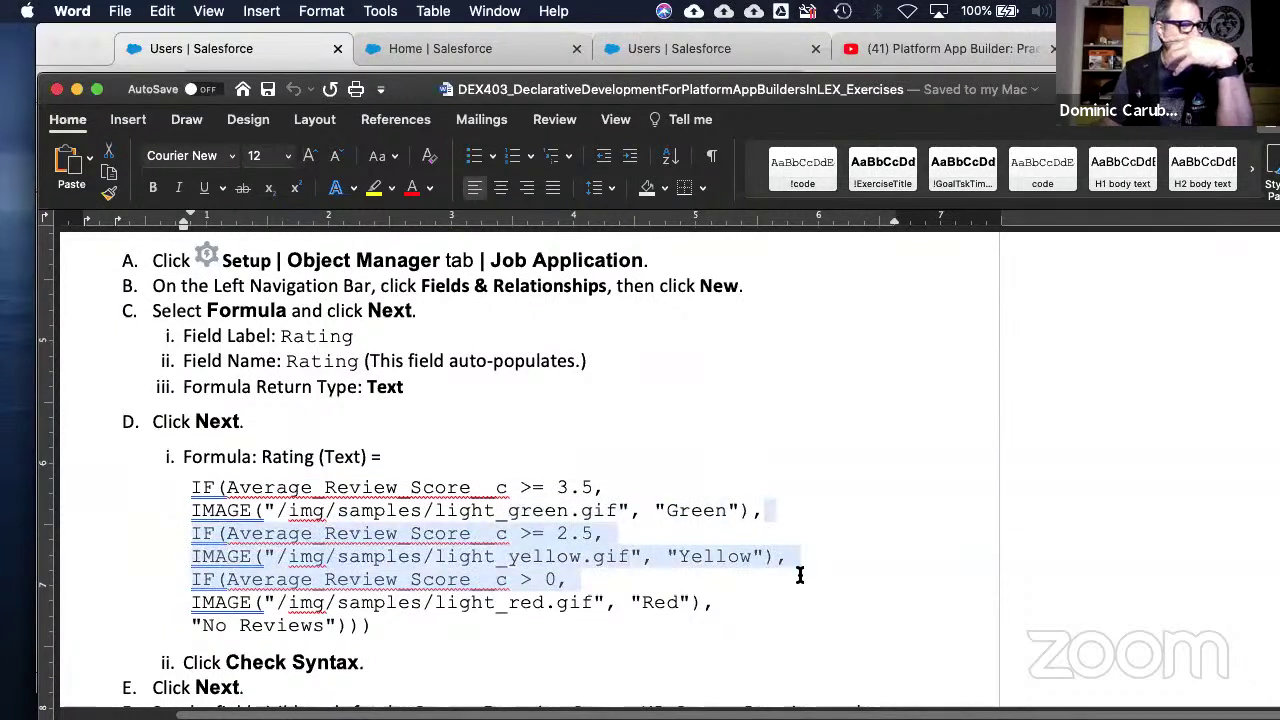
{"action": "left_click", "coordinate": [434, 597]}
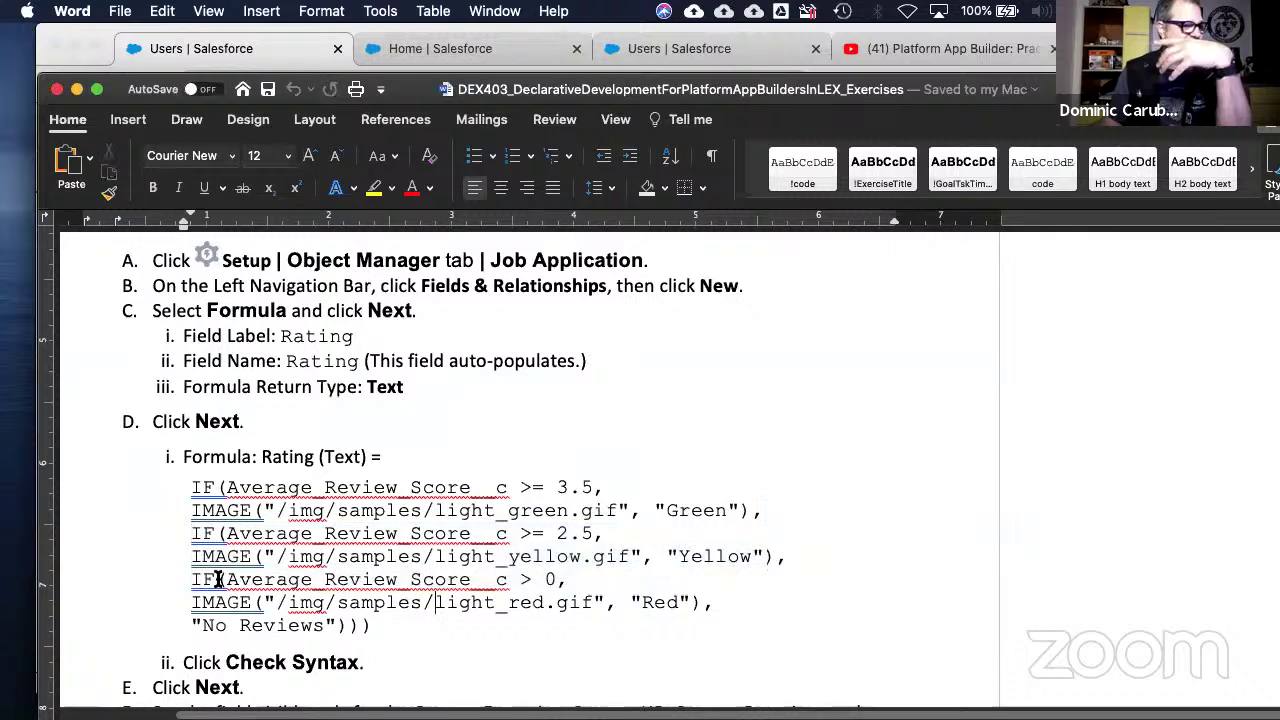
{"action": "left_click_drag", "start_coordinate": [192, 580], "coordinate": [728, 603]}
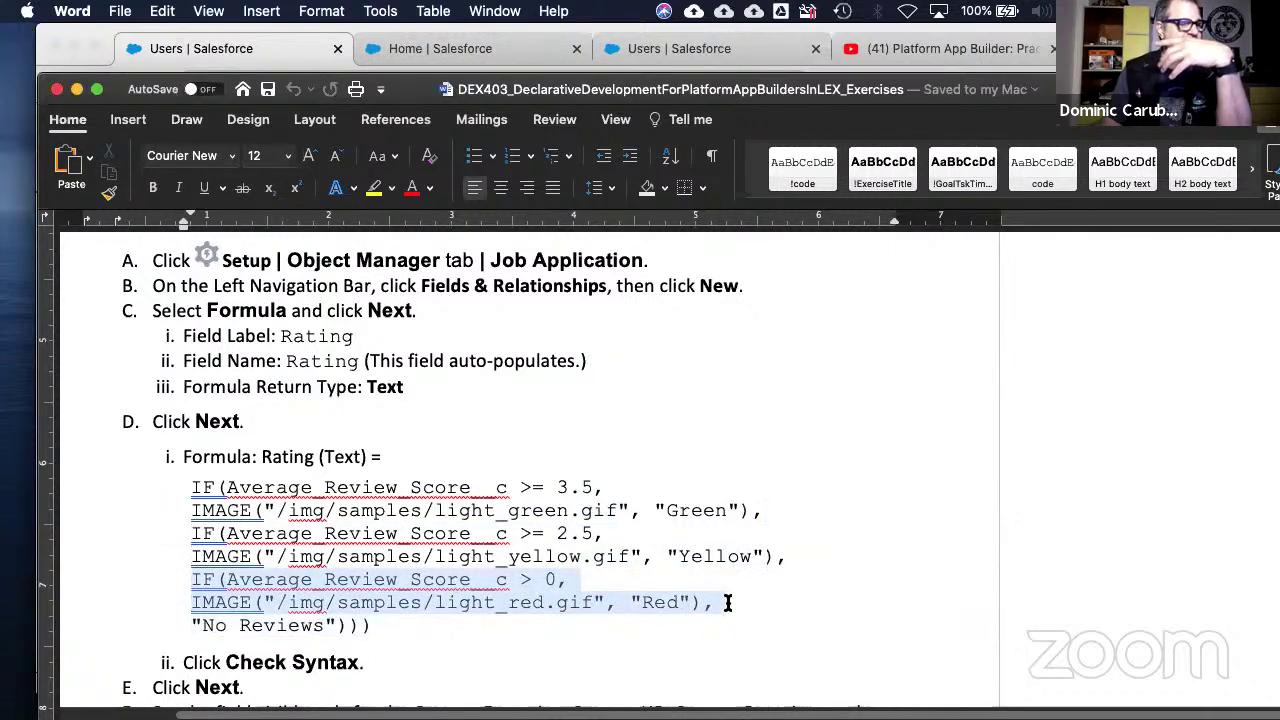
{"action": "left_click", "coordinate": [343, 622]}
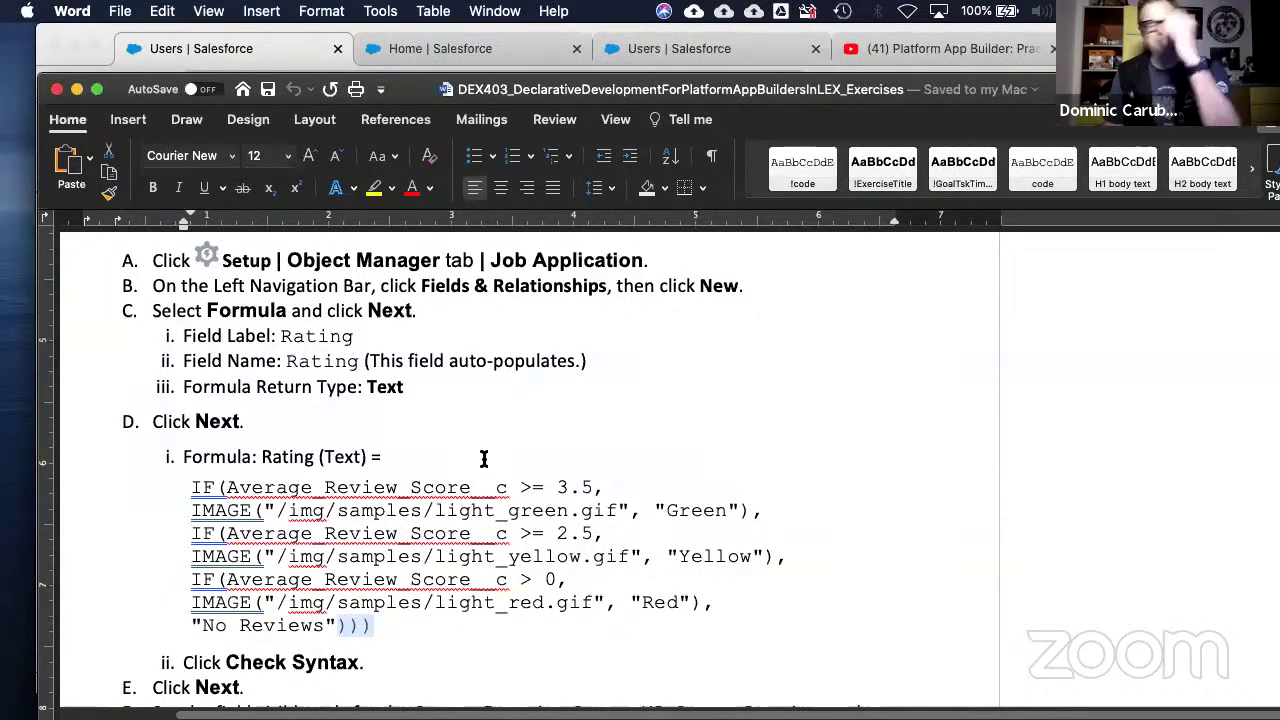
{"action": "scroll", "coordinate": [480, 457], "scroll_direction": "down", "scroll_amount": 15}
{"action": "scroll", "coordinate": [490, 452], "scroll_direction": "down", "scroll_amount": 10}
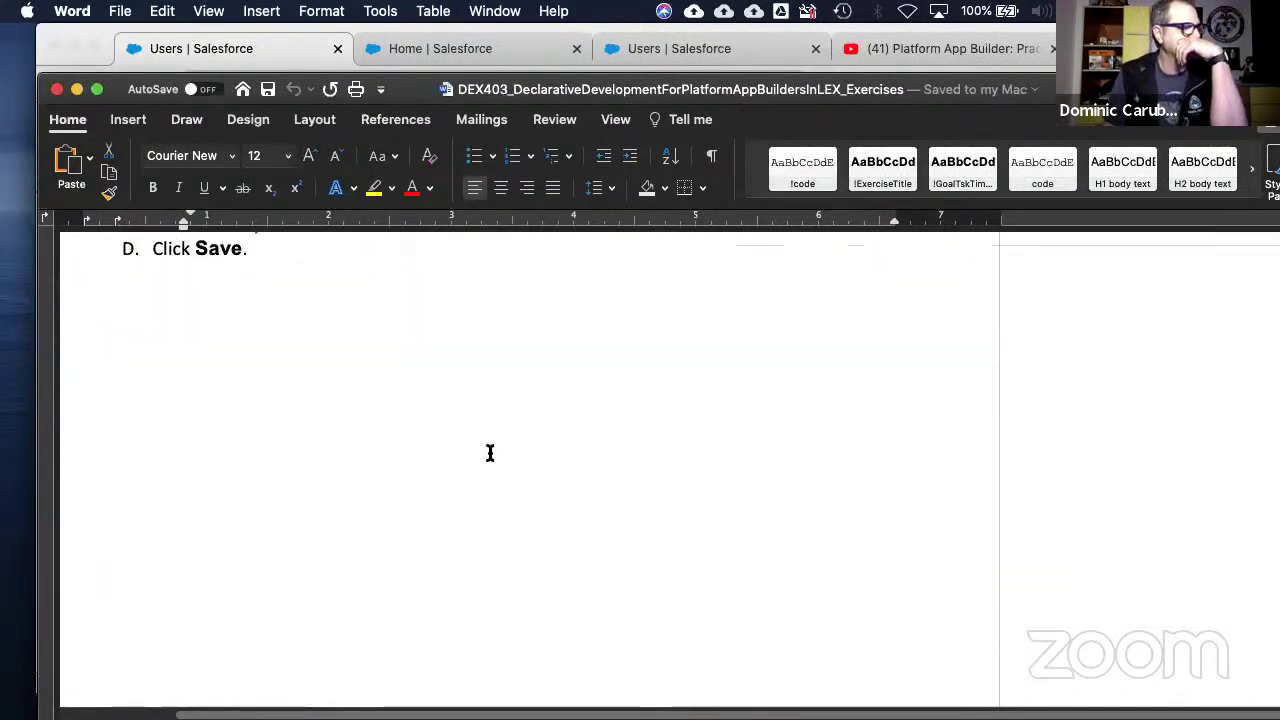
- Read down to exercise 9-2 and place the cursor in its heading
{"action": "scroll", "coordinate": [489, 459], "scroll_direction": "down", "scroll_amount": 5}
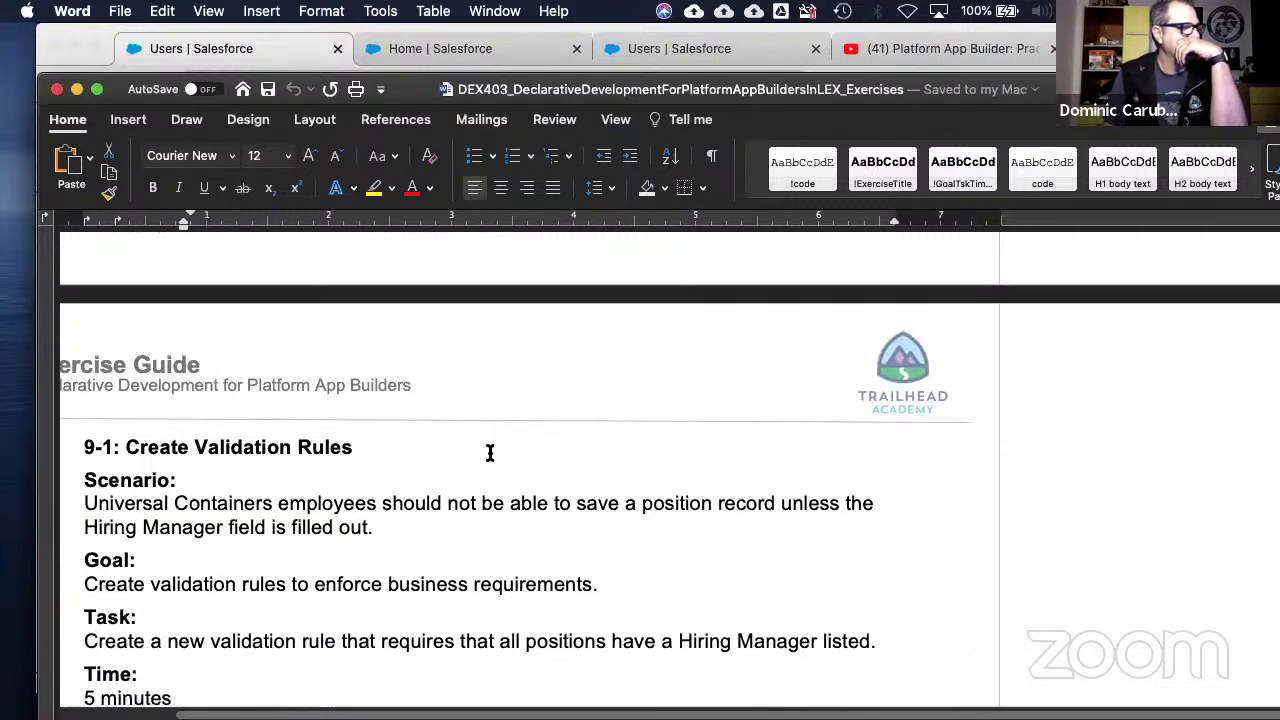
{"action": "scroll", "coordinate": [492, 452], "scroll_direction": "up", "scroll_amount": 2}
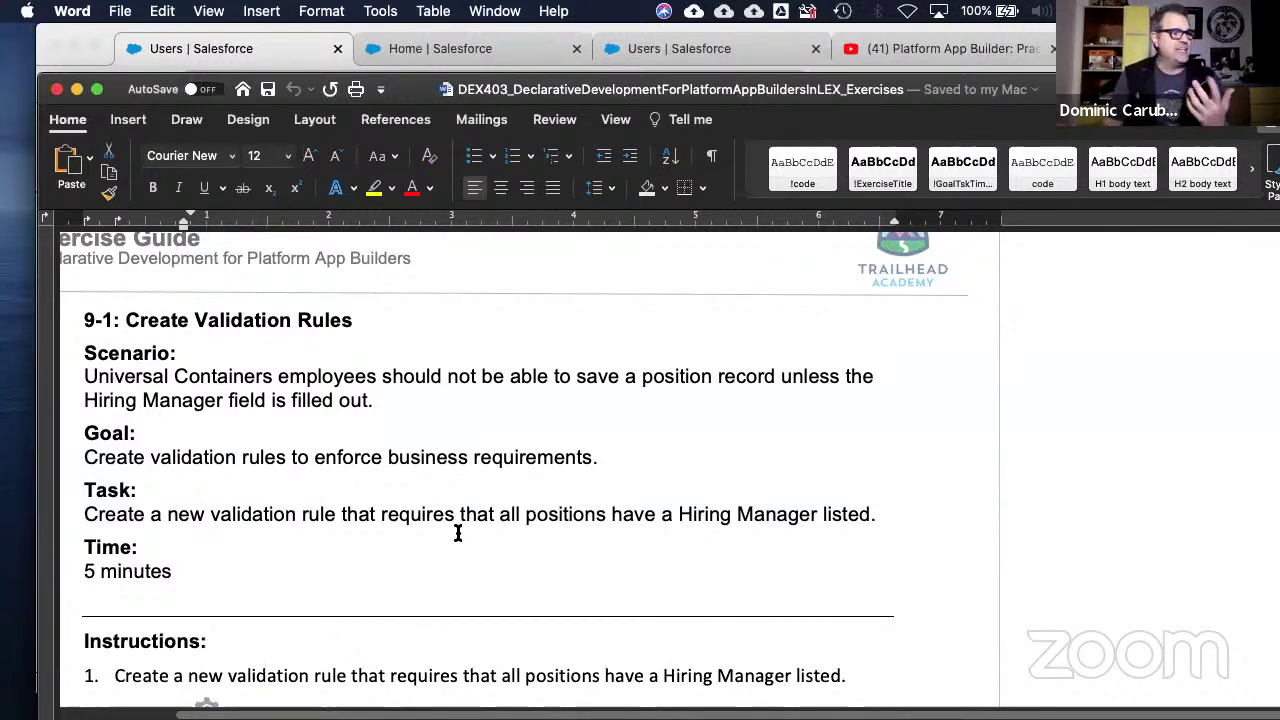
{"action": "scroll", "coordinate": [458, 532], "scroll_direction": "down", "scroll_amount": 2}
{"action": "scroll", "coordinate": [458, 532], "scroll_direction": "down", "scroll_amount": 9}
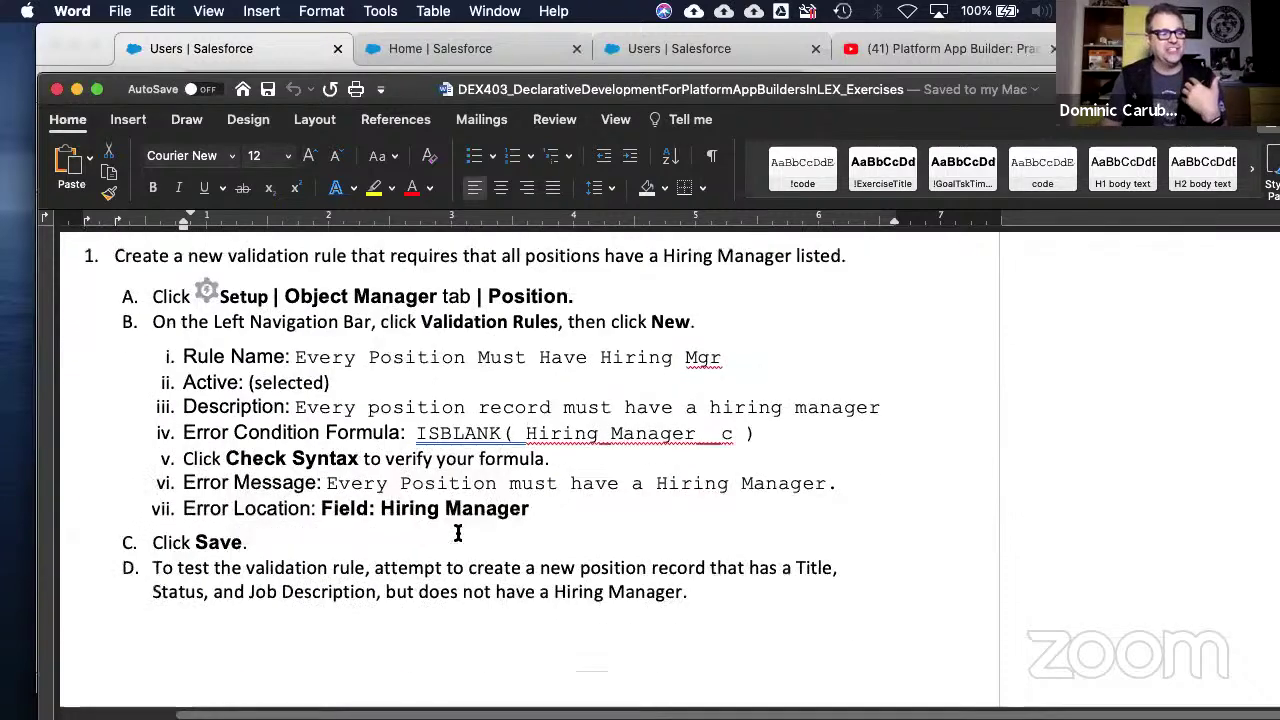
{"action": "scroll", "coordinate": [458, 533], "scroll_direction": "down", "scroll_amount": 20}
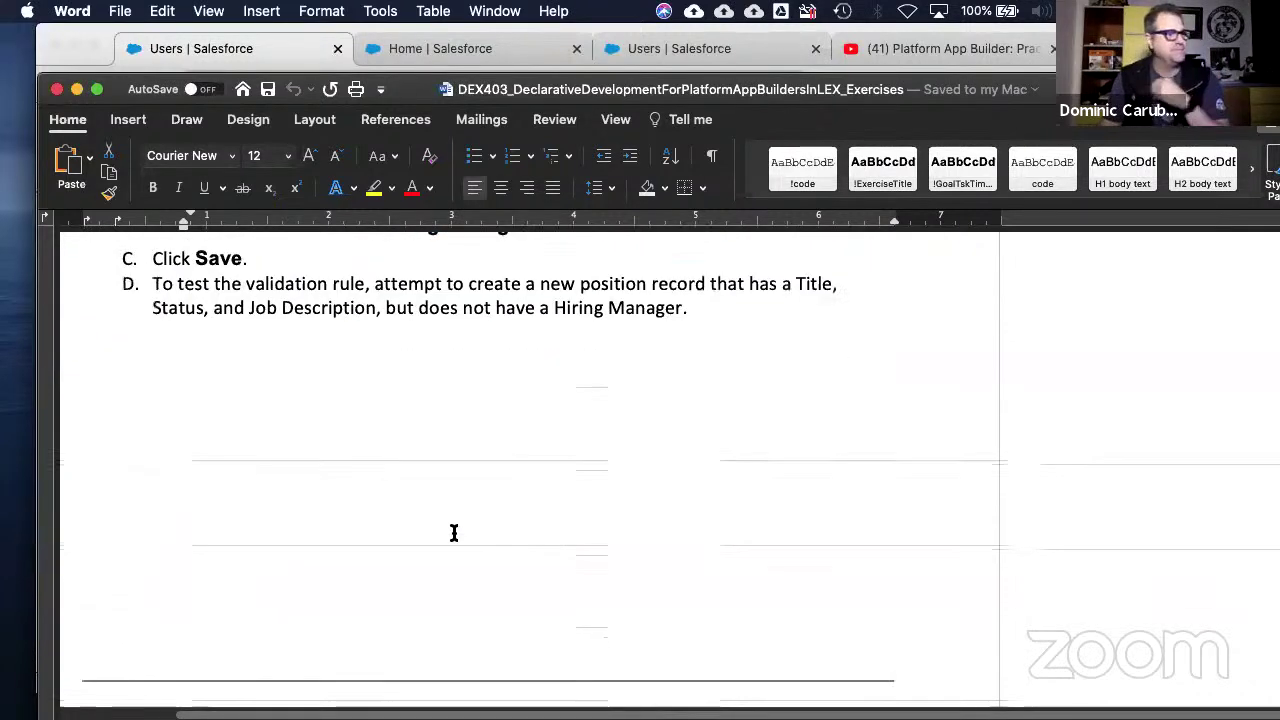
{"action": "scroll", "coordinate": [447, 538], "scroll_direction": "down", "scroll_amount": 8}
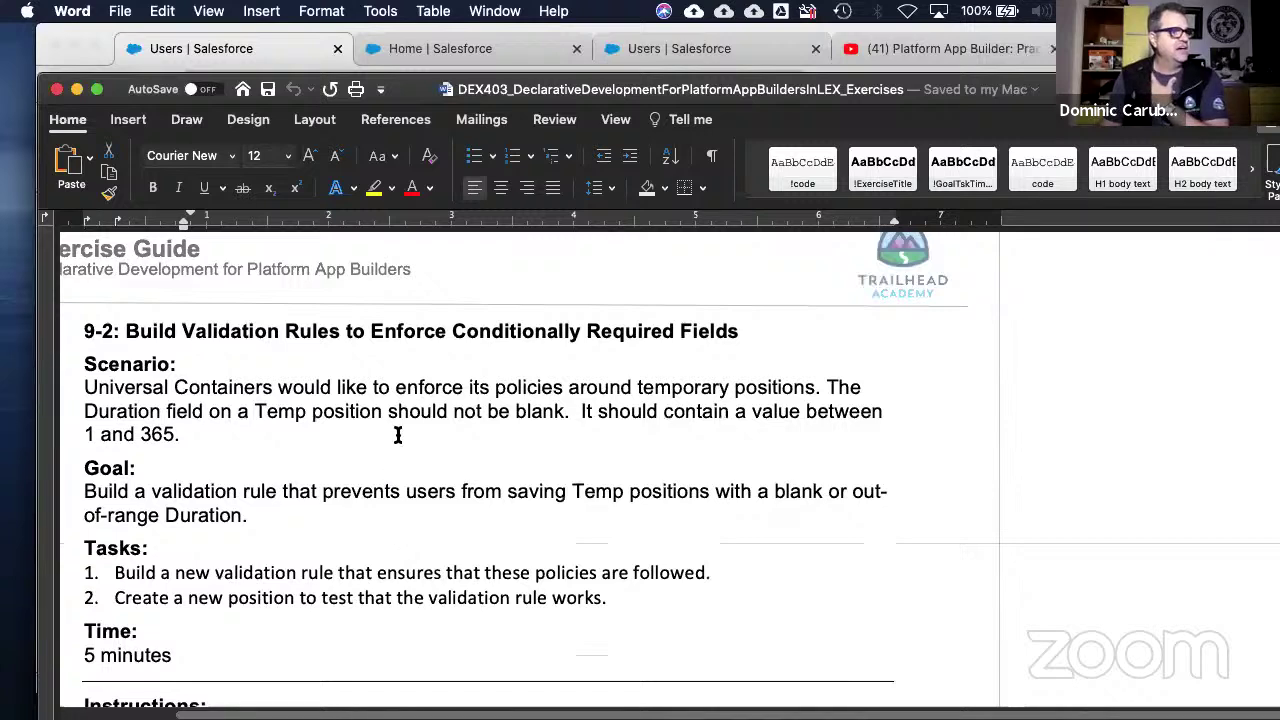
{"action": "left_click", "coordinate": [599, 333]}
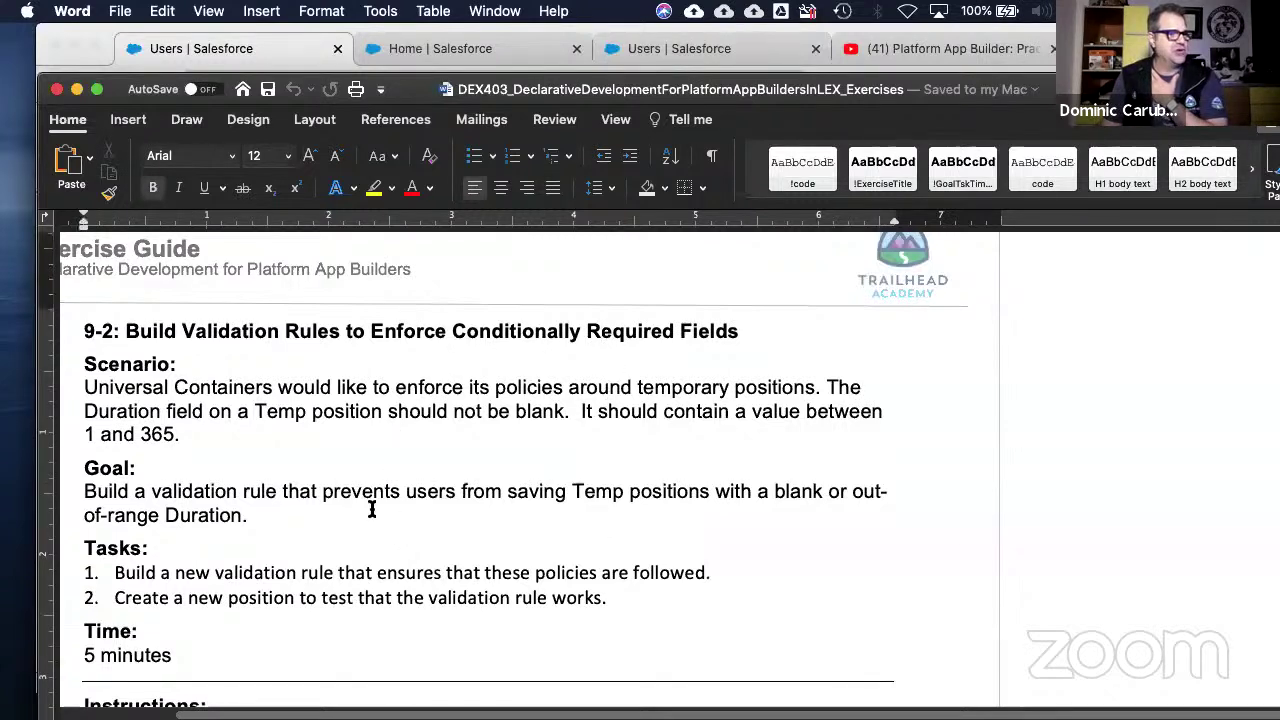
- Read through exercise 9-3 to its zip code test steps and the page 78 footer
{"action": "scroll", "coordinate": [315, 529], "scroll_direction": "down", "scroll_amount": 20}
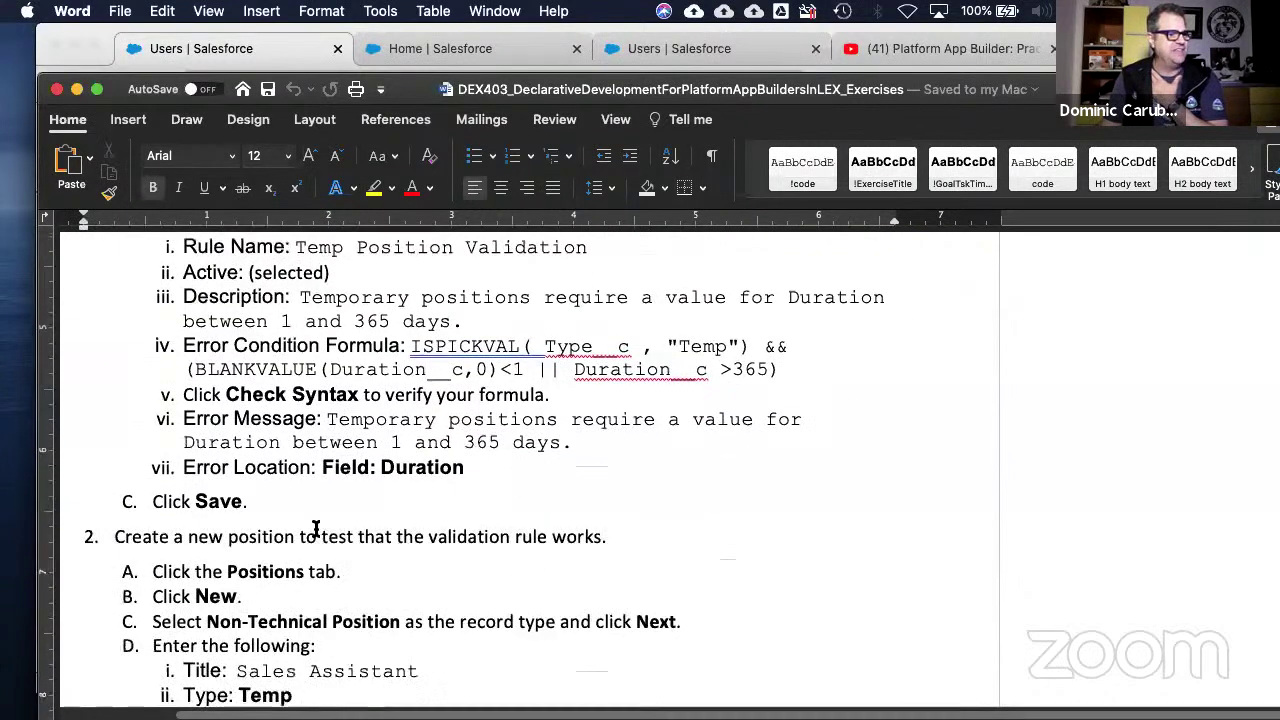
{"action": "scroll", "coordinate": [316, 528], "scroll_direction": "down", "scroll_amount": 20}
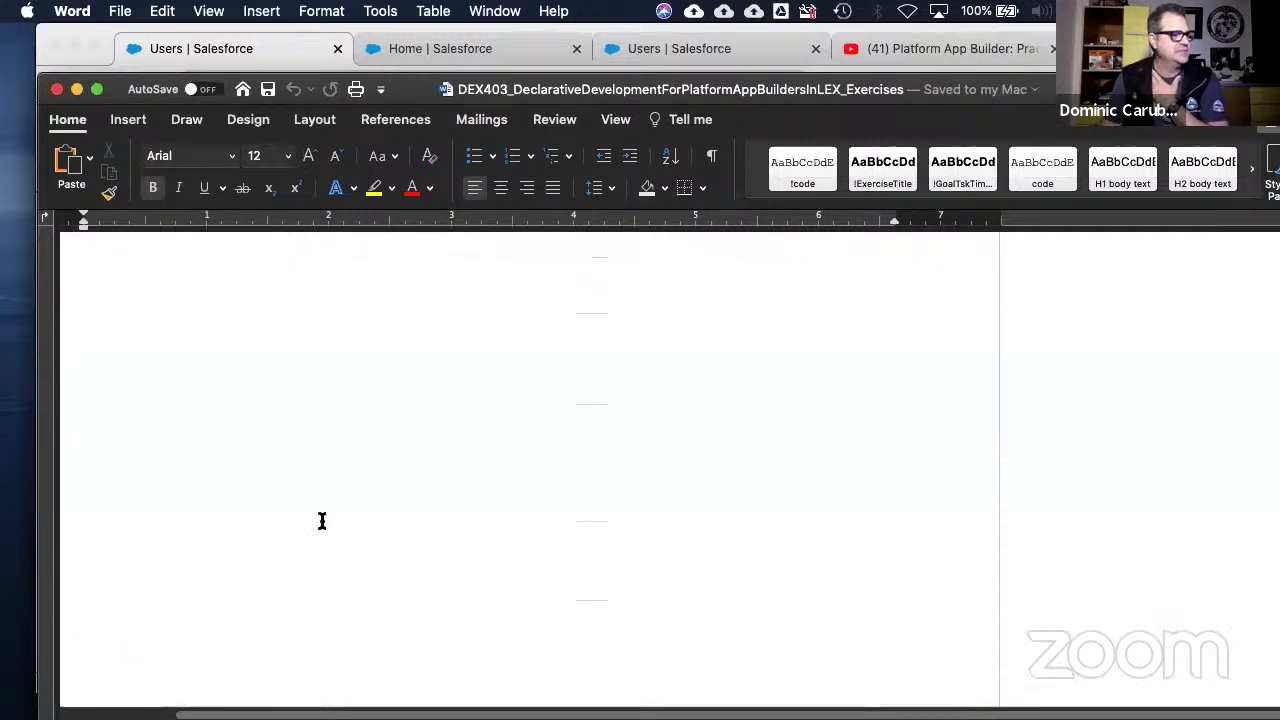
{"action": "scroll", "coordinate": [321, 528], "scroll_direction": "down", "scroll_amount": 5}
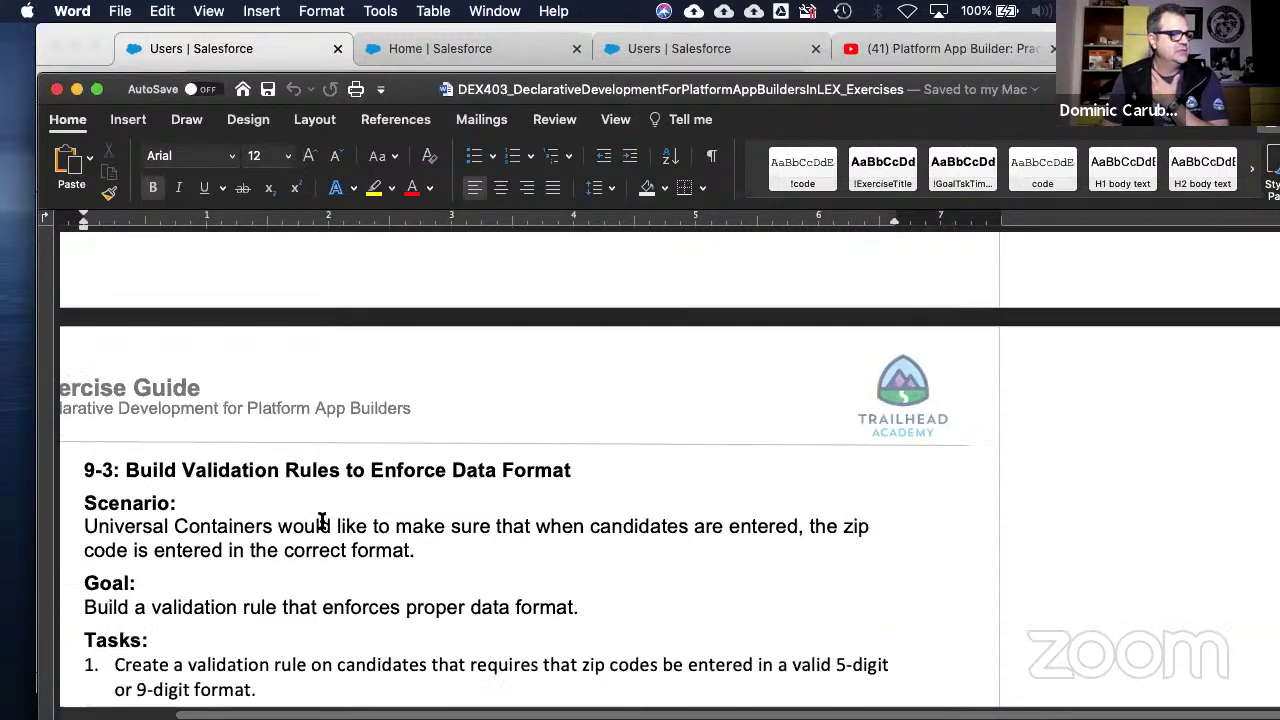
{"action": "scroll", "coordinate": [321, 520], "scroll_direction": "down", "scroll_amount": 8}
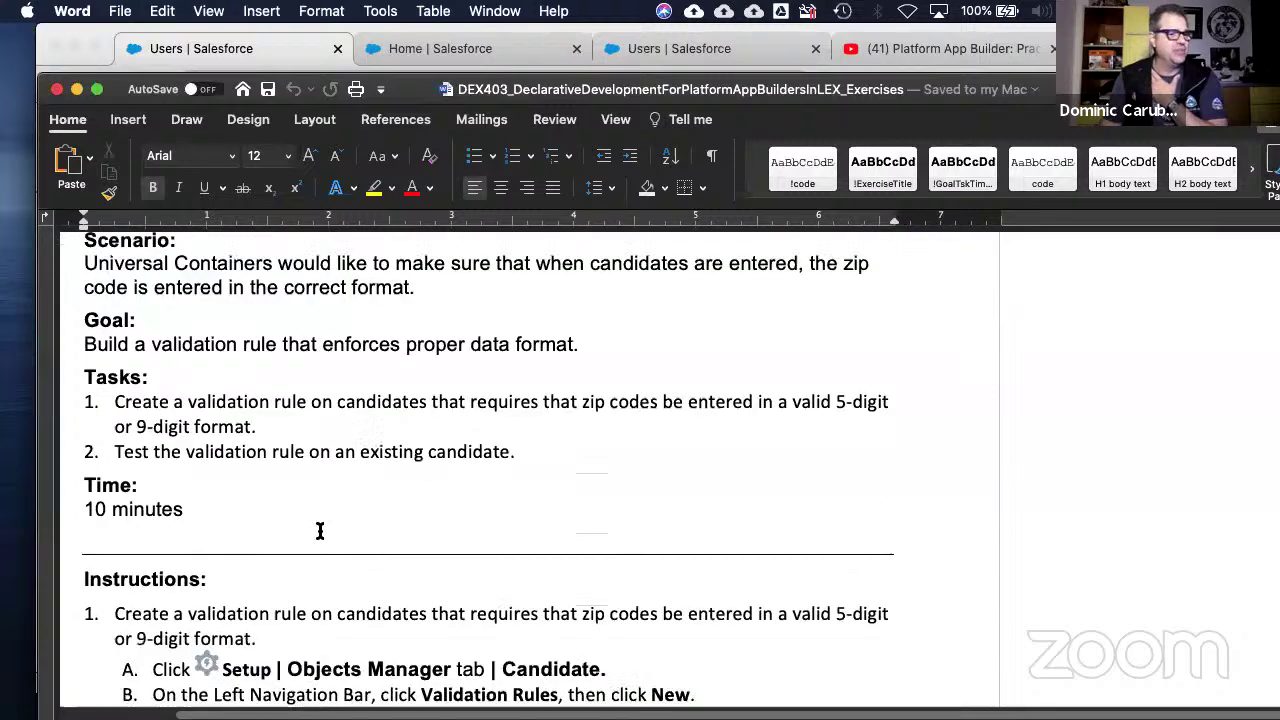
{"action": "scroll", "coordinate": [316, 530], "scroll_direction": "down", "scroll_amount": 5}
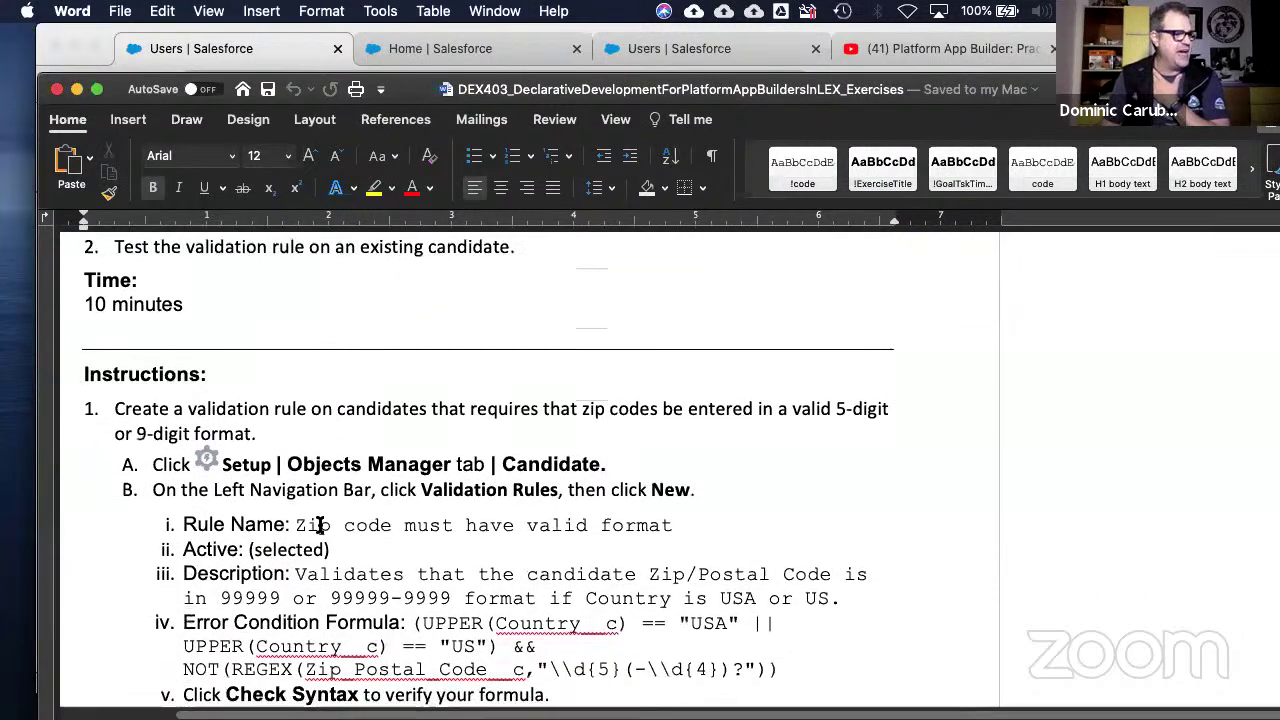
{"action": "scroll", "coordinate": [321, 515], "scroll_direction": "down", "scroll_amount": 6}
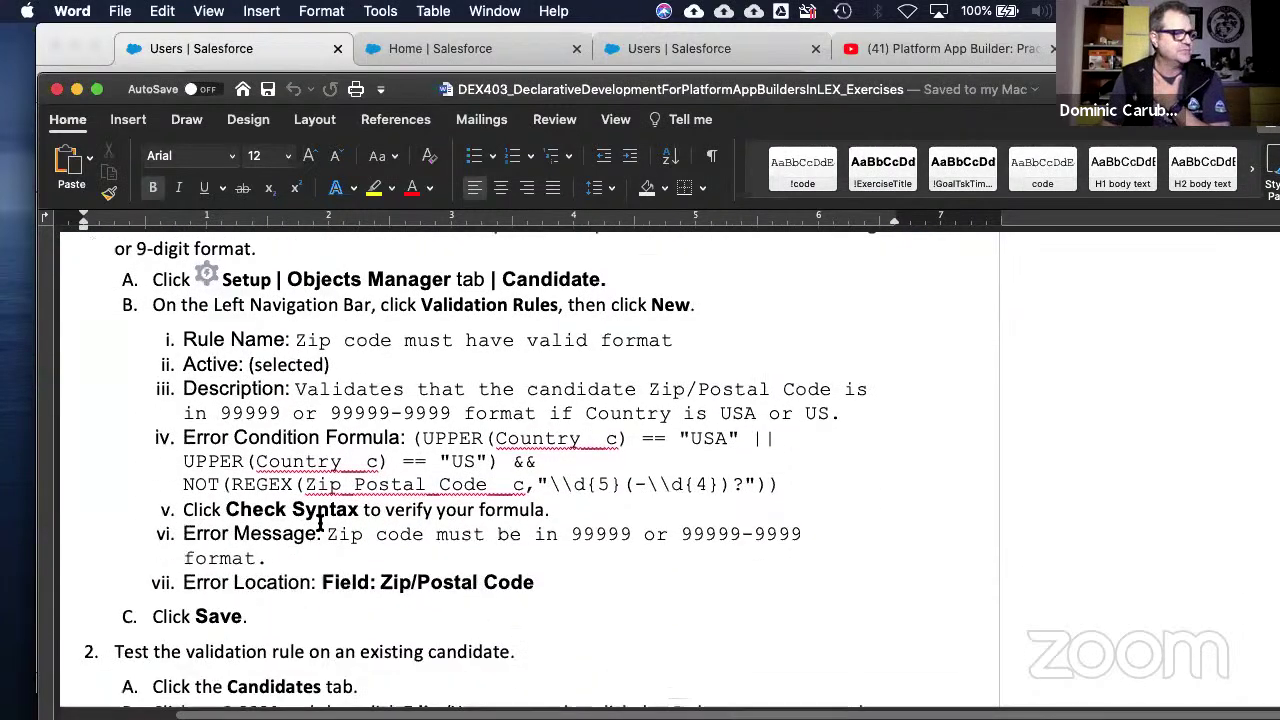
{"action": "scroll", "coordinate": [321, 524], "scroll_direction": "down", "scroll_amount": 2}
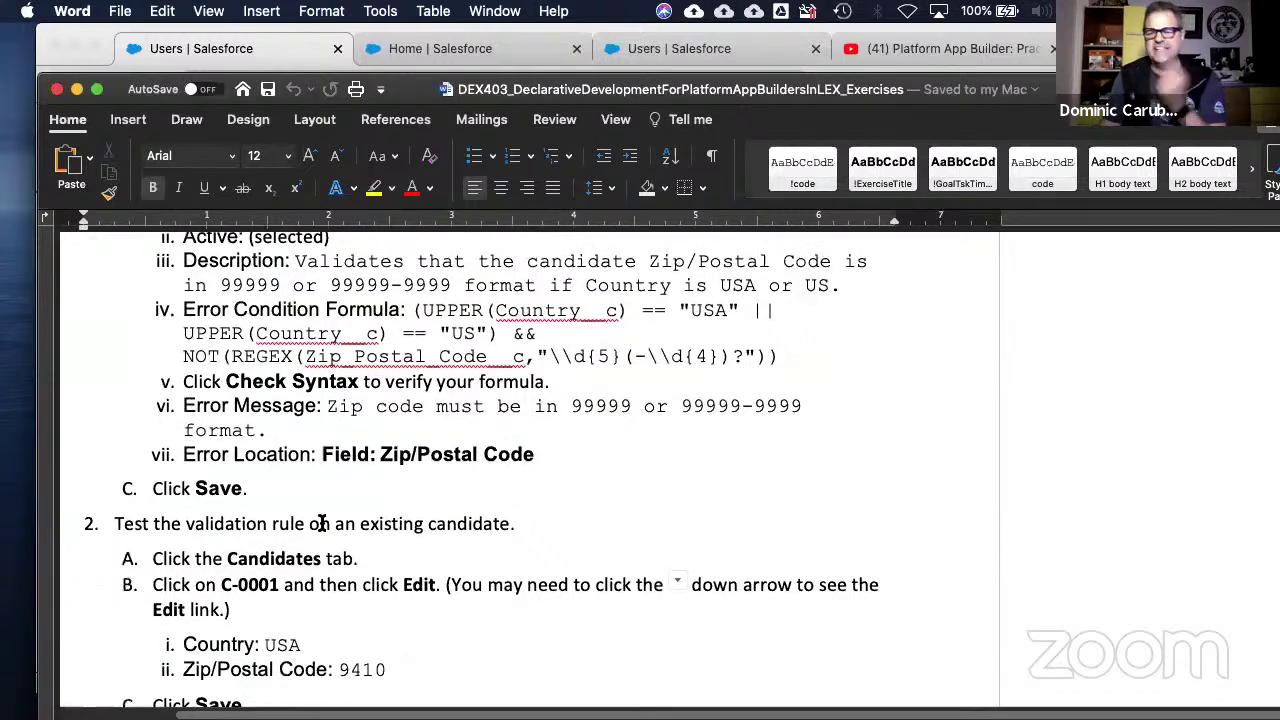
{"action": "scroll", "coordinate": [324, 520], "scroll_direction": "down", "scroll_amount": 3}
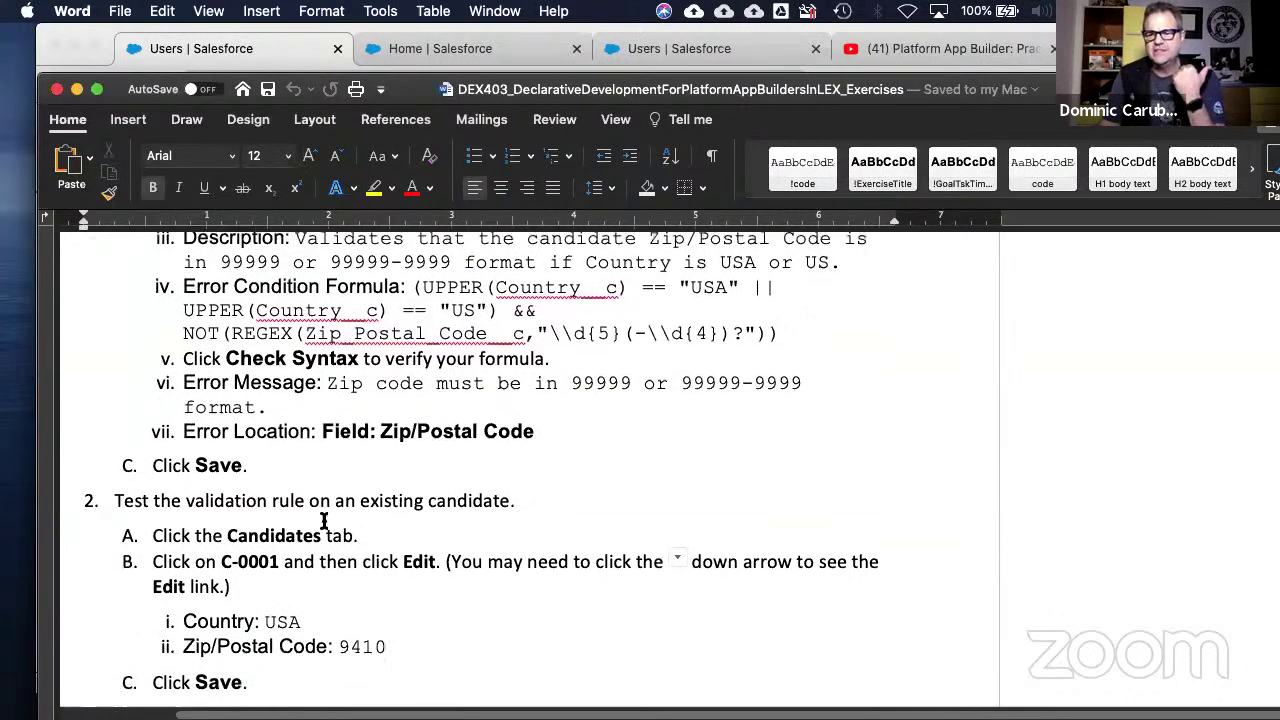
{"action": "scroll", "coordinate": [323, 521], "scroll_direction": "down", "scroll_amount": 18}
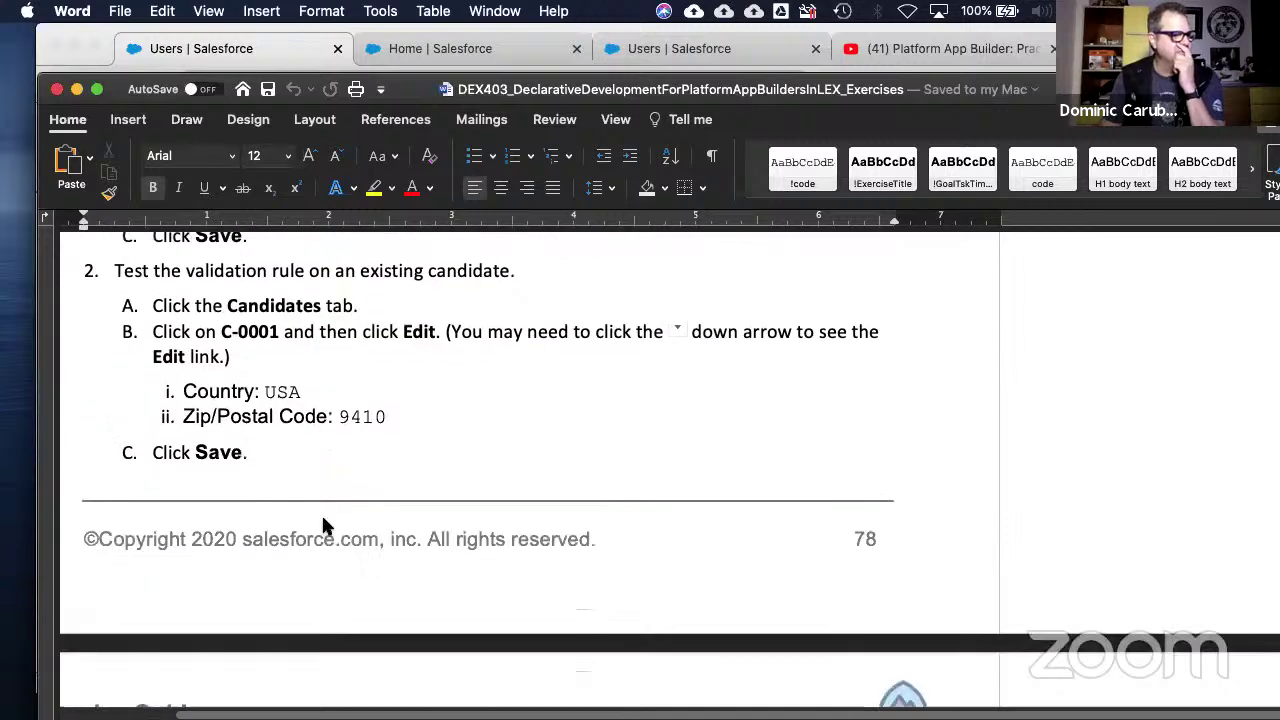
- Review exercise 9-4's instructions, going back up to recheck part of them
{"action": "scroll", "coordinate": [322, 521], "scroll_direction": "down", "scroll_amount": 15}
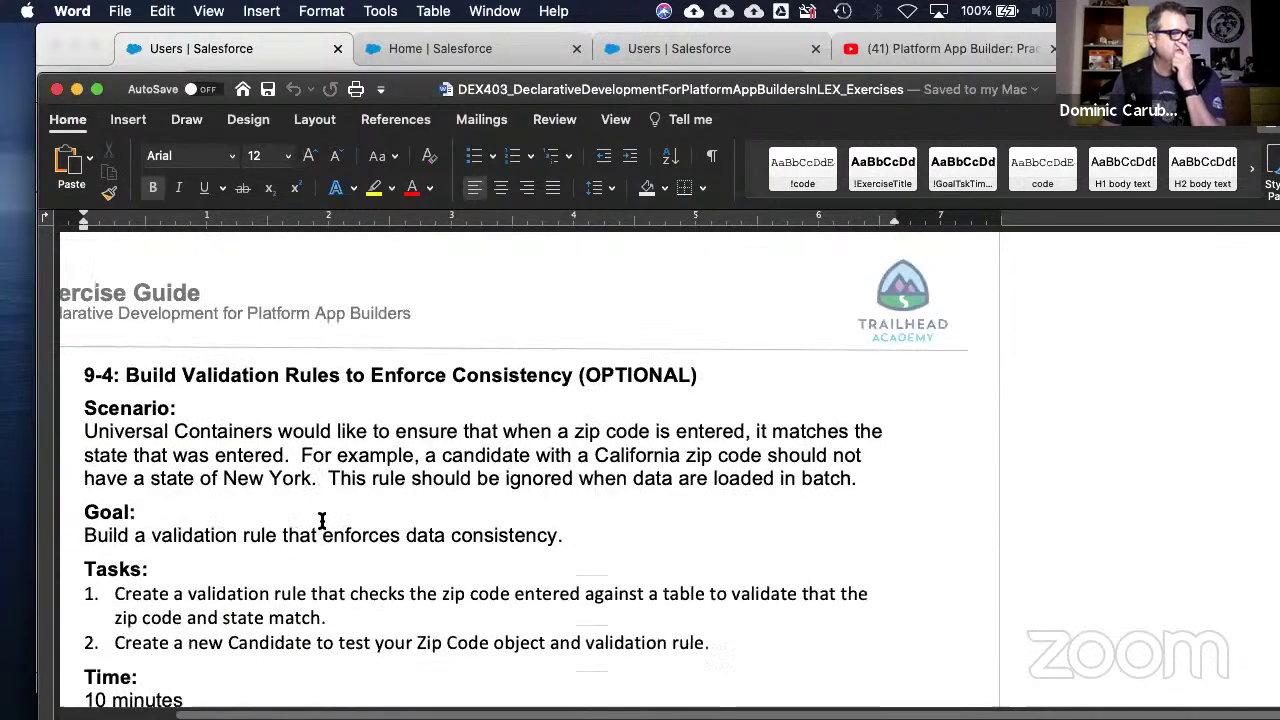
{"action": "scroll", "coordinate": [322, 521], "scroll_direction": "down", "scroll_amount": 8}
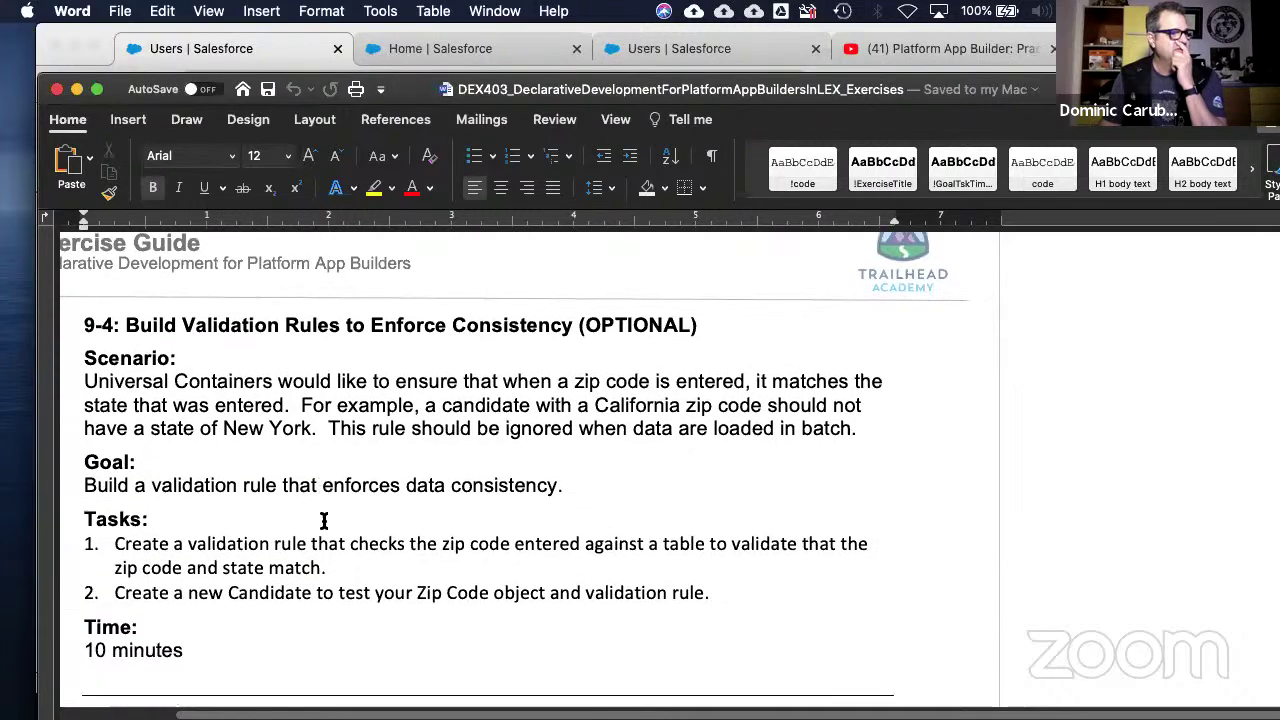
{"action": "scroll", "coordinate": [322, 521], "scroll_direction": "down", "scroll_amount": 8}
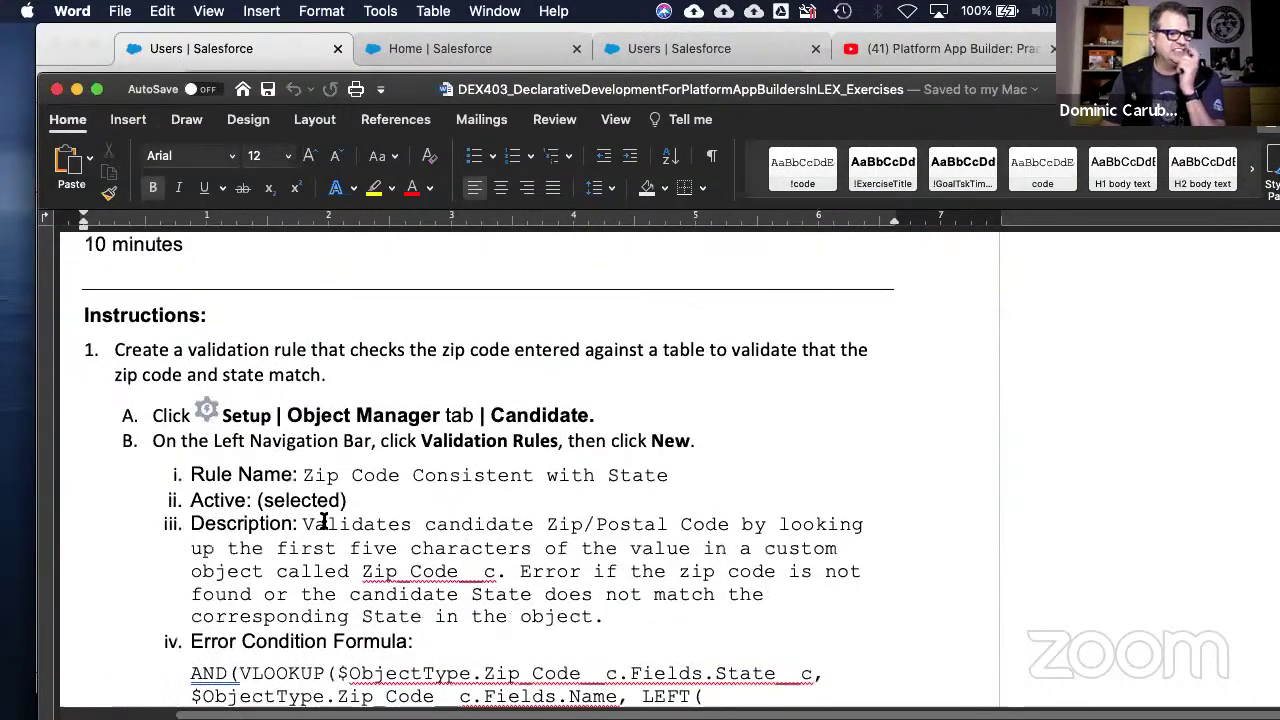
{"action": "scroll", "coordinate": [324, 521], "scroll_direction": "down", "scroll_amount": 10}
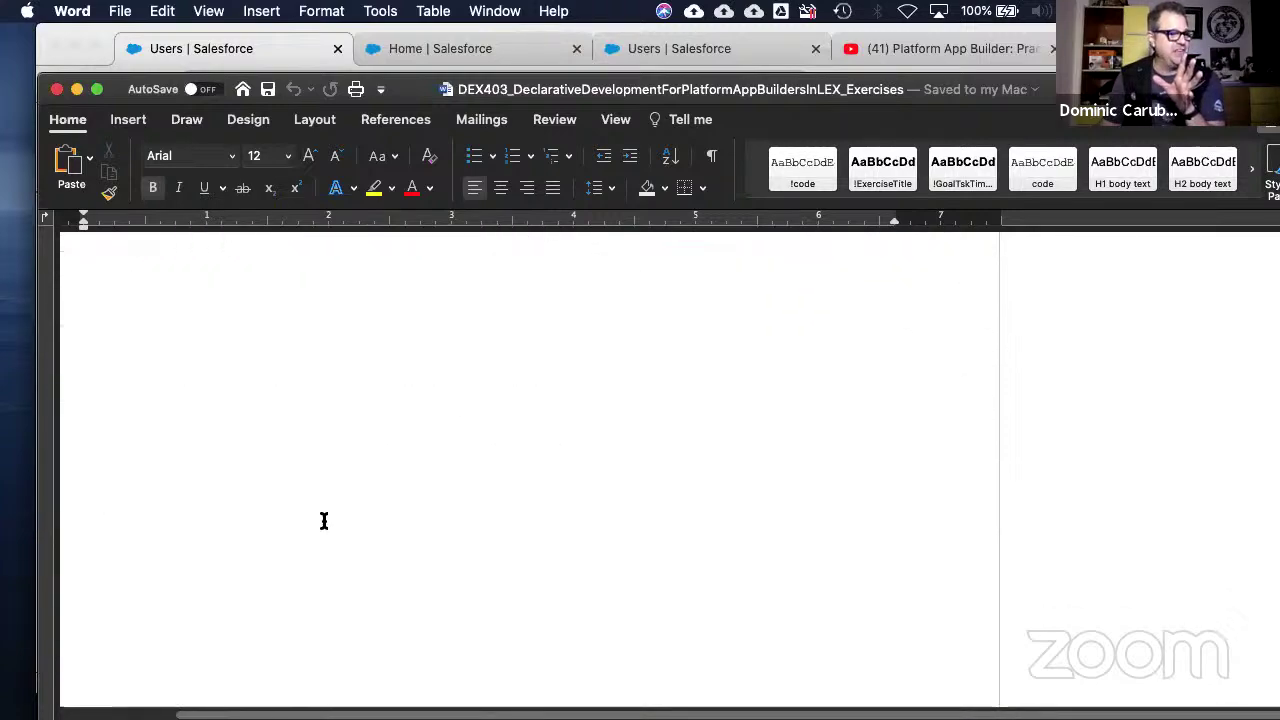
{"action": "scroll", "coordinate": [324, 521], "scroll_direction": "up", "scroll_amount": 10}
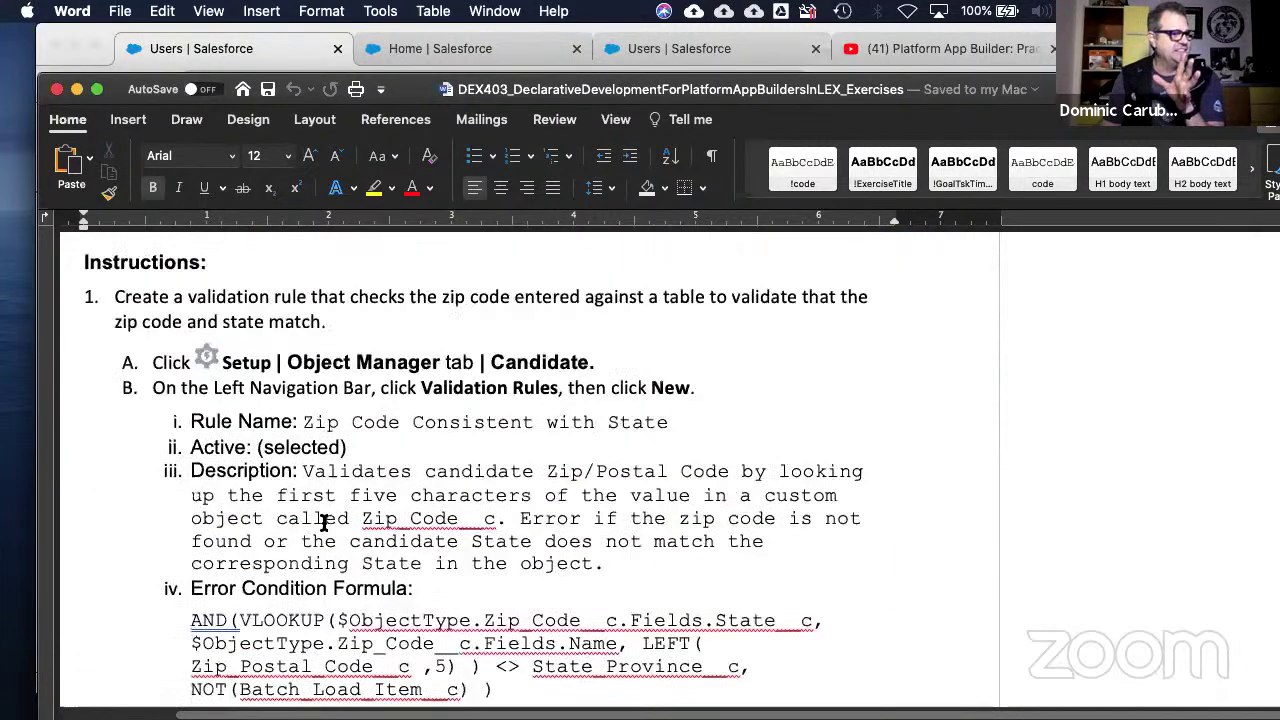
{"action": "scroll", "coordinate": [324, 521], "scroll_direction": "up", "scroll_amount": 5}
{"action": "scroll", "coordinate": [324, 521], "scroll_direction": "down", "scroll_amount": 5}
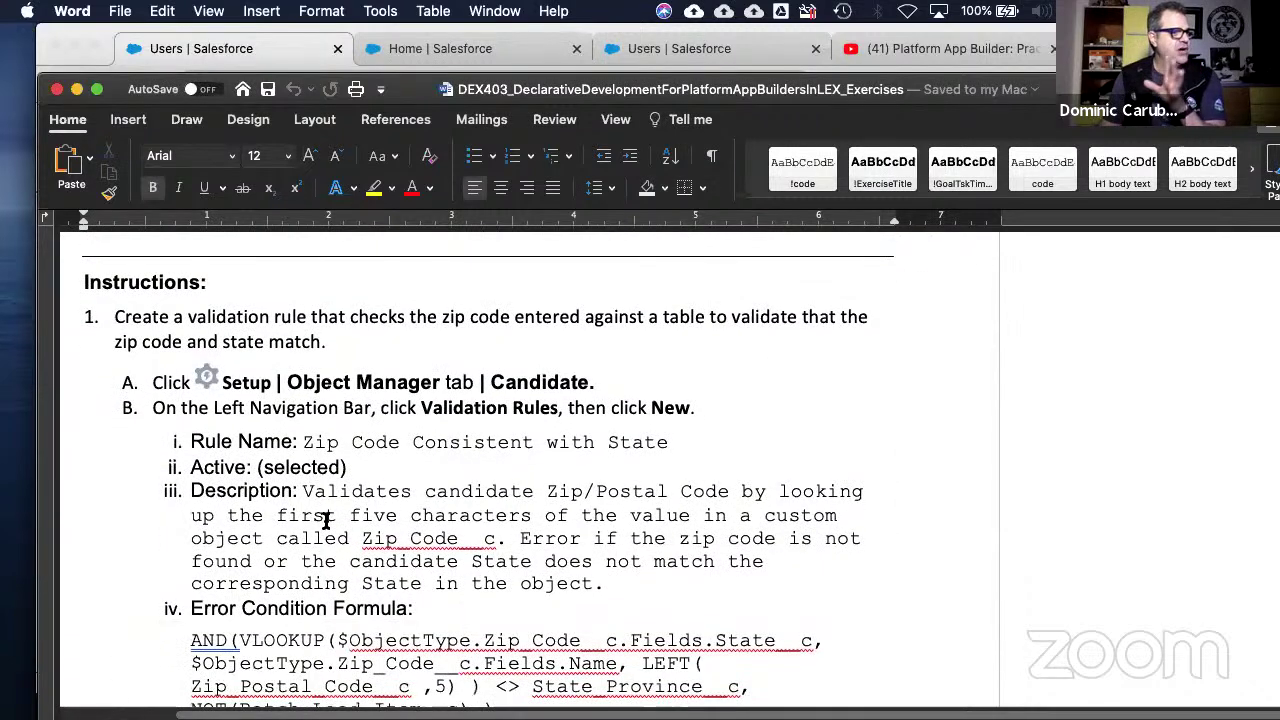
{"action": "scroll", "coordinate": [325, 521], "scroll_direction": "down", "scroll_amount": 5}
{"action": "scroll", "coordinate": [325, 521], "scroll_direction": "up", "scroll_amount": 1}
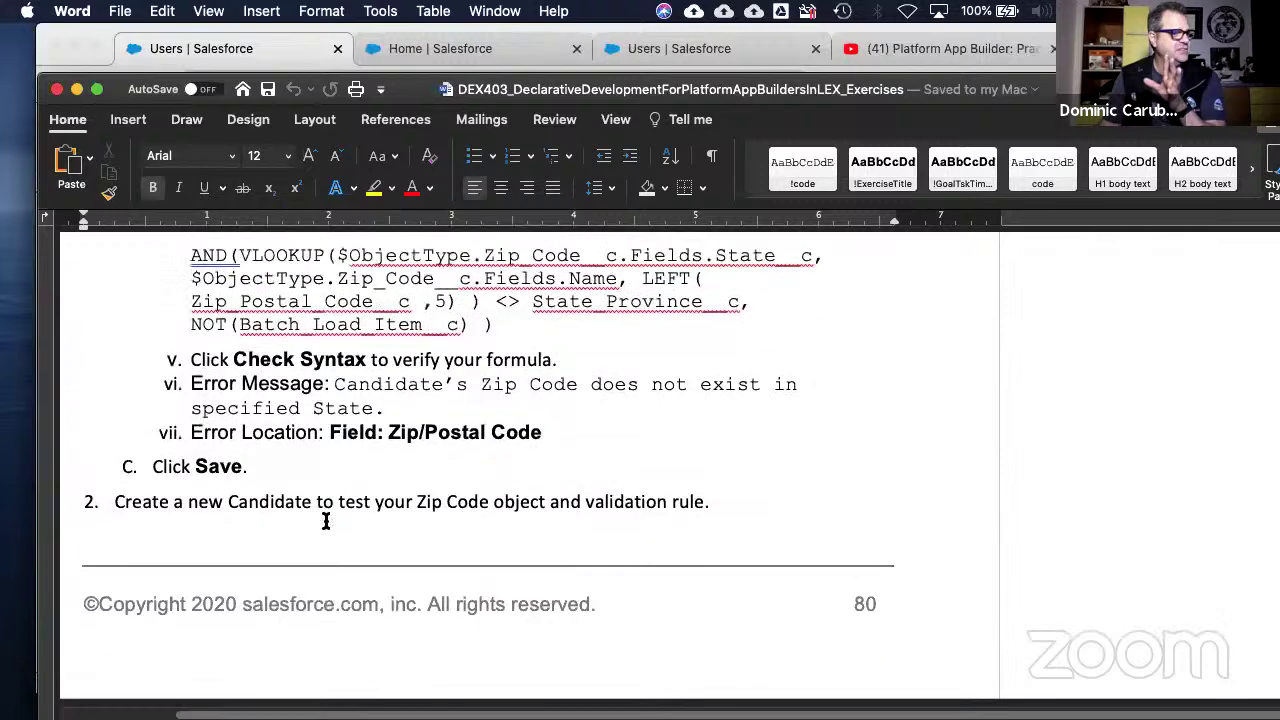
- Read through exercise 9-5 until the 9-6: Implement Validation Rules 'WORK IT OUT' heading appears
{"action": "scroll", "coordinate": [326, 520], "scroll_direction": "down", "scroll_amount": 3}
{"action": "scroll", "coordinate": [326, 520], "scroll_direction": "down", "scroll_amount": 3}
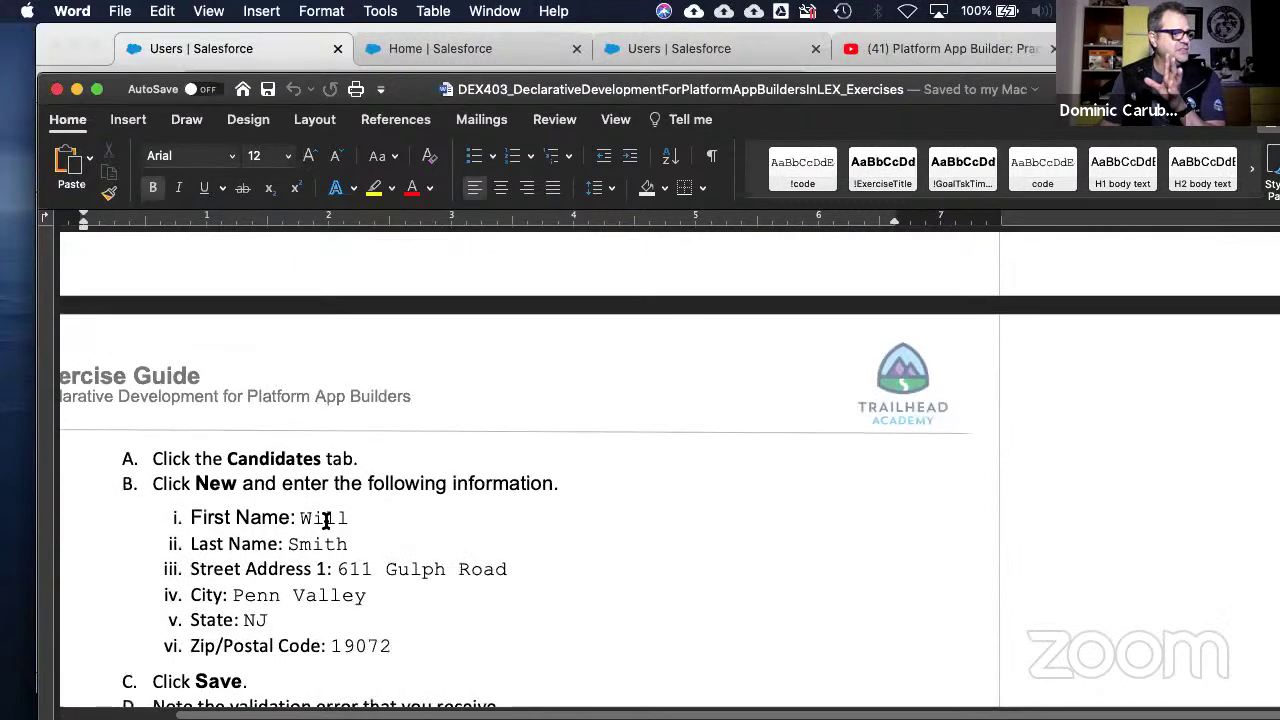
{"action": "scroll", "coordinate": [325, 521], "scroll_direction": "down", "scroll_amount": 8}
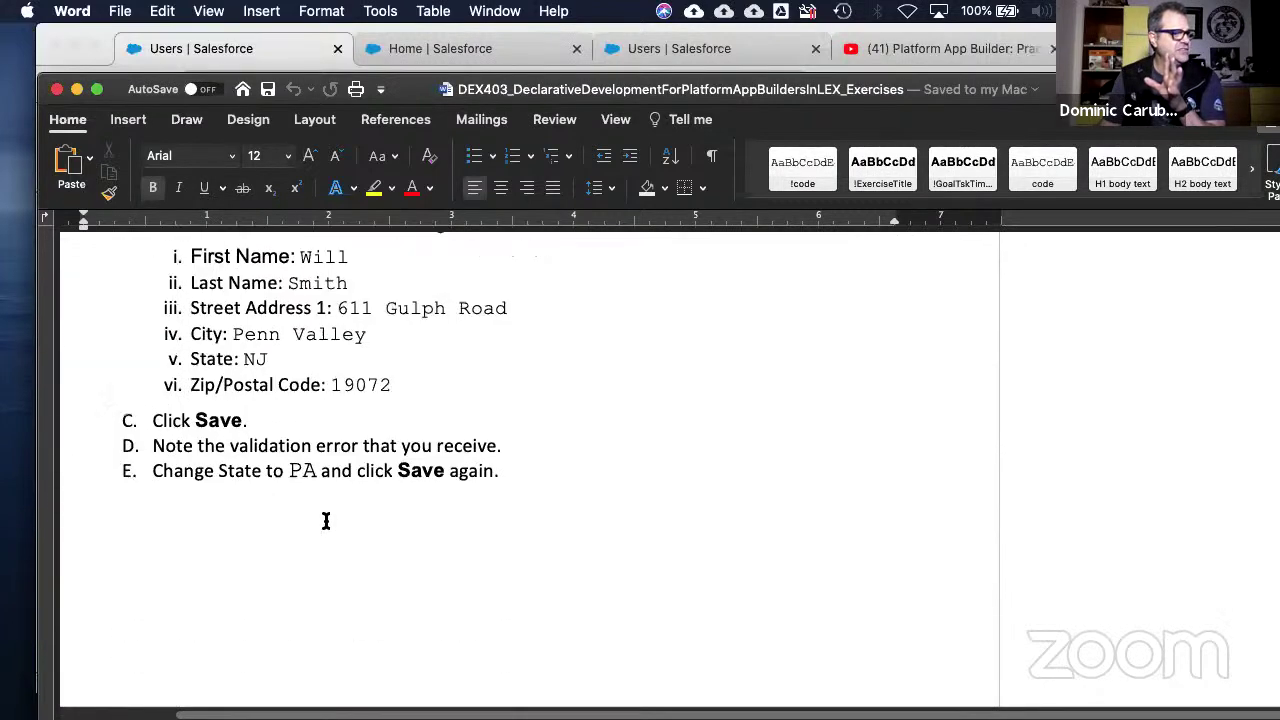
{"action": "scroll", "coordinate": [325, 521], "scroll_direction": "down", "scroll_amount": 2}
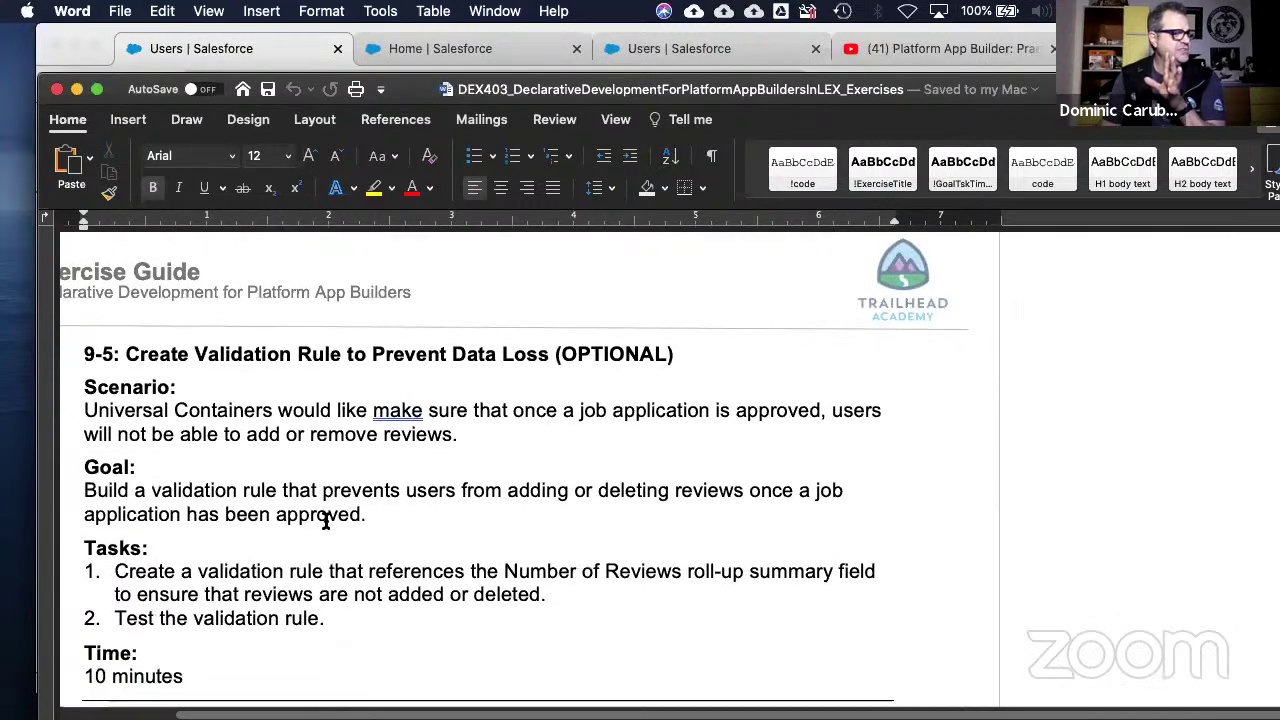
{"action": "scroll", "coordinate": [325, 521], "scroll_direction": "down", "scroll_amount": 6}
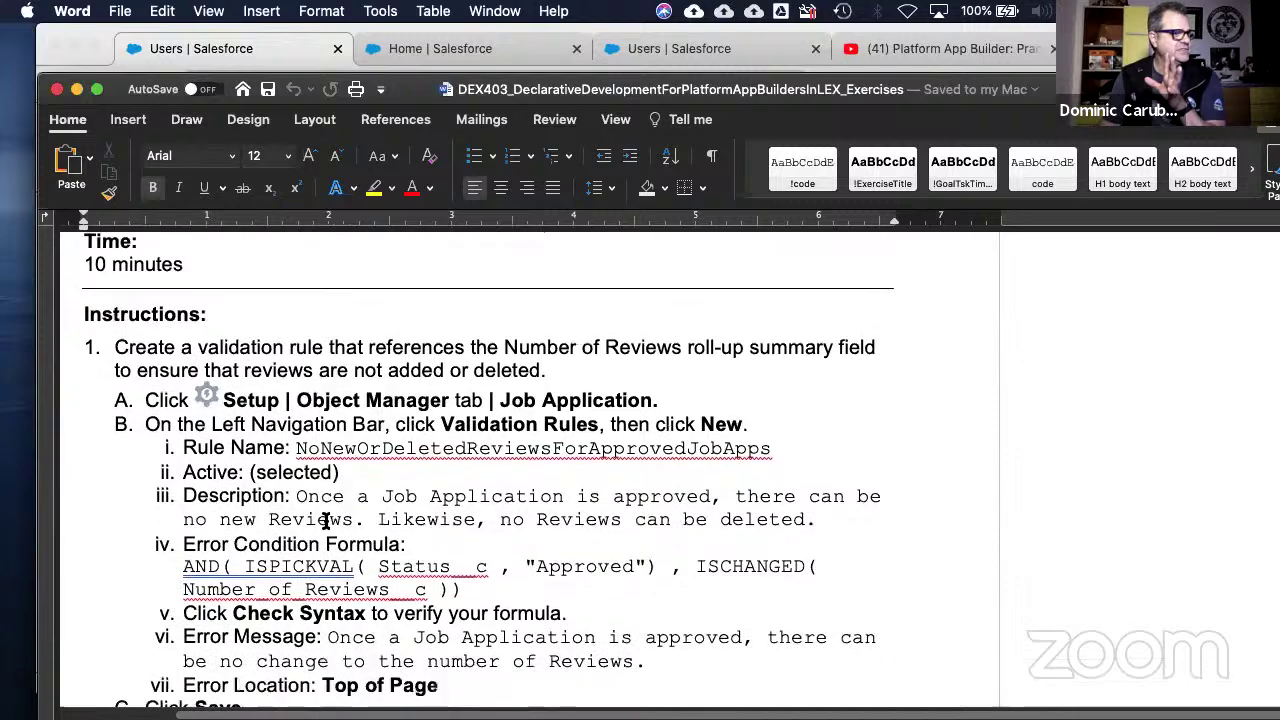
{"action": "scroll", "coordinate": [325, 521], "scroll_direction": "down", "scroll_amount": 1}
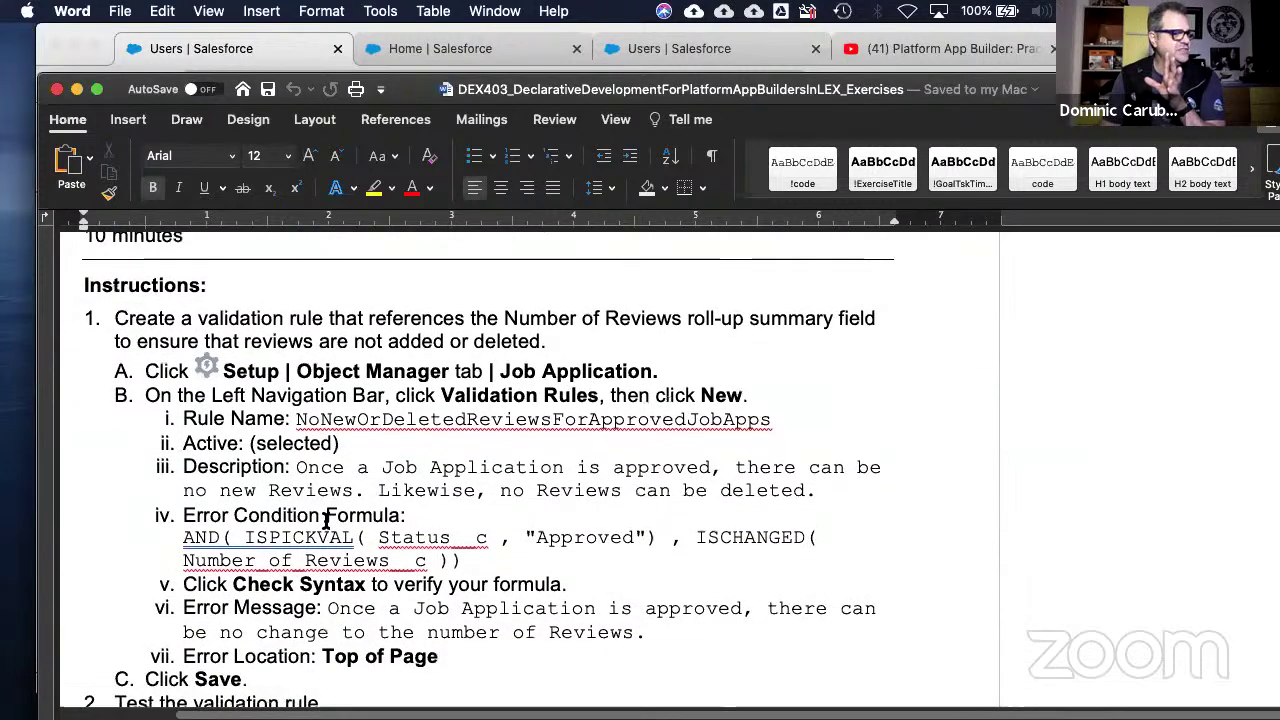
{"action": "scroll", "coordinate": [325, 521], "scroll_direction": "down", "scroll_amount": 6}
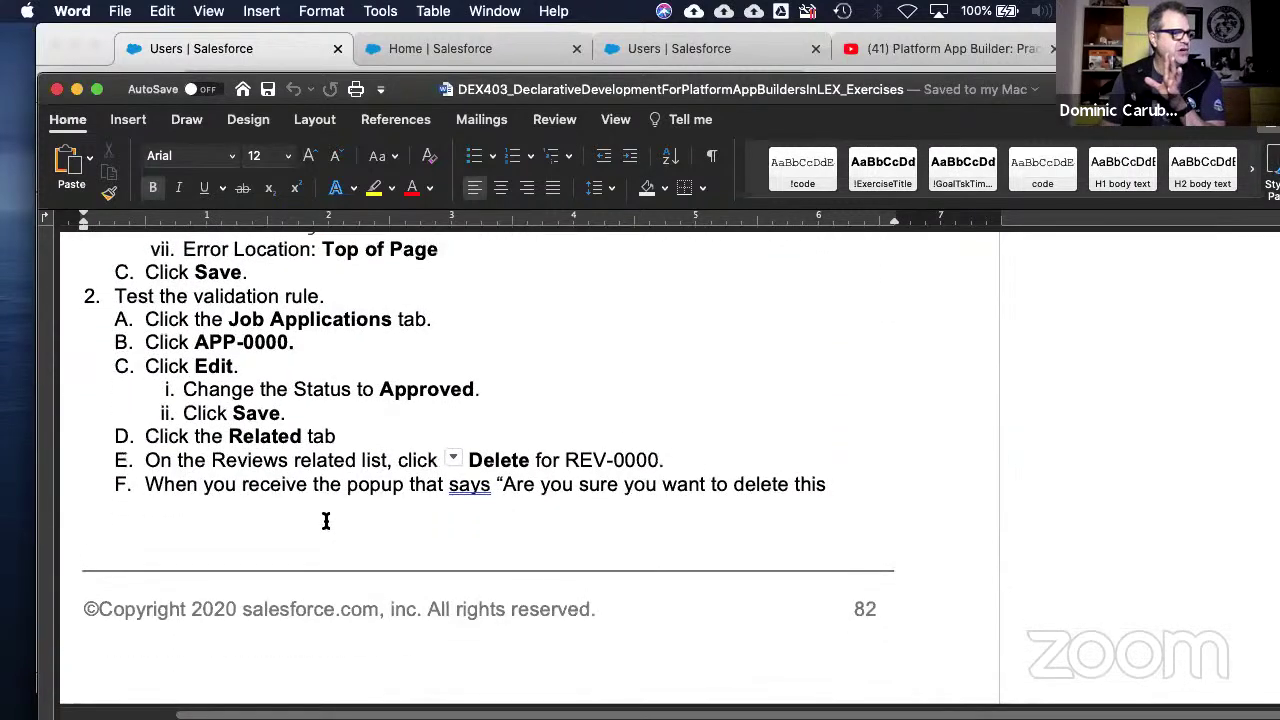
{"action": "scroll", "coordinate": [325, 521], "scroll_direction": "down", "scroll_amount": 14}
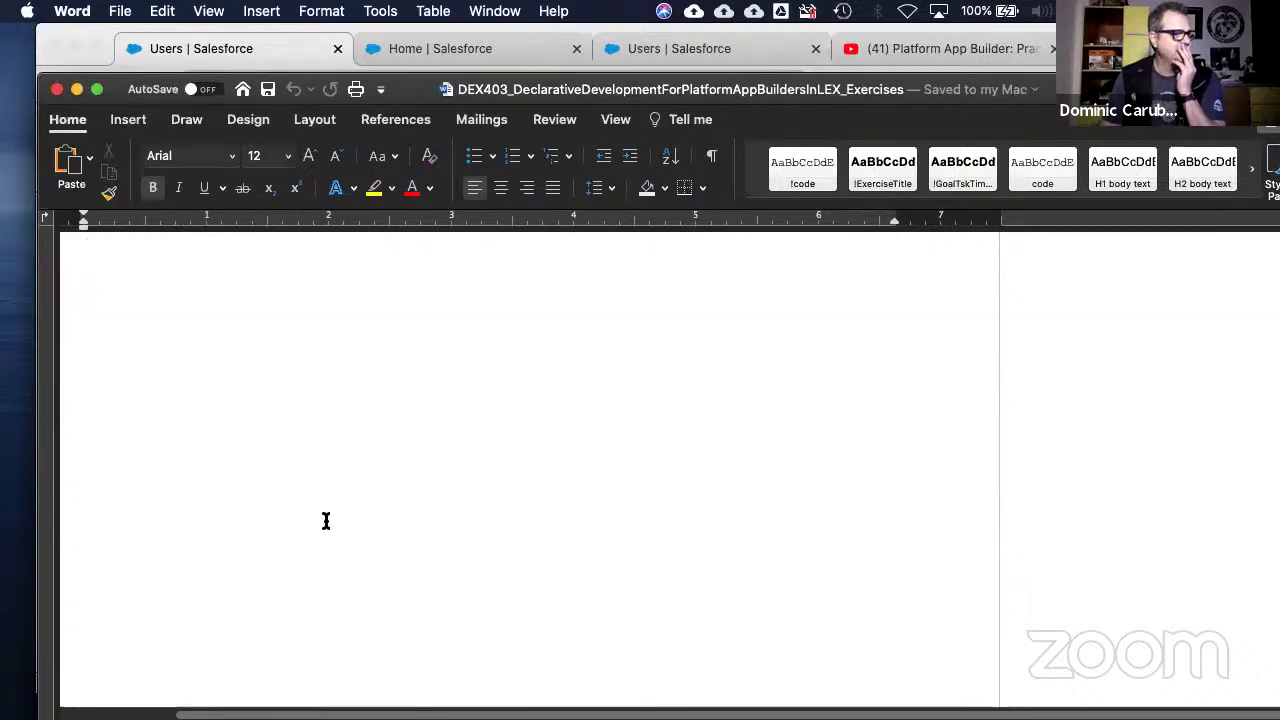
{"action": "scroll", "coordinate": [325, 521], "scroll_direction": "down", "scroll_amount": 7}
{"action": "scroll", "coordinate": [325, 521], "scroll_direction": "down", "scroll_amount": 3}
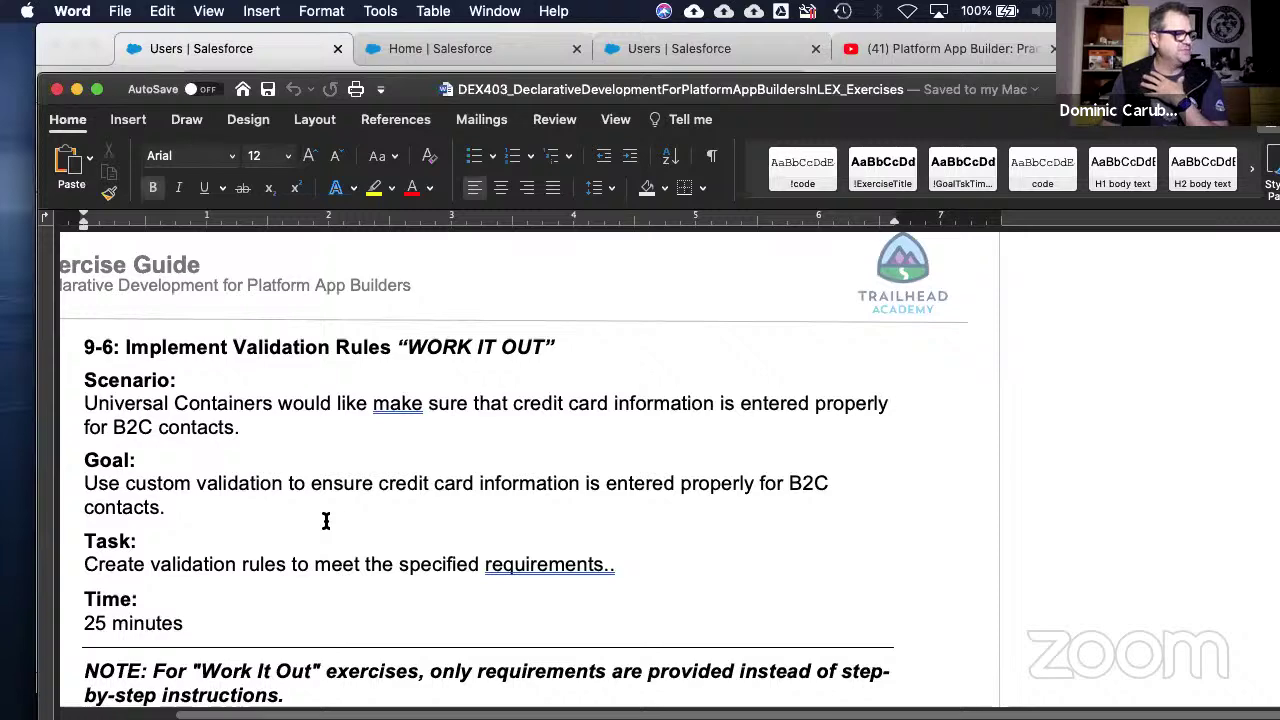
{"action": "scroll", "coordinate": [325, 521], "scroll_direction": "down", "scroll_amount": 1}
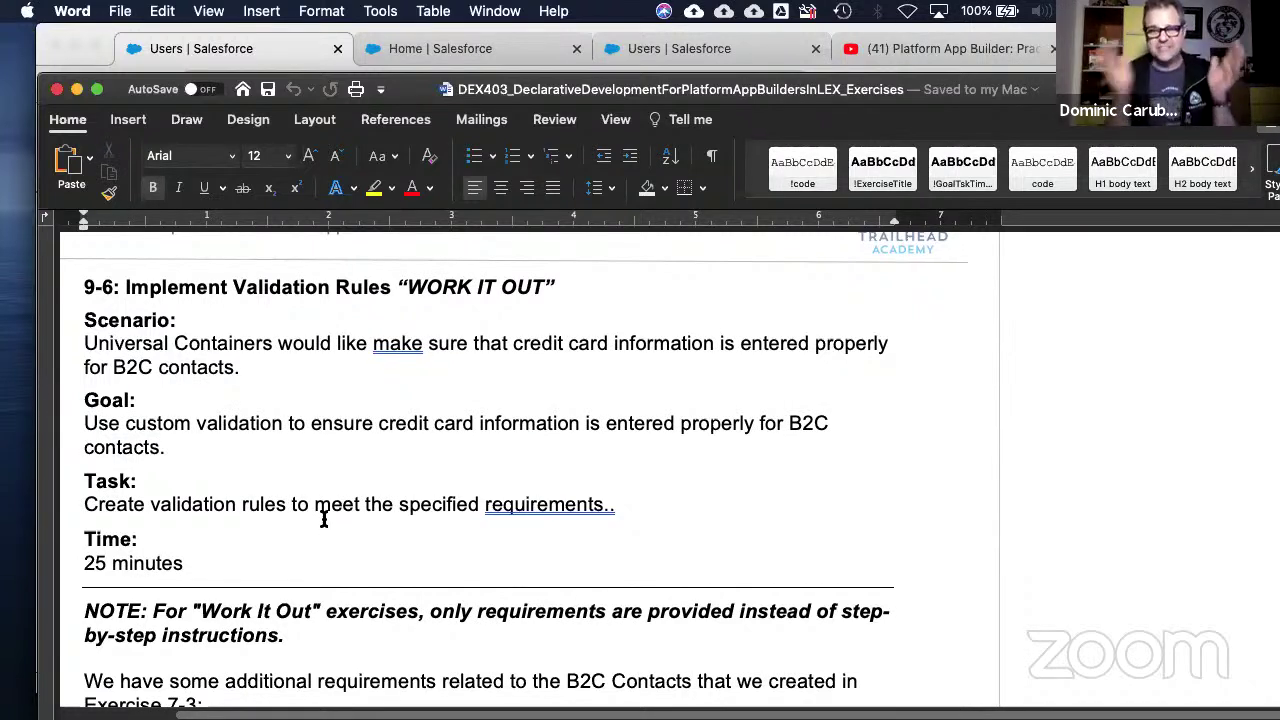
{"action": "scroll", "coordinate": [323, 519], "scroll_direction": "down", "scroll_amount": 5}
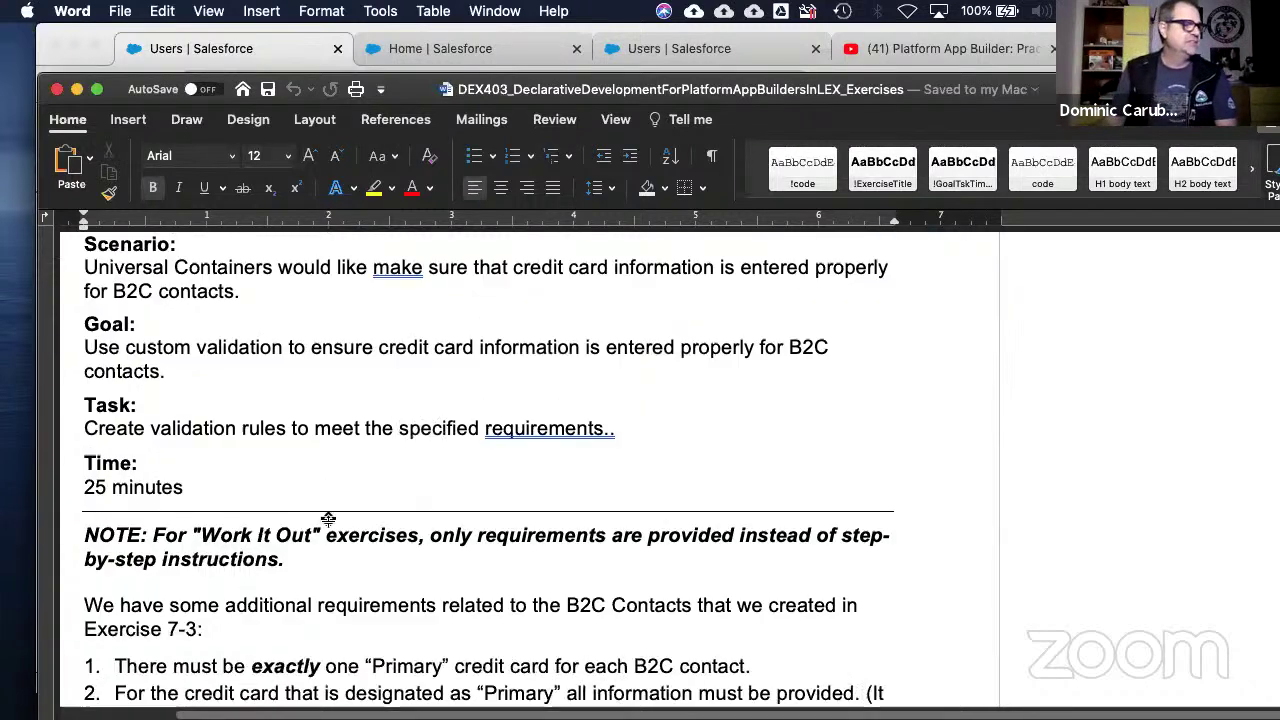
{"action": "scroll", "coordinate": [323, 530], "scroll_direction": "down", "scroll_amount": 2}
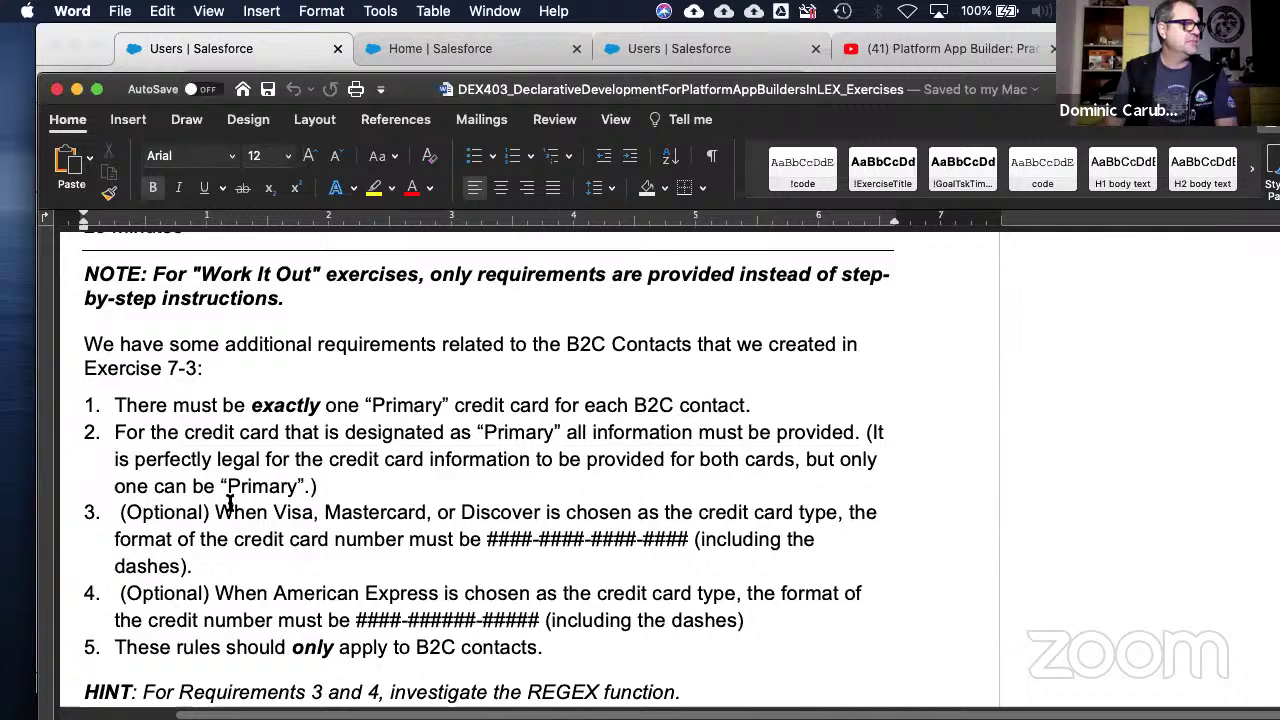
{"action": "left_click_drag", "start_coordinate": [215, 512], "coordinate": [660, 515]}
{"action": "left_click", "coordinate": [508, 600]}
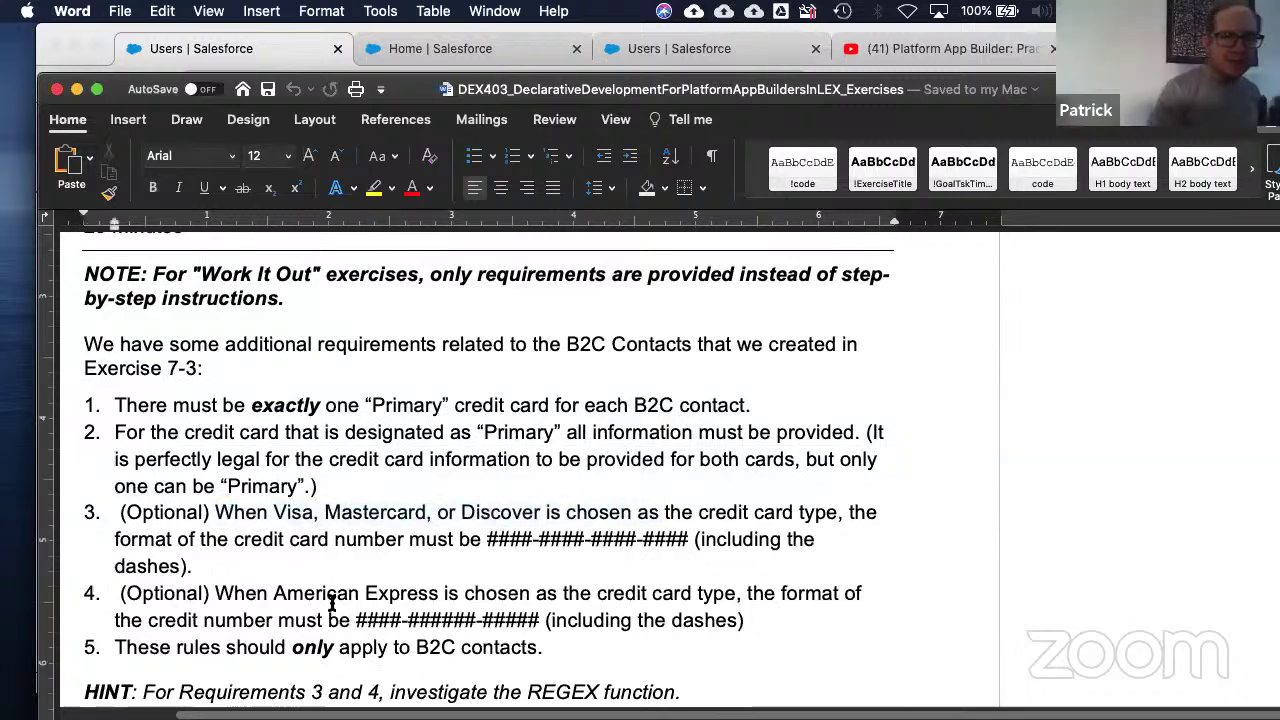
{"action": "scroll", "coordinate": [330, 600], "scroll_direction": "down", "scroll_amount": 1}
{"action": "scroll", "coordinate": [331, 605], "scroll_direction": "down", "scroll_amount": 2}
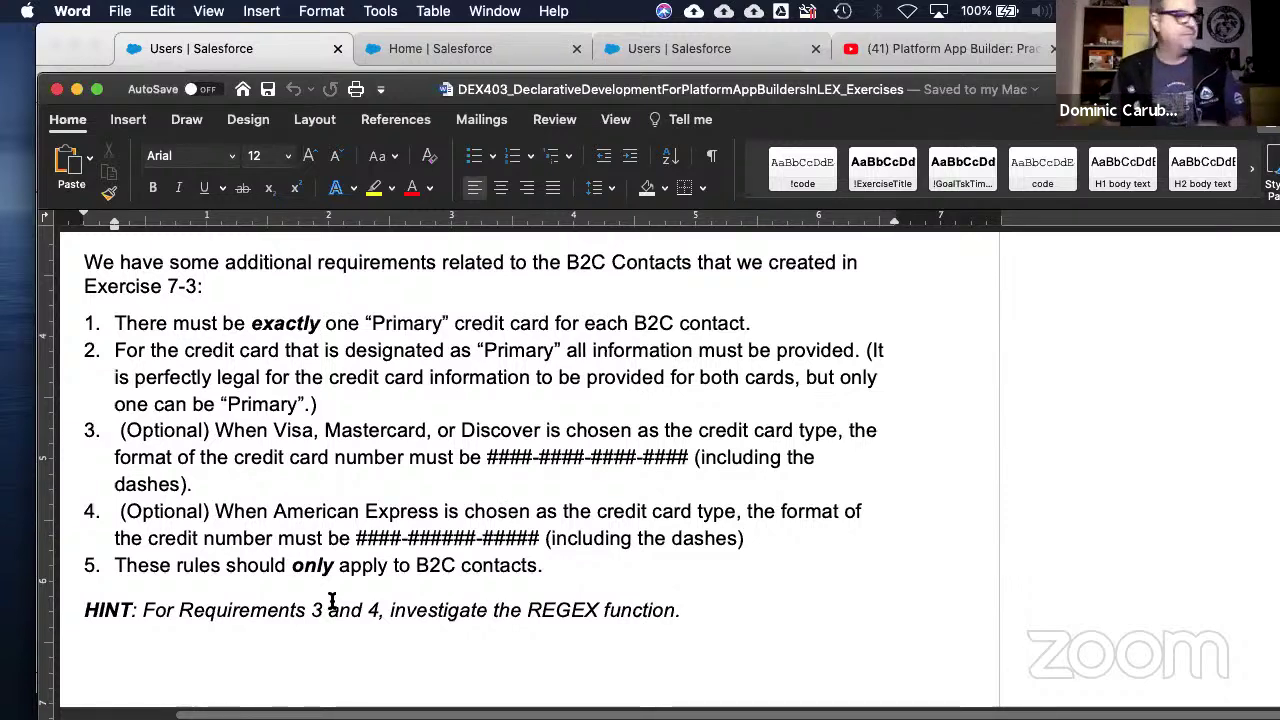
{"action": "scroll", "coordinate": [332, 600], "scroll_direction": "down", "scroll_amount": 10}
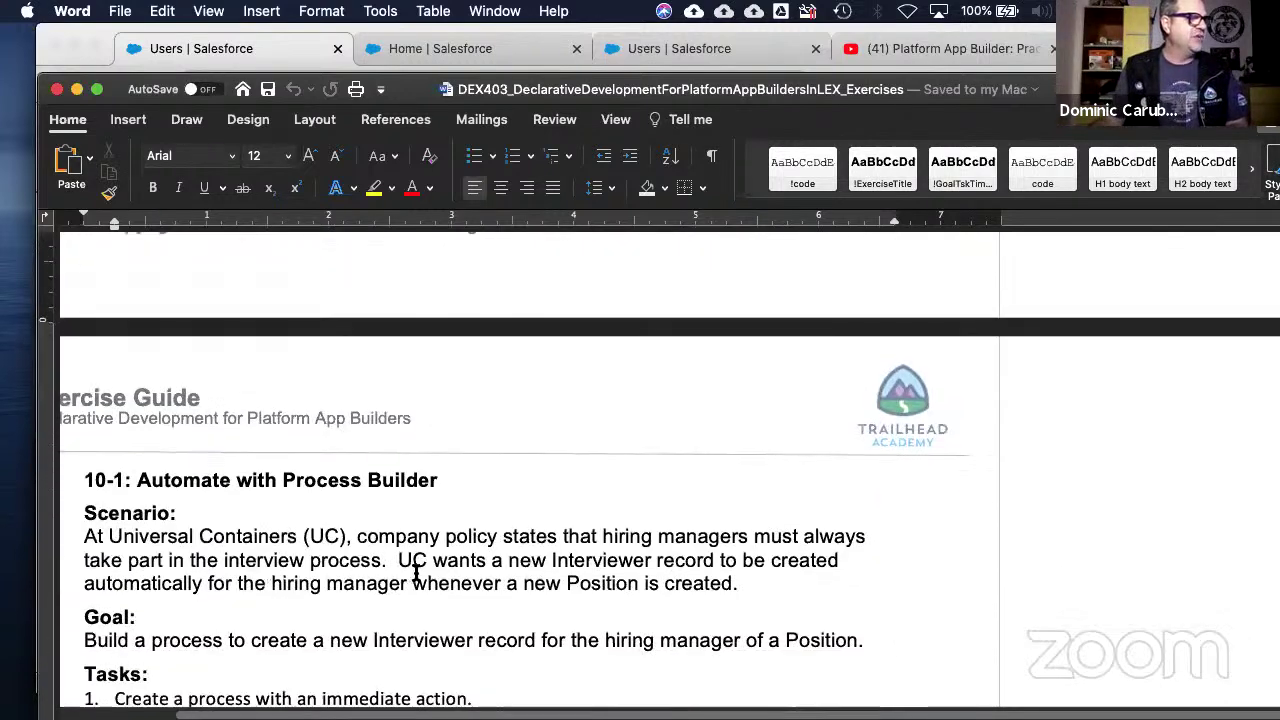
- Read through 10-1's Process Builder steps to the 10-2 heading and page 86 footer
{"action": "scroll", "coordinate": [418, 570], "scroll_direction": "down", "scroll_amount": 3}
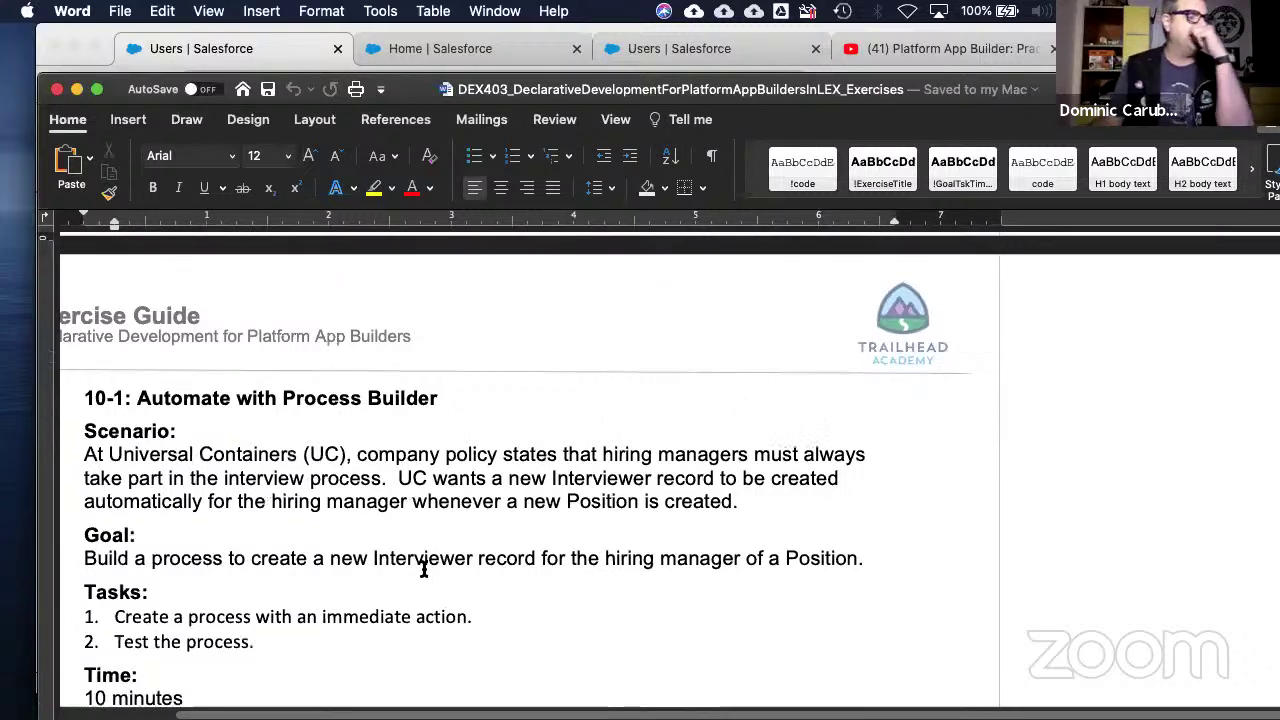
{"action": "scroll", "coordinate": [424, 568], "scroll_direction": "down", "scroll_amount": 3}
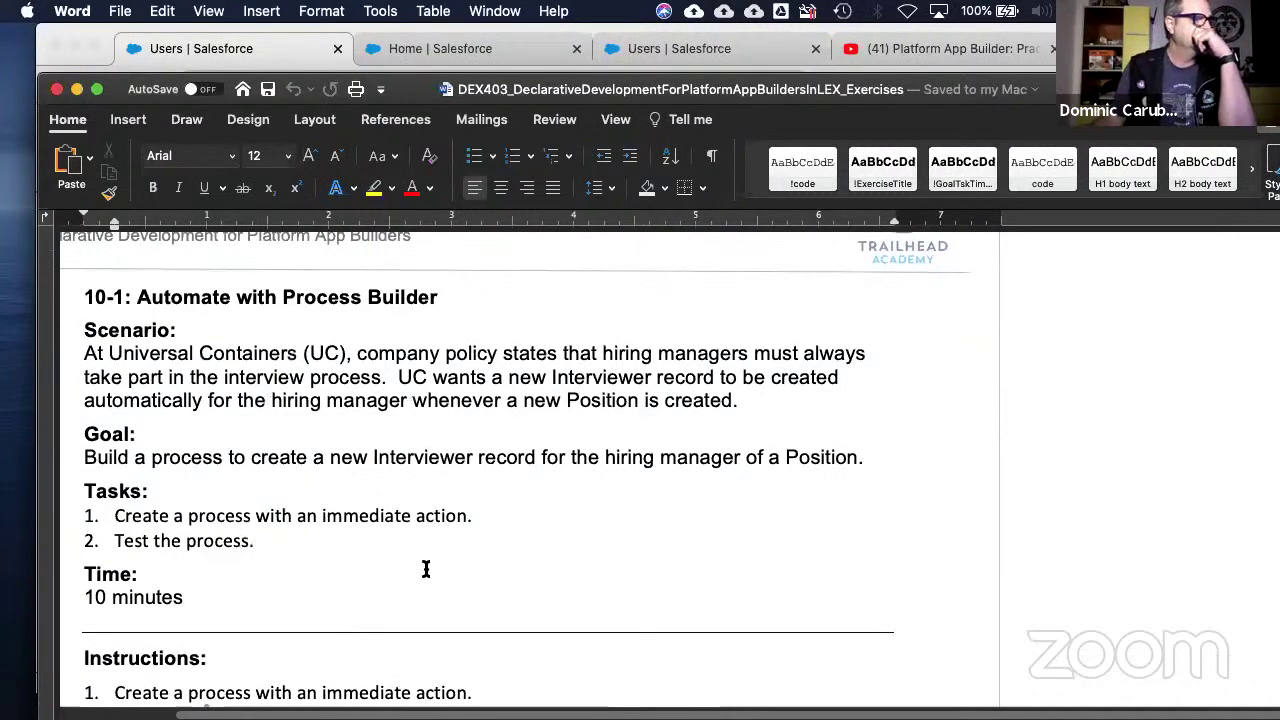
{"action": "scroll", "coordinate": [426, 569], "scroll_direction": "down", "scroll_amount": 7}
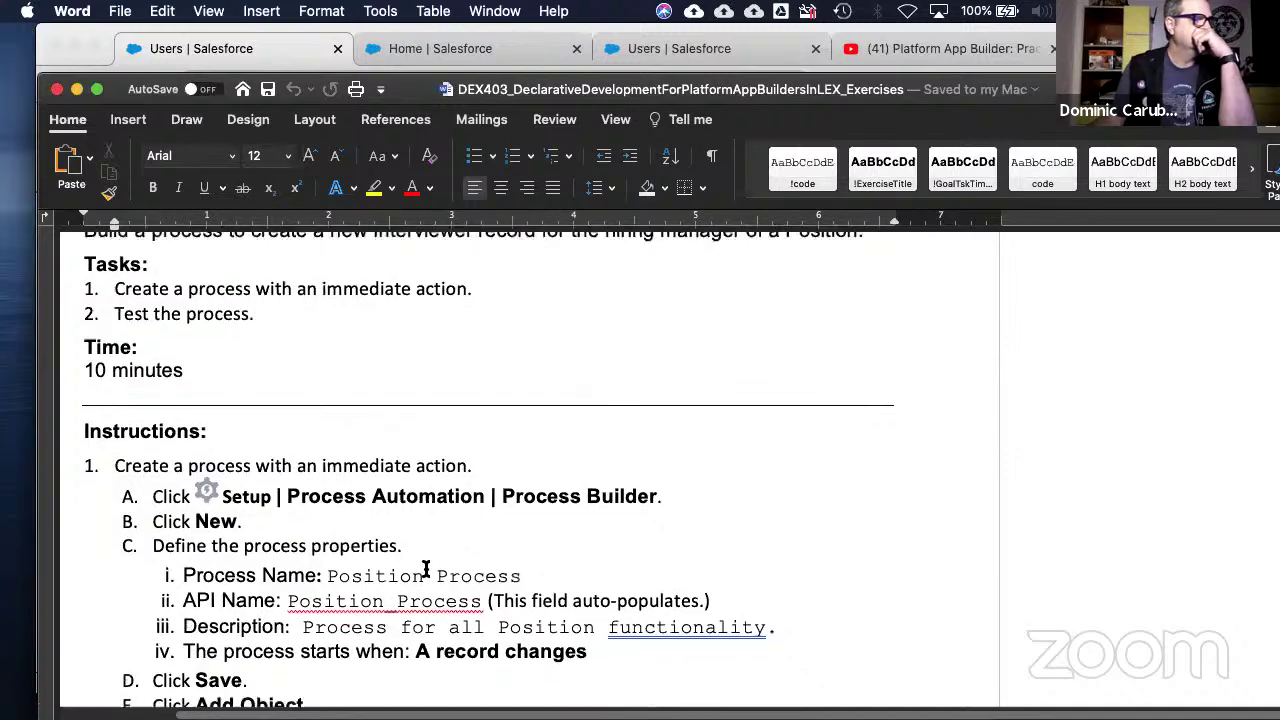
{"action": "scroll", "coordinate": [426, 569], "scroll_direction": "down", "scroll_amount": 4}
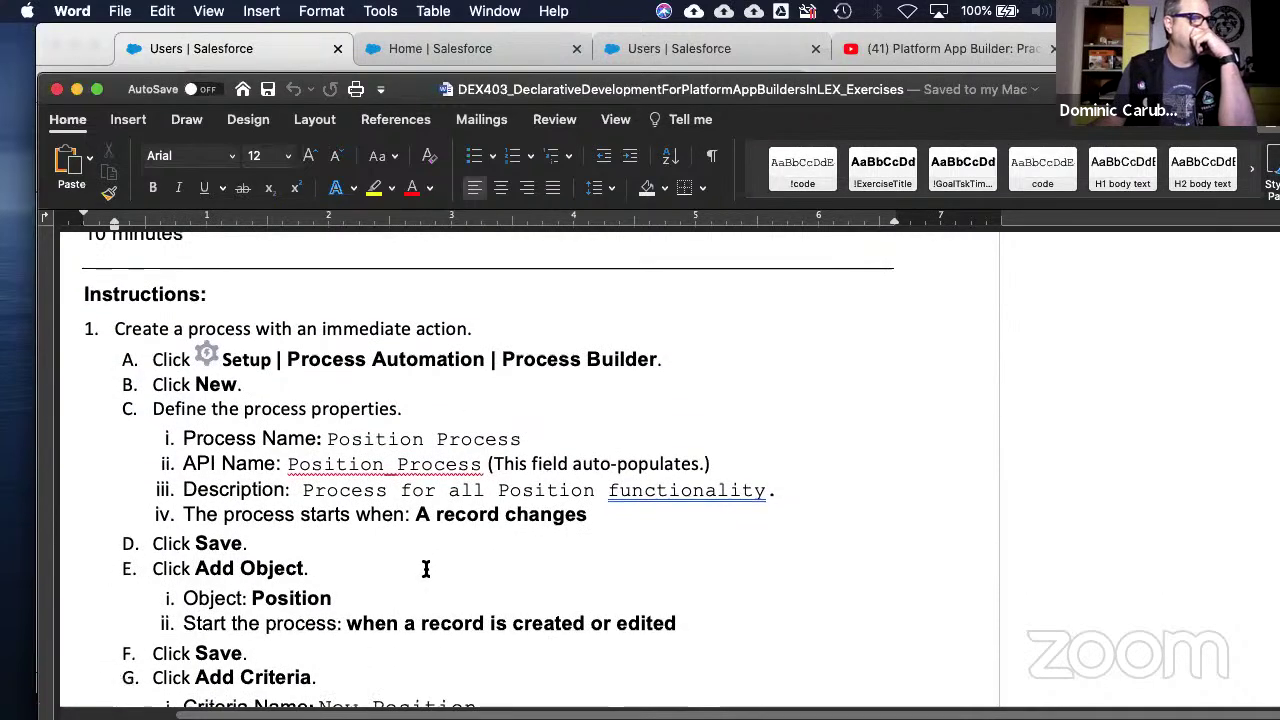
{"action": "scroll", "coordinate": [426, 569], "scroll_direction": "down", "scroll_amount": 2}
{"action": "scroll", "coordinate": [426, 569], "scroll_direction": "down", "scroll_amount": 6}
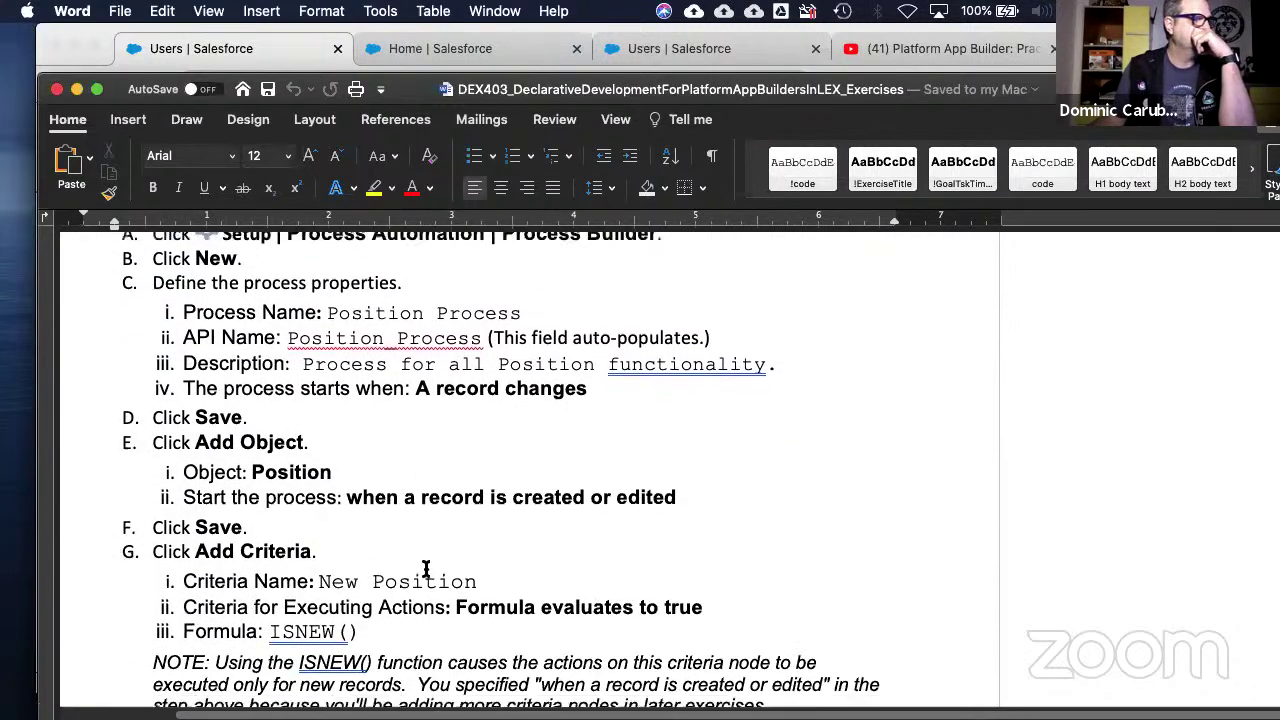
{"action": "scroll", "coordinate": [424, 567], "scroll_direction": "down", "scroll_amount": 1}
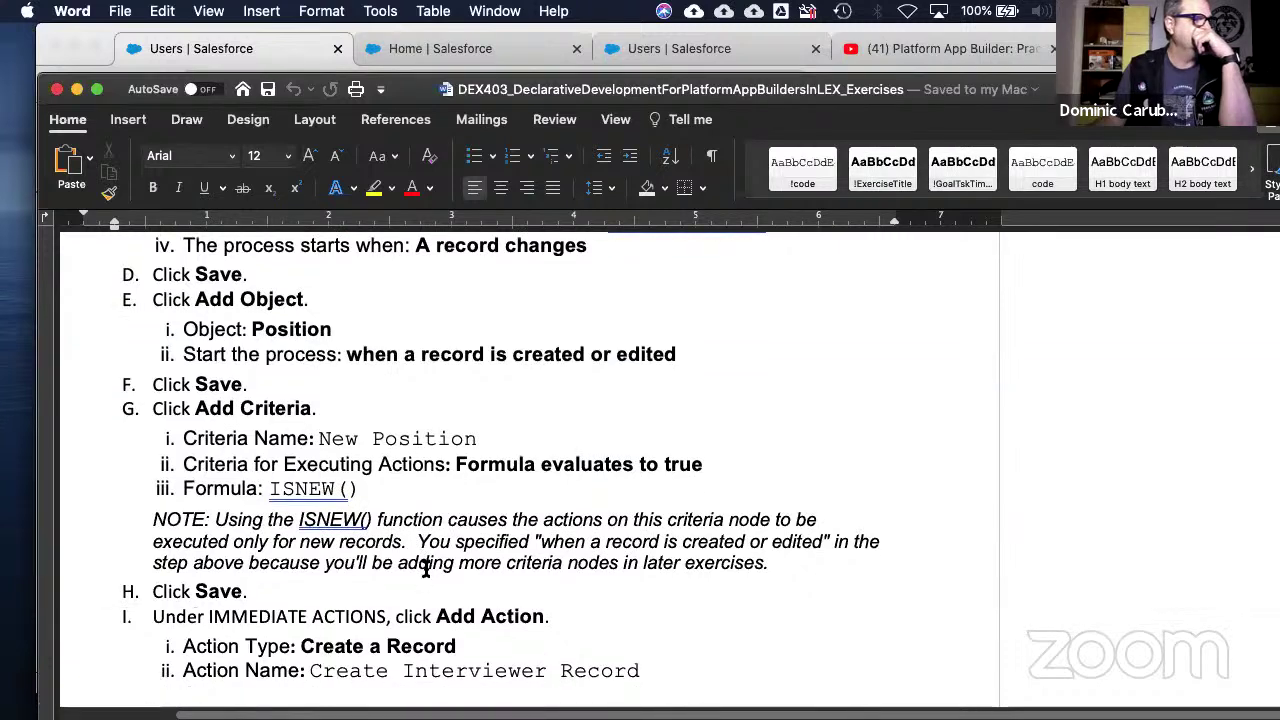
{"action": "scroll", "coordinate": [424, 567], "scroll_direction": "down", "scroll_amount": 5}
{"action": "scroll", "coordinate": [424, 572], "scroll_direction": "down", "scroll_amount": 14}
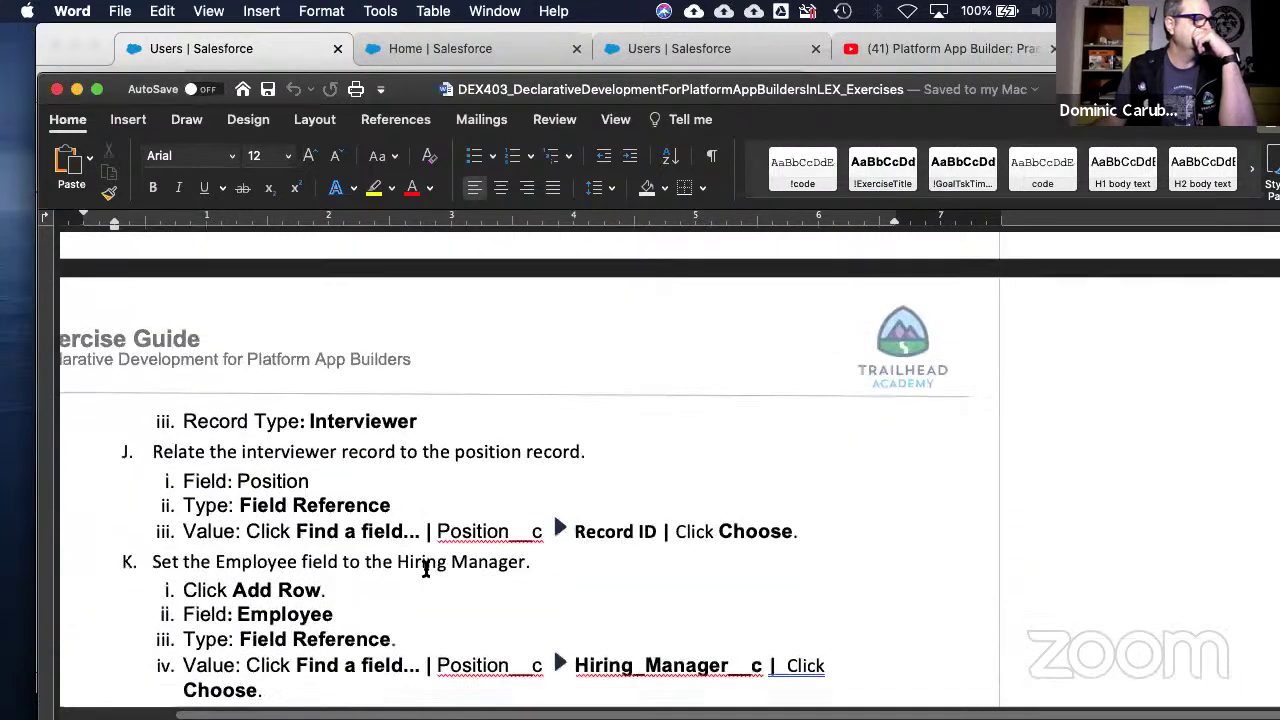
{"action": "scroll", "coordinate": [426, 569], "scroll_direction": "down", "scroll_amount": 4}
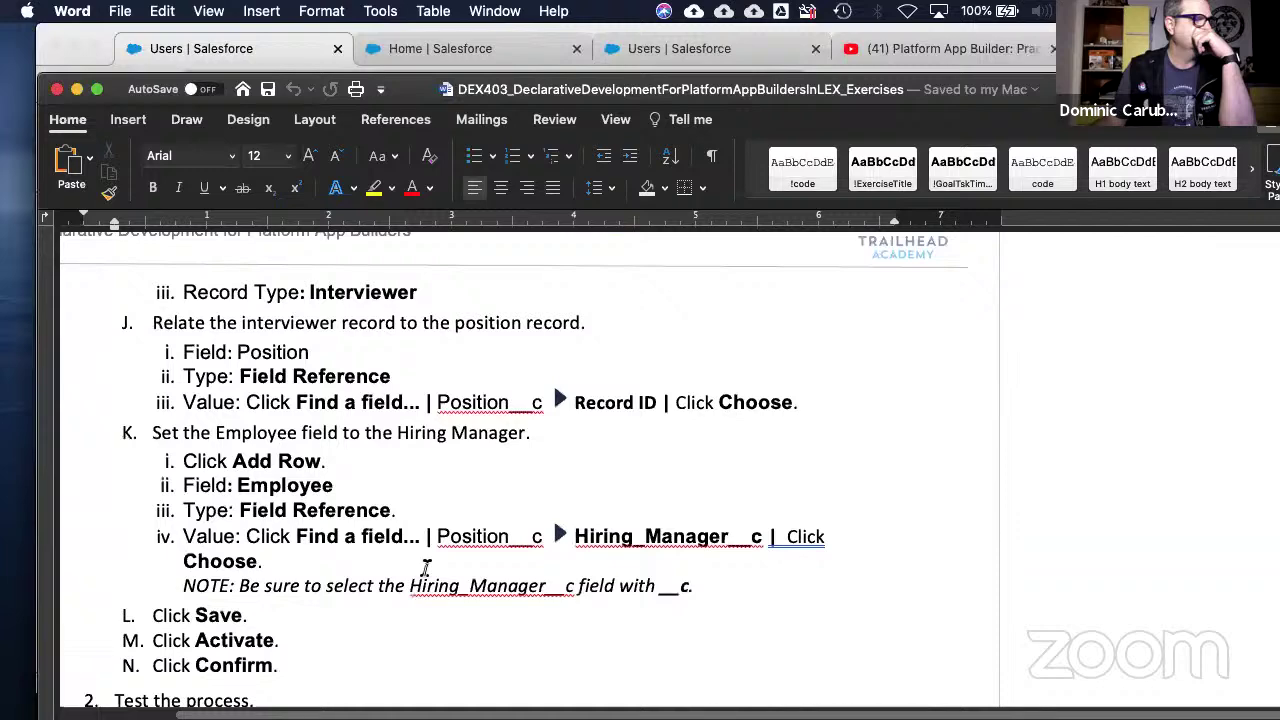
{"action": "scroll", "coordinate": [424, 567], "scroll_direction": "down", "scroll_amount": 20}
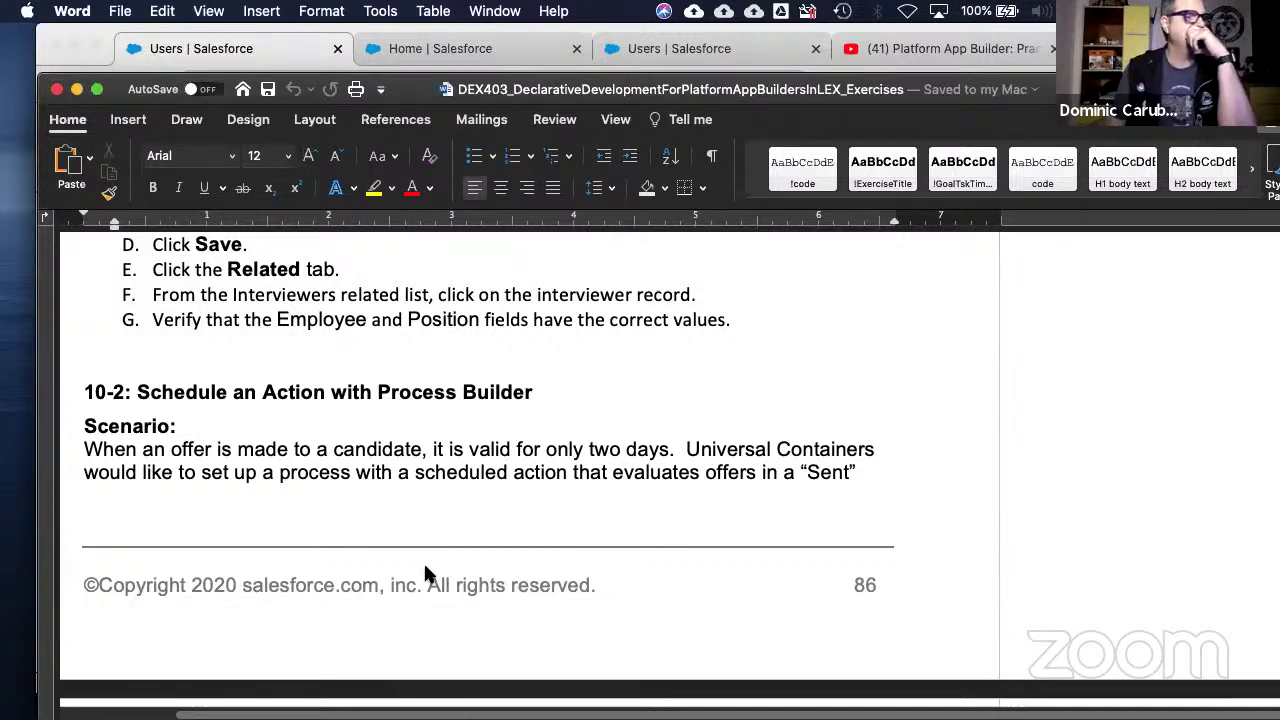
- Read through 10-2's scheduled action steps and table to the 10-3: Integrate Using Outbound Messaging heading
{"action": "scroll", "coordinate": [424, 569], "scroll_direction": "down", "scroll_amount": 9}
{"action": "scroll", "coordinate": [425, 569], "scroll_direction": "down", "scroll_amount": 5}
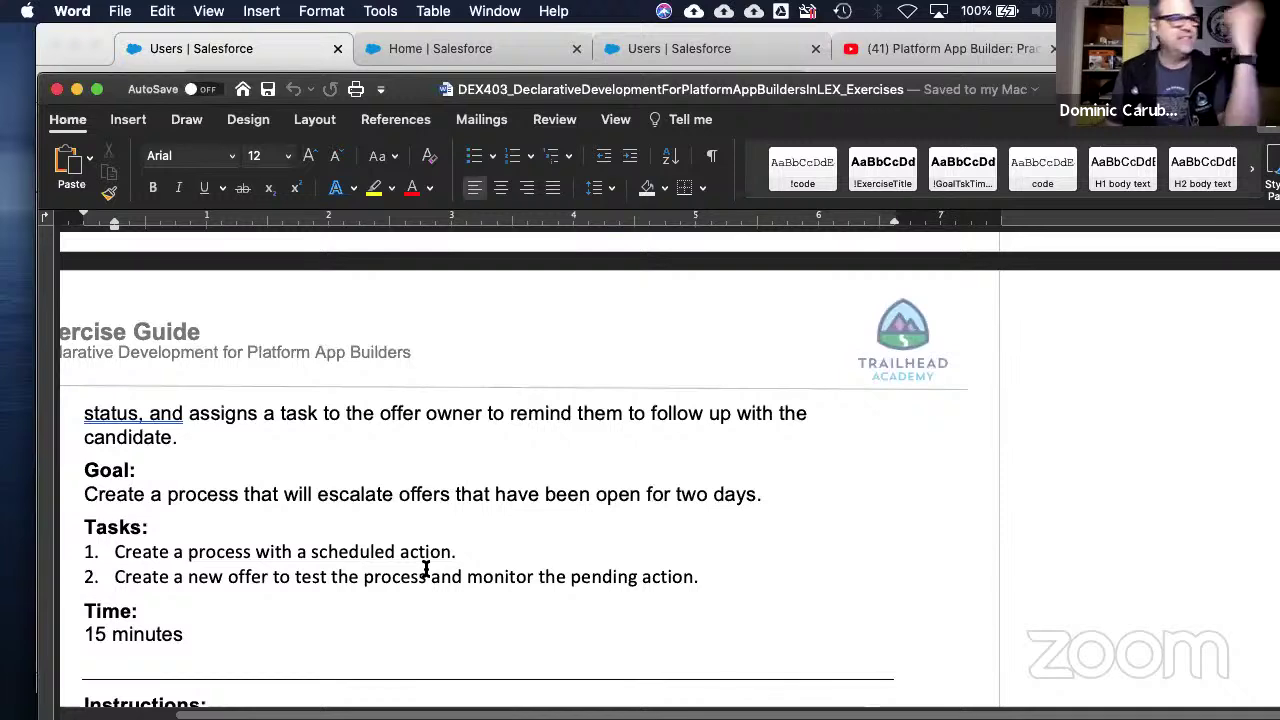
{"action": "scroll", "coordinate": [425, 569], "scroll_direction": "down", "scroll_amount": 1}
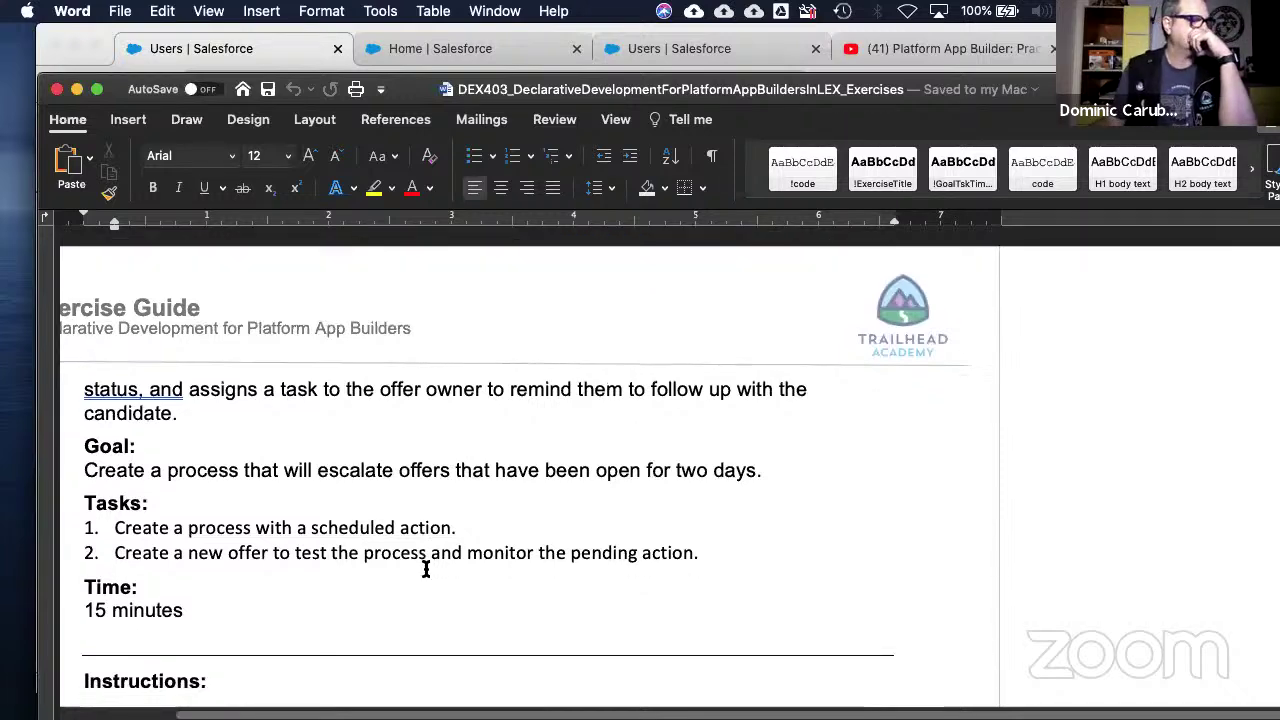
{"action": "scroll", "coordinate": [425, 569], "scroll_direction": "down", "scroll_amount": 13}
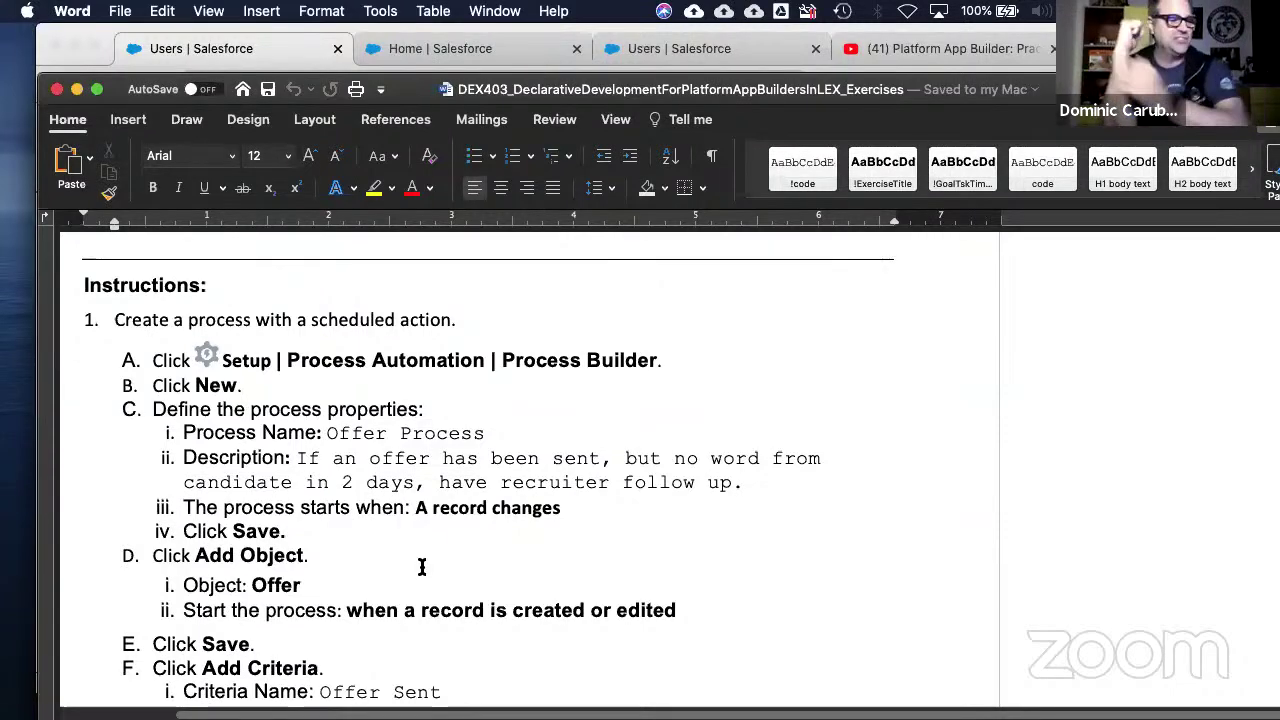
{"action": "scroll", "coordinate": [421, 567], "scroll_direction": "down", "scroll_amount": 5}
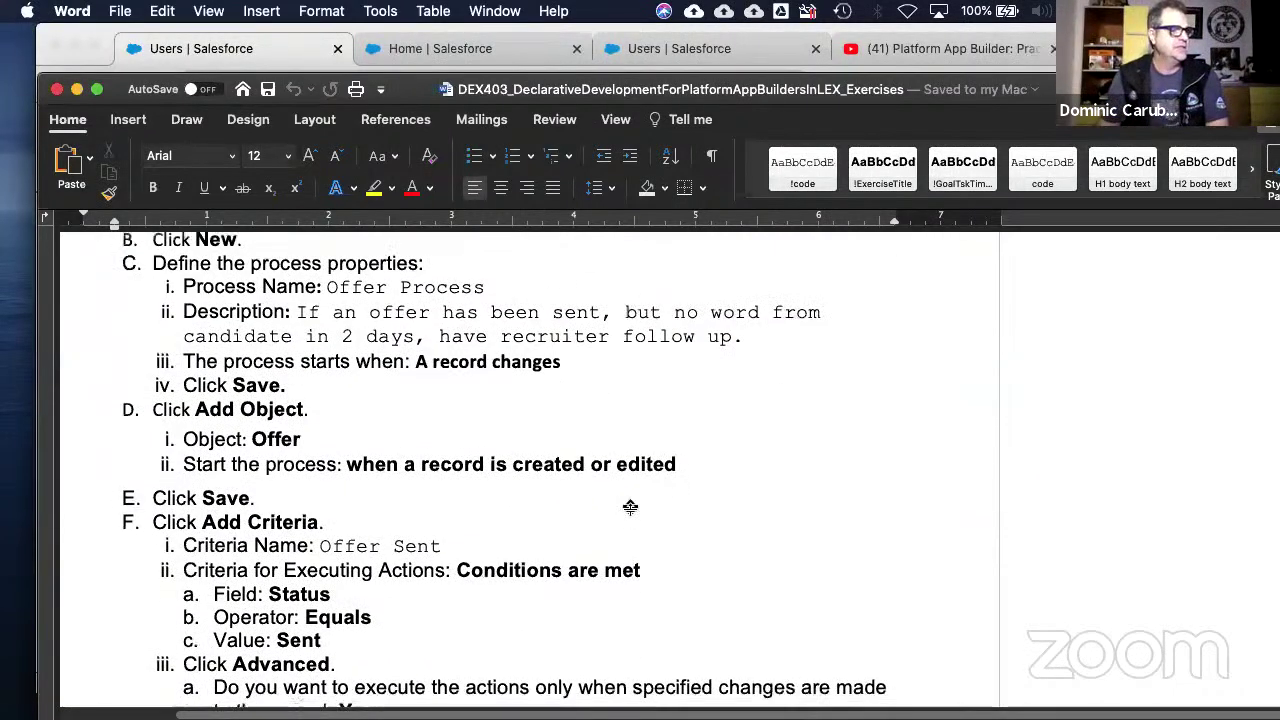
{"action": "scroll", "coordinate": [521, 535], "scroll_direction": "down", "scroll_amount": 10}
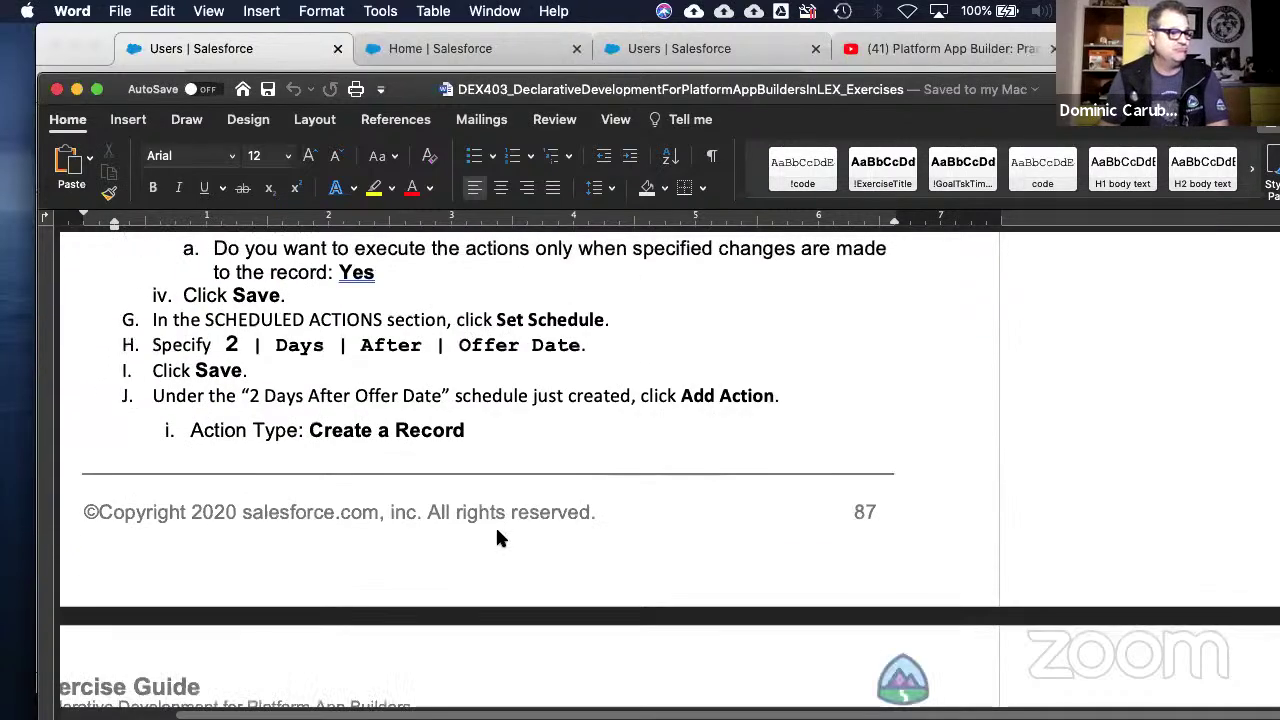
{"action": "scroll", "coordinate": [497, 538], "scroll_direction": "down", "scroll_amount": 5}
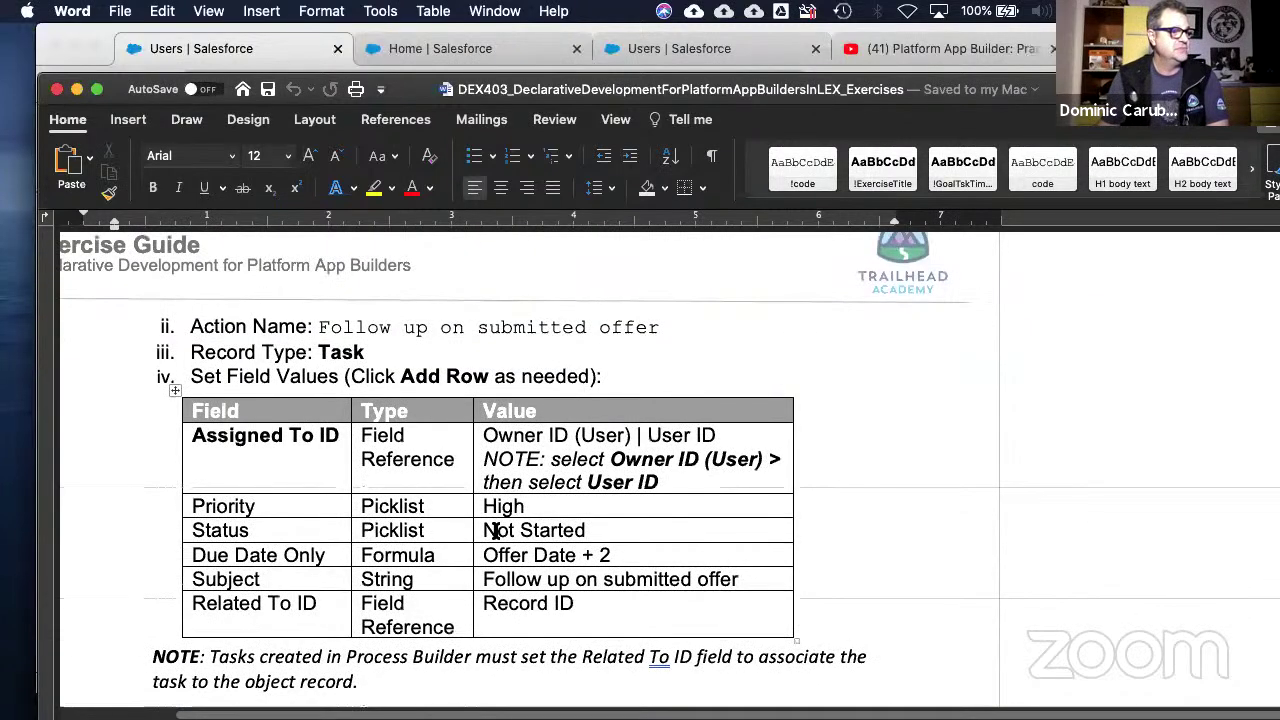
{"action": "scroll", "coordinate": [495, 530], "scroll_direction": "down", "scroll_amount": 8}
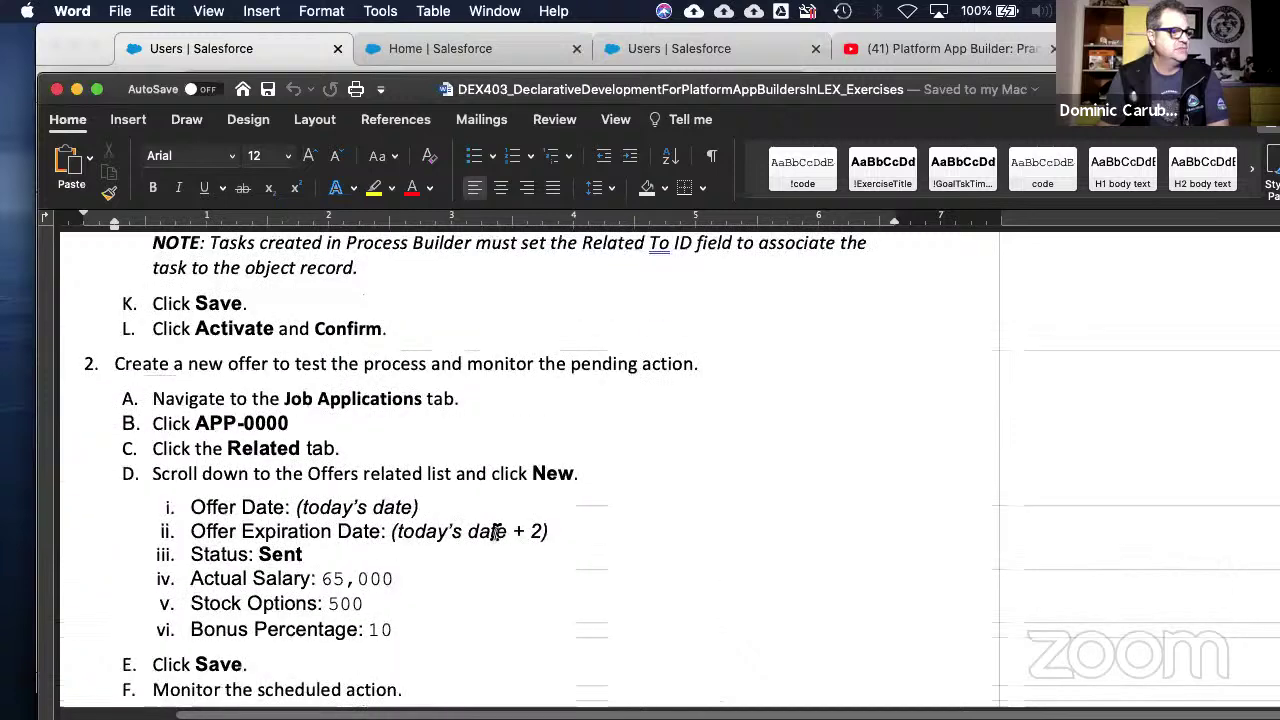
{"action": "scroll", "coordinate": [495, 531], "scroll_direction": "down", "scroll_amount": 4}
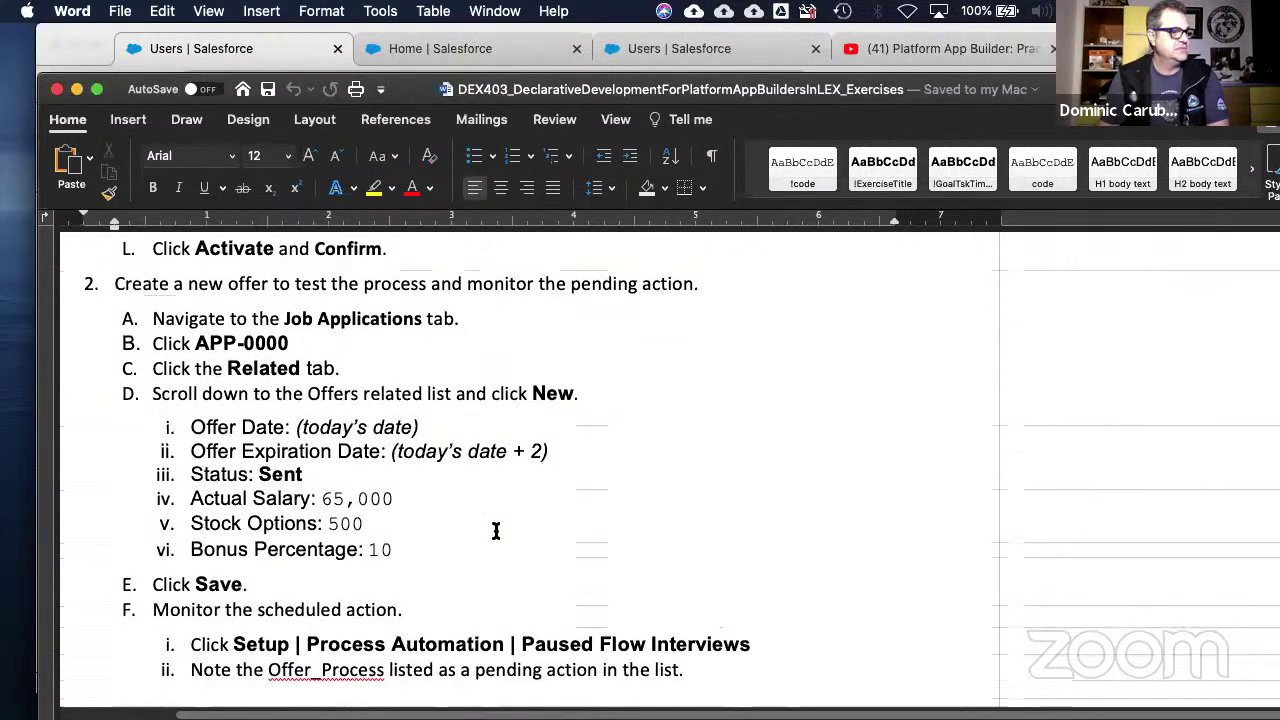
{"action": "scroll", "coordinate": [495, 531], "scroll_direction": "down", "scroll_amount": 11}
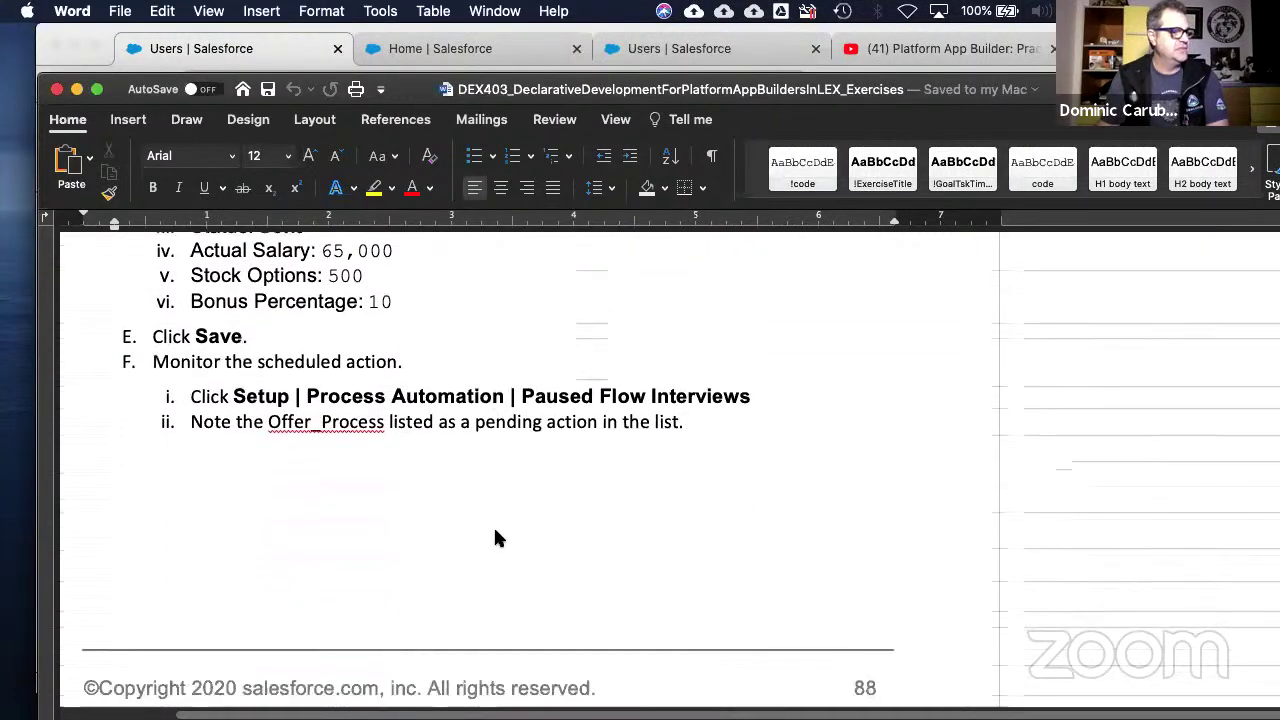
{"action": "scroll", "coordinate": [495, 531], "scroll_direction": "down", "scroll_amount": 2}
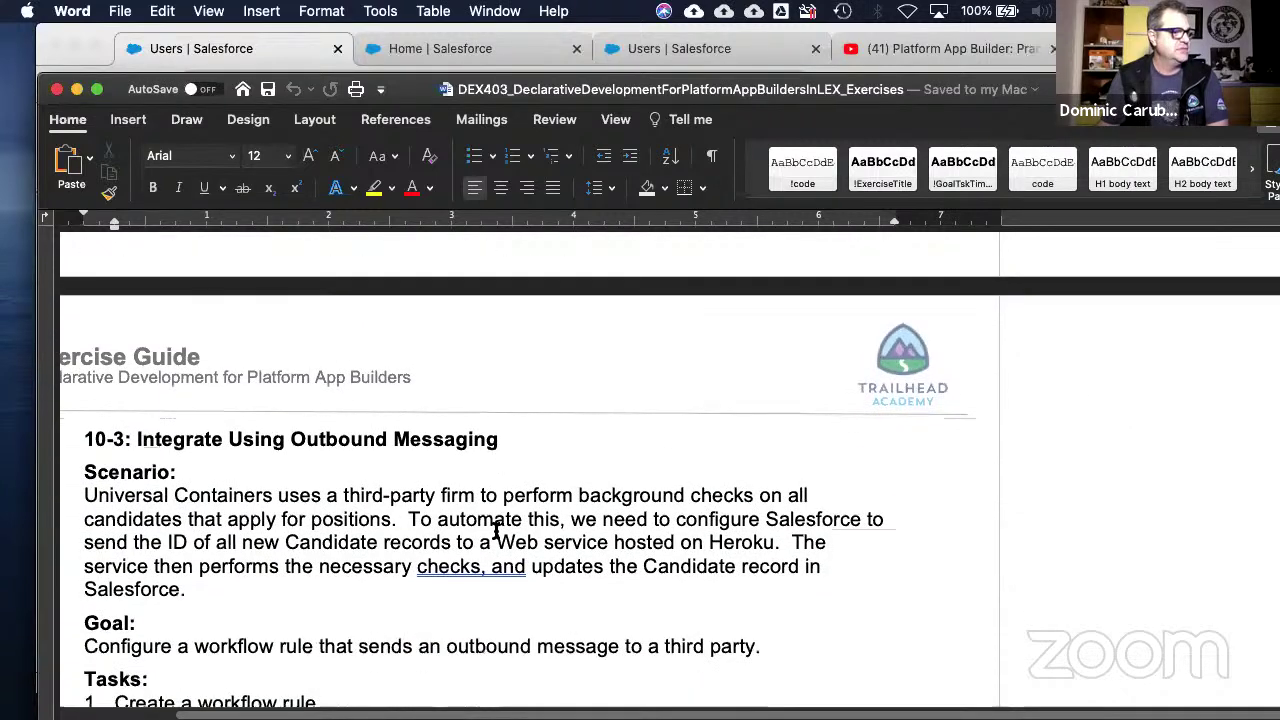
- Read the remaining step 3 Outbound Message test instructions
{"action": "scroll", "coordinate": [495, 531], "scroll_direction": "down", "scroll_amount": 1}
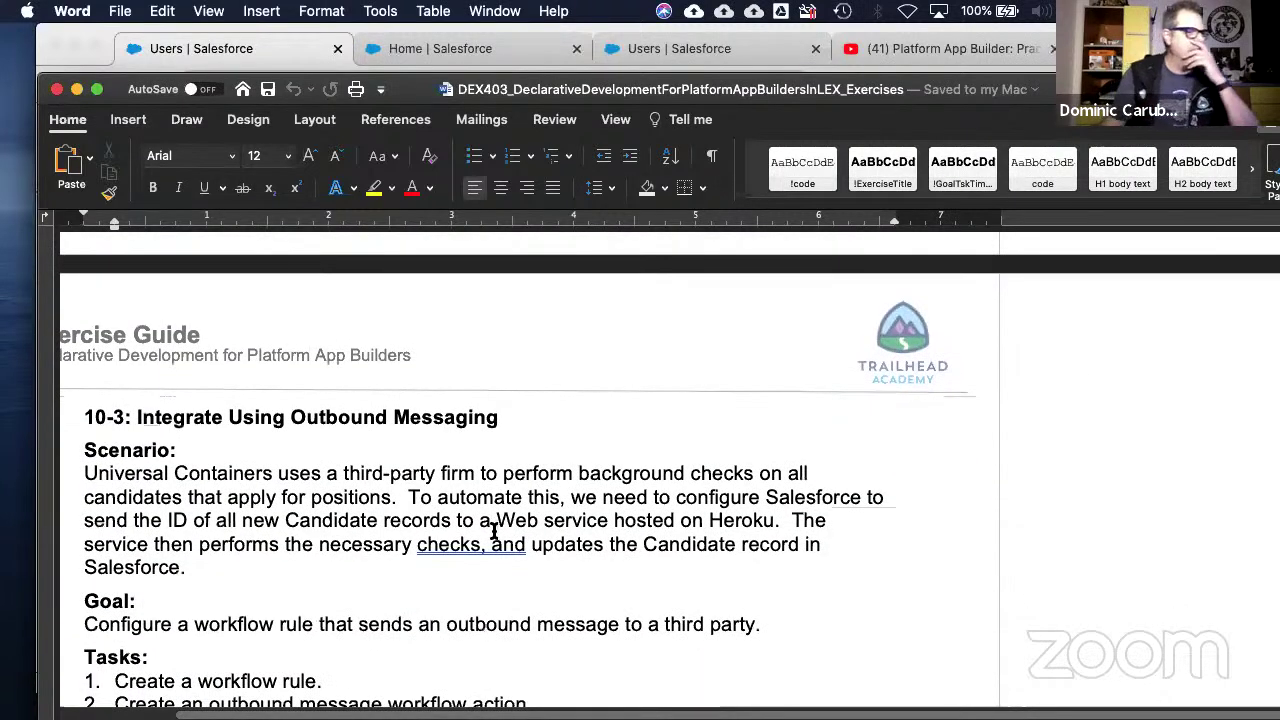
{"action": "scroll", "coordinate": [493, 531], "scroll_direction": "down", "scroll_amount": 2}
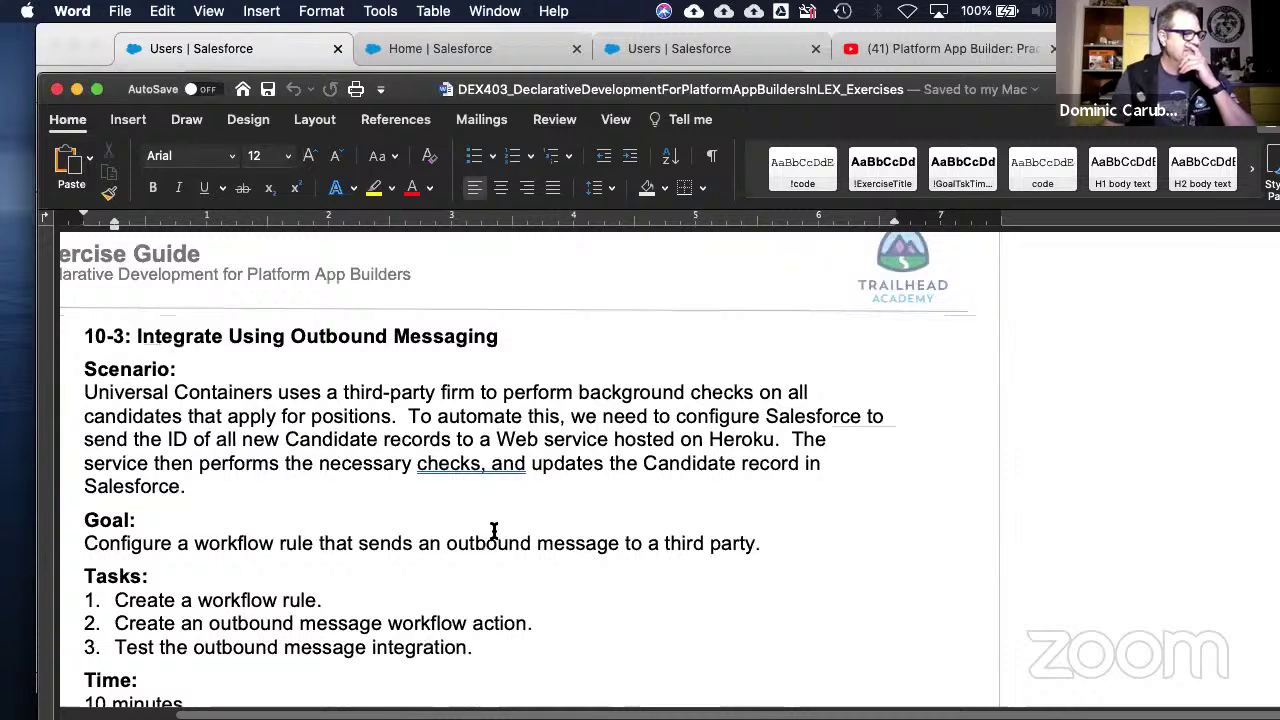
{"action": "scroll", "coordinate": [493, 531], "scroll_direction": "down", "scroll_amount": 1}
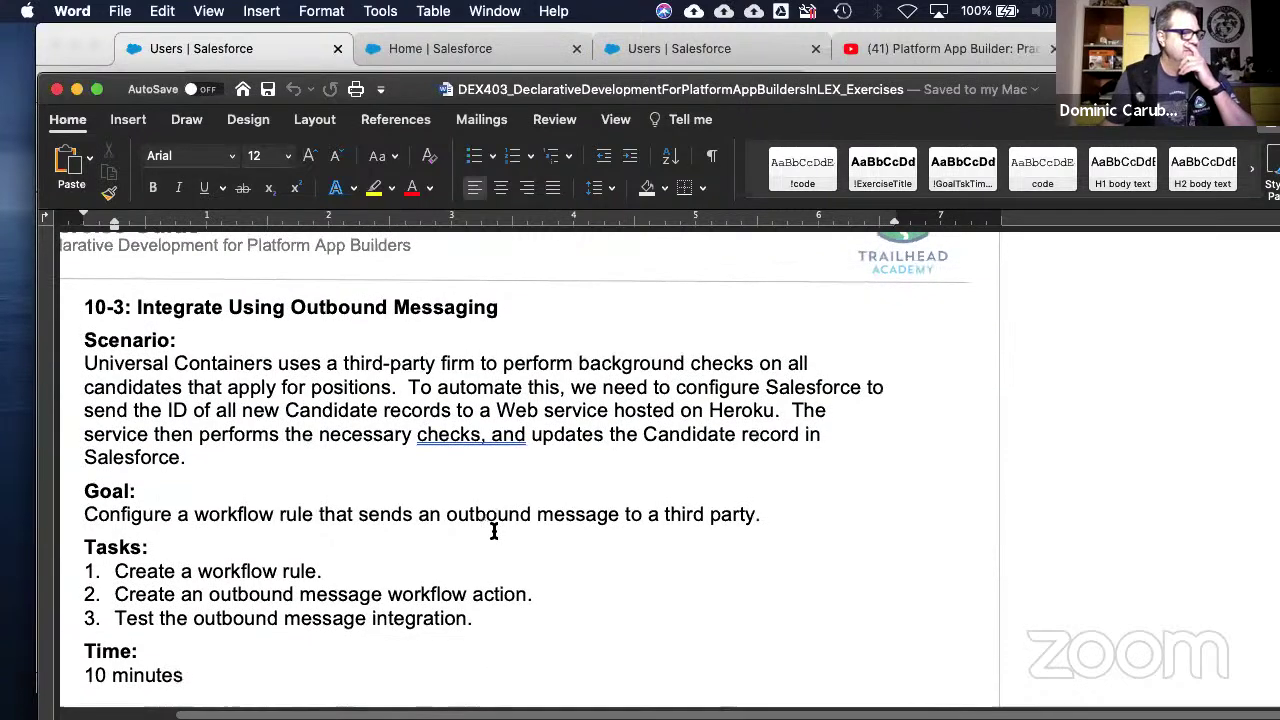
{"action": "left_click", "coordinate": [486, 440]}
{"action": "scroll", "coordinate": [462, 510], "scroll_direction": "down", "scroll_amount": 4}
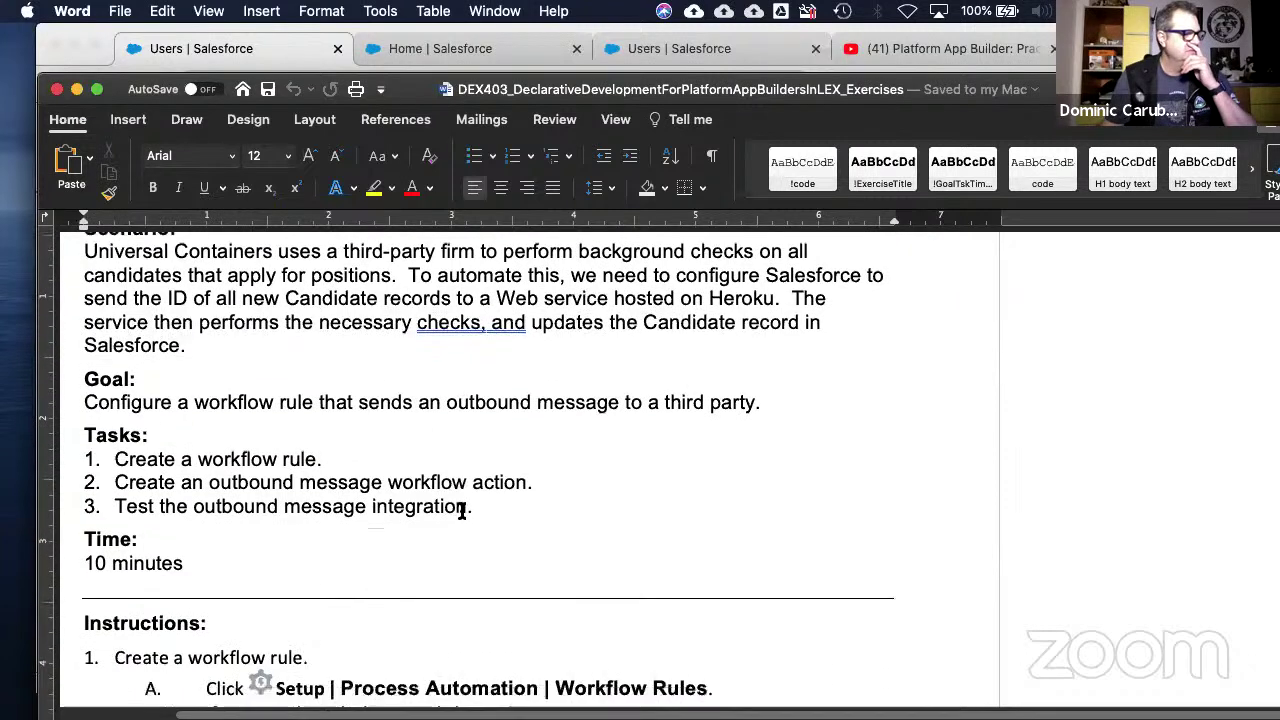
{"action": "scroll", "coordinate": [462, 511], "scroll_direction": "down", "scroll_amount": 5}
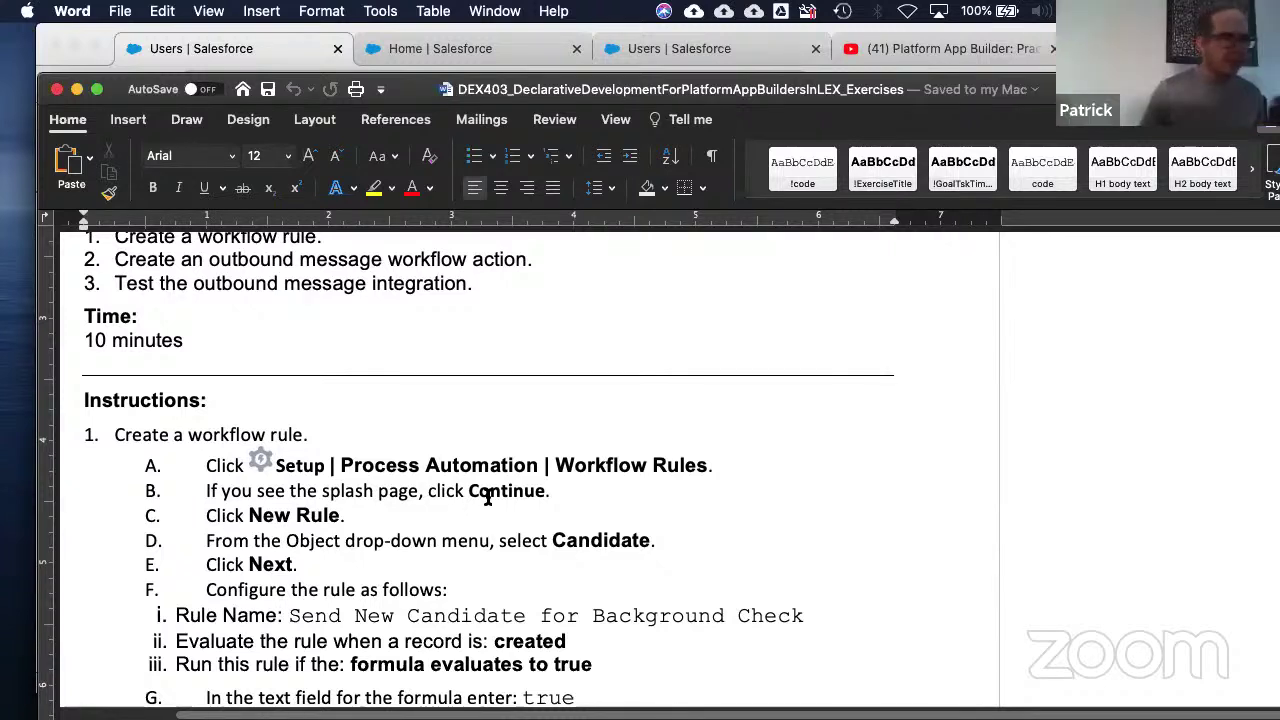
- Continue to the 10-4: Automate Account Rating Schedule 'WORK IT OUT' page with its Annual Revenue scenario
{"action": "scroll", "coordinate": [487, 492], "scroll_direction": "down", "scroll_amount": 2}
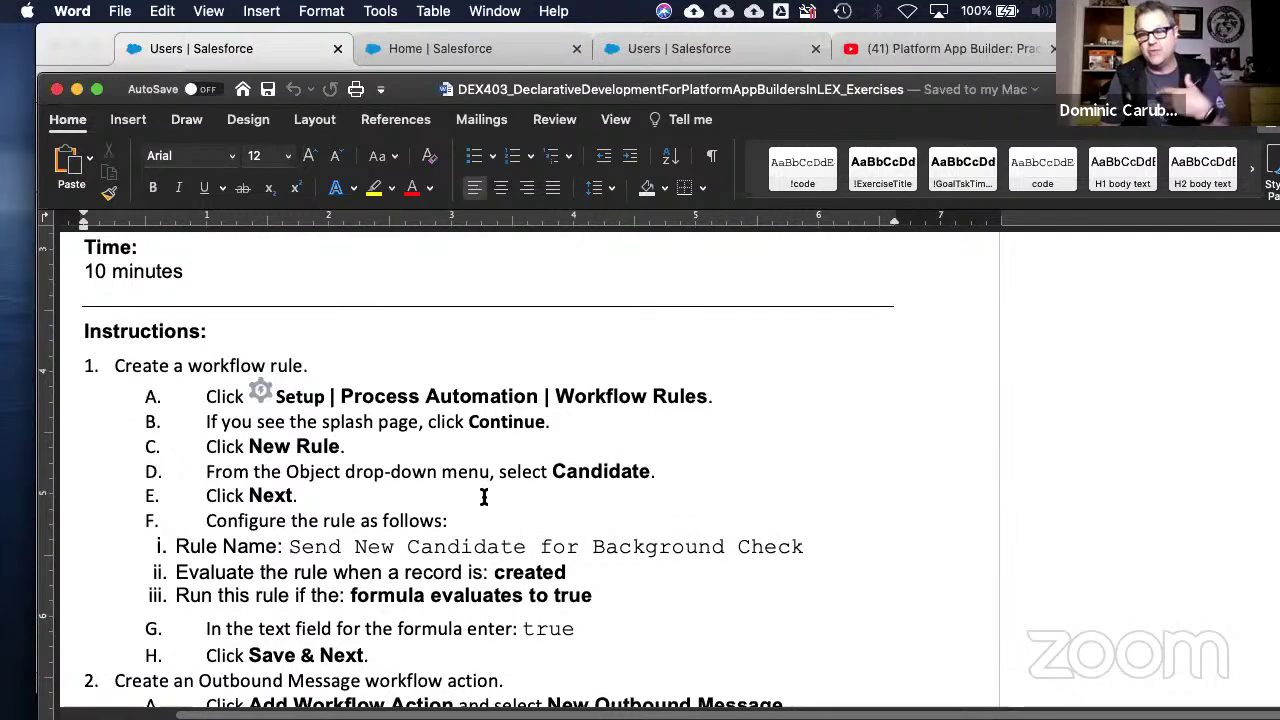
{"action": "scroll", "coordinate": [484, 498], "scroll_direction": "down", "scroll_amount": 3}
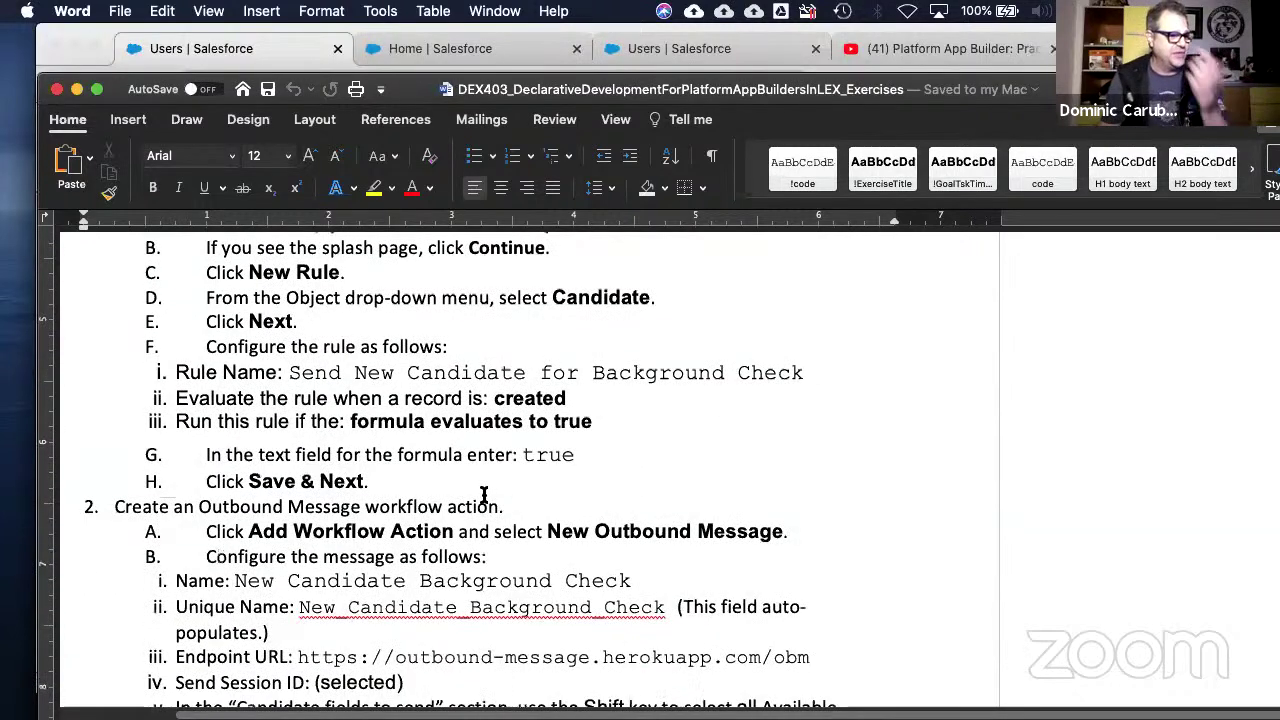
{"action": "scroll", "coordinate": [484, 495], "scroll_direction": "down", "scroll_amount": 2}
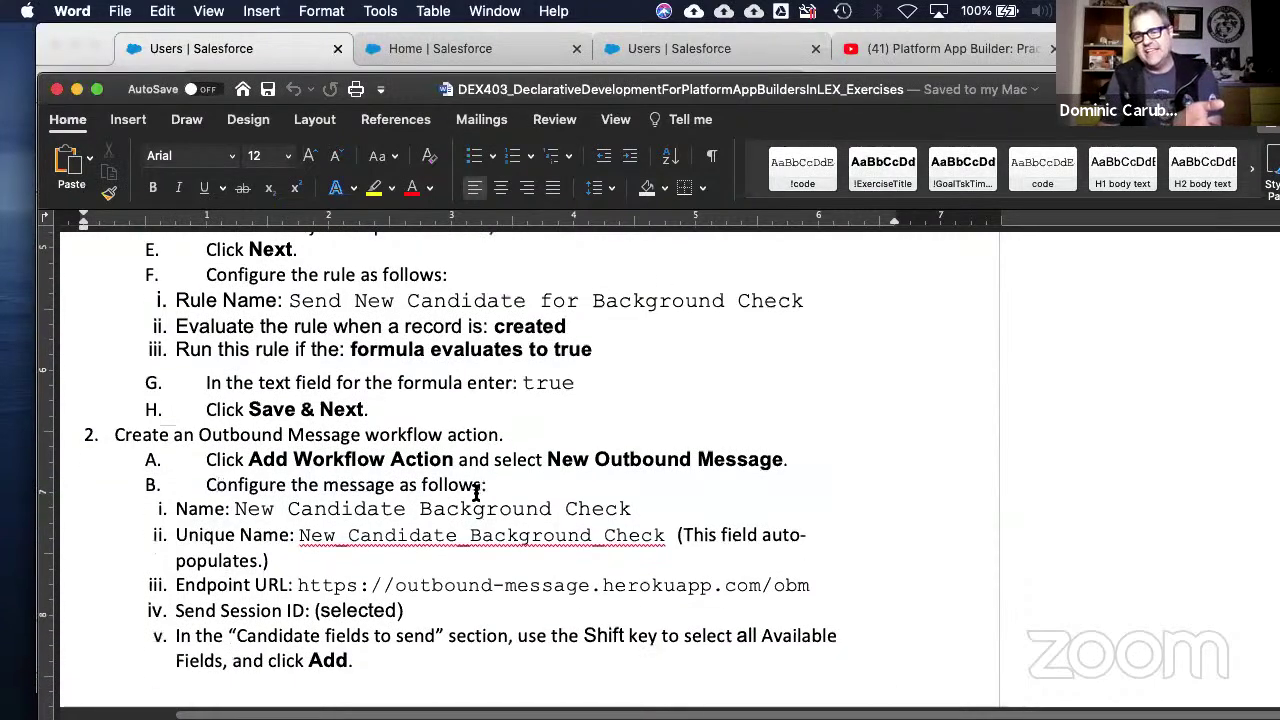
{"action": "scroll", "coordinate": [476, 493], "scroll_direction": "down", "scroll_amount": 1}
{"action": "scroll", "coordinate": [476, 490], "scroll_direction": "down", "scroll_amount": 2}
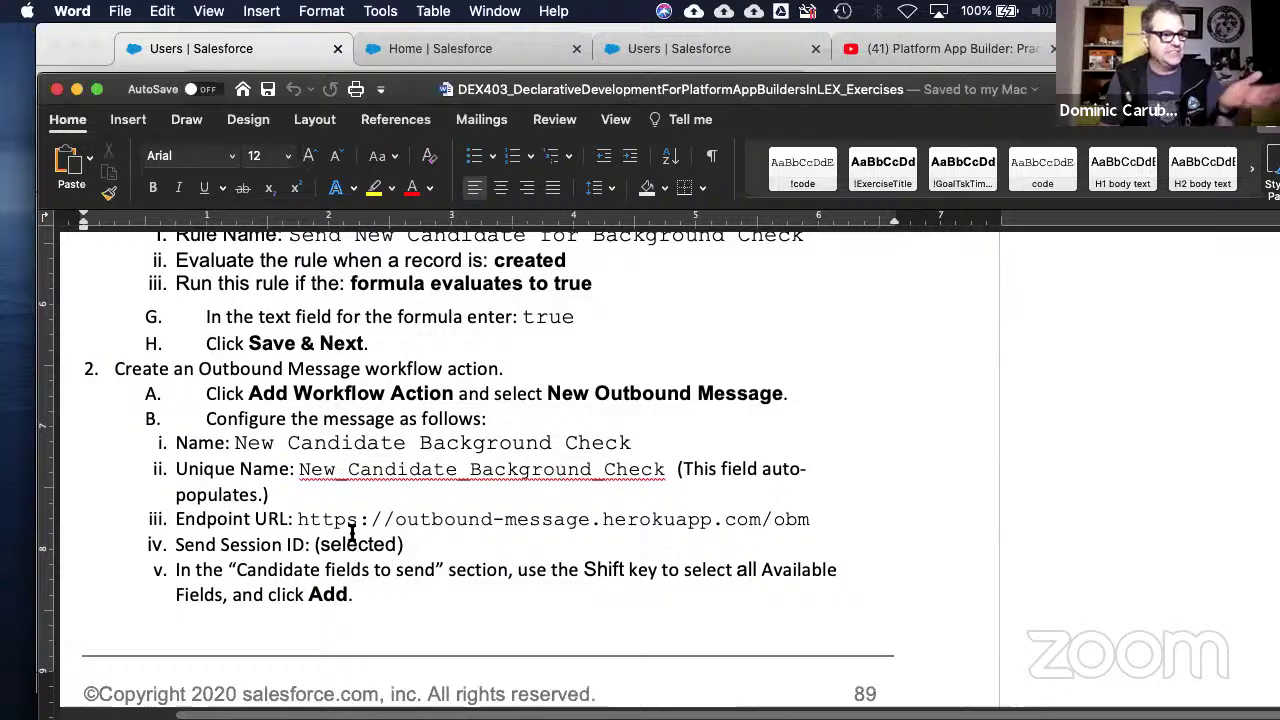
{"action": "scroll", "coordinate": [358, 530], "scroll_direction": "down", "scroll_amount": 3}
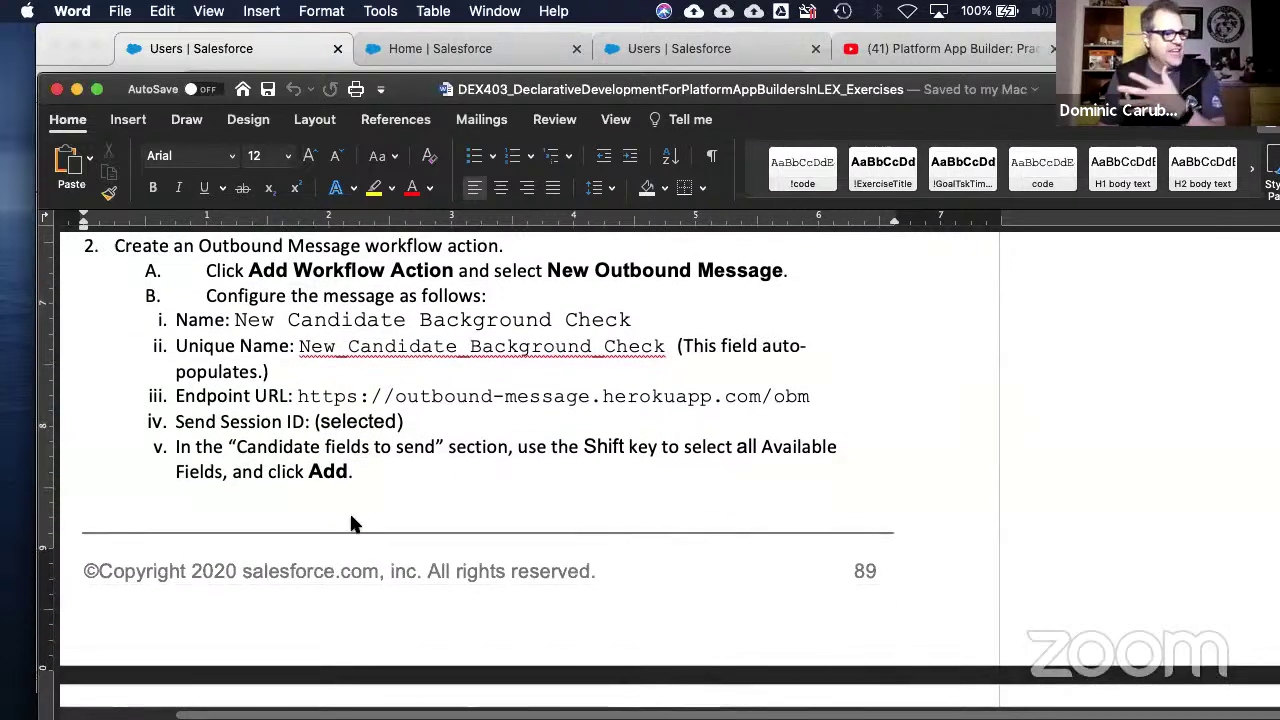
{"action": "scroll", "coordinate": [304, 476], "scroll_direction": "down", "scroll_amount": 1}
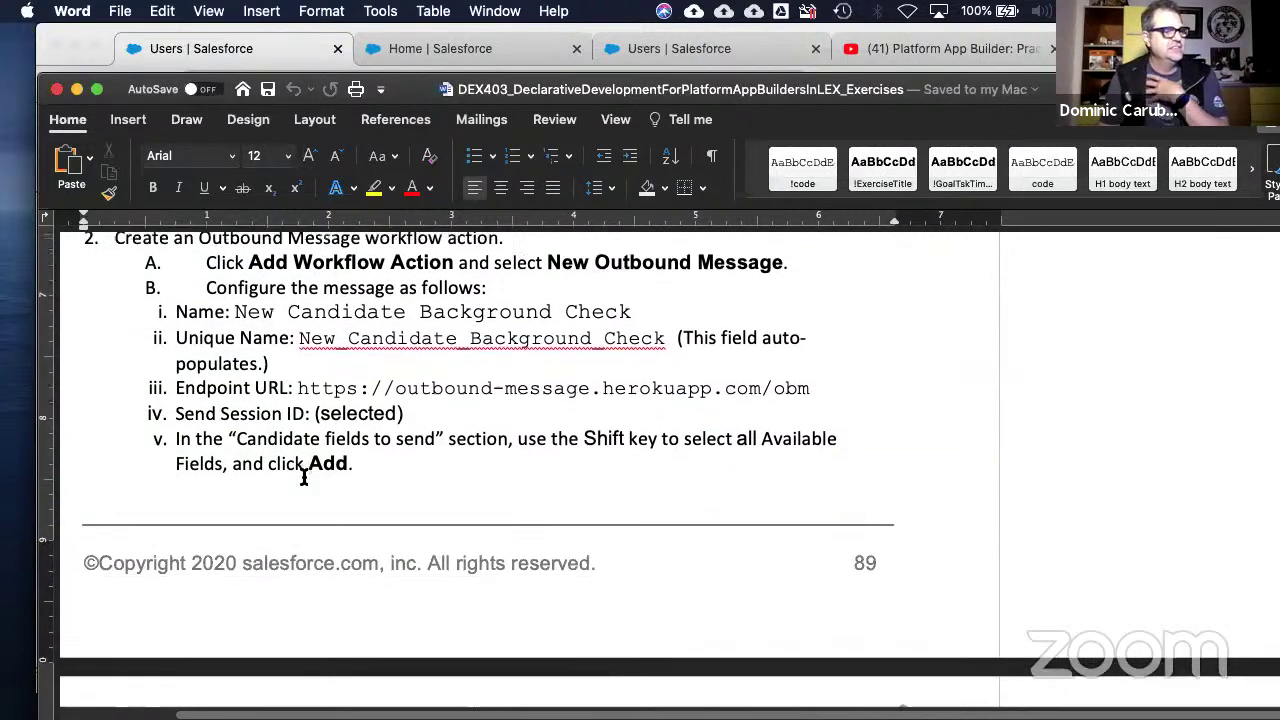
{"action": "scroll", "coordinate": [304, 476], "scroll_direction": "down", "scroll_amount": 1}
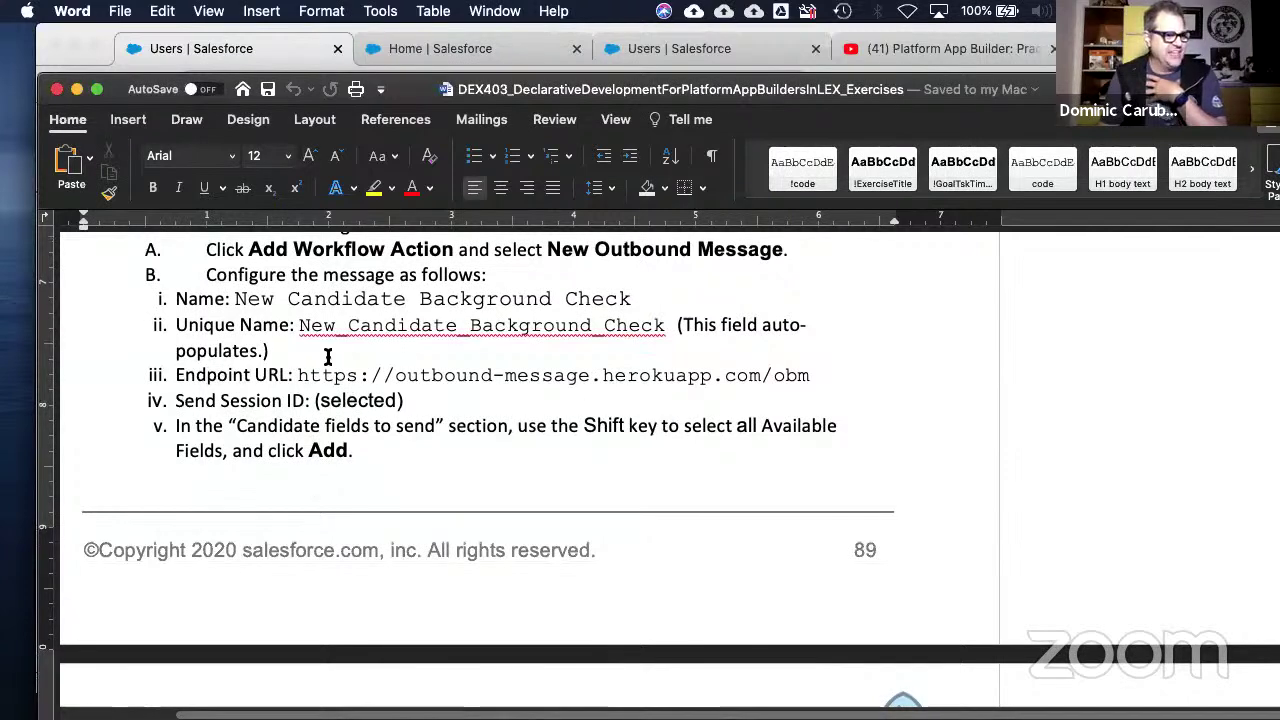
{"action": "scroll", "coordinate": [500, 485], "scroll_direction": "down", "scroll_amount": 8}
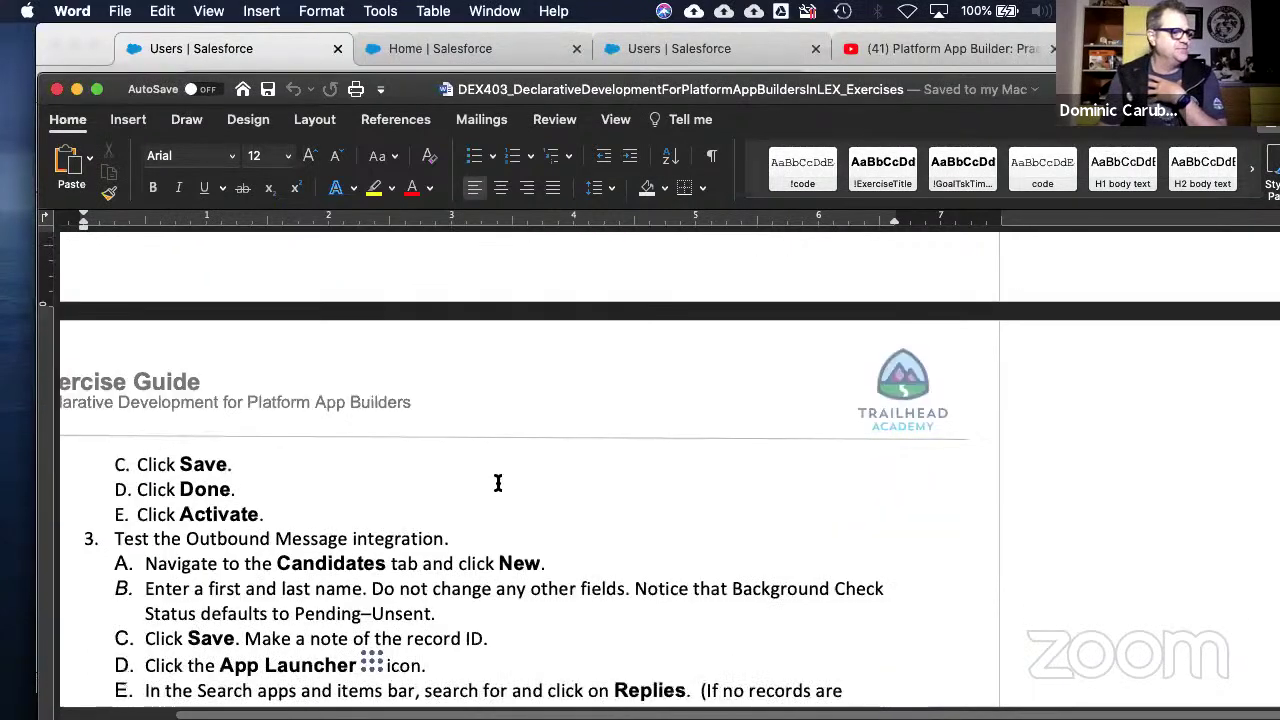
{"action": "scroll", "coordinate": [498, 483], "scroll_direction": "down", "scroll_amount": 2}
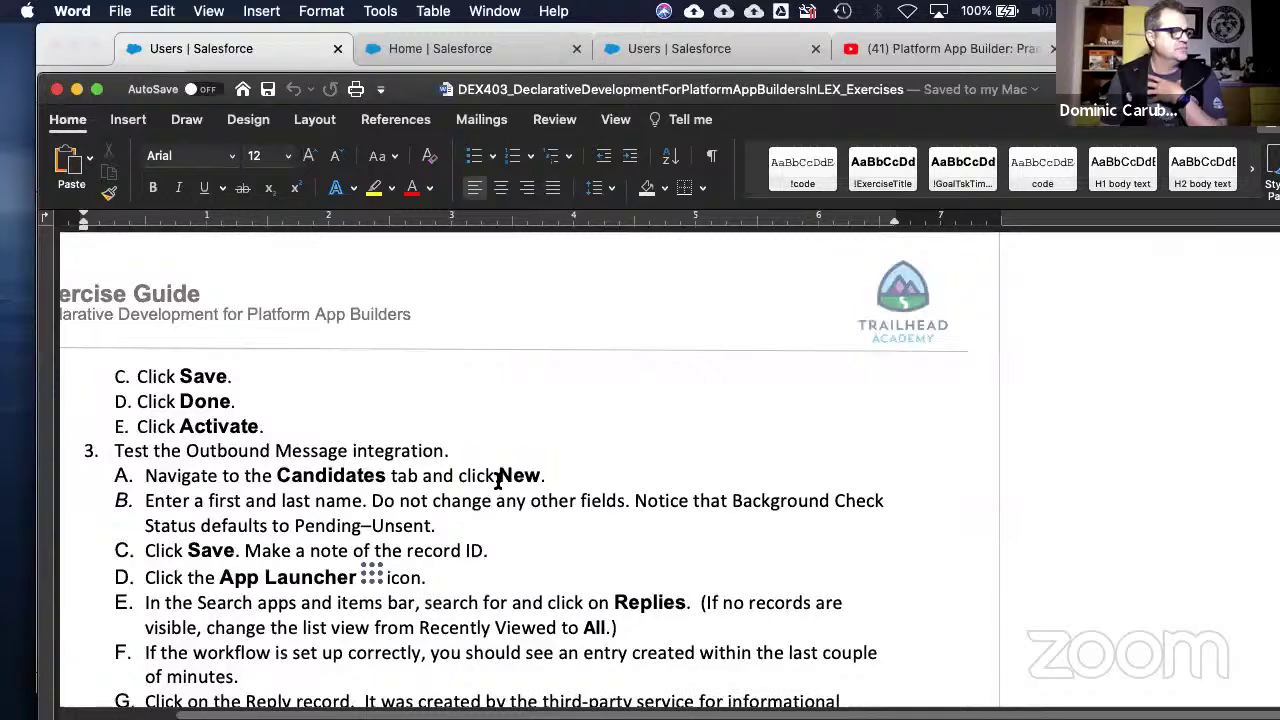
{"action": "scroll", "coordinate": [499, 483], "scroll_direction": "down", "scroll_amount": 2}
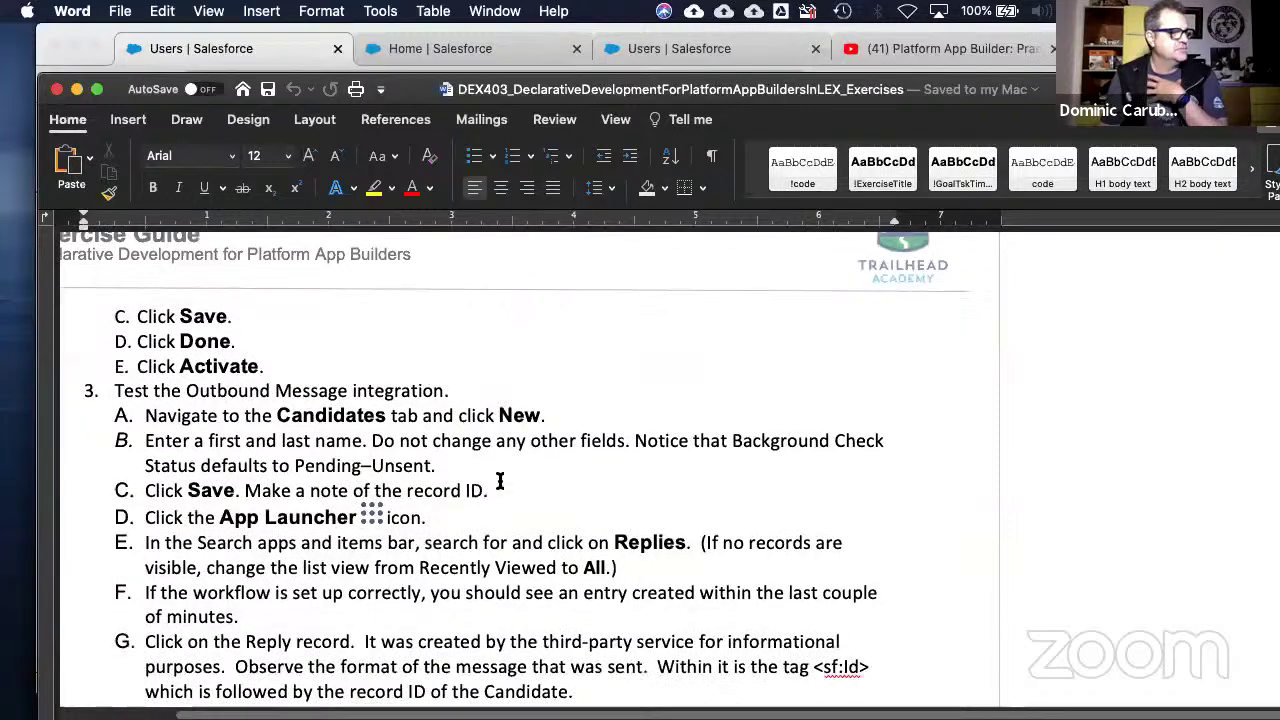
{"action": "scroll", "coordinate": [500, 483], "scroll_direction": "down", "scroll_amount": 6}
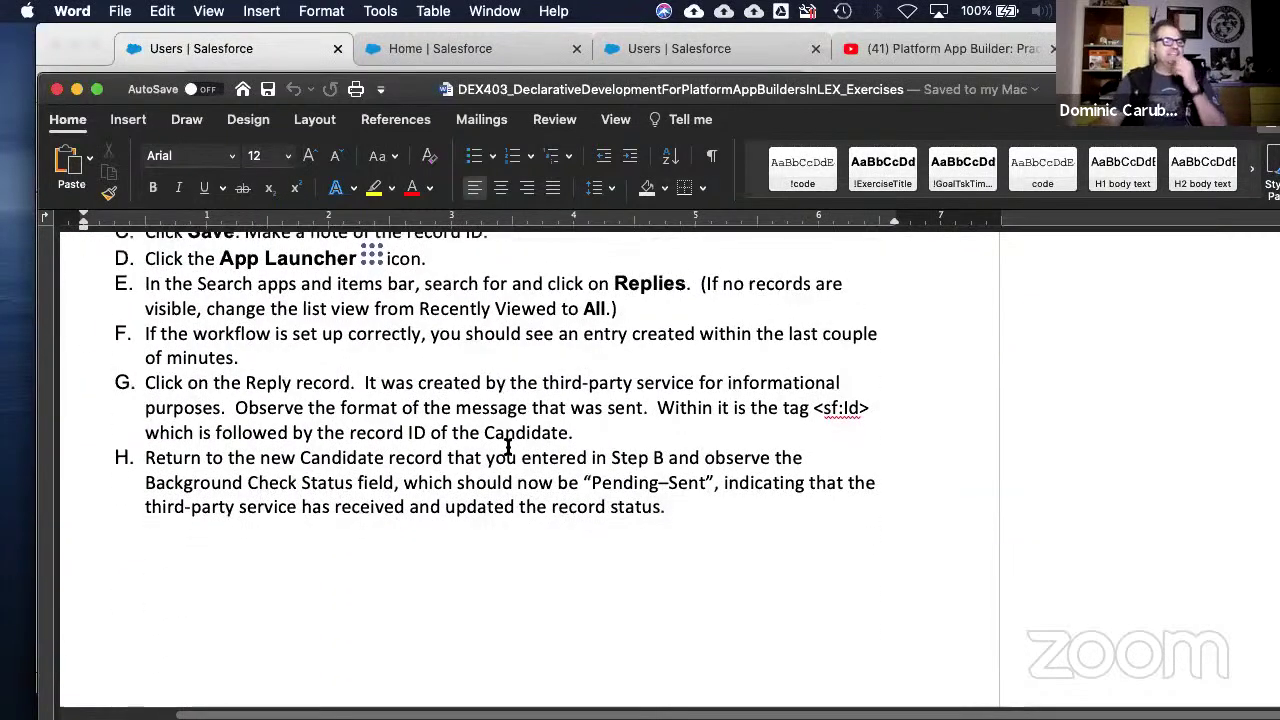
{"action": "scroll", "coordinate": [508, 449], "scroll_direction": "down", "scroll_amount": 1}
{"action": "scroll", "coordinate": [509, 449], "scroll_direction": "down", "scroll_amount": 1}
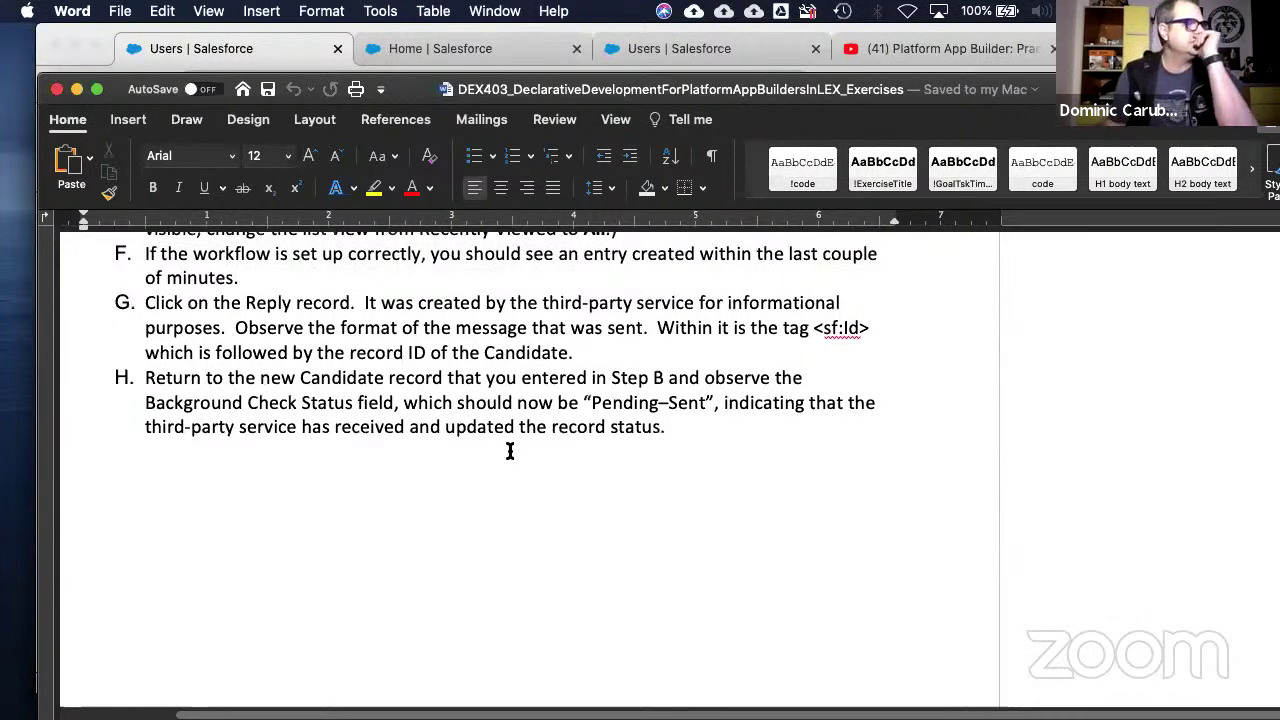
{"action": "scroll", "coordinate": [541, 505], "scroll_direction": "down", "scroll_amount": 10}
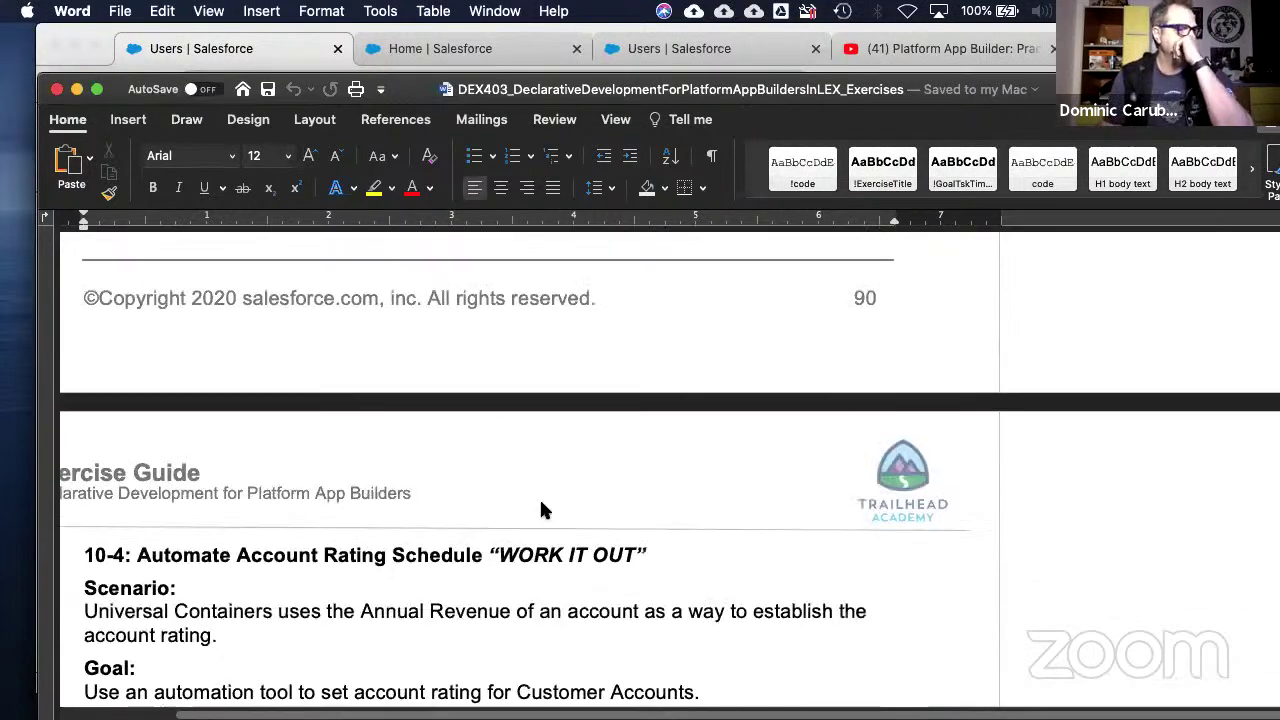
- Review 10-4's revenue/rating table and continue to the 11-1: Create Multi-Step Approval Process page
{"action": "scroll", "coordinate": [541, 505], "scroll_direction": "down", "scroll_amount": 4}
{"action": "scroll", "coordinate": [542, 502], "scroll_direction": "down", "scroll_amount": 2}
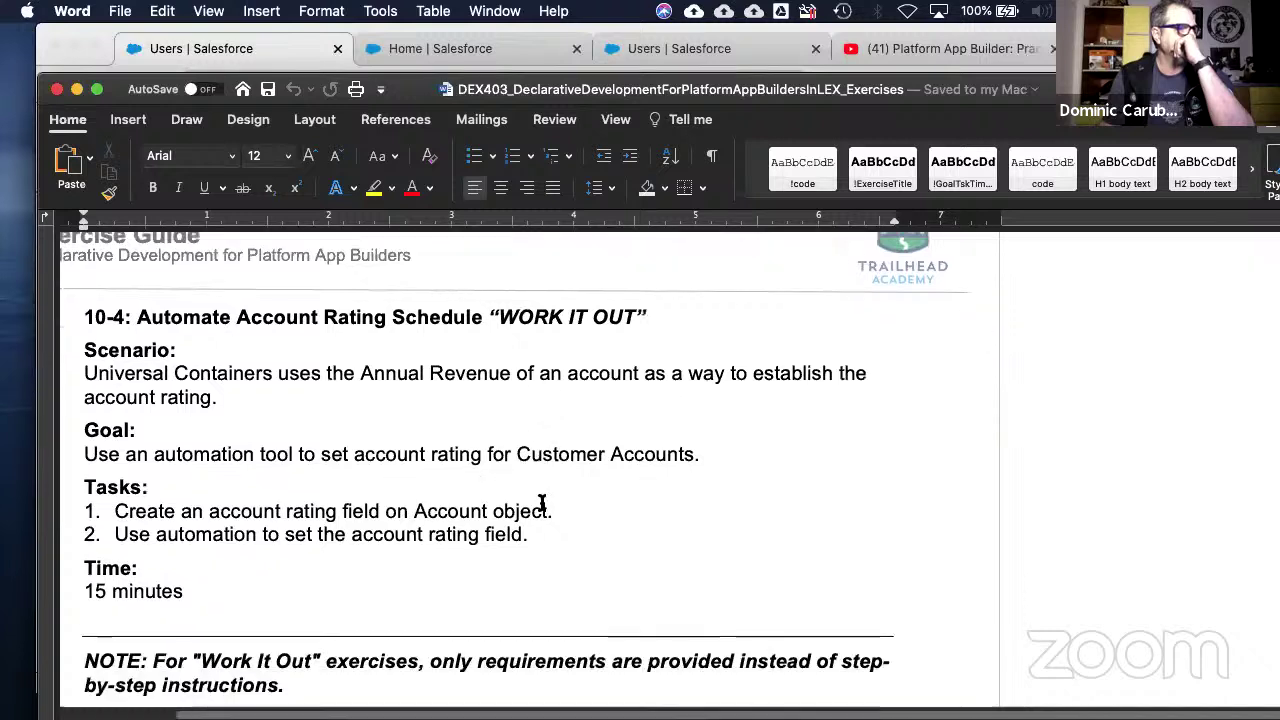
{"action": "scroll", "coordinate": [542, 503], "scroll_direction": "down", "scroll_amount": 1}
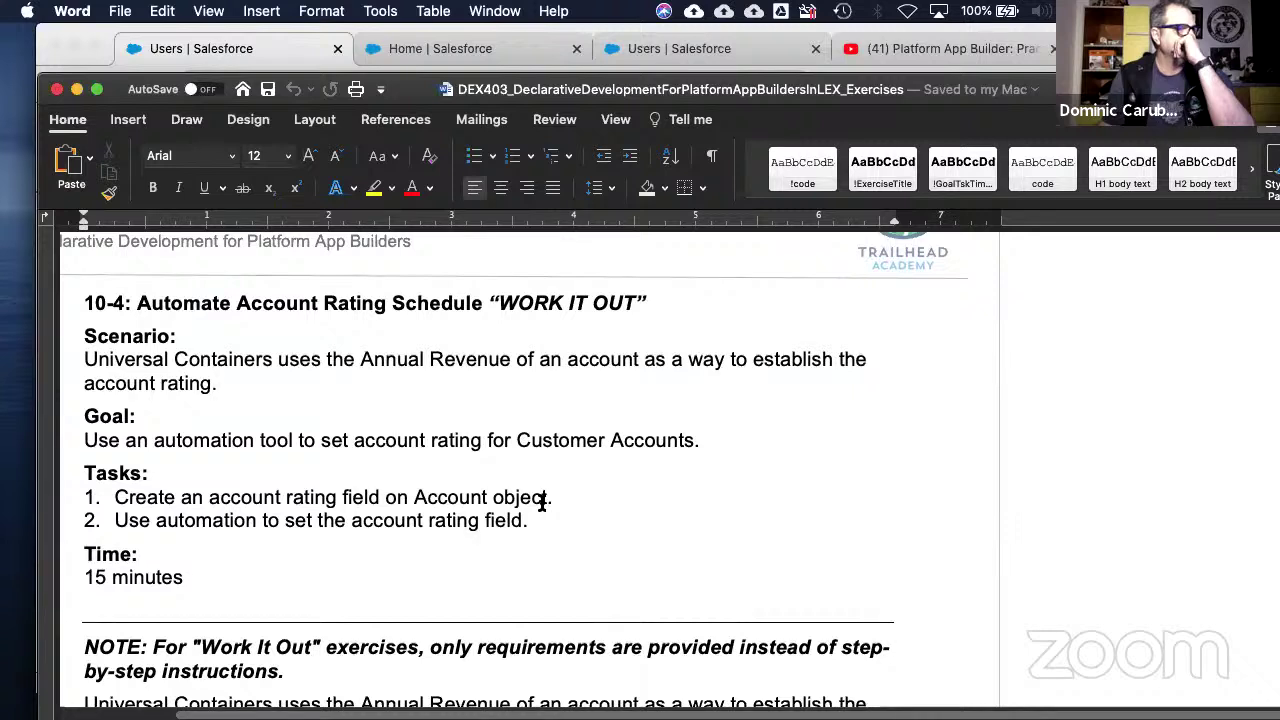
{"action": "scroll", "coordinate": [542, 503], "scroll_direction": "down", "scroll_amount": 3}
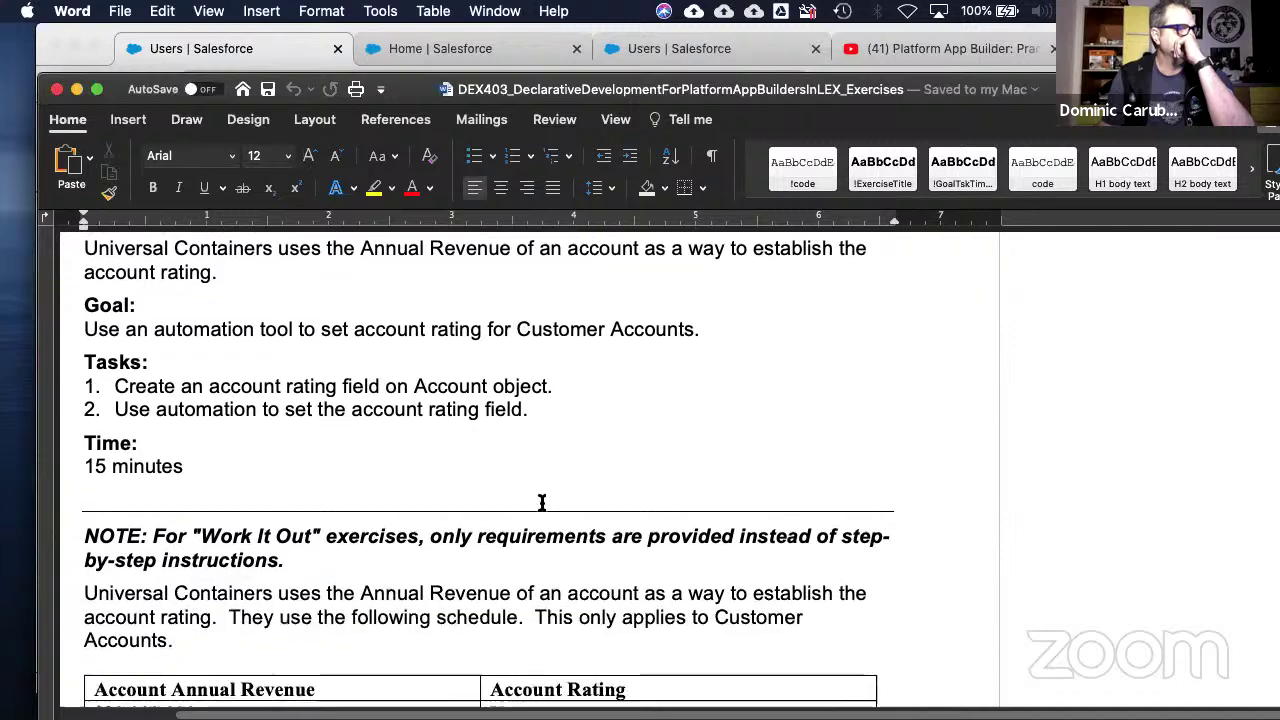
{"action": "scroll", "coordinate": [541, 503], "scroll_direction": "down", "scroll_amount": 3}
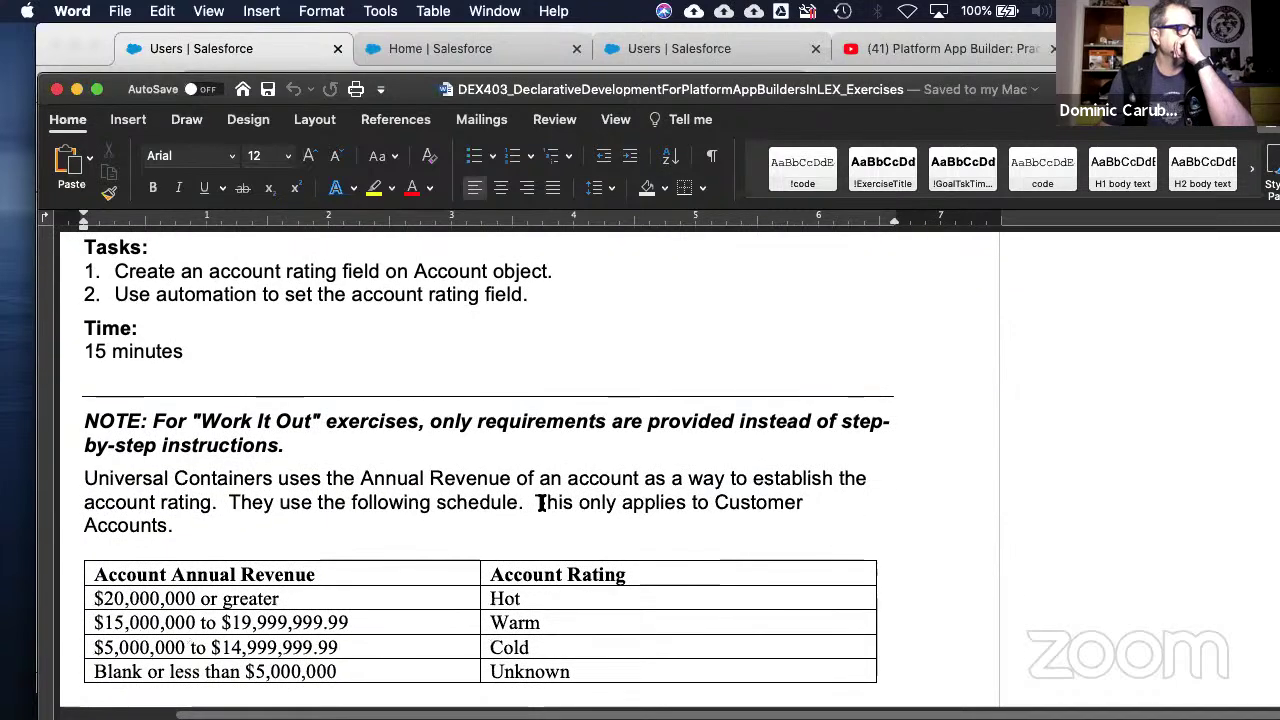
{"action": "scroll", "coordinate": [541, 503], "scroll_direction": "down", "scroll_amount": 1}
{"action": "scroll", "coordinate": [541, 503], "scroll_direction": "down", "scroll_amount": 3}
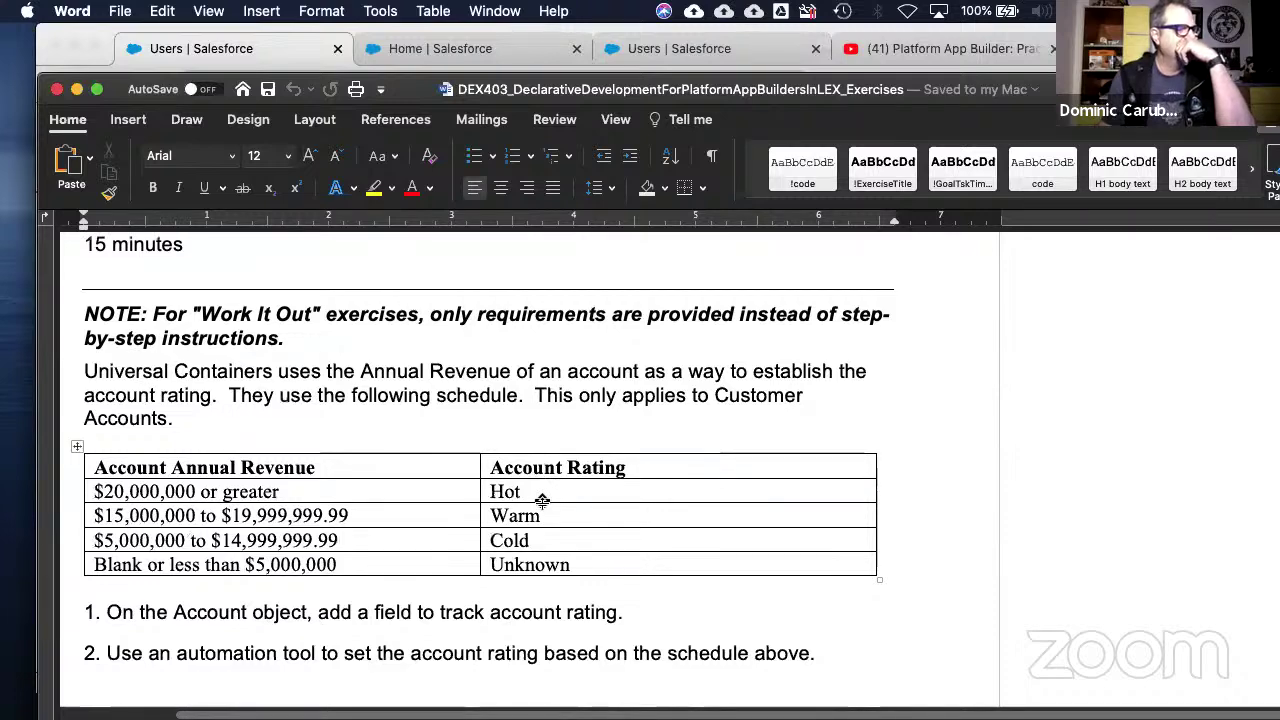
{"action": "scroll", "coordinate": [542, 502], "scroll_direction": "up", "scroll_amount": 3}
{"action": "scroll", "coordinate": [545, 501], "scroll_direction": "up", "scroll_amount": 1}
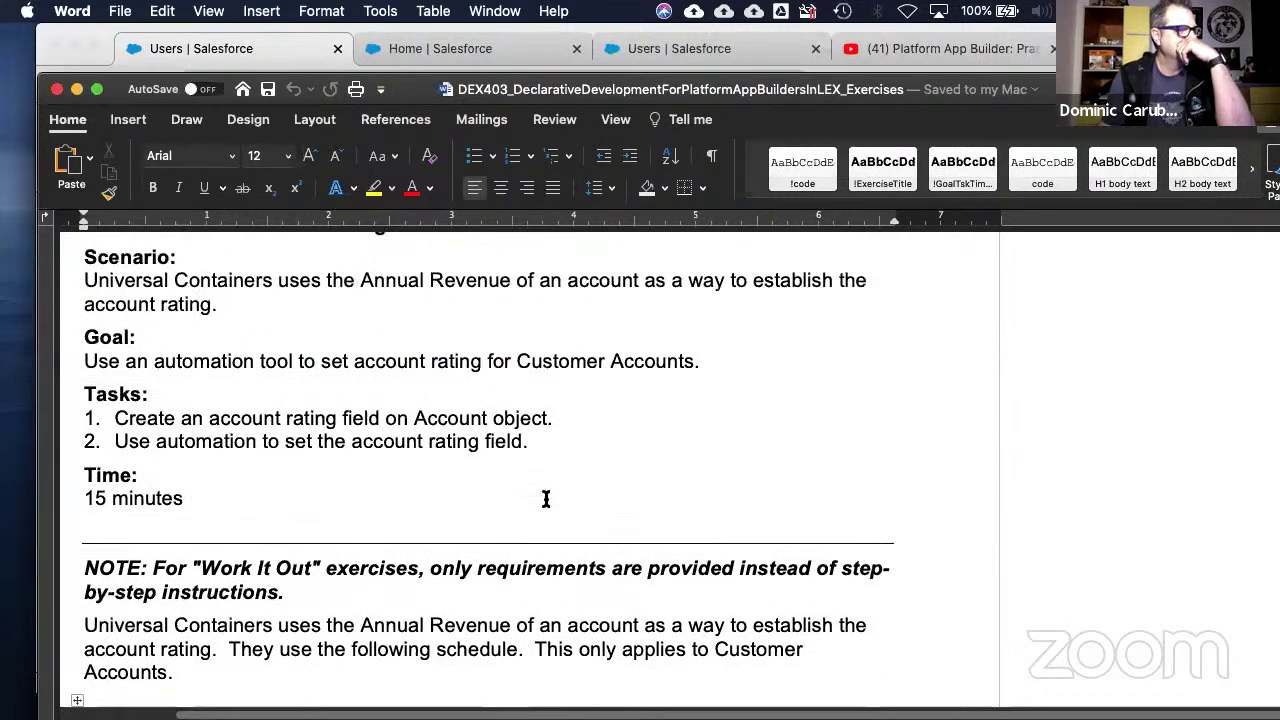
{"action": "scroll", "coordinate": [545, 502], "scroll_direction": "down", "scroll_amount": 4}
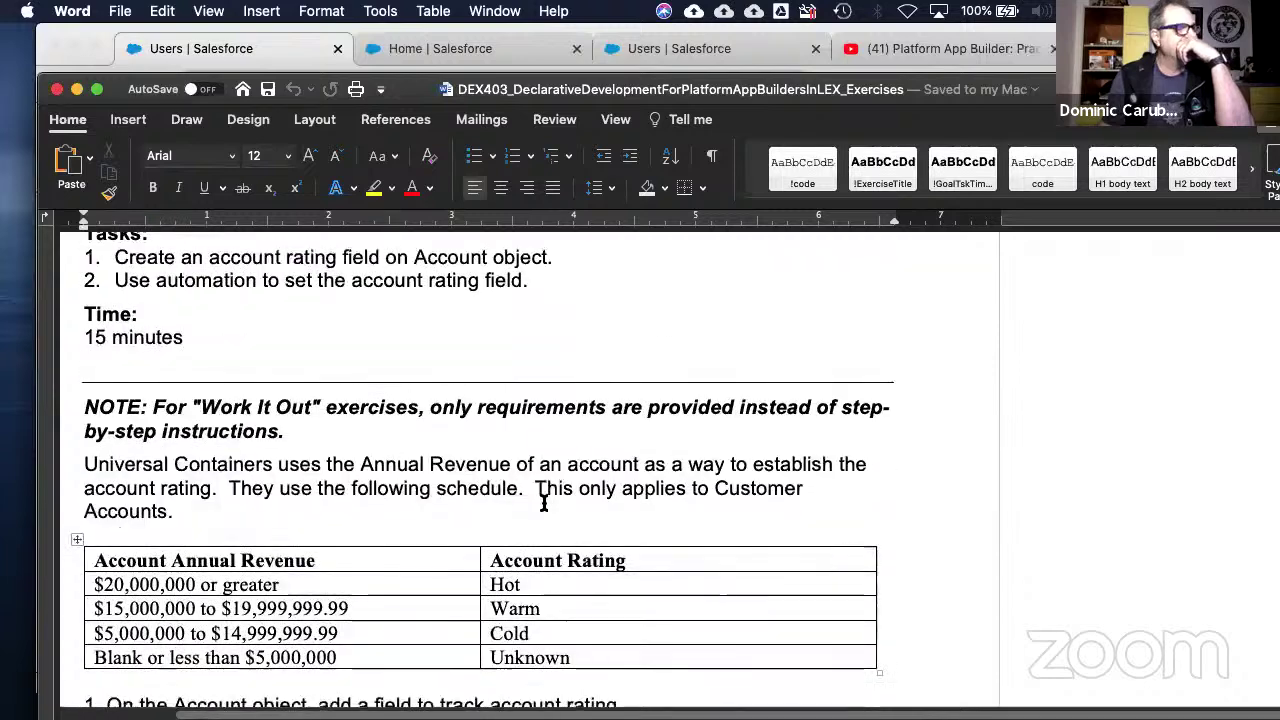
{"action": "scroll", "coordinate": [556, 517], "scroll_direction": "down", "scroll_amount": 1}
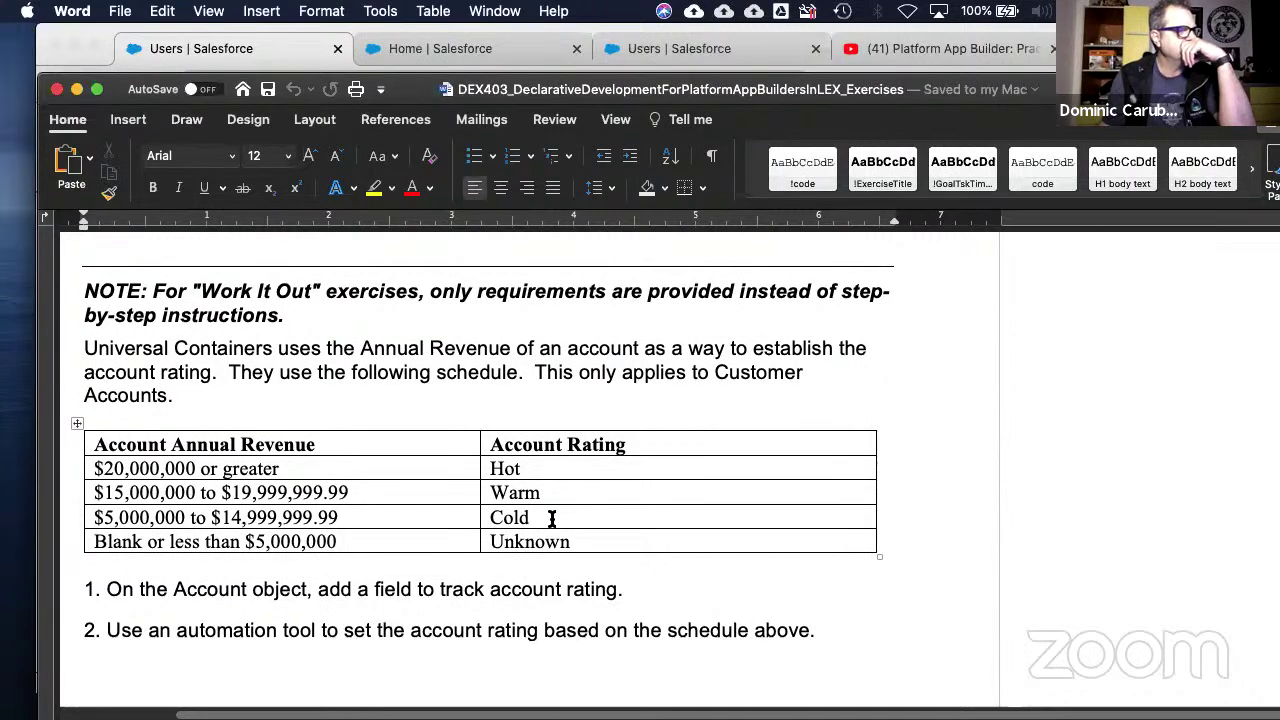
{"action": "scroll", "coordinate": [552, 518], "scroll_direction": "down", "scroll_amount": 10}
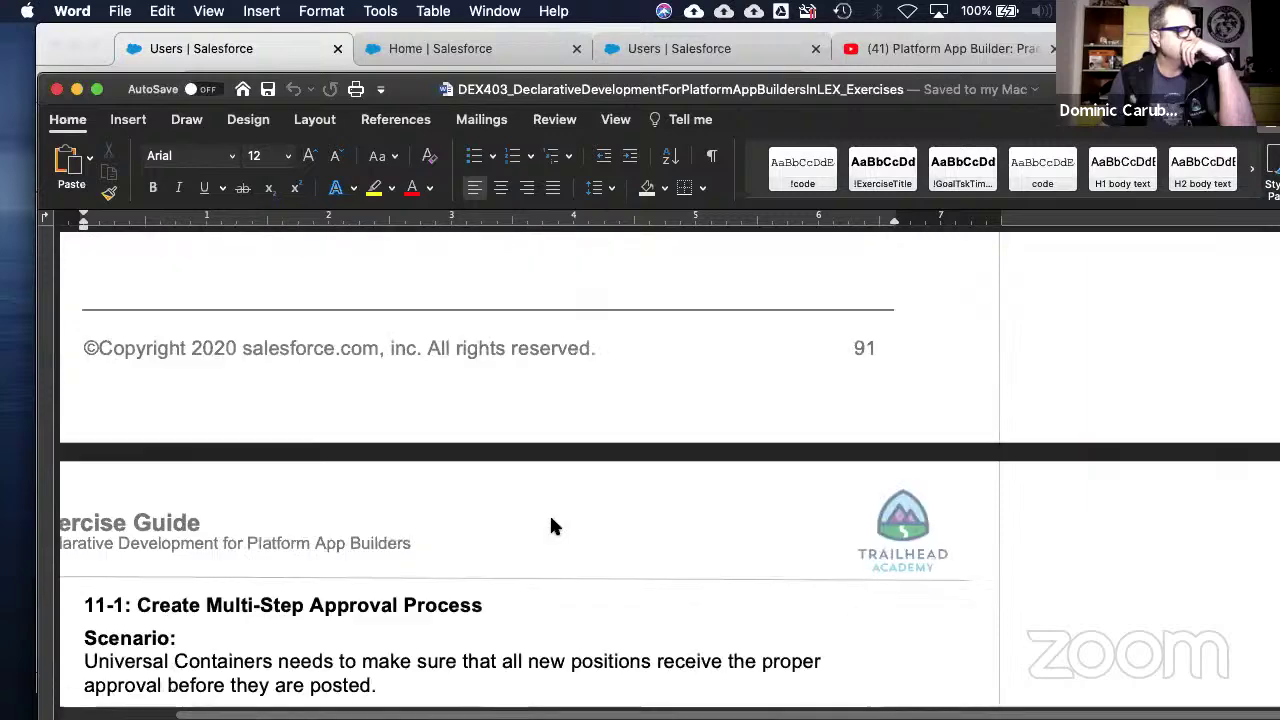
- In exercise 11-1, select the initial submission actions and Create approval steps task lines
{"action": "scroll", "coordinate": [552, 518], "scroll_direction": "down", "scroll_amount": 2}
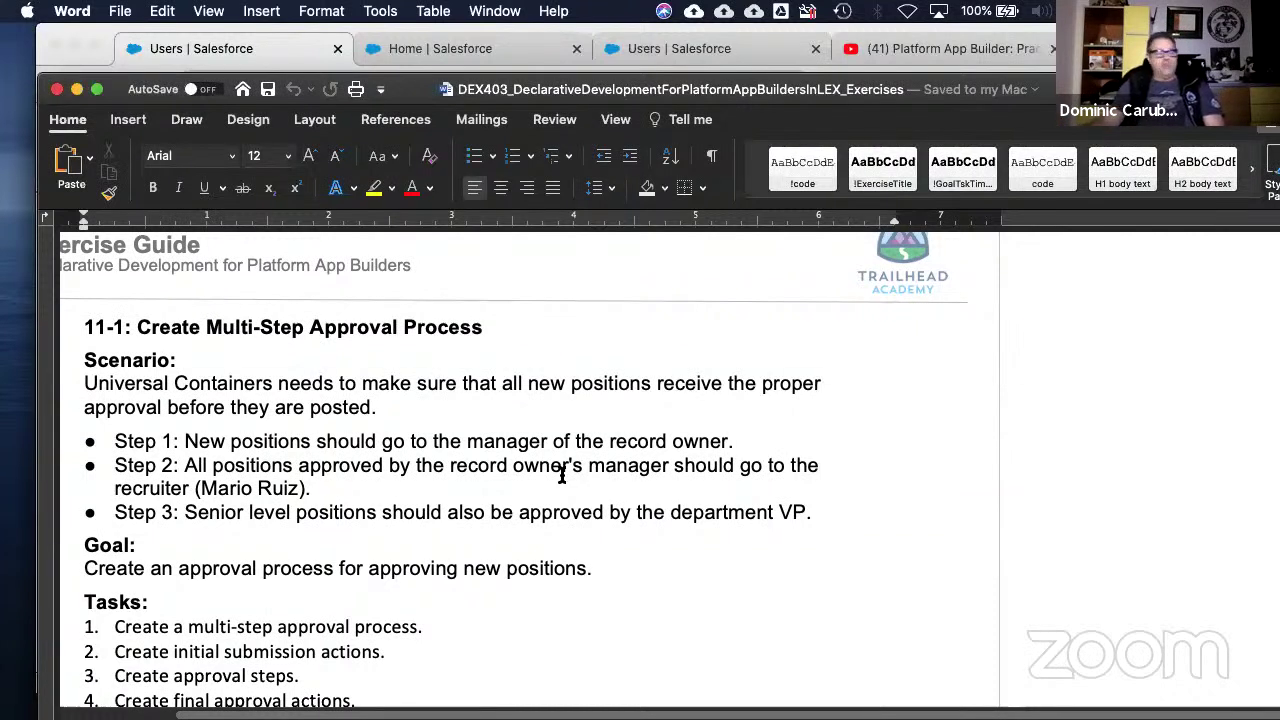
{"action": "scroll", "coordinate": [562, 476], "scroll_direction": "down", "scroll_amount": 3}
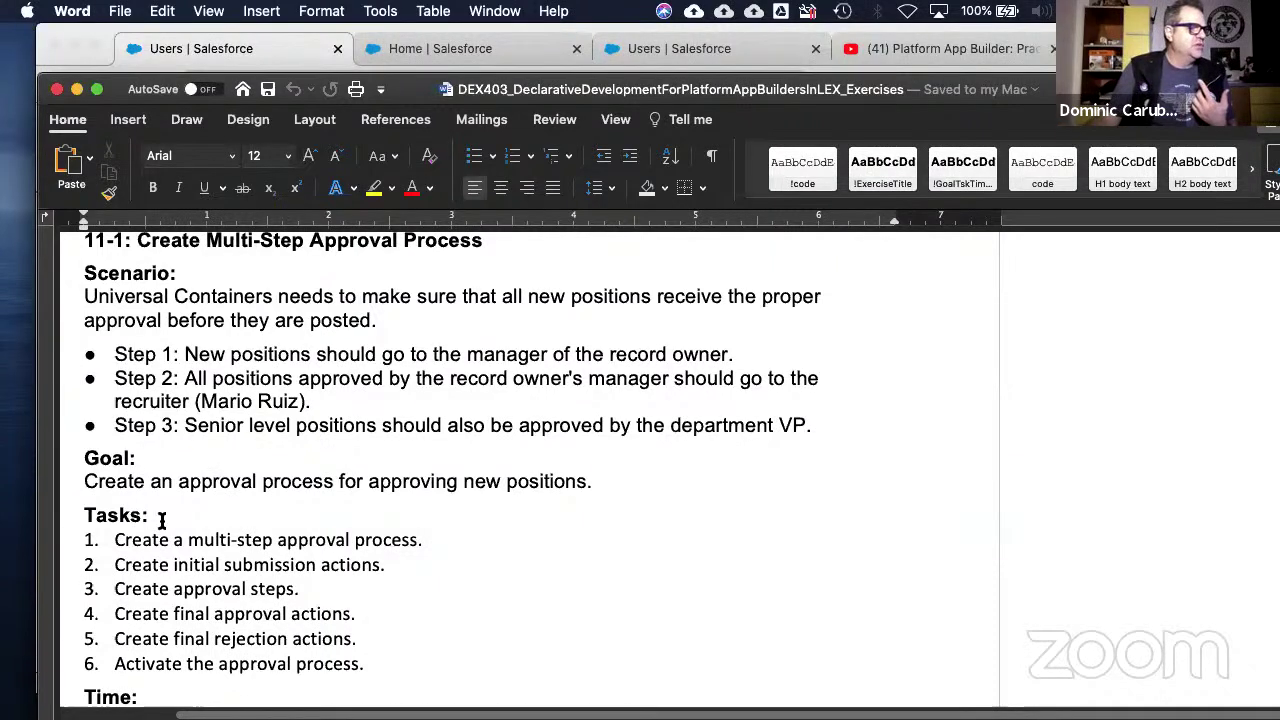
{"action": "left_click_drag", "start_coordinate": [120, 566], "coordinate": [400, 564]}
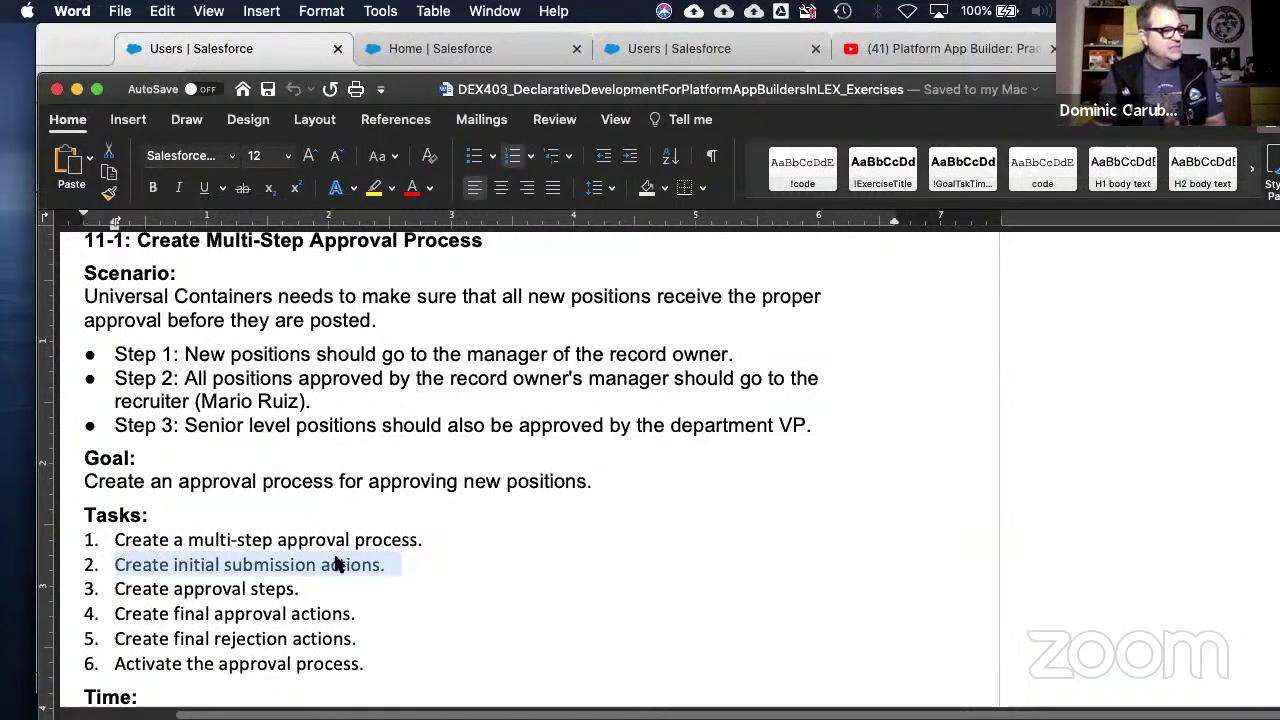
{"action": "left_click_drag", "start_coordinate": [117, 589], "coordinate": [341, 591]}
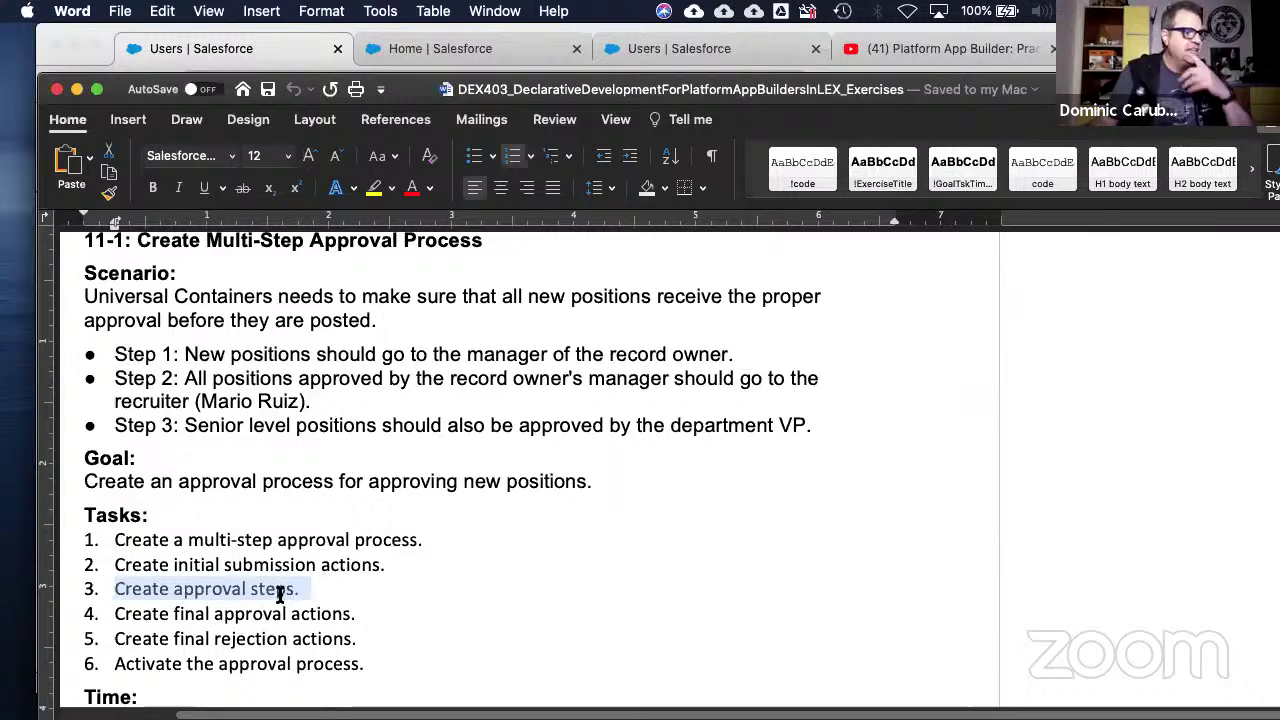
- Scroll down to the 11-1 approval process flowchart page
{"action": "scroll", "coordinate": [265, 608], "scroll_direction": "down", "scroll_amount": 3}
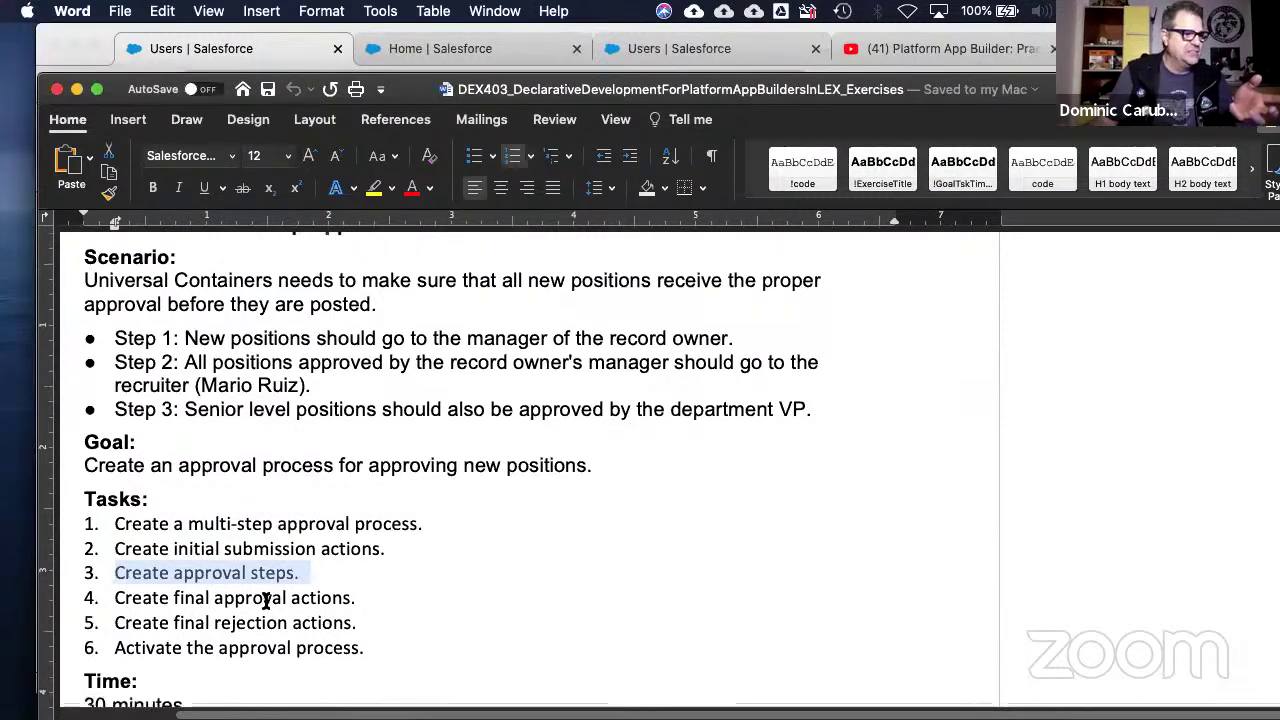
{"action": "scroll", "coordinate": [265, 578], "scroll_direction": "down", "scroll_amount": 12}
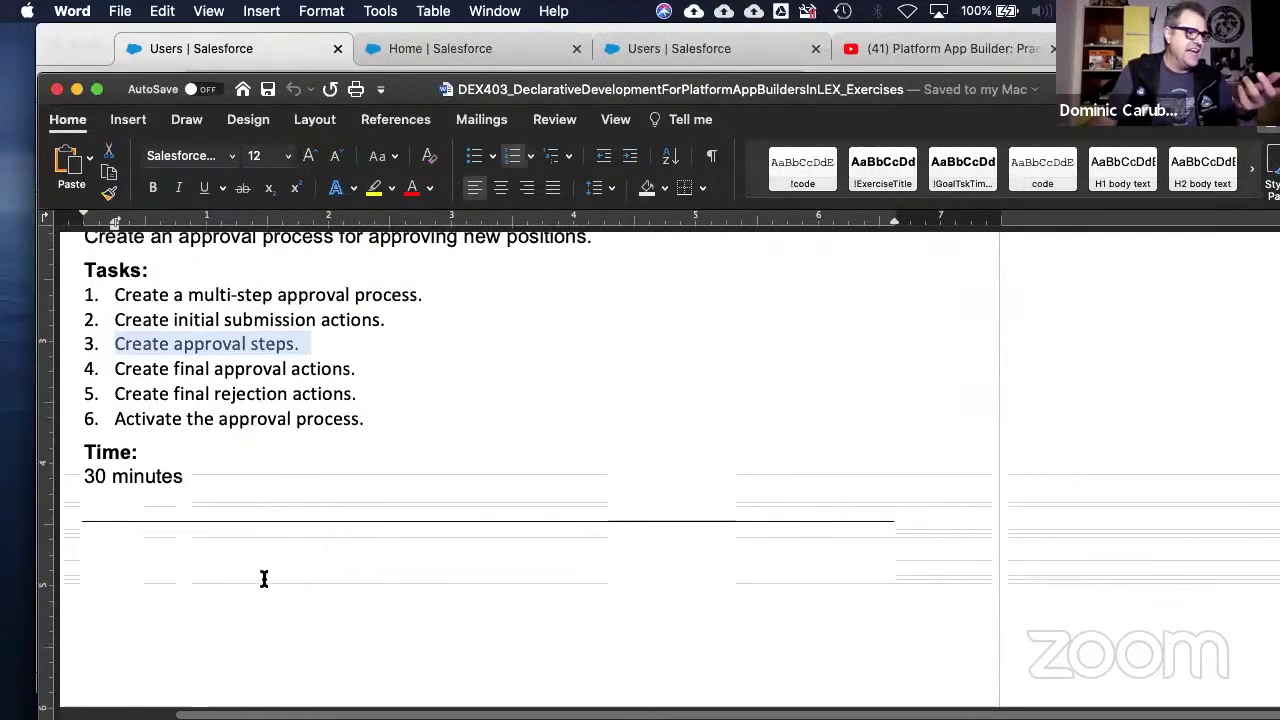
{"action": "scroll", "coordinate": [265, 571], "scroll_direction": "down", "scroll_amount": 10}
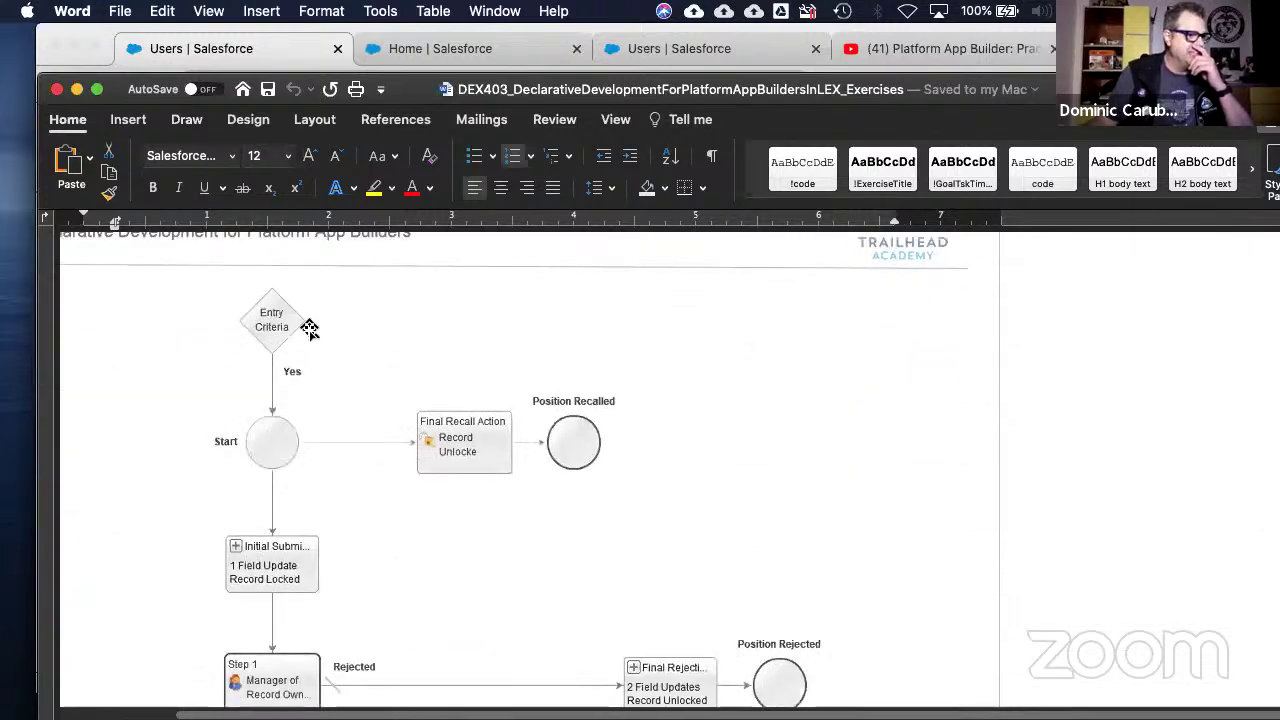
{"action": "scroll", "coordinate": [455, 350], "scroll_direction": "up", "scroll_amount": 5}
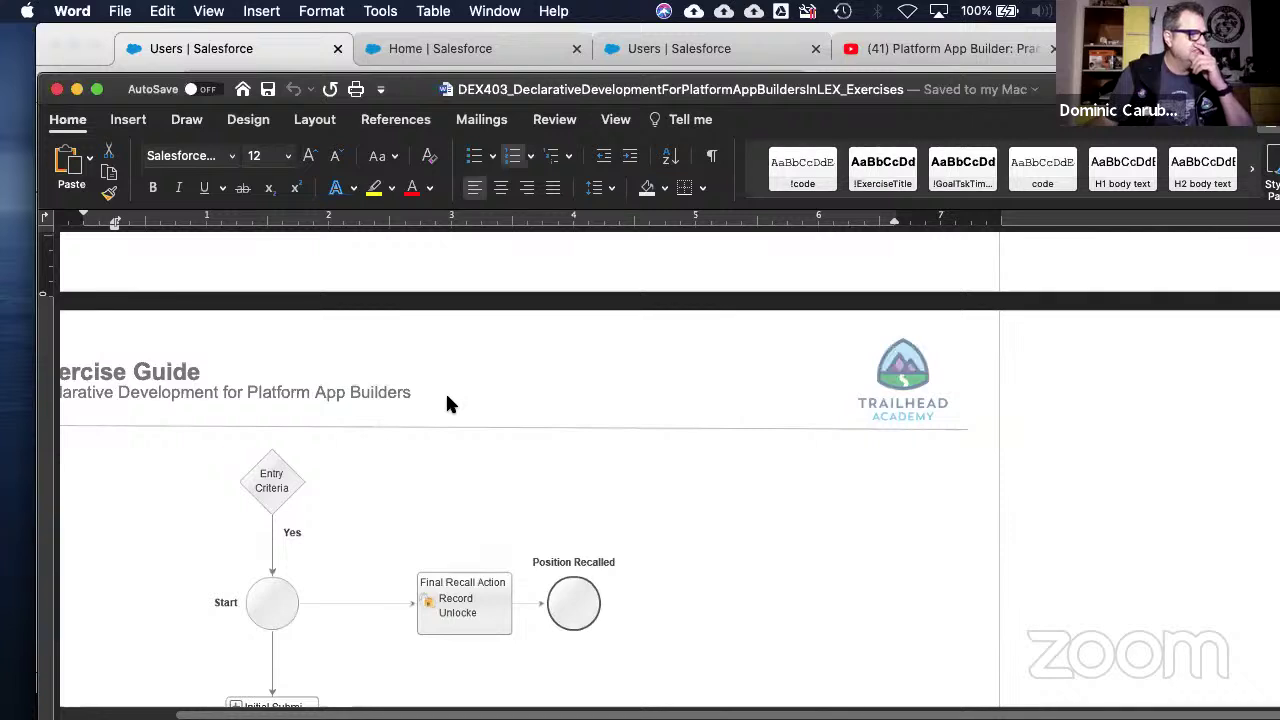
{"action": "left_click", "coordinate": [523, 411]}
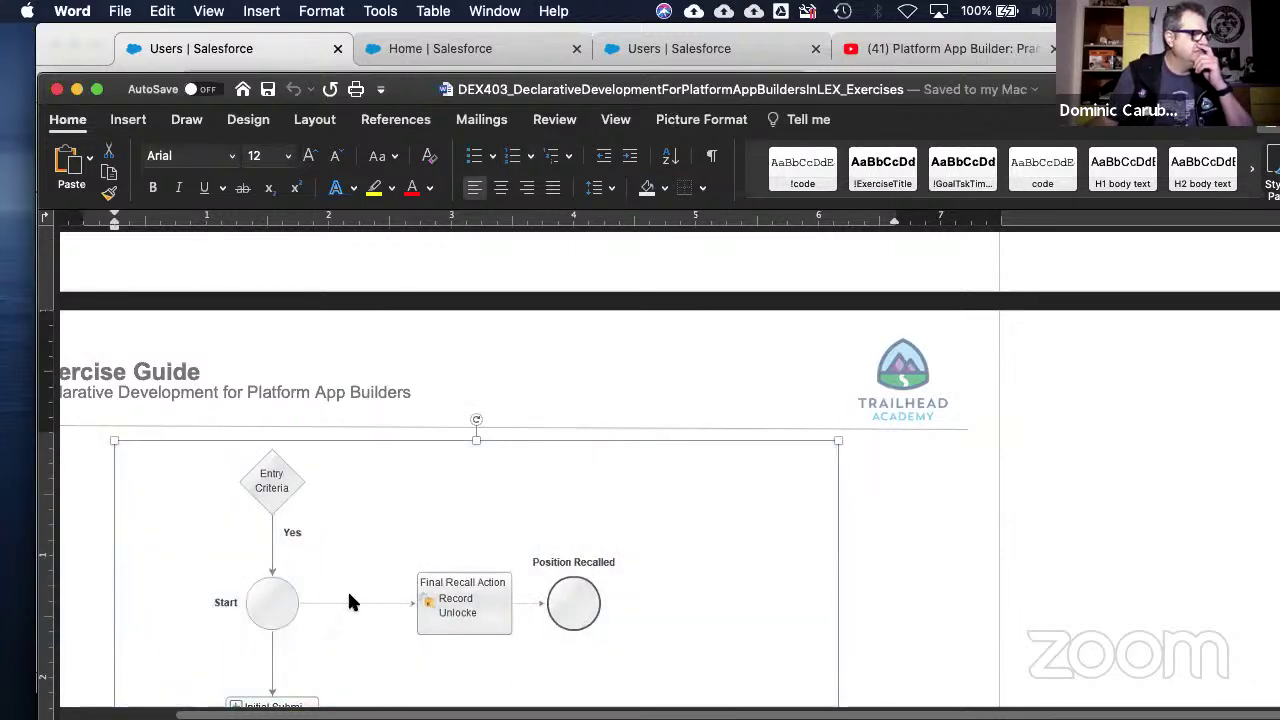
{"action": "left_click_drag", "start_coordinate": [884, 80], "coordinate": [886, 30]}
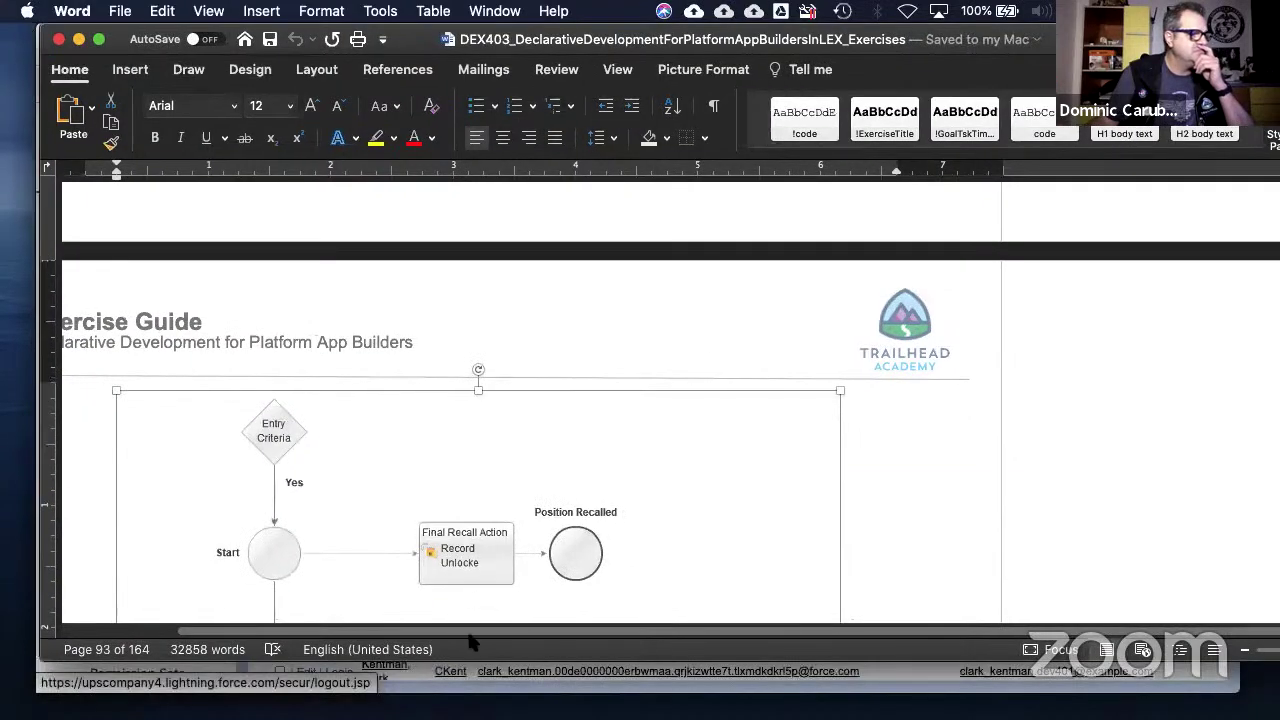
{"action": "mouse_move", "coordinate": [472, 630]}
{"action": "left_mouse_down"}
{"action": "mouse_move", "coordinate": [417, 629]}
{"action": "mouse_move", "coordinate": [480, 630]}
{"action": "left_mouse_up"}
{"action": "scroll", "coordinate": [765, 408], "scroll_direction": "down", "scroll_amount": 5}
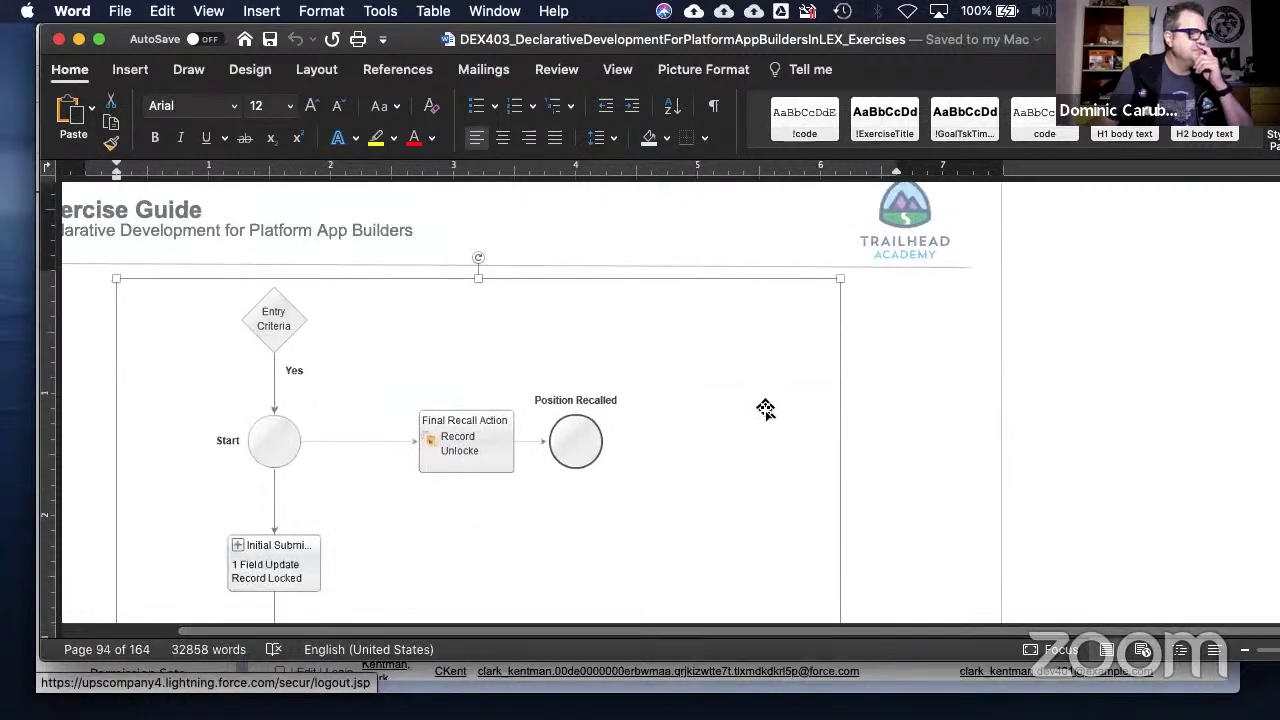
{"action": "scroll", "coordinate": [765, 408], "scroll_direction": "down", "scroll_amount": 2}
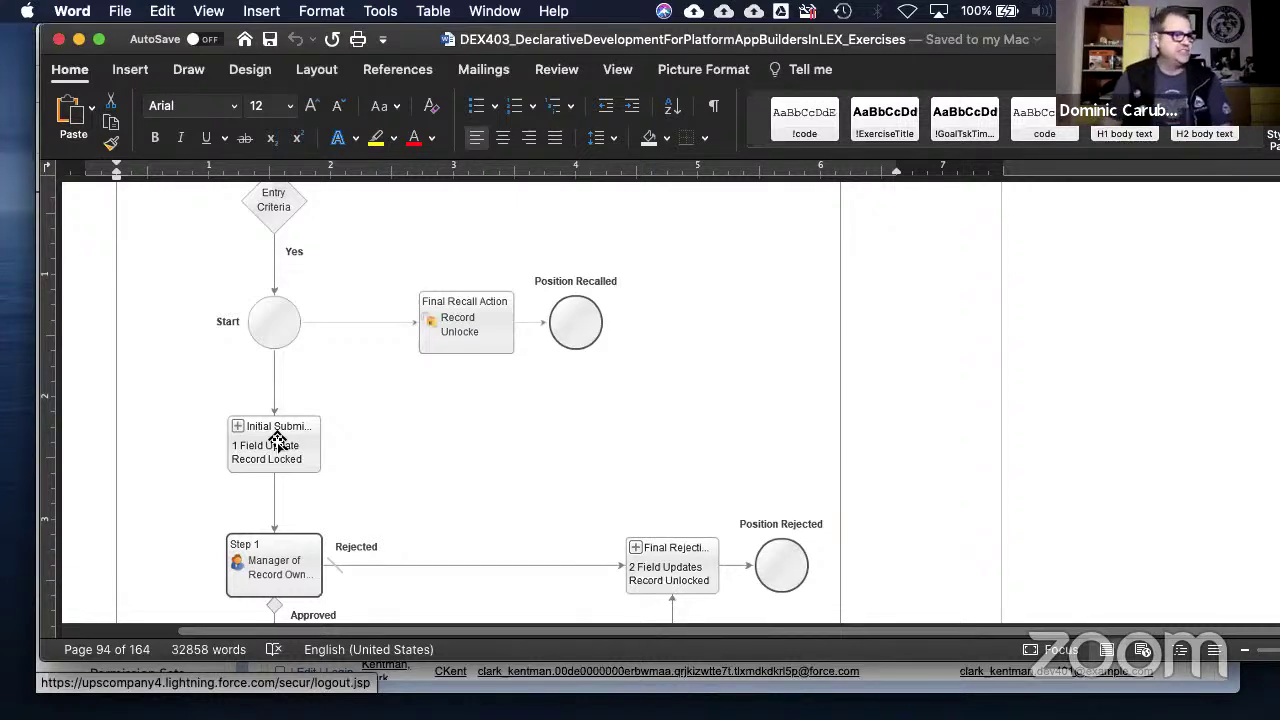
{"action": "scroll", "coordinate": [375, 432], "scroll_direction": "down", "scroll_amount": 1}
{"action": "scroll", "coordinate": [375, 432], "scroll_direction": "down", "scroll_amount": 5}
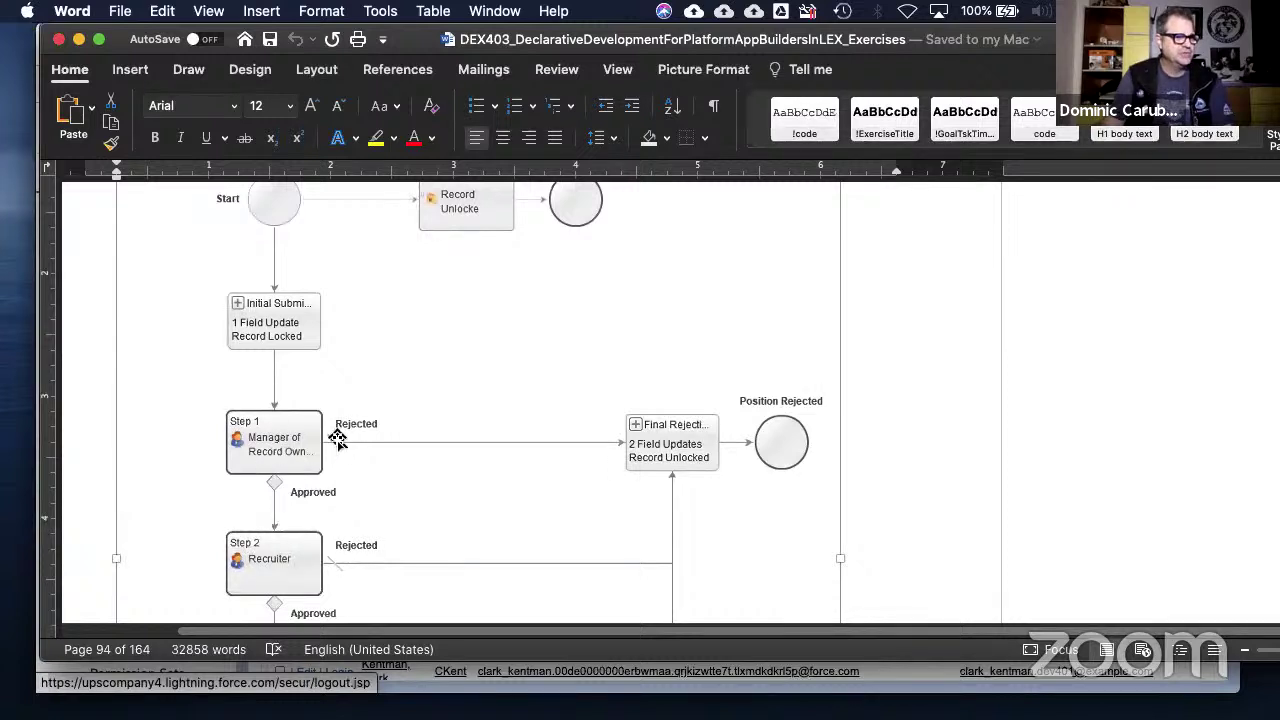
{"action": "scroll", "coordinate": [475, 386], "scroll_direction": "down", "scroll_amount": 2}
{"action": "scroll", "coordinate": [475, 386], "scroll_direction": "down", "scroll_amount": 1}
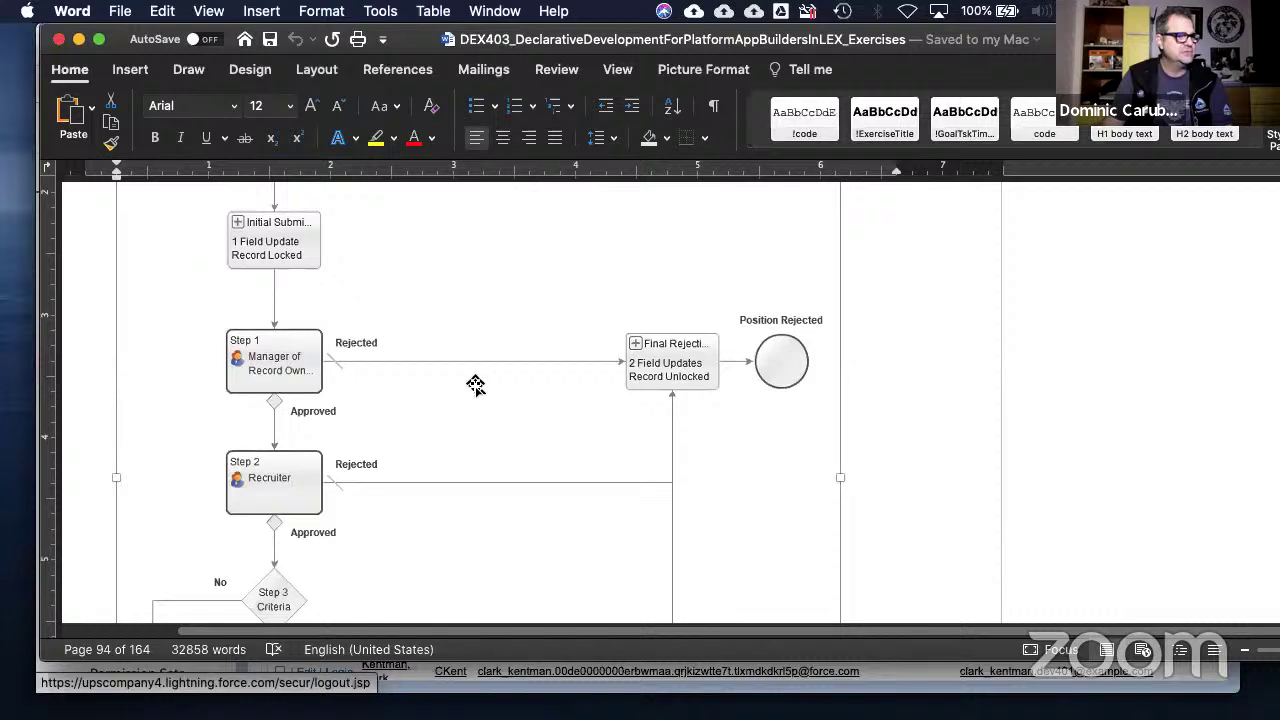
{"action": "scroll", "coordinate": [475, 386], "scroll_direction": "up", "scroll_amount": 2}
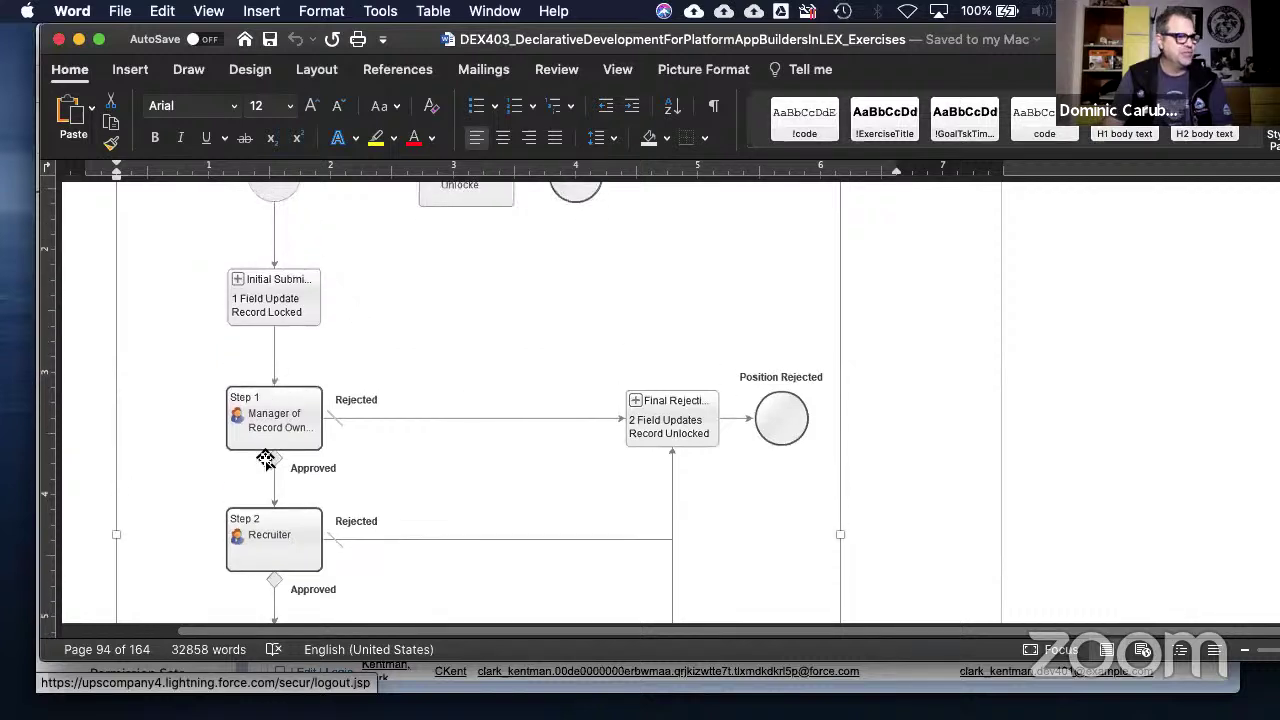
{"action": "scroll", "coordinate": [263, 494], "scroll_direction": "down", "scroll_amount": 5}
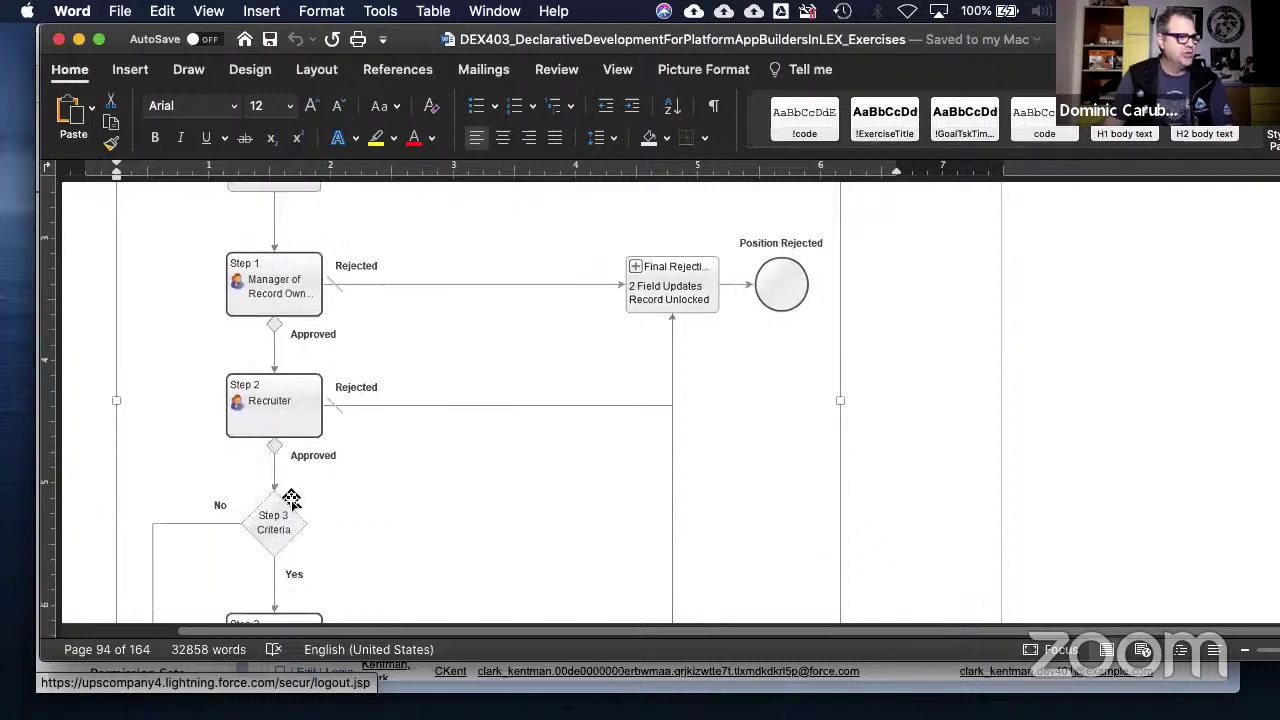
{"action": "scroll", "coordinate": [290, 498], "scroll_direction": "down", "scroll_amount": 3}
{"action": "scroll", "coordinate": [290, 495], "scroll_direction": "down", "scroll_amount": 4}
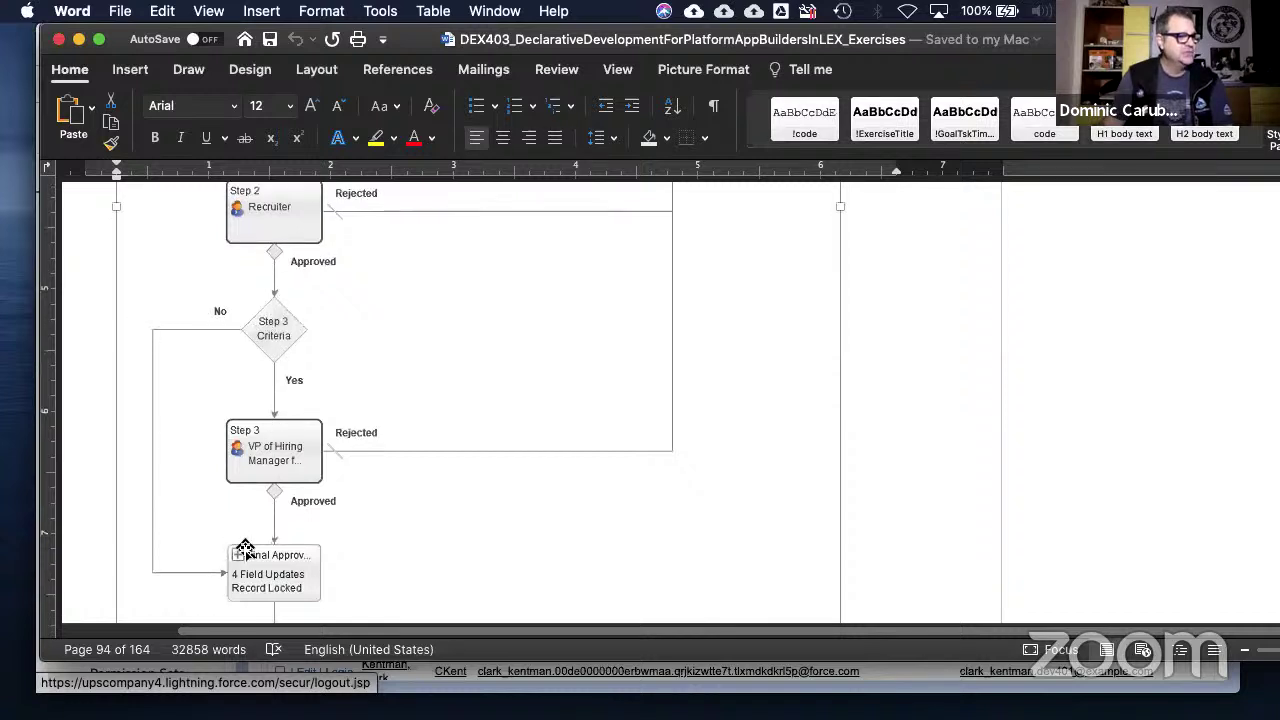
{"action": "scroll", "coordinate": [246, 551], "scroll_direction": "down", "scroll_amount": 2}
{"action": "scroll", "coordinate": [270, 545], "scroll_direction": "down", "scroll_amount": 4}
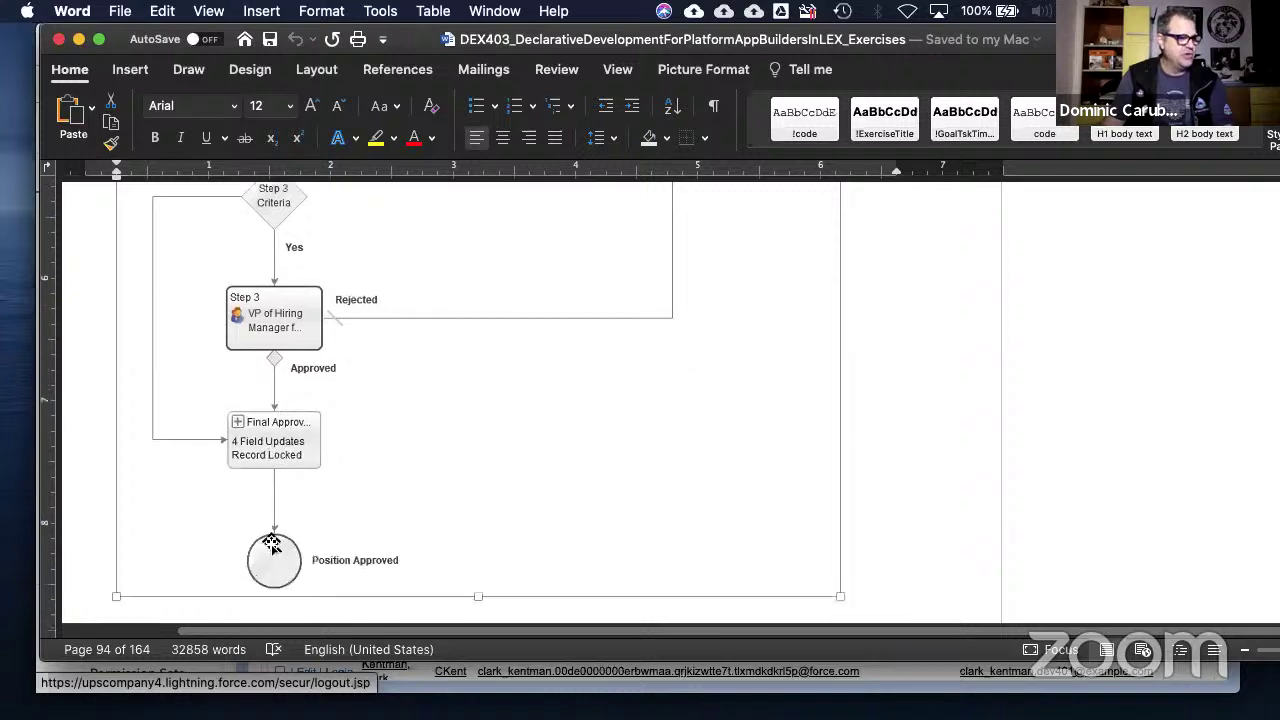
{"action": "scroll", "coordinate": [275, 582], "scroll_direction": "up", "scroll_amount": 6}
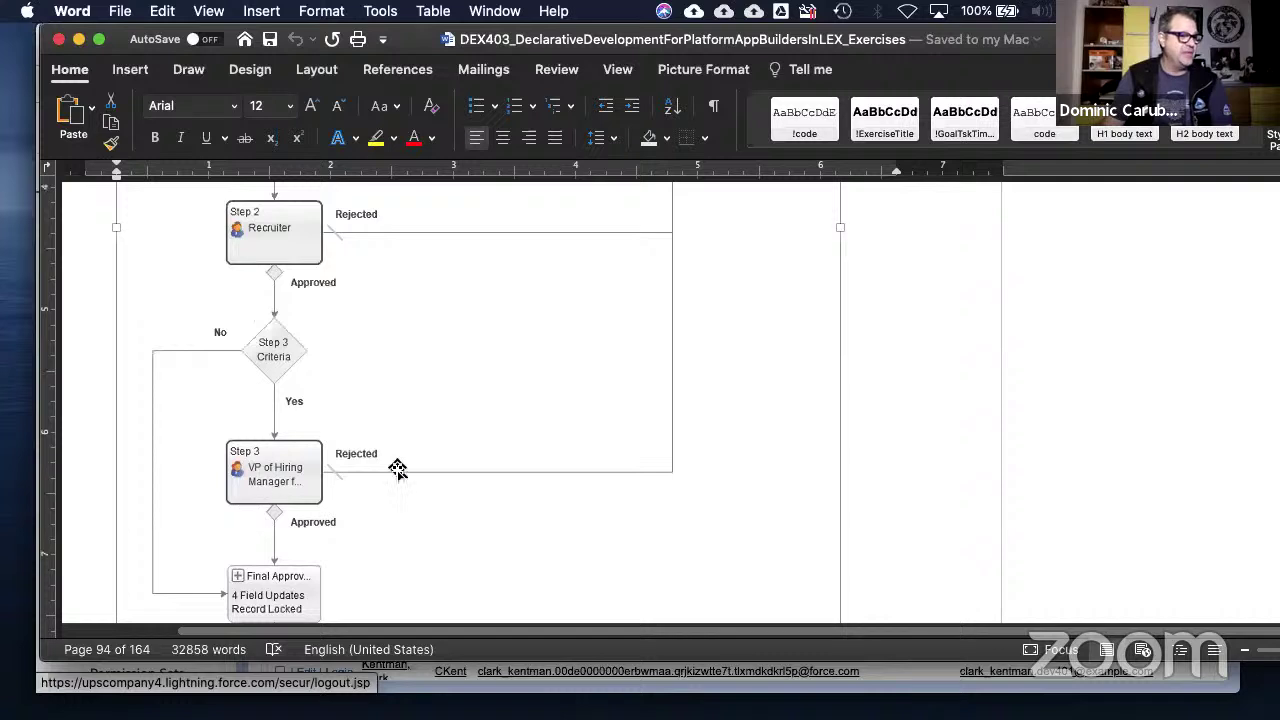
{"action": "scroll", "coordinate": [689, 474], "scroll_direction": "up", "scroll_amount": 9}
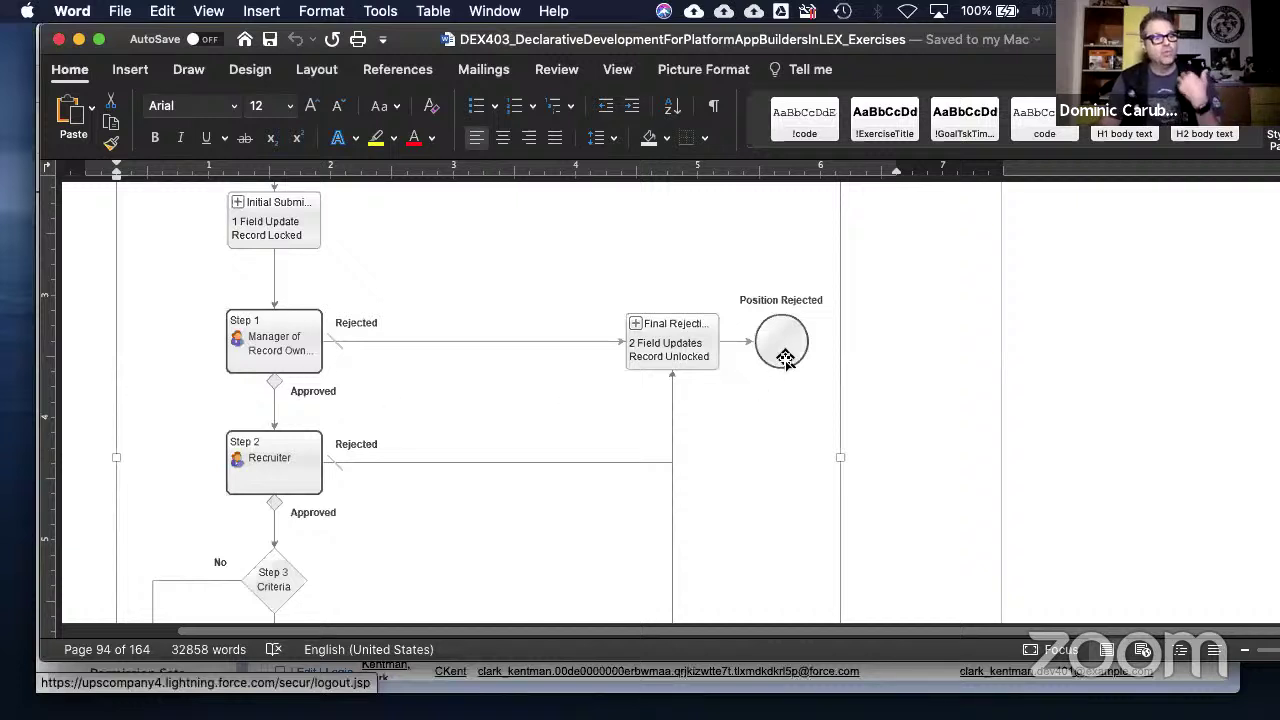
{"action": "scroll", "coordinate": [800, 387], "scroll_direction": "up", "scroll_amount": 4}
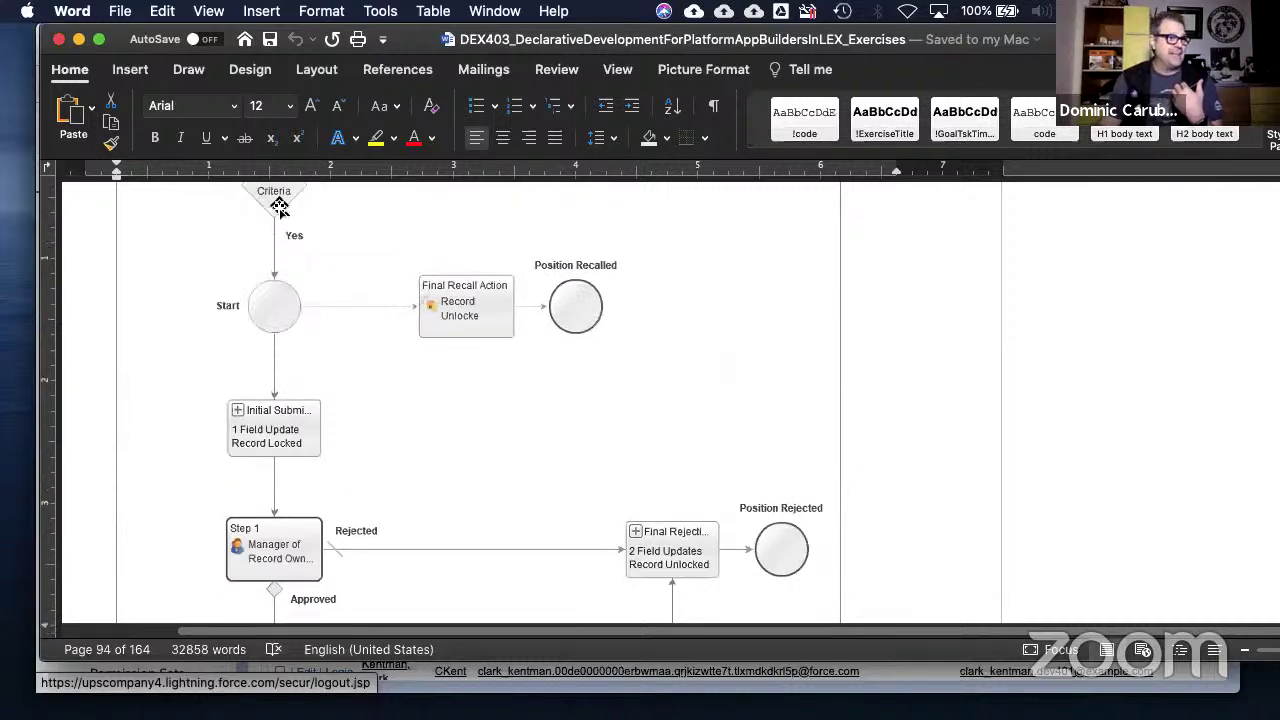
{"action": "scroll", "coordinate": [260, 338], "scroll_direction": "up", "scroll_amount": 2}
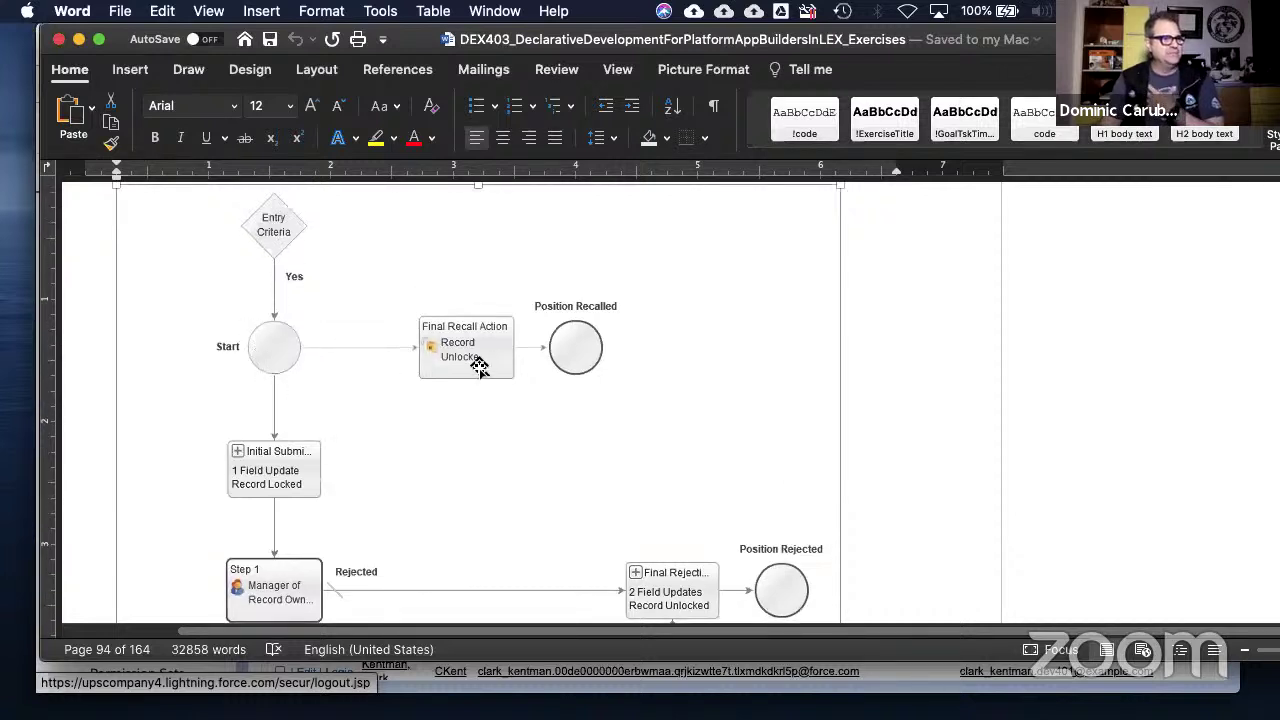
{"action": "scroll", "coordinate": [483, 365], "scroll_direction": "up", "scroll_amount": 2}
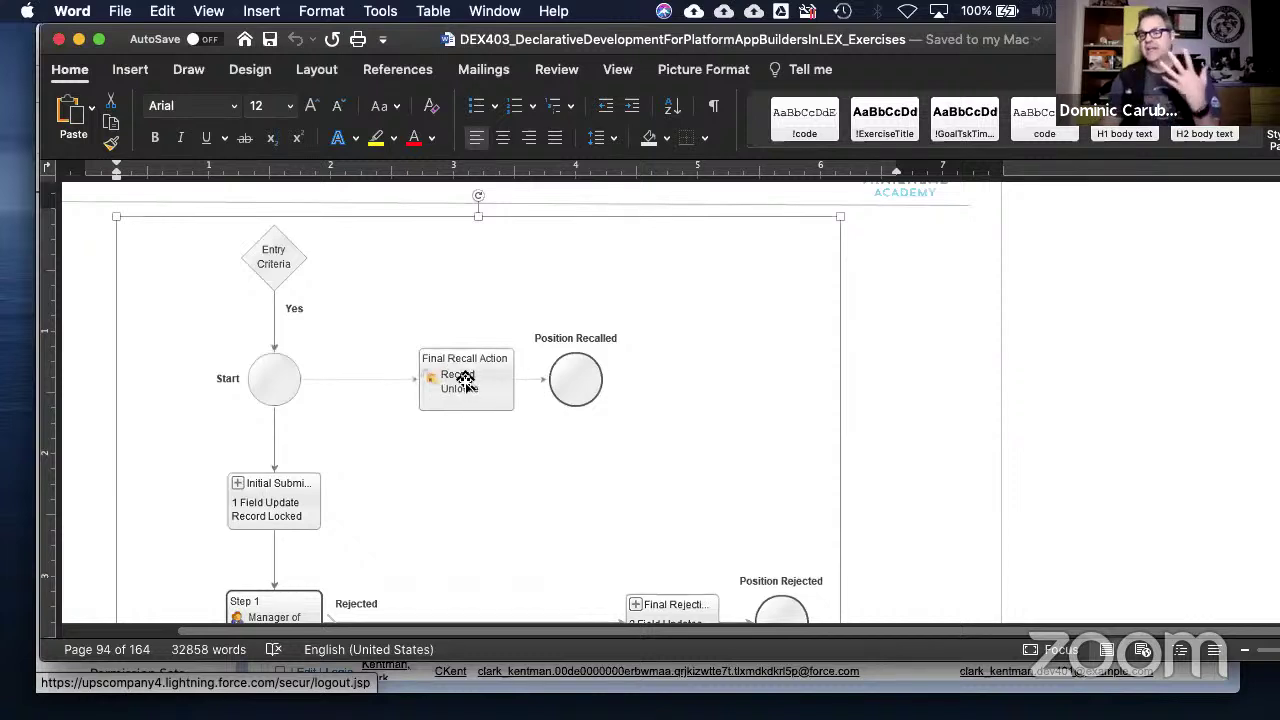
{"action": "scroll", "coordinate": [466, 382], "scroll_direction": "down", "scroll_amount": 15}
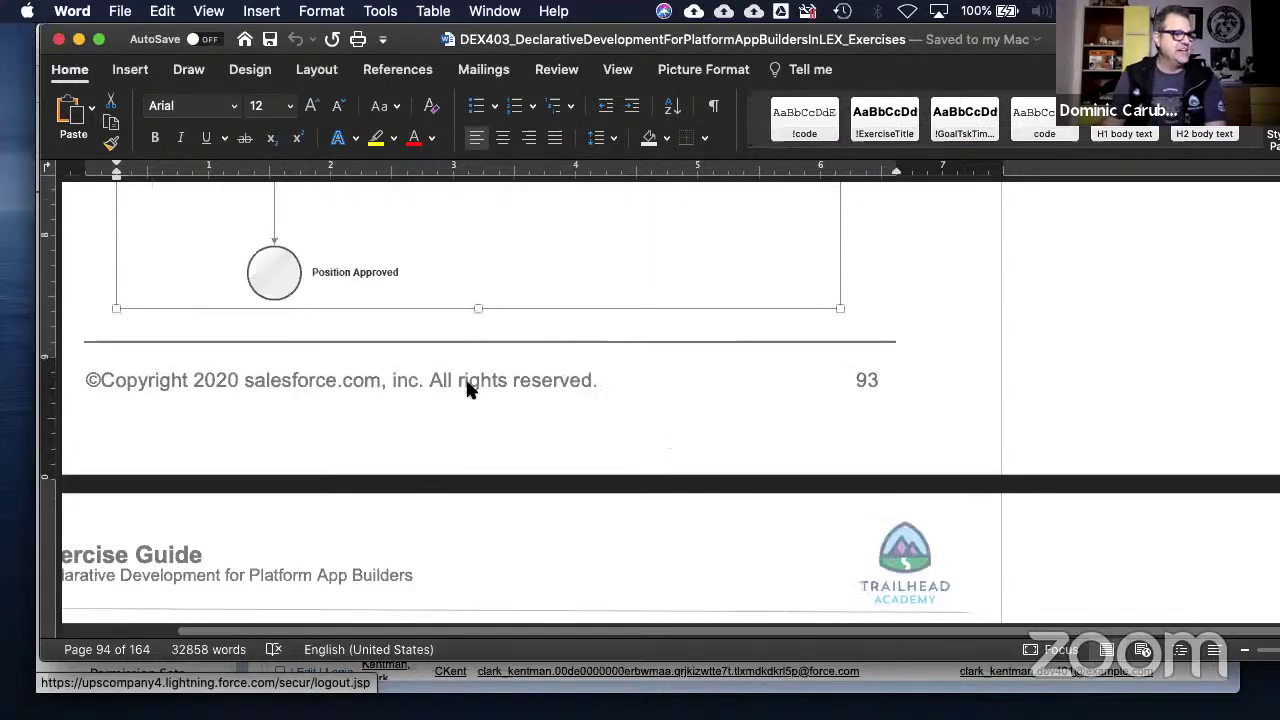
{"action": "scroll", "coordinate": [467, 388], "scroll_direction": "down", "scroll_amount": 10}
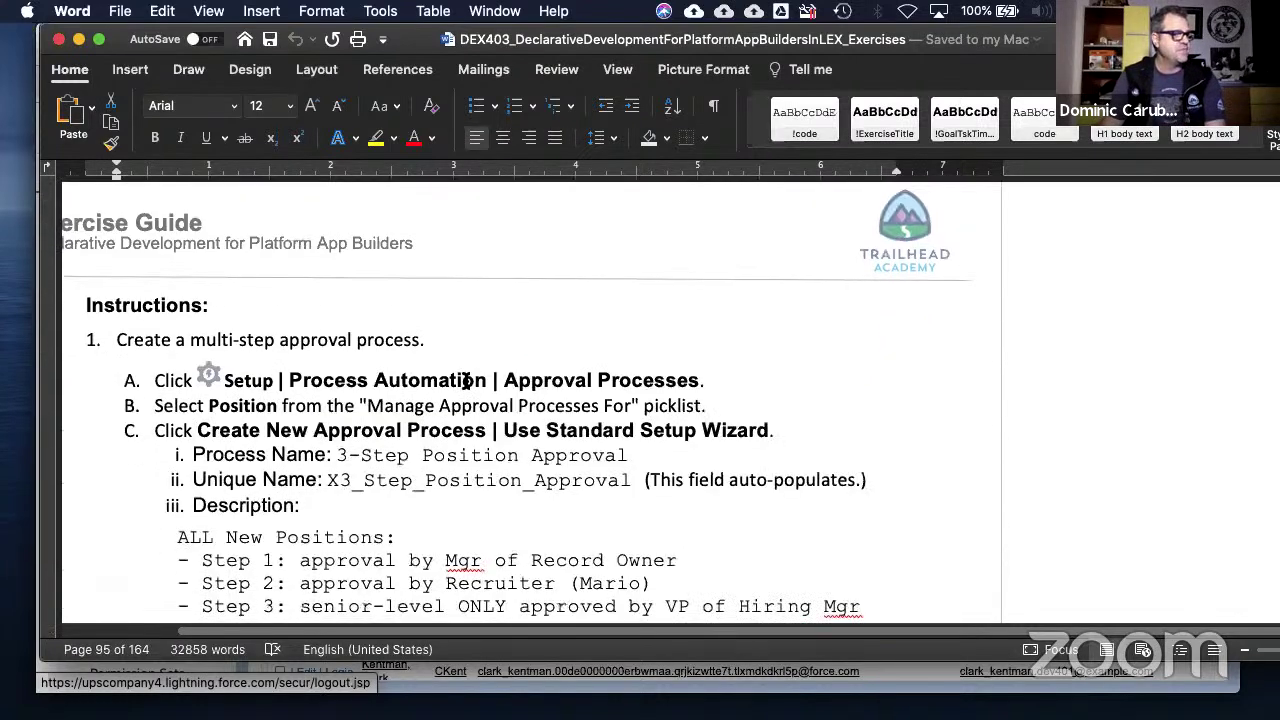
{"action": "scroll", "coordinate": [466, 381], "scroll_direction": "down", "scroll_amount": 2}
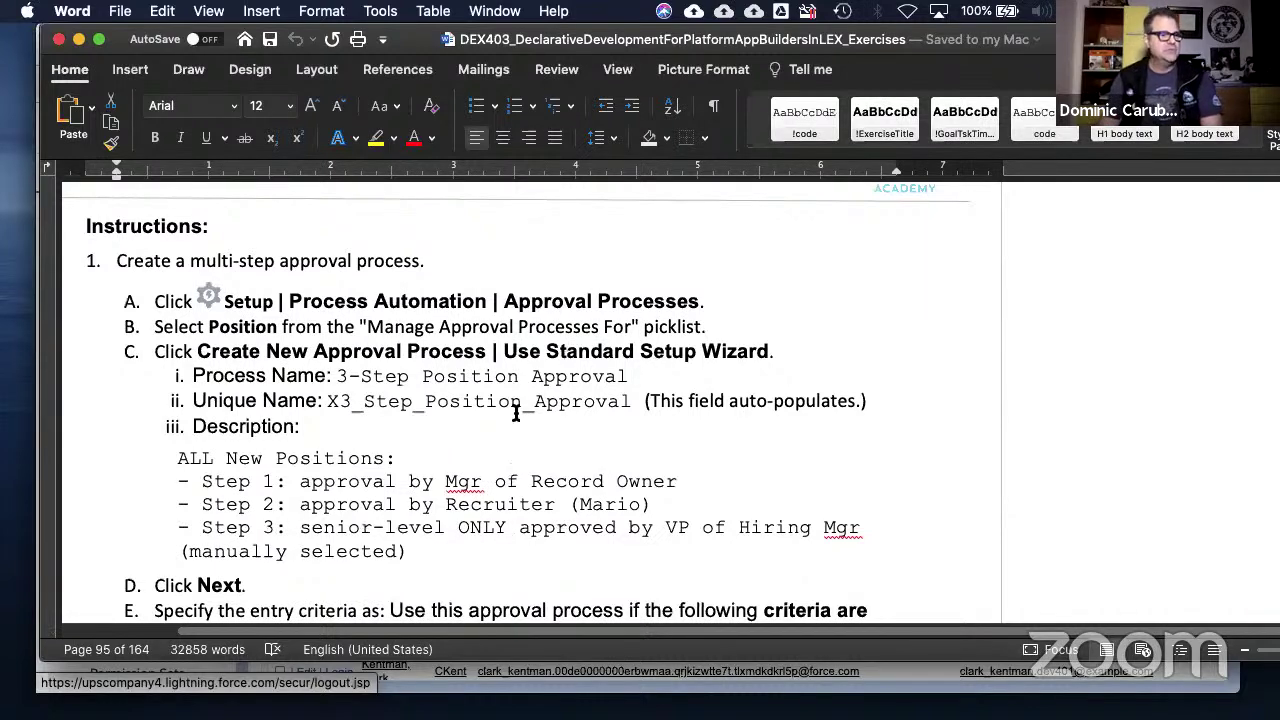
{"action": "scroll", "coordinate": [462, 434], "scroll_direction": "down", "scroll_amount": 1}
{"action": "left_click", "coordinate": [340, 378]}
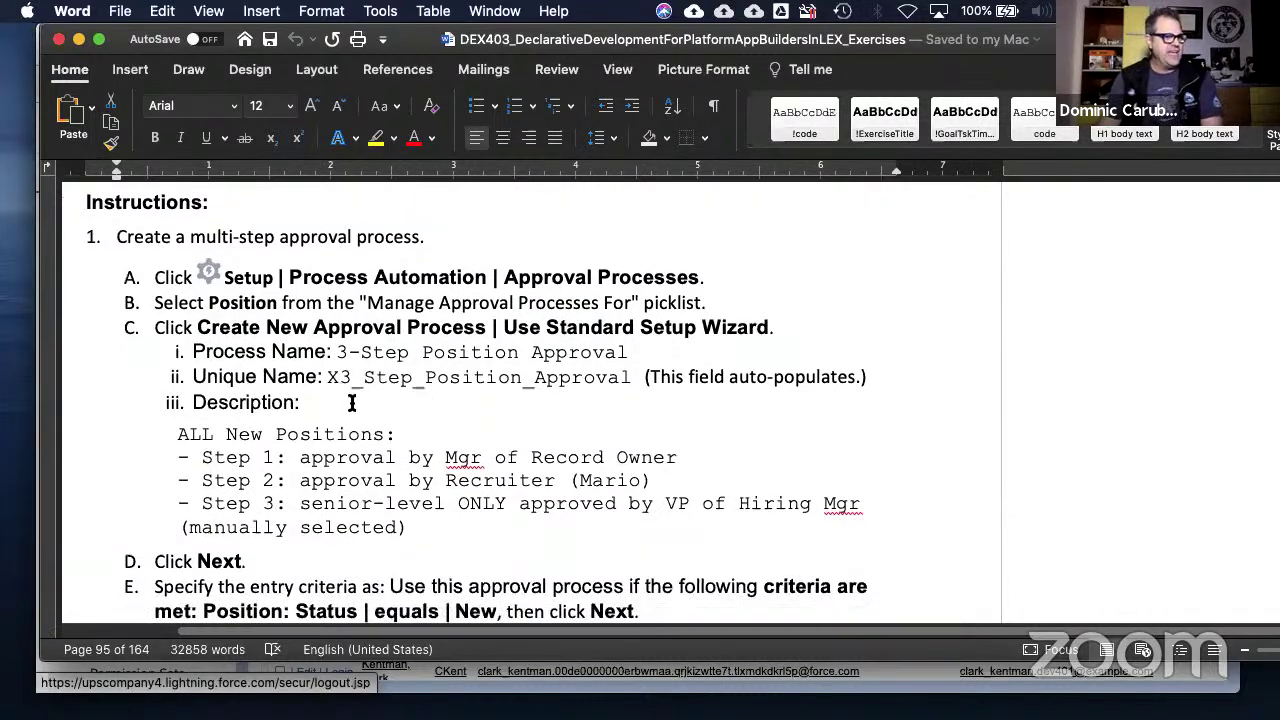
{"action": "scroll", "coordinate": [375, 432], "scroll_direction": "down", "scroll_amount": 2}
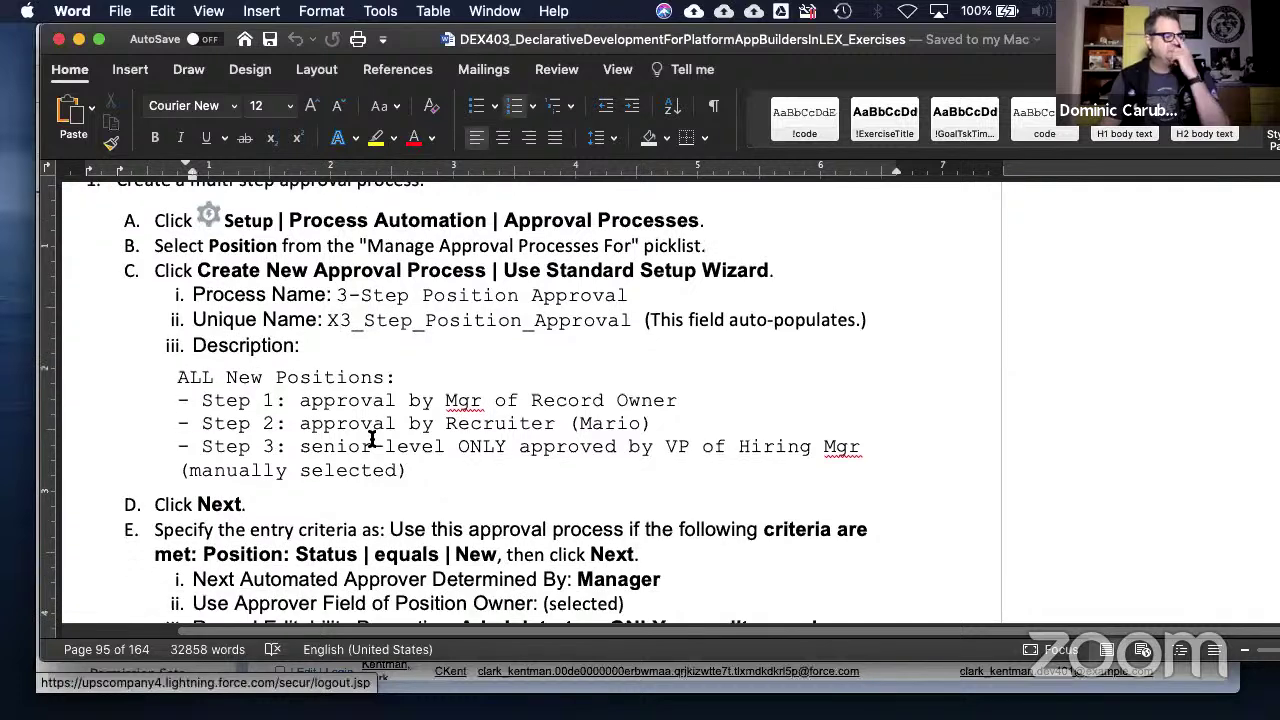
{"action": "left_click_drag", "start_coordinate": [370, 402], "coordinate": [680, 402]}
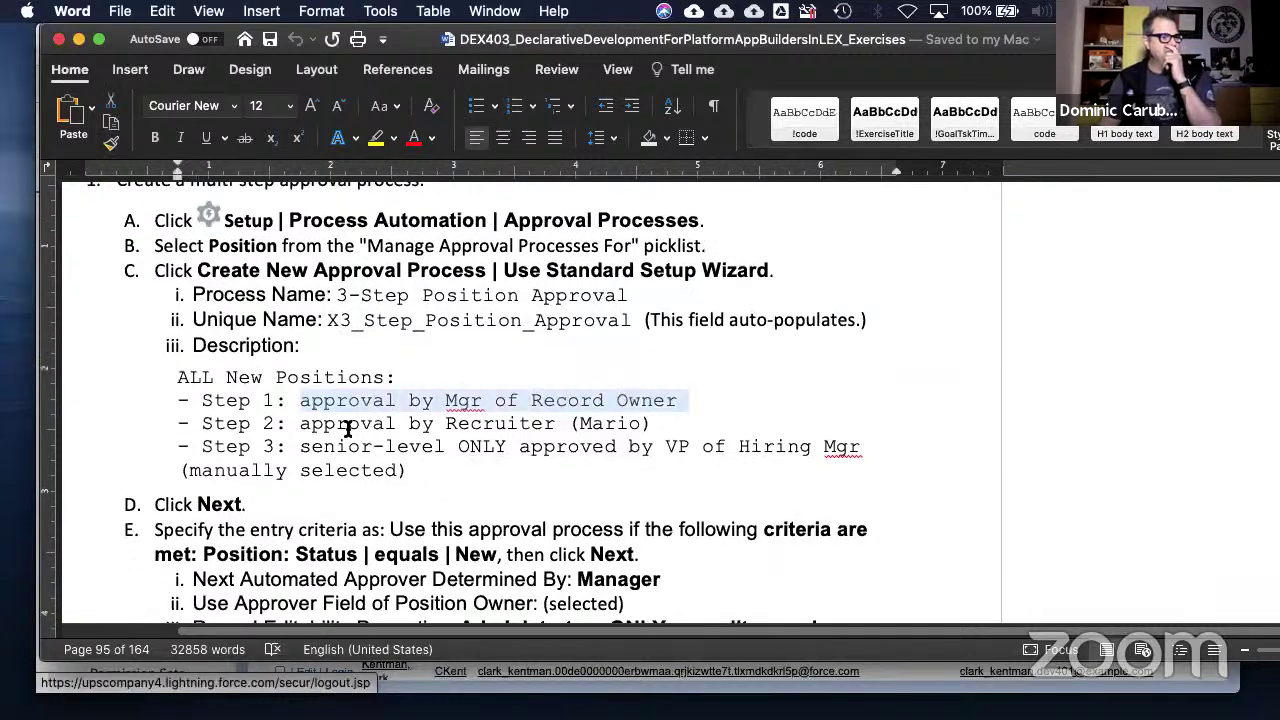
{"action": "left_click_drag", "start_coordinate": [343, 425], "coordinate": [651, 423]}
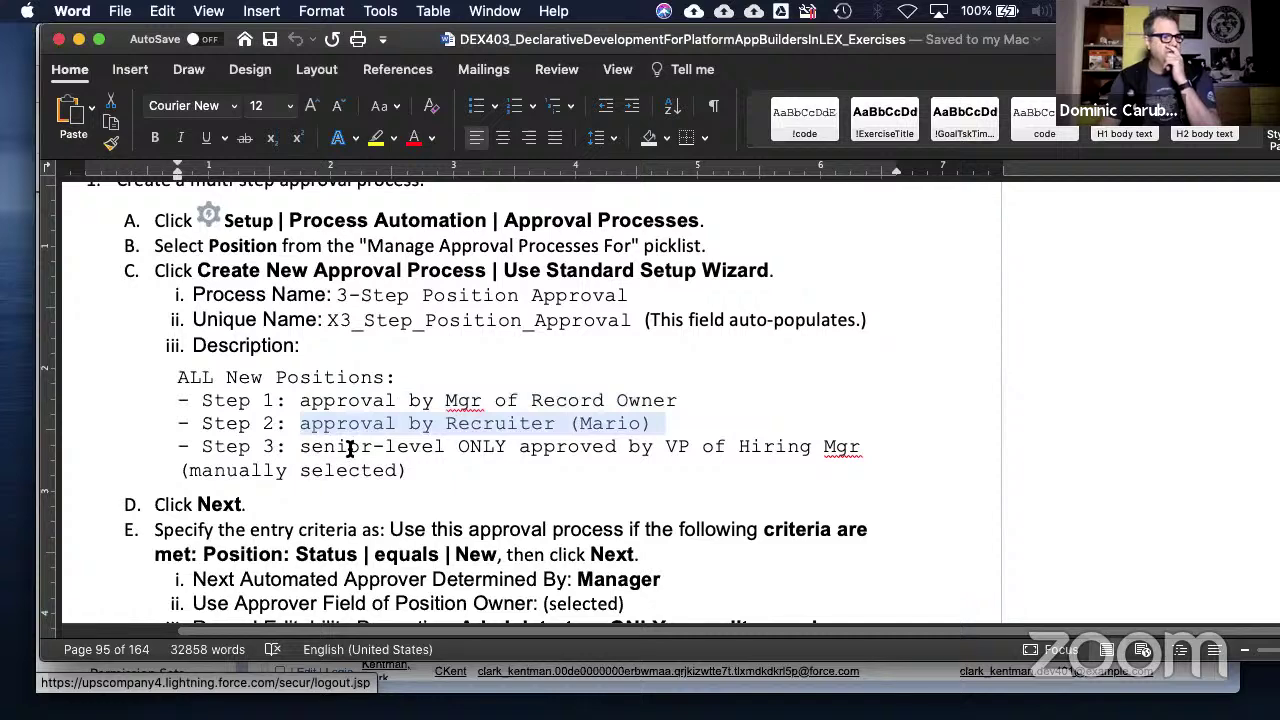
{"action": "left_click_drag", "start_coordinate": [343, 448], "coordinate": [822, 446]}
{"action": "scroll", "coordinate": [438, 485], "scroll_direction": "down", "scroll_amount": 4}
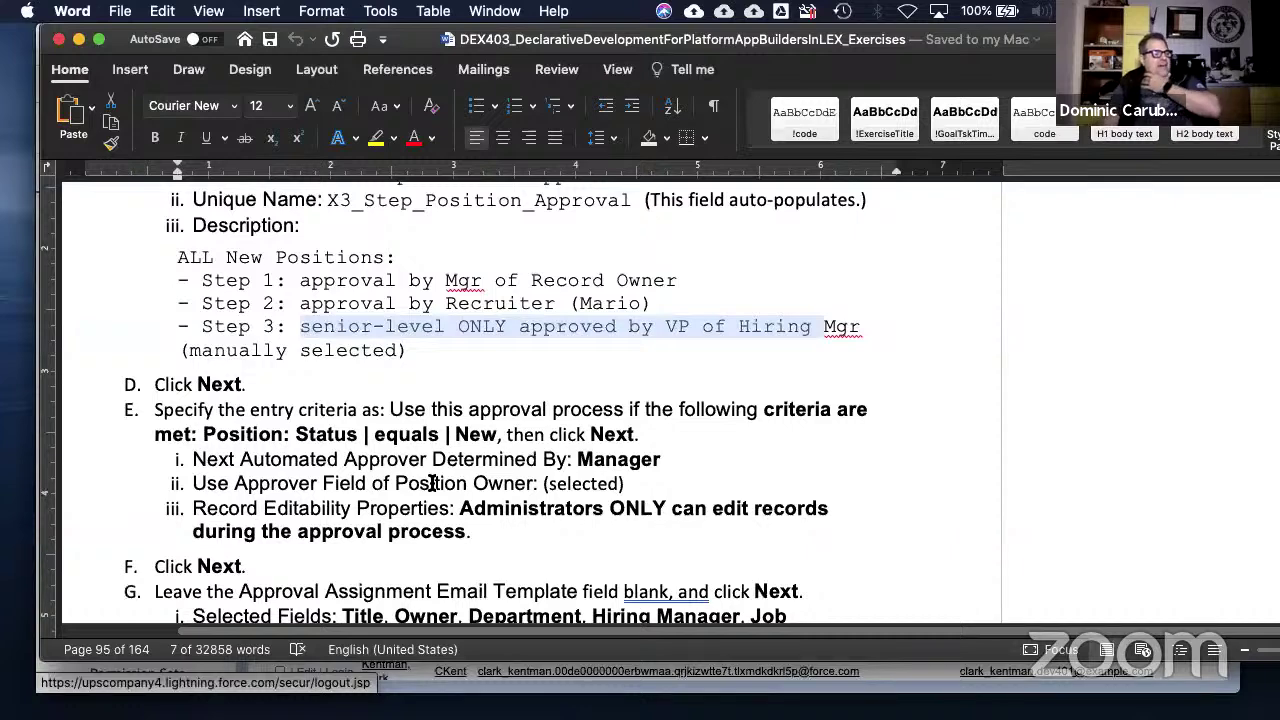
{"action": "scroll", "coordinate": [430, 483], "scroll_direction": "down", "scroll_amount": 7}
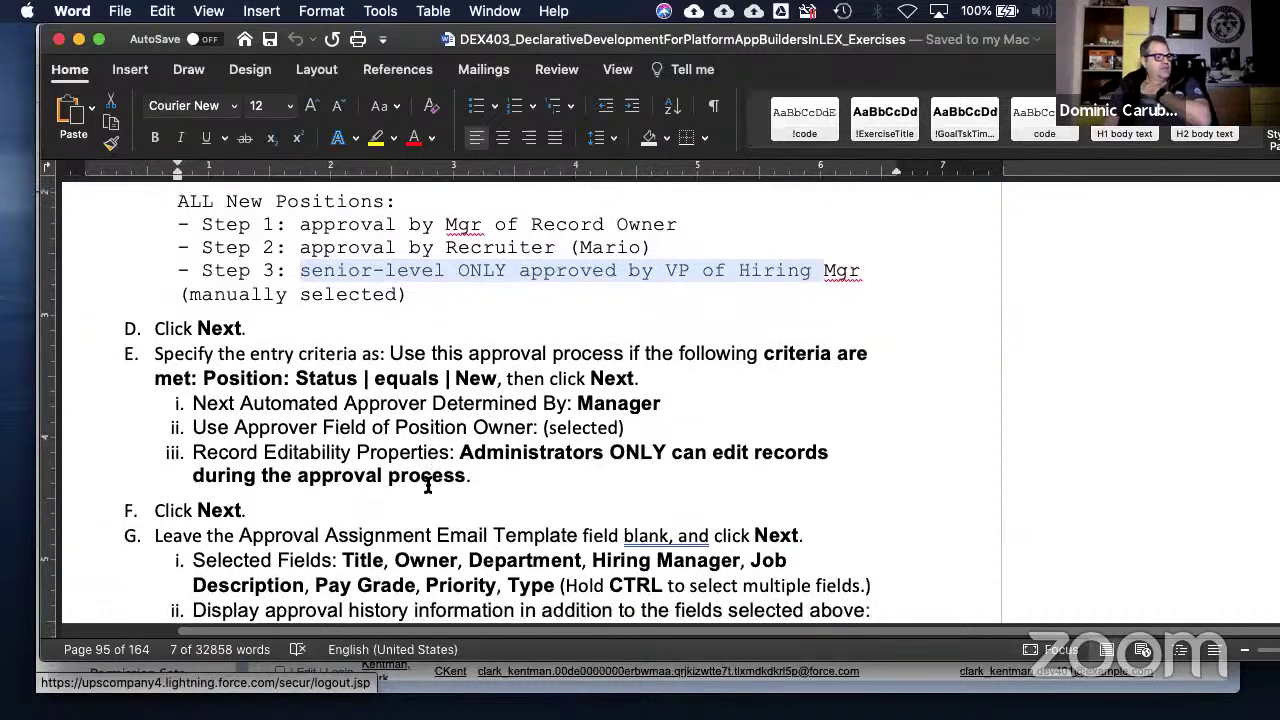
{"action": "scroll", "coordinate": [427, 484], "scroll_direction": "down", "scroll_amount": 14}
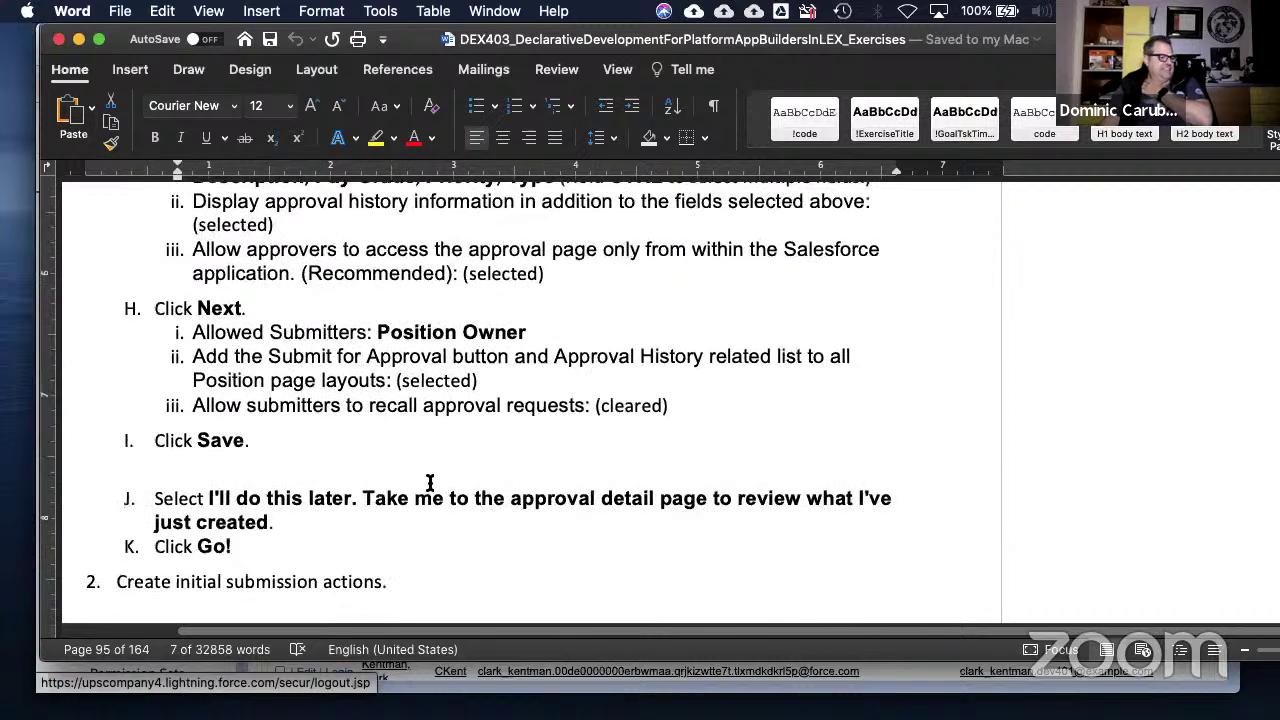
{"action": "scroll", "coordinate": [427, 487], "scroll_direction": "down", "scroll_amount": 10}
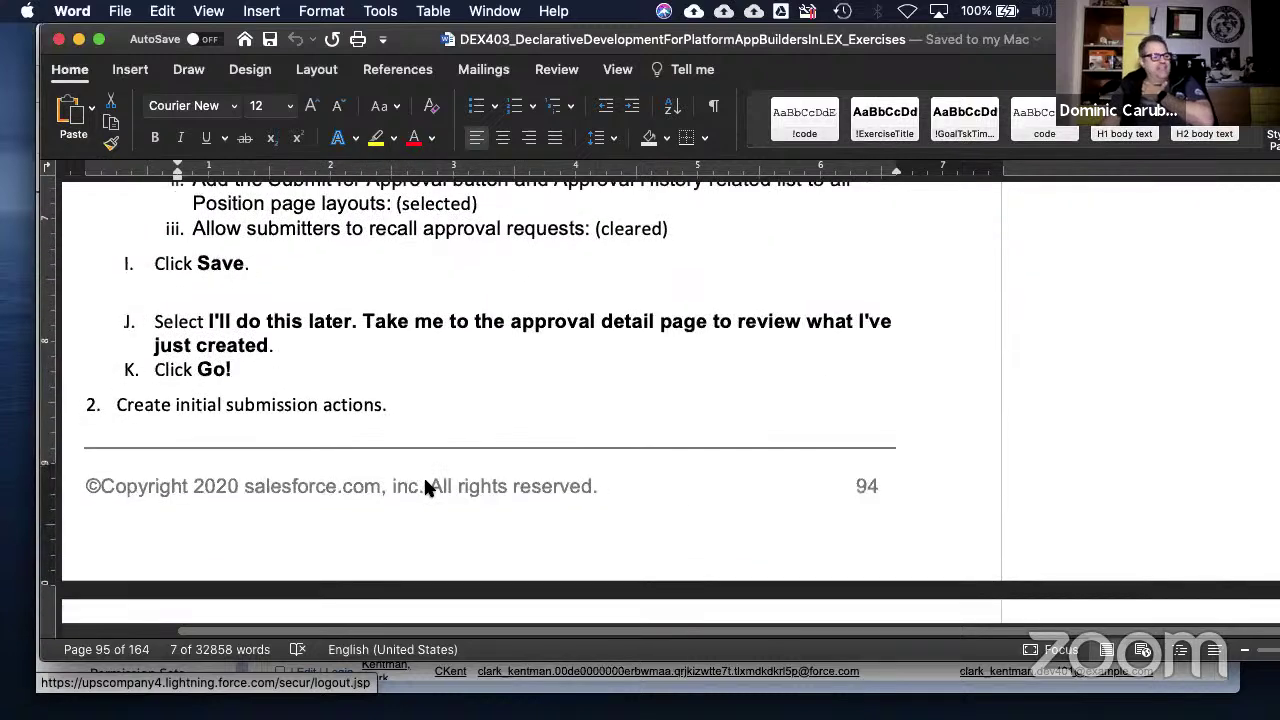
- Scroll to the Step 2 Recruiter approval on page 96, through its First-response and Final Rejection settings
{"action": "scroll", "coordinate": [426, 483], "scroll_direction": "down", "scroll_amount": 4}
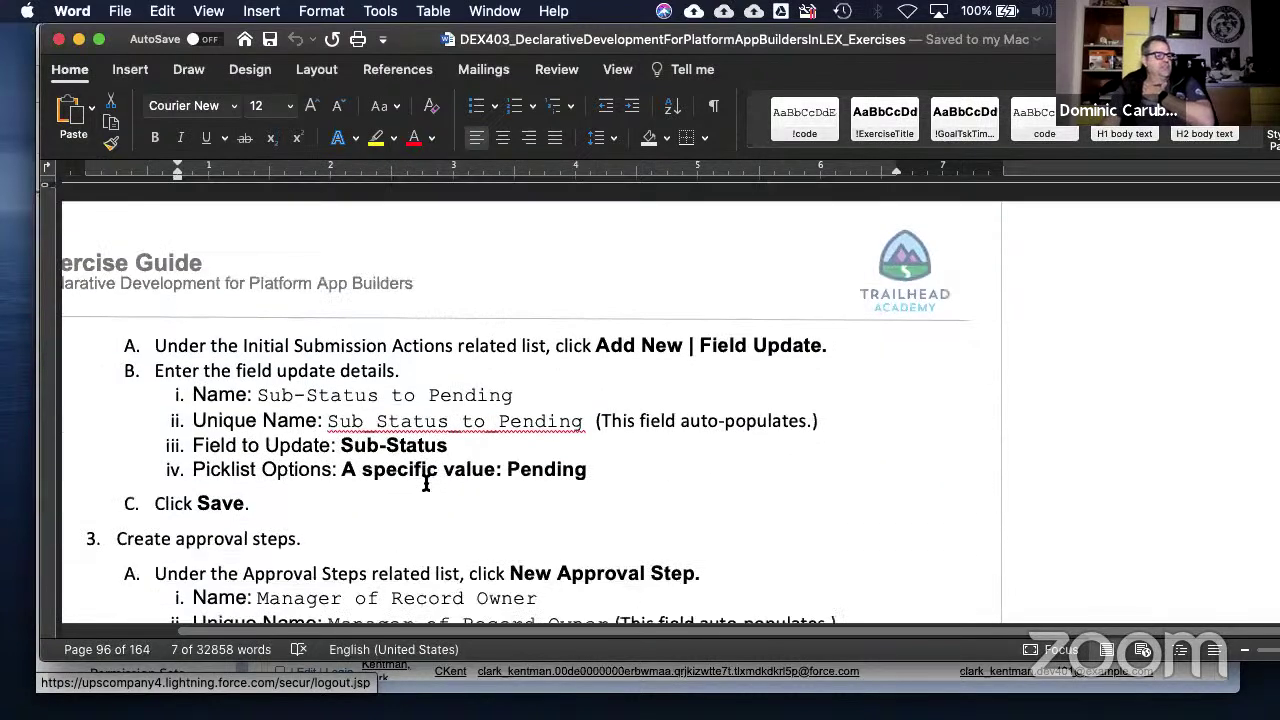
{"action": "scroll", "coordinate": [426, 484], "scroll_direction": "down", "scroll_amount": 4}
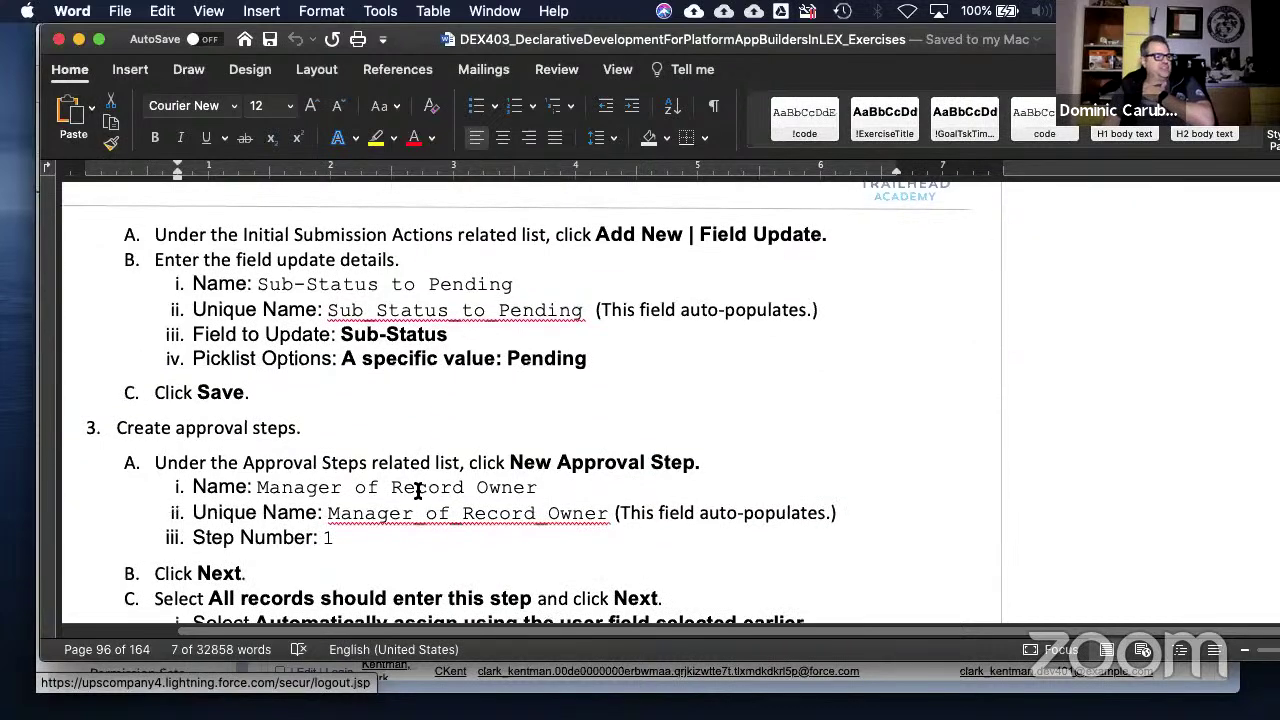
{"action": "scroll", "coordinate": [418, 490], "scroll_direction": "down", "scroll_amount": 6}
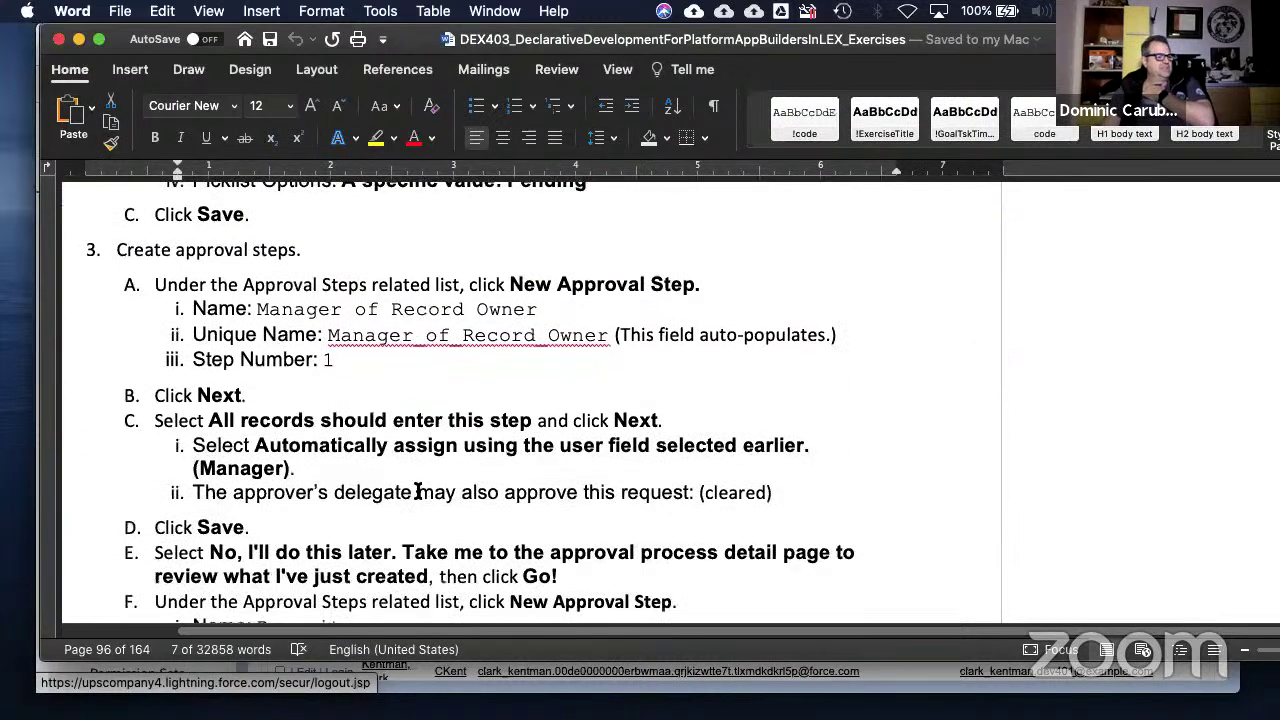
{"action": "scroll", "coordinate": [418, 490], "scroll_direction": "down", "scroll_amount": 6}
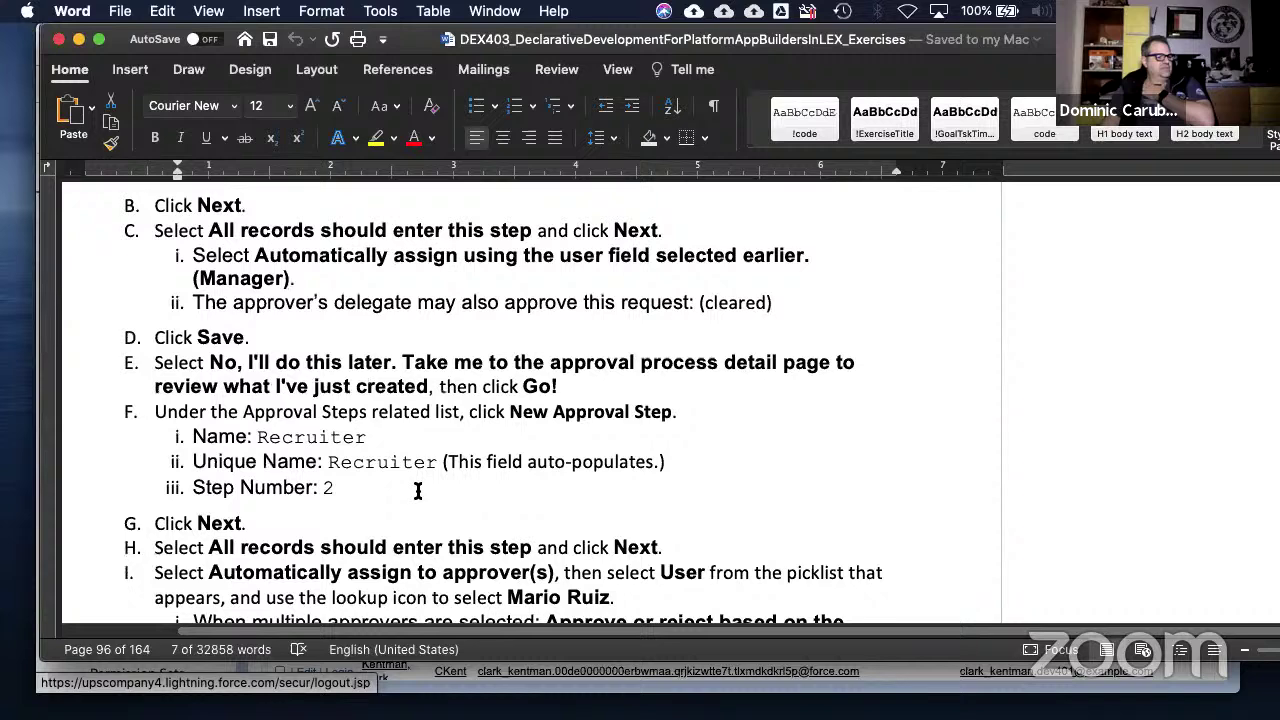
{"action": "scroll", "coordinate": [418, 490], "scroll_direction": "down", "scroll_amount": 1}
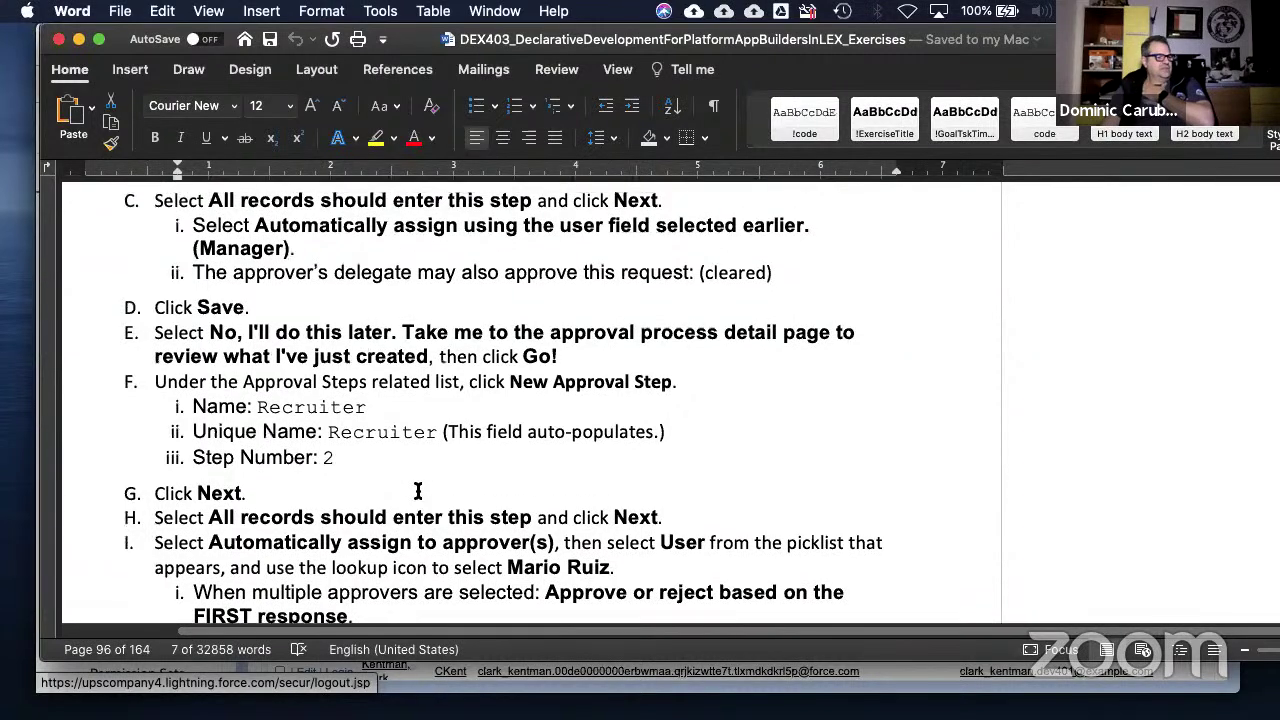
{"action": "scroll", "coordinate": [418, 490], "scroll_direction": "up", "scroll_amount": 1}
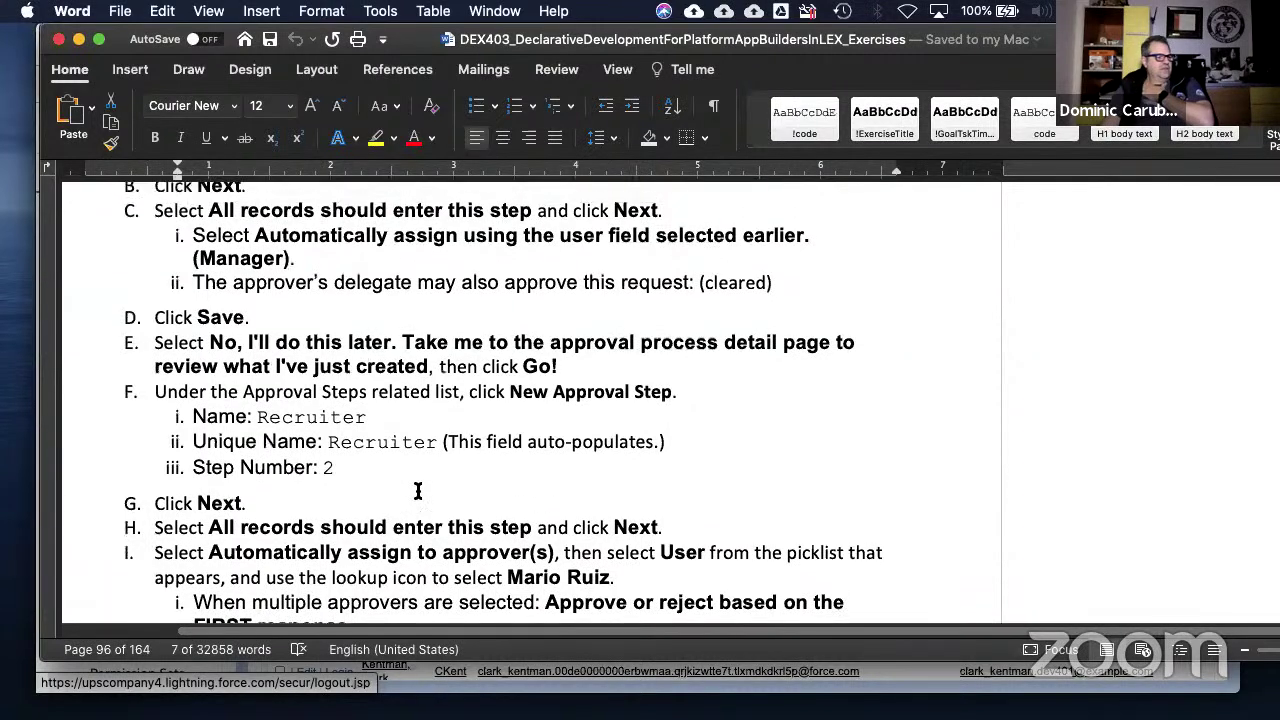
{"action": "scroll", "coordinate": [418, 490], "scroll_direction": "up", "scroll_amount": 2}
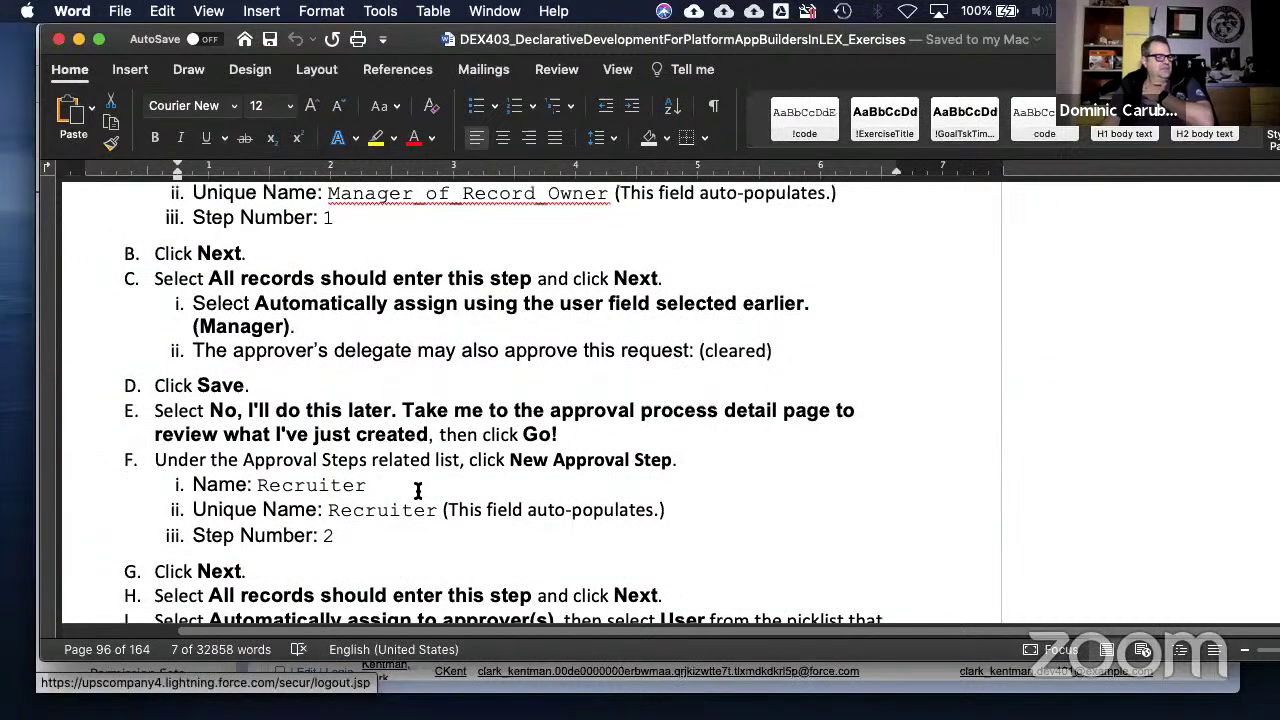
{"action": "scroll", "coordinate": [418, 490], "scroll_direction": "up", "scroll_amount": 4}
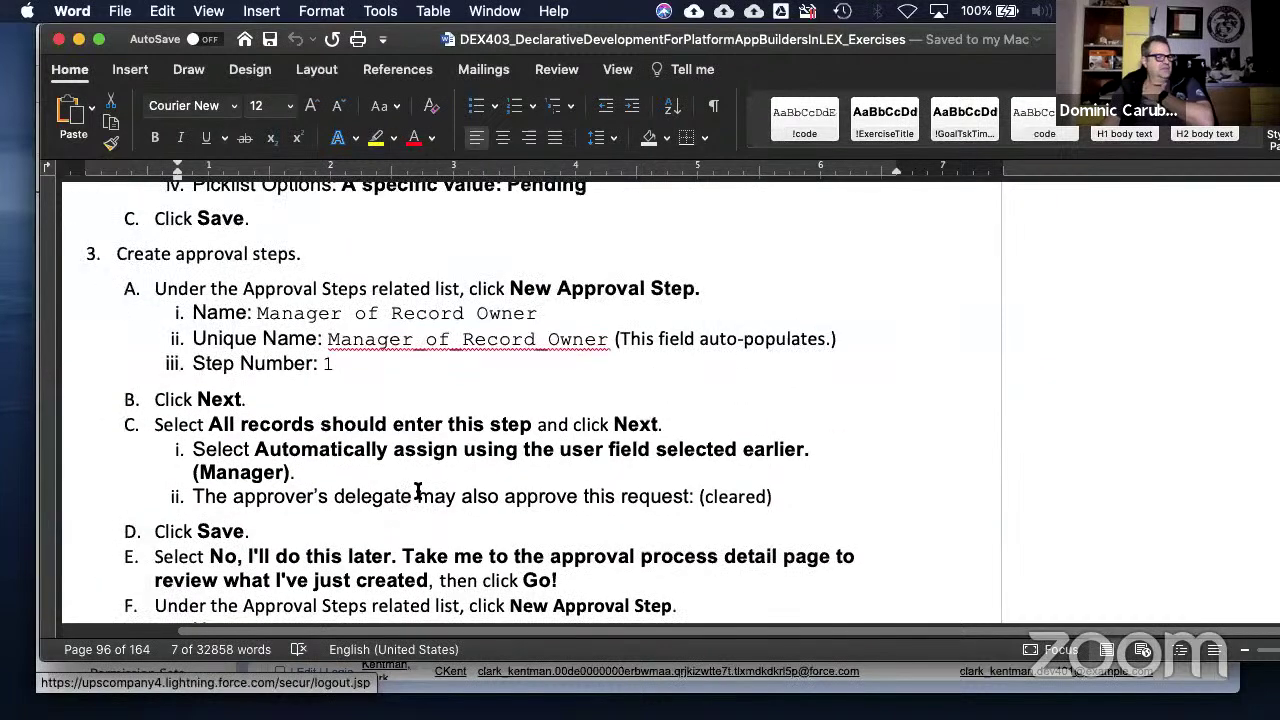
{"action": "scroll", "coordinate": [418, 490], "scroll_direction": "down", "scroll_amount": 2}
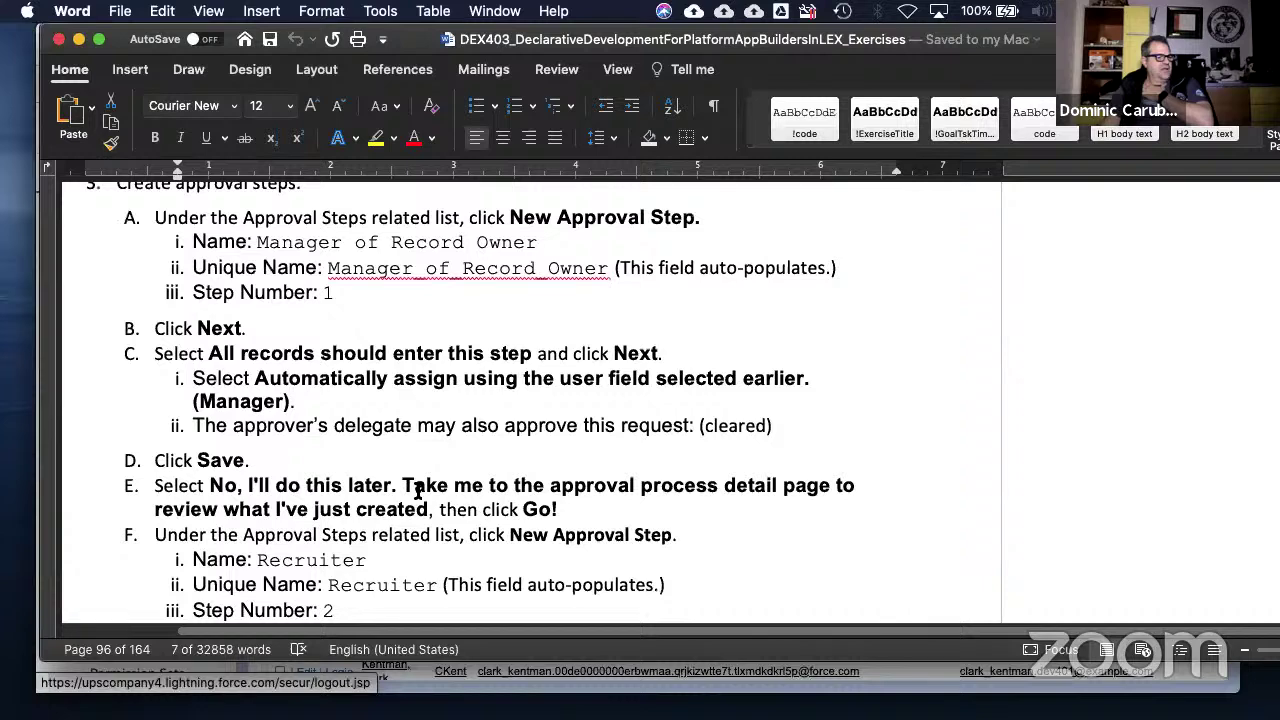
{"action": "scroll", "coordinate": [418, 490], "scroll_direction": "down", "scroll_amount": 3}
{"action": "scroll", "coordinate": [418, 490], "scroll_direction": "down", "scroll_amount": 3}
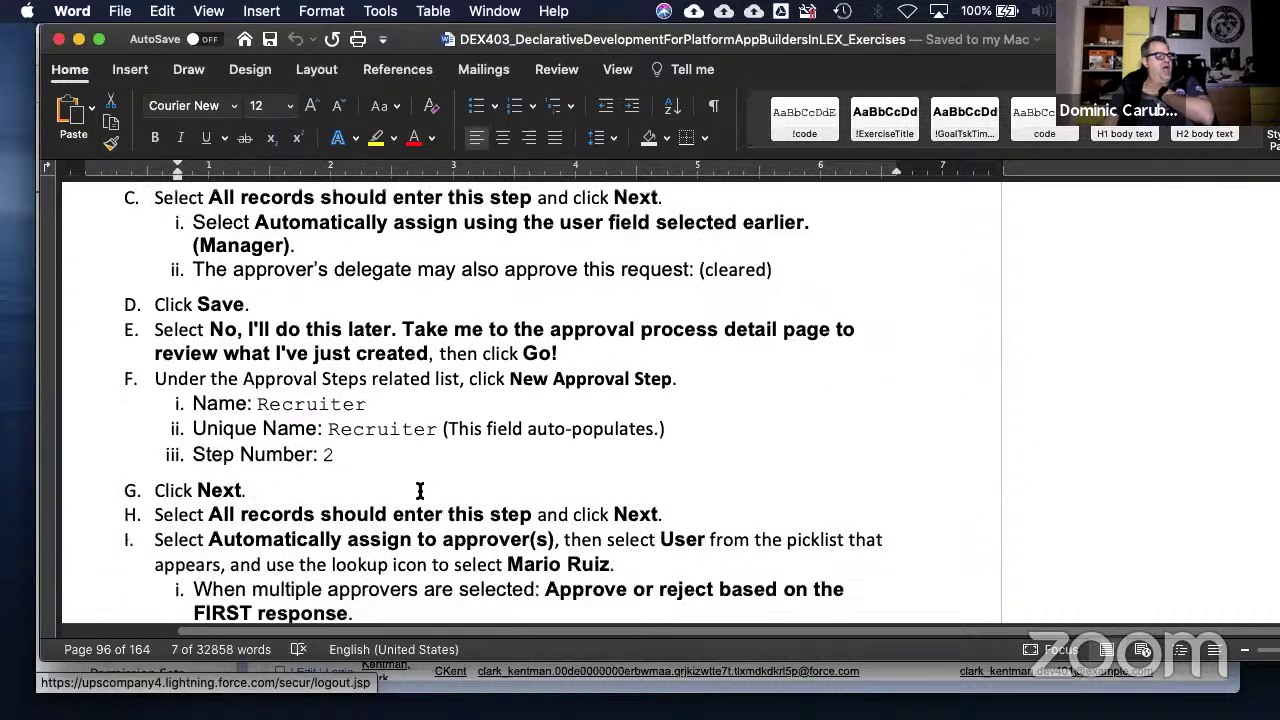
{"action": "scroll", "coordinate": [420, 490], "scroll_direction": "down", "scroll_amount": 2}
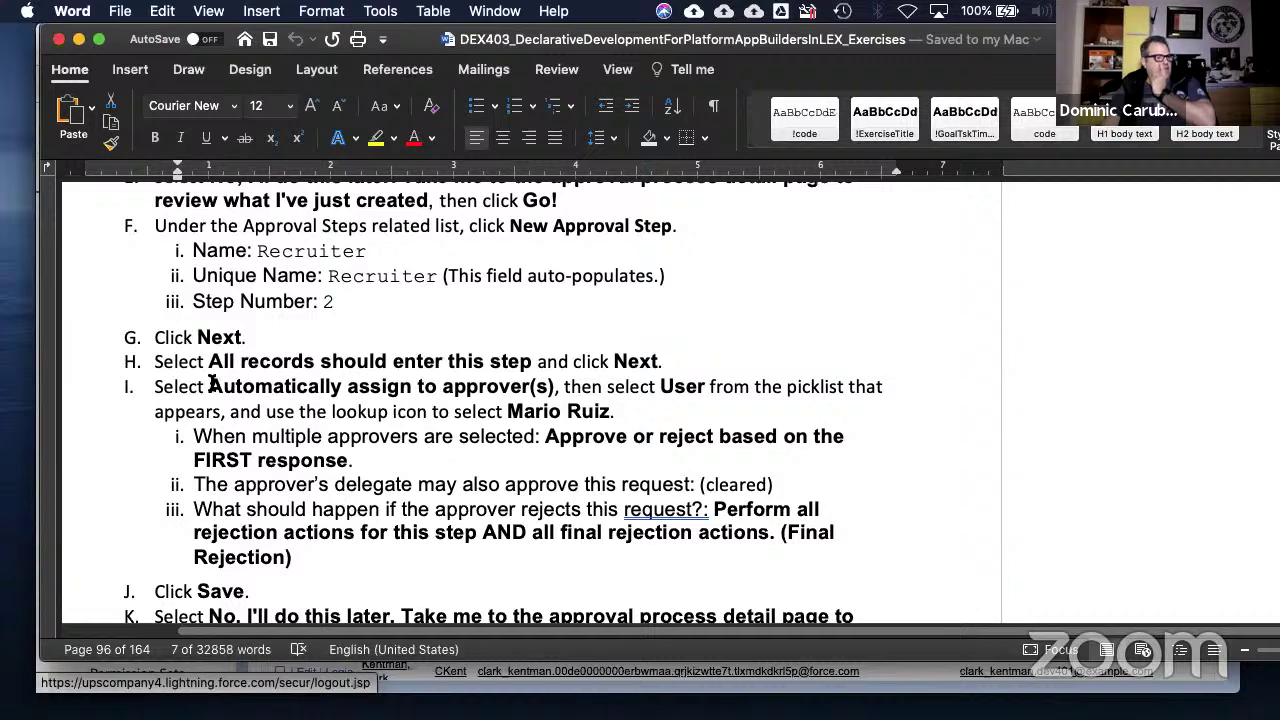
- Select step I's approver assignment text and item iii's rejection actions answer
{"action": "left_click_drag", "start_coordinate": [210, 386], "coordinate": [629, 420]}
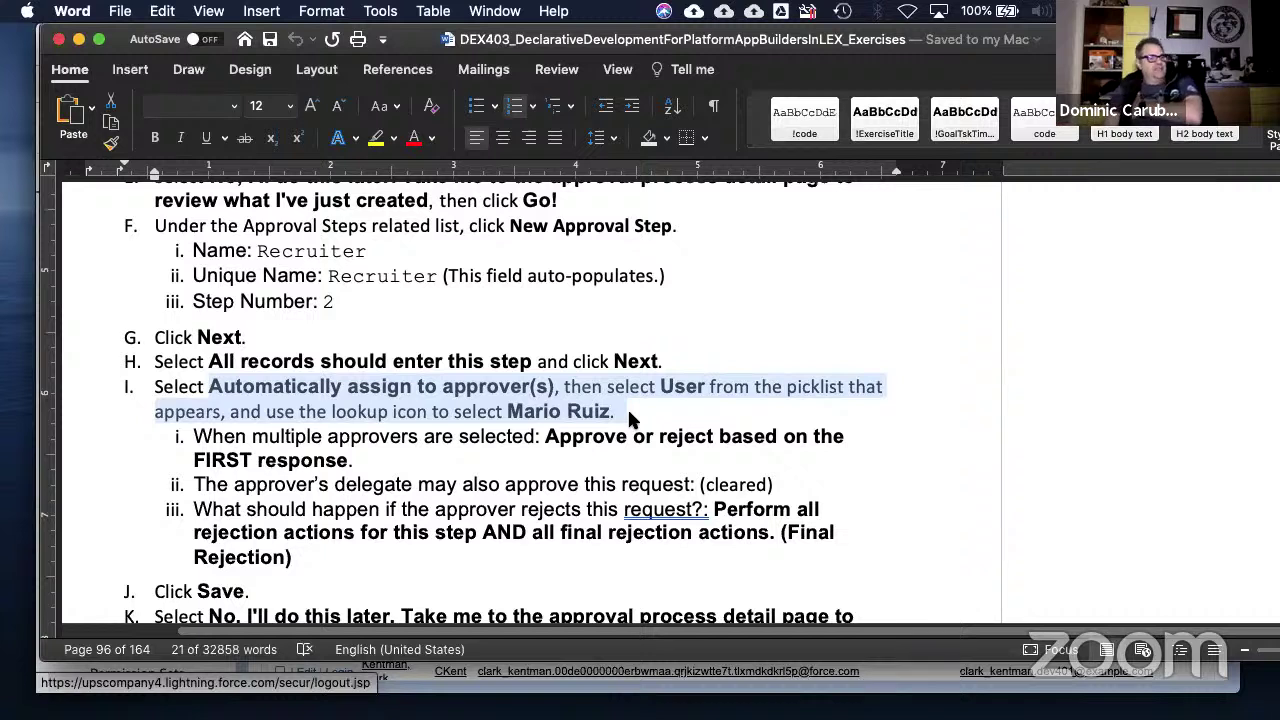
{"action": "left_click", "coordinate": [419, 470]}
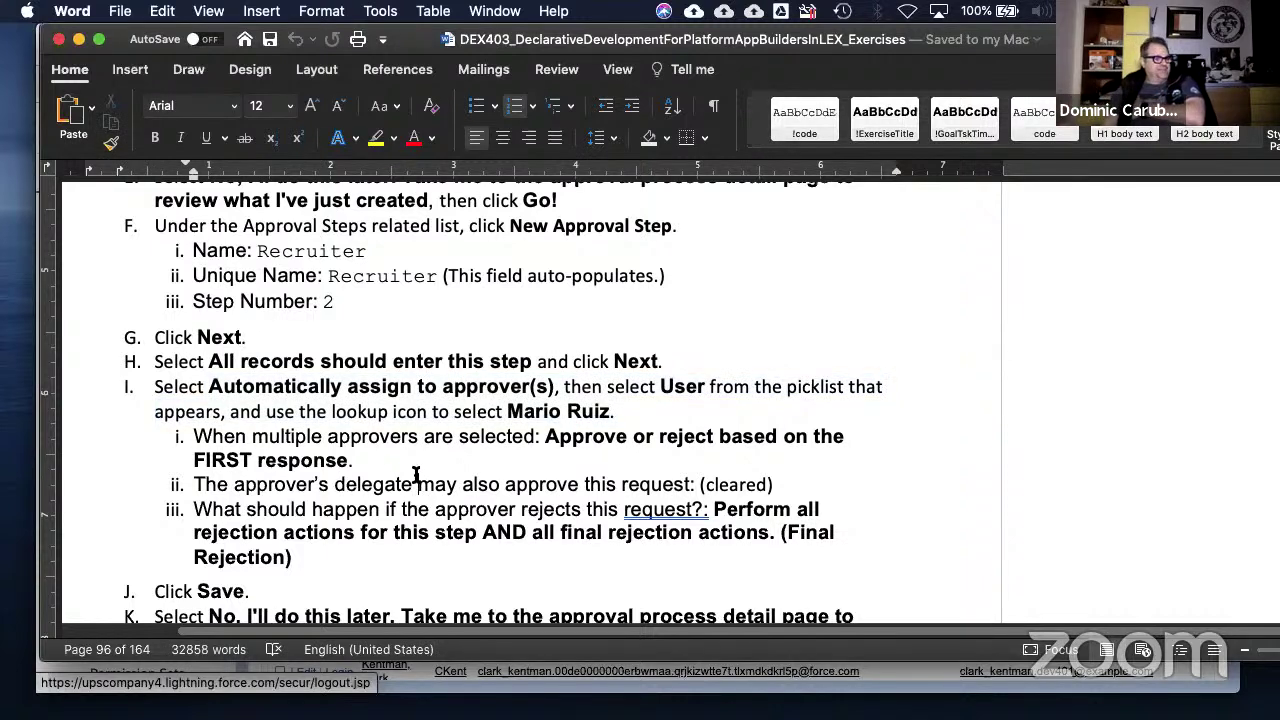
{"action": "left_click", "coordinate": [505, 410]}
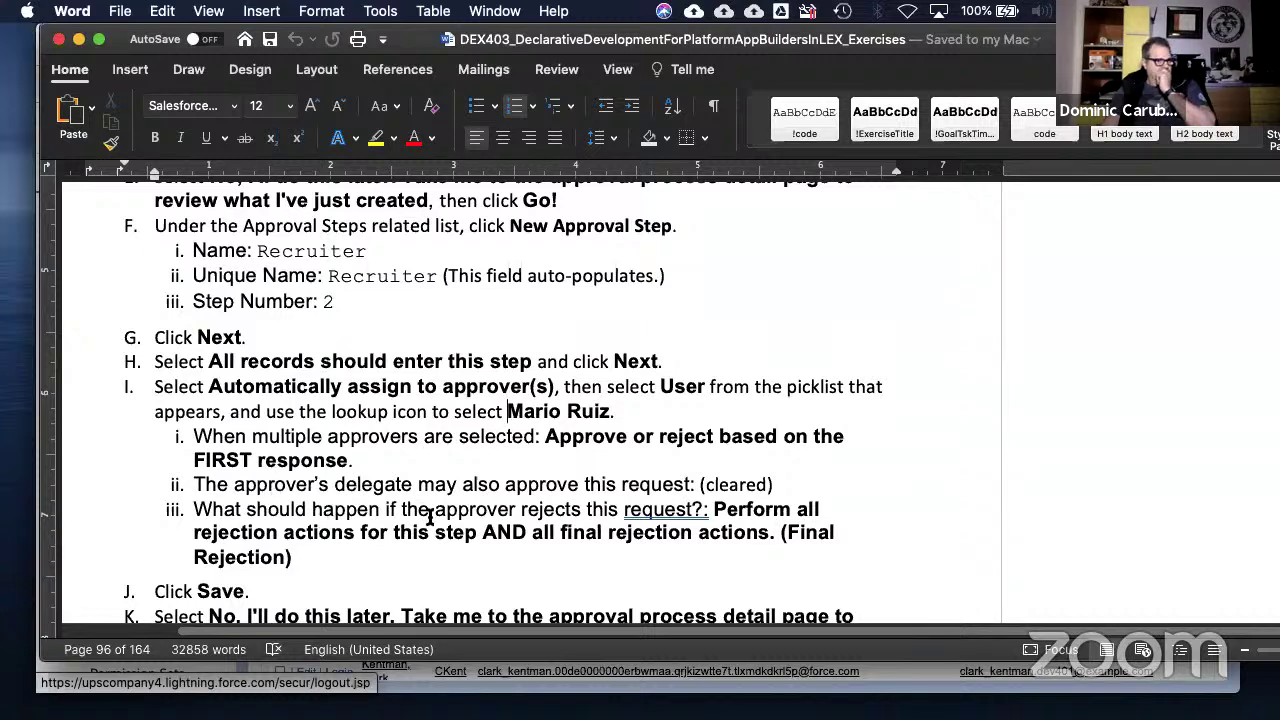
{"action": "left_click", "coordinate": [478, 511]}
{"action": "left_click_drag", "start_coordinate": [284, 532], "coordinate": [698, 547]}
{"action": "left_click", "coordinate": [697, 547]}
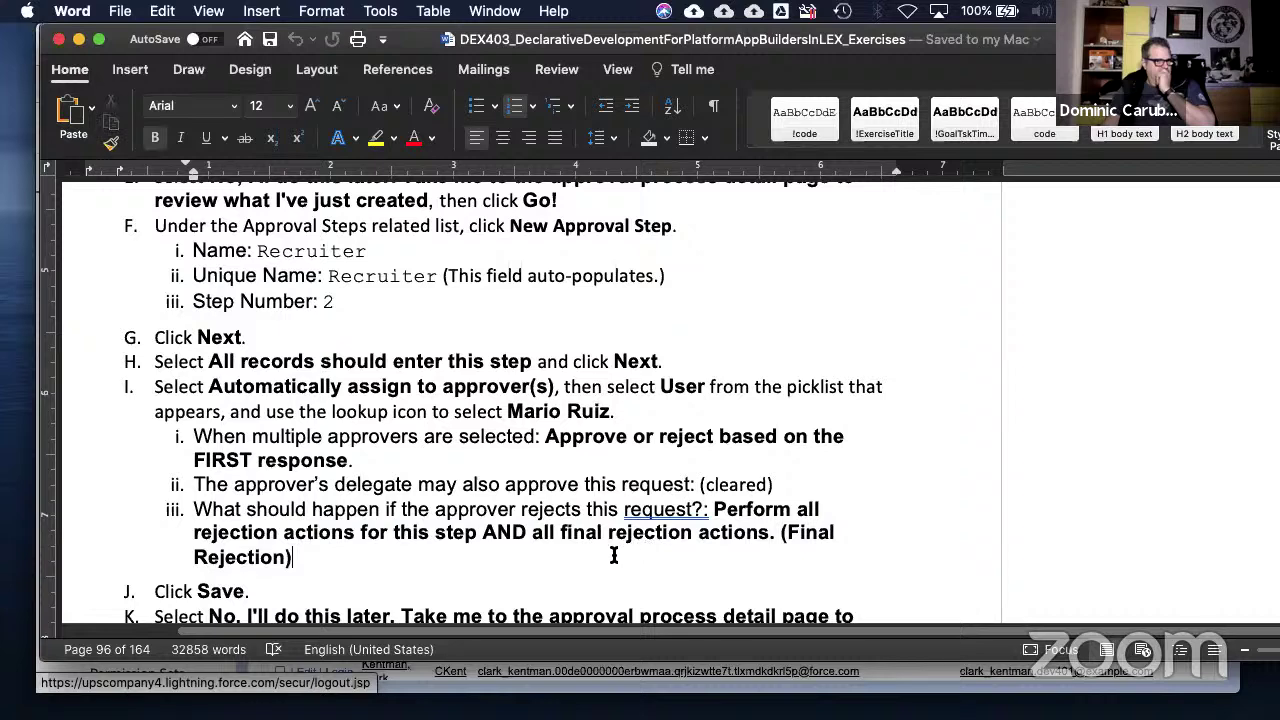
- Highlight the words 'all final', 'rejection actions' and 'final rejection actions. (Final Rejection)'
{"action": "scroll", "coordinate": [462, 555], "scroll_direction": "down", "scroll_amount": 1}
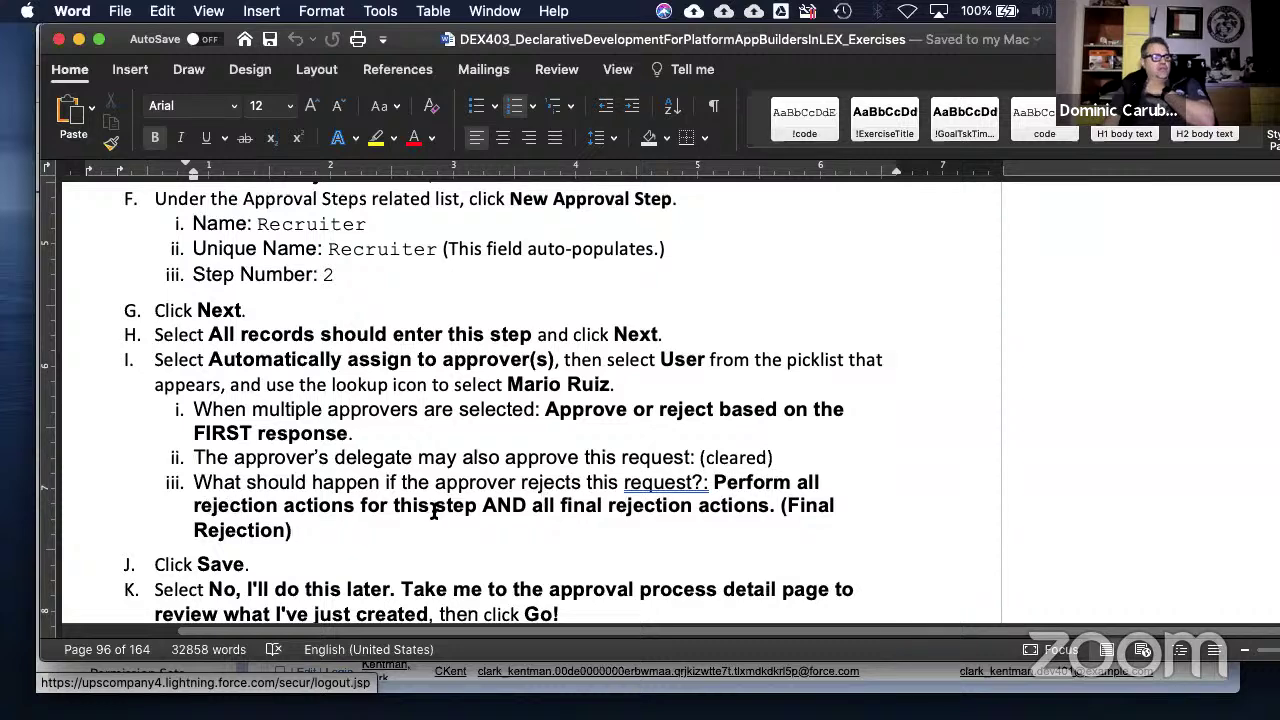
{"action": "left_click_drag", "start_coordinate": [535, 507], "coordinate": [568, 510]}
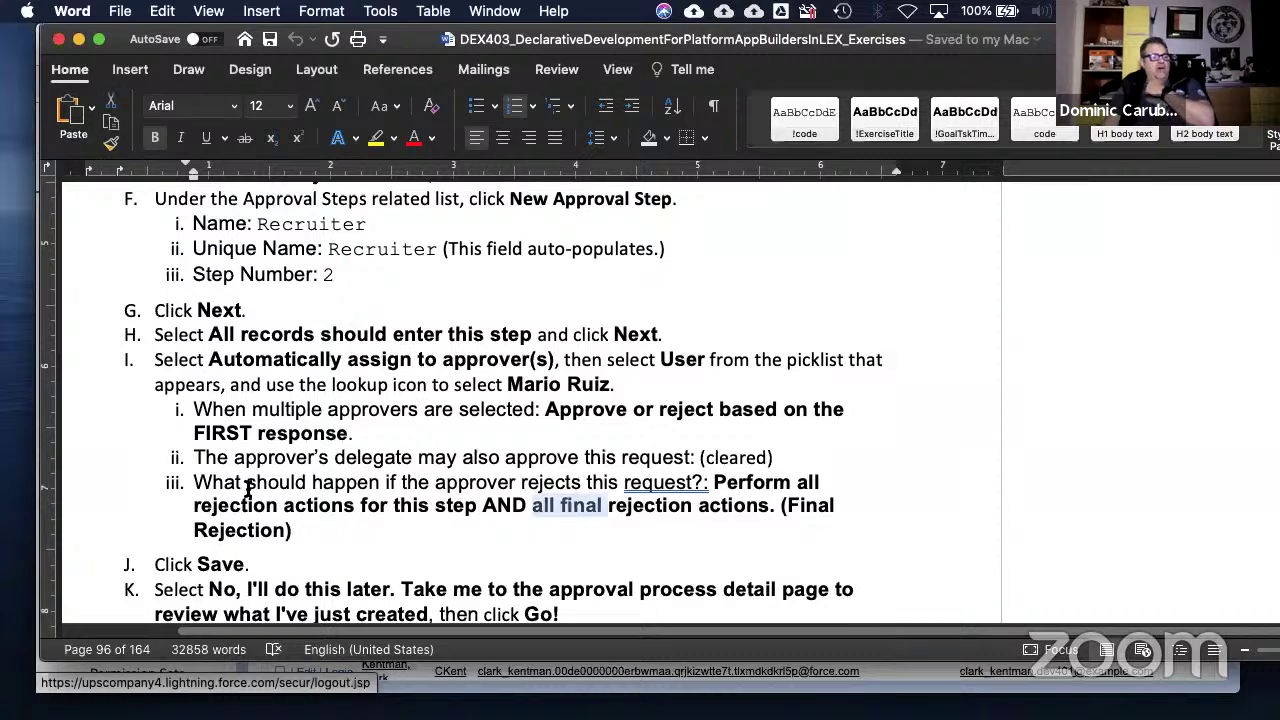
{"action": "left_click_drag", "start_coordinate": [210, 505], "coordinate": [357, 507]}
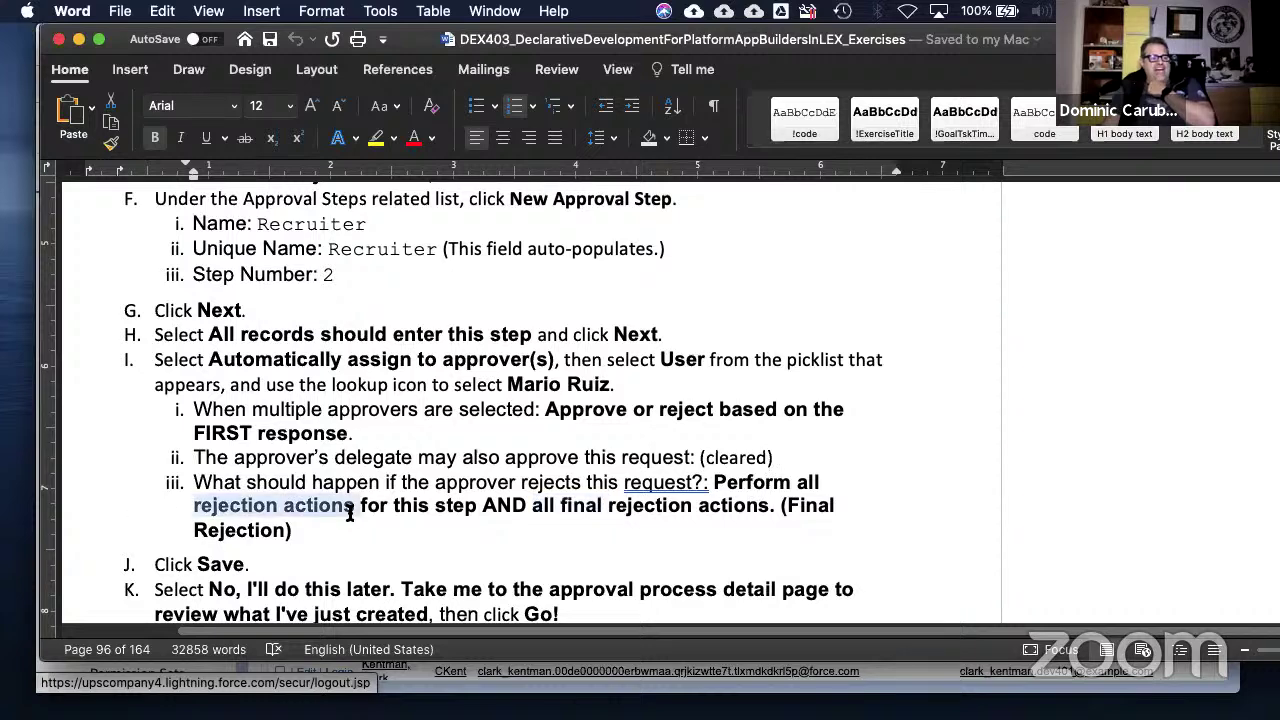
{"action": "left_click_drag", "start_coordinate": [566, 505], "coordinate": [738, 517]}
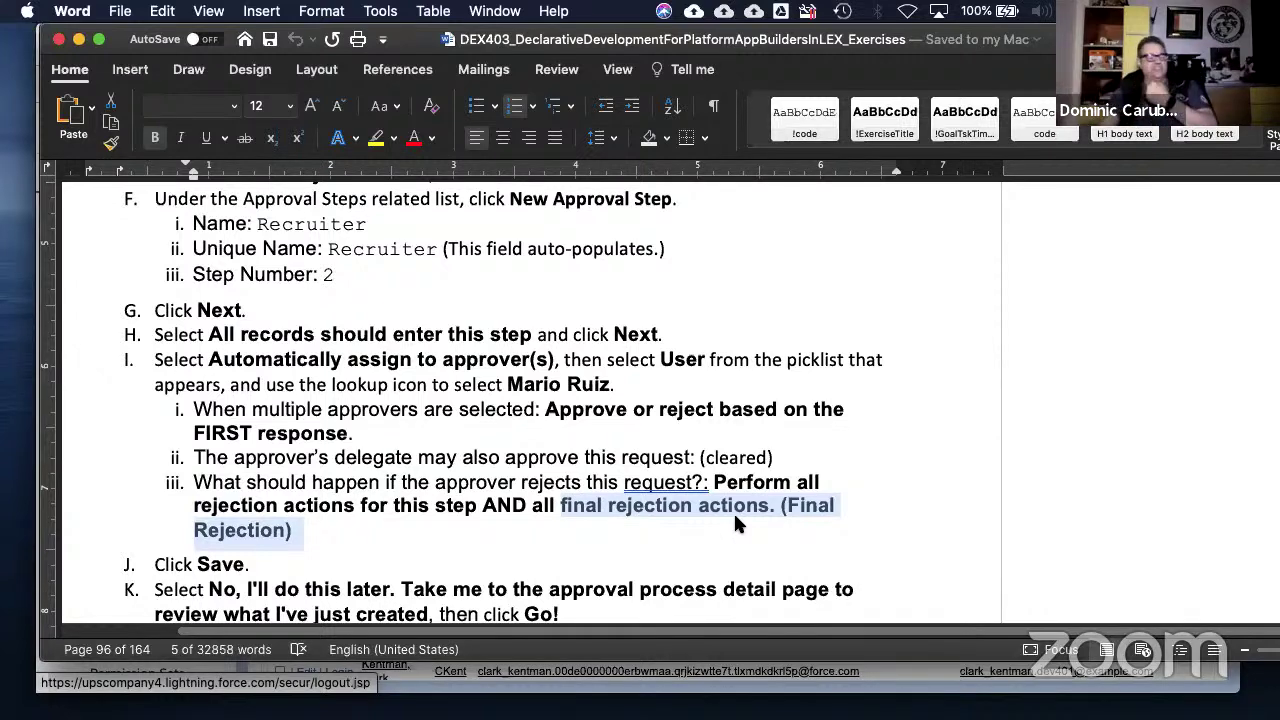
- Scroll through sections 4–6 to 11-2: Add an 'Items to Approve' Component to the Home Page
{"action": "scroll", "coordinate": [462, 466], "scroll_direction": "down", "scroll_amount": 2}
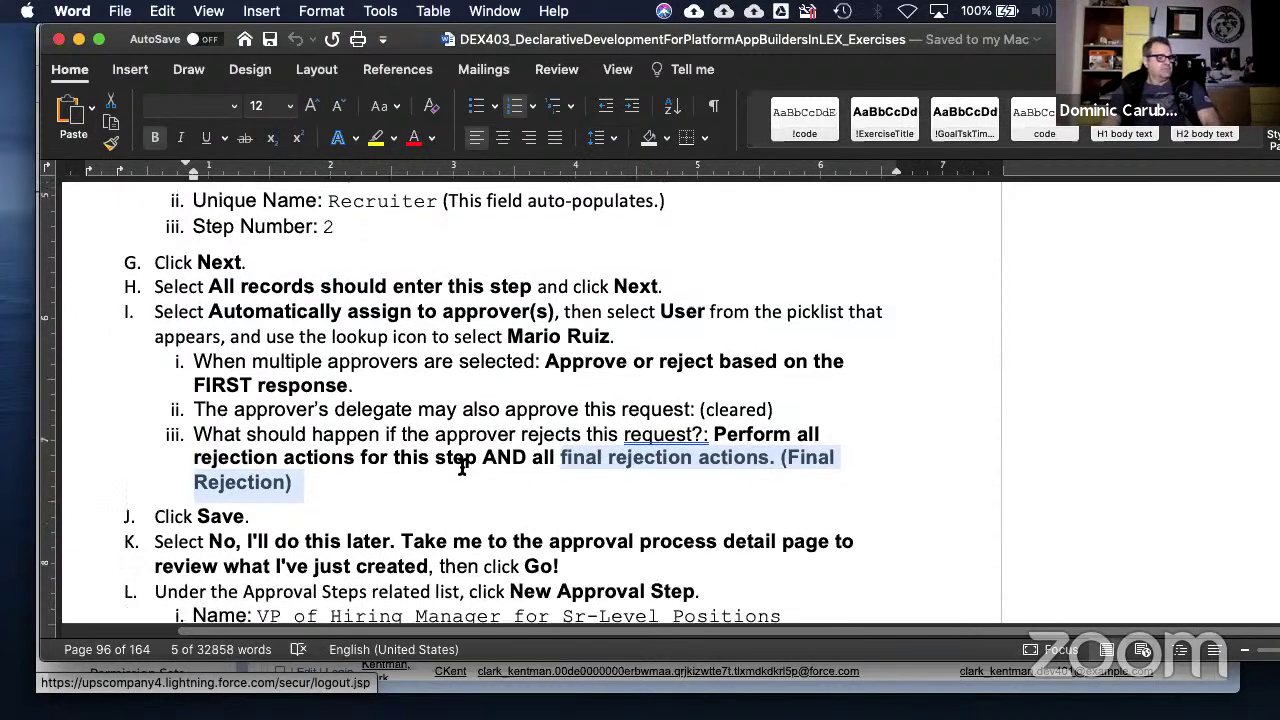
{"action": "scroll", "coordinate": [462, 462], "scroll_direction": "down", "scroll_amount": 4}
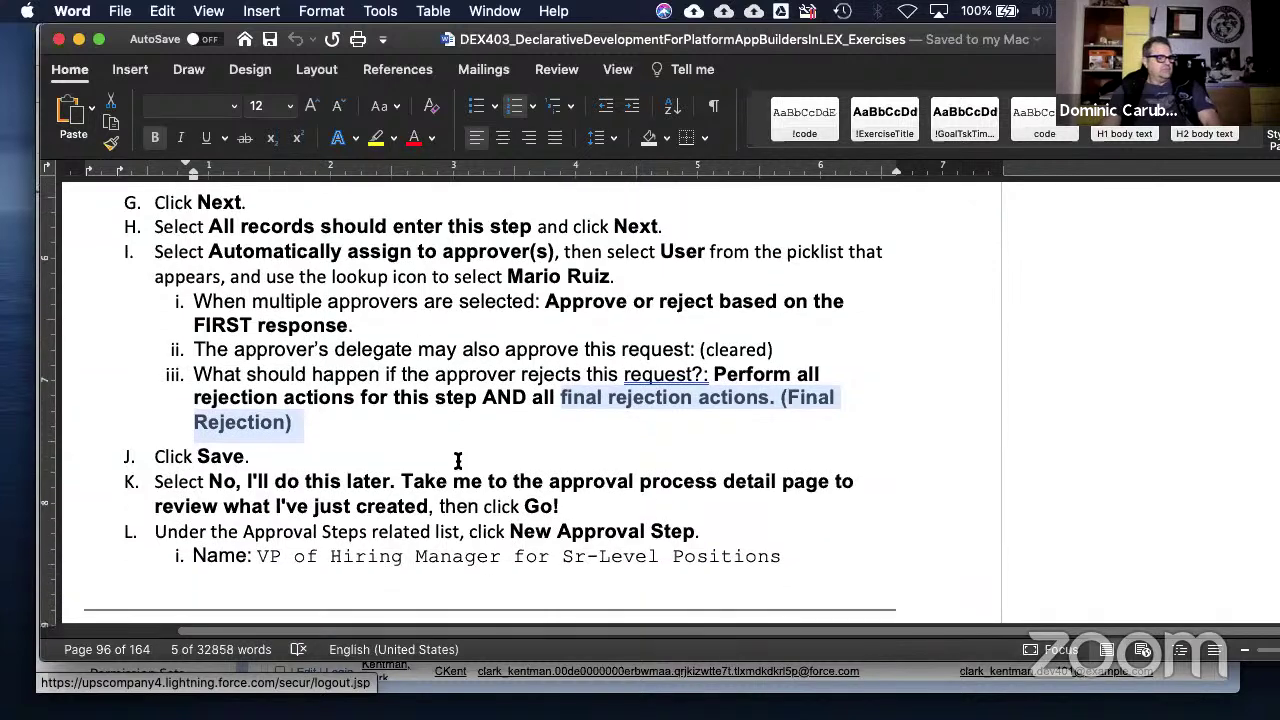
{"action": "scroll", "coordinate": [457, 460], "scroll_direction": "down", "scroll_amount": 2}
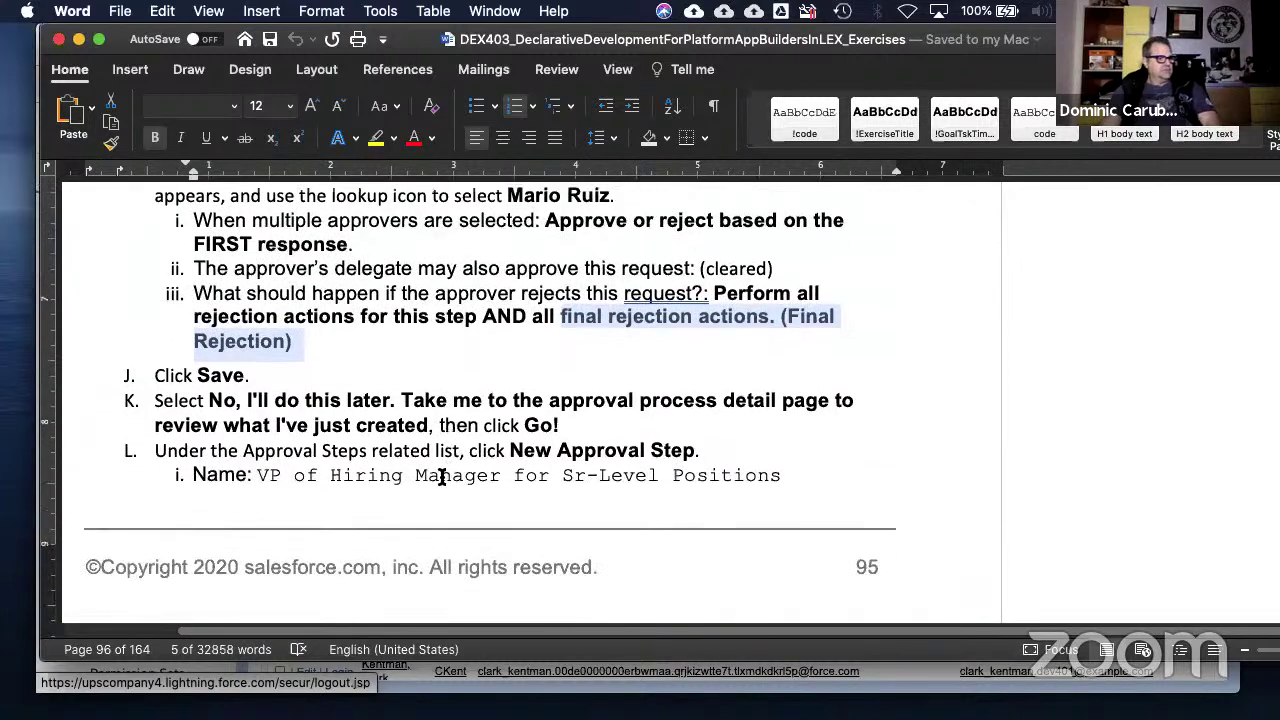
{"action": "scroll", "coordinate": [441, 477], "scroll_direction": "down", "scroll_amount": 2}
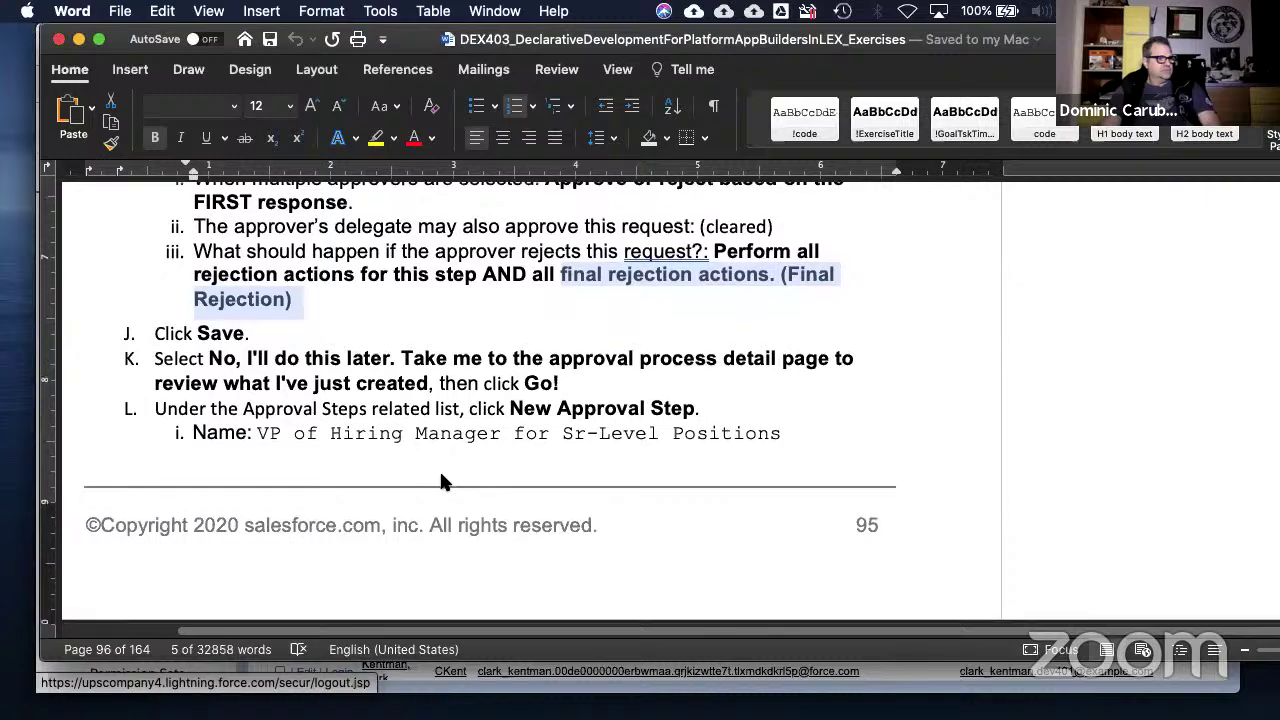
{"action": "scroll", "coordinate": [441, 475], "scroll_direction": "down", "scroll_amount": 10}
{"action": "scroll", "coordinate": [445, 483], "scroll_direction": "down", "scroll_amount": 12}
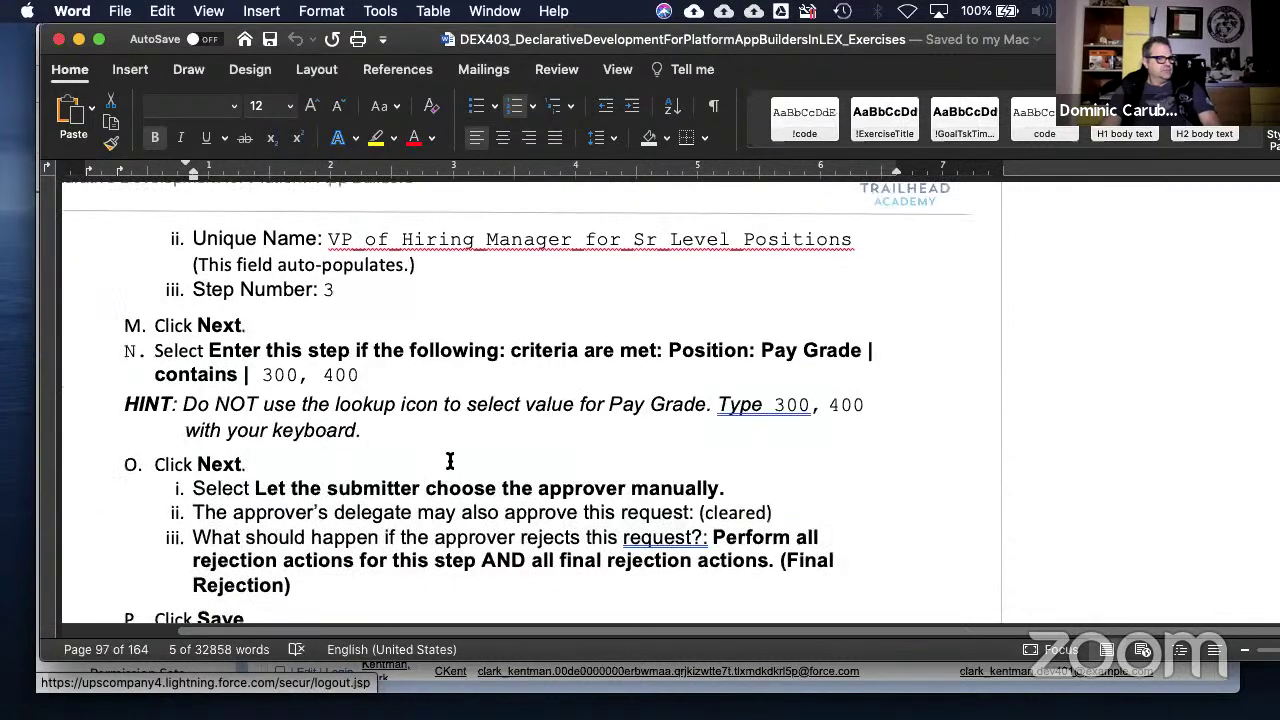
{"action": "scroll", "coordinate": [450, 461], "scroll_direction": "down", "scroll_amount": 2}
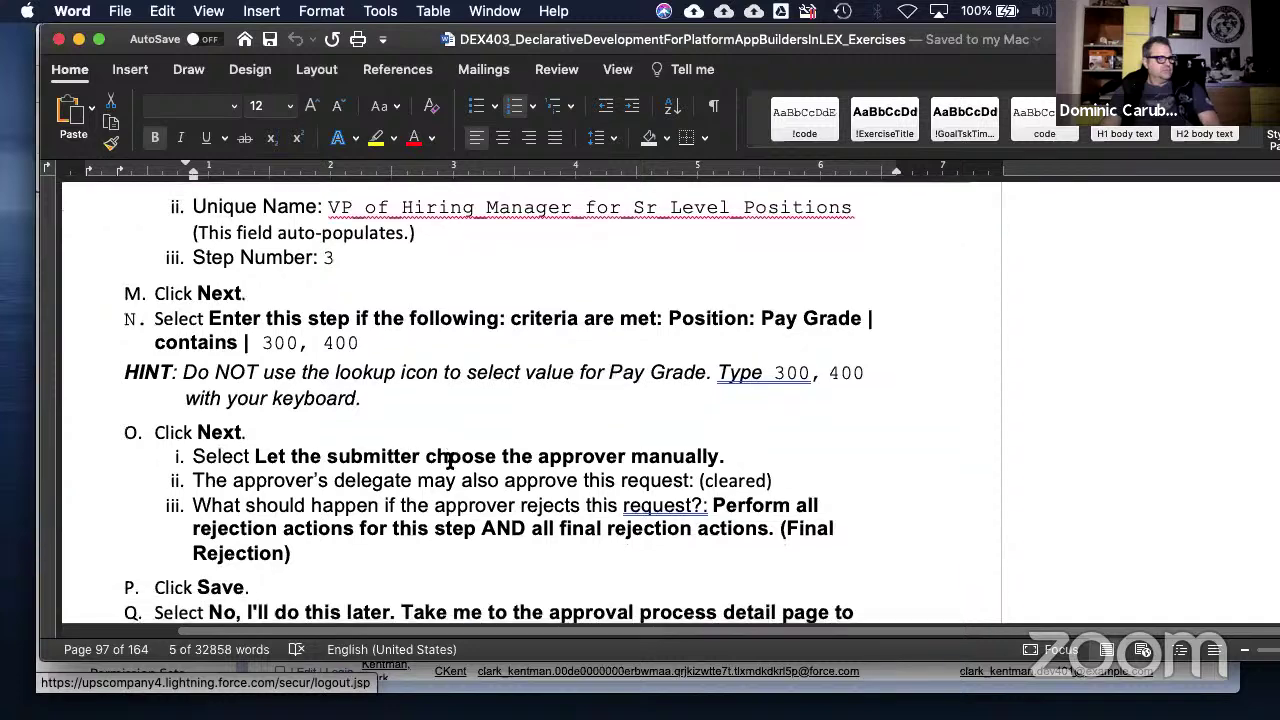
{"action": "scroll", "coordinate": [450, 461], "scroll_direction": "down", "scroll_amount": 1}
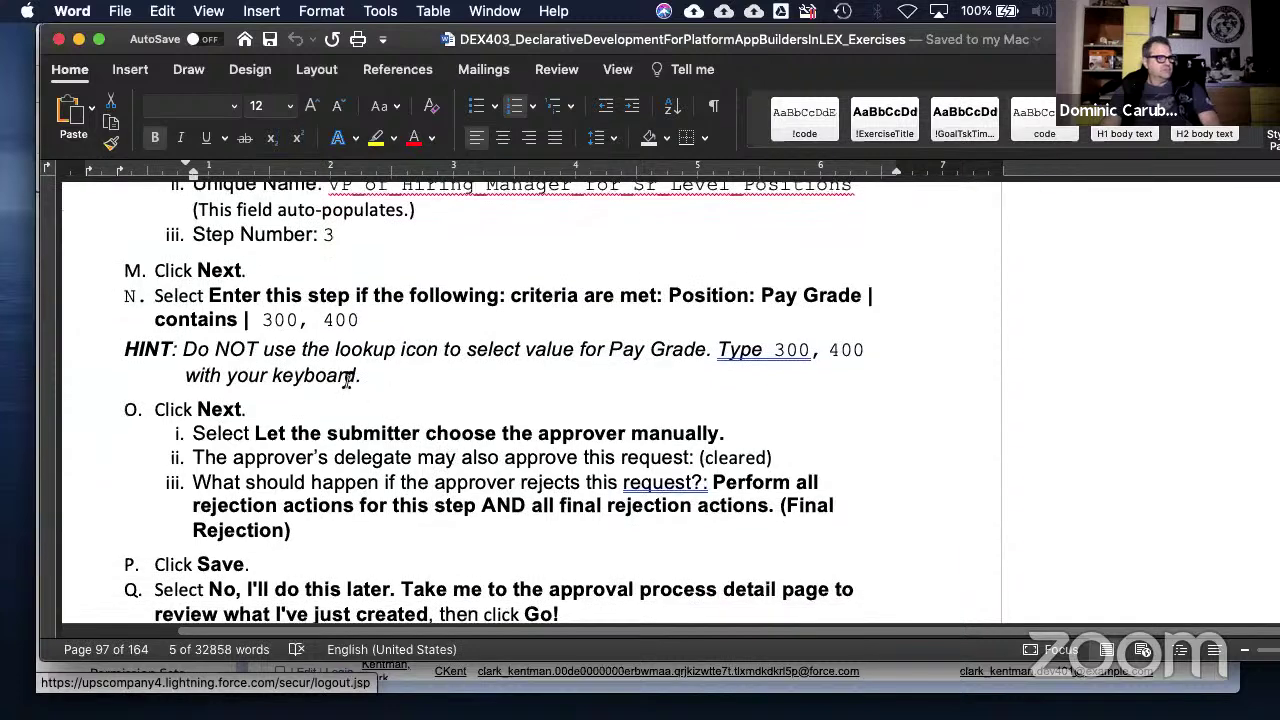
{"action": "scroll", "coordinate": [352, 400], "scroll_direction": "down", "scroll_amount": 2}
{"action": "scroll", "coordinate": [357, 420], "scroll_direction": "down", "scroll_amount": 3}
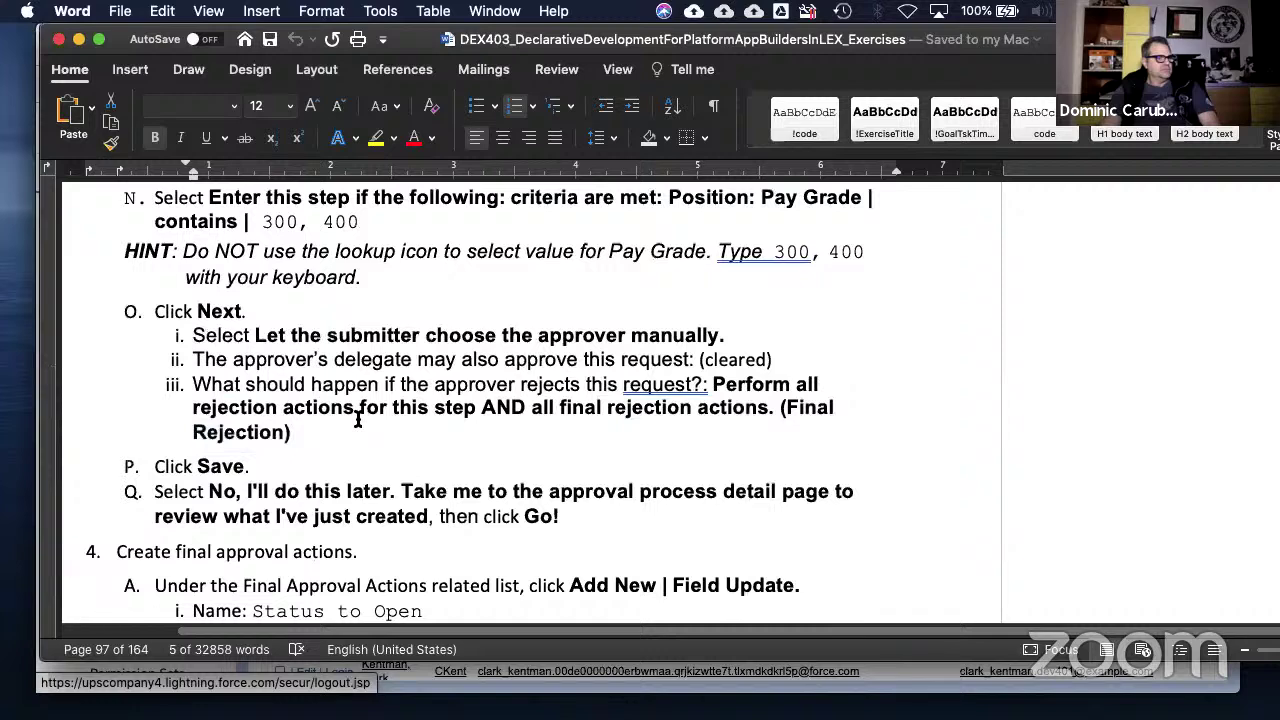
{"action": "scroll", "coordinate": [357, 420], "scroll_direction": "down", "scroll_amount": 9}
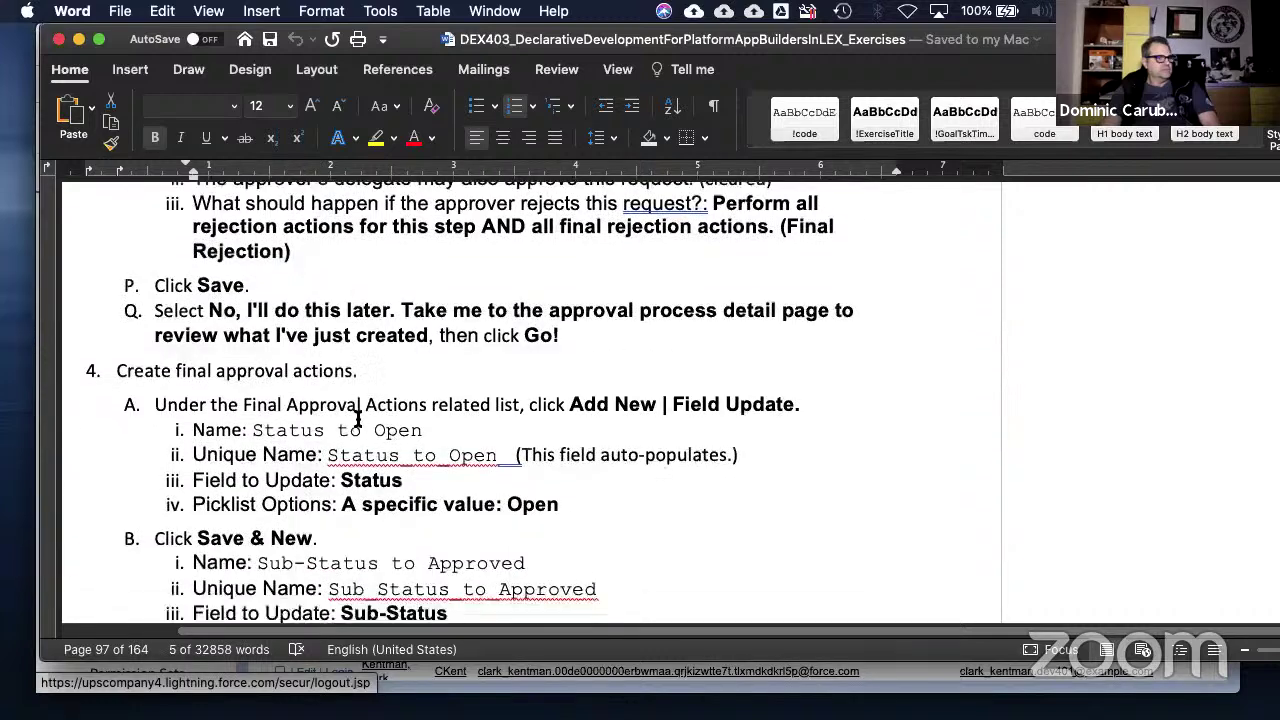
{"action": "scroll", "coordinate": [357, 420], "scroll_direction": "down", "scroll_amount": 18}
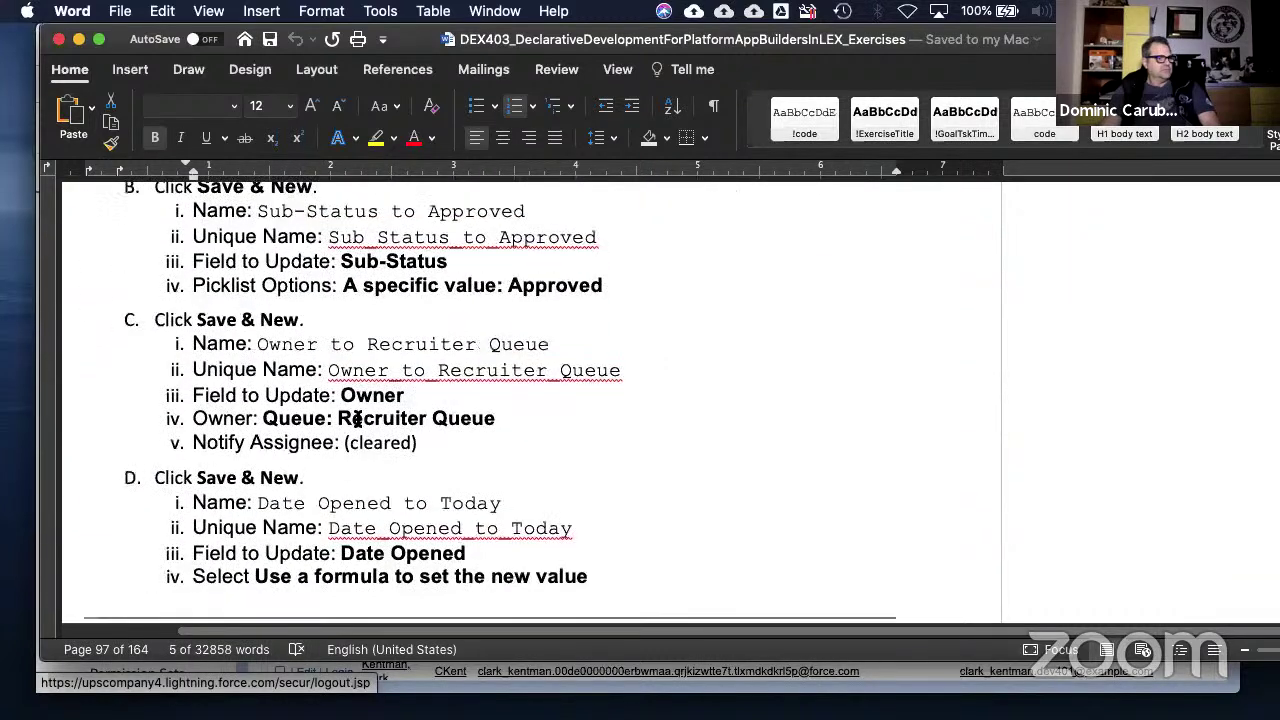
{"action": "scroll", "coordinate": [357, 420], "scroll_direction": "down", "scroll_amount": 20}
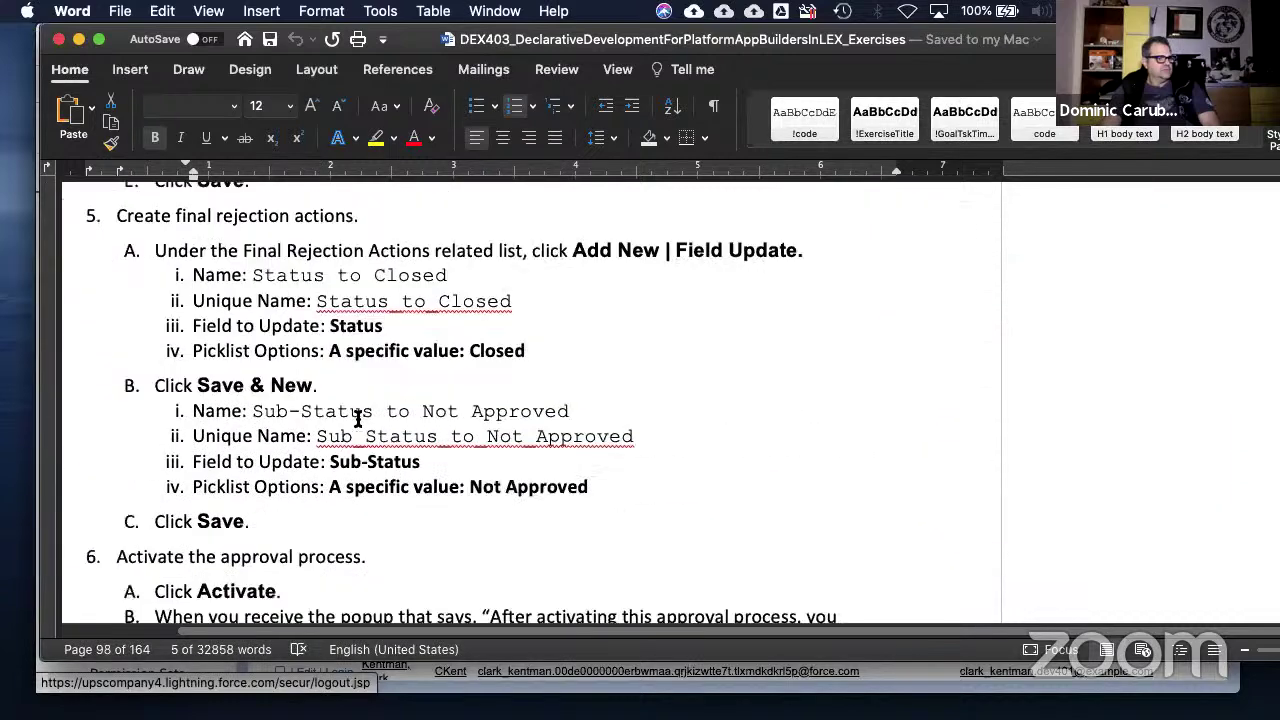
{"action": "scroll", "coordinate": [357, 420], "scroll_direction": "down", "scroll_amount": 6}
{"action": "scroll", "coordinate": [357, 420], "scroll_direction": "down", "scroll_amount": 20}
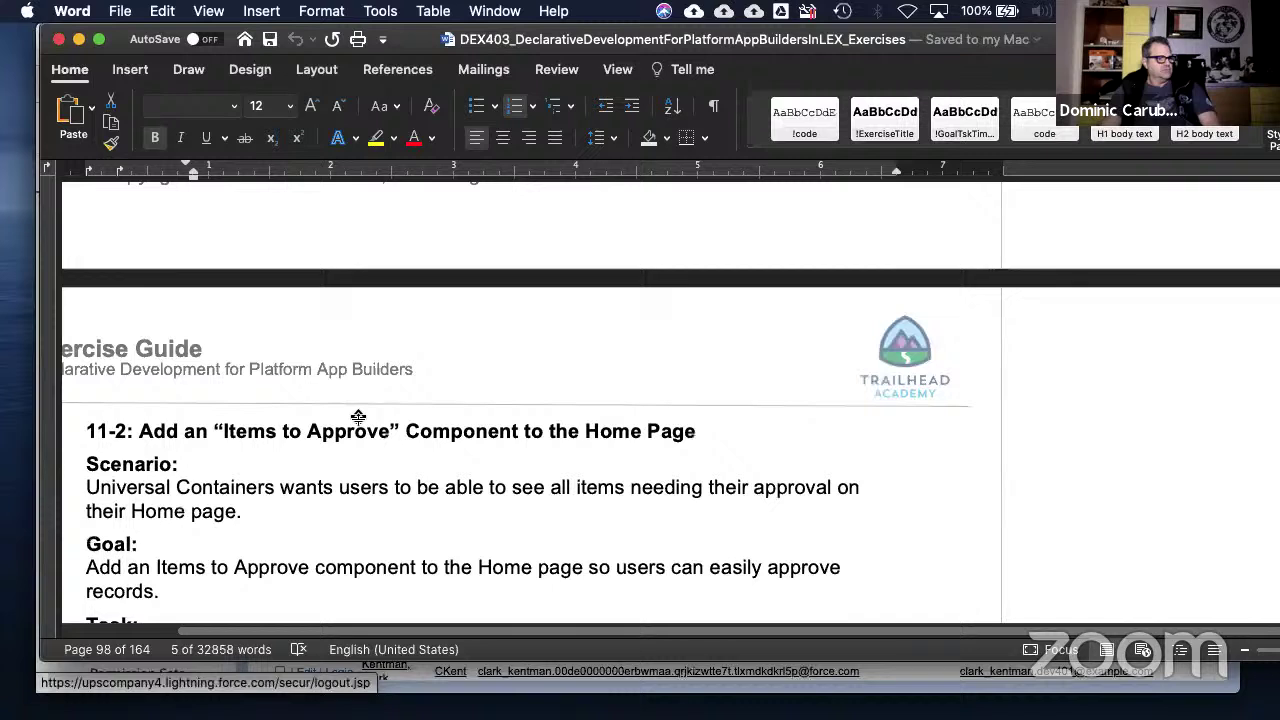
- Scroll through the 11-2 steps and select the Items to Approve text in step D
{"action": "scroll", "coordinate": [432, 521], "scroll_direction": "down", "scroll_amount": 1}
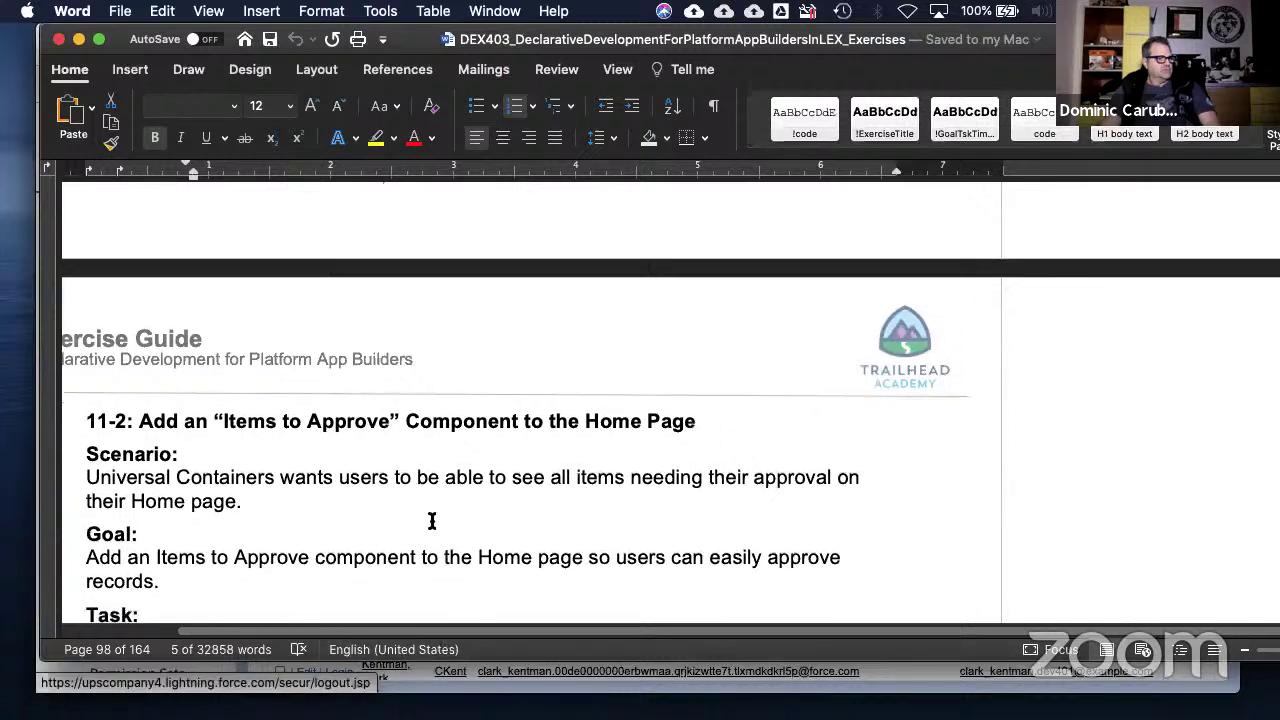
{"action": "scroll", "coordinate": [432, 521], "scroll_direction": "down", "scroll_amount": 2}
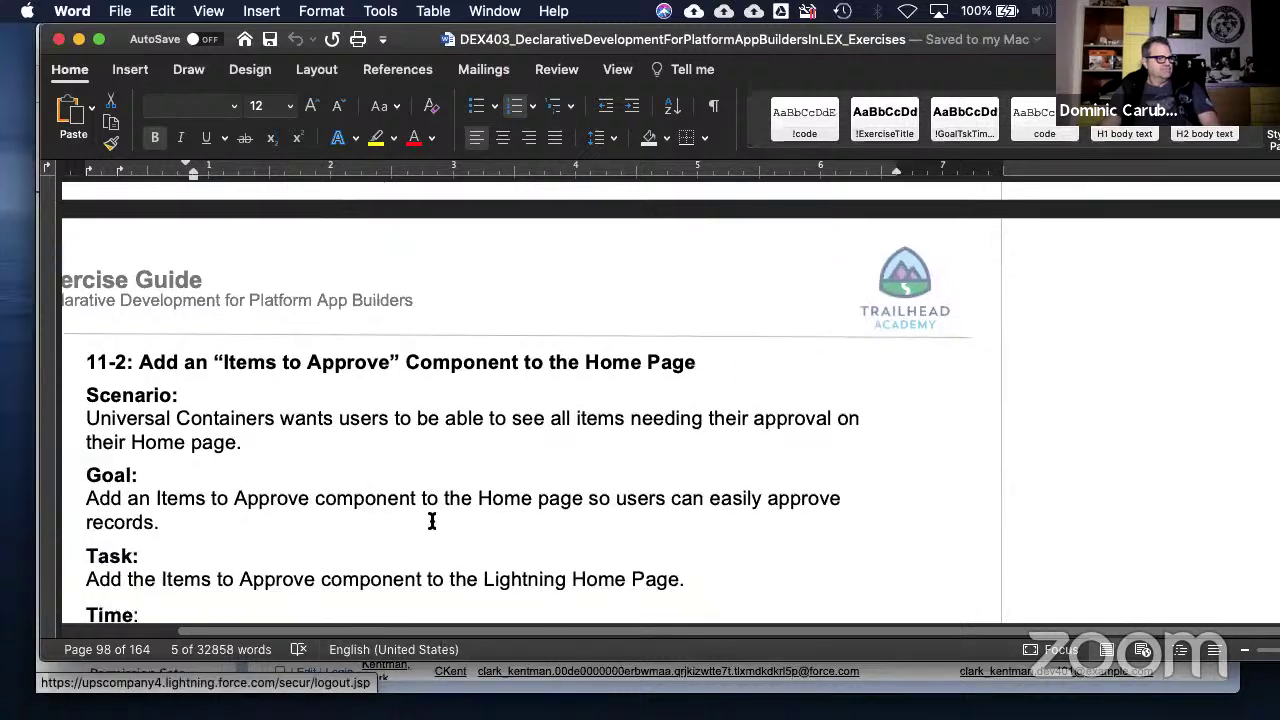
{"action": "scroll", "coordinate": [432, 521], "scroll_direction": "down", "scroll_amount": 1}
{"action": "scroll", "coordinate": [432, 521], "scroll_direction": "down", "scroll_amount": 2}
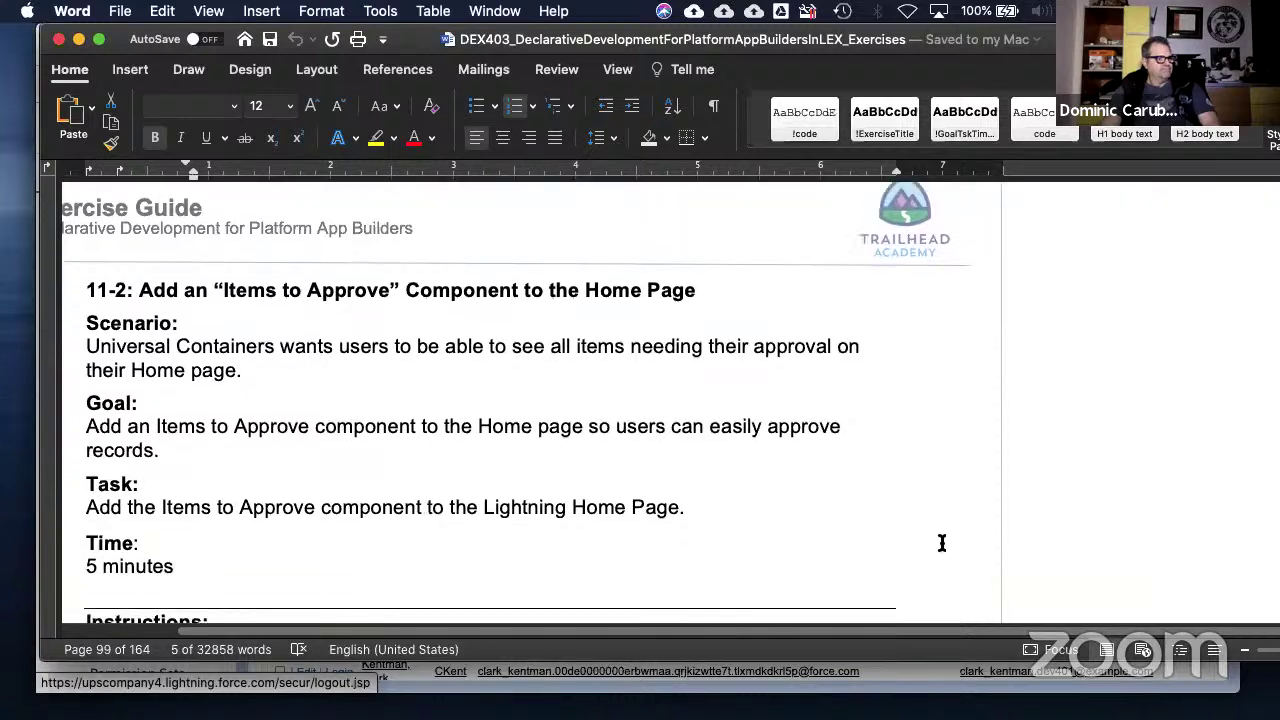
{"action": "scroll", "coordinate": [956, 544], "scroll_direction": "down", "scroll_amount": 6}
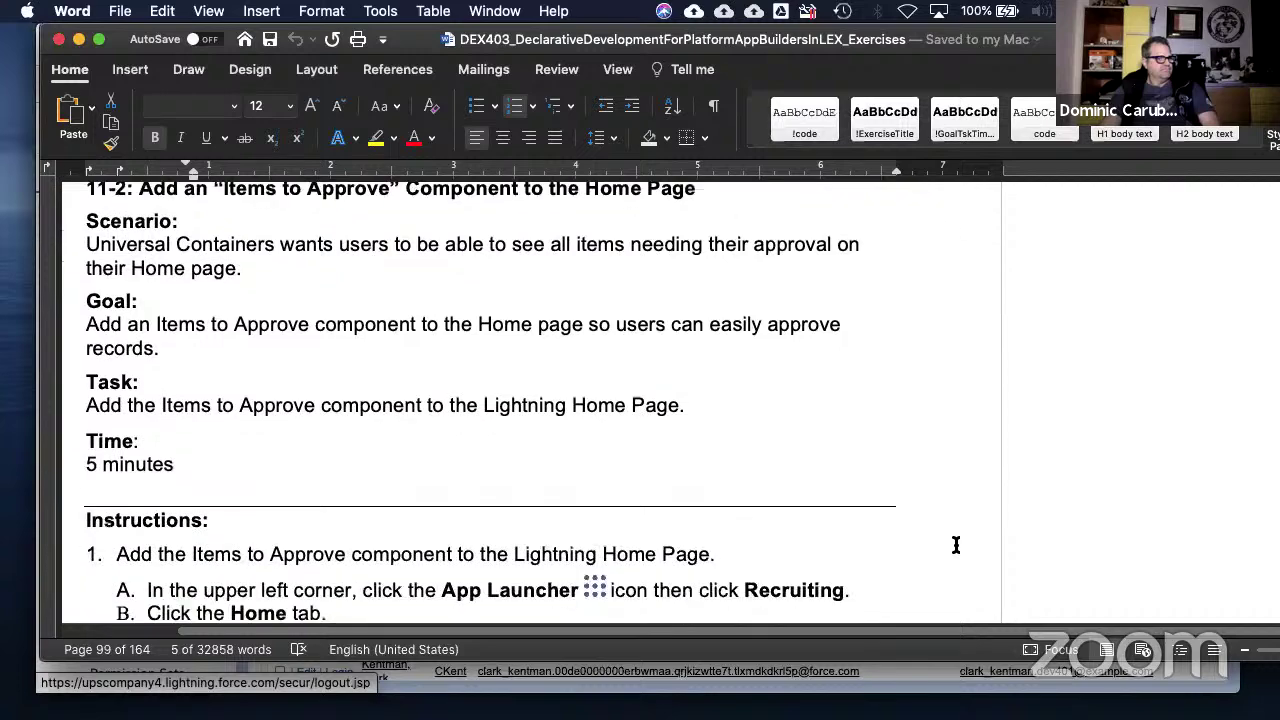
{"action": "scroll", "coordinate": [956, 544], "scroll_direction": "down", "scroll_amount": 7}
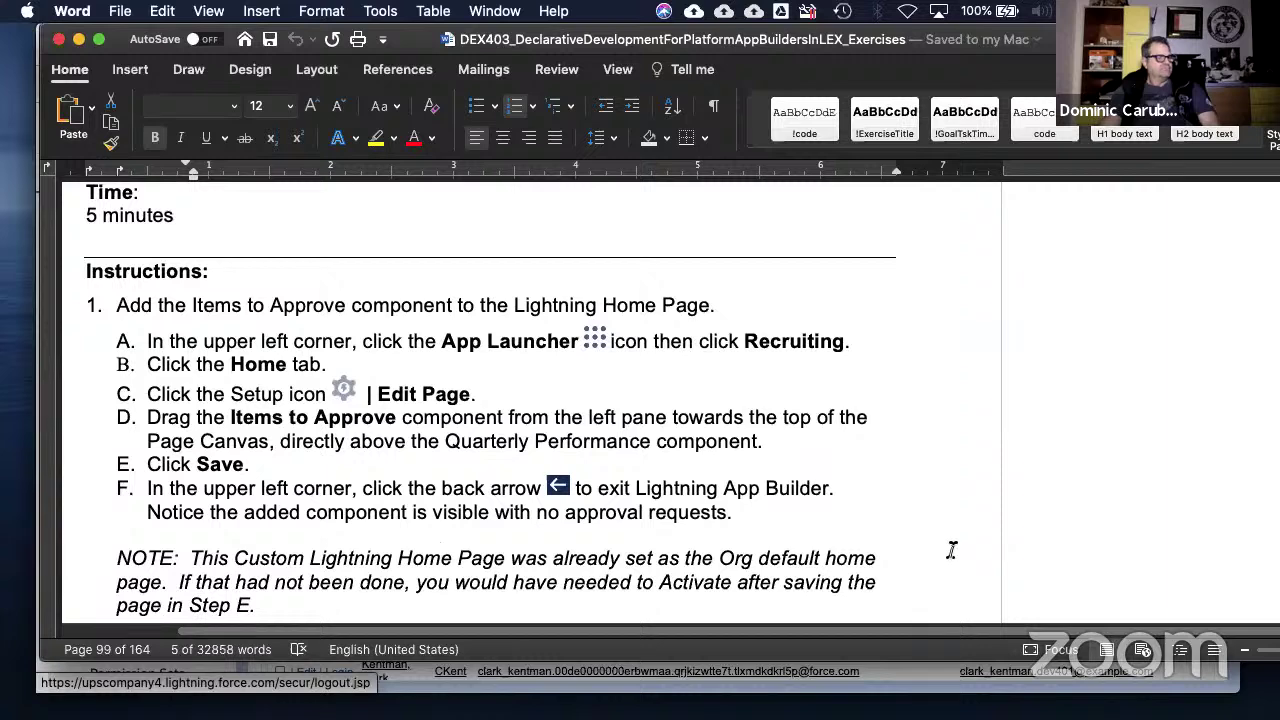
{"action": "scroll", "coordinate": [950, 561], "scroll_direction": "up", "scroll_amount": 12}
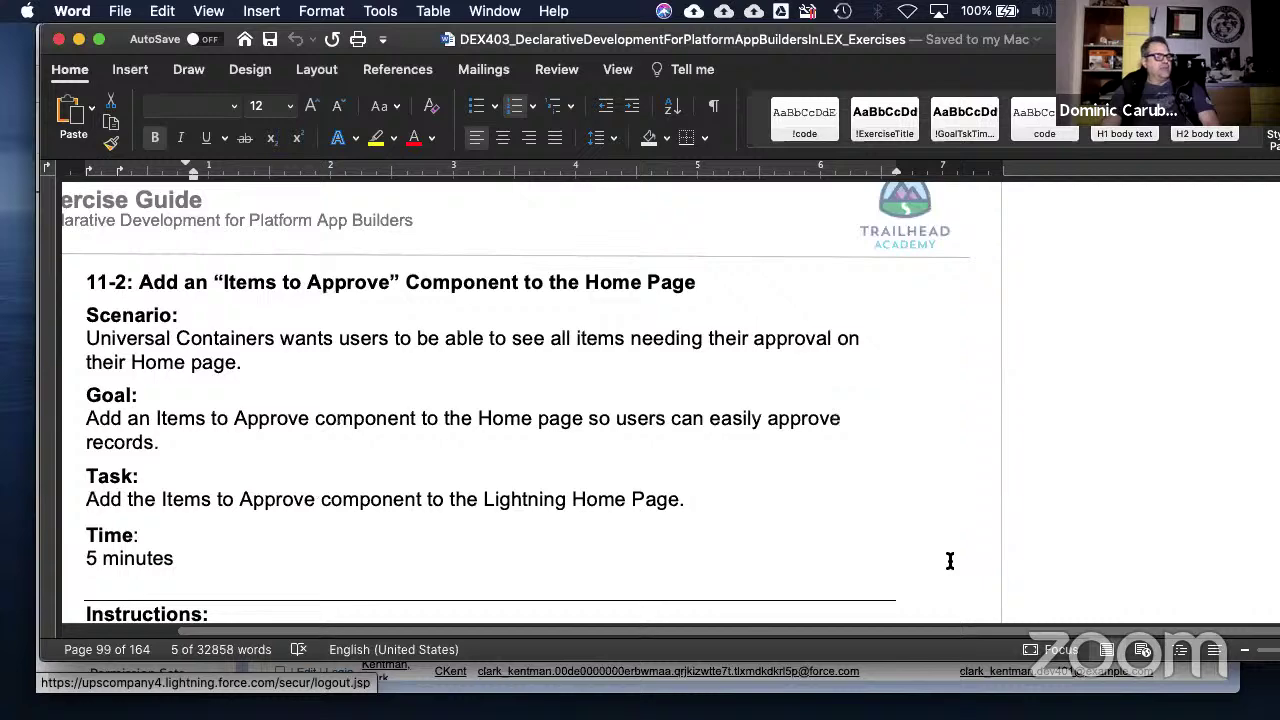
{"action": "scroll", "coordinate": [862, 531], "scroll_direction": "down", "scroll_amount": 4}
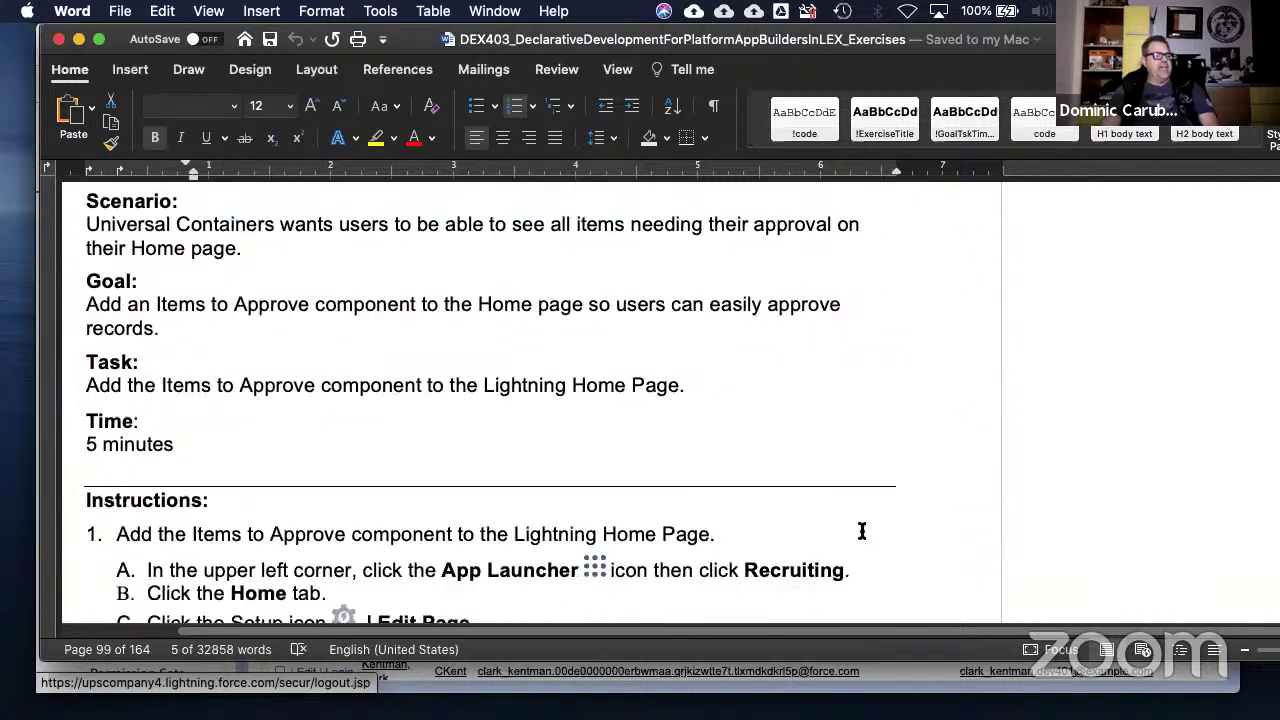
{"action": "scroll", "coordinate": [862, 531], "scroll_direction": "down", "scroll_amount": 3}
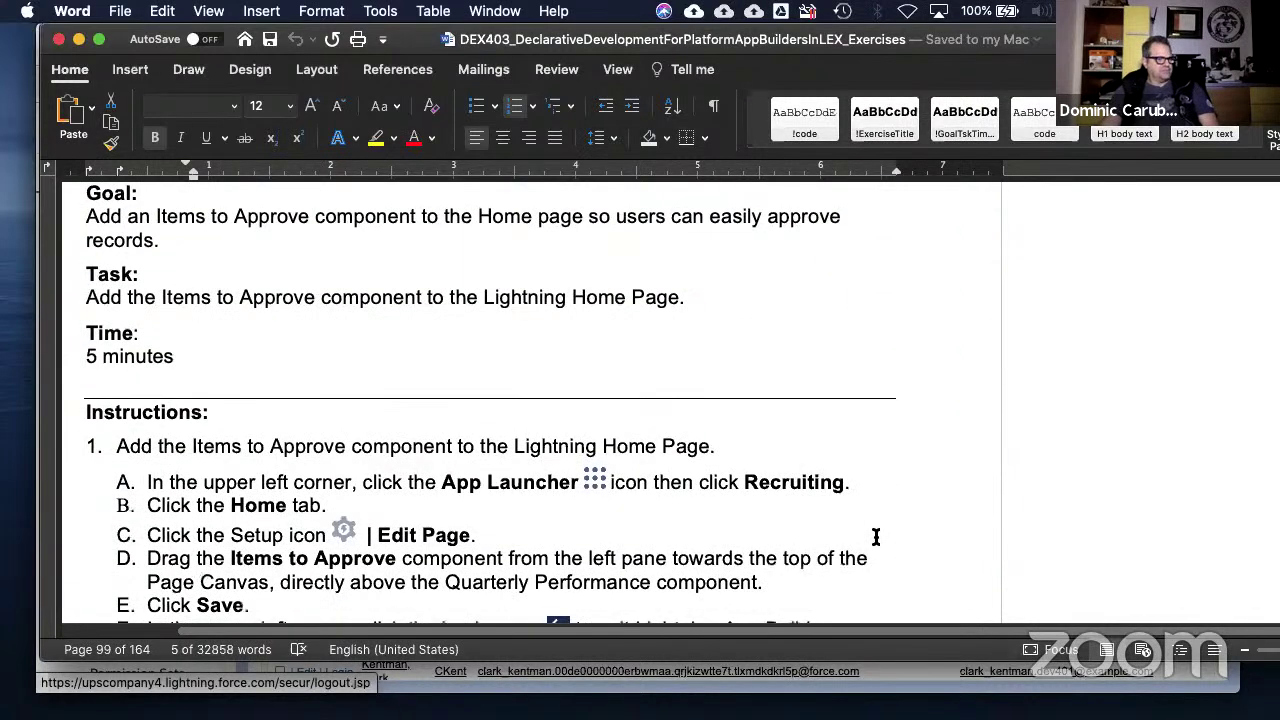
{"action": "scroll", "coordinate": [875, 537], "scroll_direction": "down", "scroll_amount": 3}
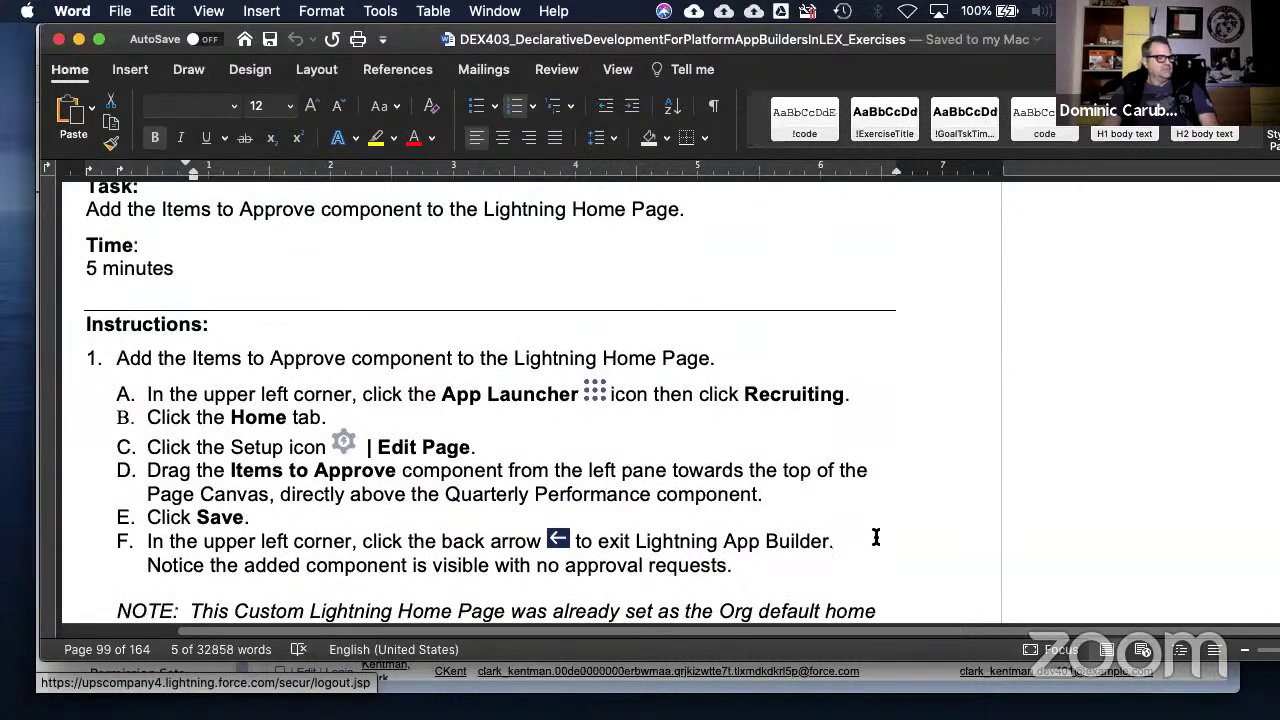
{"action": "scroll", "coordinate": [875, 538], "scroll_direction": "down", "scroll_amount": 1}
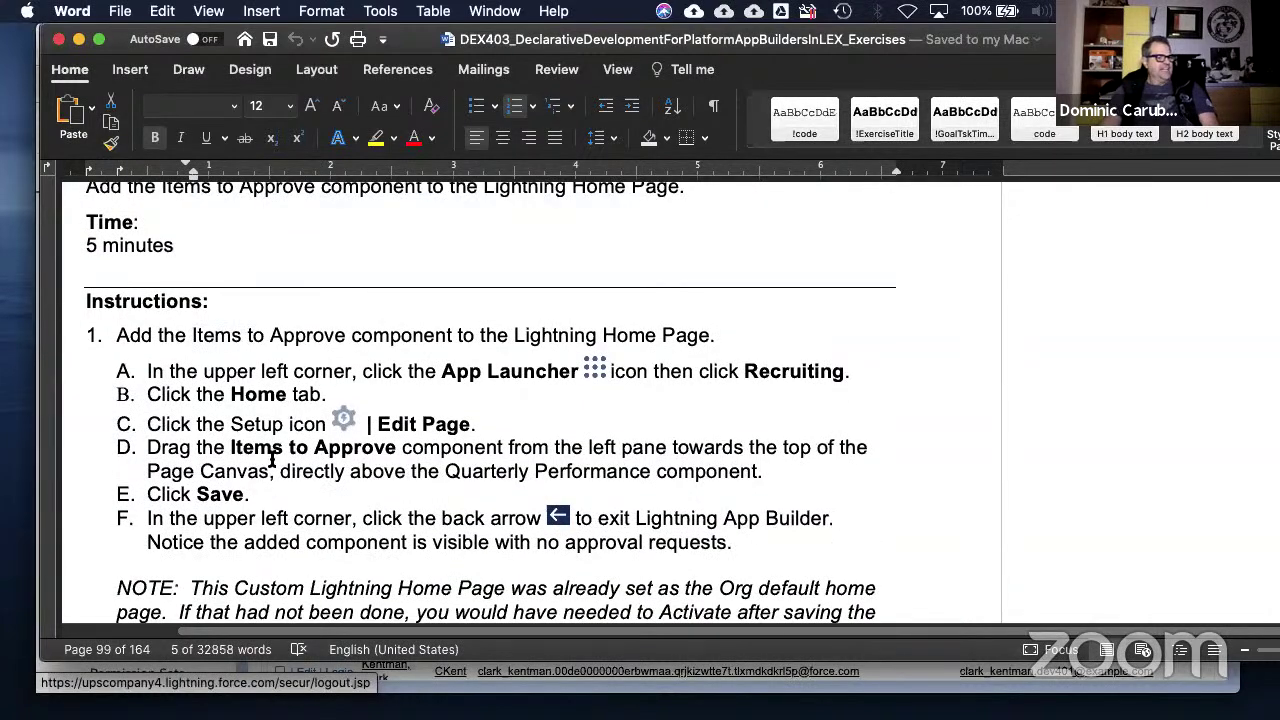
{"action": "left_click_drag", "start_coordinate": [234, 447], "coordinate": [504, 447]}
- Scroll down to the top of 11-3: Auto-Submit Approval Processes with Process Builder
{"action": "scroll", "coordinate": [344, 510], "scroll_direction": "down", "scroll_amount": 1}
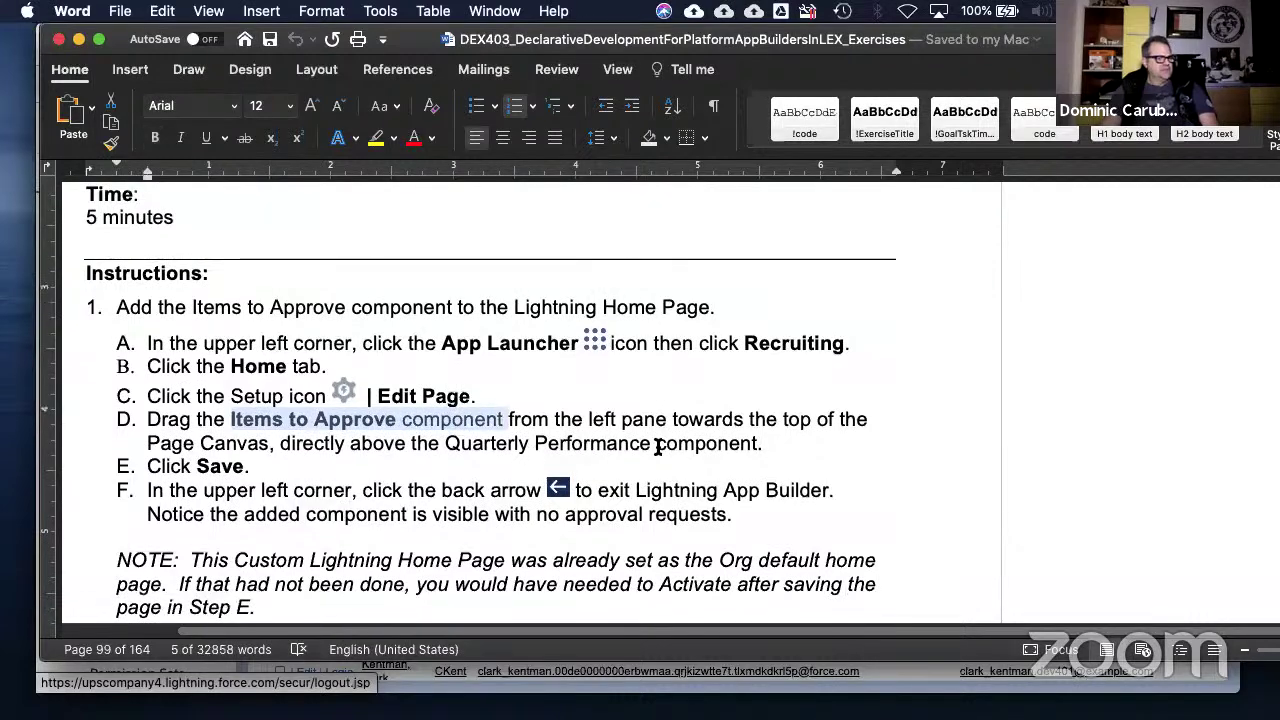
{"action": "scroll", "coordinate": [302, 503], "scroll_direction": "down", "scroll_amount": 1}
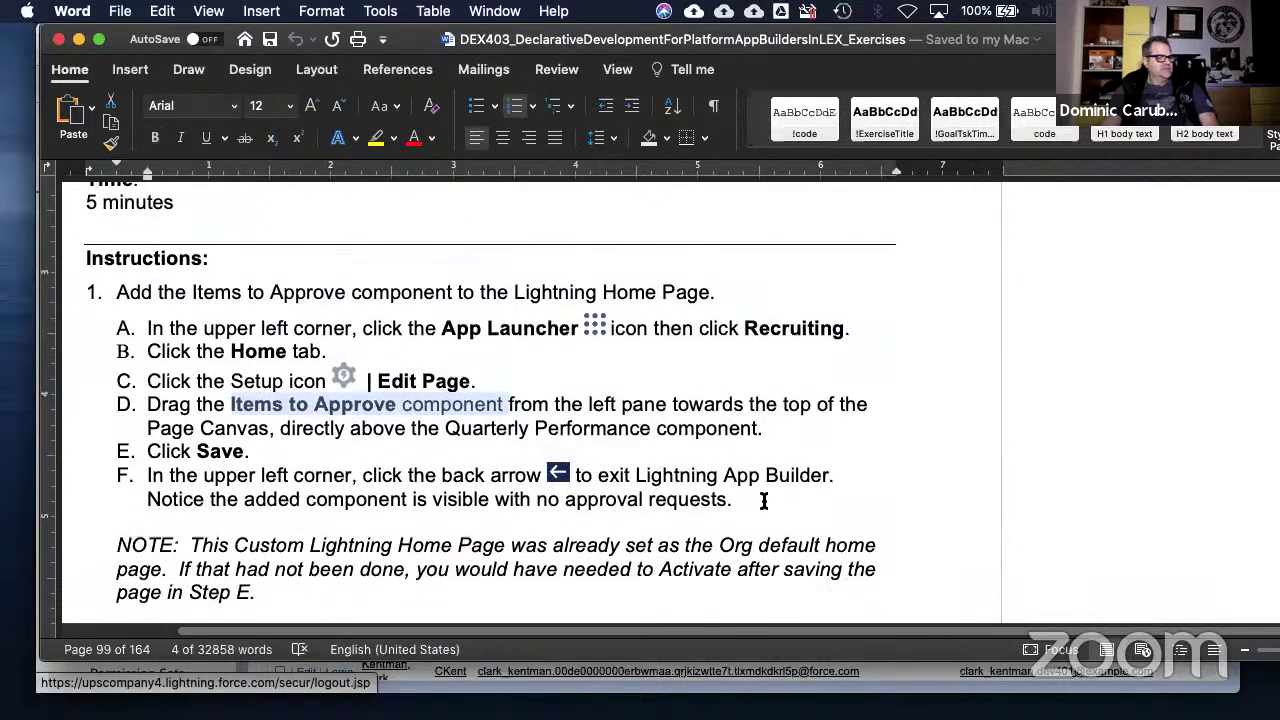
{"action": "scroll", "coordinate": [763, 500], "scroll_direction": "down", "scroll_amount": 2}
{"action": "scroll", "coordinate": [455, 512], "scroll_direction": "down", "scroll_amount": 3}
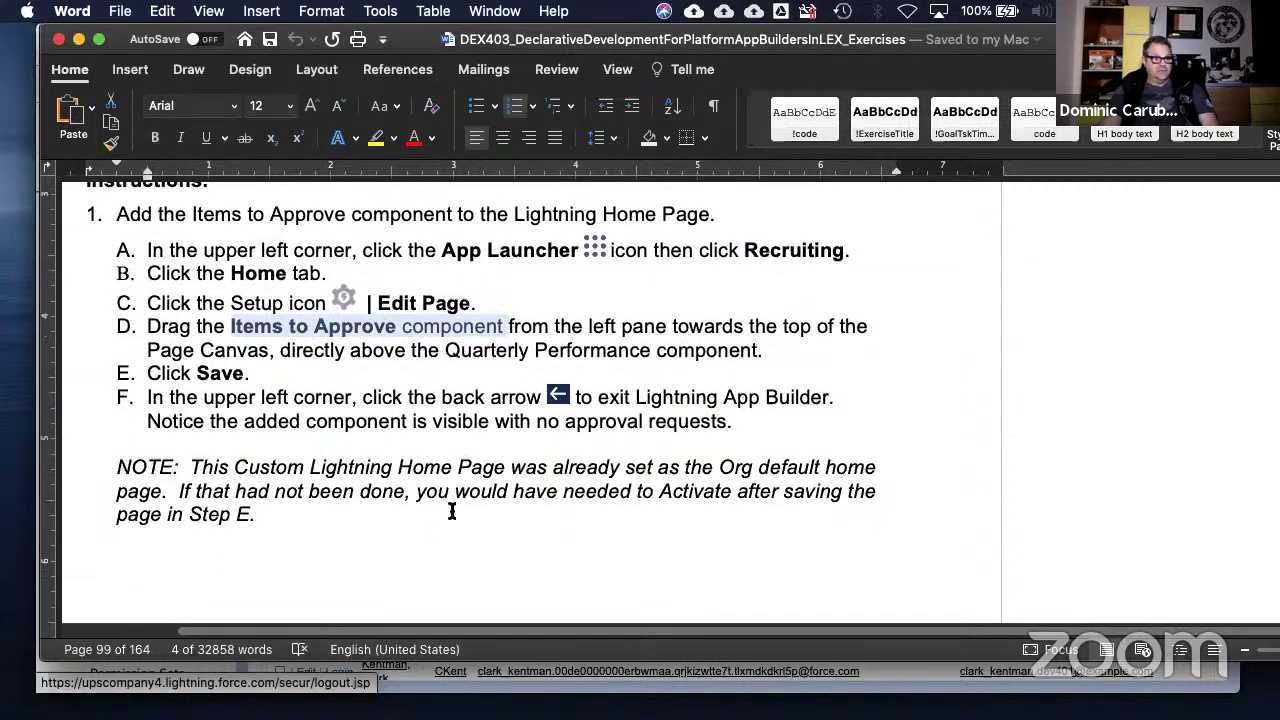
{"action": "scroll", "coordinate": [452, 511], "scroll_direction": "down", "scroll_amount": 2}
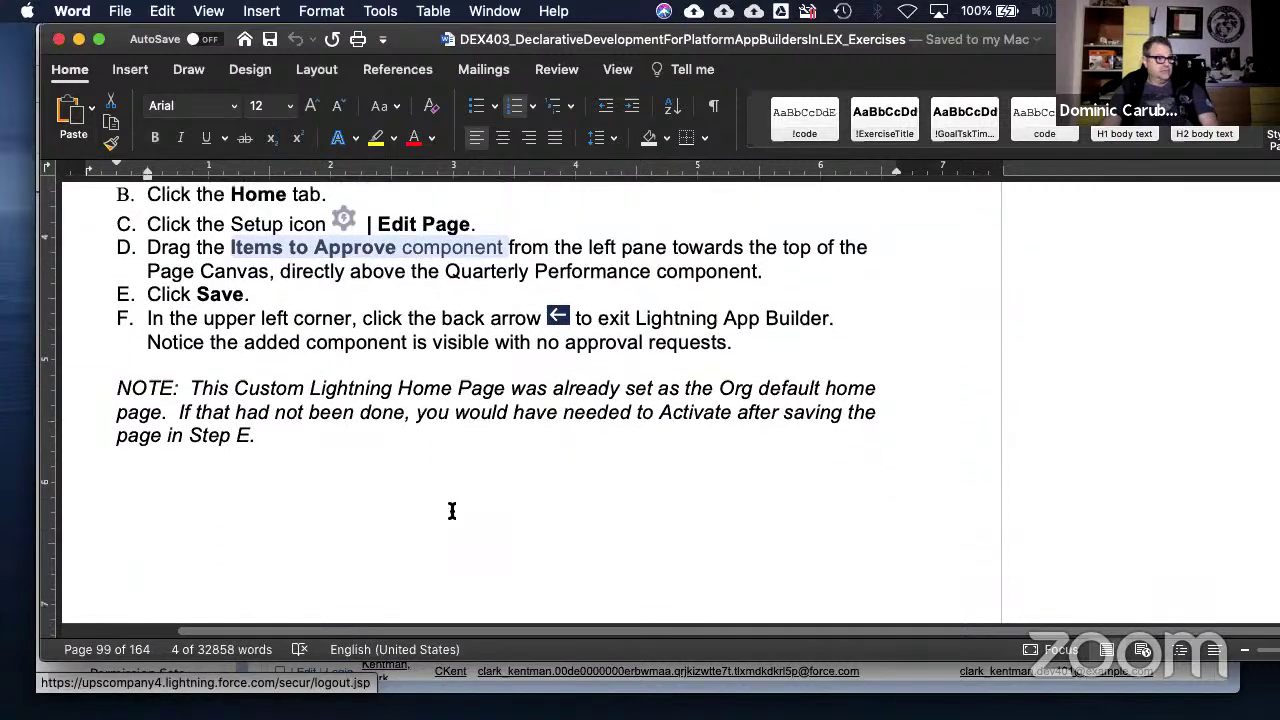
{"action": "scroll", "coordinate": [452, 511], "scroll_direction": "down", "scroll_amount": 1}
{"action": "scroll", "coordinate": [452, 511], "scroll_direction": "down", "scroll_amount": 15}
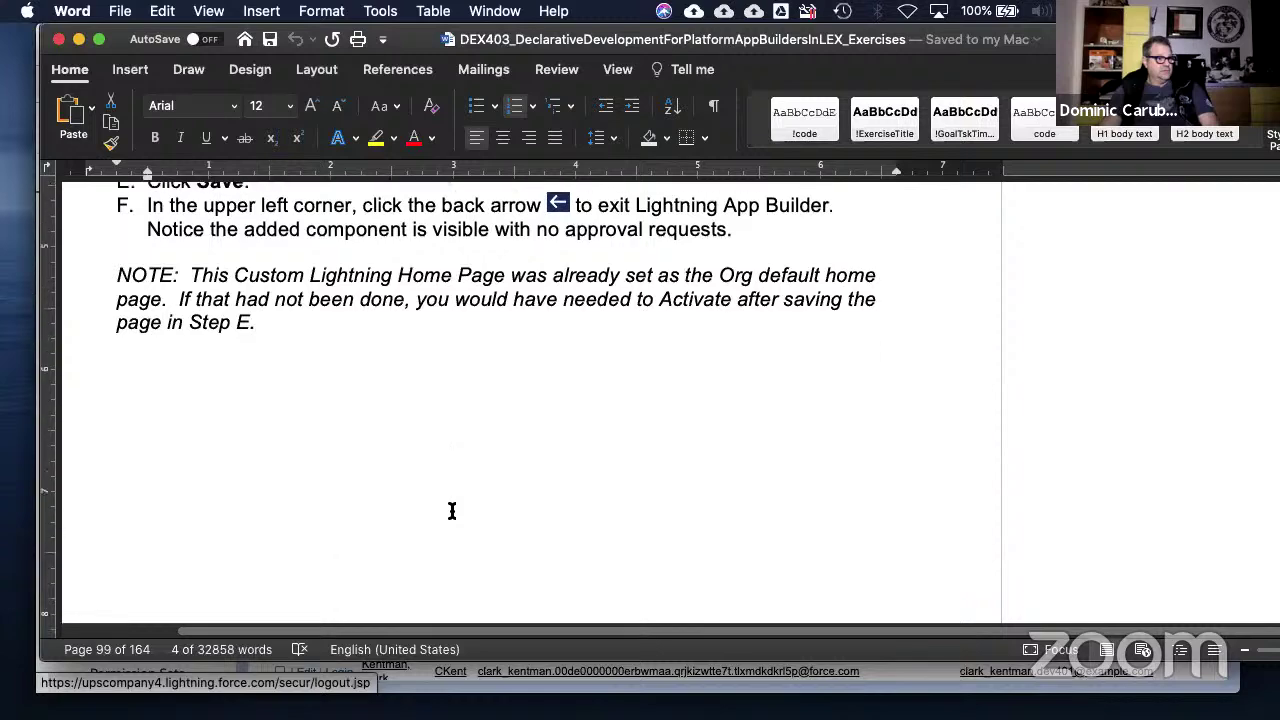
{"action": "scroll", "coordinate": [457, 511], "scroll_direction": "down", "scroll_amount": 6}
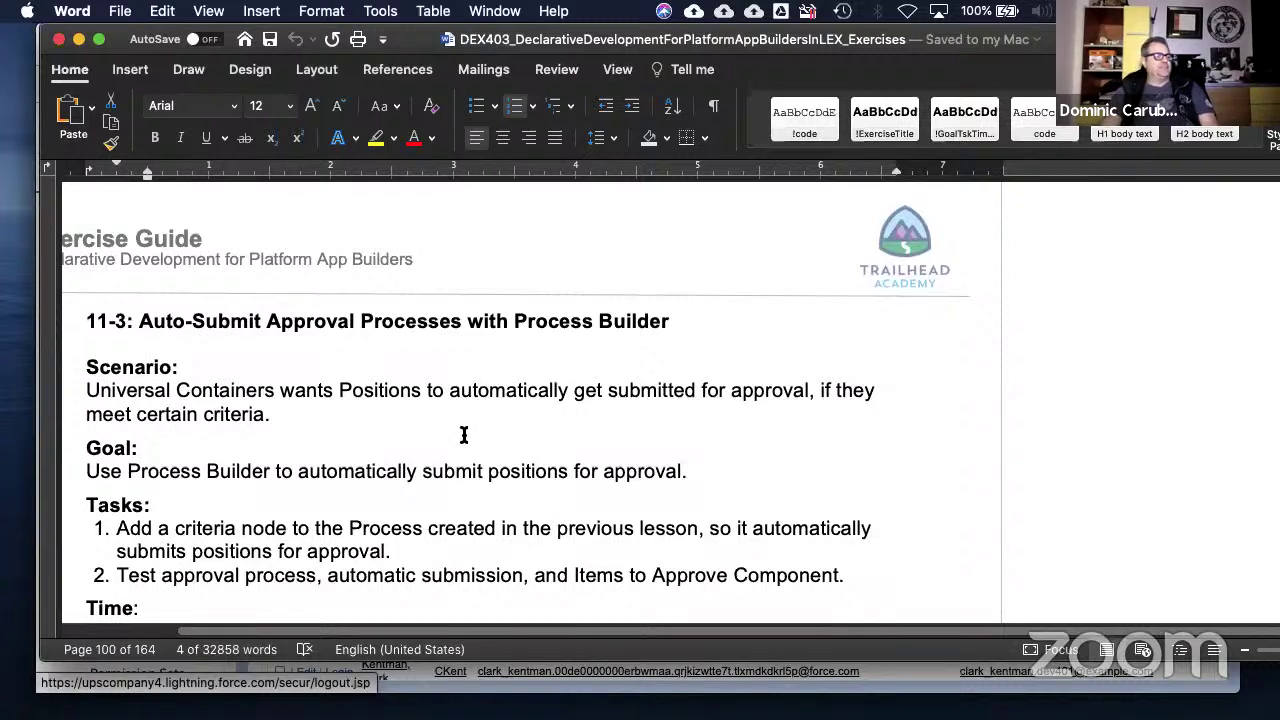
- Select 'Process created in the previous lesson' in the first 11-3 task
{"action": "scroll", "coordinate": [470, 455], "scroll_direction": "down", "scroll_amount": 5}
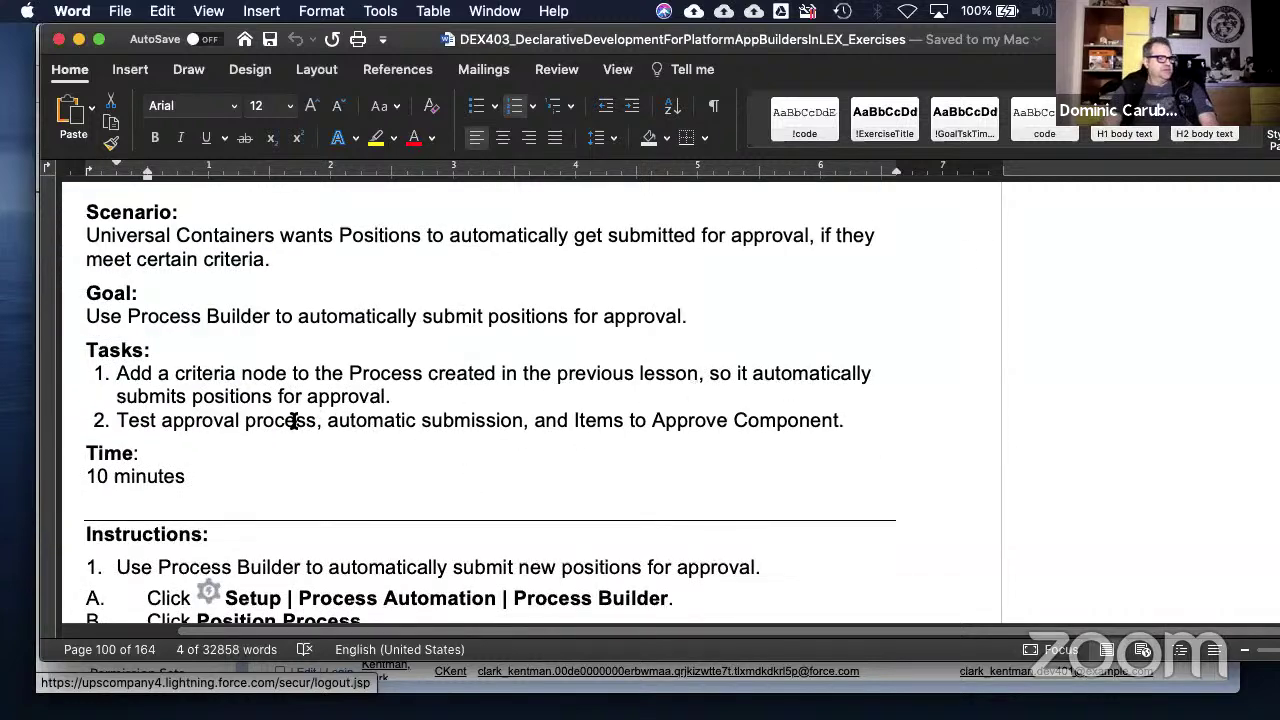
{"action": "left_click_drag", "start_coordinate": [321, 420], "coordinate": [877, 440]}
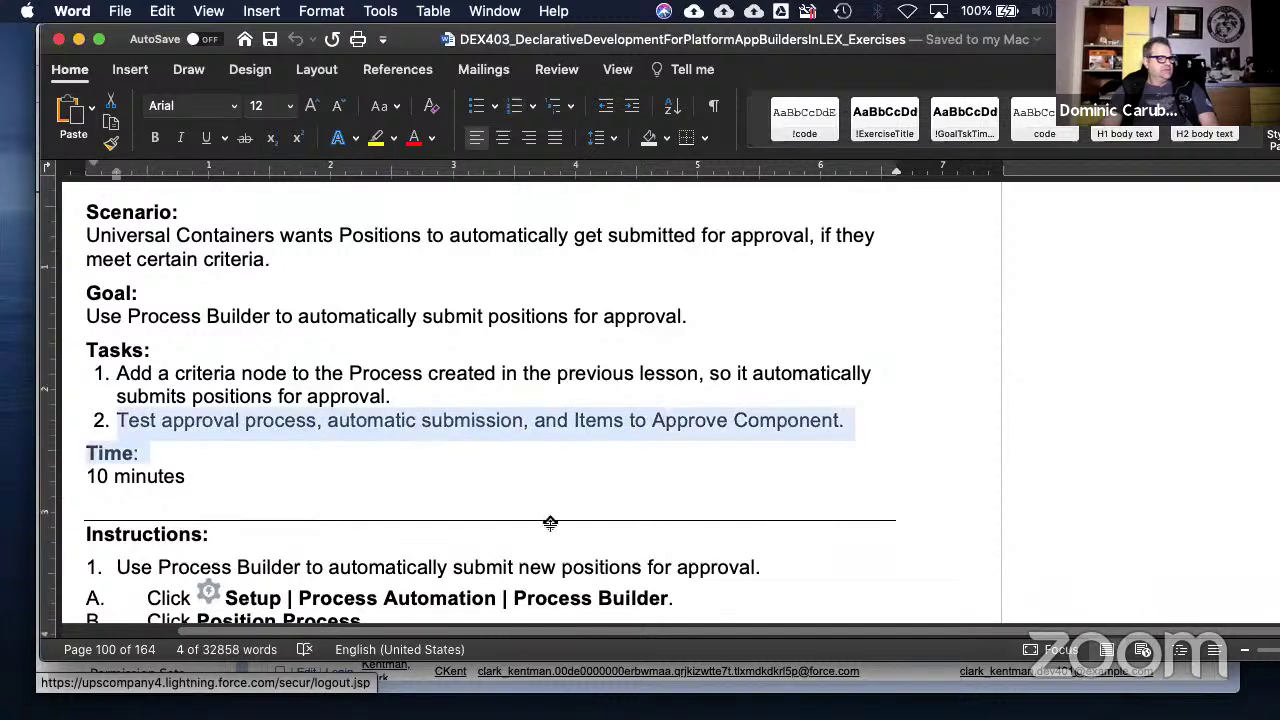
{"action": "scroll", "coordinate": [411, 396], "scroll_direction": "up", "scroll_amount": 2}
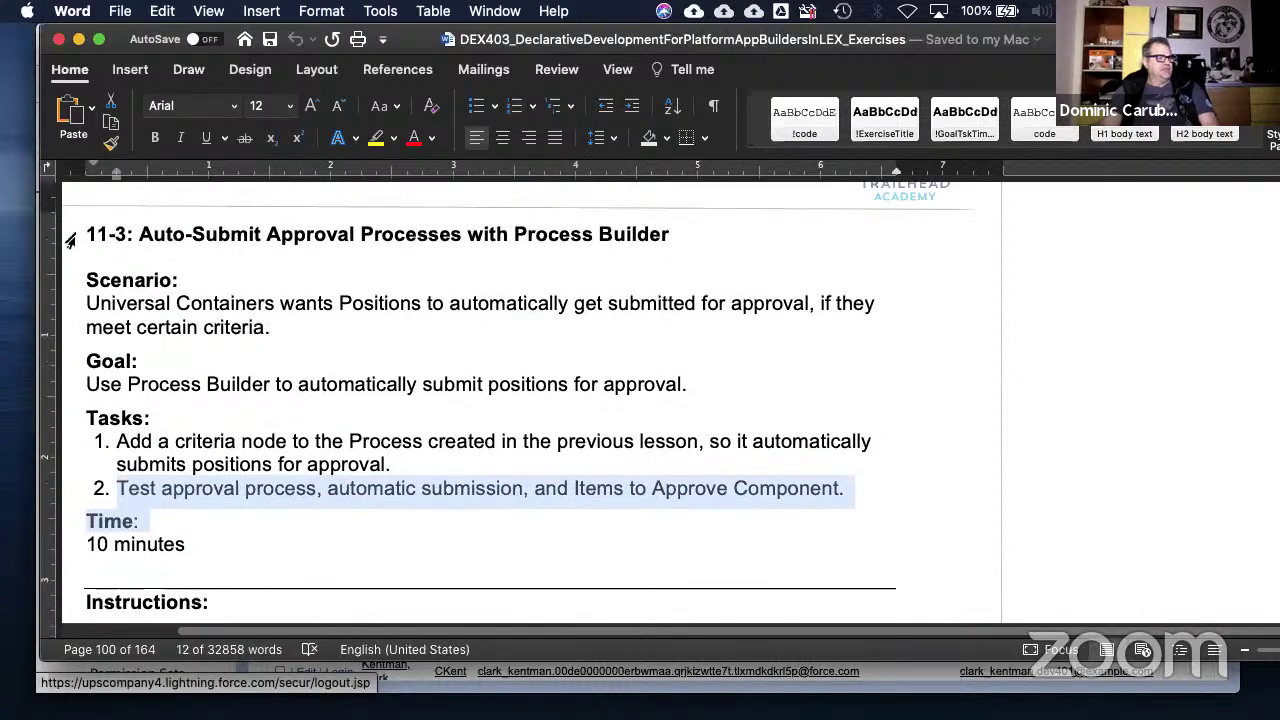
{"action": "left_click", "coordinate": [728, 252]}
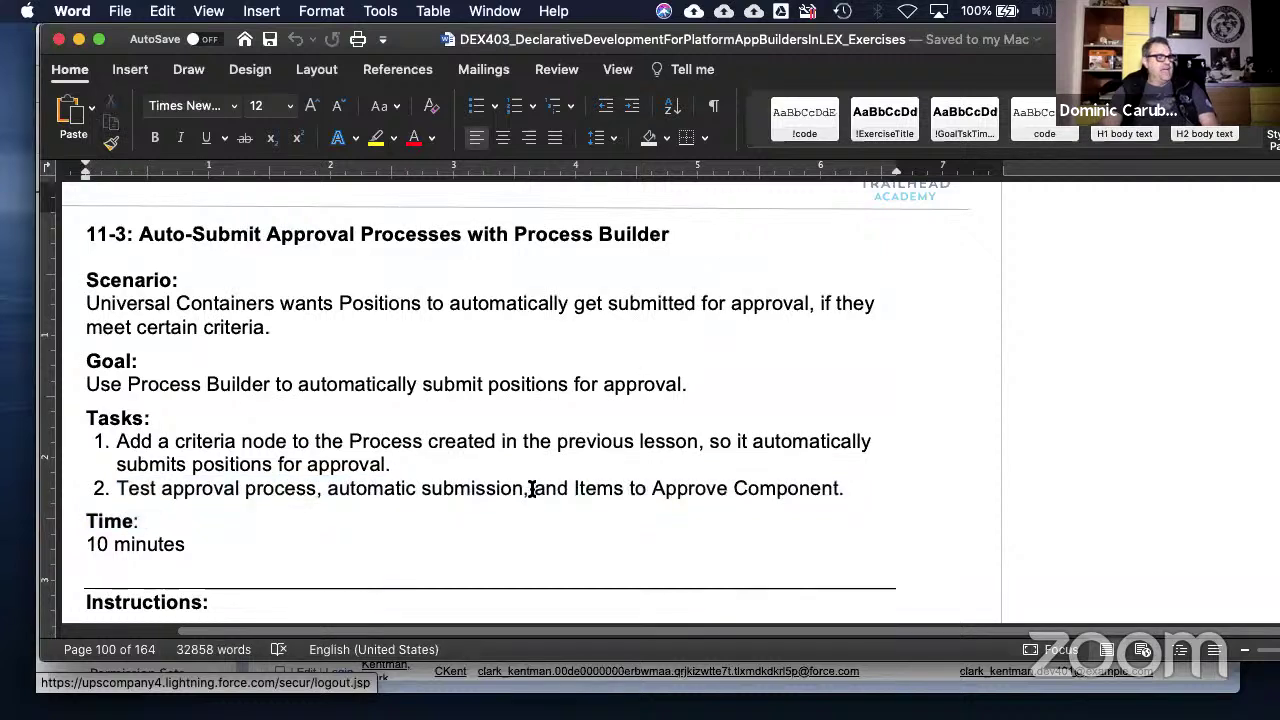
{"action": "left_click_drag", "start_coordinate": [399, 443], "coordinate": [678, 443]}
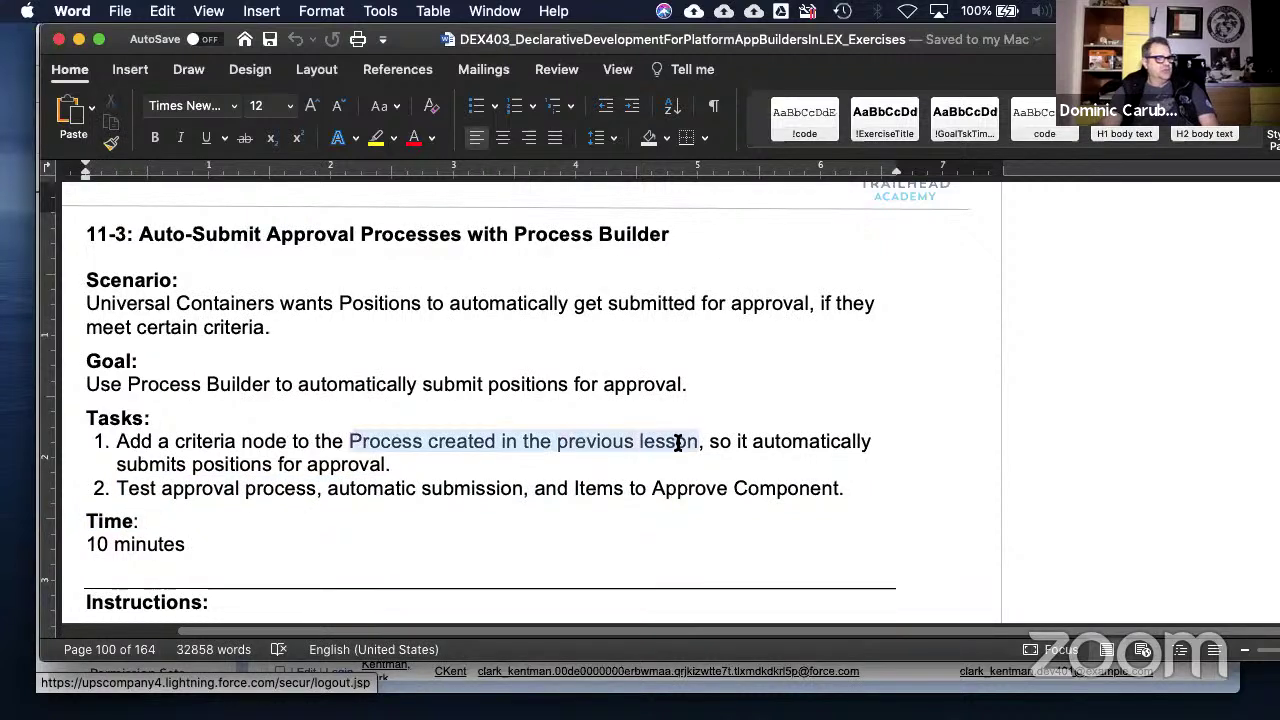
- Scroll back up to the Exercise Guide header and the 10-1: Automate with Process Builder heading
{"action": "scroll", "coordinate": [441, 476], "scroll_direction": "up", "scroll_amount": 15}
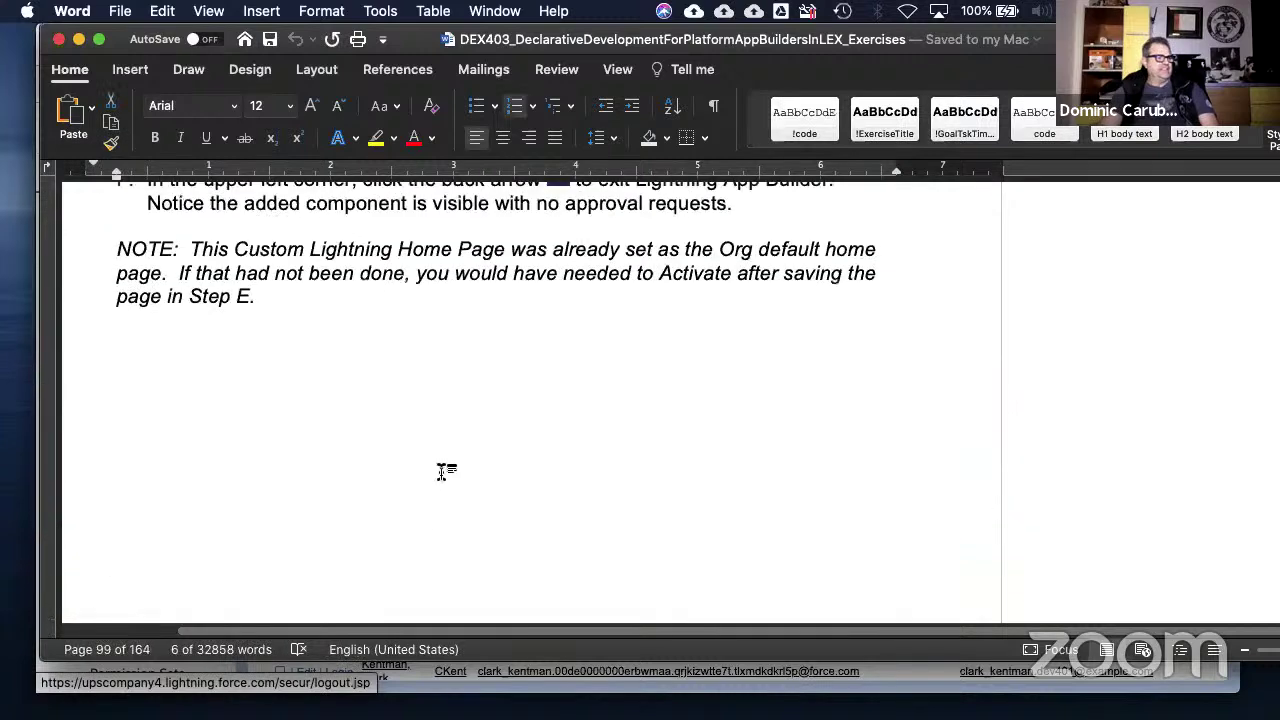
{"action": "scroll", "coordinate": [441, 476], "scroll_direction": "up", "scroll_amount": 8}
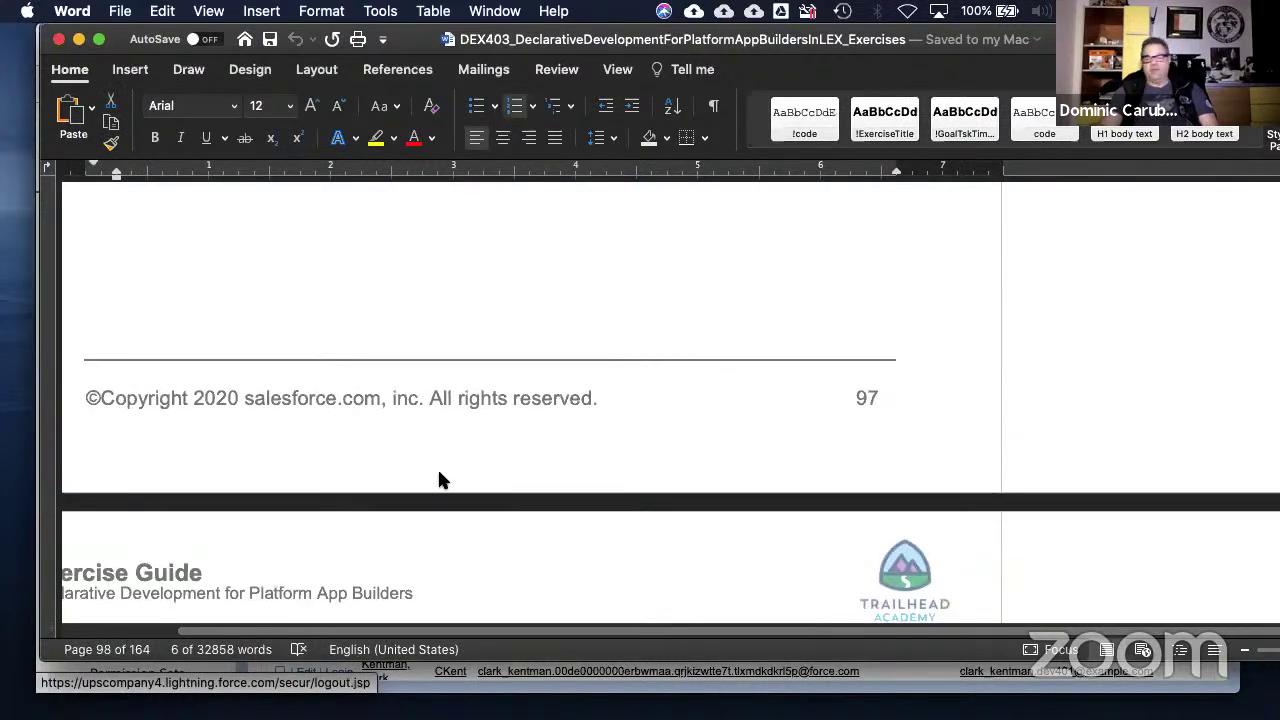
{"action": "scroll", "coordinate": [441, 476], "scroll_direction": "up", "scroll_amount": 5}
{"action": "scroll", "coordinate": [441, 476], "scroll_direction": "down", "scroll_amount": 4}
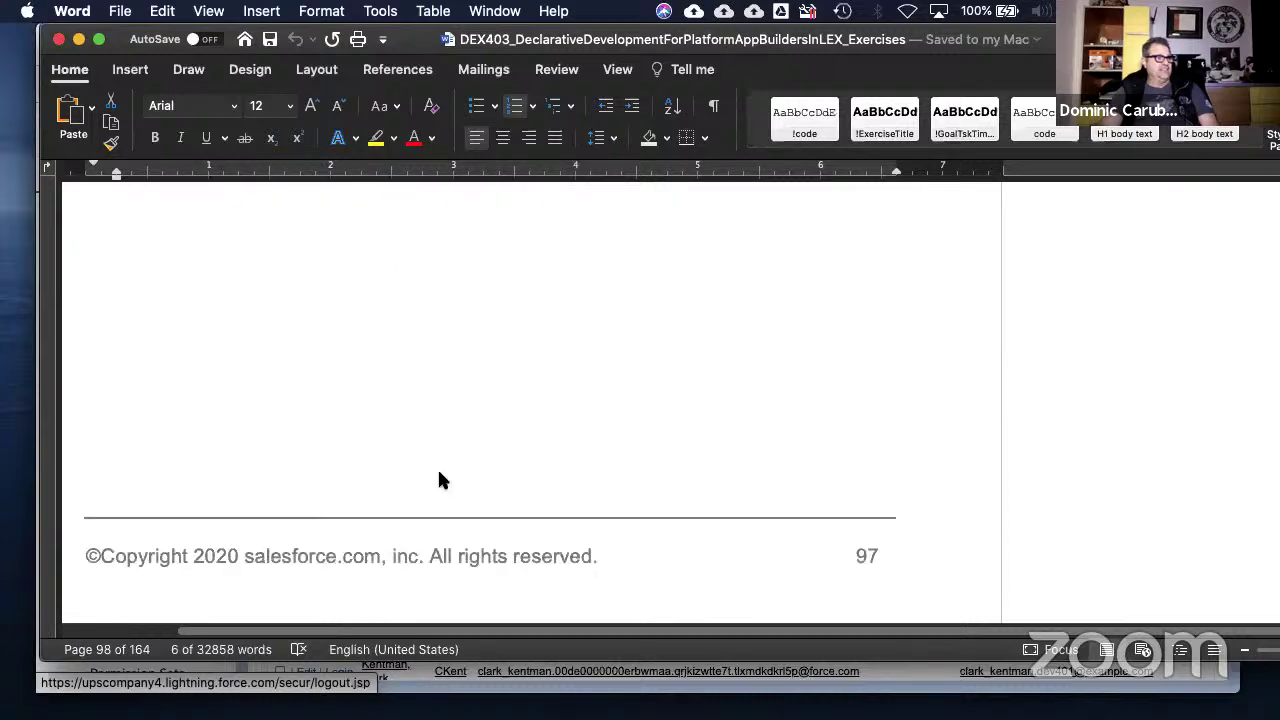
{"action": "scroll", "coordinate": [446, 480], "scroll_direction": "down", "scroll_amount": 10}
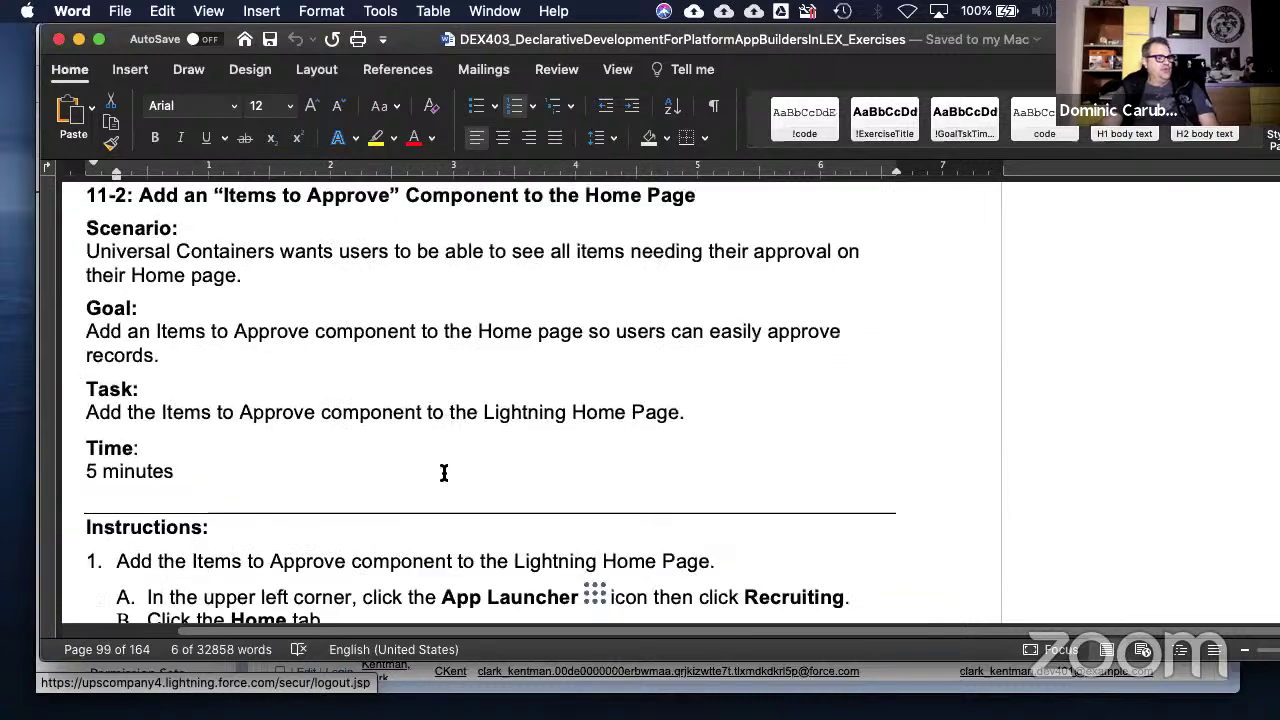
{"action": "scroll", "coordinate": [449, 471], "scroll_direction": "up", "scroll_amount": 5}
{"action": "scroll", "coordinate": [450, 471], "scroll_direction": "up", "scroll_amount": 15}
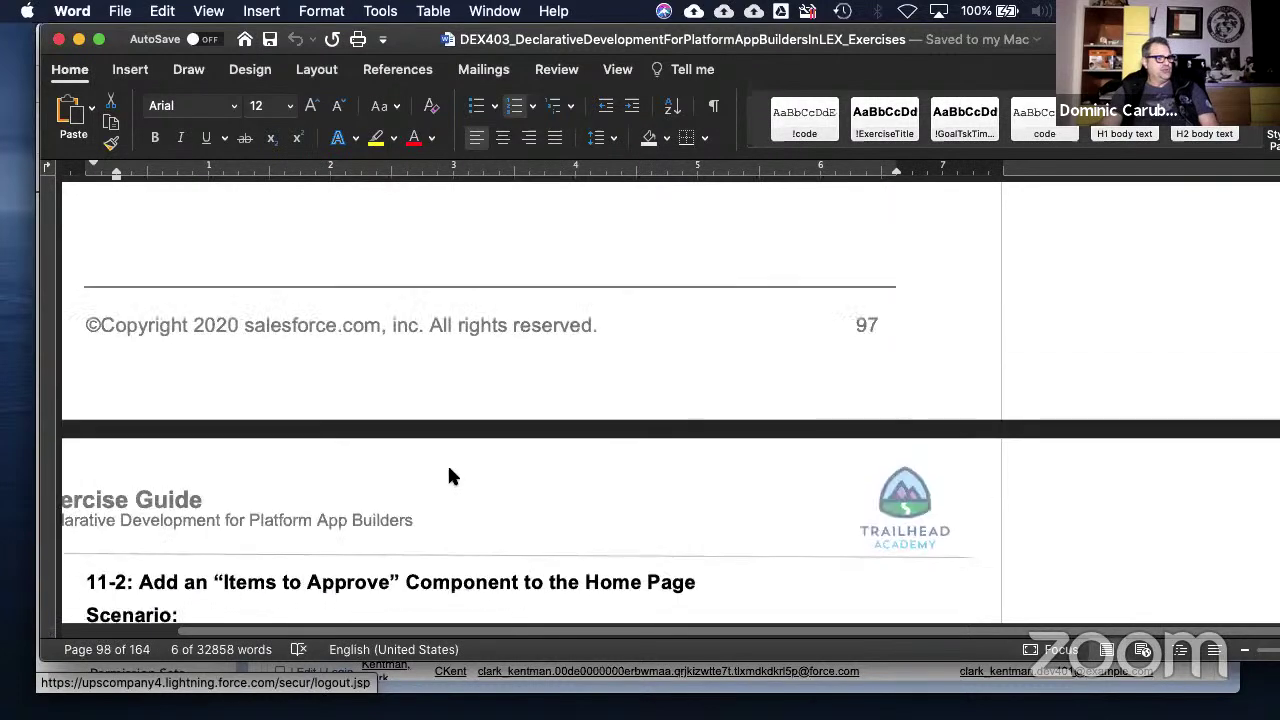
{"action": "scroll", "coordinate": [455, 468], "scroll_direction": "up", "scroll_amount": 20}
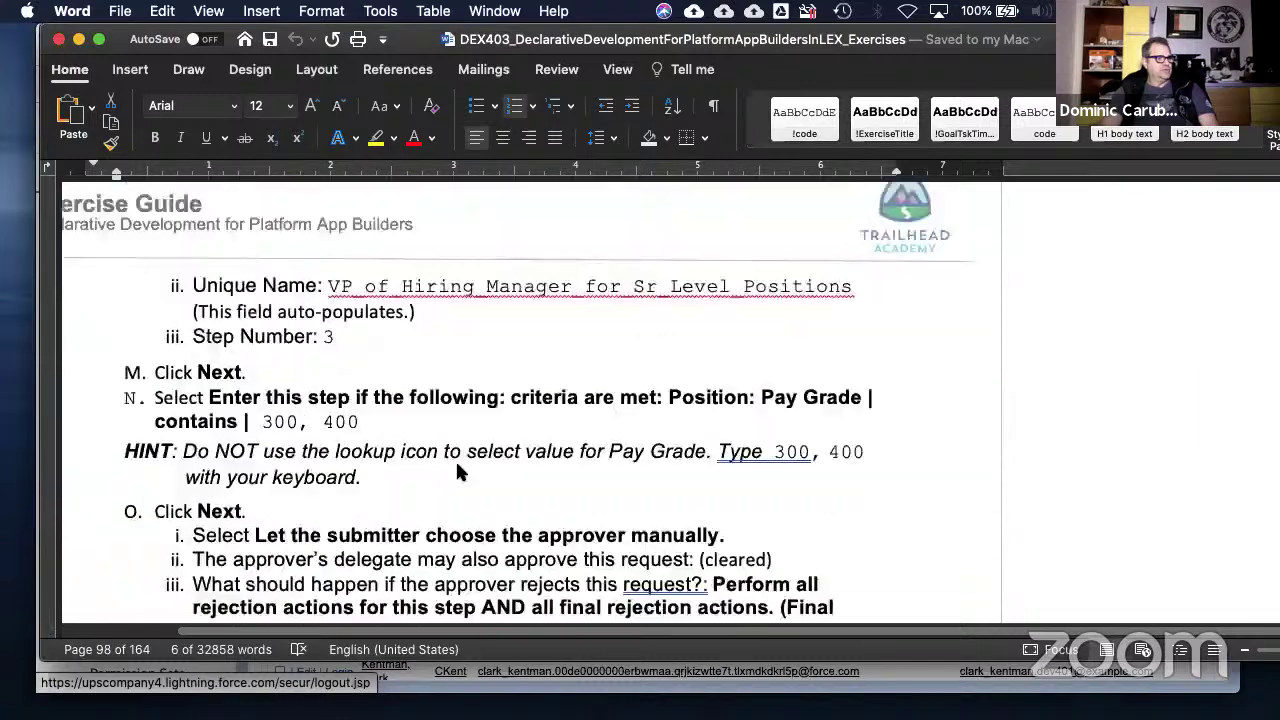
{"action": "scroll", "coordinate": [546, 445], "scroll_direction": "up", "scroll_amount": 20}
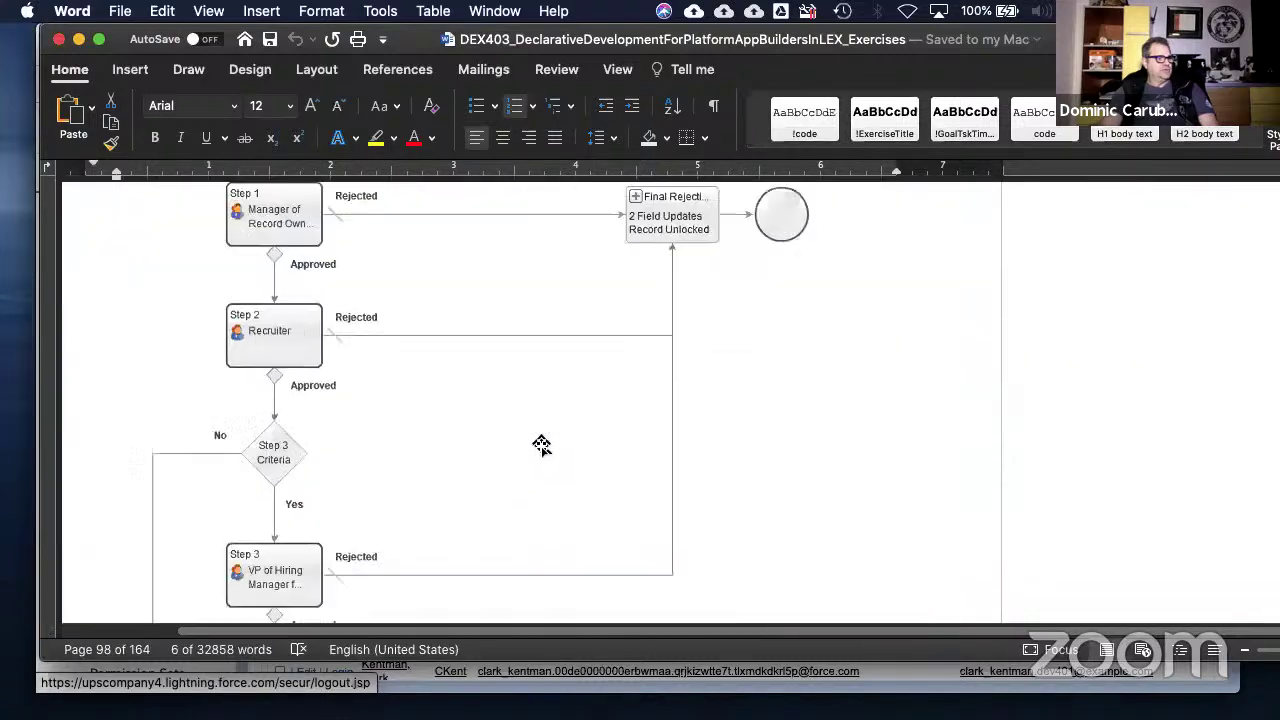
{"action": "scroll", "coordinate": [546, 445], "scroll_direction": "up", "scroll_amount": 20}
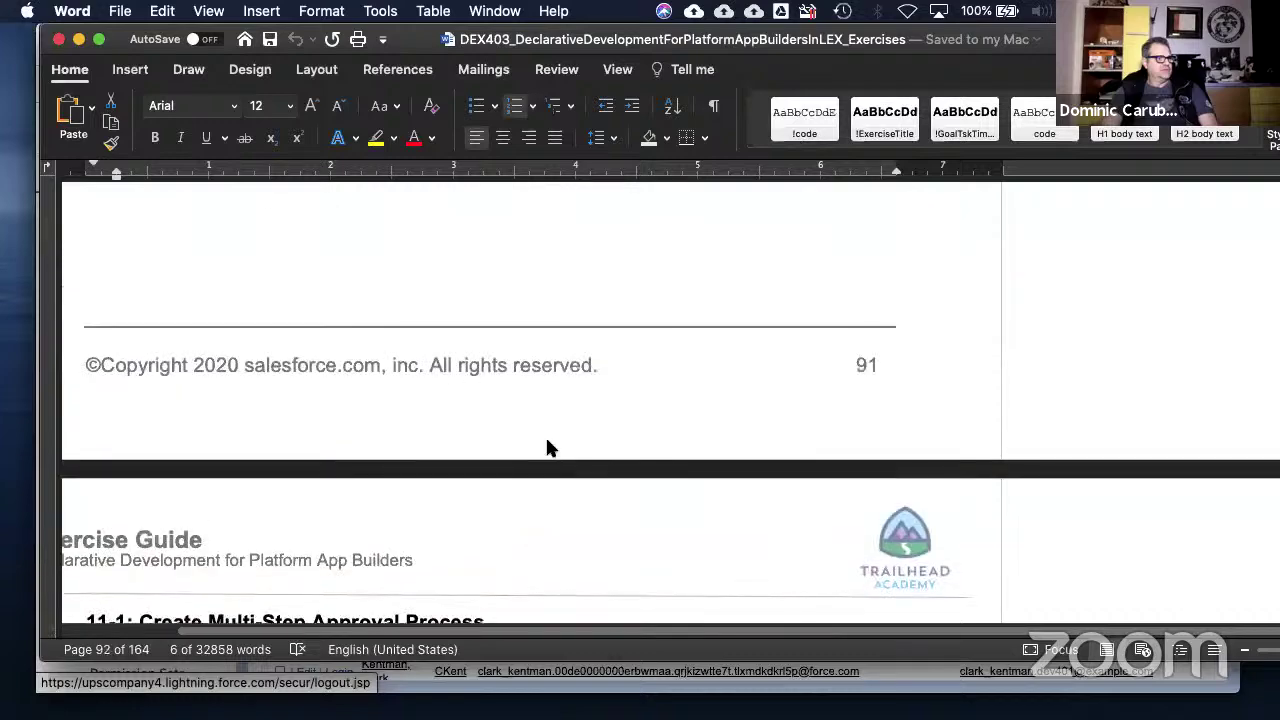
{"action": "scroll", "coordinate": [549, 440], "scroll_direction": "down", "scroll_amount": 10}
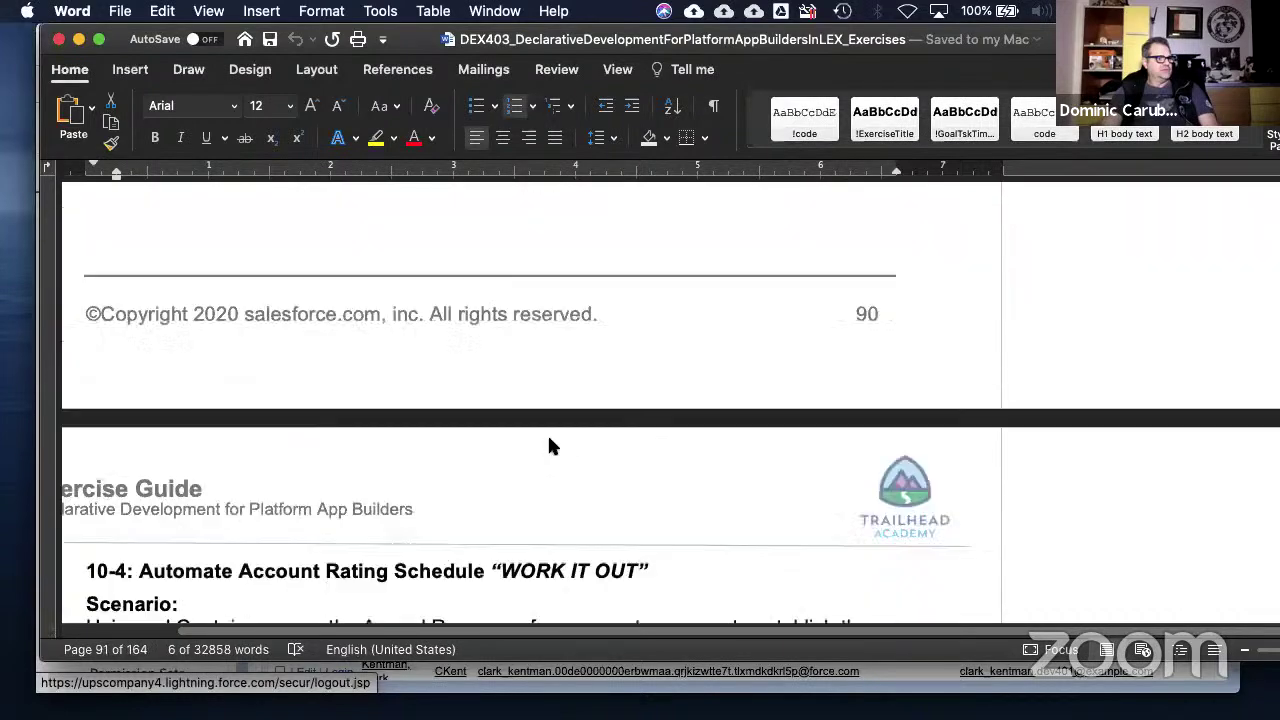
{"action": "scroll", "coordinate": [549, 440], "scroll_direction": "up", "scroll_amount": 8}
{"action": "scroll", "coordinate": [549, 446], "scroll_direction": "up", "scroll_amount": 15}
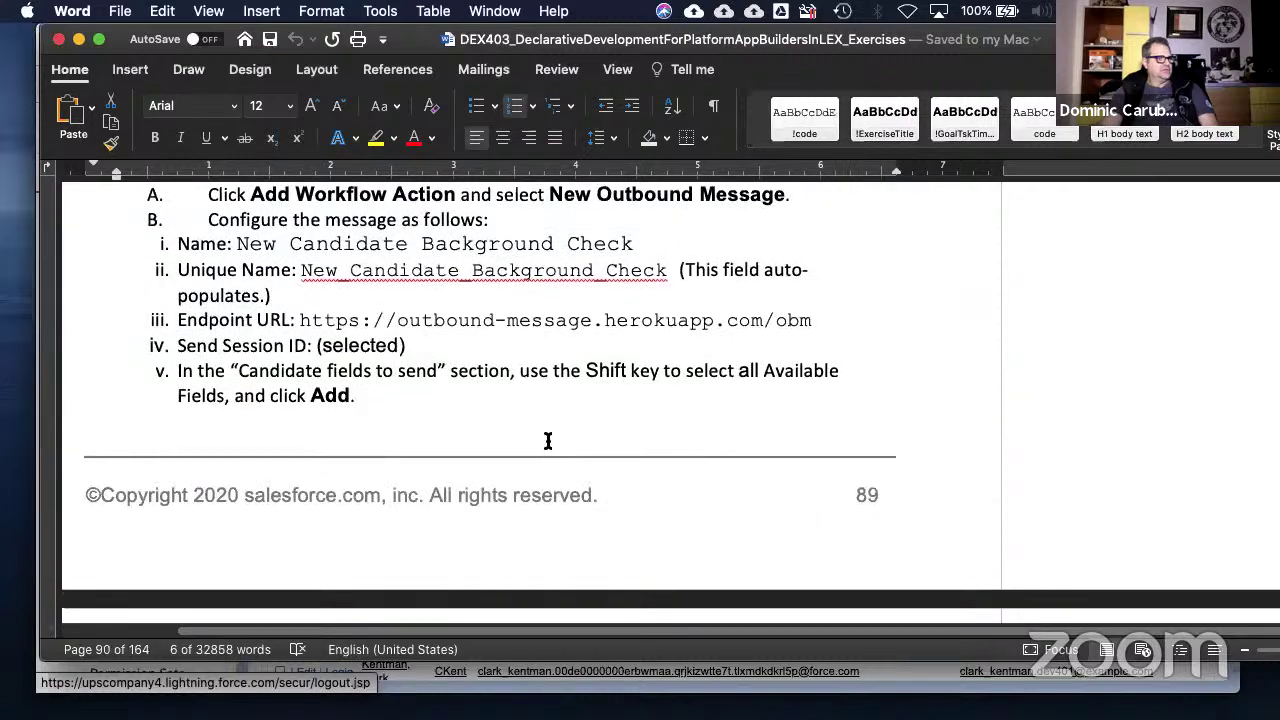
{"action": "scroll", "coordinate": [546, 440], "scroll_direction": "up", "scroll_amount": 12}
{"action": "scroll", "coordinate": [548, 441], "scroll_direction": "up", "scroll_amount": 12}
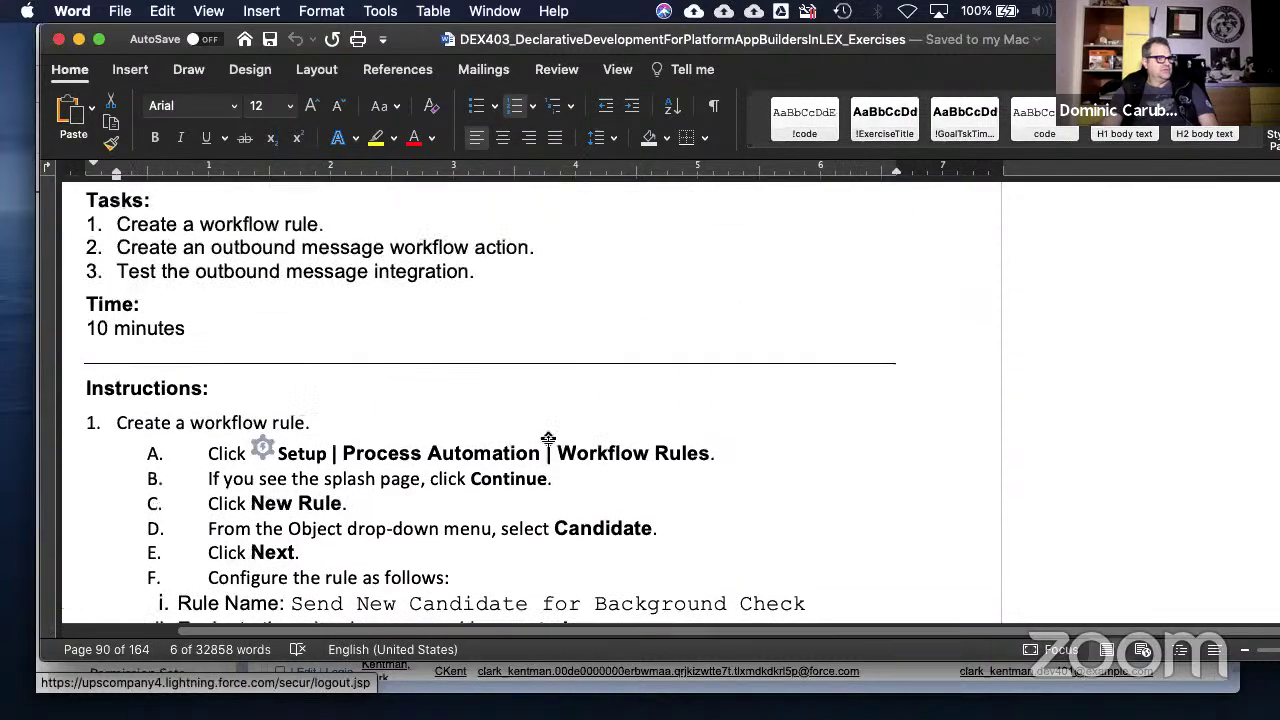
{"action": "scroll", "coordinate": [548, 446], "scroll_direction": "up", "scroll_amount": 15}
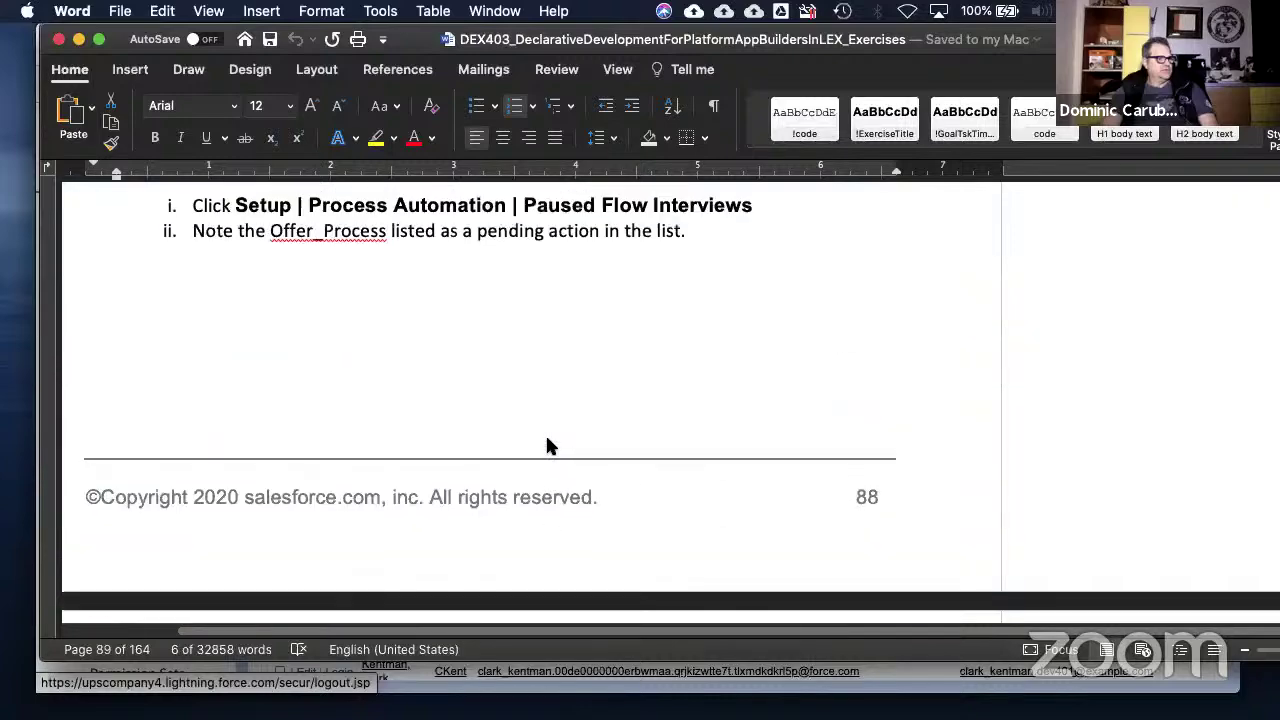
{"action": "scroll", "coordinate": [548, 440], "scroll_direction": "up", "scroll_amount": 5}
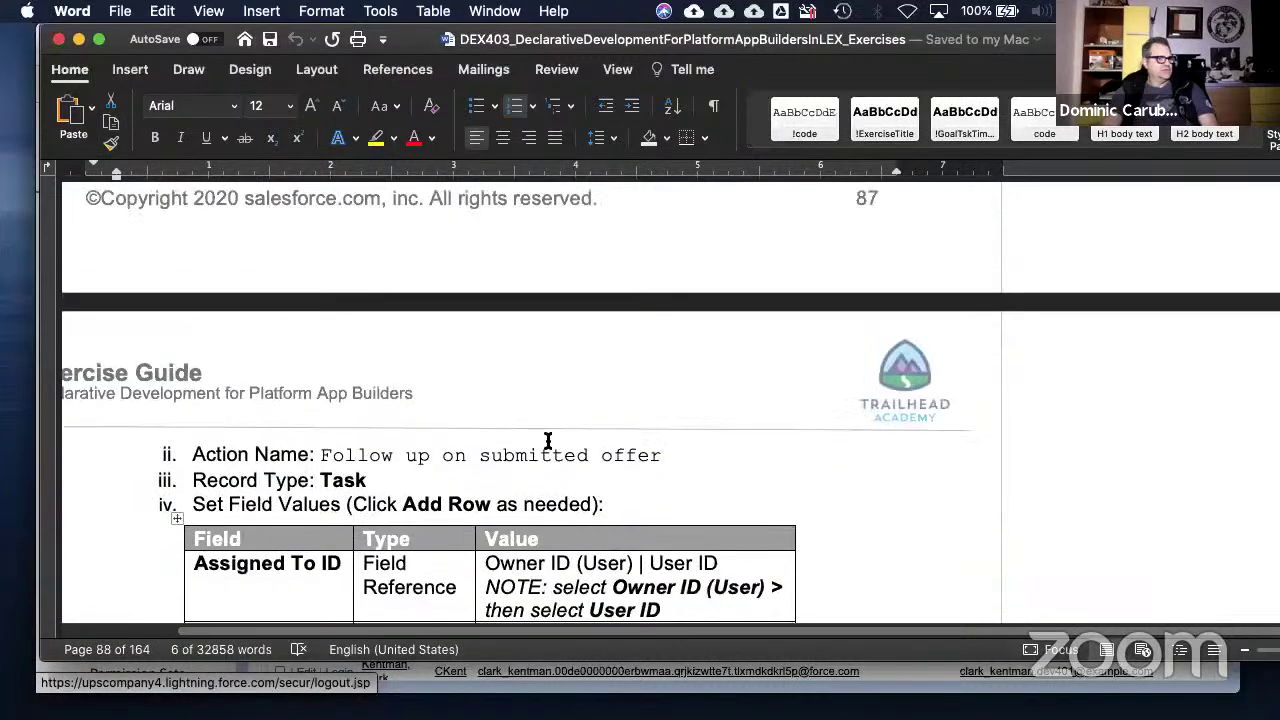
{"action": "scroll", "coordinate": [548, 441], "scroll_direction": "up", "scroll_amount": 19}
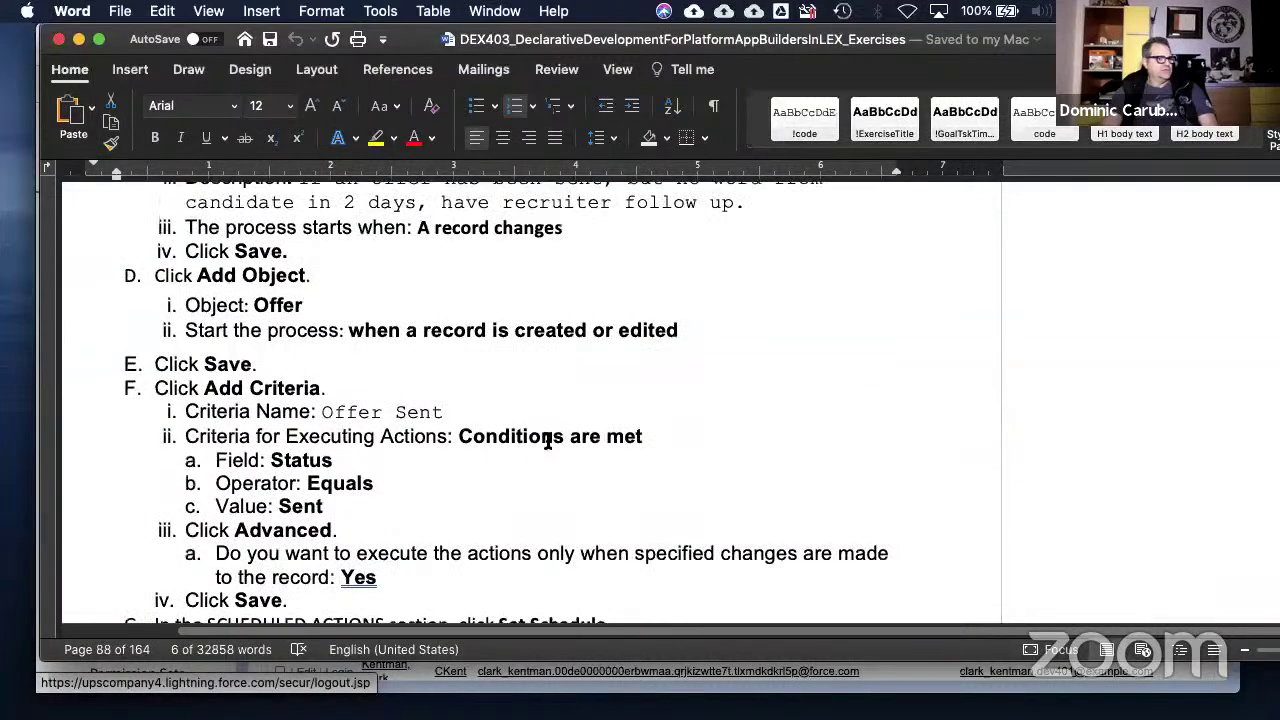
{"action": "scroll", "coordinate": [548, 441], "scroll_direction": "up", "scroll_amount": 11}
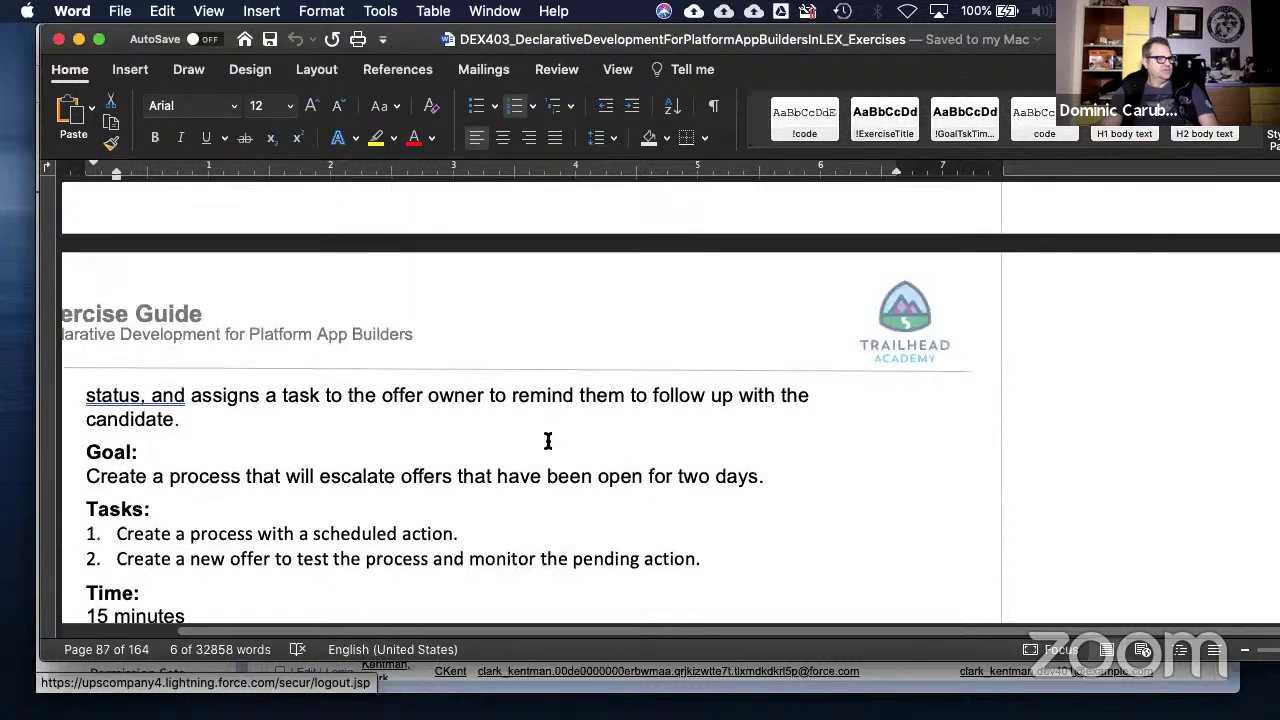
{"action": "scroll", "coordinate": [549, 442], "scroll_direction": "up", "scroll_amount": 15}
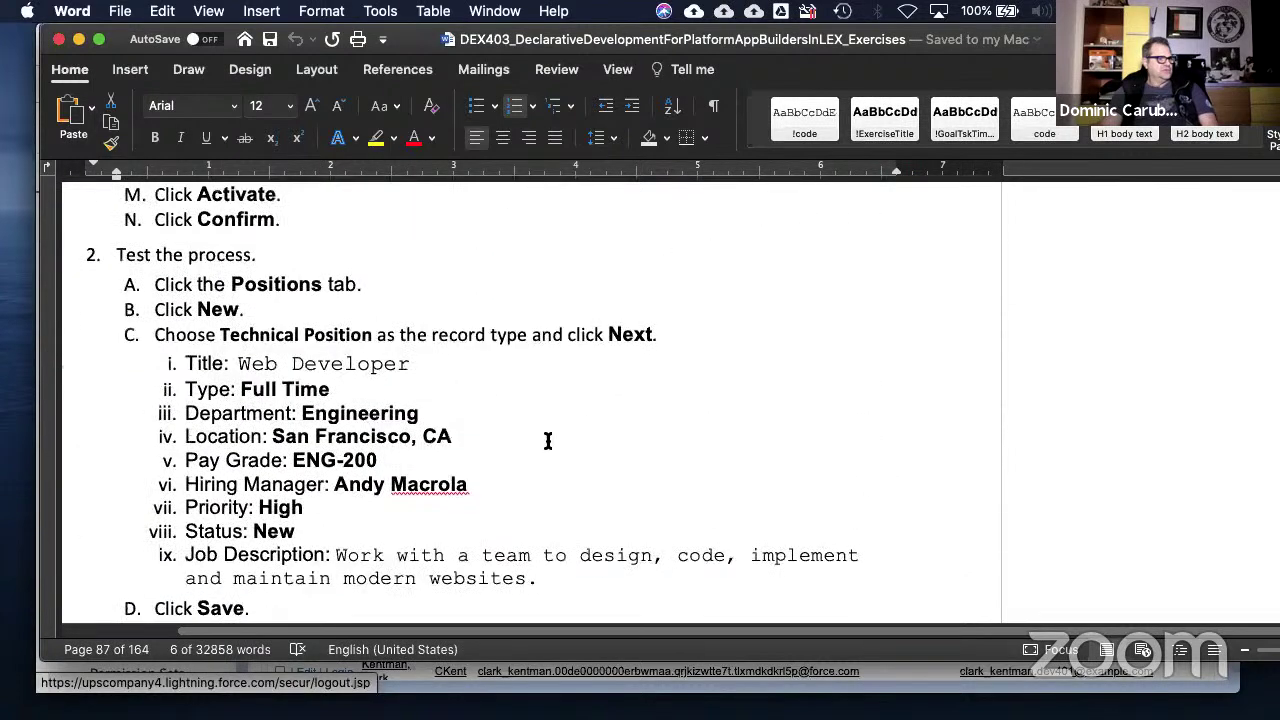
{"action": "scroll", "coordinate": [548, 441], "scroll_direction": "up", "scroll_amount": 14}
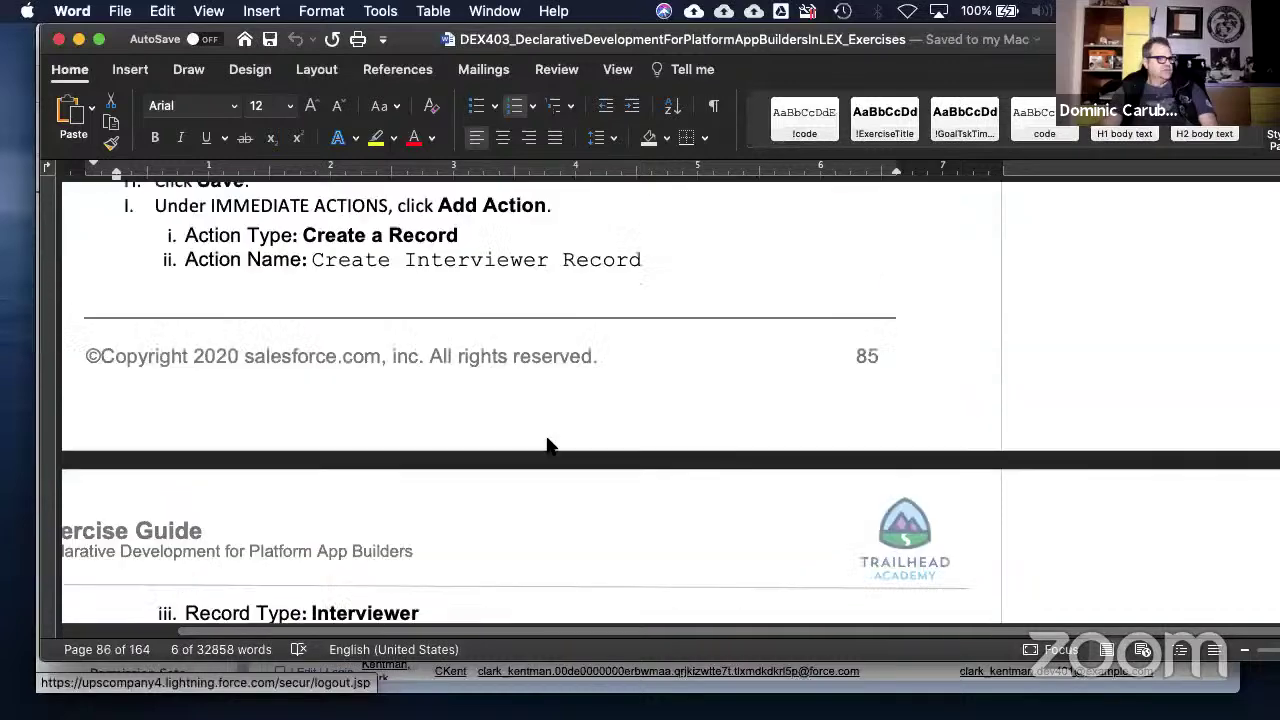
{"action": "scroll", "coordinate": [548, 441], "scroll_direction": "up", "scroll_amount": 10}
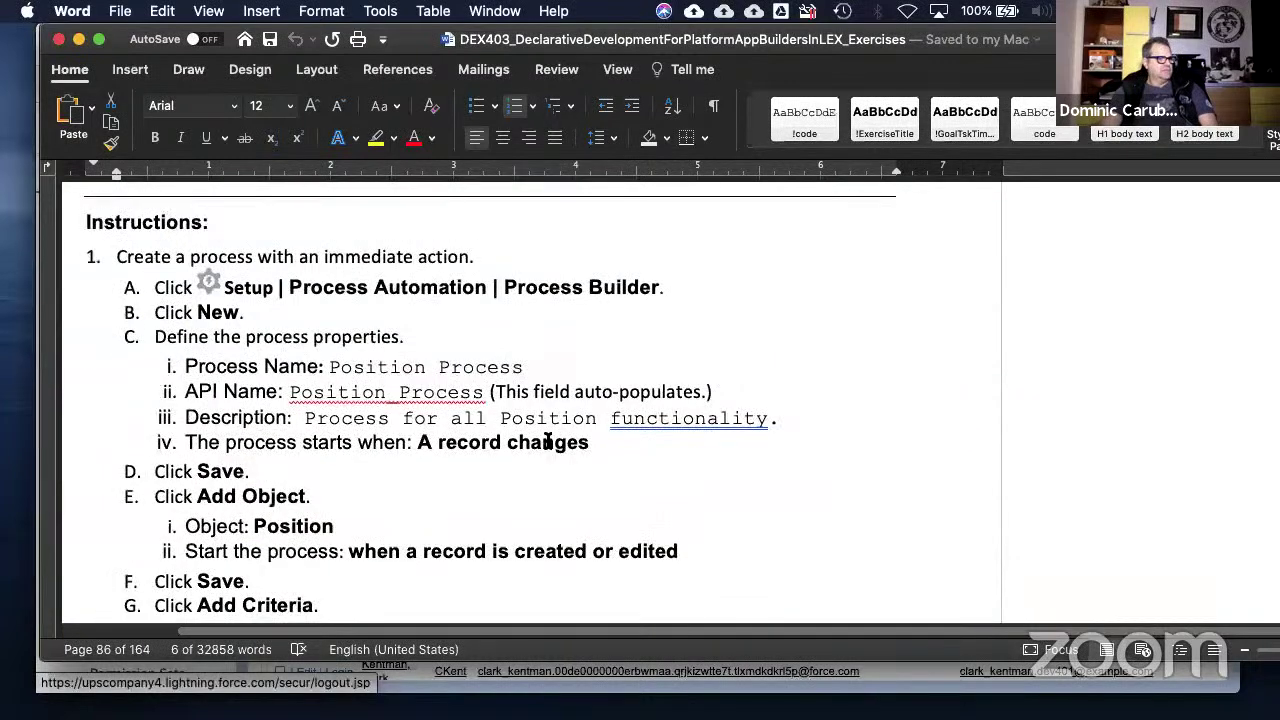
{"action": "scroll", "coordinate": [548, 441], "scroll_direction": "up", "scroll_amount": 6}
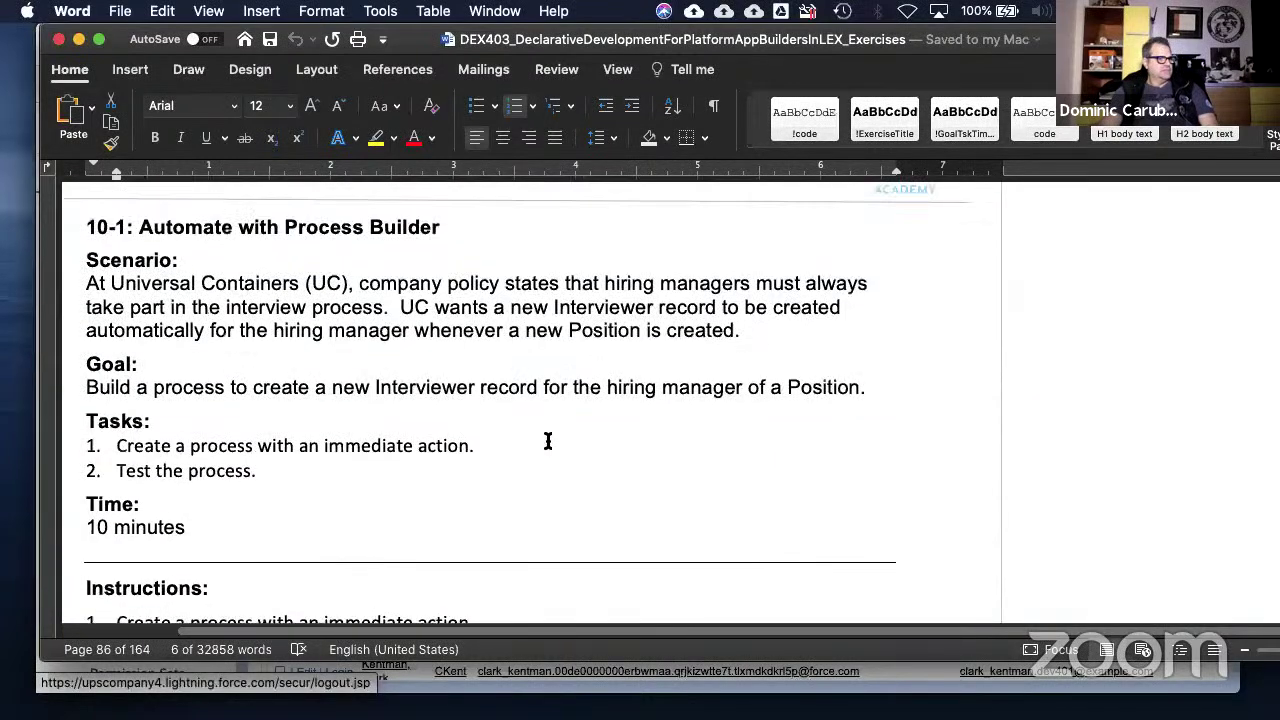
{"action": "scroll", "coordinate": [548, 441], "scroll_direction": "up", "scroll_amount": 3}
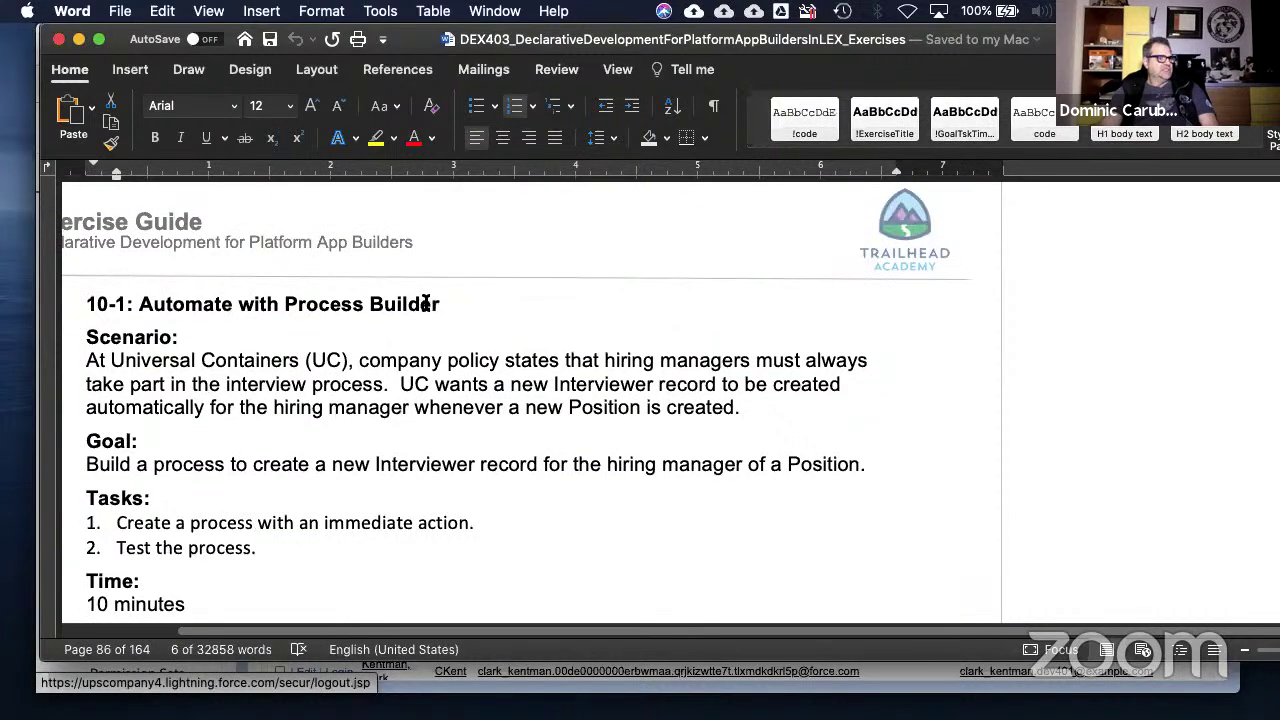
- Add the comment 'Create this before 11-4' to the selected 10-1 heading
{"action": "left_click_drag", "start_coordinate": [428, 298], "coordinate": [95, 302]}
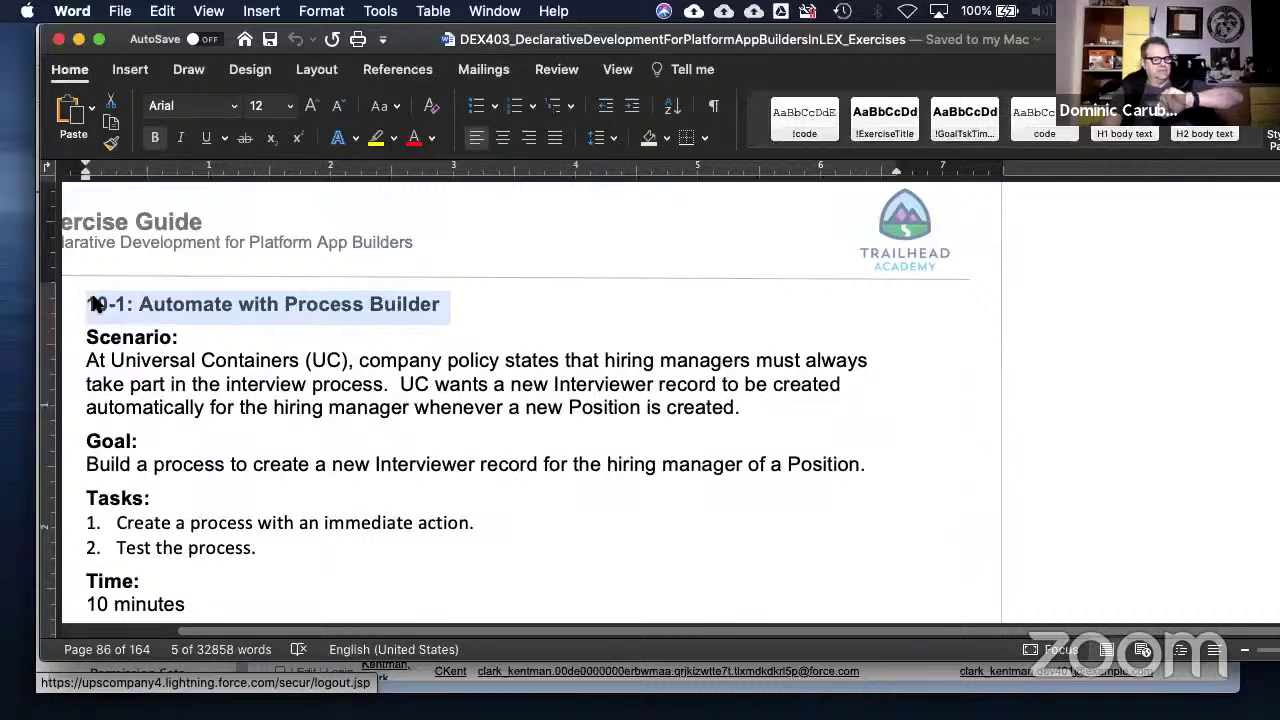
{"action": "right_click", "coordinate": [461, 300]}
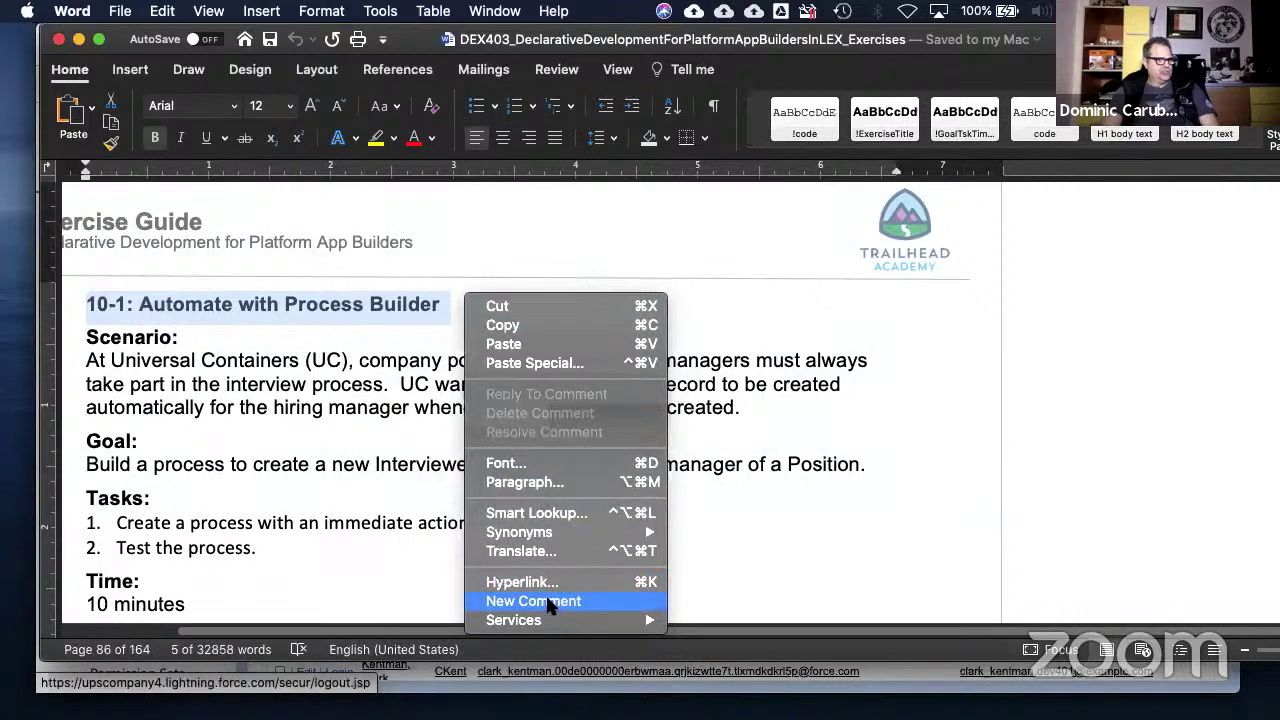
{"action": "left_click", "coordinate": [548, 601]}
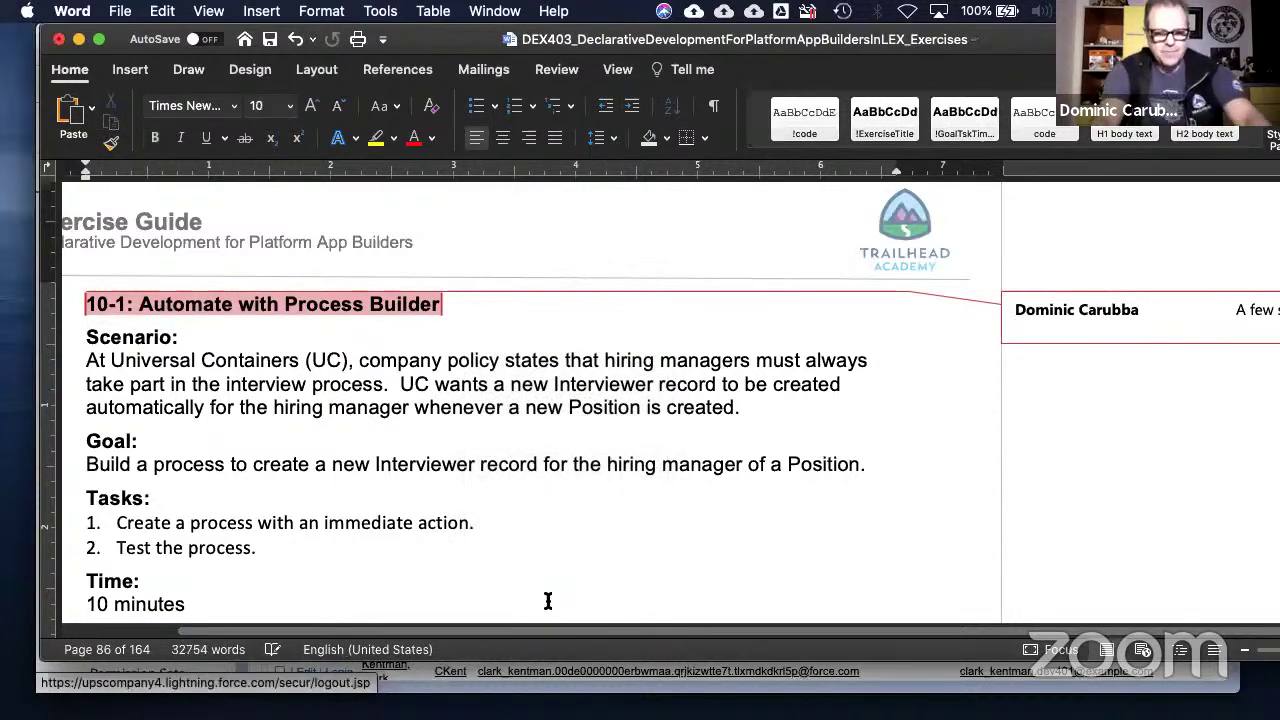
{"action": "type", "text": "Create th"}
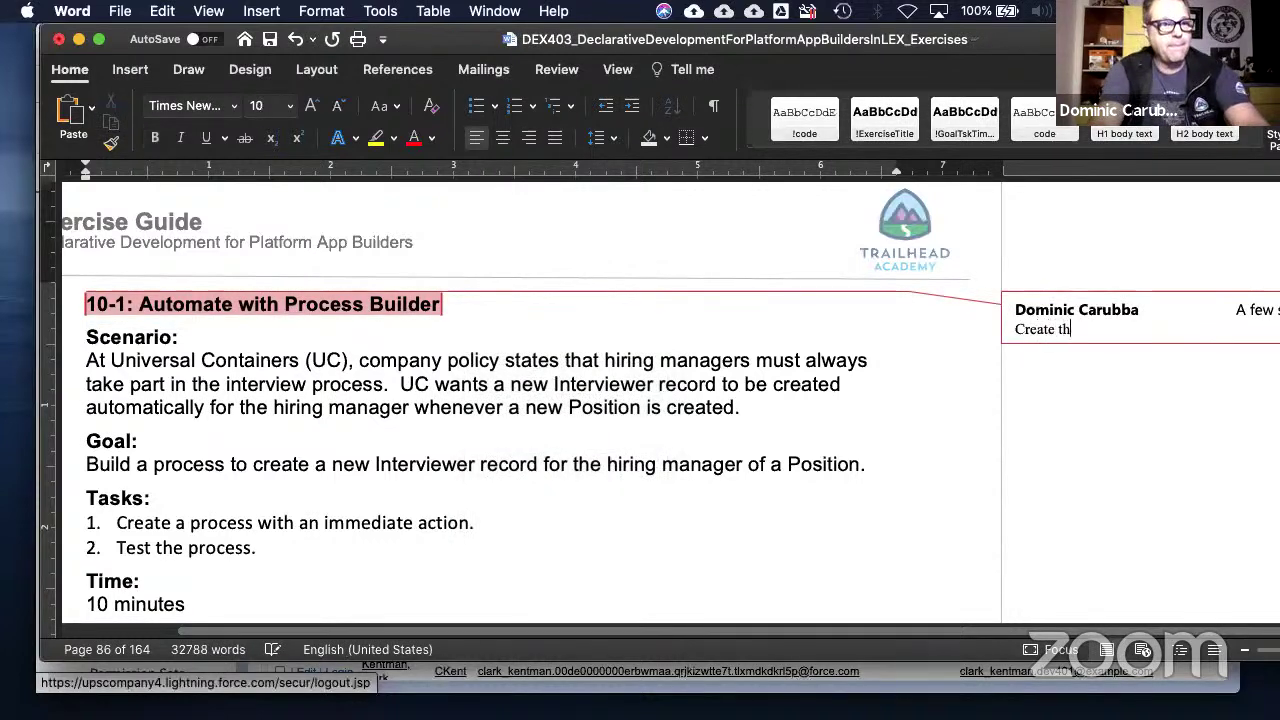
{"action": "type", "text": "is before "}
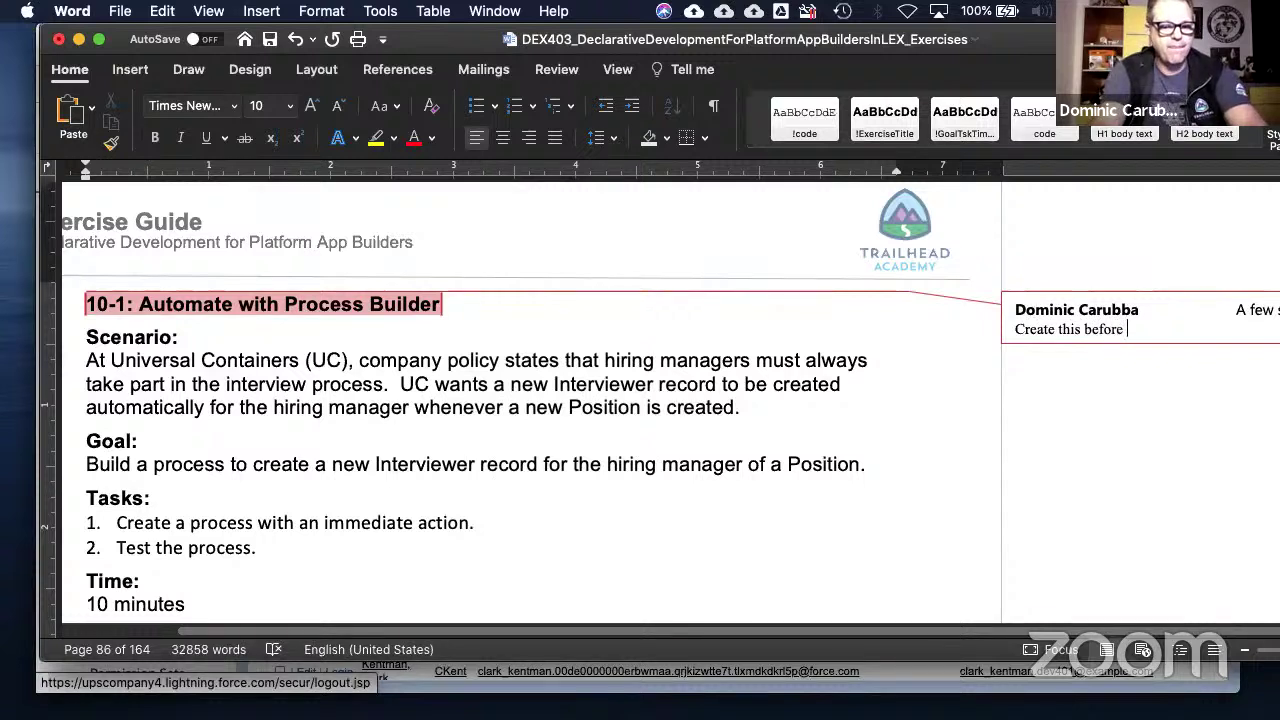
{"action": "type", "text": "11-4"}
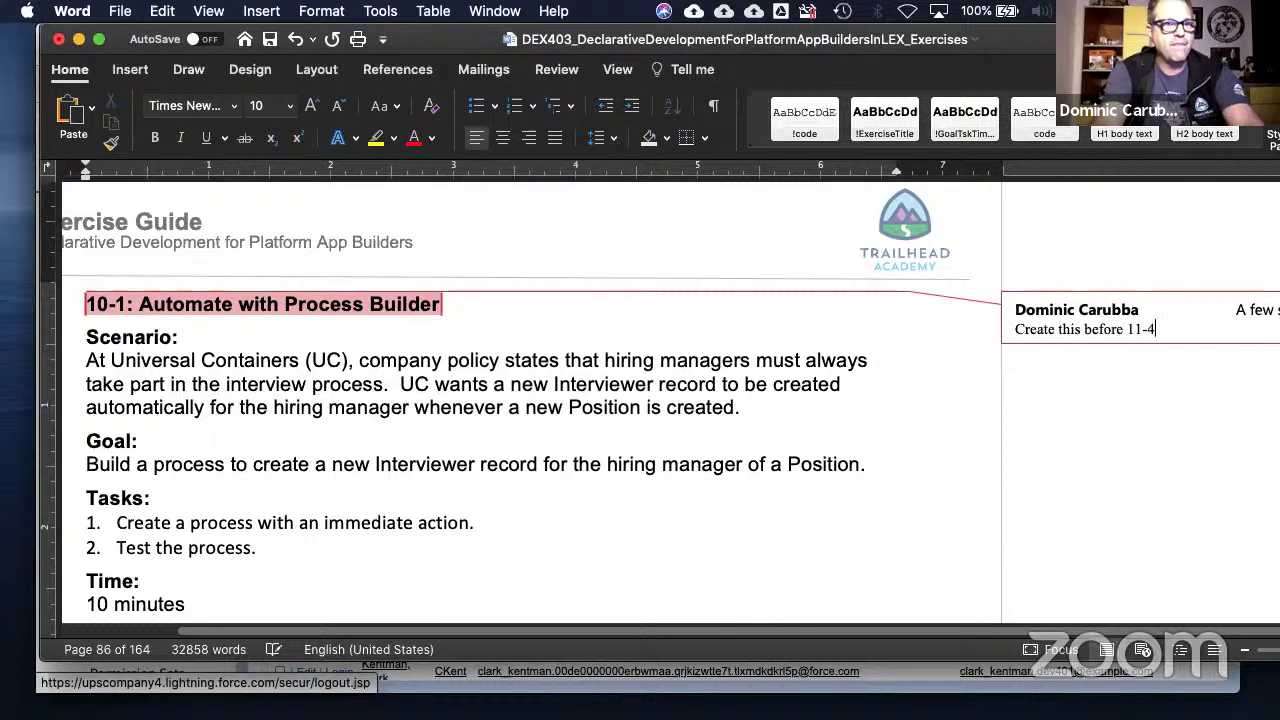
{"action": "left_click", "coordinate": [363, 530]}
- Scroll from the 10-1 heading through pages 86–100 to the 11-3 exercise heading
{"action": "triple_click", "coordinate": [367, 302]}
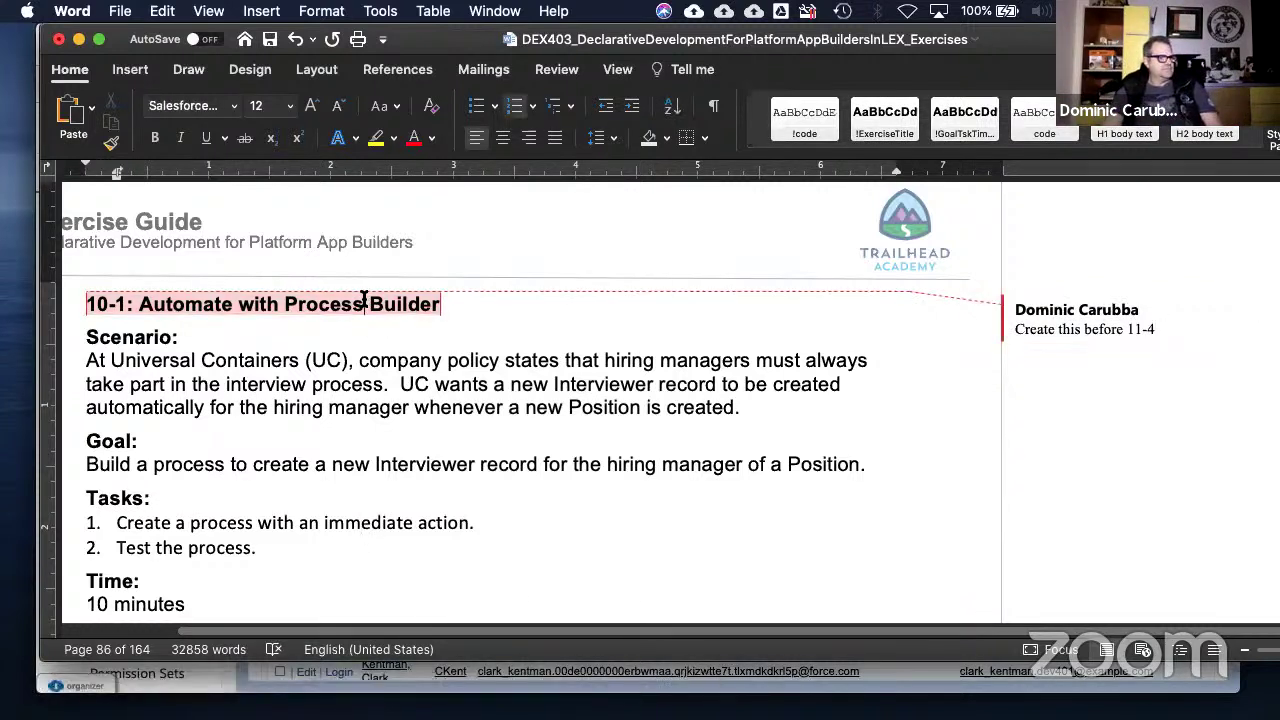
{"action": "scroll", "coordinate": [563, 415], "scroll_direction": "down", "scroll_amount": 1}
{"action": "scroll", "coordinate": [563, 415], "scroll_direction": "down", "scroll_amount": 20}
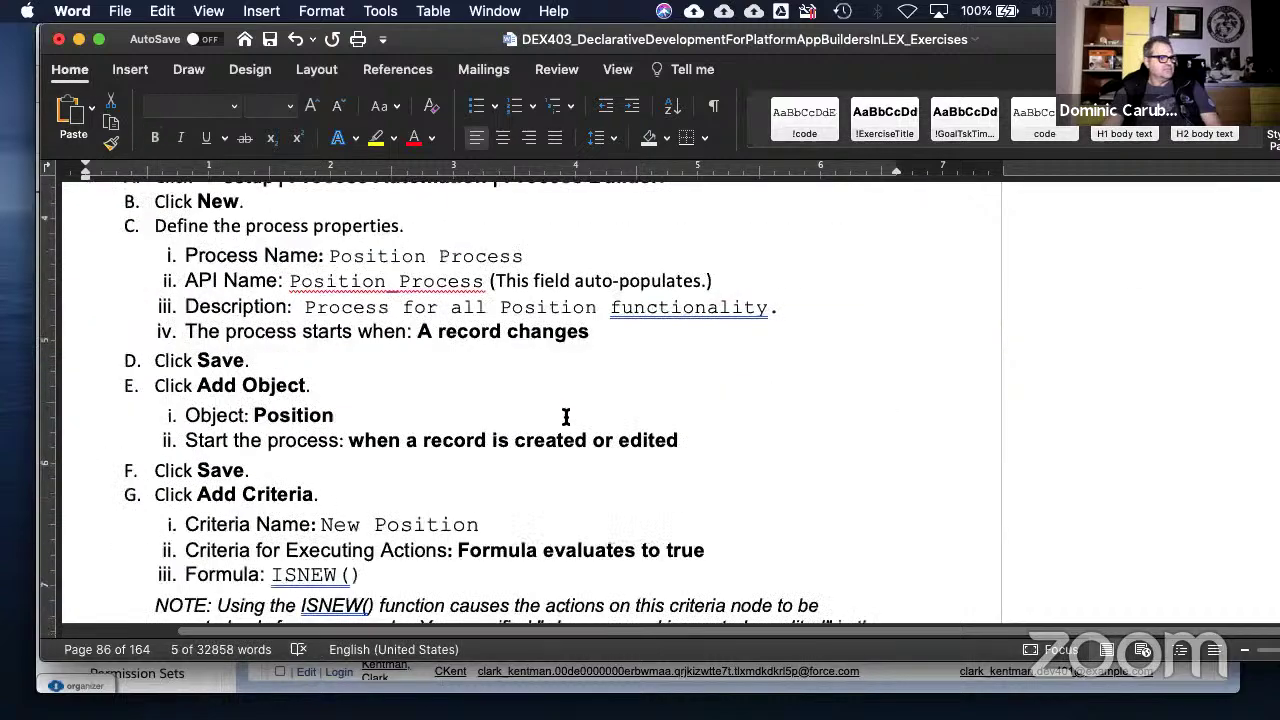
{"action": "scroll", "coordinate": [563, 433], "scroll_direction": "down", "scroll_amount": 20}
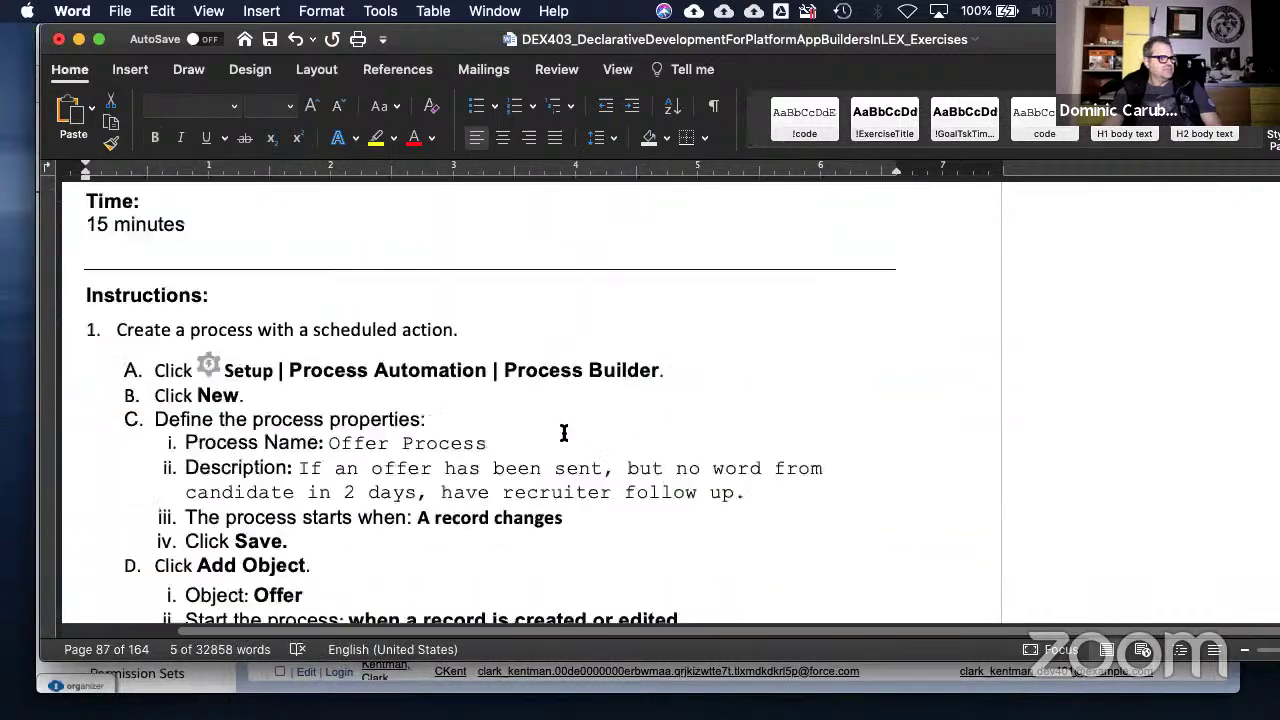
{"action": "scroll", "coordinate": [564, 432], "scroll_direction": "down", "scroll_amount": 20}
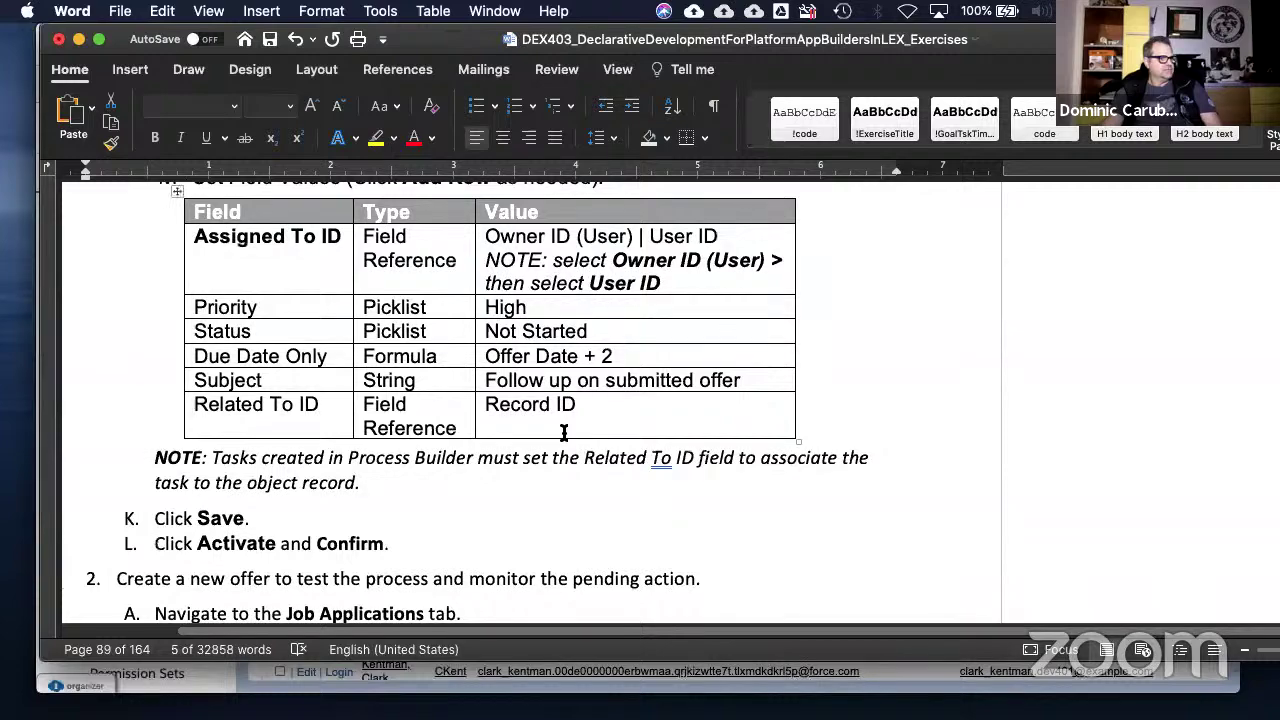
{"action": "scroll", "coordinate": [564, 432], "scroll_direction": "down", "scroll_amount": 20}
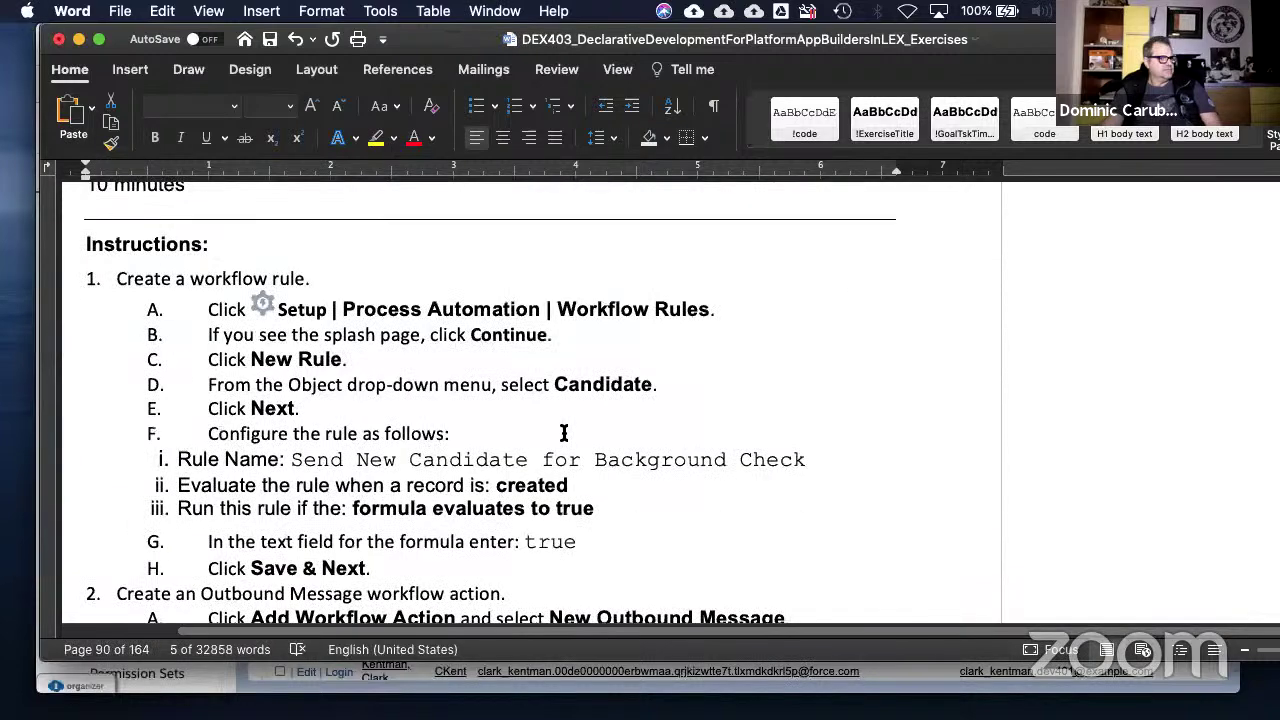
{"action": "scroll", "coordinate": [564, 432], "scroll_direction": "down", "scroll_amount": 20}
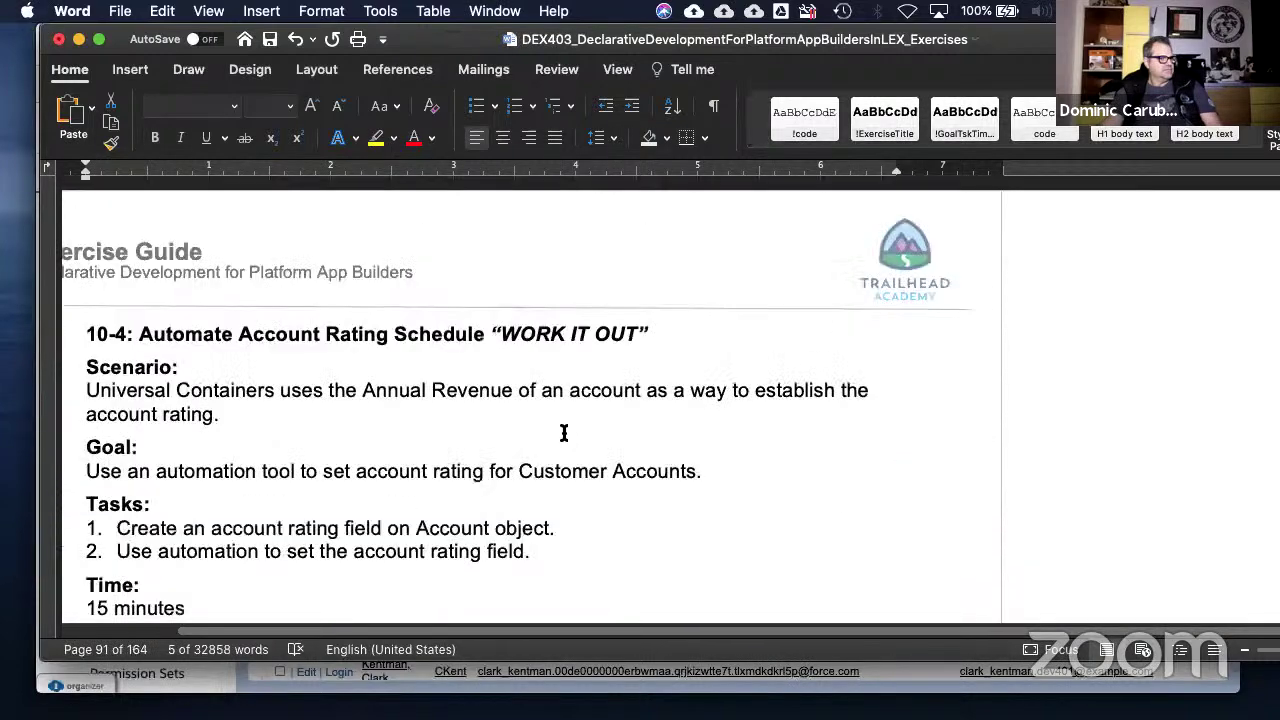
{"action": "scroll", "coordinate": [563, 437], "scroll_direction": "down", "scroll_amount": 20}
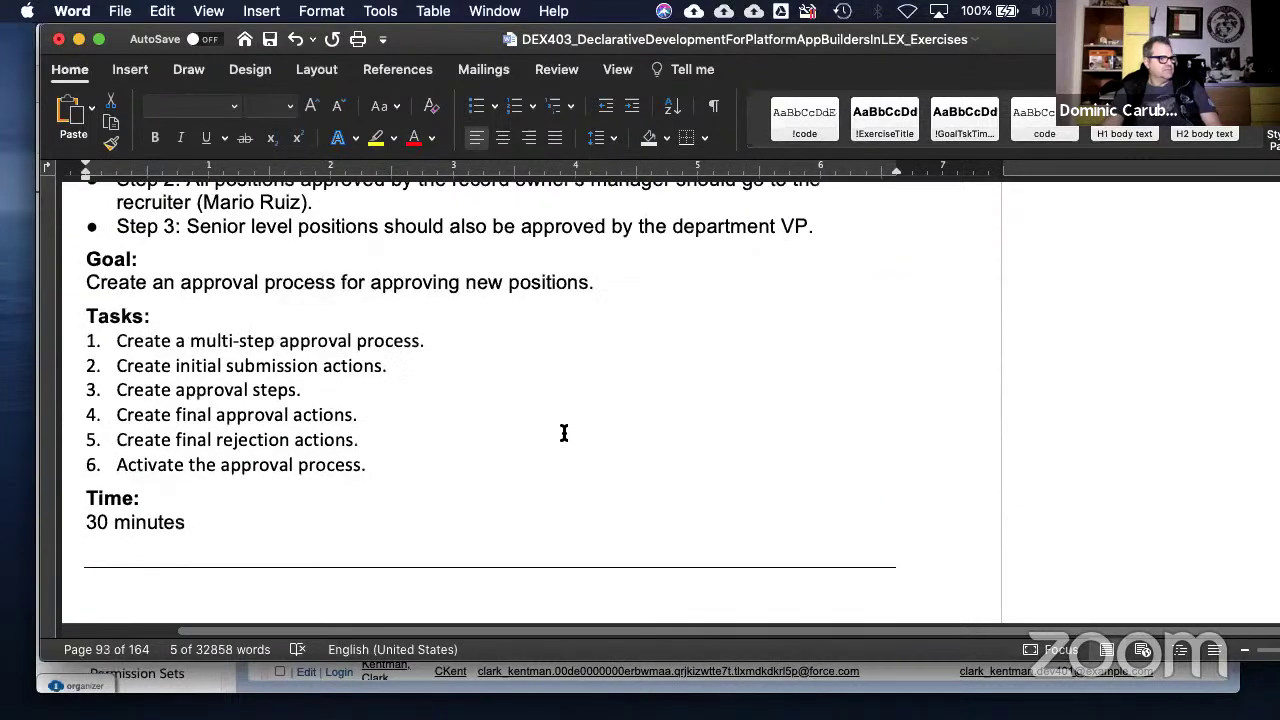
{"action": "scroll", "coordinate": [564, 434], "scroll_direction": "down", "scroll_amount": 20}
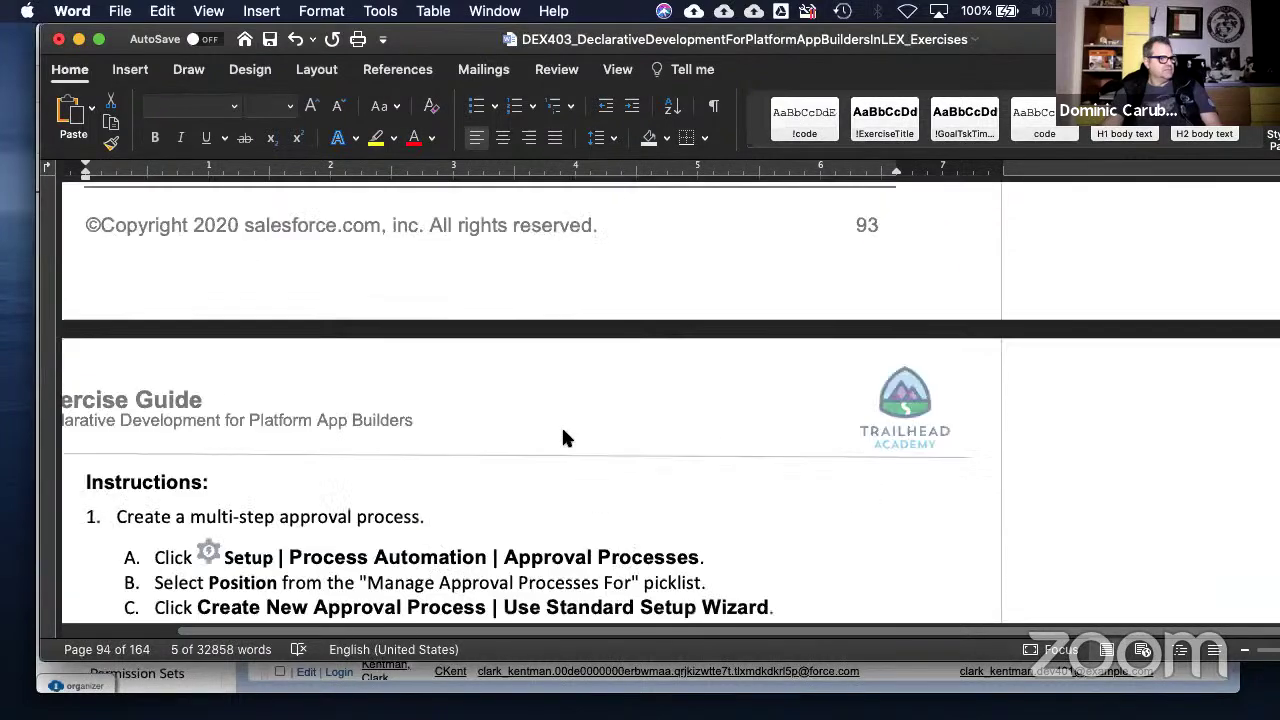
{"action": "scroll", "coordinate": [565, 432], "scroll_direction": "down", "scroll_amount": 20}
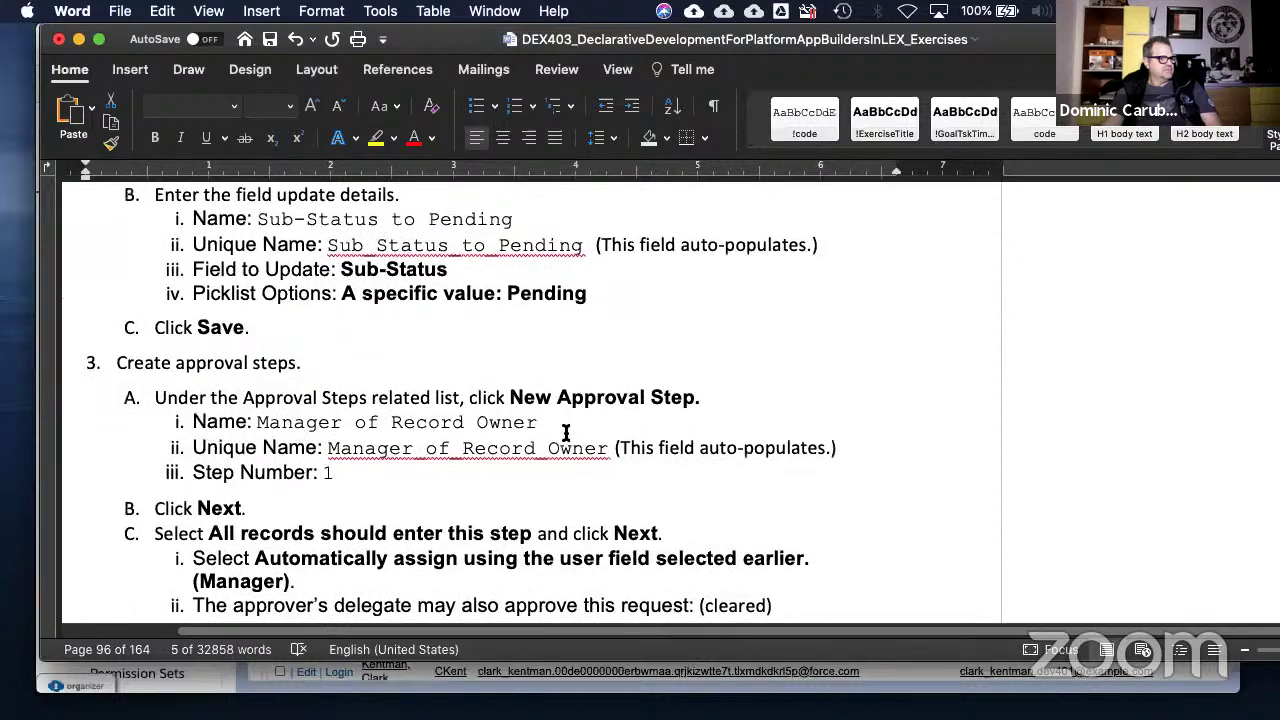
{"action": "scroll", "coordinate": [565, 432], "scroll_direction": "down", "scroll_amount": 20}
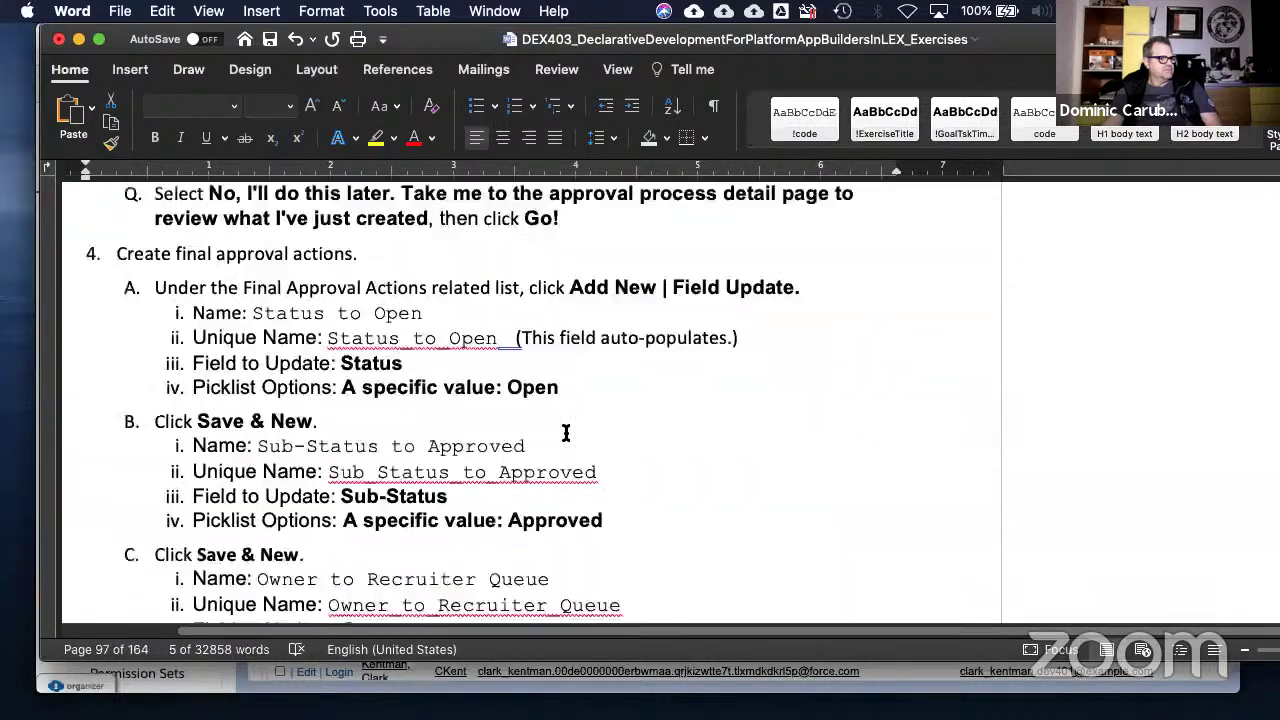
{"action": "scroll", "coordinate": [565, 432], "scroll_direction": "down", "scroll_amount": 10}
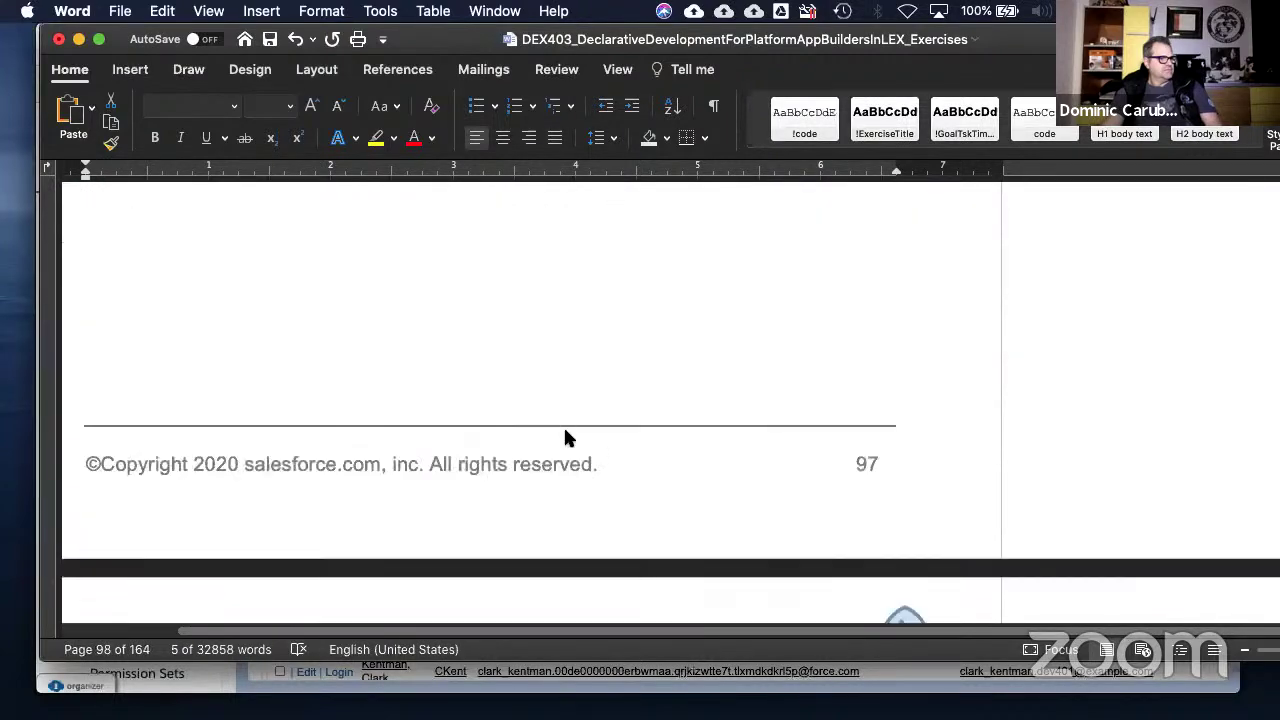
{"action": "scroll", "coordinate": [565, 432], "scroll_direction": "down", "scroll_amount": 20}
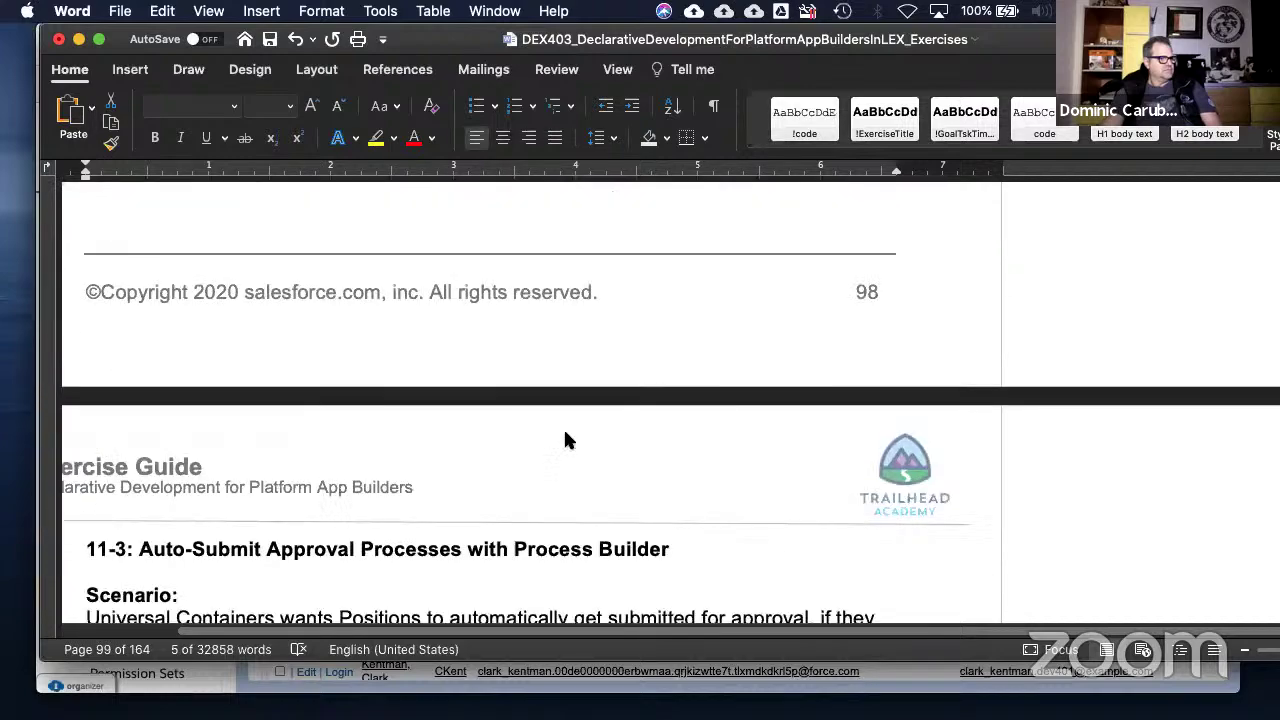
{"action": "scroll", "coordinate": [565, 432], "scroll_direction": "down", "scroll_amount": 10}
{"action": "scroll", "coordinate": [570, 430], "scroll_direction": "up", "scroll_amount": 20}
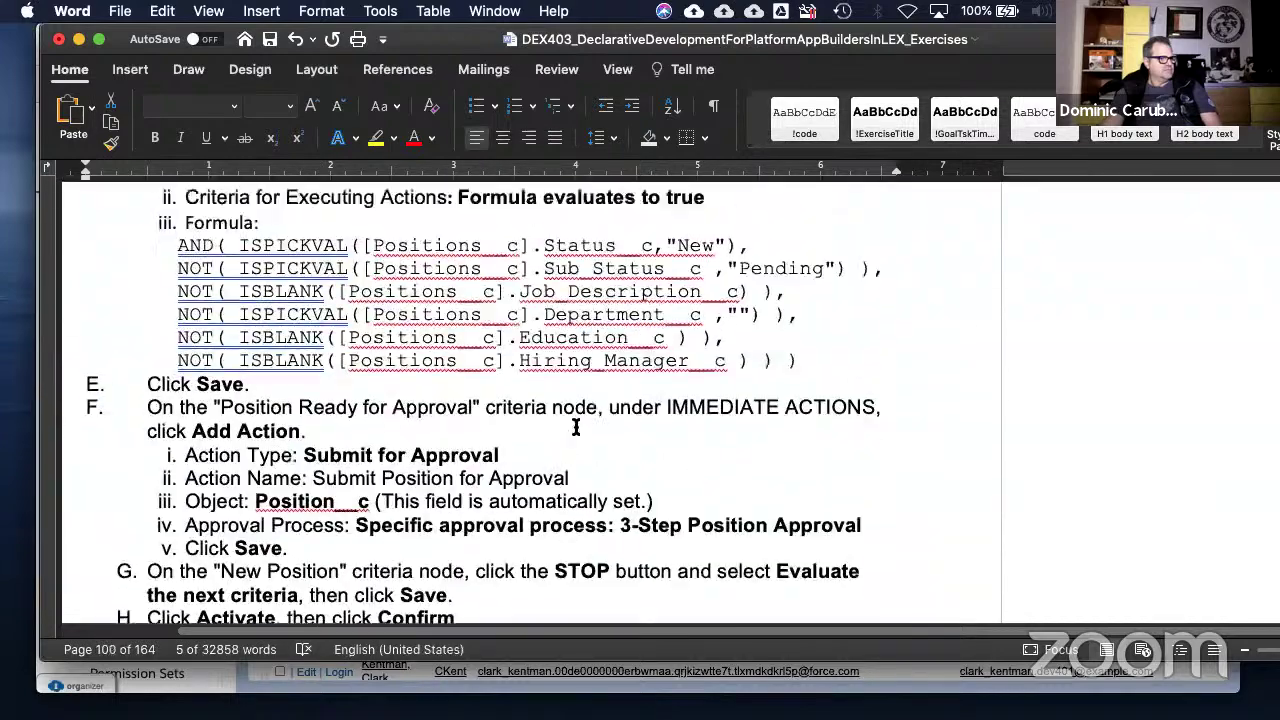
{"action": "scroll", "coordinate": [576, 427], "scroll_direction": "up", "scroll_amount": 5}
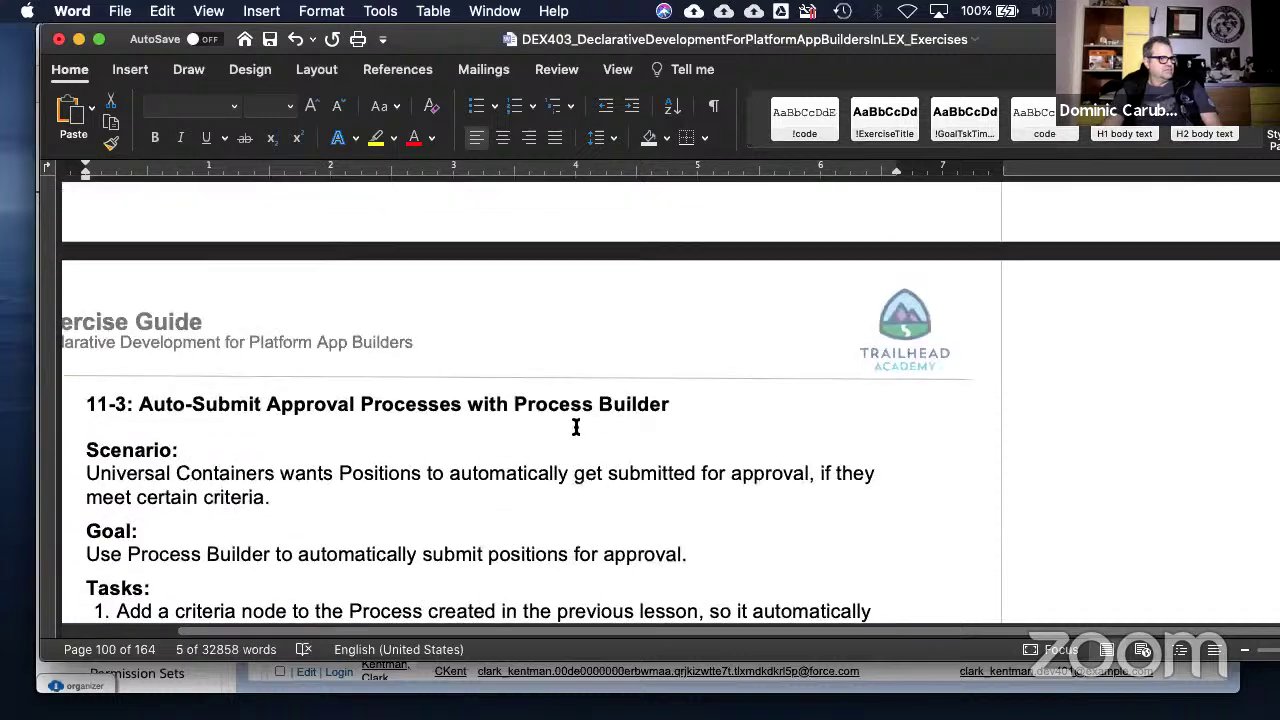
- Attach the comment 'Exercise 10-1 Required' to the selected 11-3 heading line
{"action": "triple_click", "coordinate": [677, 400]}
{"action": "right_click", "coordinate": [661, 400]}
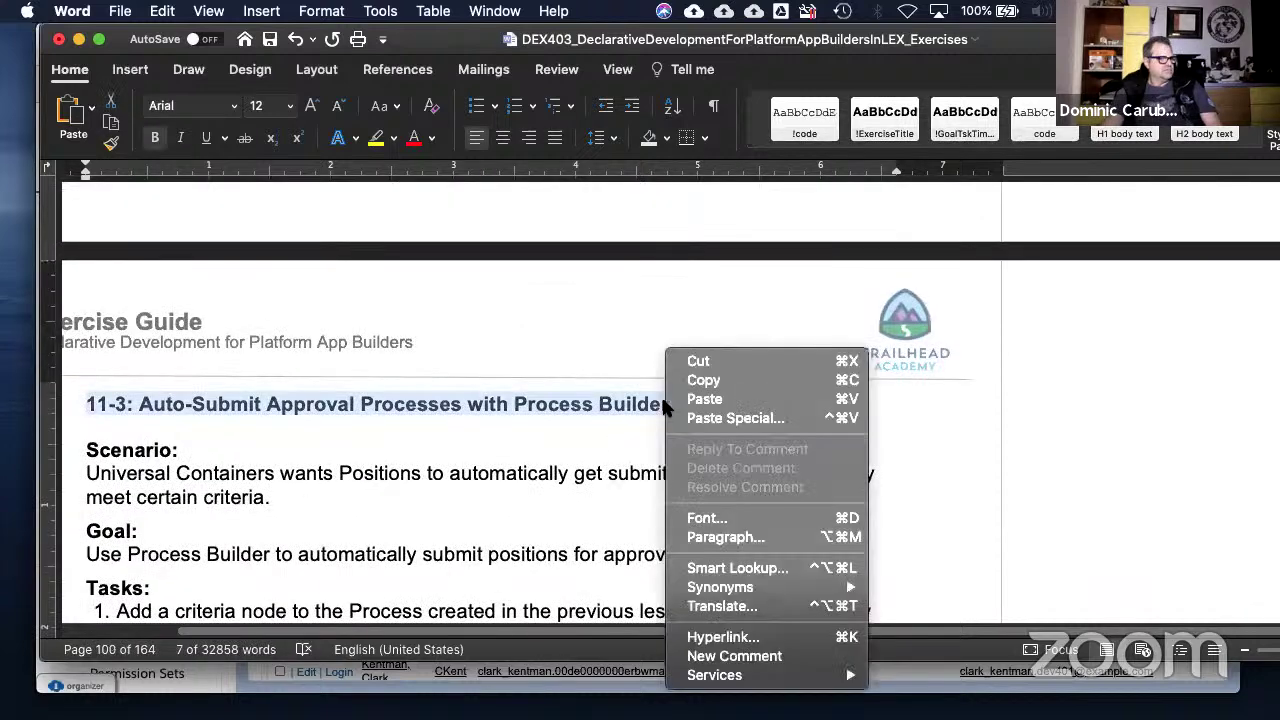
{"action": "left_click", "coordinate": [733, 656]}
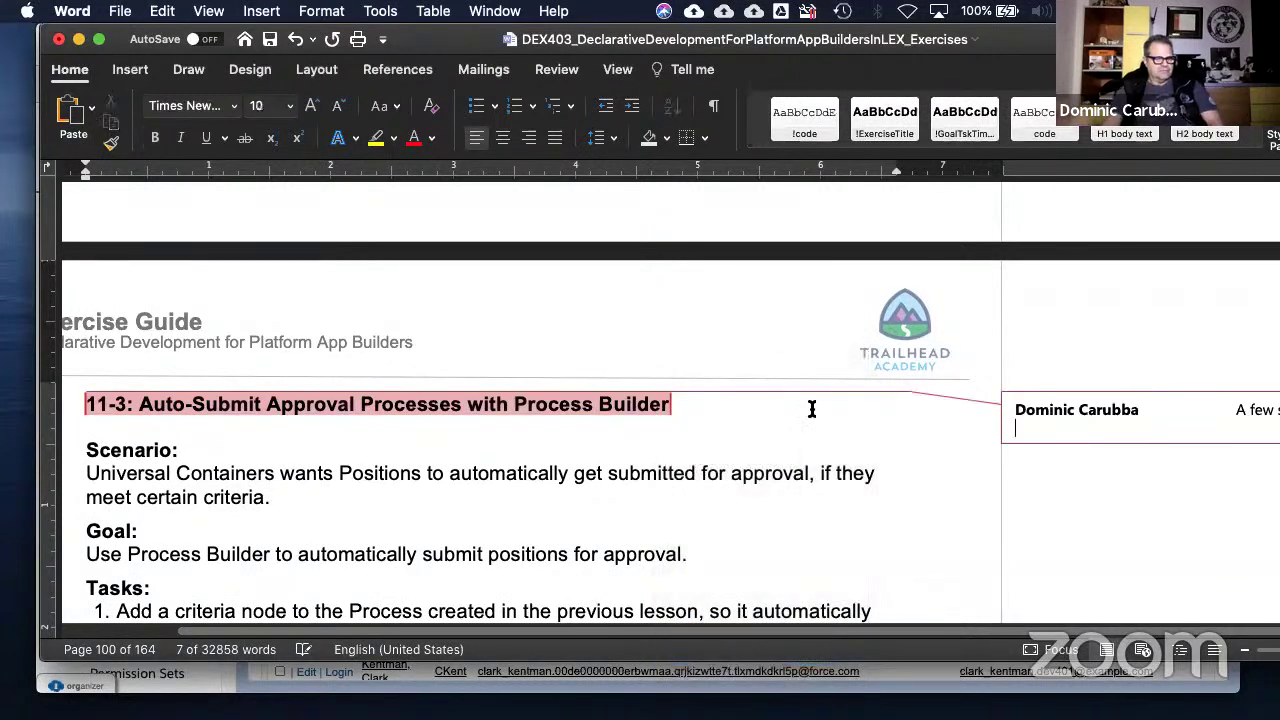
{"action": "type", "text": "Ex"}
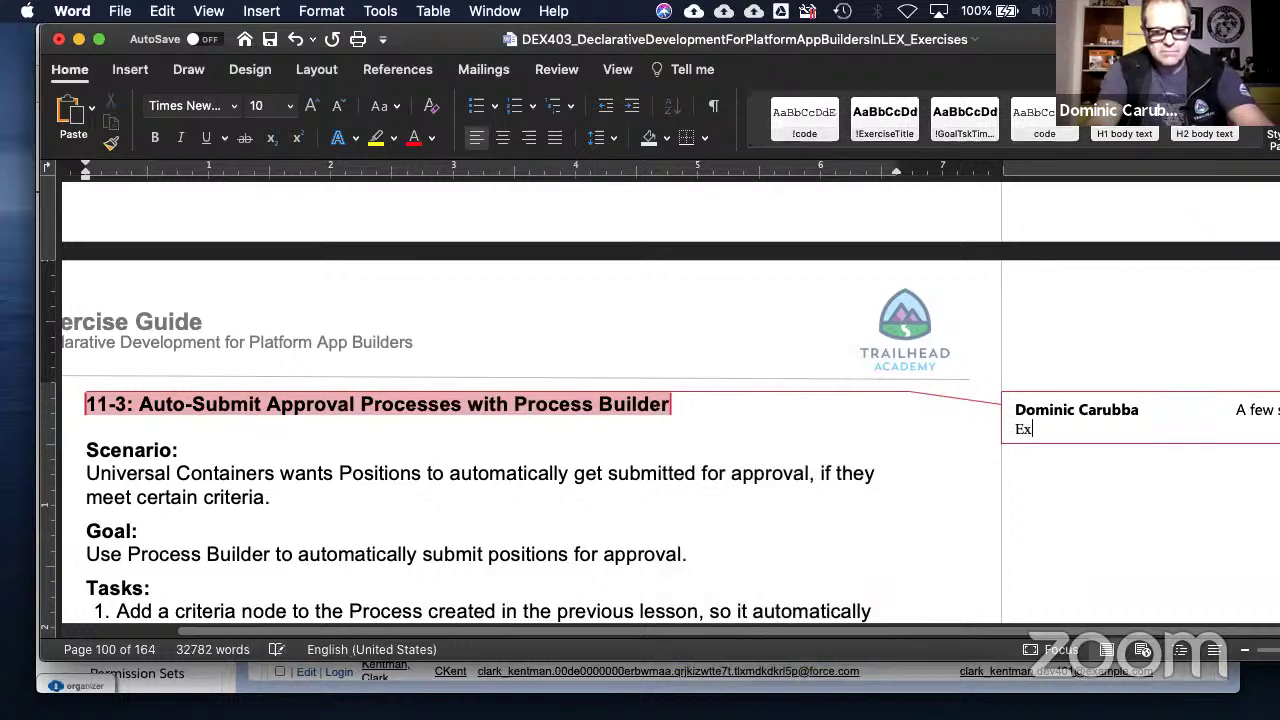
{"action": "type", "text": "ercise 1"}
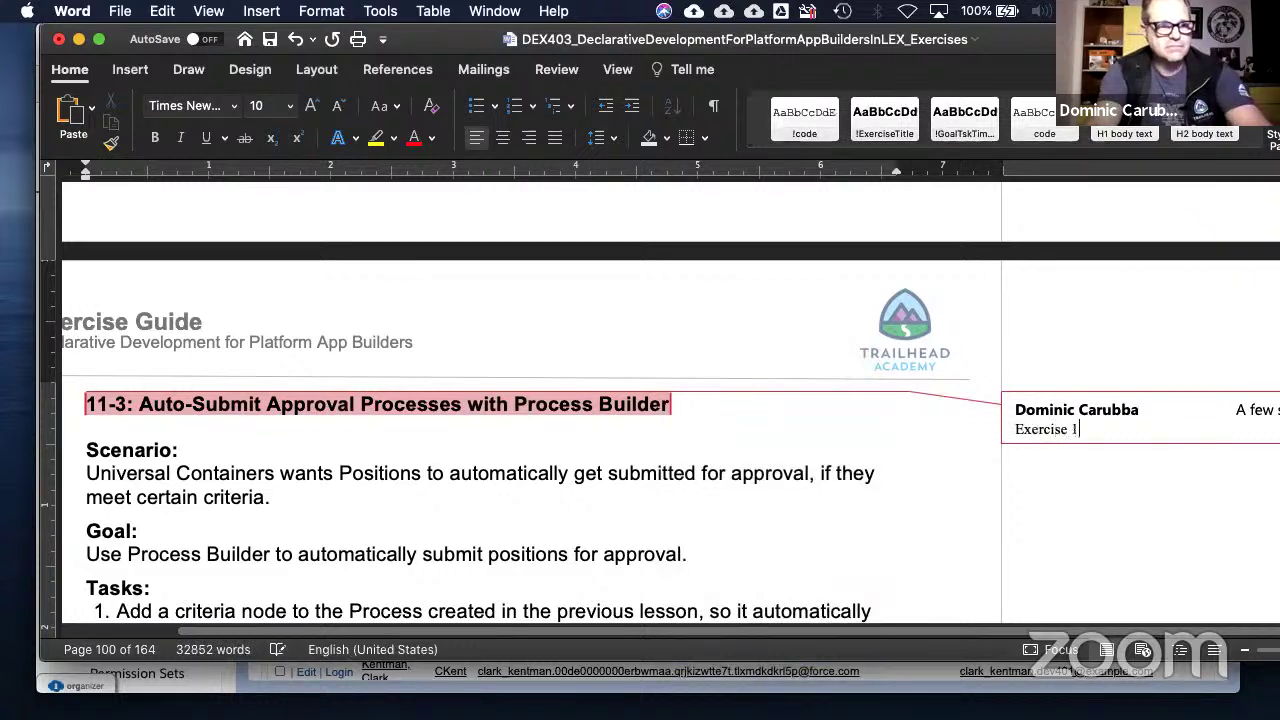
{"action": "type", "text": "0-1 Re"}
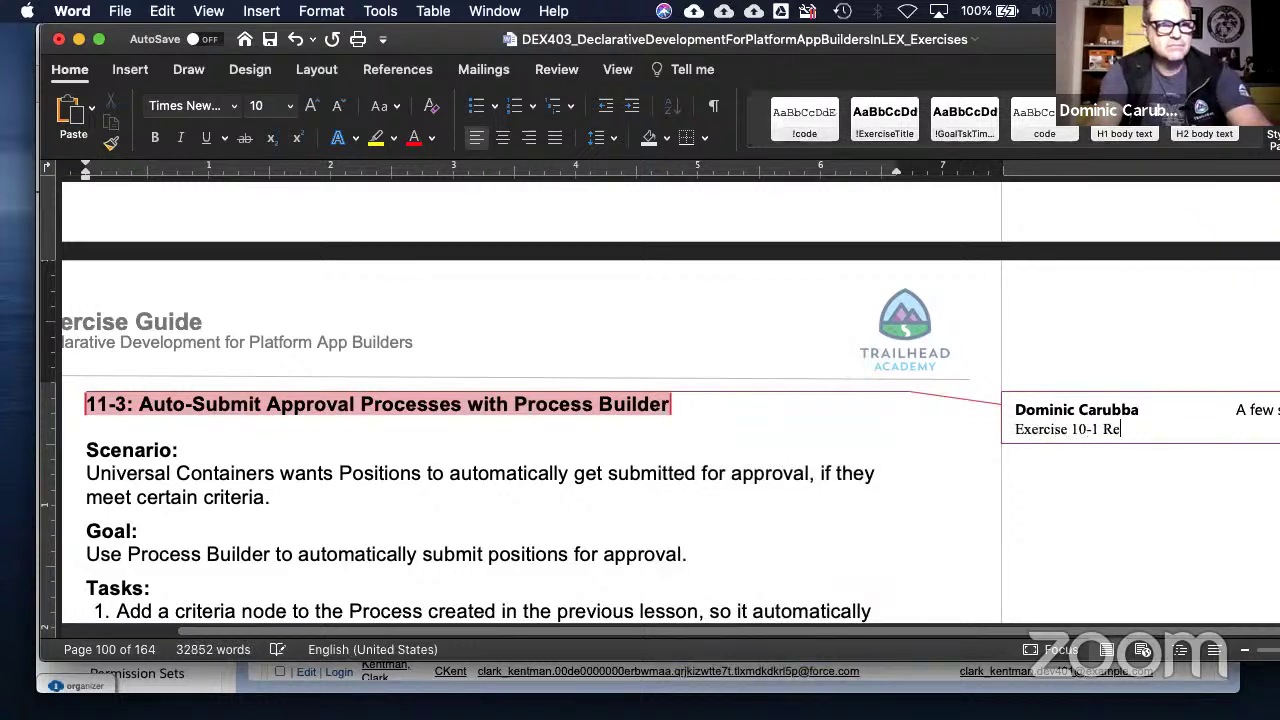
{"action": "type", "text": "quired"}
{"action": "key", "text": "Return"}
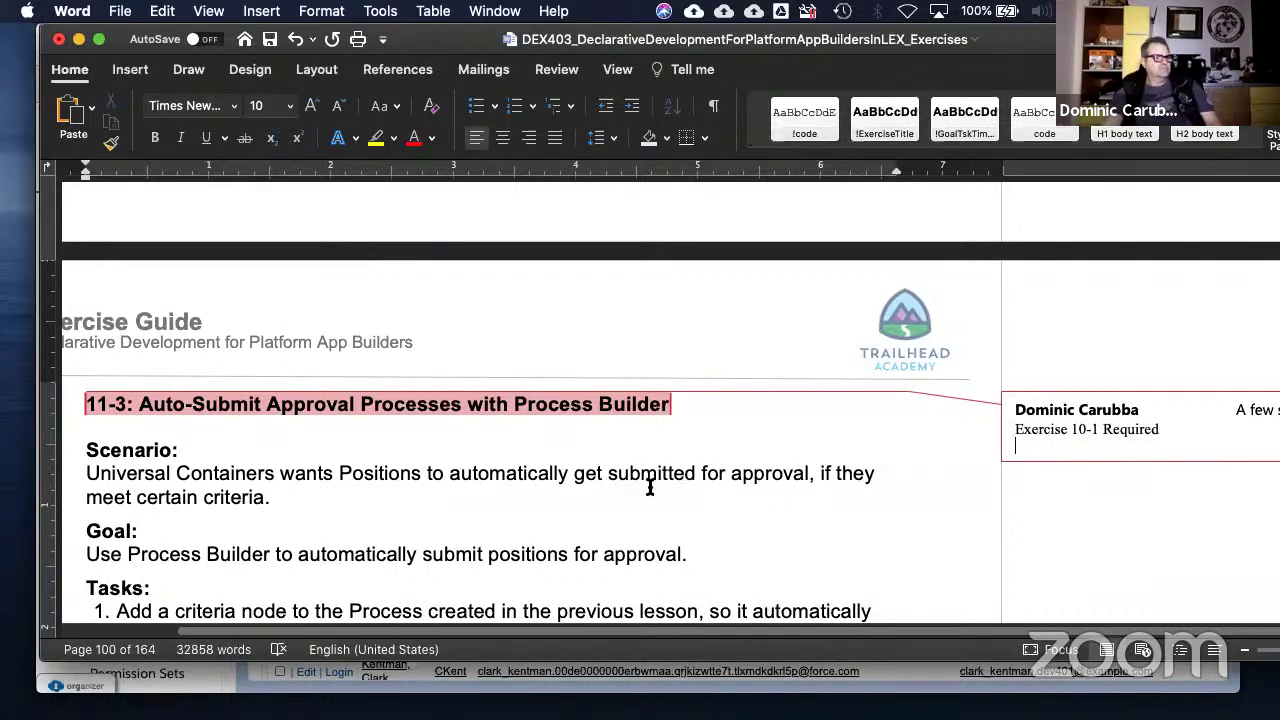
{"action": "left_click", "coordinate": [643, 455]}
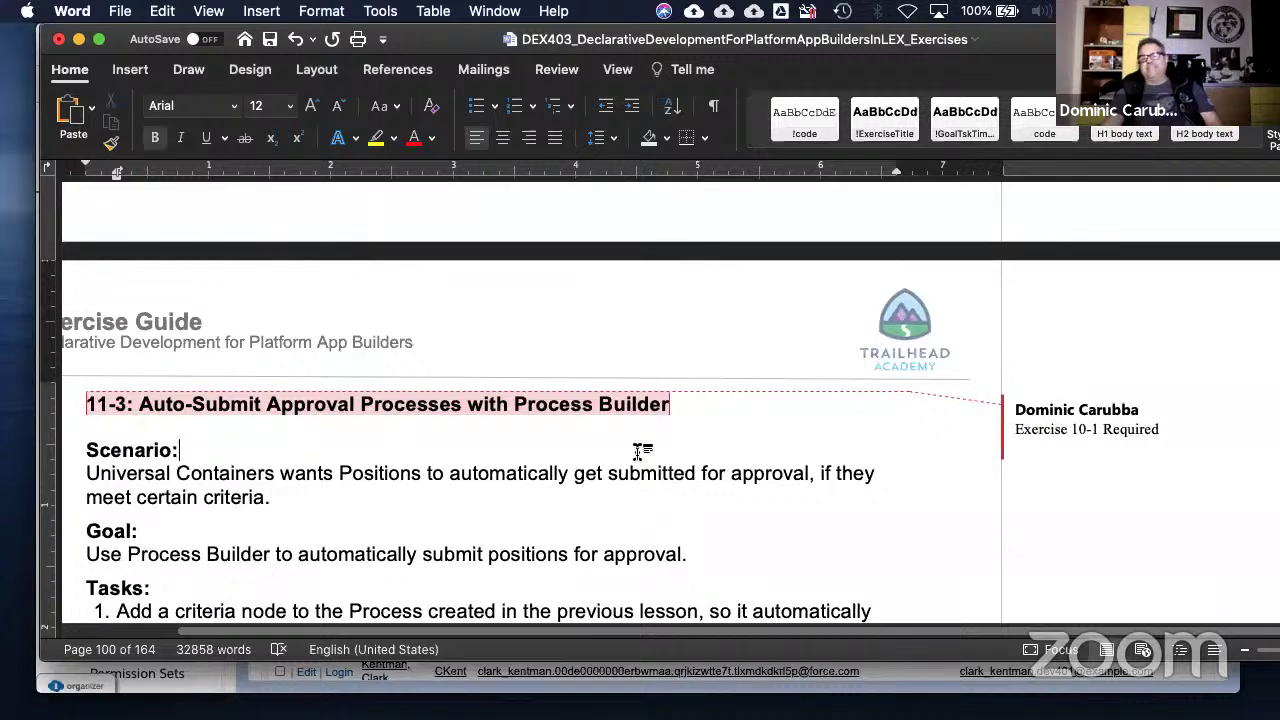